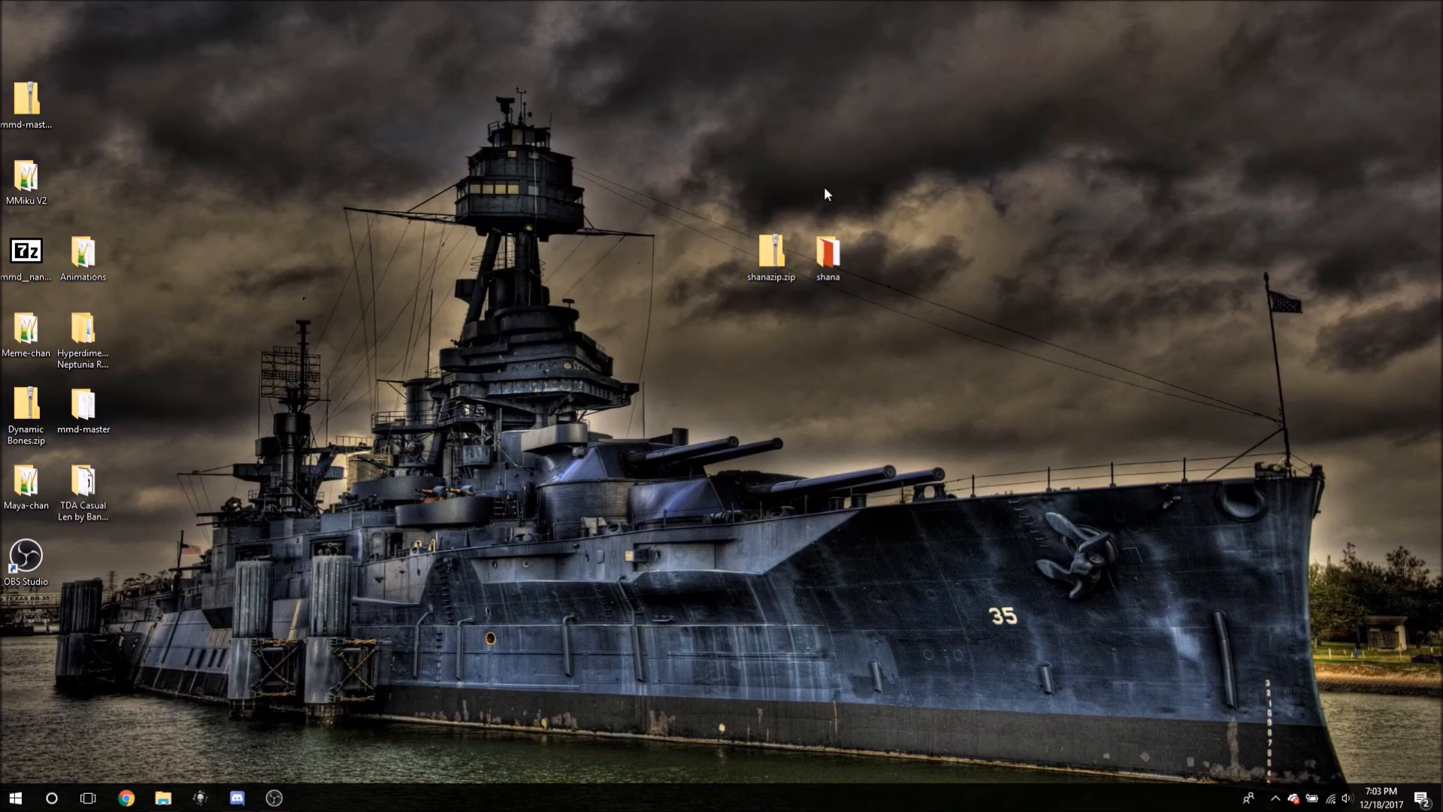
- Select the shanazip.zip archive and the shana folder on the desktop
drag(670, 148, 817, 291)
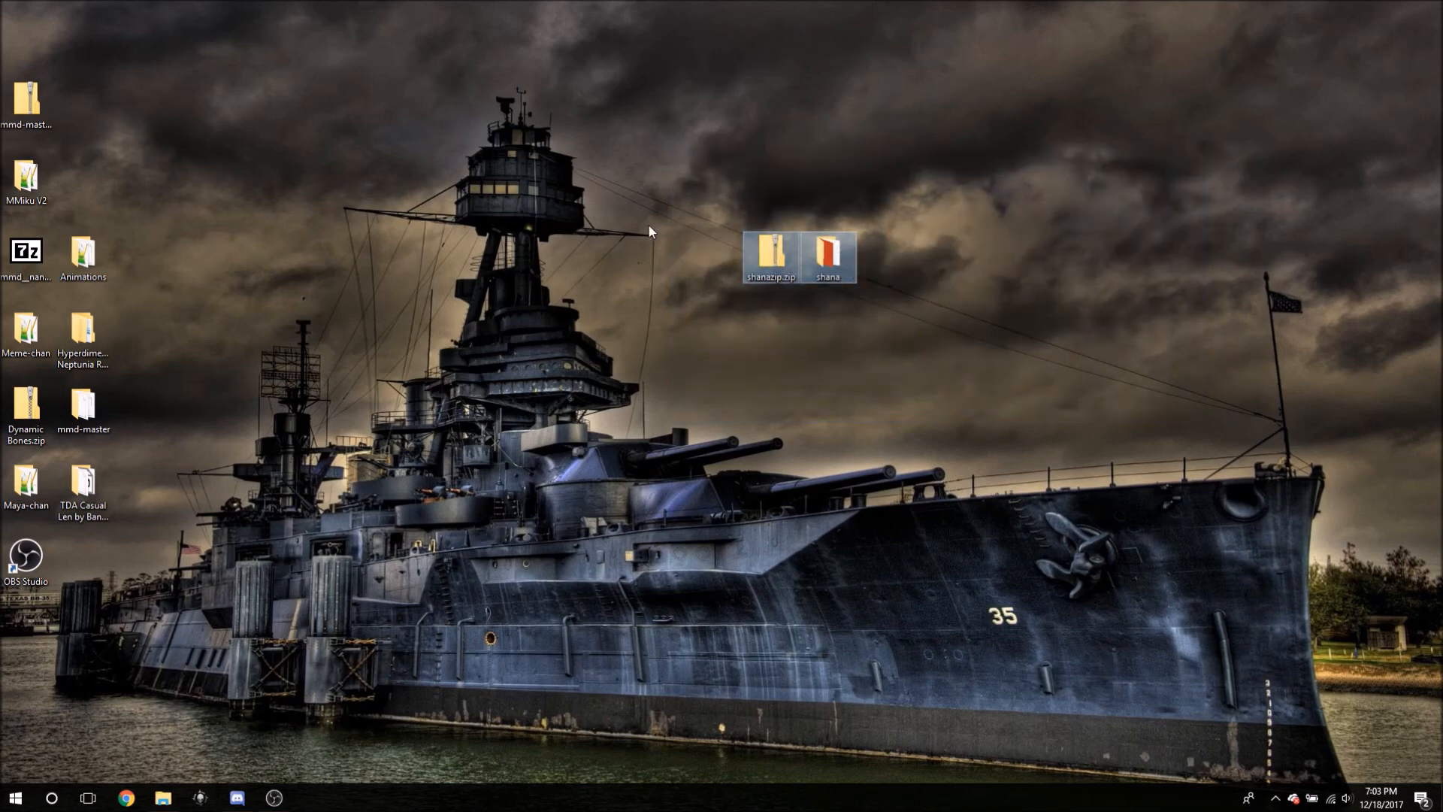
click(824, 187)
click(789, 251)
click(732, 193)
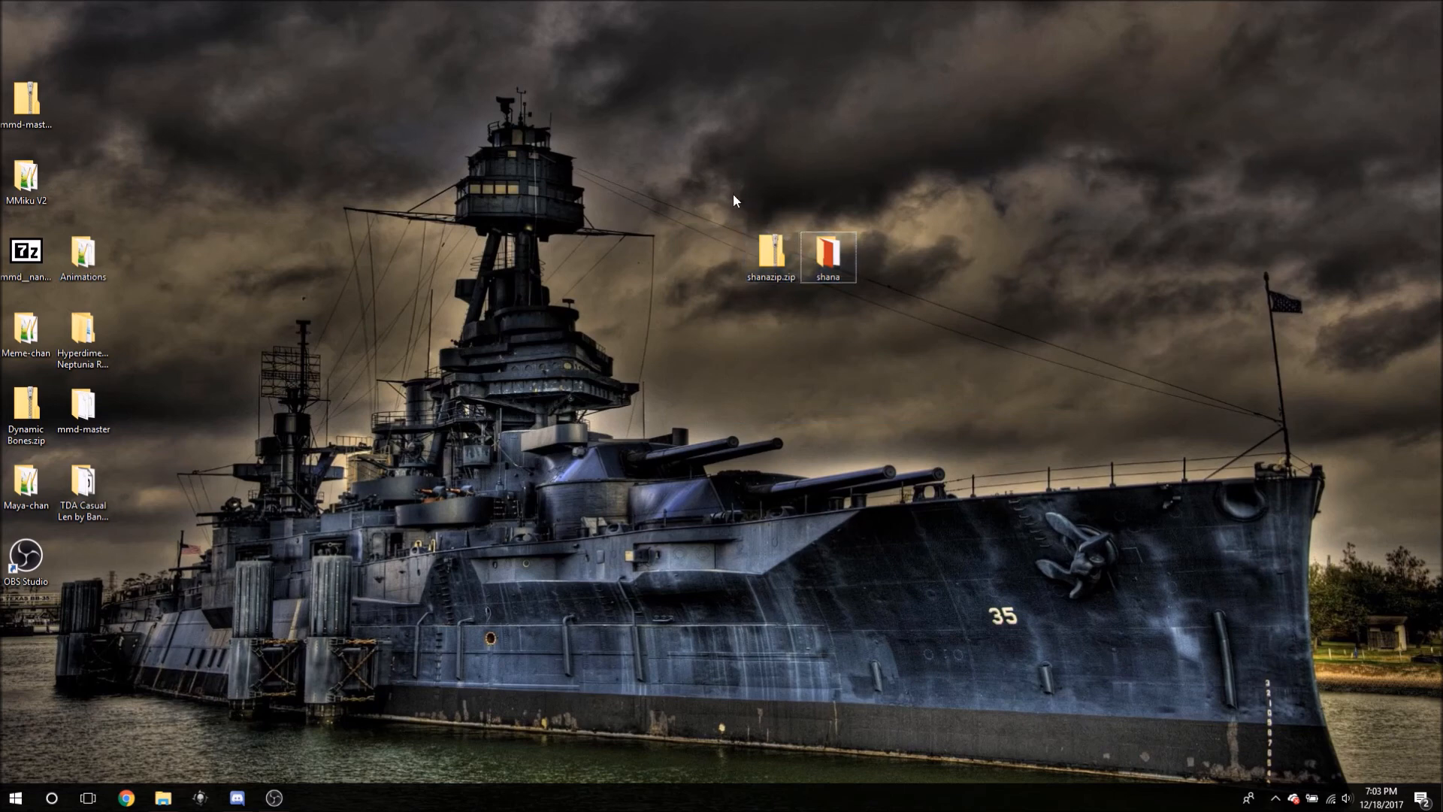
click(809, 260)
ctrl+click(789, 254)
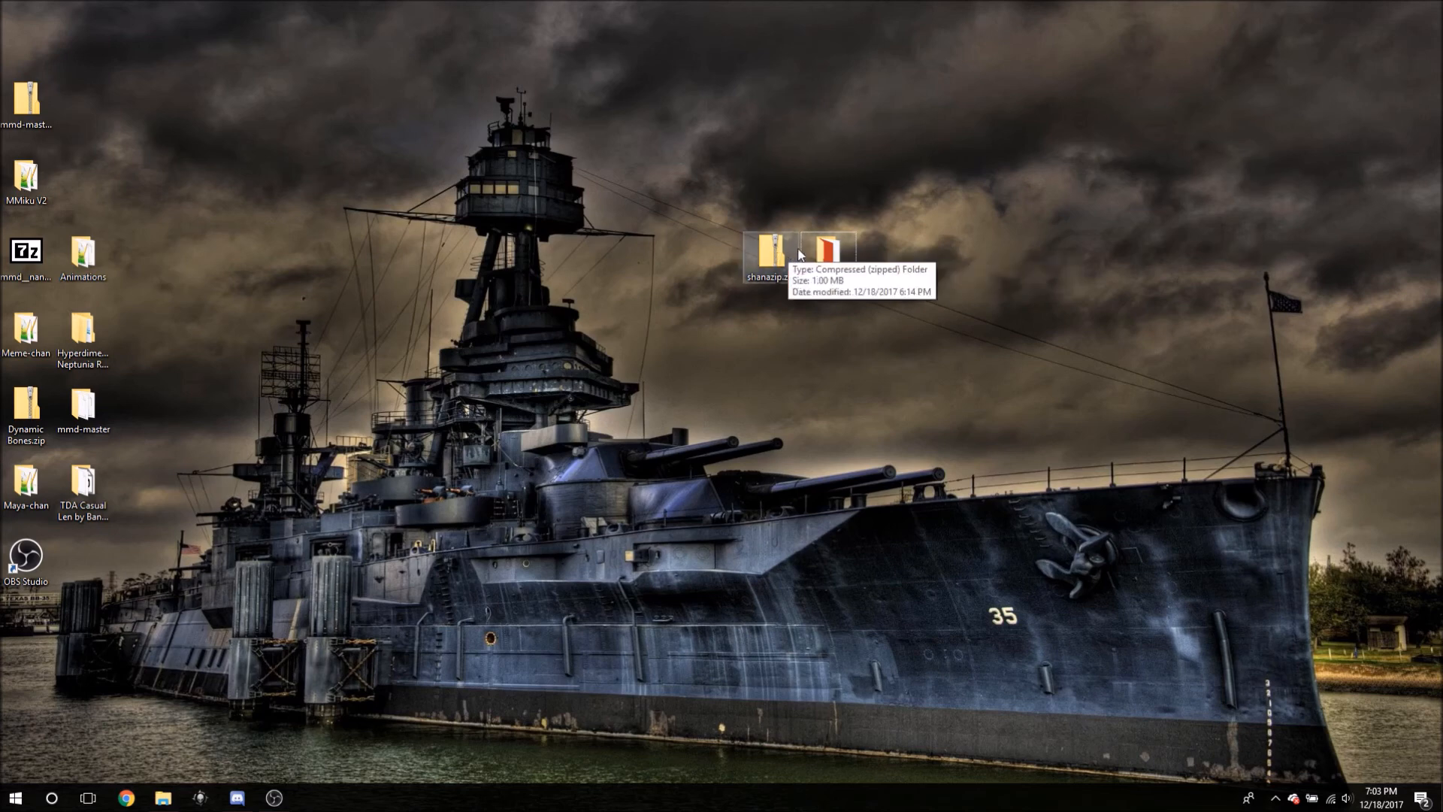
click(777, 194)
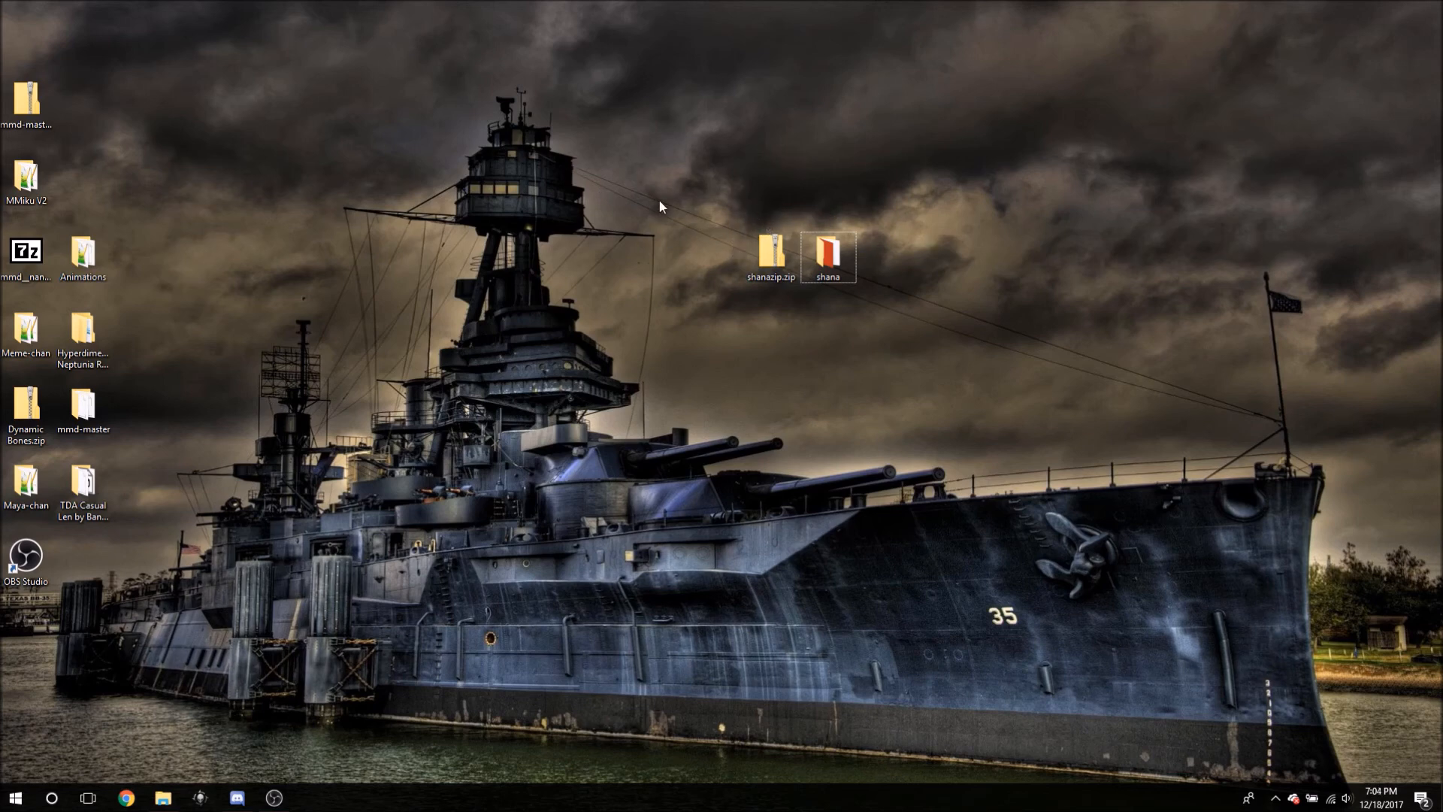
drag(618, 160, 994, 396)
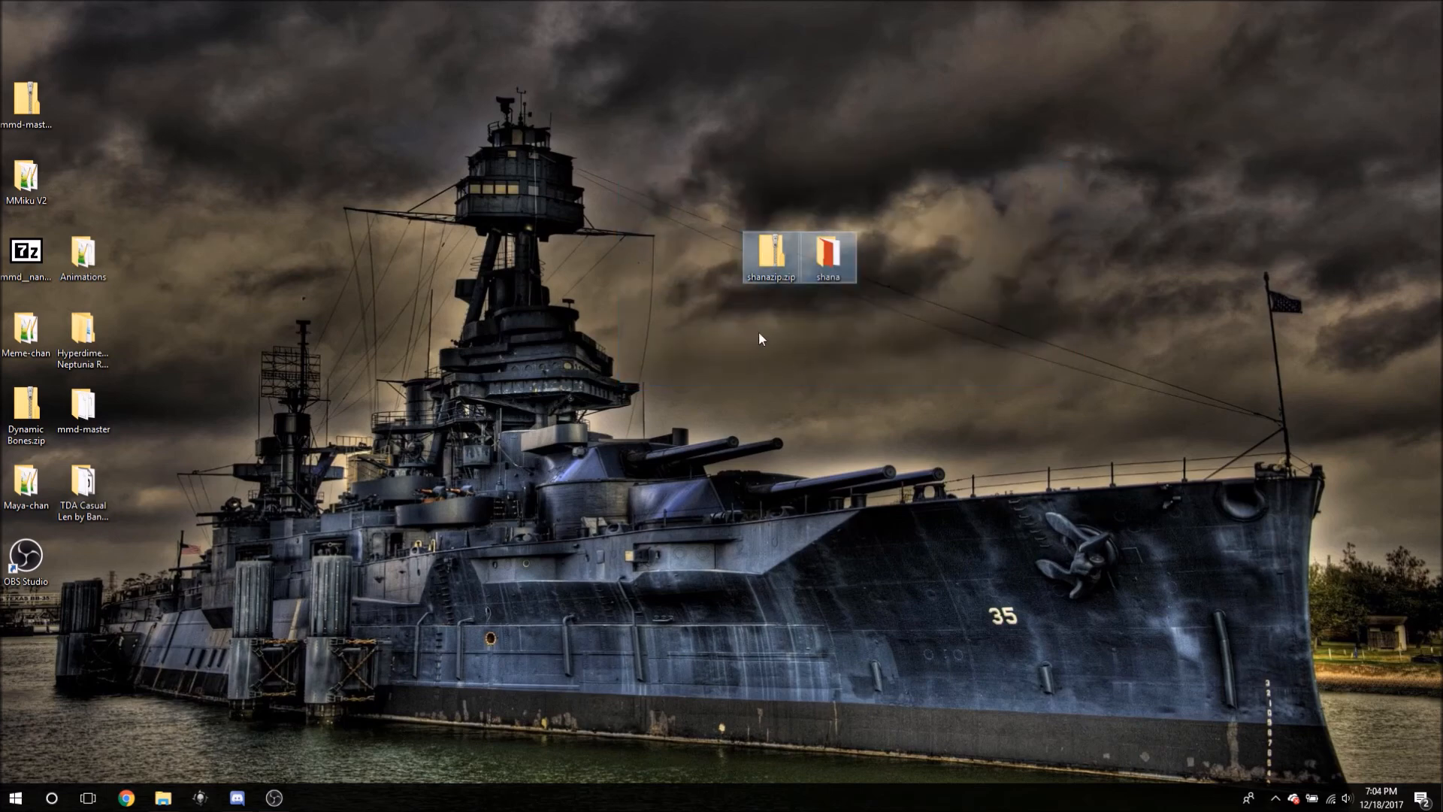
- Open the shana folder, then move shanazip.zip beside the left-hand desktop icons
double_click(819, 260)
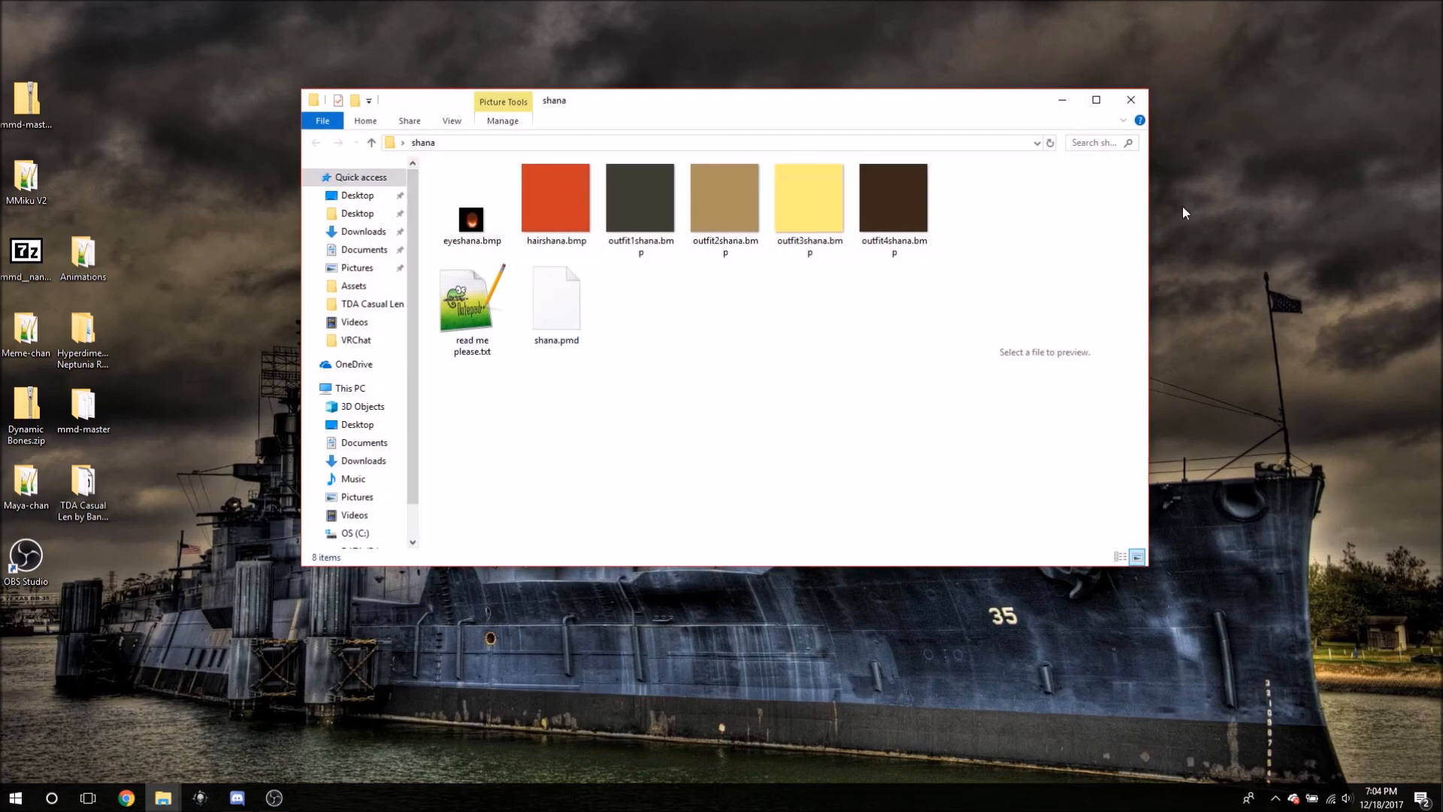
click(1062, 100)
drag(772, 260, 197, 413)
- Reopen the shana folder, read 'read me please.txt' in Notepad++, then close it and minimize Explorer
double_click(828, 256)
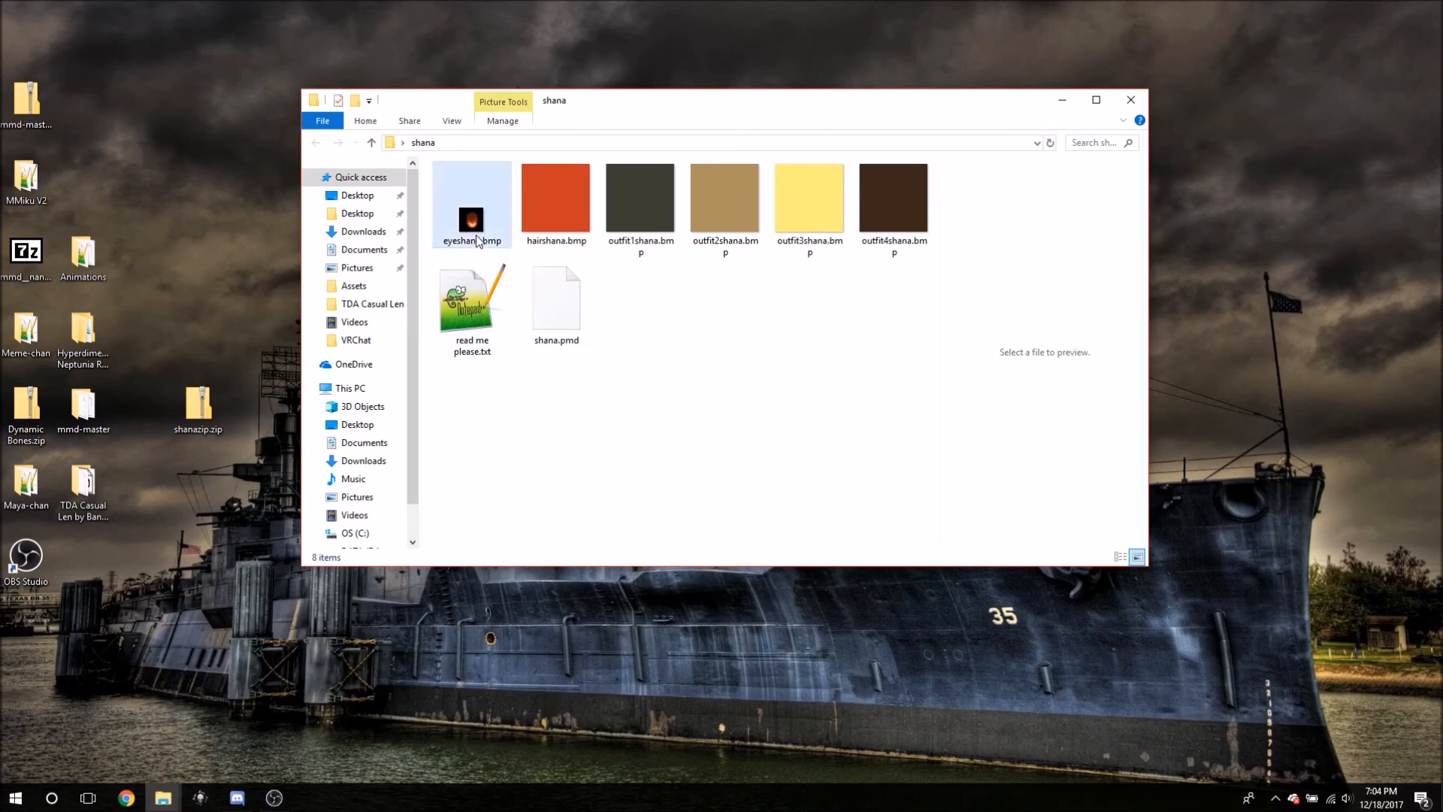
click(563, 303)
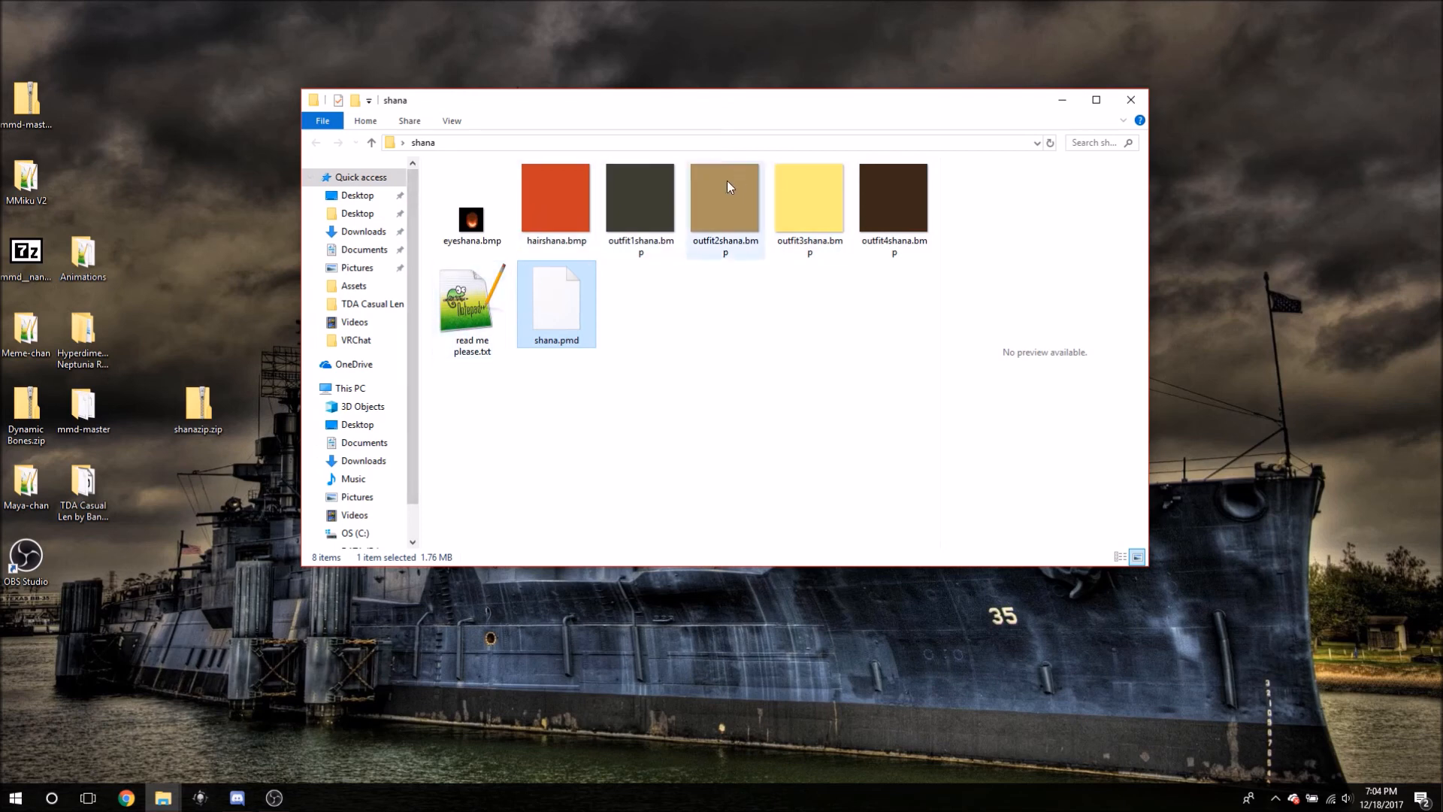
click(472, 308)
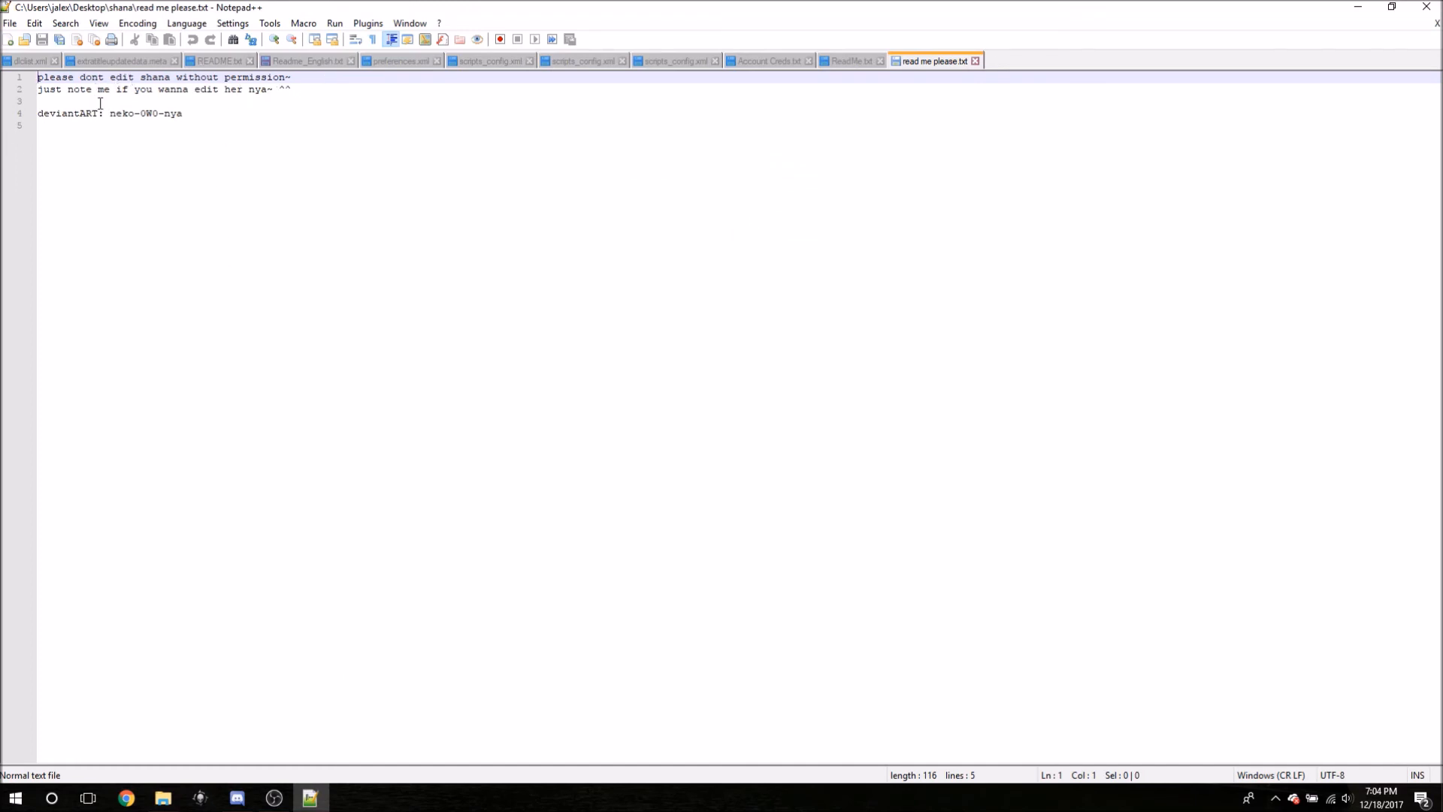
click(1426, 7)
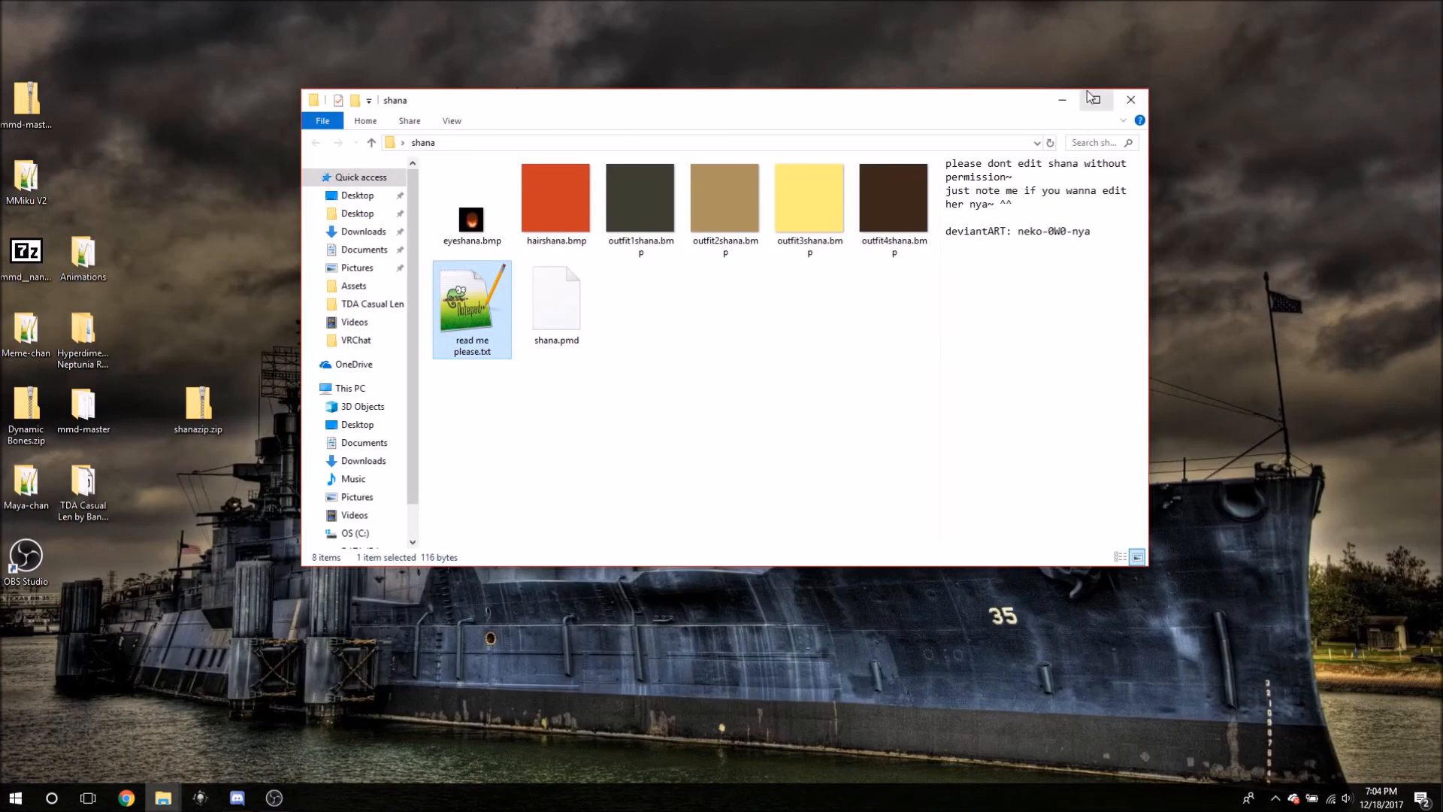
click(1062, 99)
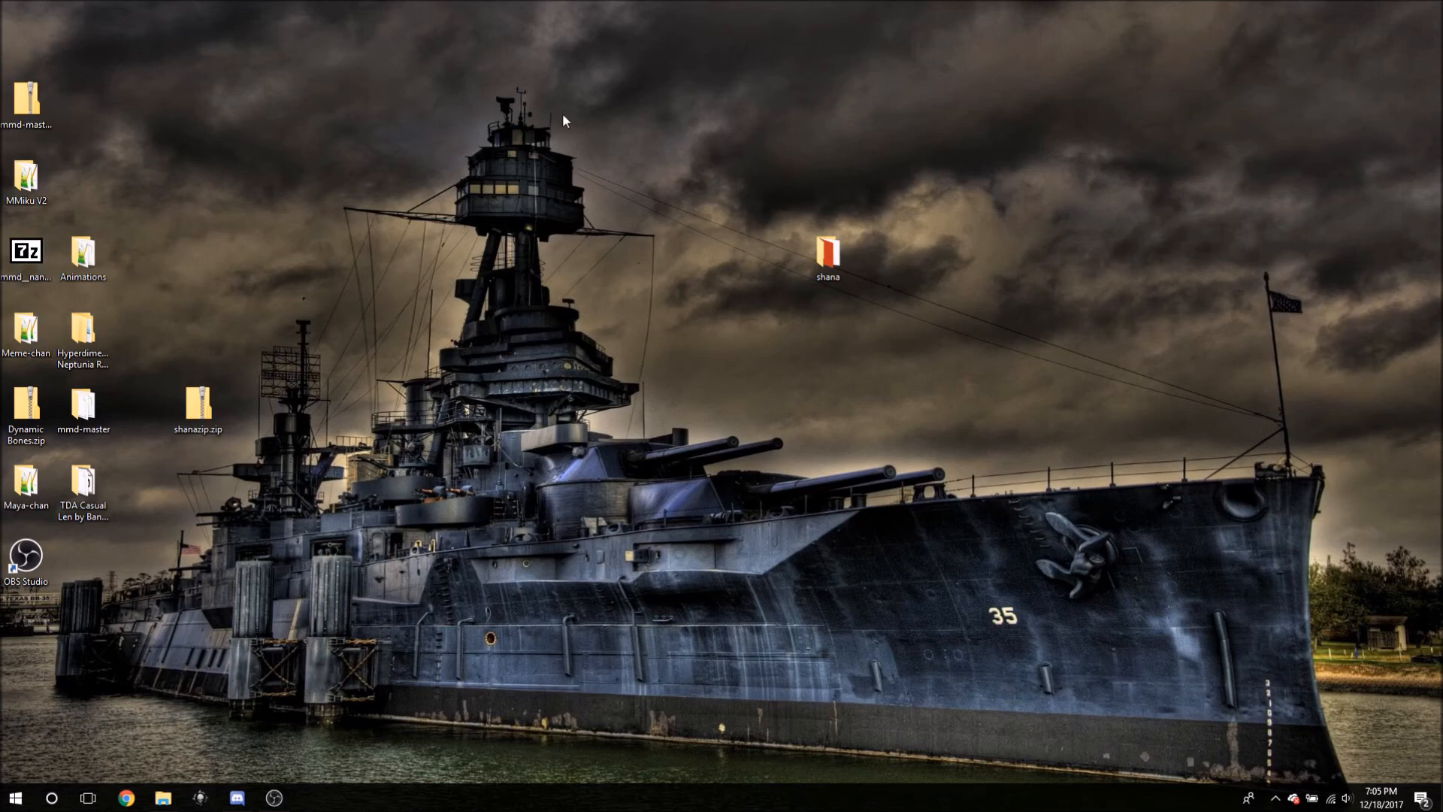
- Nudge the shana folder slightly left on the desktop
drag(580, 129, 1369, 305)
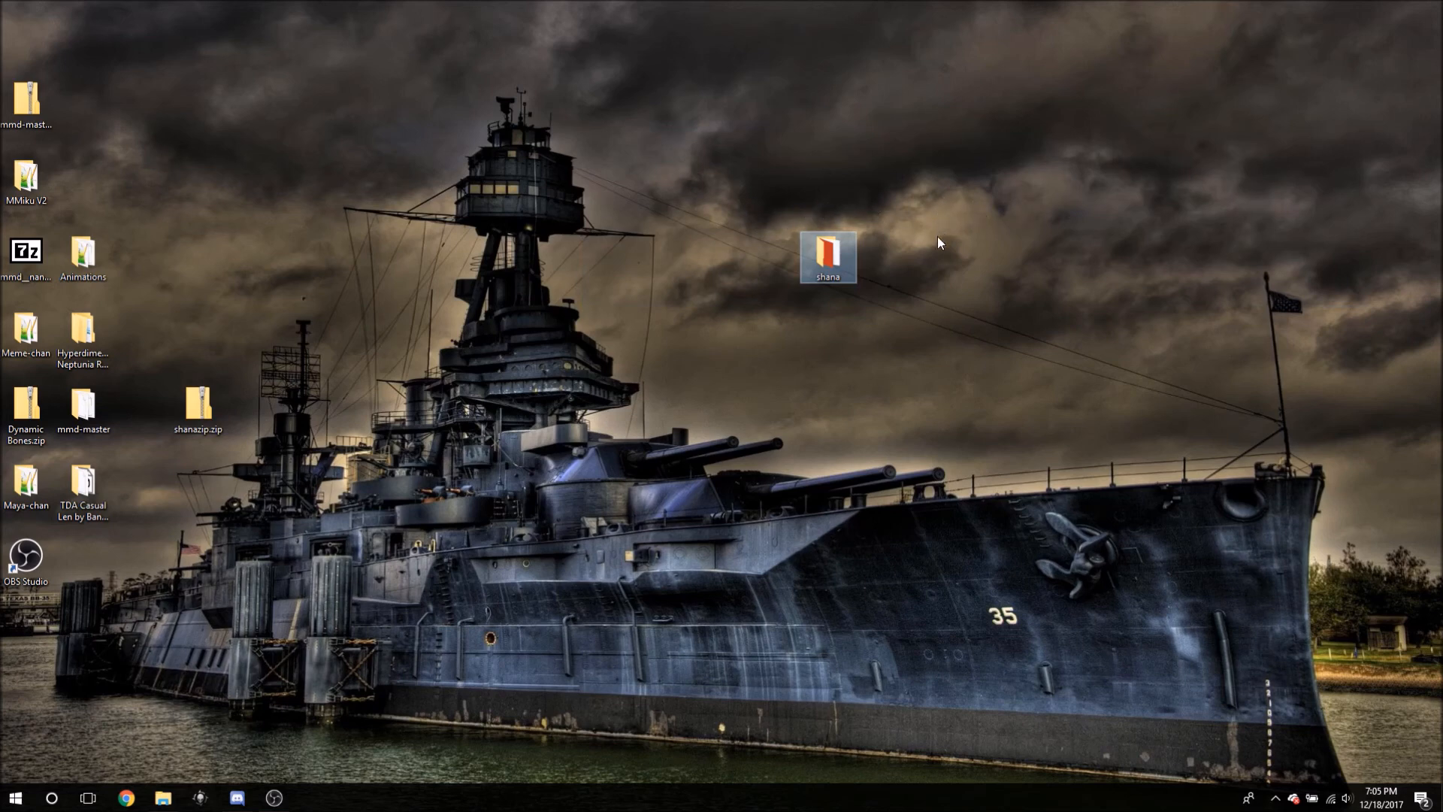
click(897, 246)
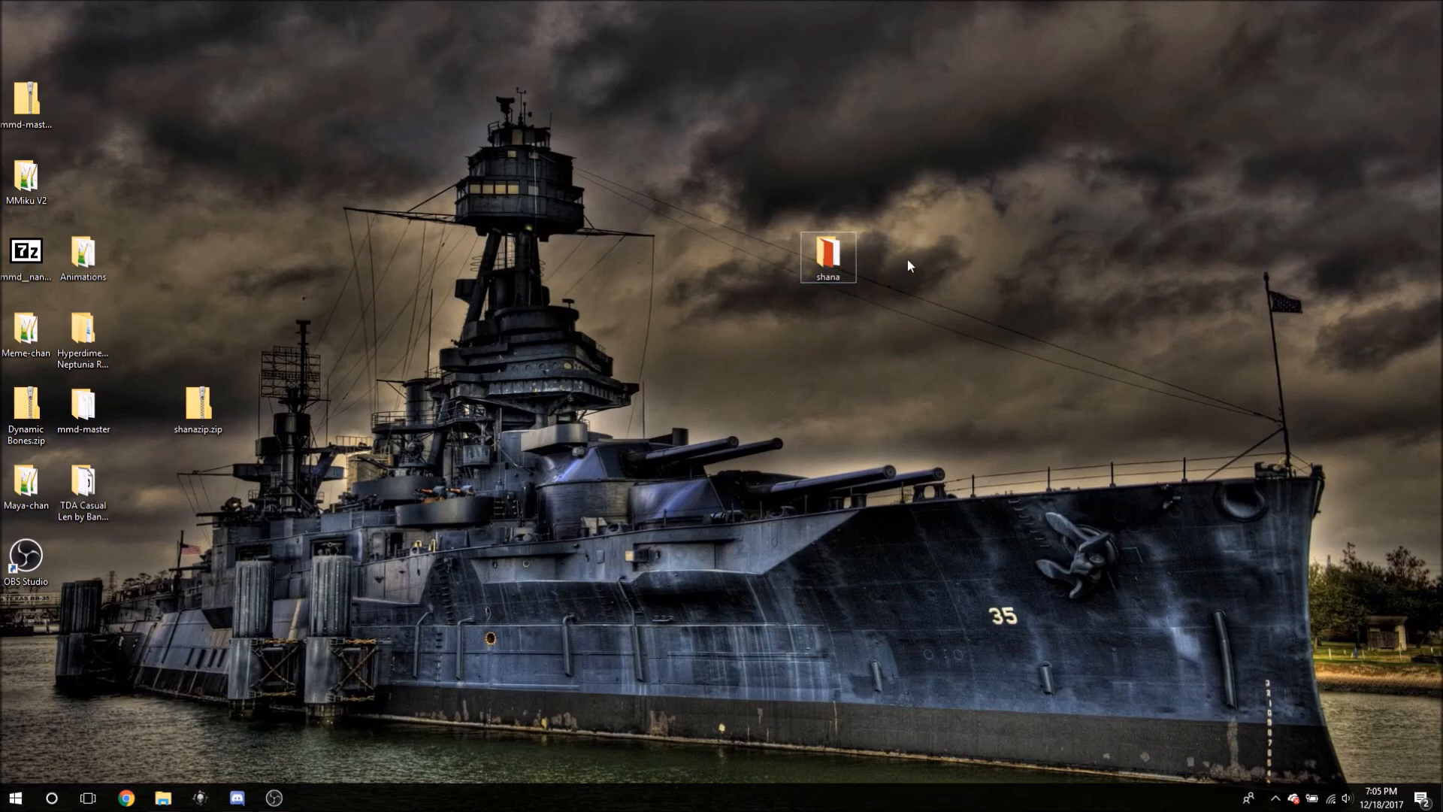
drag(820, 259, 684, 257)
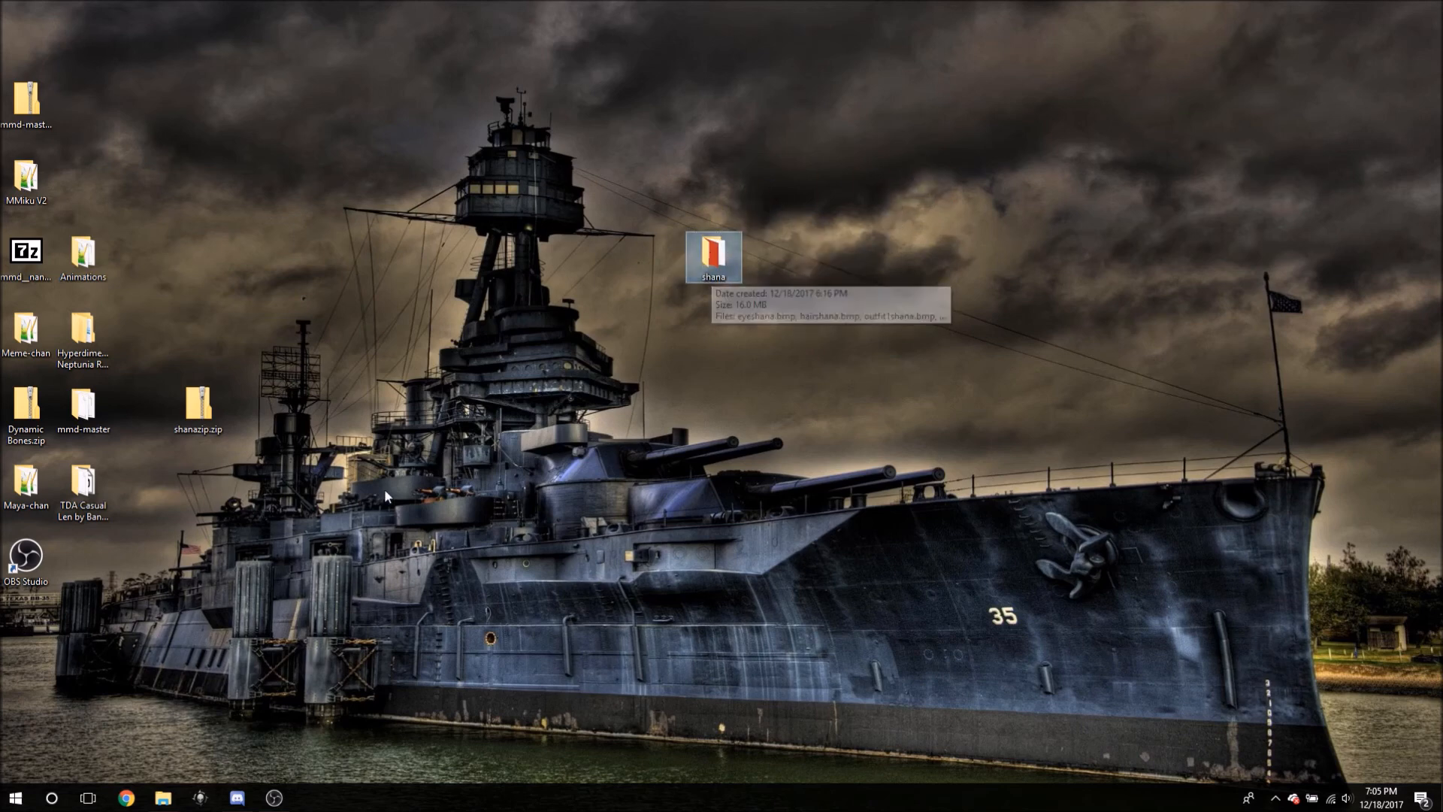
- Close the stray Videos window and launch Blender from the shortcut in the Media folder
mouse_move(164, 801)
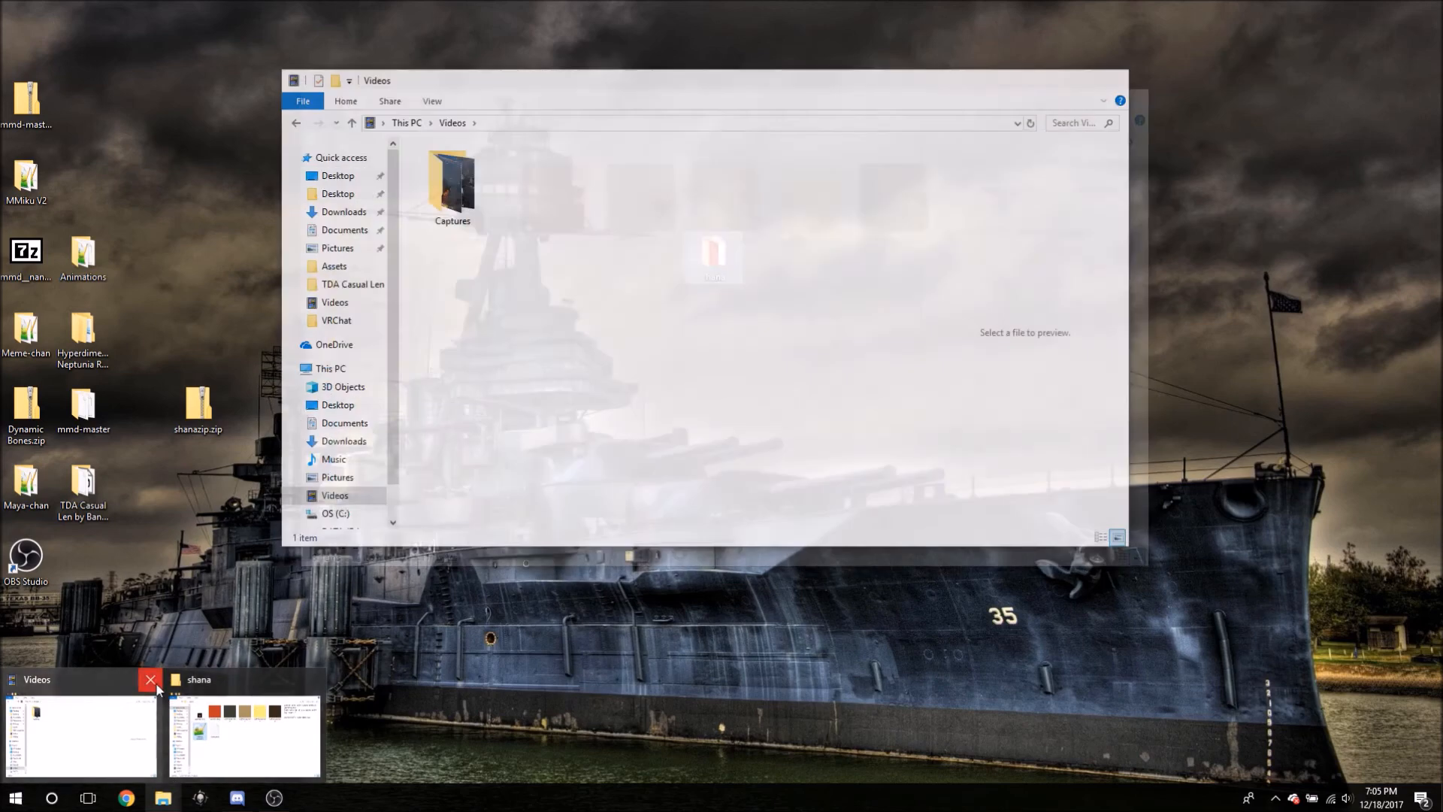
click(150, 680)
click(177, 726)
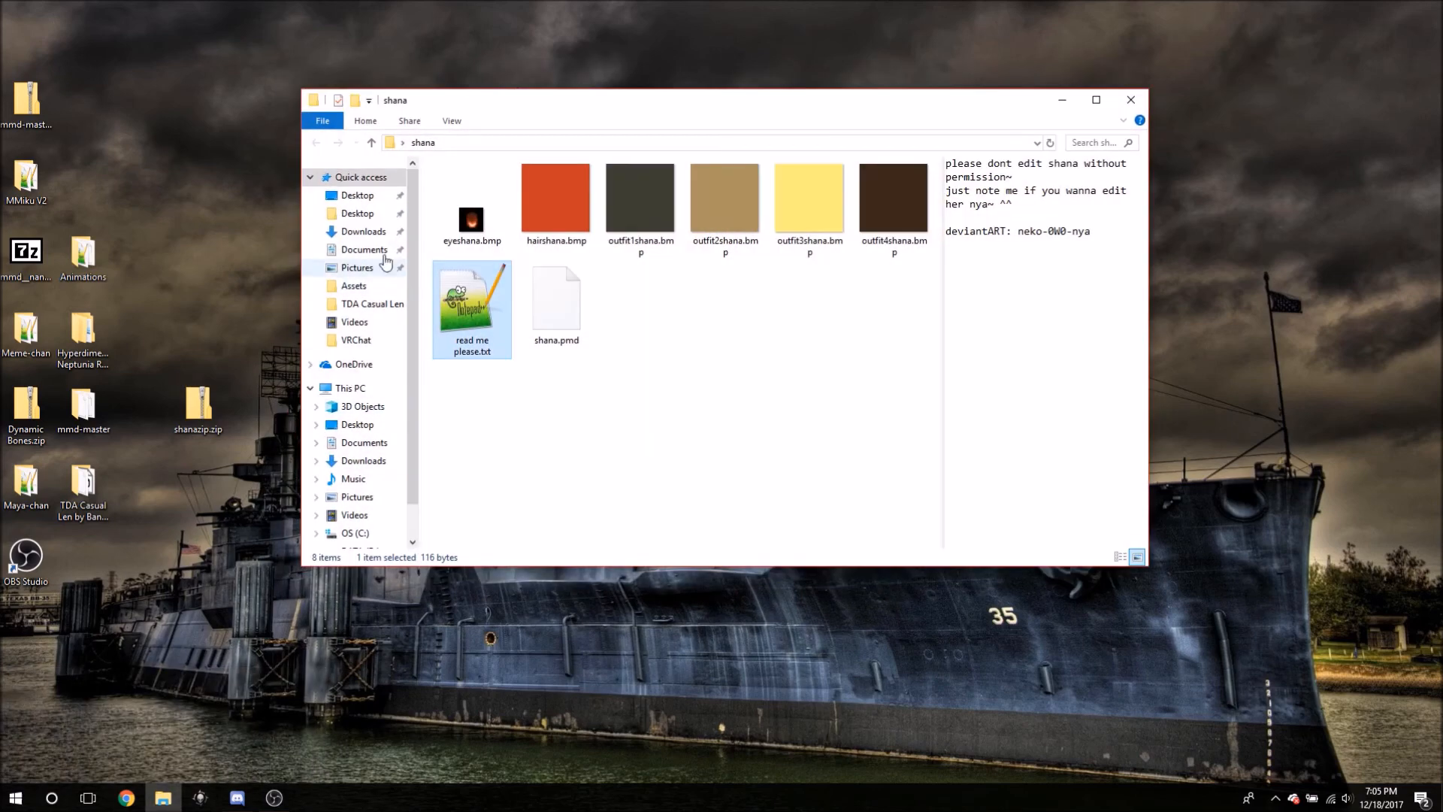
click(346, 232)
click(357, 214)
click(461, 252)
double_click(461, 253)
double_click(466, 235)
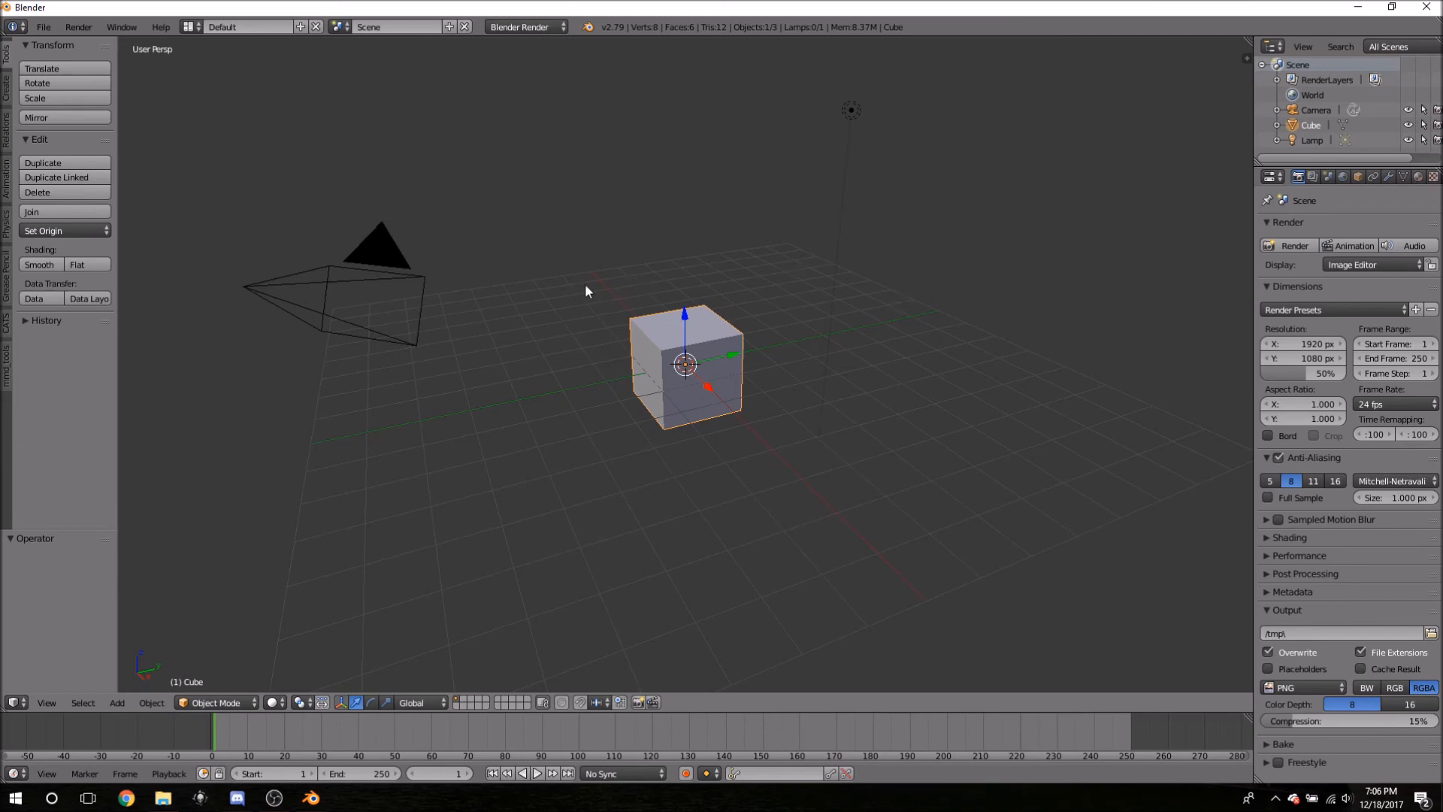
- Select the default camera, lamp and cube and delete all three
key(a)
key(a)
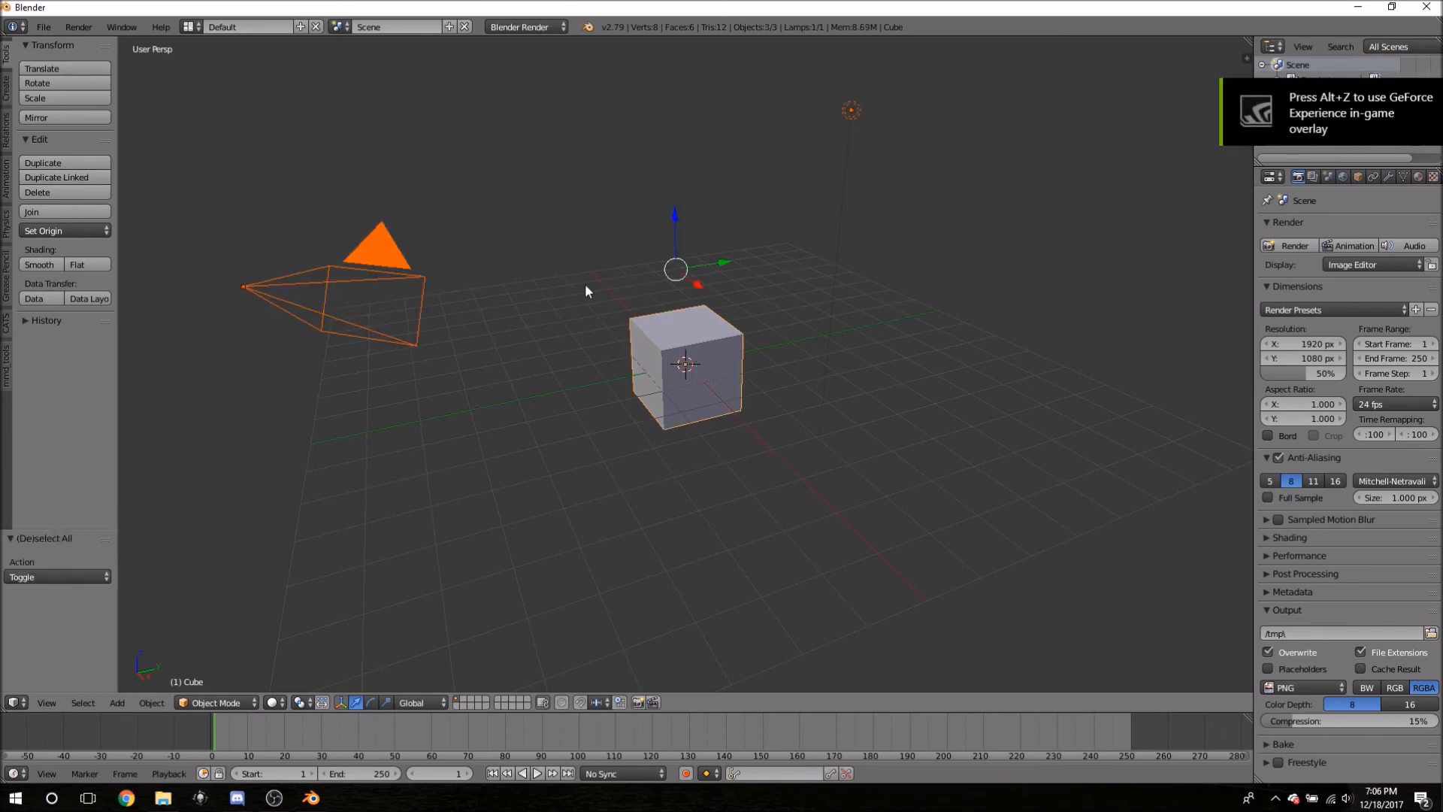
key(x)
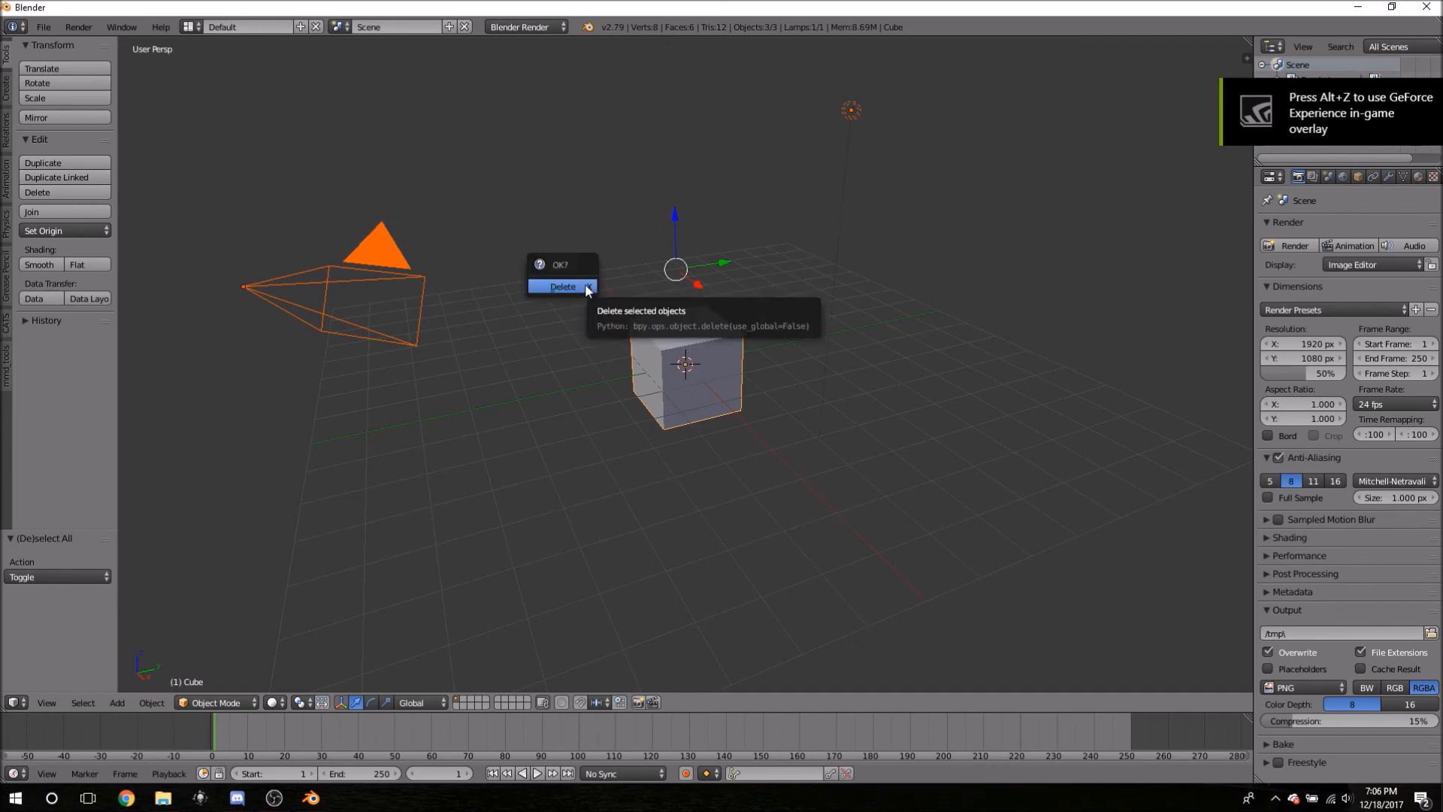
click(585, 285)
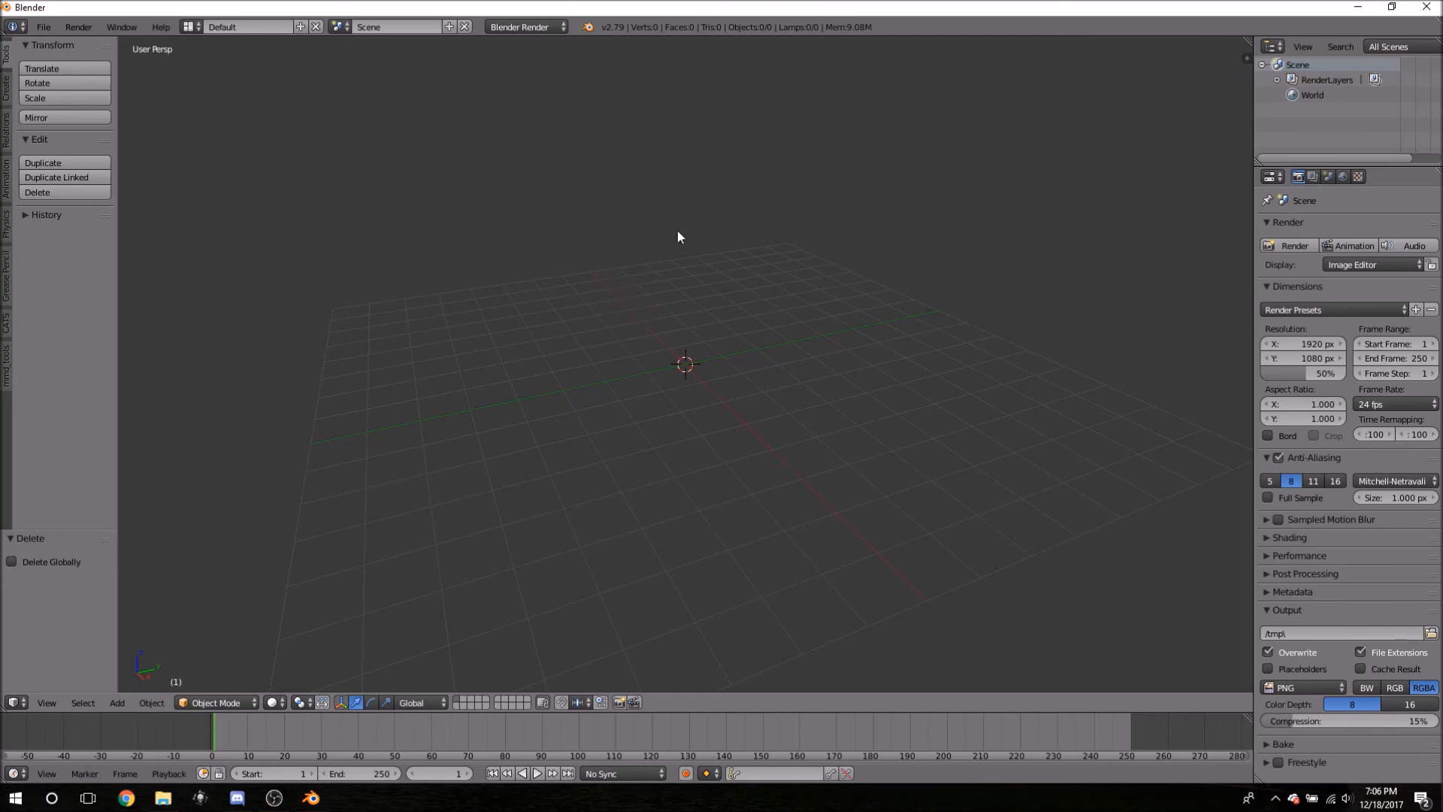
click(35, 34)
right_click(52, 47)
- Browse to the Downloads folder via User Preferences' Install Add-on from File, then close preferences
click(39, 28)
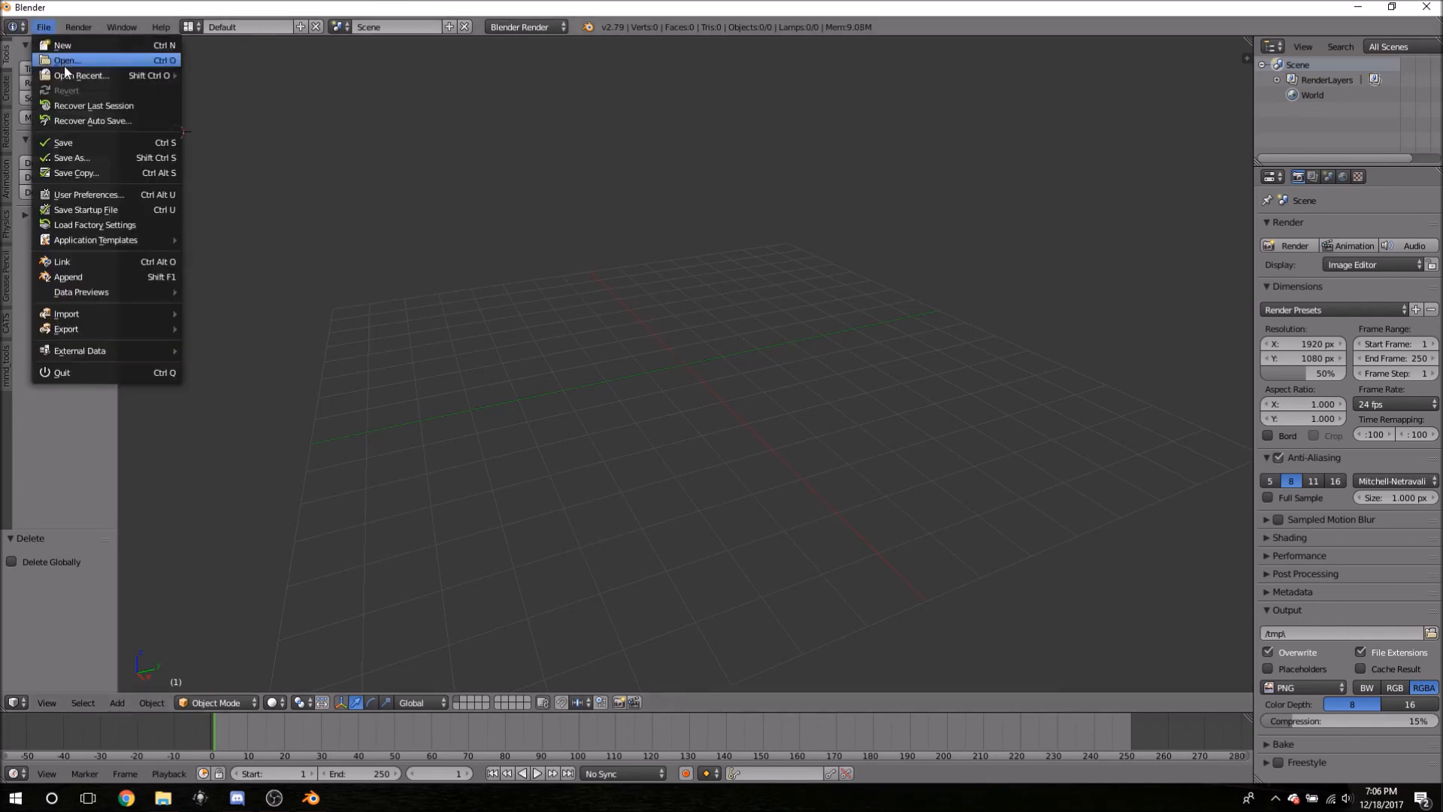
click(168, 192)
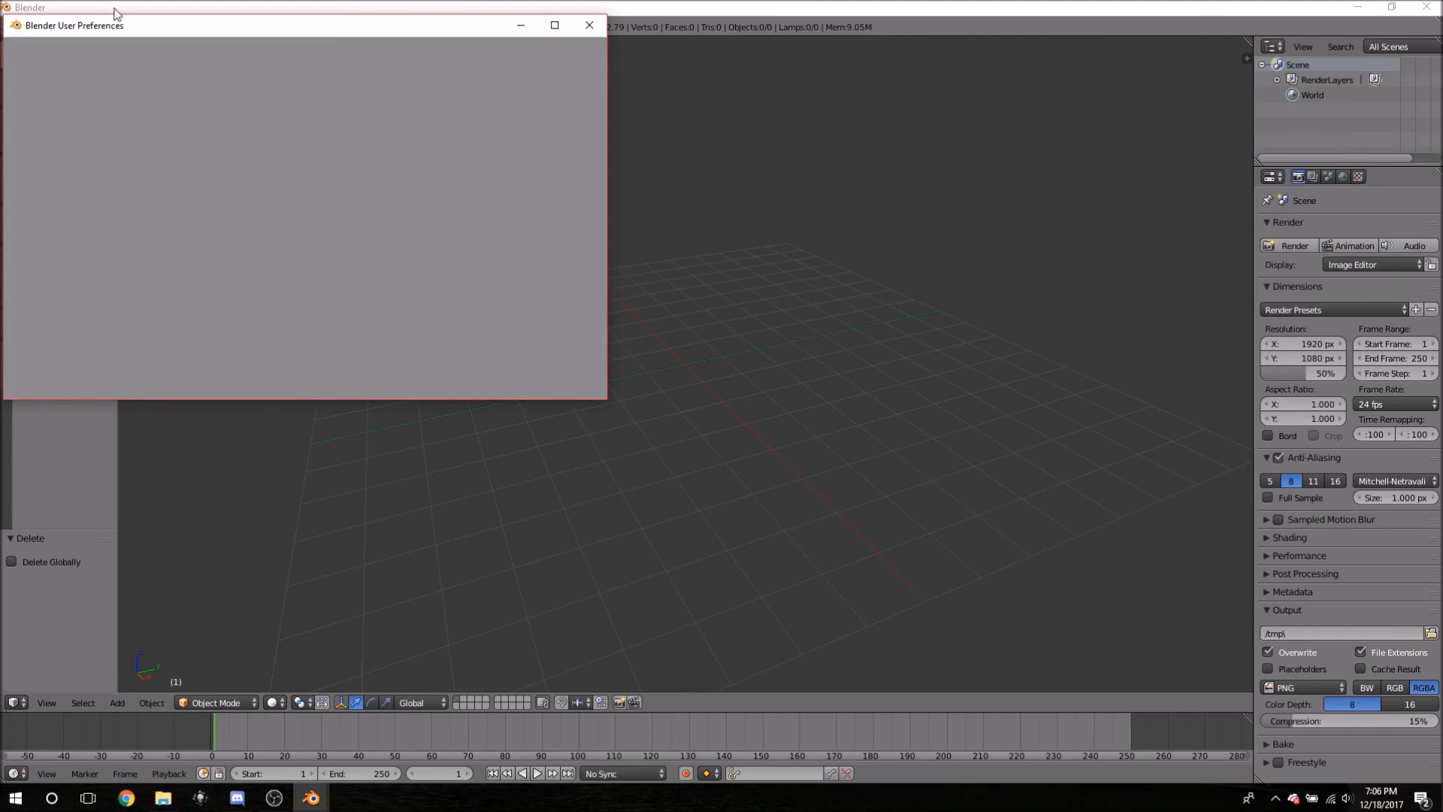
drag(98, 31, 211, 54)
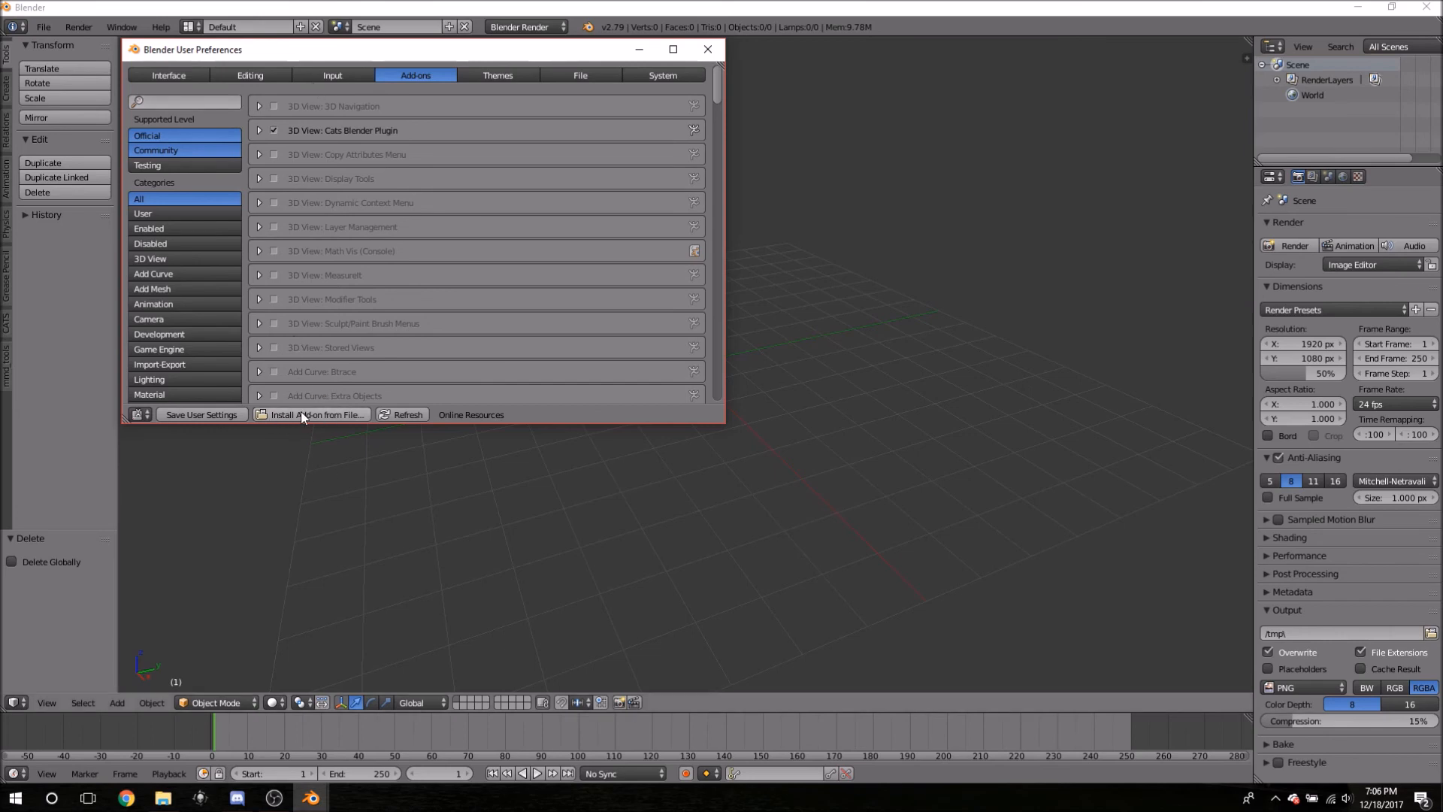
click(339, 416)
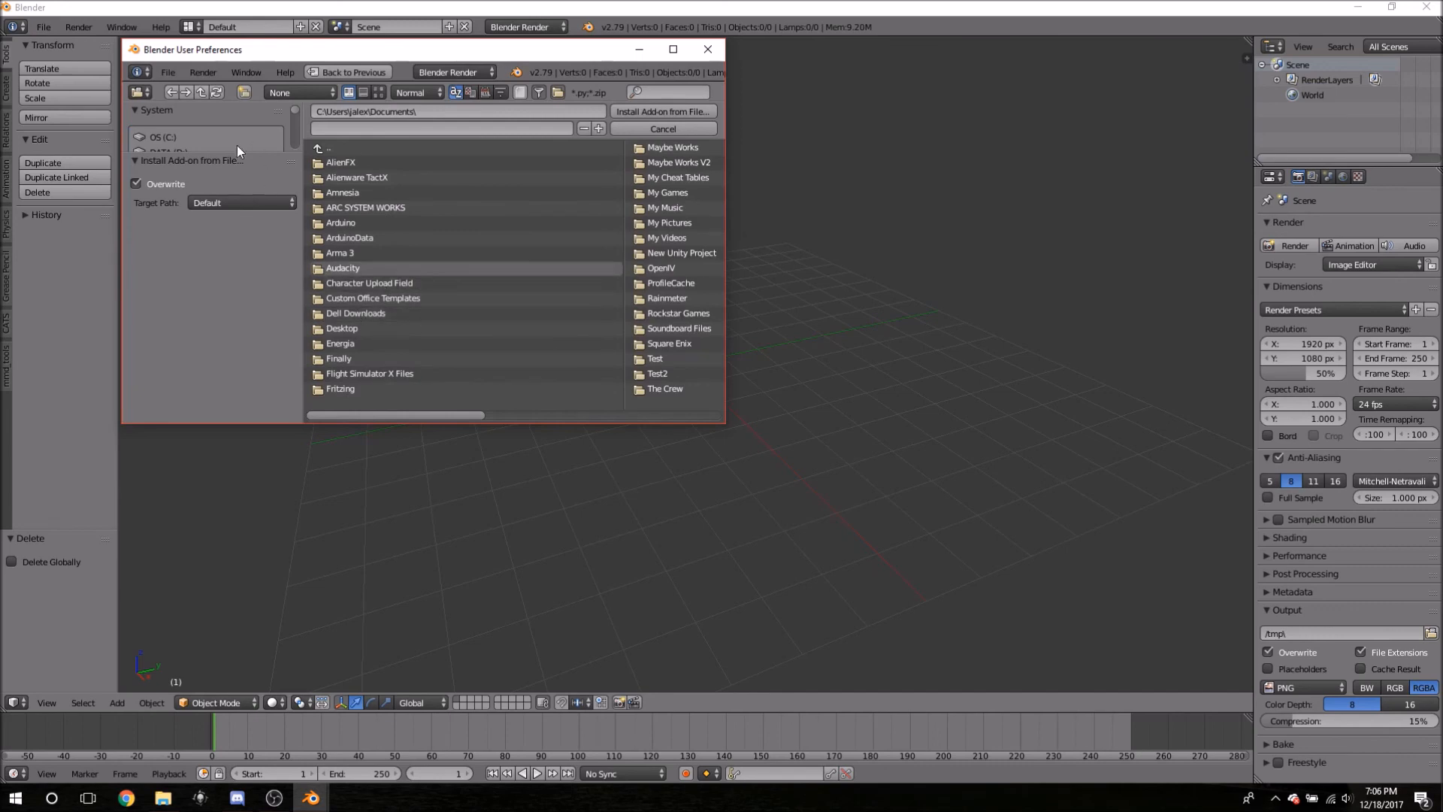
drag(201, 153, 180, 312)
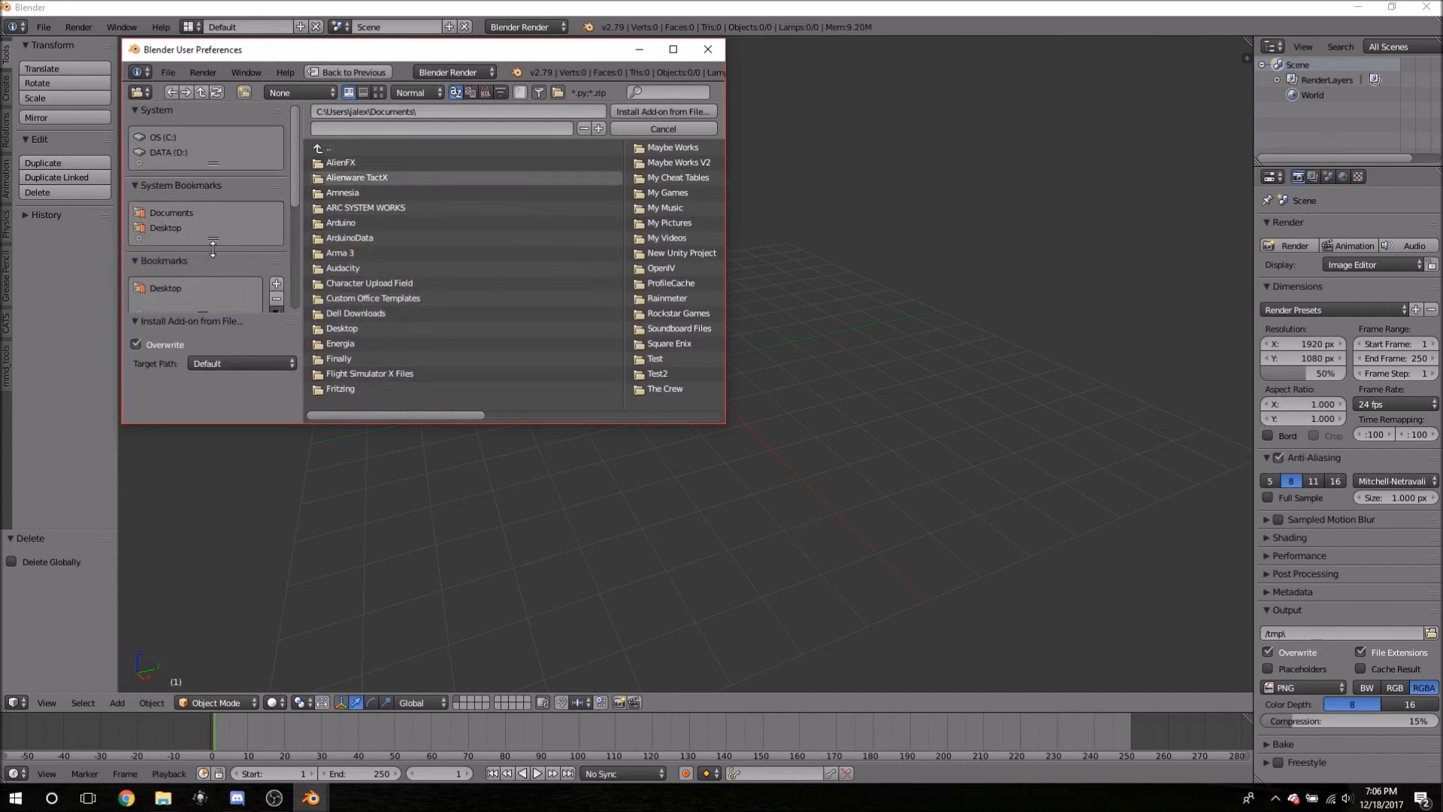
click(328, 147)
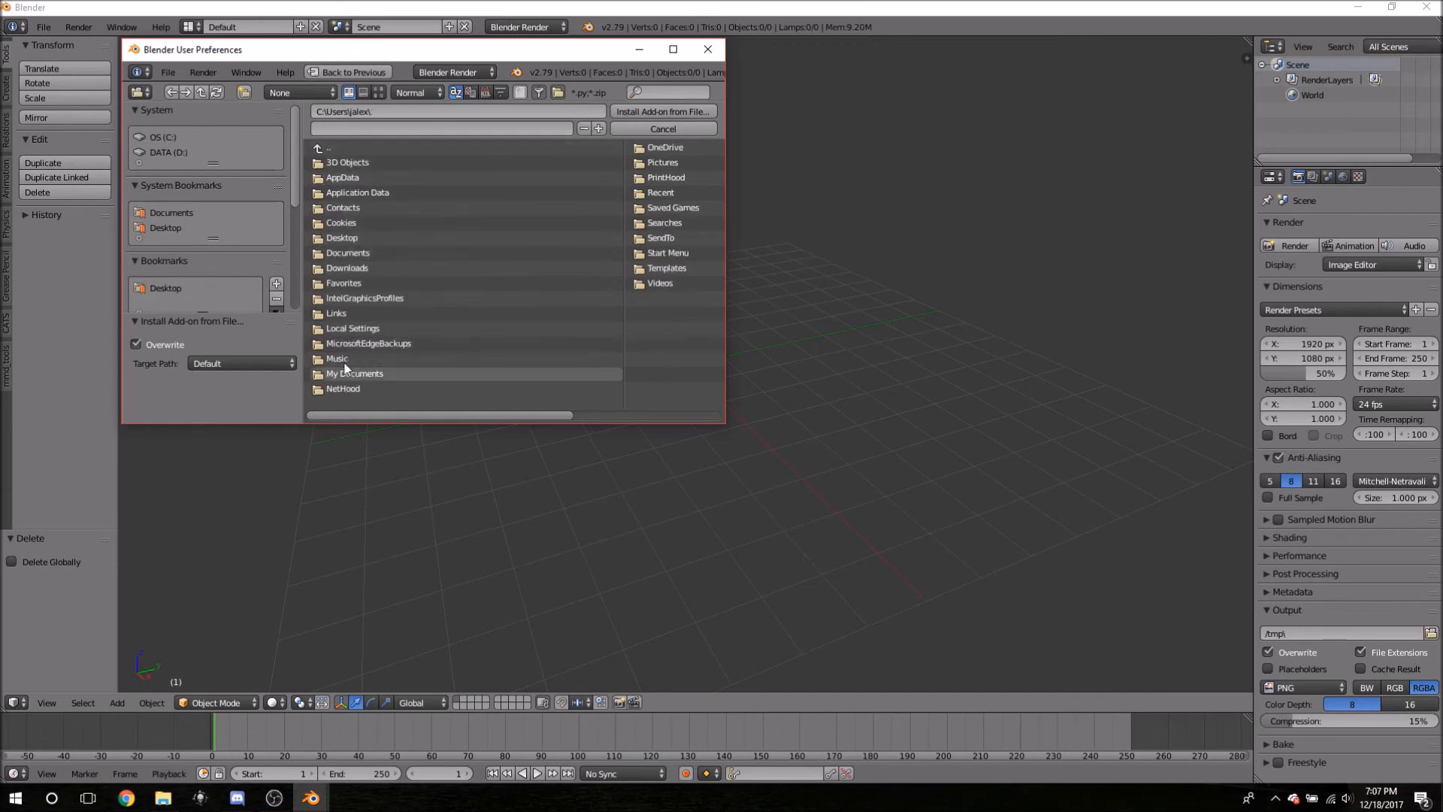
click(329, 147)
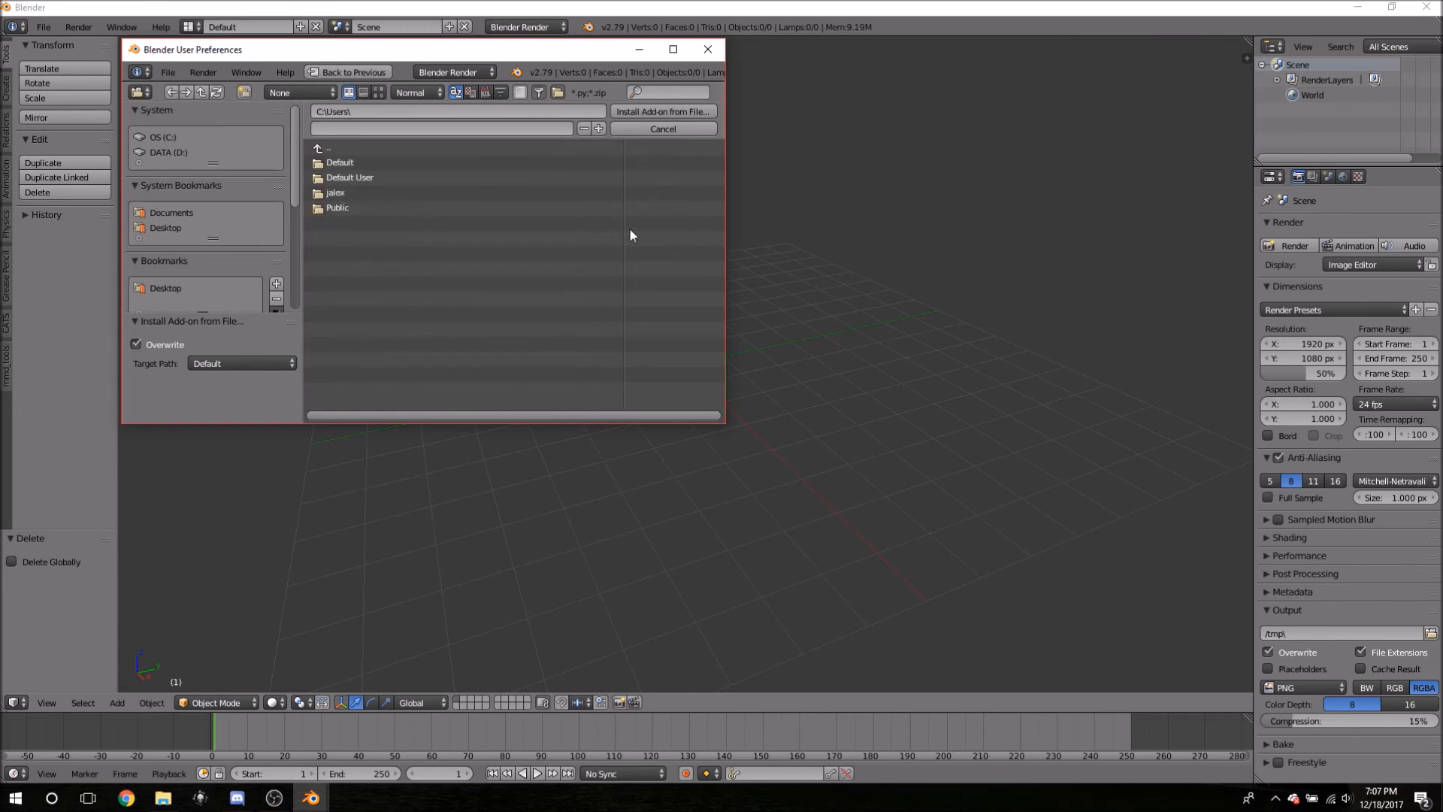
click(358, 194)
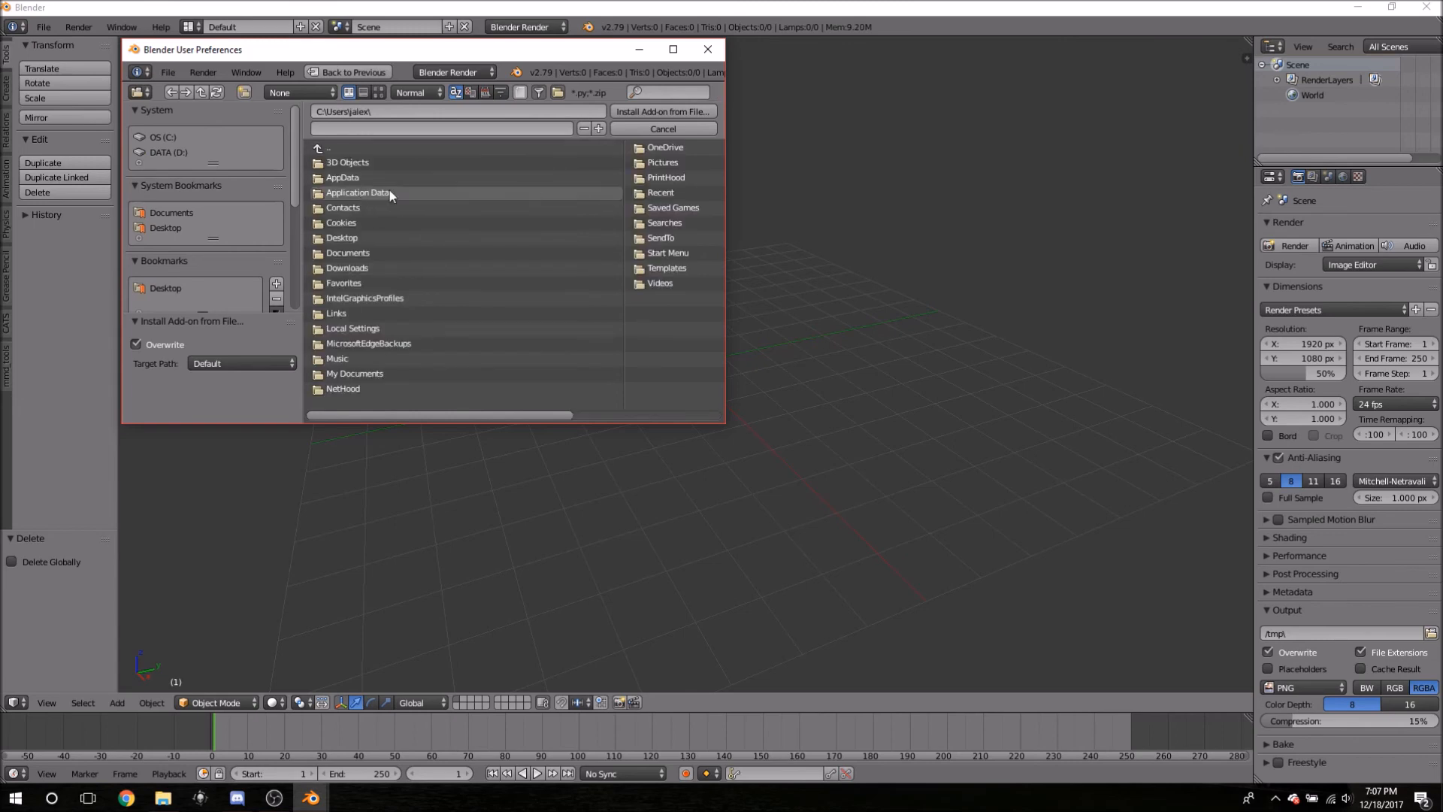
click(345, 269)
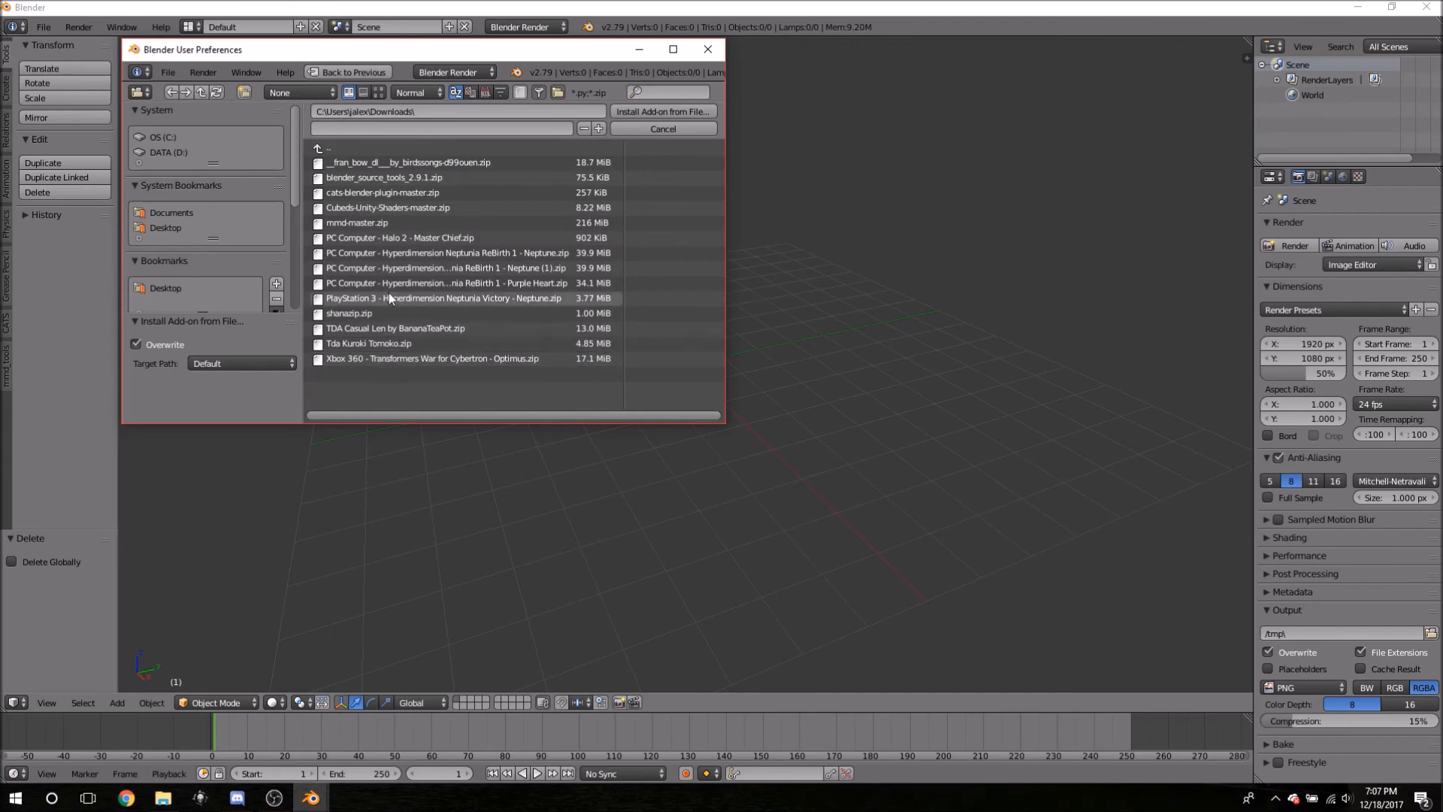
click(706, 50)
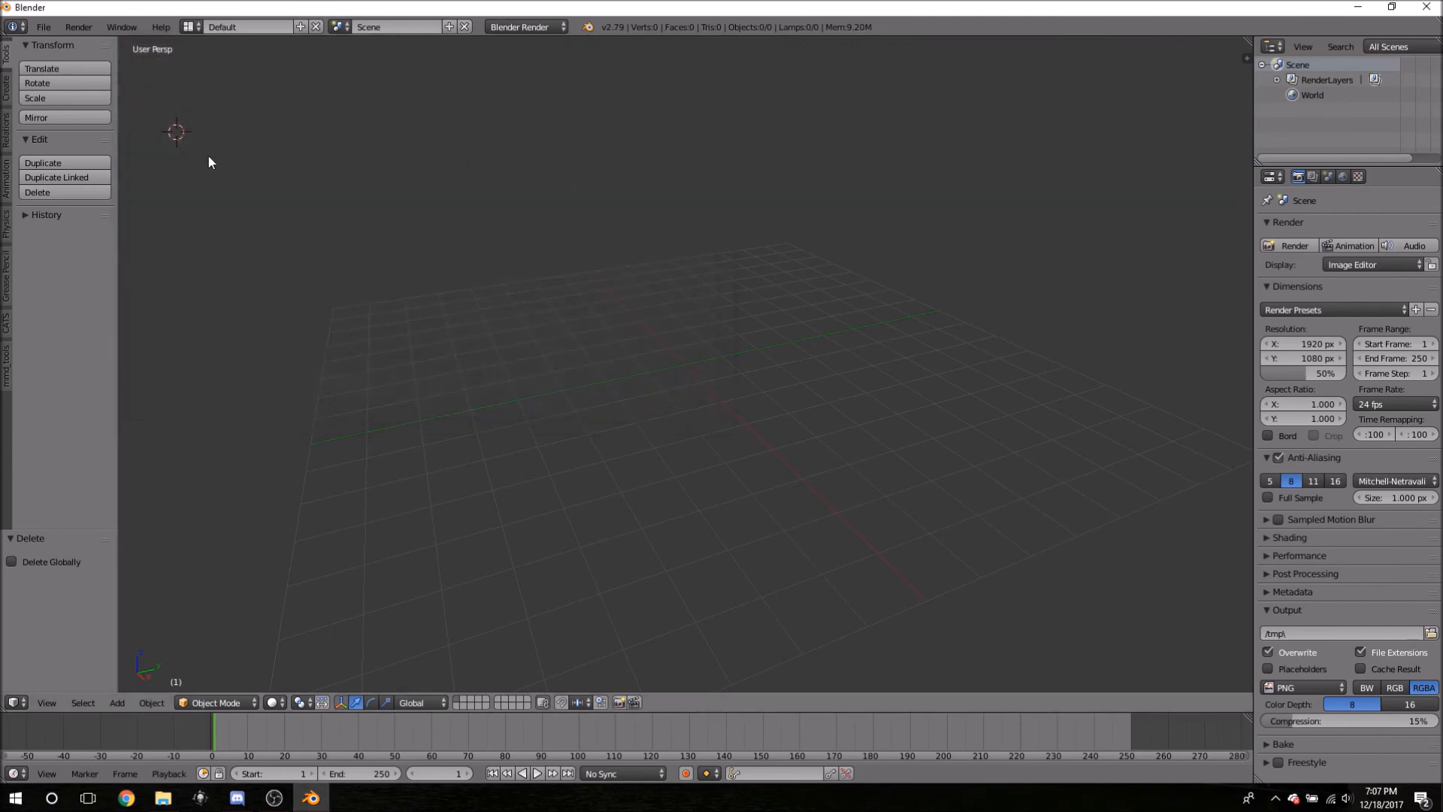
- Flip between the CATS and mmd_tools tabs in the tool shelf
click(4, 376)
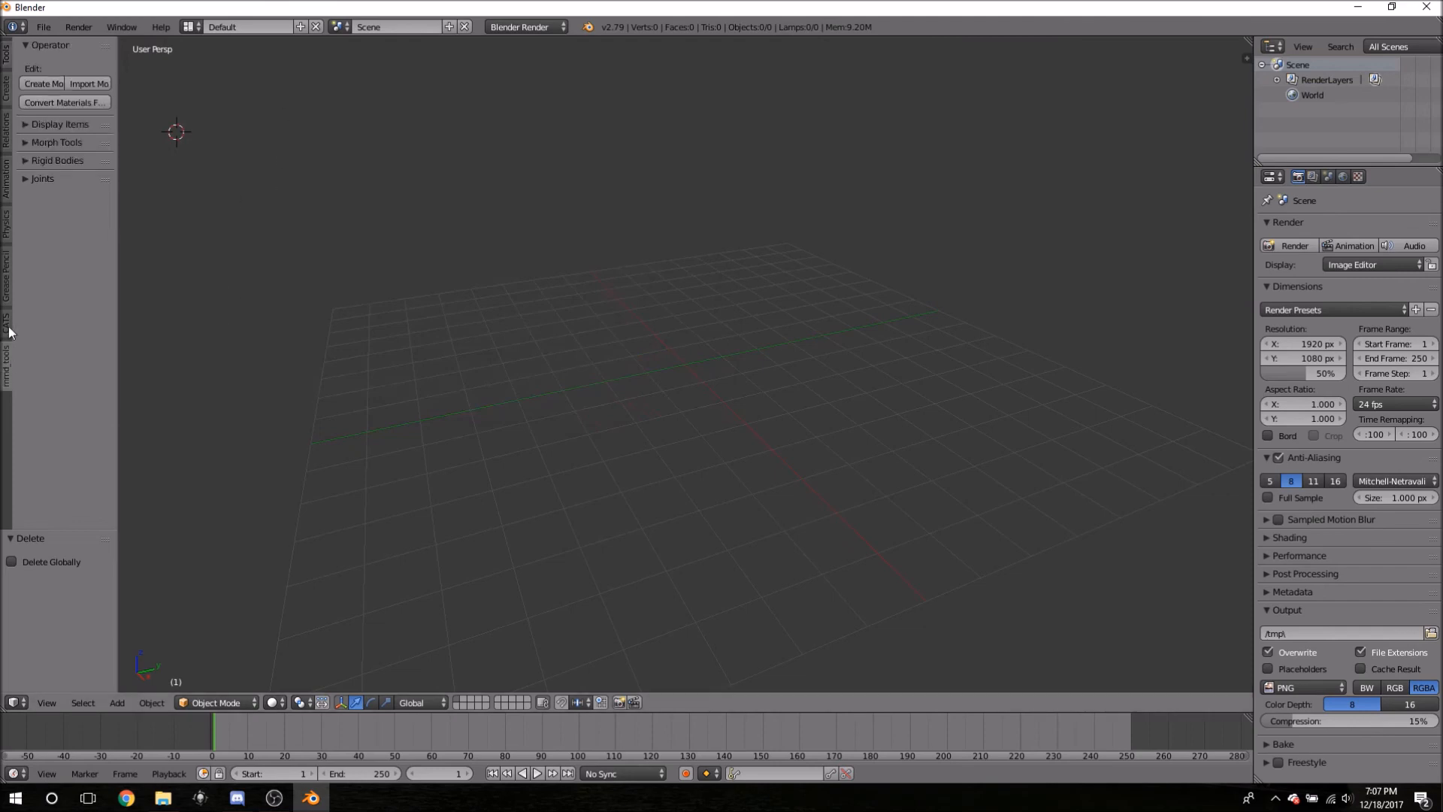
click(9, 328)
click(5, 372)
click(7, 322)
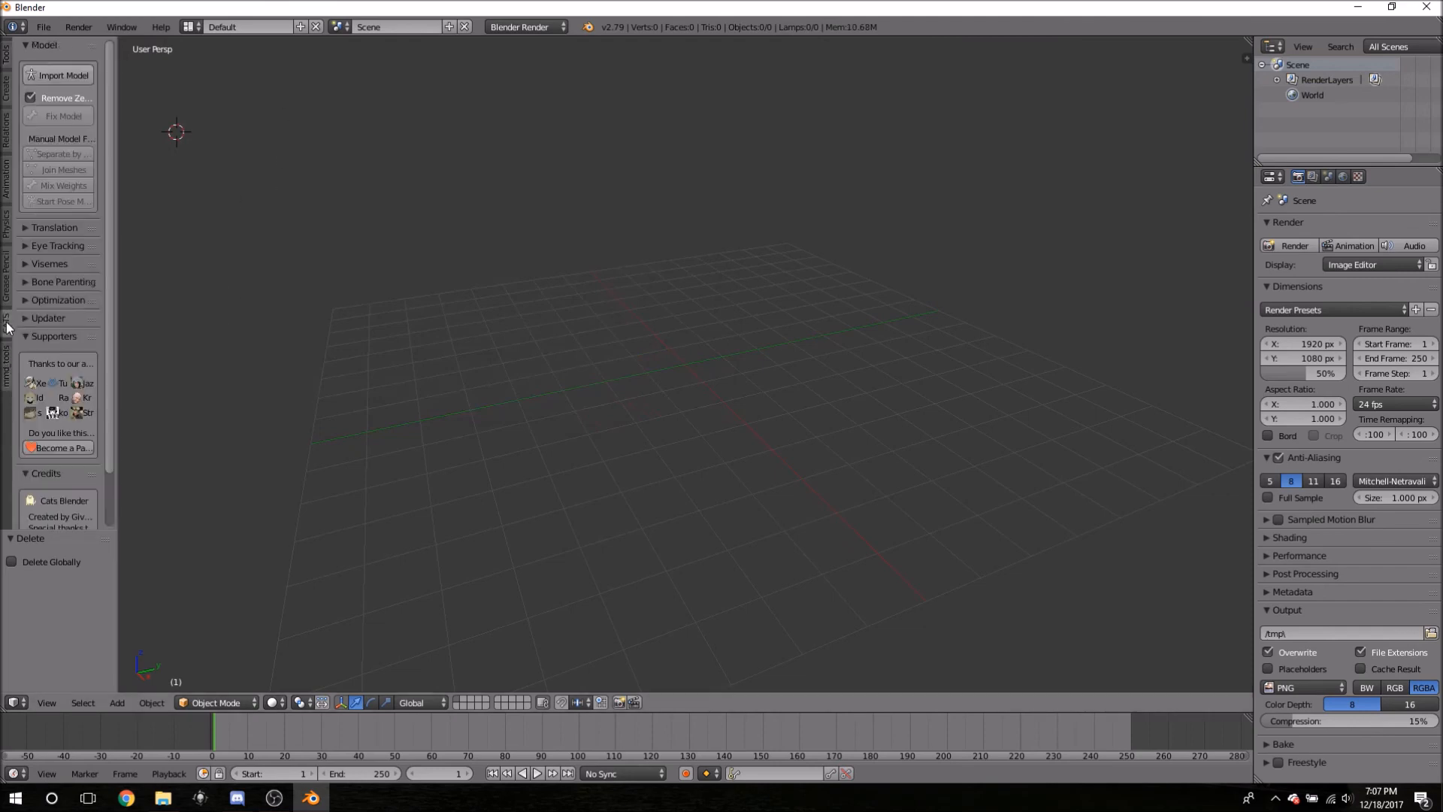
click(7, 365)
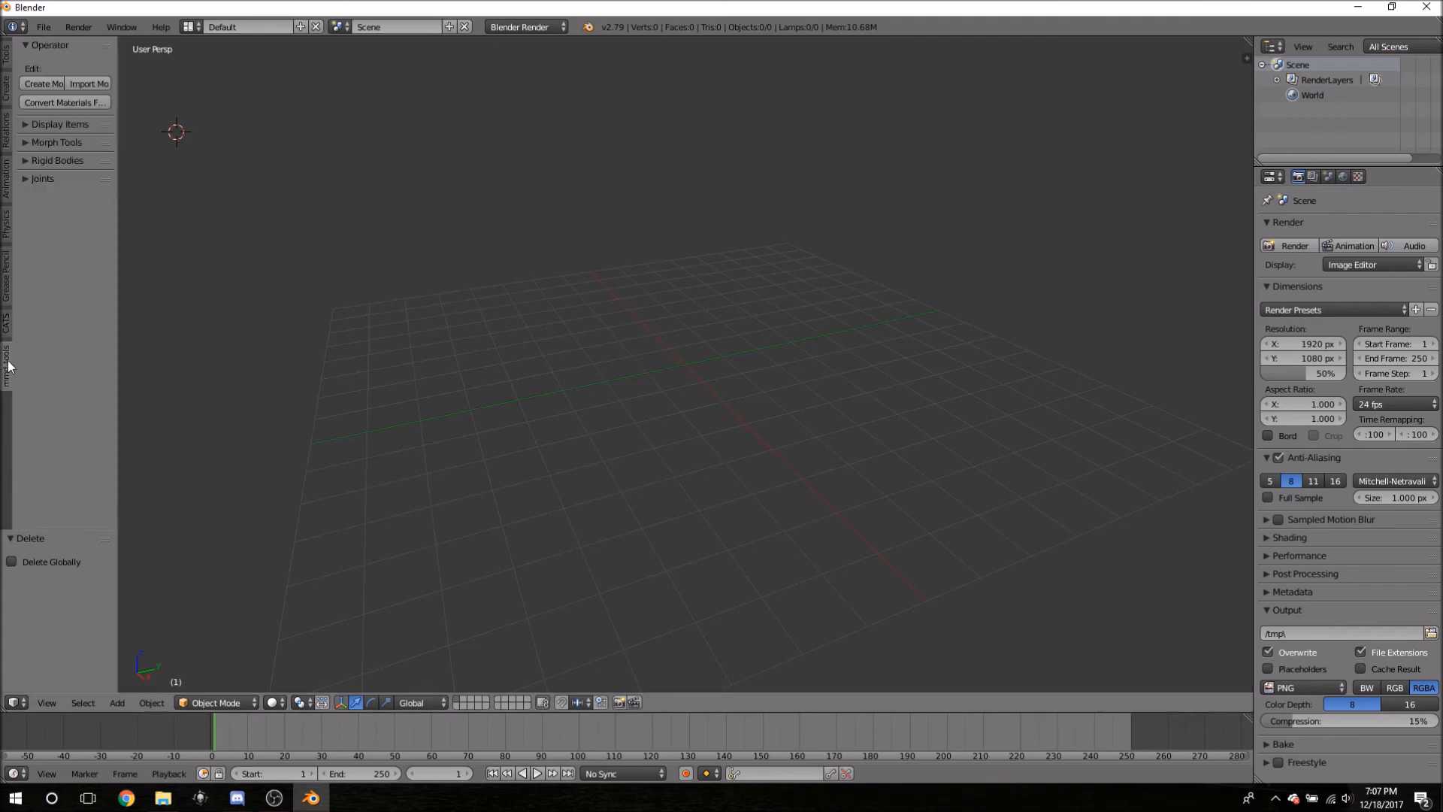
click(7, 325)
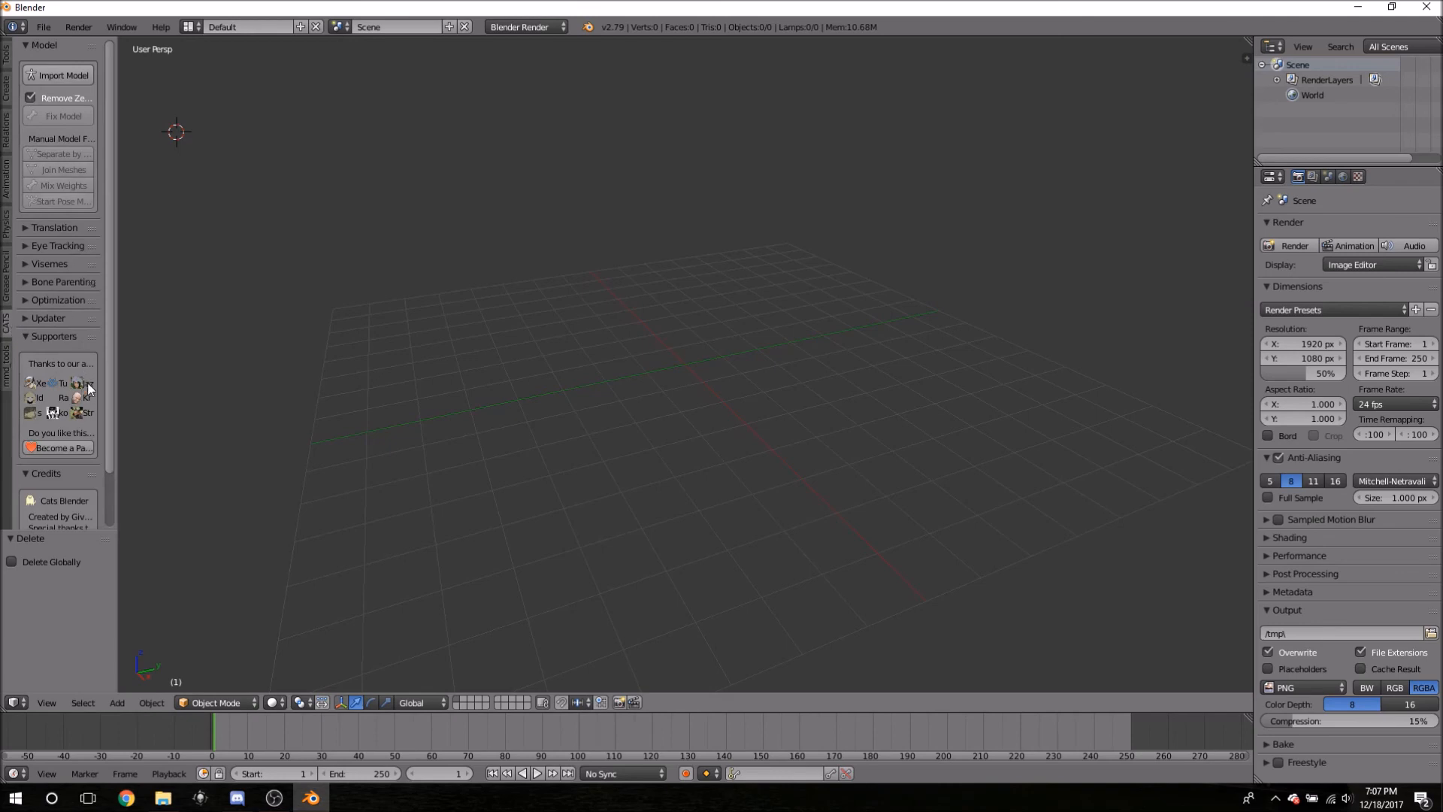
click(7, 366)
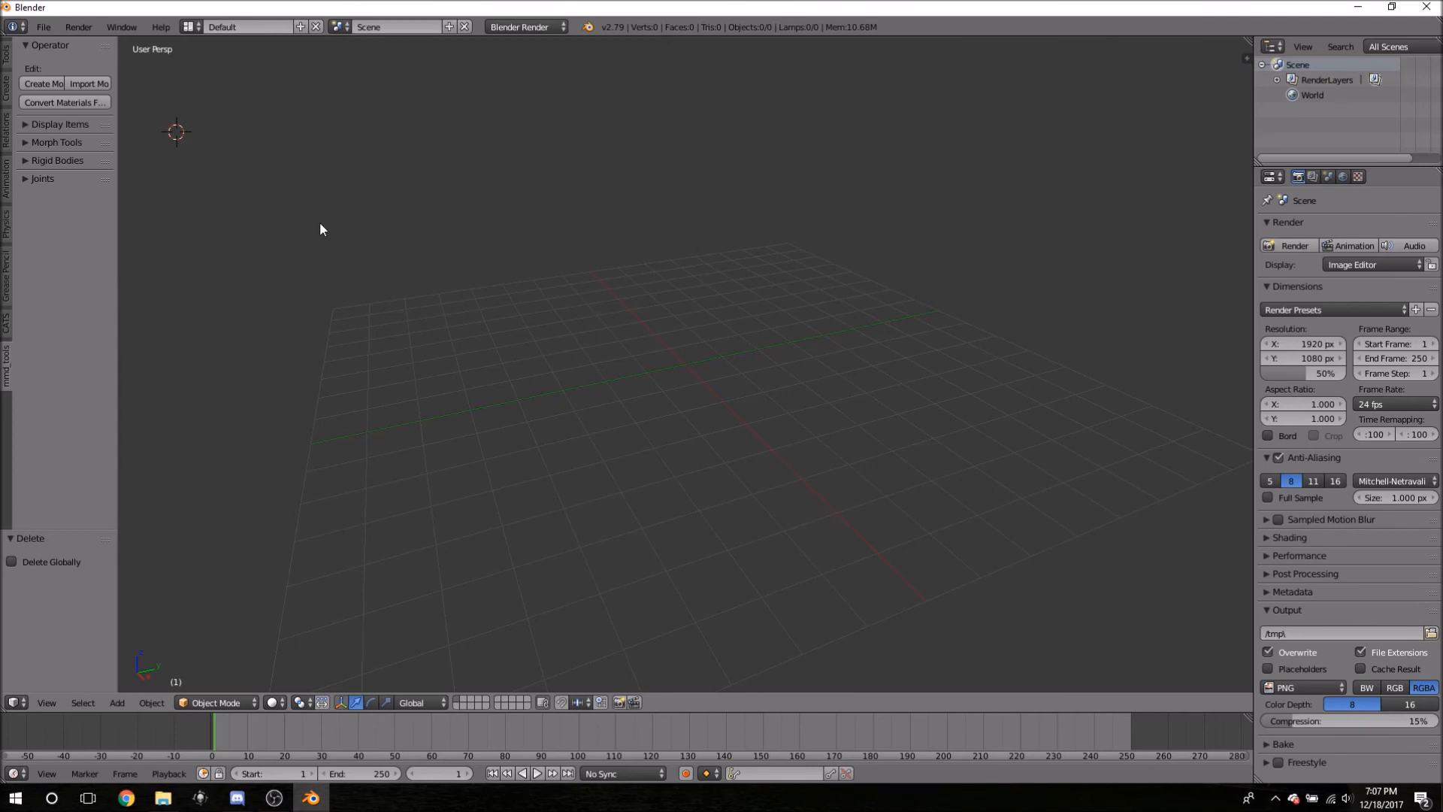
- Reposition the 3D cursor, check recent files, and settle on the CATS Model panel
click(244, 118)
middle_drag(500, 306, 567, 299)
click(44, 26)
click(7, 323)
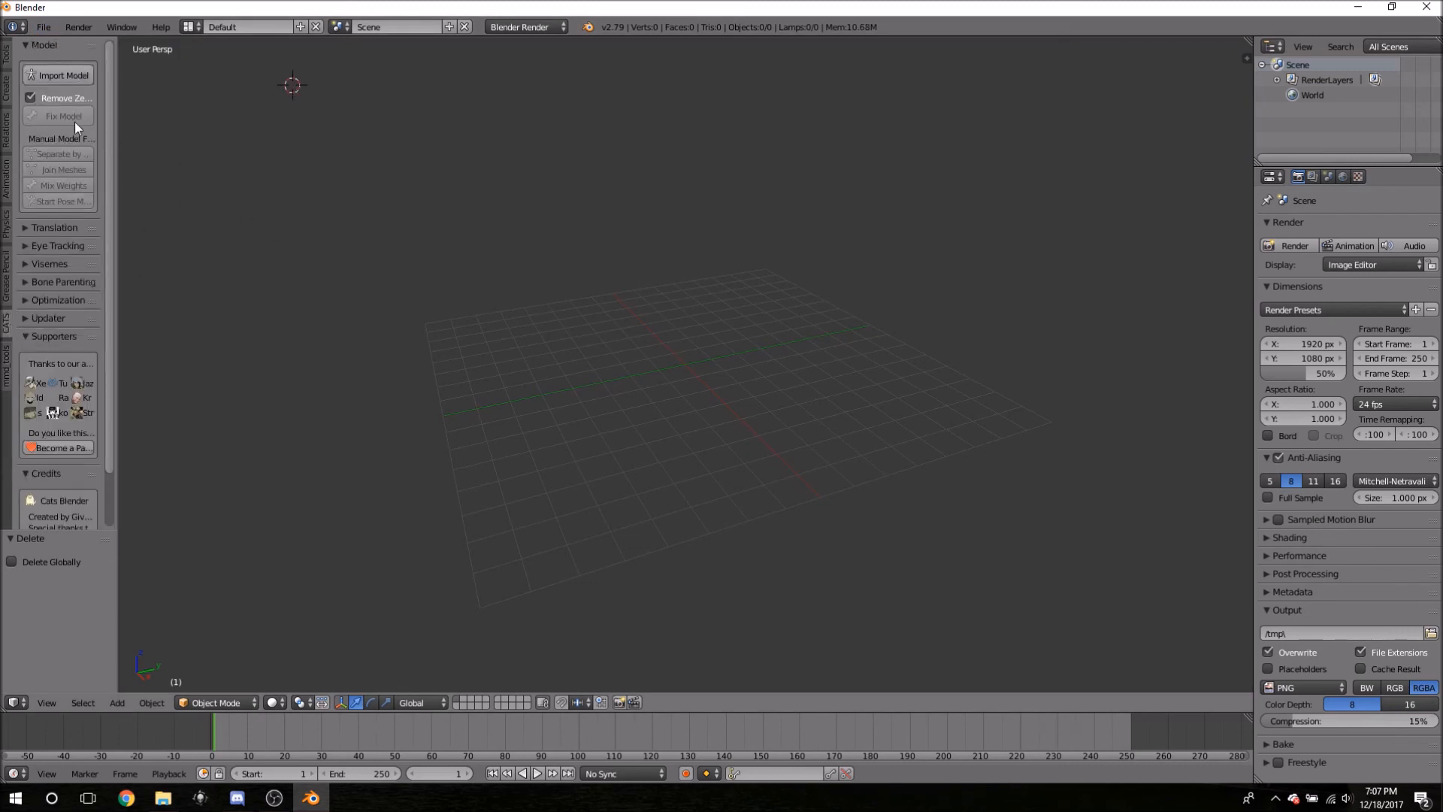
click(7, 380)
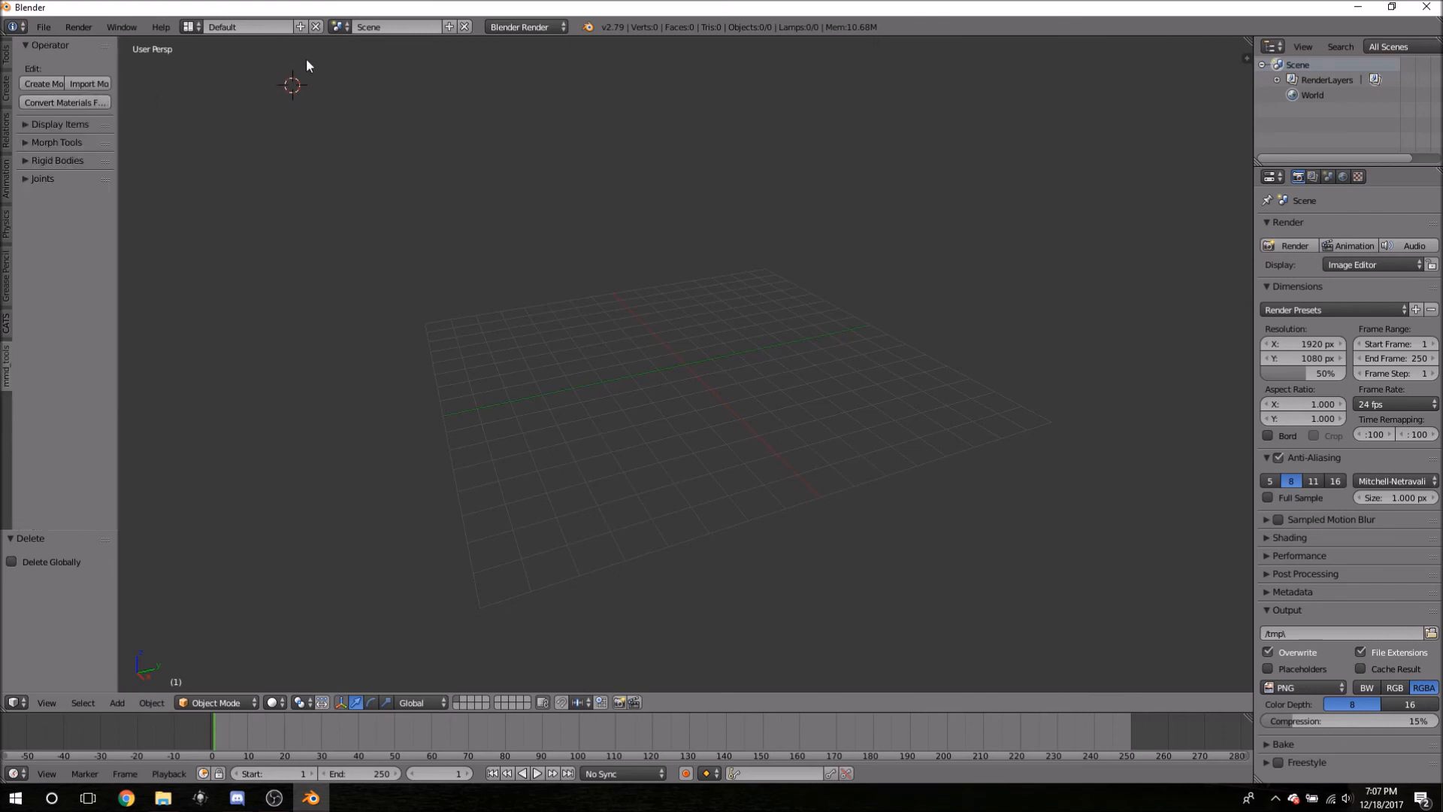
click(204, 105)
click(7, 323)
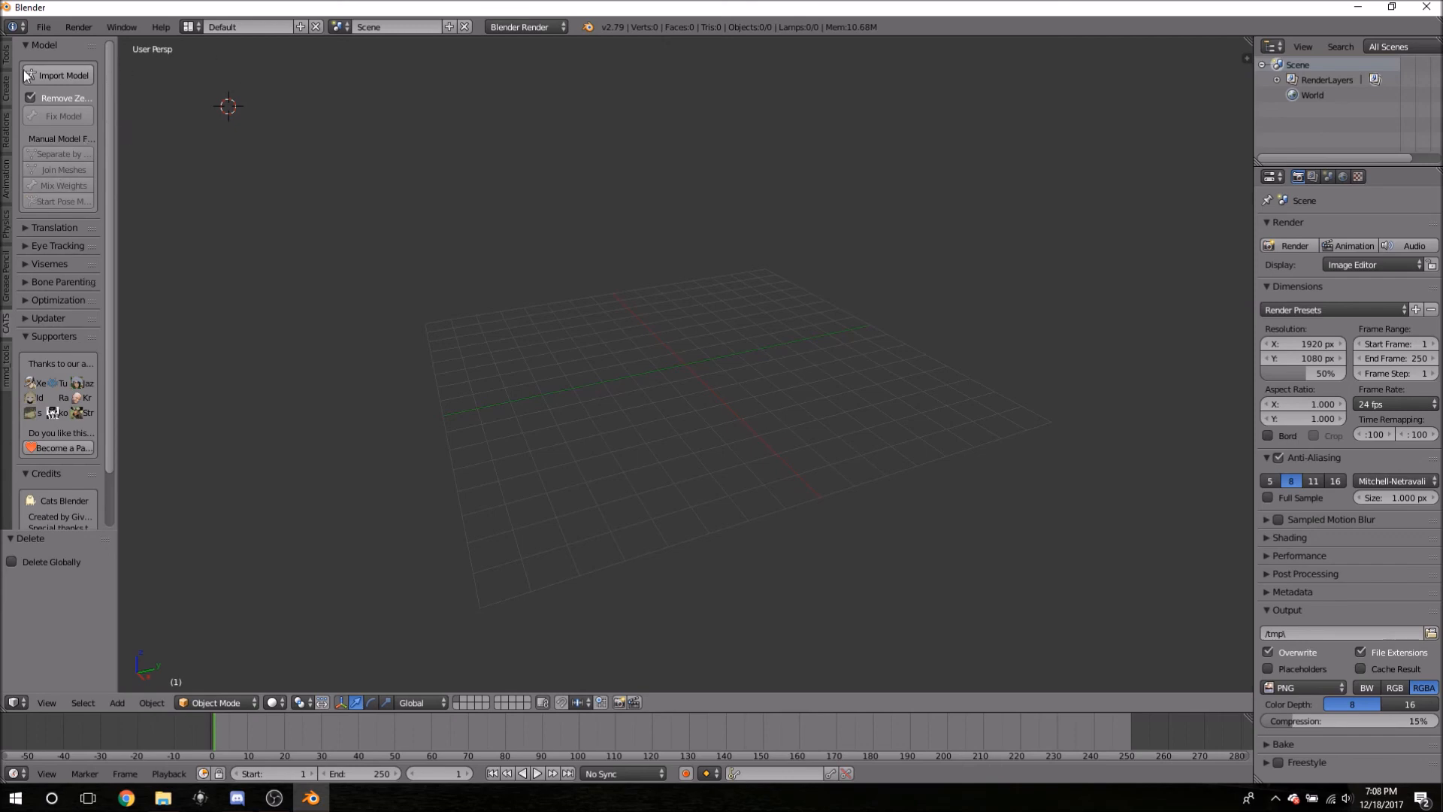
- Import shana.pmd from Desktop\shana using CATS Import Model
click(69, 75)
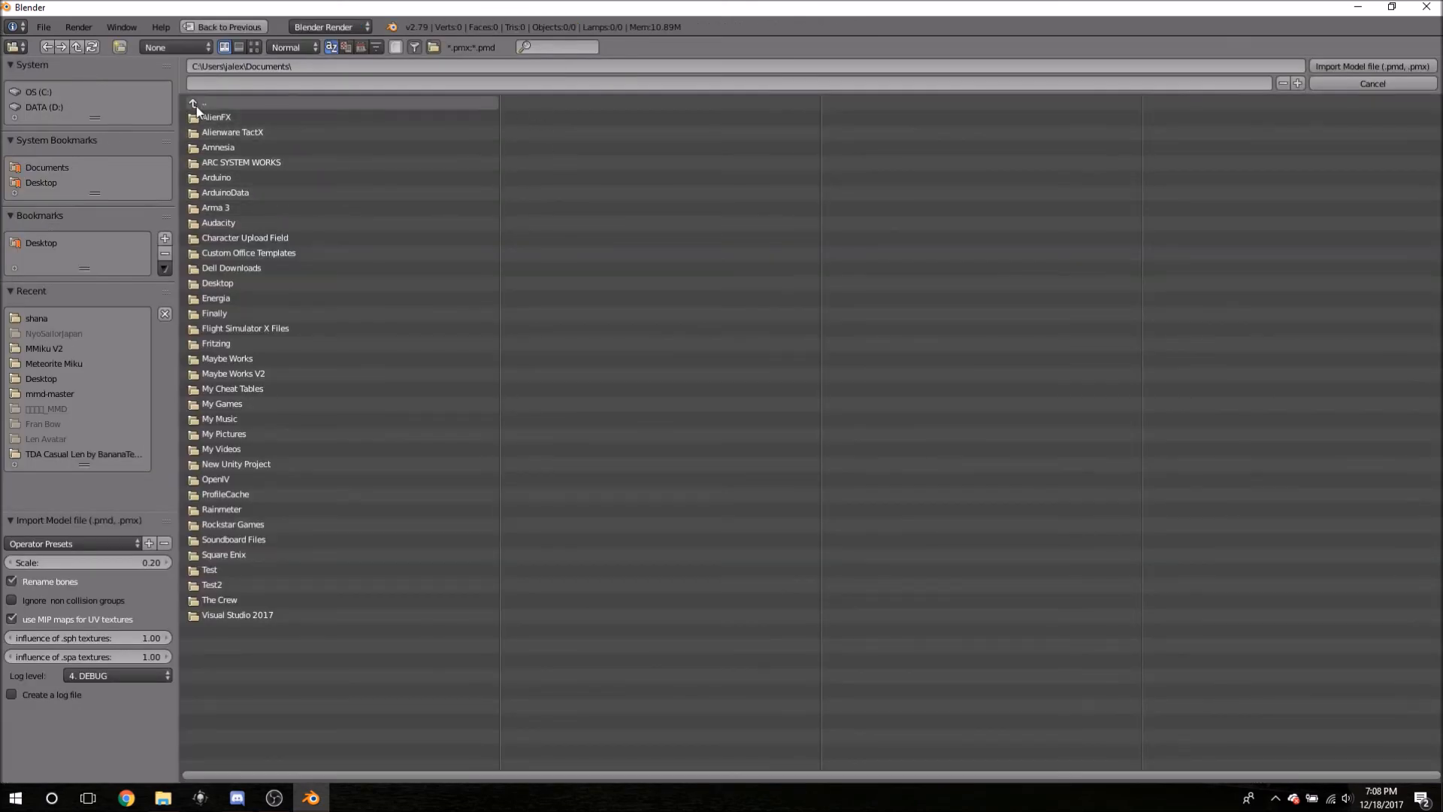
click(45, 182)
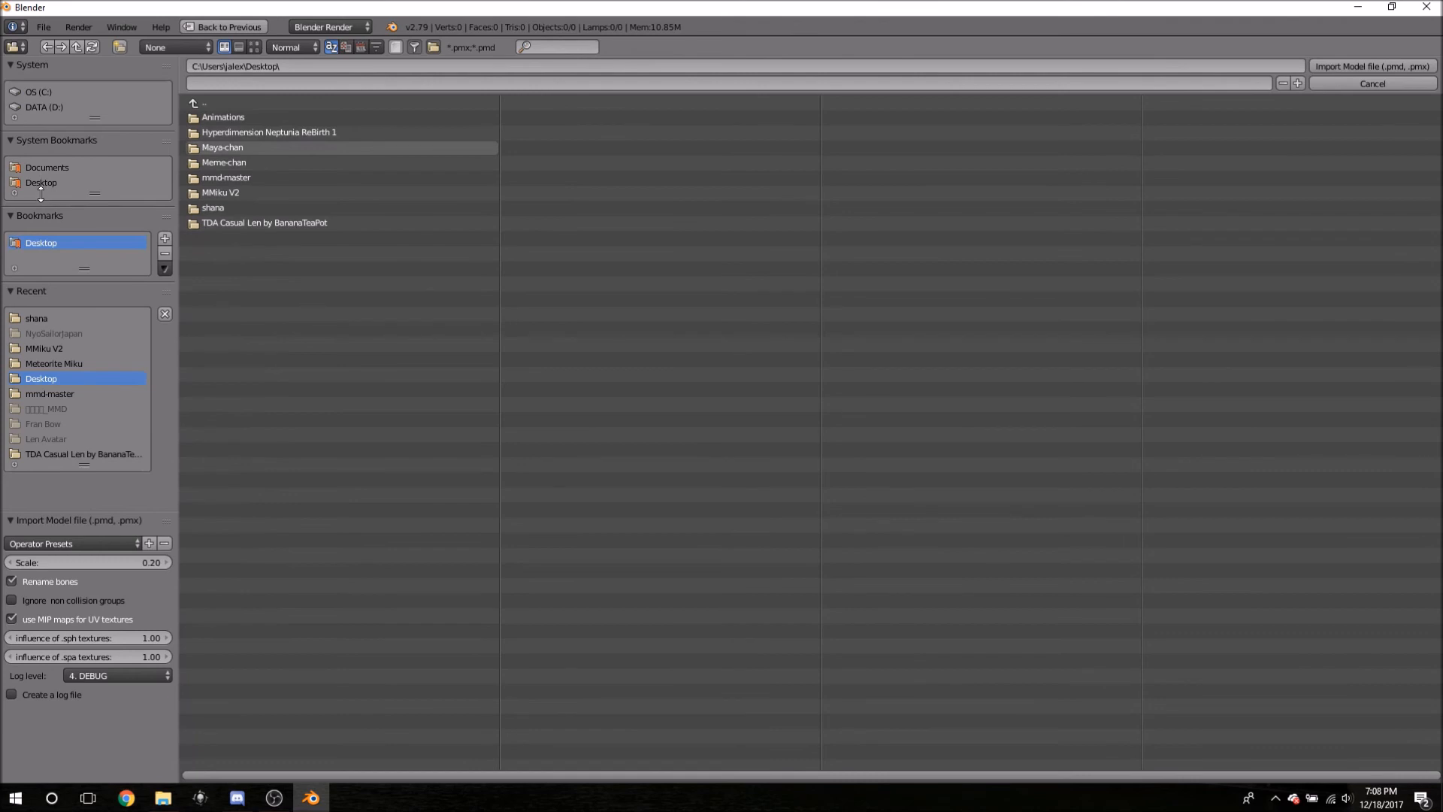
double_click(211, 208)
click(229, 116)
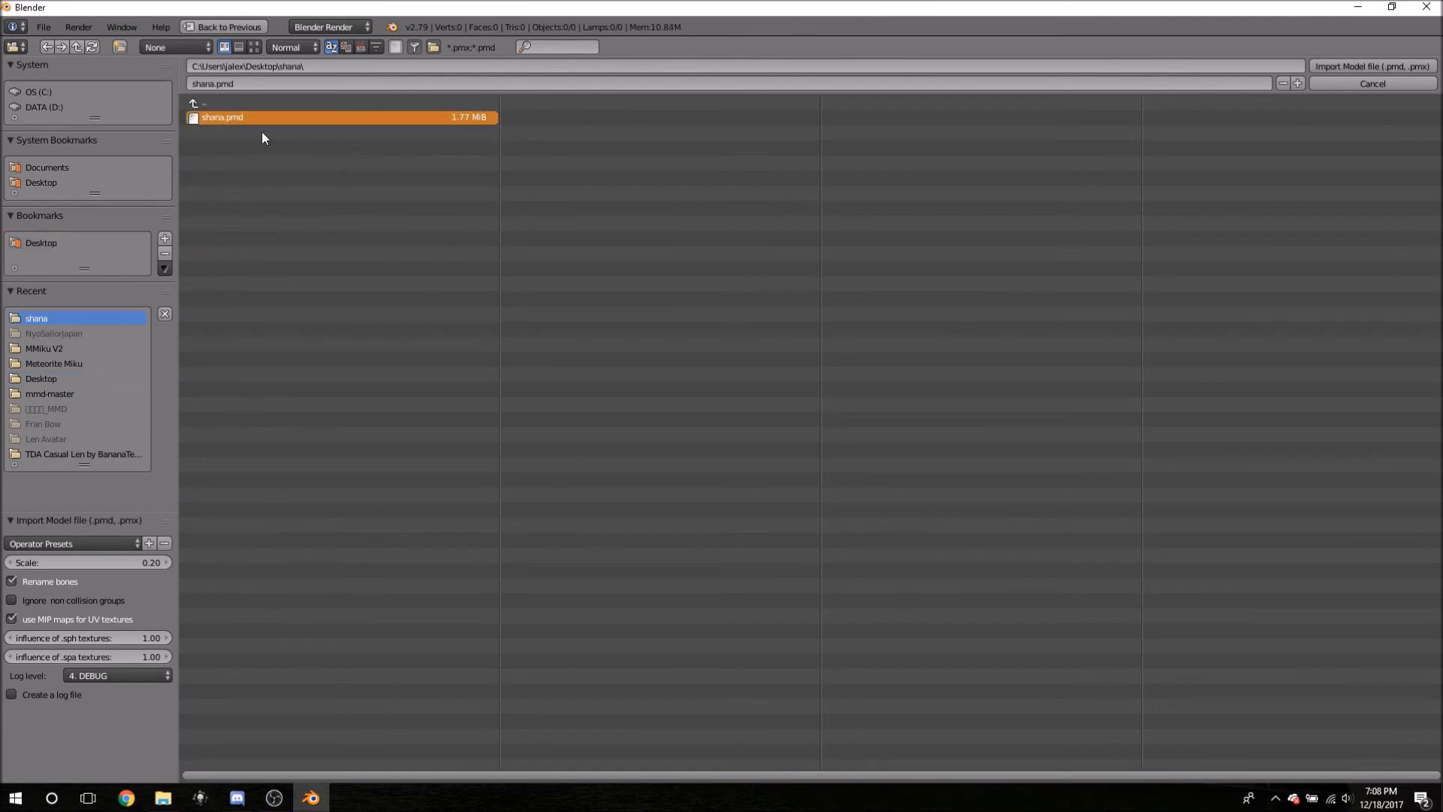
click(205, 102)
click(227, 148)
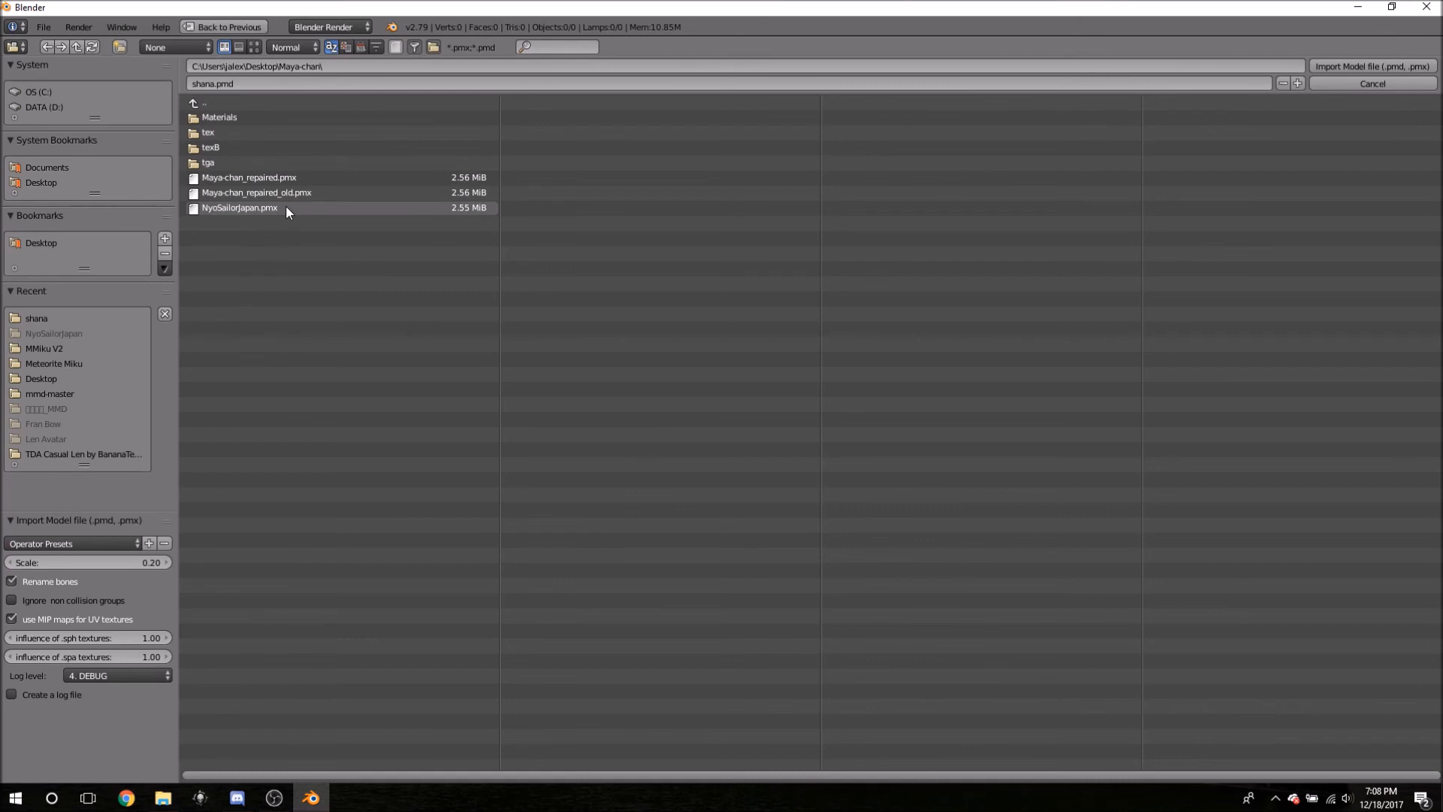
click(193, 103)
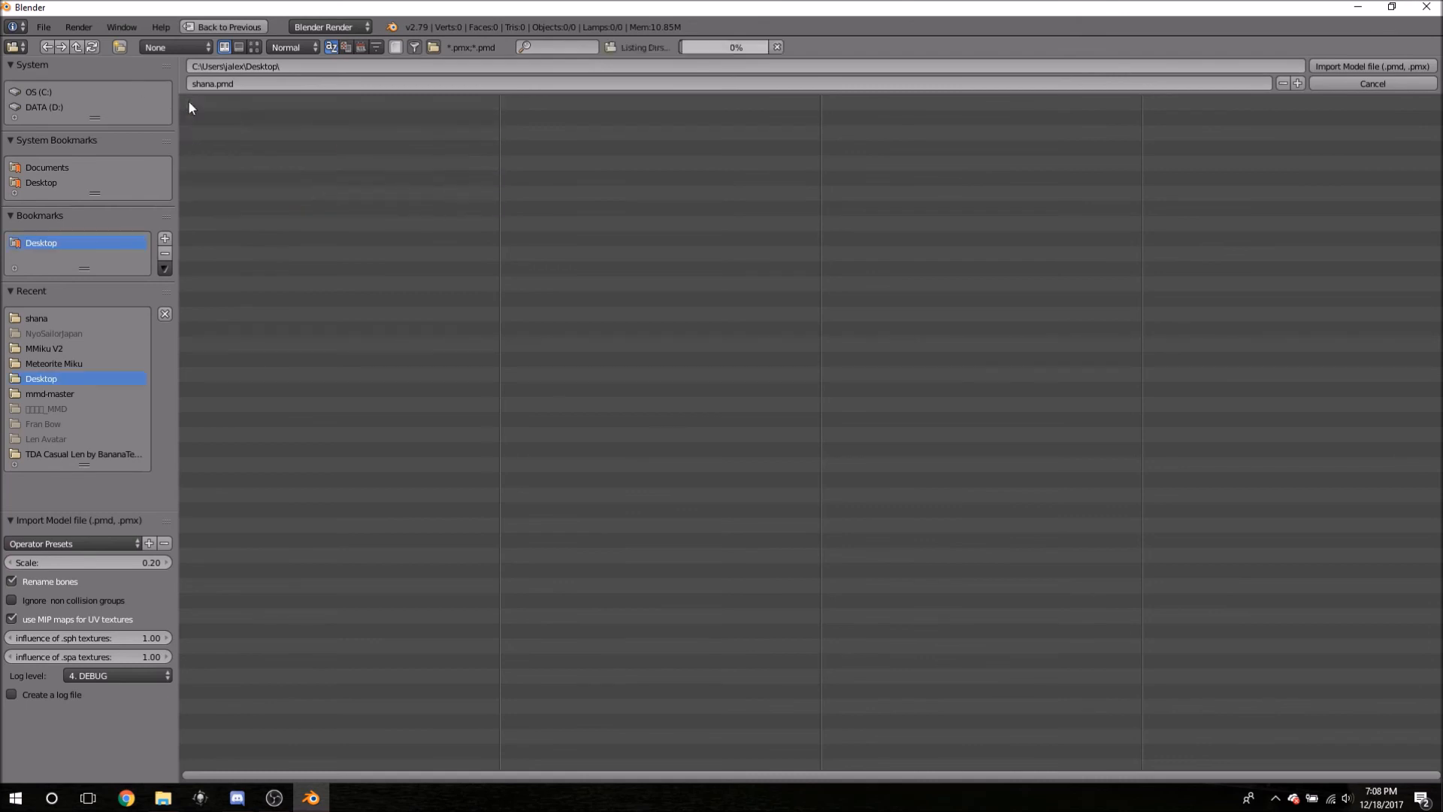
click(233, 209)
click(236, 117)
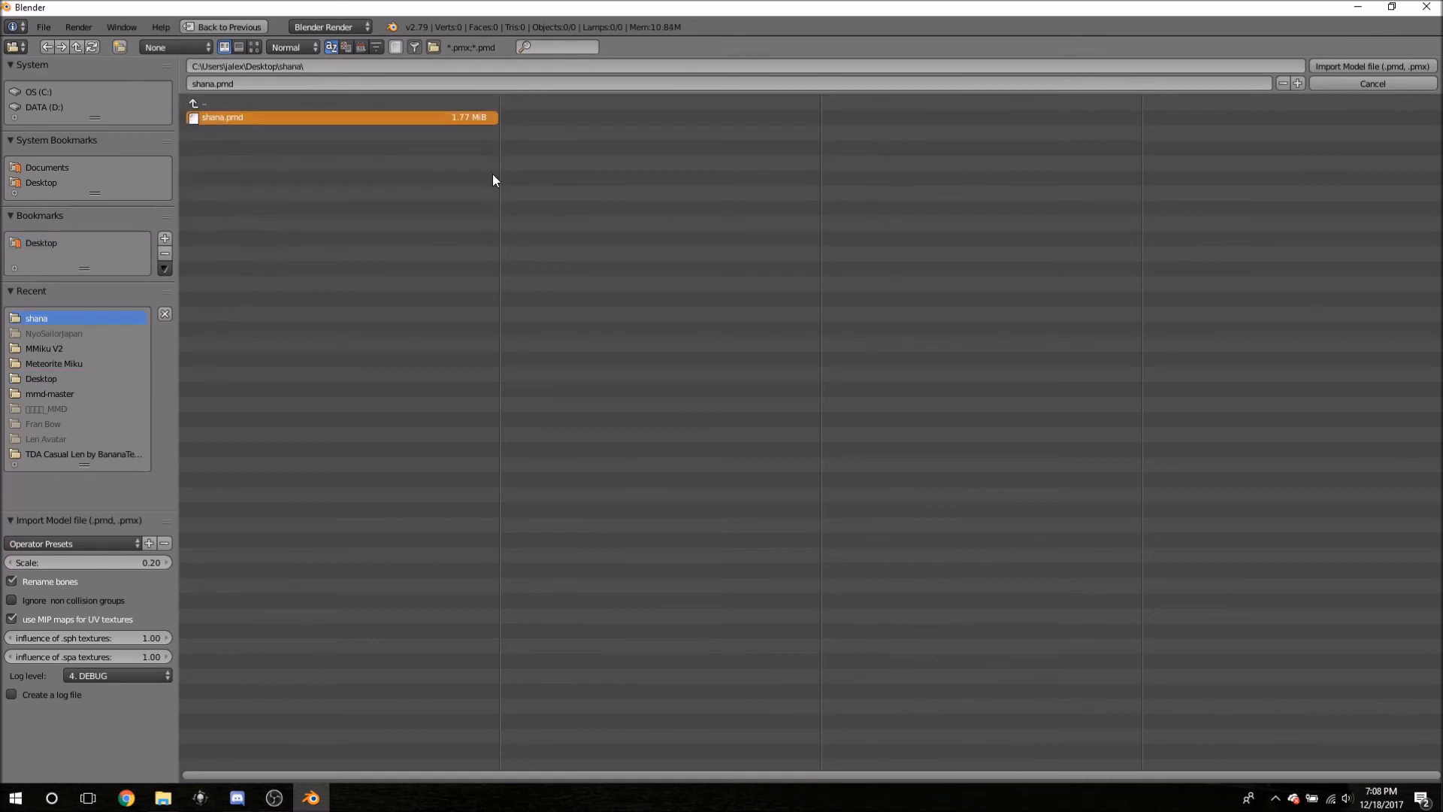
click(1368, 65)
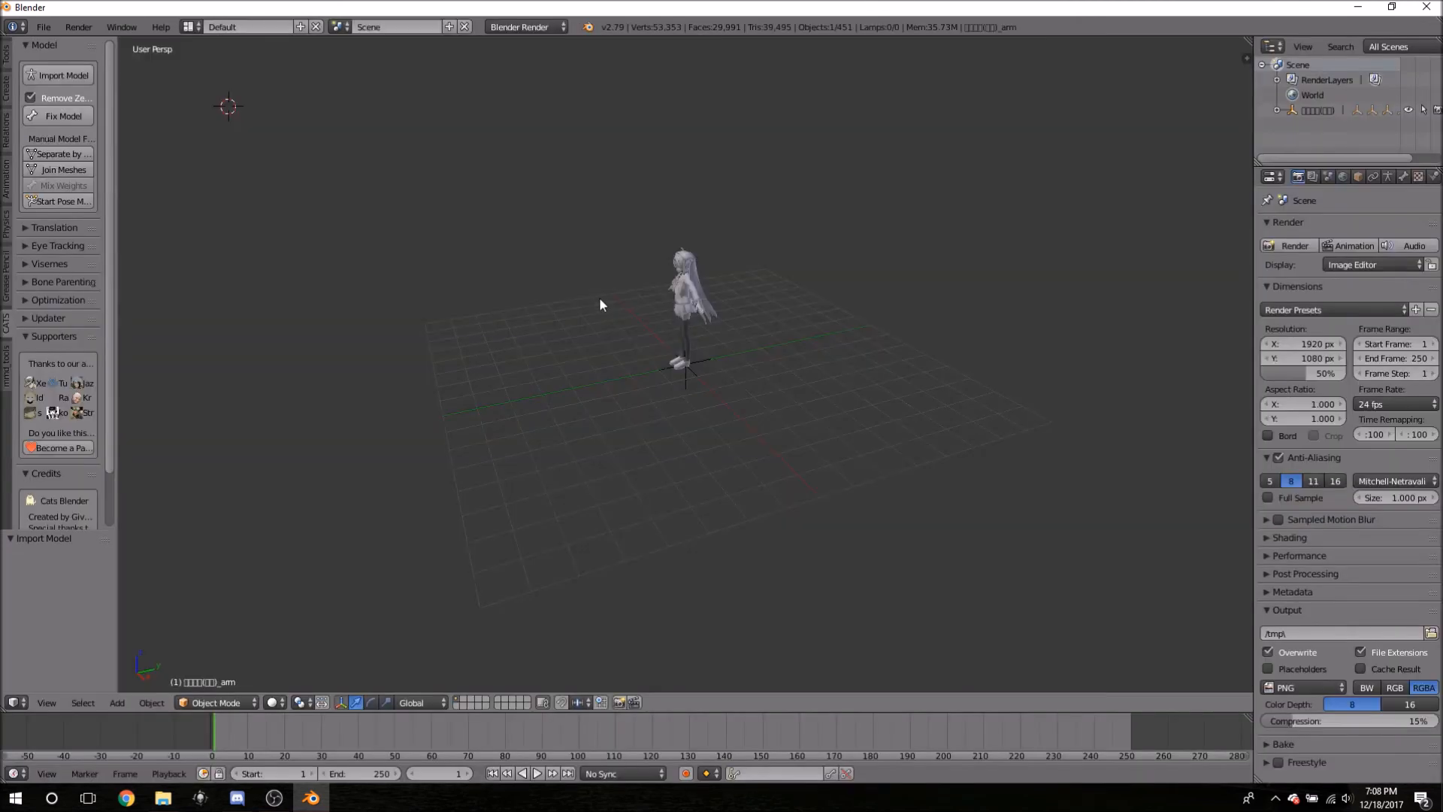
middle_drag(554, 373, 644, 332)
scroll(872, 304, up, 7)
middle_drag(880, 352, 829, 427)
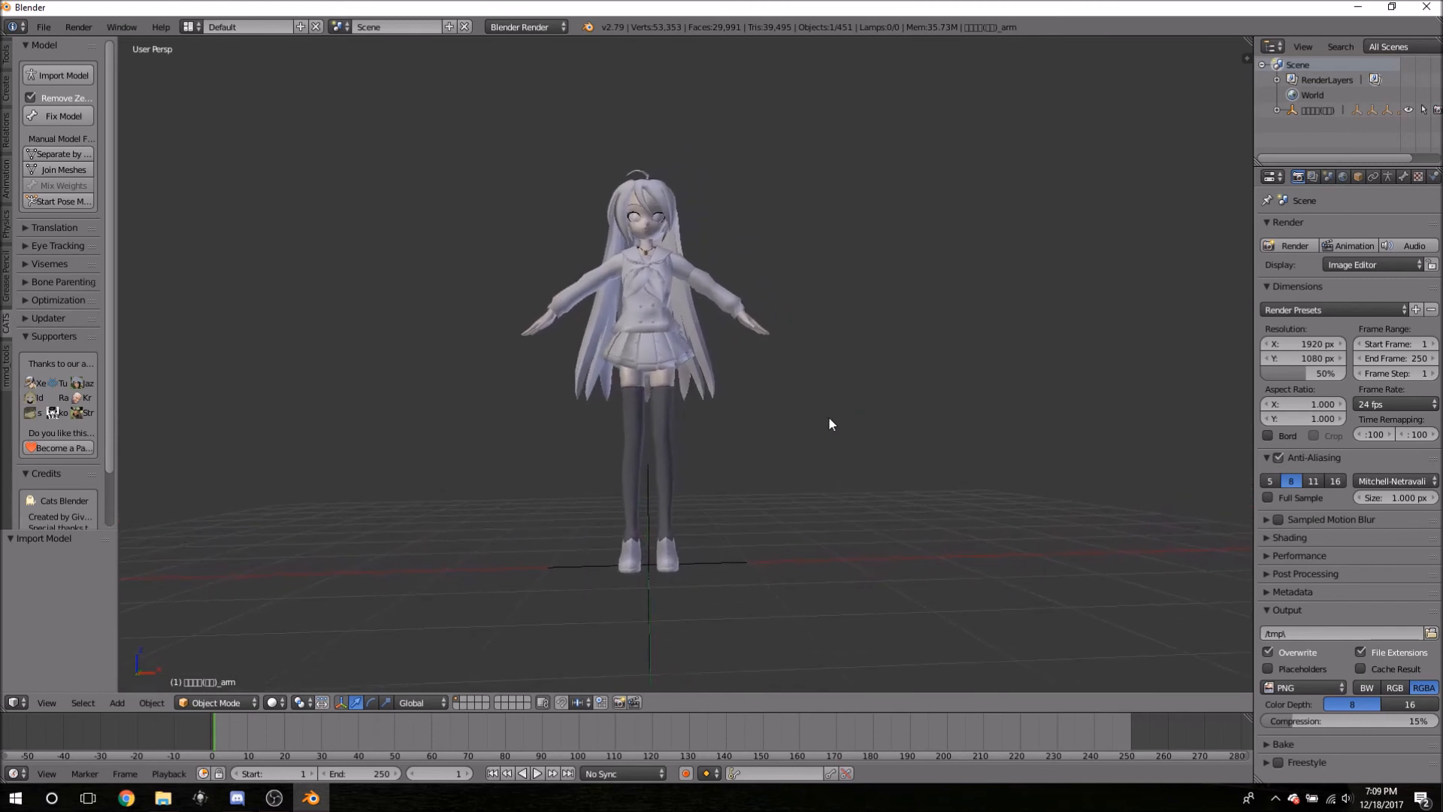
right_click(673, 404)
key(g)
right_click(670, 394)
click(798, 323)
key(Tab)
key(Tab)
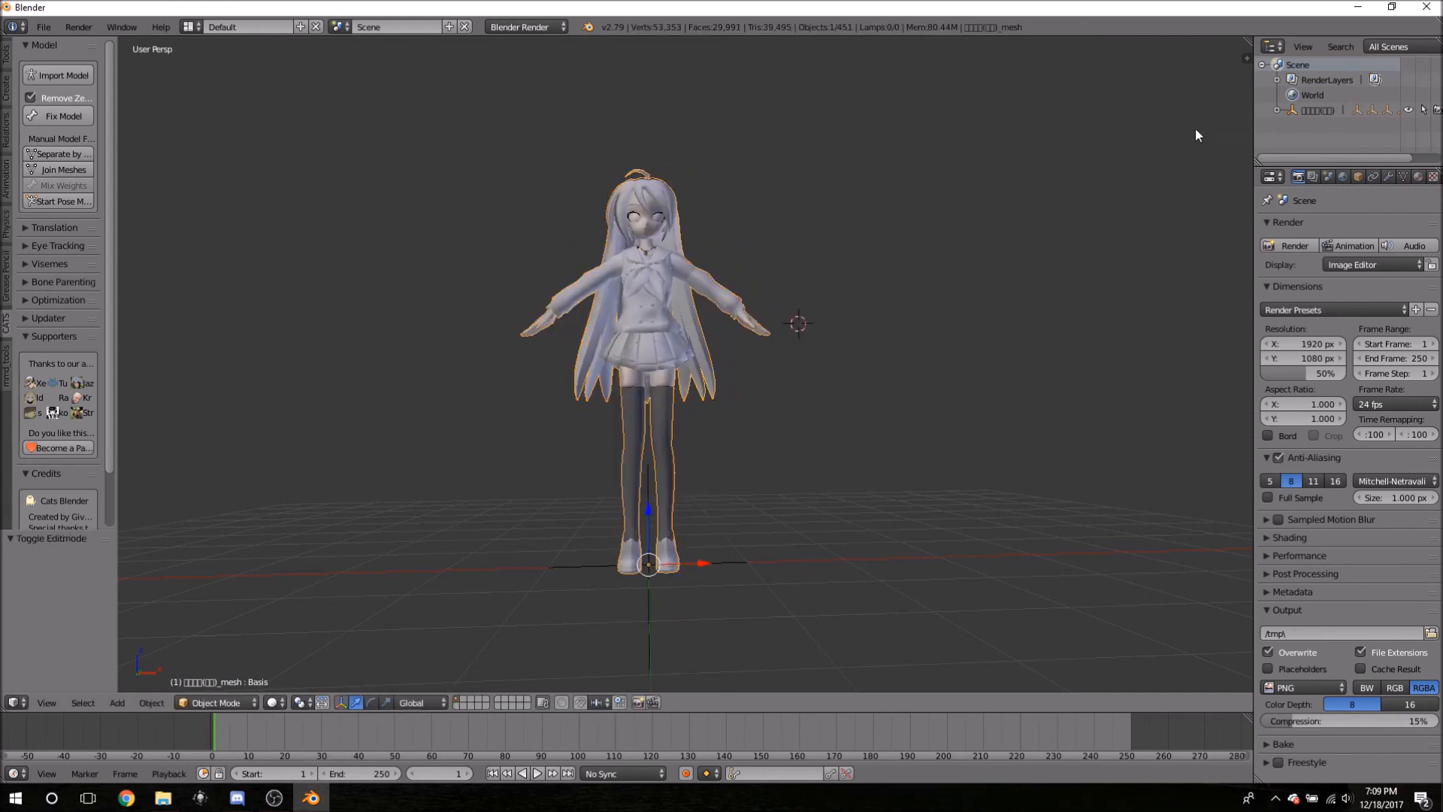
- Open the properties sidebar and set MMD Shading to Shadeless to show the textures
key(n)
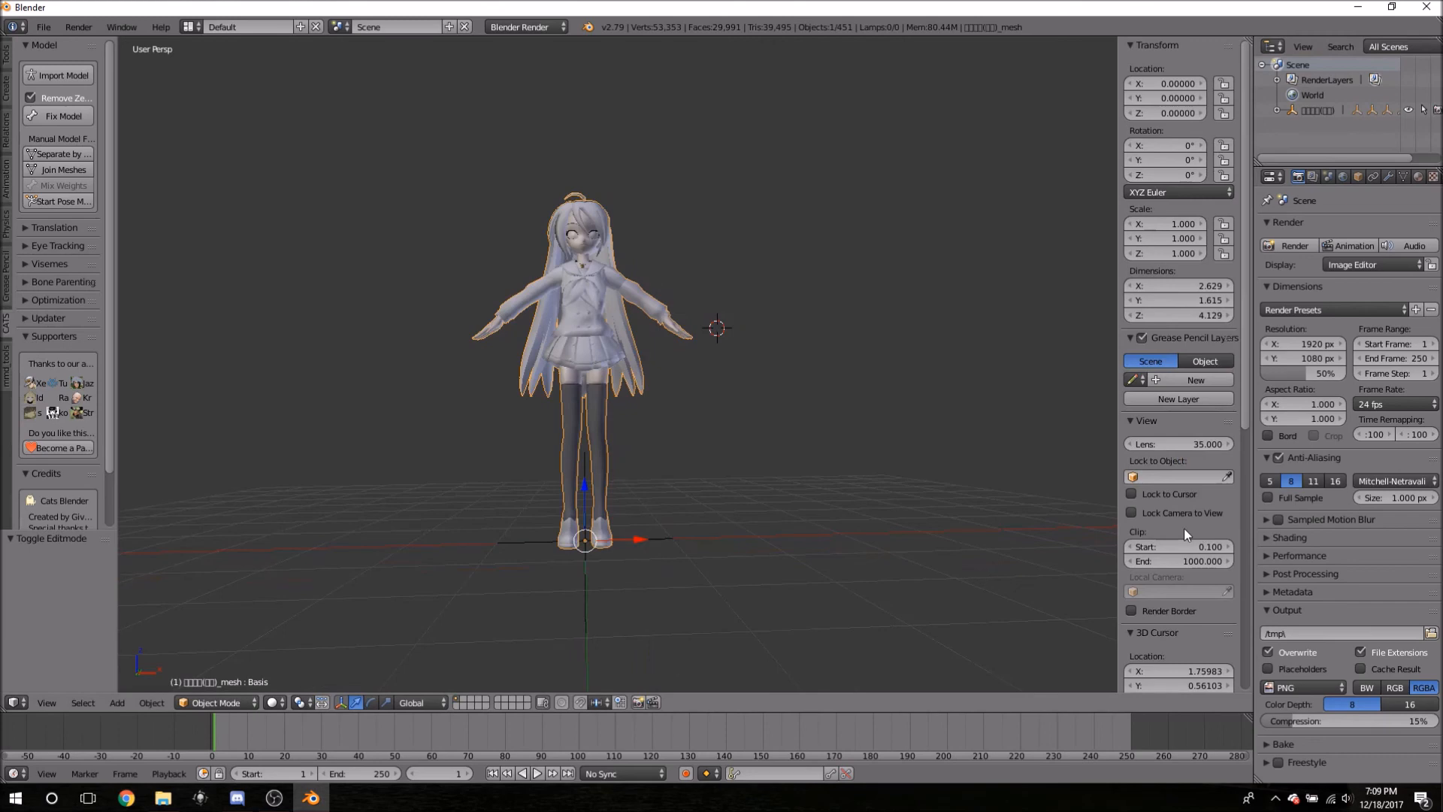
scroll(1210, 506, down, 15)
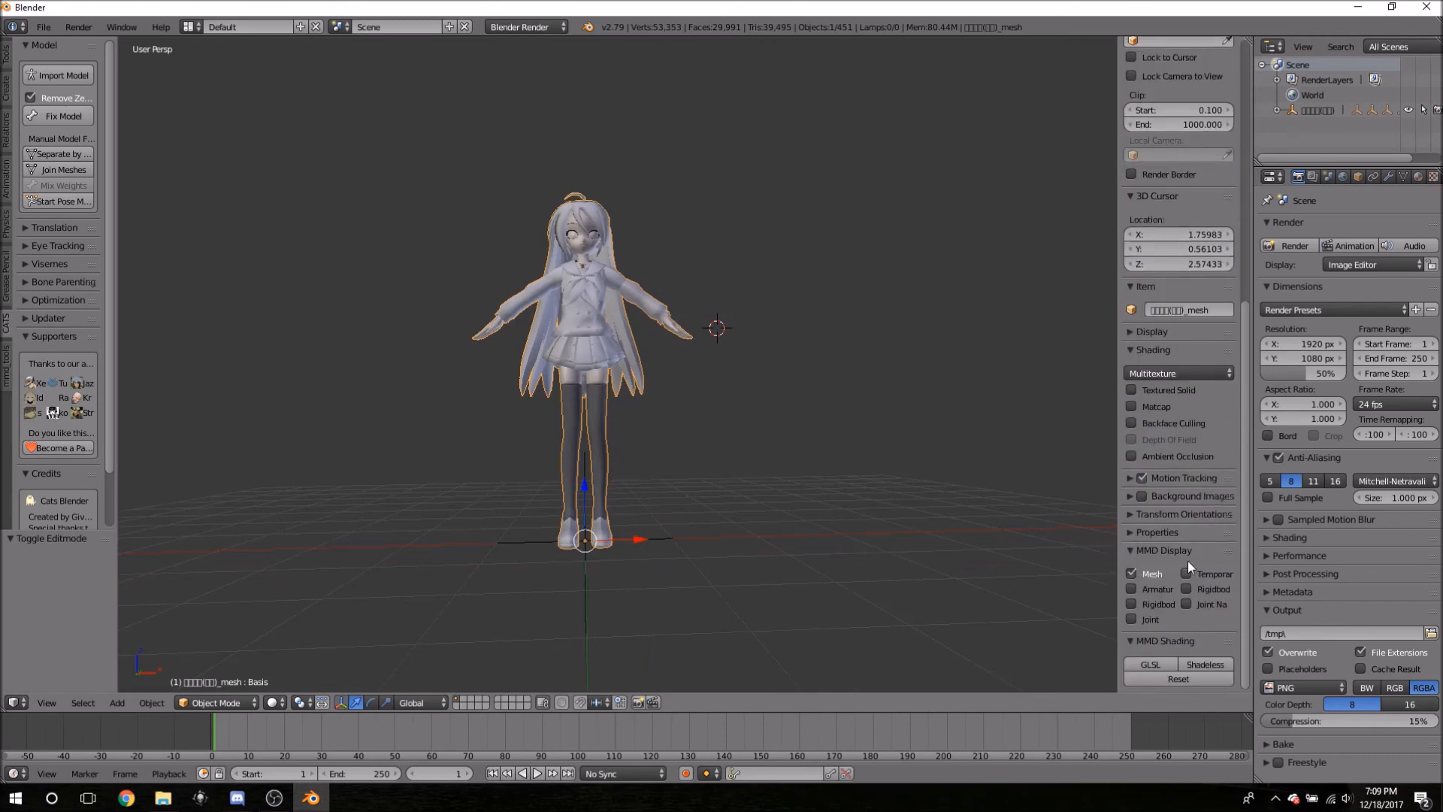
click(1190, 664)
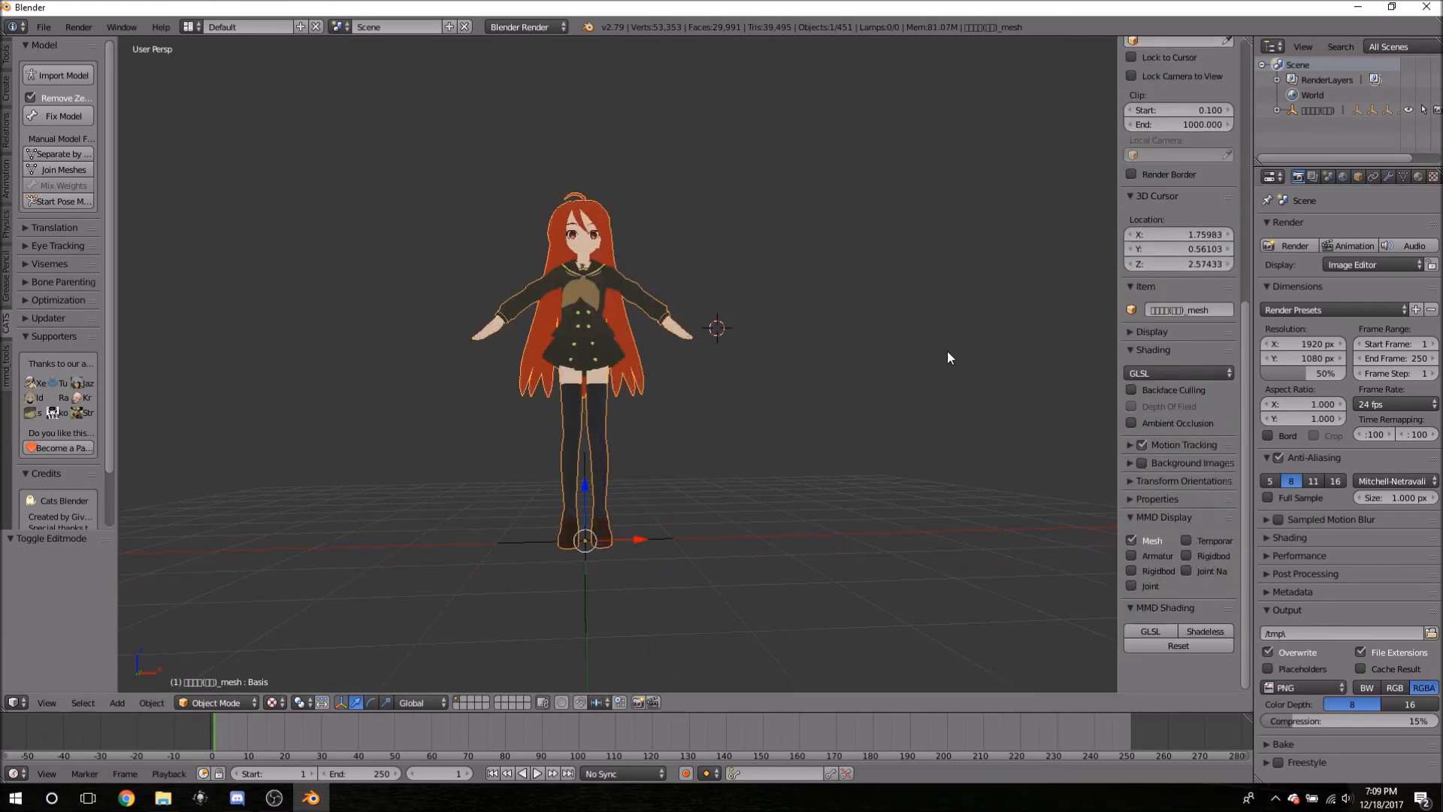
middle_drag(708, 380, 965, 394)
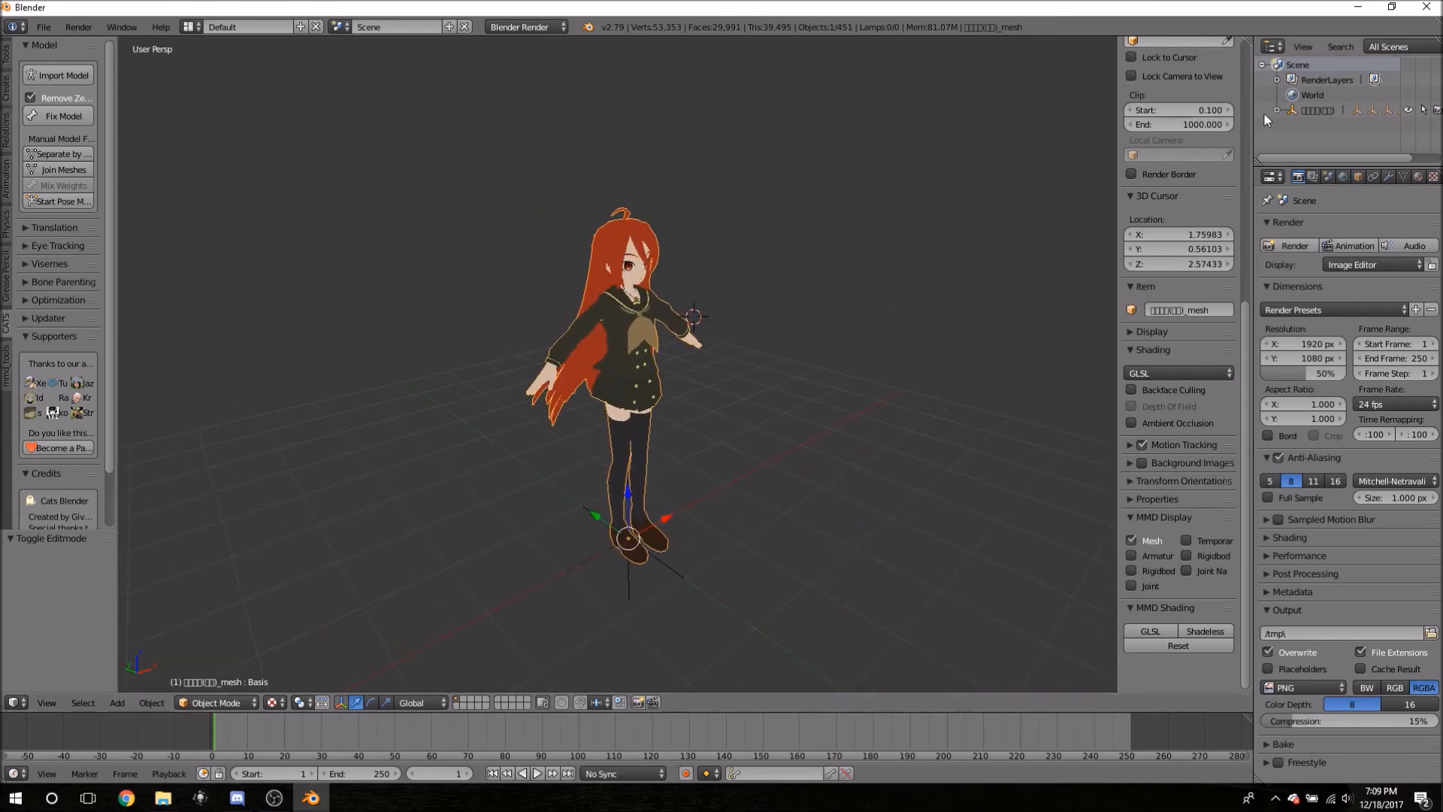
scroll(1229, 77, up, 7)
scroll(1233, 73, up, 7)
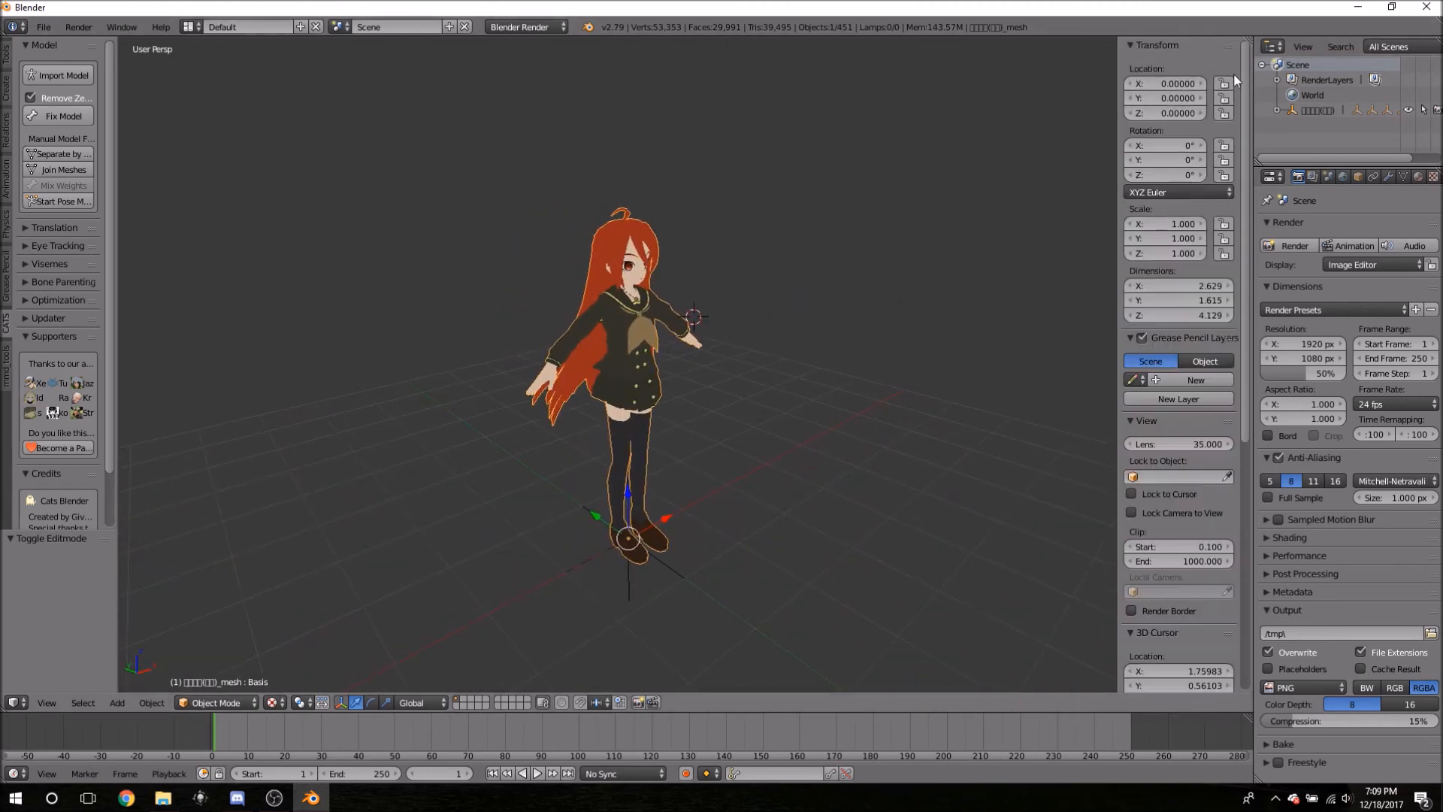
click(1136, 46)
click(1136, 46)
scroll(1175, 361, down, 2)
scroll(1175, 361, down, 10)
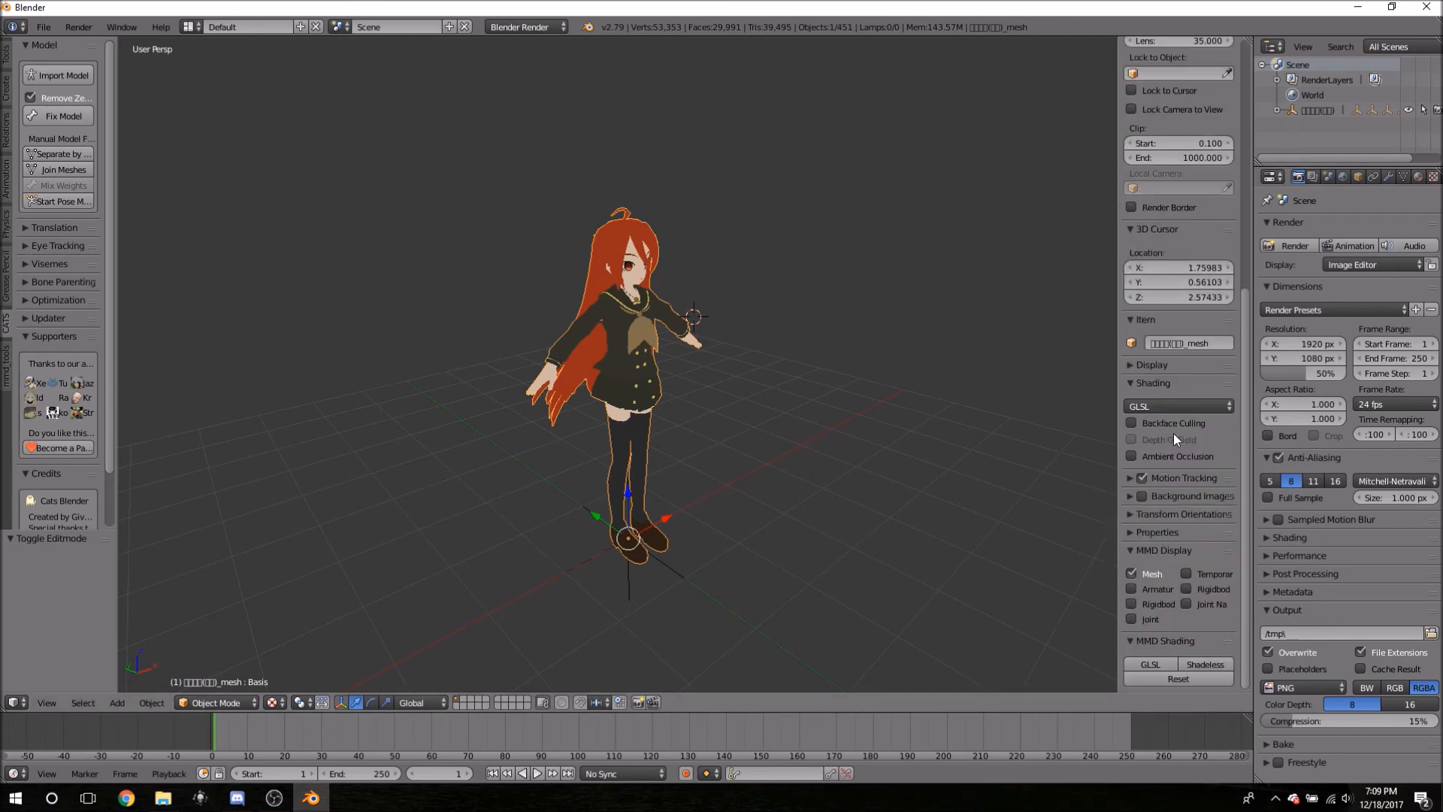
- Try GLSL shading, then switch back to Shadeless, removing the Hemi lamp
click(1171, 665)
middle_drag(959, 435, 887, 430)
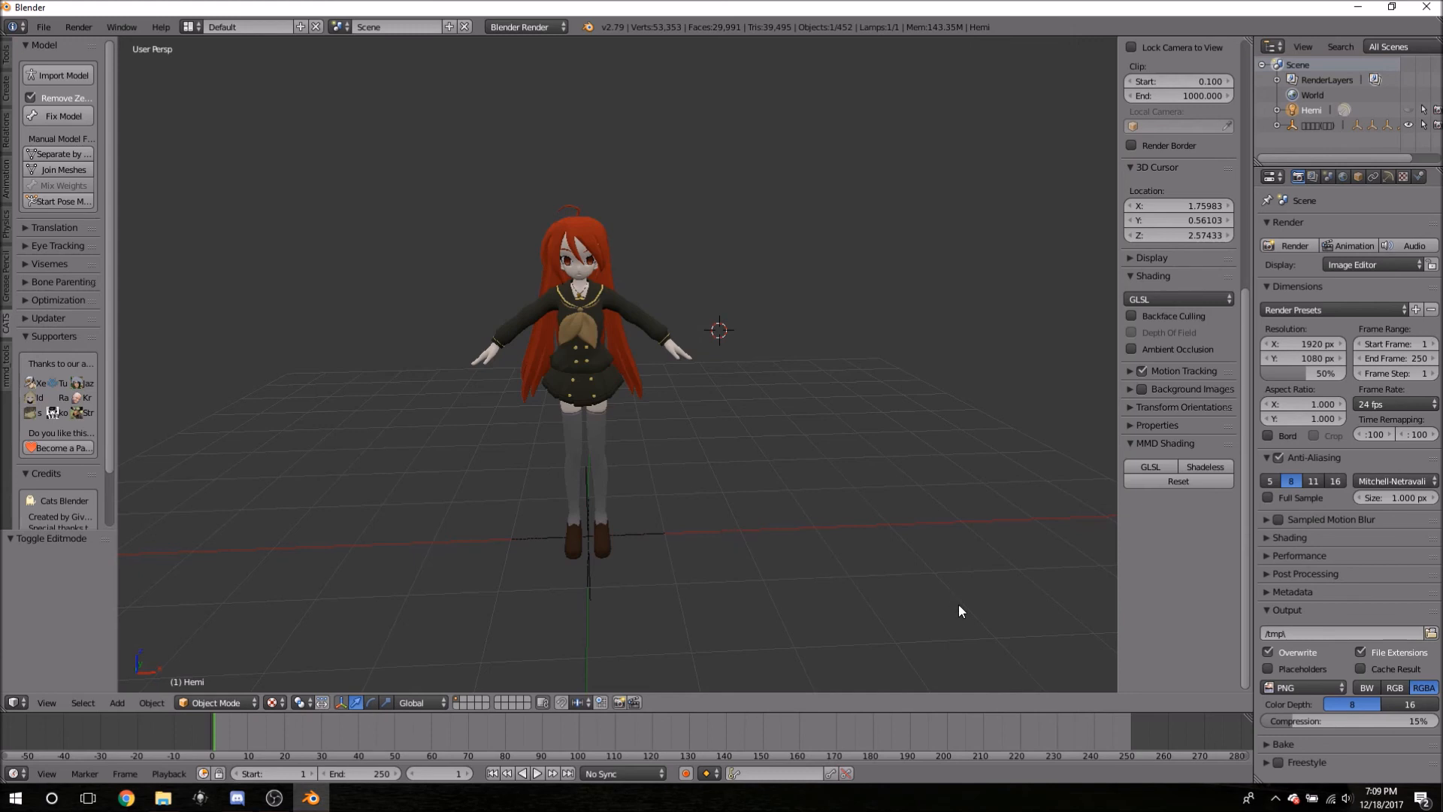
click(1200, 467)
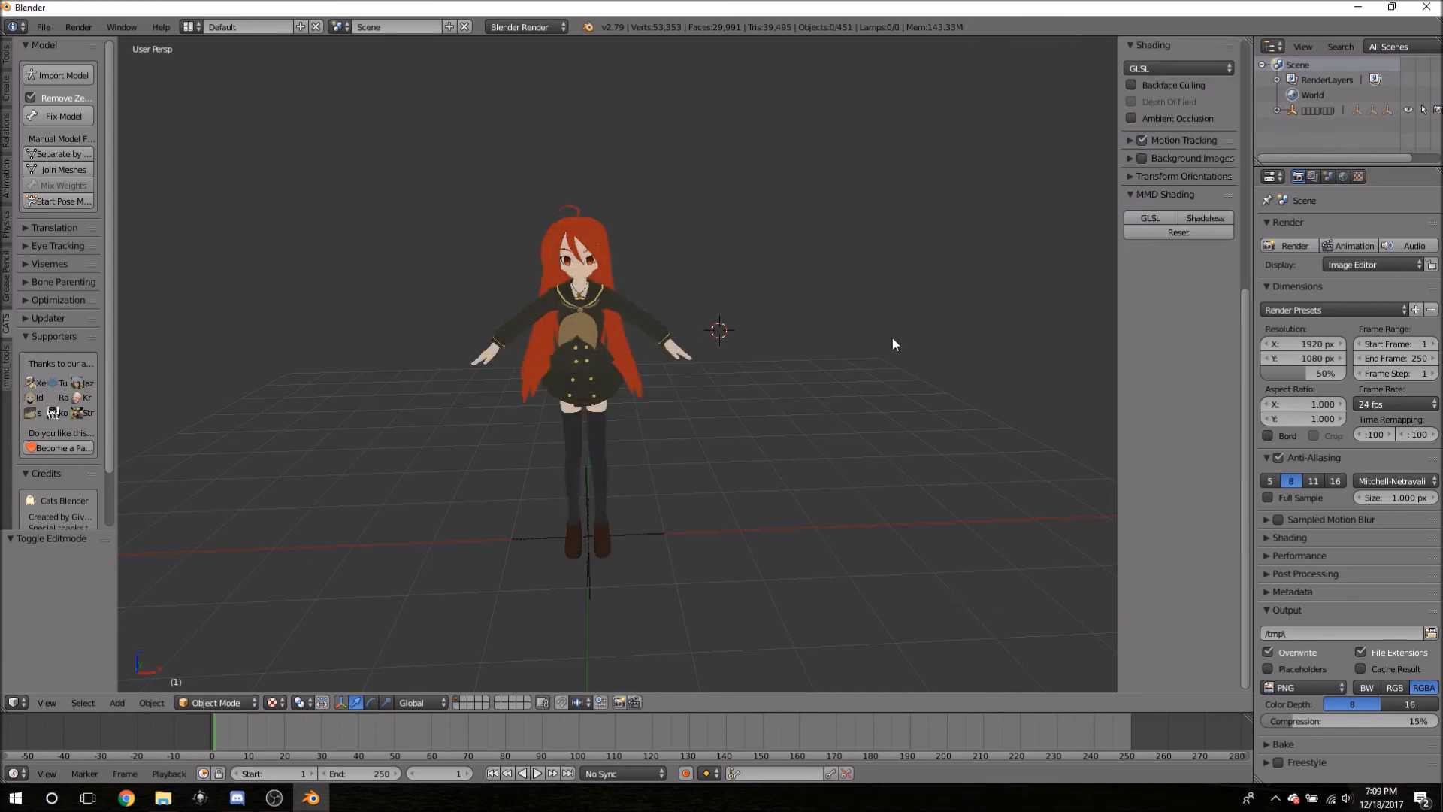
mouse_move(751, 431)
middle_down()
mouse_move(724, 326)
mouse_move(630, 368)
mouse_move(599, 449)
mouse_move(345, 395)
mouse_move(335, 496)
mouse_move(728, 441)
mouse_move(715, 467)
mouse_move(376, 385)
mouse_move(739, 385)
middle_up()
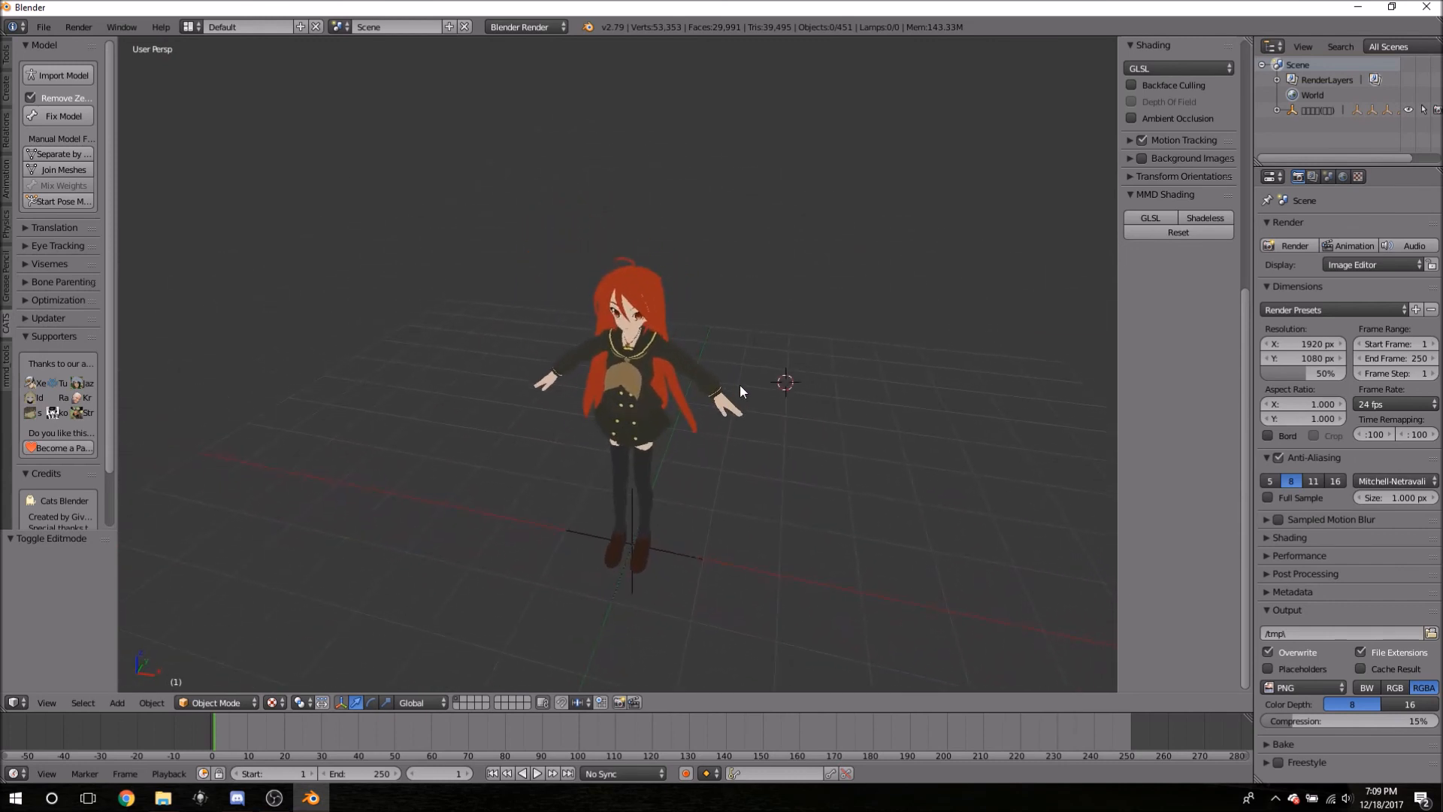
scroll(738, 385, up, 6)
scroll(738, 387, down, 8)
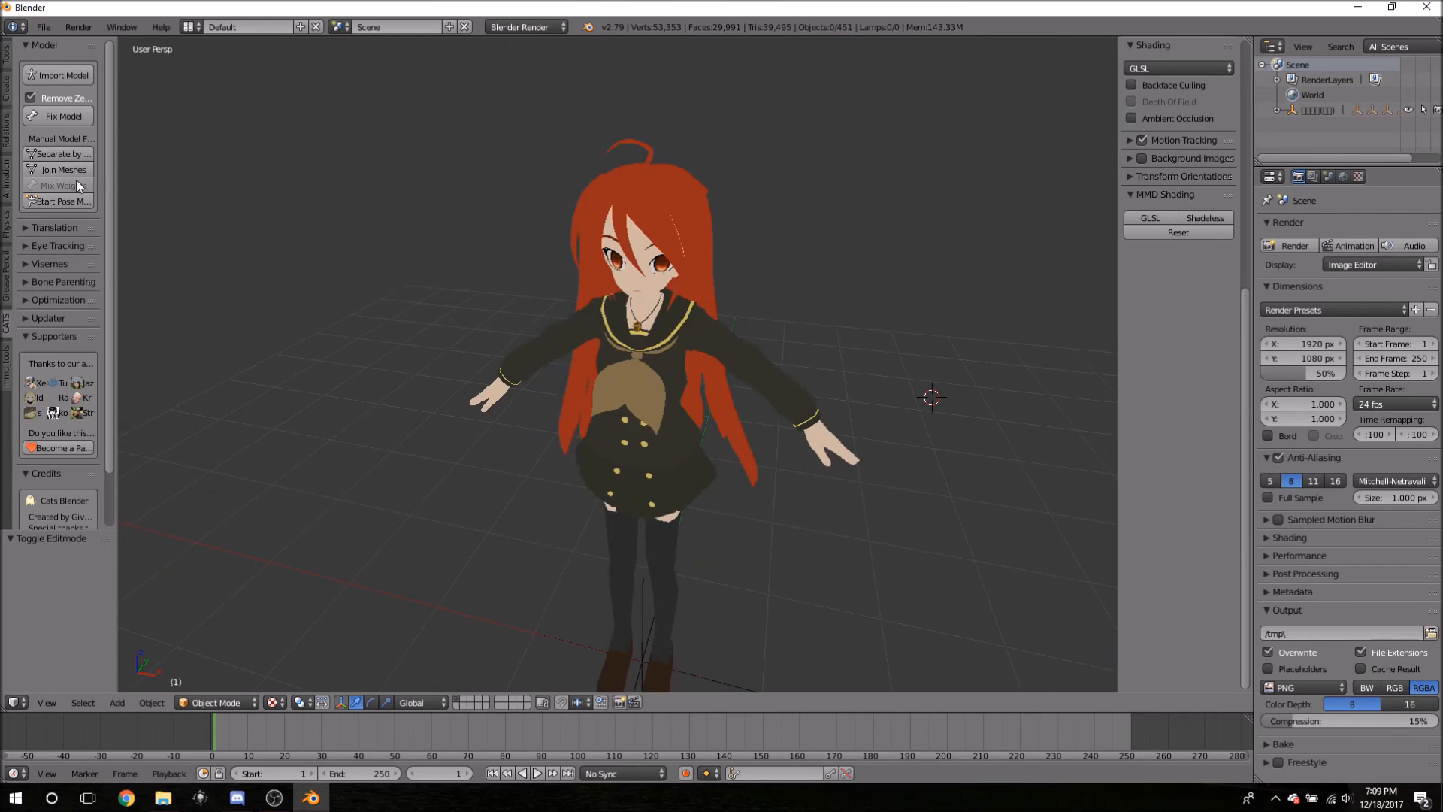
click(32, 227)
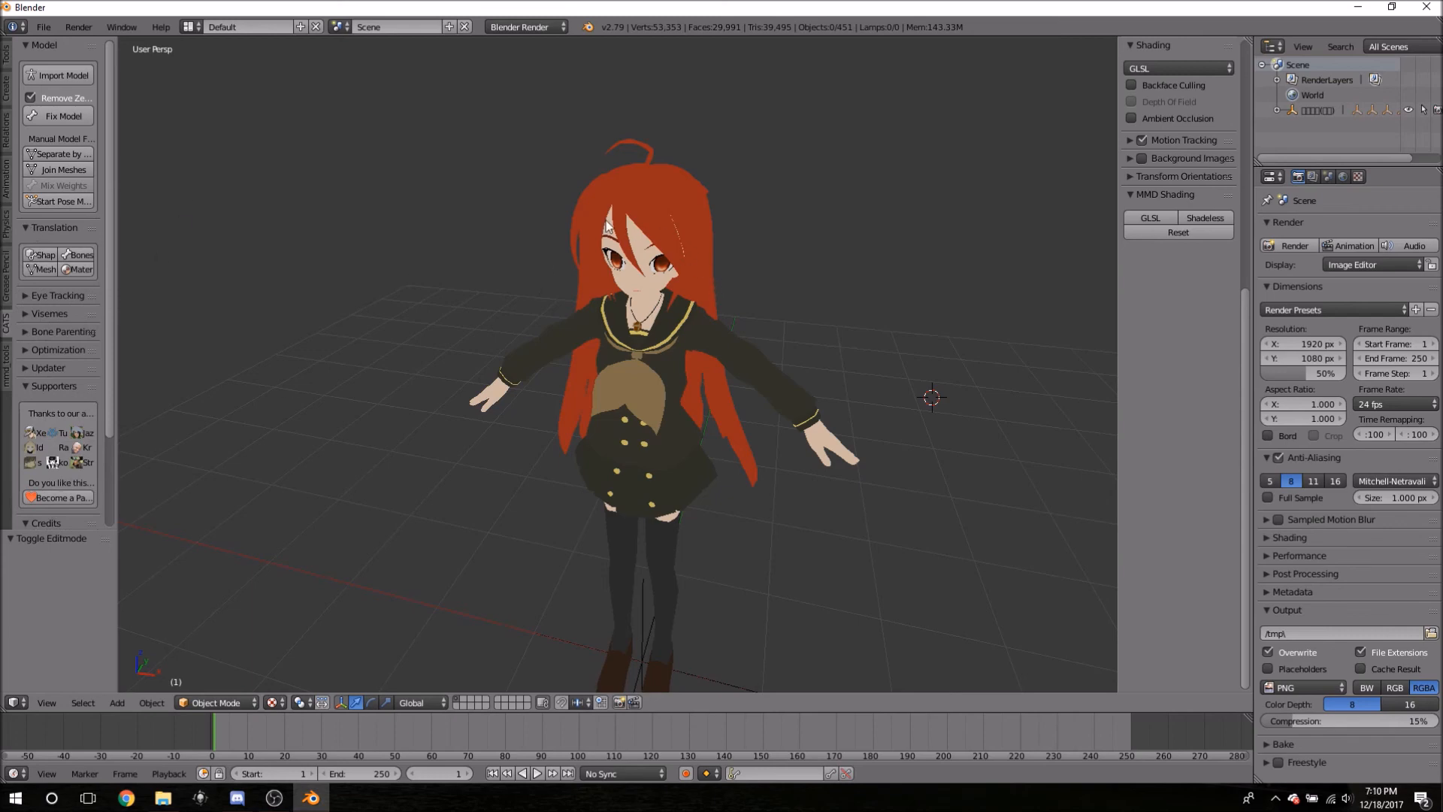
right_click(660, 202)
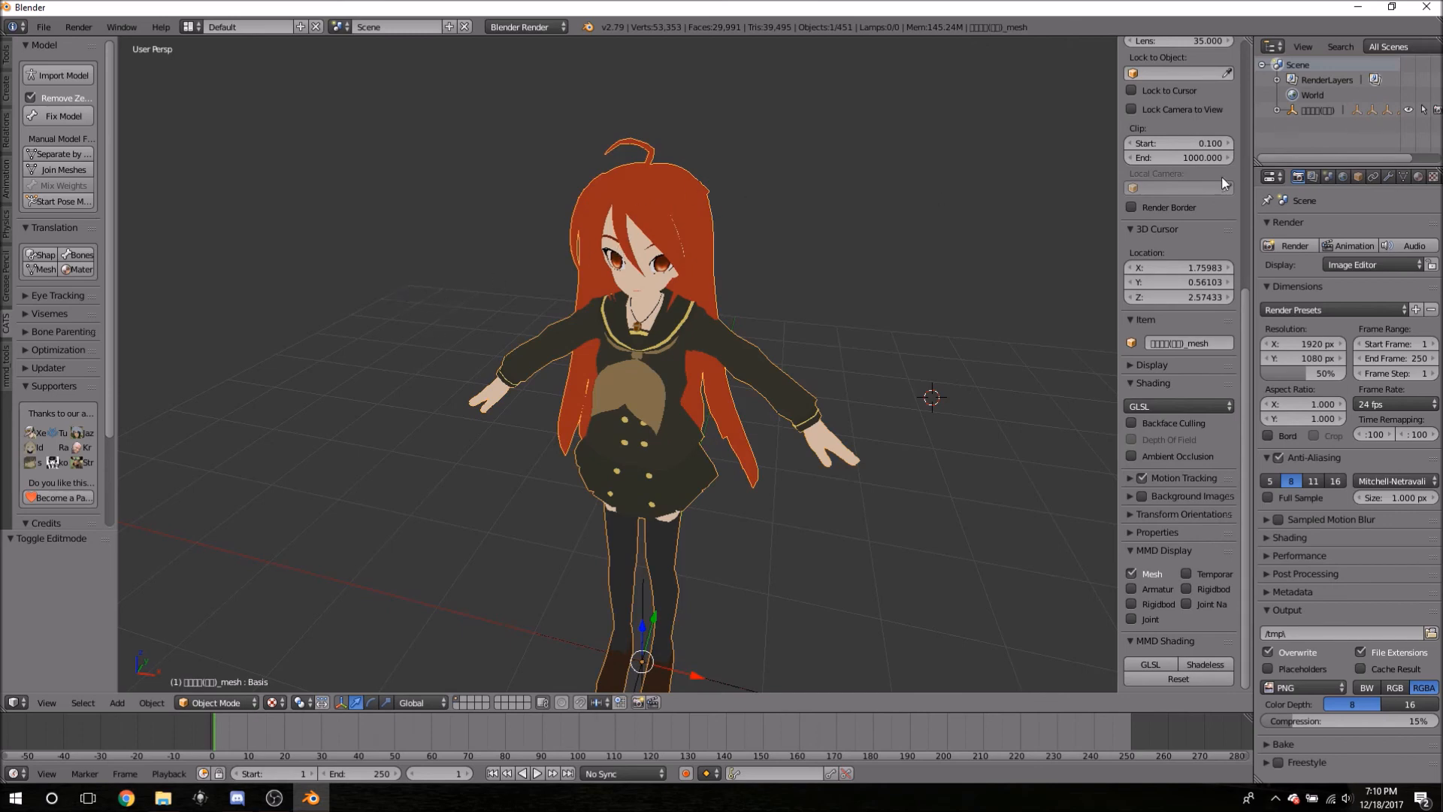
click(1310, 112)
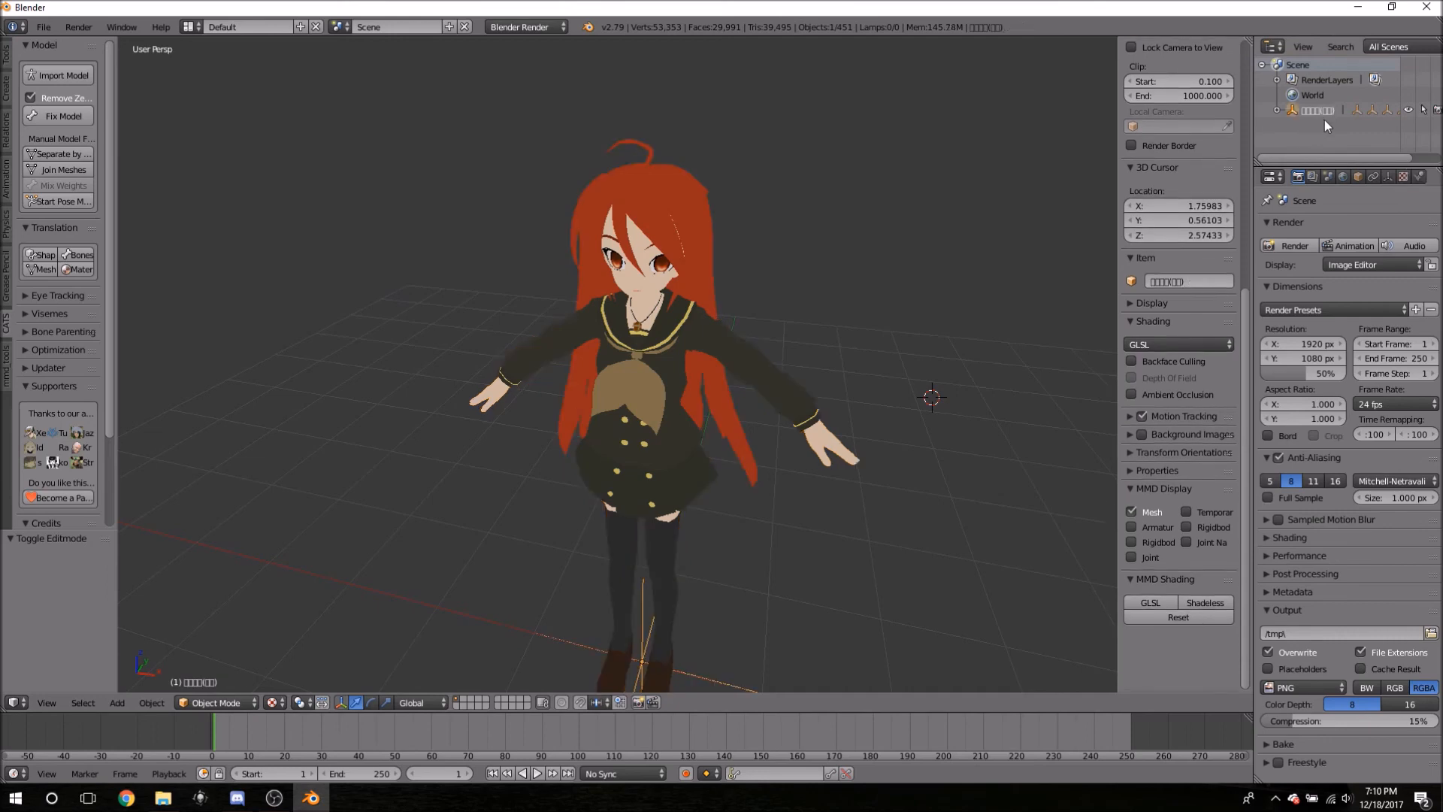
click(1277, 109)
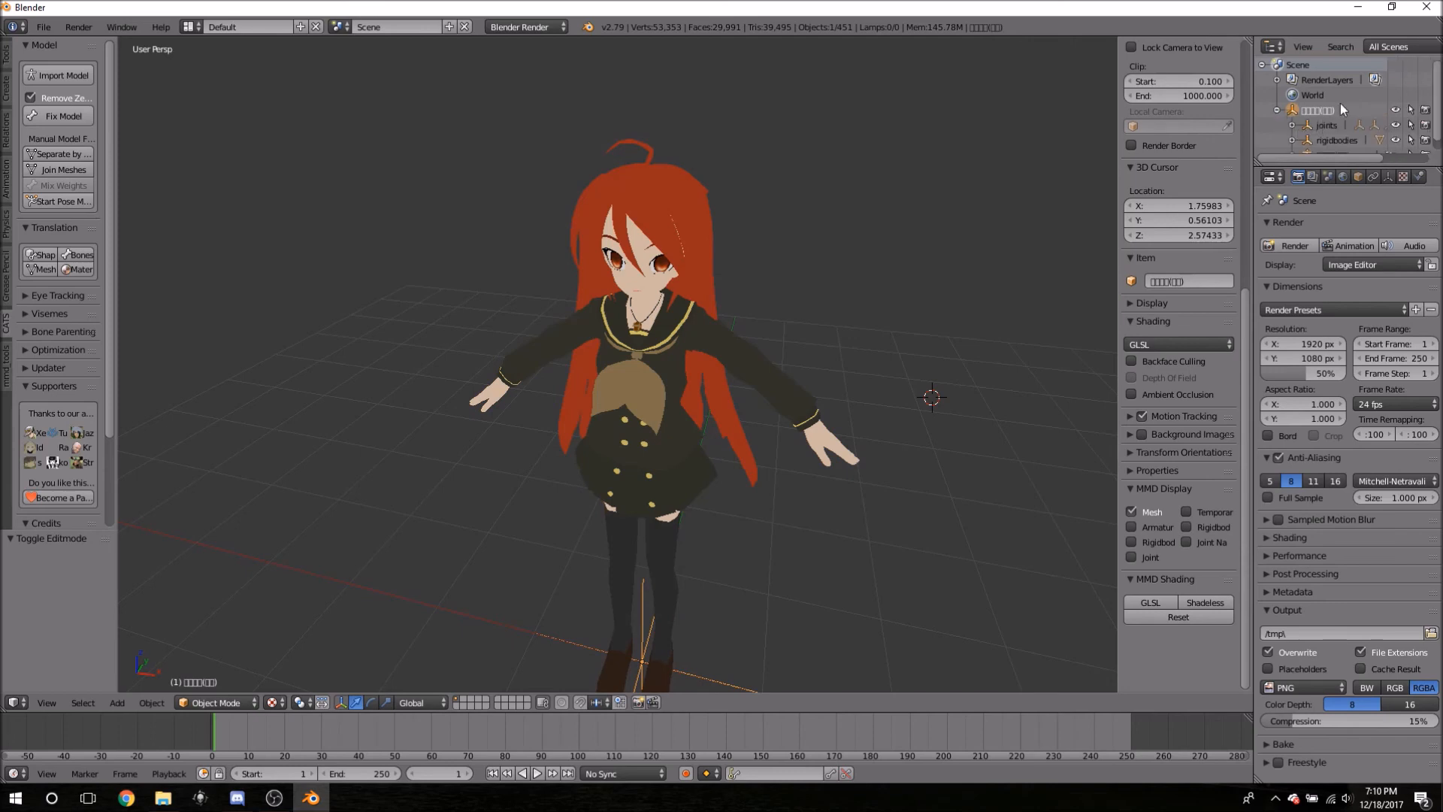
scroll(1341, 111, down, 1)
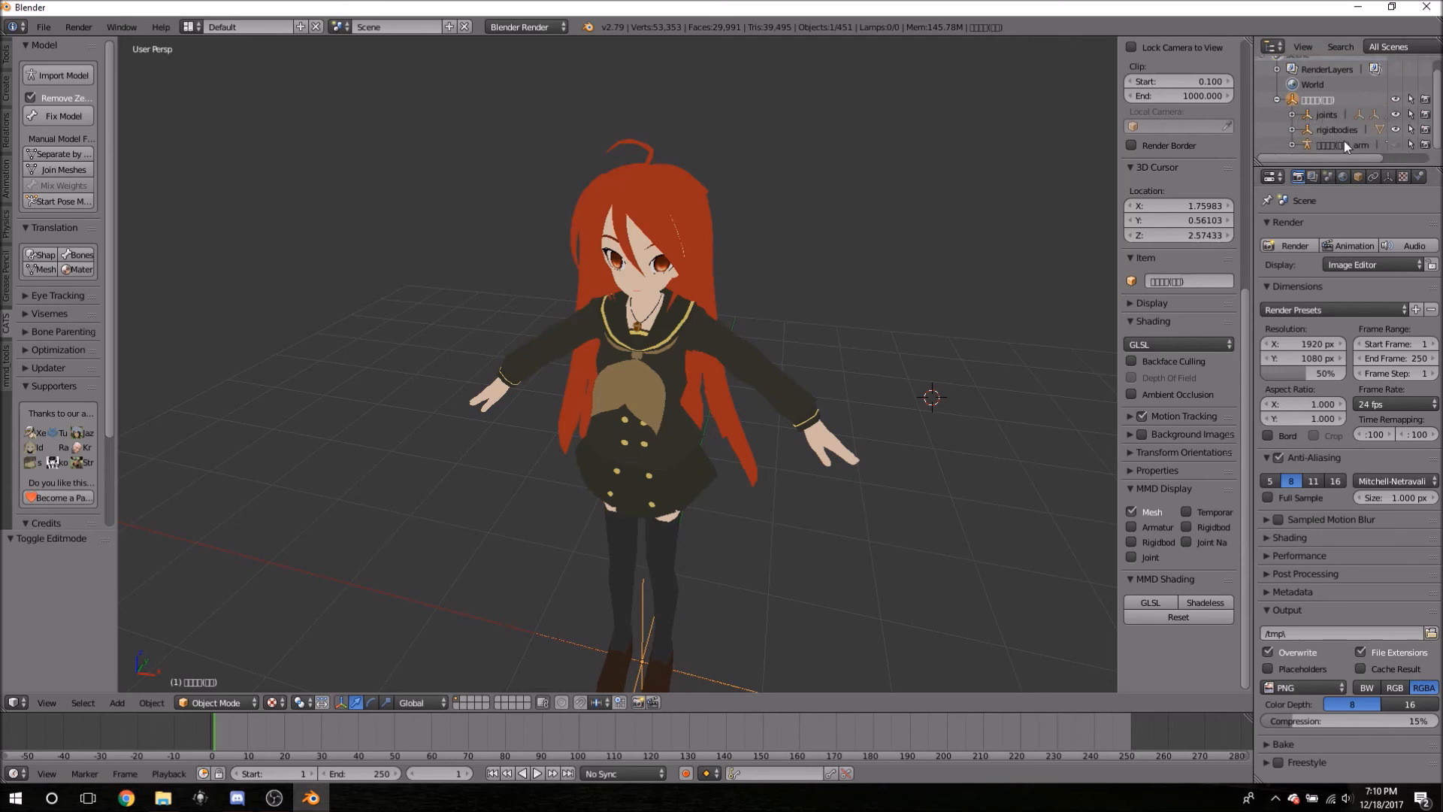
click(1275, 99)
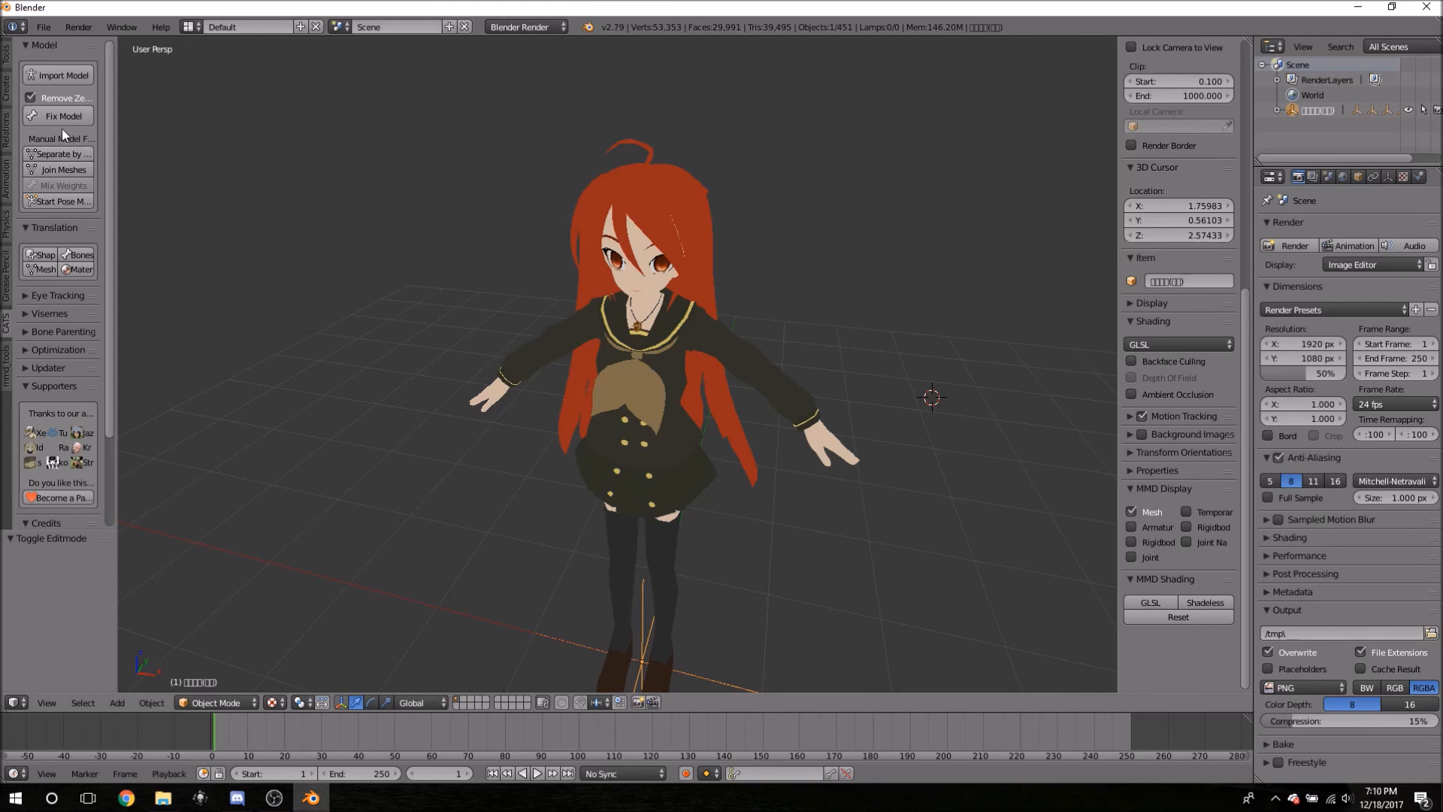
- Translate shape keys, bones, materials and meshes with CATS, renaming the model Hatsune Miku (uniform)
click(41, 254)
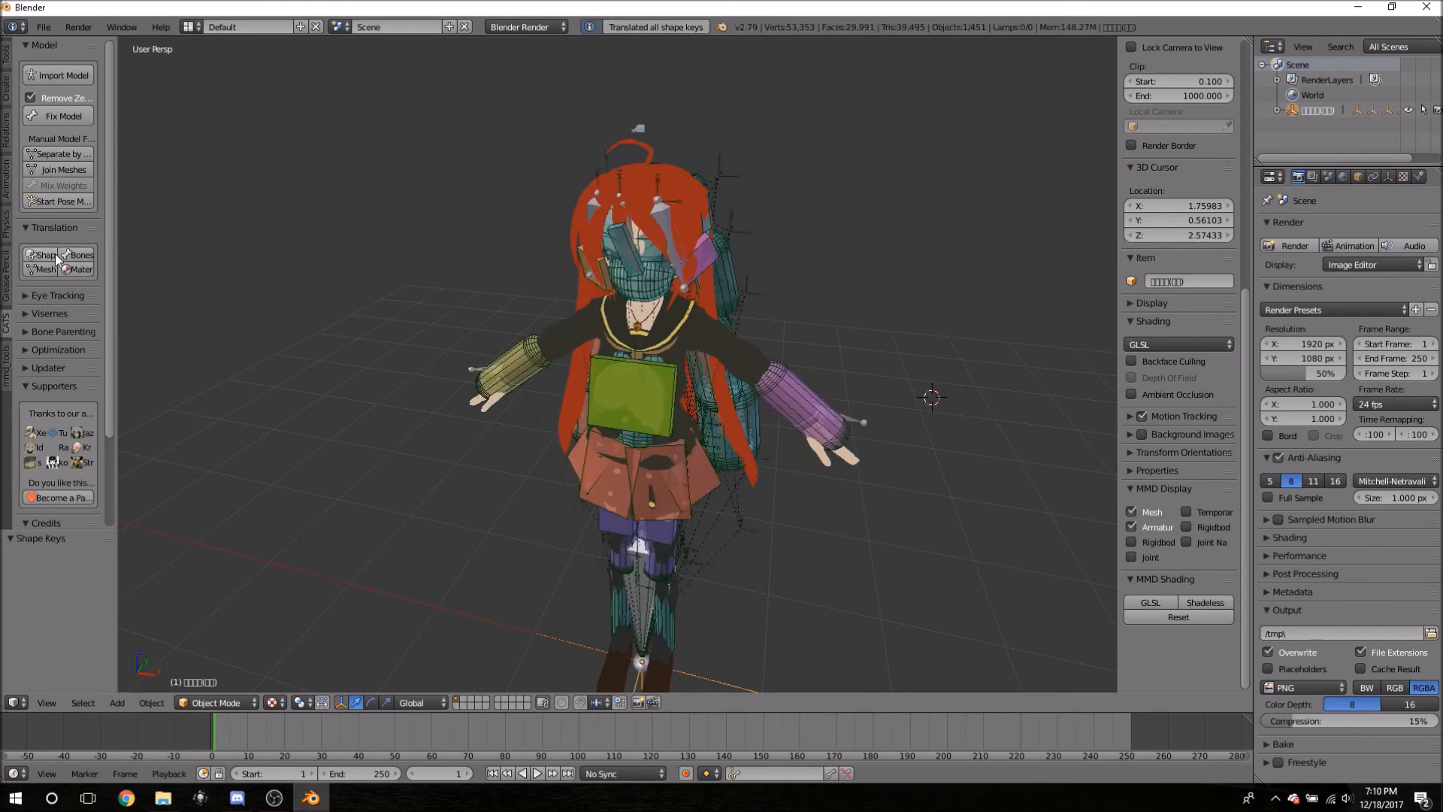
click(77, 256)
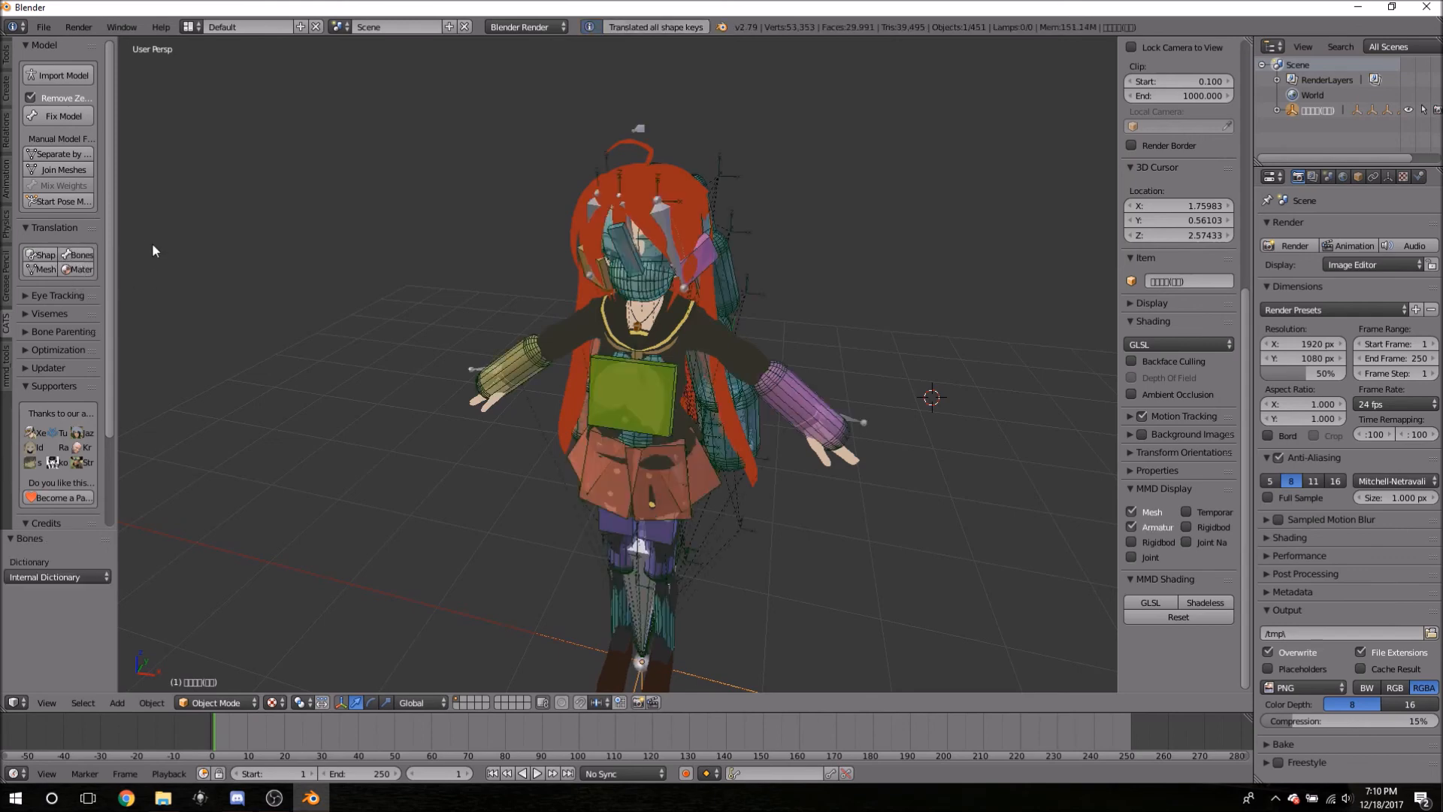
click(73, 275)
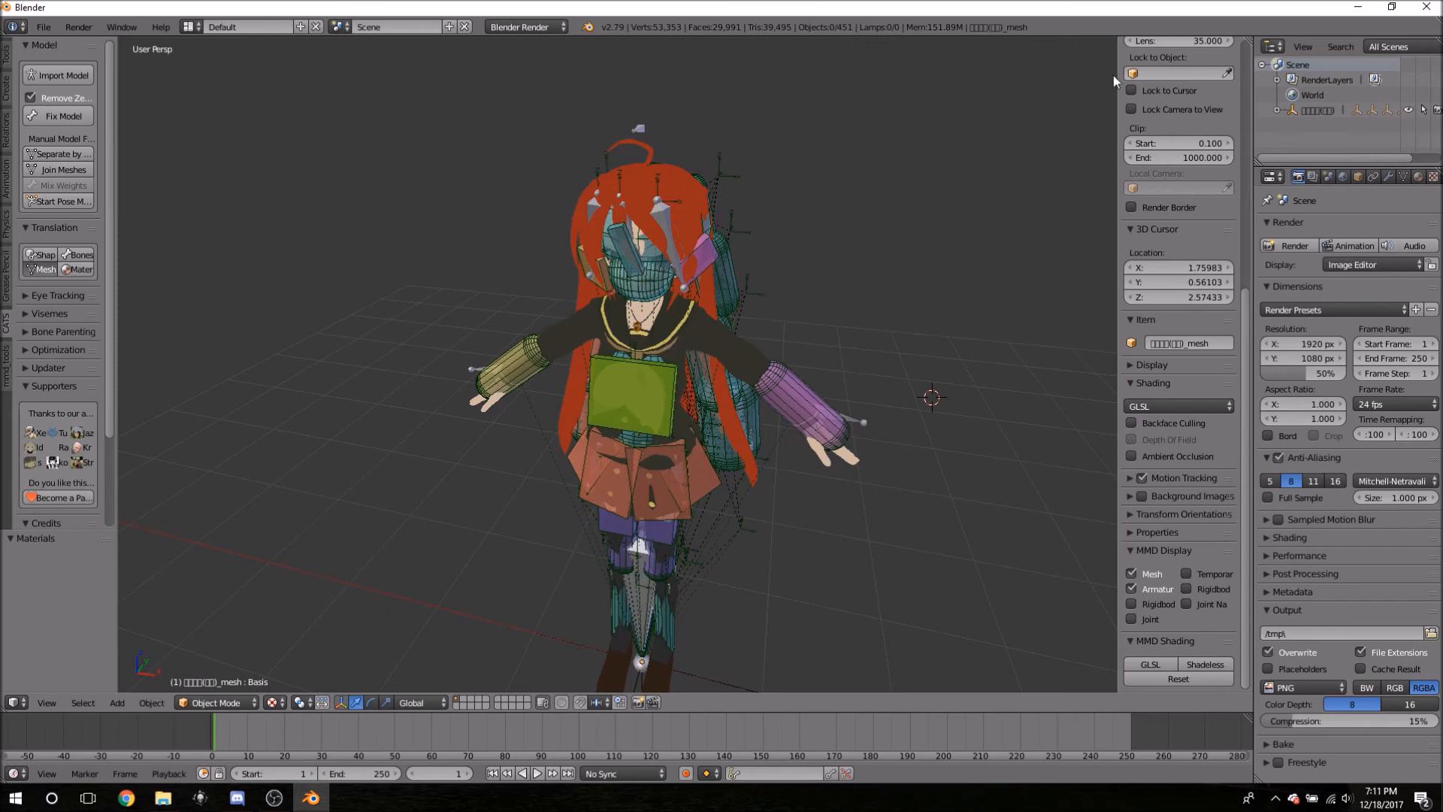
click(41, 269)
click(1275, 110)
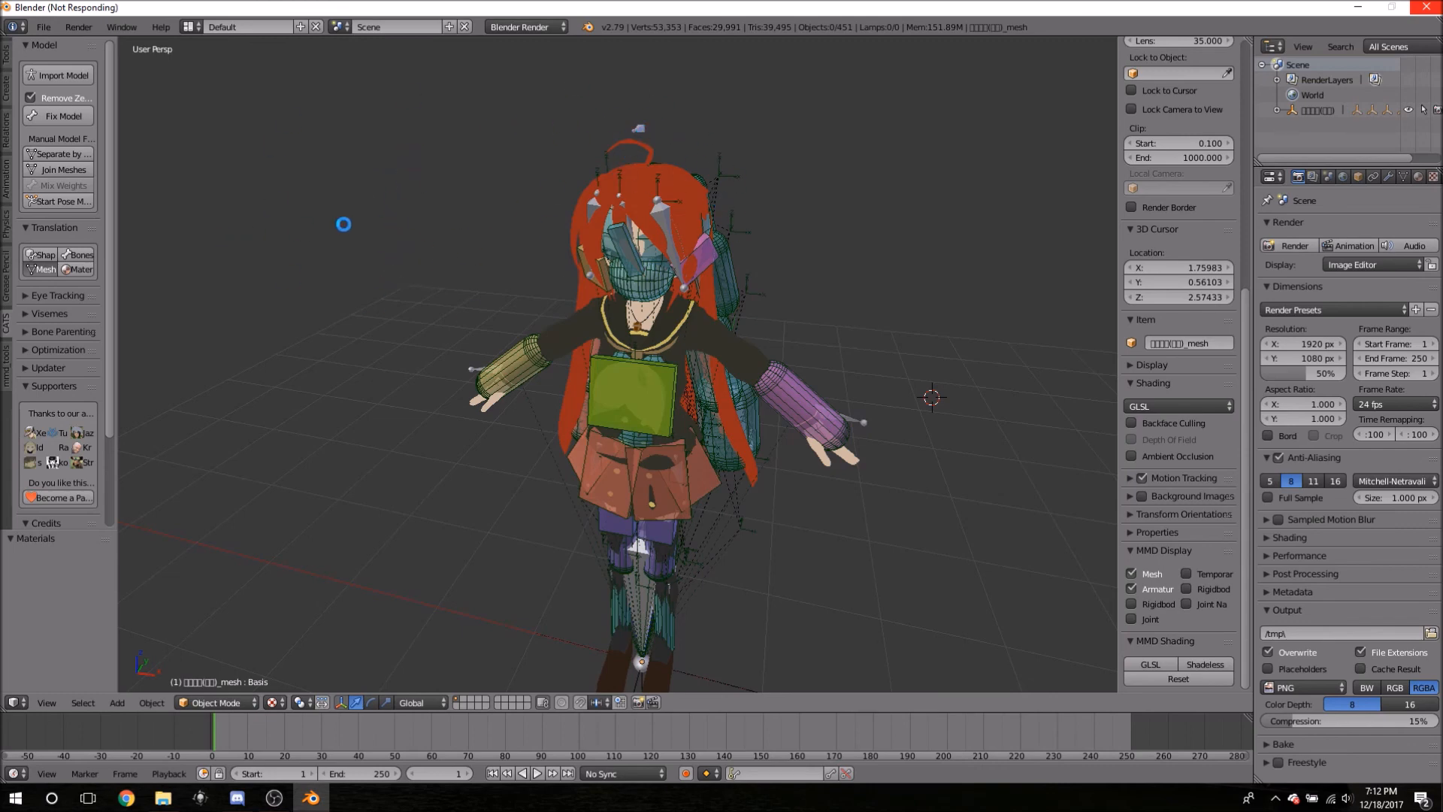
click(301, 169)
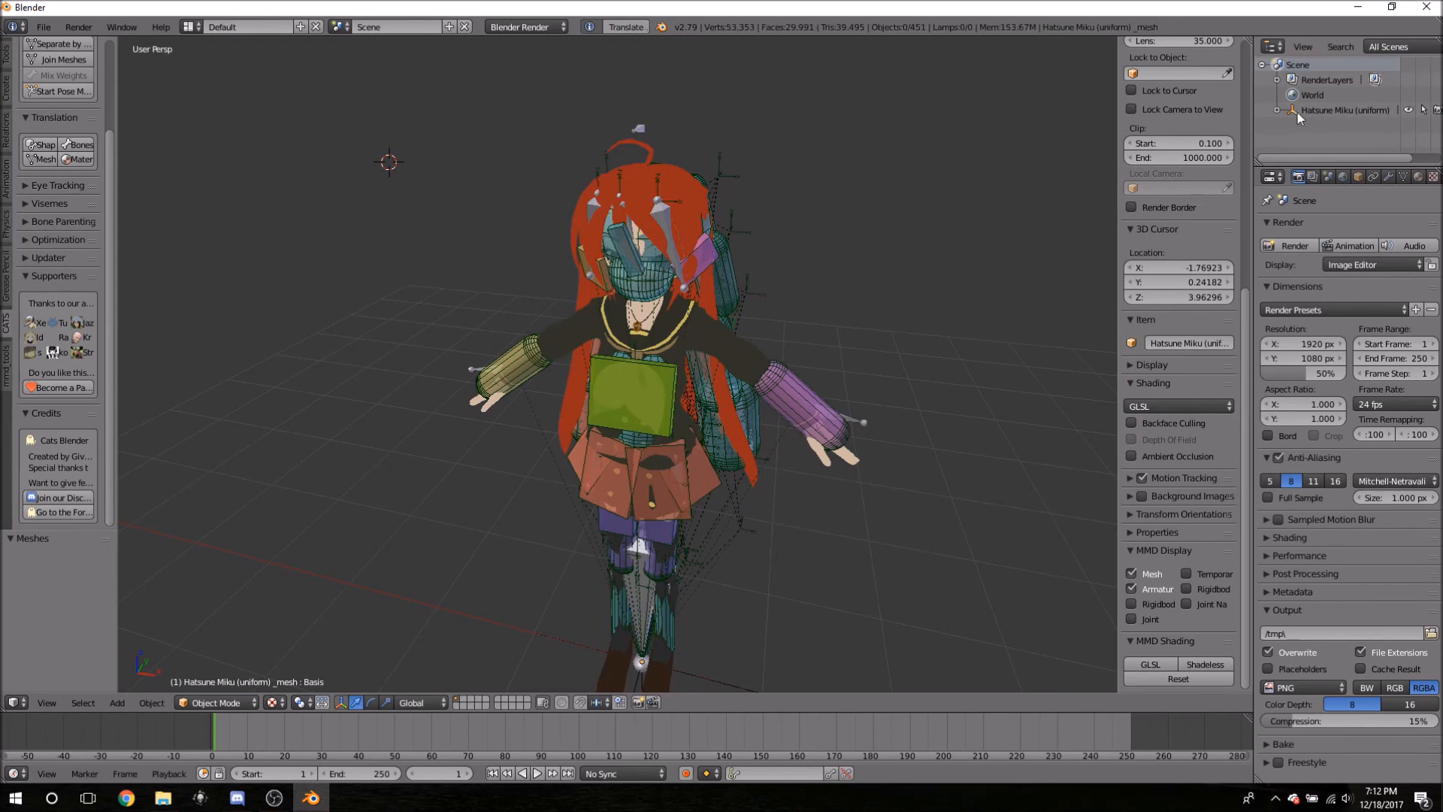
- Orbit around the Hatsune Miku (uniform) model and select its textured body mesh
click(1278, 109)
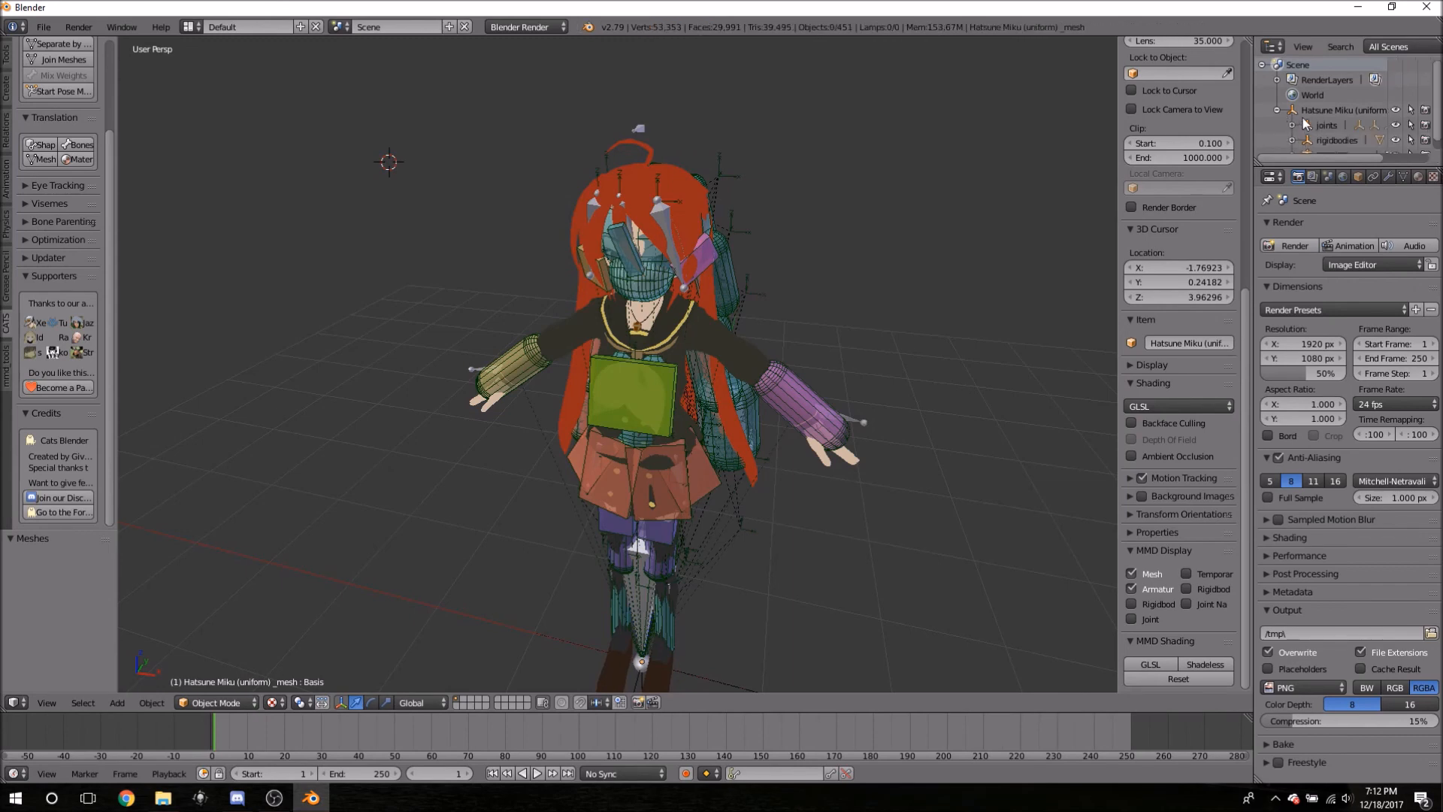
click(1277, 110)
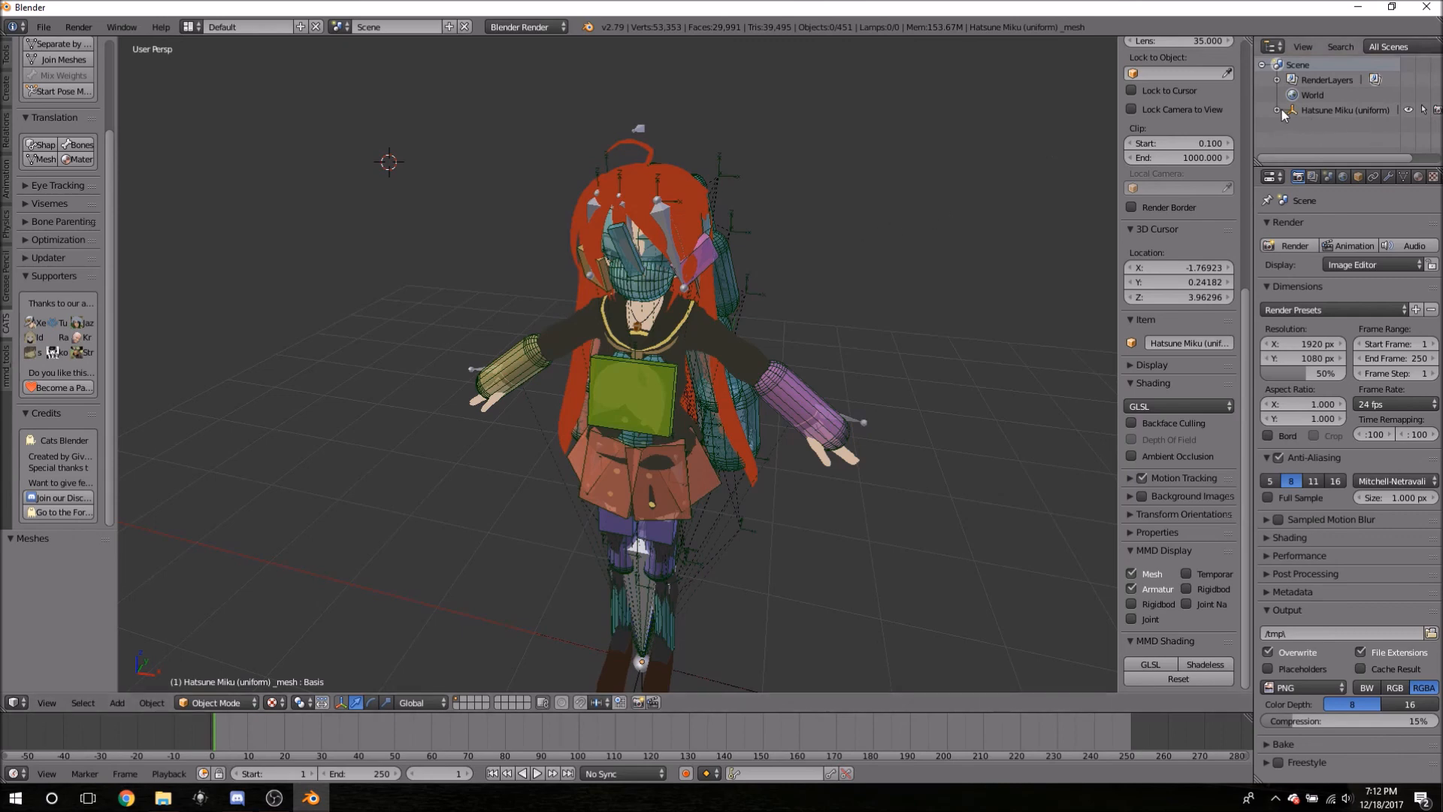
middle_drag(889, 356, 827, 268)
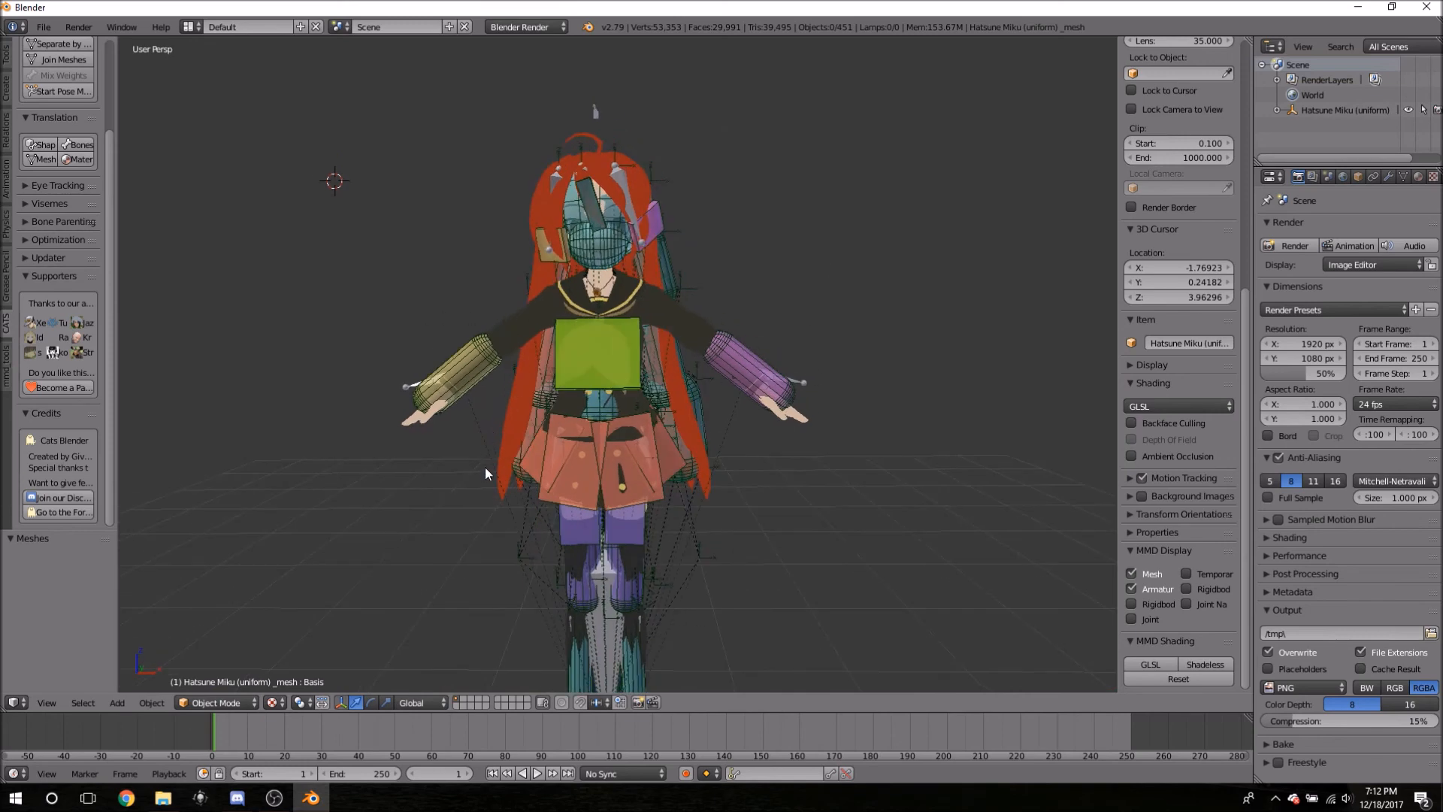
right_click(411, 425)
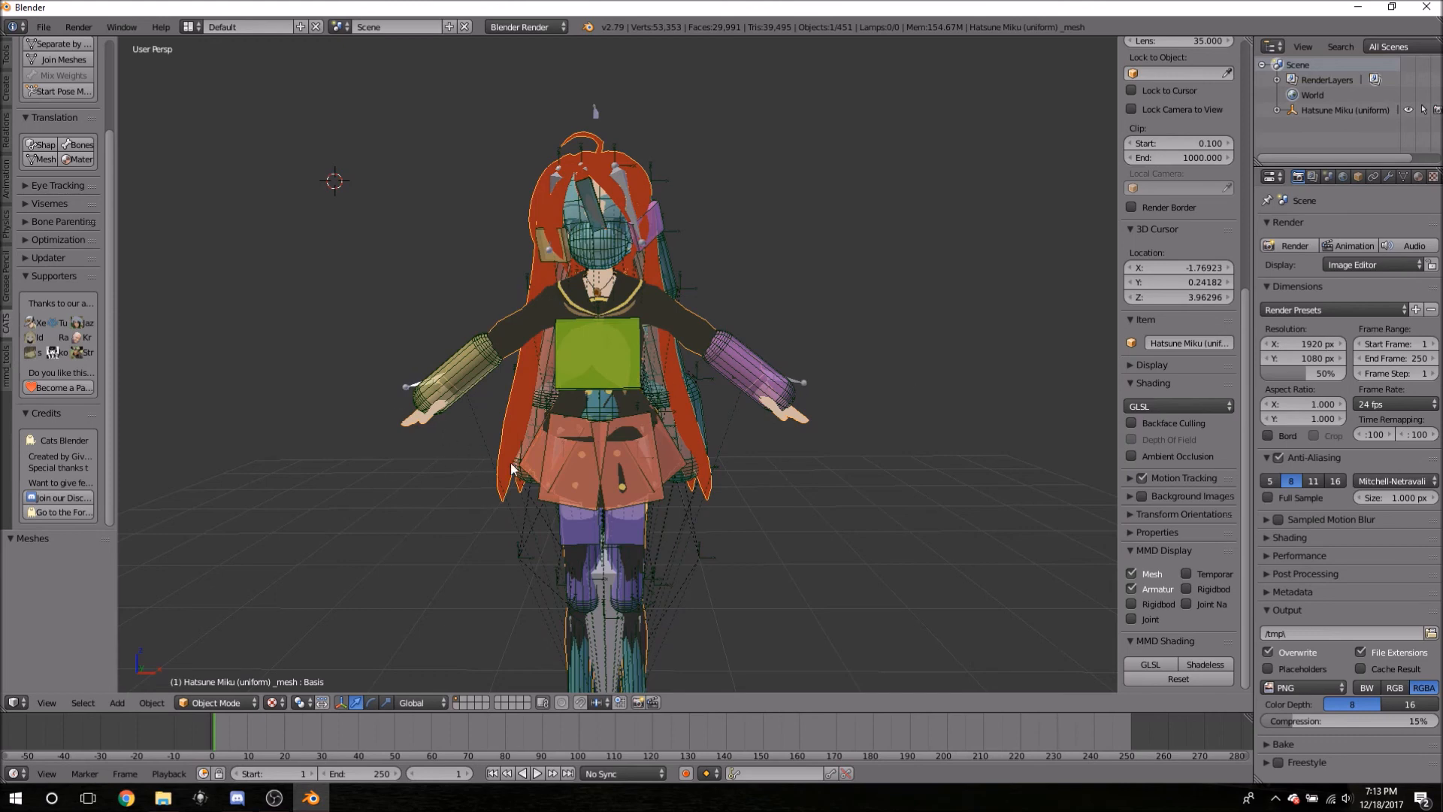
mouse_move(454, 509)
middle_down()
mouse_move(505, 439)
mouse_move(480, 508)
mouse_move(458, 511)
middle_up()
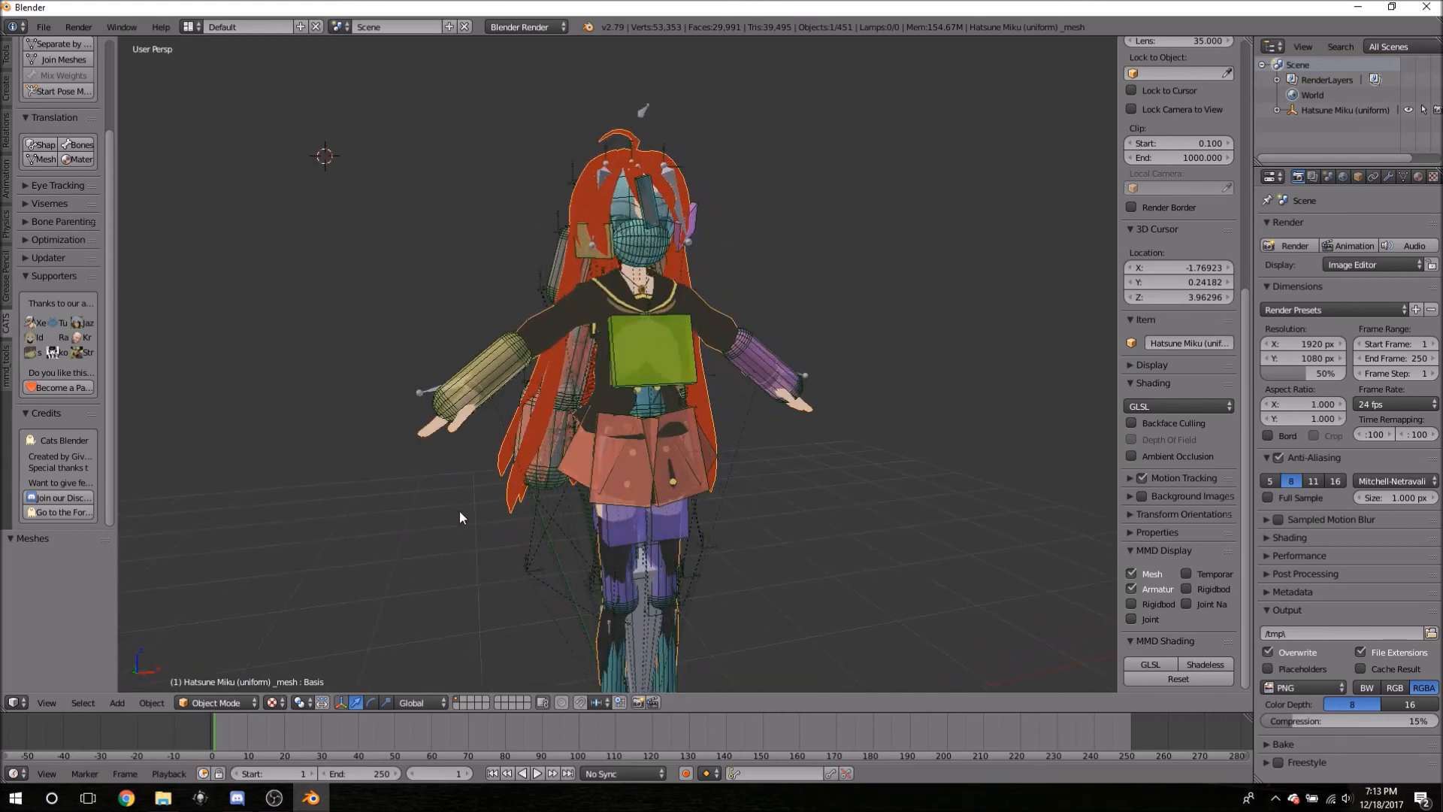
right_click(427, 432)
middle_drag(756, 468, 579, 427)
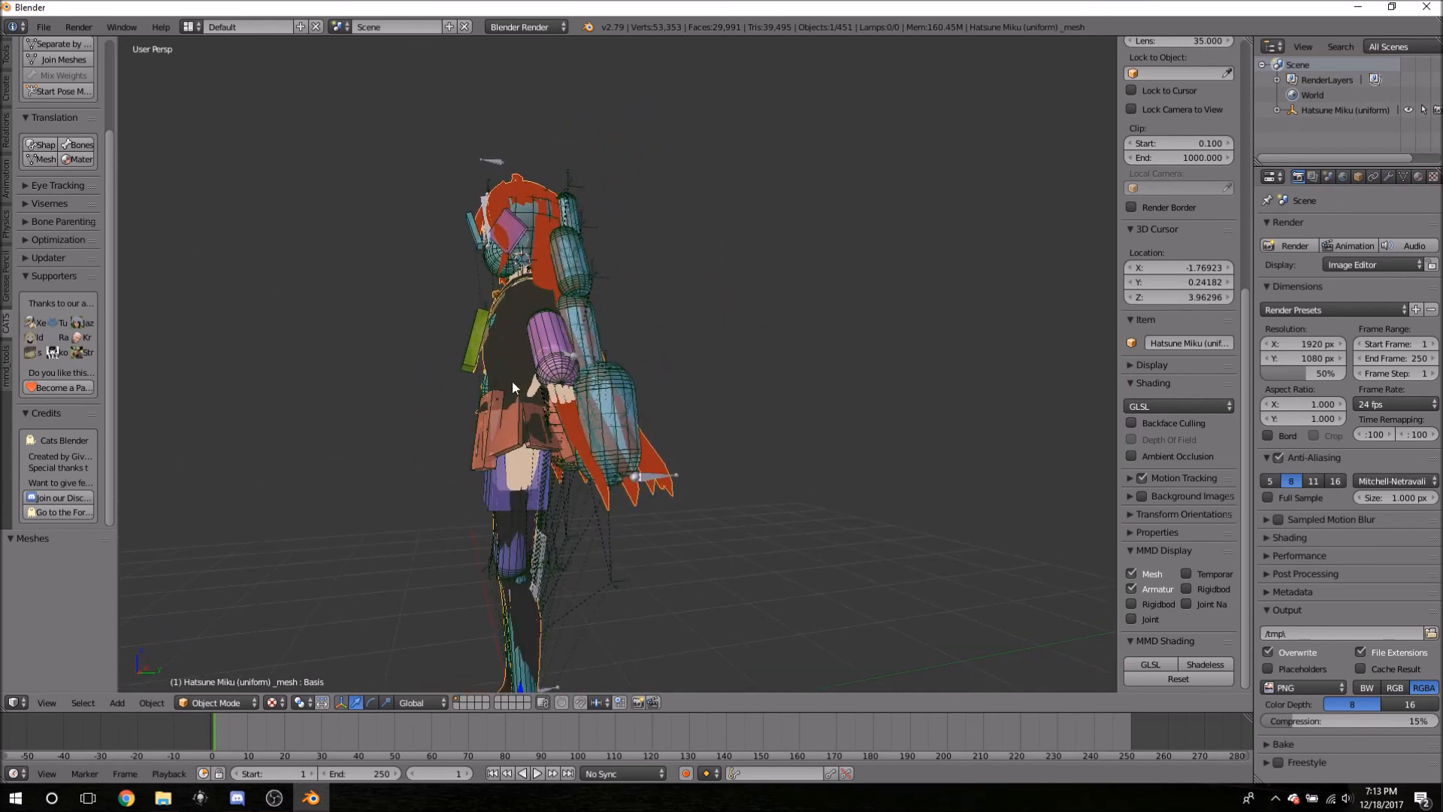
middle_drag(789, 419, 689, 516)
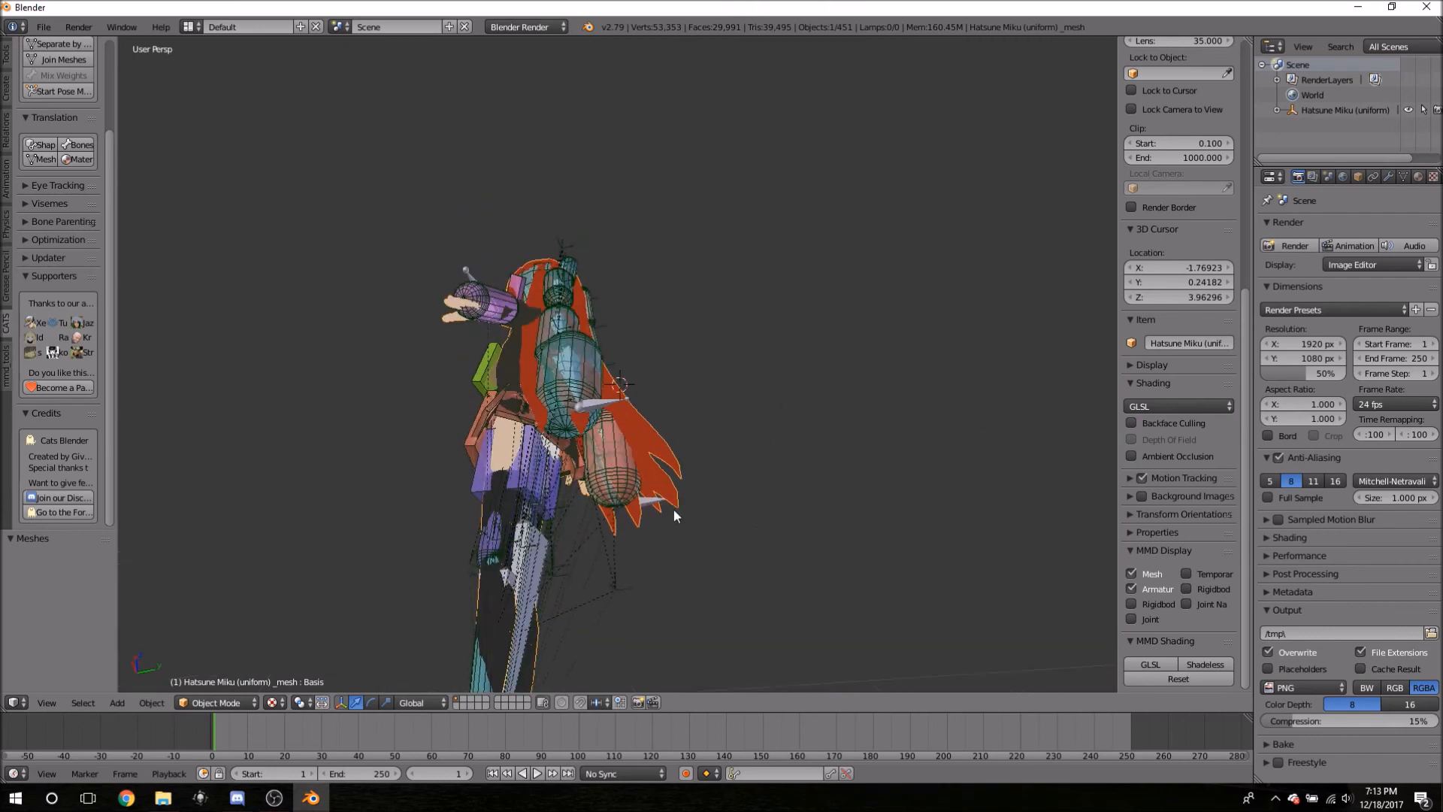
middle_drag(649, 443, 704, 570)
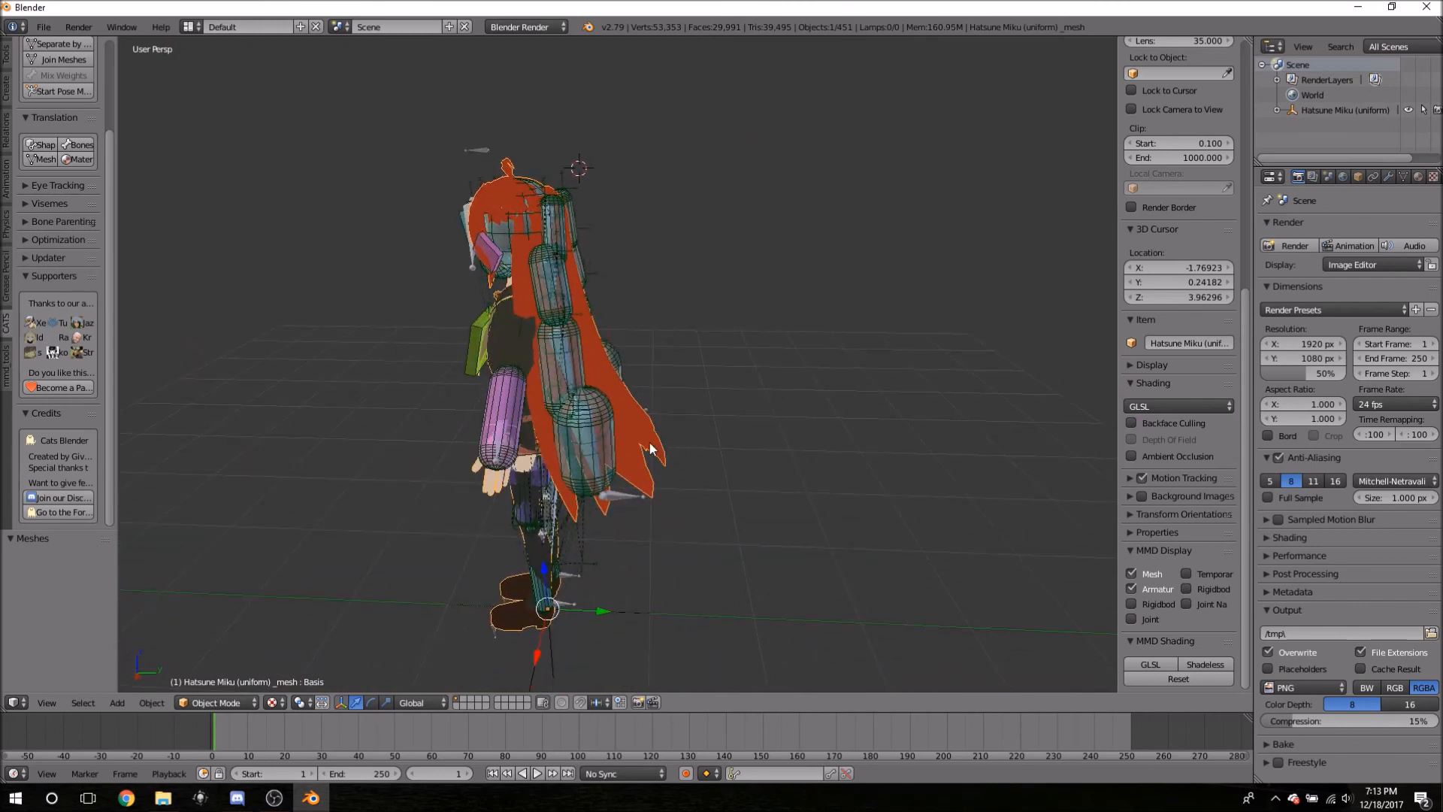
- Hide the body mesh, then select the armature by its hand bones and hide it too
key(h)
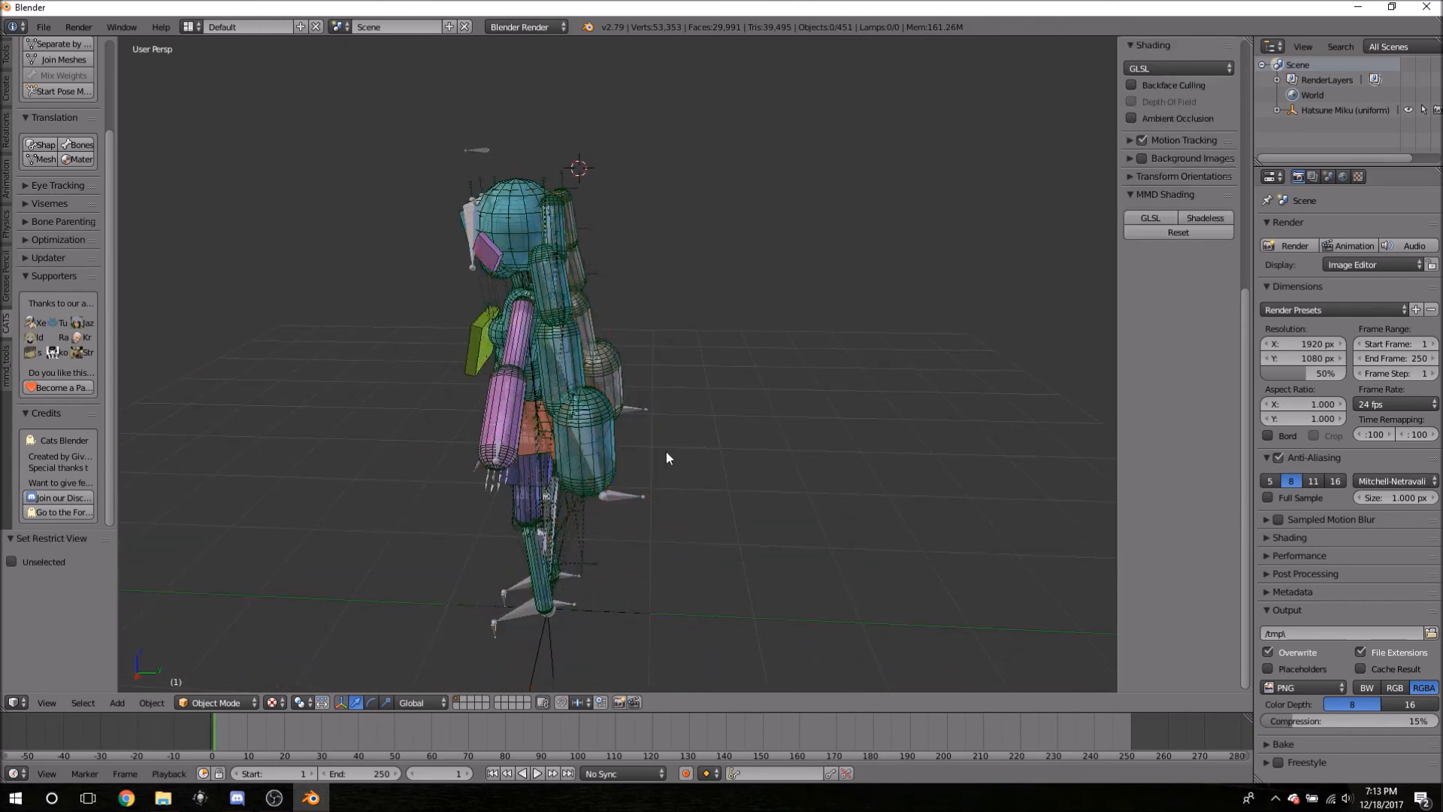
middle_drag(350, 338, 565, 395)
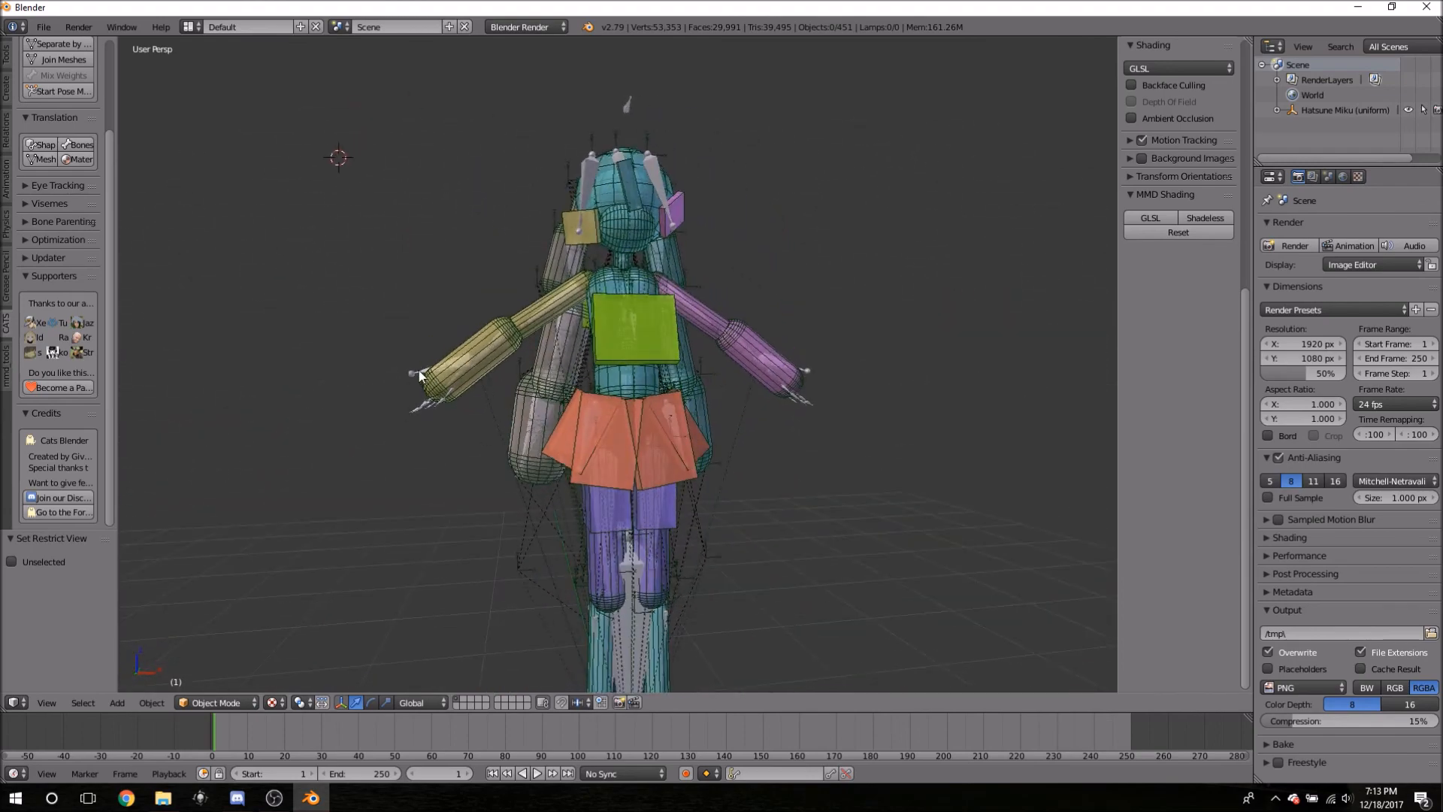
scroll(419, 421, up, 5)
mouse_move(339, 436)
middle_down()
mouse_move(512, 383)
mouse_move(272, 440)
mouse_move(361, 422)
middle_up()
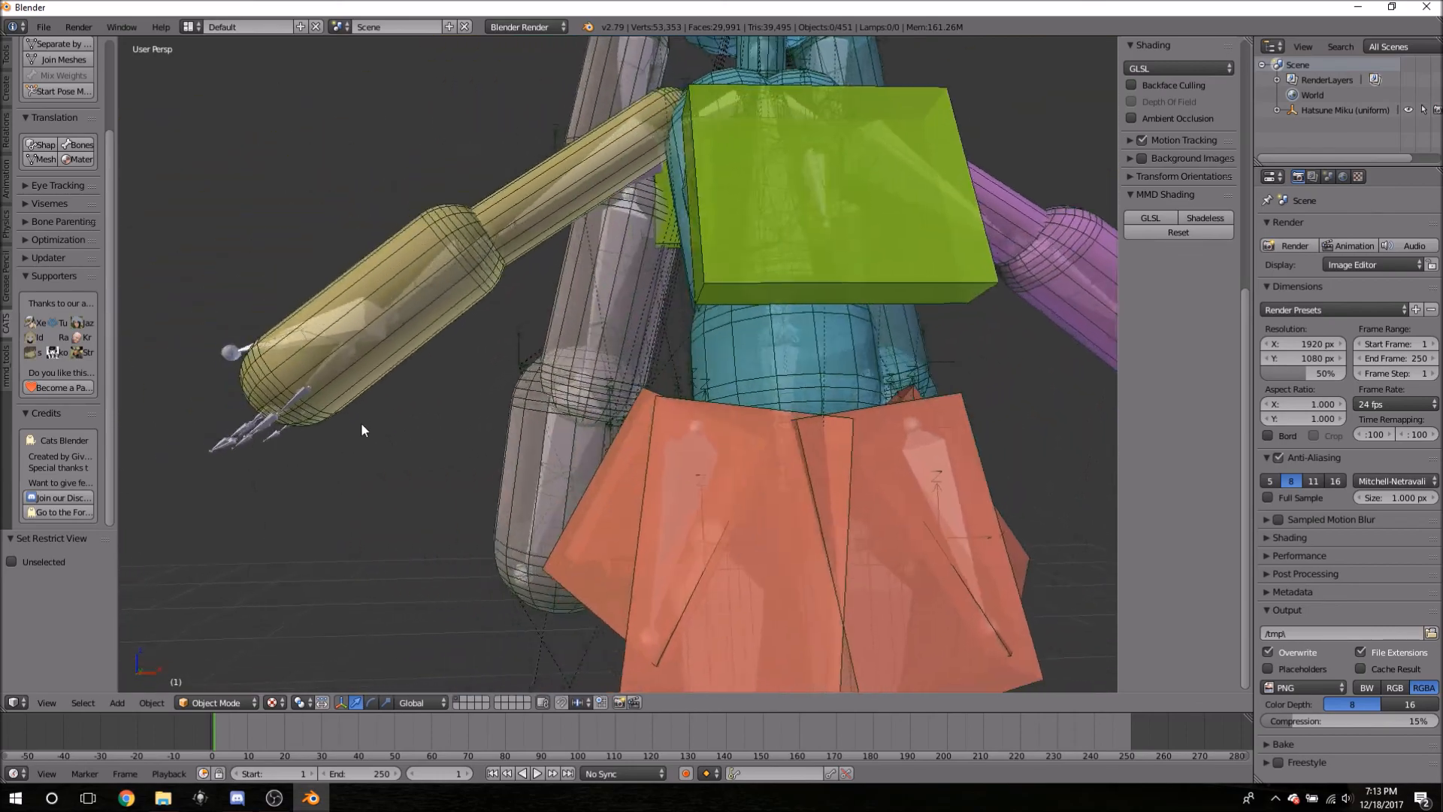
scroll(361, 423, up, 6)
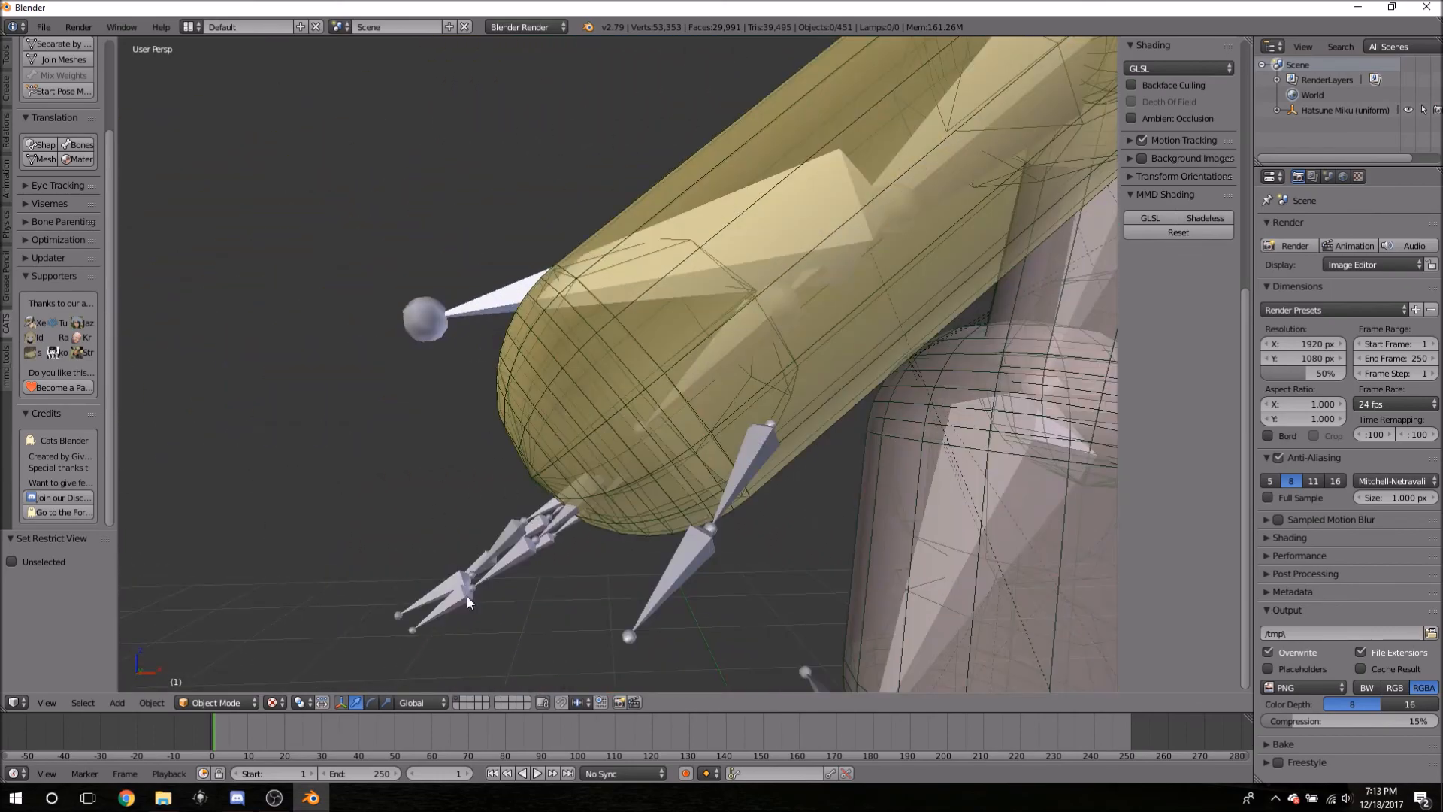
right_click(454, 577)
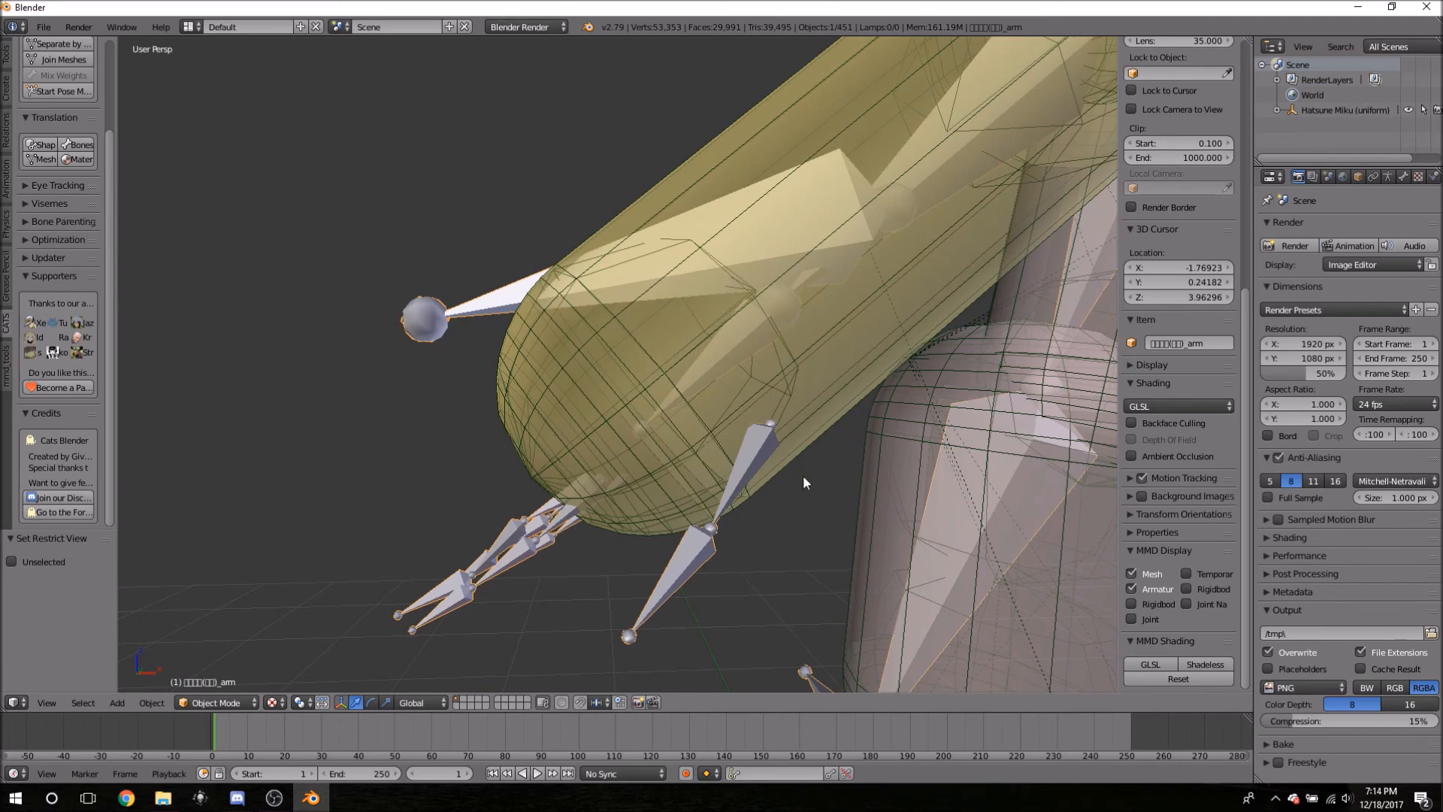
scroll(489, 472, down, 10)
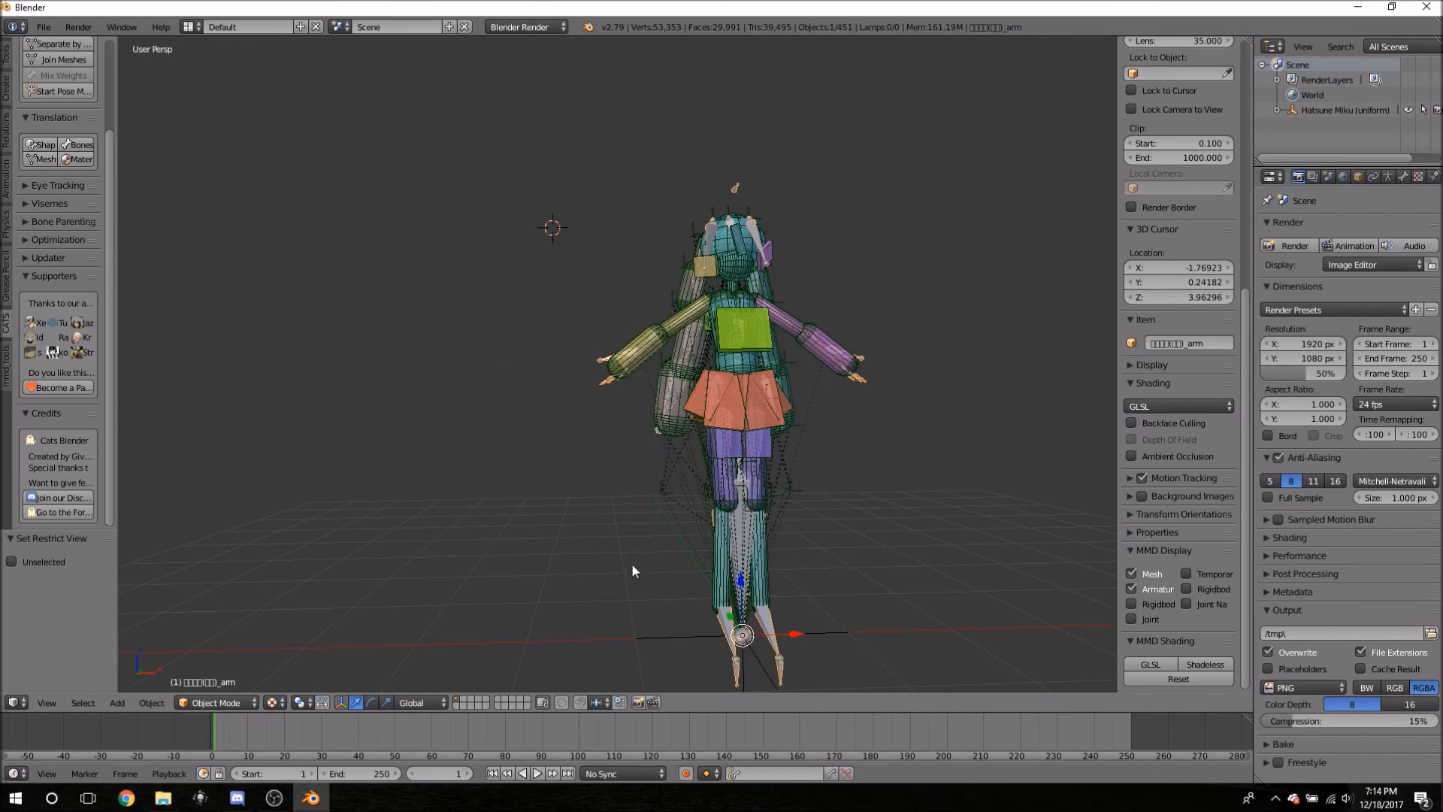
key(h)
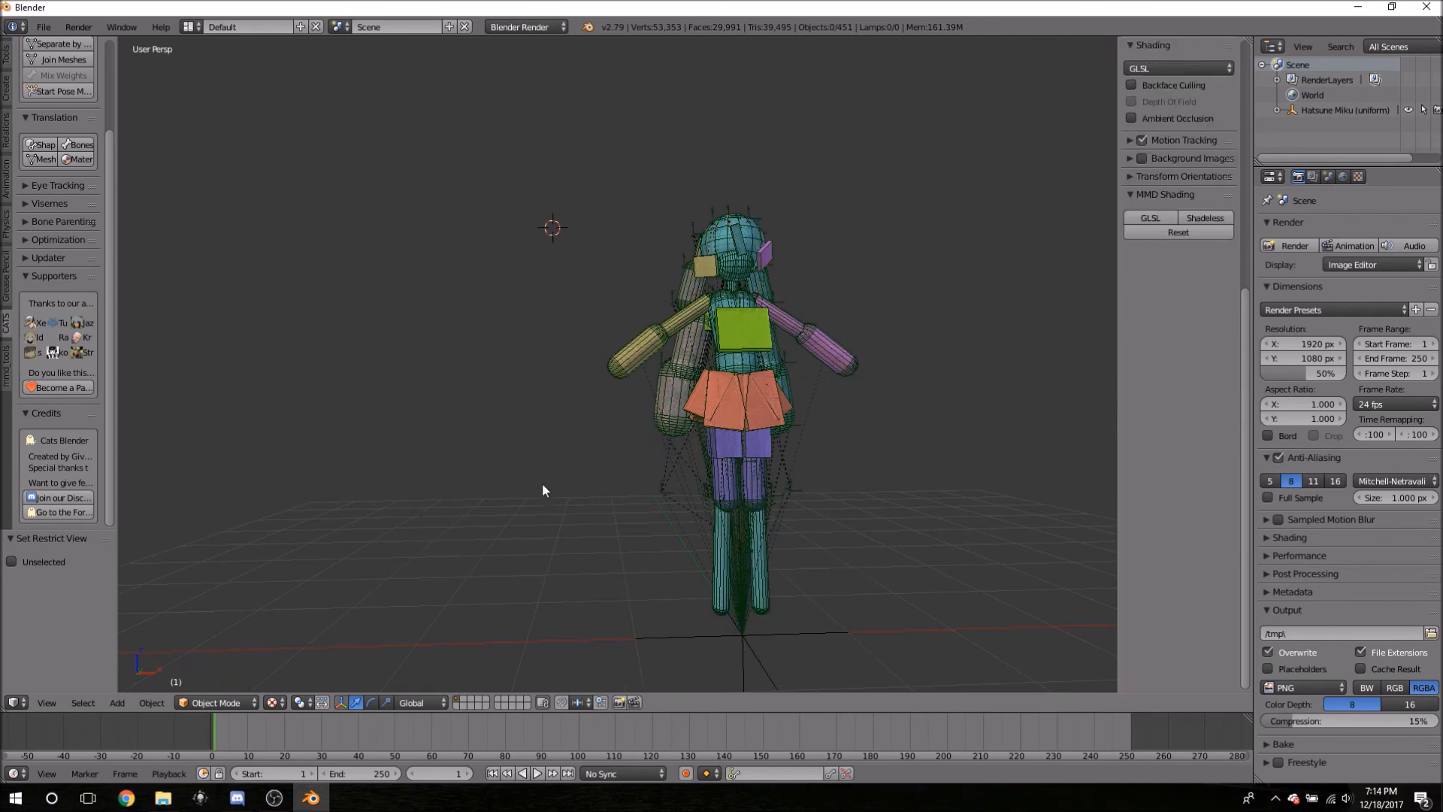
- Box-select all the remaining rigid-body and joint objects
scroll(542, 431, down, 6)
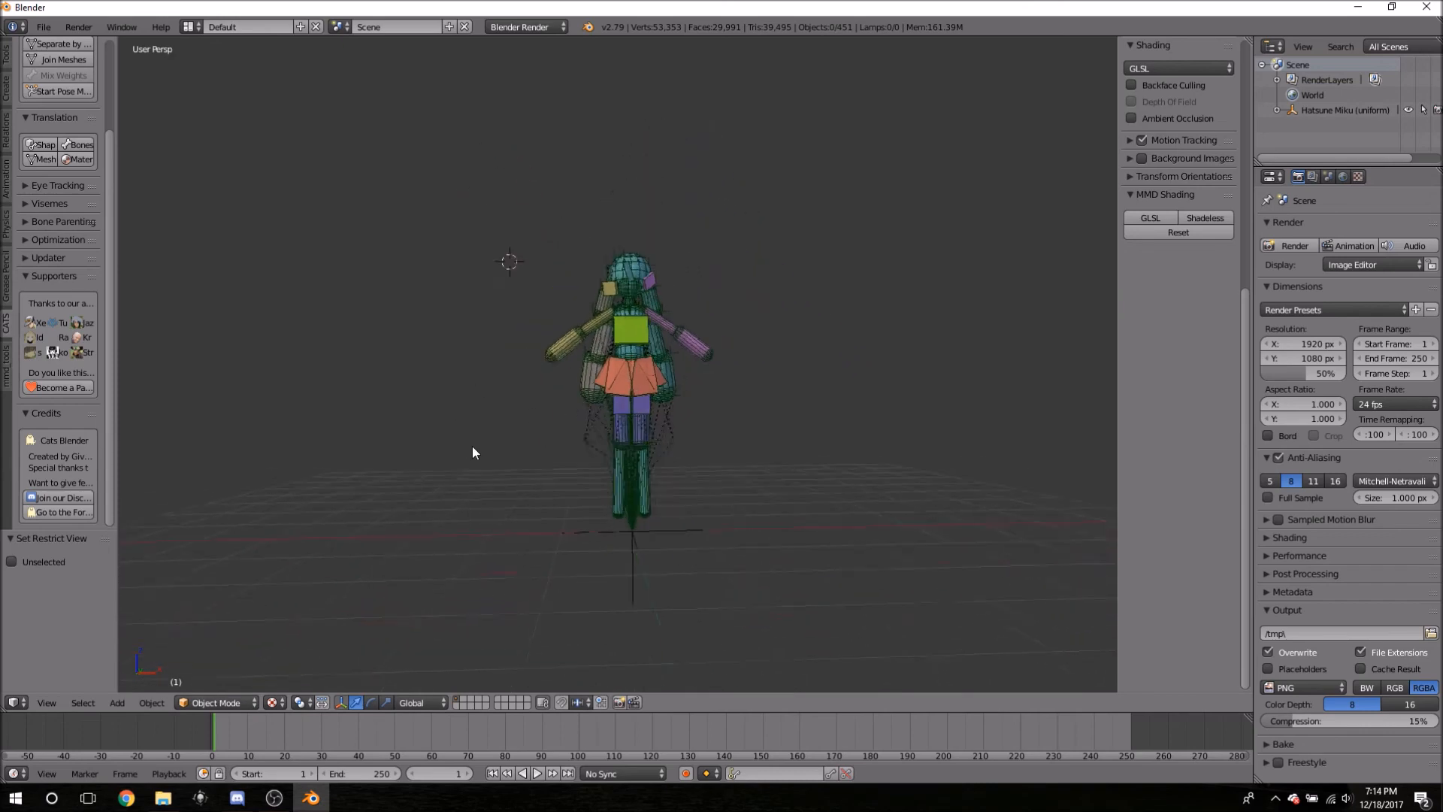
scroll(662, 388, up, 6)
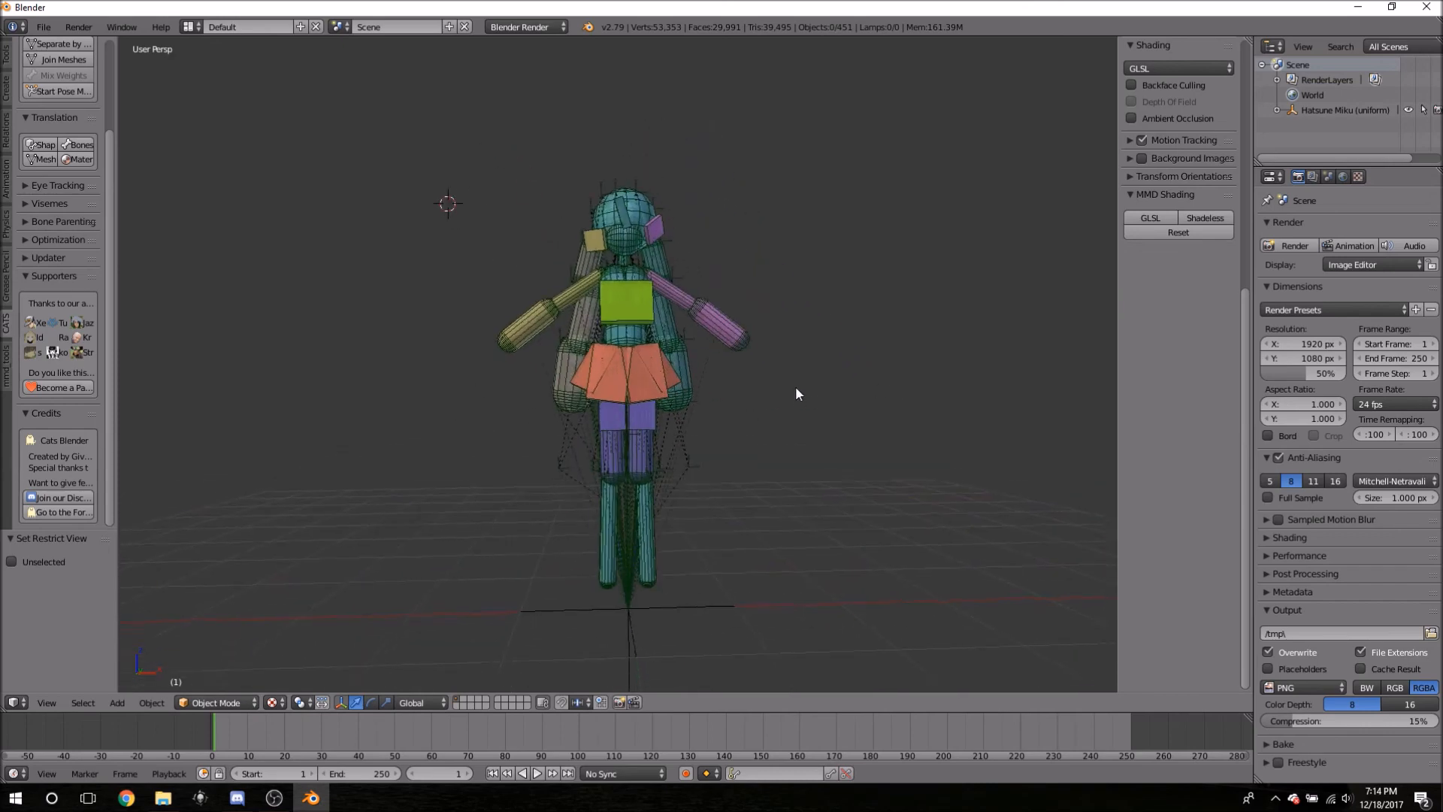
key(b)
drag(344, 117, 819, 669)
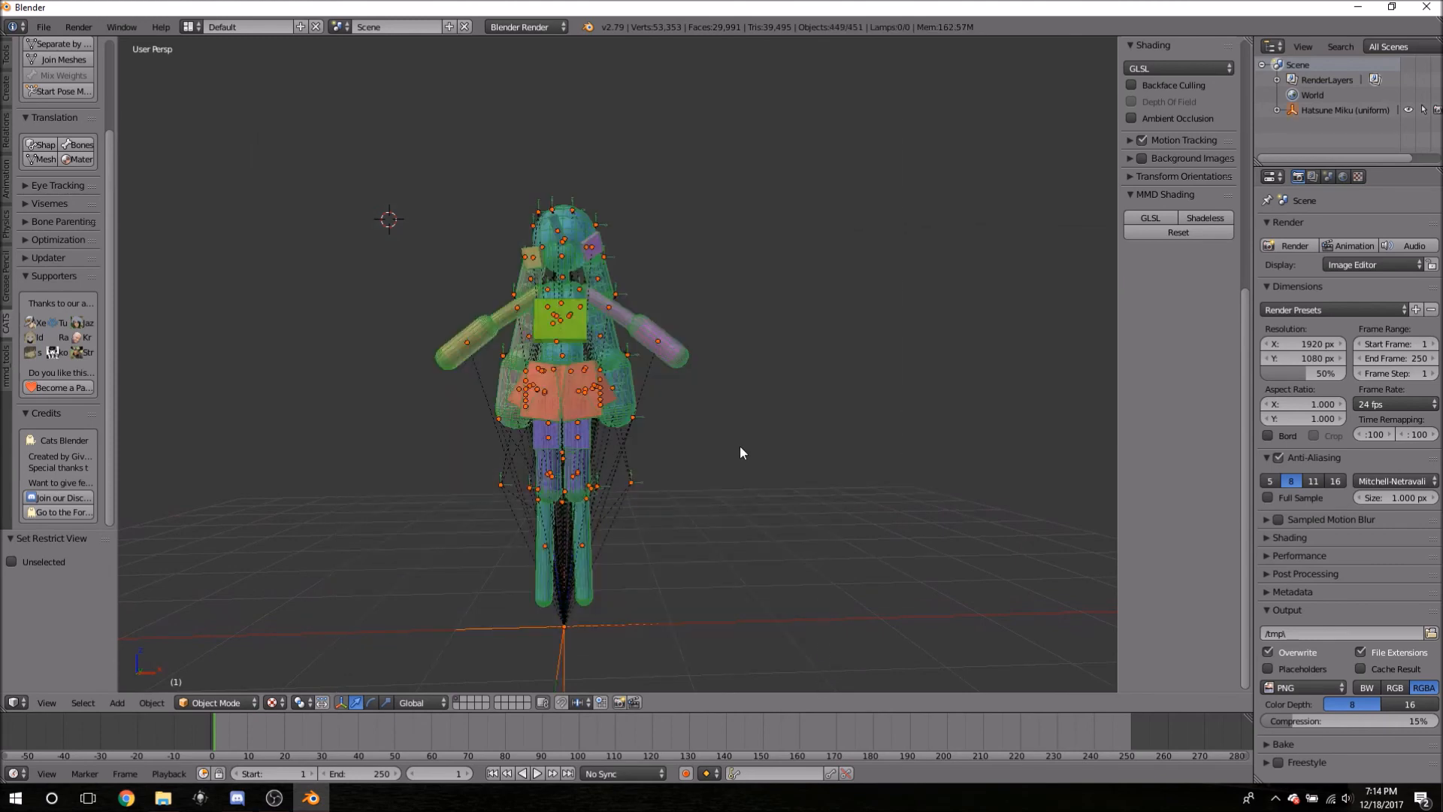
- Delete the selected rigid-body and joint objects, unhide the mesh and armature, and select the body mesh
key(x)
click(722, 304)
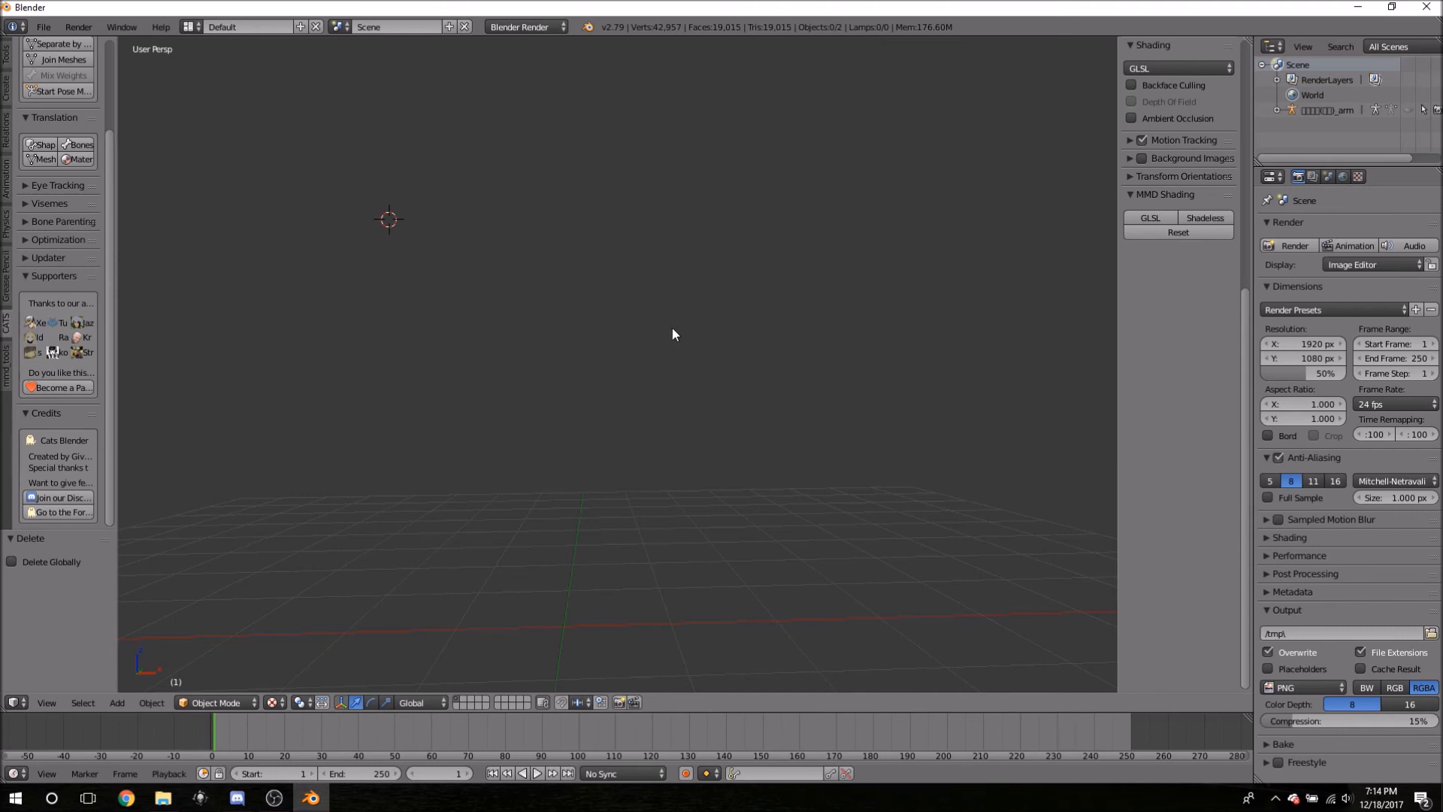
key(alt+h)
click(516, 156)
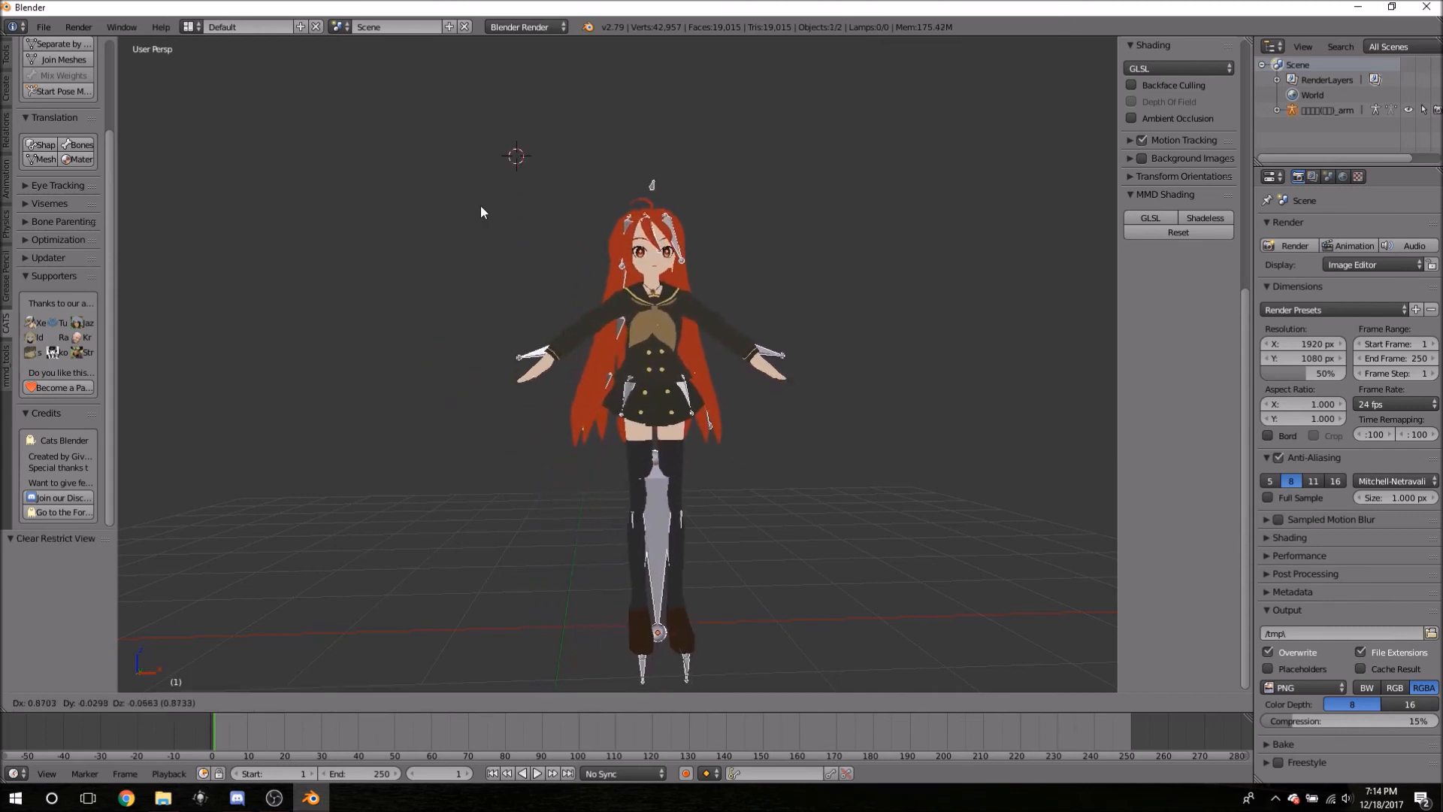
right_click(496, 311)
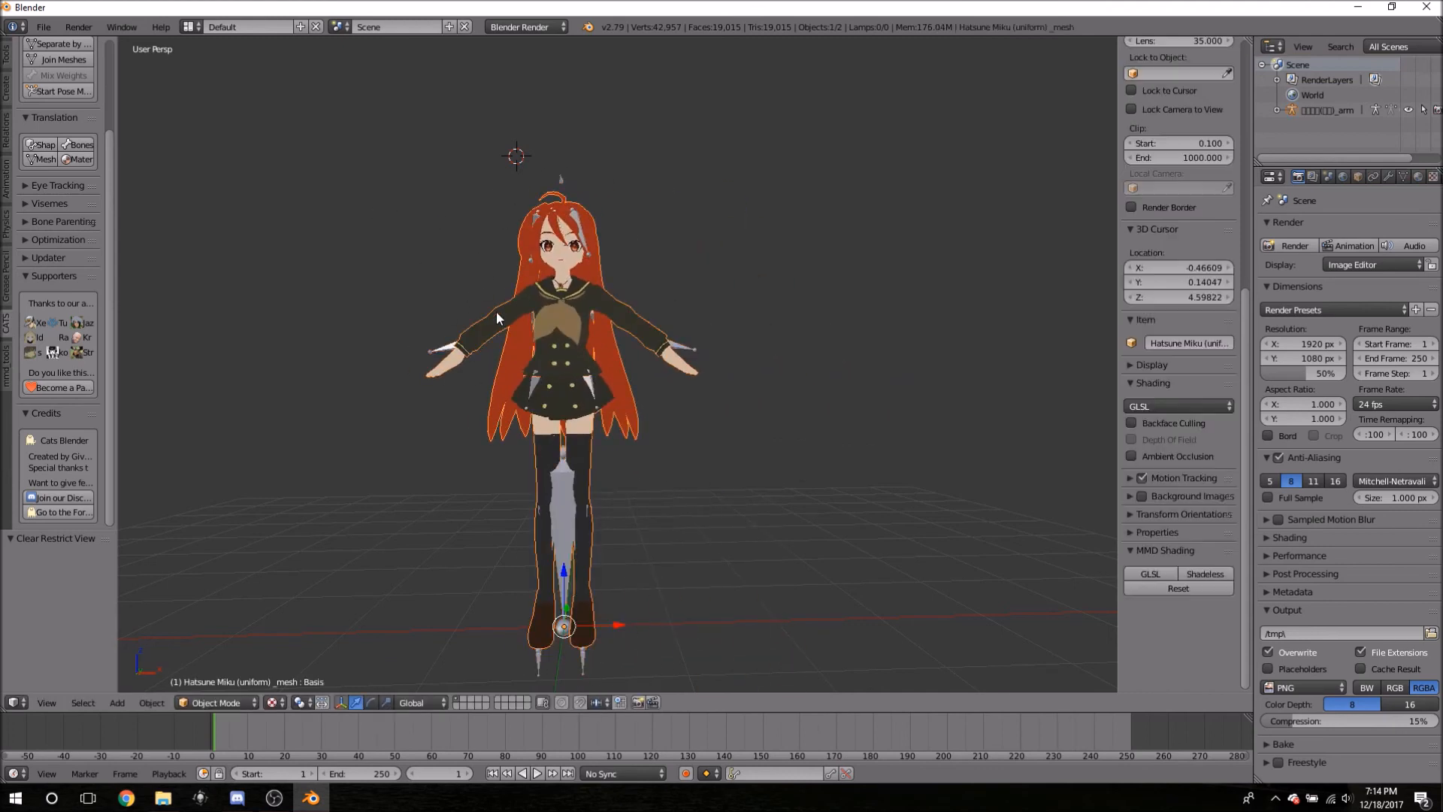
- Select the armature, then try renaming the World entry in the Outliner
middle_drag(378, 247, 481, 300)
right_click(628, 476)
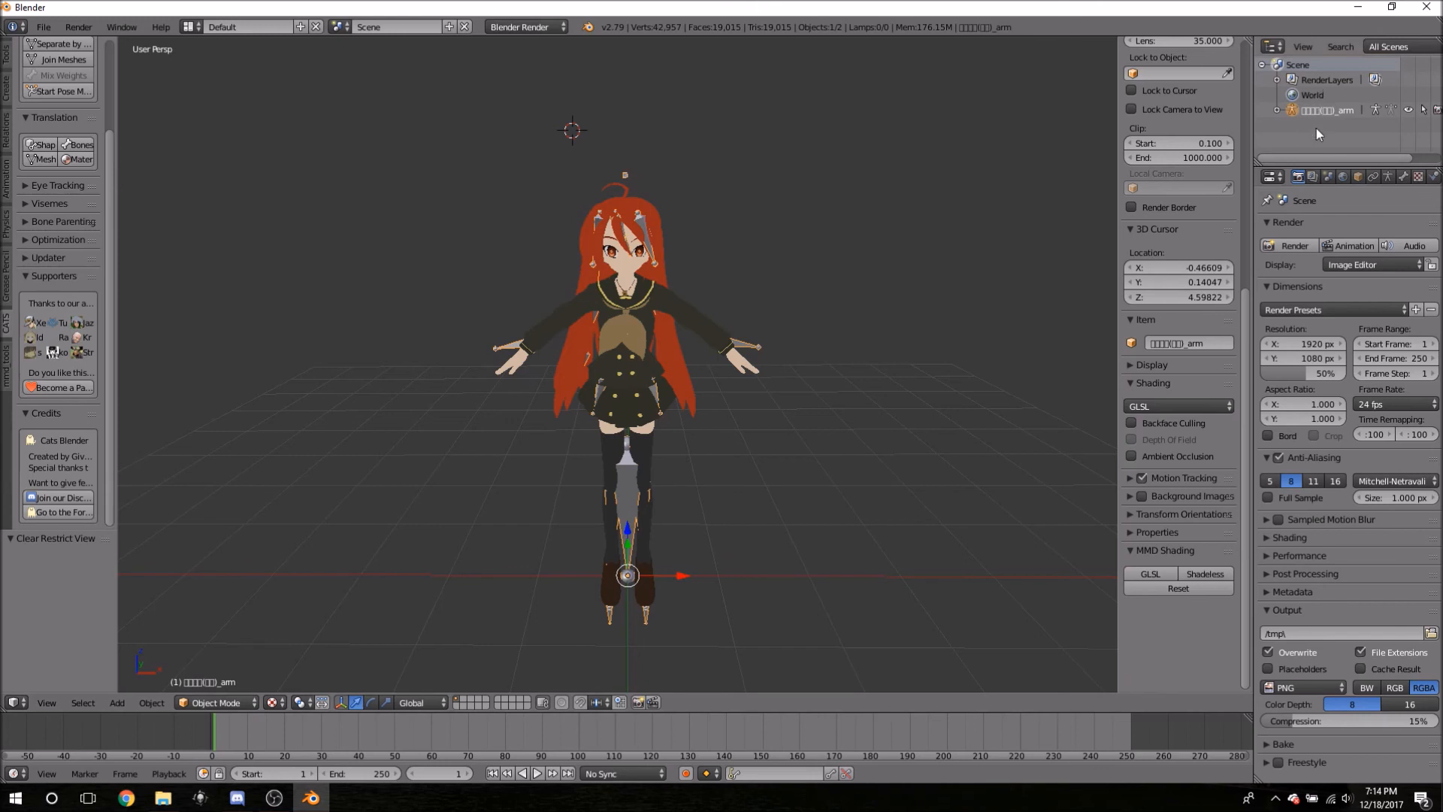
double_click(1315, 82)
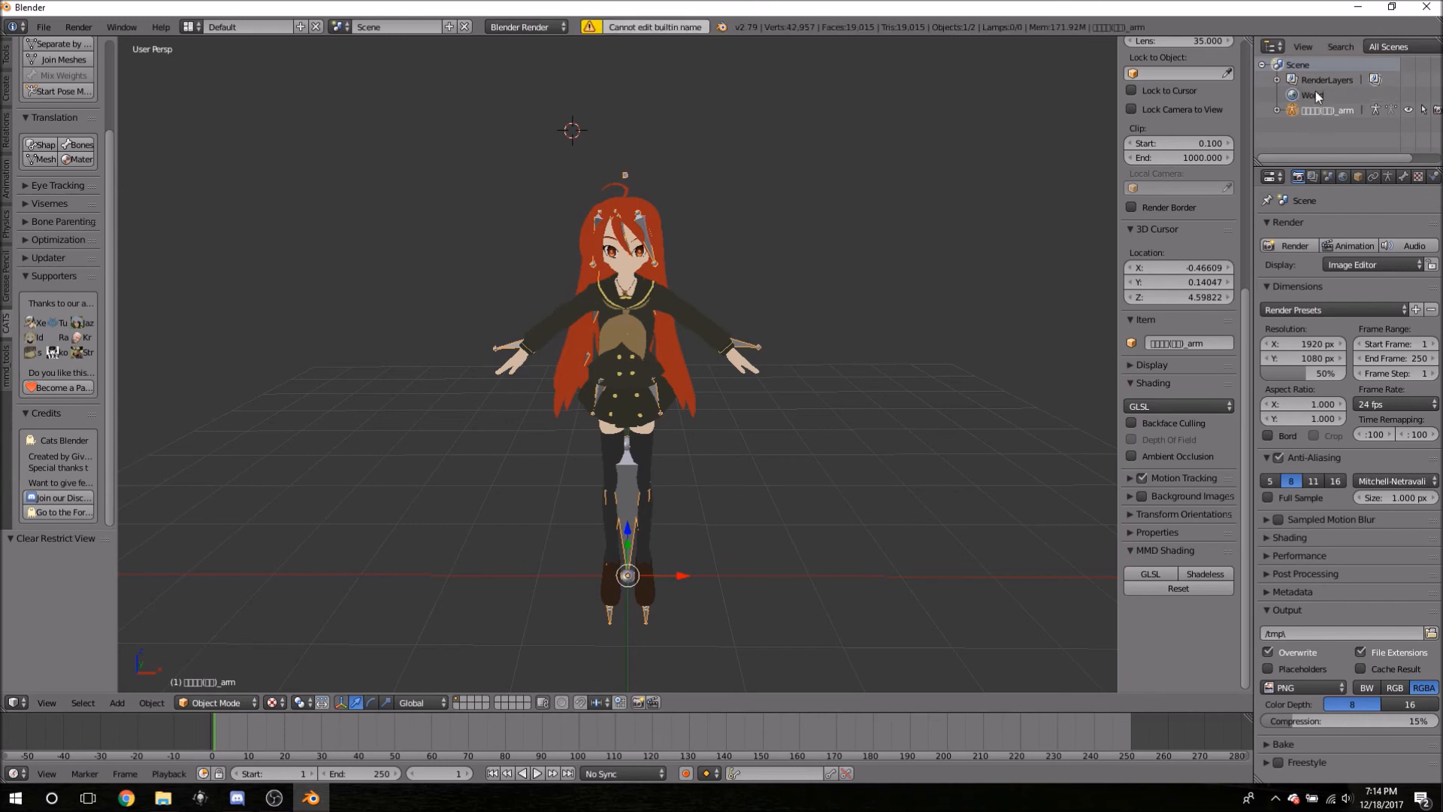
right_click(1324, 93)
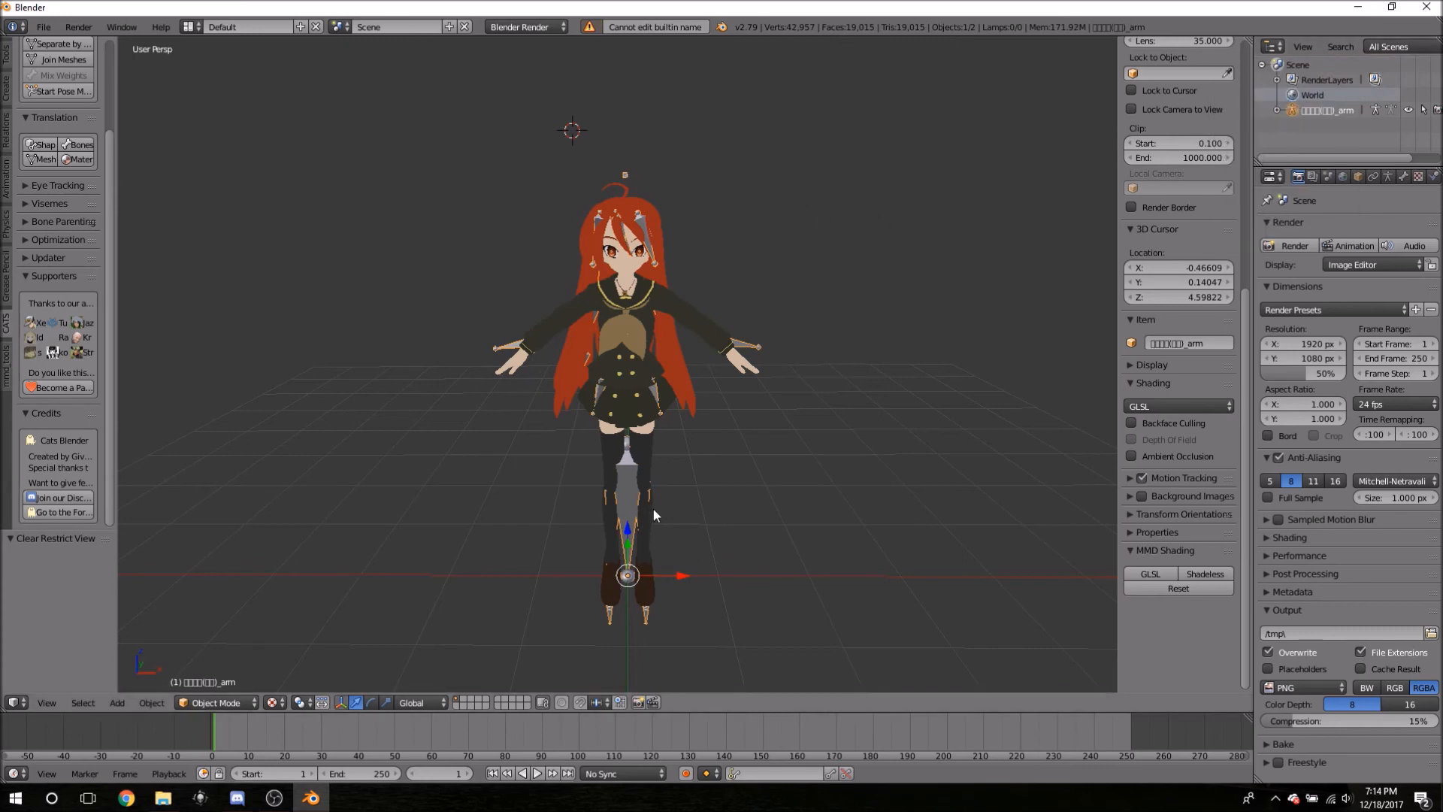
- Select the armature instead of the mesh and hide it
right_click(624, 313)
right_click(625, 479)
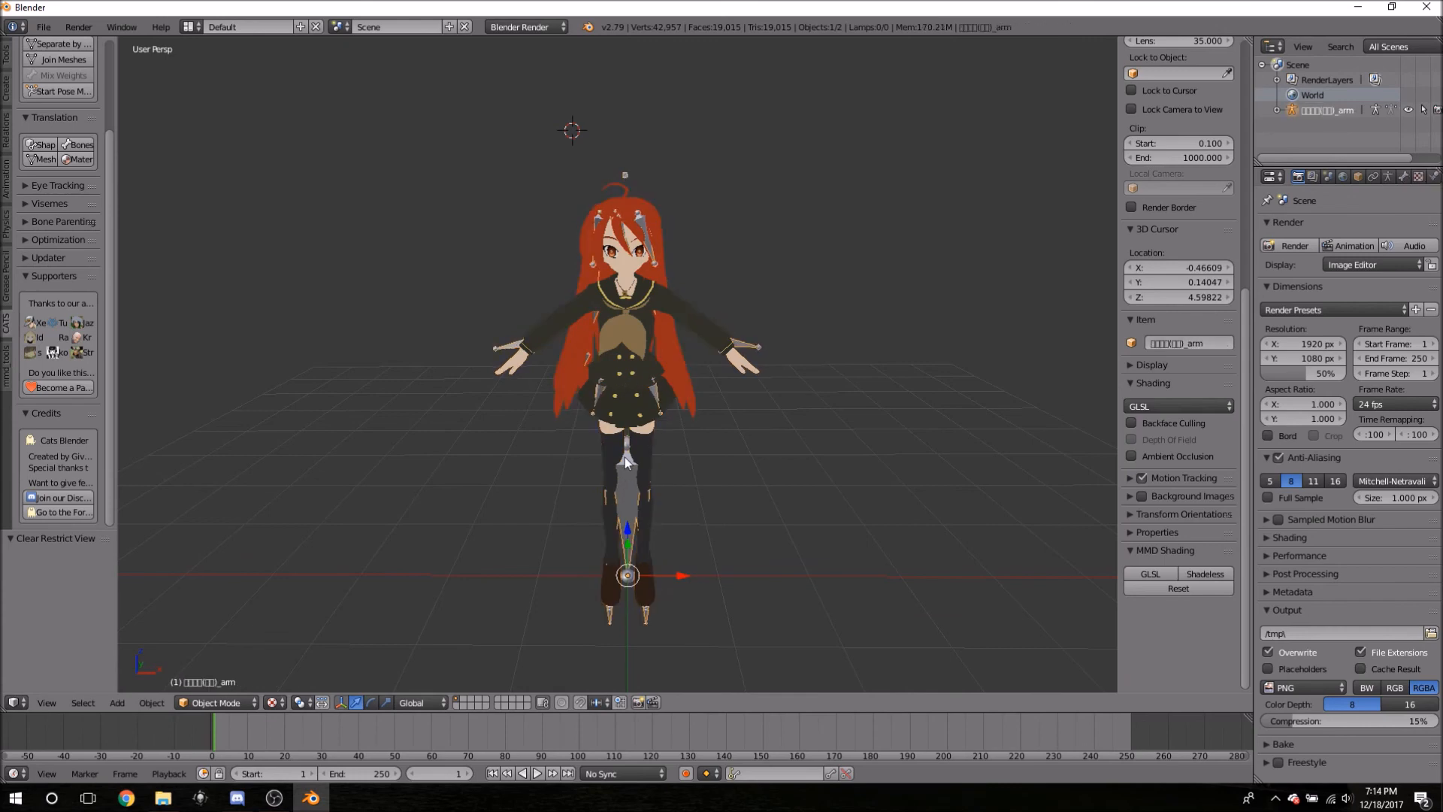
key(h)
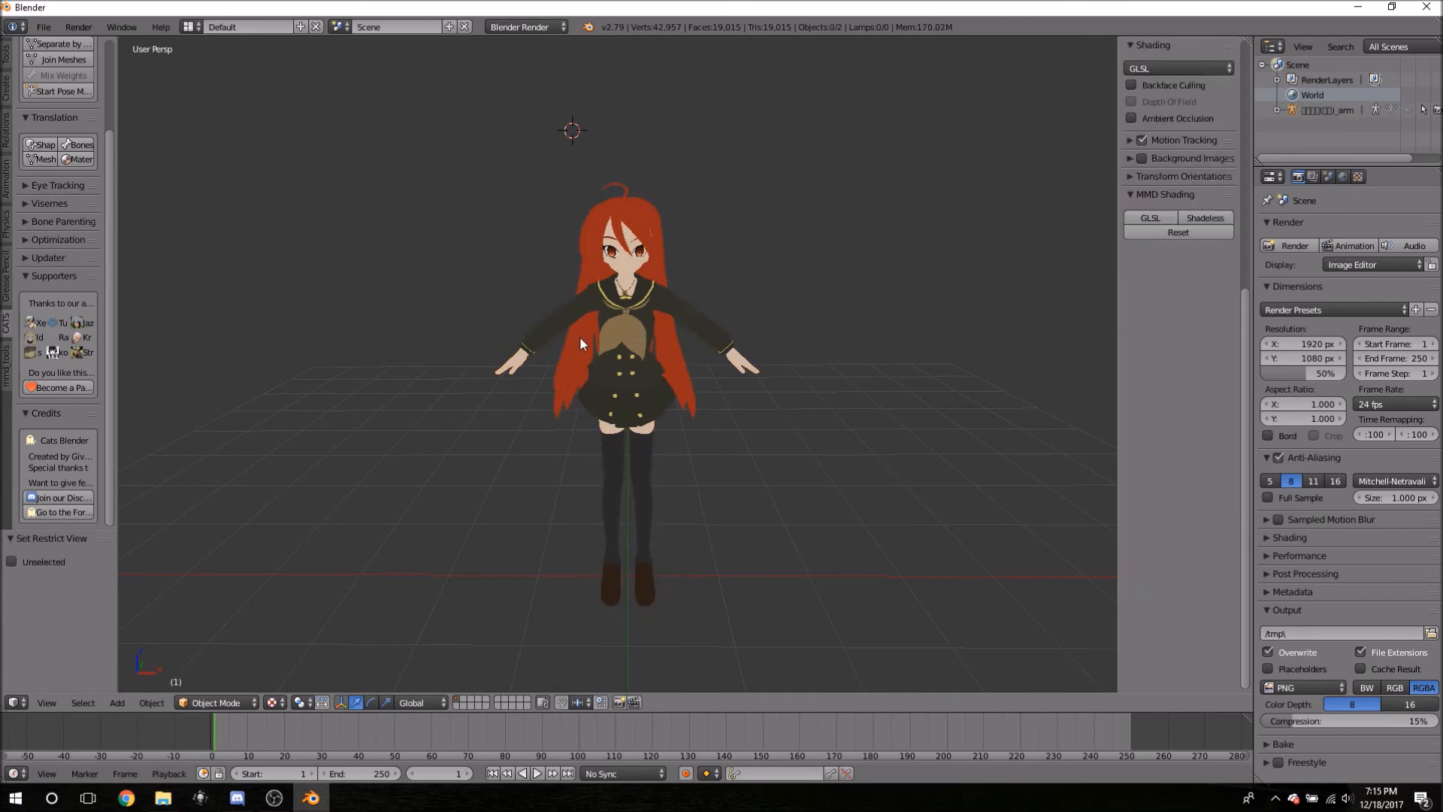
- Orbit and zoom to inspect the remaining character mesh from above
mouse_move(533, 403)
middle_down()
mouse_move(479, 369)
mouse_move(495, 443)
mouse_move(516, 416)
middle_up()
scroll(516, 417, up, 5)
scroll(752, 514, down, 6)
shift+scroll(725, 331, up, 2)
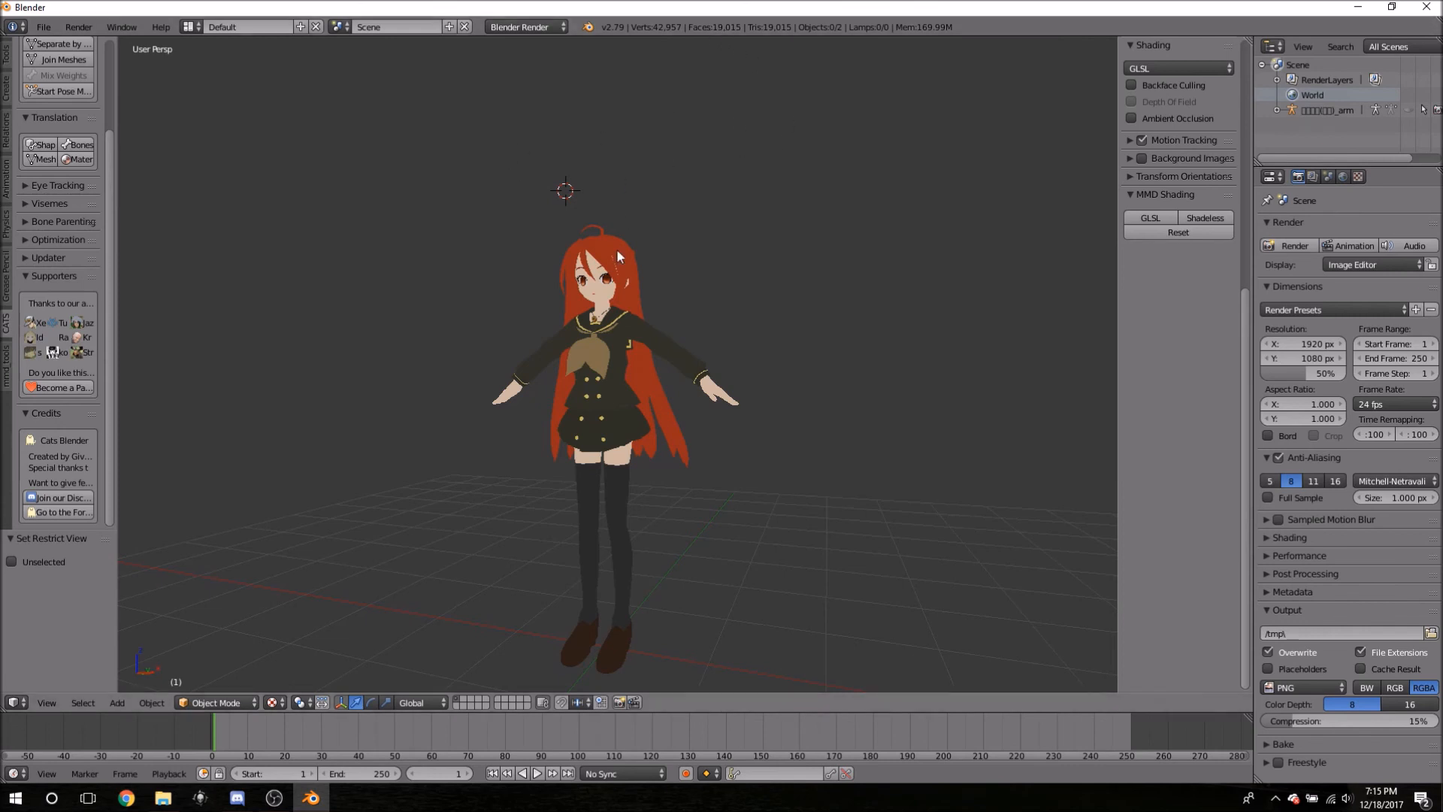
middle_drag(524, 218, 521, 302)
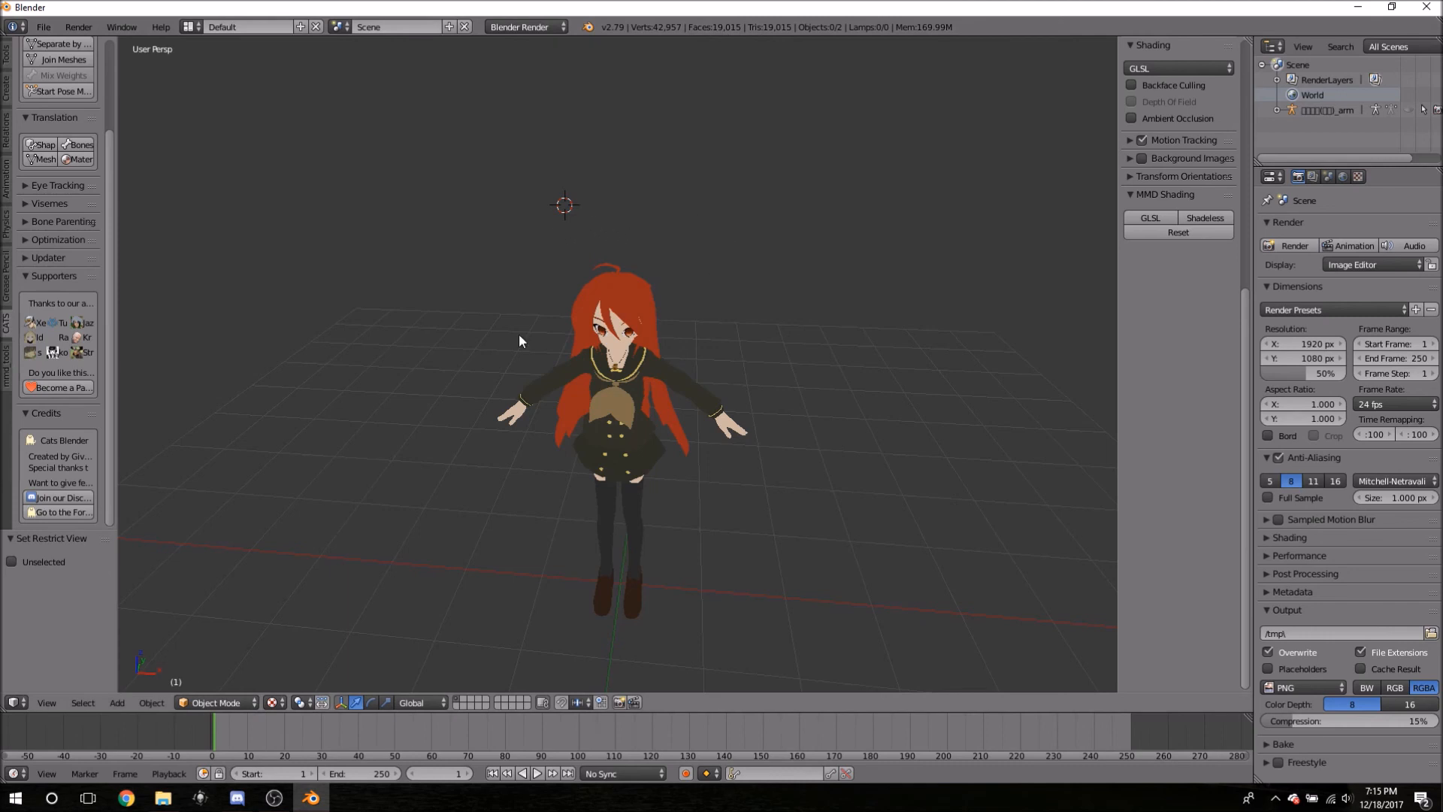
- Orbit around the character and select its body mesh at the hair
click(380, 295)
middle_drag(514, 349, 588, 280)
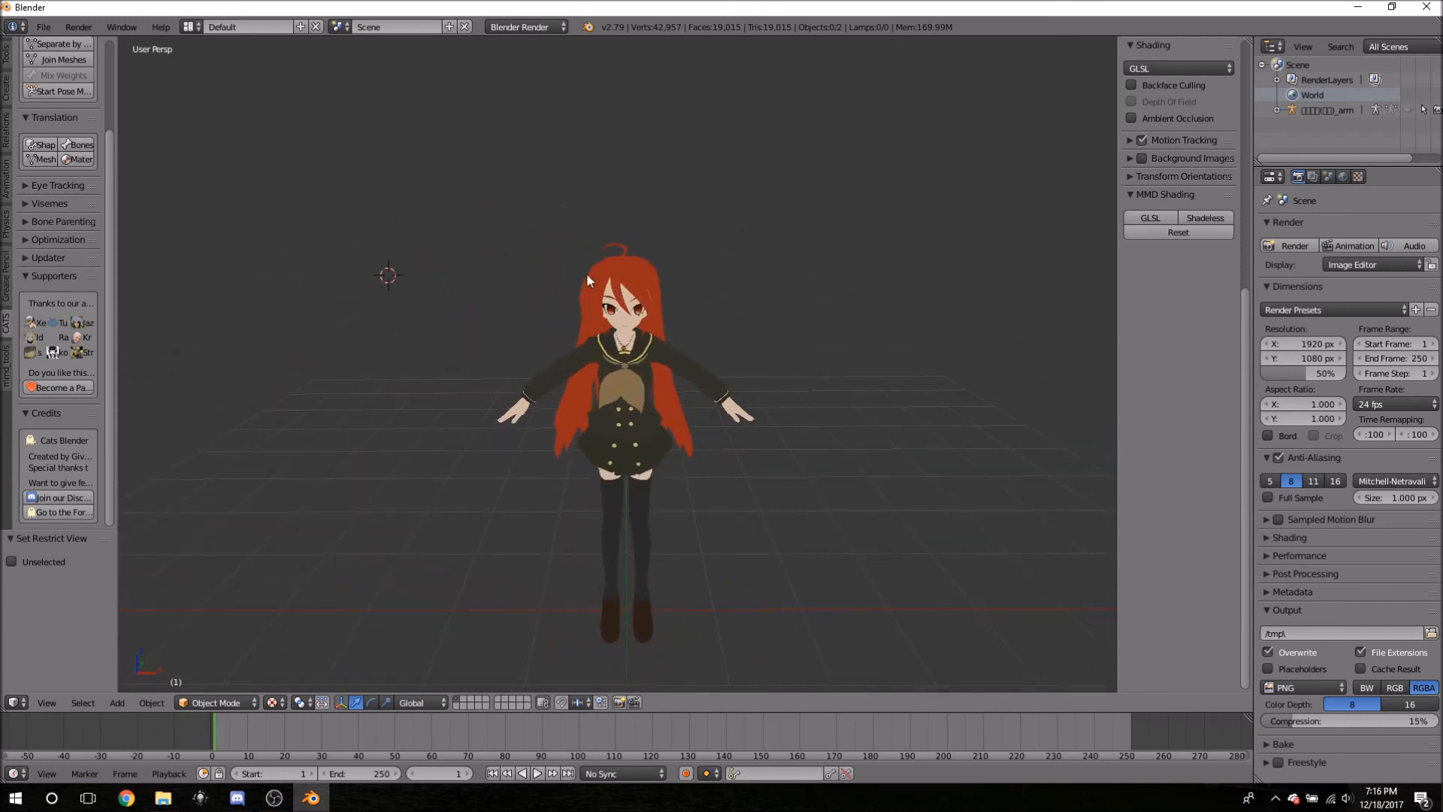
scroll(686, 326, up, 6)
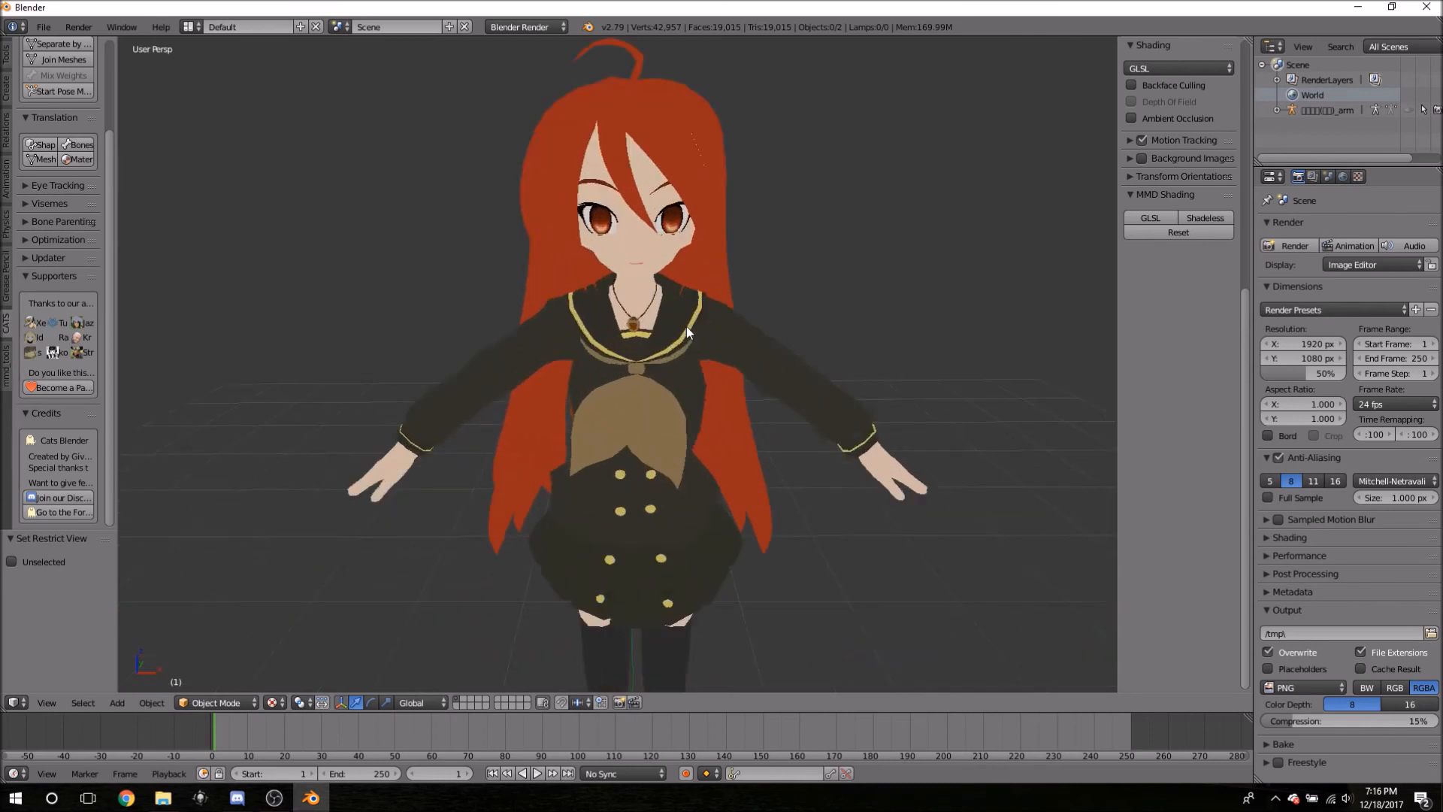
mouse_move(845, 248)
middle_down()
mouse_move(815, 300)
mouse_move(827, 232)
middle_up()
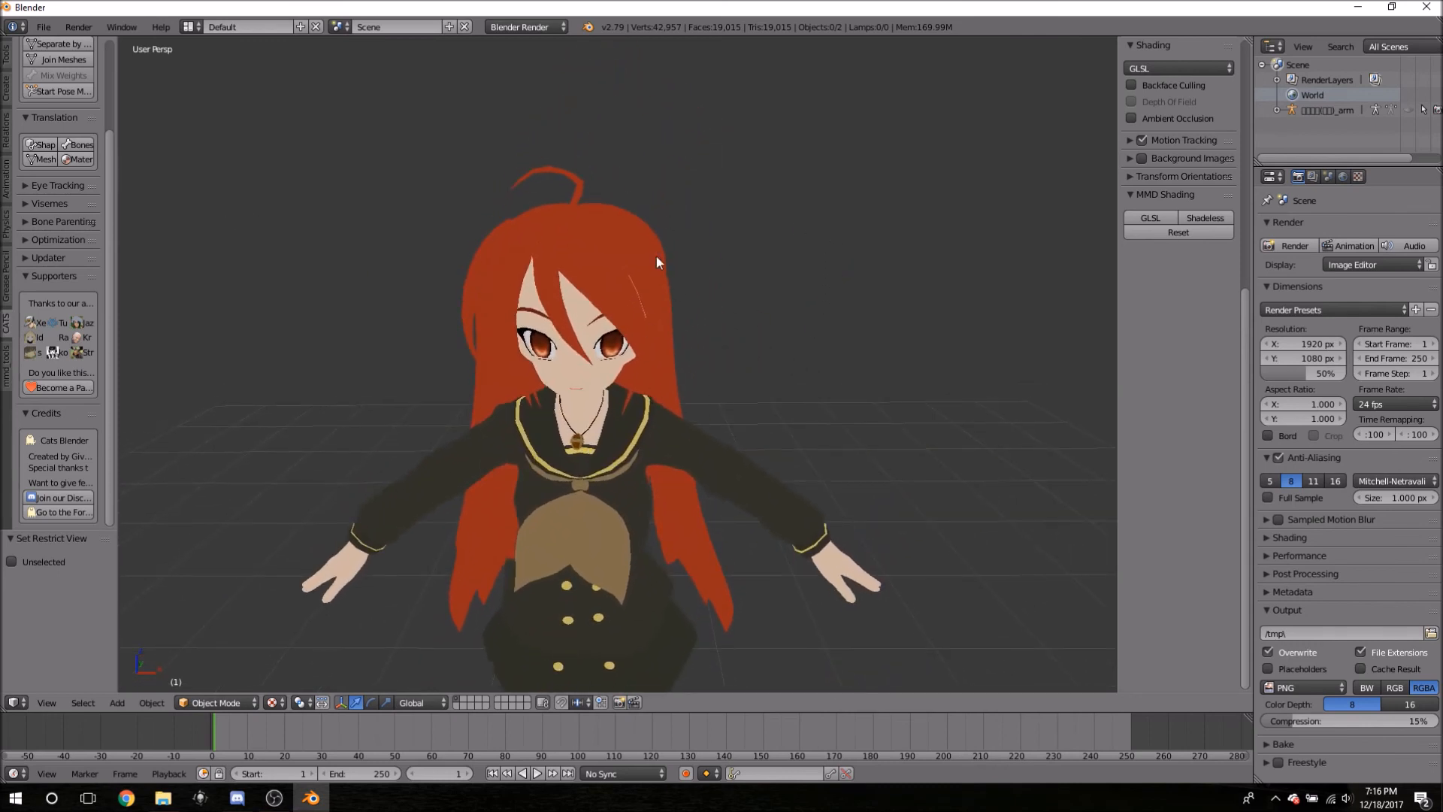
click(601, 241)
right_click(601, 241)
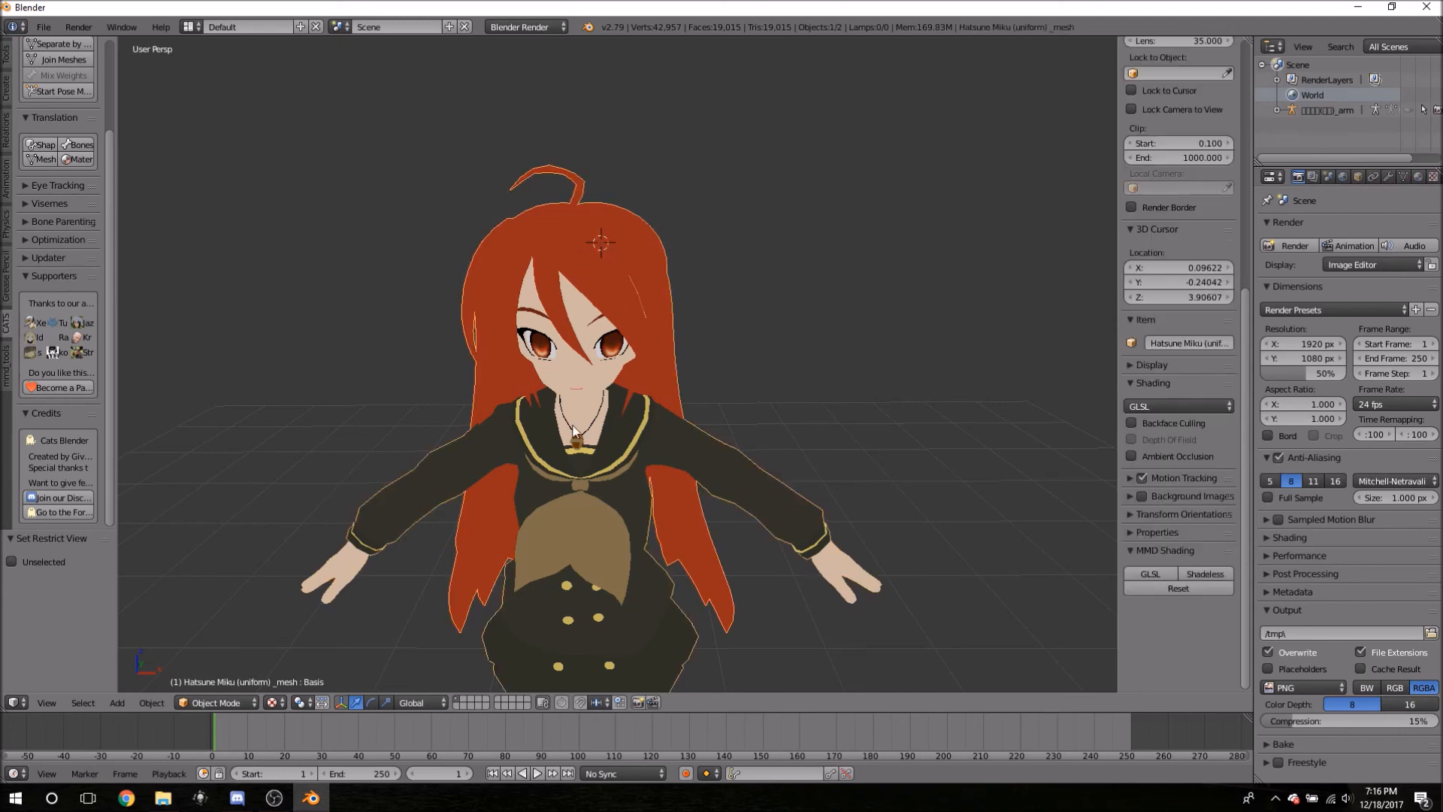
- Cancel an accidental rotation of the mesh and zoom to frame the full T-pose body
key(r)
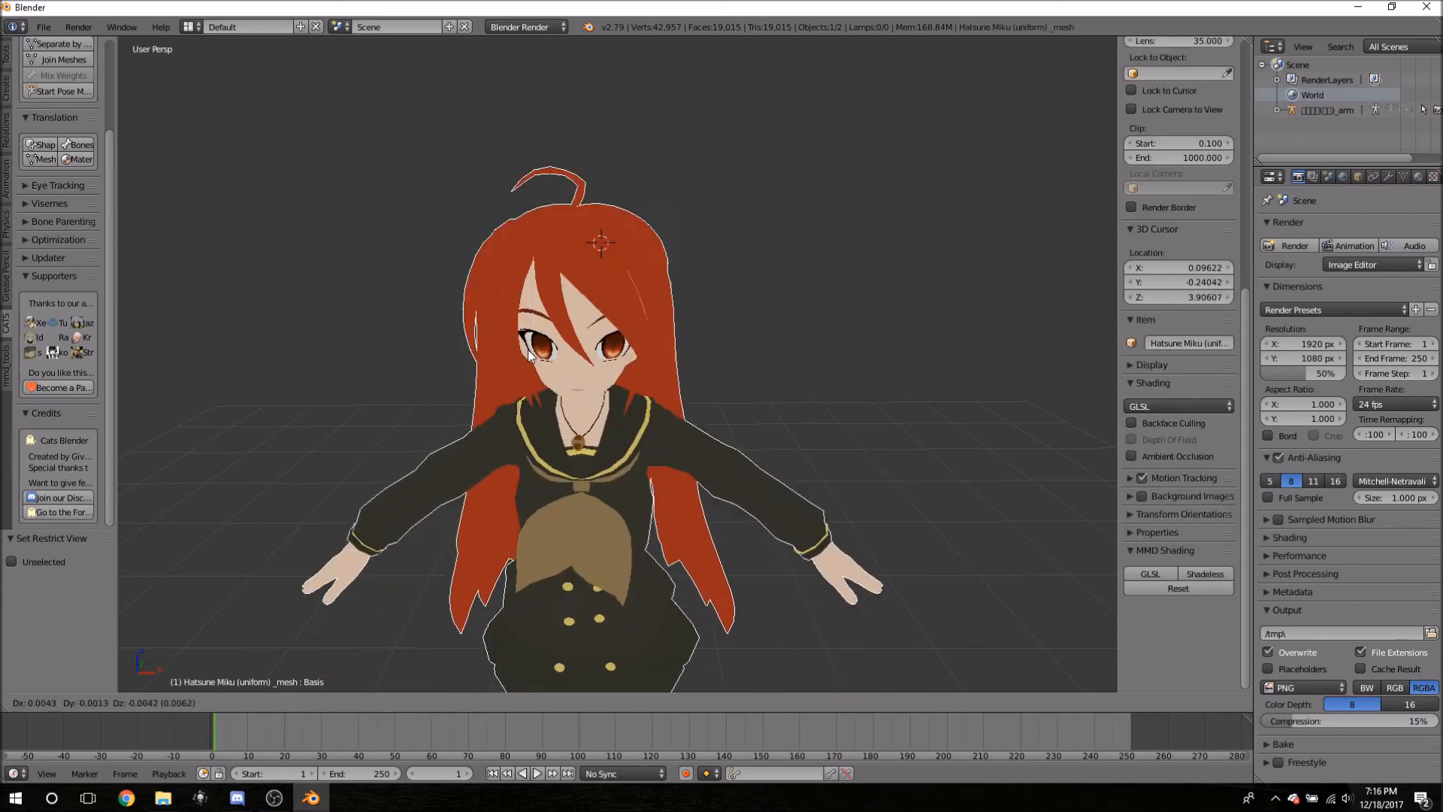
key(Escape)
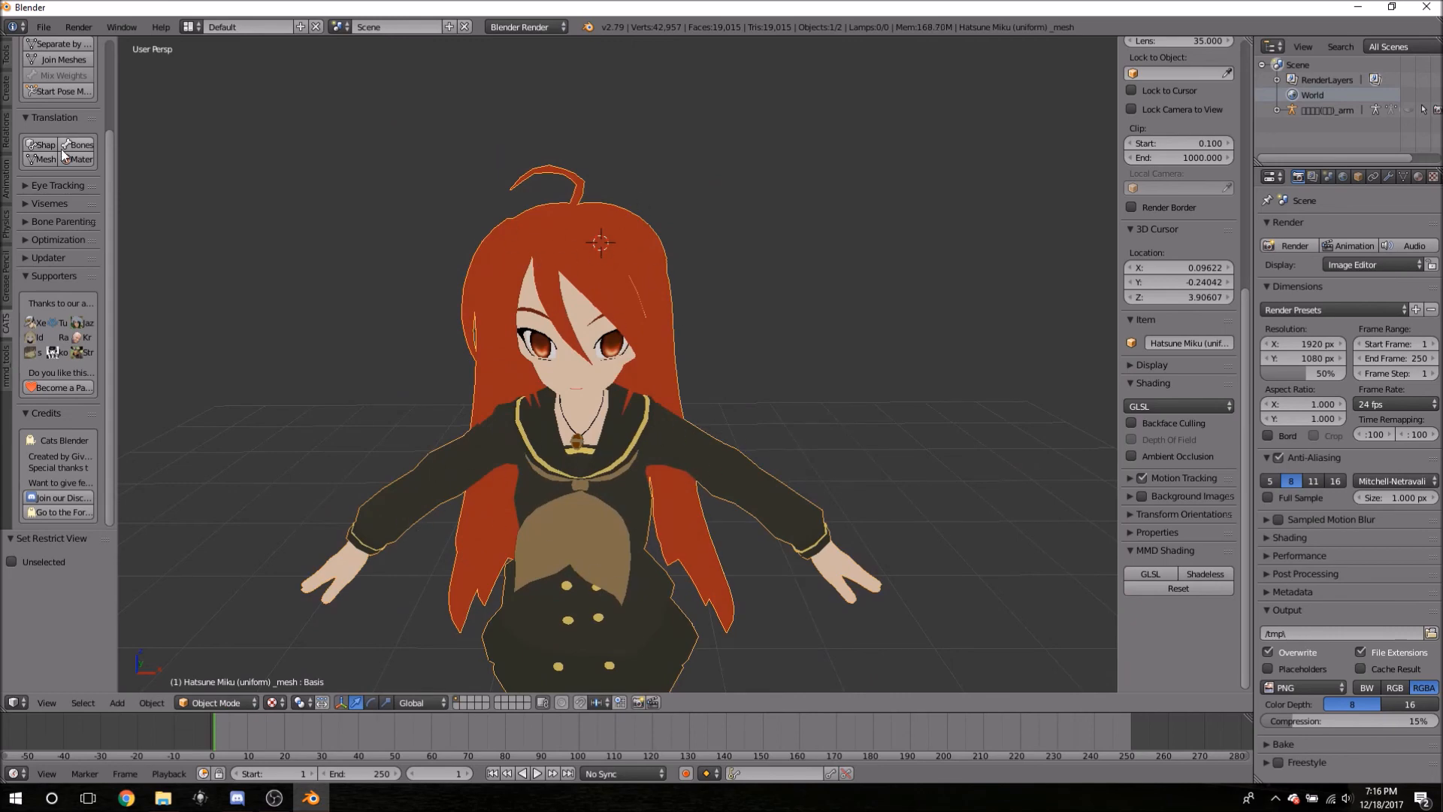
scroll(124, 205, up, 6)
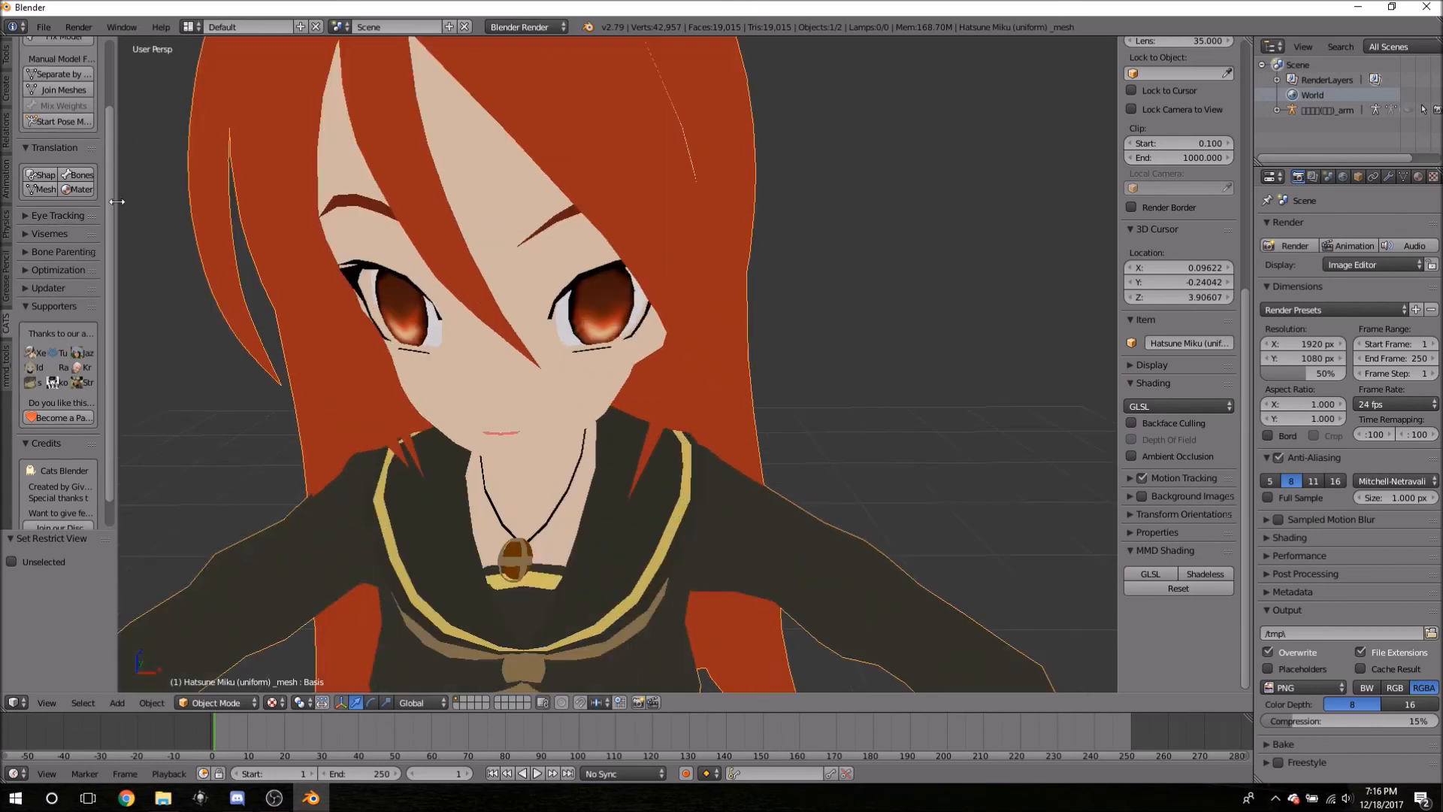
scroll(300, 246, down, 10)
scroll(397, 326, up, 2)
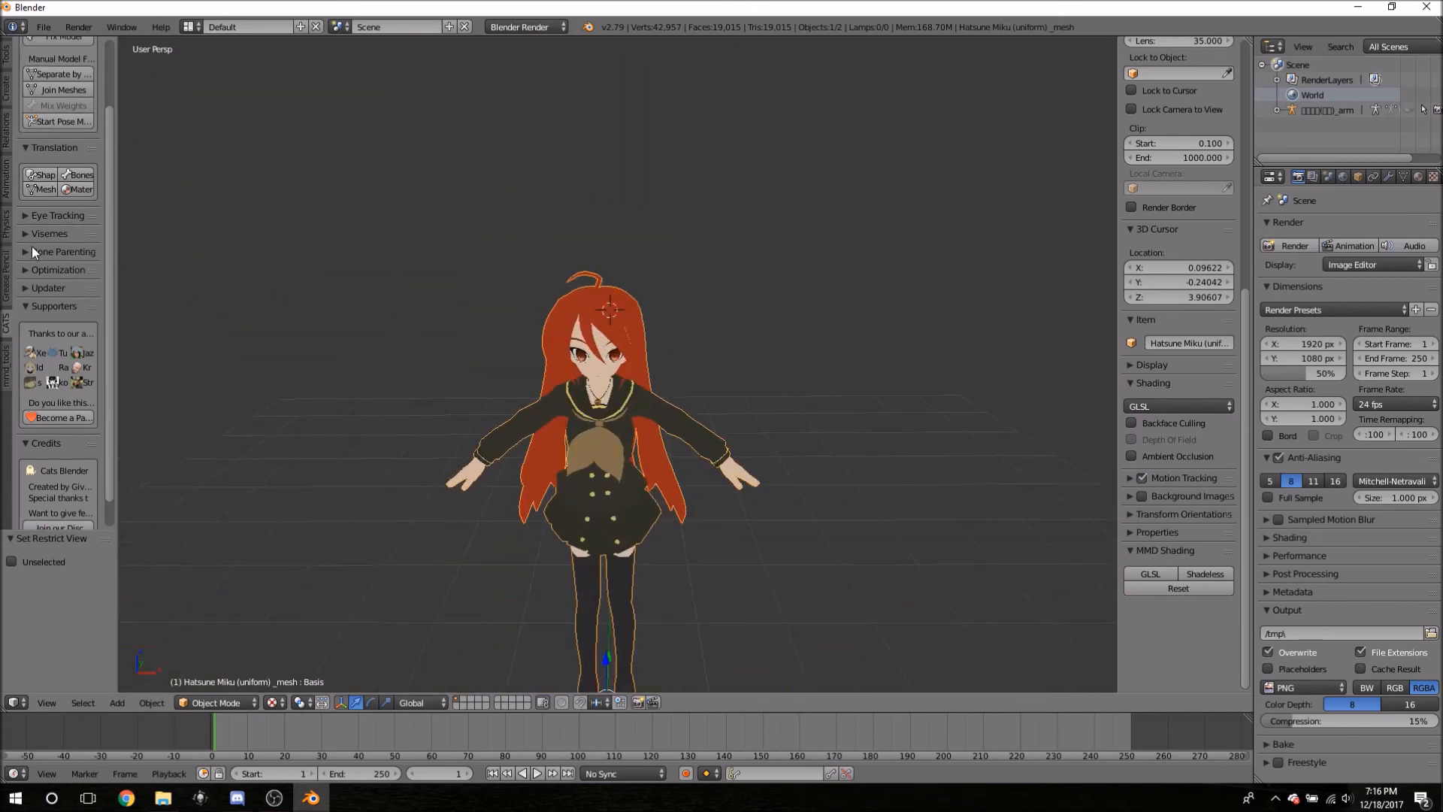
scroll(32, 248, up, 3)
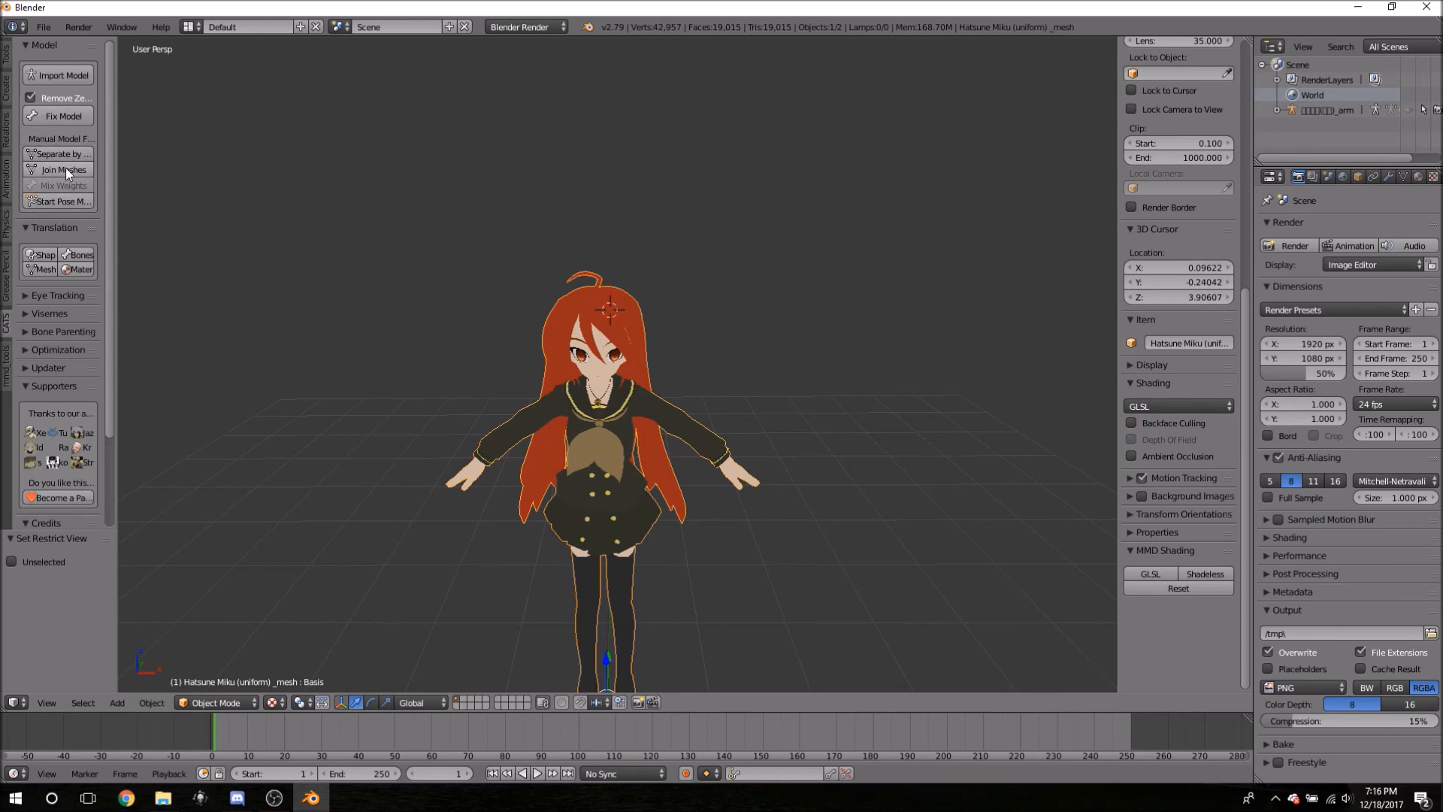
- Widen the Tool shelf, run Separate by Materials in CATS, and hide the armature
drag(118, 141, 148, 142)
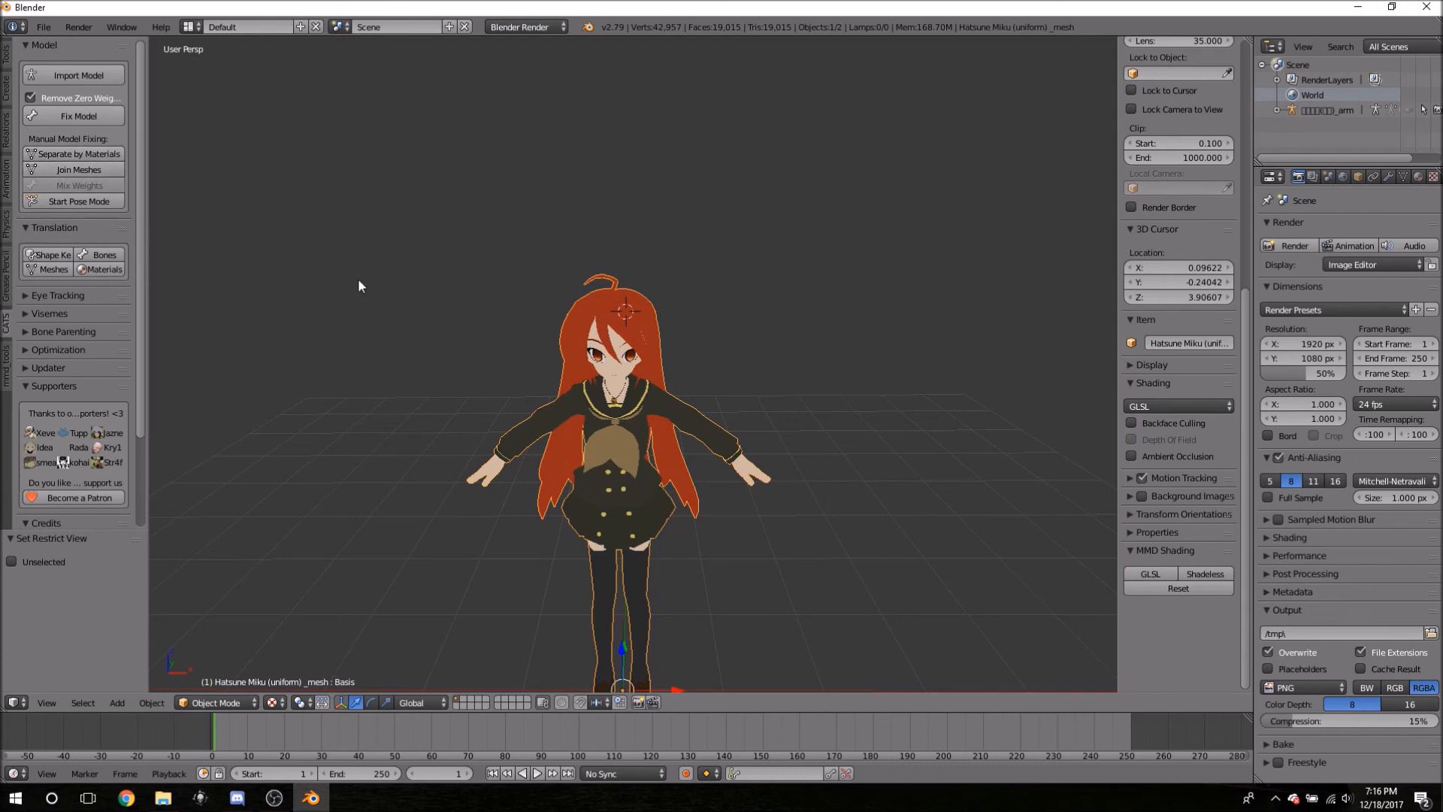
click(92, 155)
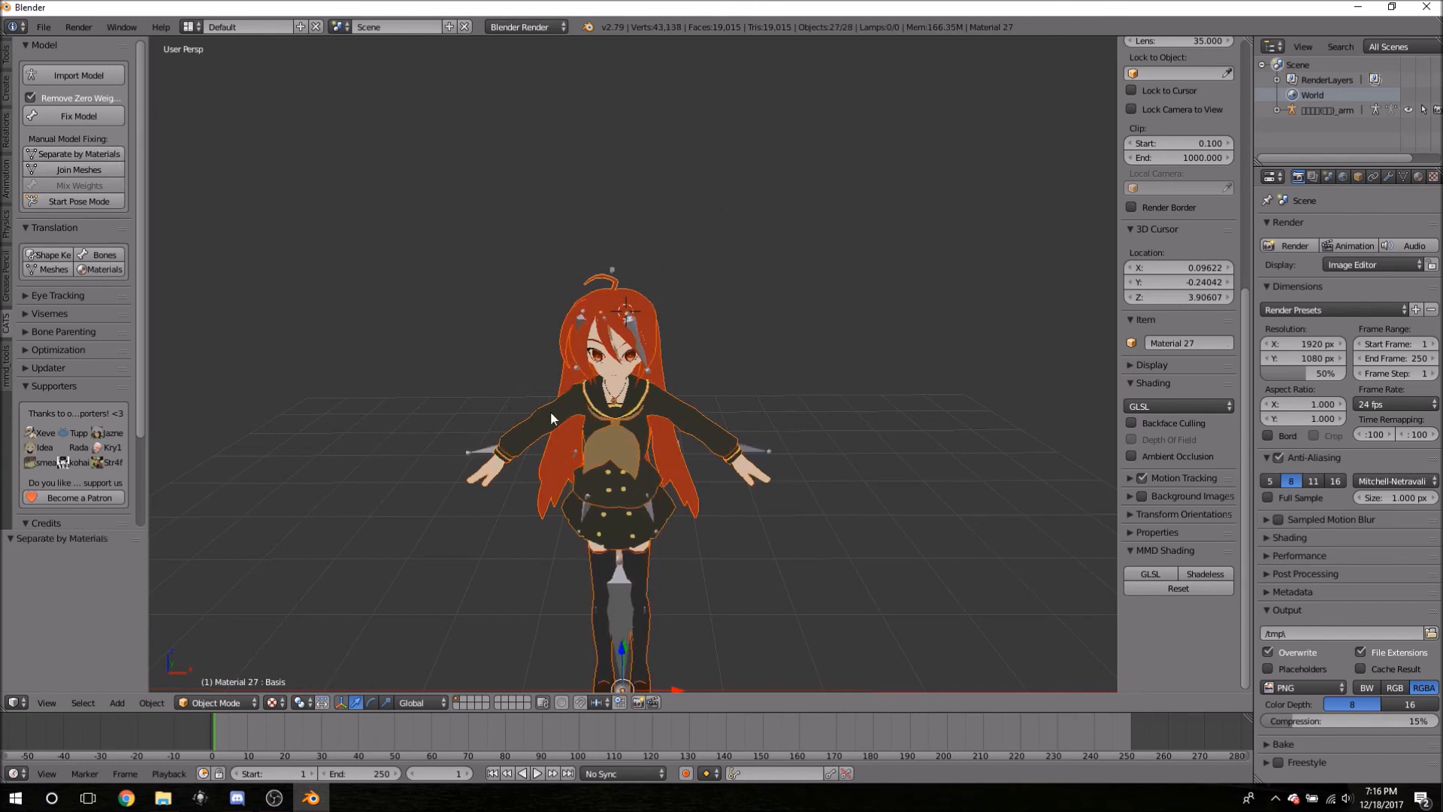
right_click(620, 589)
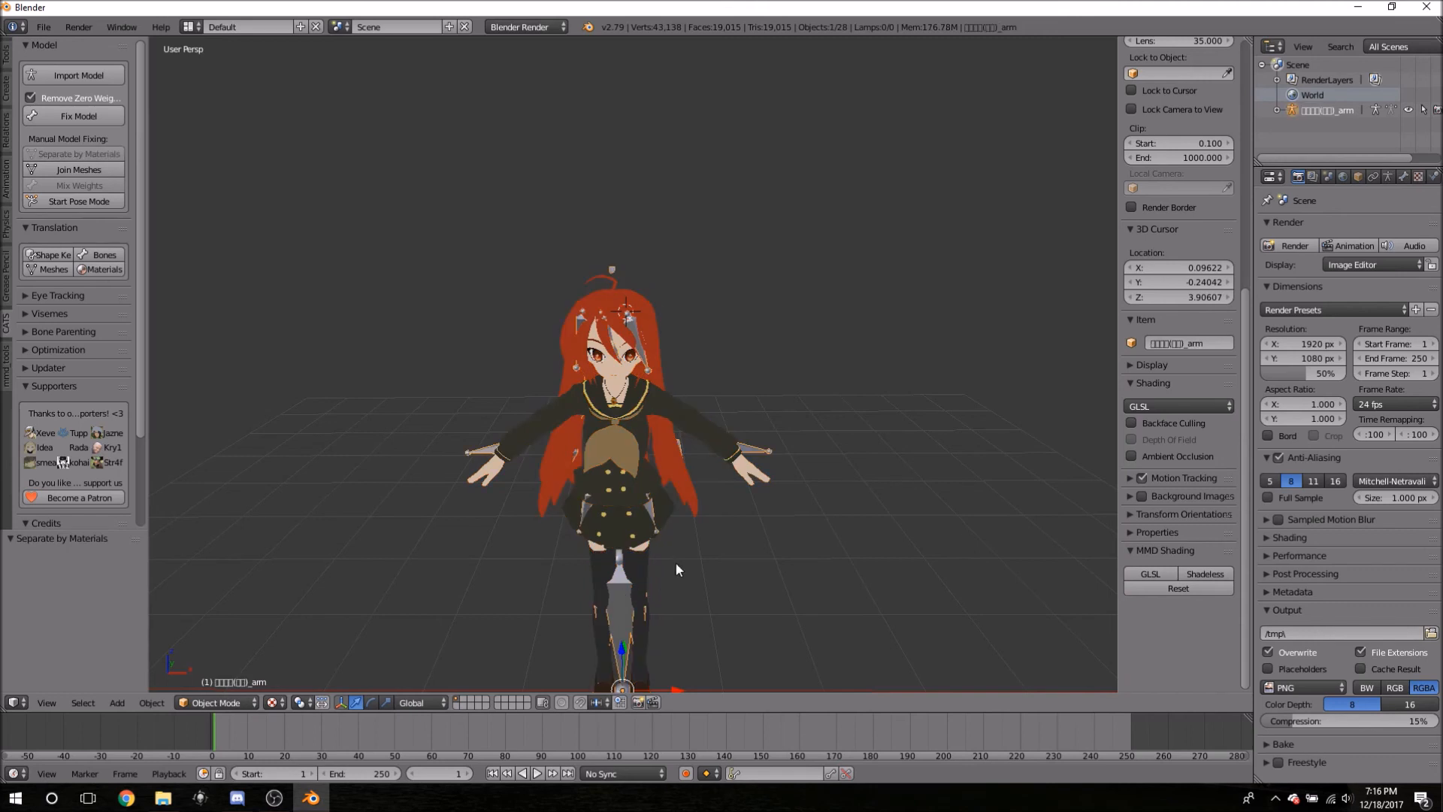
key(h)
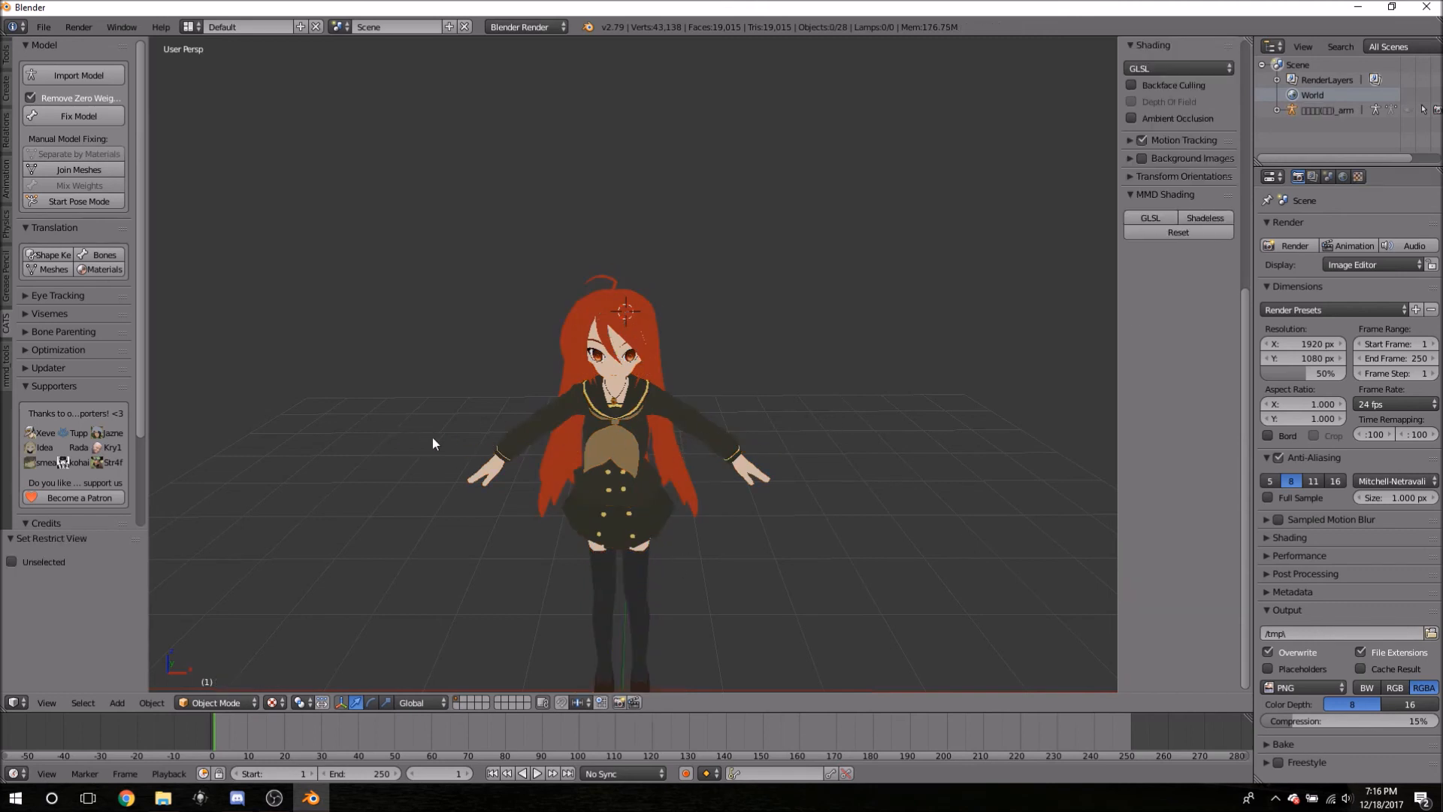
- Select the Material 1 piece and orbit to face the character's front
middle_drag(363, 389, 571, 334)
right_click(655, 293)
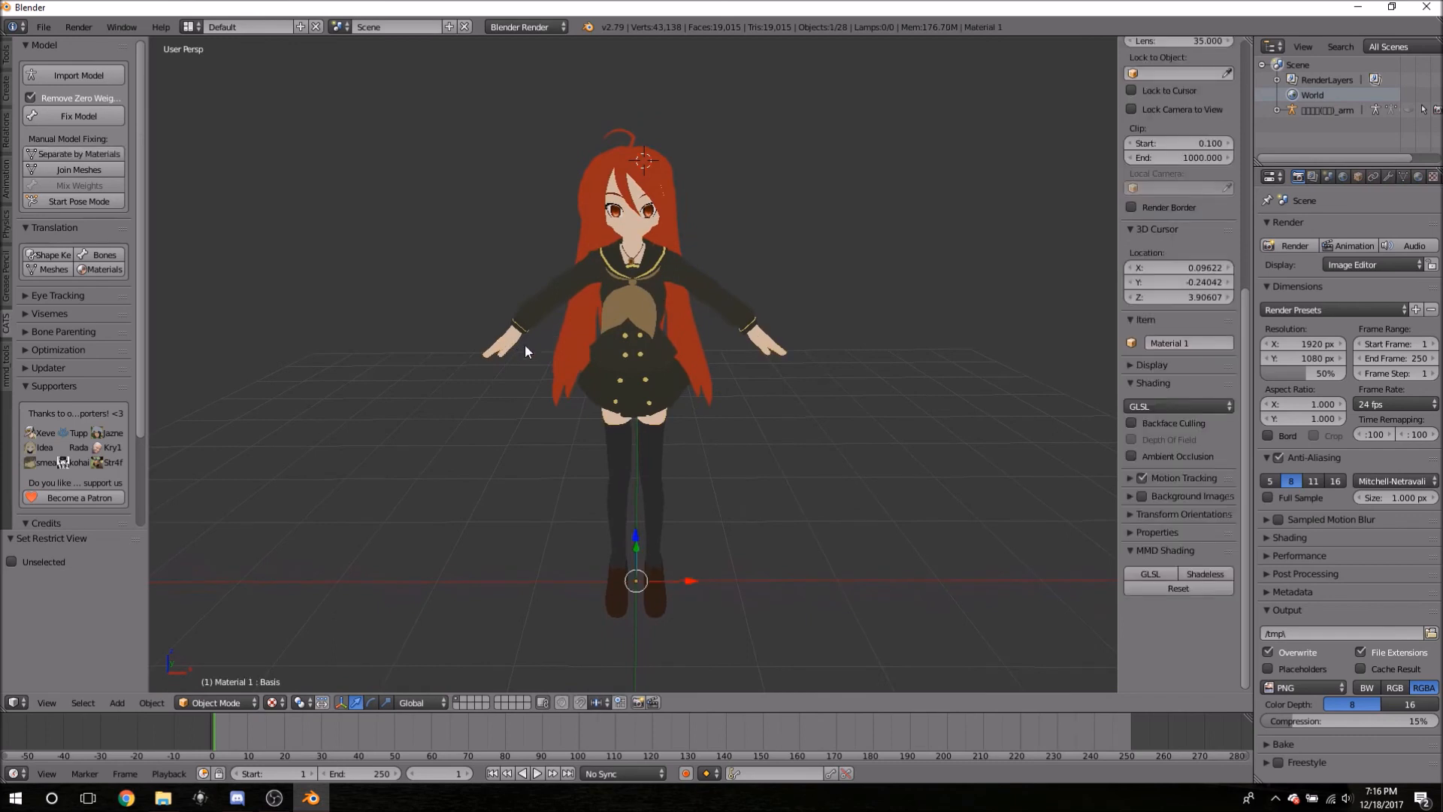
scroll(472, 331, up, 4)
middle_drag(341, 314, 516, 315)
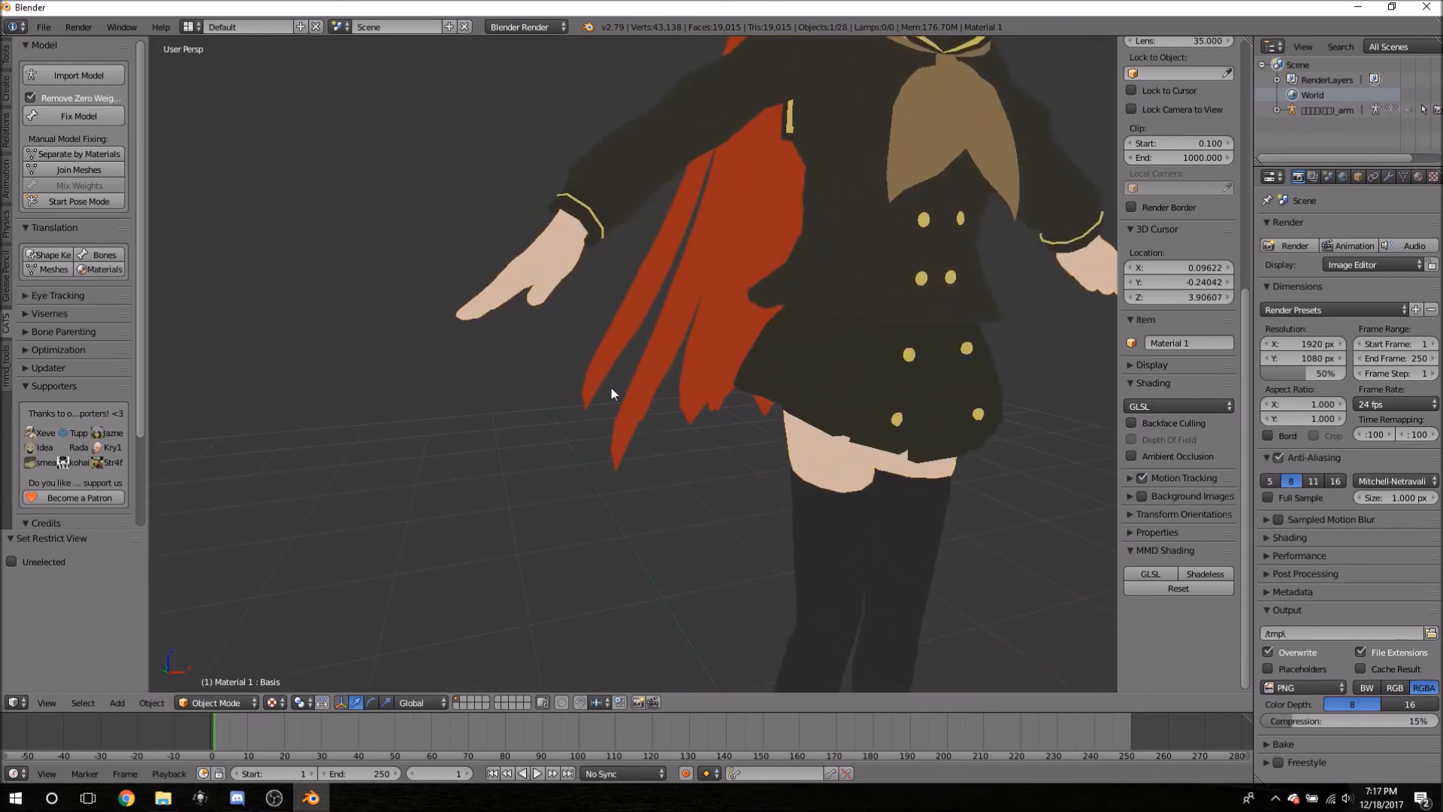
middle_drag(719, 444, 466, 432)
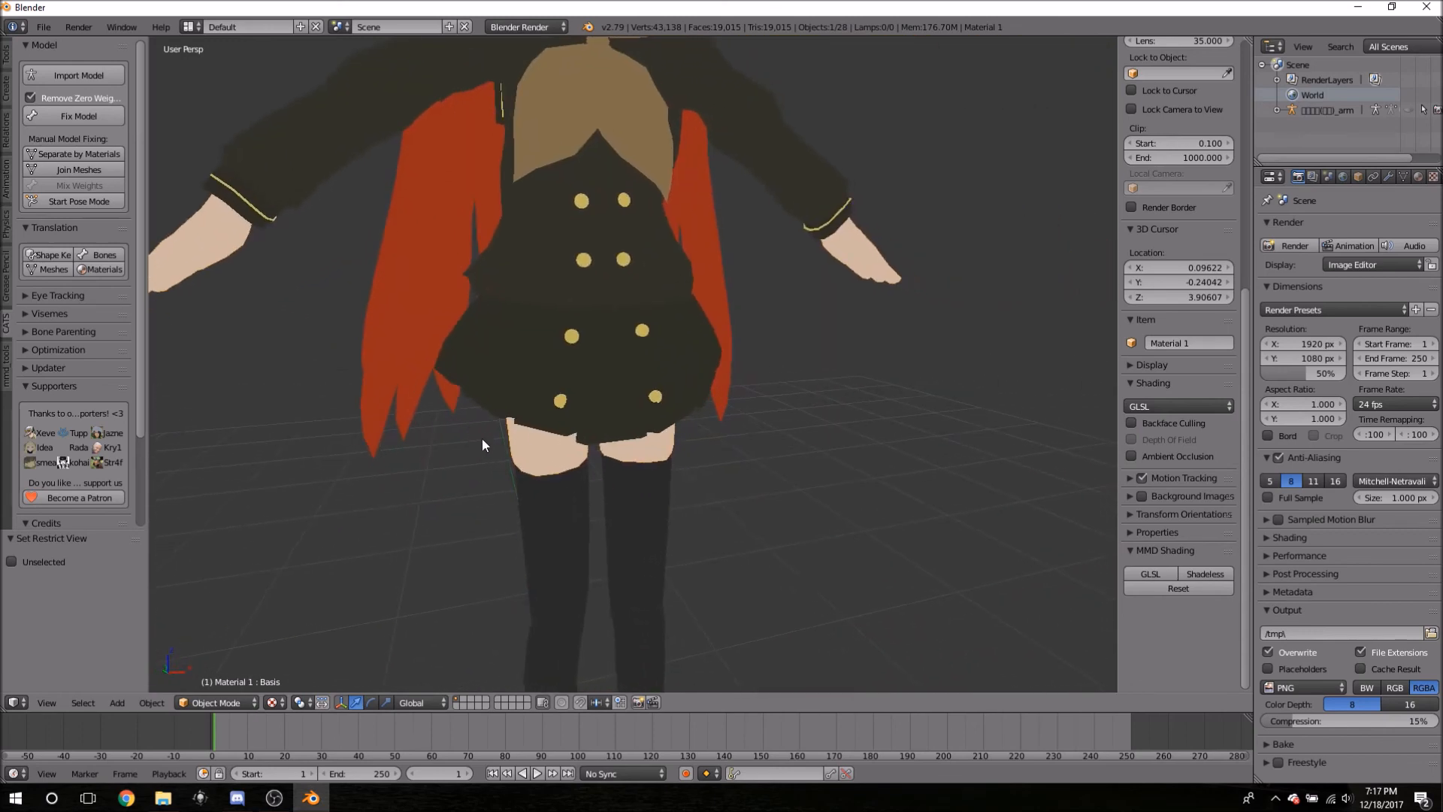
middle_drag(491, 450, 439, 472)
middle_drag(407, 364, 336, 353)
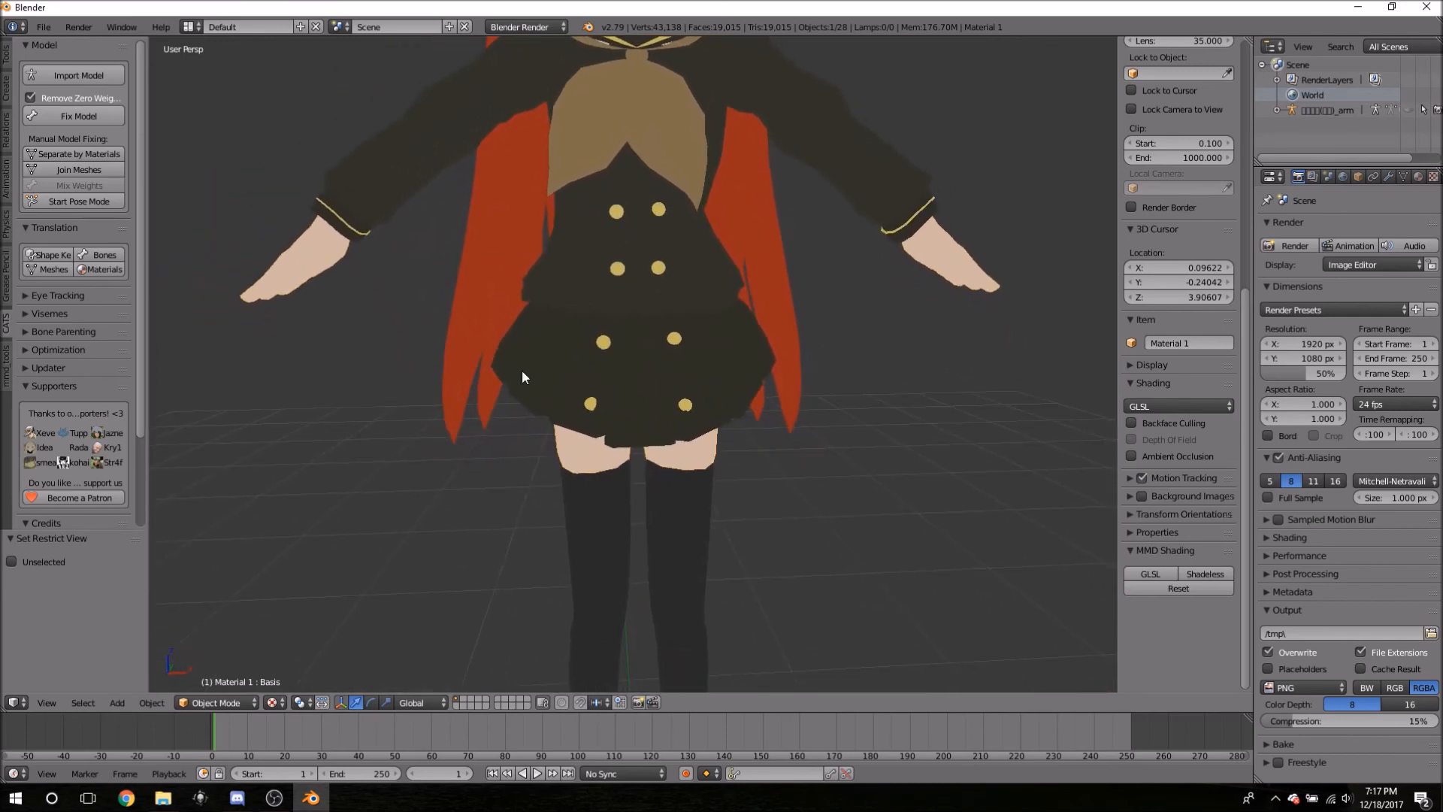
- Inspect the Material 1 skin mesh in Edit Mode around the hand and head, then exit
key(Tab)
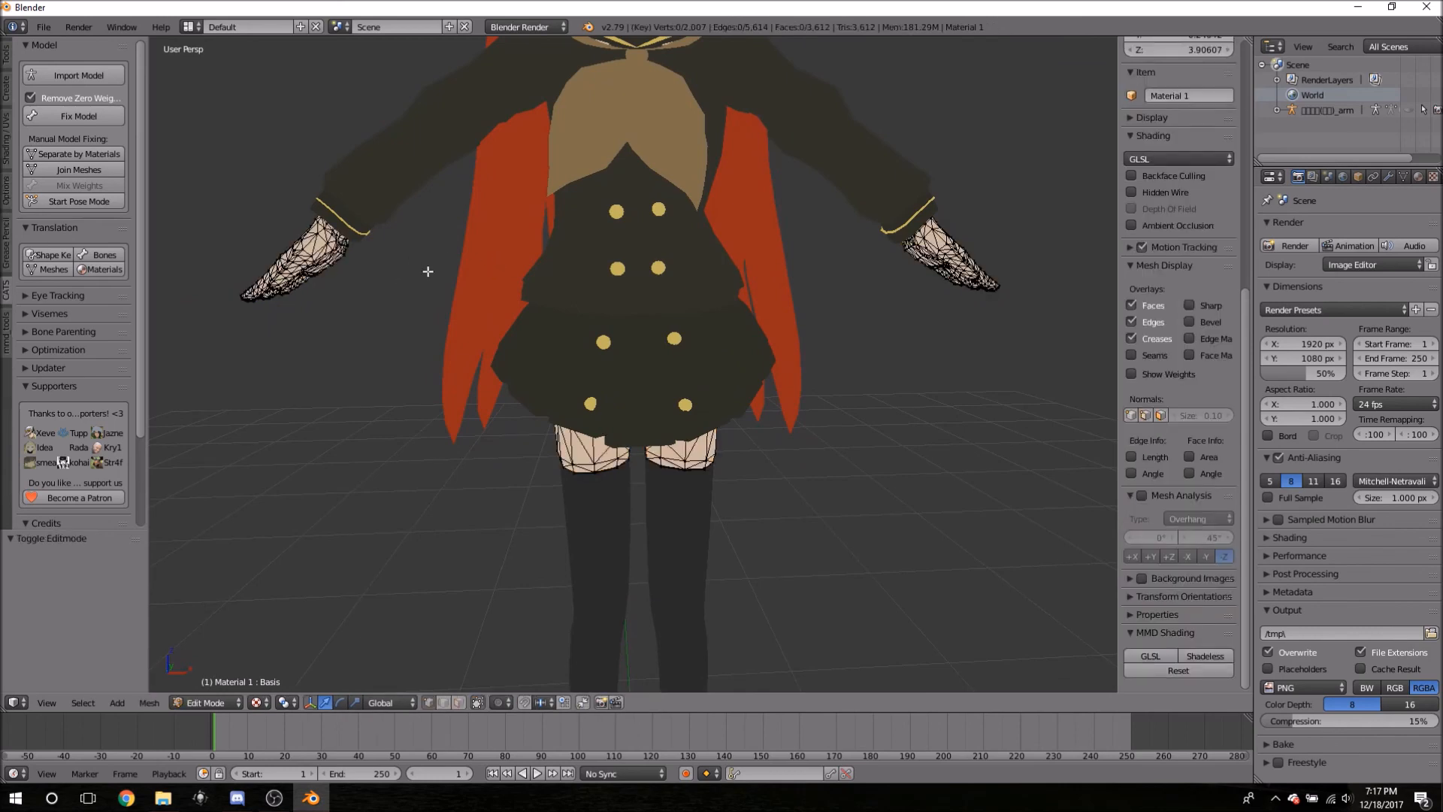
middle_drag(305, 347, 501, 395)
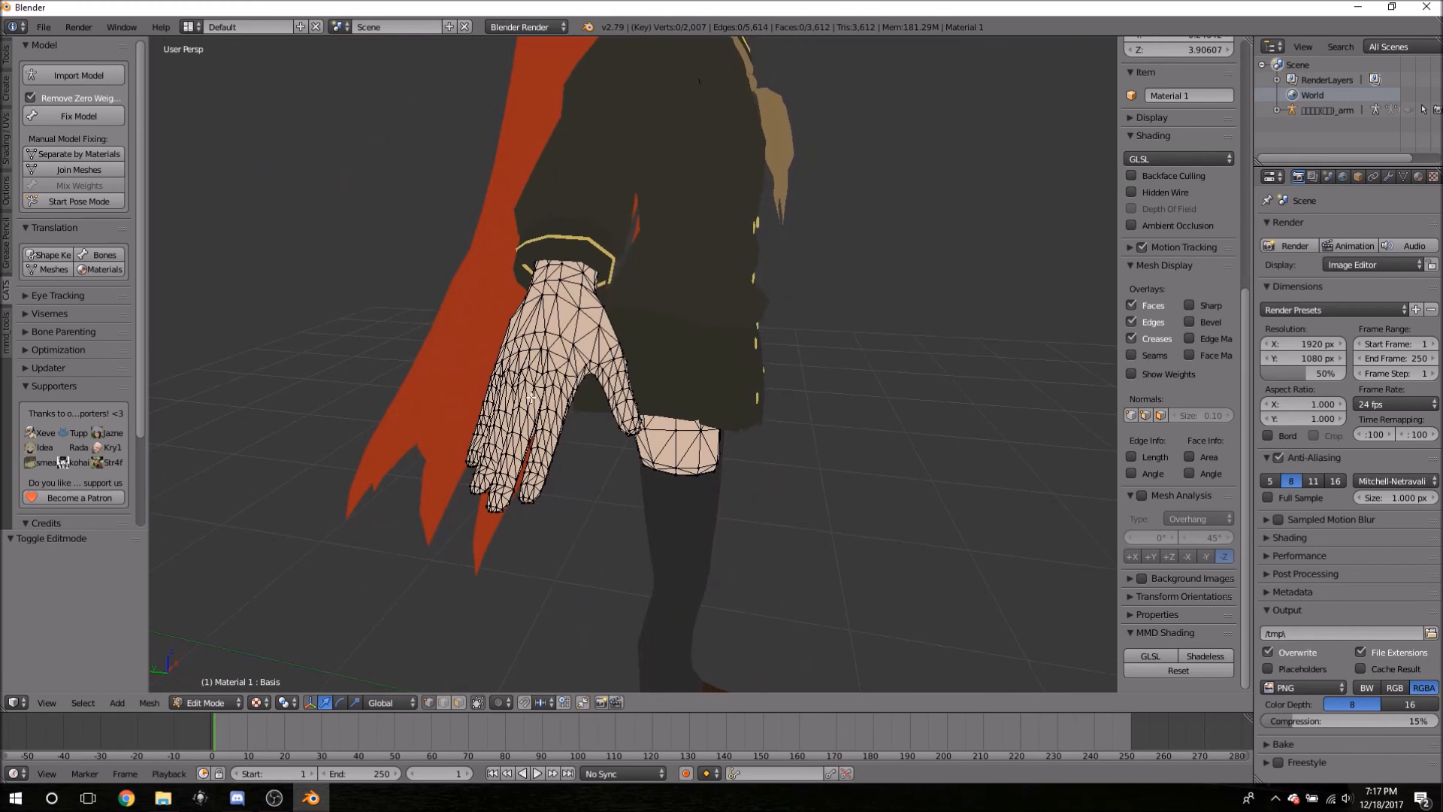
middle_drag(851, 440, 377, 324)
scroll(378, 324, down, 3)
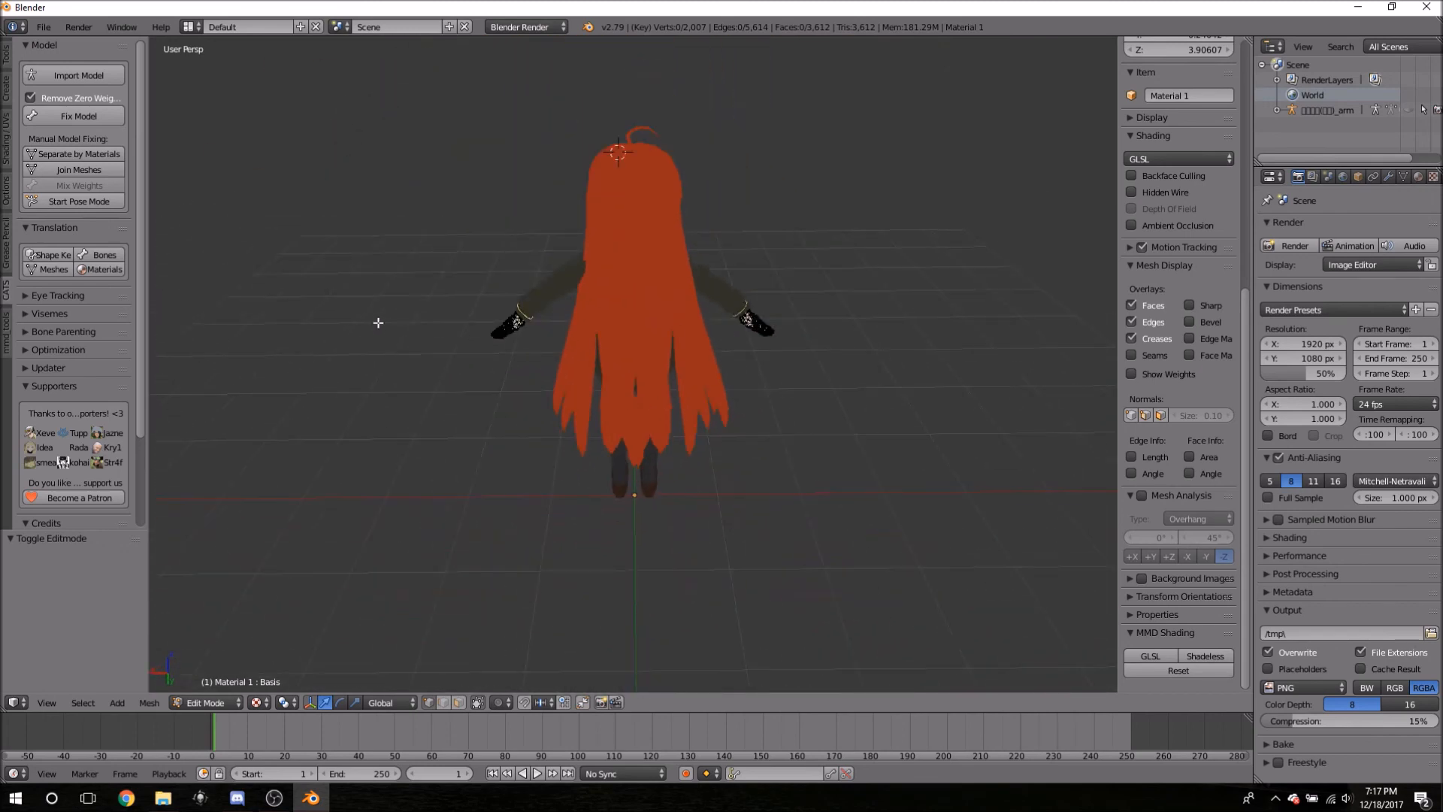
right_click(627, 206)
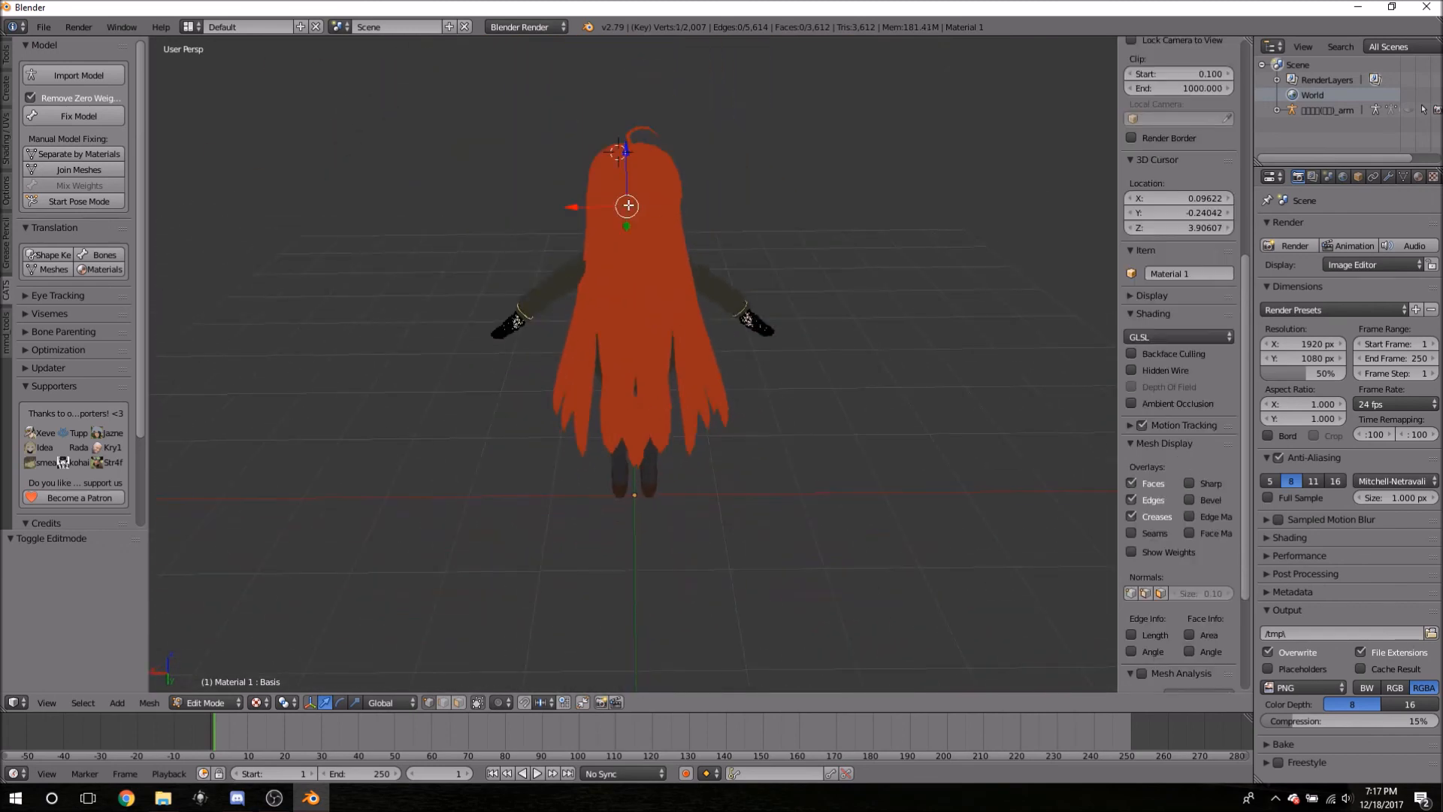
key(Tab)
- Inspect the left hair strand piece's mesh in Edit Mode, then exit
right_click(640, 270)
key(Tab)
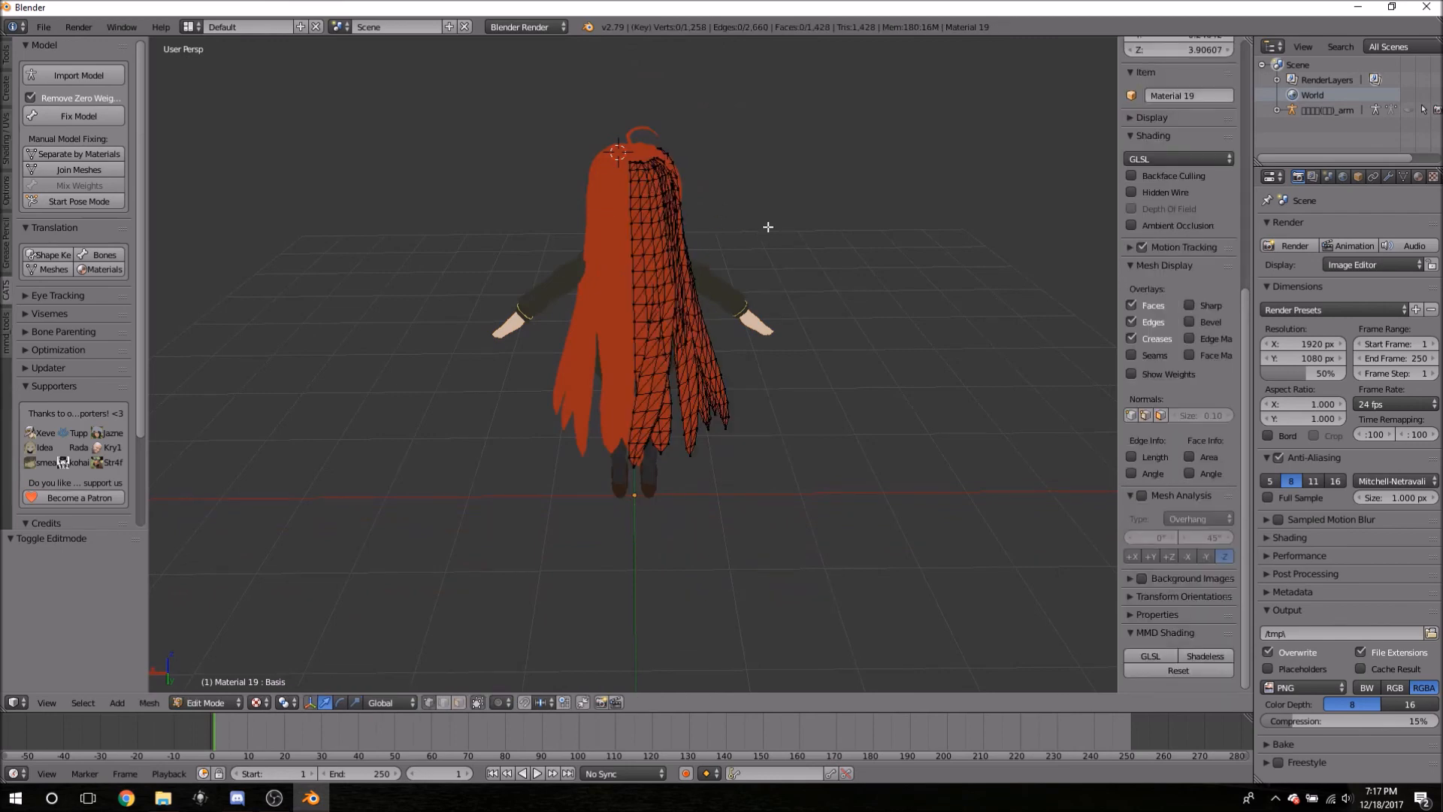
middle_drag(760, 241, 500, 219)
key(Tab)
- Open the front bangs (Material 17) in Edit Mode and view it from high front
right_click(666, 213)
key(Tab)
middle_drag(675, 203, 685, 286)
scroll(742, 309, up, 5)
scroll(567, 356, down, 3)
middle_drag(524, 330, 716, 423)
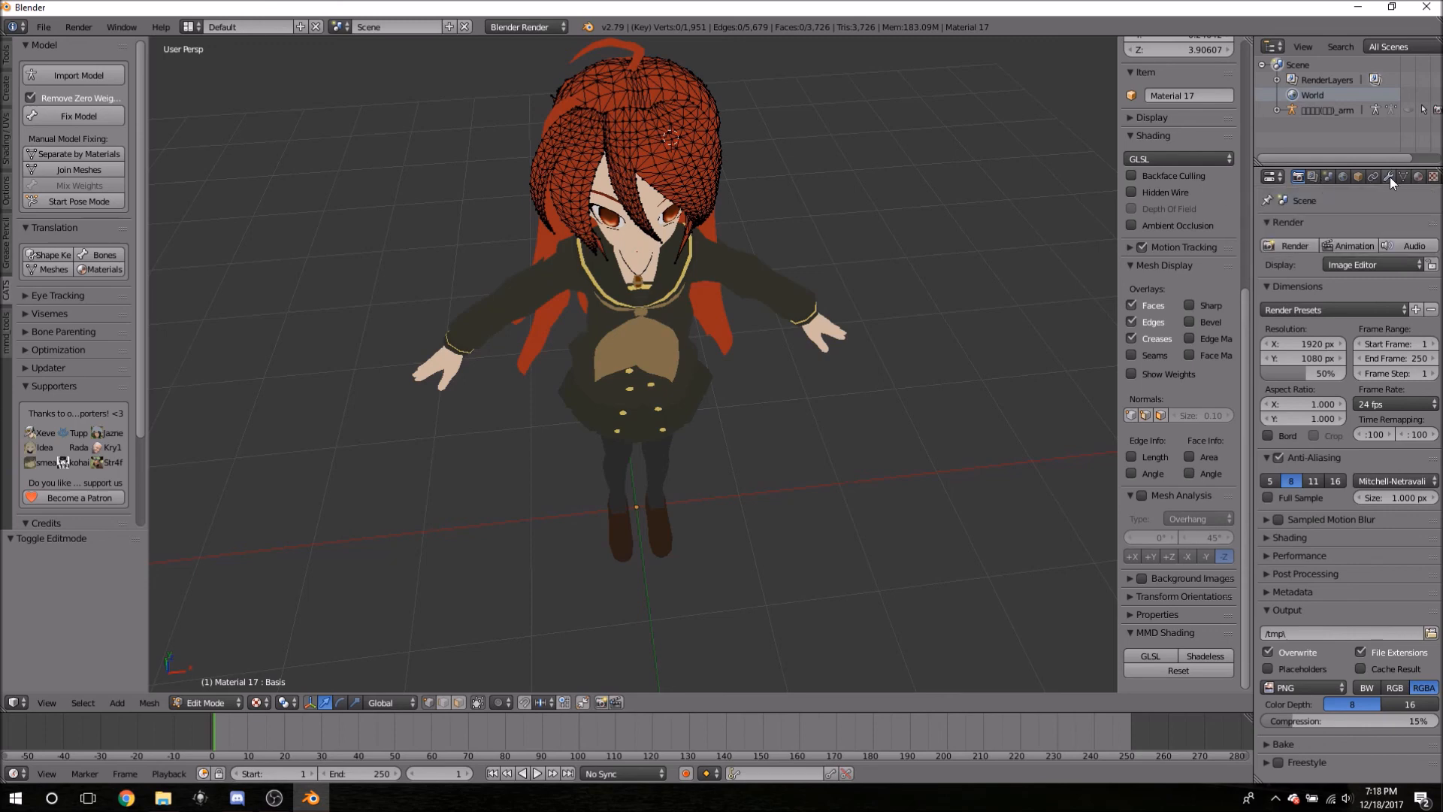
- Add a Decimate modifier to Material 17 and try dragging its ratio slider
click(1389, 177)
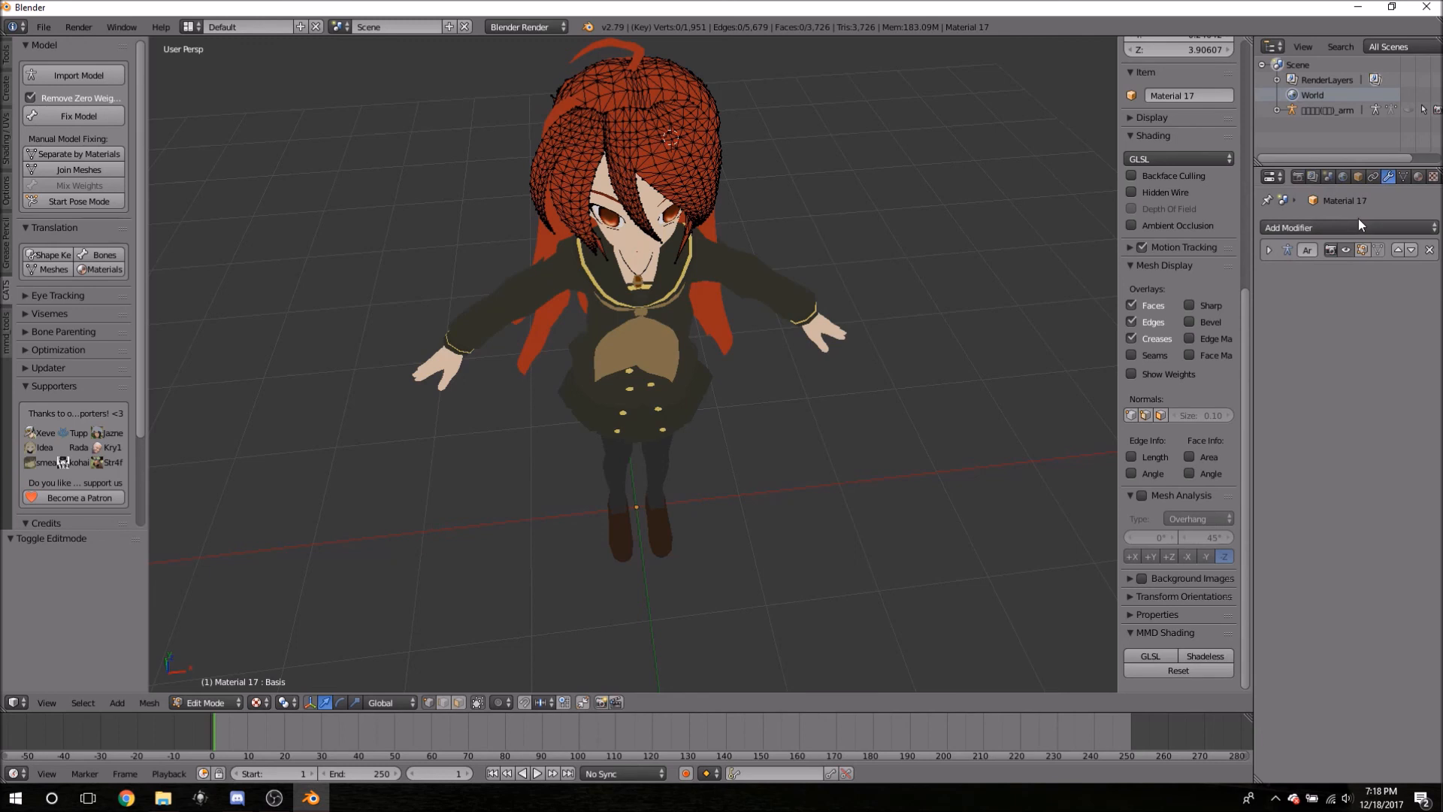
click(1301, 223)
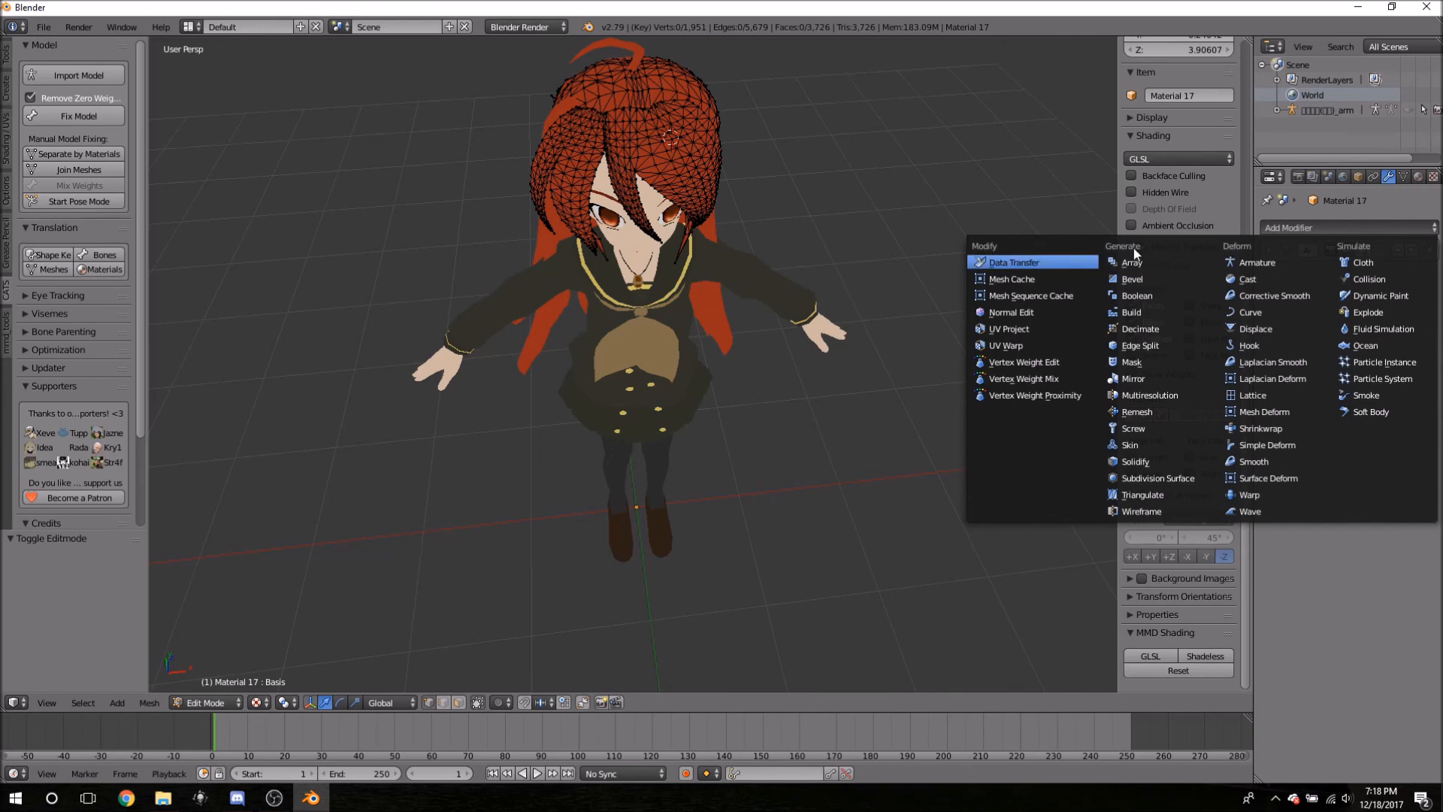
click(1144, 329)
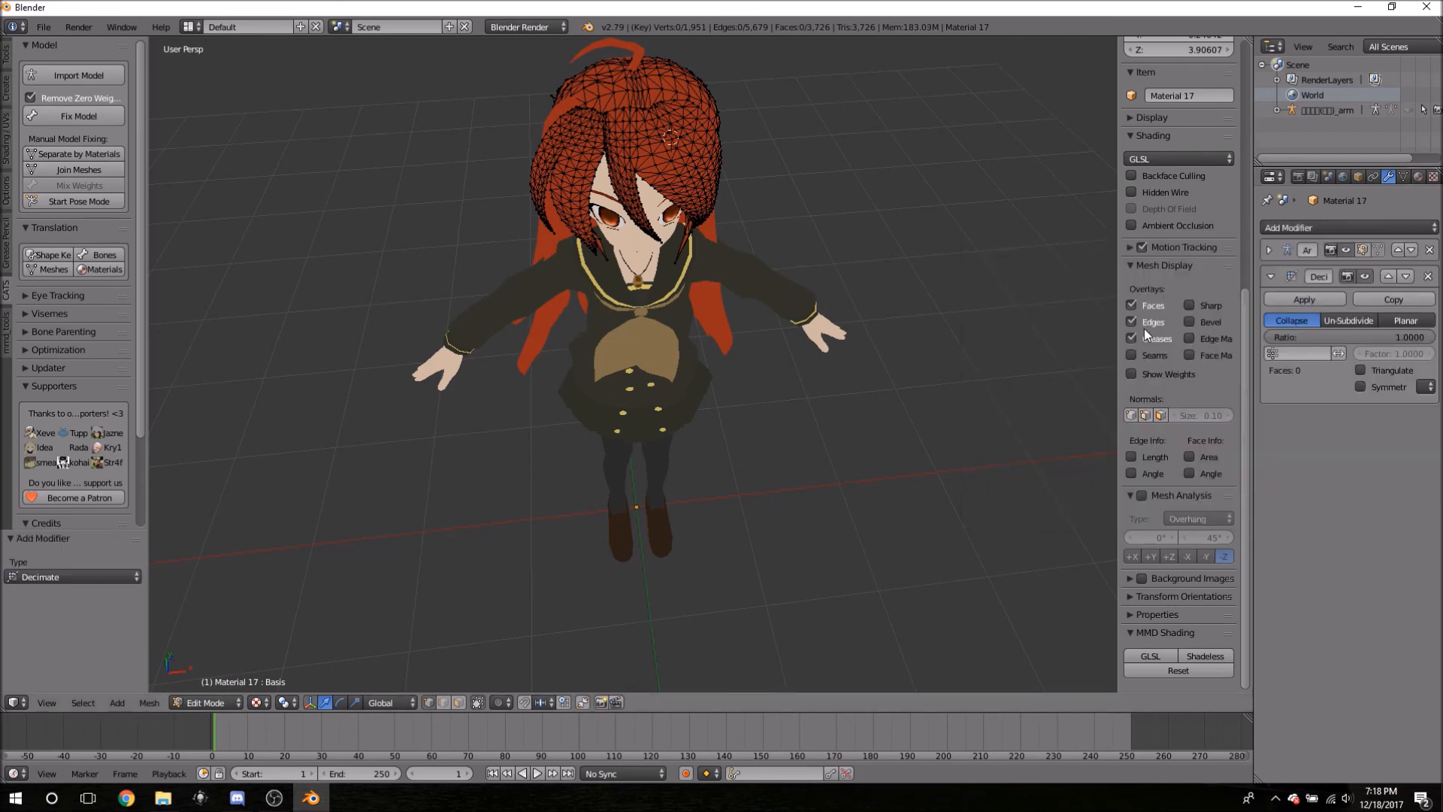
middle_drag(900, 269, 750, 105)
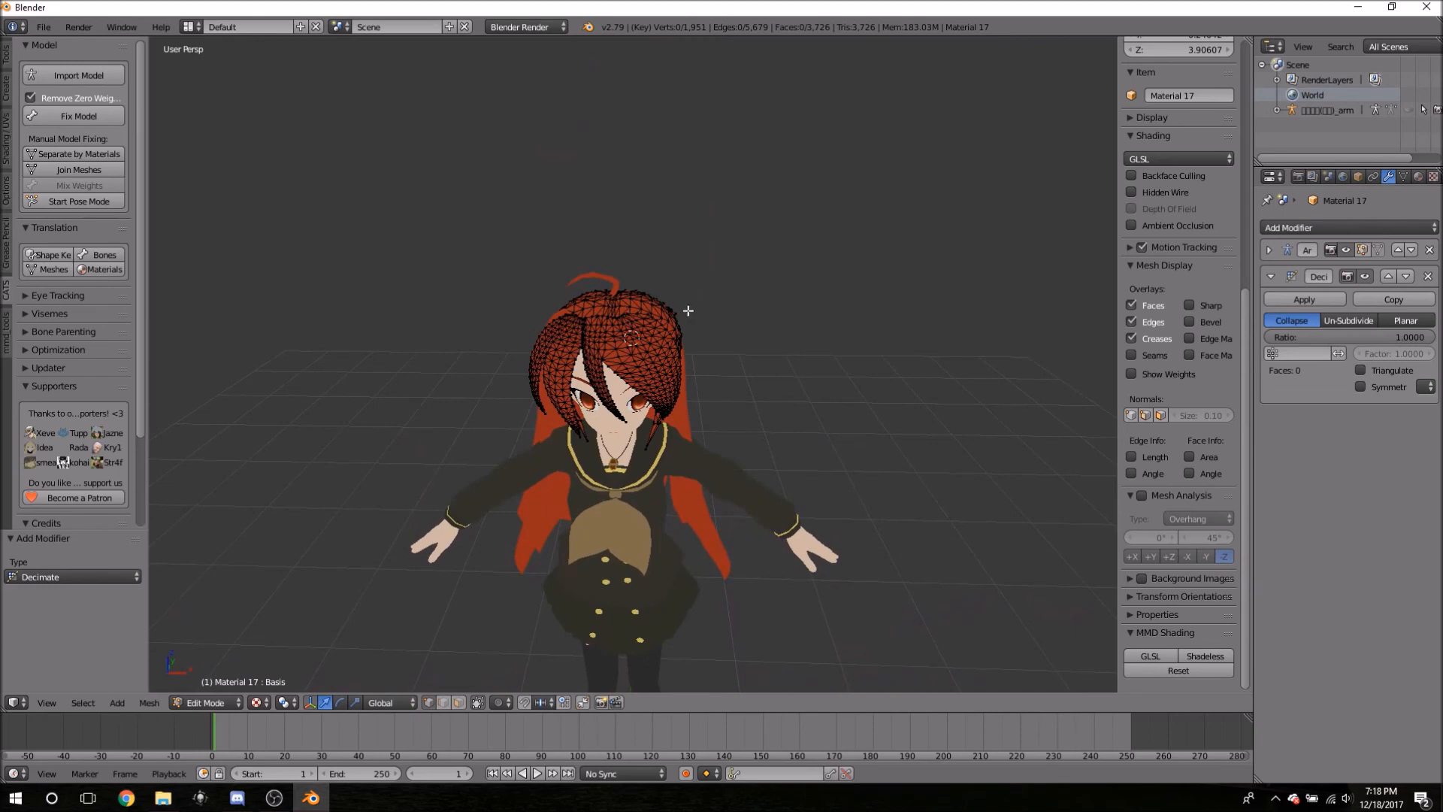
scroll(649, 462, up, 3)
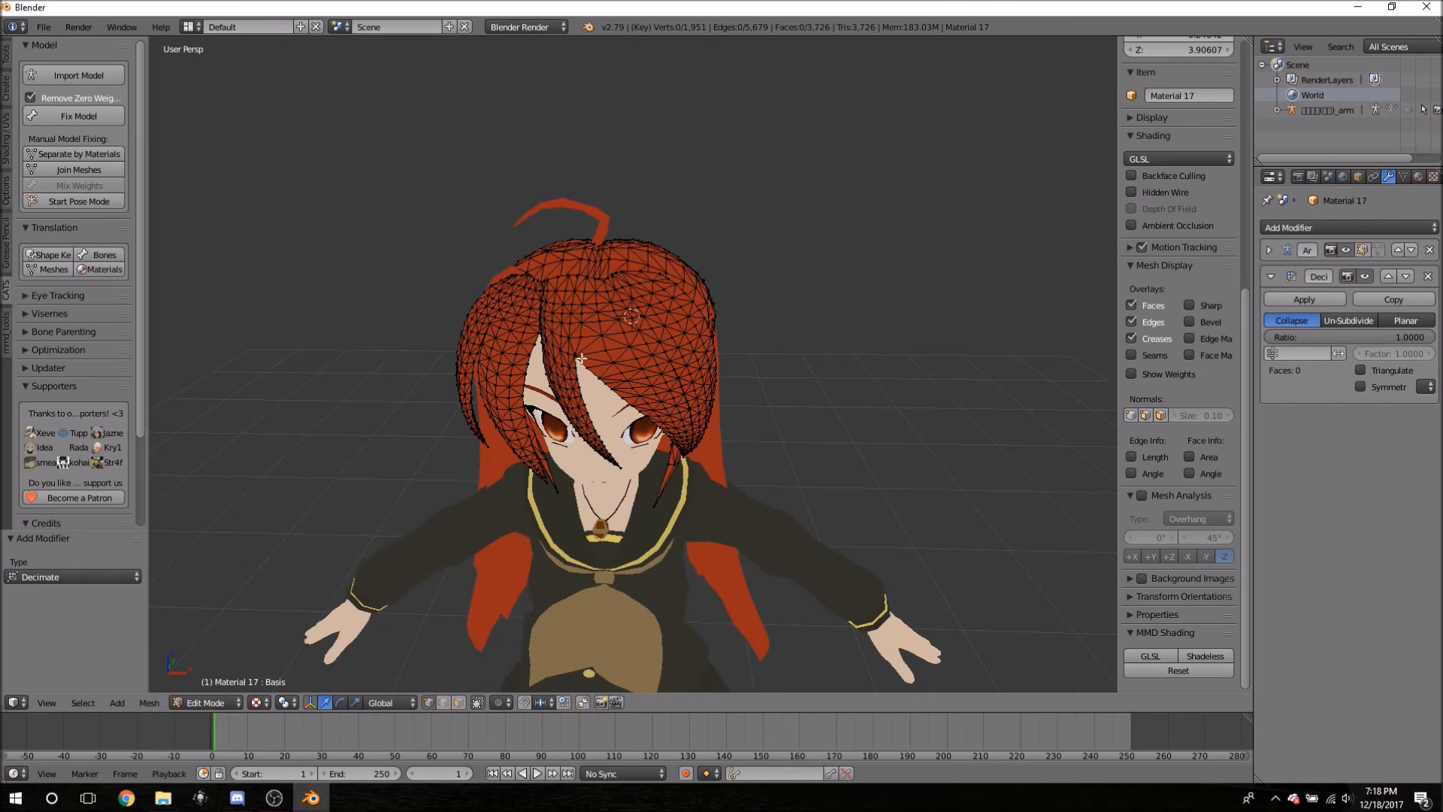
drag(1342, 337, 1295, 335)
- Leave Edit Mode, lower the Decimate ratio, and orbit to check the hair's shape
key(Tab)
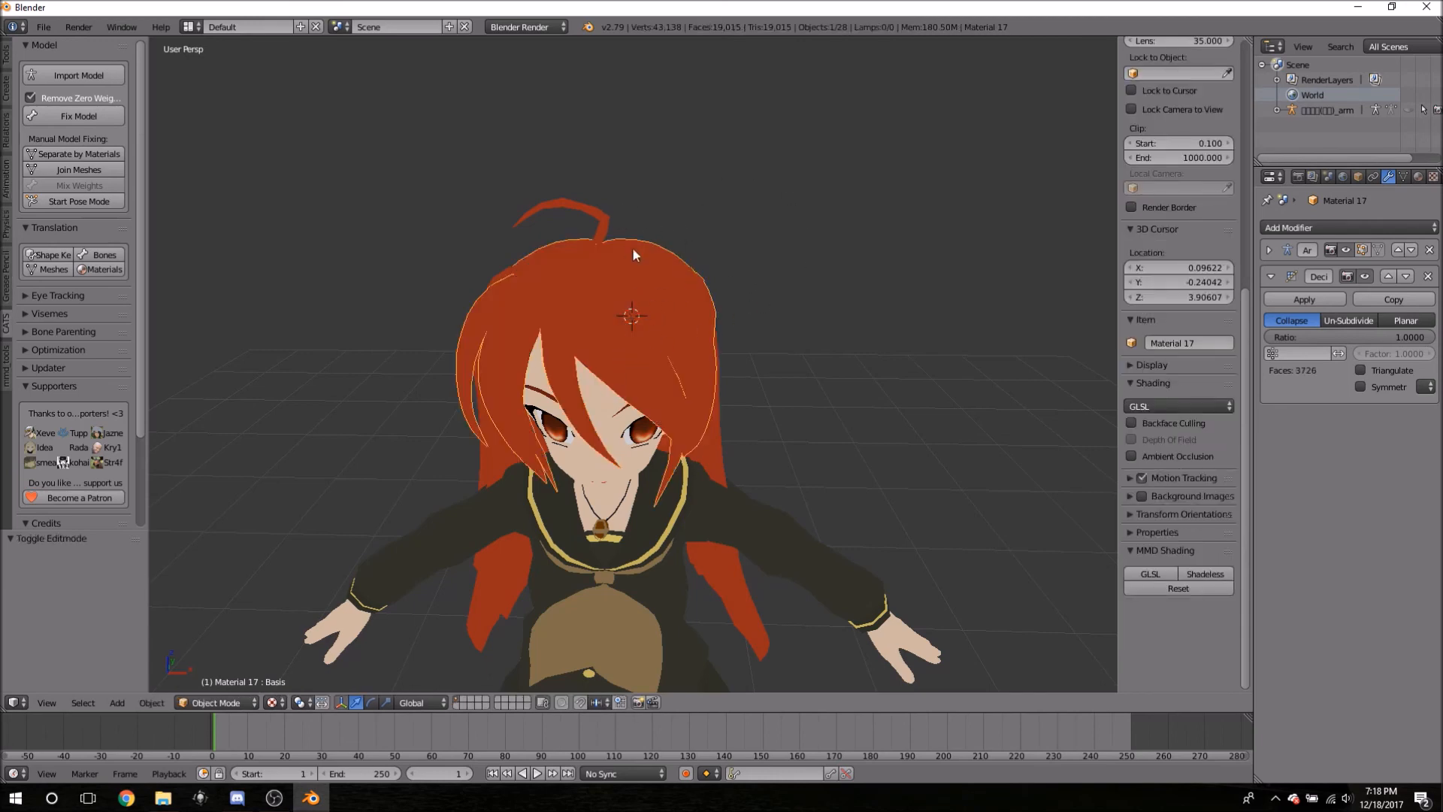
drag(1390, 336, 1273, 336)
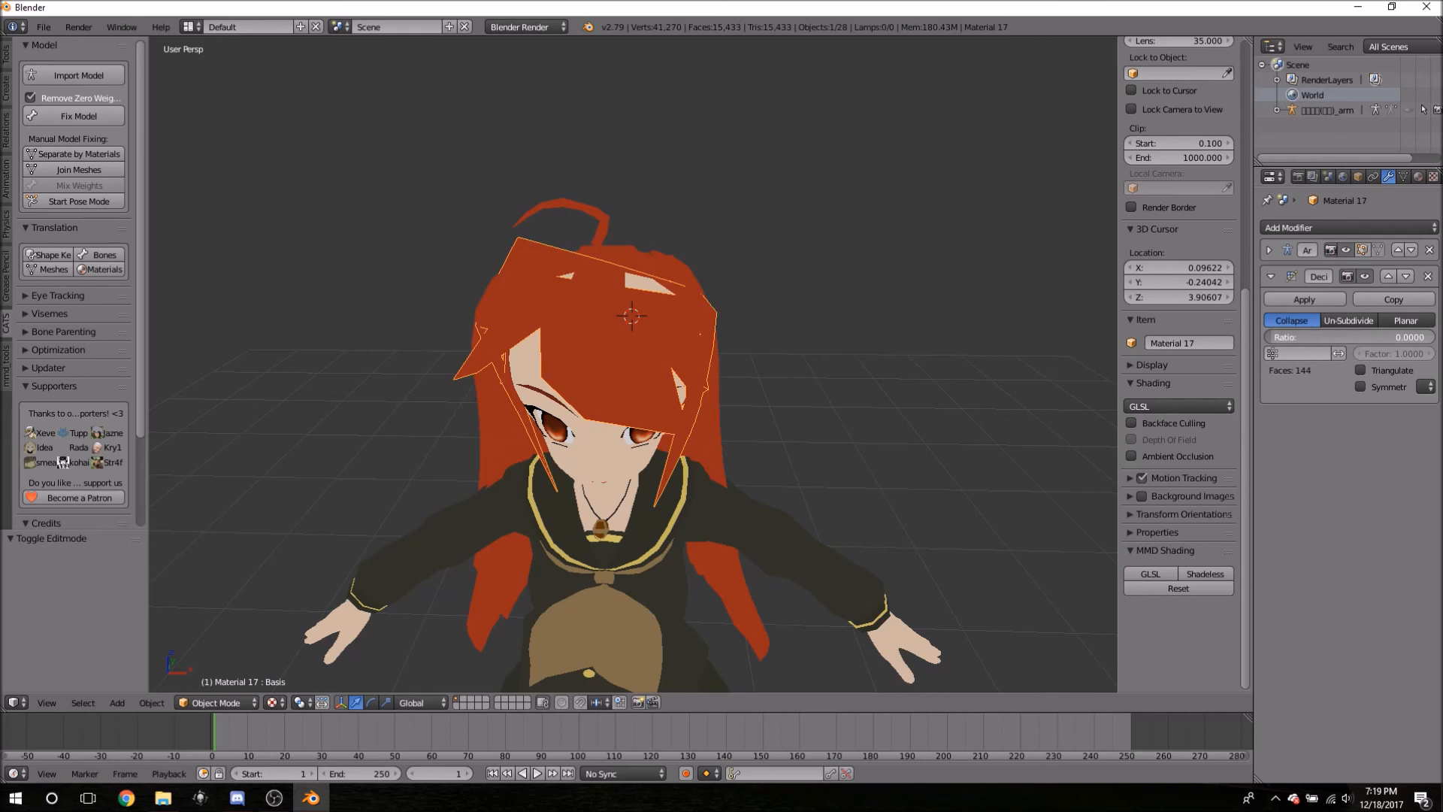
mouse_move(1270, 337)
mouse_down()
mouse_move(1428, 337)
mouse_move(1270, 336)
mouse_up()
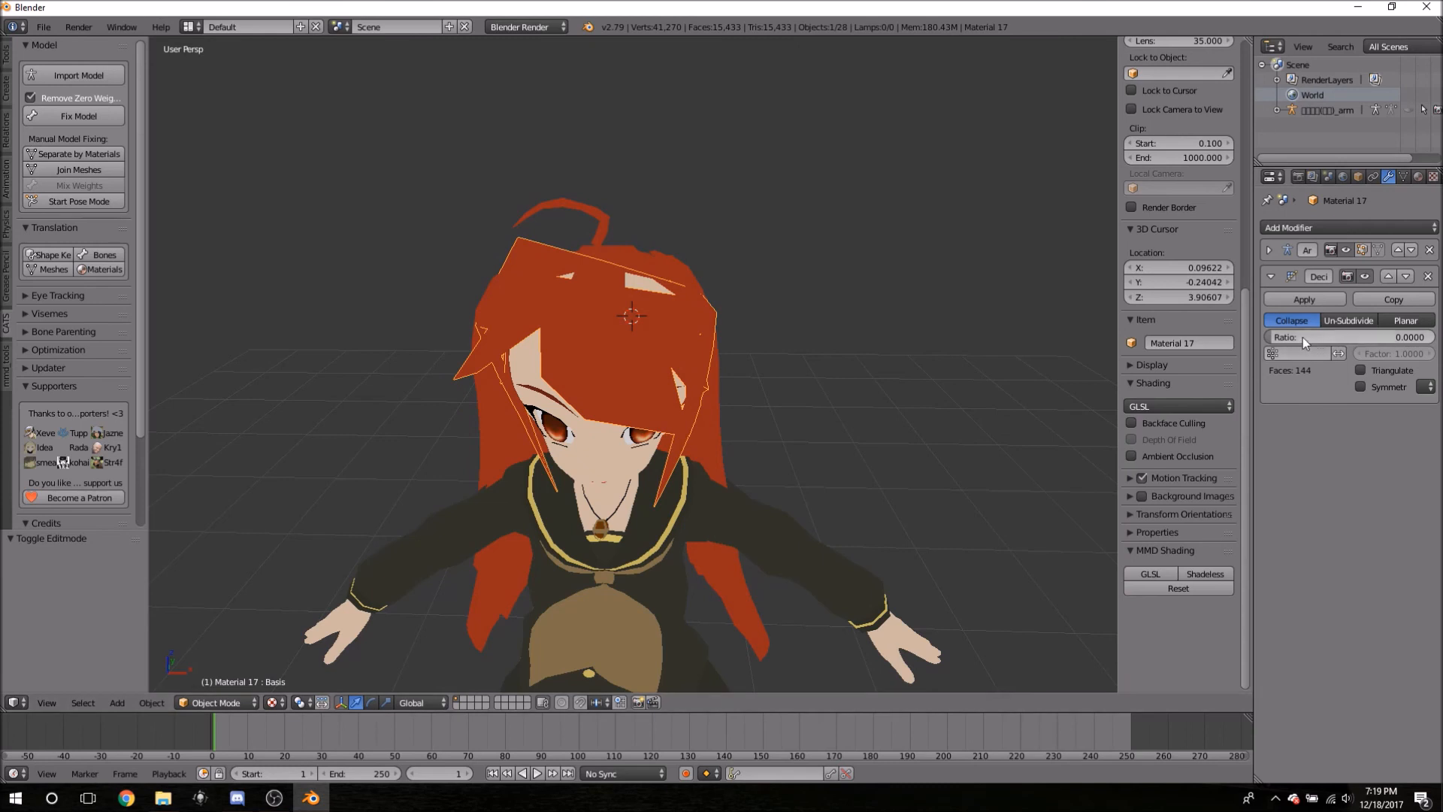
middle_drag(864, 455, 519, 418)
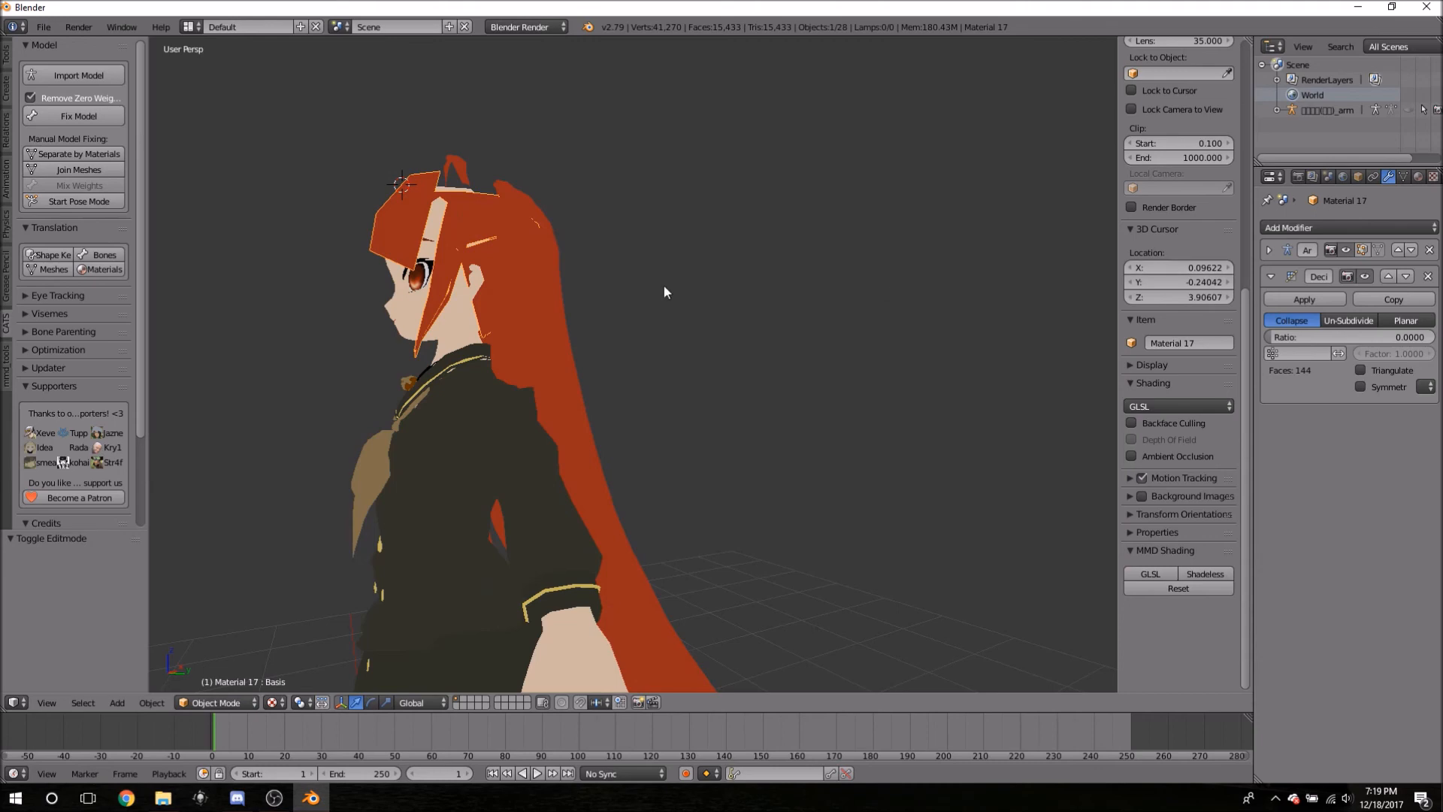
middle_drag(735, 407, 729, 401)
middle_drag(839, 388, 840, 465)
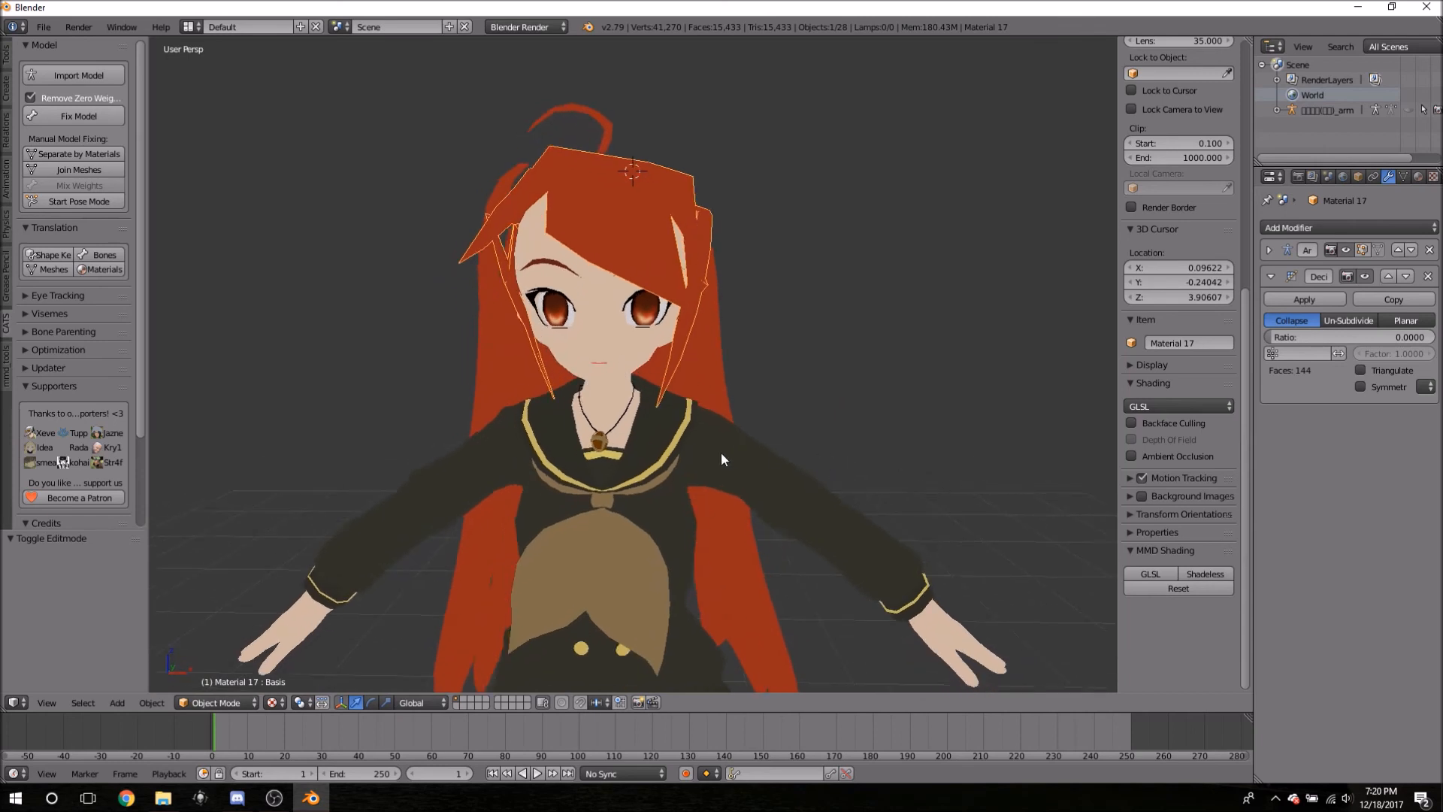
- Reset the ratio to 1, then lower it to 0.1514 (564 faces) and check the result
click(1313, 337)
text(1)
key(Return)
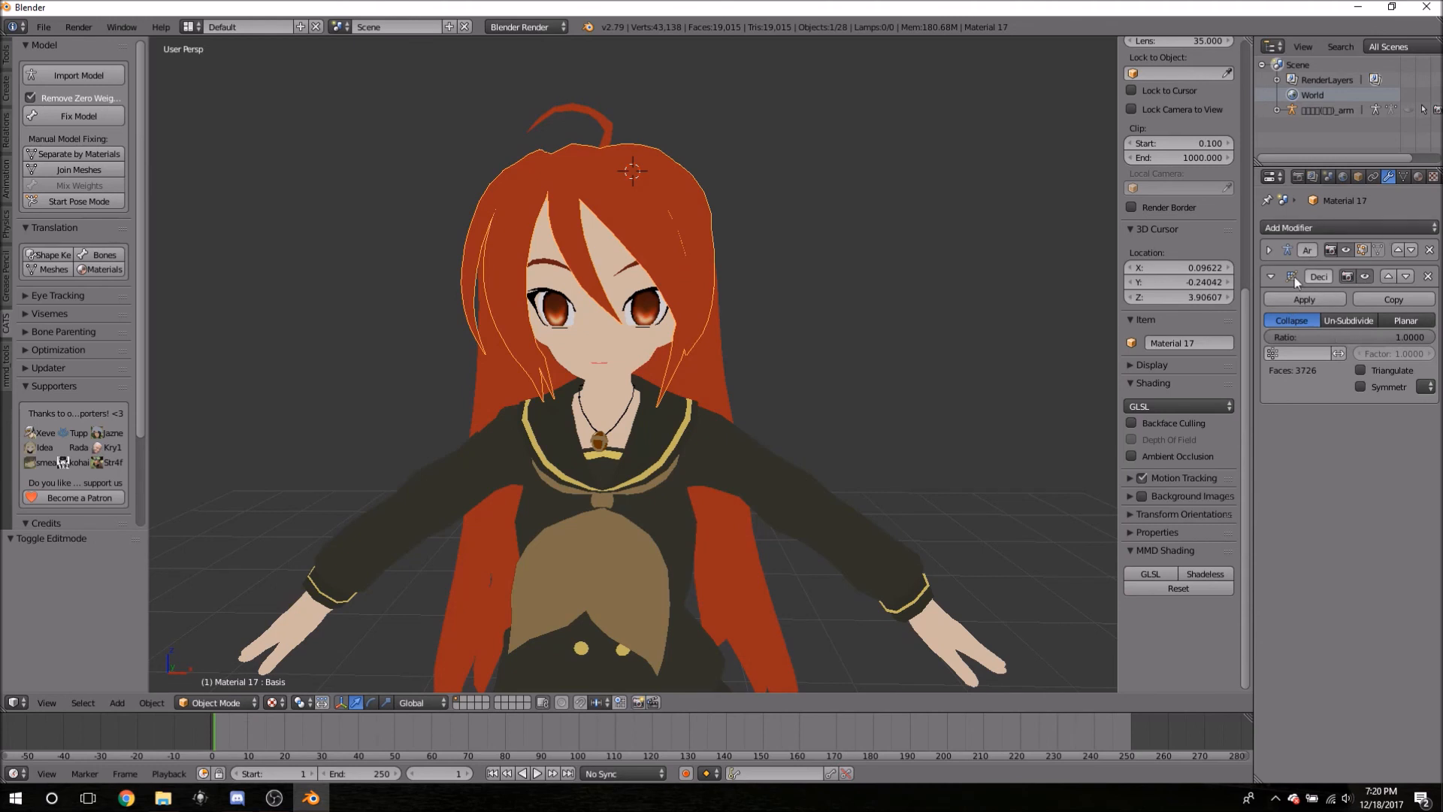
drag(1368, 335, 1270, 337)
mouse_move(806, 269)
middle_down()
mouse_move(805, 210)
mouse_move(804, 241)
middle_up()
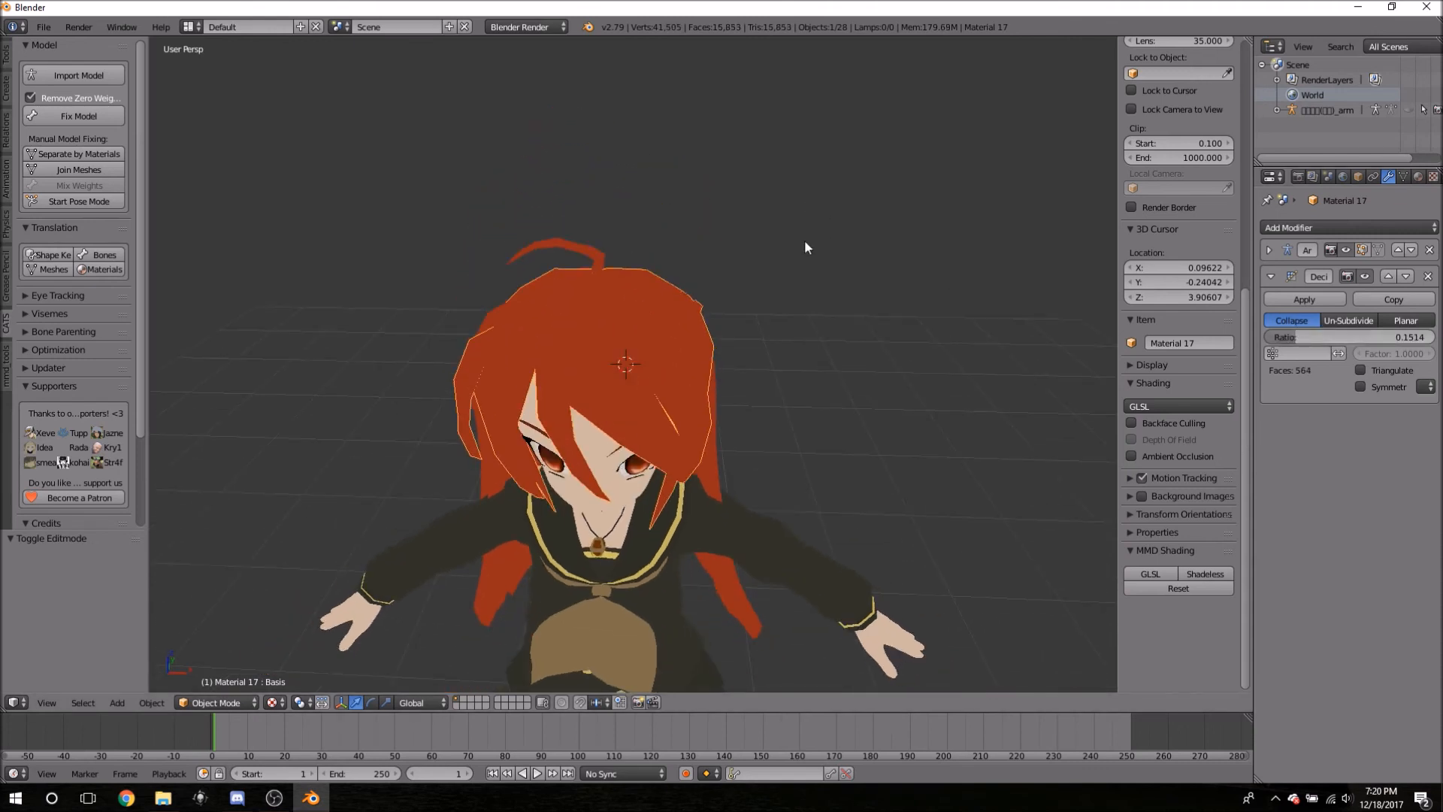
middle_drag(931, 222, 751, 229)
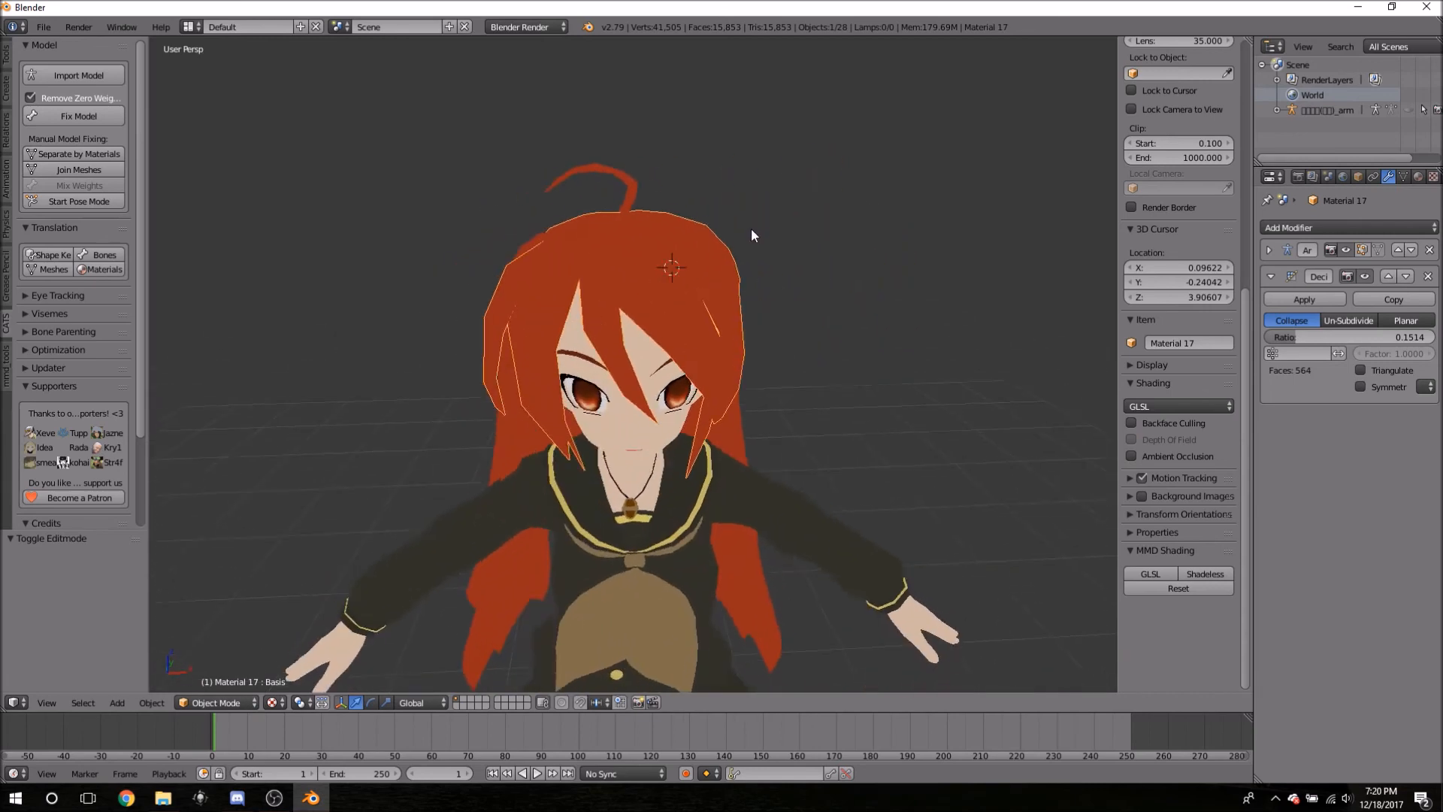
click(1329, 293)
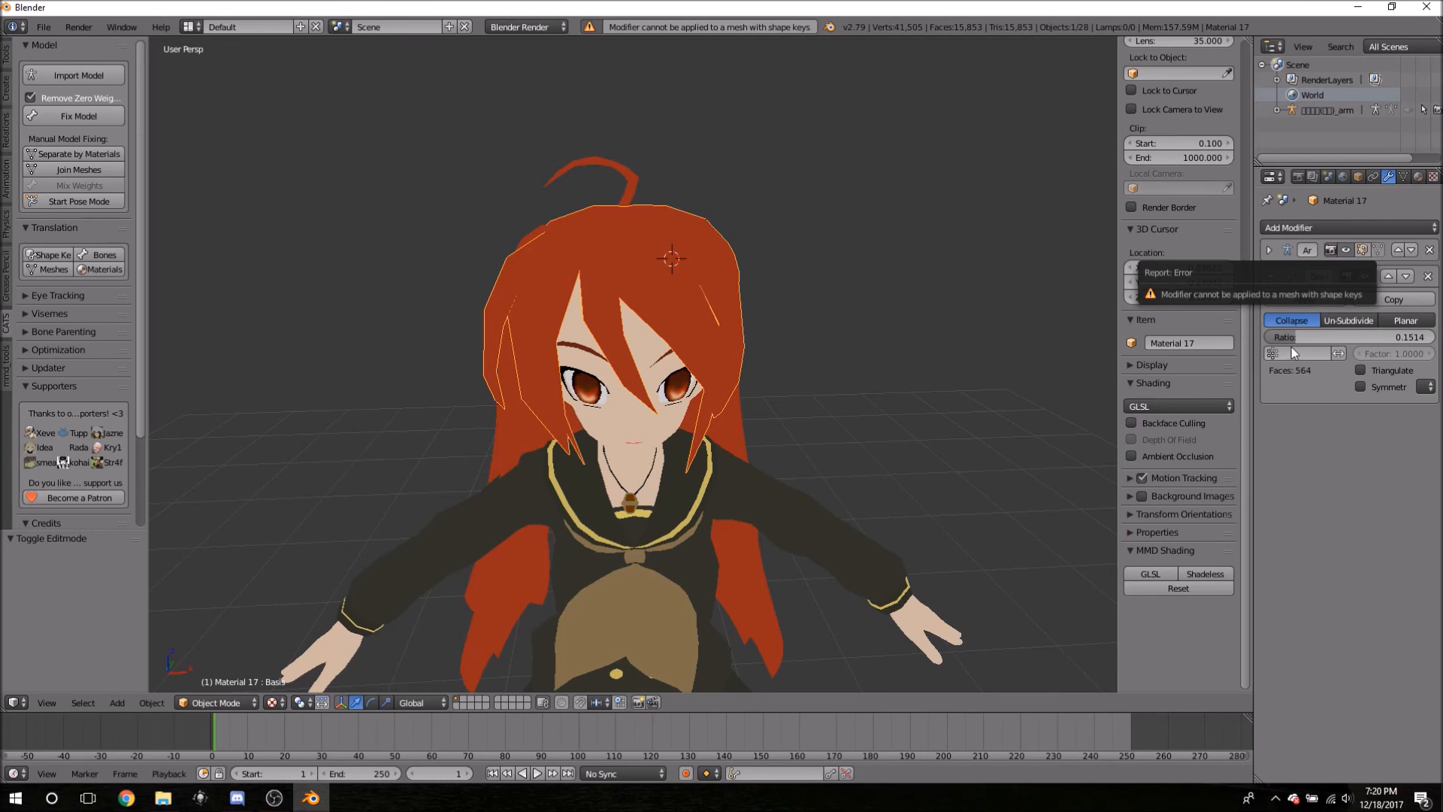
mouse_move(823, 437)
middle_down()
mouse_move(812, 419)
mouse_move(767, 448)
mouse_move(763, 422)
mouse_move(663, 423)
mouse_move(764, 422)
mouse_move(811, 451)
mouse_move(850, 422)
mouse_move(828, 440)
mouse_move(814, 428)
middle_up()
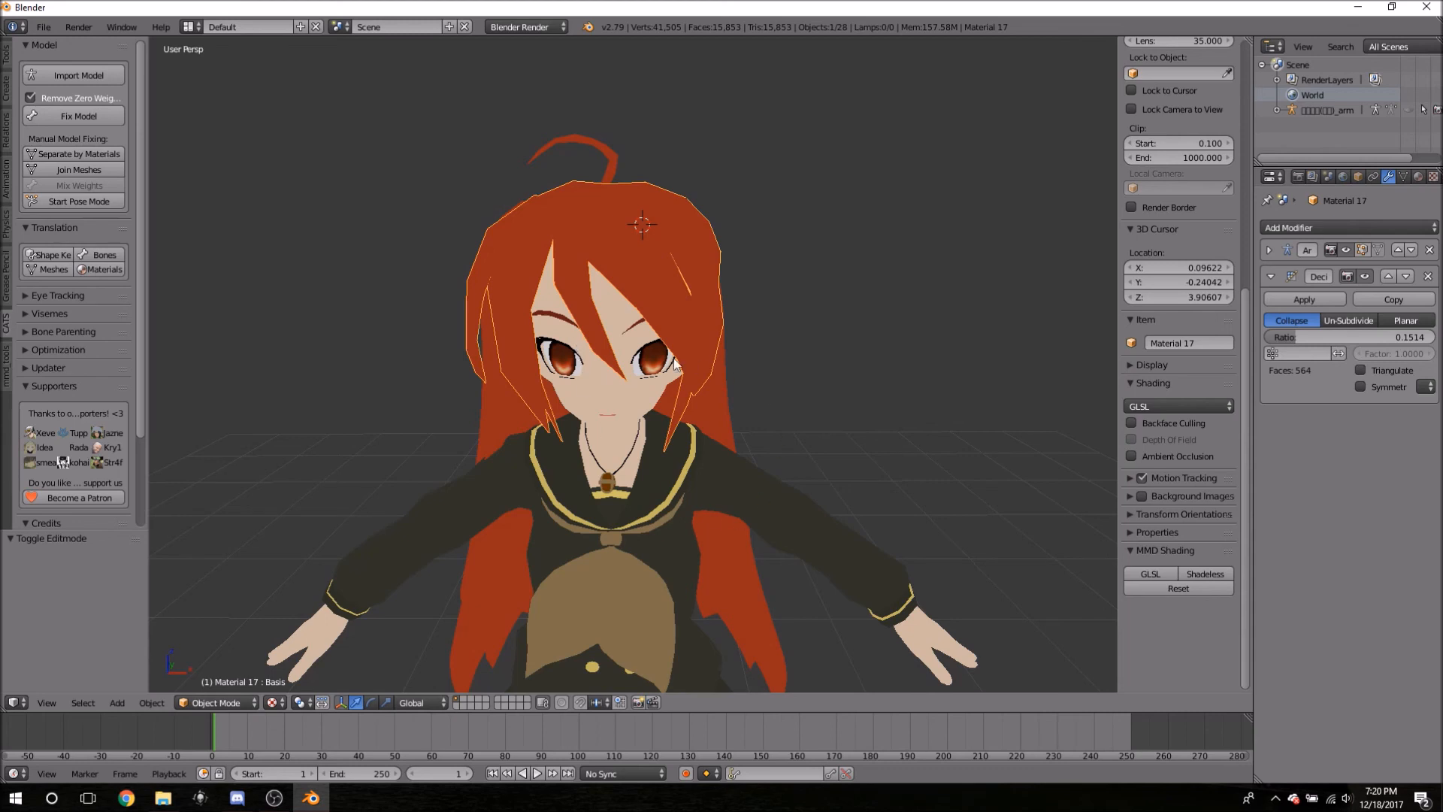
right_click(574, 239)
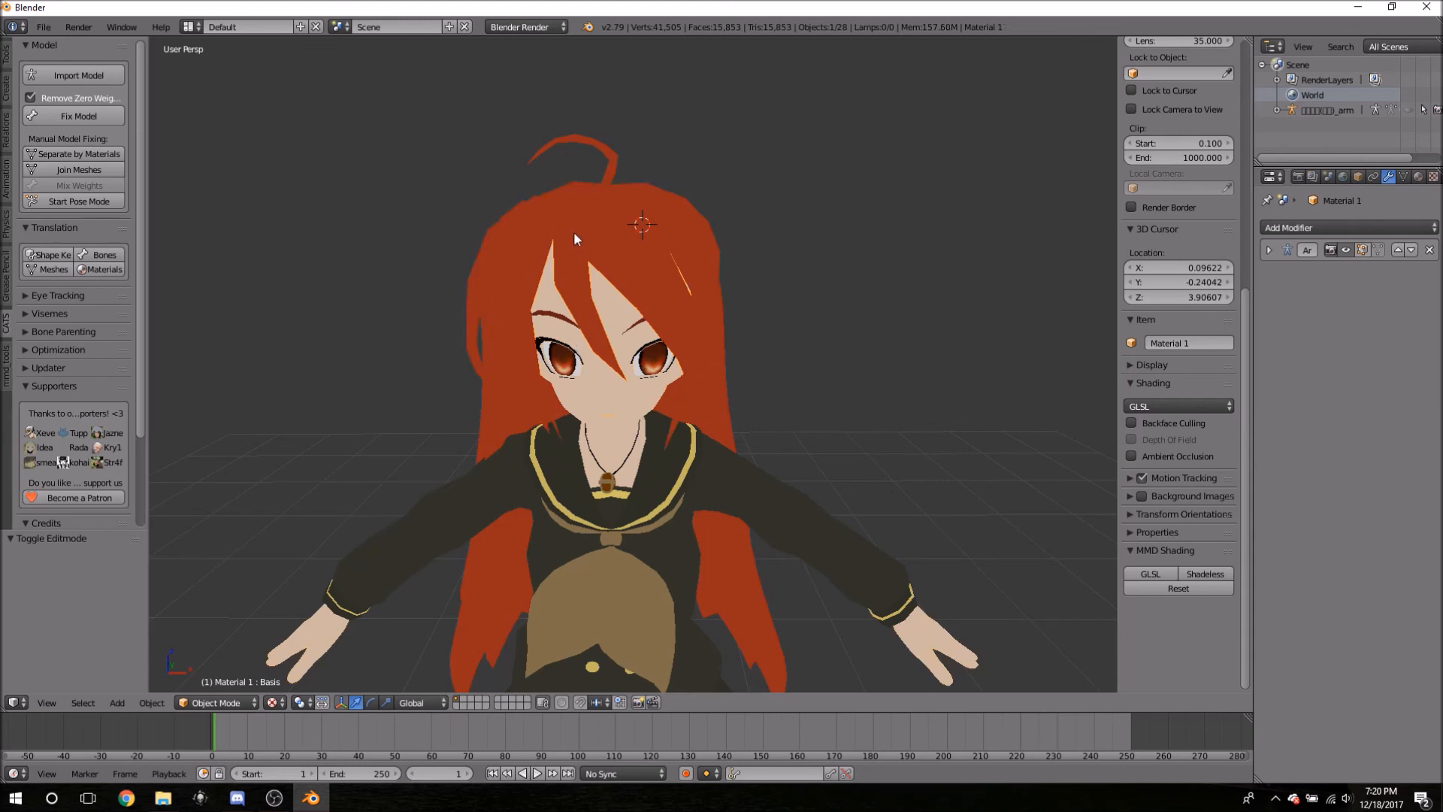
right_click(603, 387)
right_click(634, 314)
key(Tab)
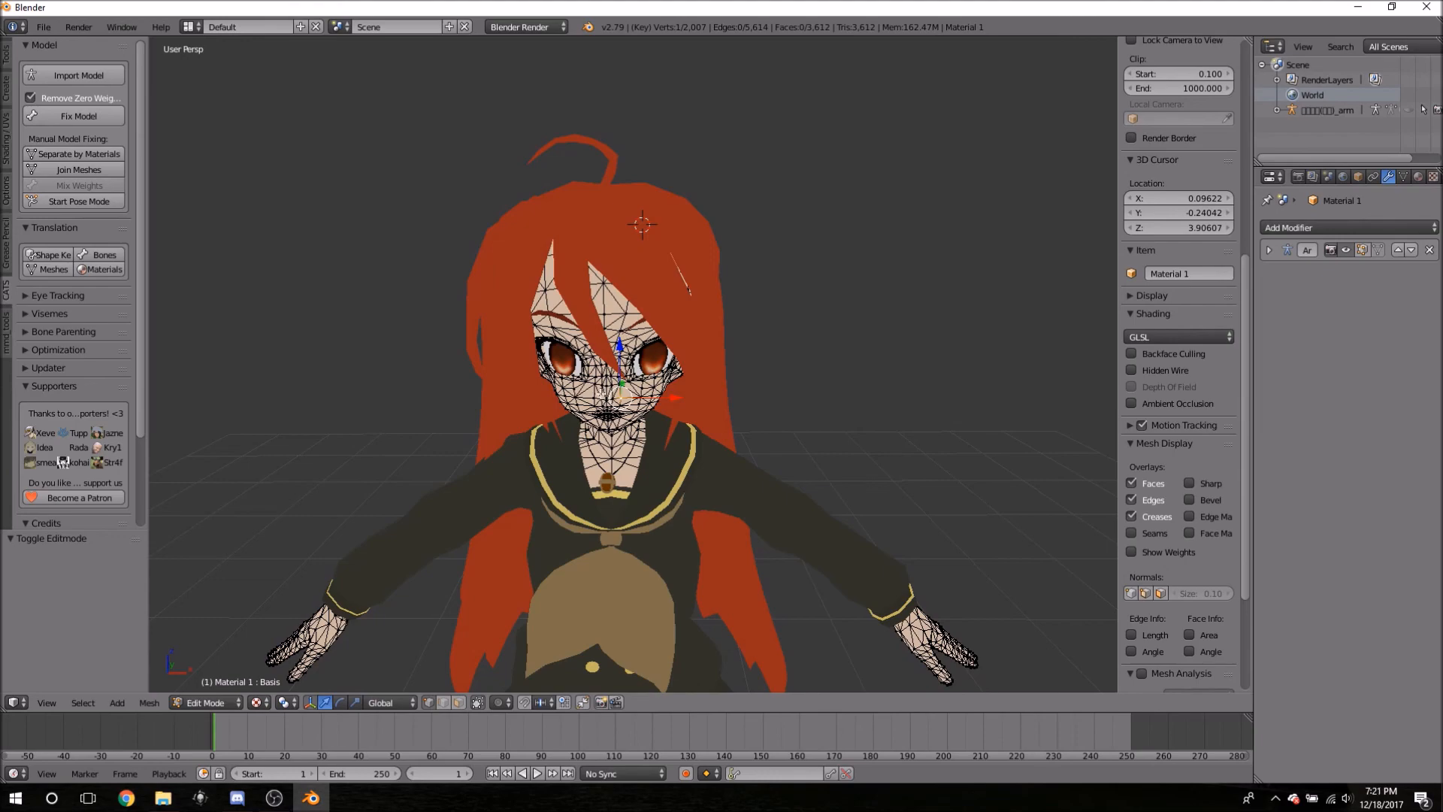
scroll(801, 347, up, 3)
middle_drag(802, 347, 808, 416)
key(Tab)
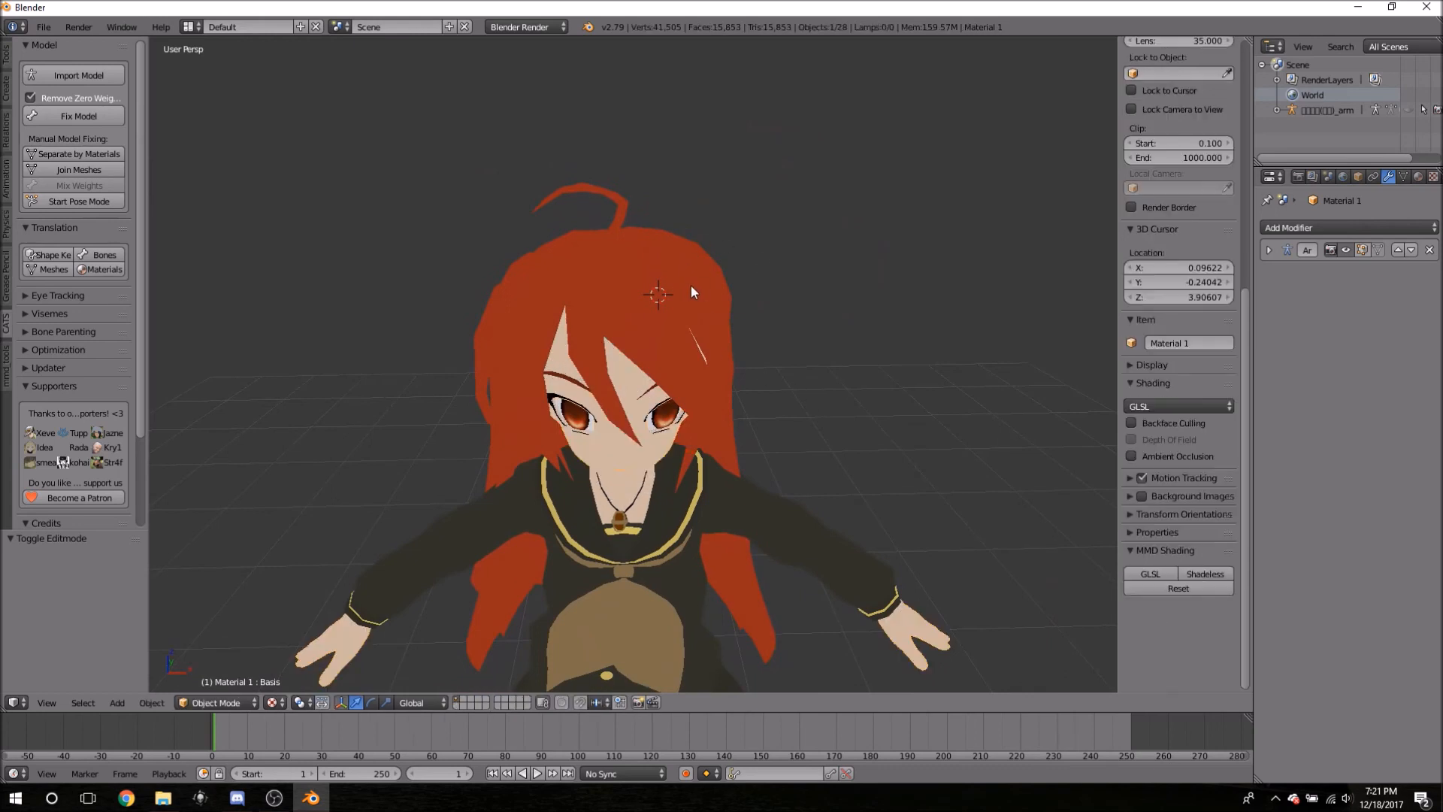
click(535, 310)
middle_drag(408, 294, 500, 299)
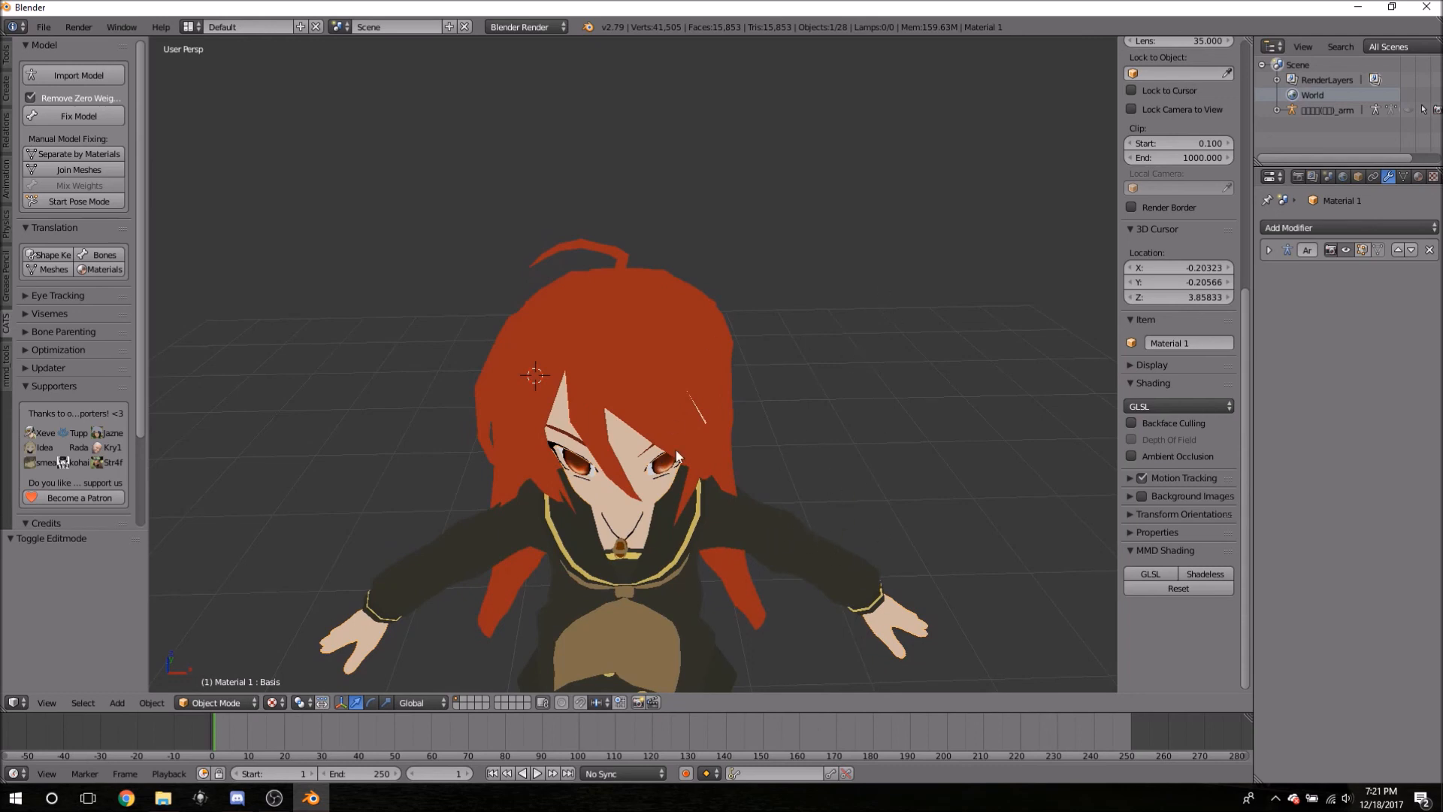
right_click(622, 388)
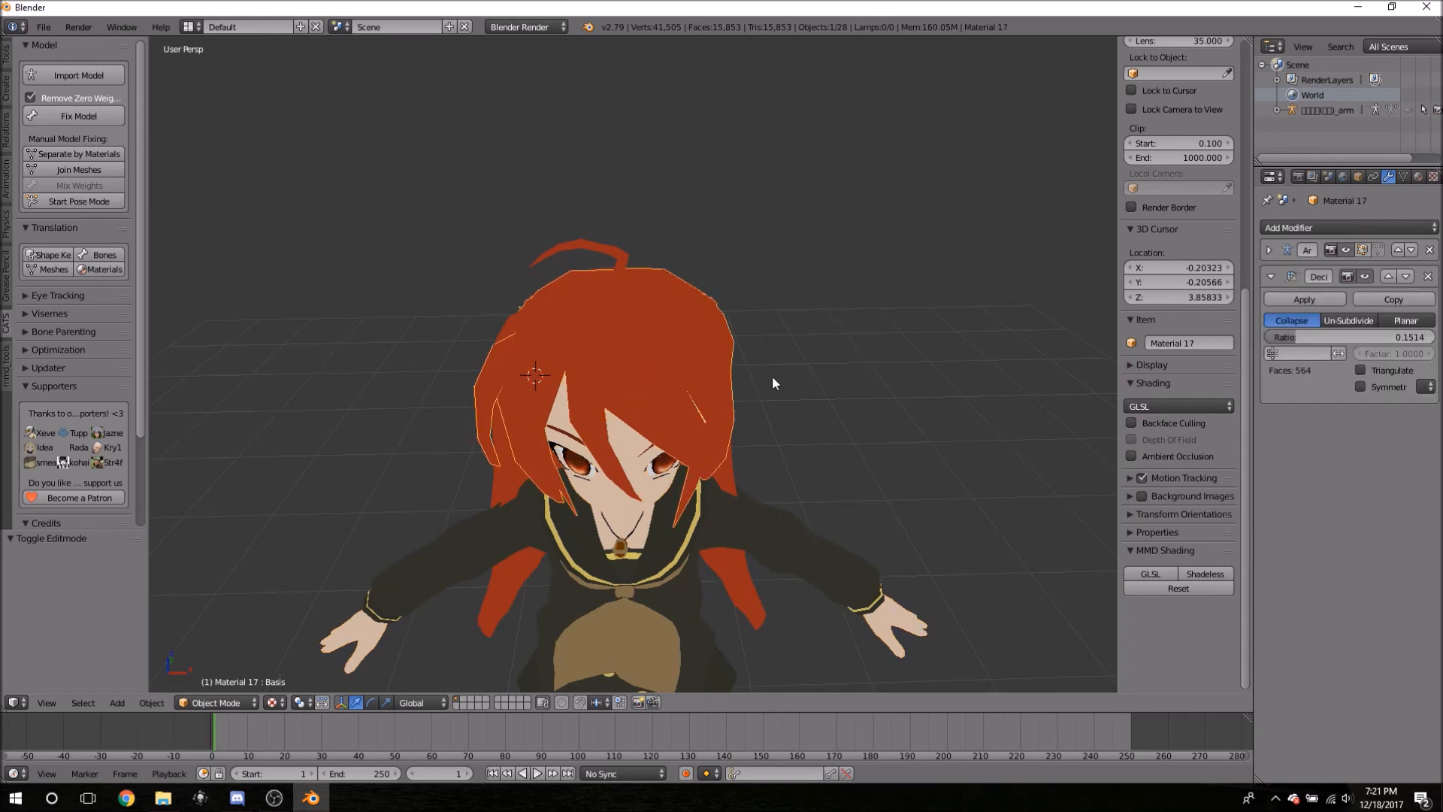
- In Object Data, collapse the vertex group, UV, vertex color and normals panels and delete the Basis shape key
click(1402, 176)
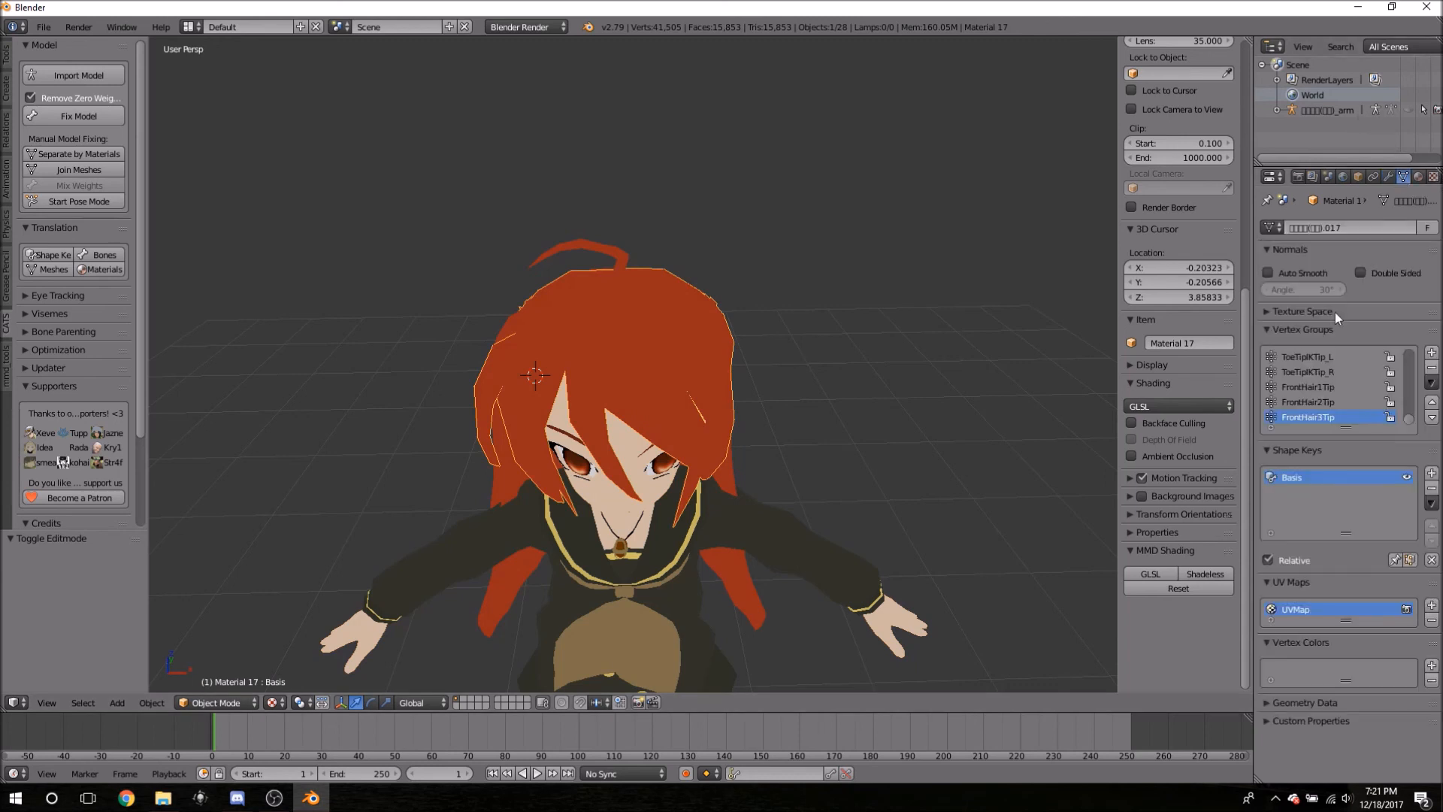
click(1272, 328)
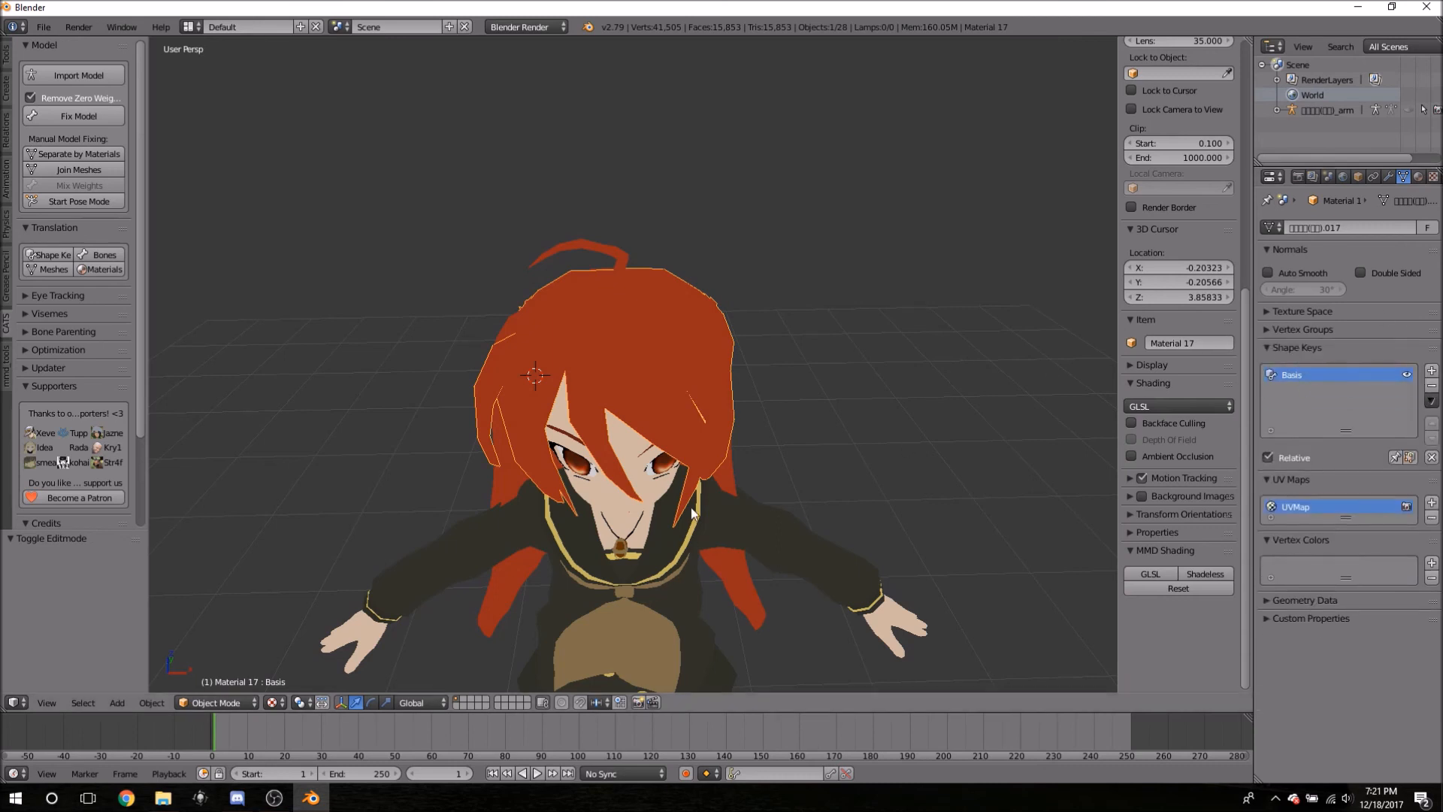
click(1279, 480)
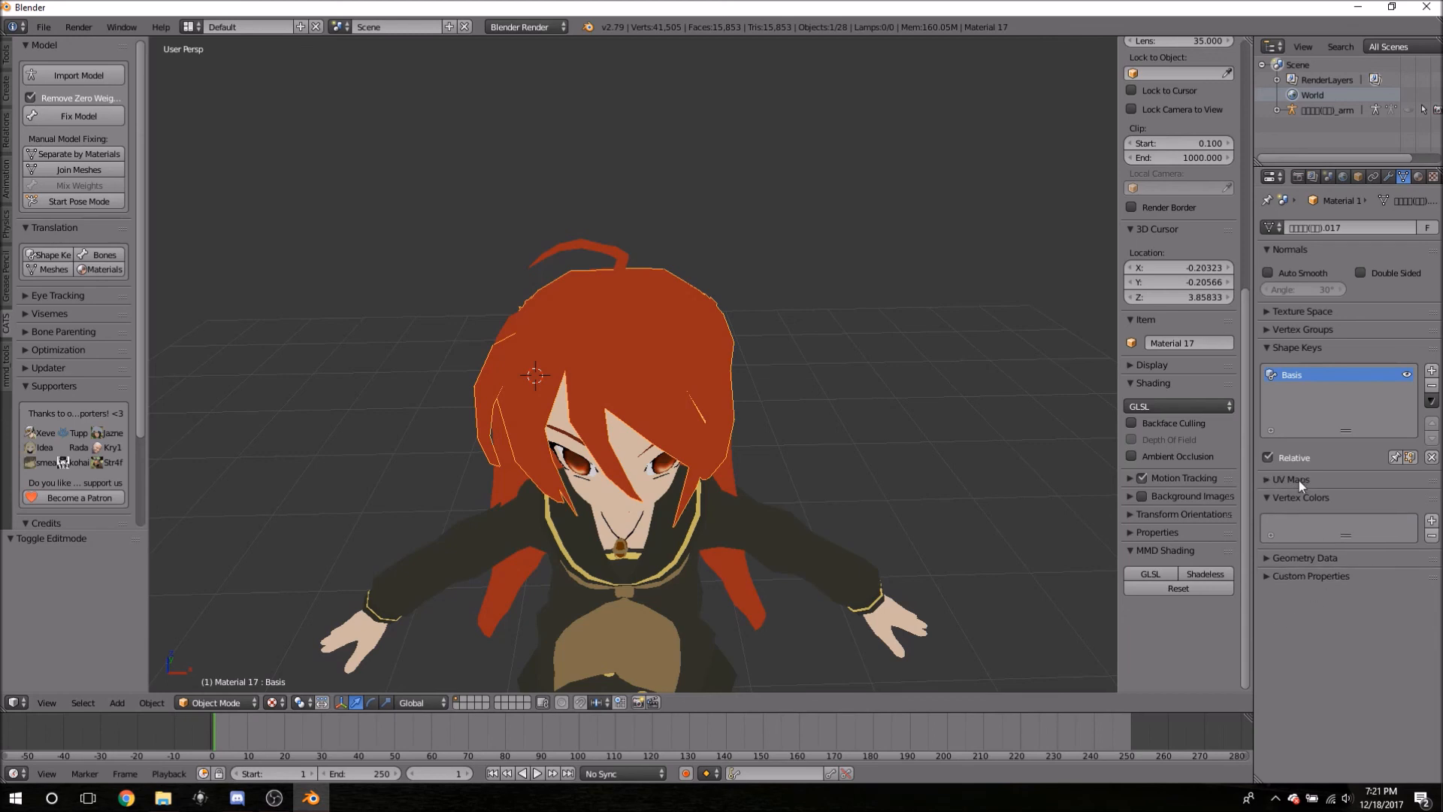
click(1273, 497)
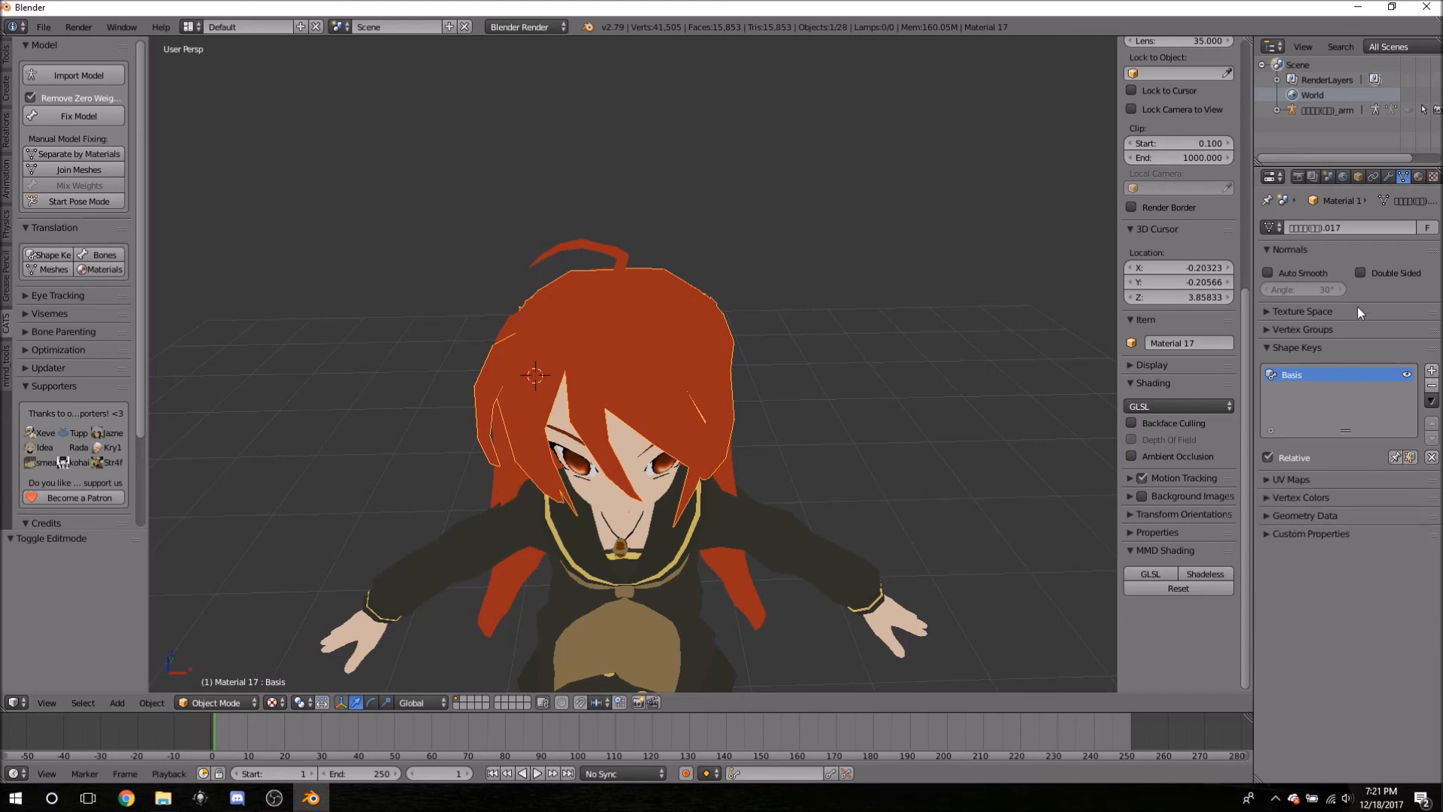
click(1275, 249)
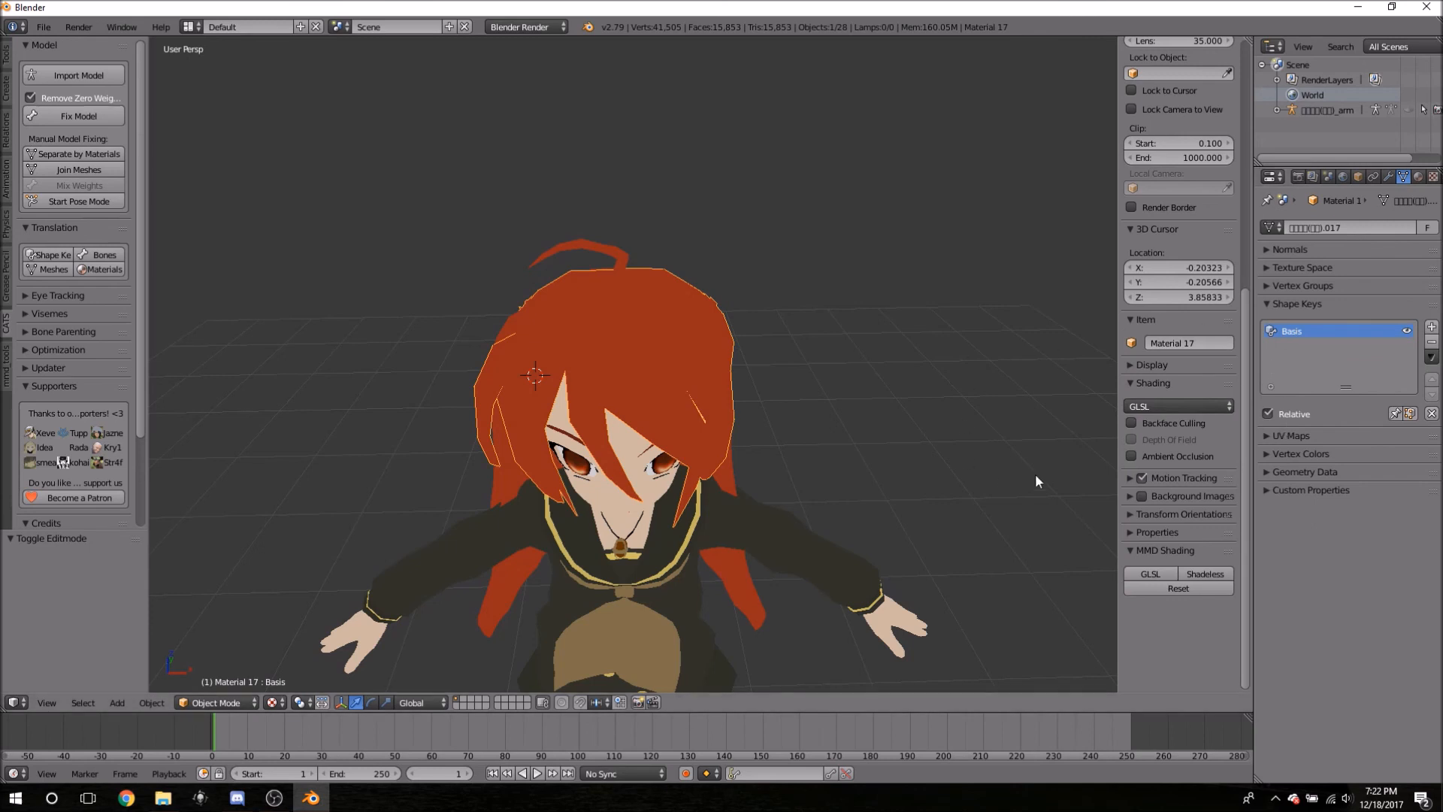
click(1431, 343)
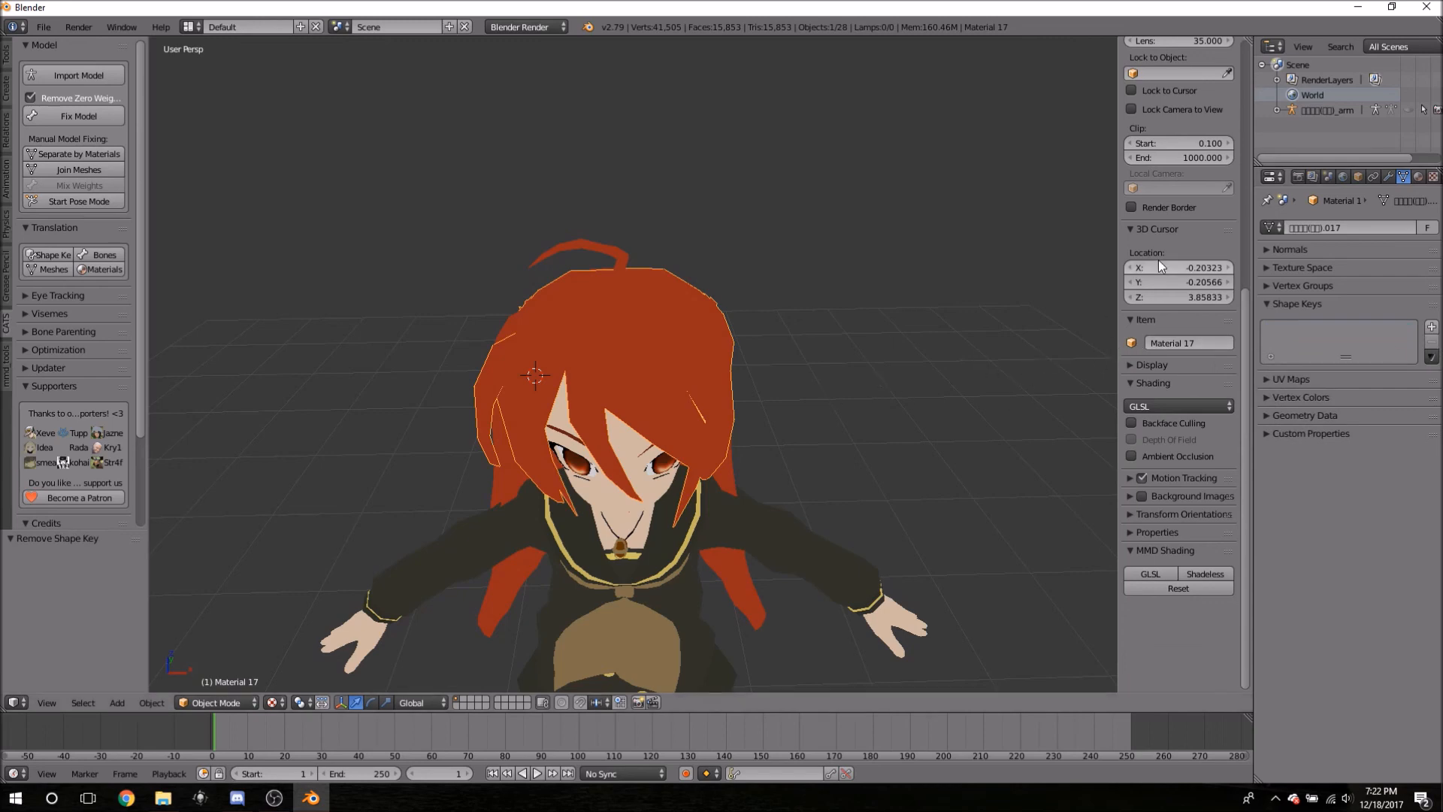
click(1388, 177)
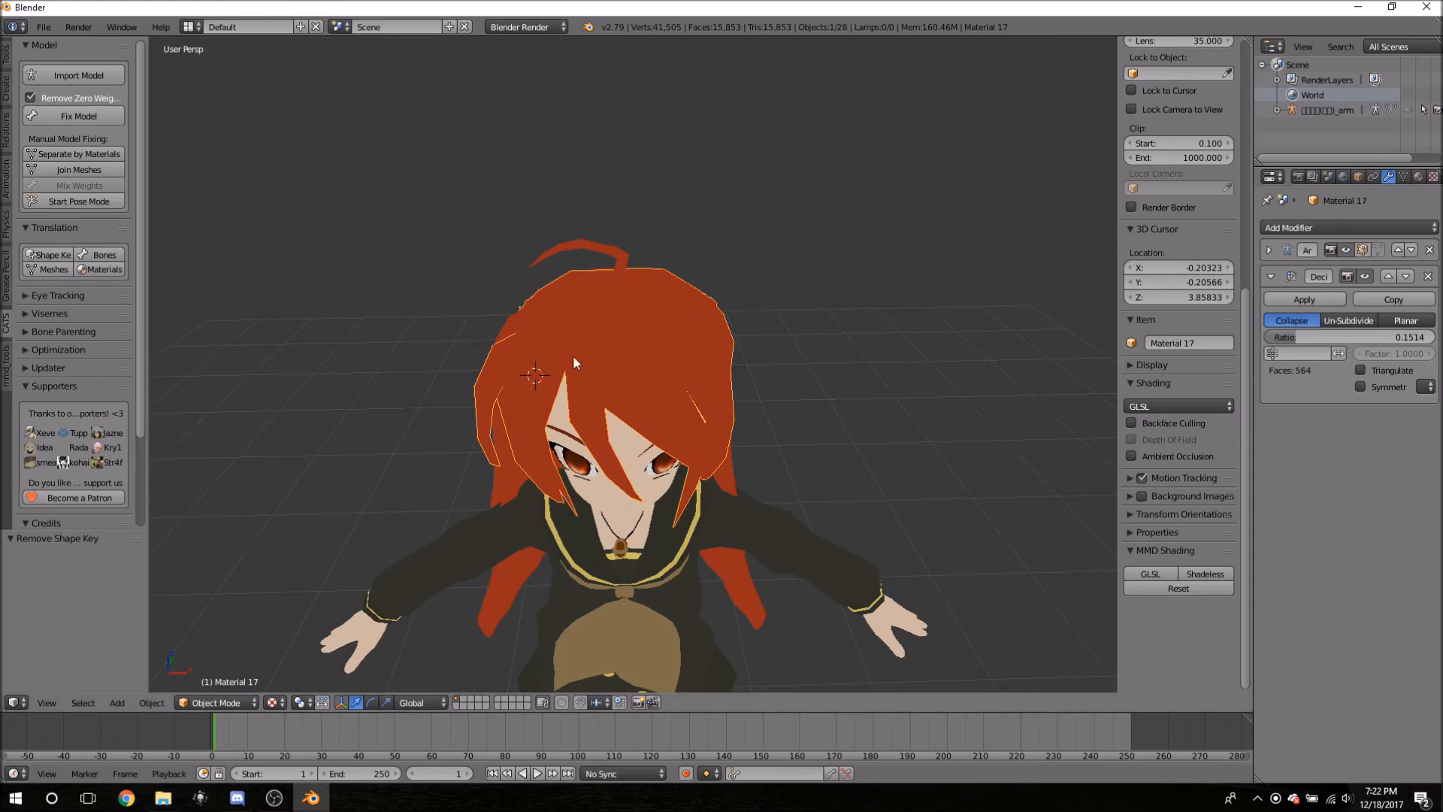
- Raise Material 17's Decimate ratio back to 1.0 (3,726 faces) and orbit to compare
middle_drag(735, 412, 785, 448)
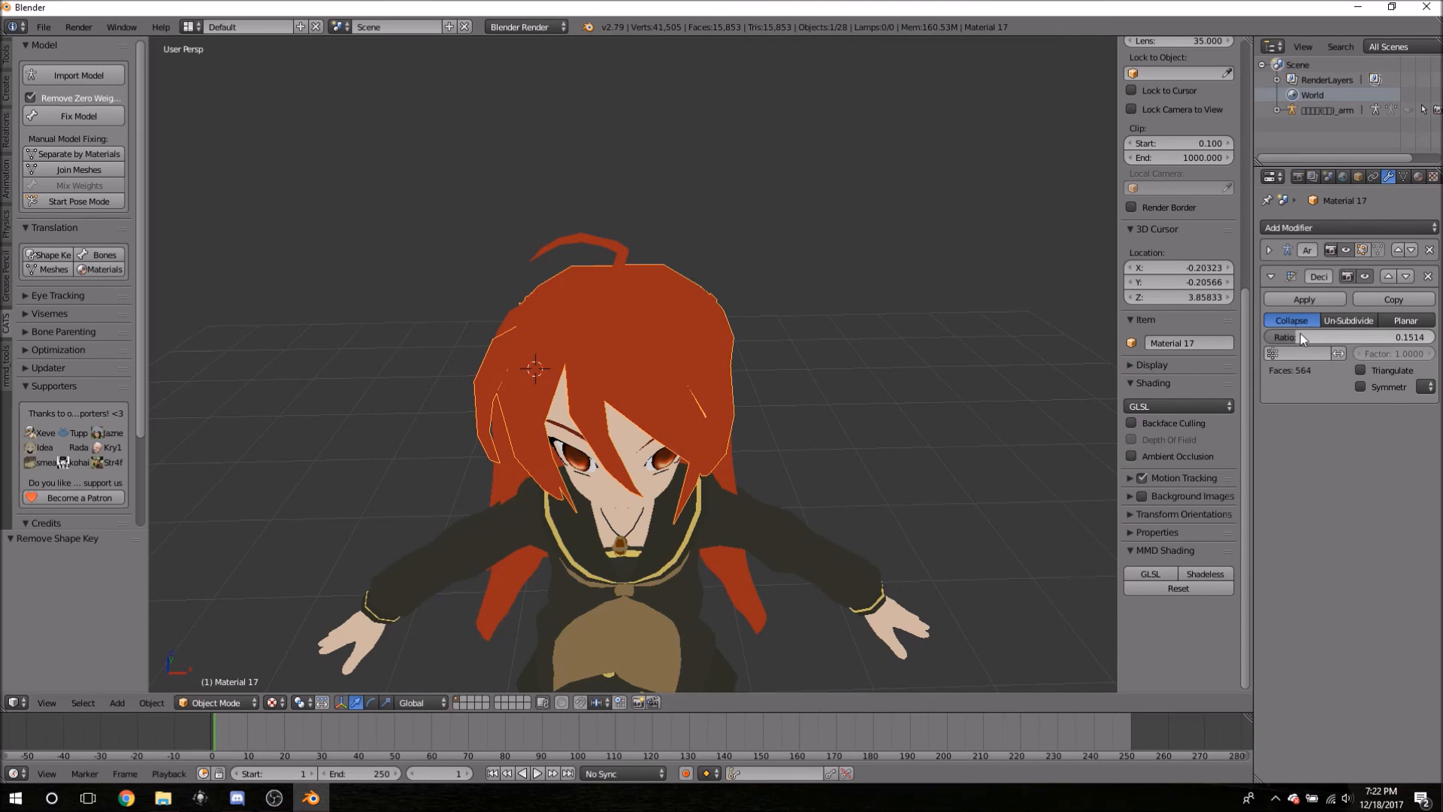
drag(1300, 335, 1432, 336)
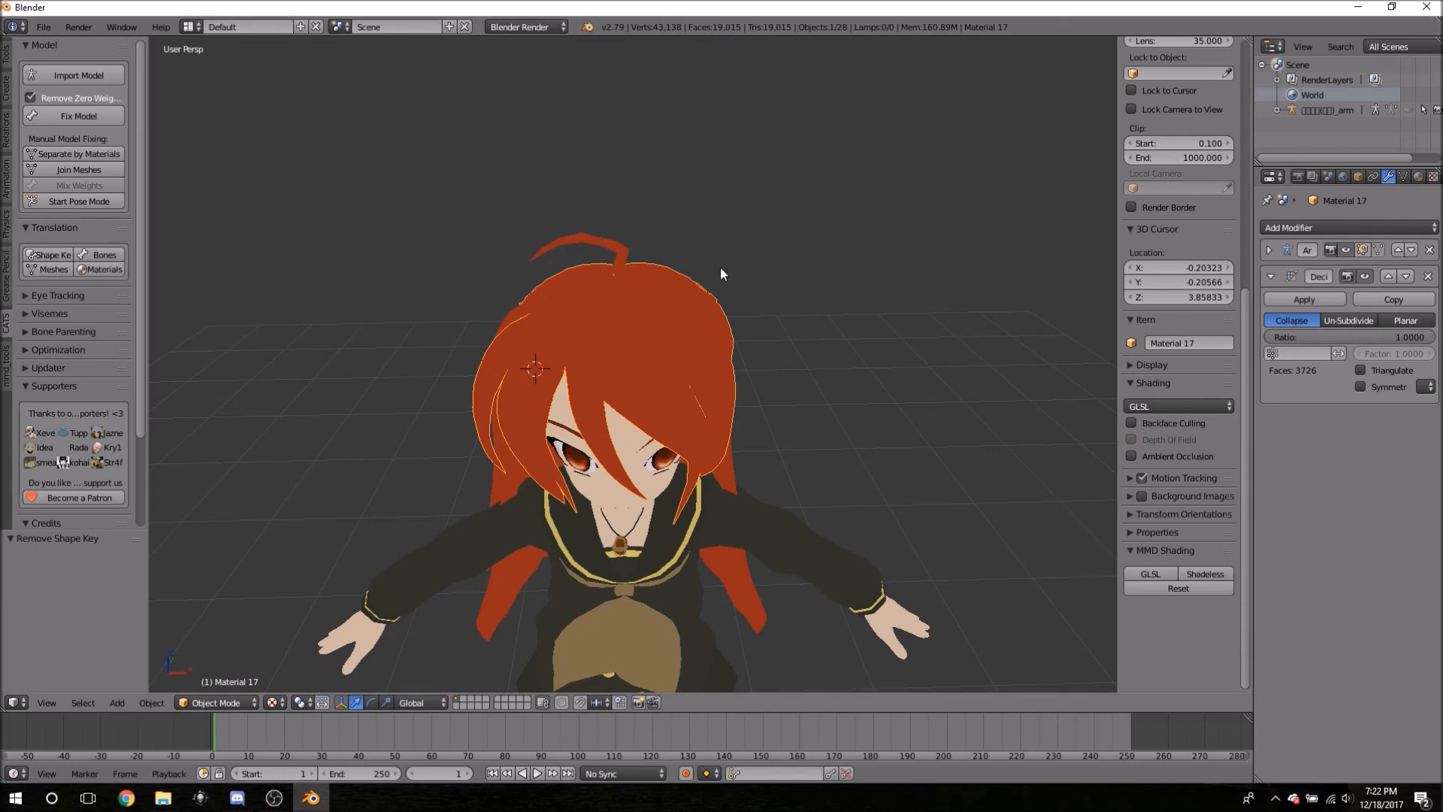
middle_drag(647, 210, 746, 221)
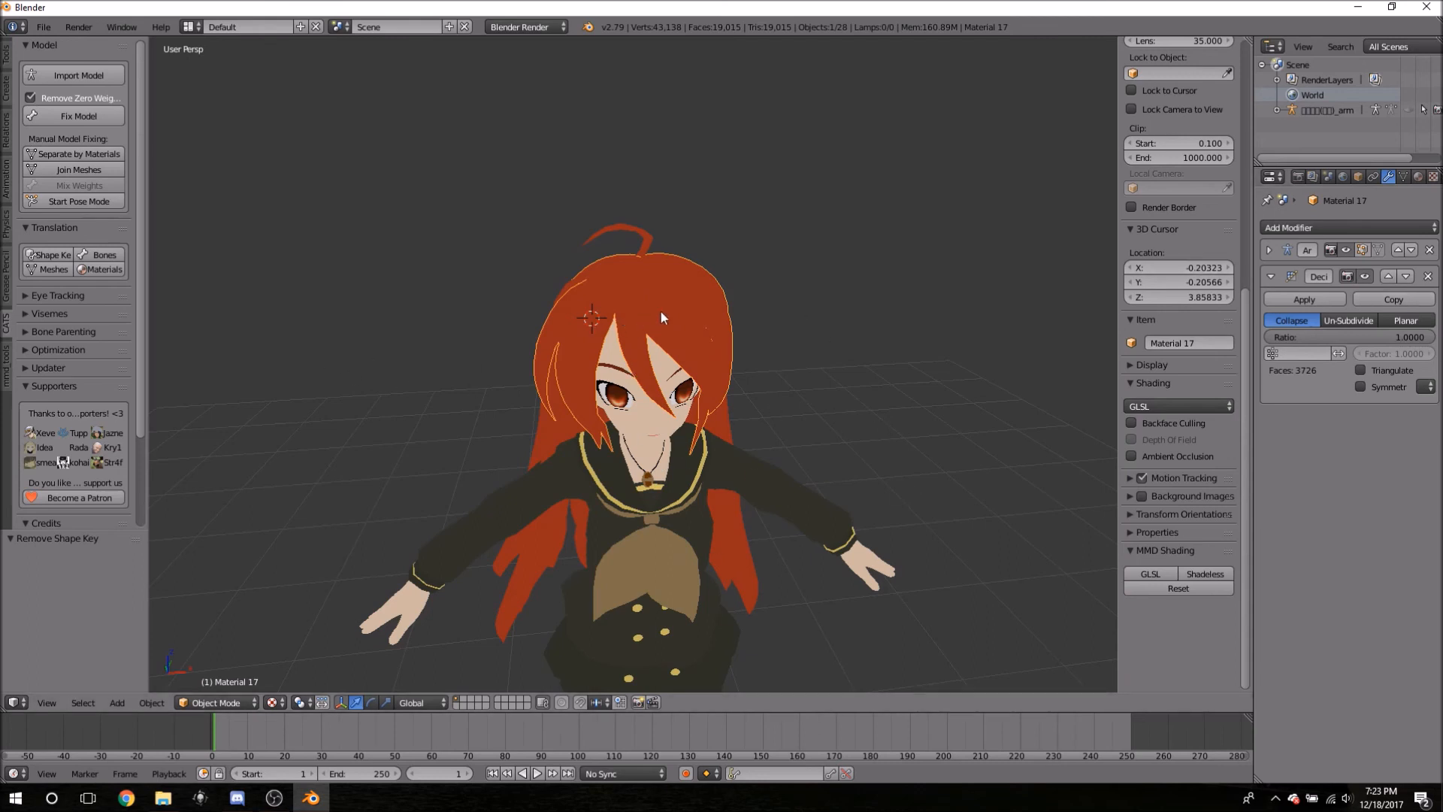
middle_drag(839, 417, 766, 403)
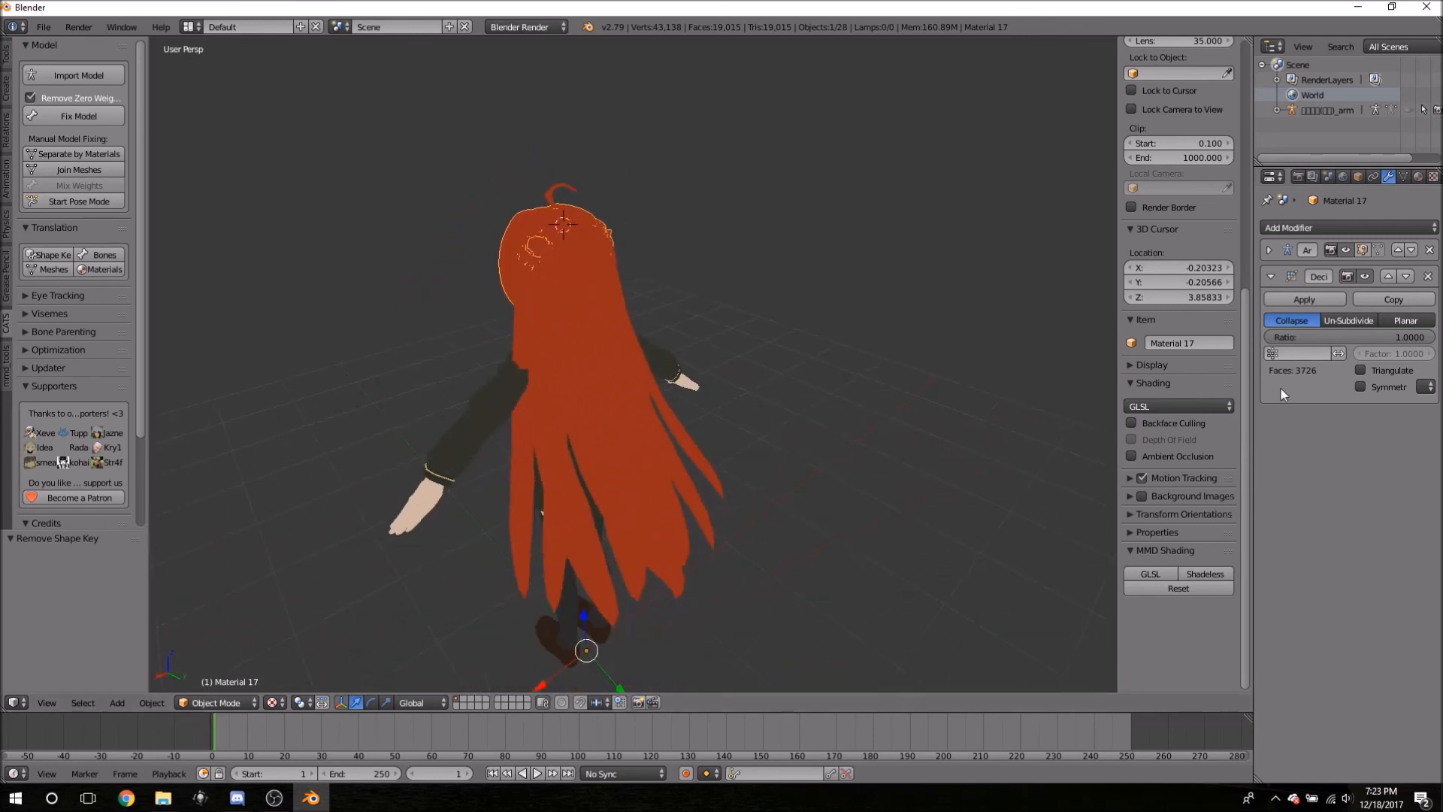
- Select the long hair Material 18 and inspect its mesh in Edit Mode, then exit
right_click(590, 369)
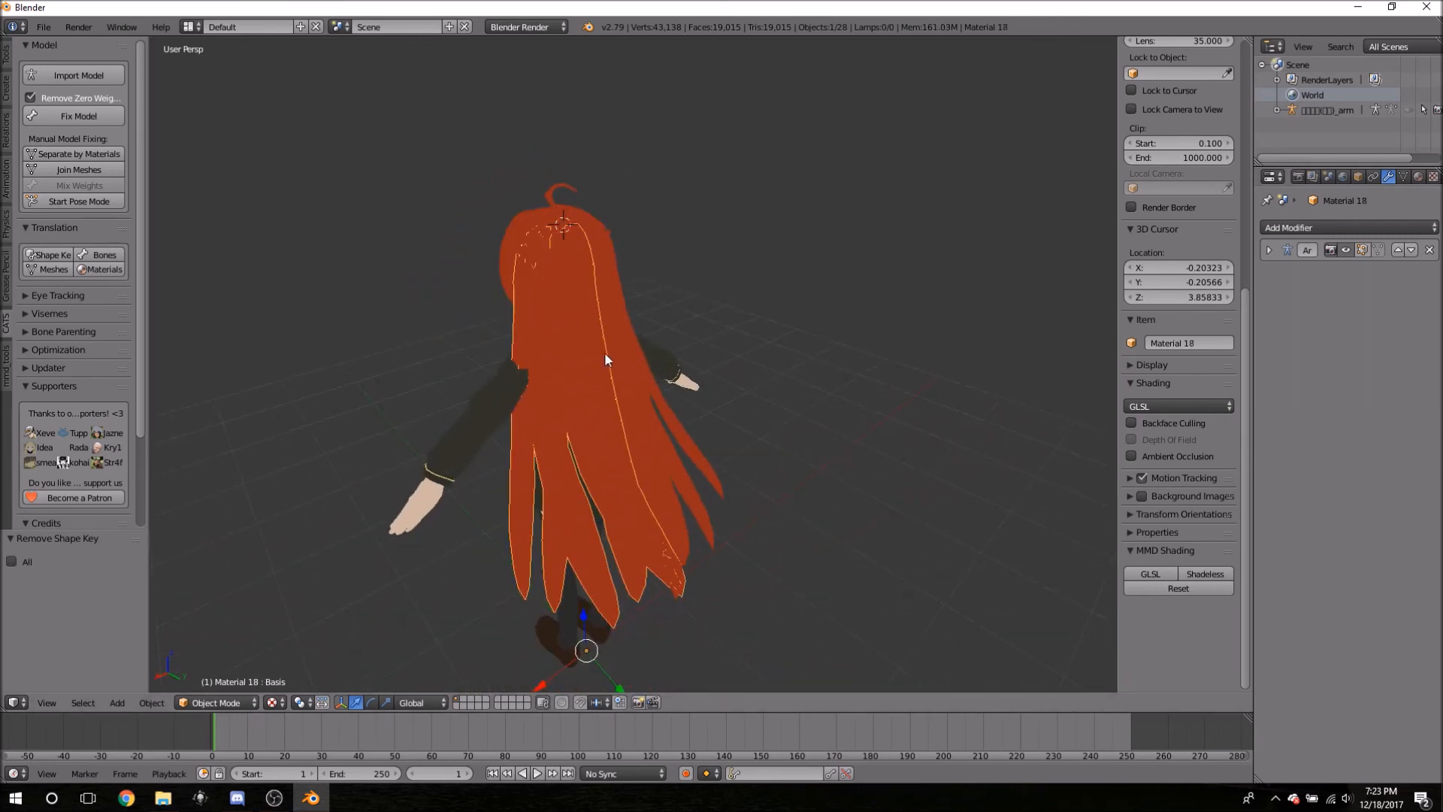
middle_drag(659, 346, 770, 403)
middle_drag(848, 368, 528, 409)
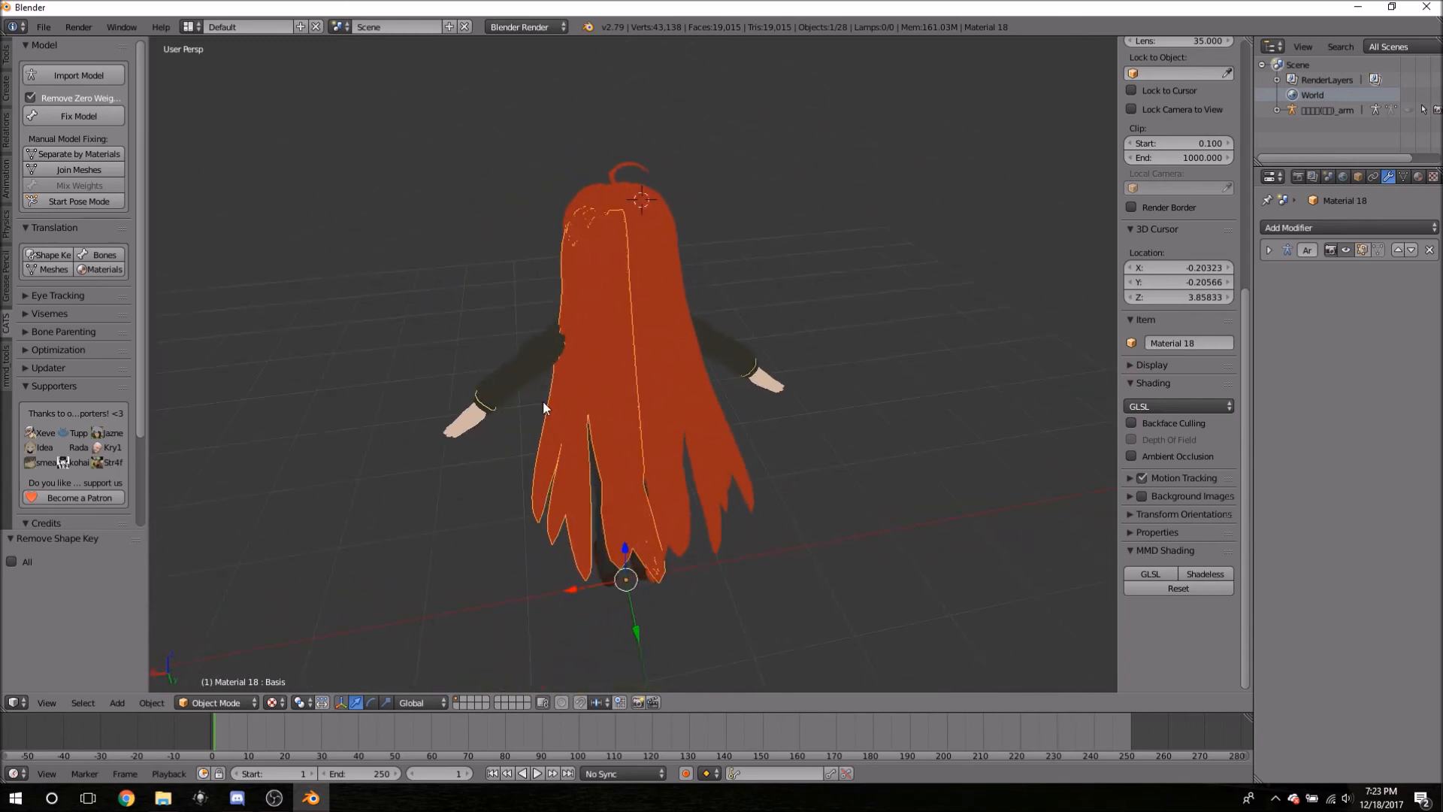
key(Tab)
middle_drag(755, 401, 904, 312)
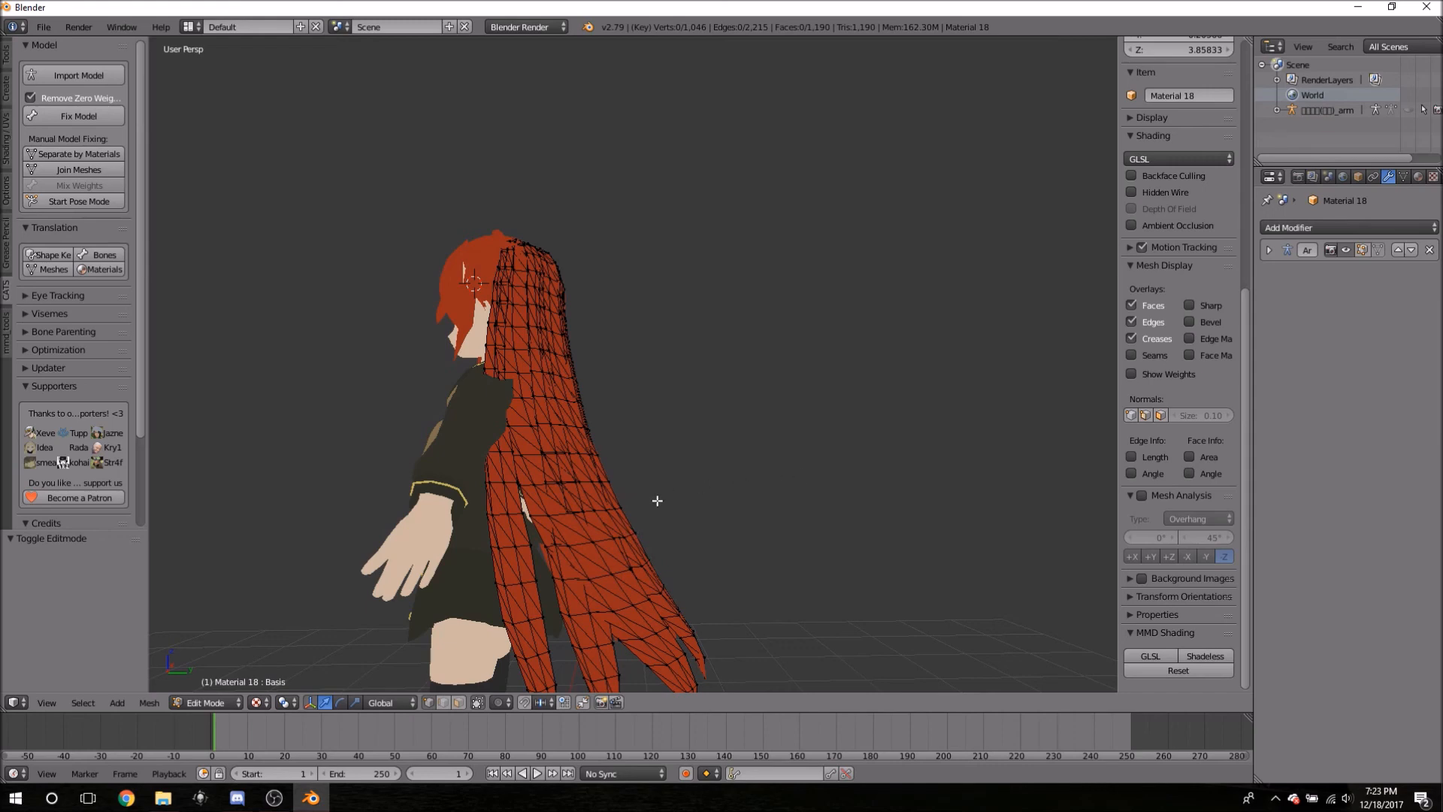
middle_drag(615, 449, 840, 404)
key(Tab)
- Zoom to the feet, select the Material 13 shoes, and open them in Edit Mode
scroll(808, 615, down, 5)
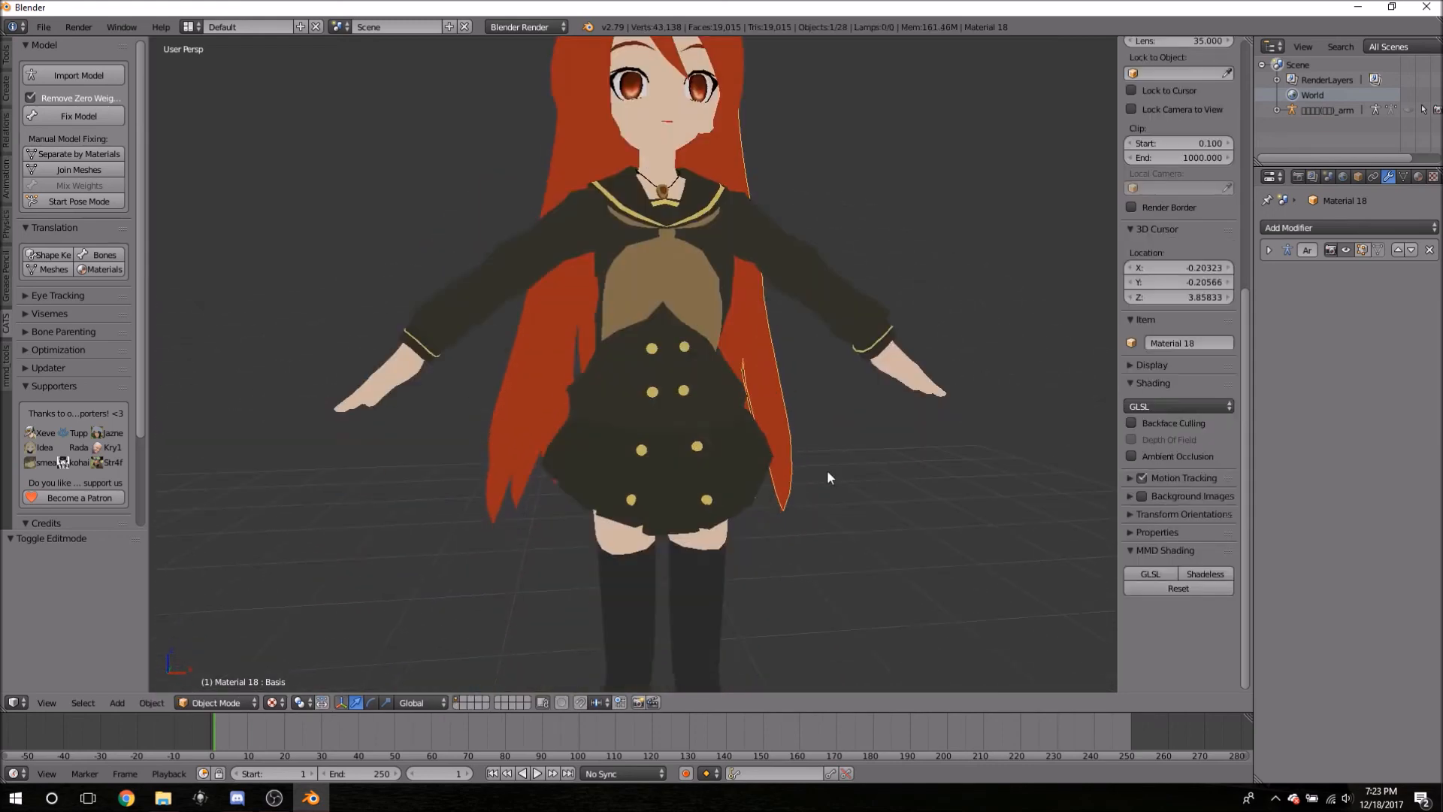
scroll(768, 607, up, 6)
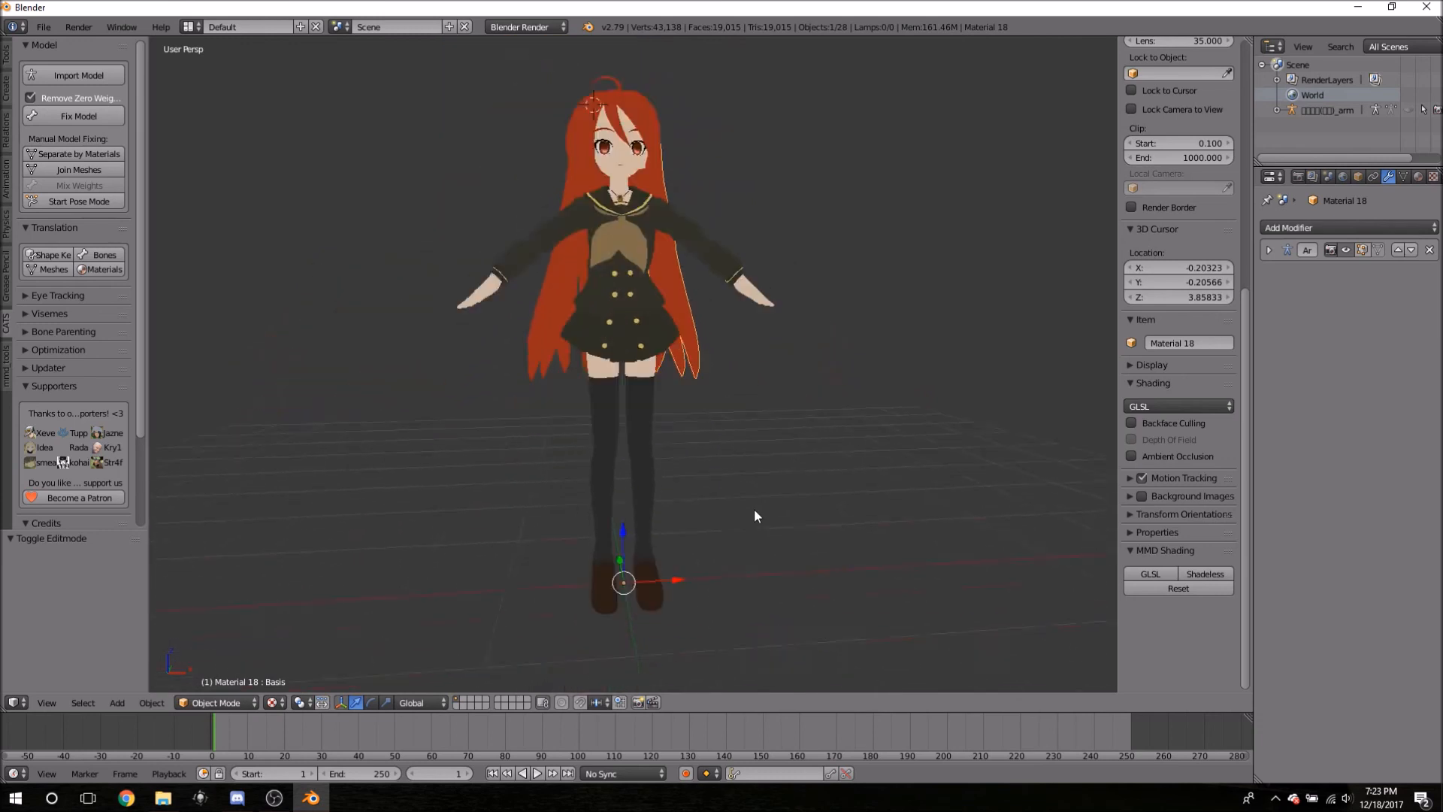
scroll(777, 602, up, 4)
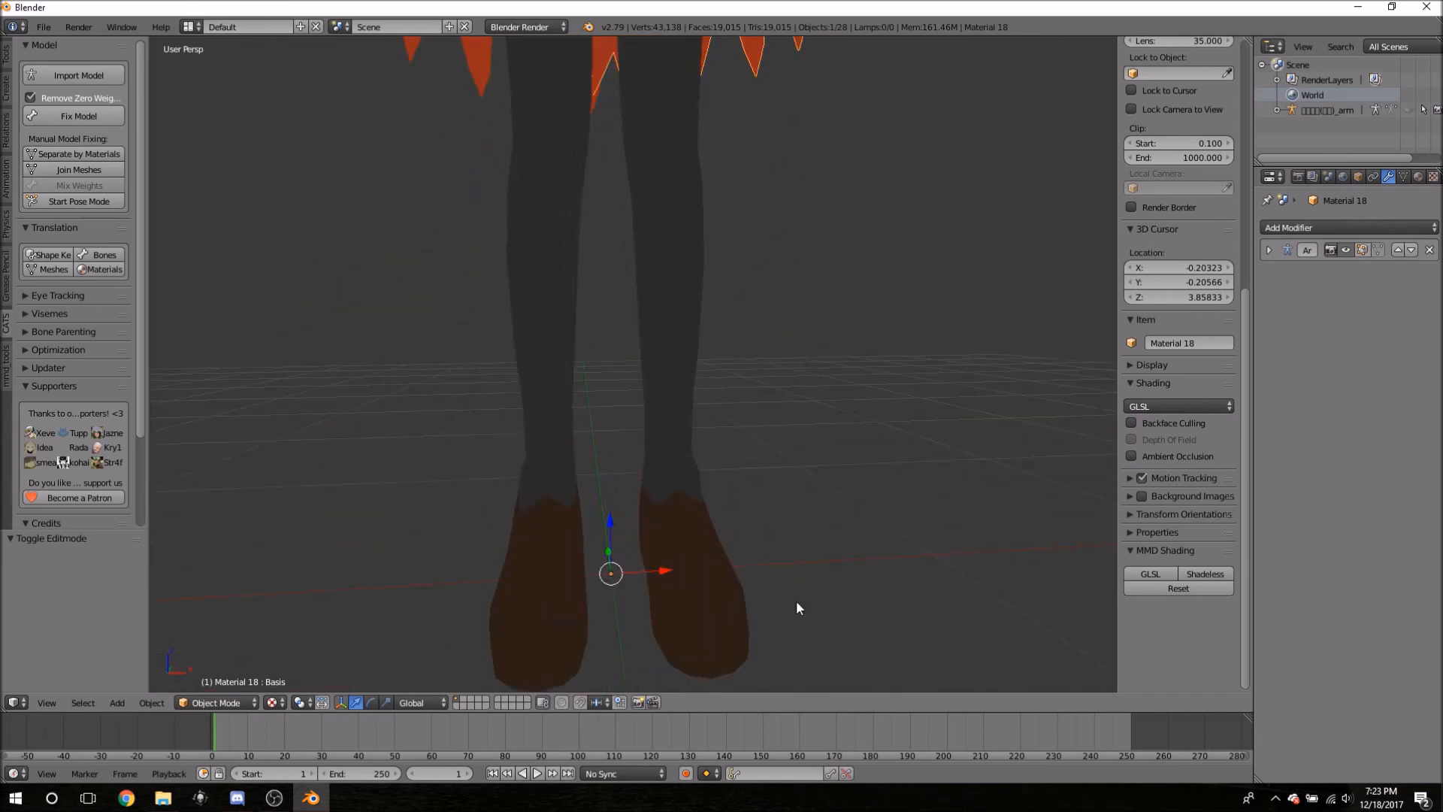
right_click(715, 326)
key(Tab)
key(Tab)
middle_drag(795, 277, 798, 318)
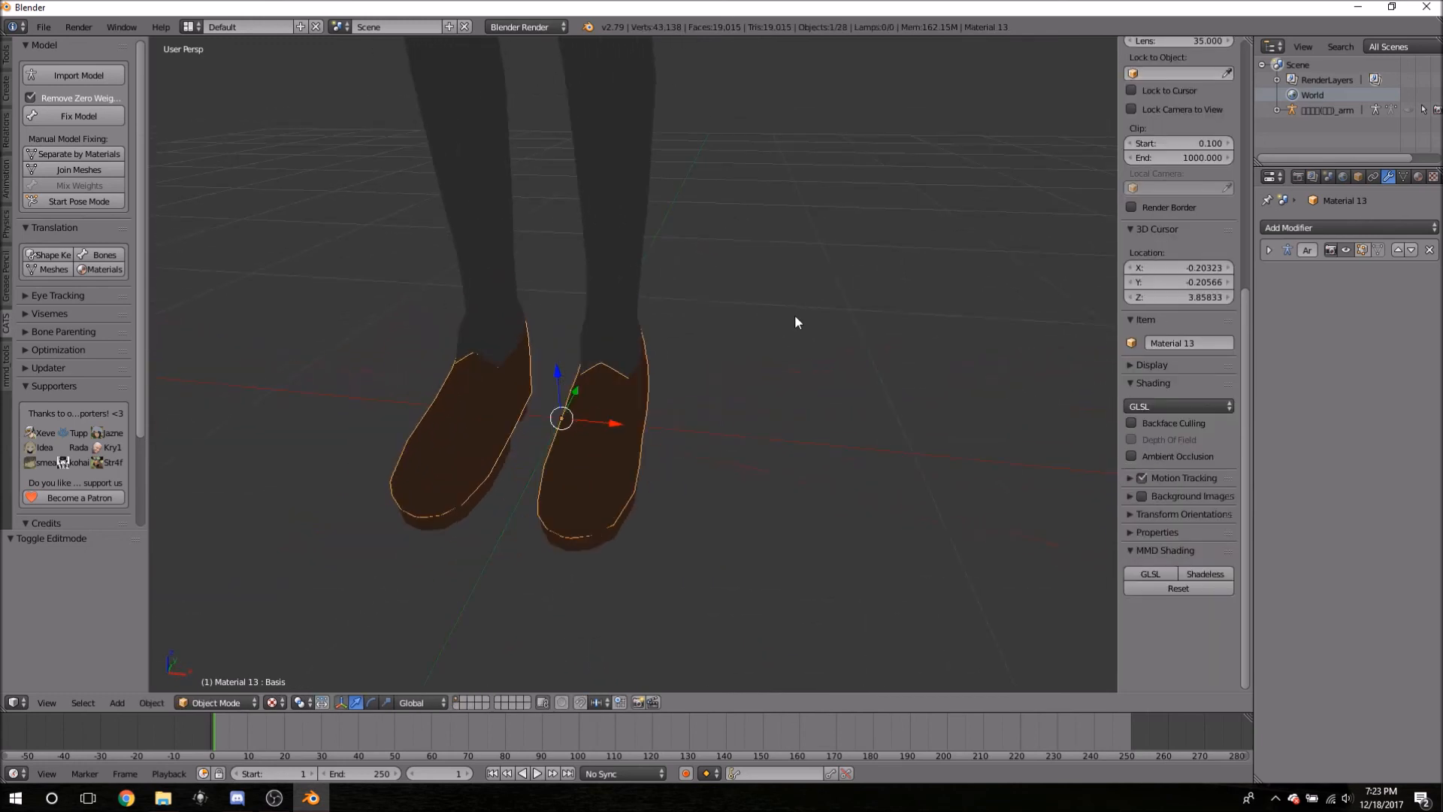
key(Tab)
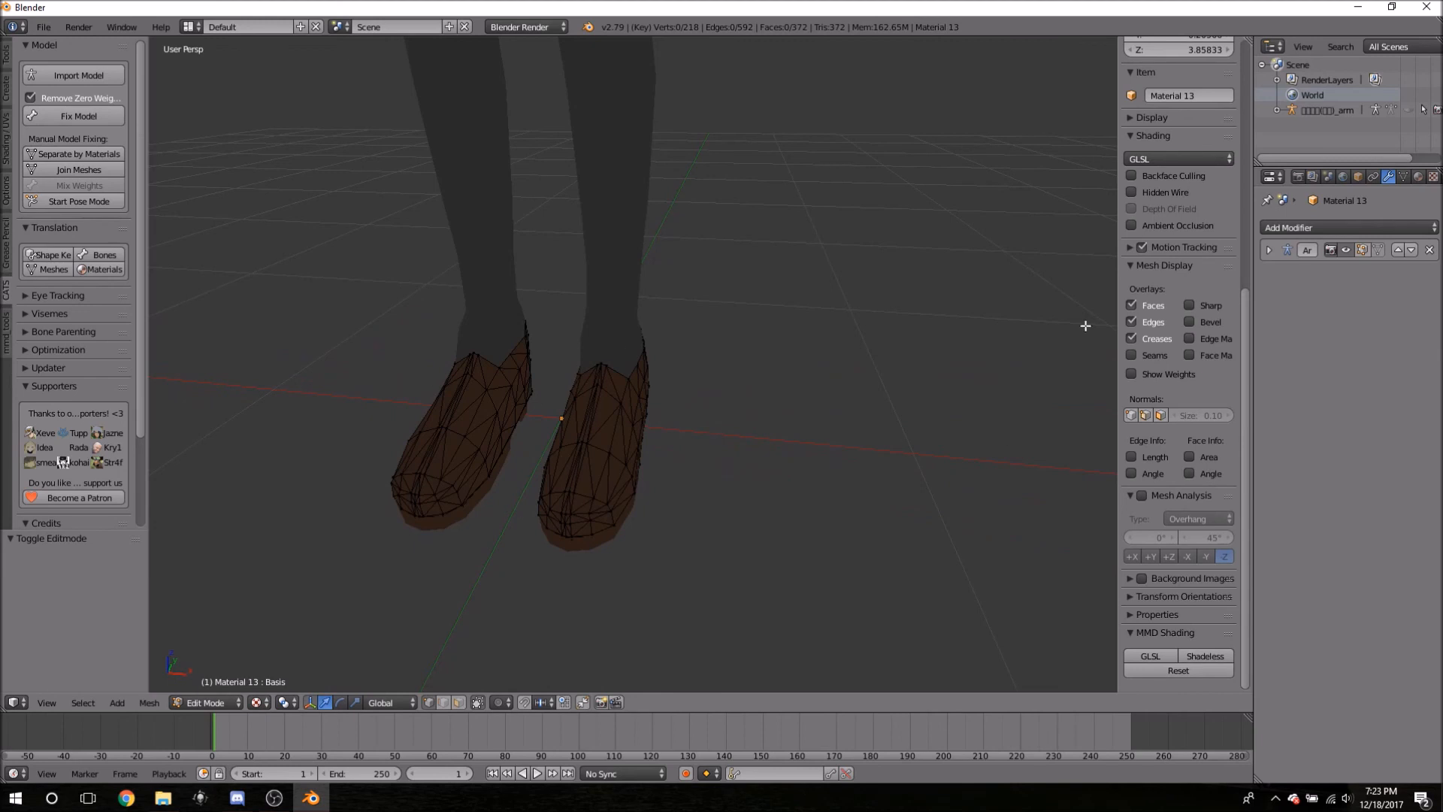
- Add a Decimate modifier to the Material 13 shoes and return to Object Mode
click(1300, 227)
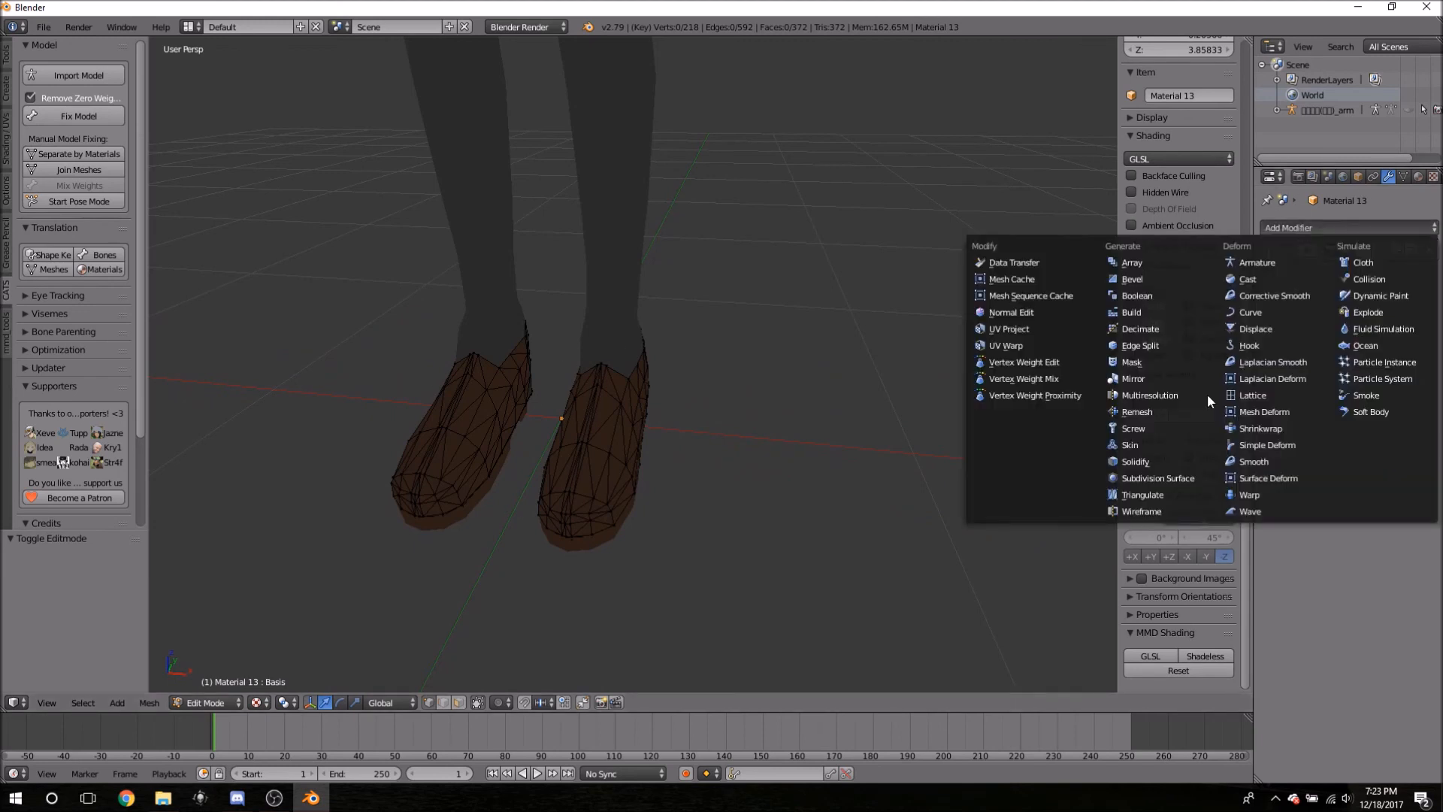
click(1141, 329)
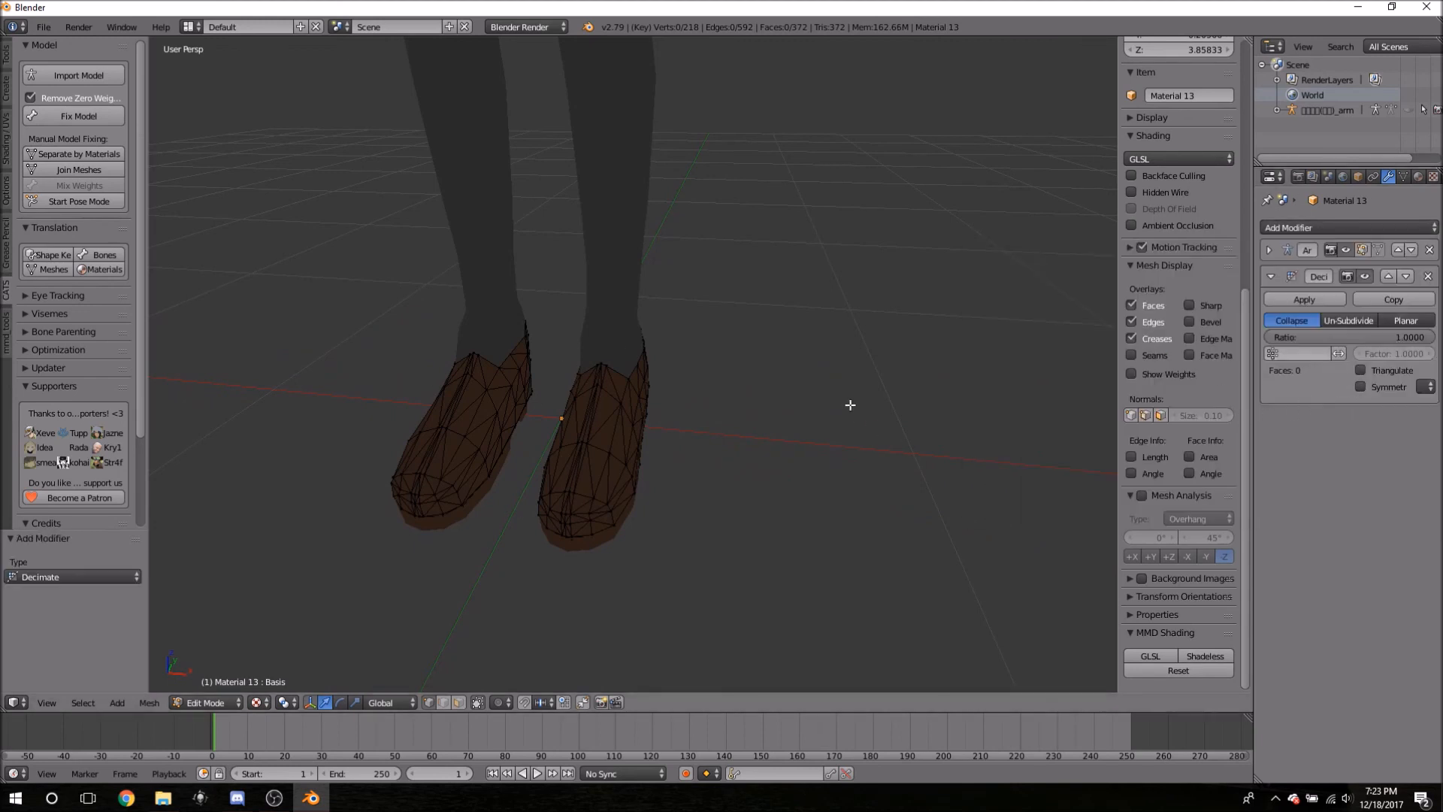
key(Tab)
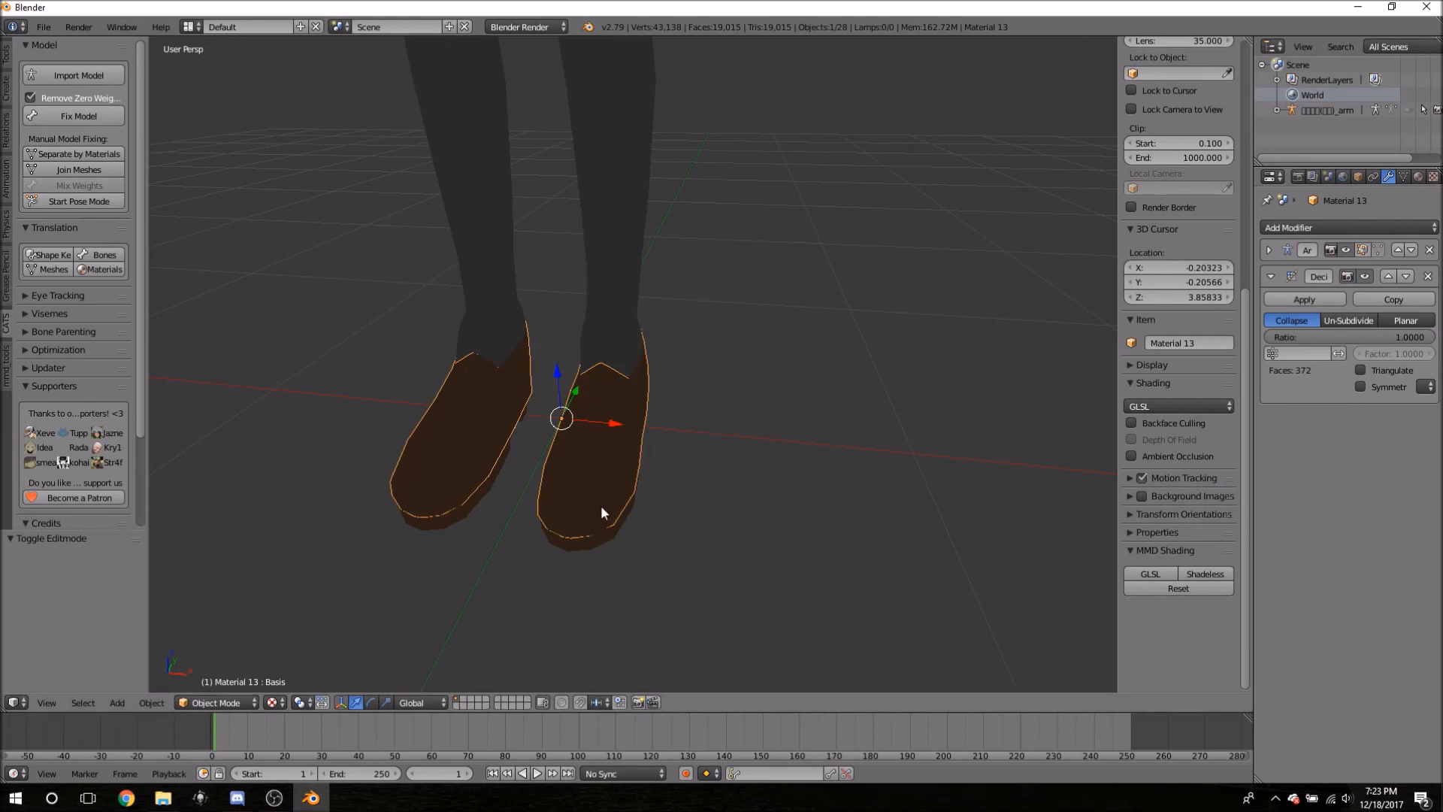
middle_drag(550, 652, 641, 532)
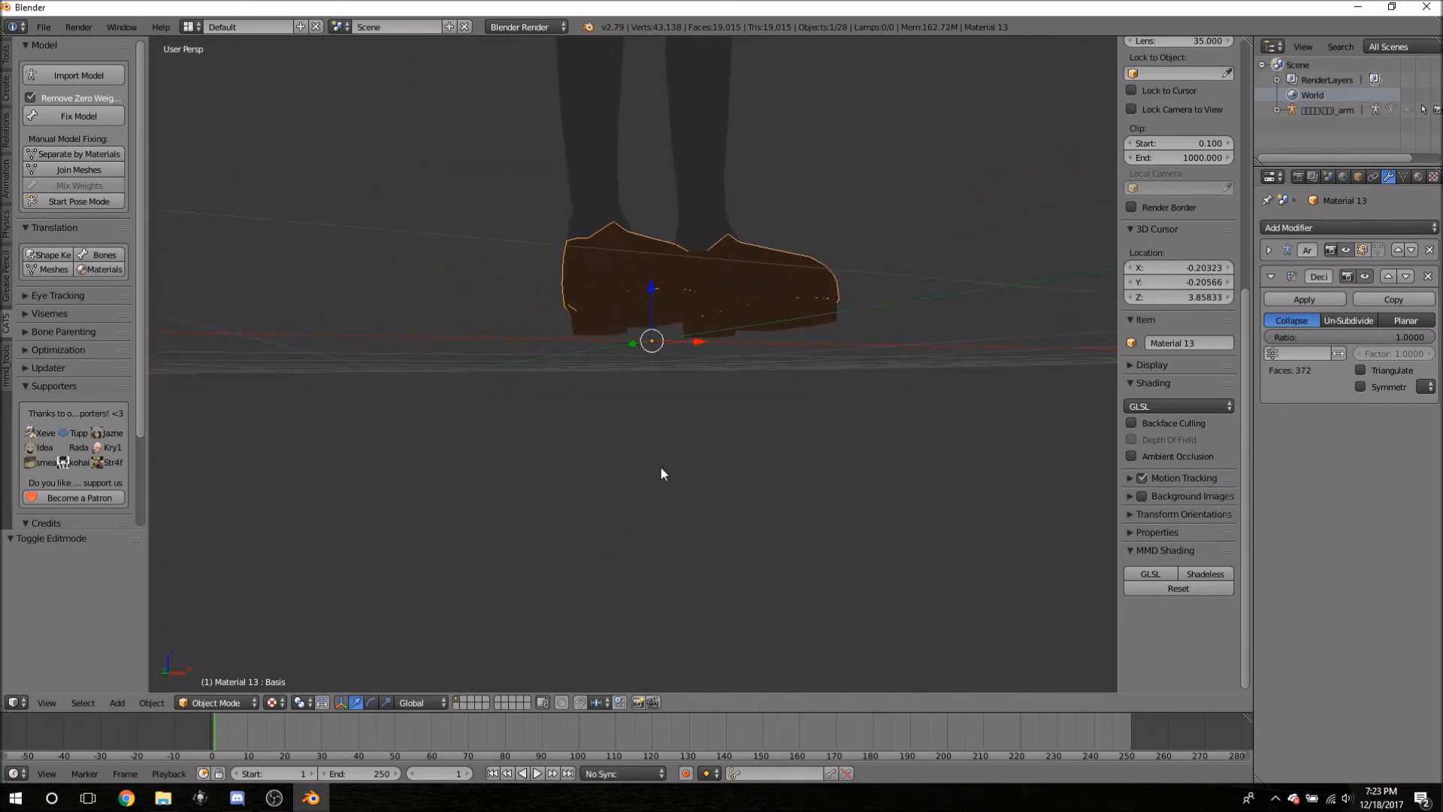
- Select the Material 11 shoe sole and give it its own Decimate modifier
right_click(765, 318)
click(1308, 228)
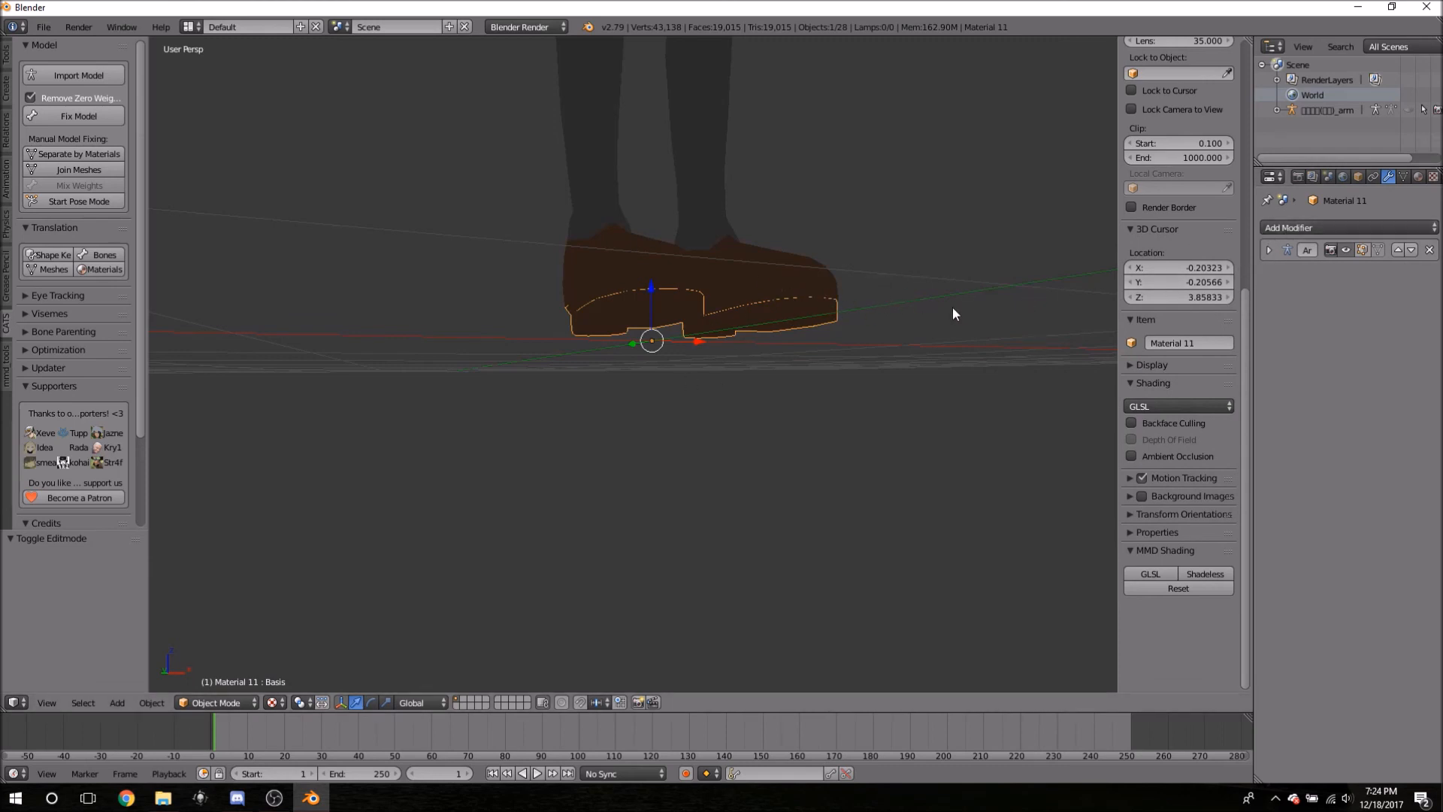
middle_drag(914, 263, 865, 280)
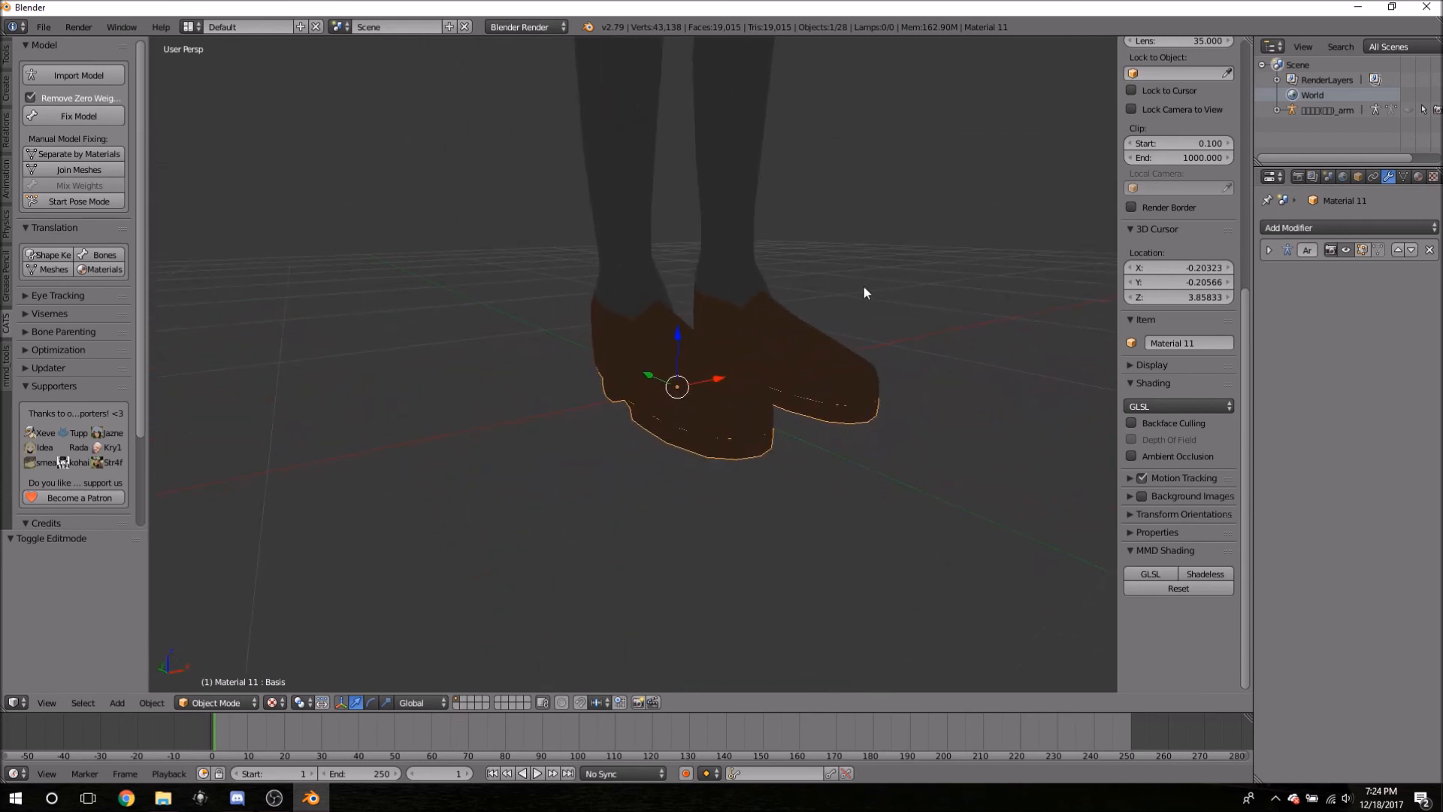
click(1305, 227)
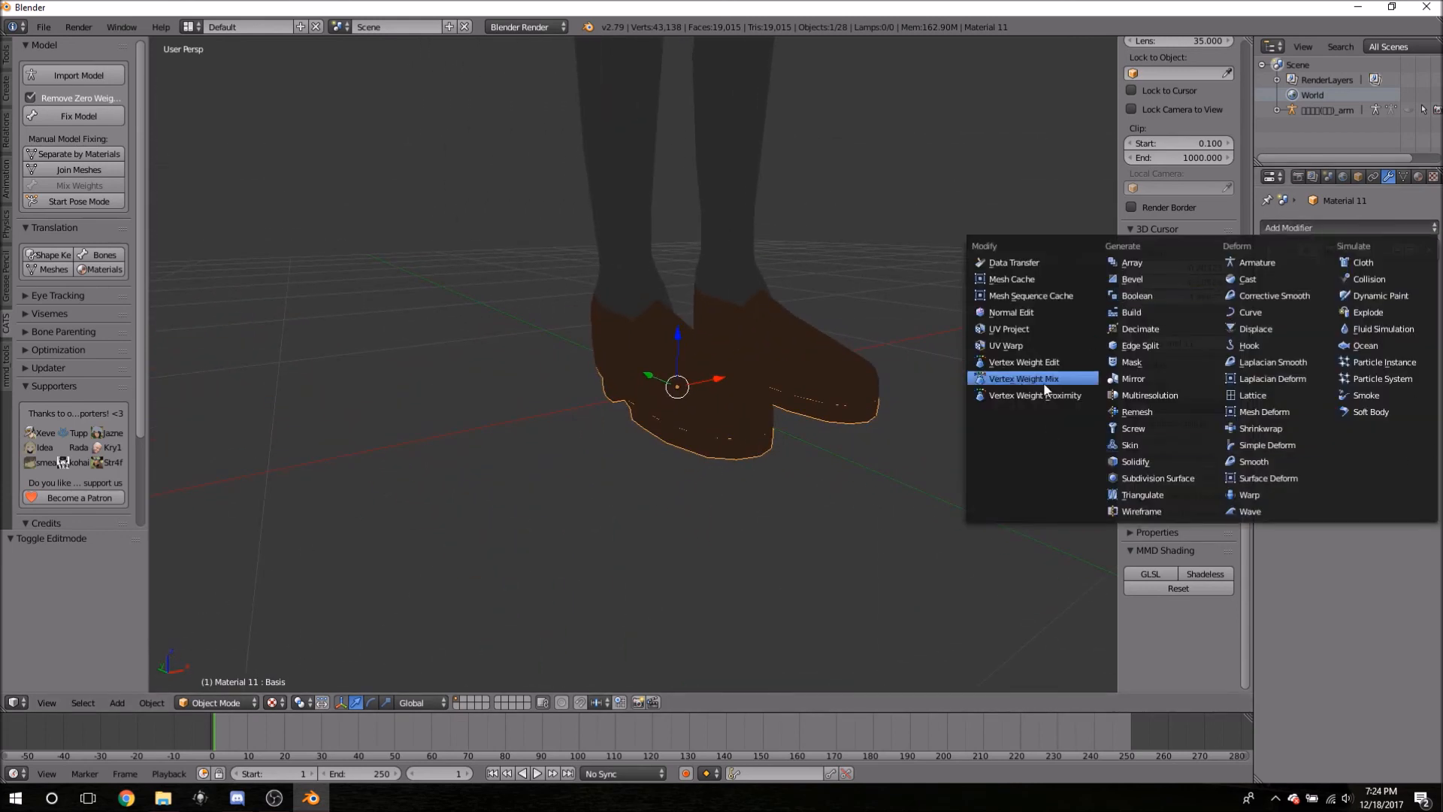
click(1140, 328)
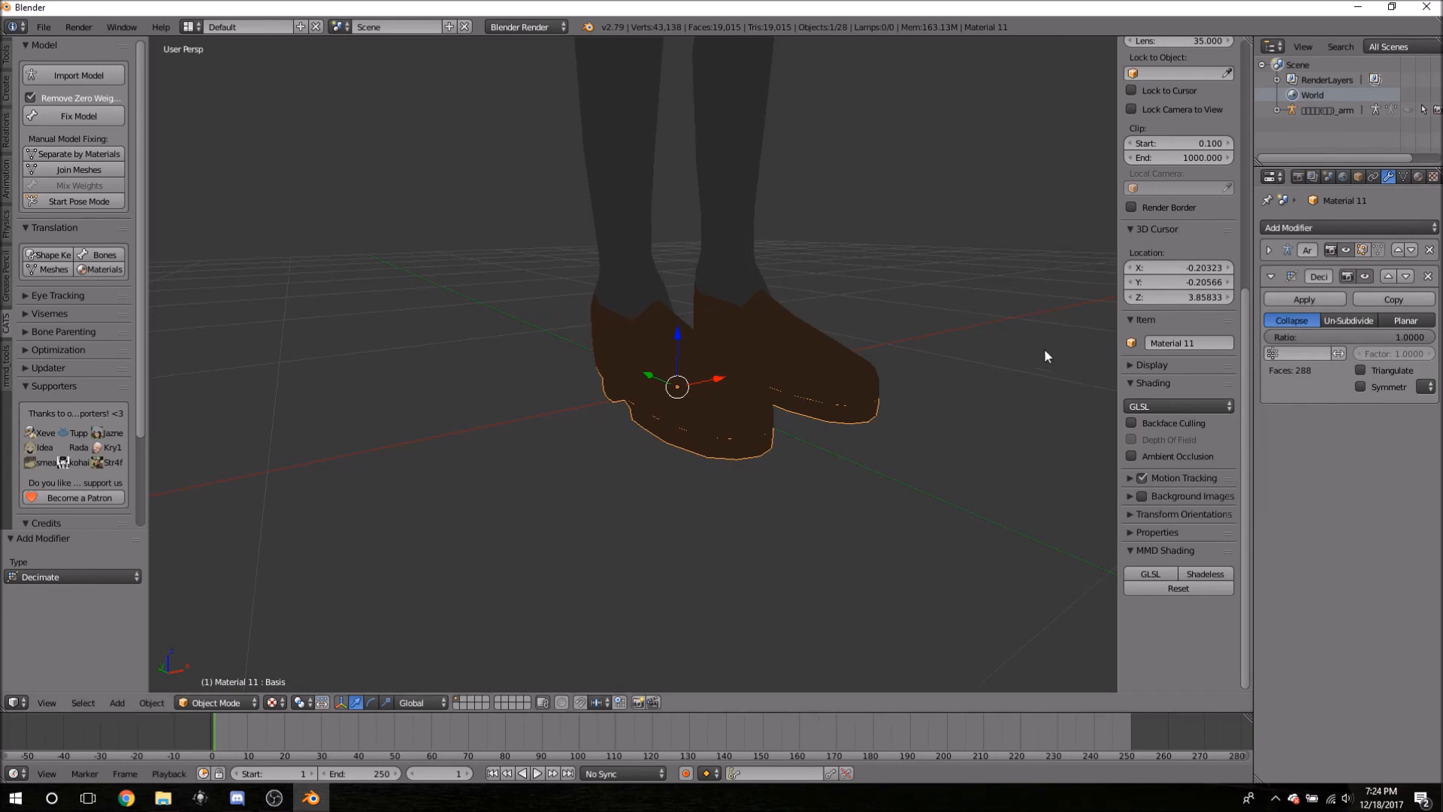
scroll(845, 248, down, 3)
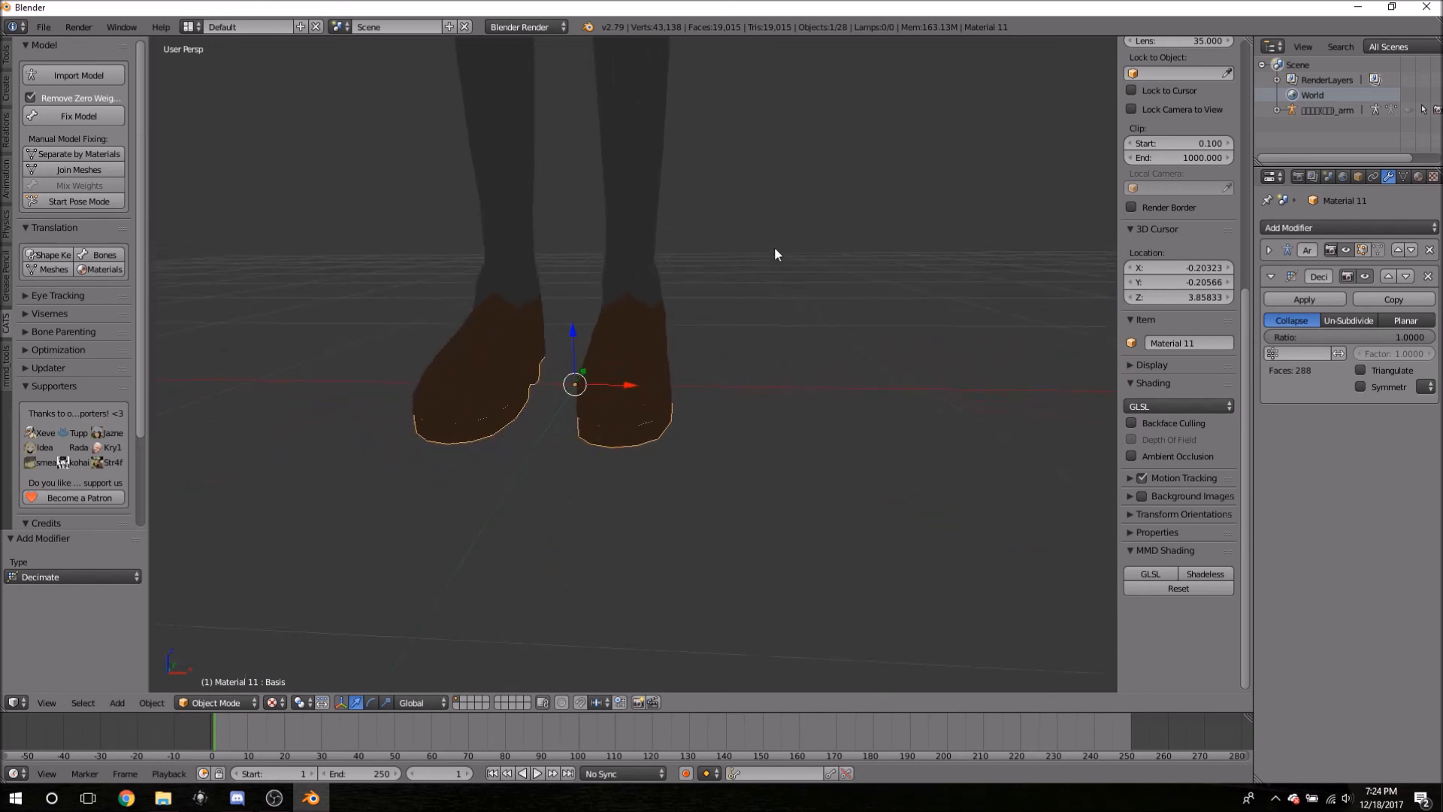
right_click(651, 180)
- Select the Material 1 body, enter Edit Mode, and inspect it from front, head and above
shift+middle_drag(769, 159, 777, 355)
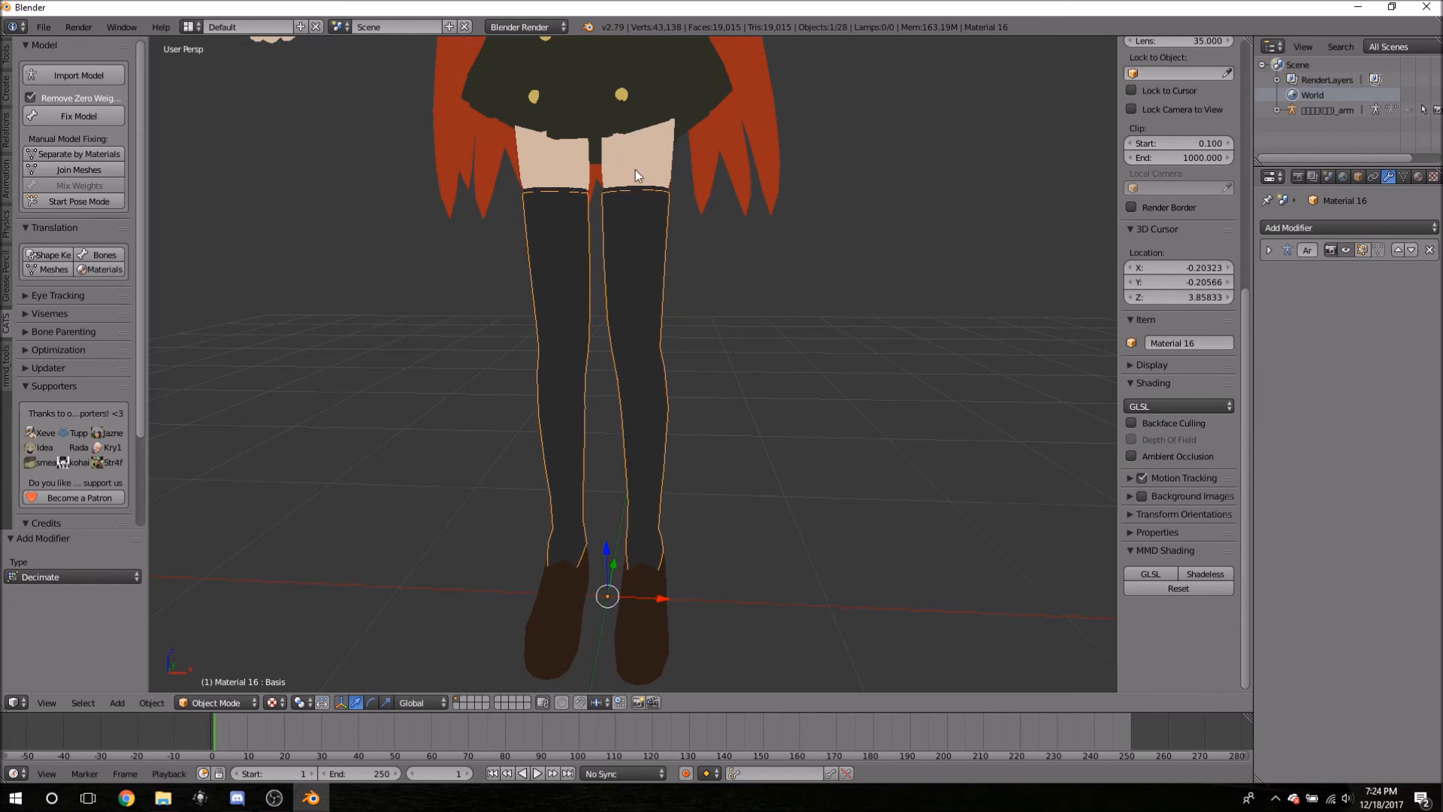
right_click(616, 172)
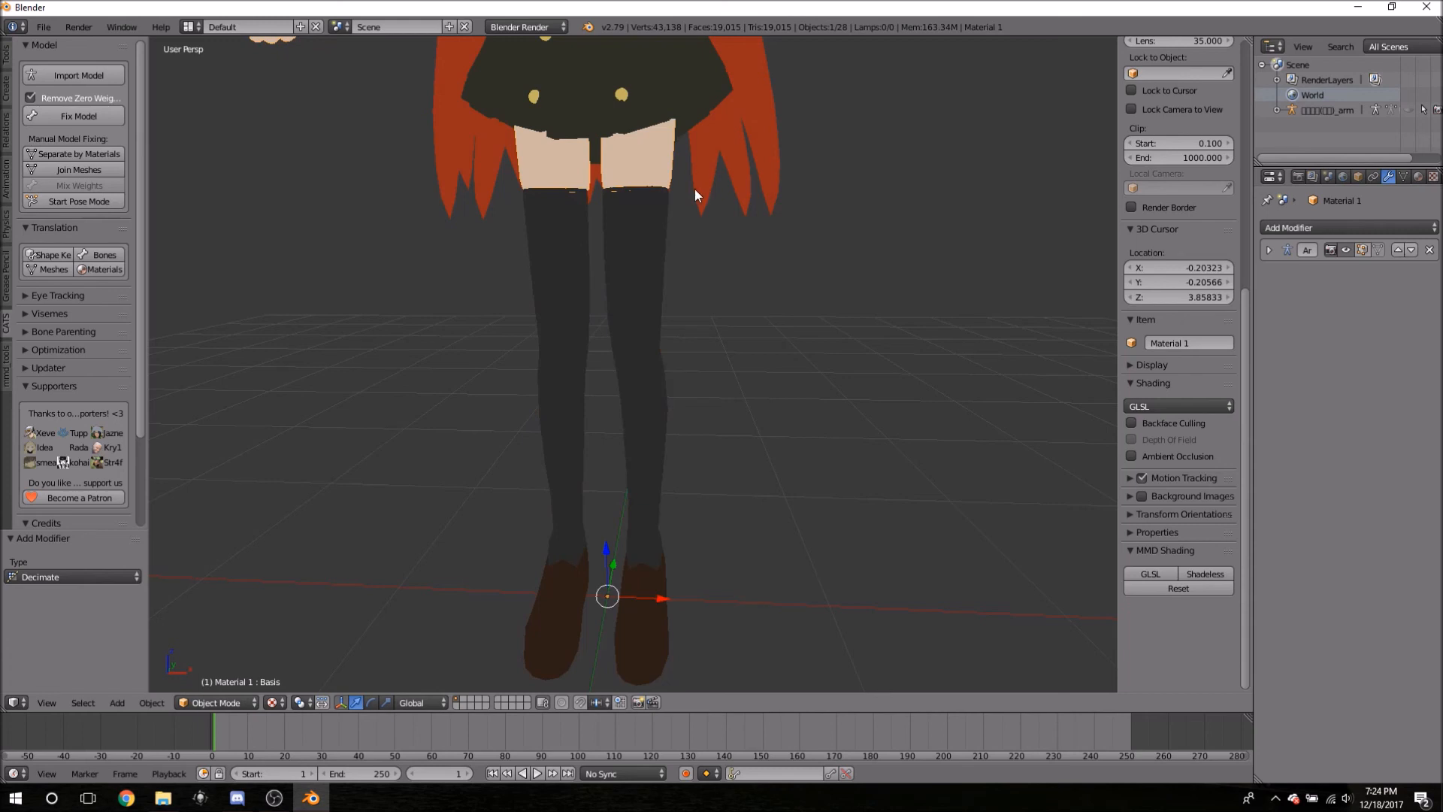
key(Tab)
middle_drag(793, 153, 768, 224)
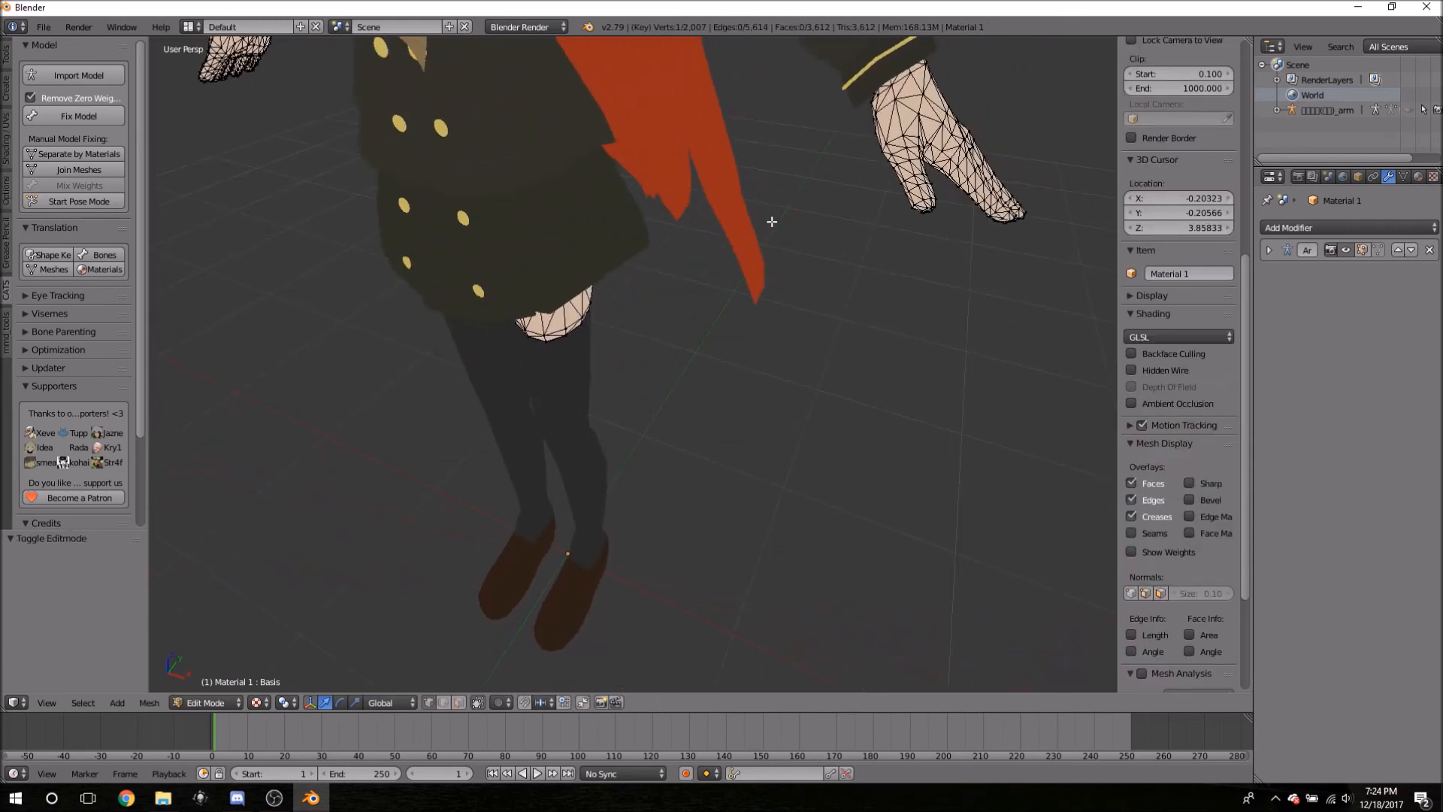
scroll(767, 224, down, 3)
middle_drag(717, 370, 738, 368)
key(KP_1)
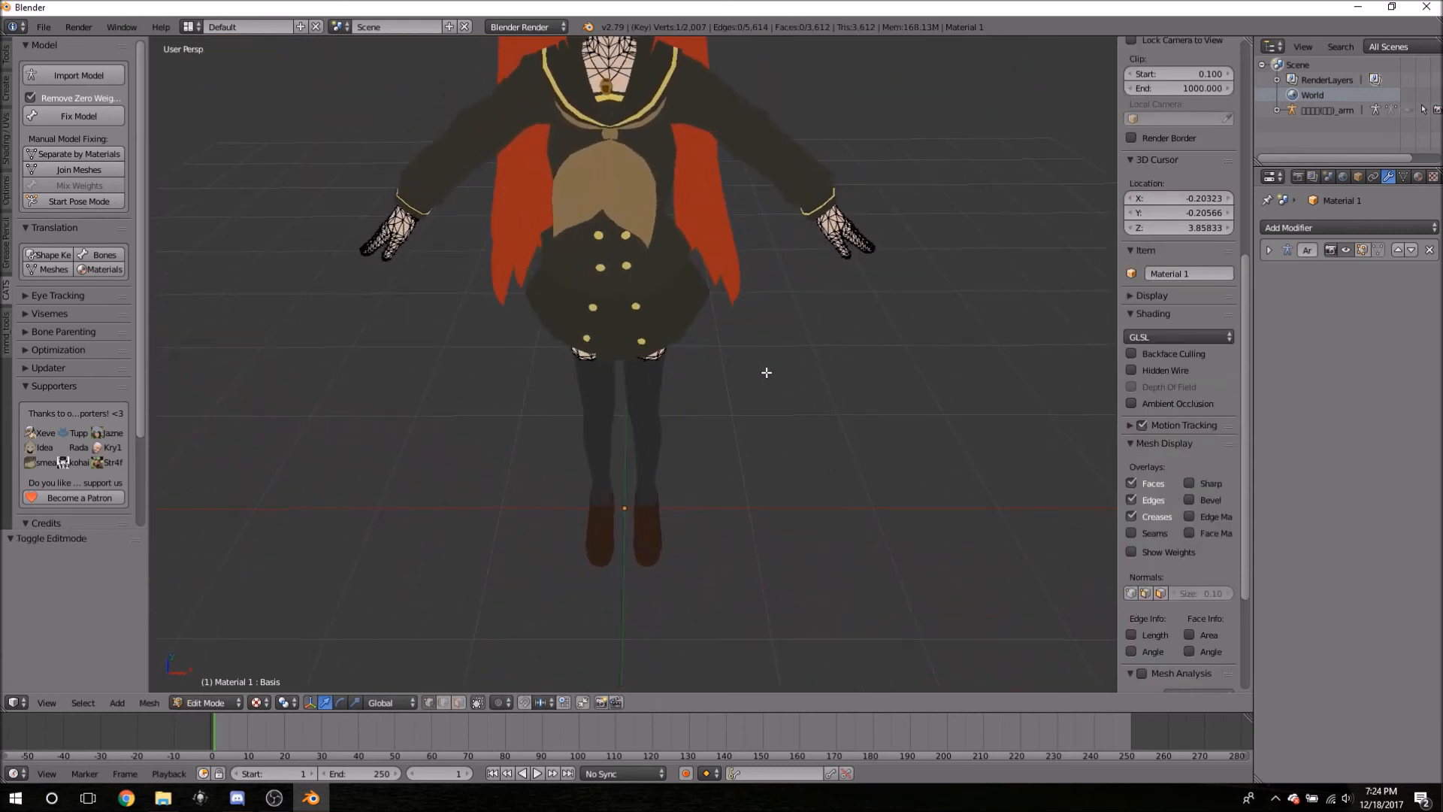
middle_drag(767, 281, 785, 400)
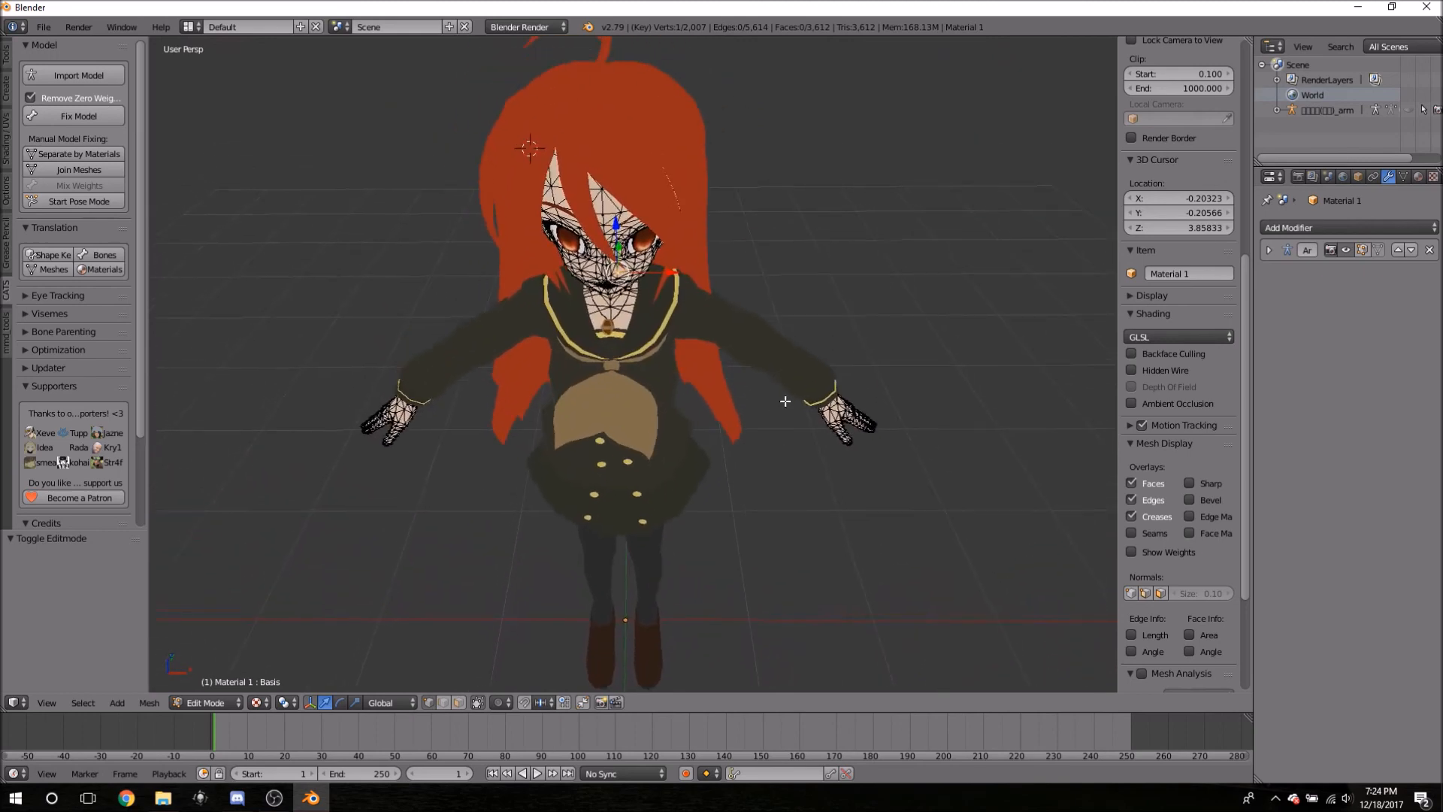
middle_drag(764, 489, 774, 436)
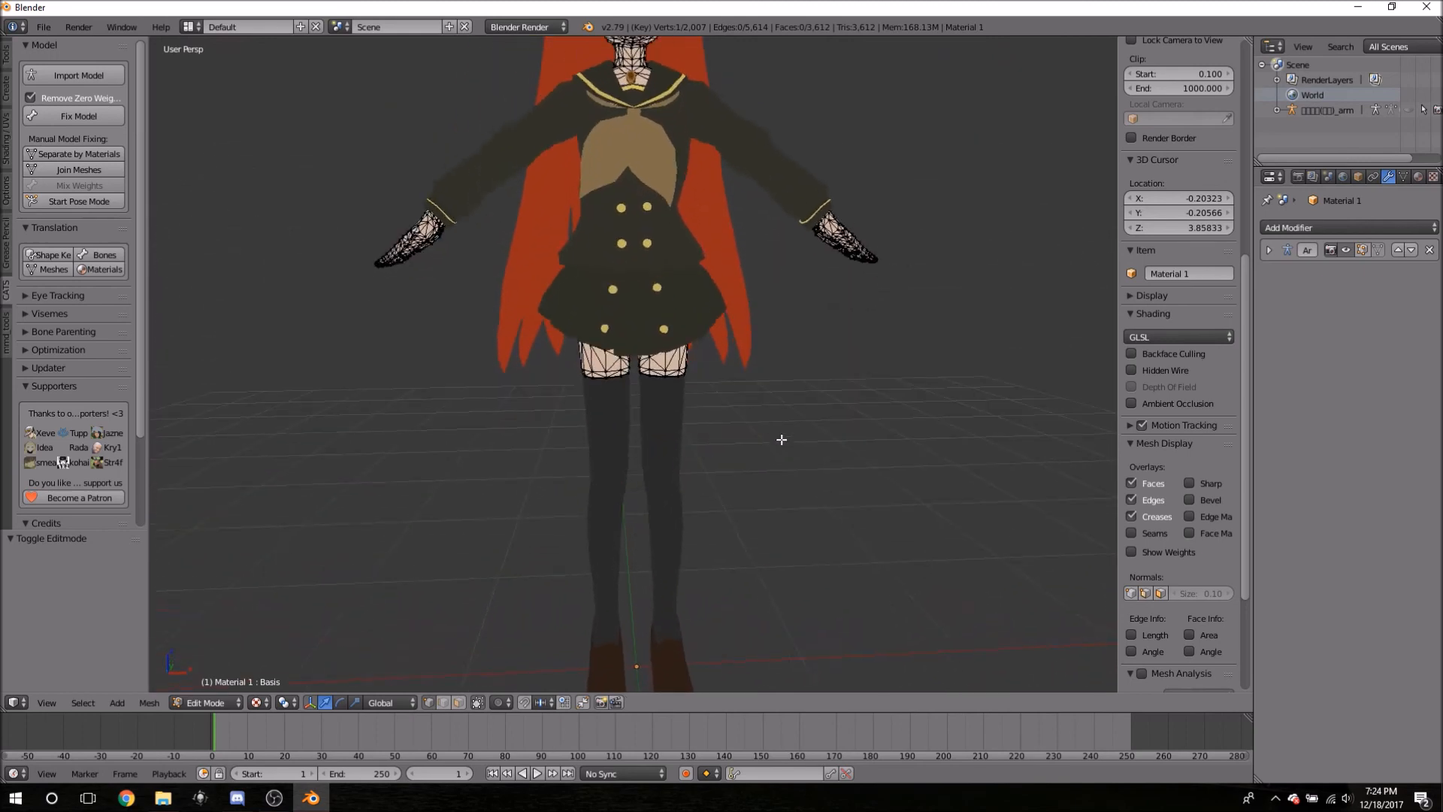
middle_drag(760, 370, 758, 330)
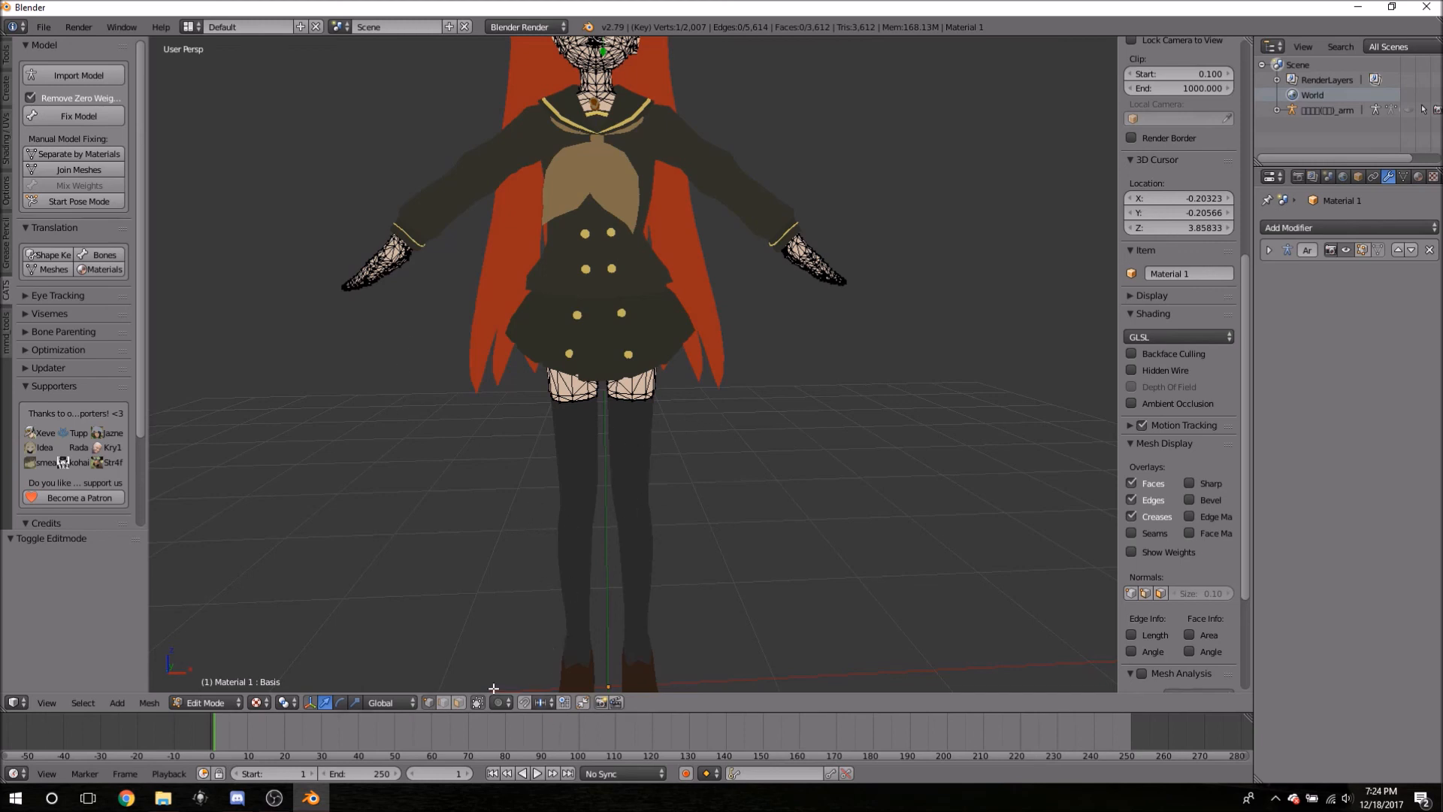
mouse_move(483, 574)
middle_down()
mouse_move(557, 563)
mouse_move(541, 516)
mouse_move(384, 566)
mouse_move(506, 599)
mouse_move(483, 587)
mouse_move(593, 583)
mouse_move(487, 589)
middle_up()
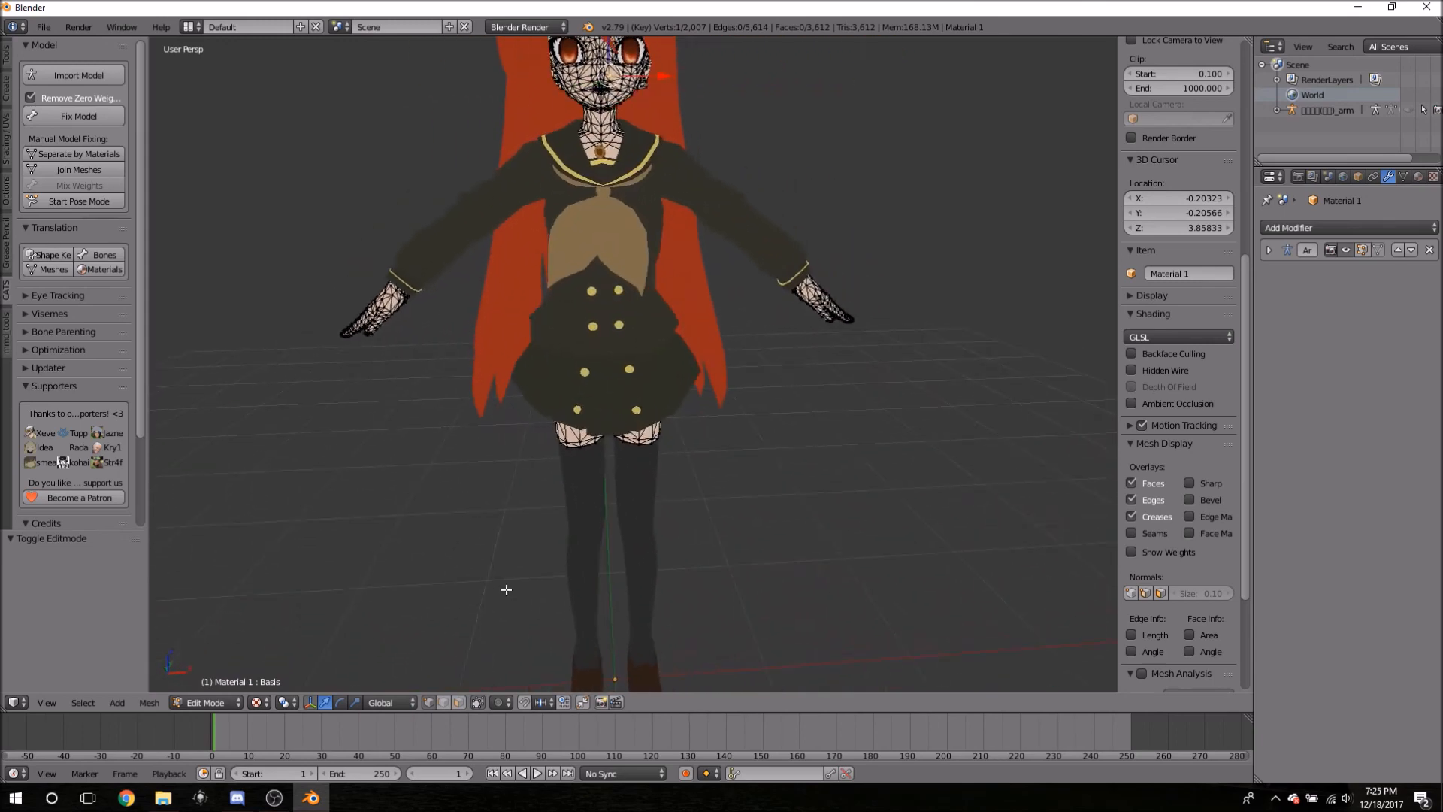
middle_drag(786, 606, 787, 542)
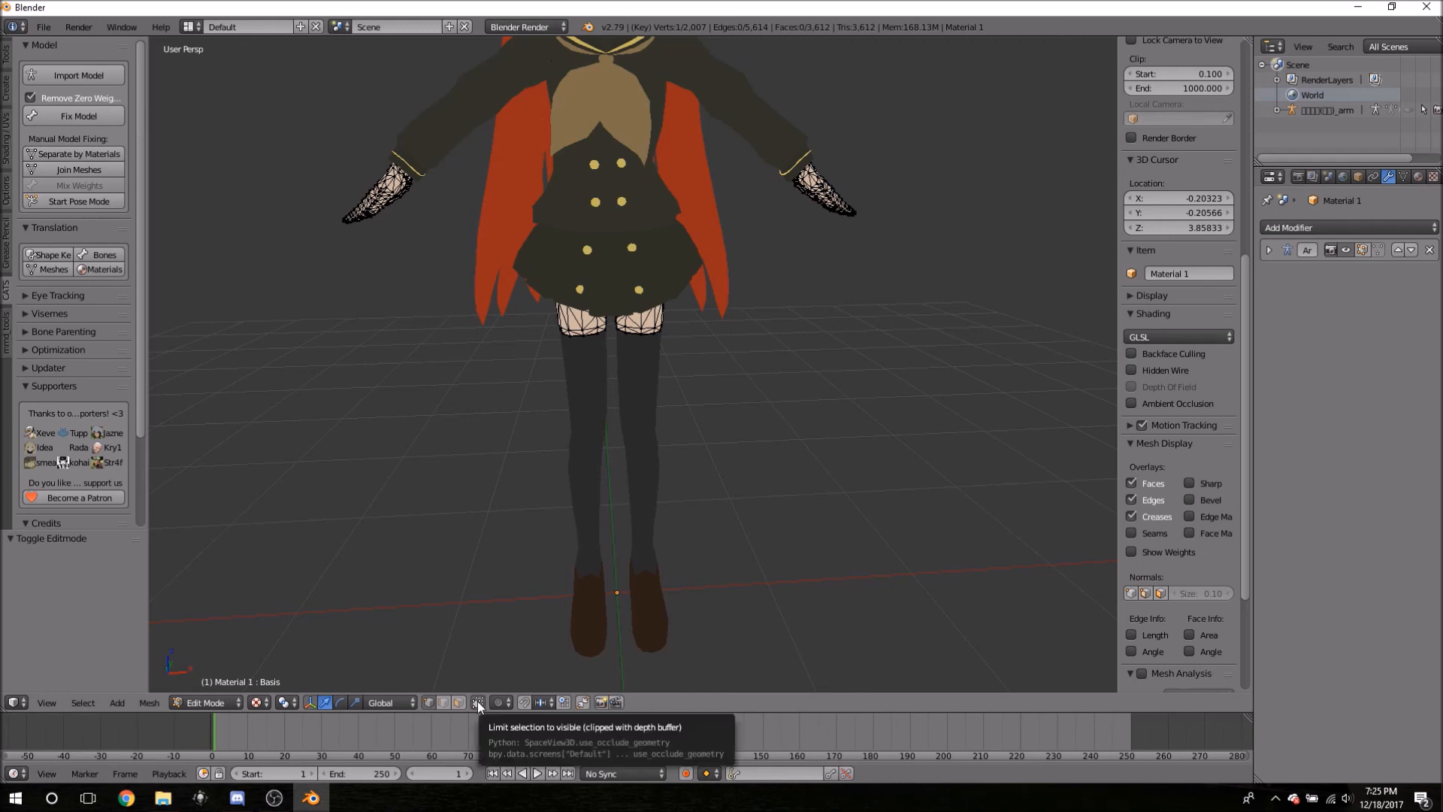
- Allow selecting hidden geometry, inspect torso and skirt, then exit Edit Mode and select Material 16
click(478, 703)
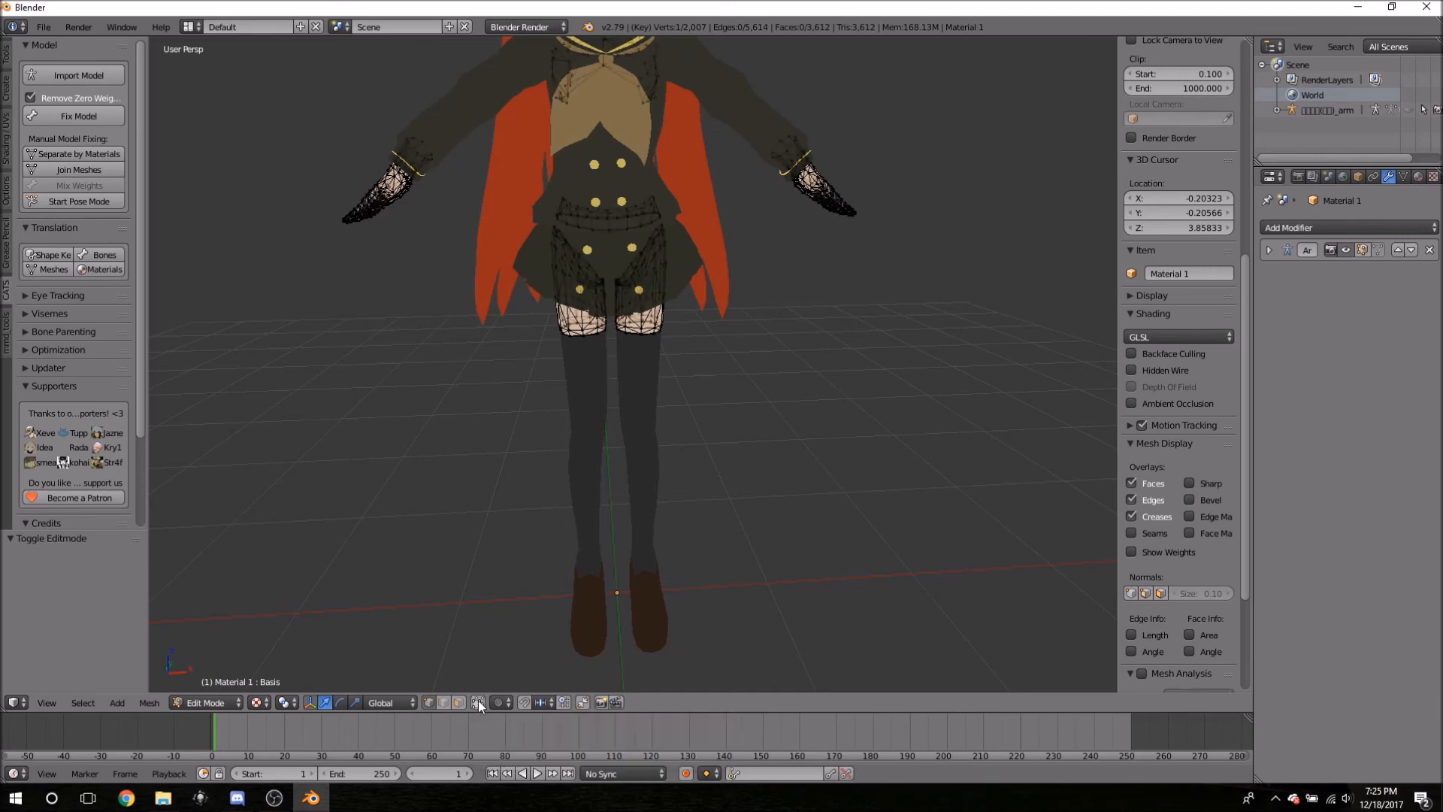
middle_drag(728, 303, 819, 276)
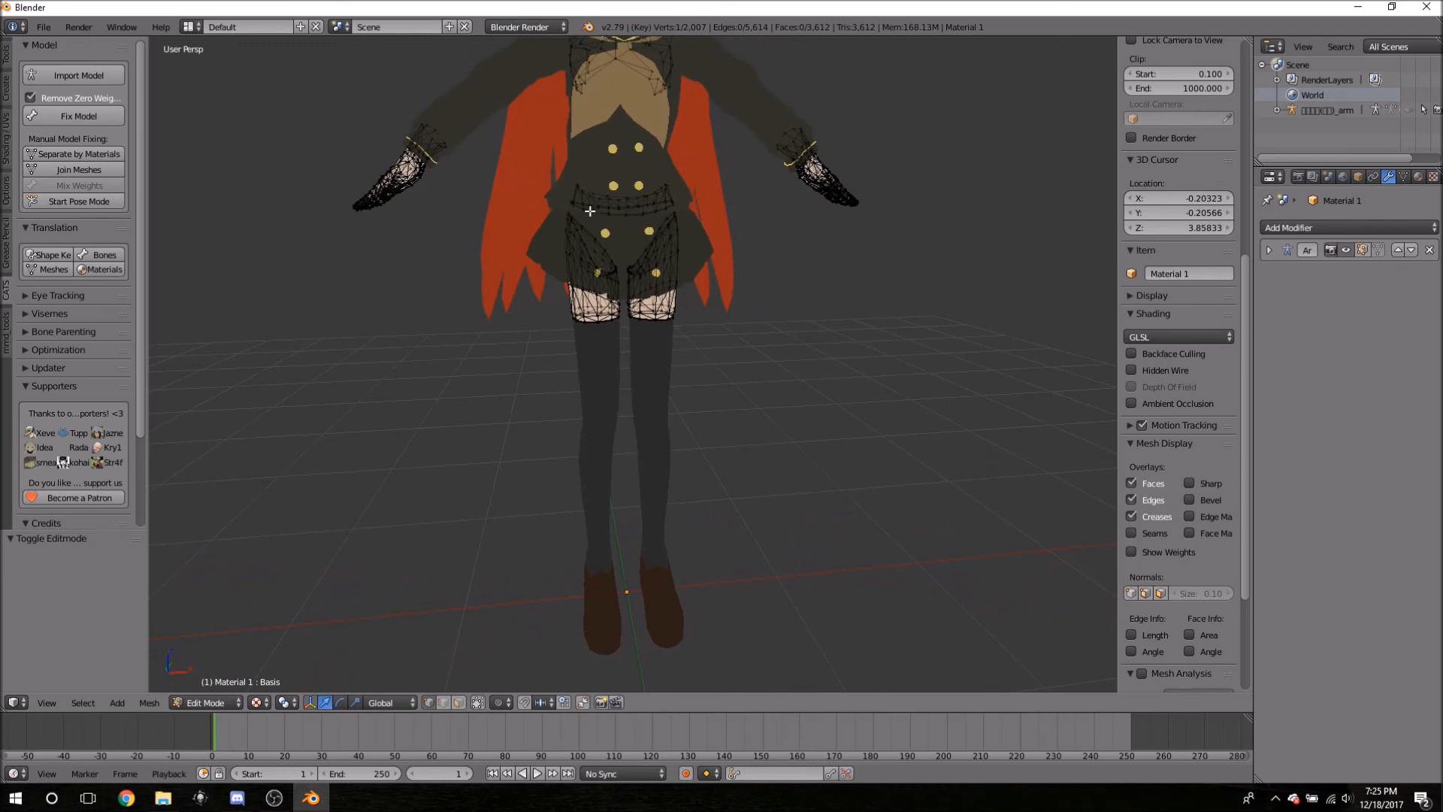
middle_drag(718, 321, 656, 264)
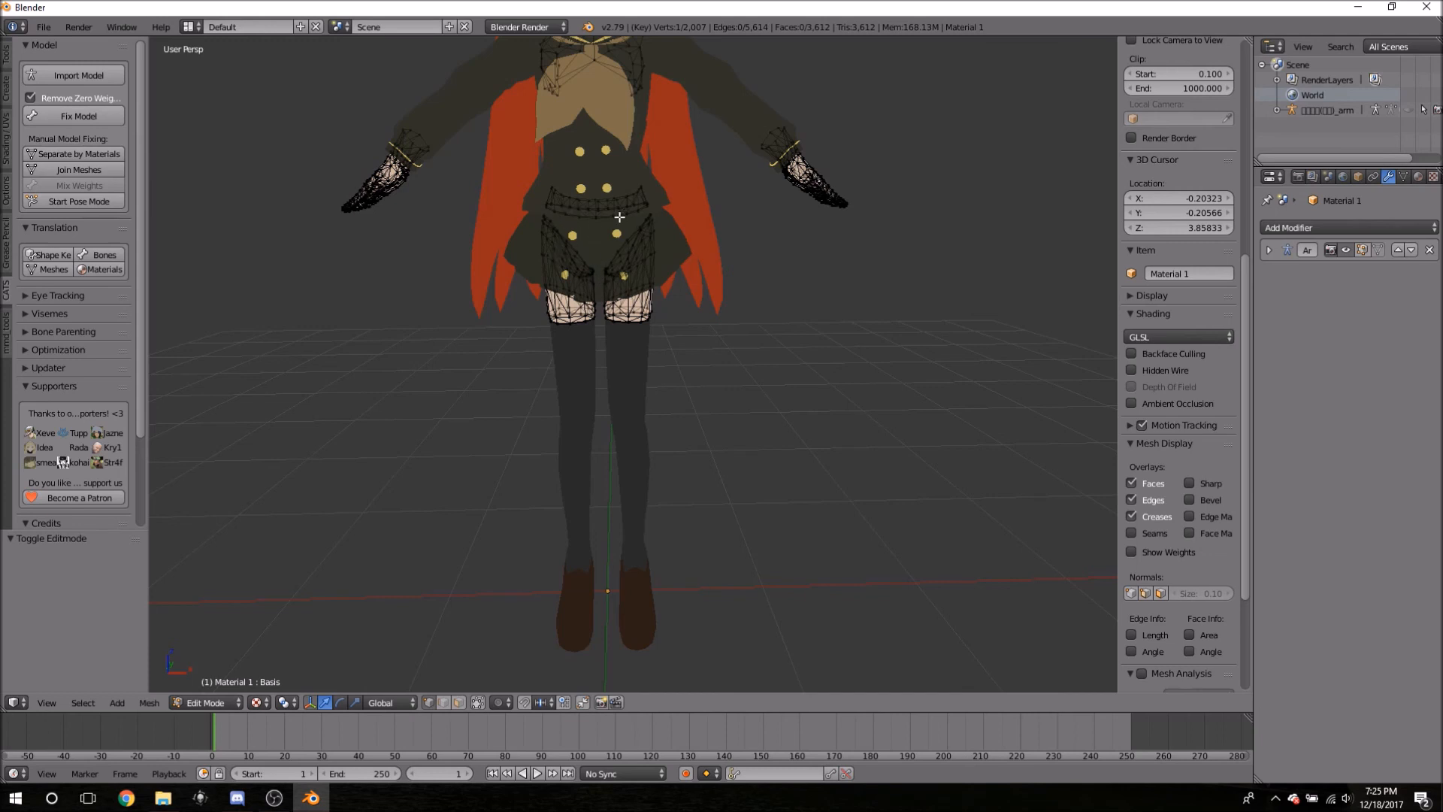
middle_drag(741, 421, 745, 325)
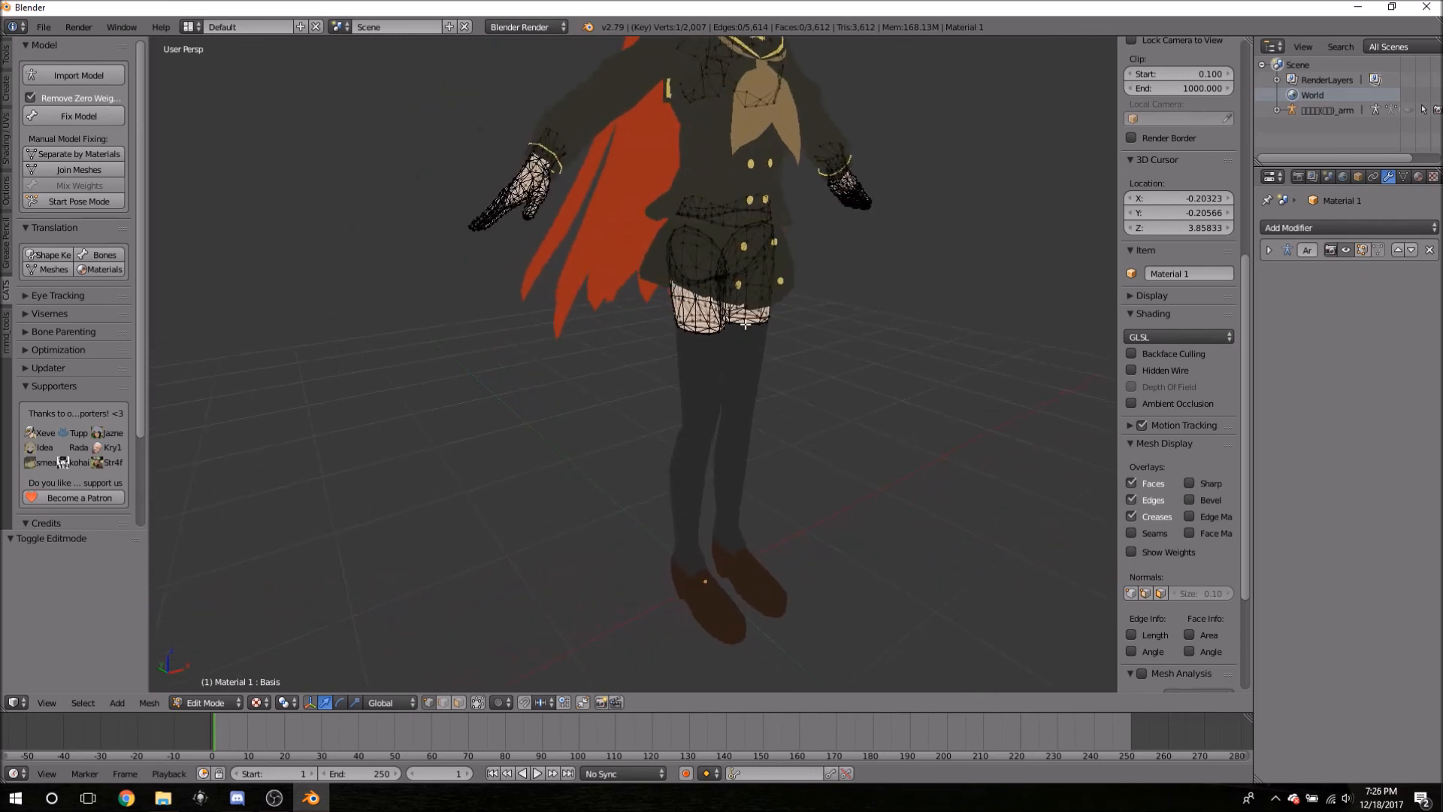
middle_drag(824, 381, 747, 360)
scroll(570, 295, up, 5)
middle_drag(465, 259, 561, 275)
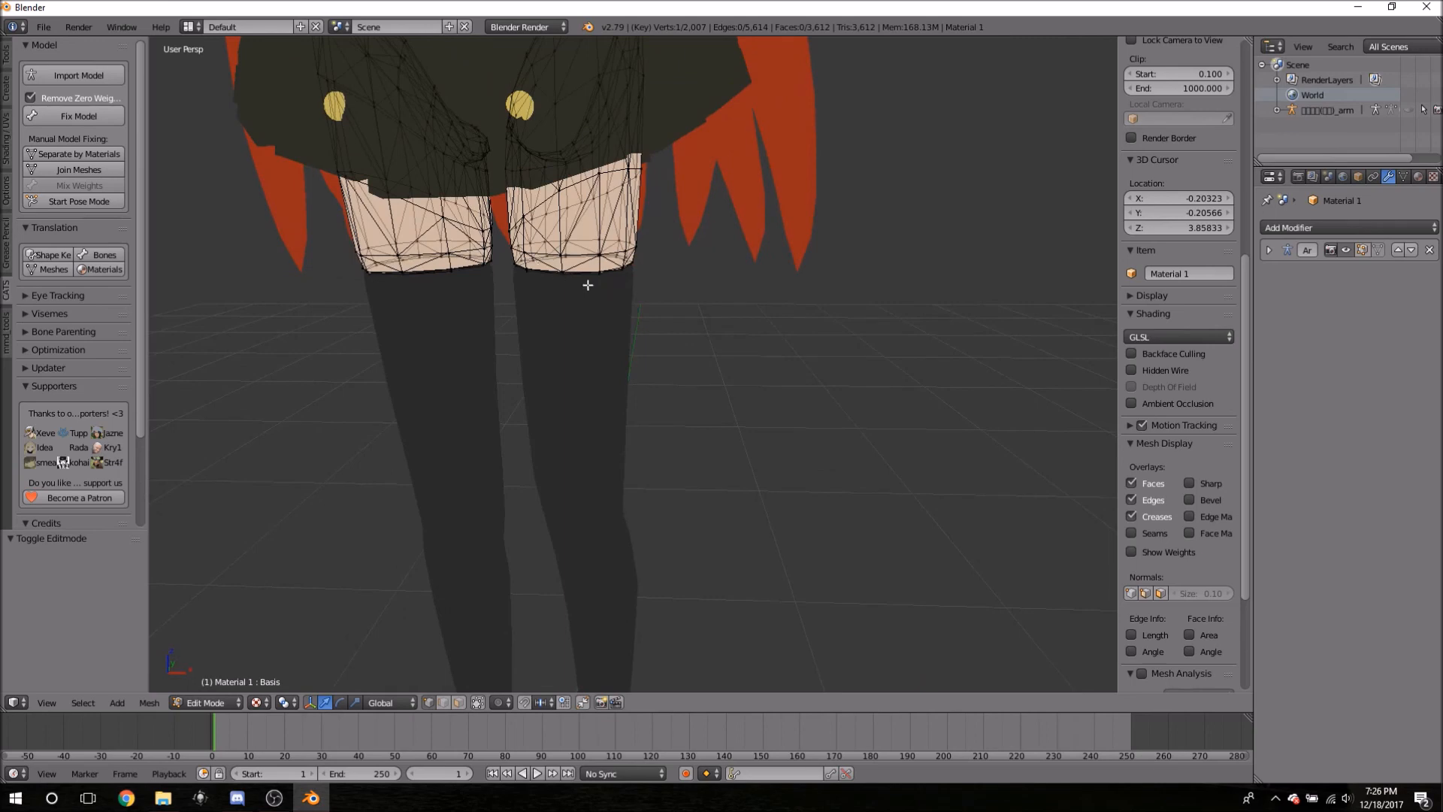
key(Tab)
right_click(594, 316)
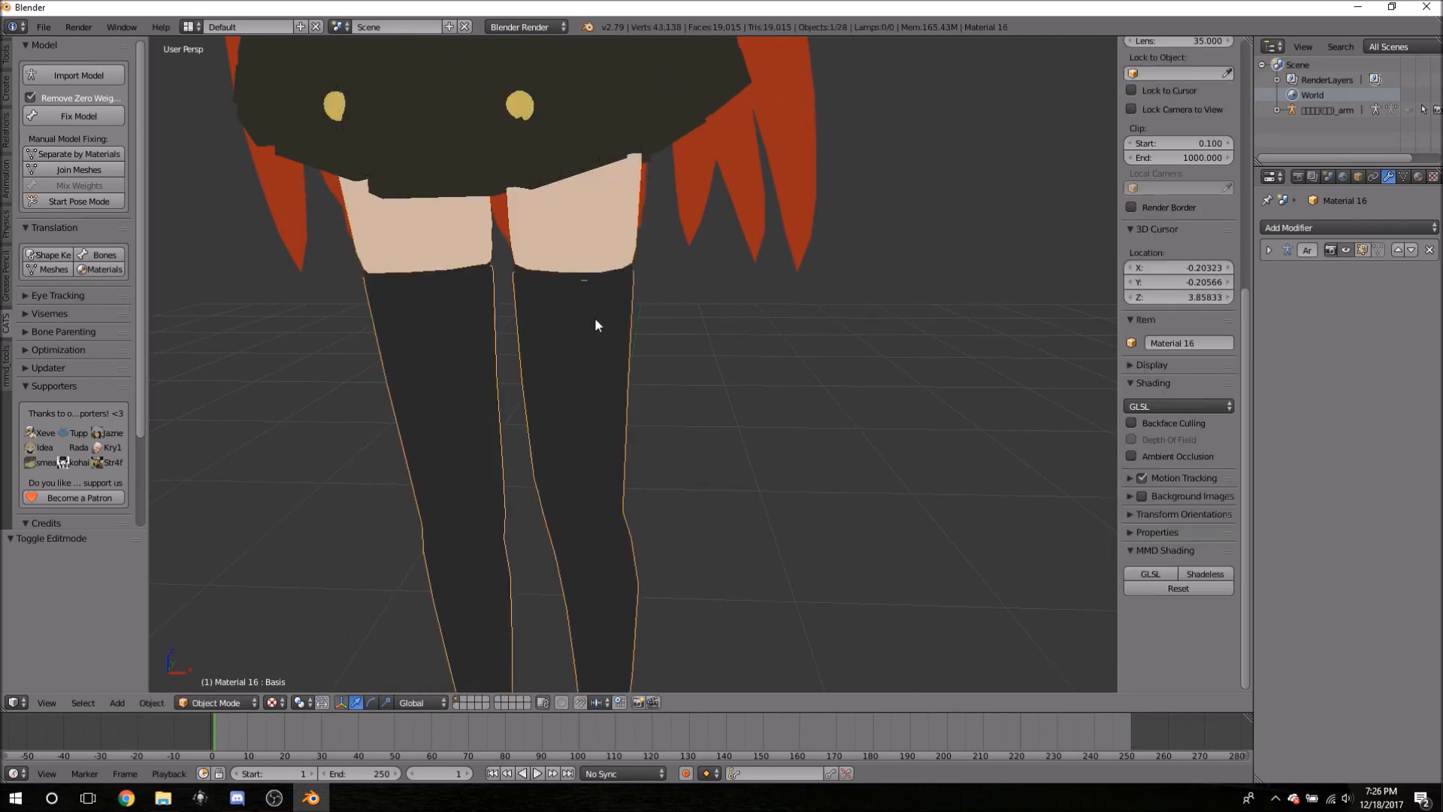
- Toggle Edit Mode on the Material 16 legs, reselect Material 1, and look over legs and feet
key(Tab)
key(Tab)
right_click(575, 220)
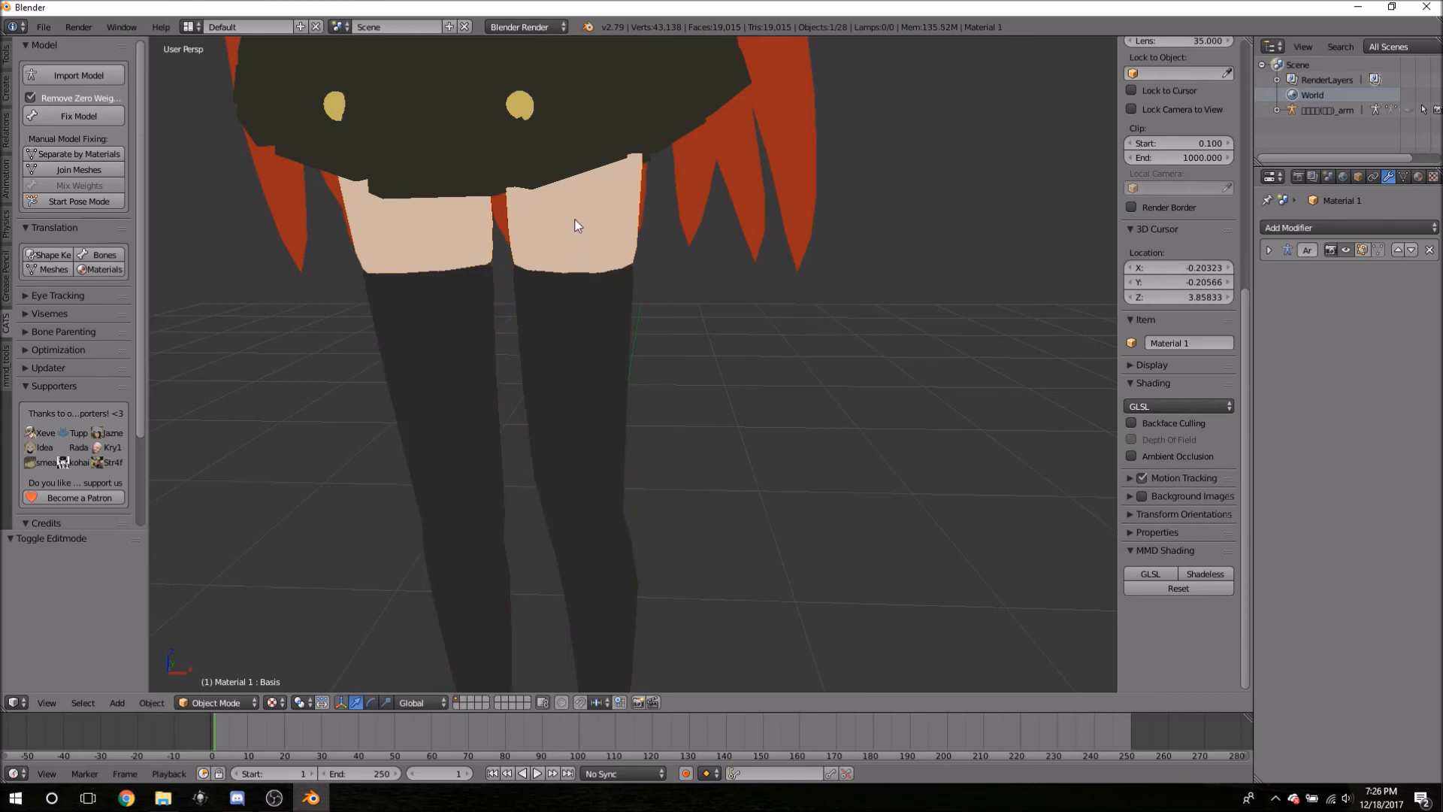
key(Tab)
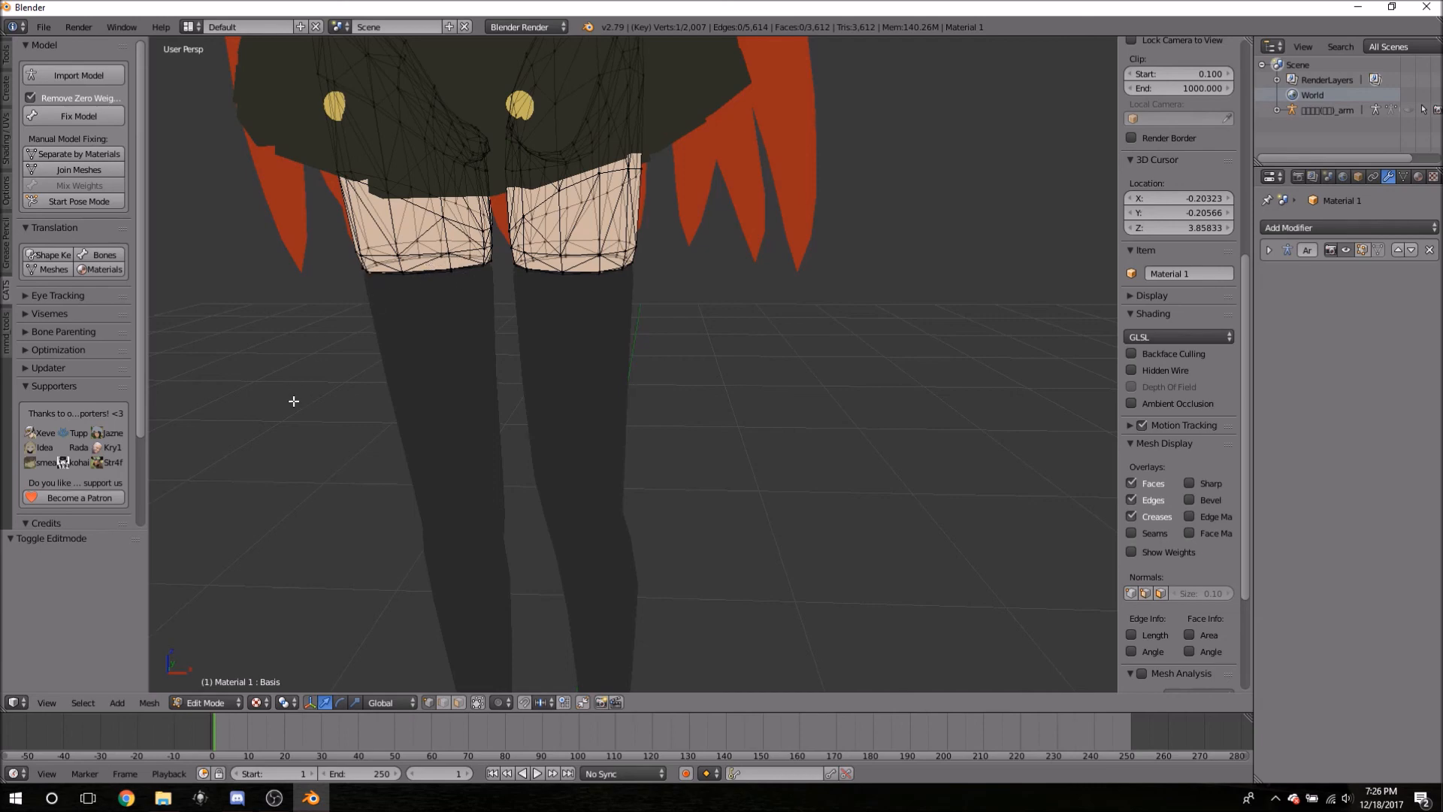
scroll(328, 381, up, 4)
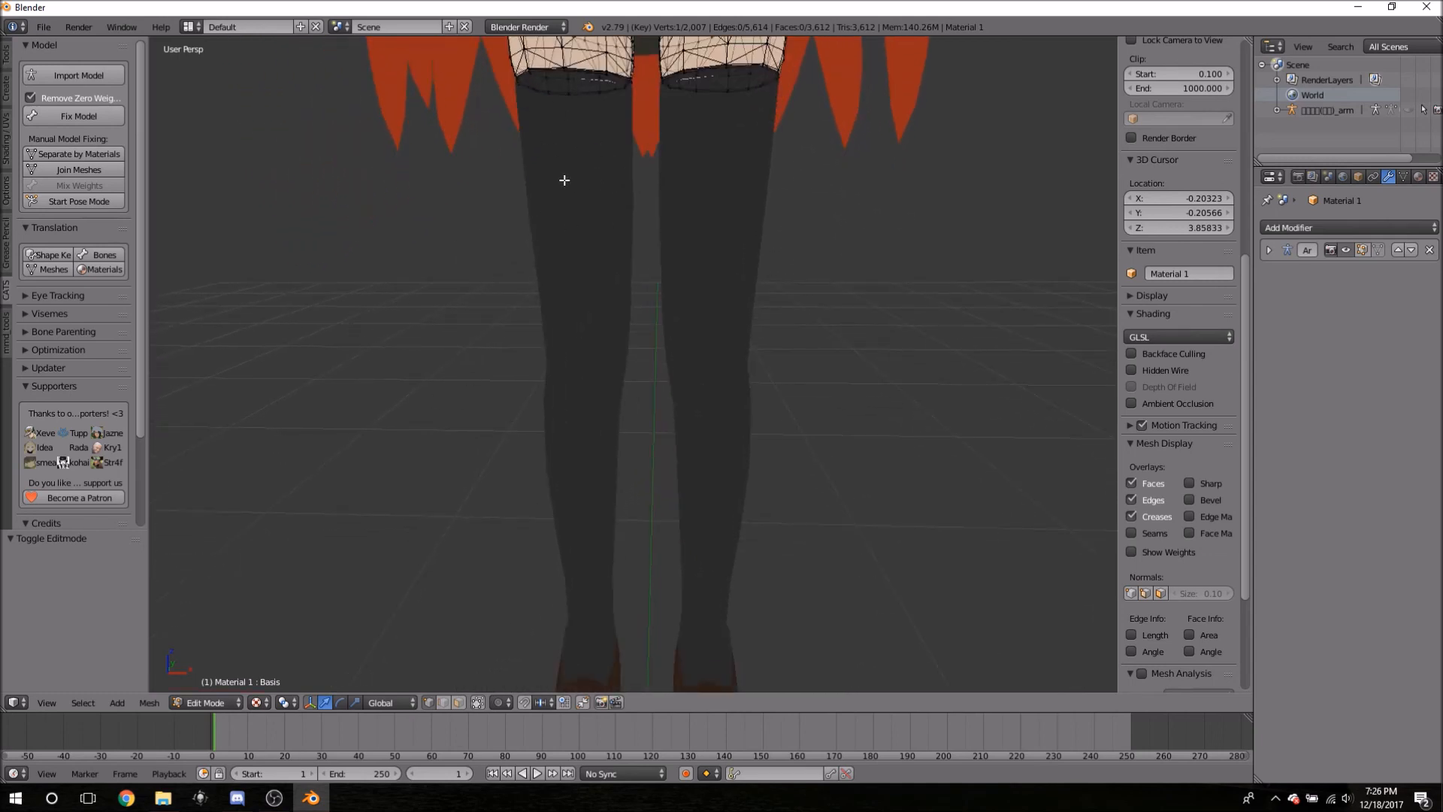
middle_drag(451, 429, 435, 305)
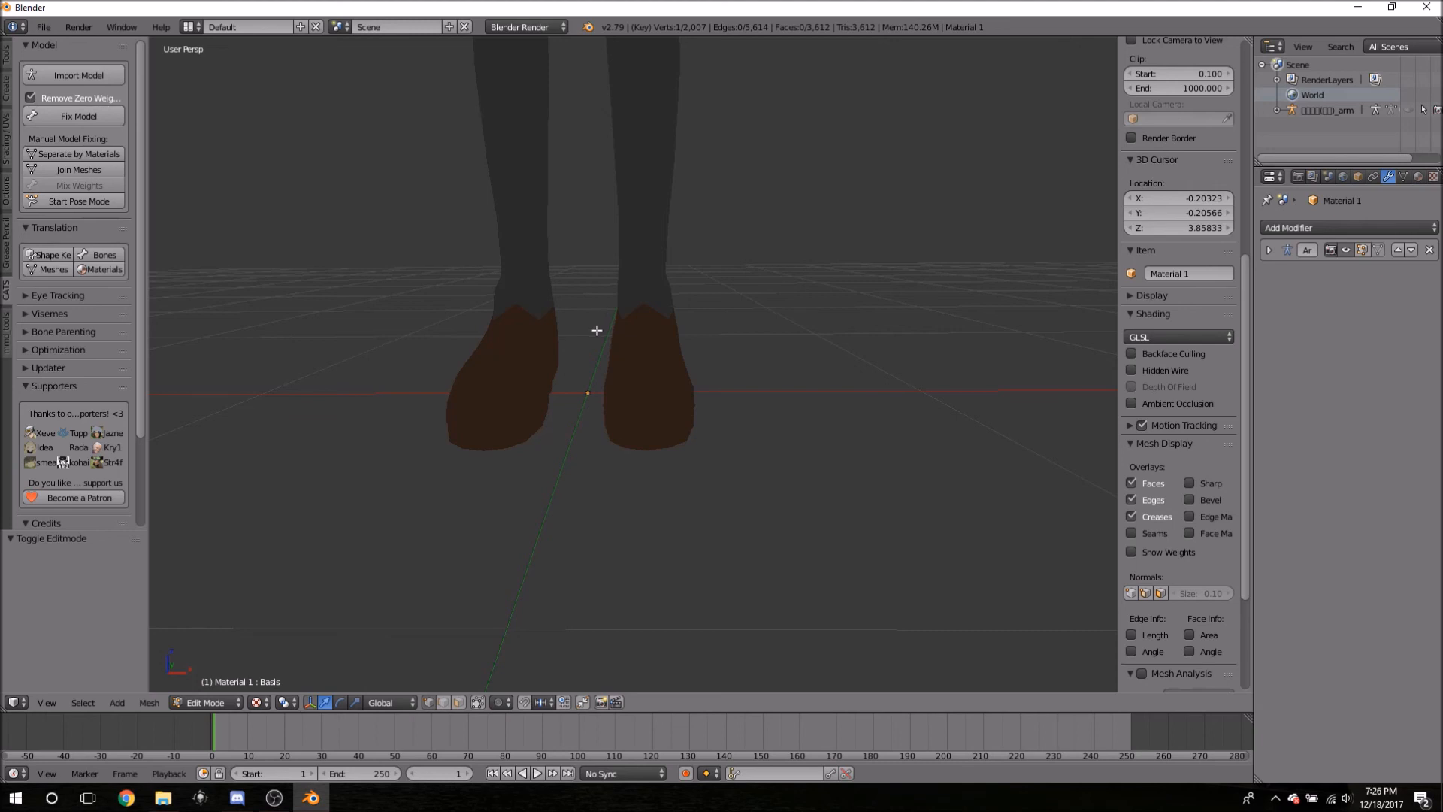
shift+middle_drag(580, 165, 676, 220)
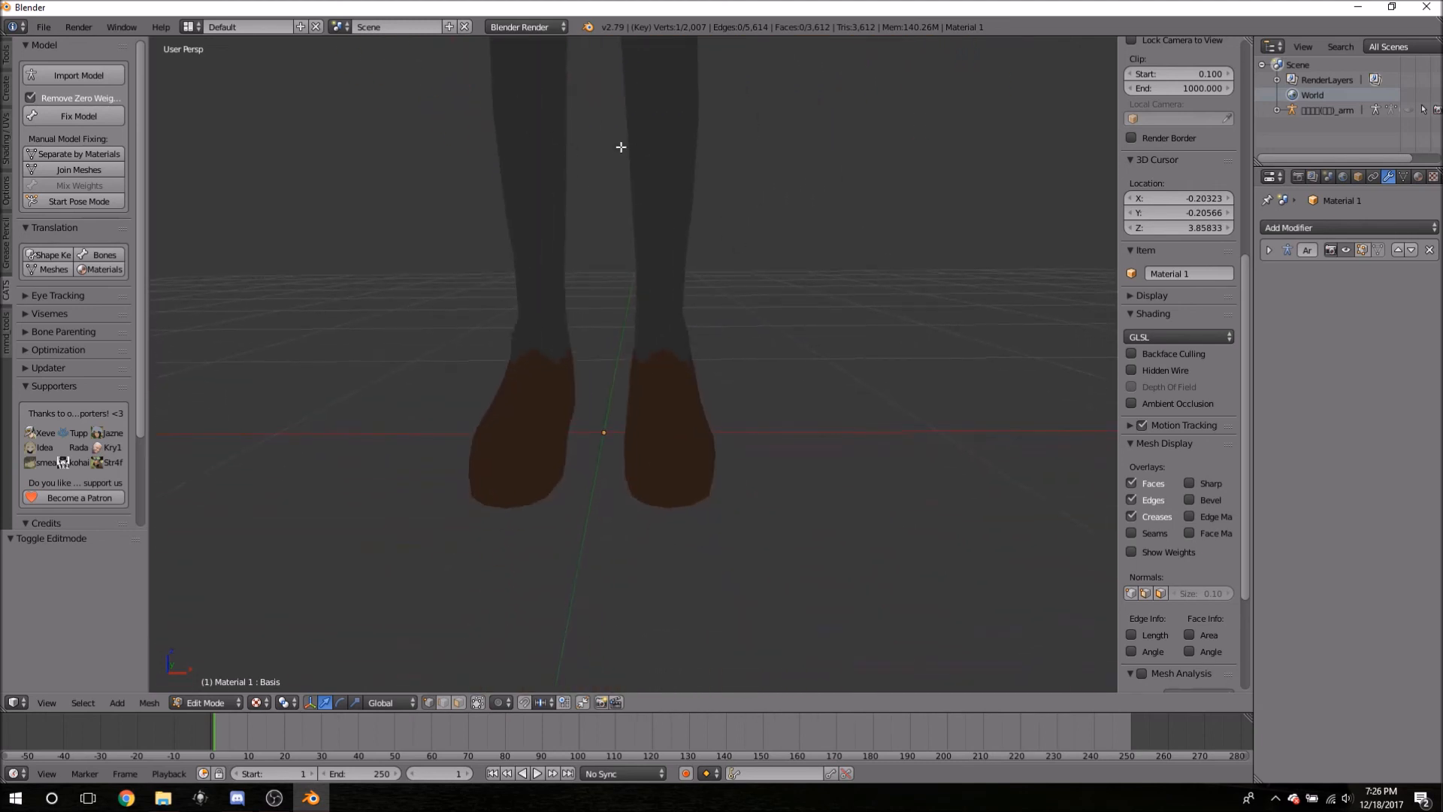
shift+middle_drag(621, 147, 609, 200)
shift+scroll(622, 390, down, 10)
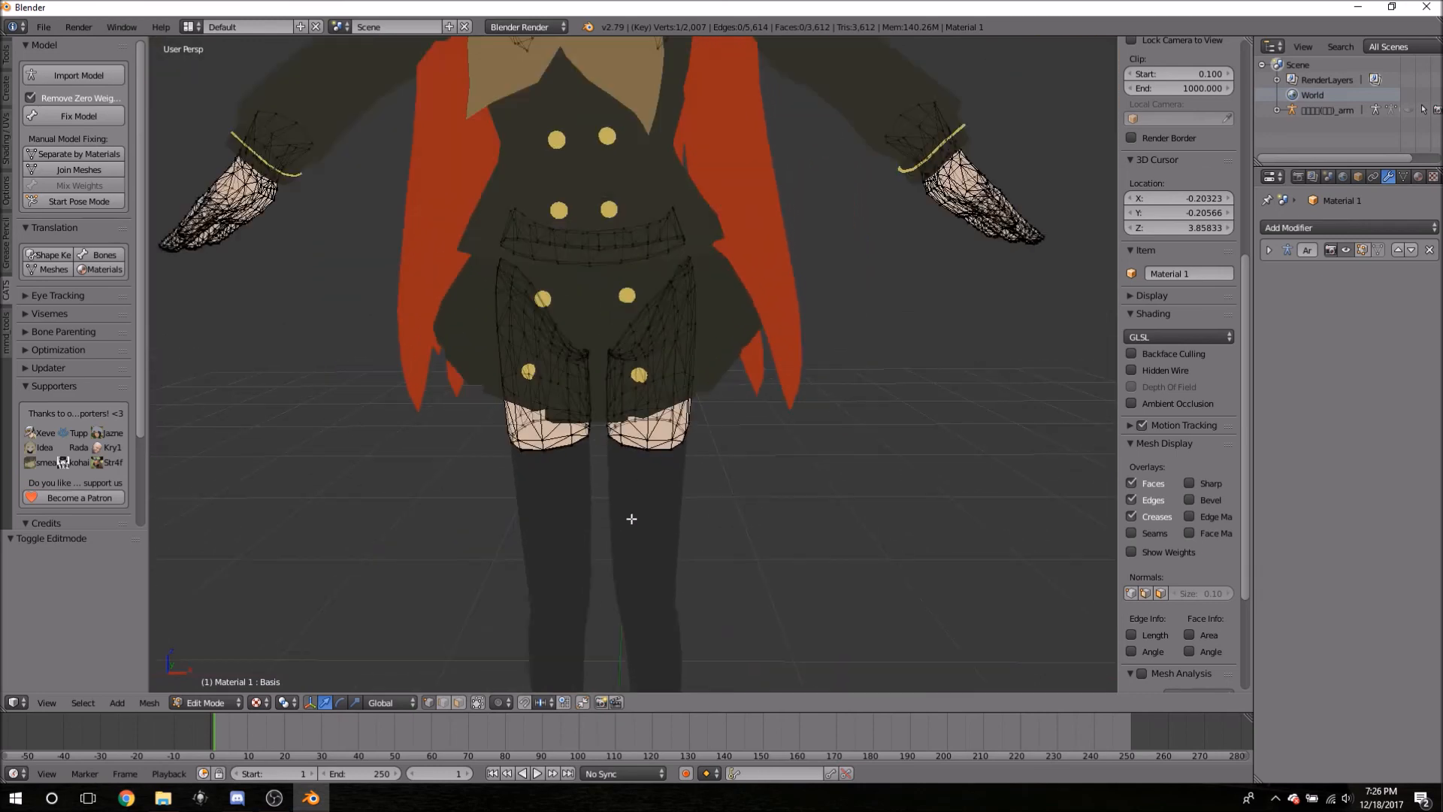
scroll(631, 518, down, 5)
- Re-enter Edit Mode on the Material 1 body and turn the model to face the view
key(Tab)
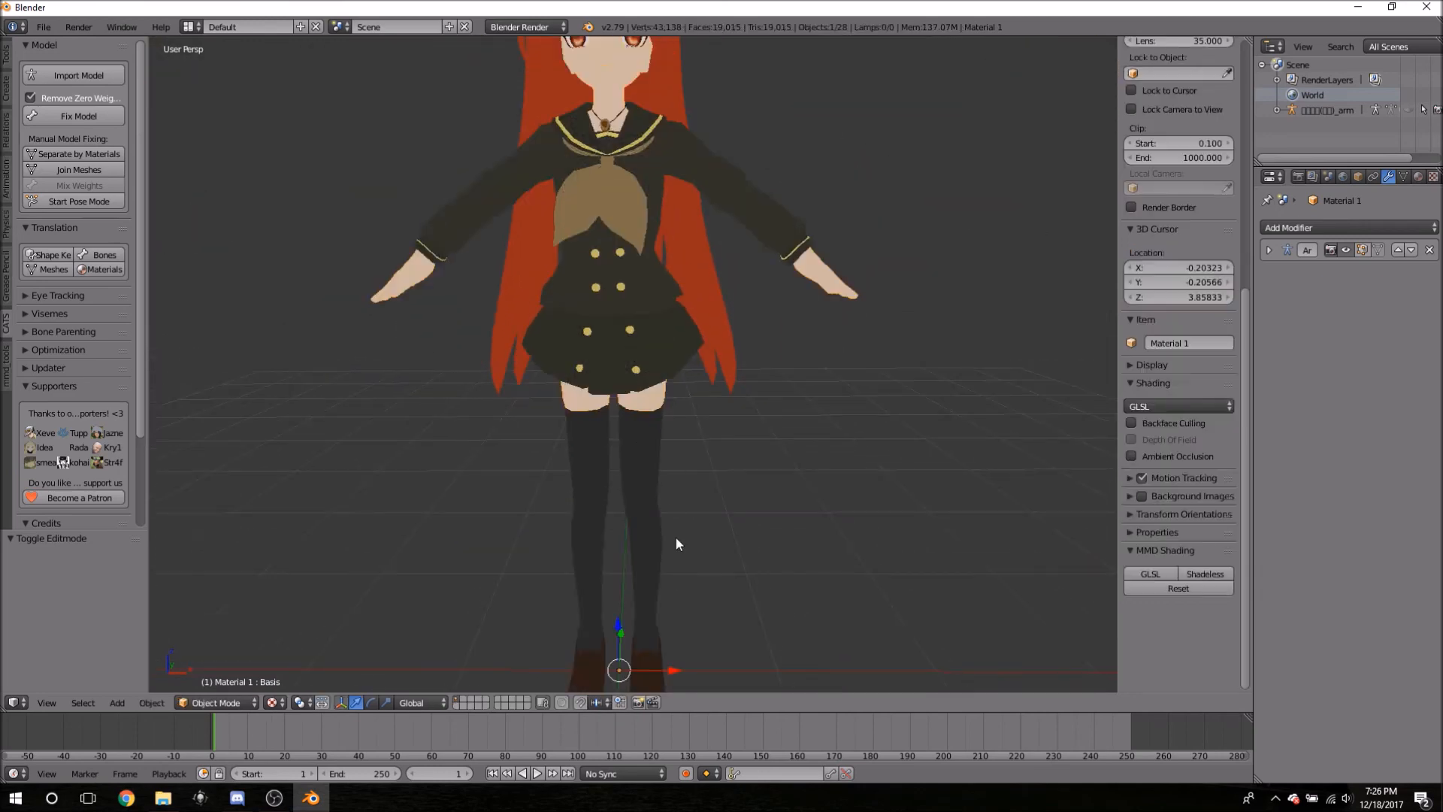
key(Tab)
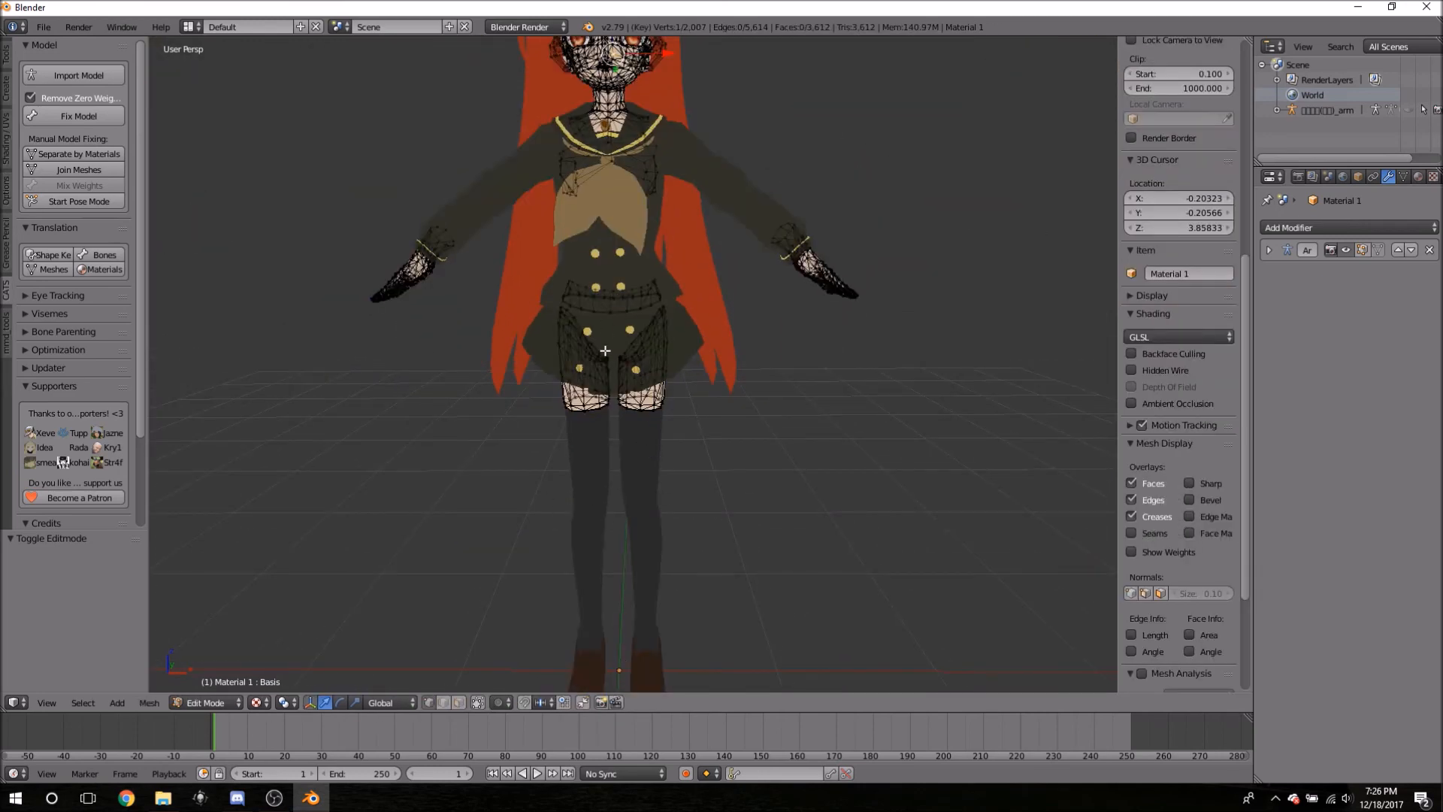
scroll(605, 350, up, 4)
scroll(695, 106, down, 6)
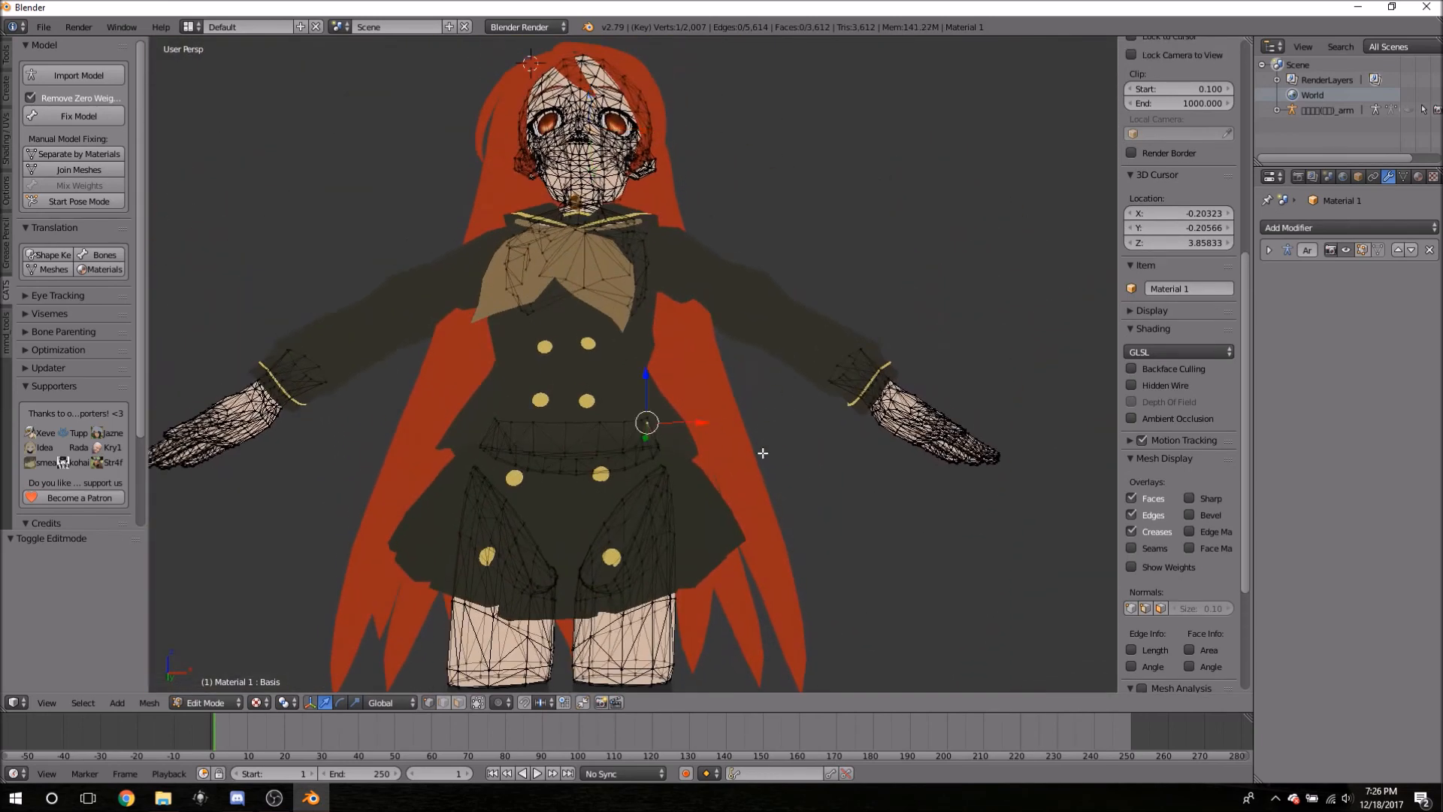
middle_drag(653, 396, 635, 433)
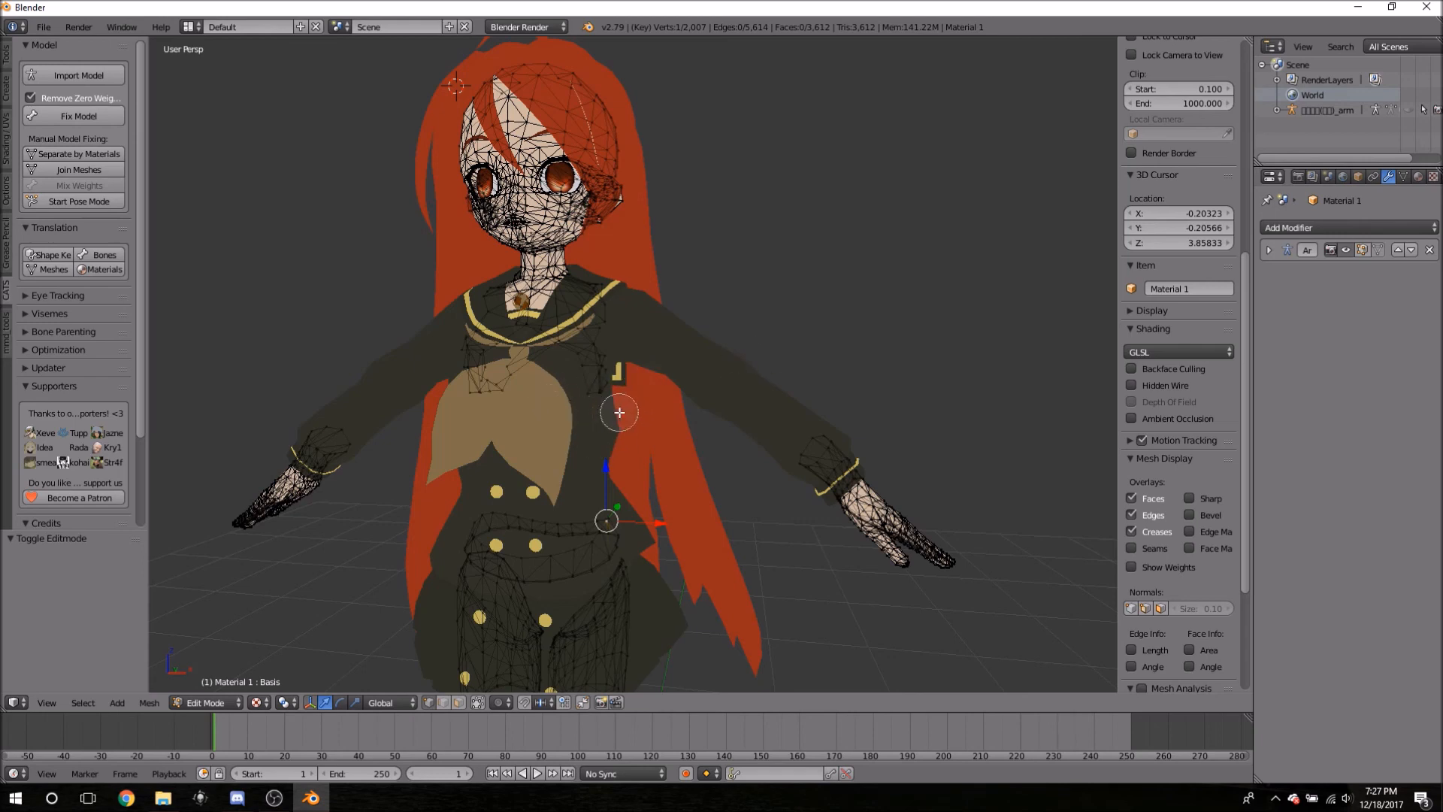
middle_drag(566, 464, 595, 448)
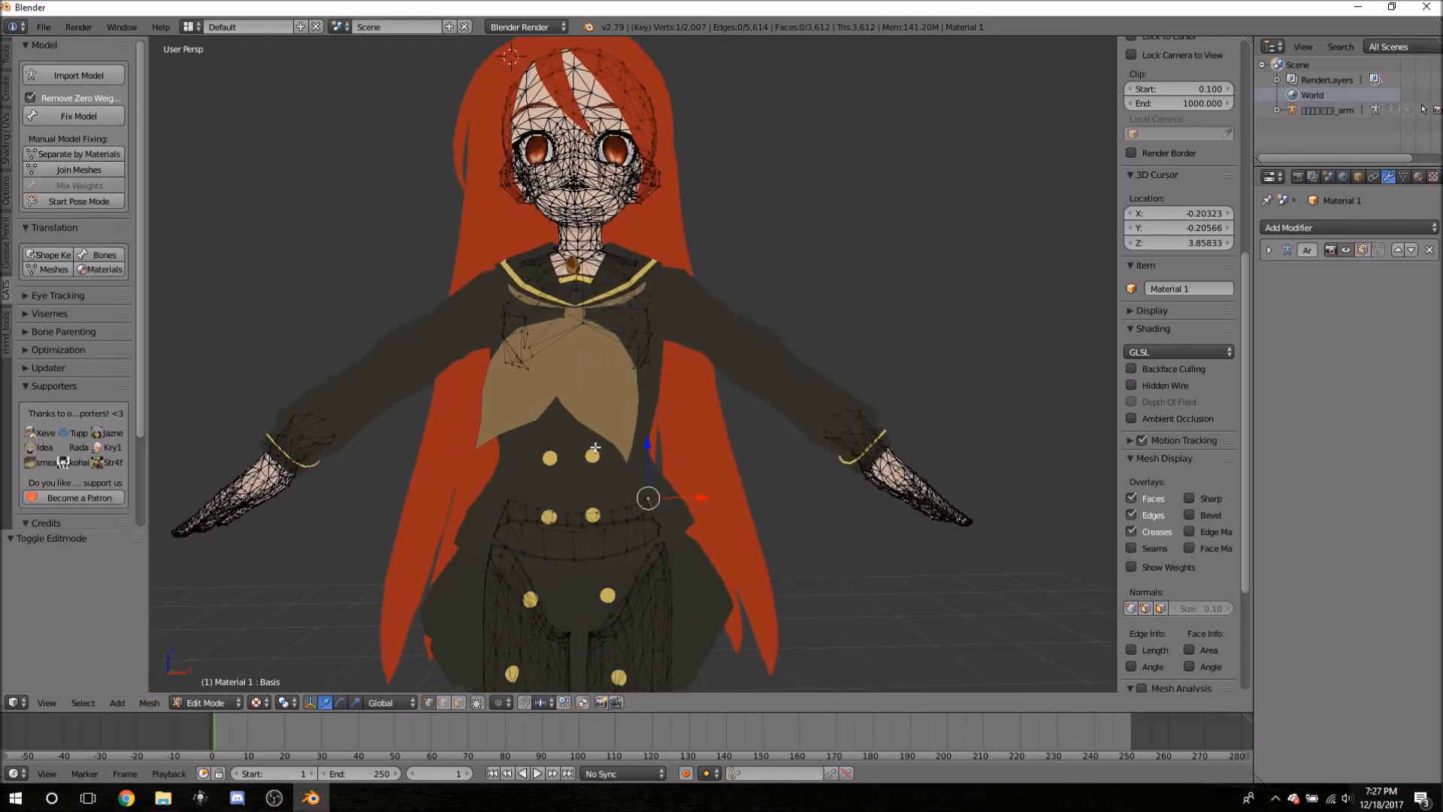
- Briefly check the Material 14 jacket, reselect Material 1, and start circle select with a larger brush
key(Tab)
right_click(576, 459)
key(Tab)
key(Tab)
right_click(536, 394)
key(Tab)
key(c)
scroll(661, 526, down, 4)
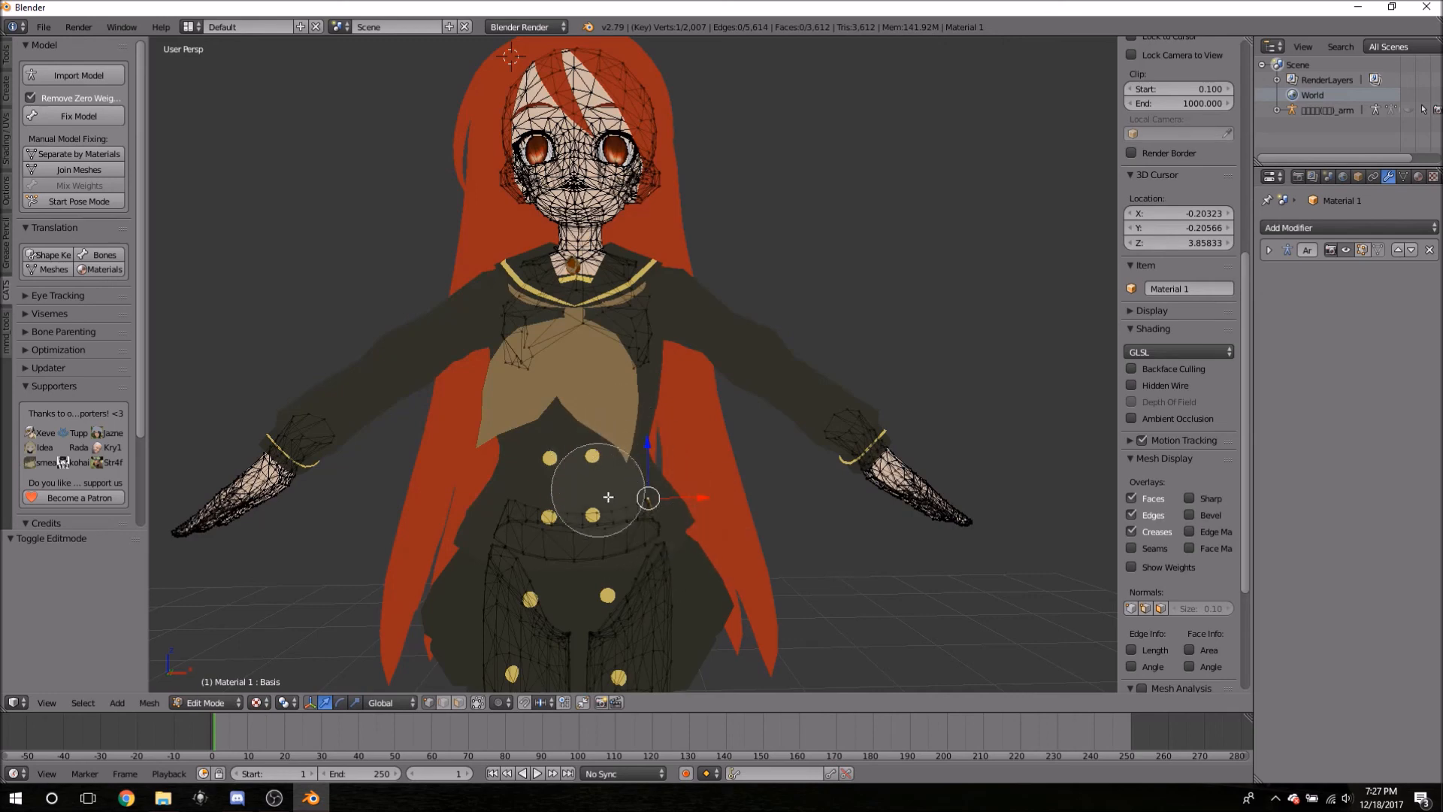
- Circle-select body vertices under the skirt, deselect the upper band, and check from the side
mouse_move(458, 505)
mouse_down()
mouse_move(583, 522)
mouse_move(680, 461)
mouse_move(403, 548)
mouse_move(692, 597)
mouse_move(526, 602)
mouse_move(658, 608)
mouse_move(568, 581)
mouse_move(507, 612)
mouse_move(606, 614)
mouse_move(557, 635)
mouse_move(594, 578)
mouse_move(627, 560)
mouse_up()
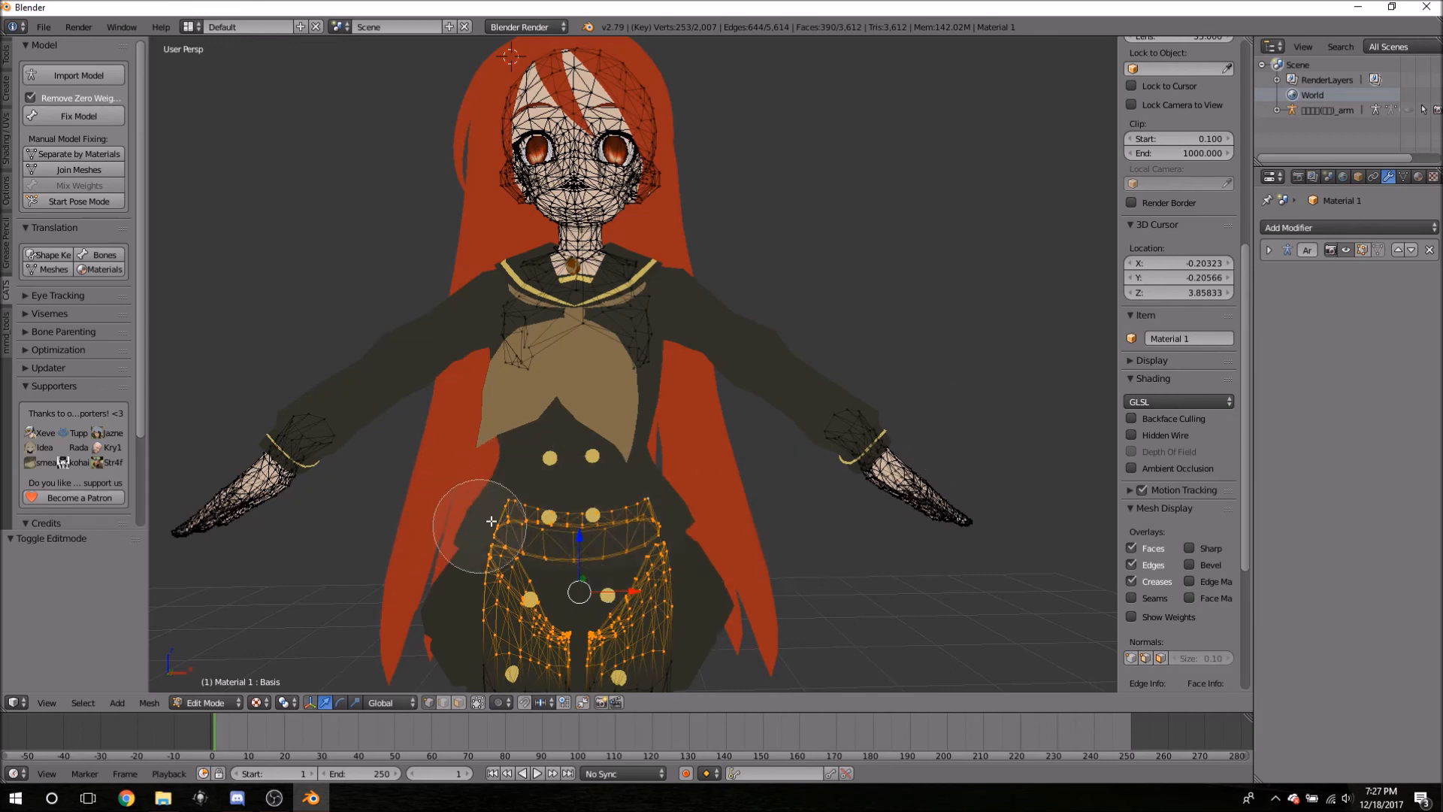
mouse_move(484, 499)
middle_down()
mouse_move(526, 563)
mouse_move(632, 535)
mouse_move(644, 579)
mouse_move(596, 612)
mouse_move(525, 612)
middle_up()
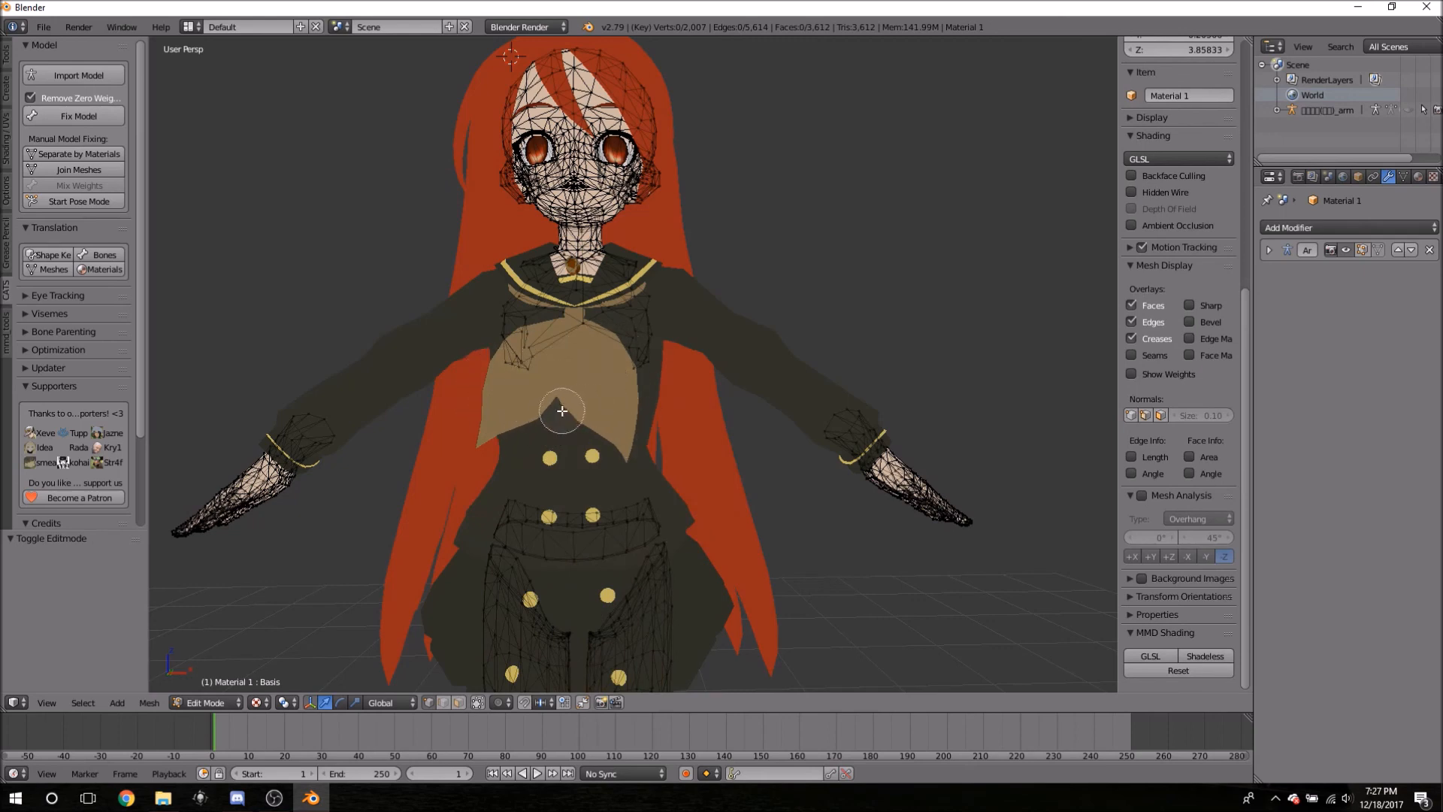
middle_drag(530, 396, 613, 443)
scroll(644, 452, up, 7)
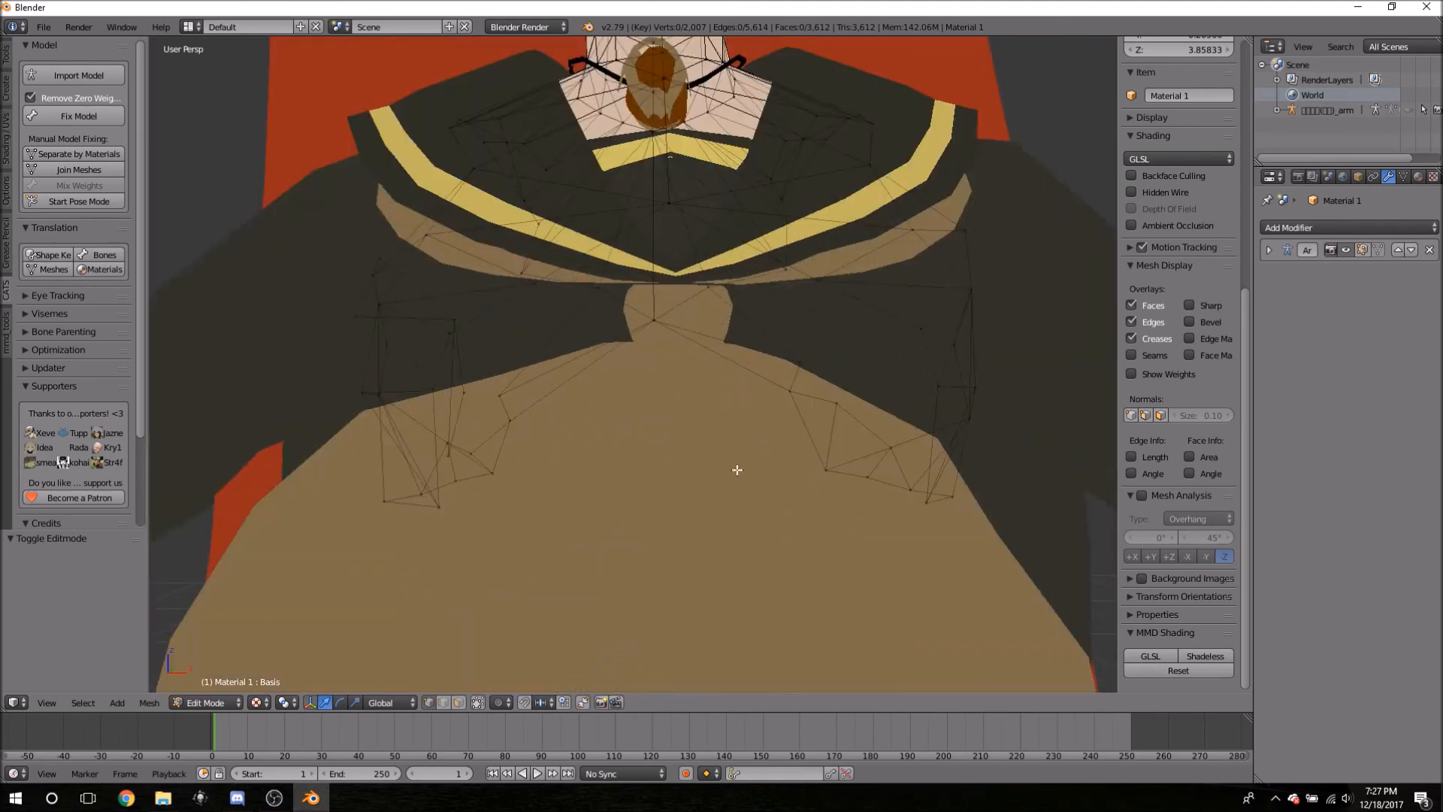
scroll(538, 483, down, 9)
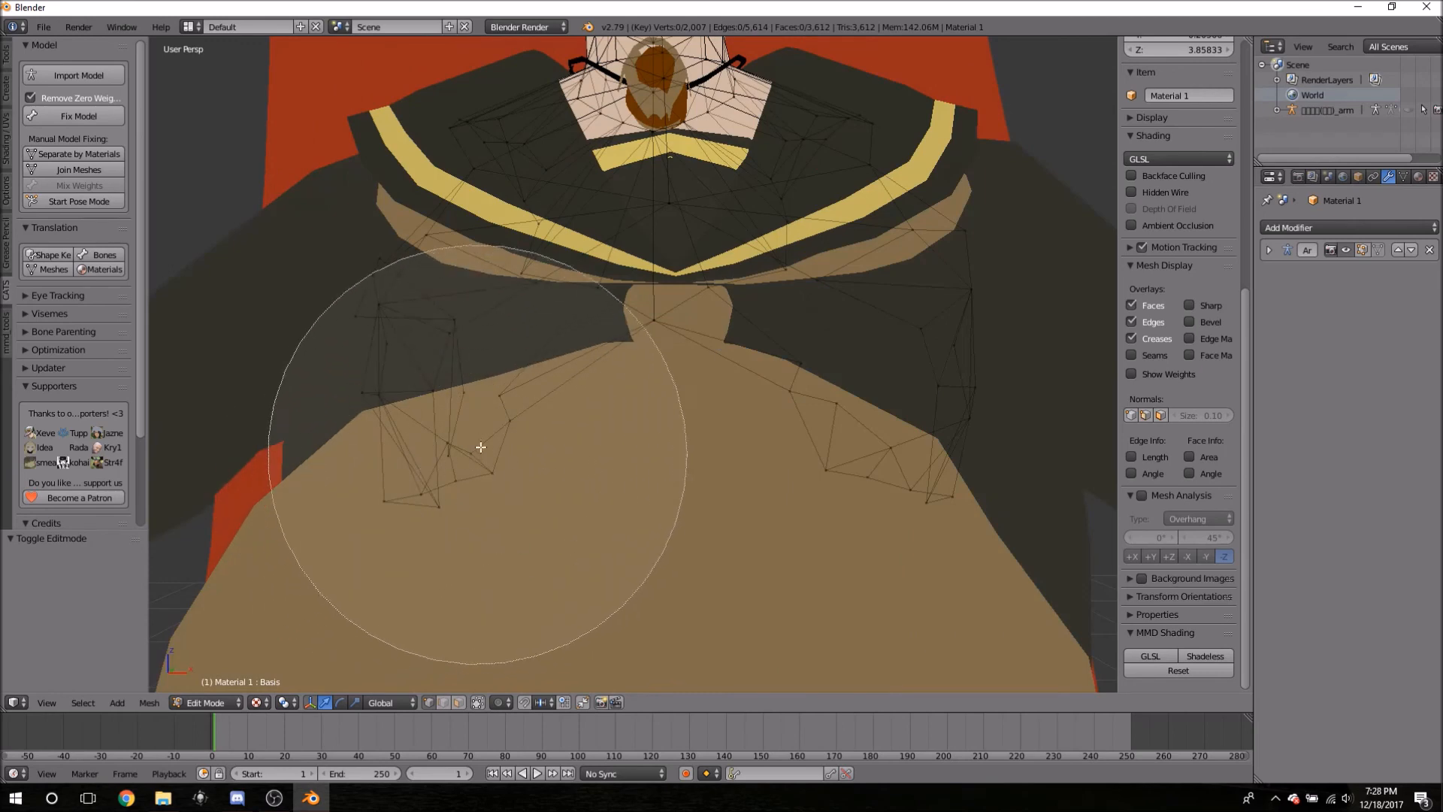
- Select the two hidden vertex clusters under the collar and delete them as Vertices
click(399, 483)
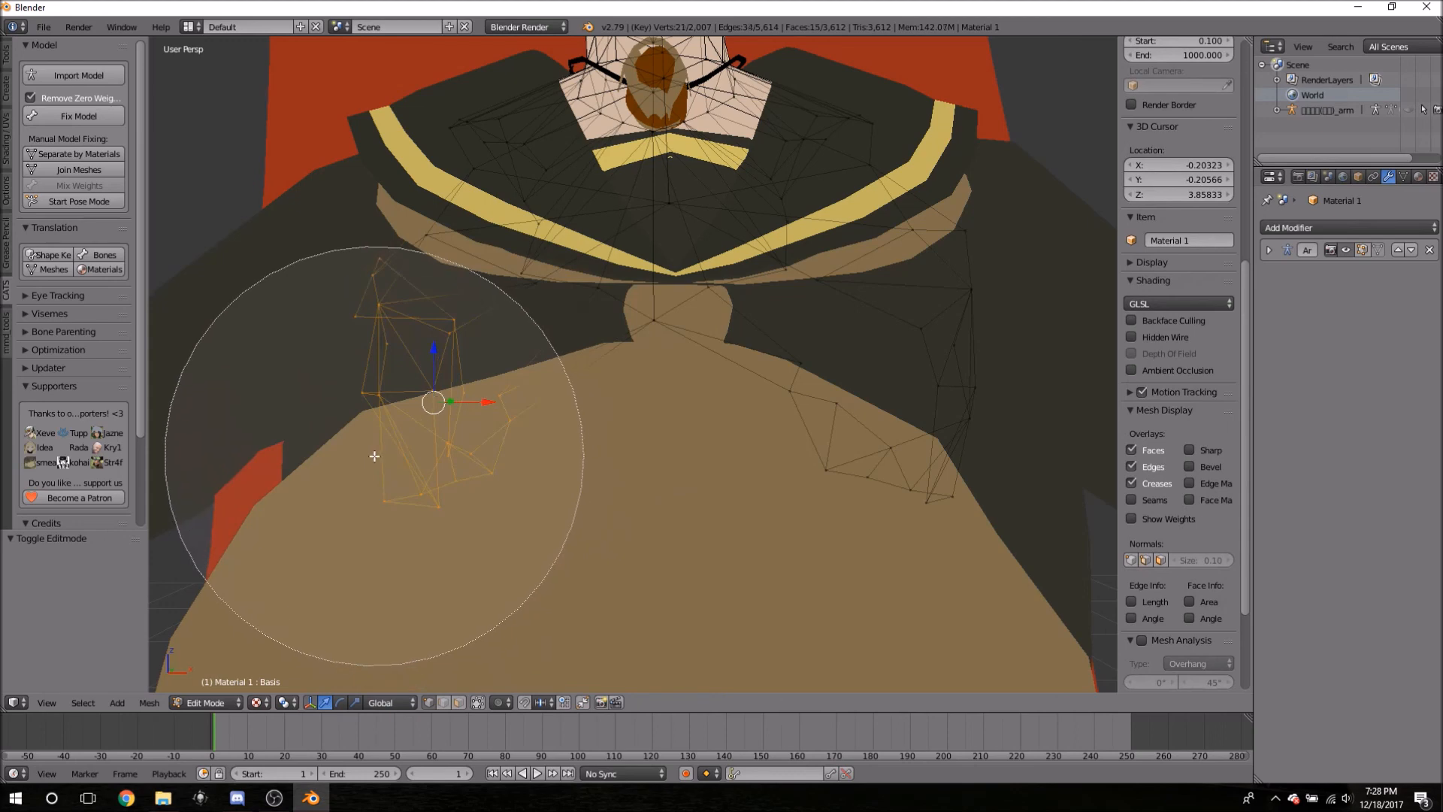
click(943, 492)
right_click(975, 517)
mouse_move(792, 499)
middle_down()
mouse_move(899, 570)
mouse_move(950, 573)
mouse_move(869, 564)
mouse_move(923, 587)
mouse_move(937, 574)
mouse_move(910, 552)
mouse_move(895, 563)
mouse_move(914, 581)
middle_up()
key(x)
click(915, 585)
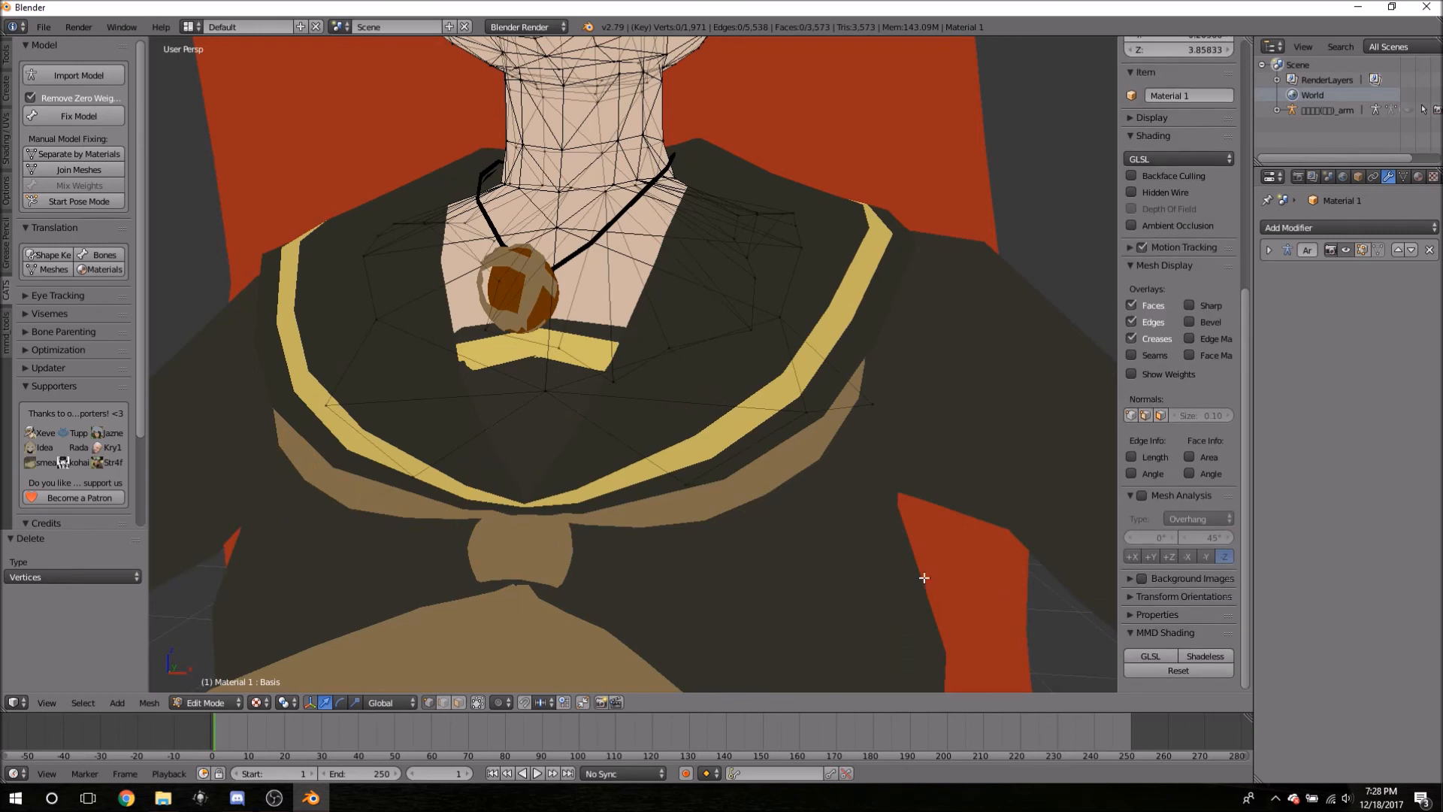
middle_drag(586, 544, 638, 535)
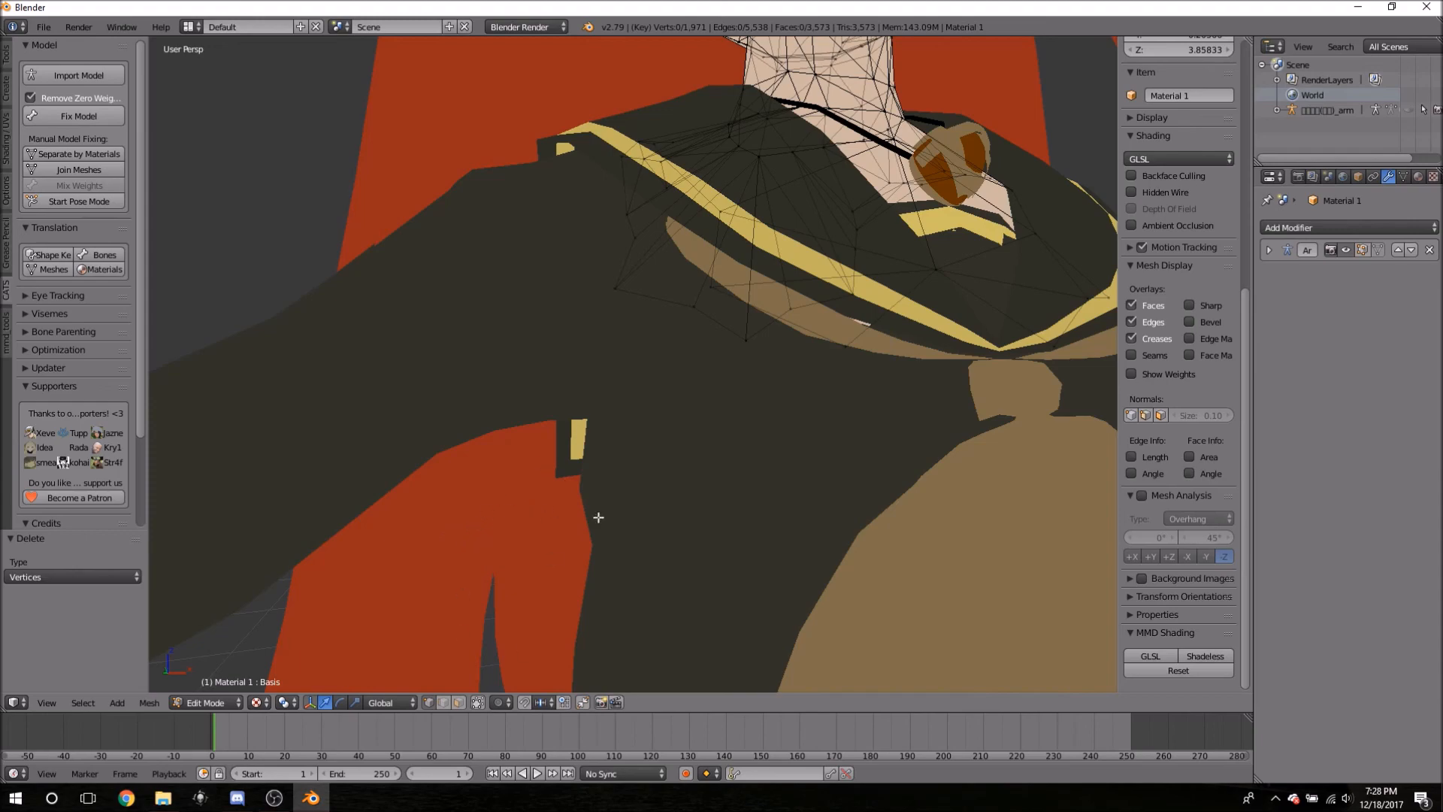
middle_drag(755, 522, 155, 428)
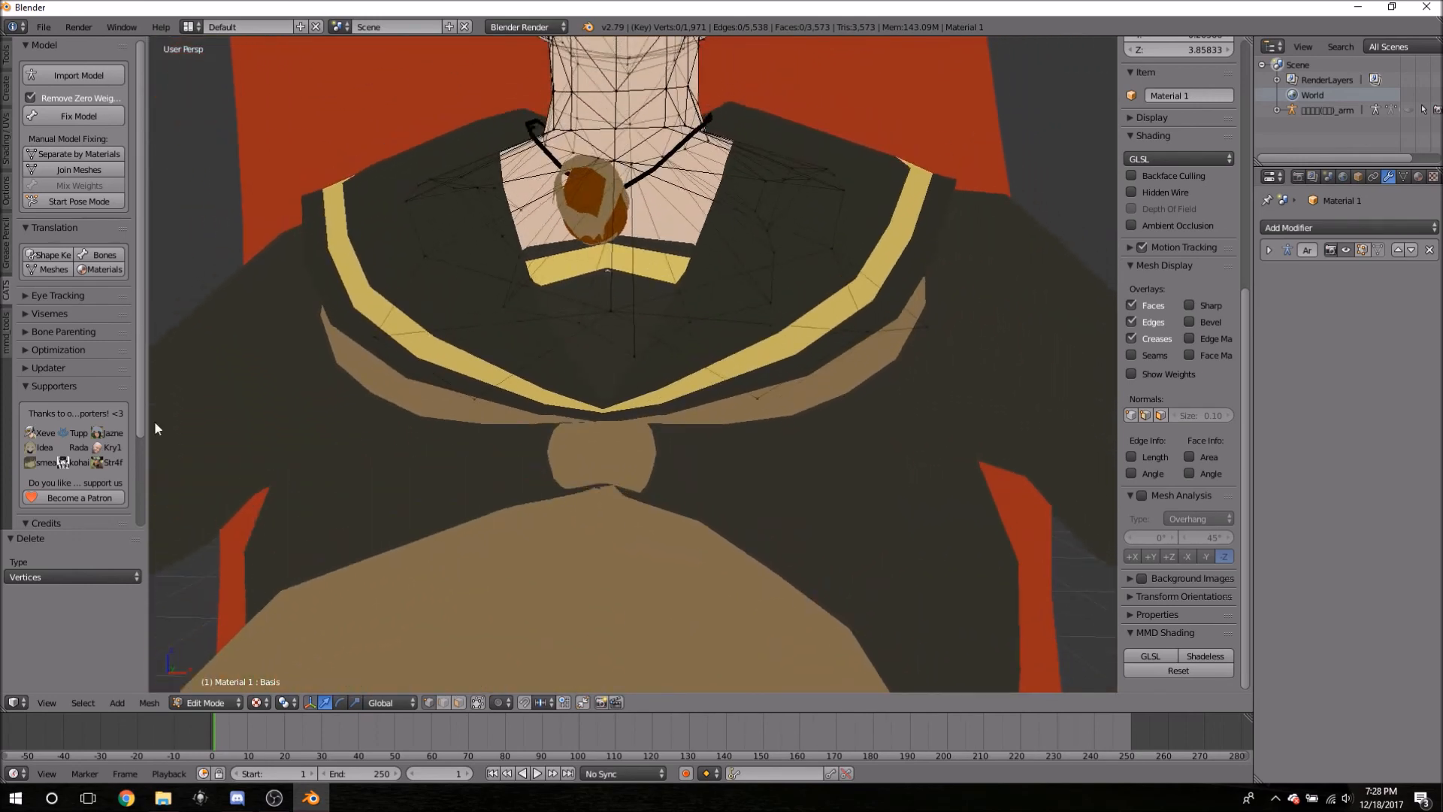
middle_drag(620, 414, 760, 483)
scroll(764, 480, down, 5)
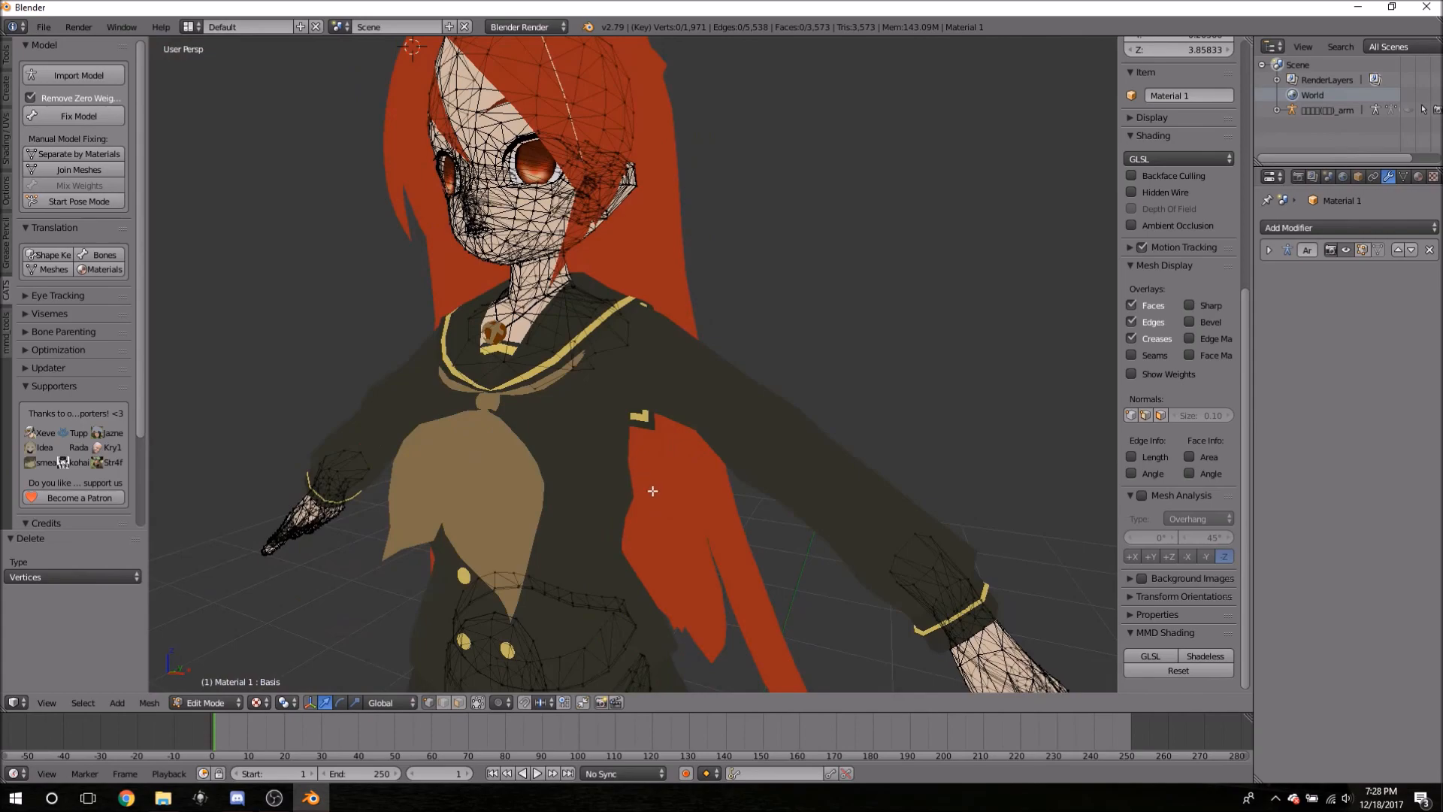
middle_drag(652, 491, 709, 516)
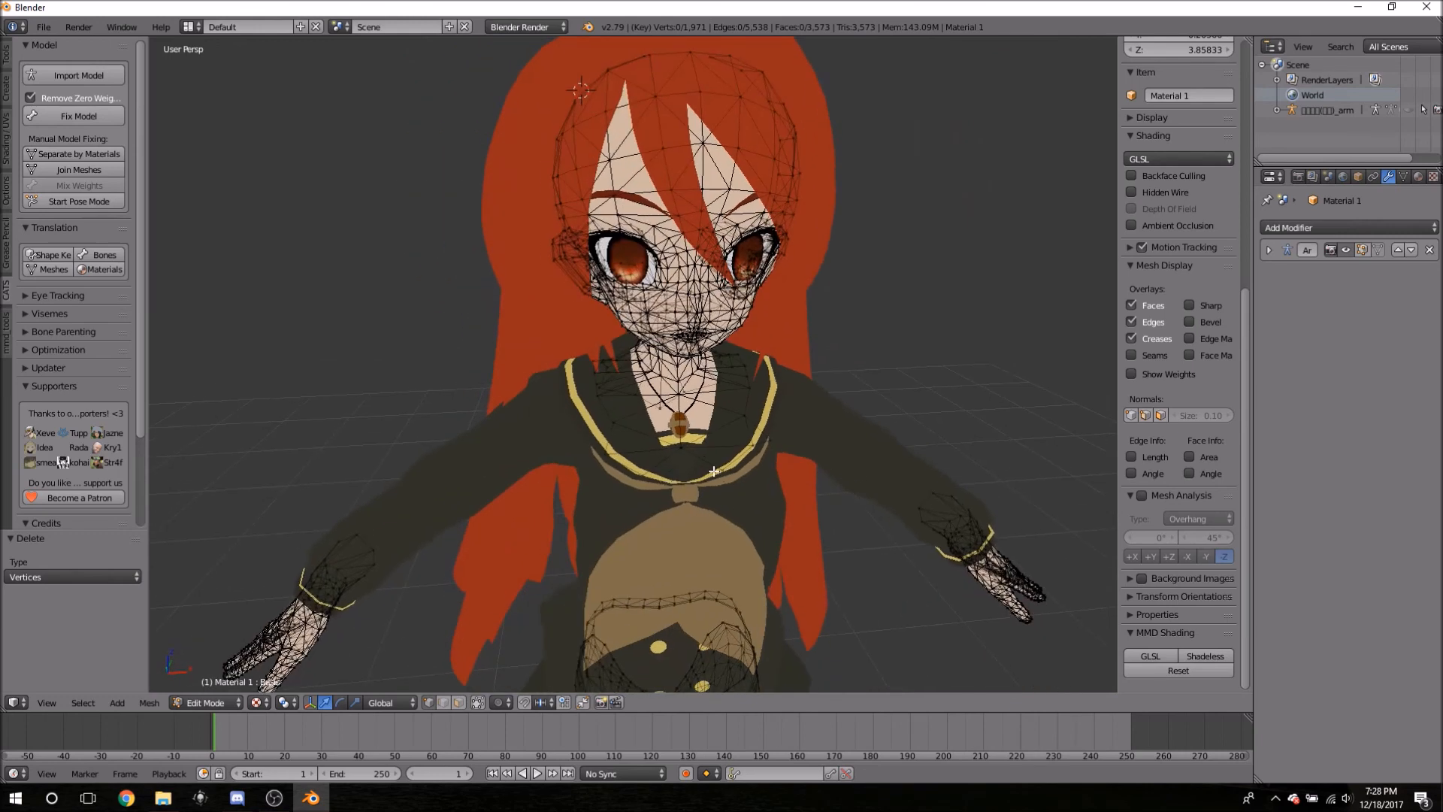
key(ctrl+z)
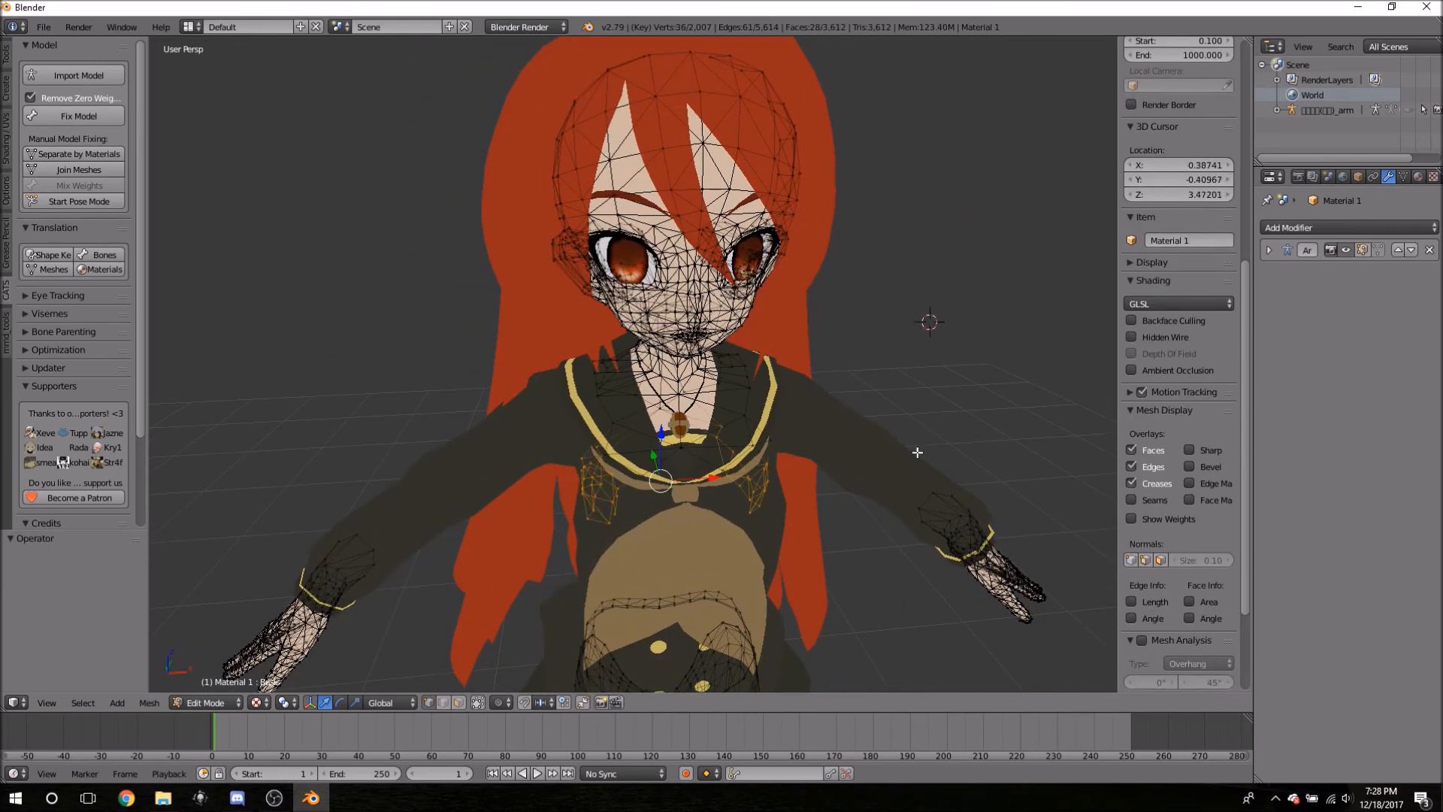
scroll(751, 329, down, 3)
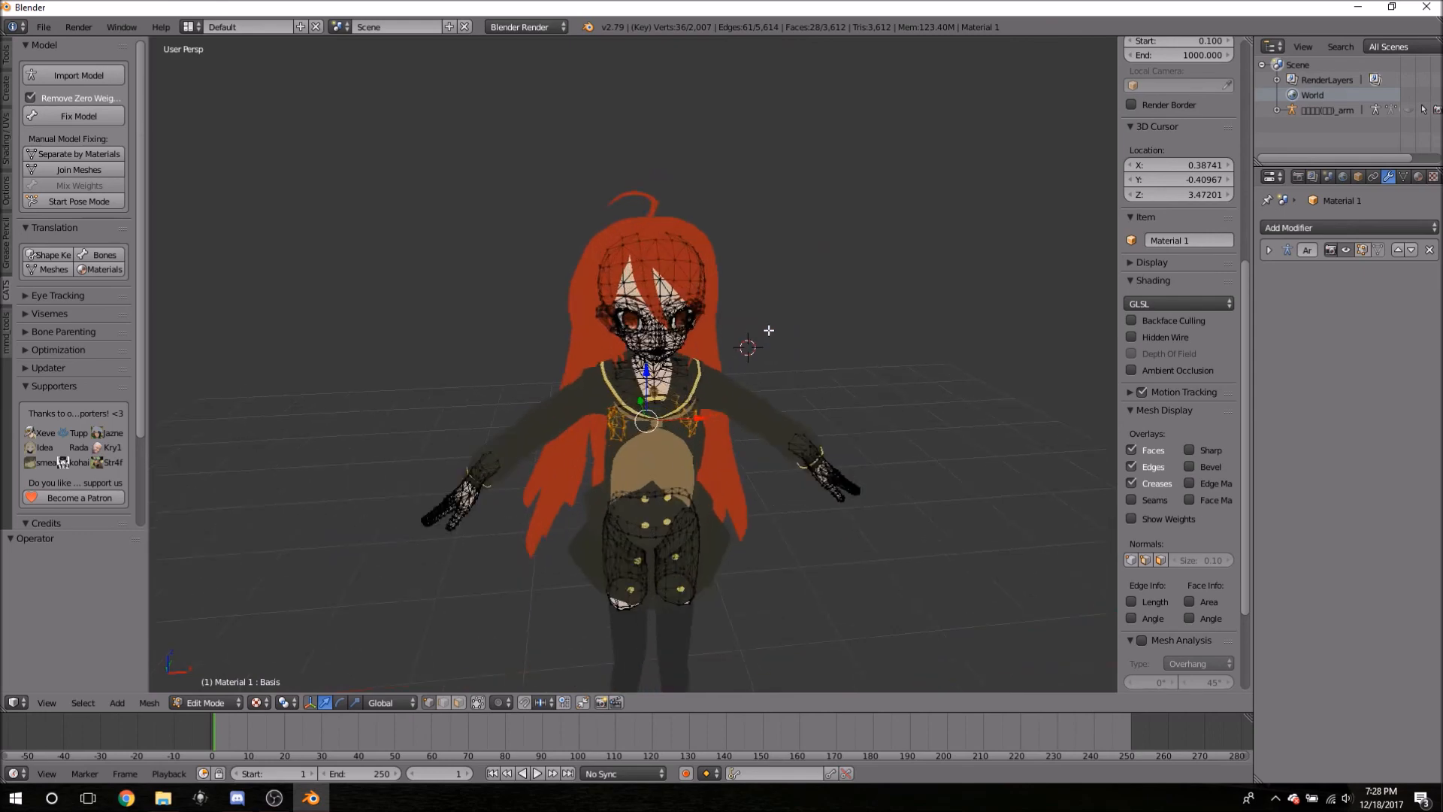
key(c)
middle_drag(665, 444, 720, 507)
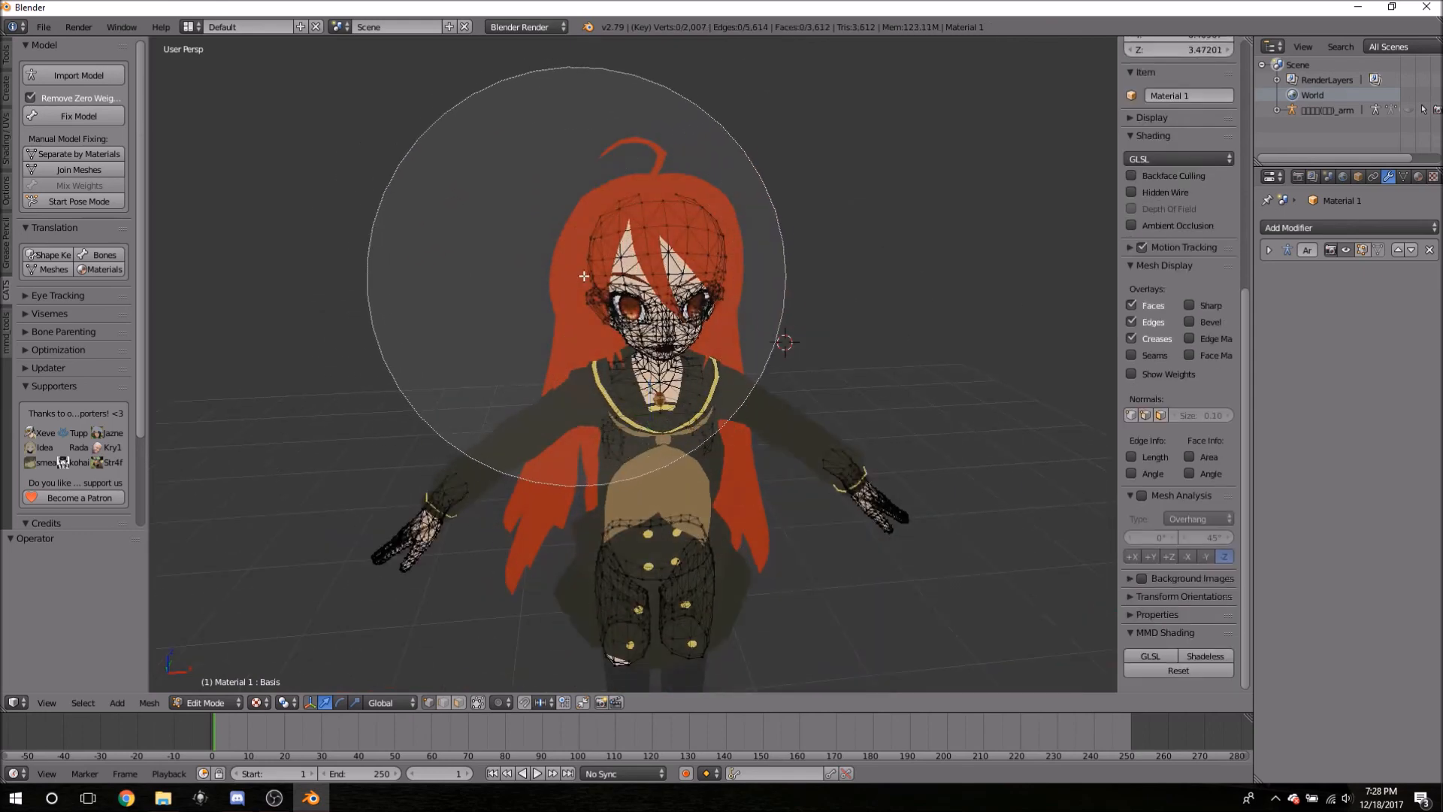
right_click(667, 265)
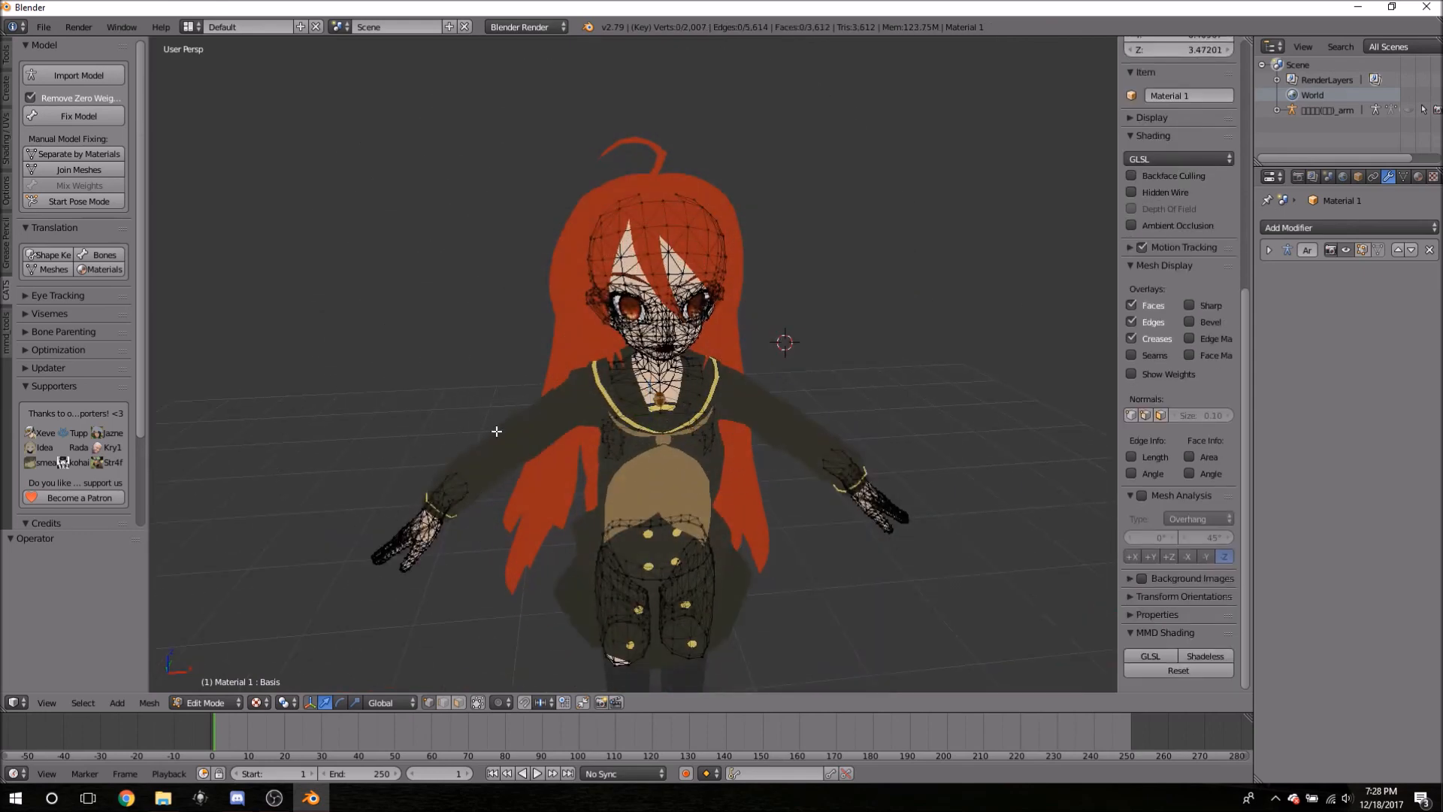
middle_drag(530, 431, 475, 370)
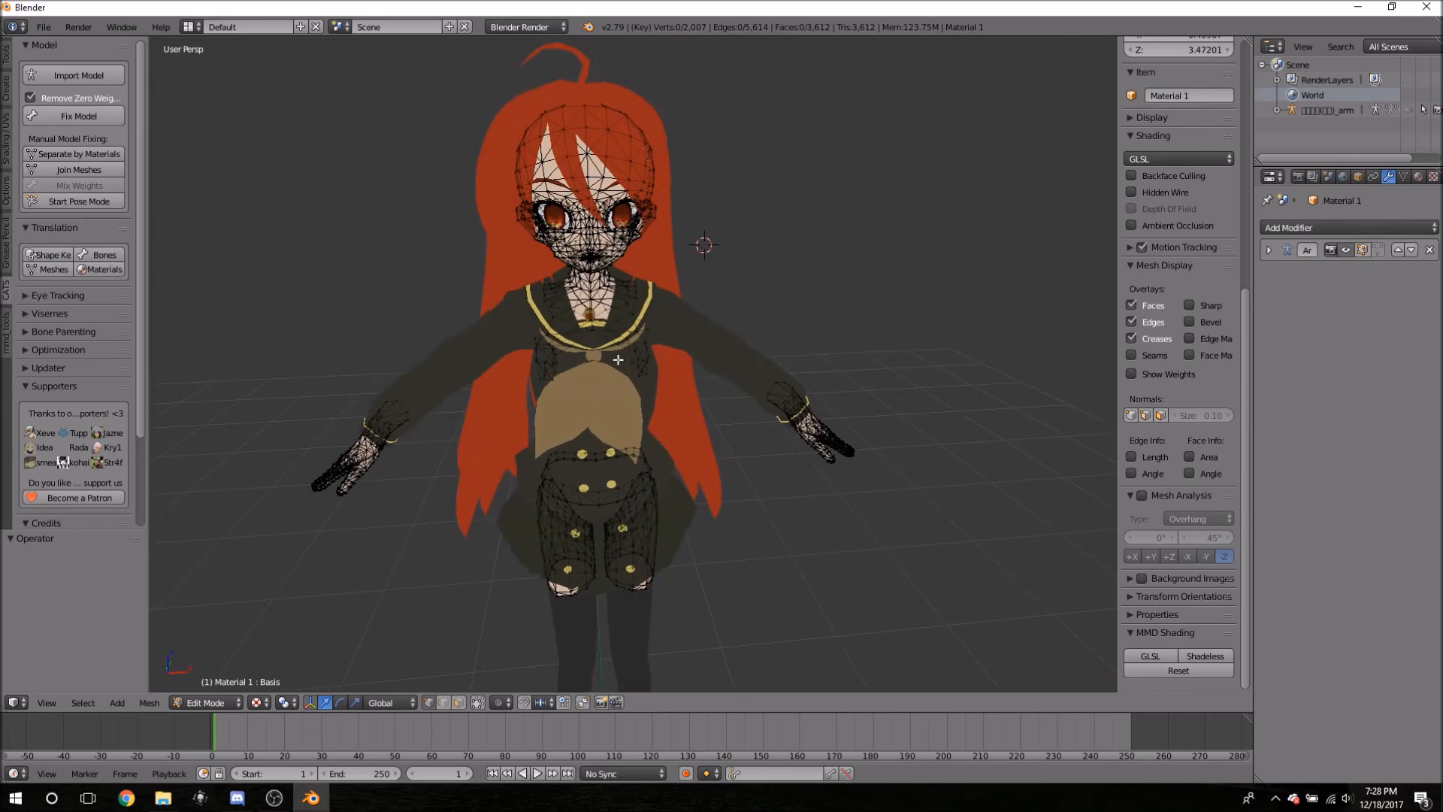
middle_drag(596, 421, 587, 469)
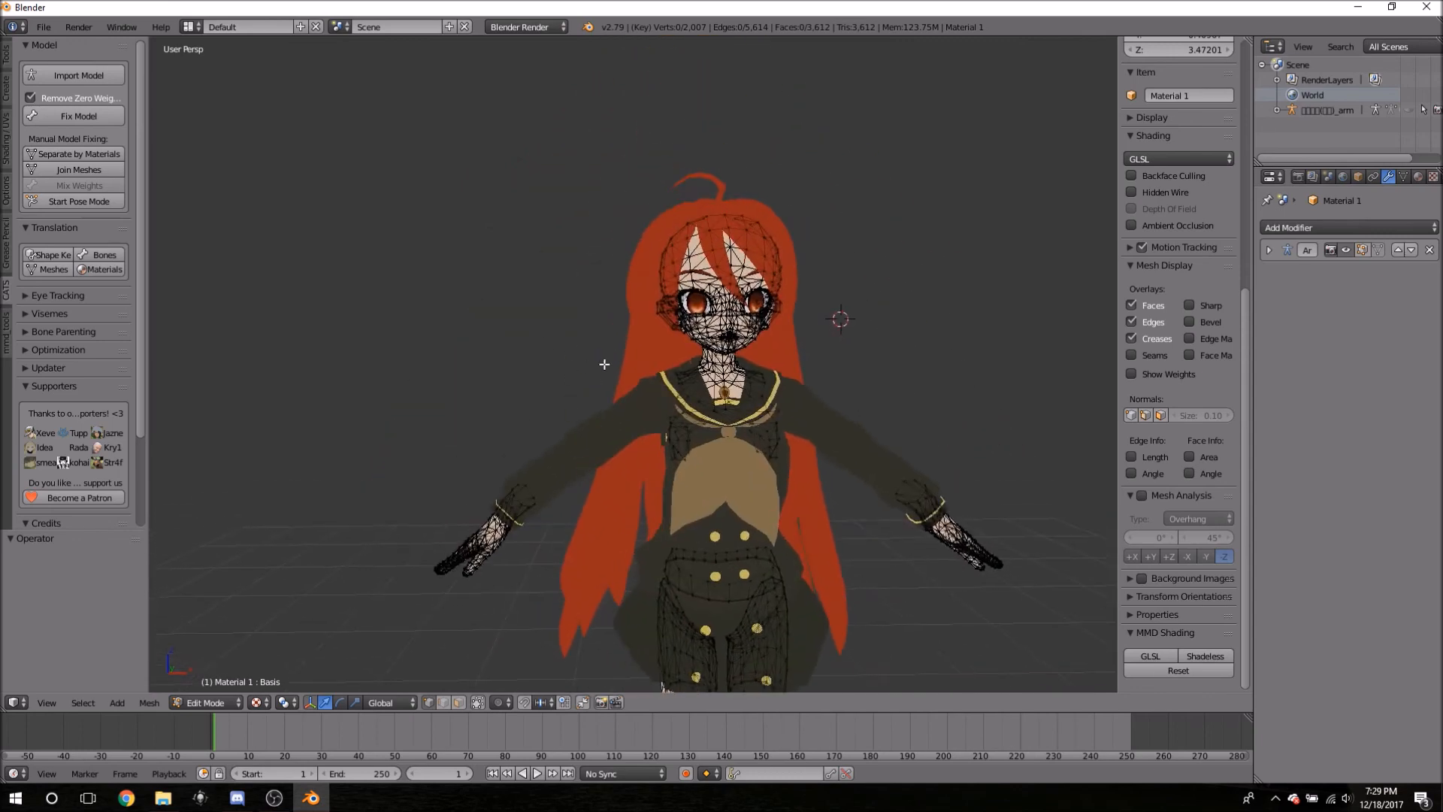
middle_drag(566, 344, 702, 444)
scroll(760, 516, up, 3)
middle_drag(760, 516, 850, 496)
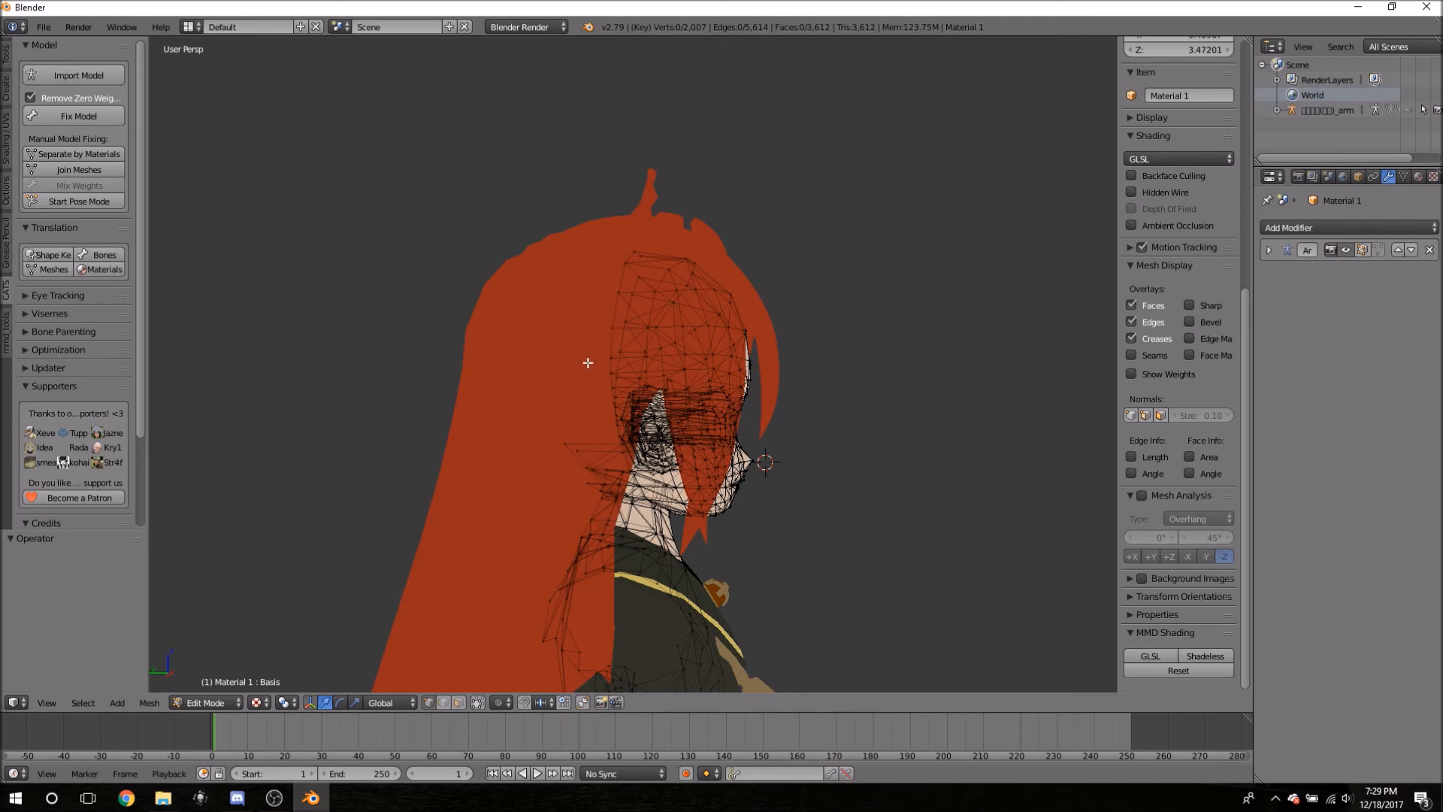
mouse_move(582, 344)
middle_down()
mouse_move(596, 354)
mouse_move(580, 447)
mouse_move(599, 413)
mouse_move(582, 371)
middle_up()
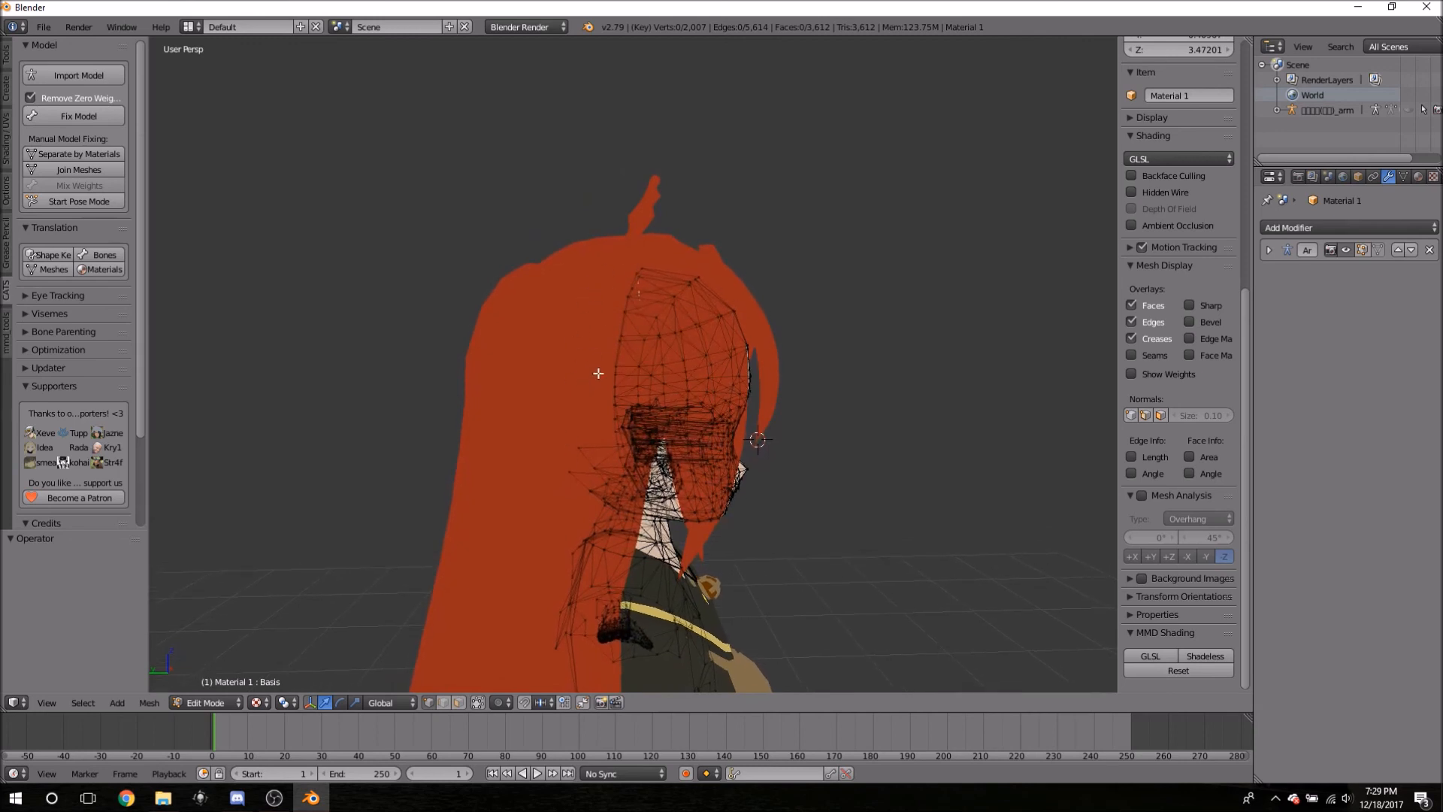
middle_drag(747, 348, 430, 268)
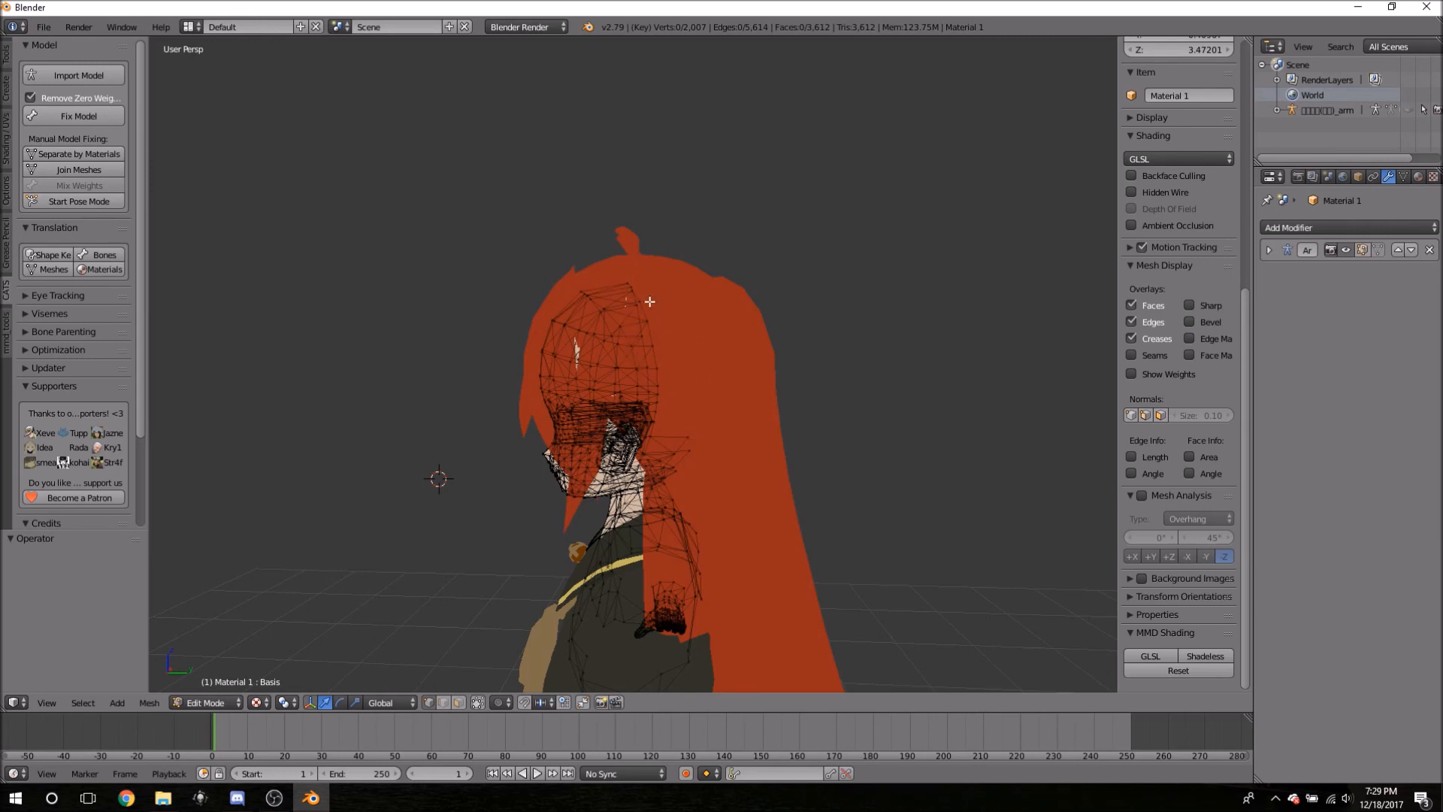
middle_drag(526, 448, 595, 486)
middle_drag(697, 461, 815, 475)
scroll(820, 474, down, 3)
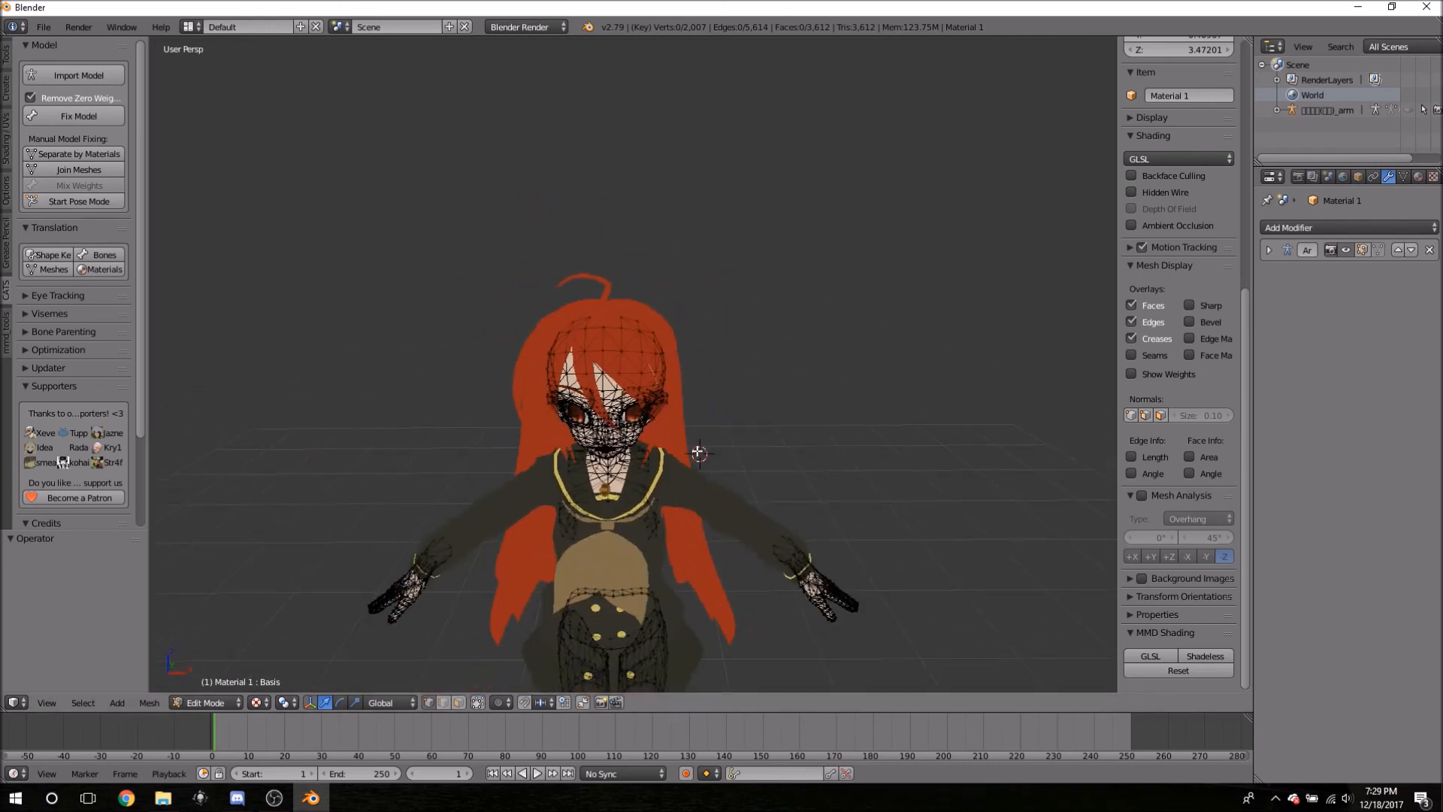
shift+middle_drag(753, 622, 847, 406)
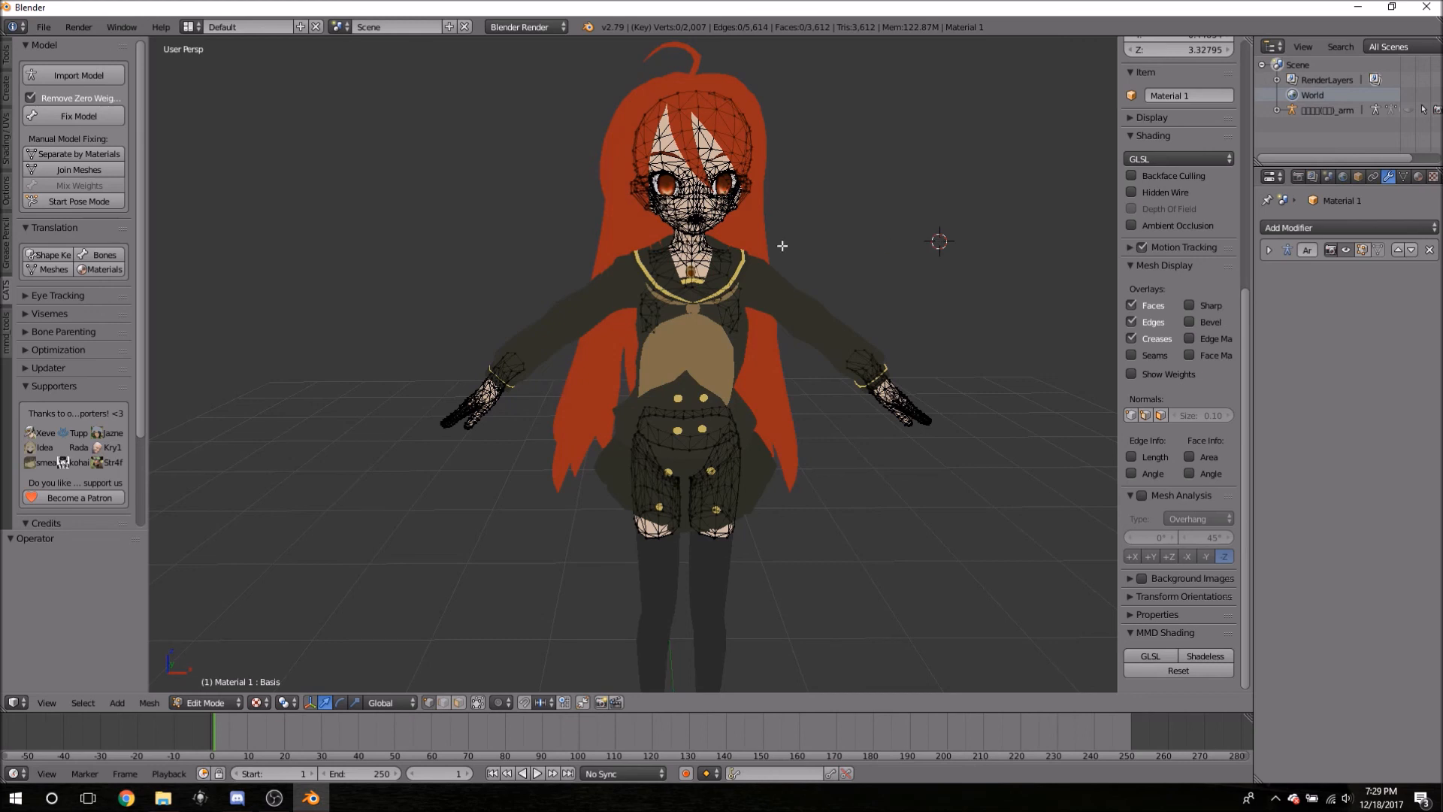
- Return to Object Mode and select hair pieces Material 17, 19 and 18 in turn
key(Tab)
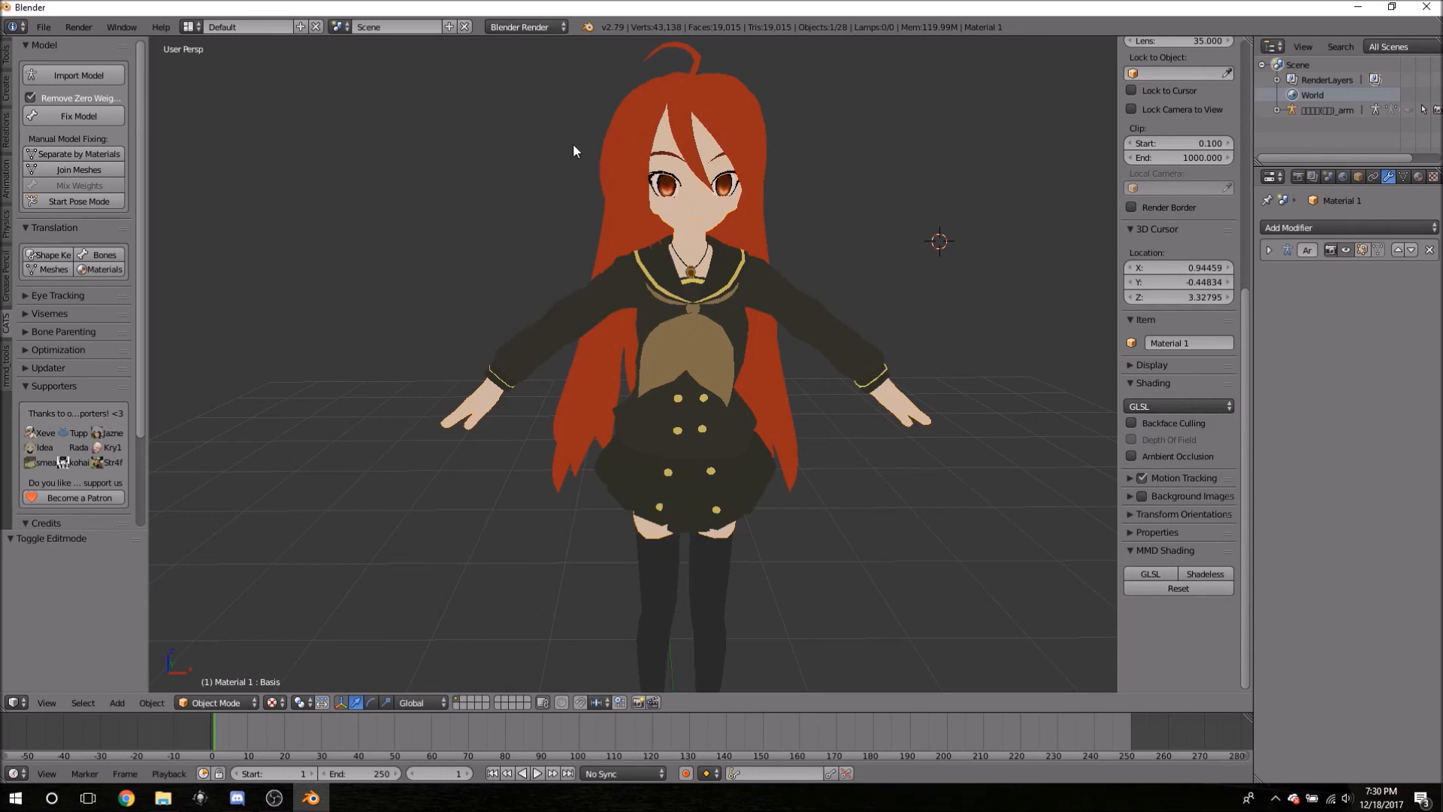
right_click(608, 162)
middle_drag(520, 180, 516, 177)
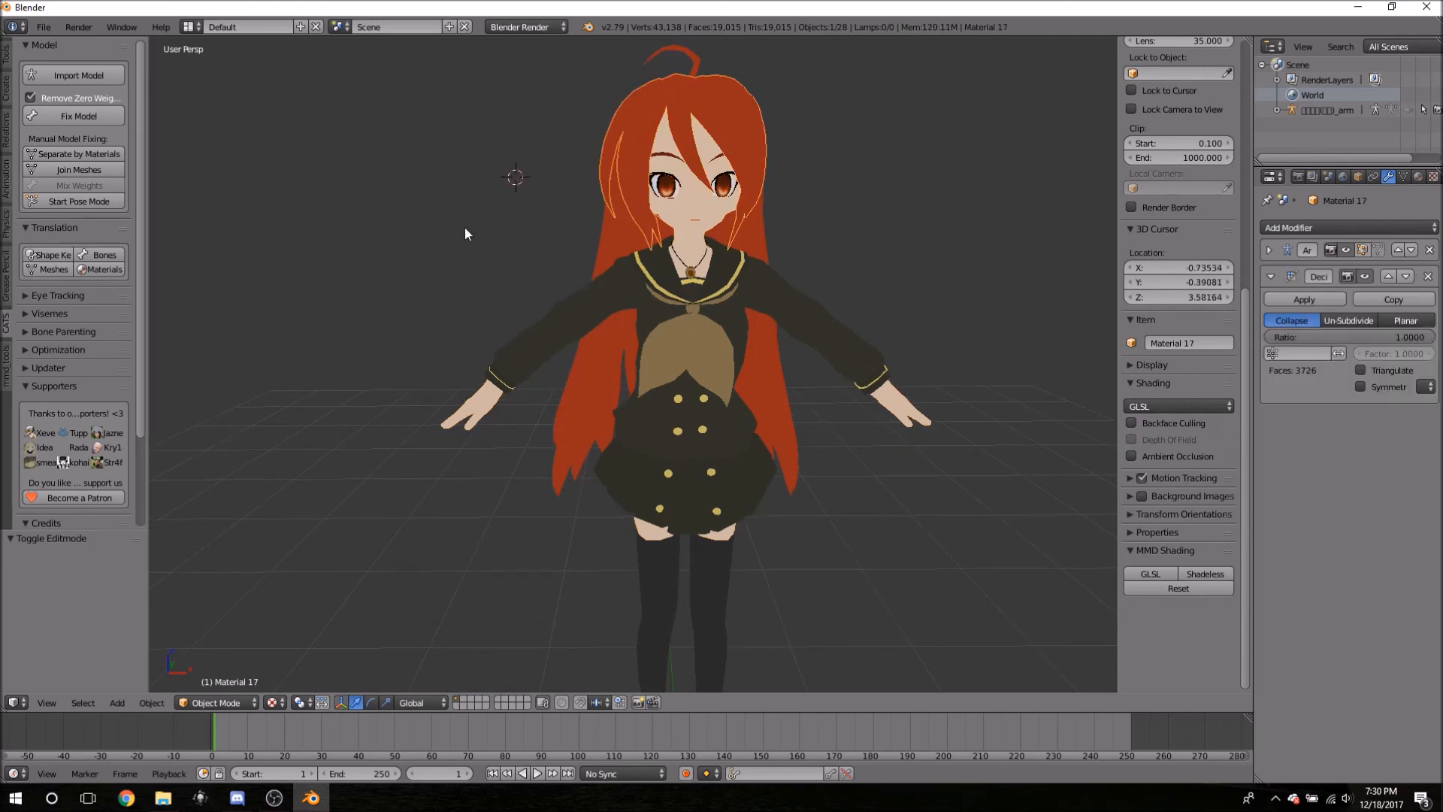
right_click(611, 236)
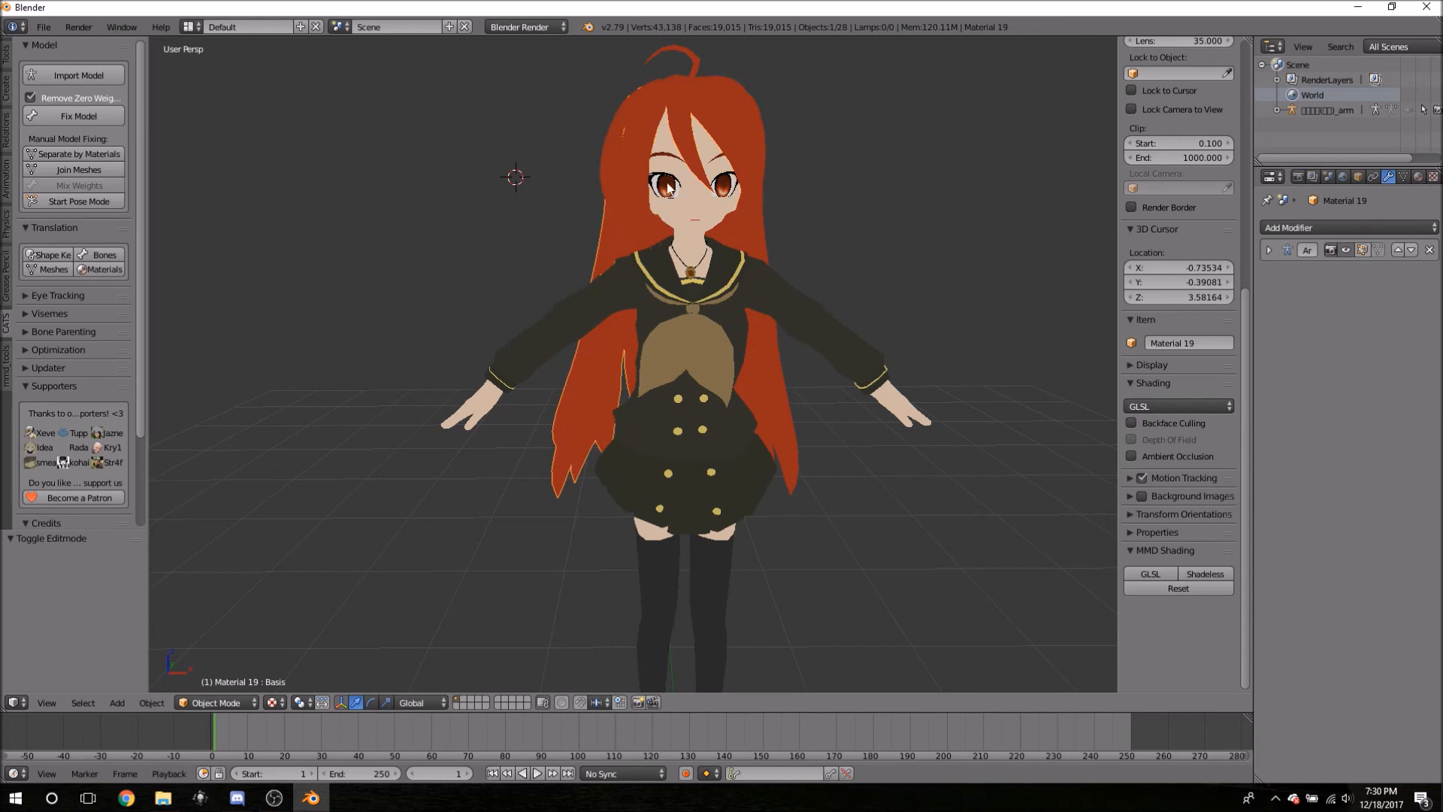
right_click(765, 374)
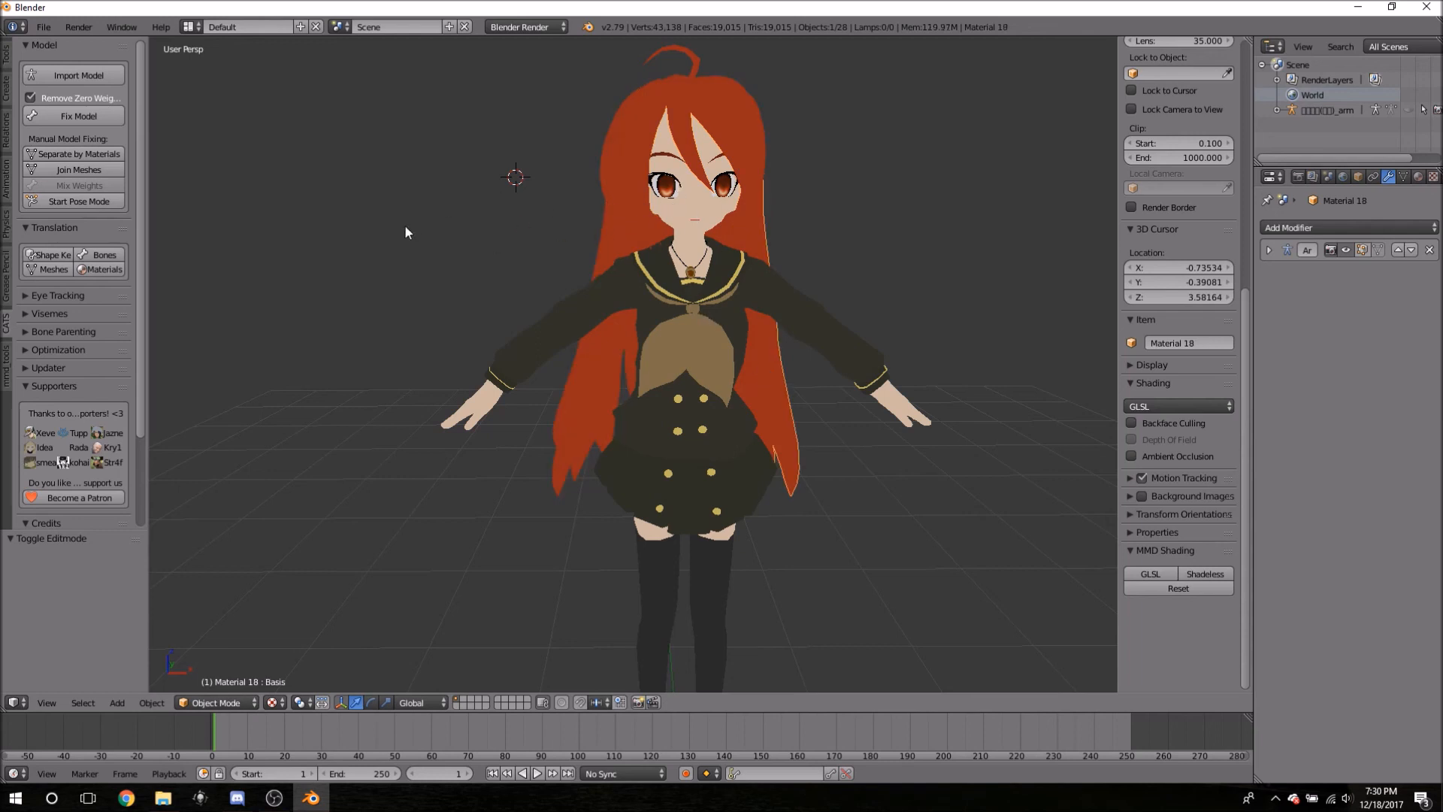
middle_drag(539, 150, 509, 155)
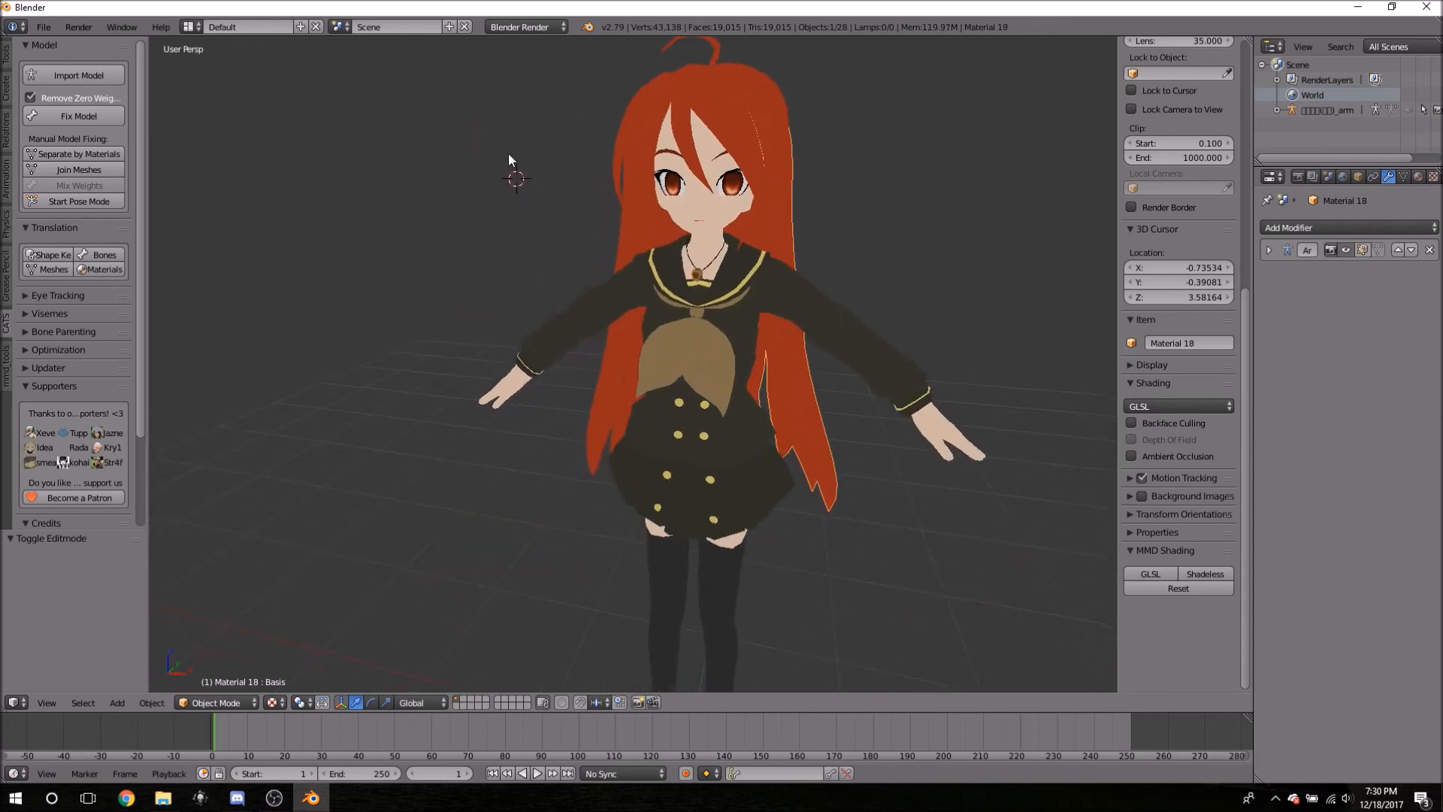
scroll(905, 200, down, 2)
middle_drag(902, 168, 856, 148)
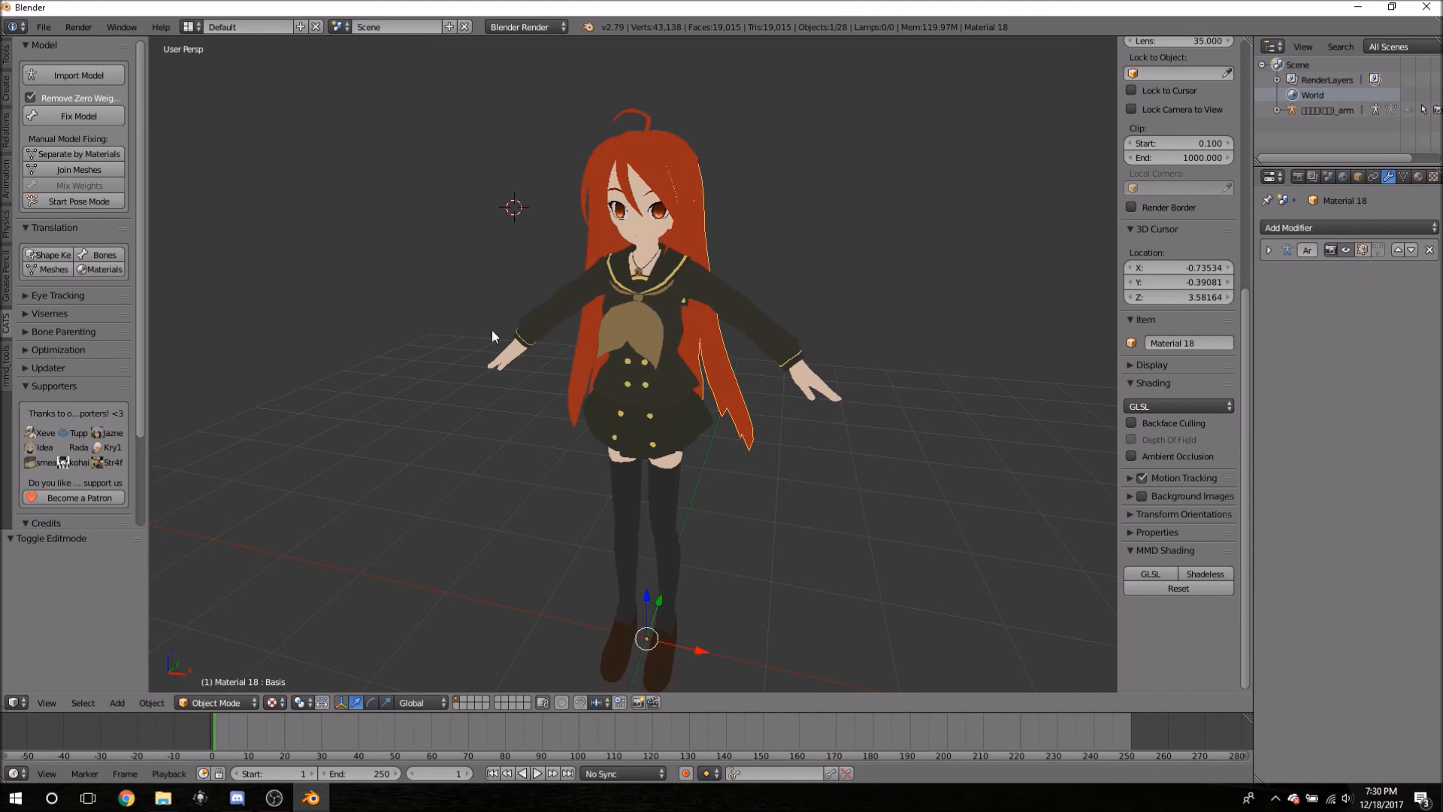
- Start moving the selected hair strand with G, cancel it, and orbit back to the front
middle_drag(583, 454, 810, 461)
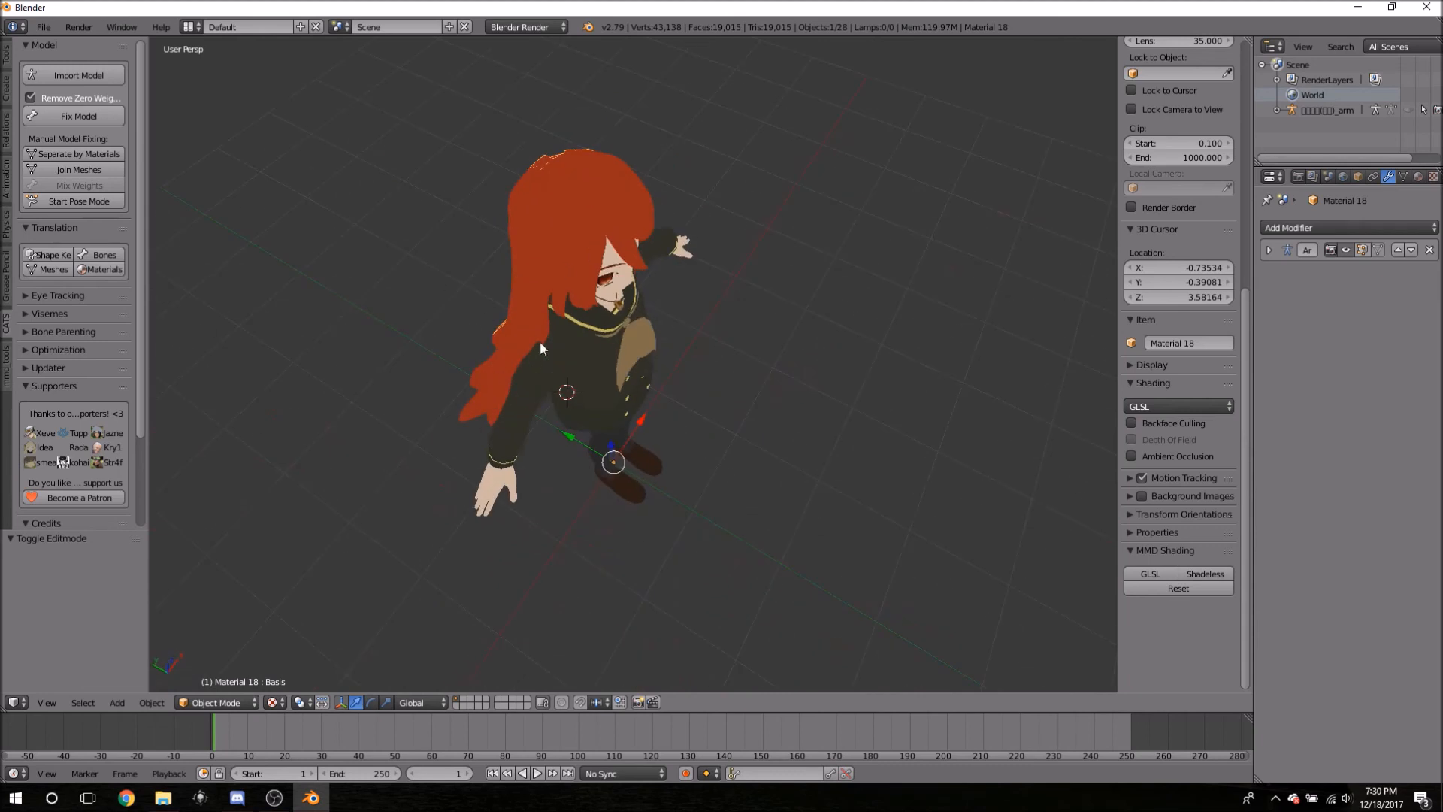
middle_drag(569, 218, 241, 326)
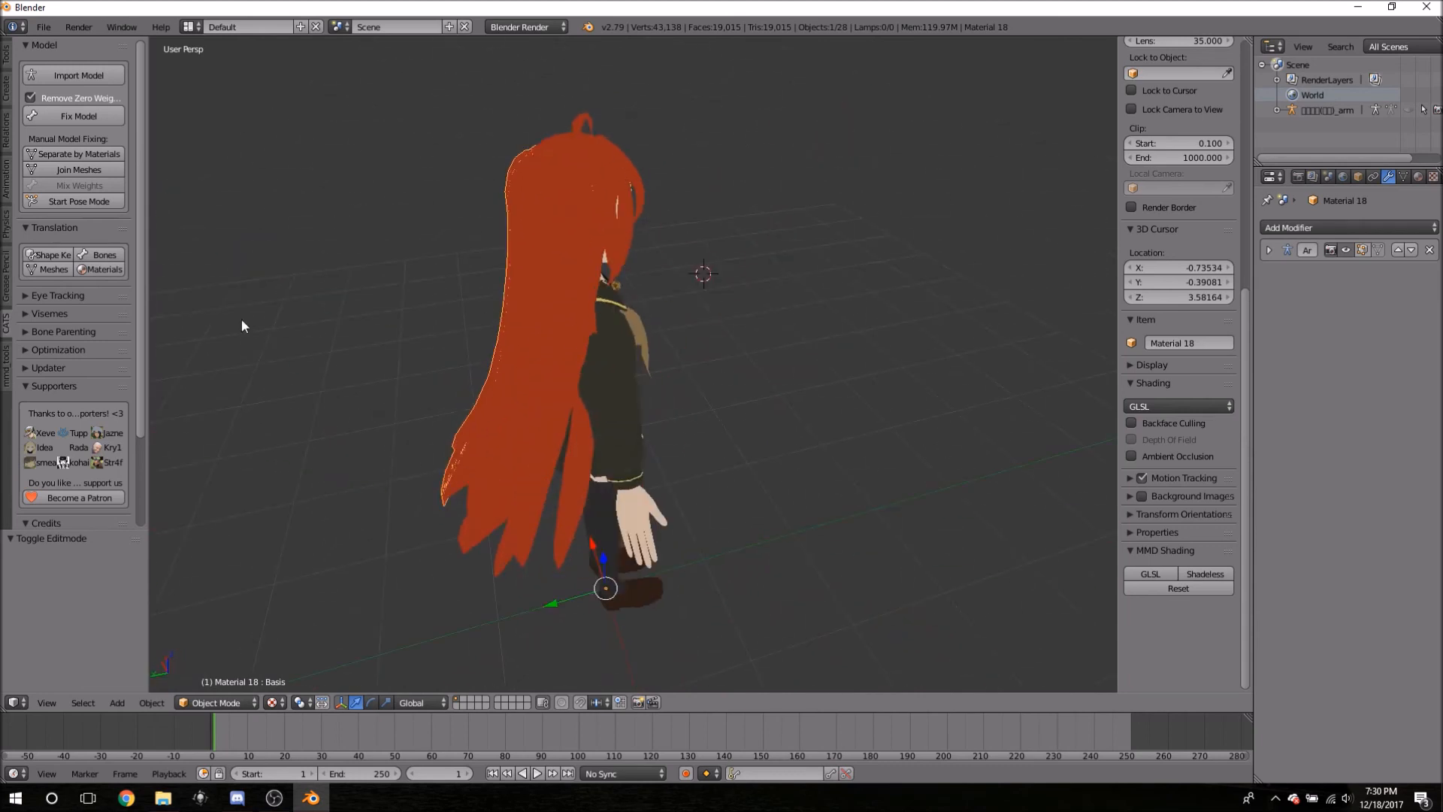
click(440, 241)
key(Tab)
key(g)
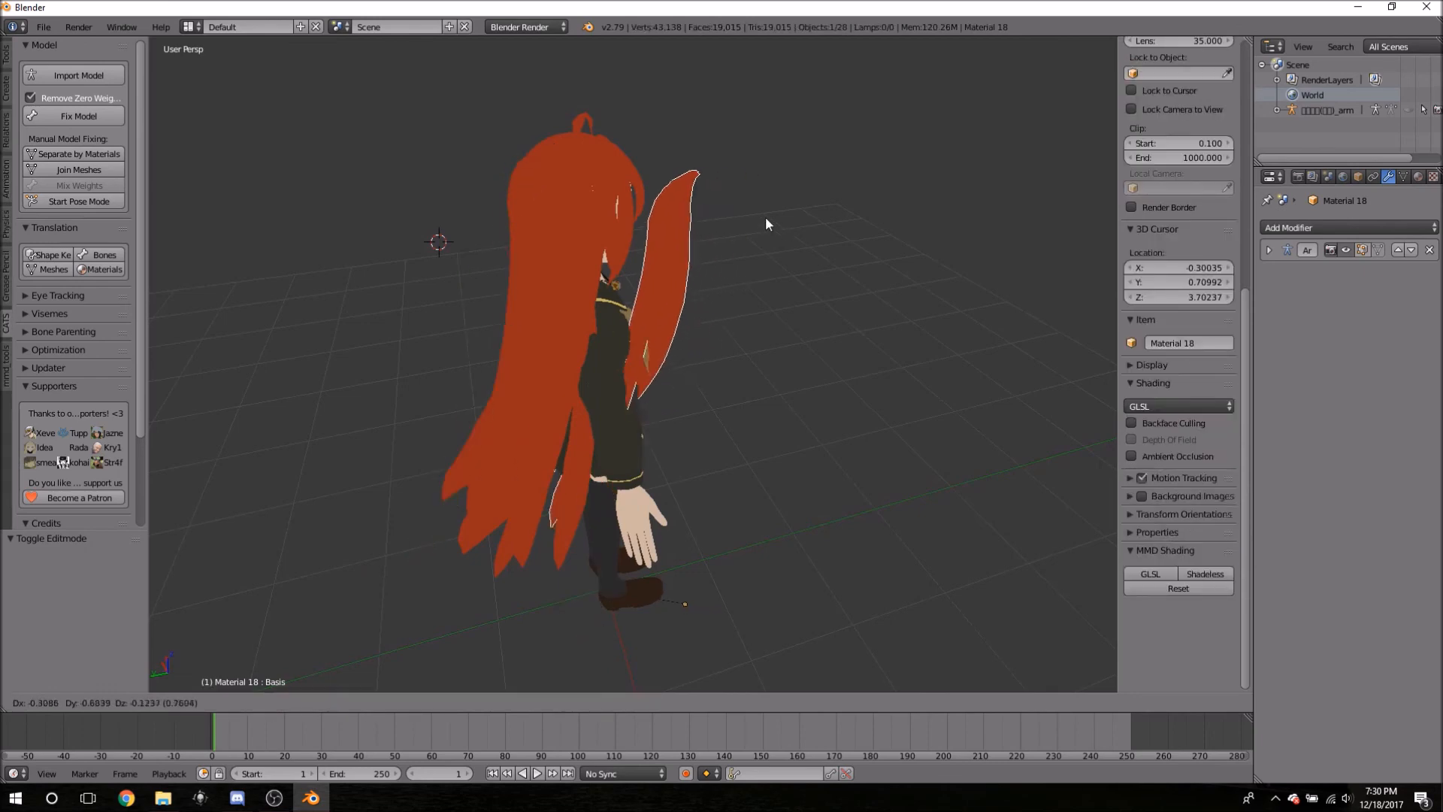
key(Escape)
key(Tab)
middle_drag(900, 265, 695, 249)
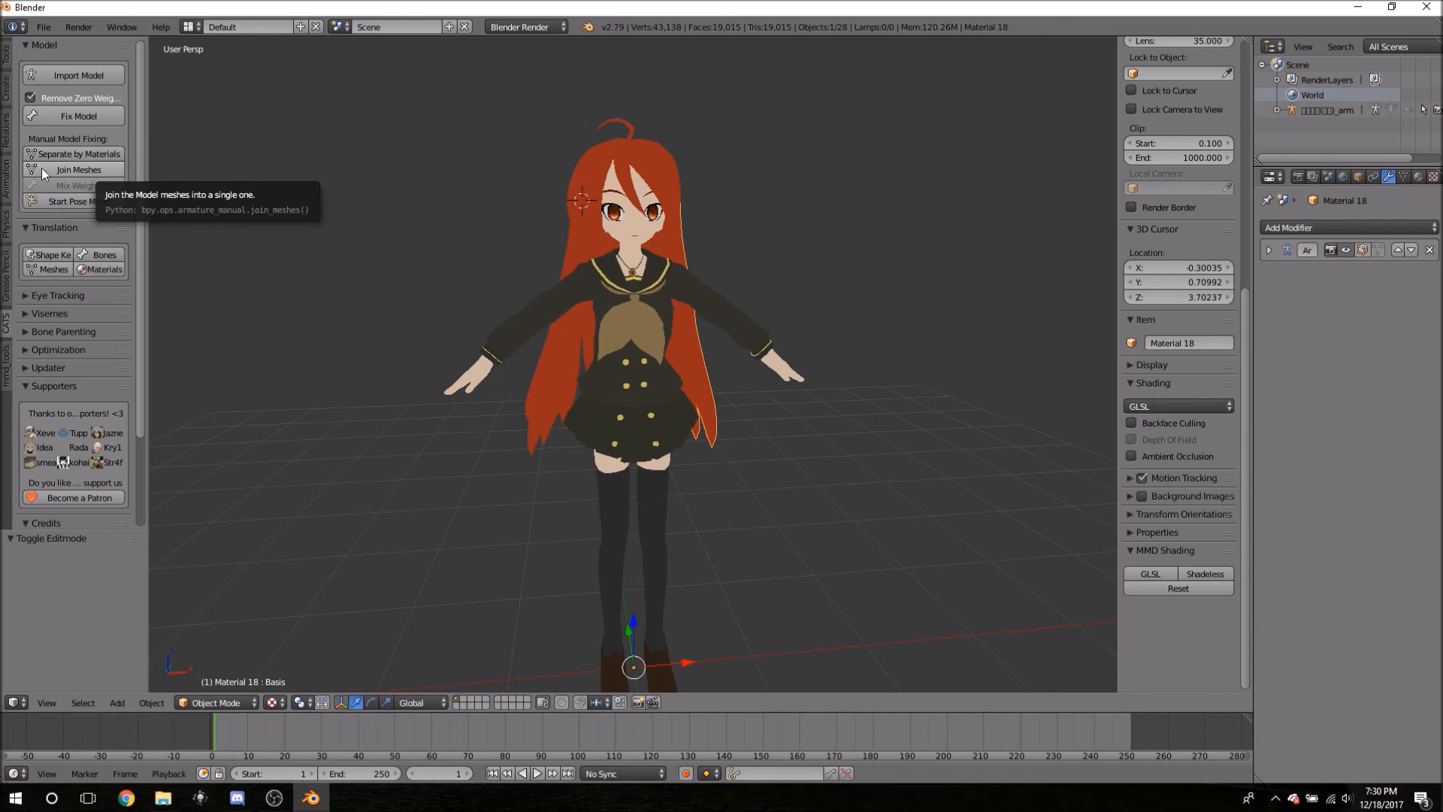
- Join all meshes into Body with CATS Join Meshes, hide the armature, and select Body
click(70, 169)
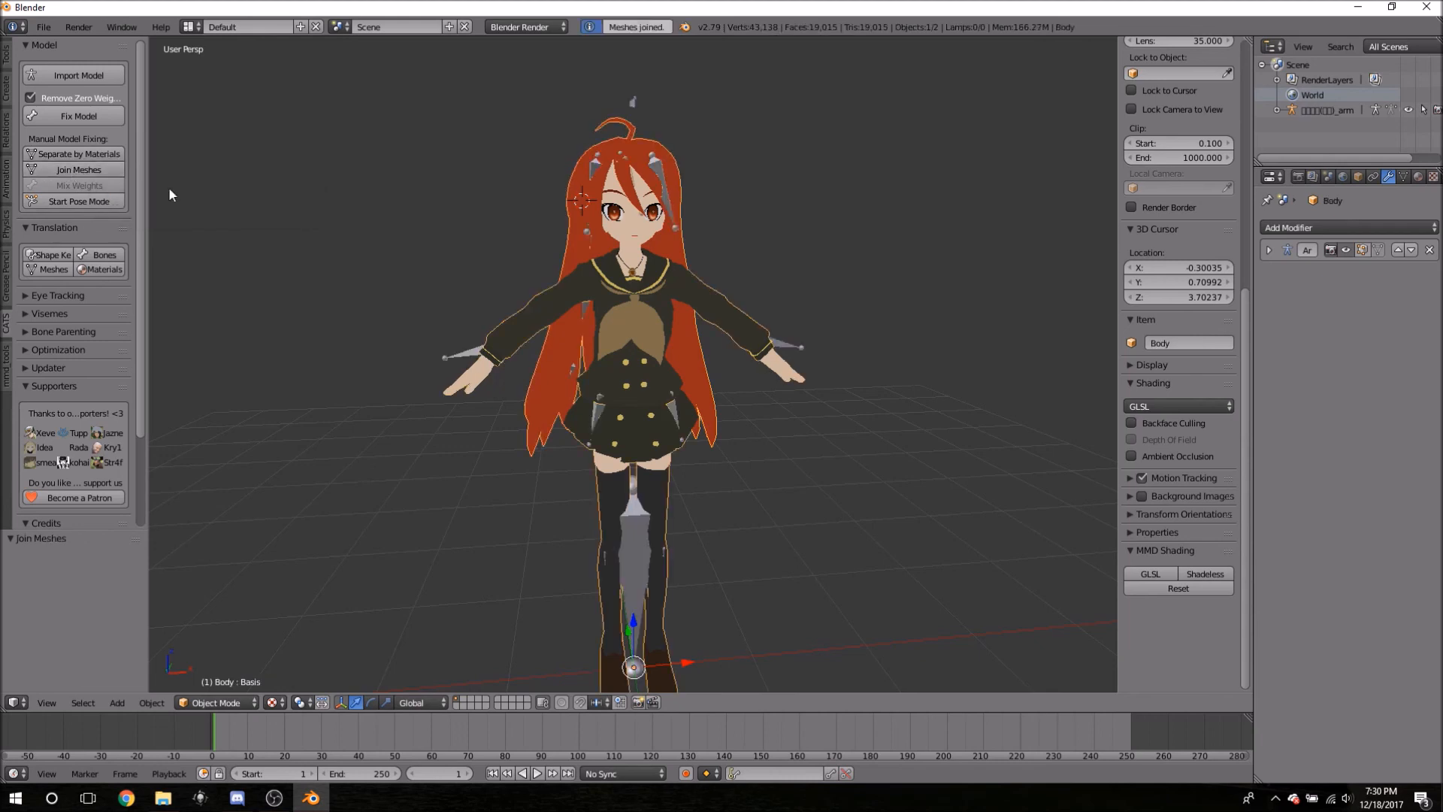
right_click(631, 536)
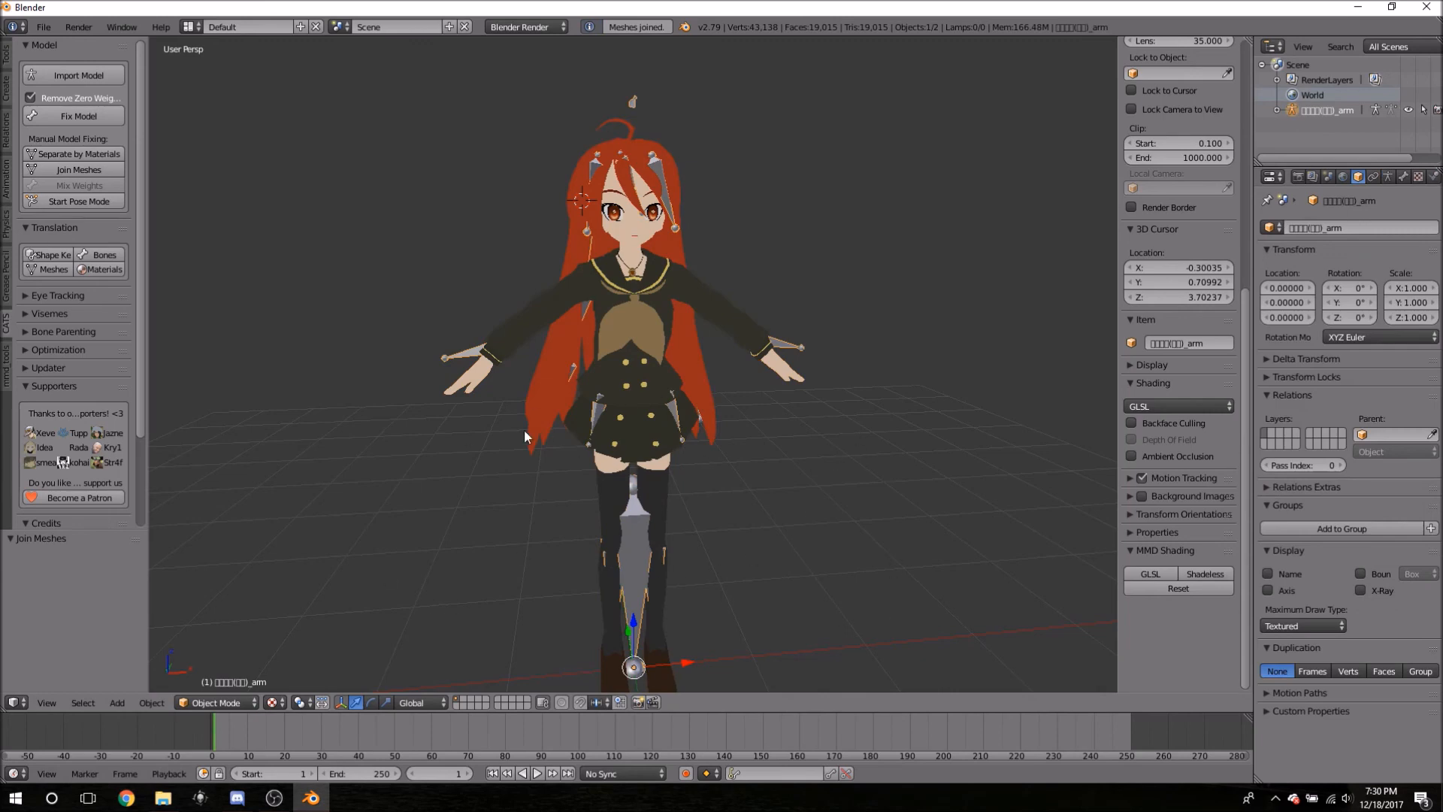
key(h)
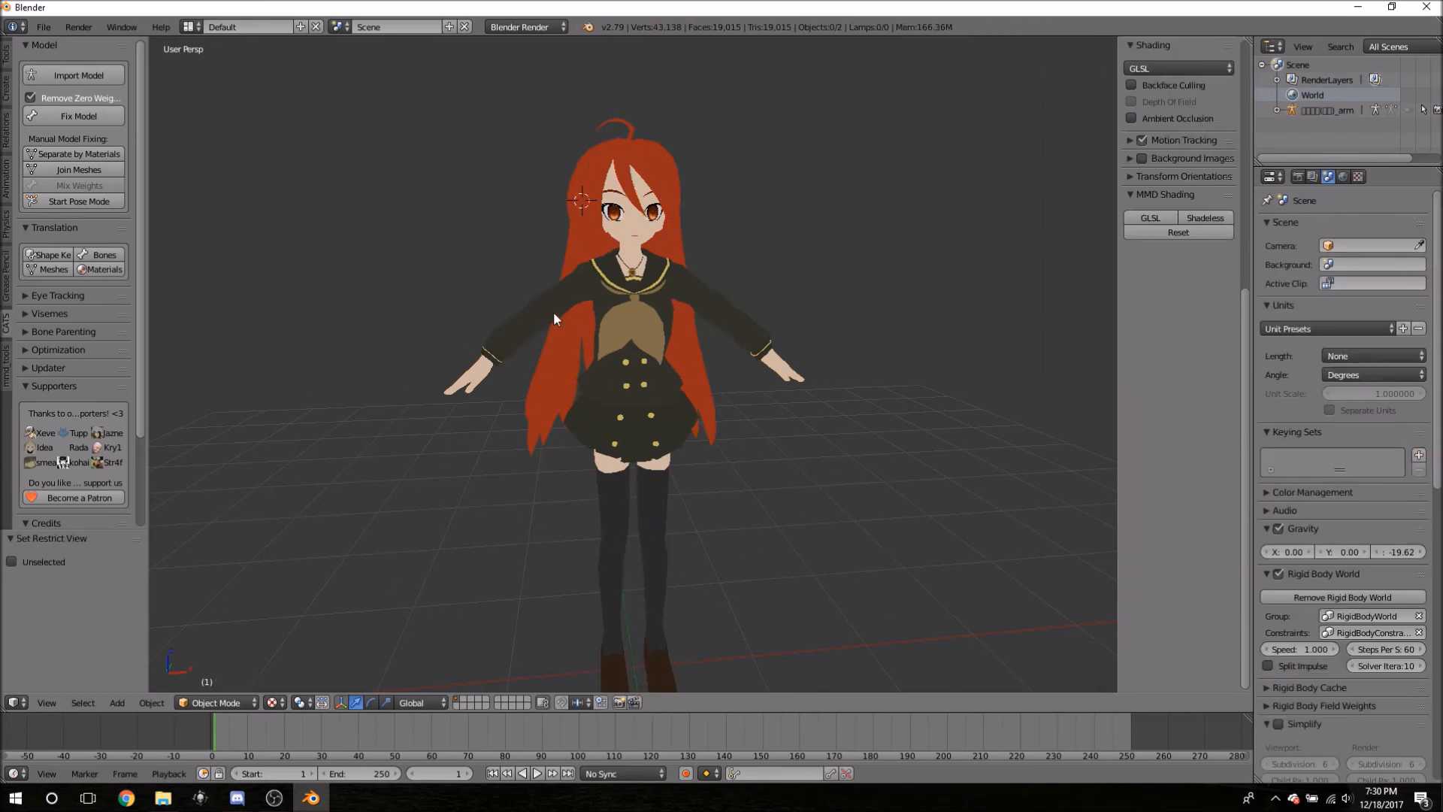
right_click(806, 384)
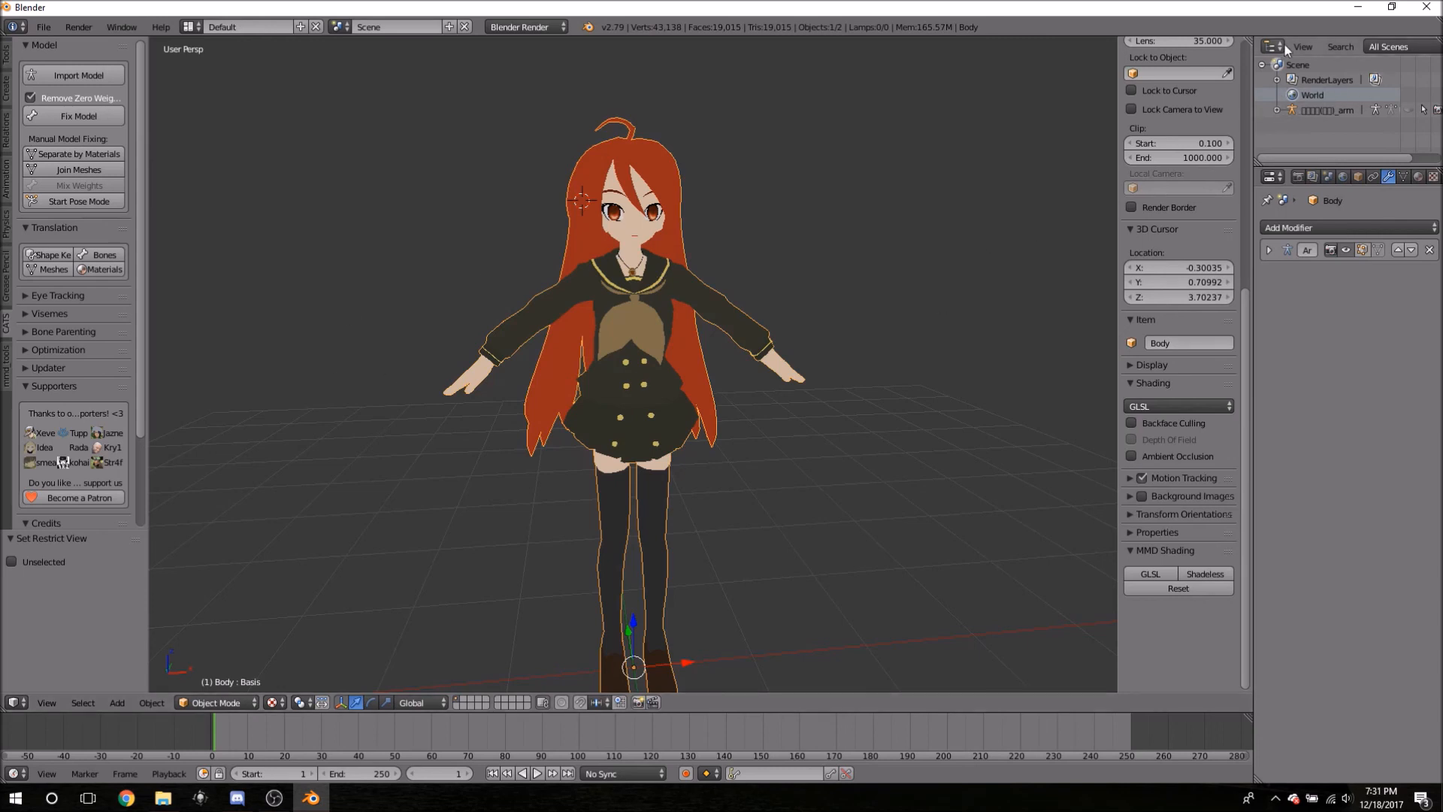
- Expand and collapse the armature hierarchy in the outliner, then toggle Body in and out of Edit Mode
click(1276, 109)
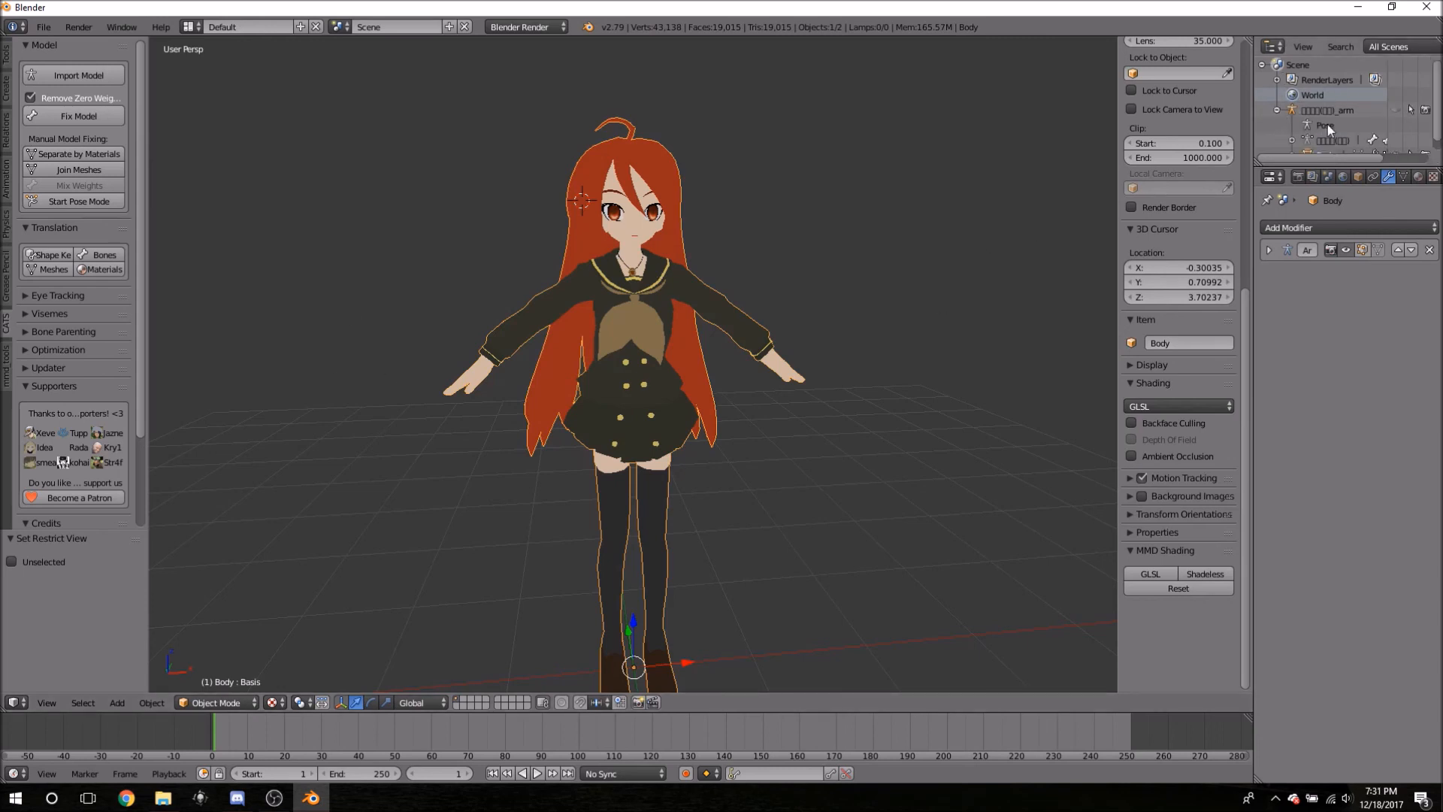
scroll(1289, 118, down, 1)
click(1276, 100)
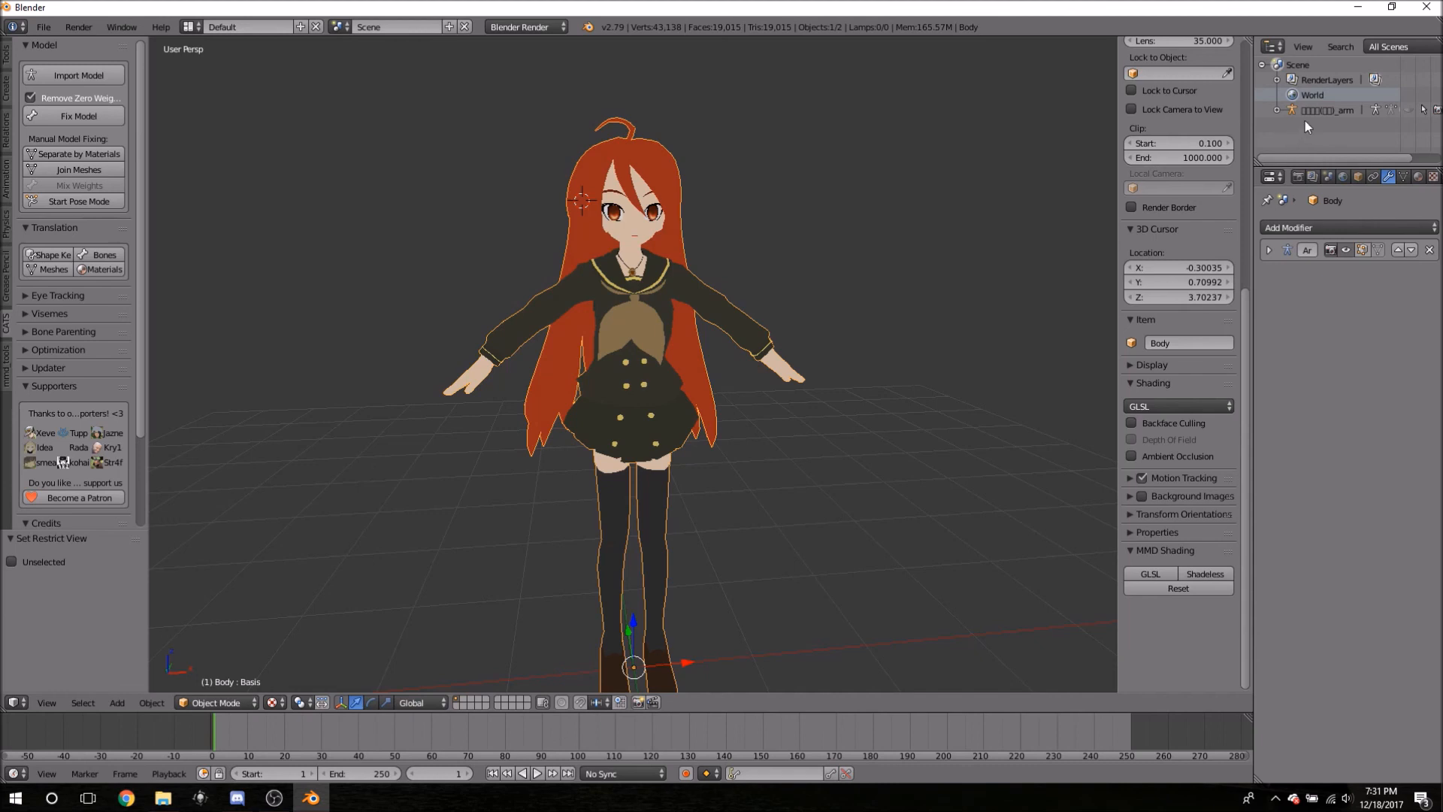
middle_drag(902, 124, 700, 91)
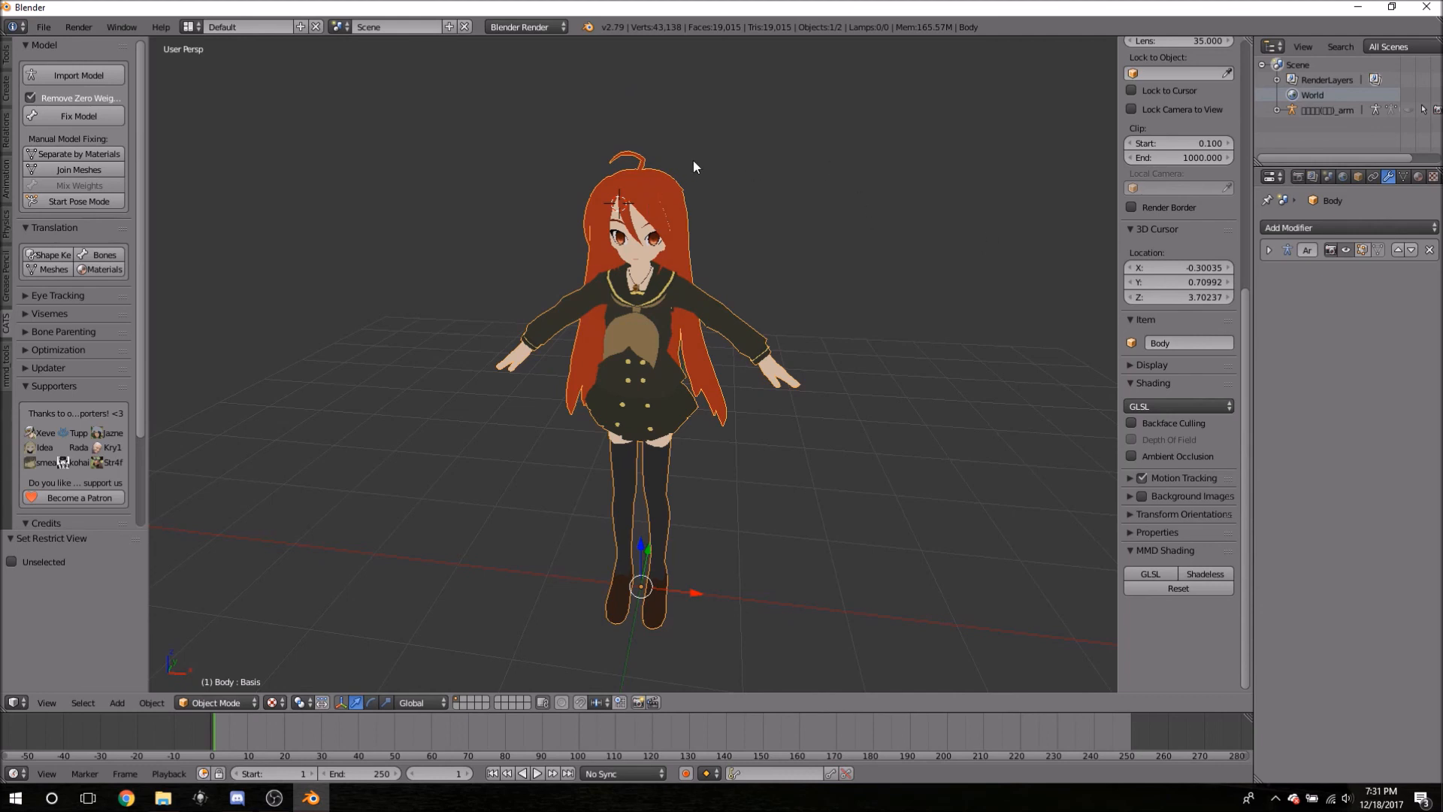
middle_drag(698, 134, 779, 163)
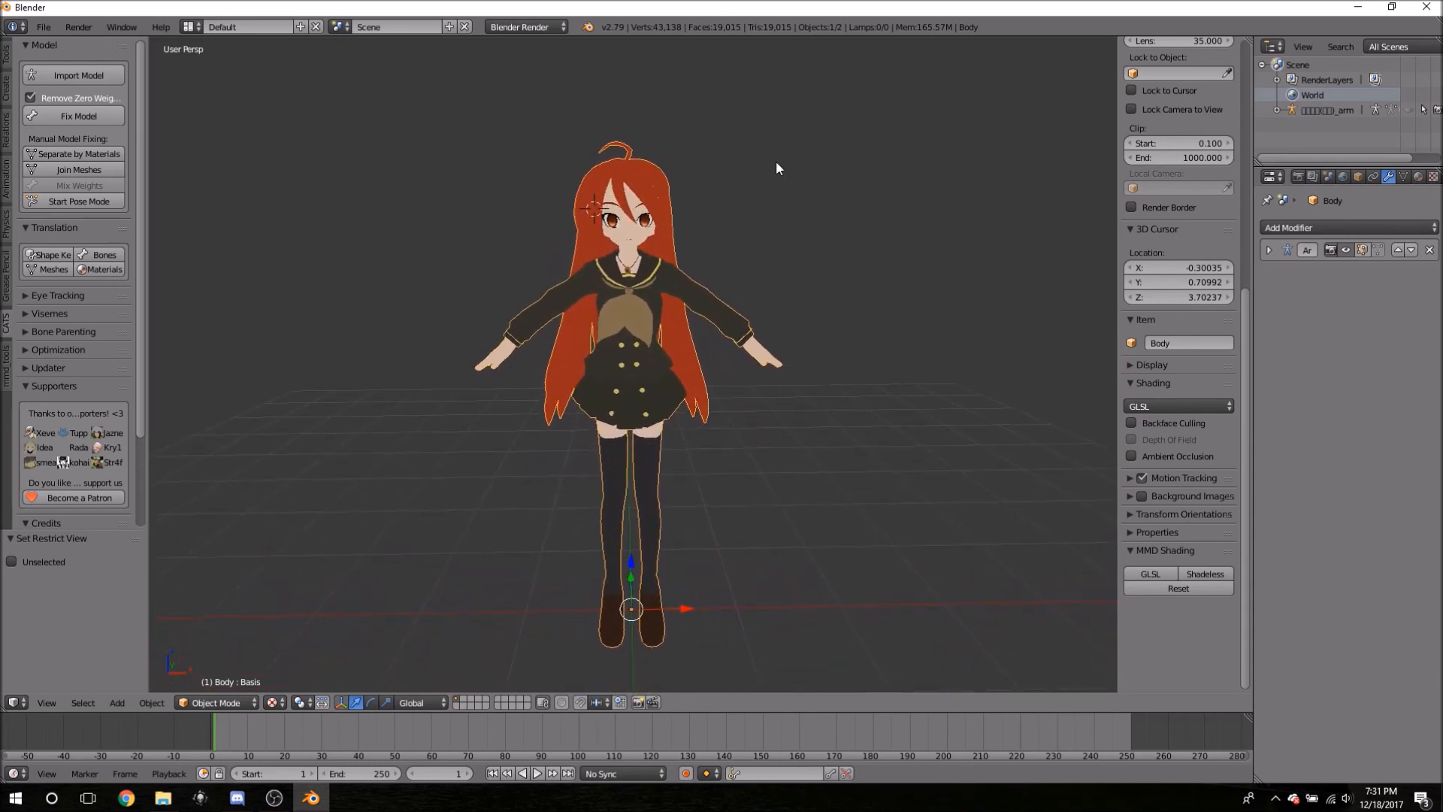
scroll(740, 197, down, 1)
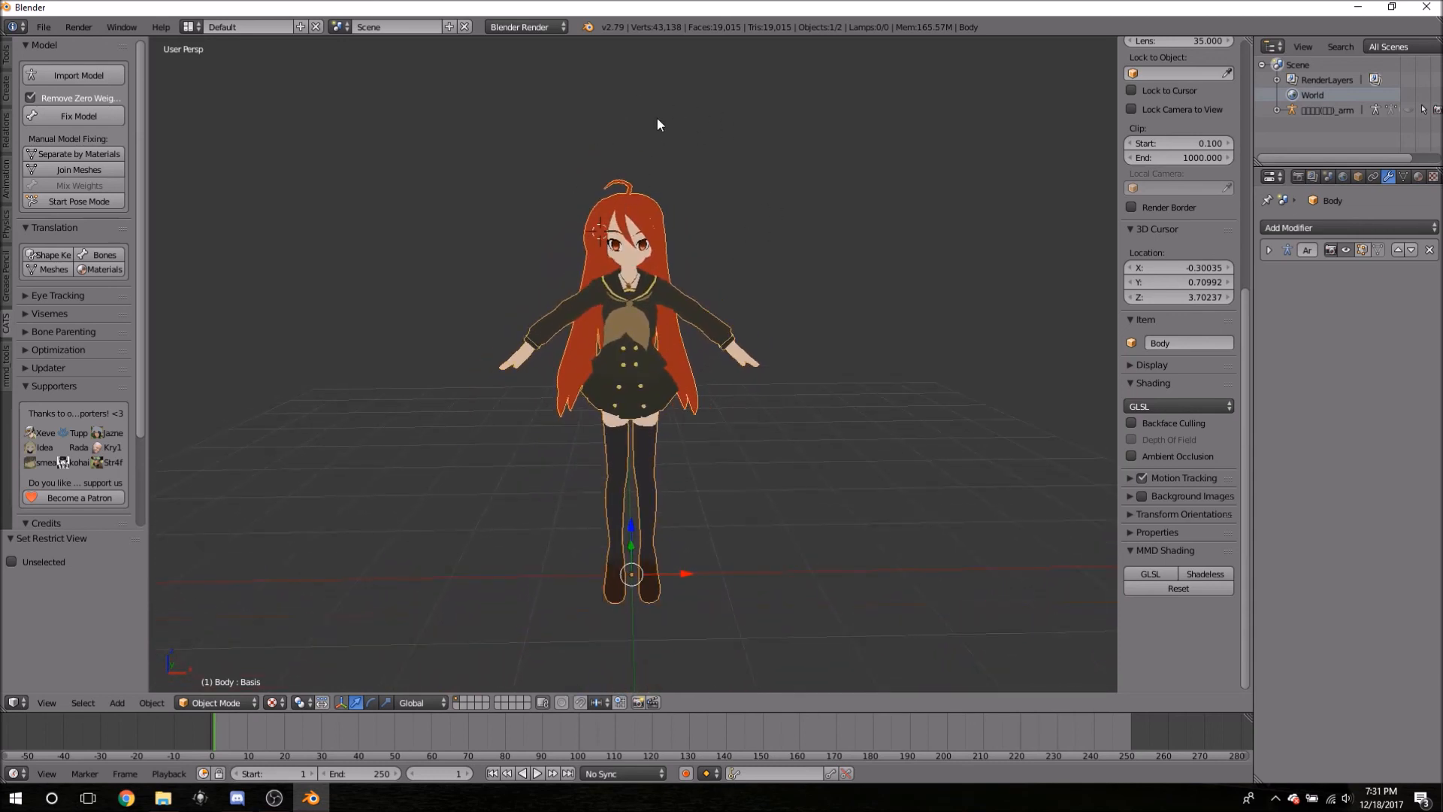
key(Tab)
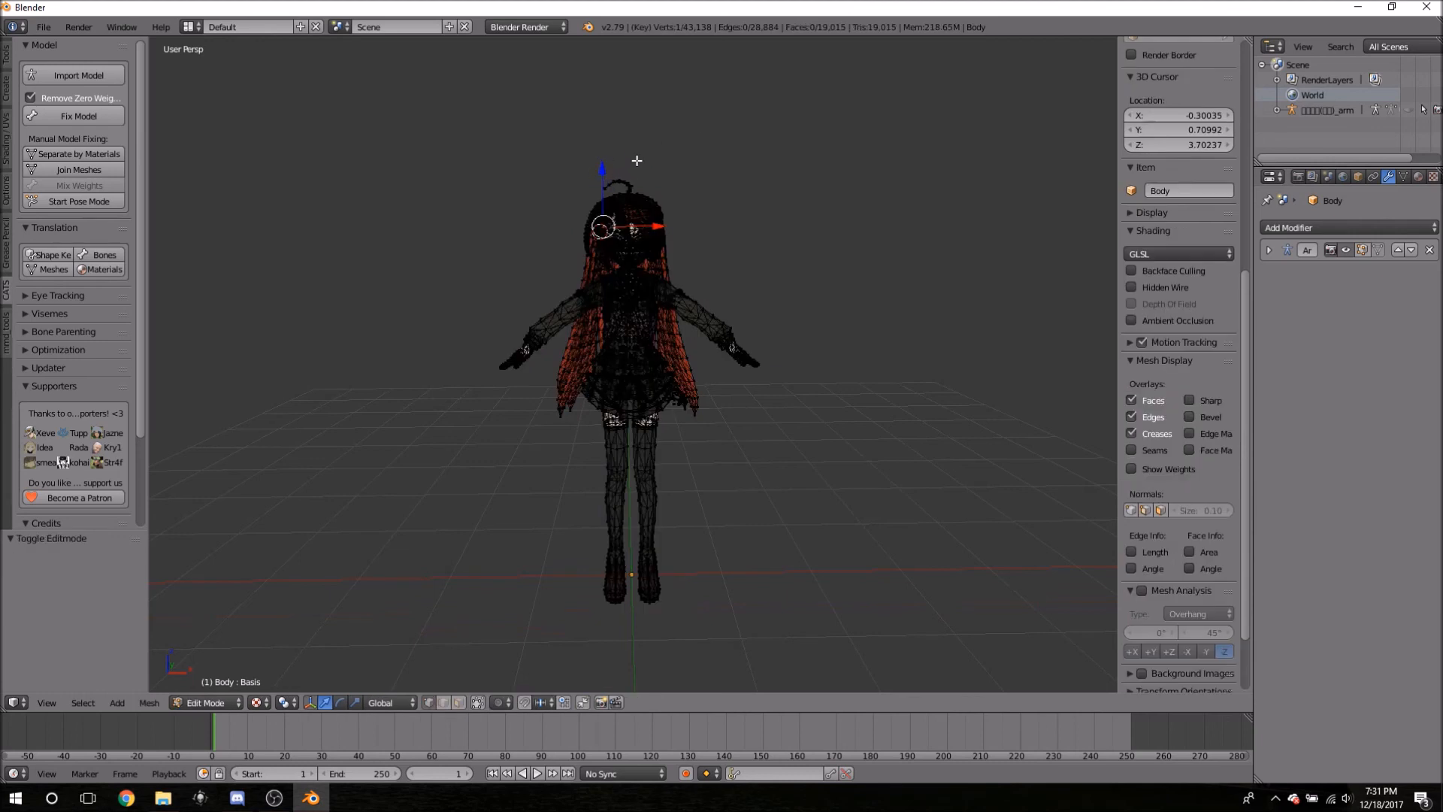
key(Tab)
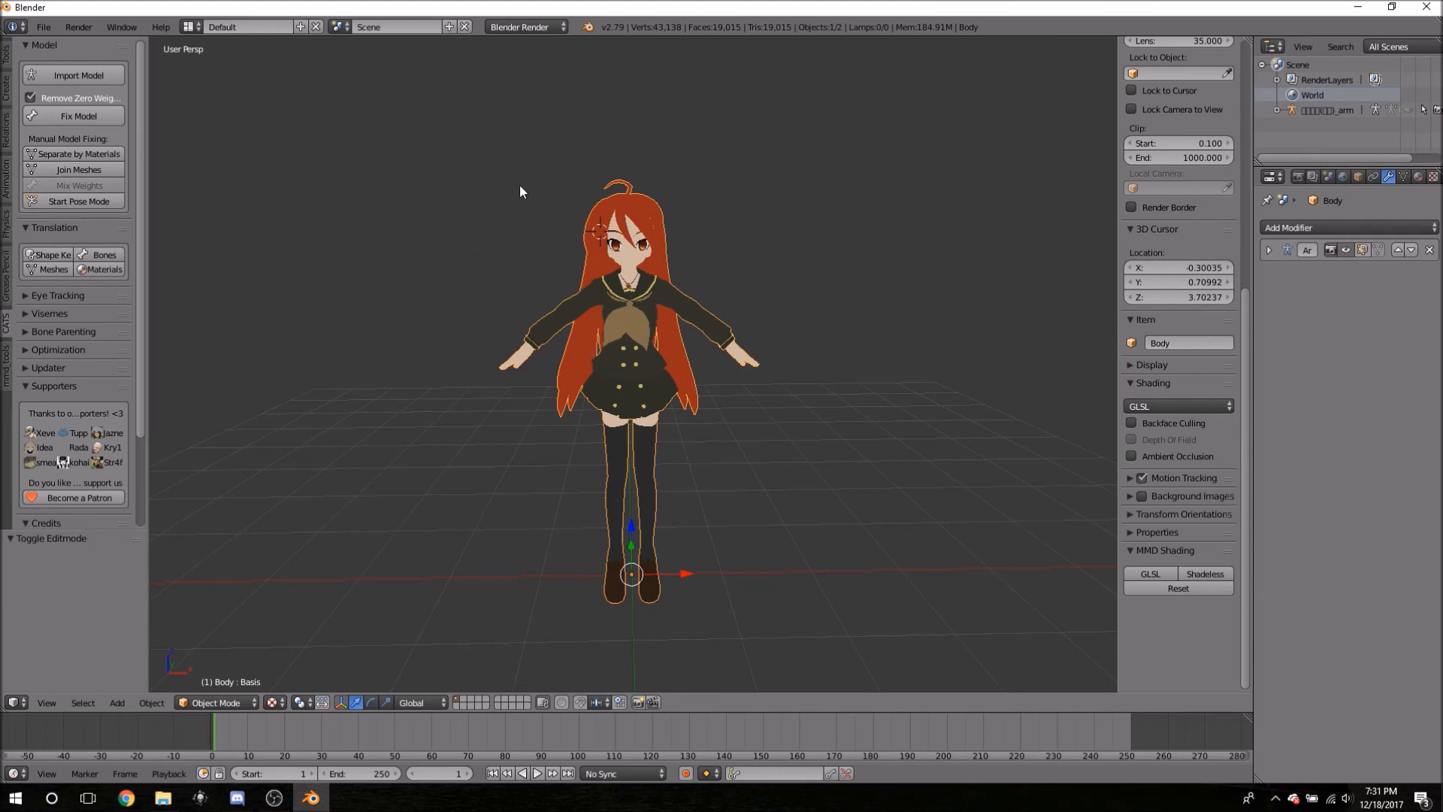
- Select the armature in the Outliner and expand it to list Pose, the armature data and Body
click(1294, 110)
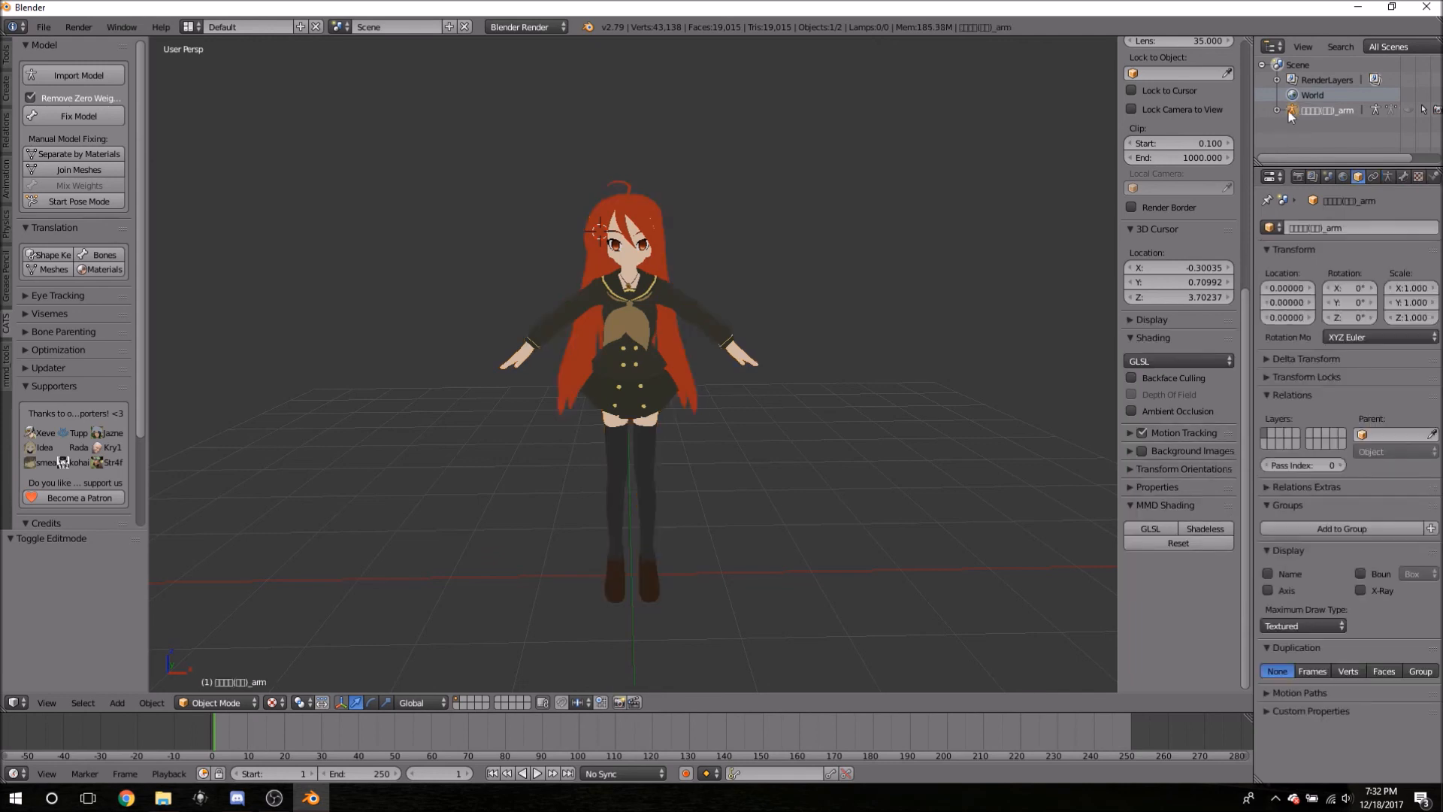
click(1277, 110)
scroll(1331, 132, down, 1)
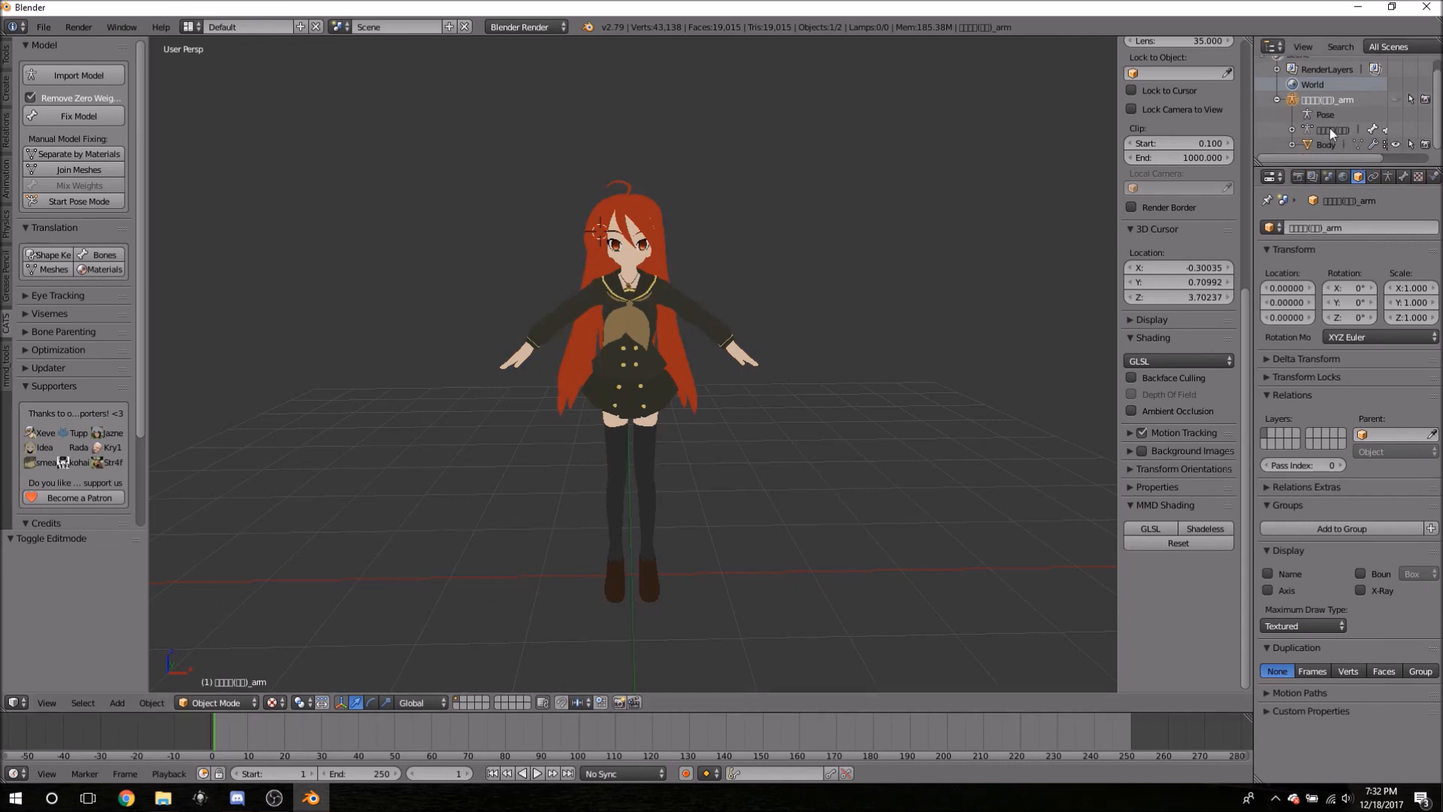
- Run CATS translation on the mesh, bone and material names
click(52, 269)
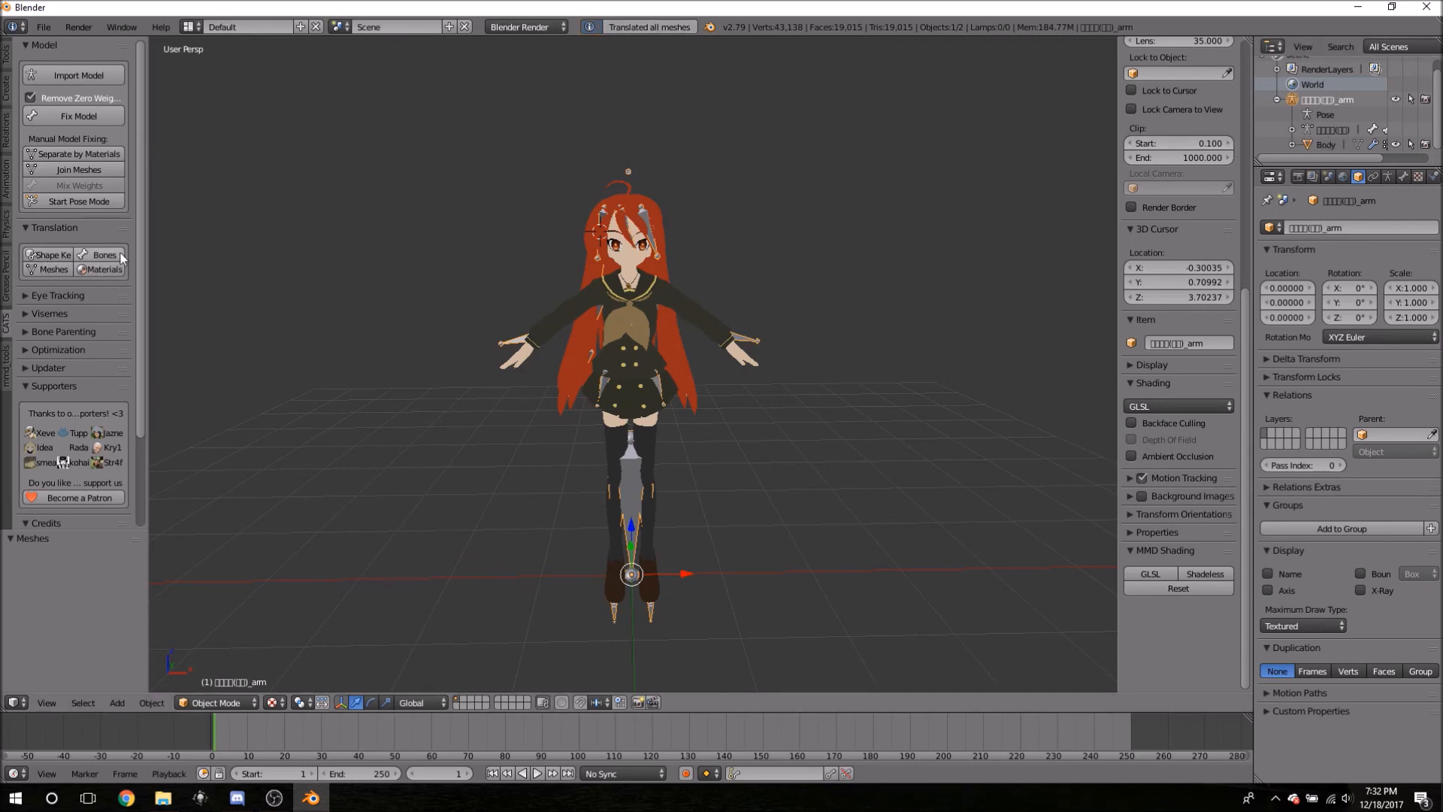
click(98, 255)
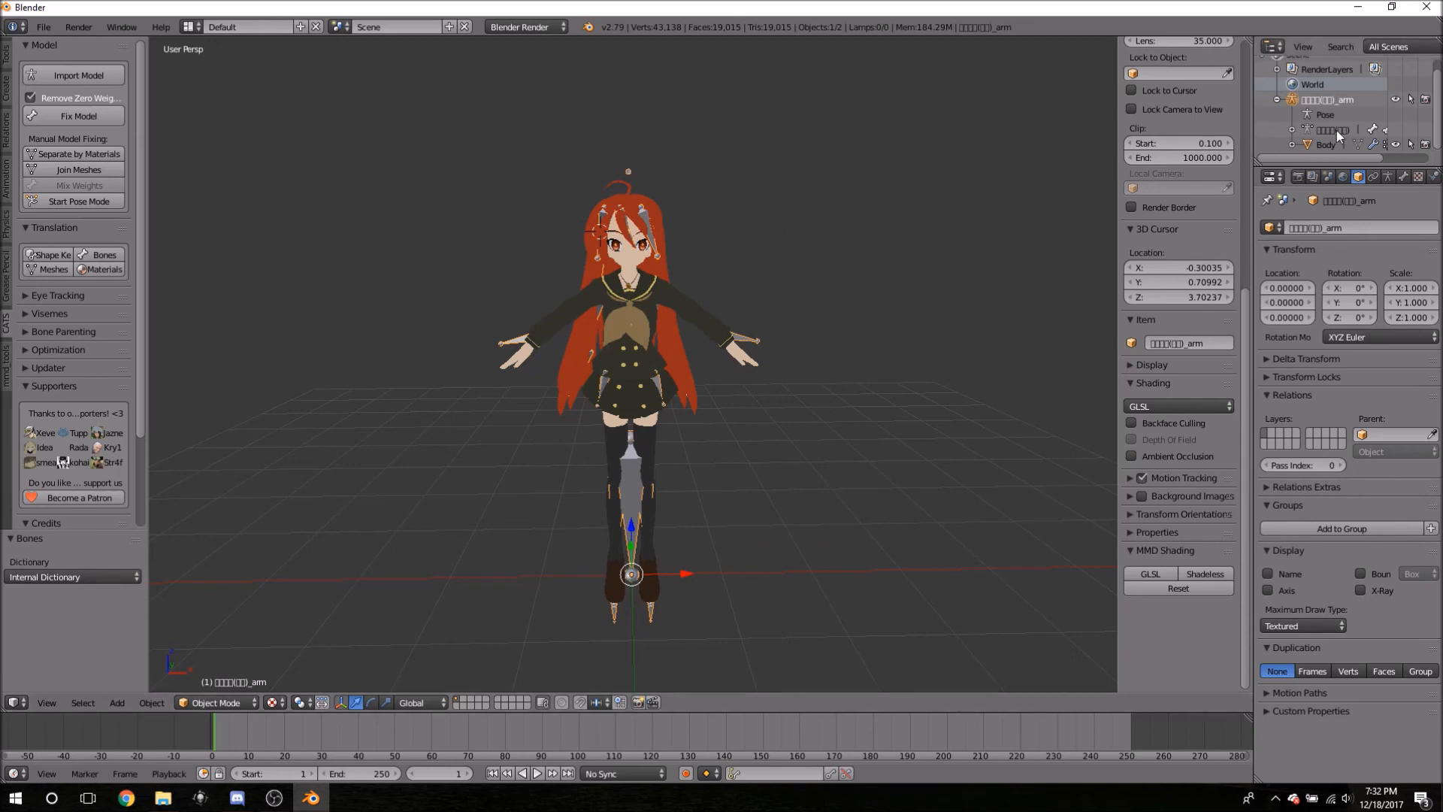
click(102, 260)
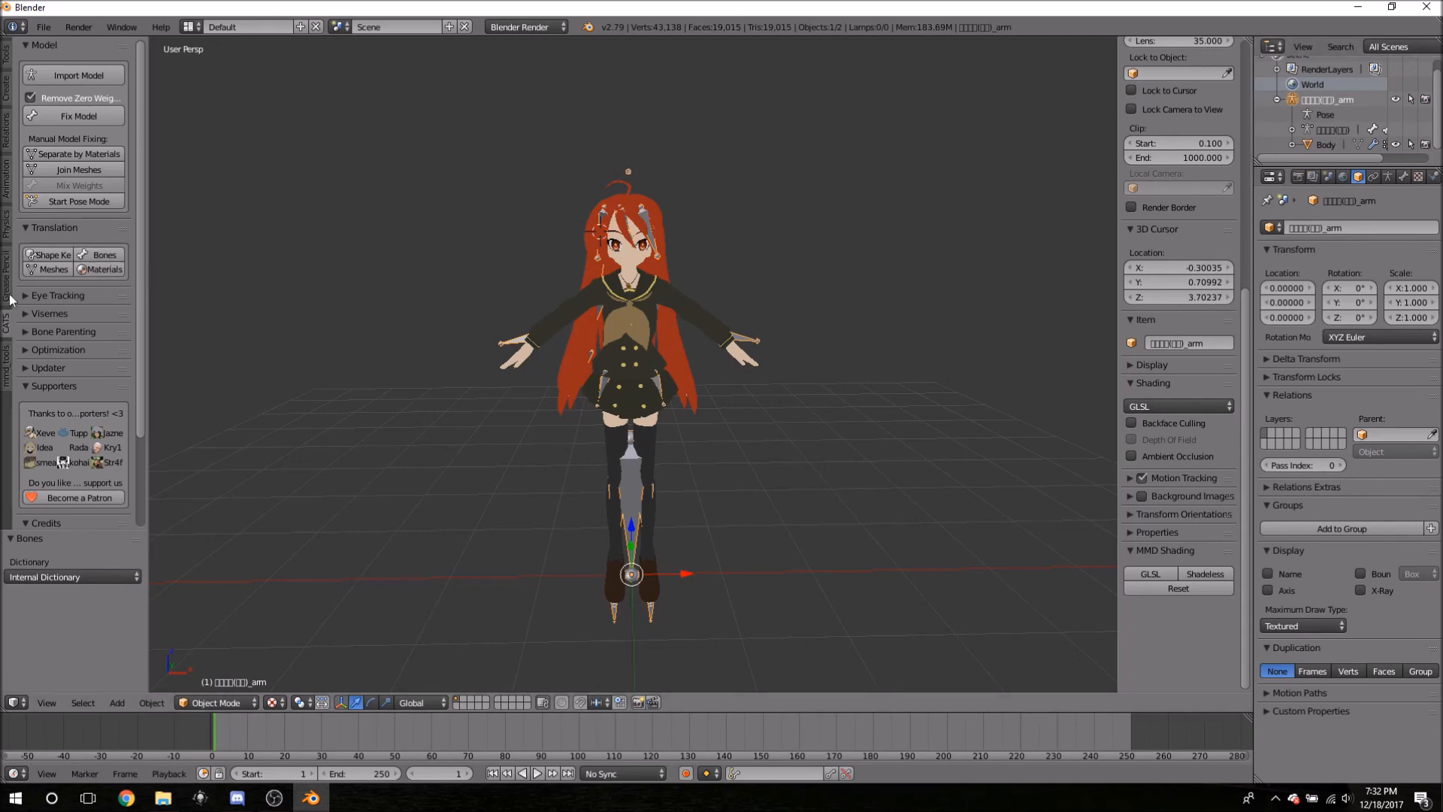
click(100, 269)
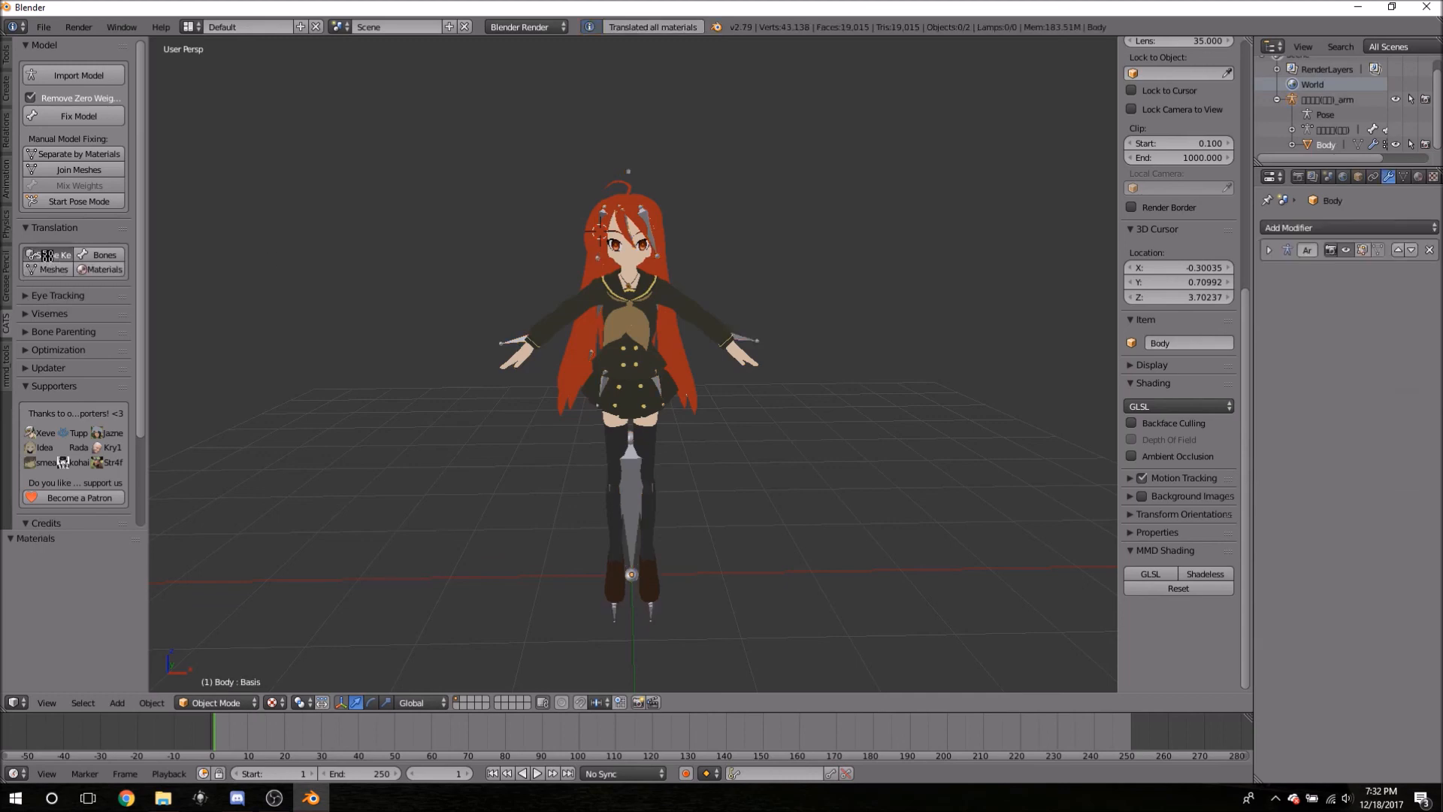
click(85, 251)
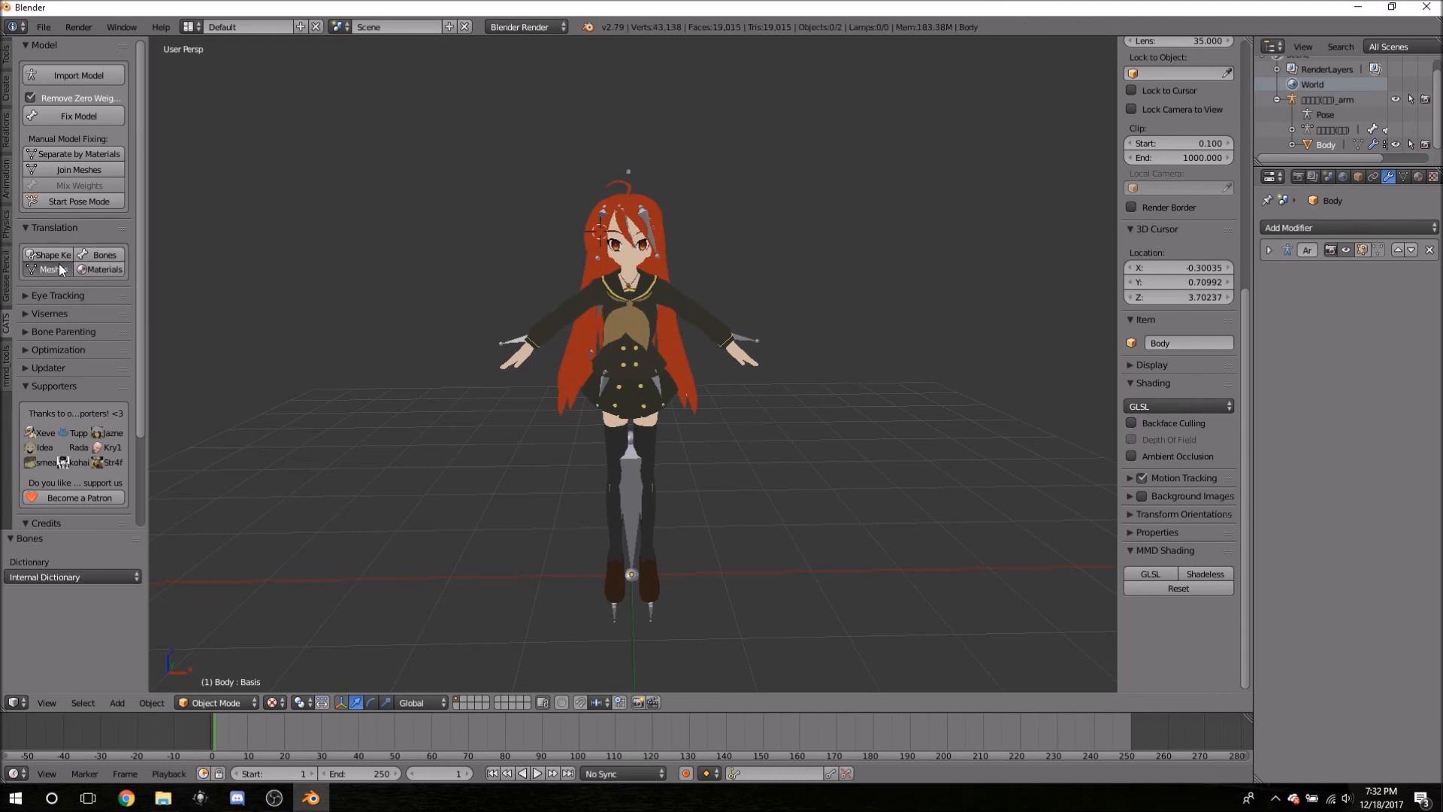
click(60, 264)
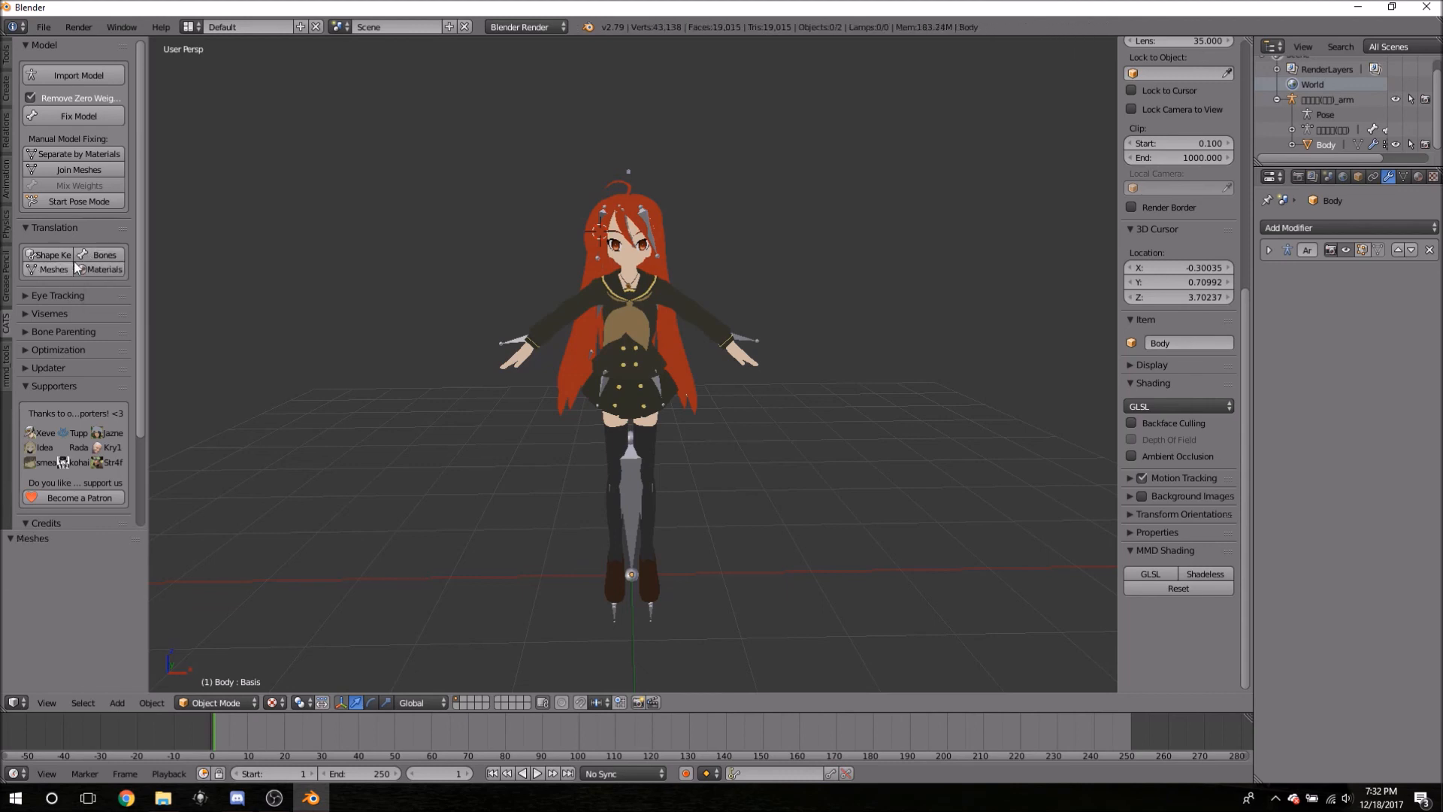
- Make the armature active and box-select the whole character with B
click(1324, 99)
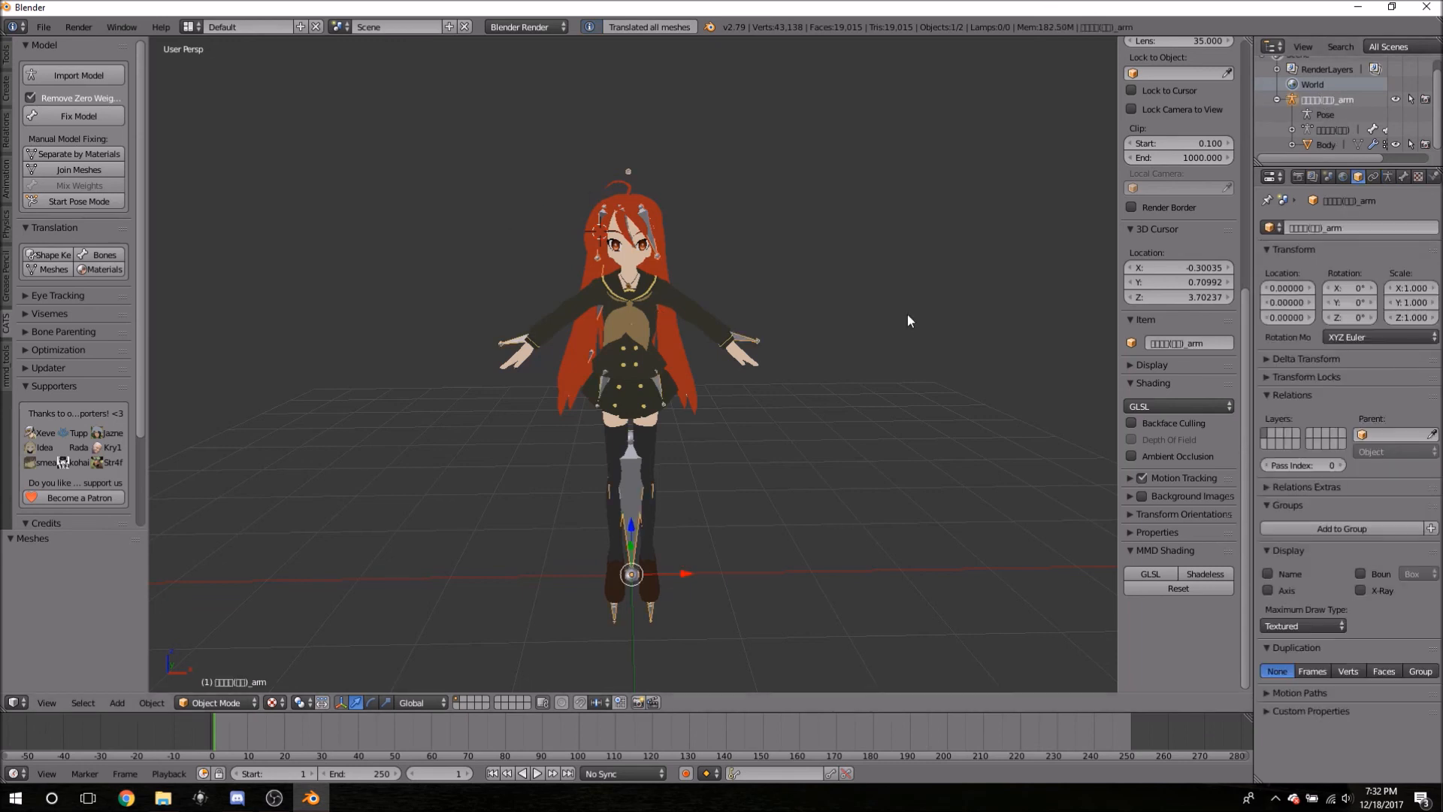
key(b)
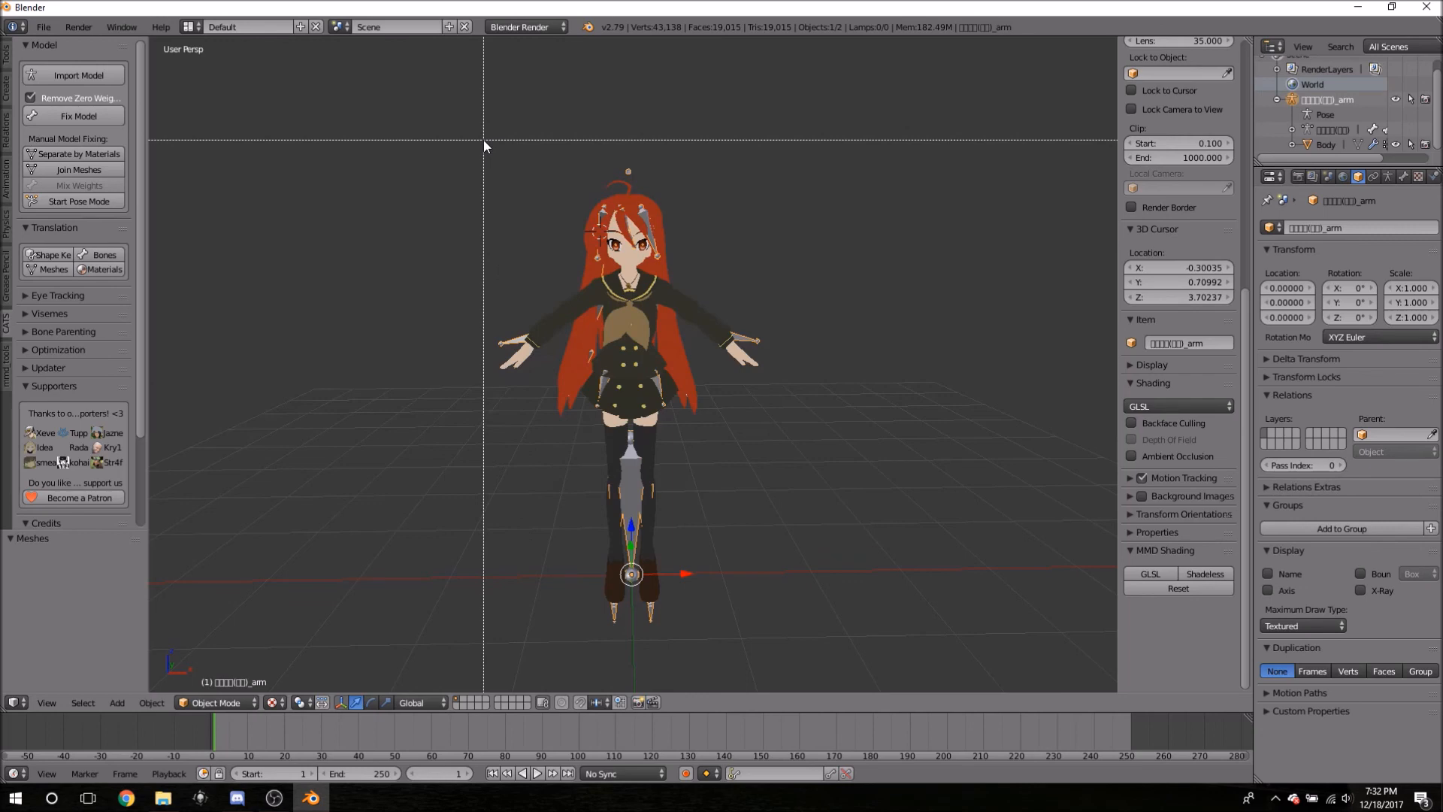
drag(421, 90, 433, 151)
key(b)
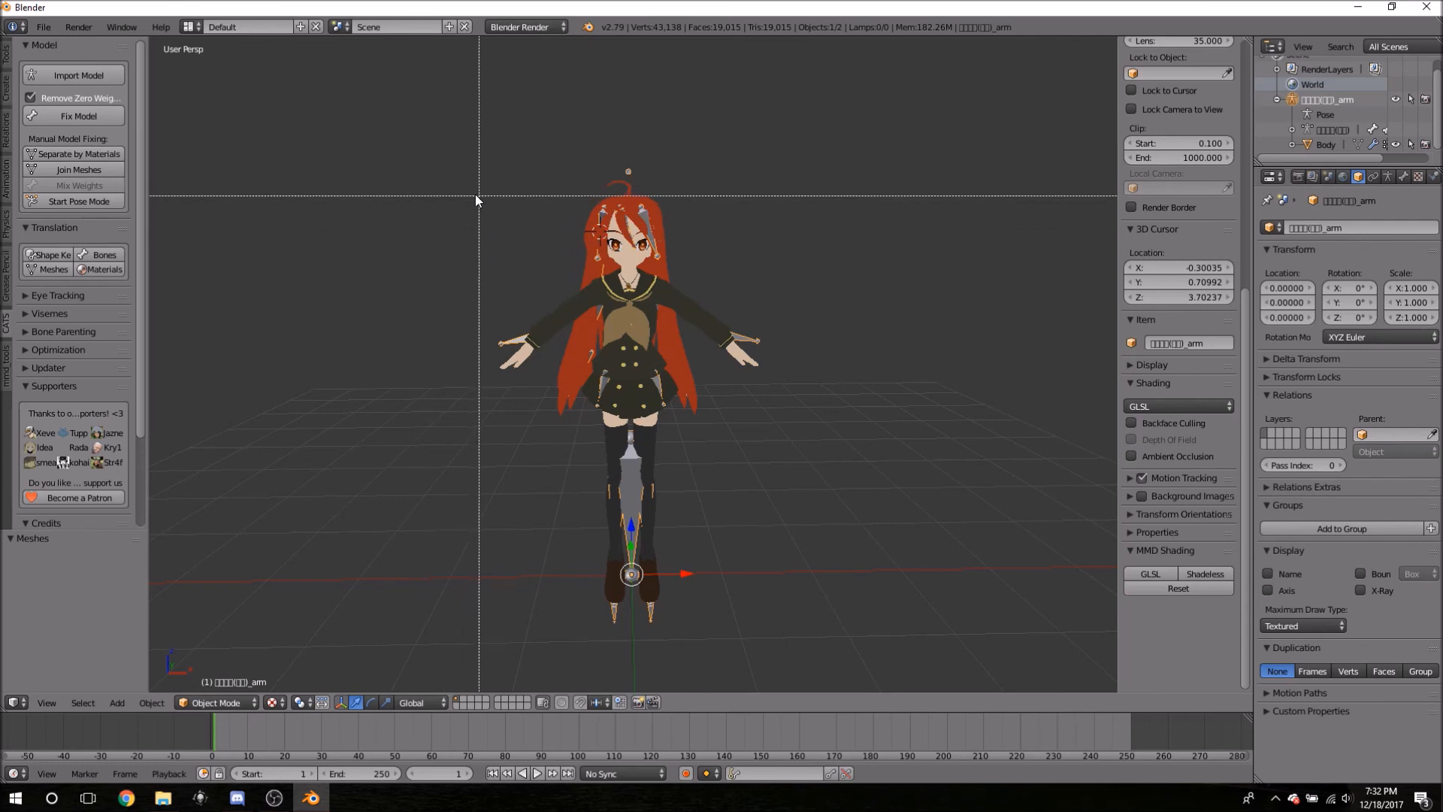
drag(425, 83, 903, 679)
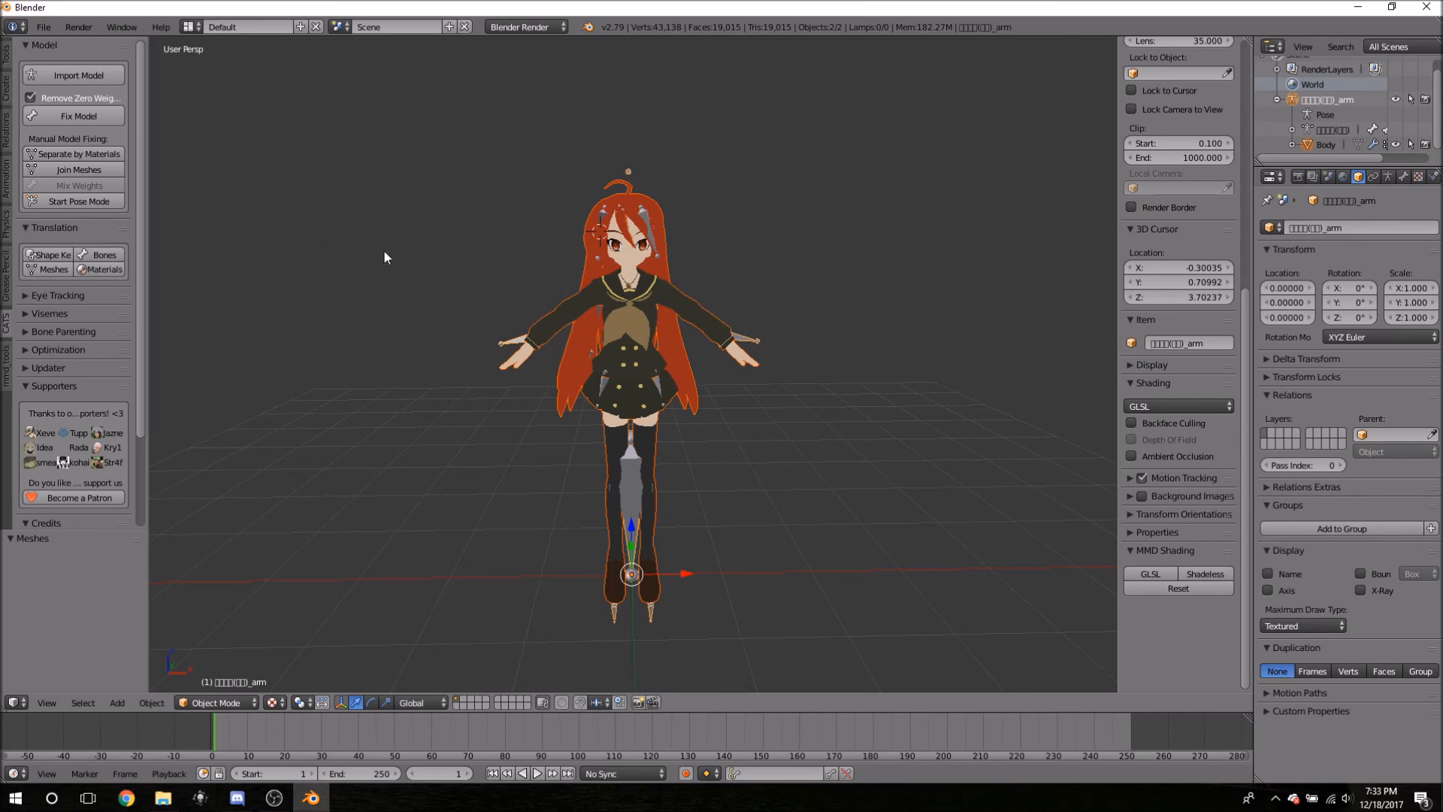
- Translate bone, material and mesh names again with the whole model selected
click(104, 255)
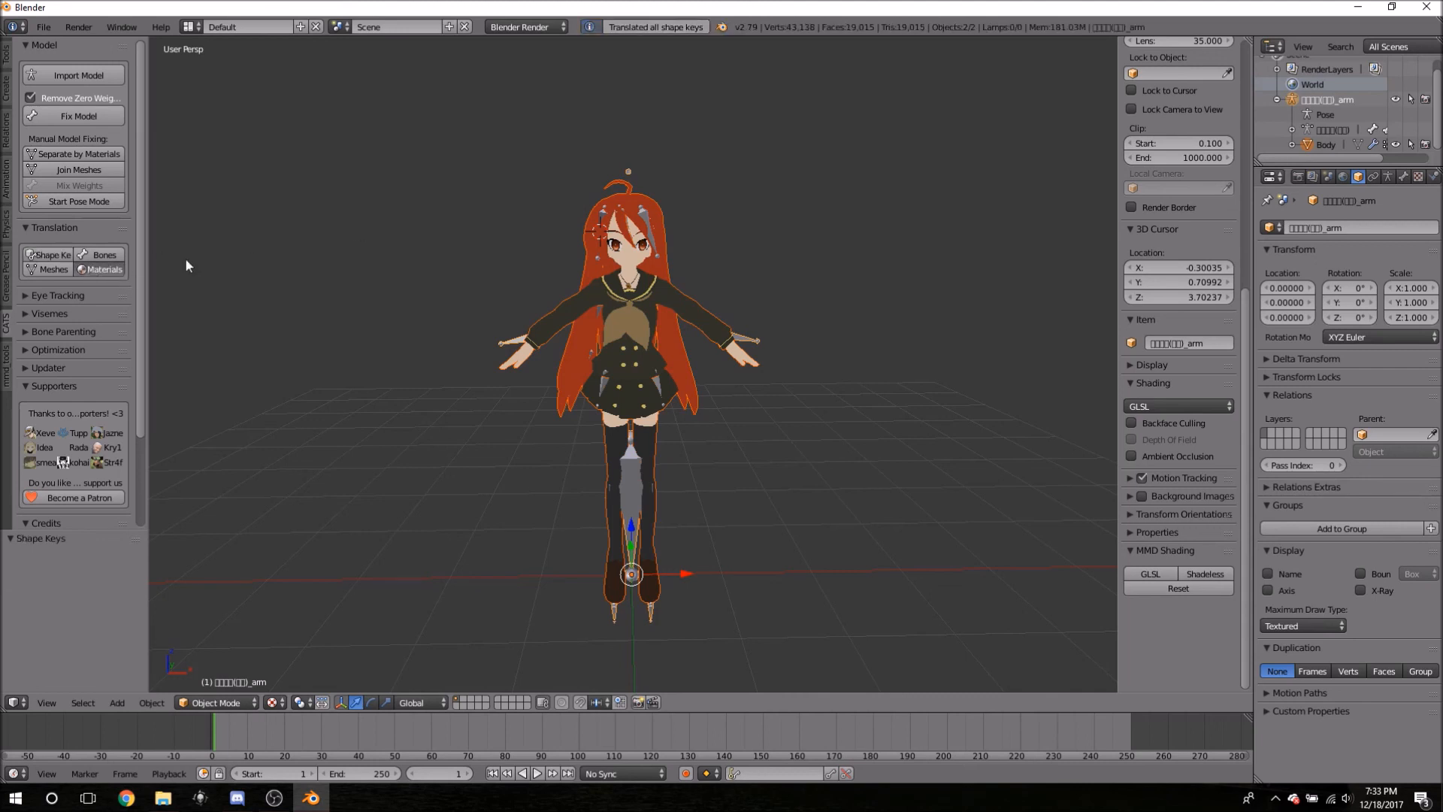
click(105, 269)
click(64, 268)
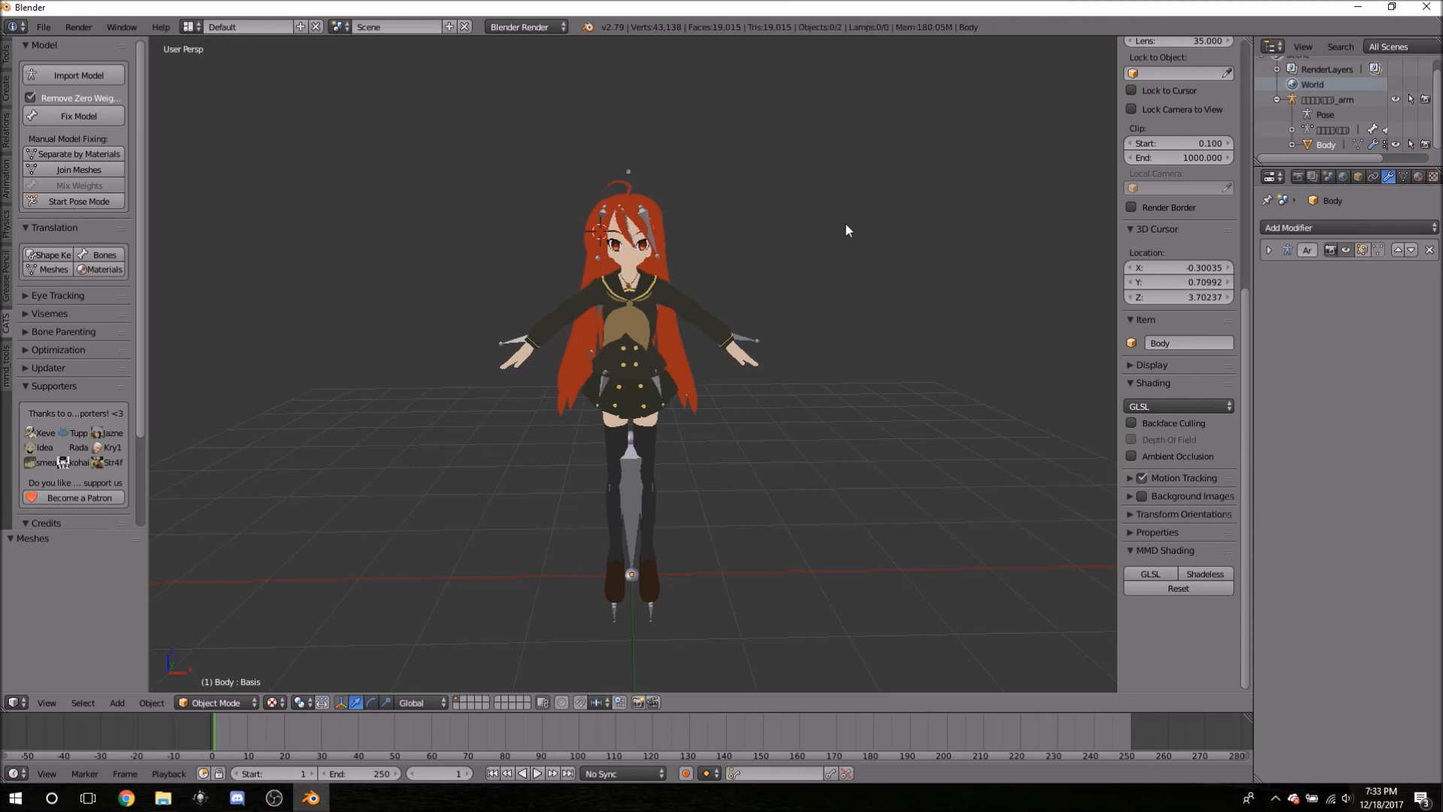
- Browse the armature's bones in the Outliner, then select Body and toggle Edit Mode
click(1292, 130)
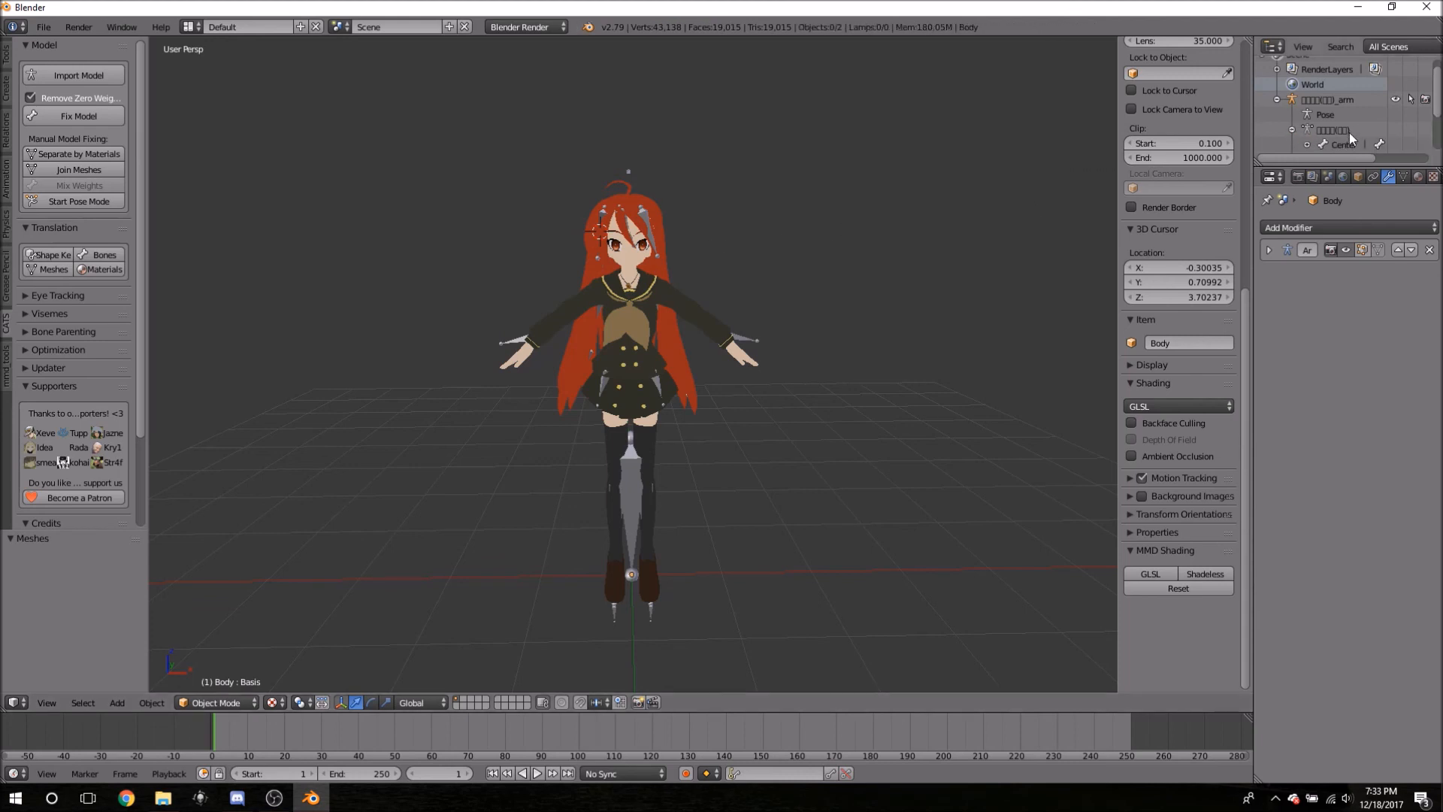
scroll(1350, 132, down, 3)
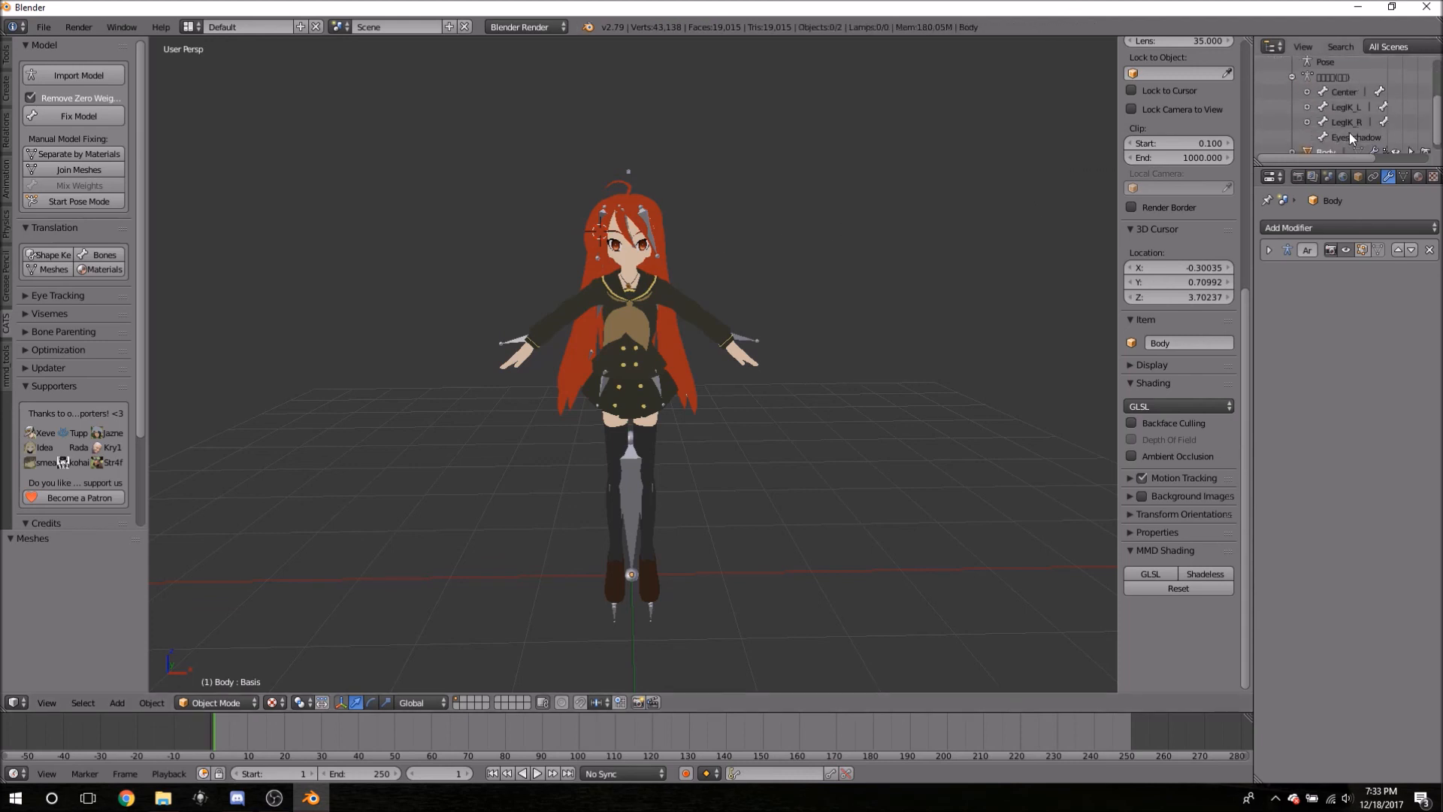
click(1291, 76)
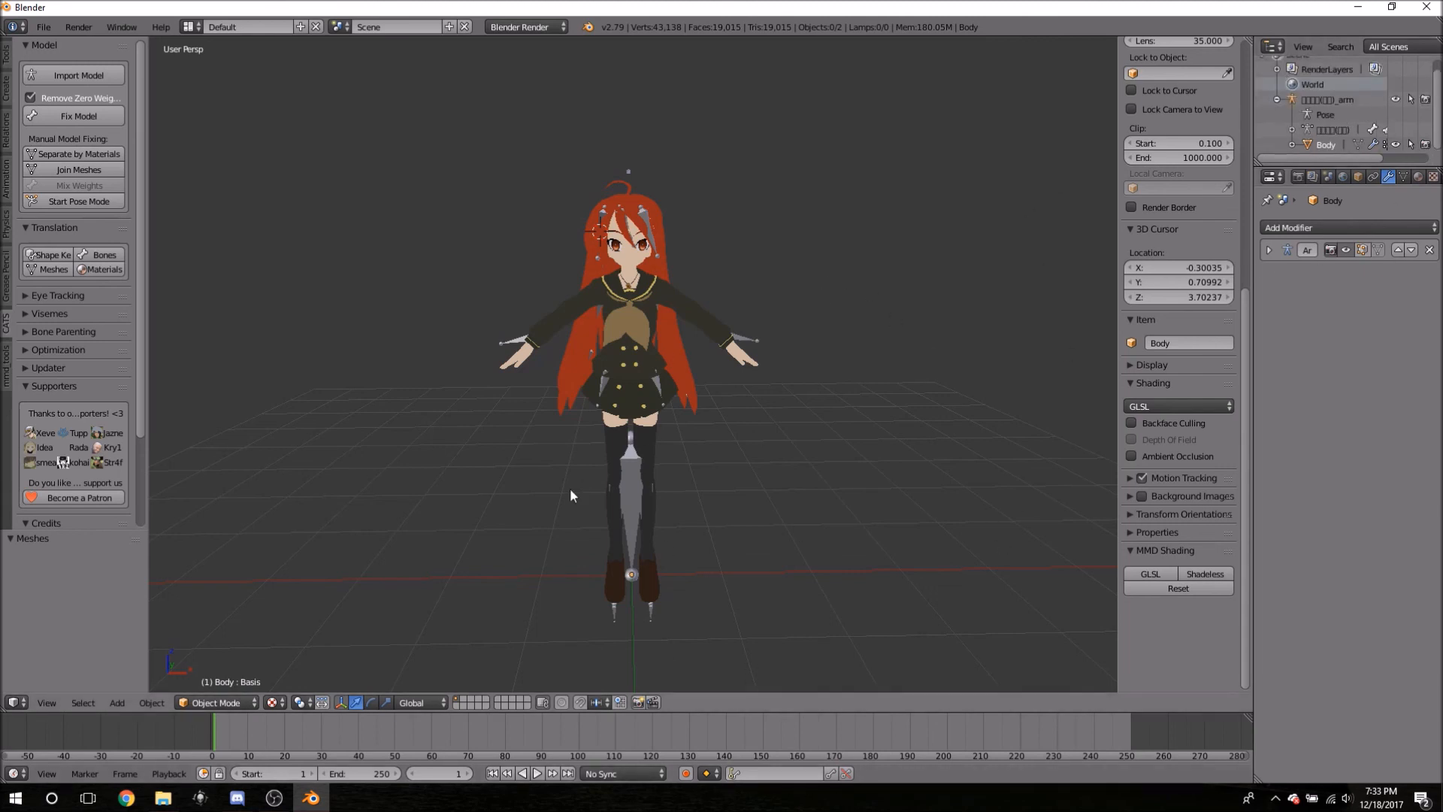
right_click(618, 478)
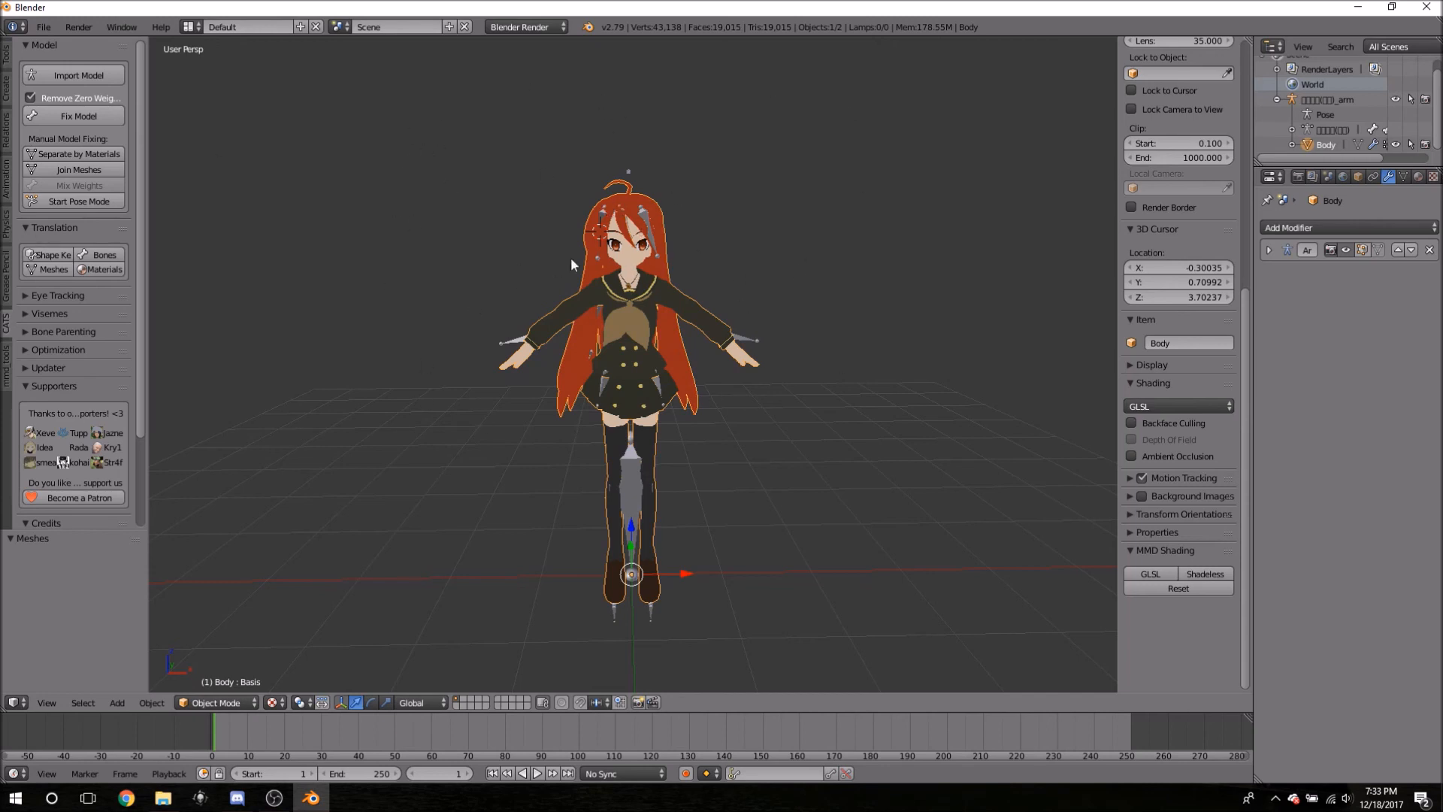
key(Tab)
key(Tab)
click(460, 201)
- Box-select the whole model so both Body and the armature are selected
right_click(632, 484)
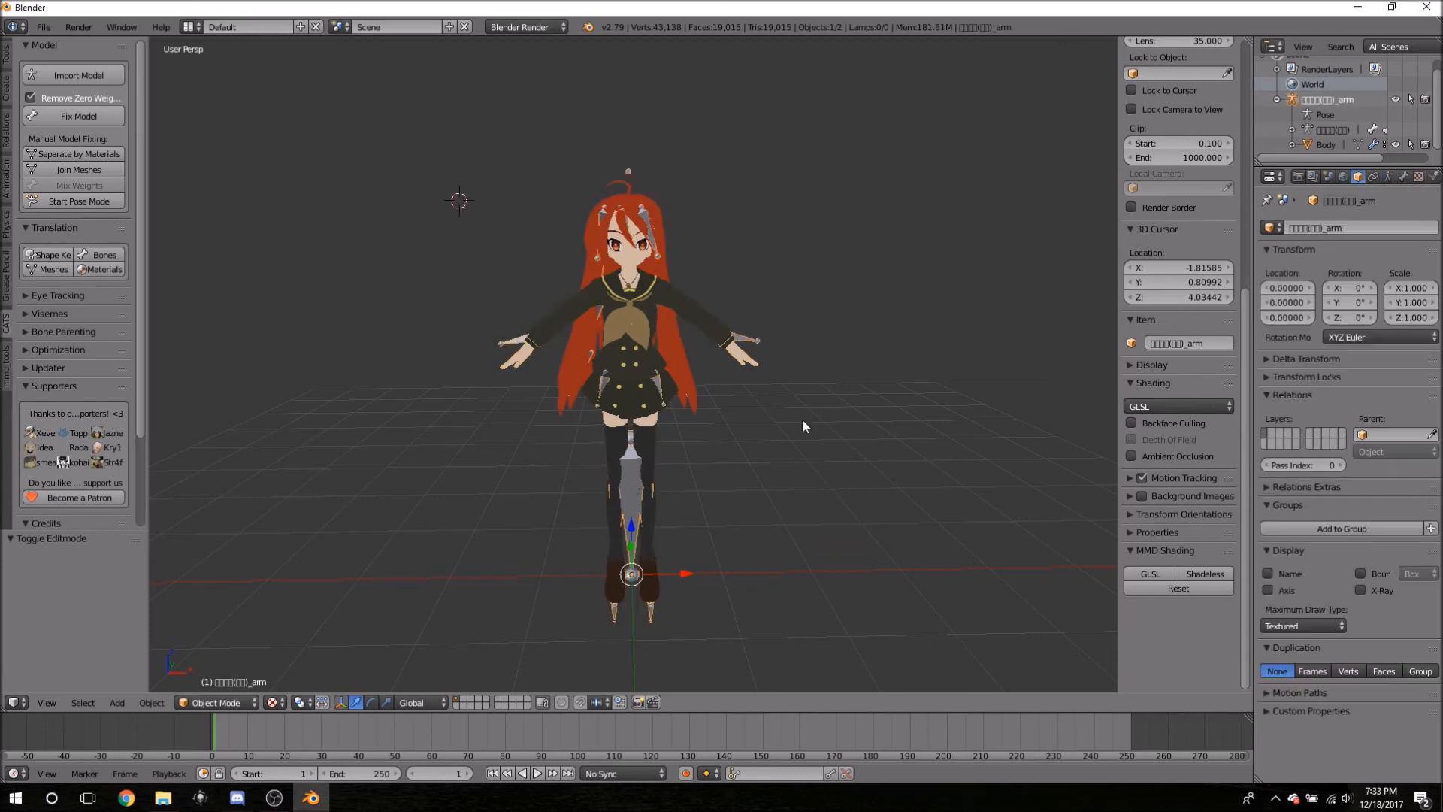
key(b)
drag(414, 176, 911, 695)
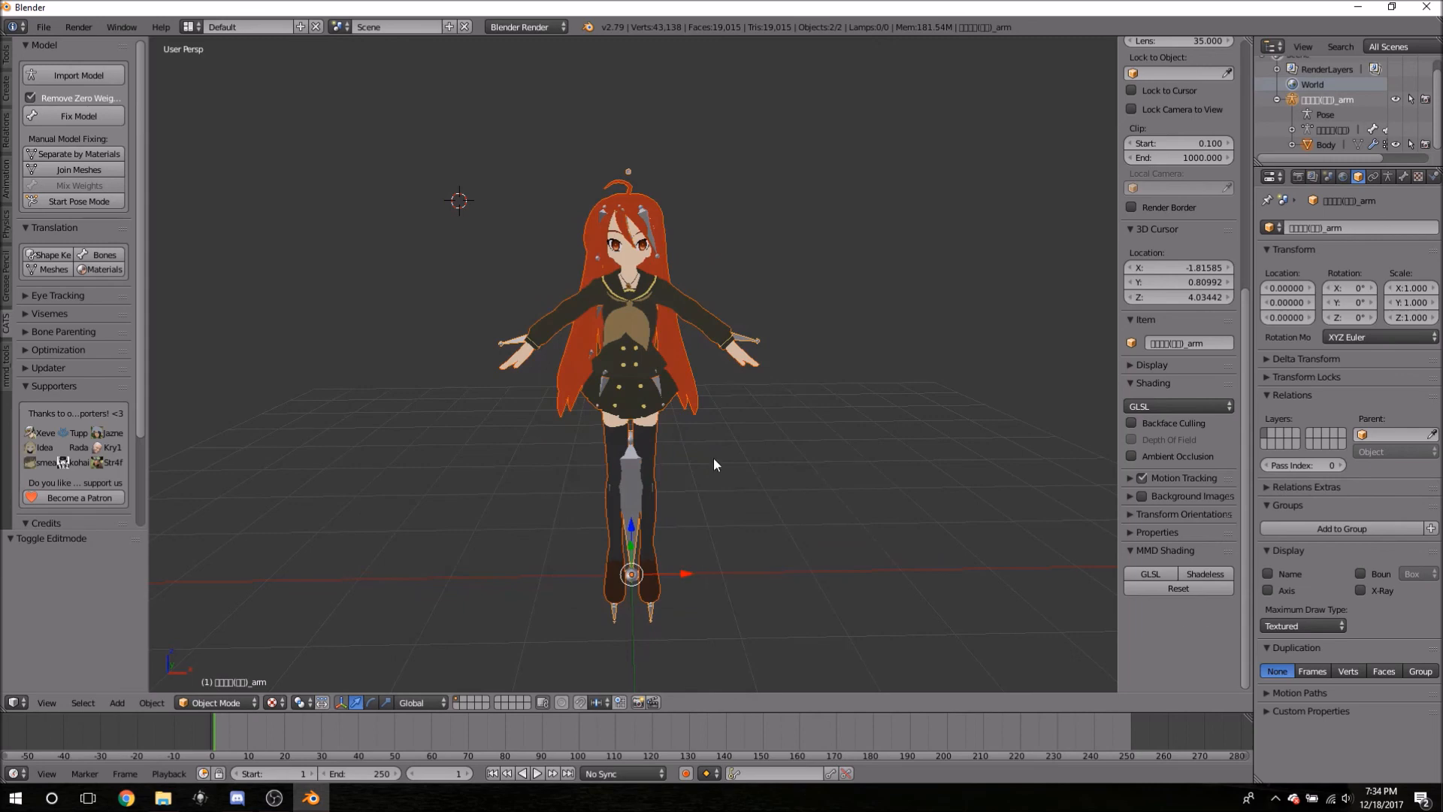
key(b)
drag(387, 103, 963, 687)
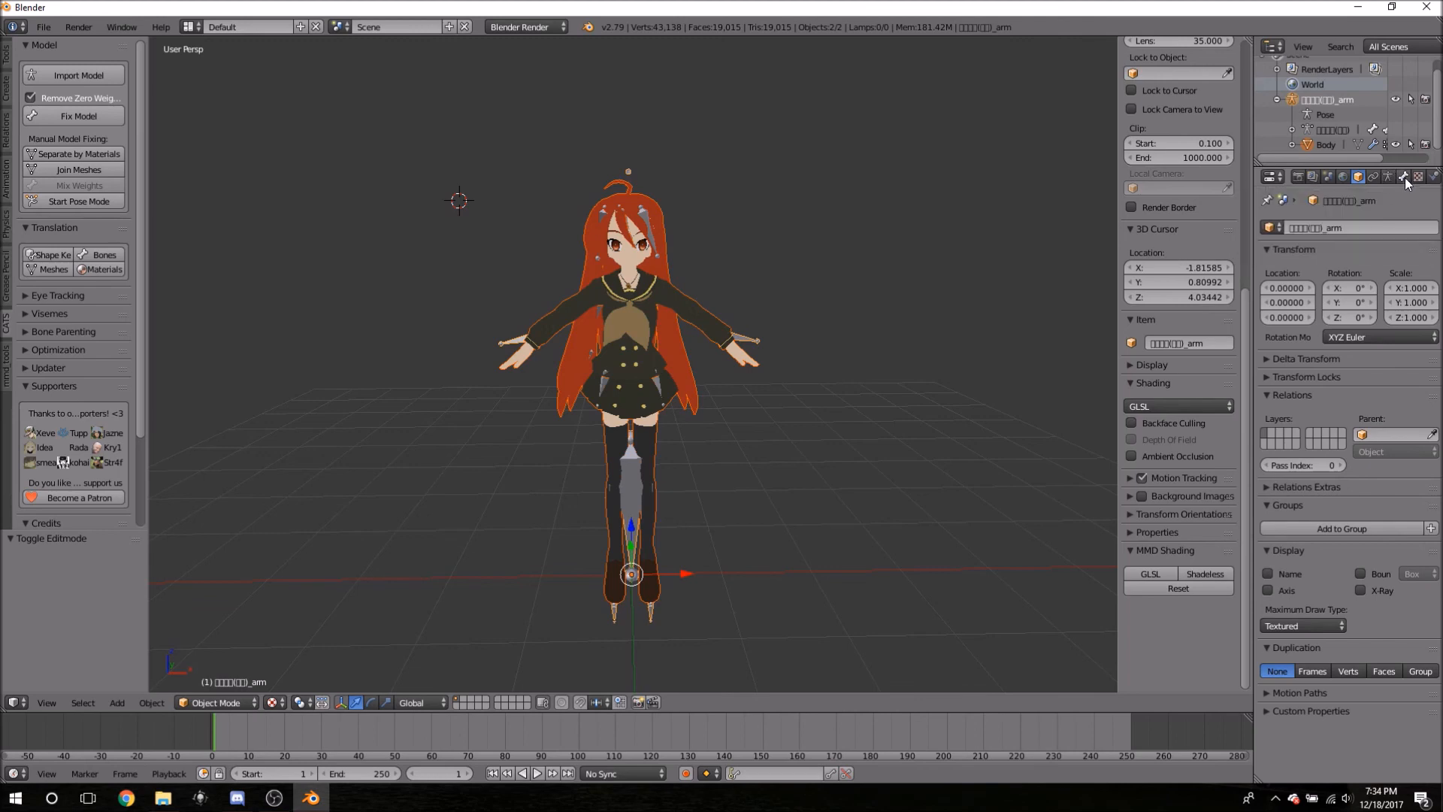
- Enable X-Ray in the armature's Object Data Display panel so bones show through the body
click(1403, 178)
click(1390, 178)
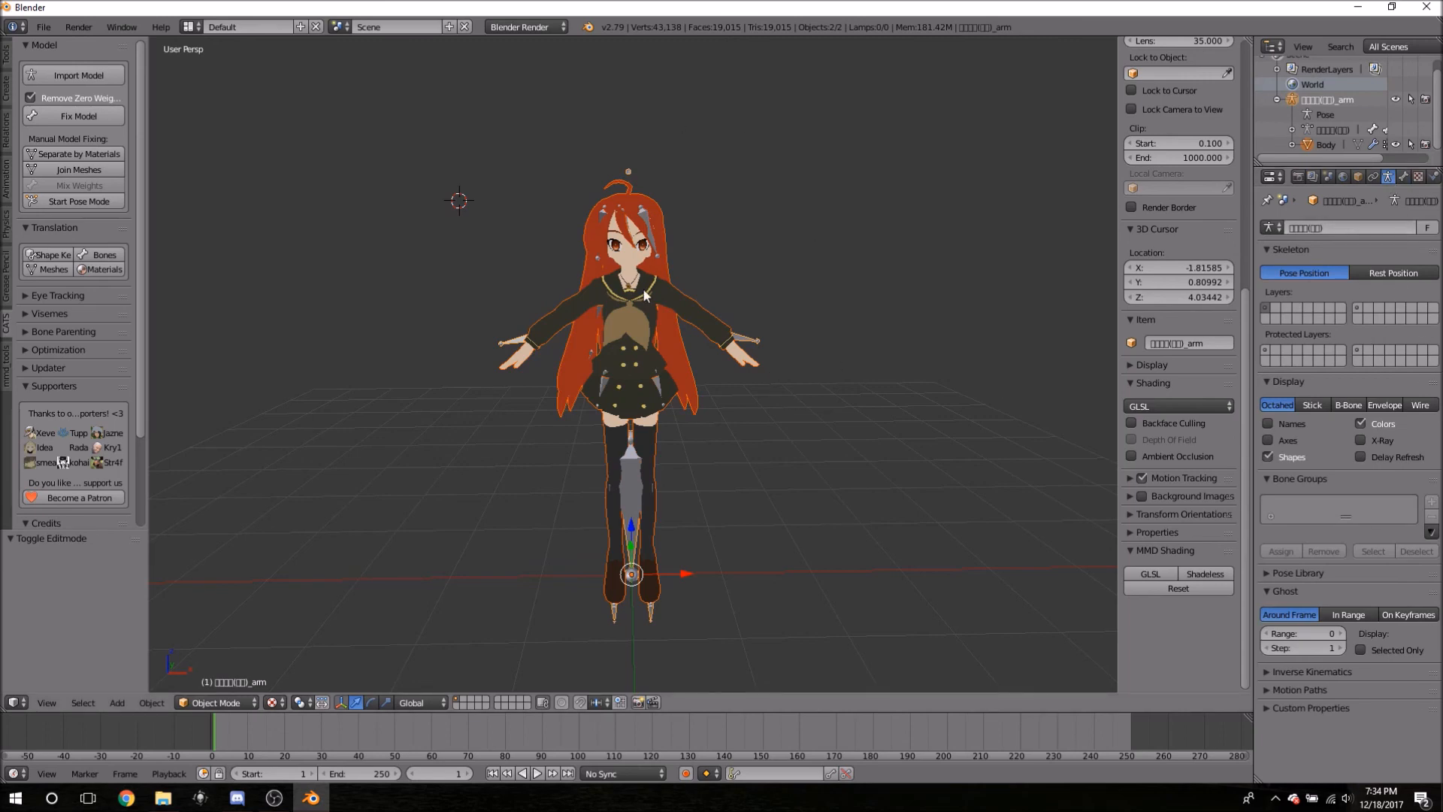
mouse_move(675, 521)
middle_down()
mouse_move(900, 417)
mouse_move(908, 341)
mouse_move(998, 448)
mouse_move(1072, 486)
mouse_move(1026, 456)
mouse_move(855, 443)
mouse_move(616, 544)
mouse_move(673, 469)
mouse_move(665, 524)
mouse_move(678, 516)
middle_up()
scroll(676, 527, up, 2)
scroll(694, 522, up, 3)
scroll(694, 523, down, 3)
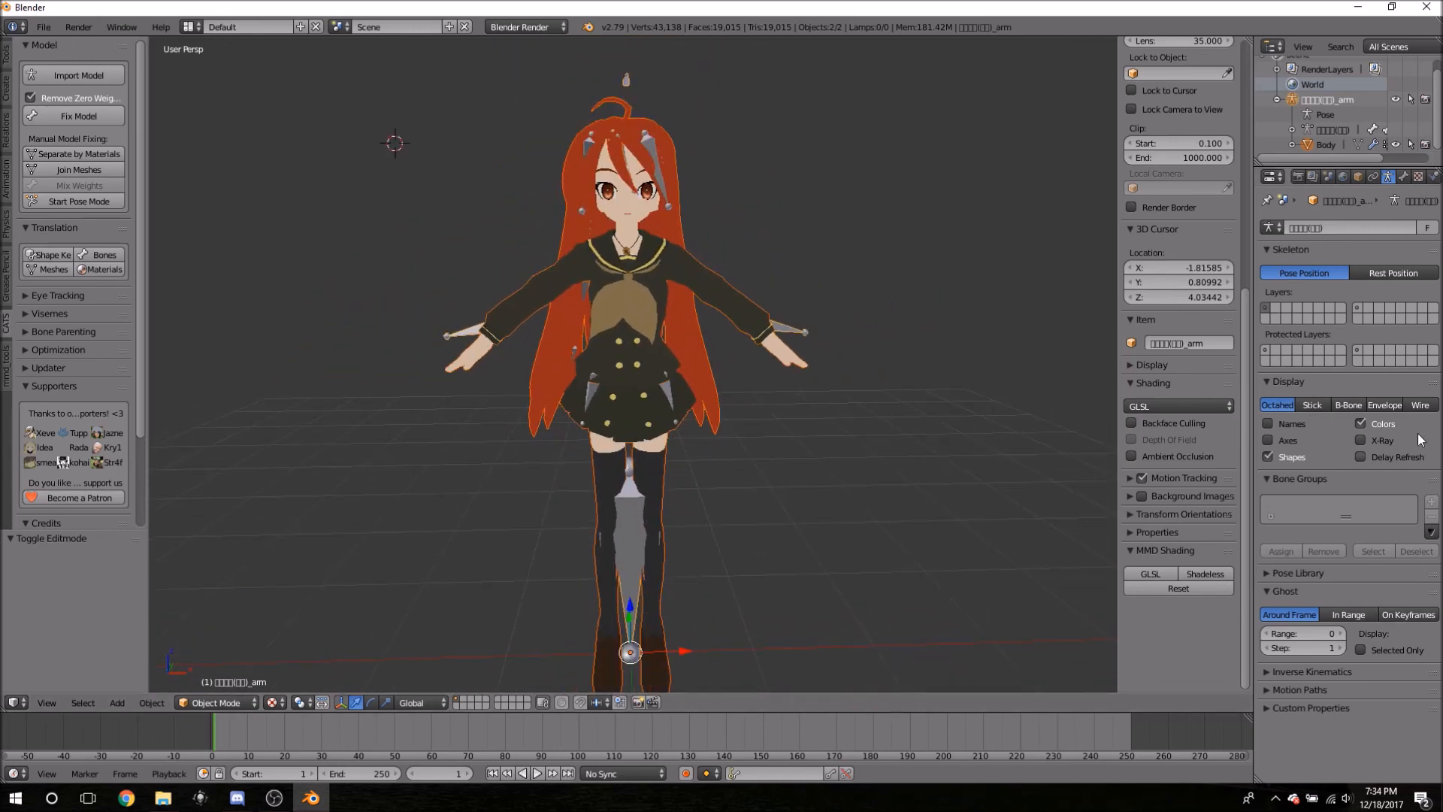
click(1359, 440)
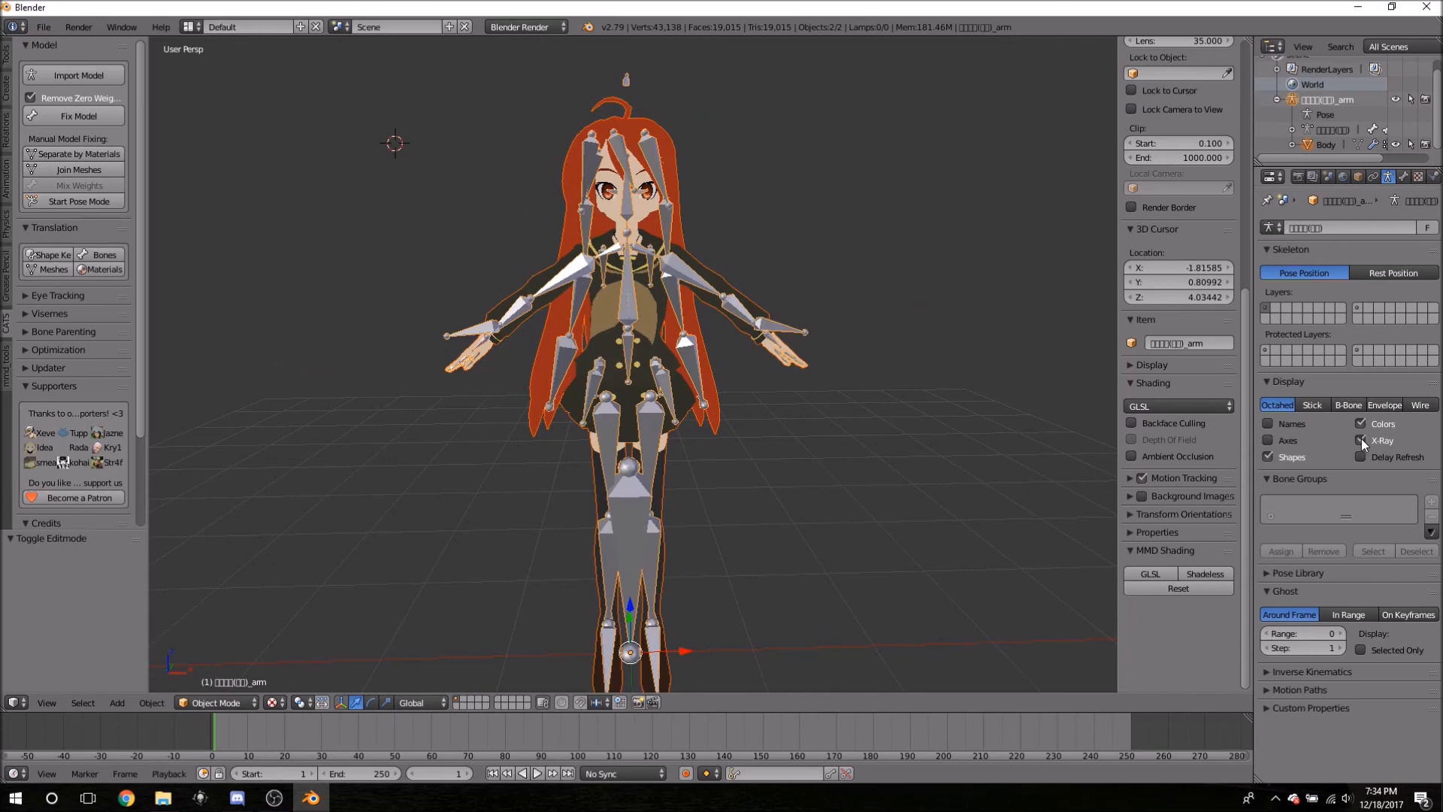
middle_drag(912, 458, 412, 381)
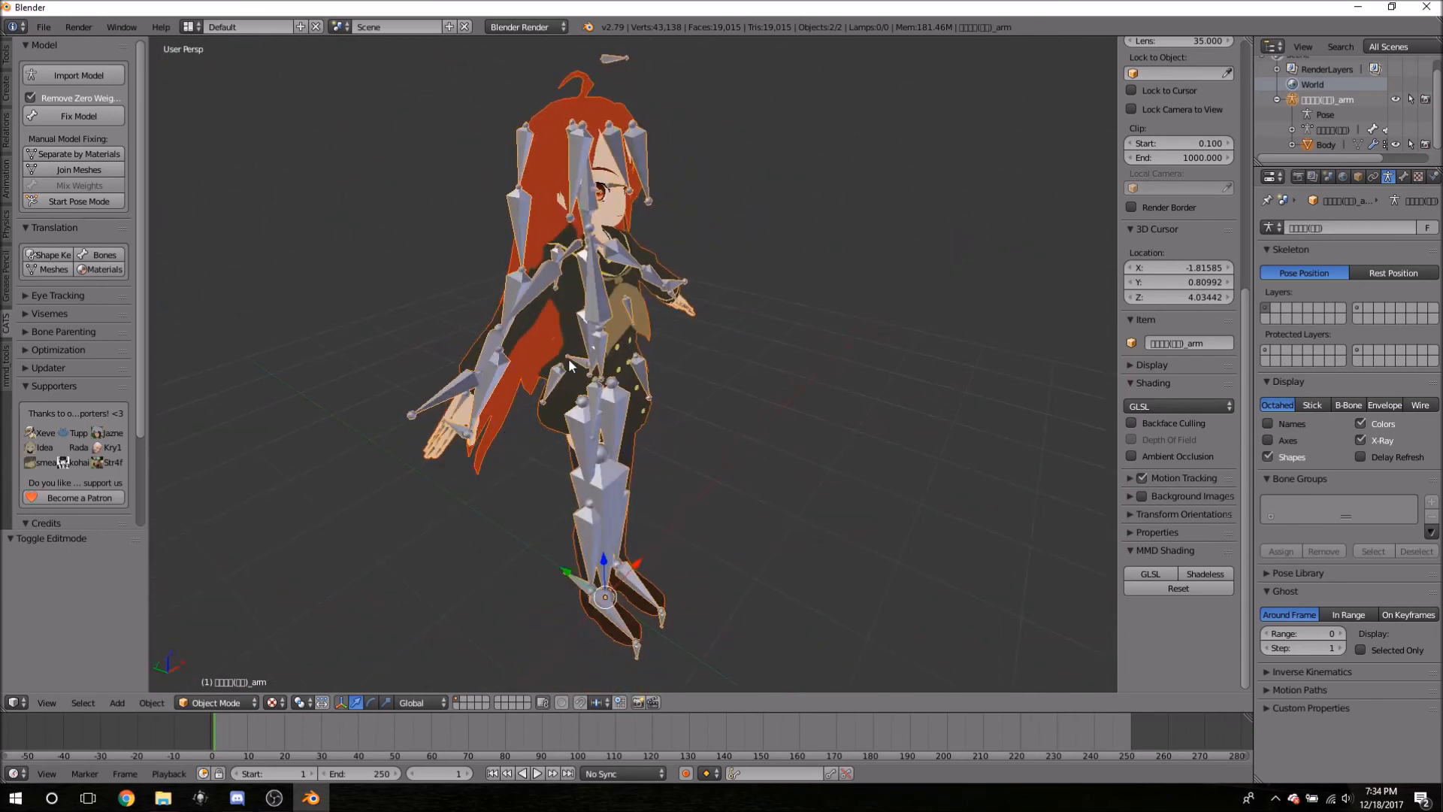
- Look around the model, then drag the Outliner divider down so Scene through Body fits
middle_drag(714, 373, 605, 349)
shift+middle_drag(479, 437, 624, 391)
scroll(546, 487, up, 3)
scroll(544, 487, down, 3)
middle_drag(740, 412, 735, 338)
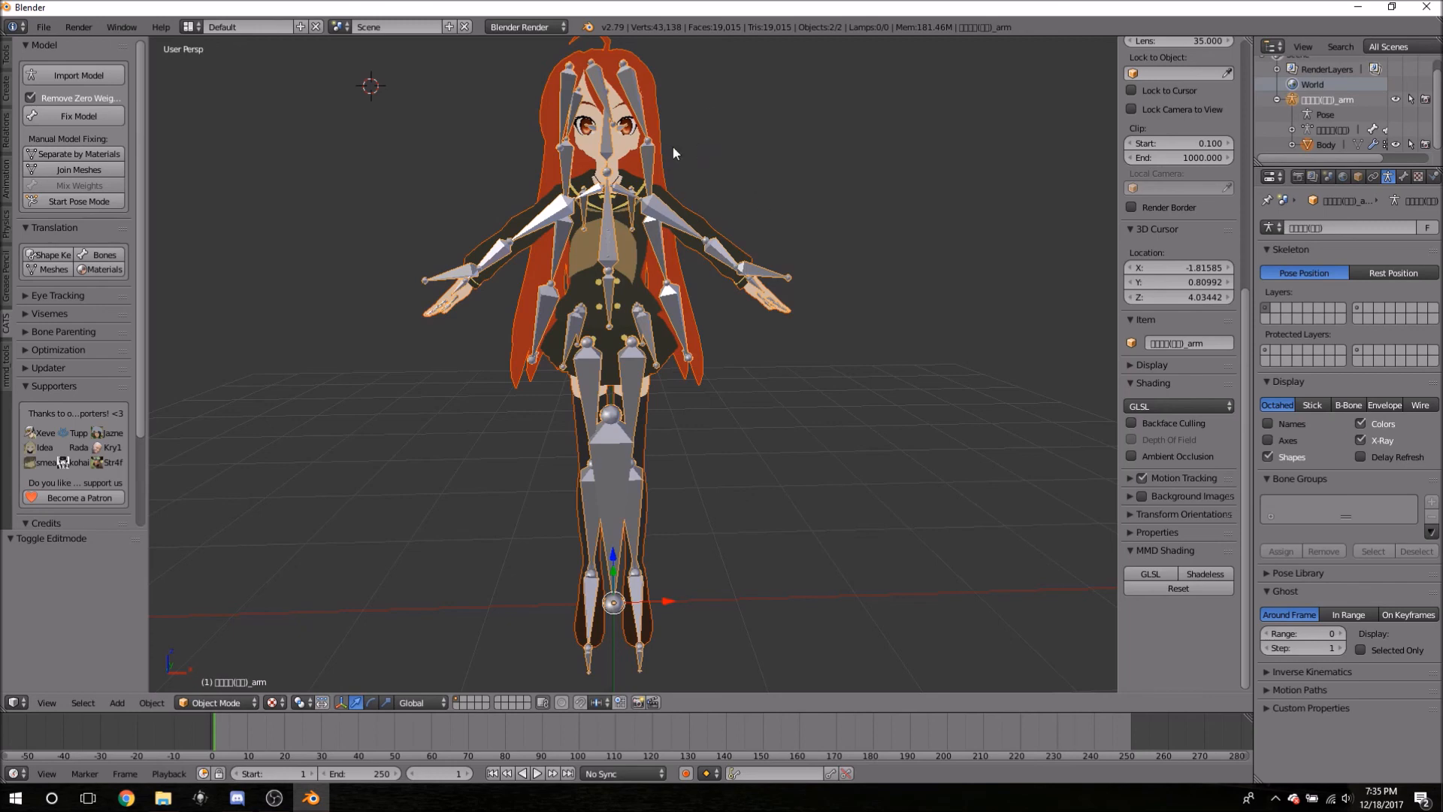
middle_drag(782, 221, 616, 378)
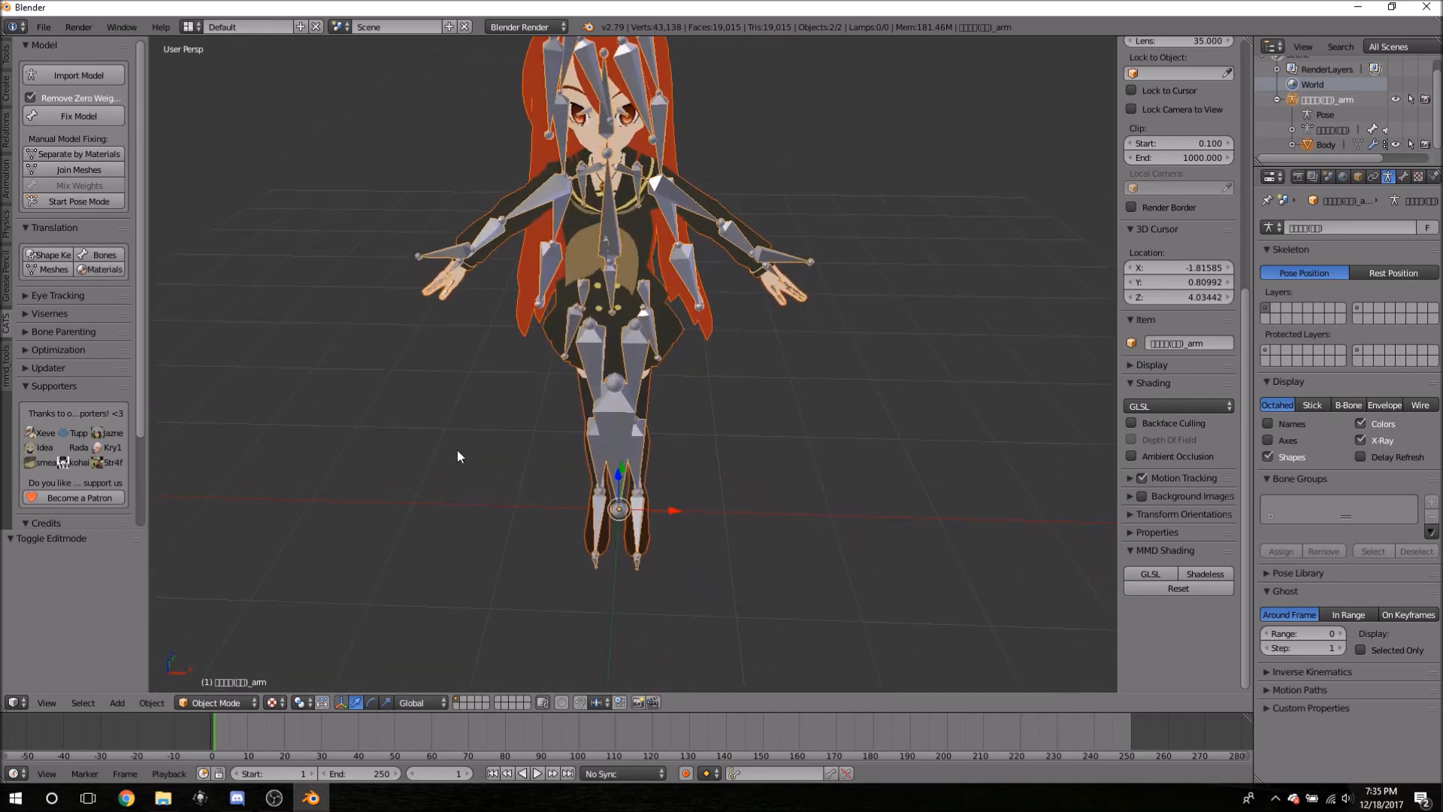
middle_drag(706, 481, 714, 440)
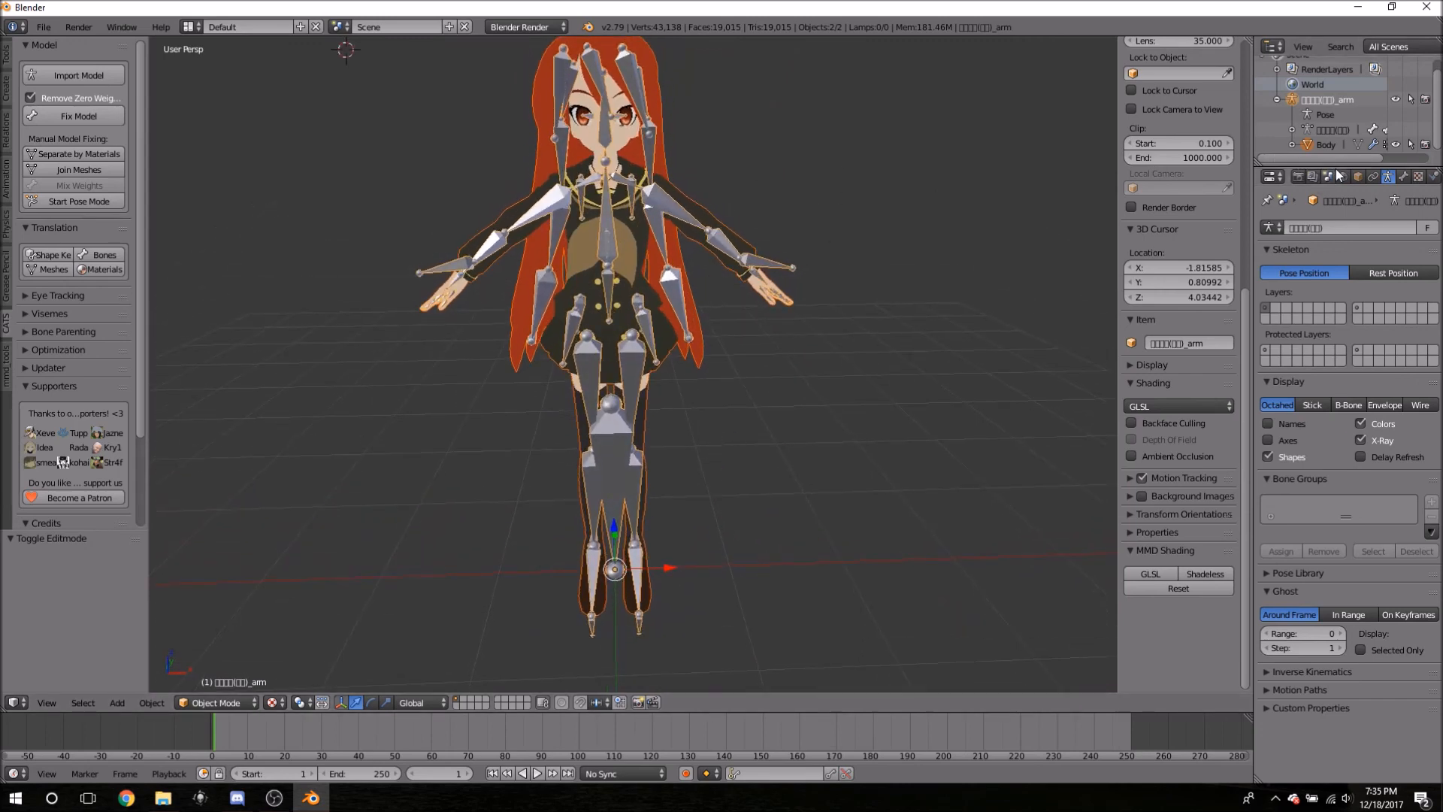
drag(1329, 169, 1330, 357)
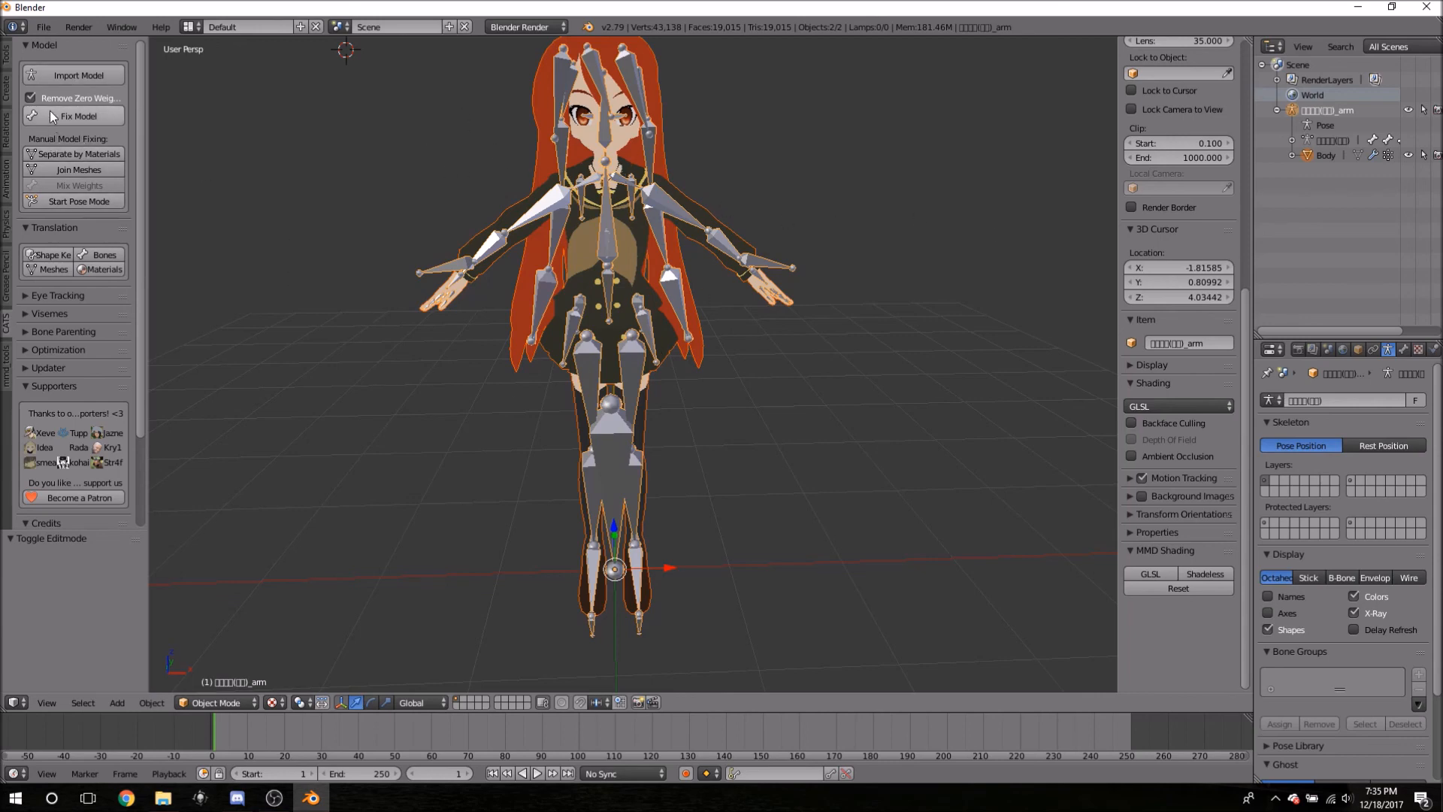
scroll(321, 310, down, 2)
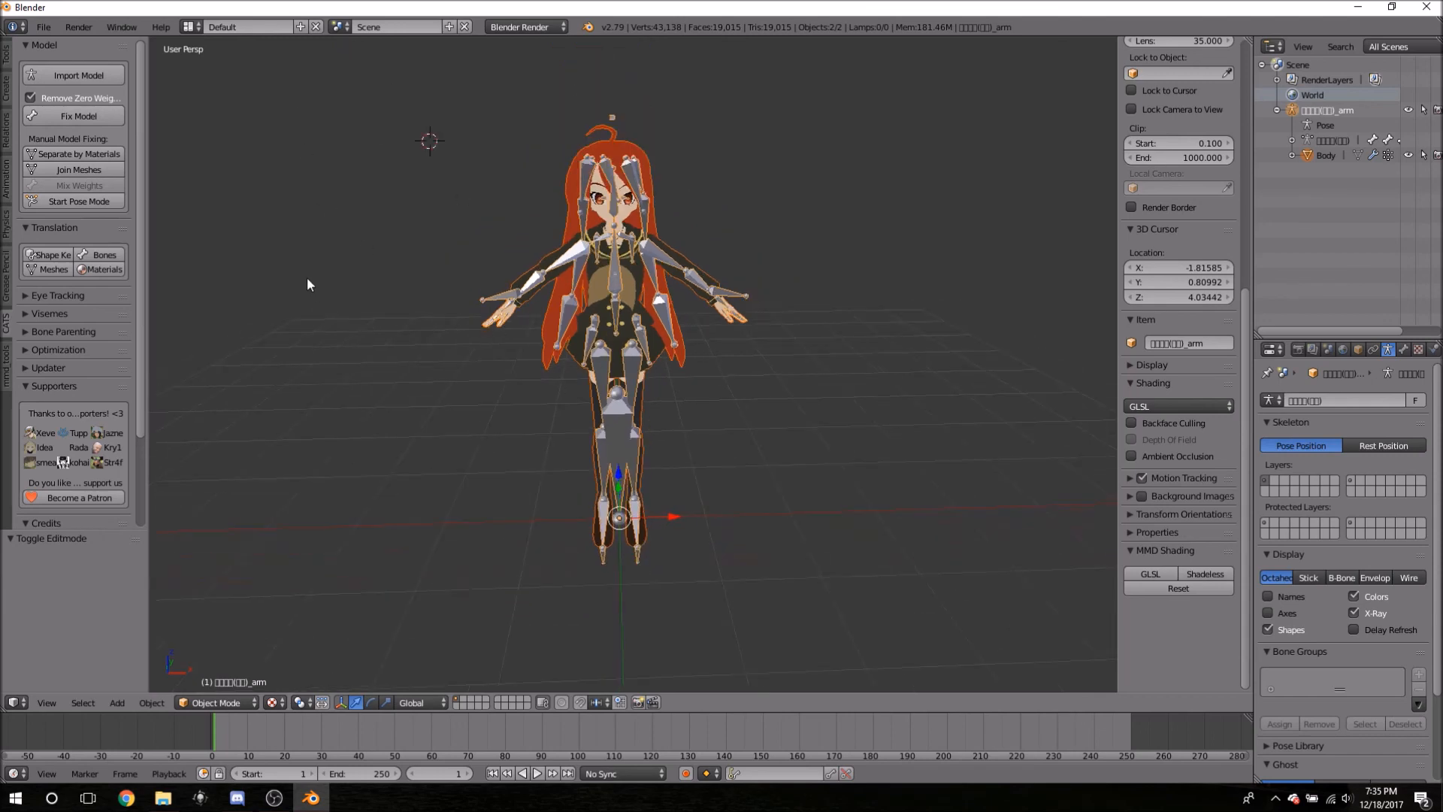
key(b)
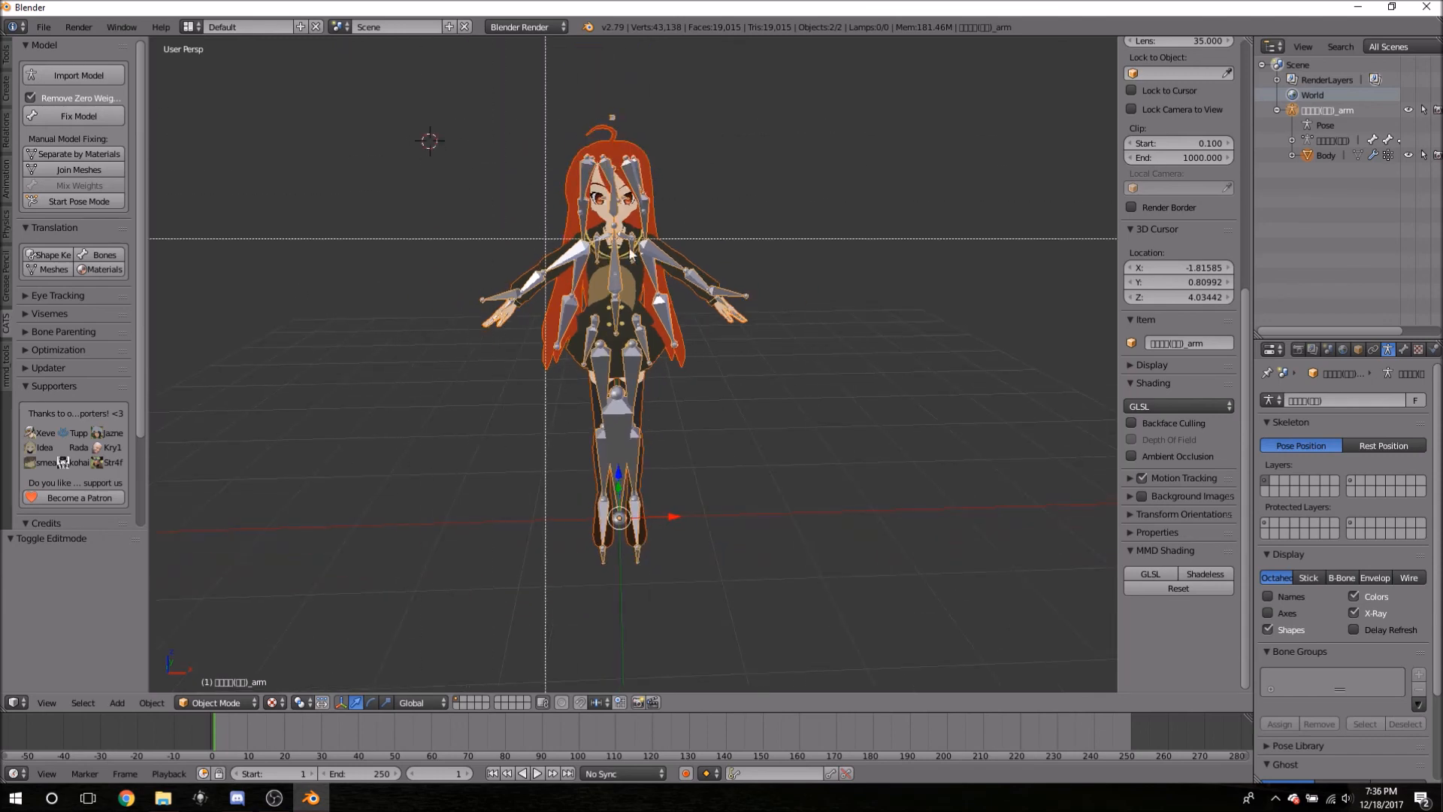
drag(435, 168, 752, 190)
key(a)
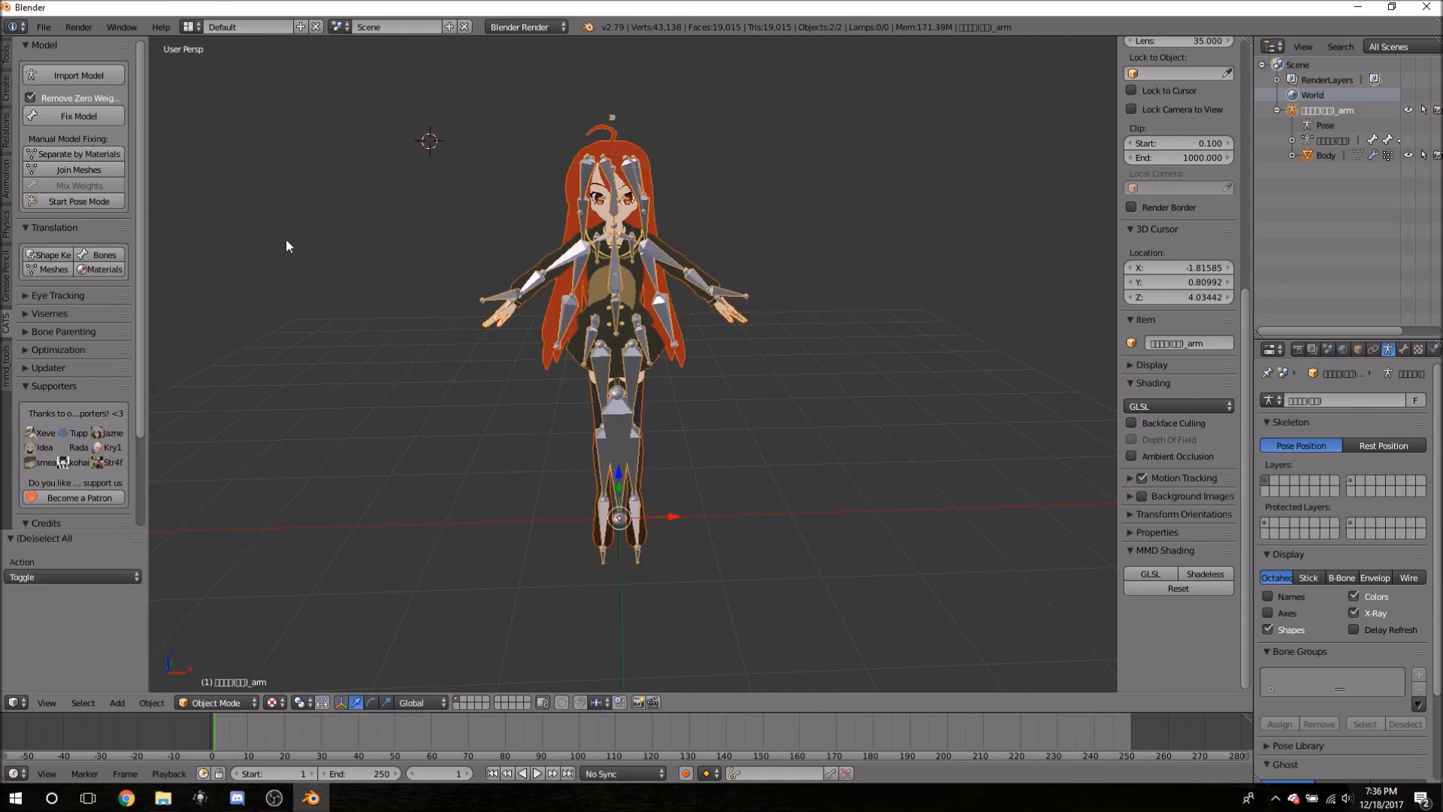
click(73, 116)
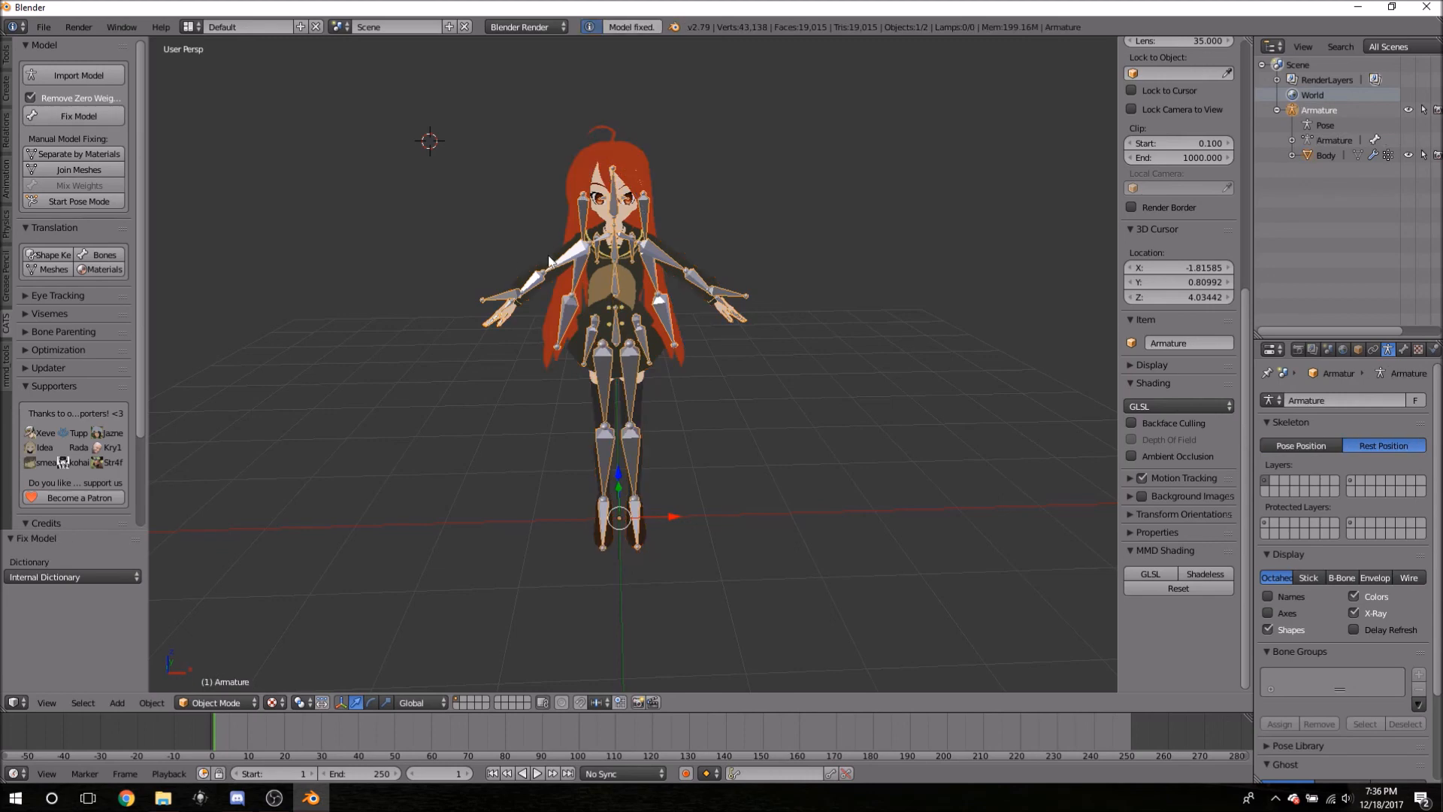
middle_drag(728, 171, 825, 222)
middle_drag(908, 500, 697, 335)
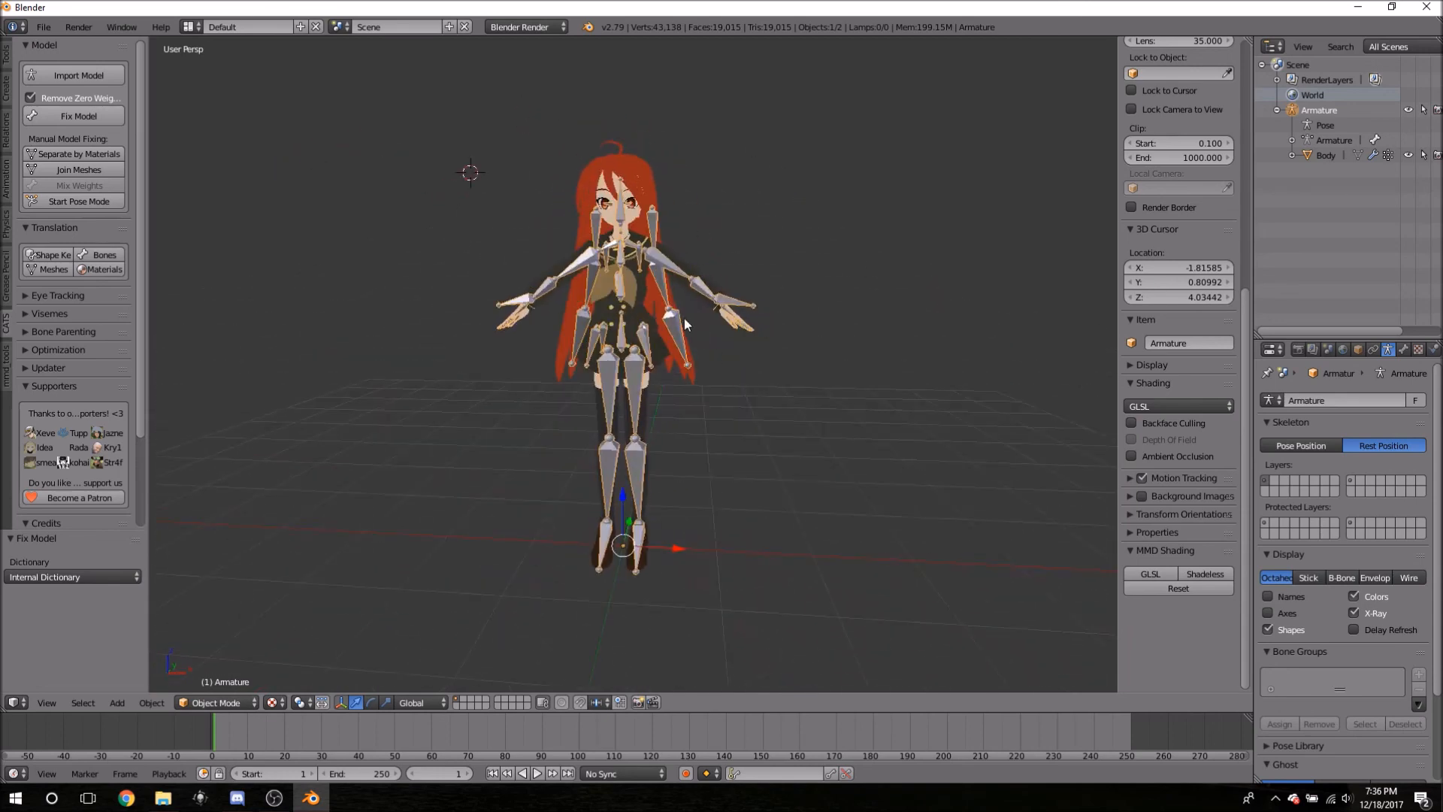
middle_drag(728, 165, 645, 166)
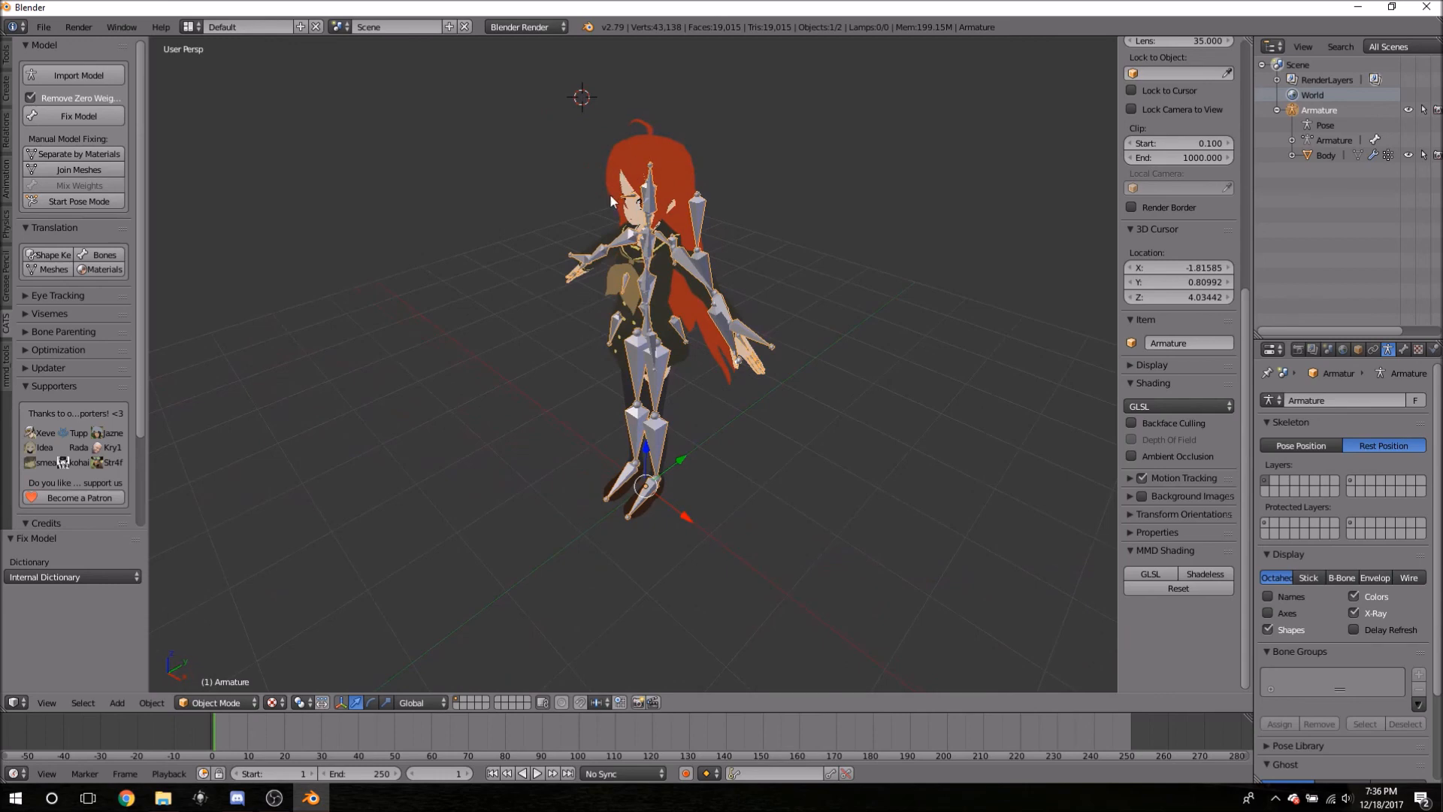
middle_drag(558, 215, 503, 220)
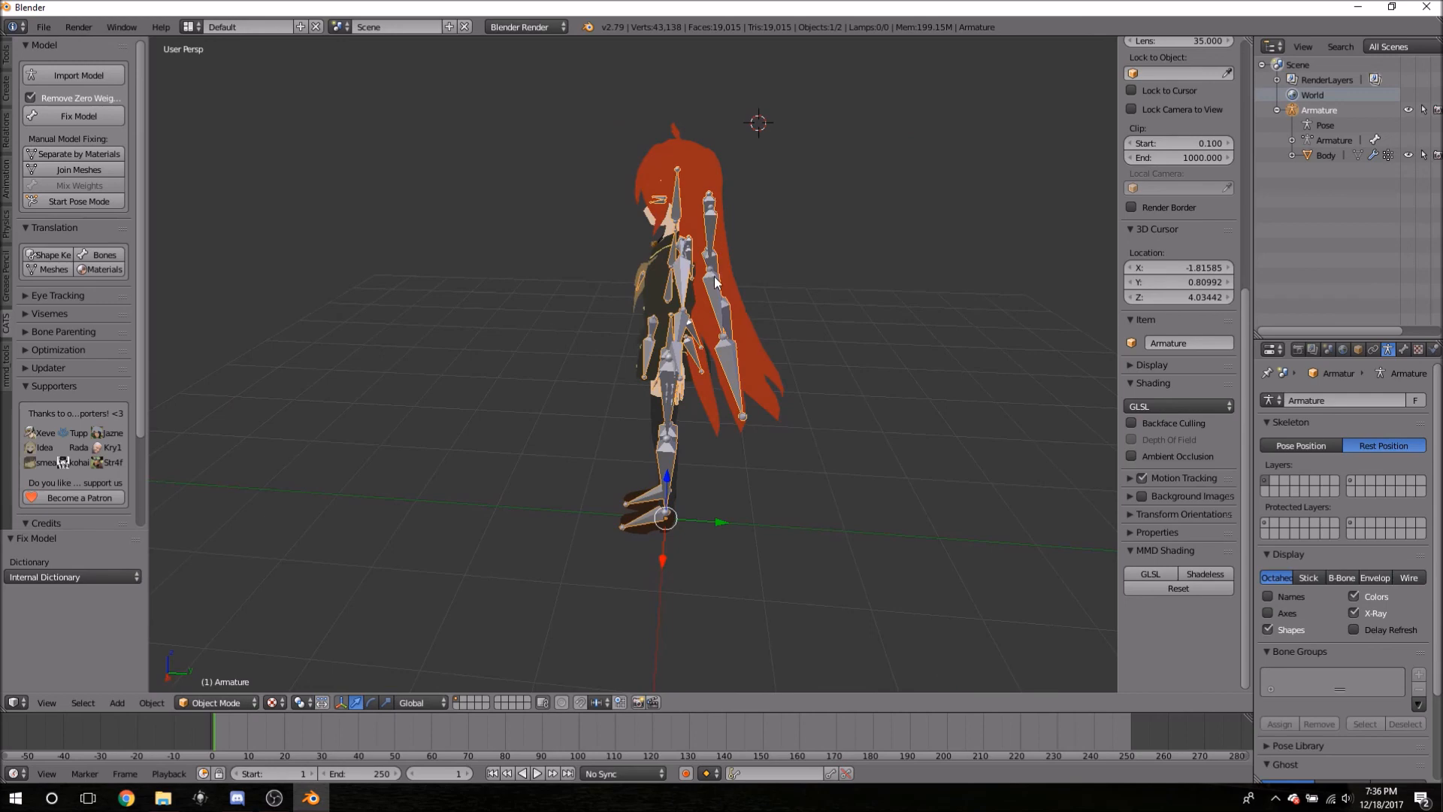
middle_drag(569, 204, 696, 291)
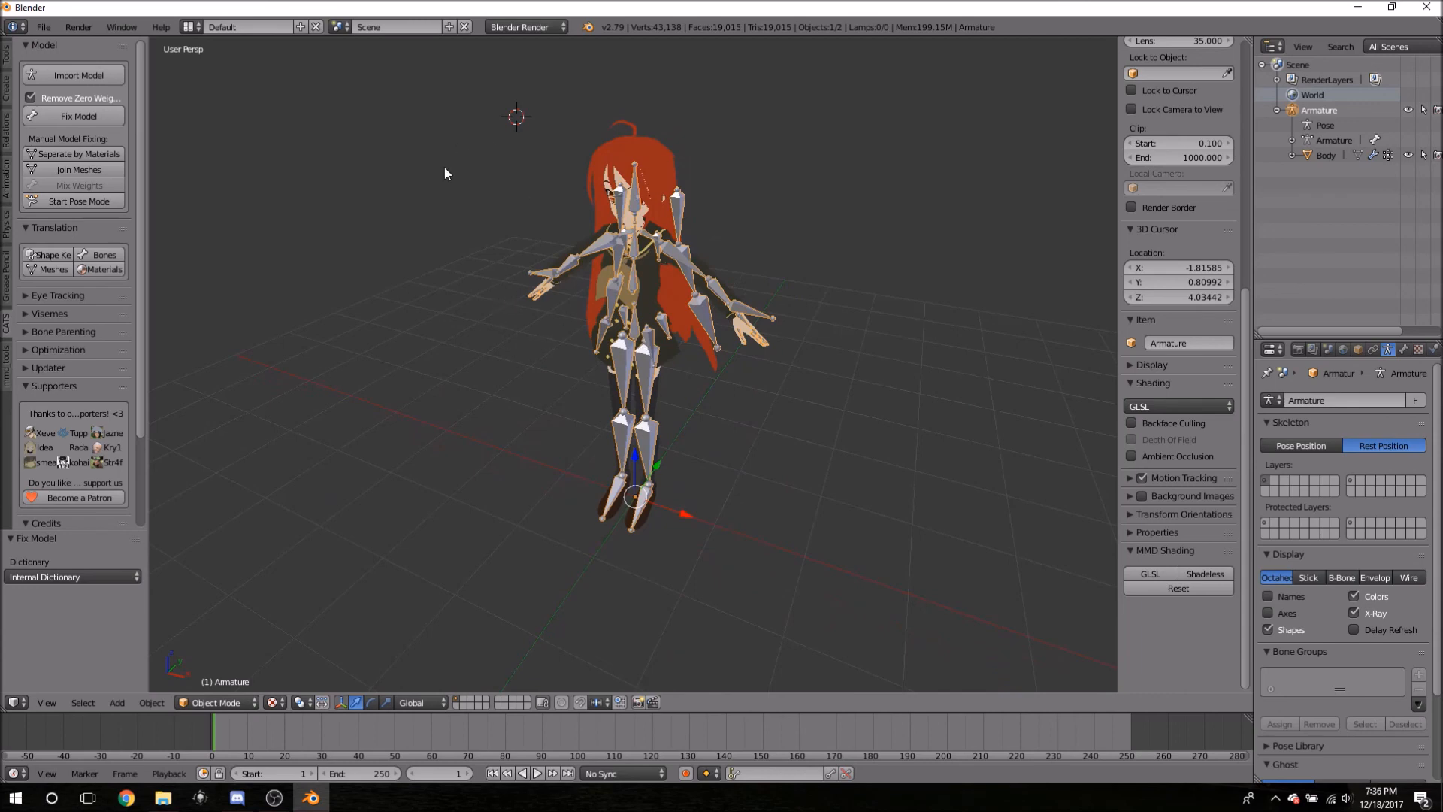
middle_drag(454, 302, 516, 295)
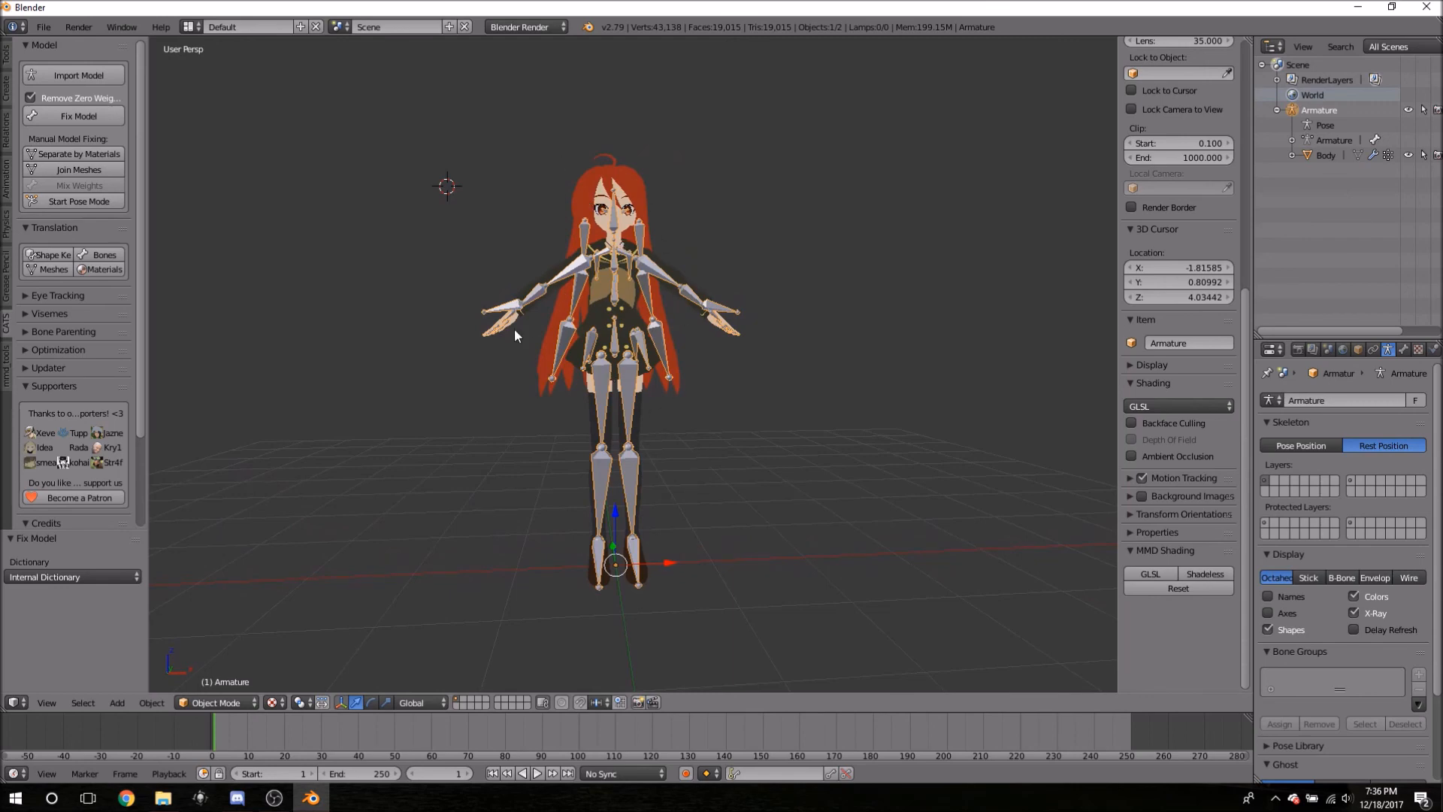
scroll(511, 325, up, 2)
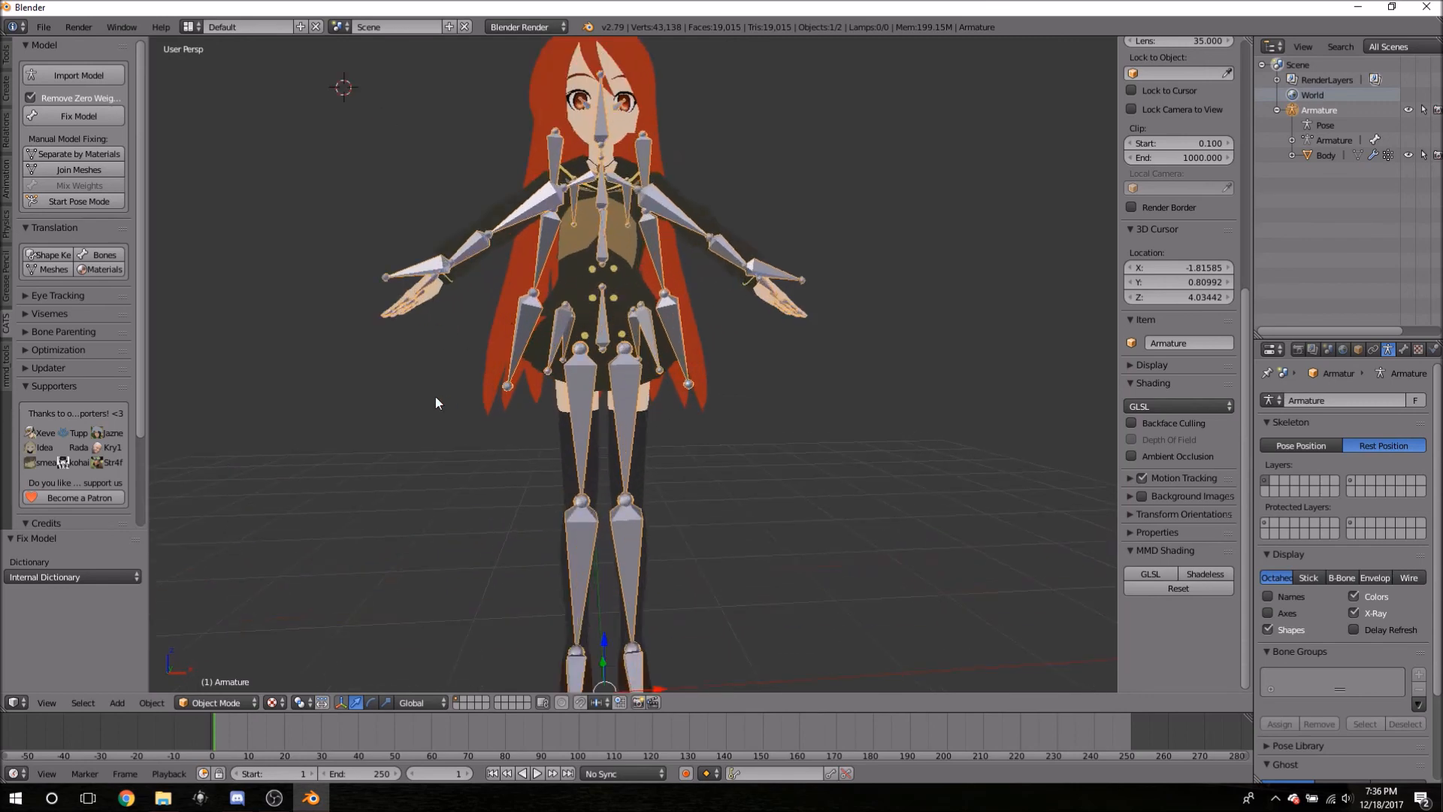
right_click(601, 335)
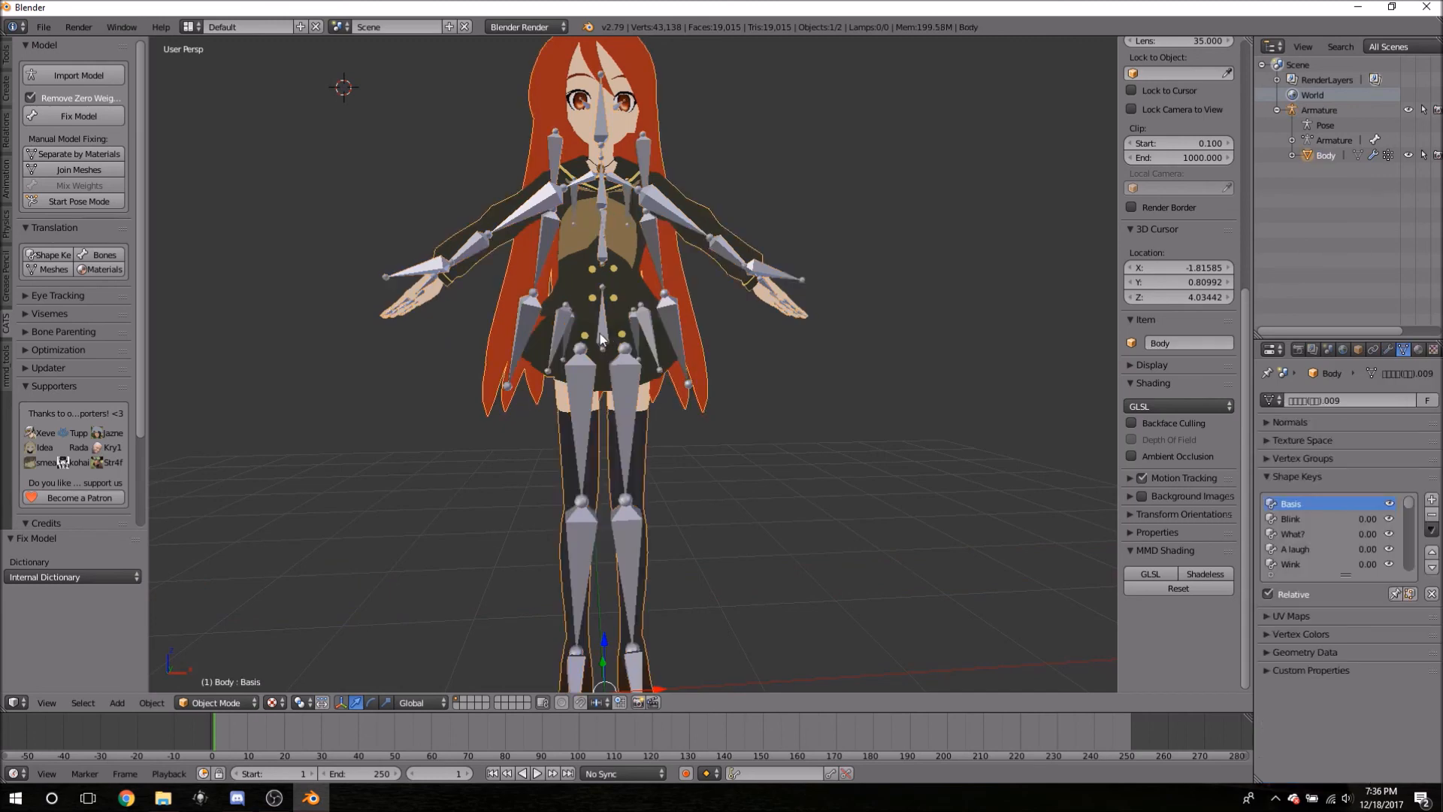
right_click(602, 336)
- Put the armature in Edit Mode and expand Hips in the Outliner to list its child bones
key(Tab)
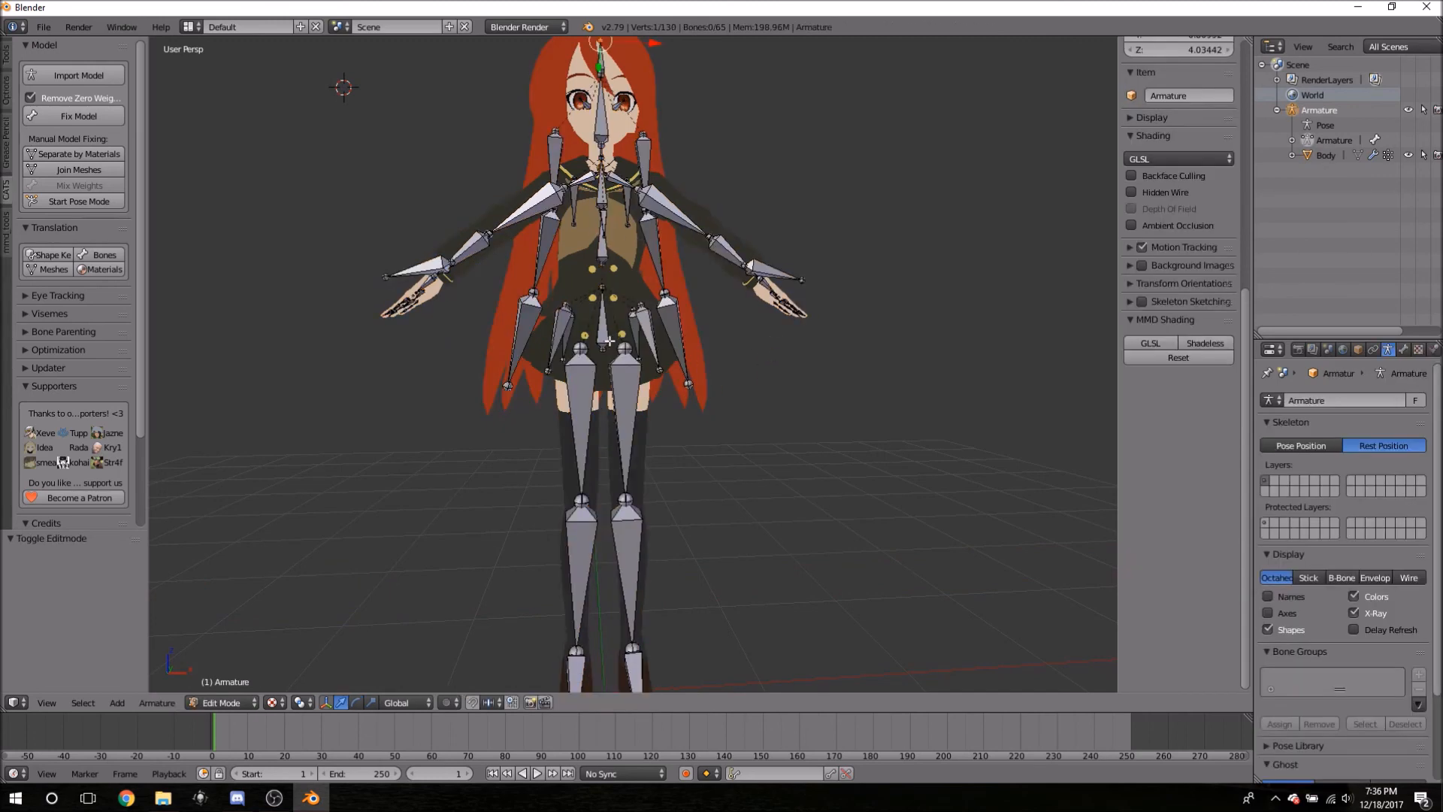
right_click(603, 335)
click(1293, 140)
click(1308, 156)
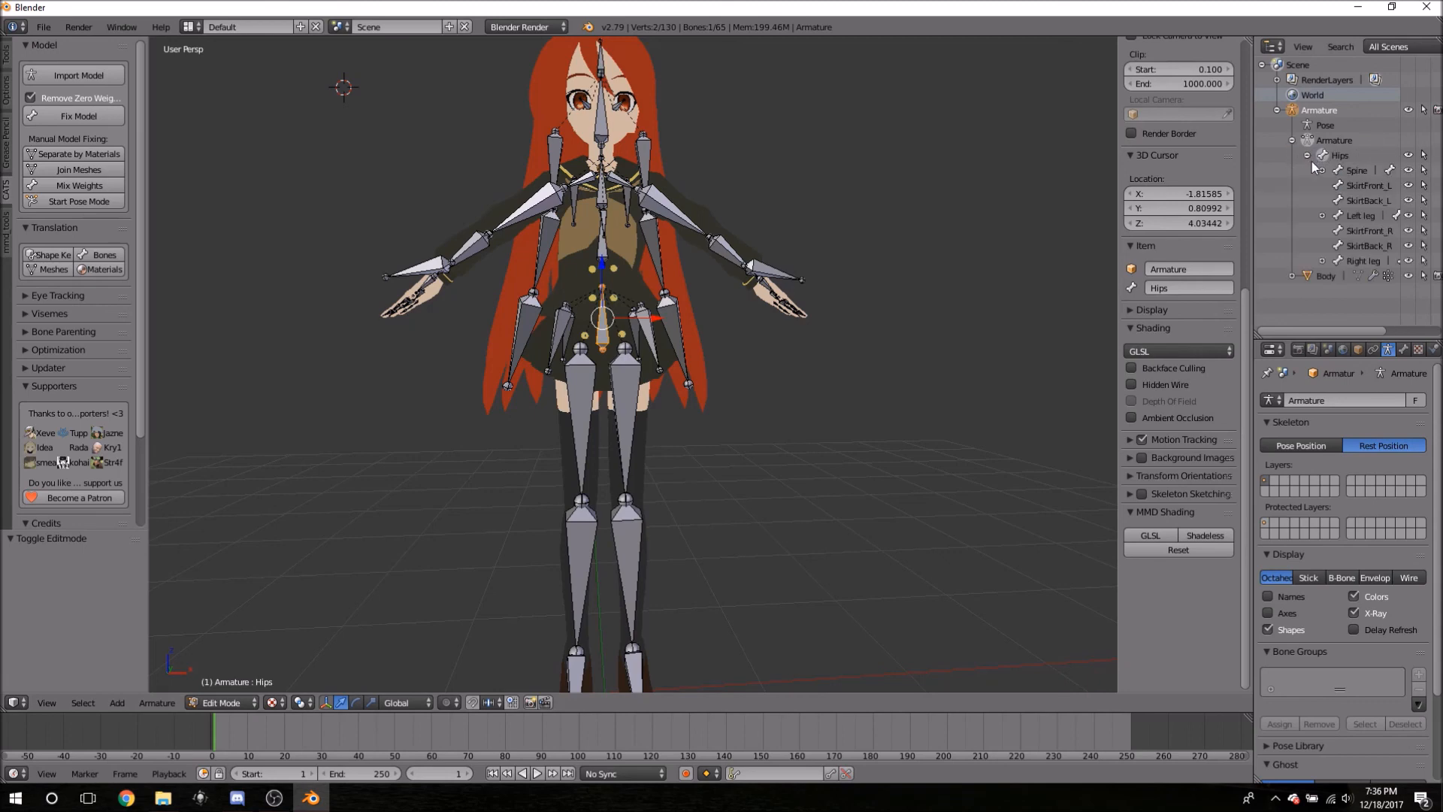
right_click(605, 250)
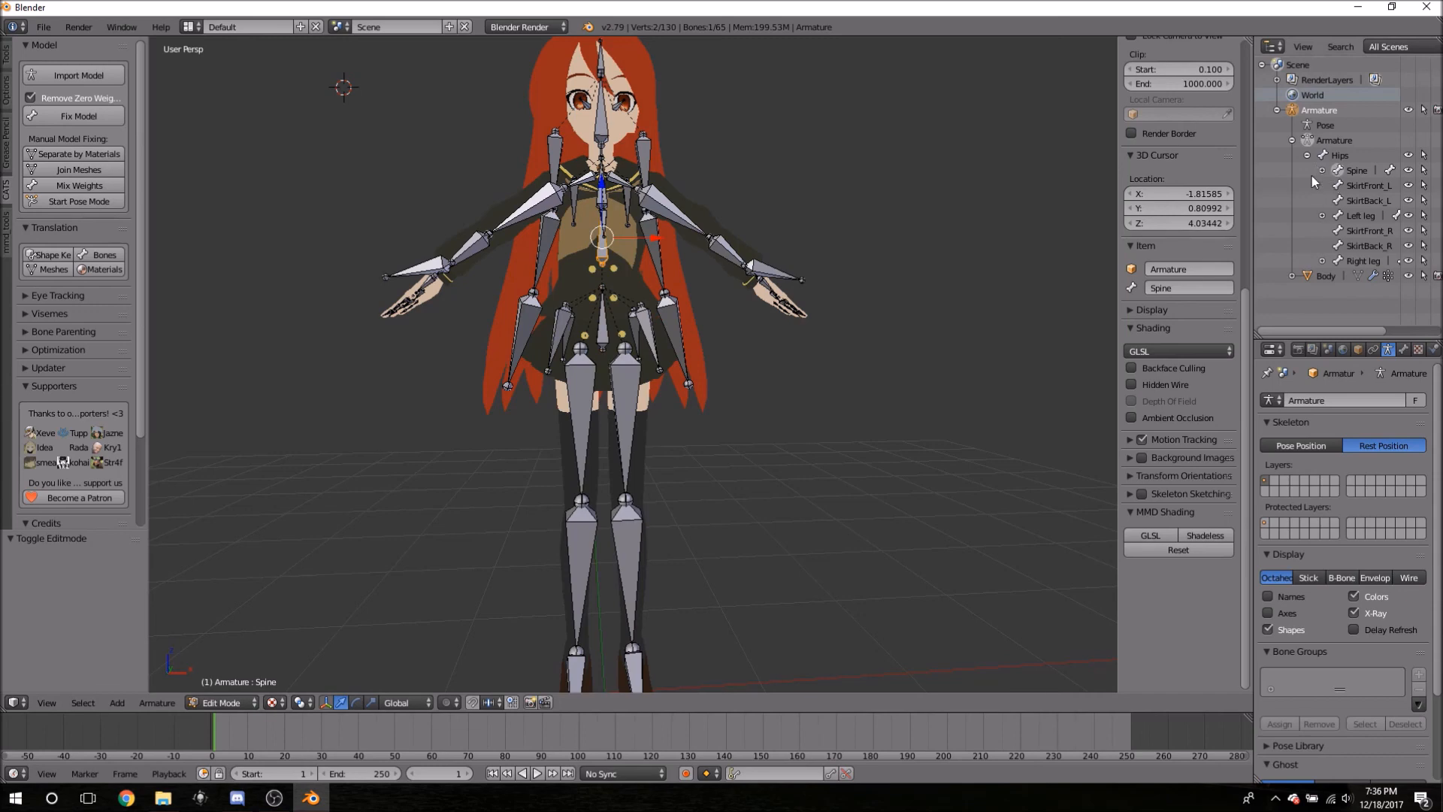
click(1334, 156)
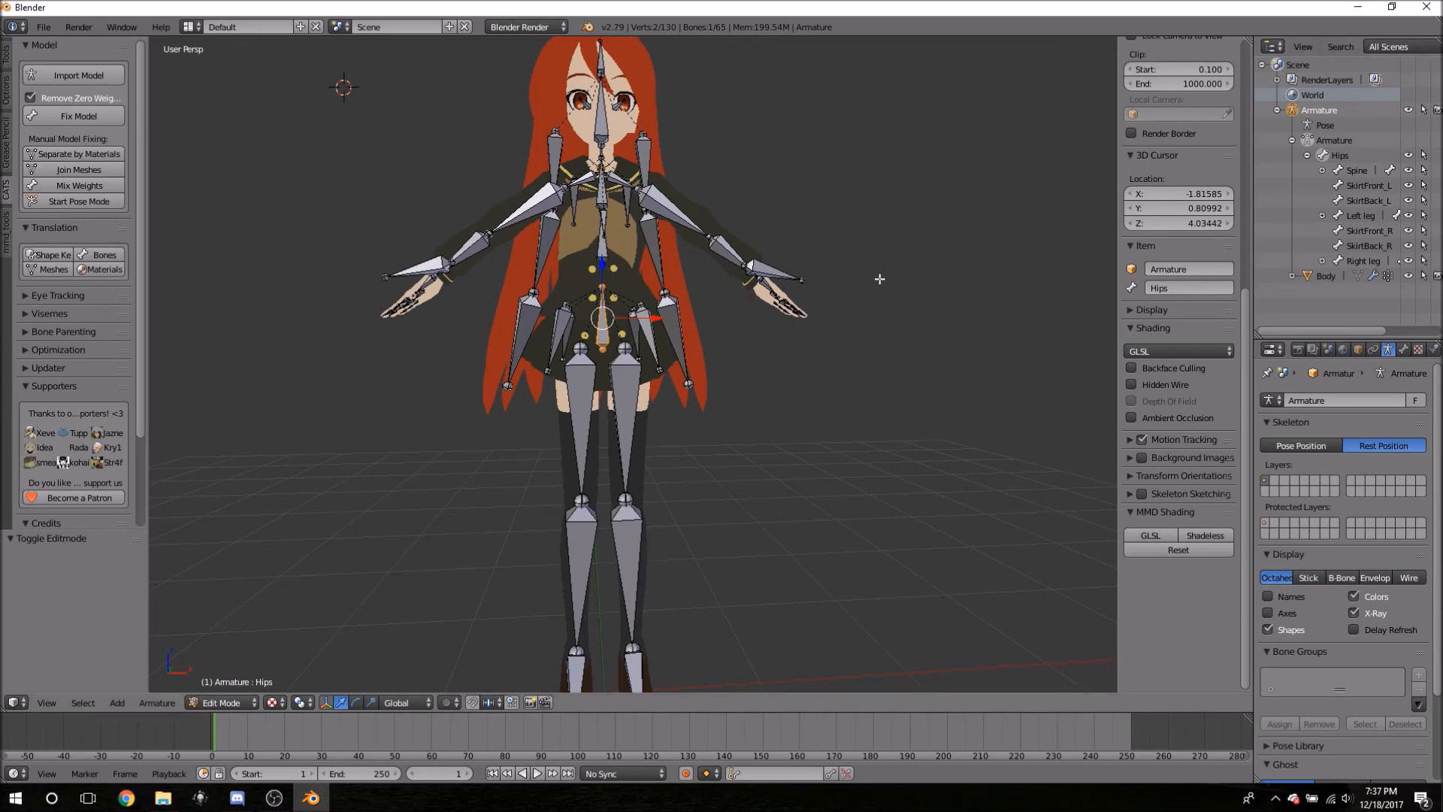
middle_drag(765, 437, 1033, 462)
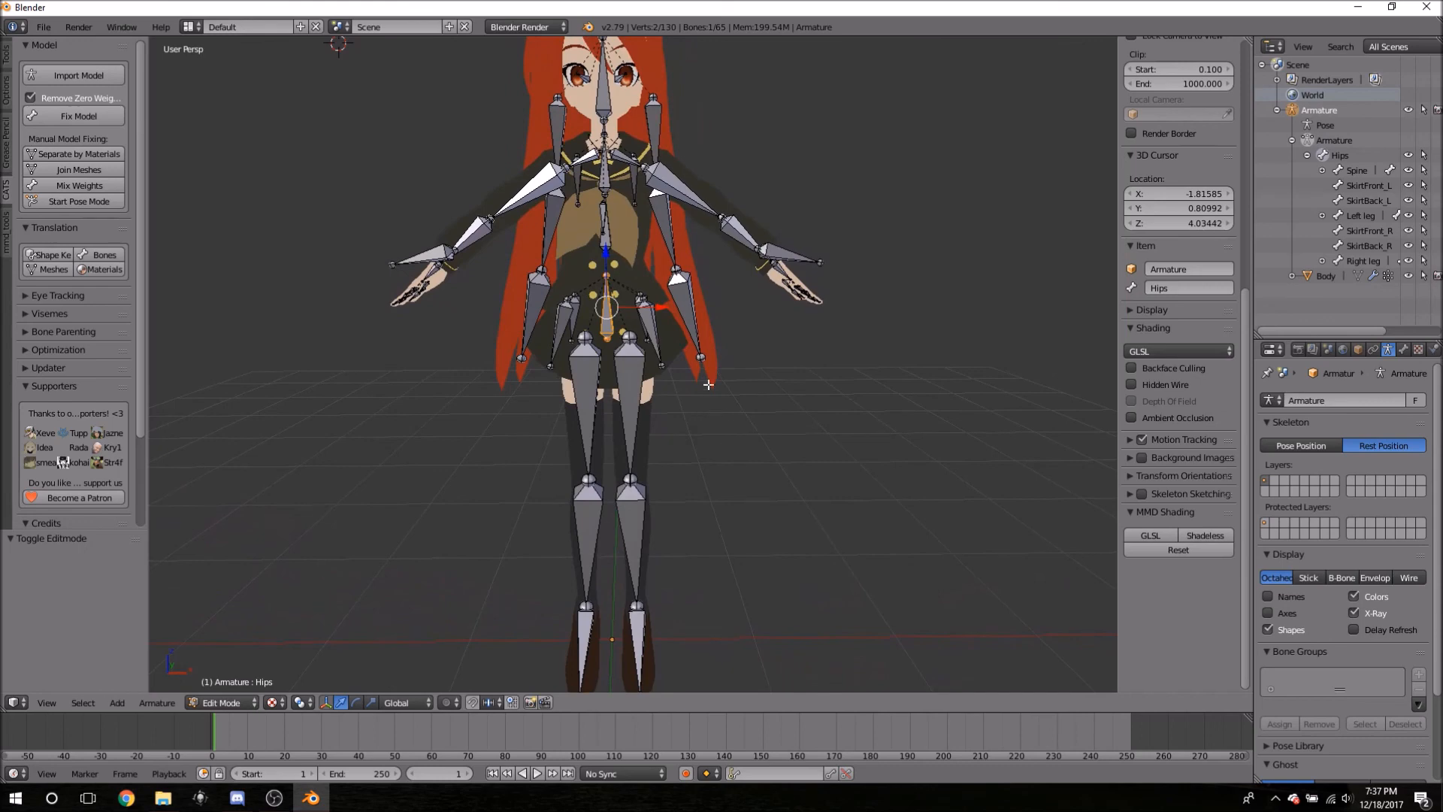
- Reveal Chest under Spine and refold the Hips children while checking the model from above
click(1322, 171)
click(1307, 156)
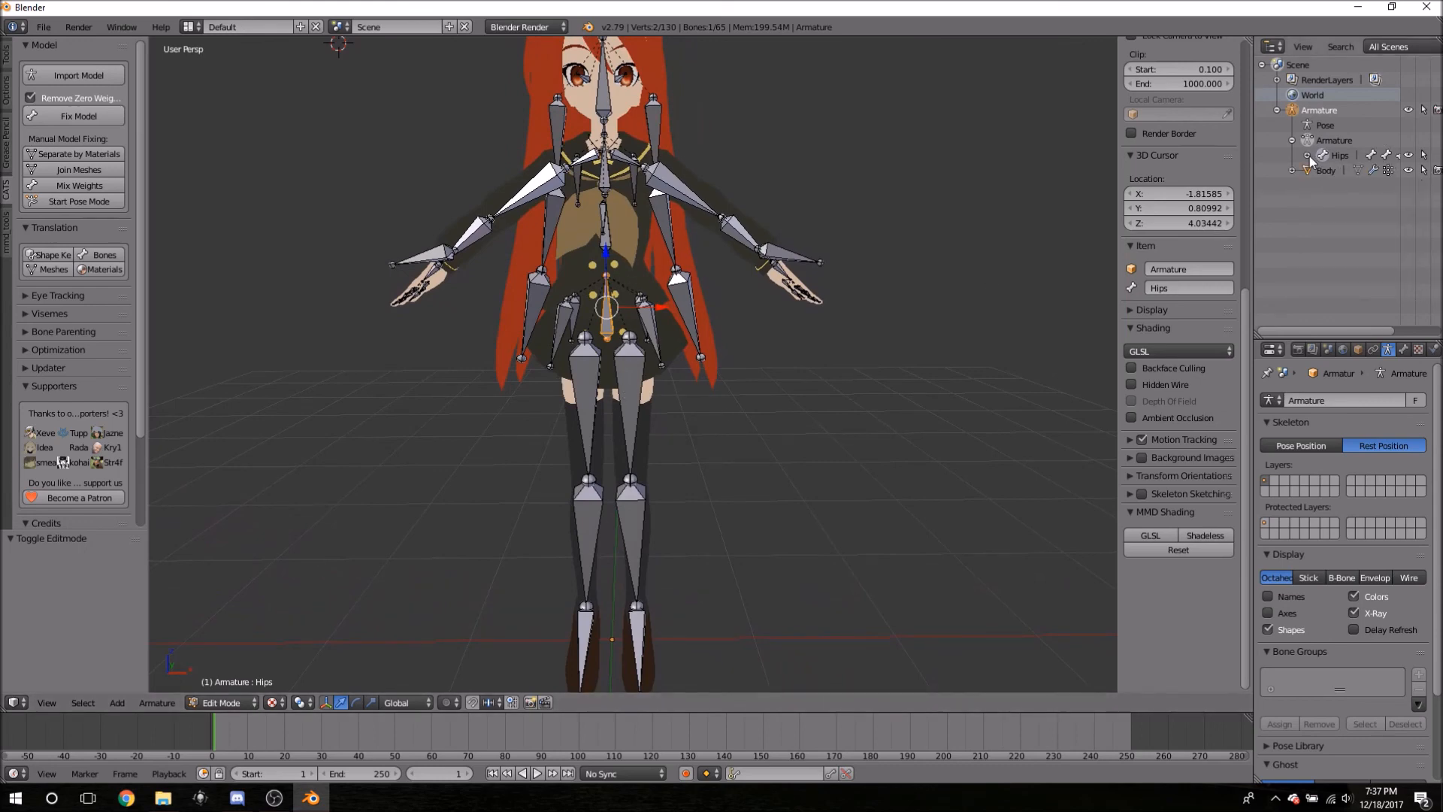
click(1308, 156)
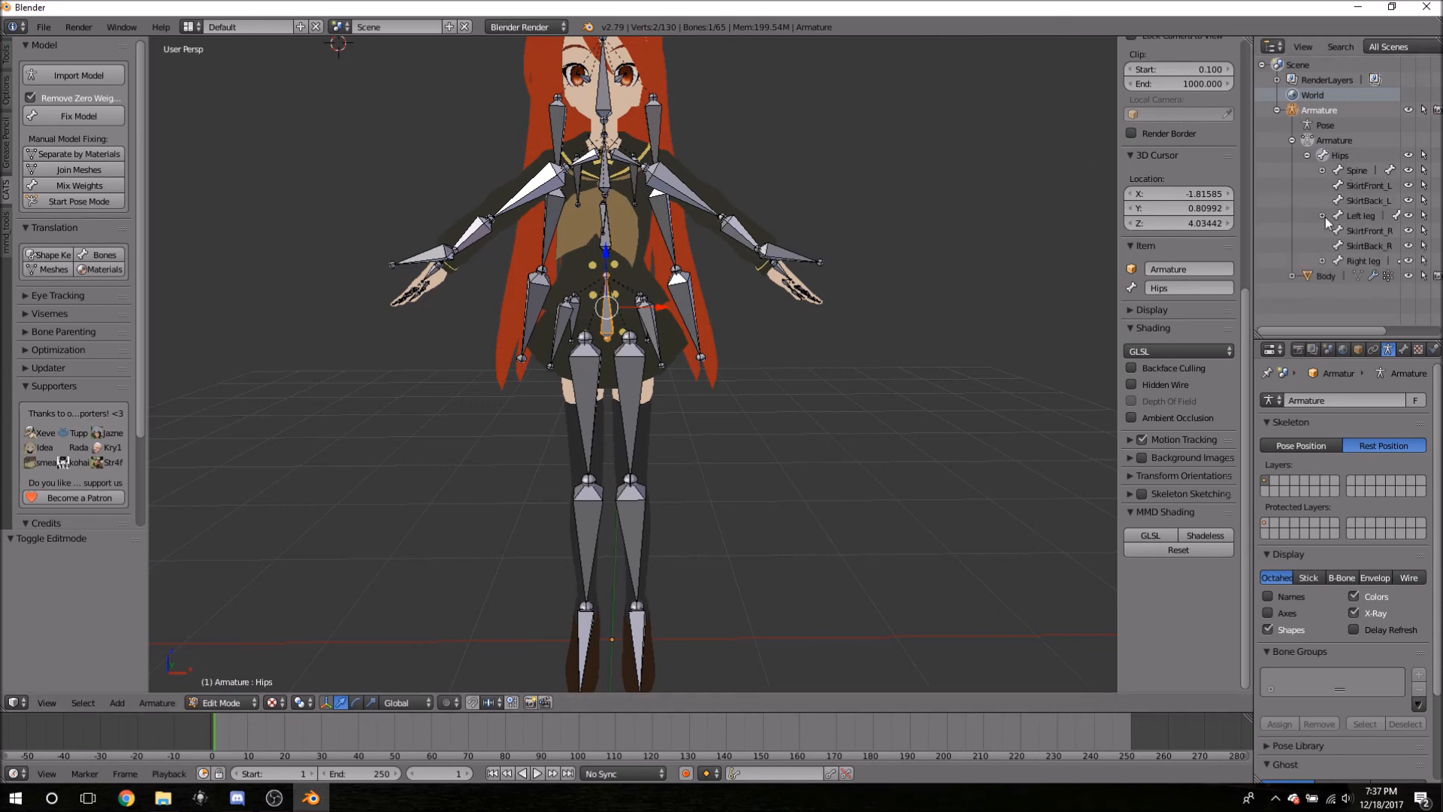
middle_drag(754, 406, 692, 408)
scroll(737, 409, up, 6)
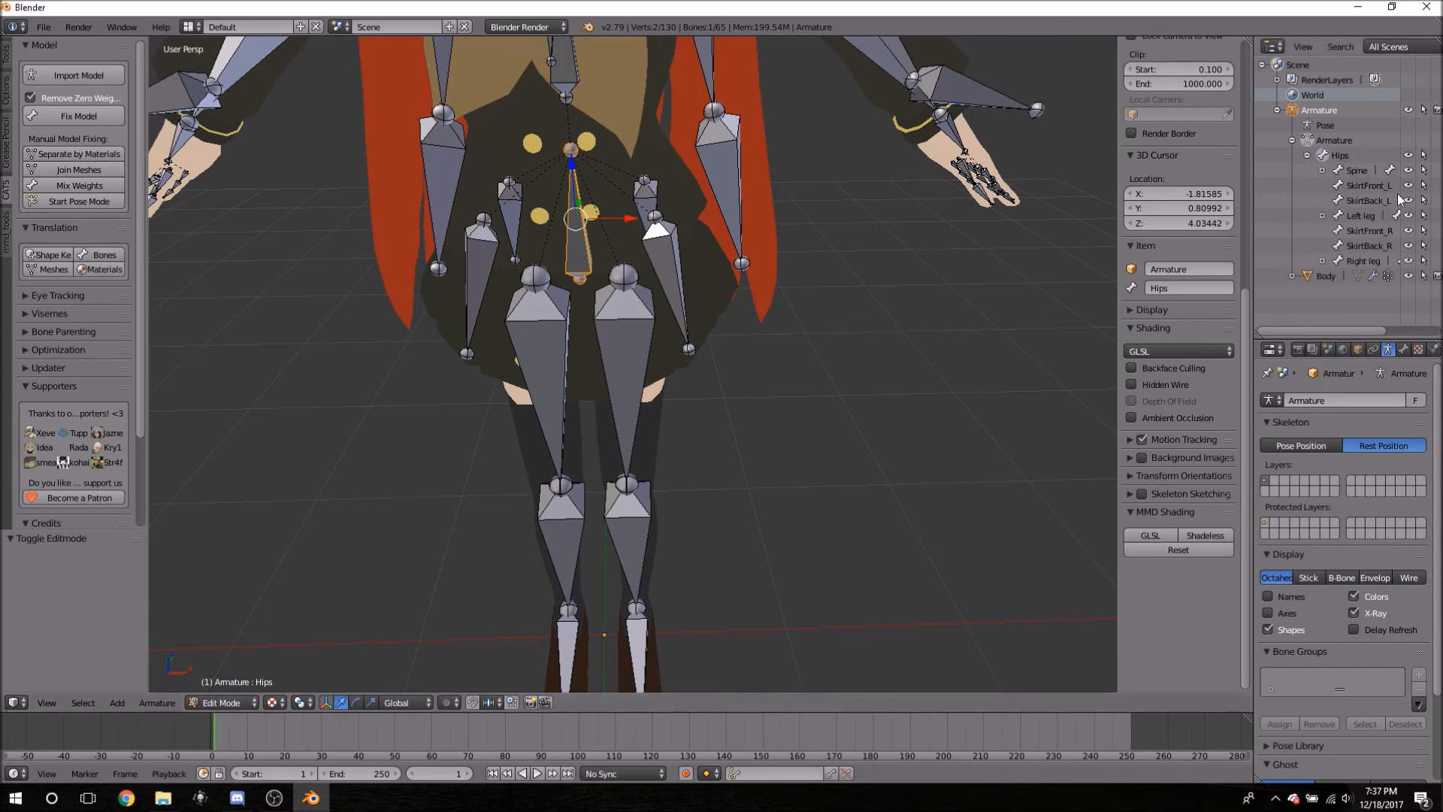
- Select the Left and Right leg bones and widen the Outliner bone list
click(1357, 215)
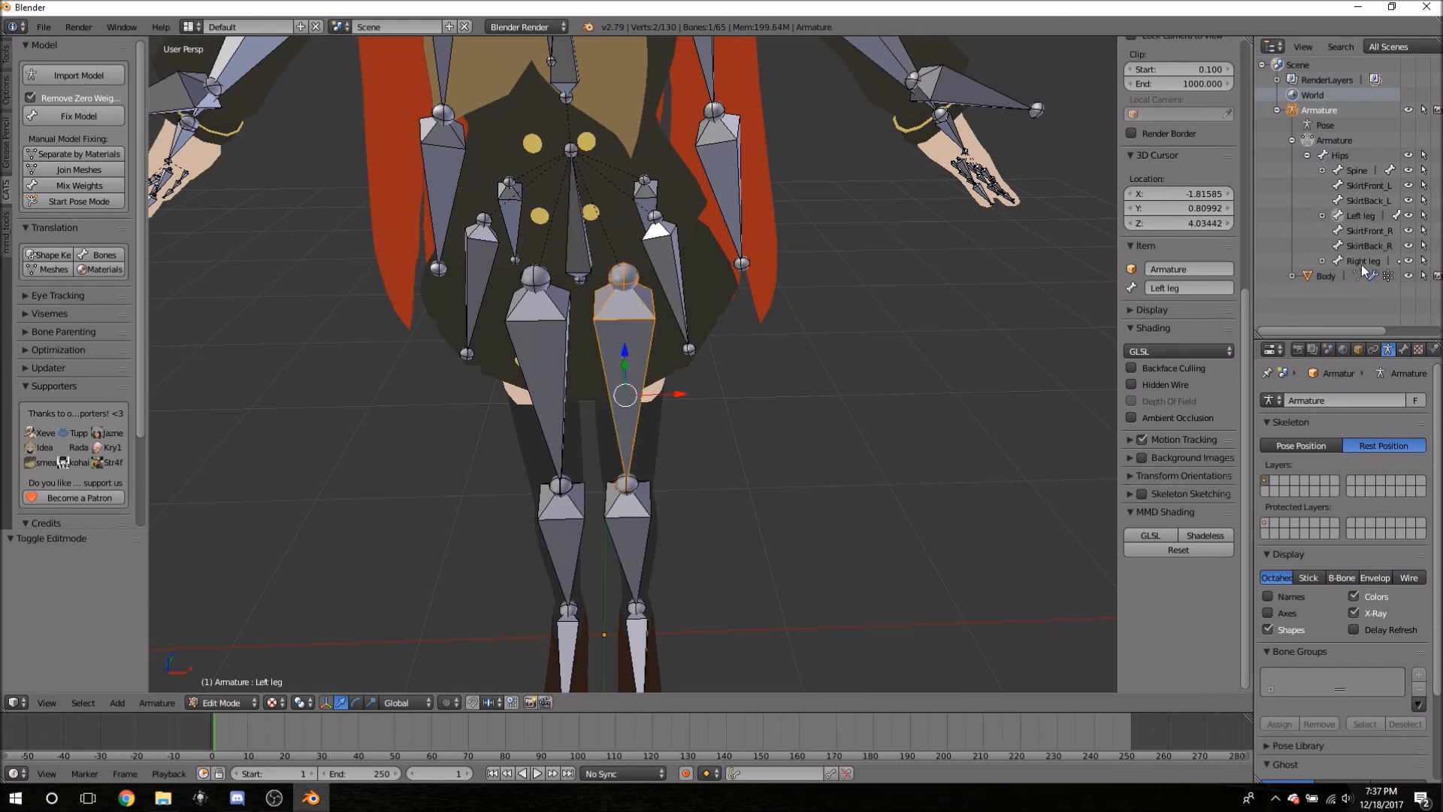
click(1360, 261)
click(1343, 218)
click(1322, 171)
click(1322, 170)
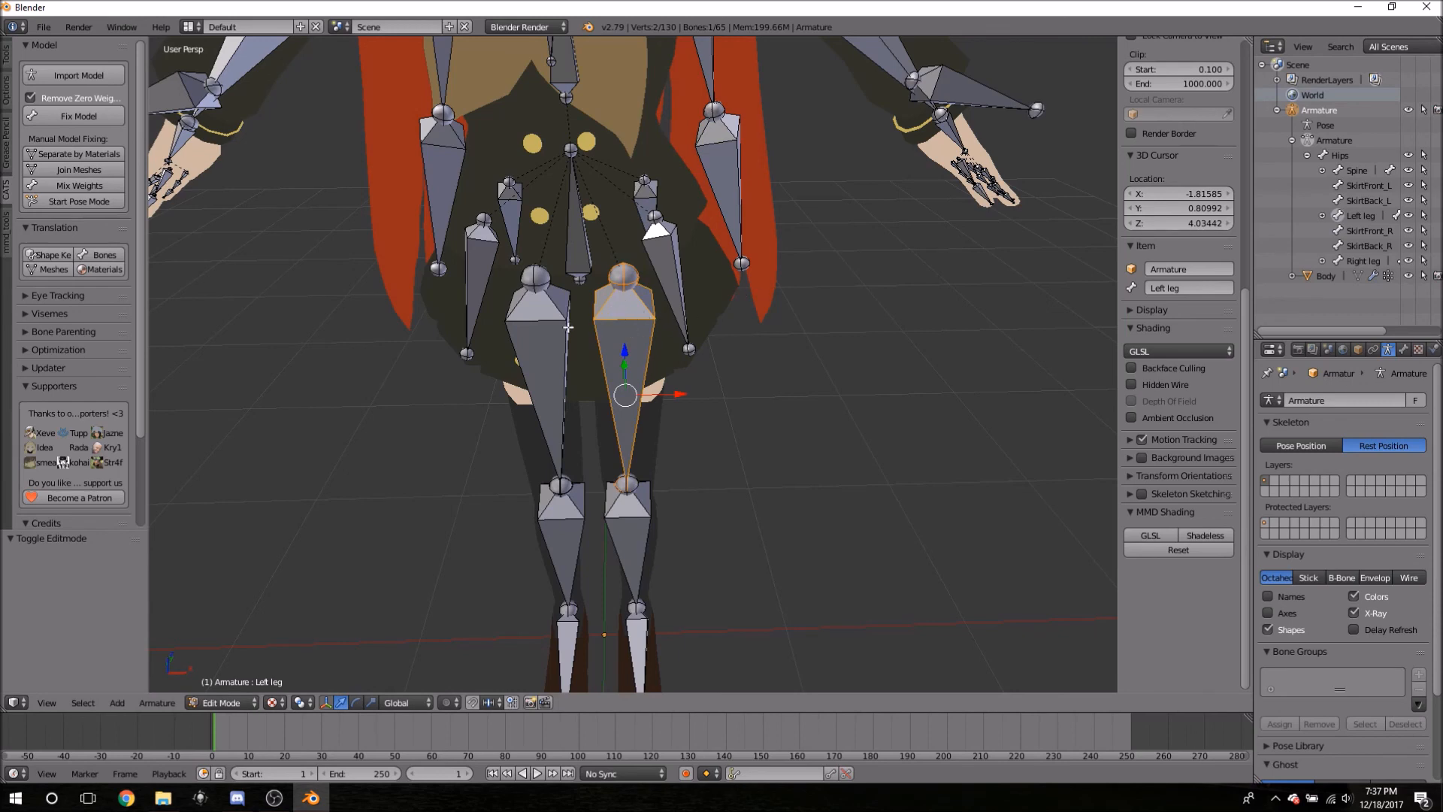
right_click(529, 340)
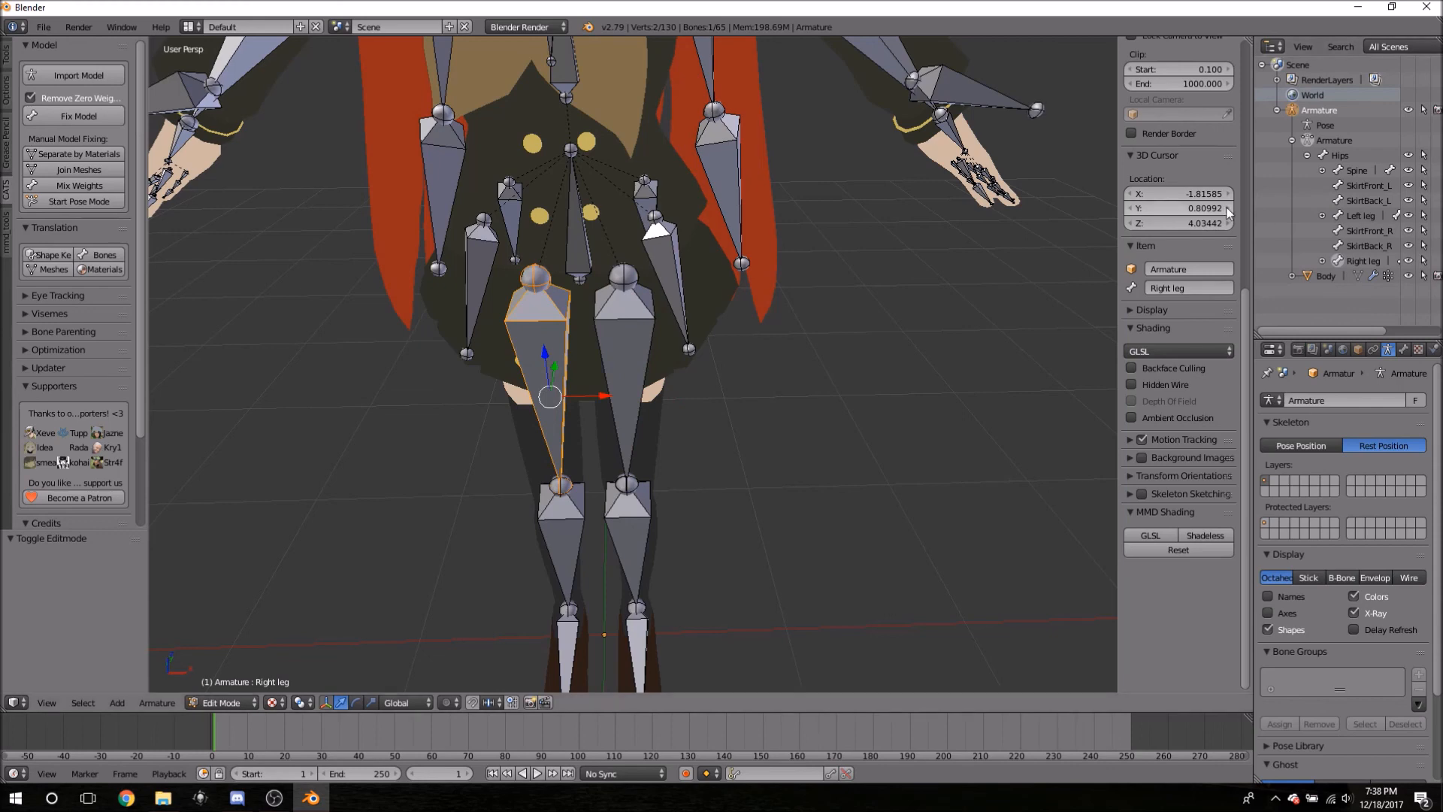
drag(1253, 207, 1030, 204)
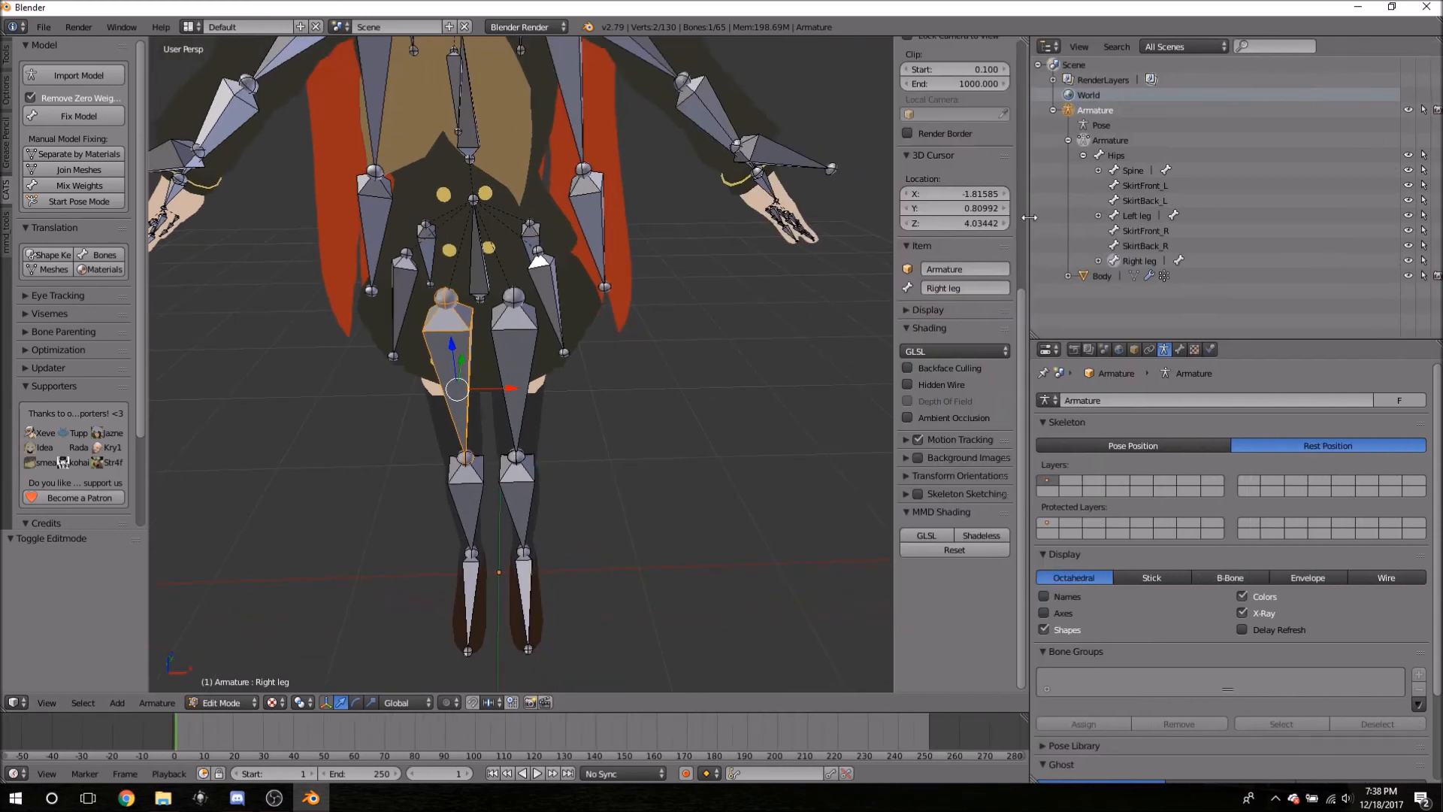
- Collapse and re-expand Hips and the armature data in the Outliner
click(1099, 171)
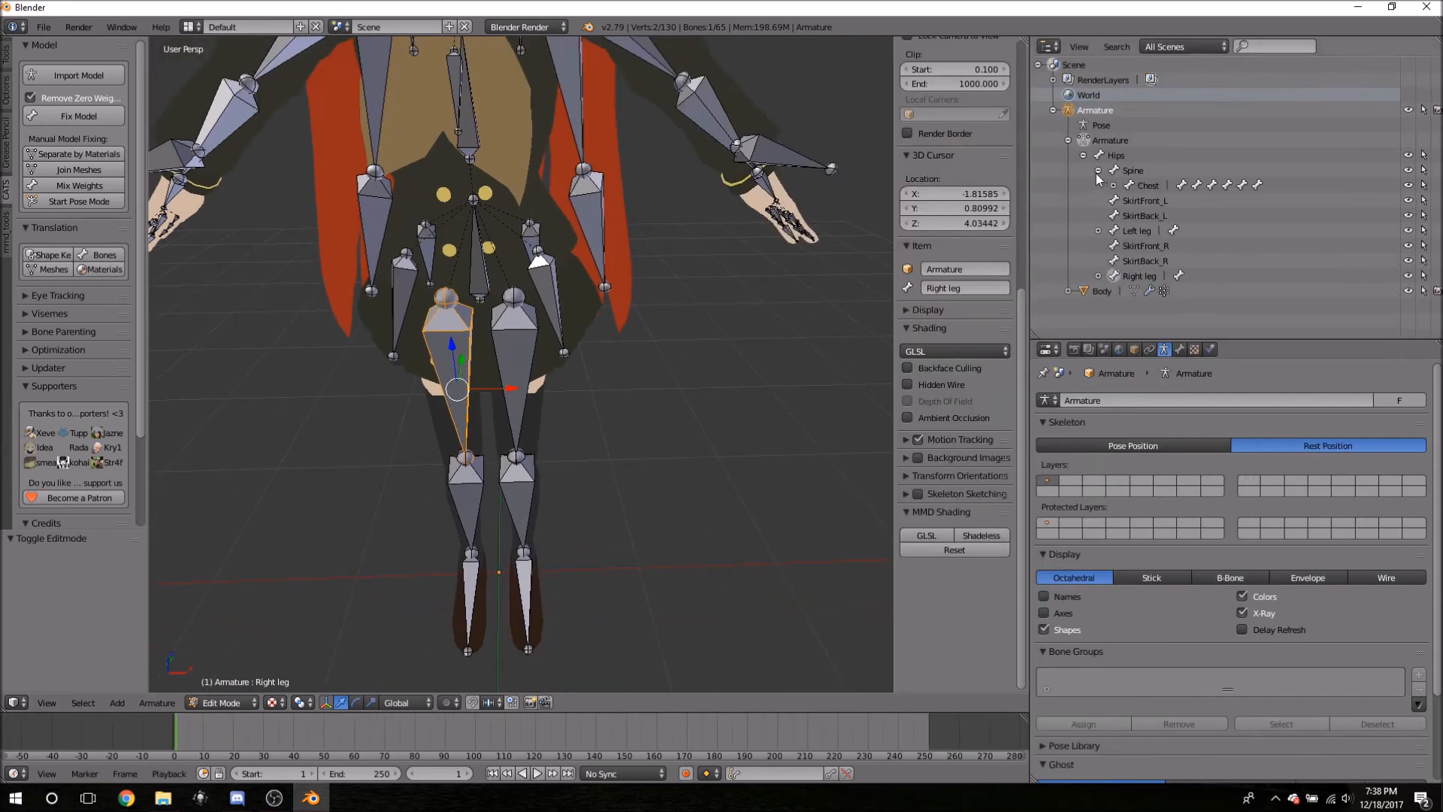
click(1083, 155)
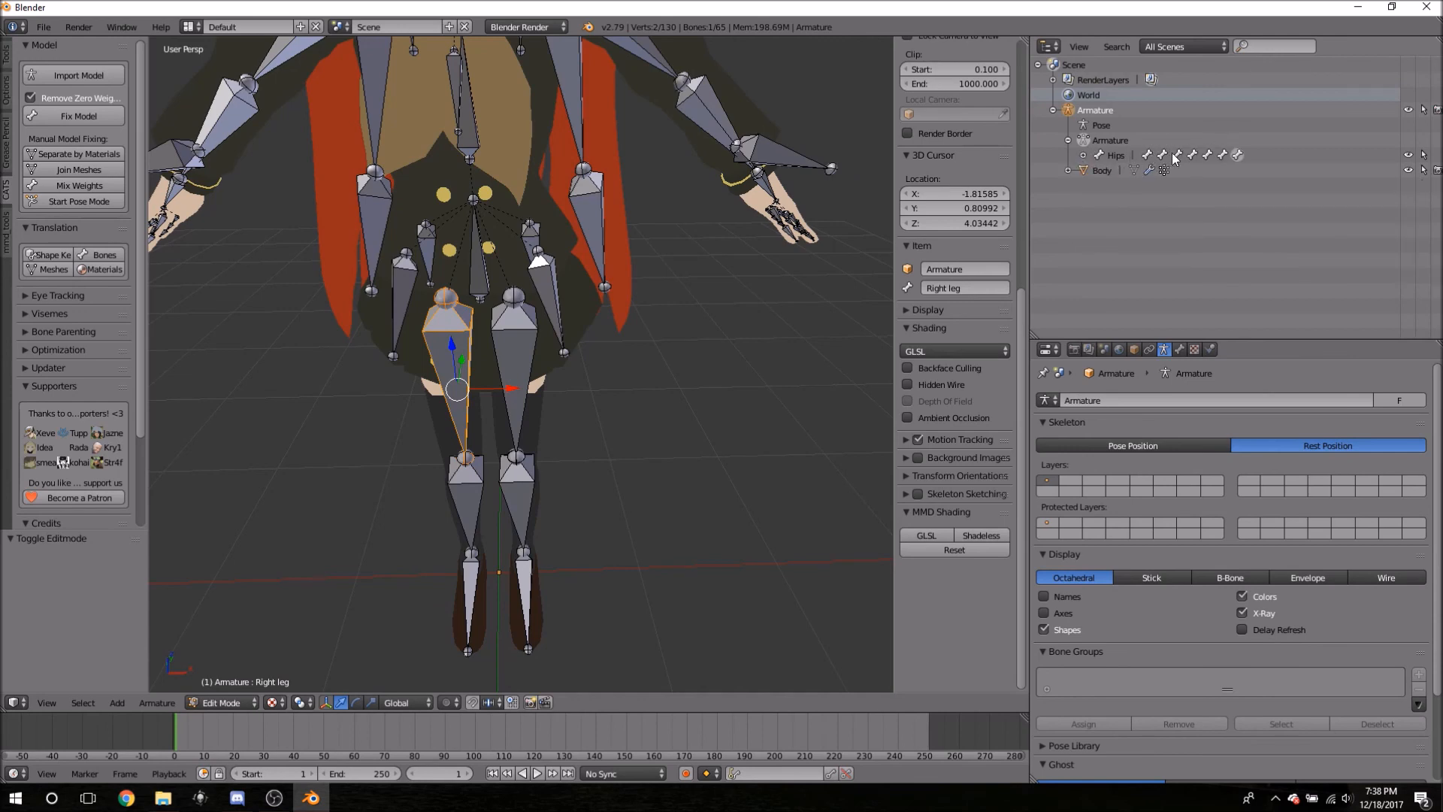
click(1068, 140)
click(1068, 140)
click(1084, 156)
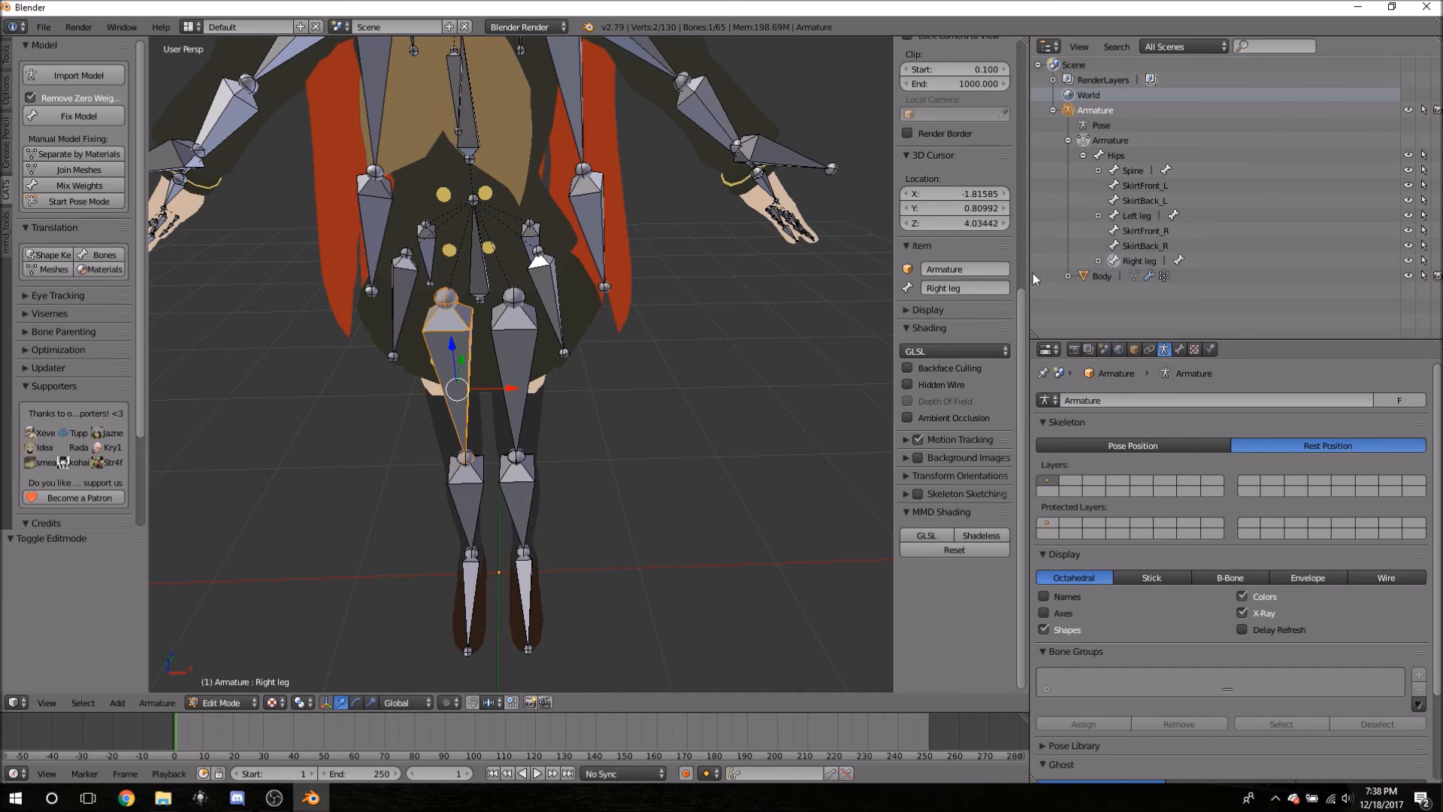
- Expand the Right and Left leg chains down to knee and ankle, then fold them back
click(1098, 260)
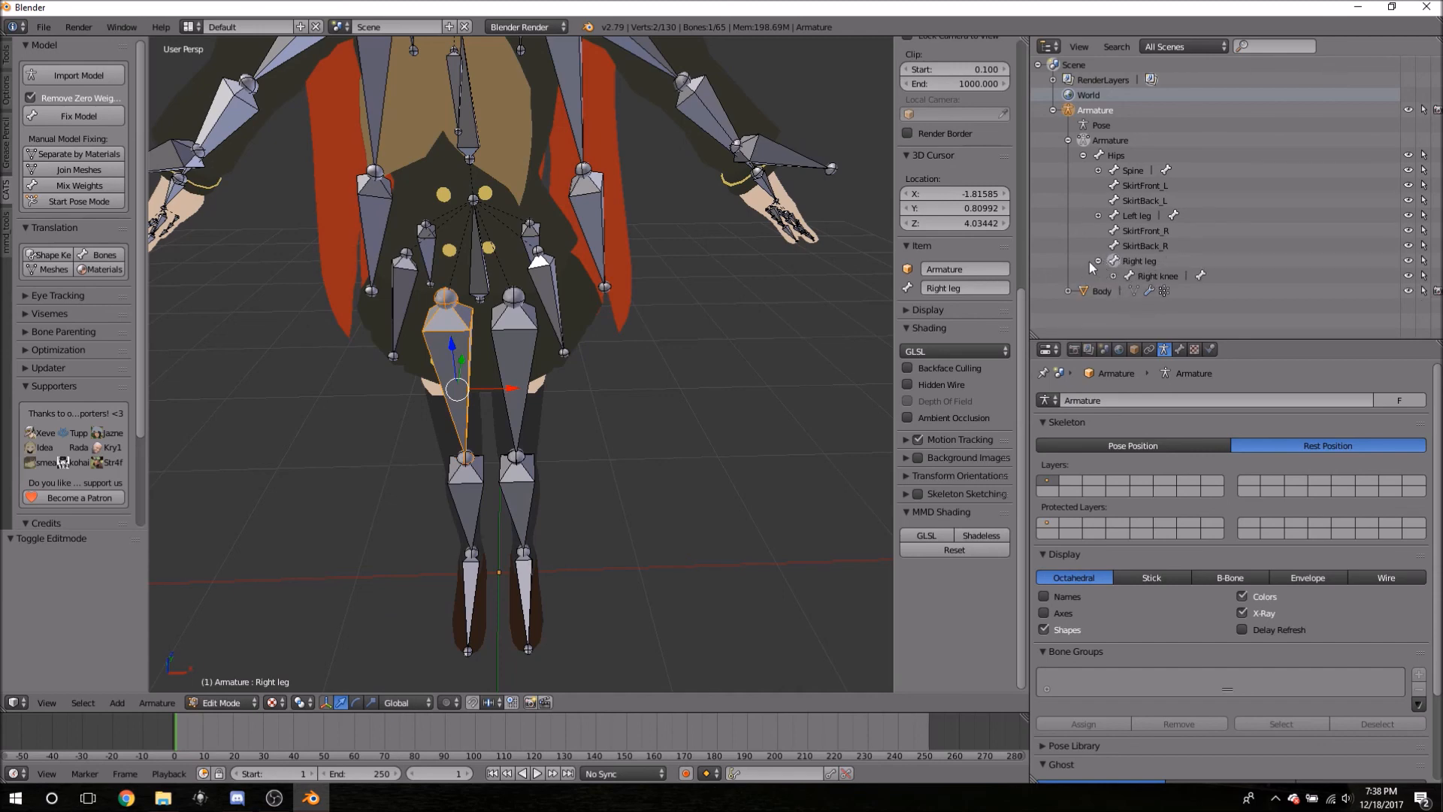
click(1113, 275)
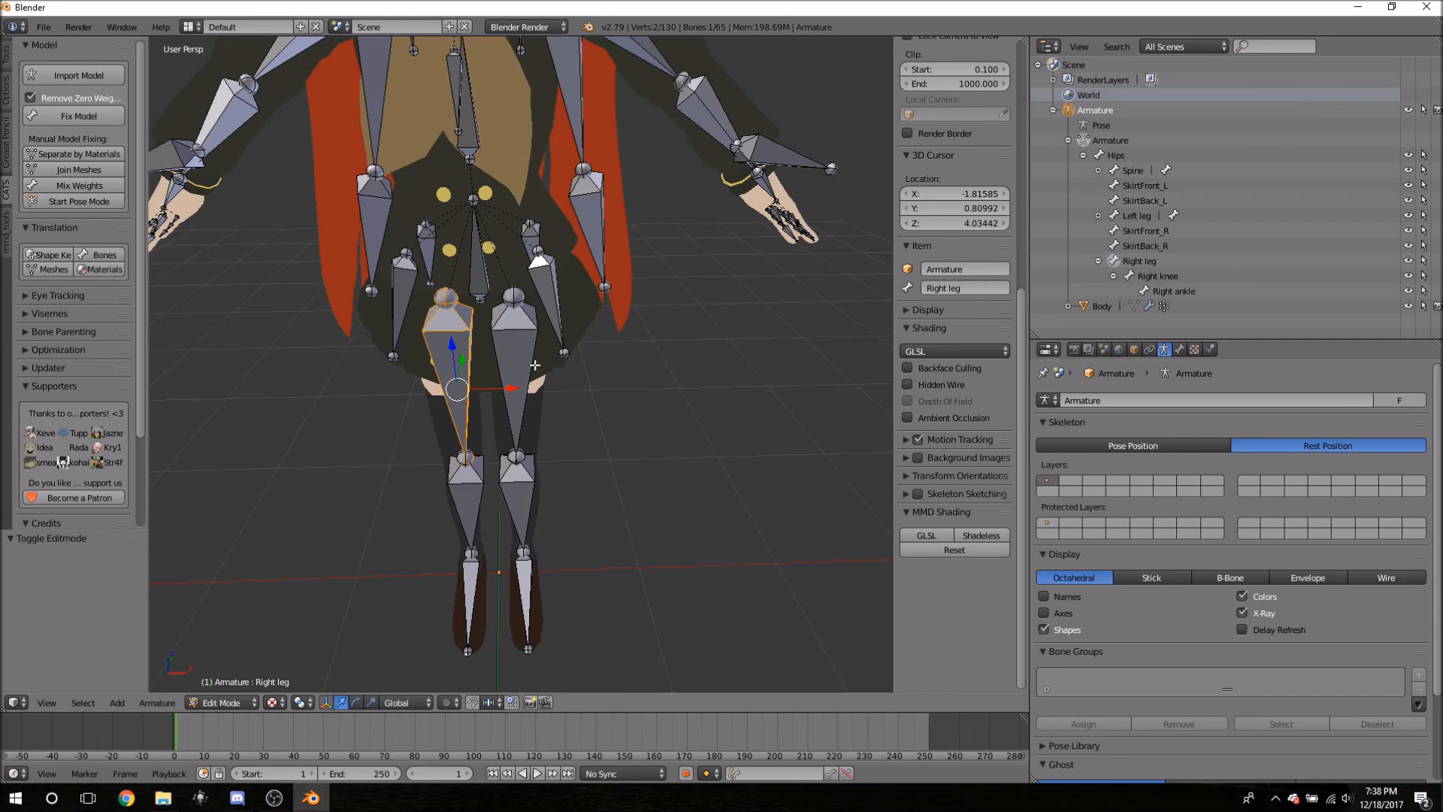
mouse_move(629, 541)
middle_down()
mouse_move(499, 499)
mouse_move(497, 531)
mouse_move(622, 515)
mouse_move(624, 573)
mouse_move(712, 521)
mouse_move(645, 518)
mouse_move(621, 526)
mouse_move(628, 548)
mouse_move(634, 531)
mouse_move(615, 539)
middle_up()
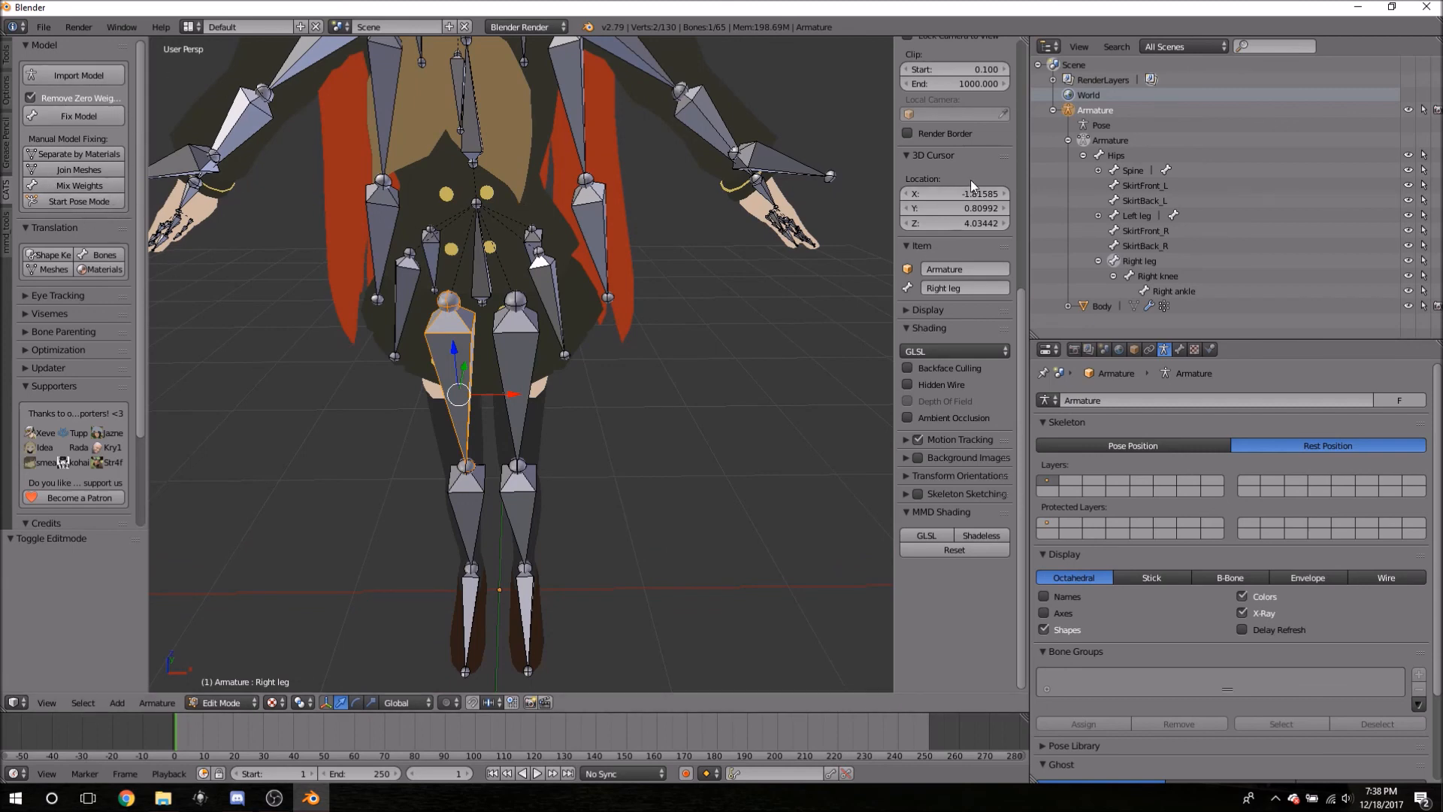
click(1113, 276)
click(1098, 261)
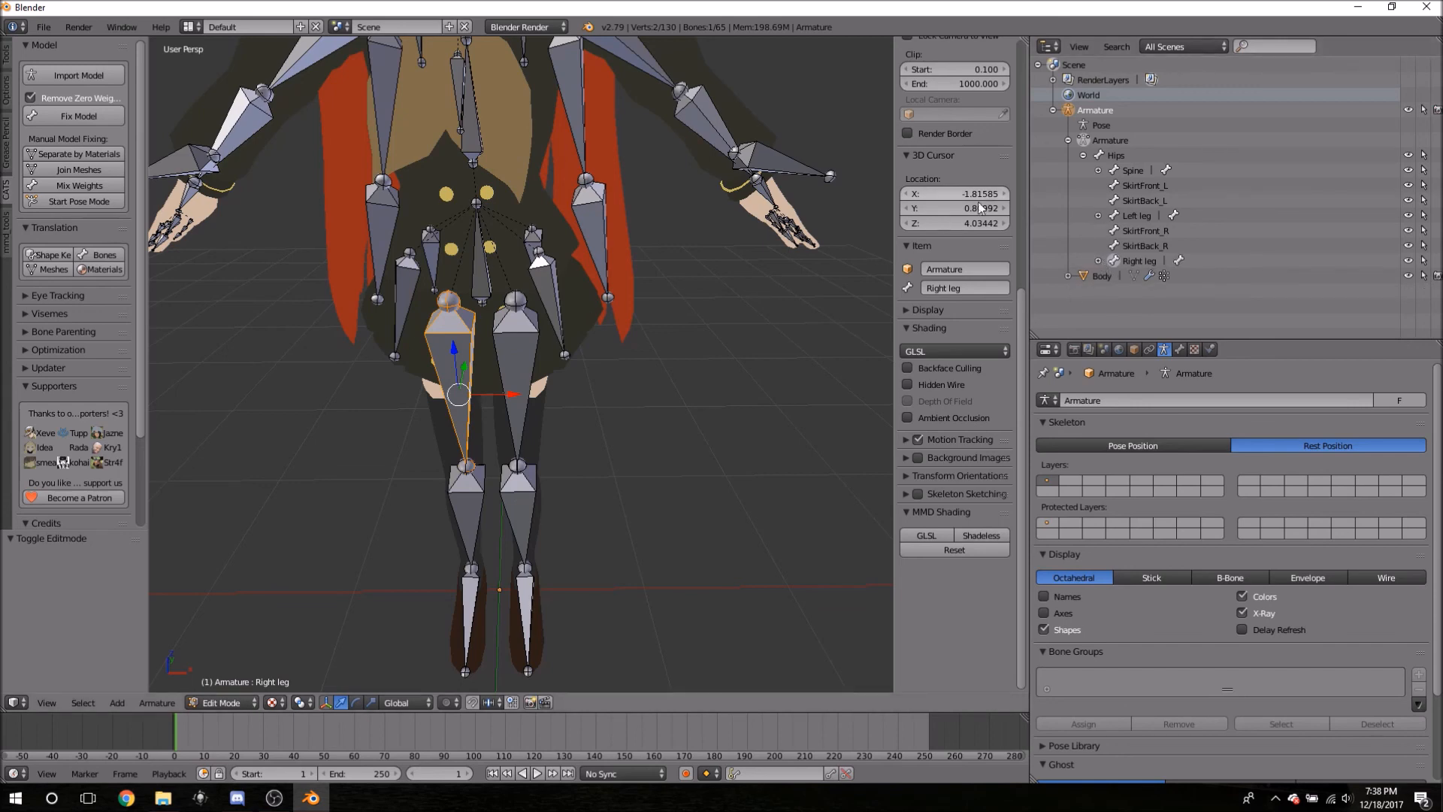
click(1099, 216)
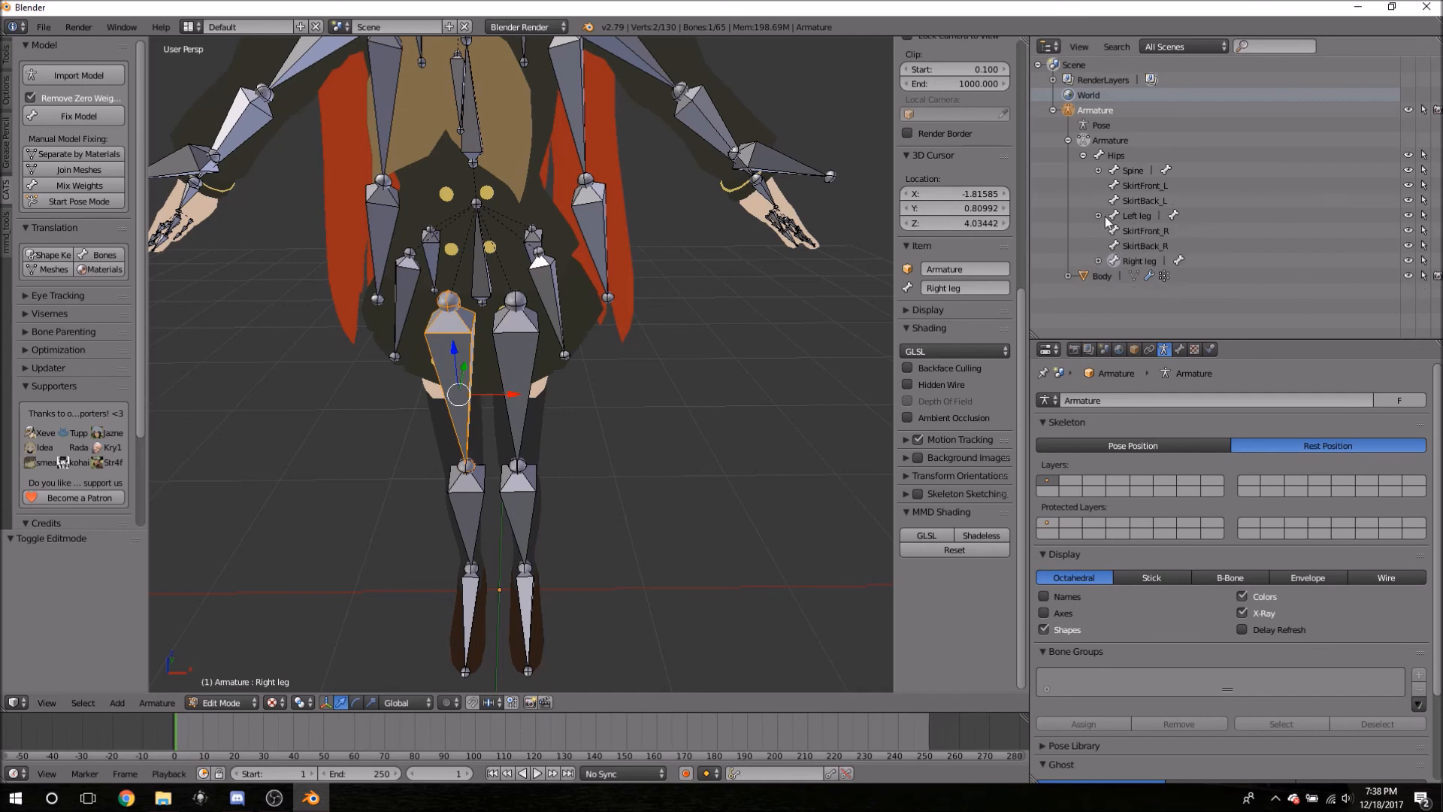
click(1114, 230)
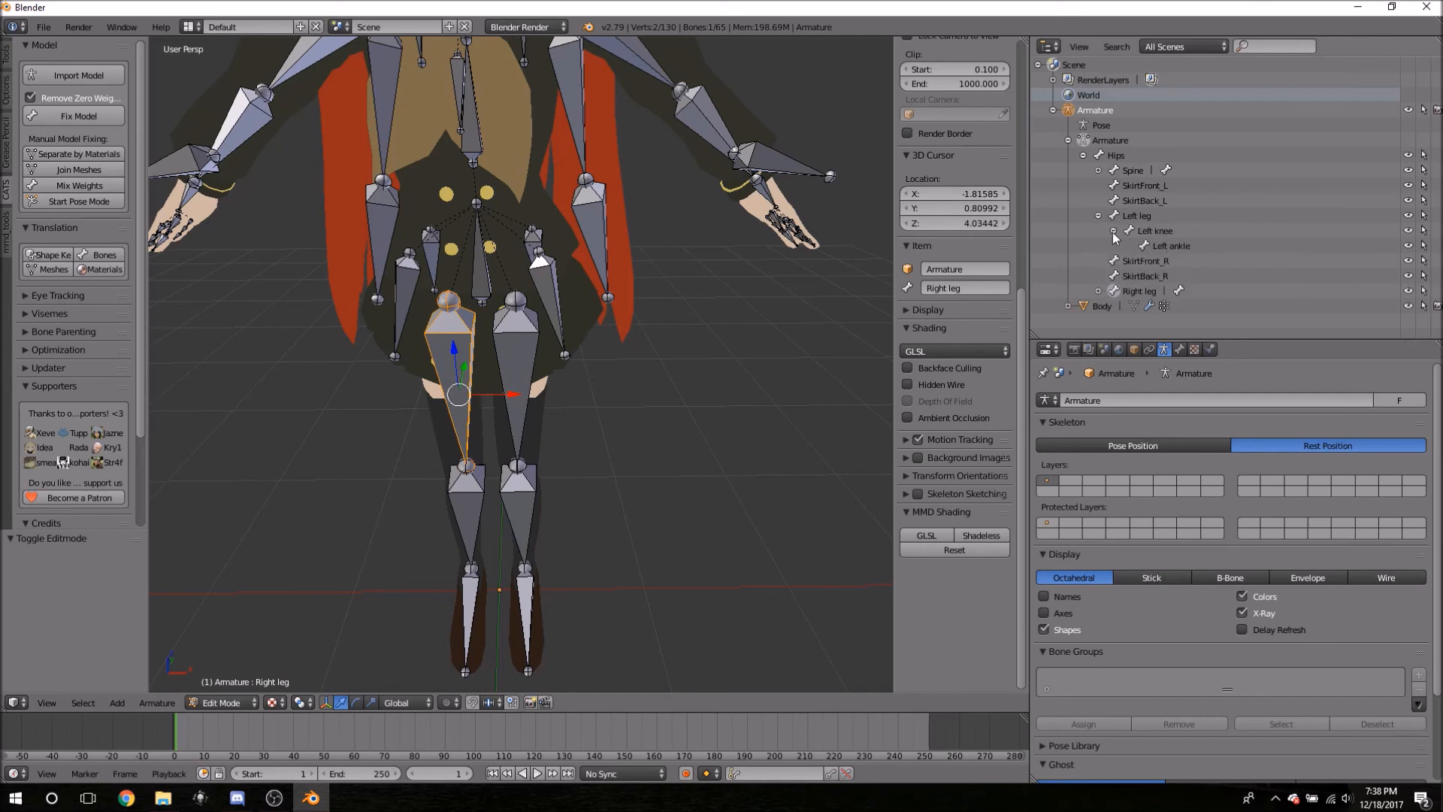
click(1113, 231)
click(1098, 215)
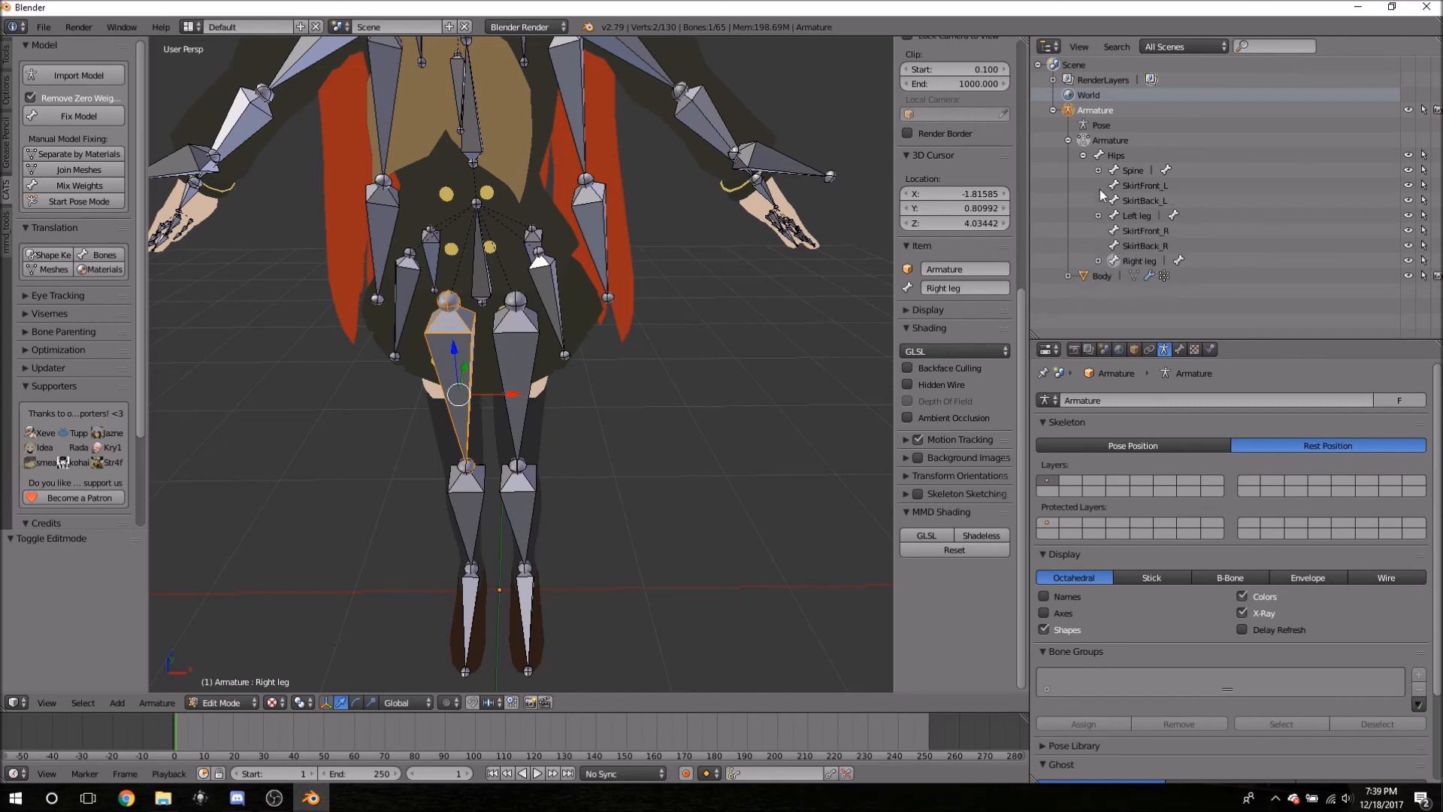
- Select SkirtFront_L, SkirtBack_L, SkirtFront_R, SkirtBack_R and then Spine in turn
click(1147, 186)
click(1148, 206)
click(1144, 232)
click(1143, 246)
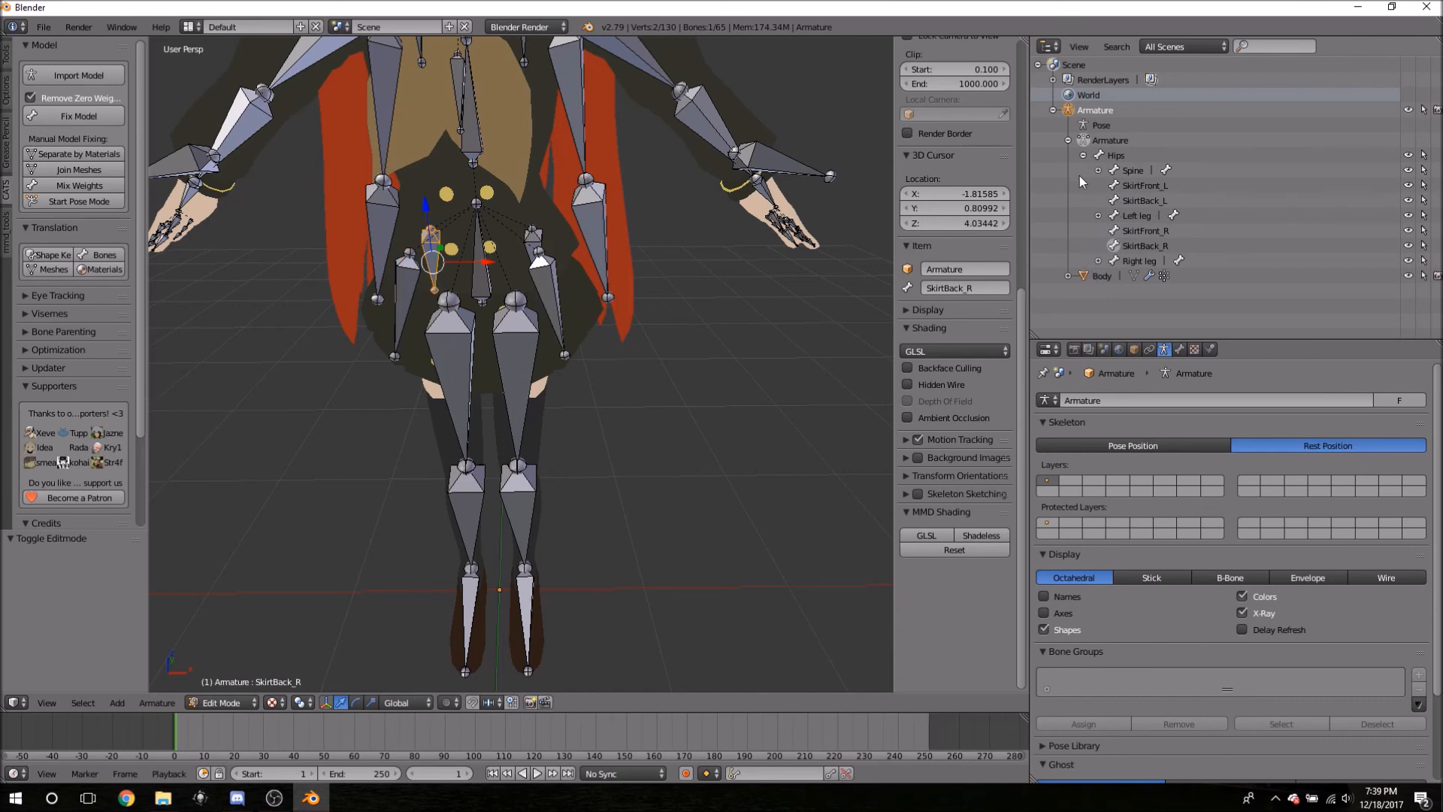
click(1132, 171)
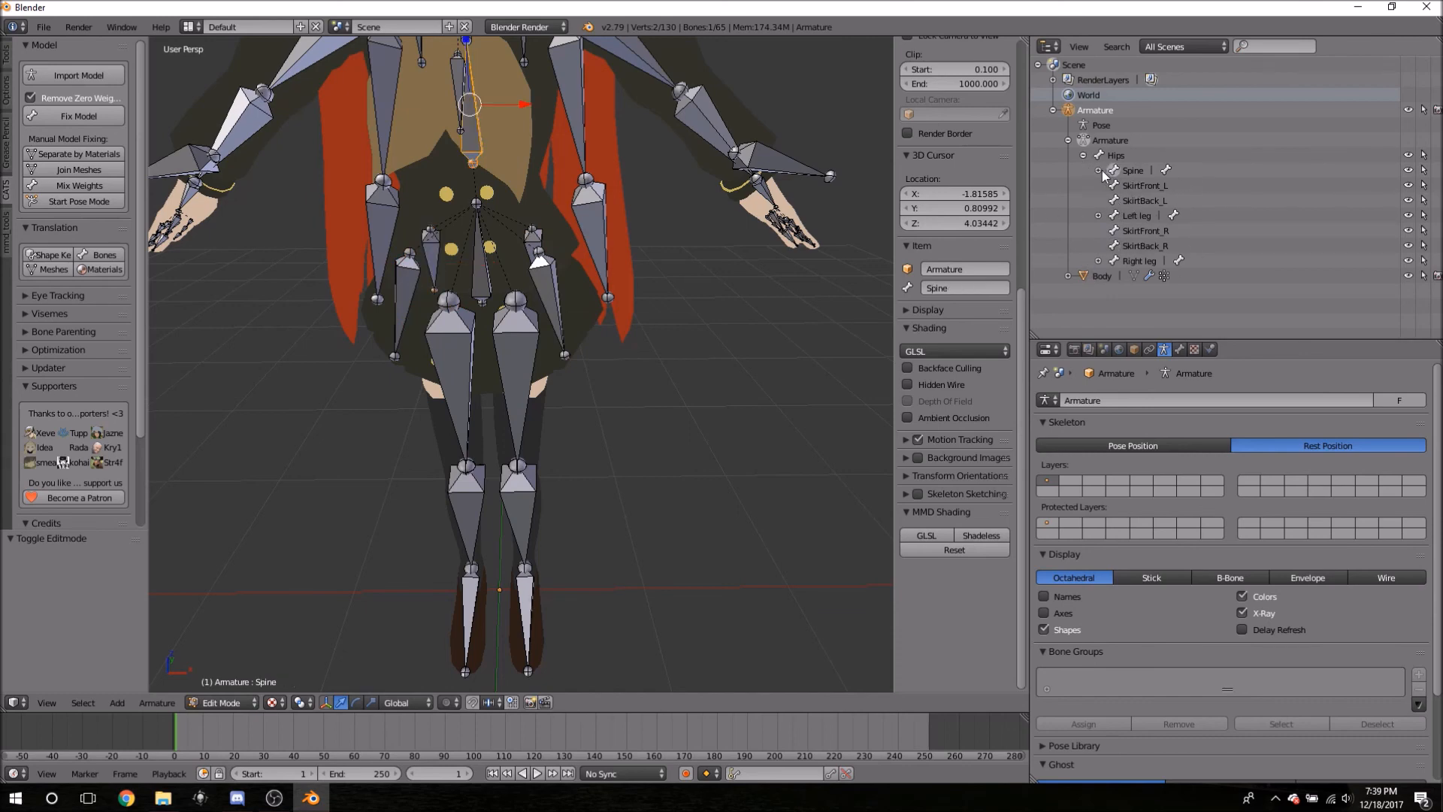
- Expand Chest, Neck and Head to list the eye, hair and HeadTip bones, then select HeadTip
click(1099, 171)
click(1113, 186)
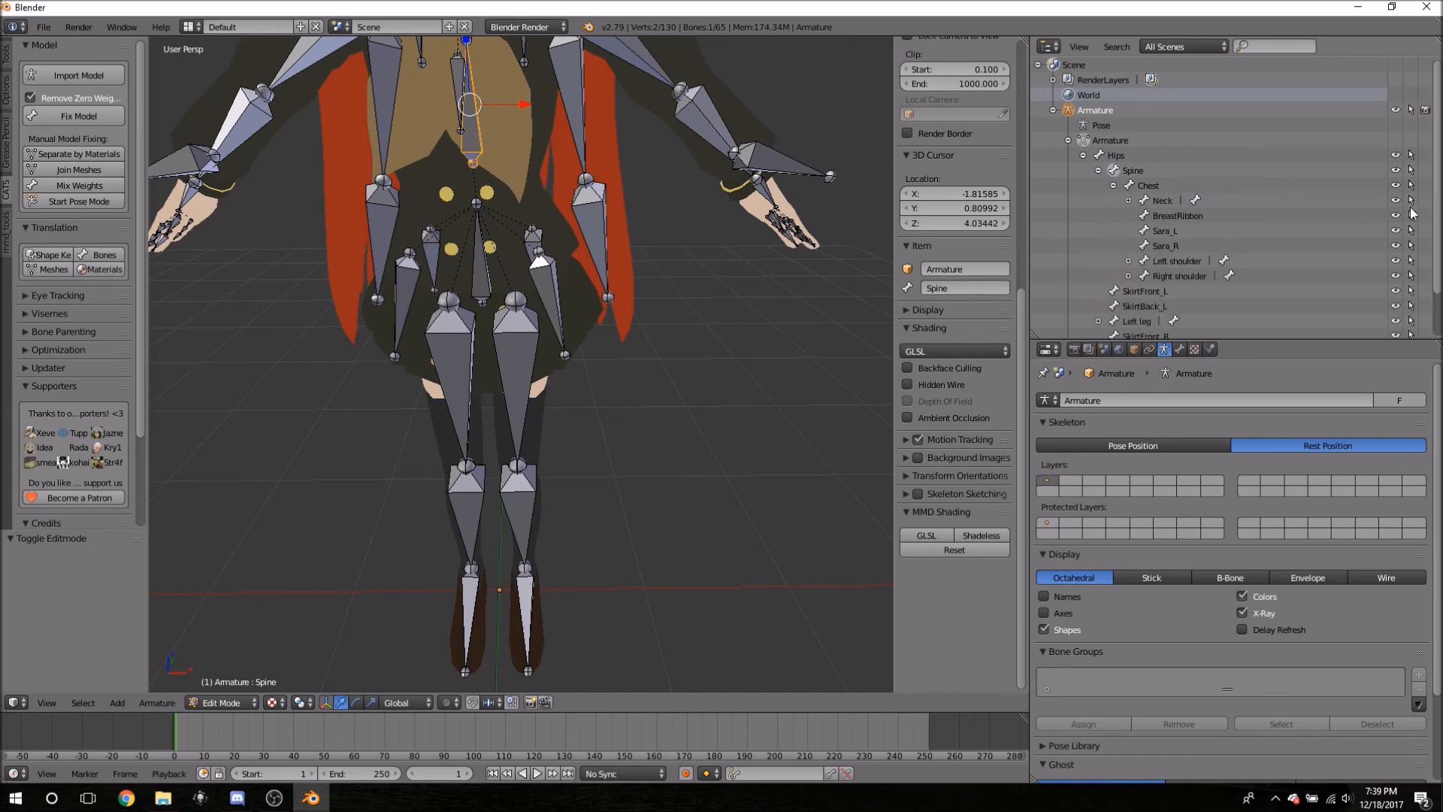
click(1128, 201)
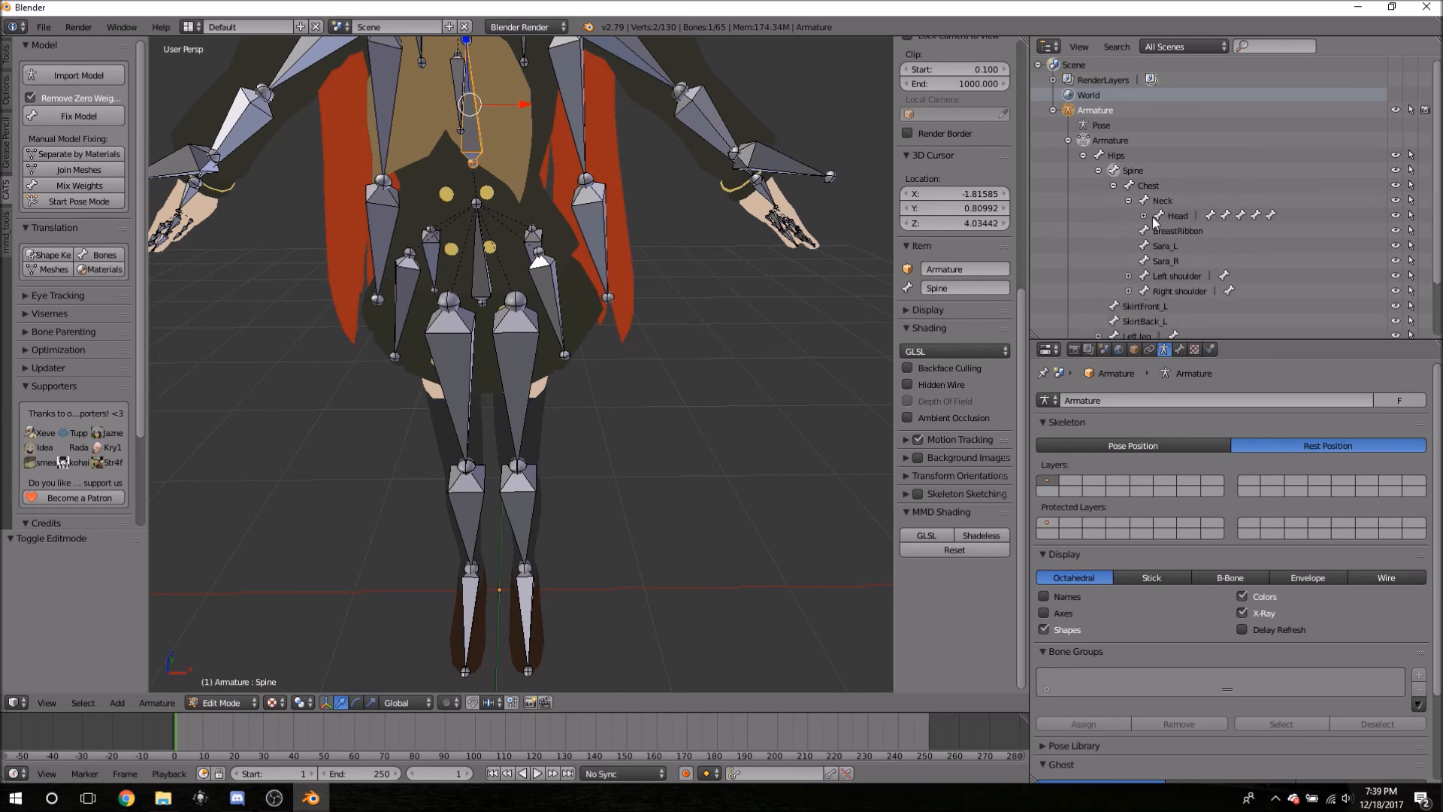
click(1143, 216)
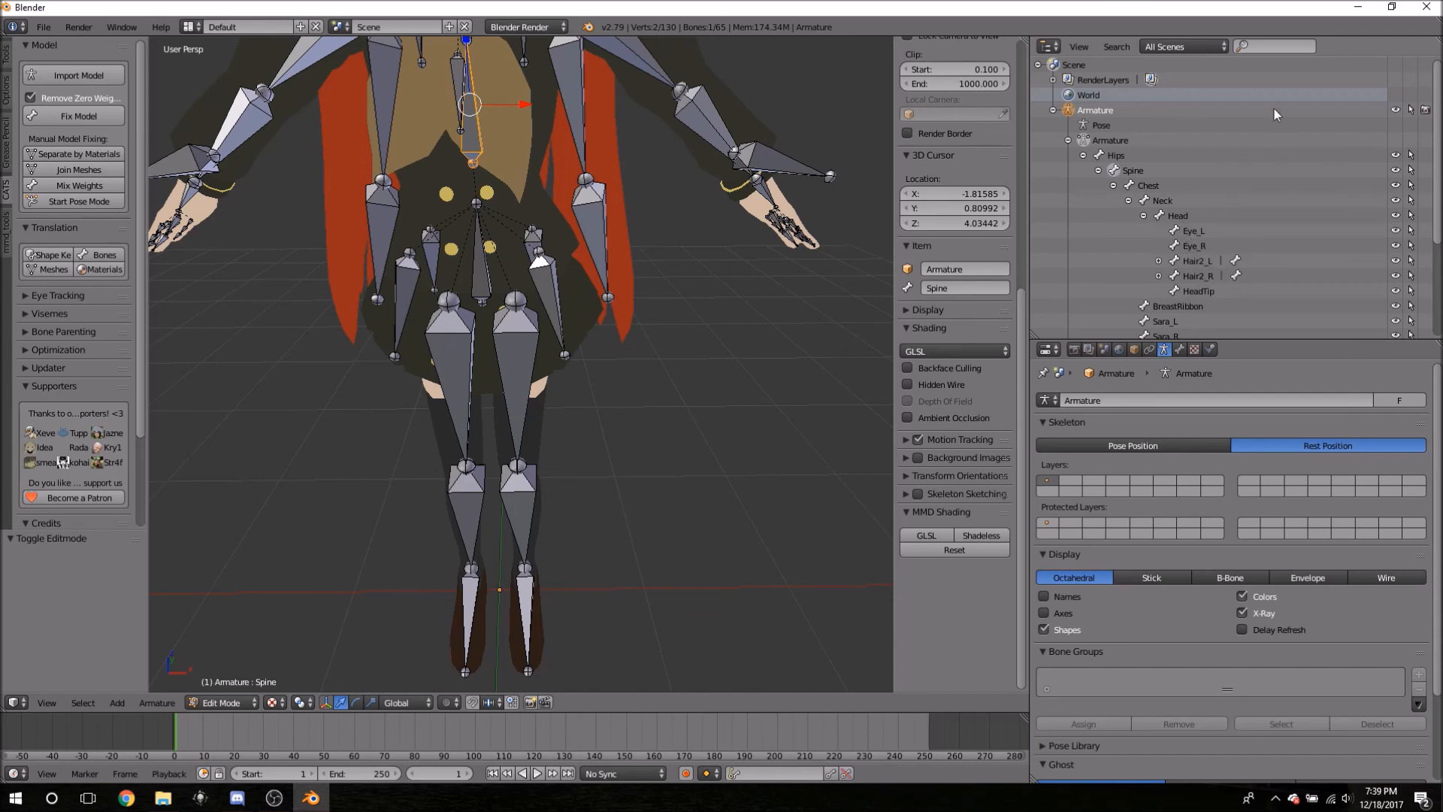
click(1158, 261)
click(1158, 261)
click(1187, 294)
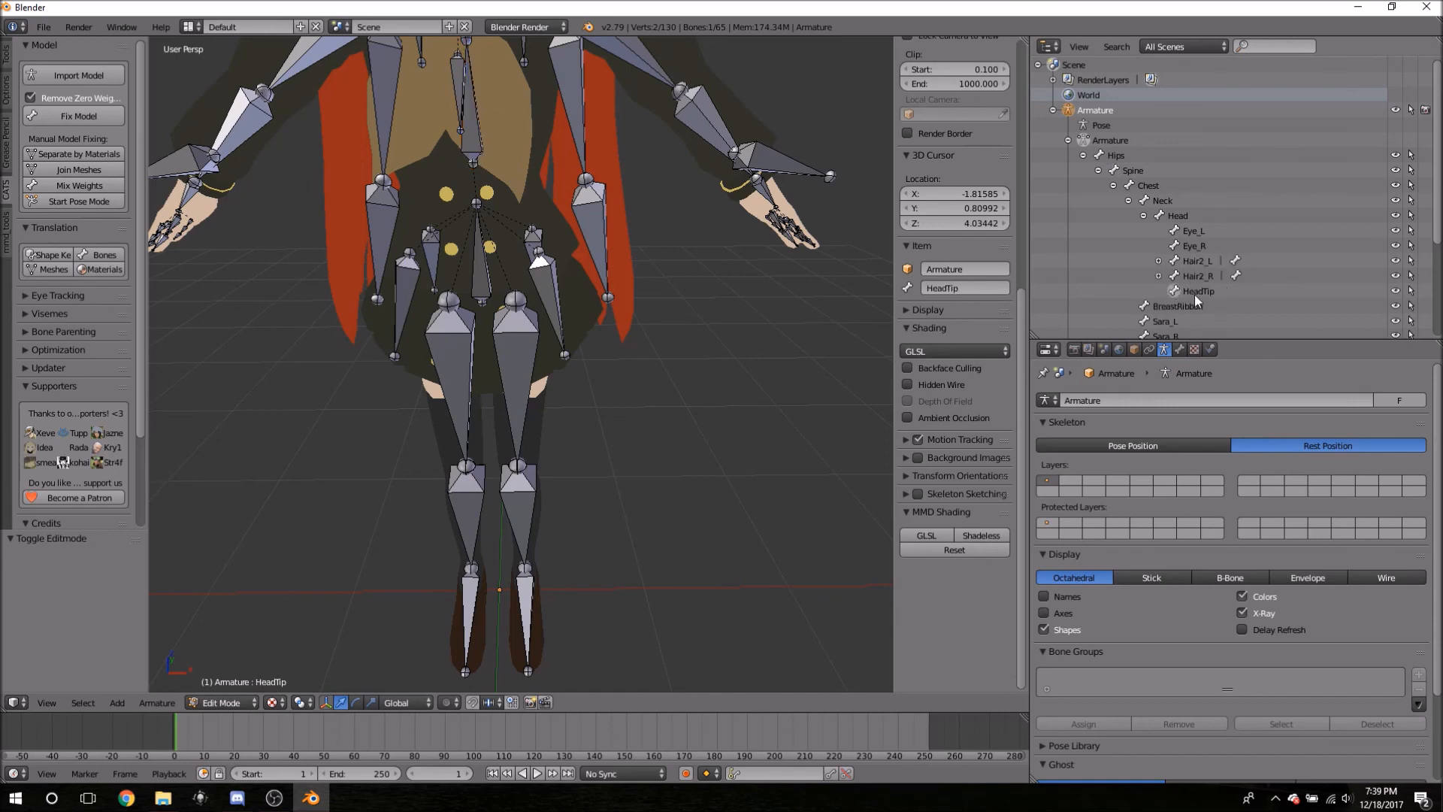
- Frame the whole body, collapse Head, Neck, Chest, Spine and Hips, then re-expand Hips
shift+middle_drag(836, 153, 722, 360)
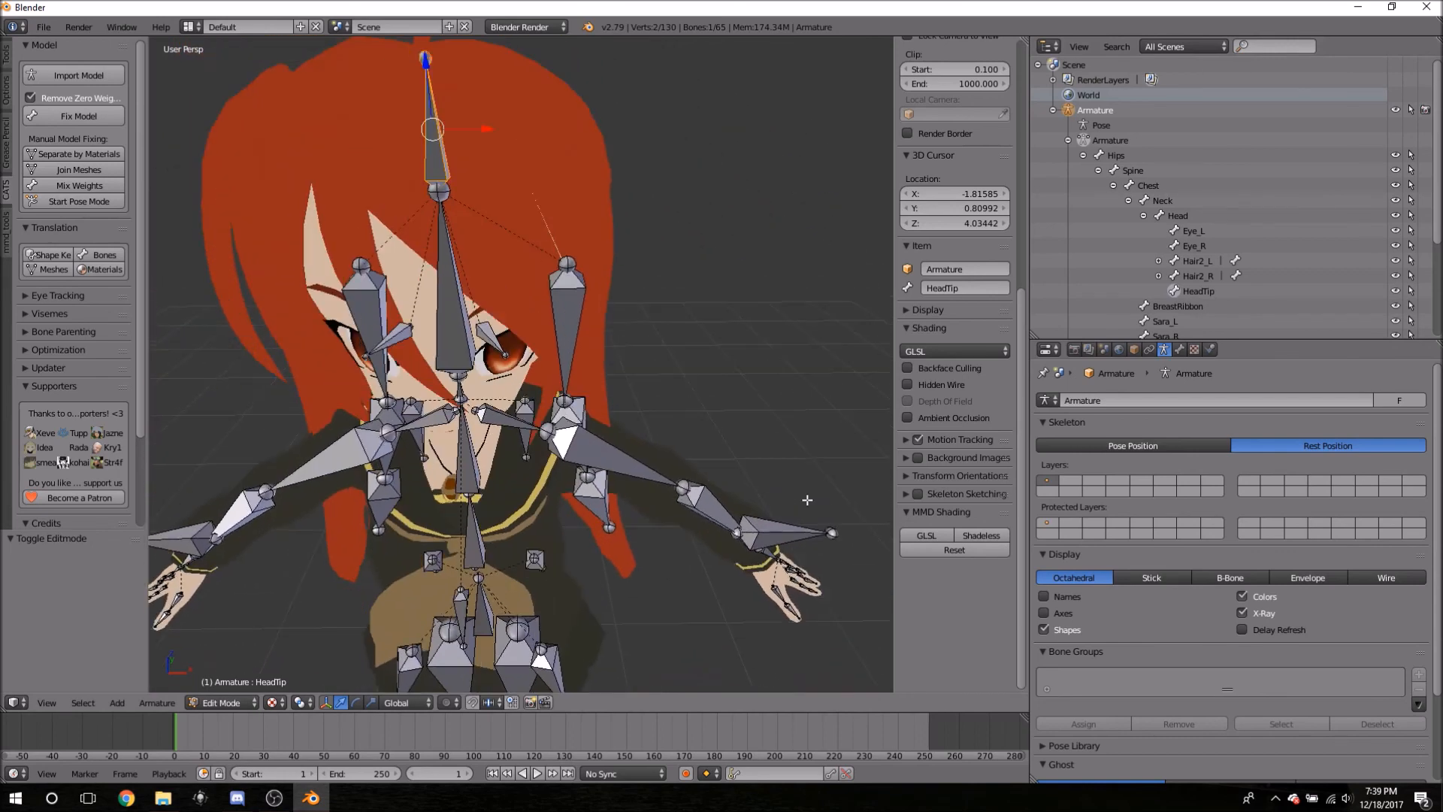
scroll(722, 361, up, 3)
scroll(674, 418, down, 3)
shift+middle_drag(751, 483, 734, 245)
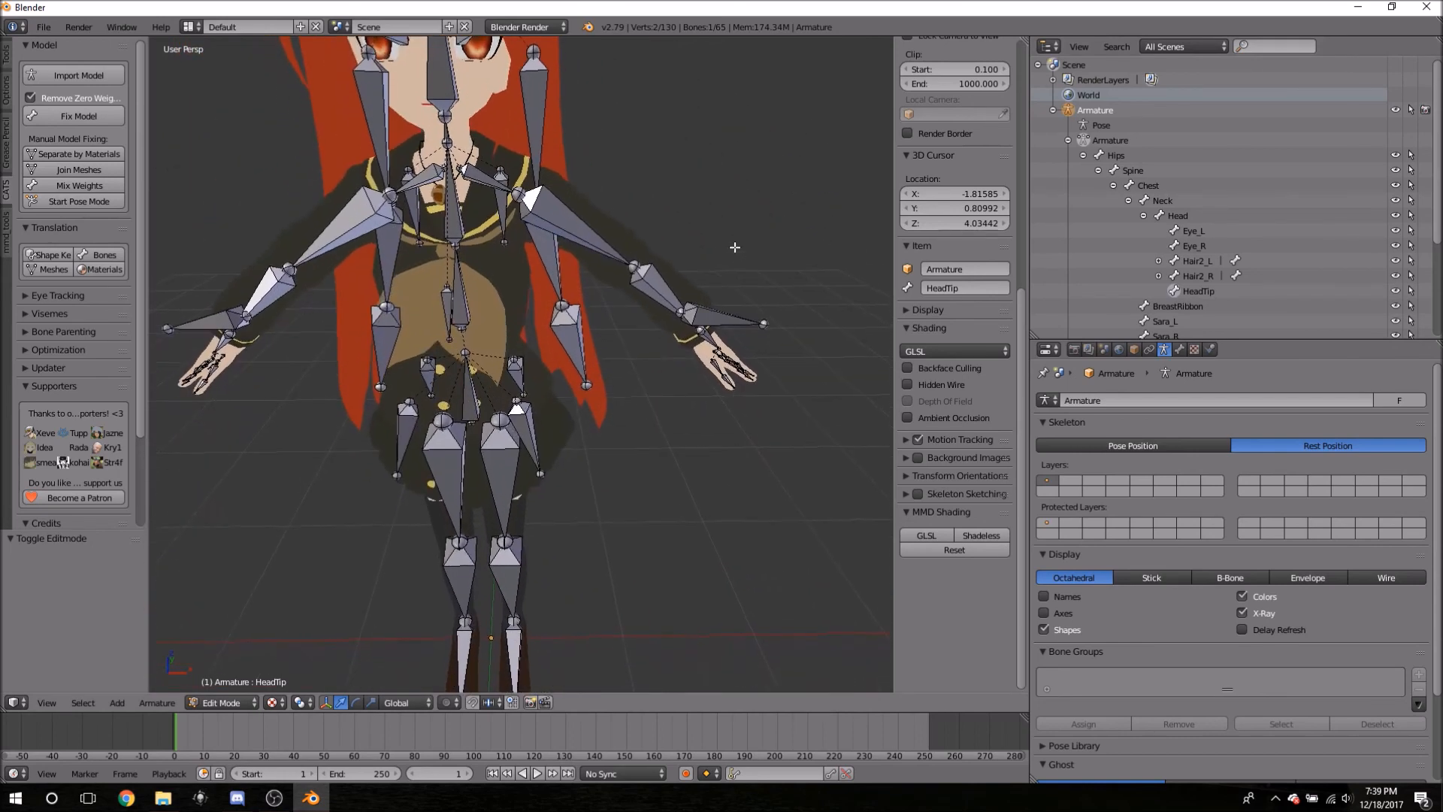
click(1143, 216)
click(1128, 201)
click(1113, 186)
click(1098, 171)
click(1083, 155)
click(1082, 156)
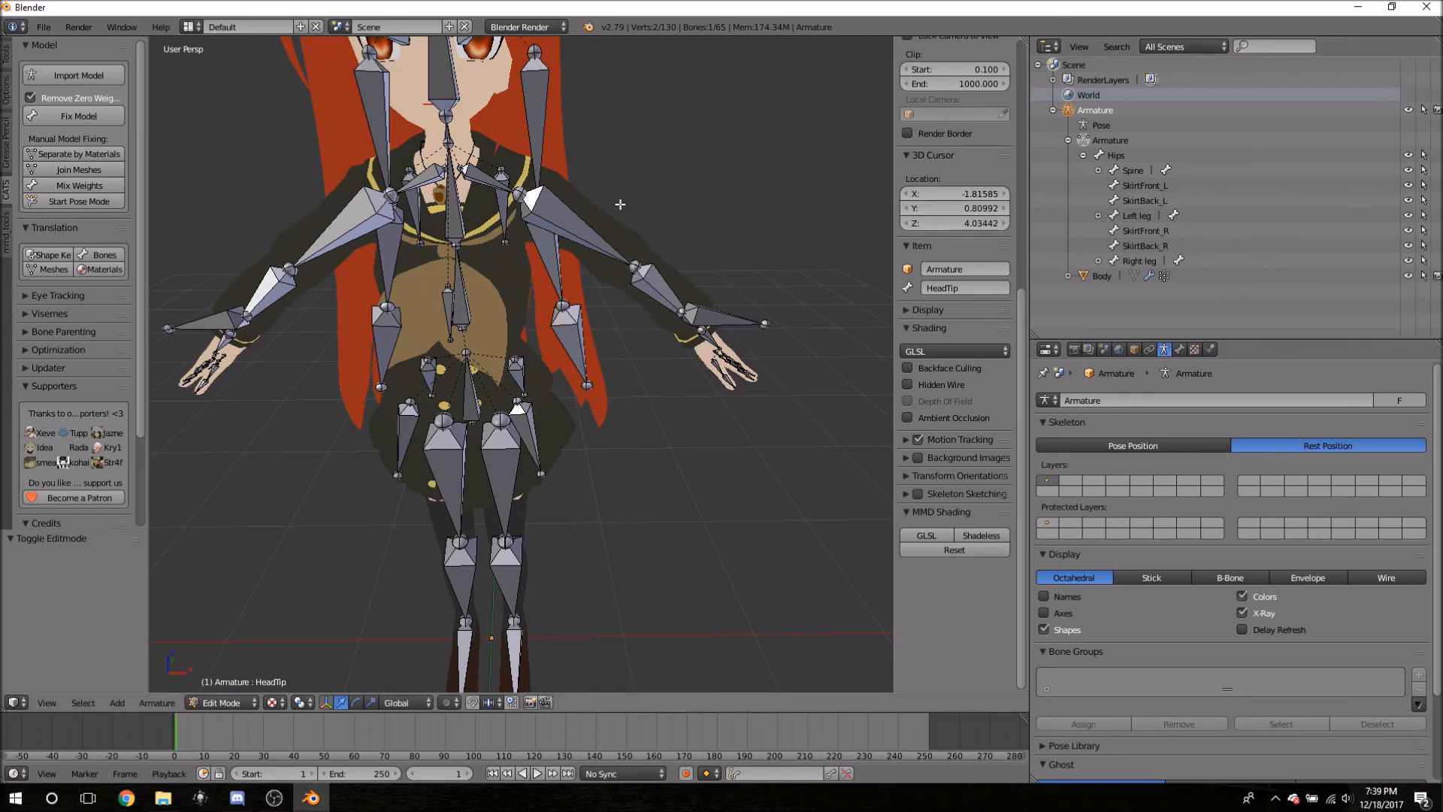
- Click through the four skirt bones to see where each sits on the model
click(1138, 186)
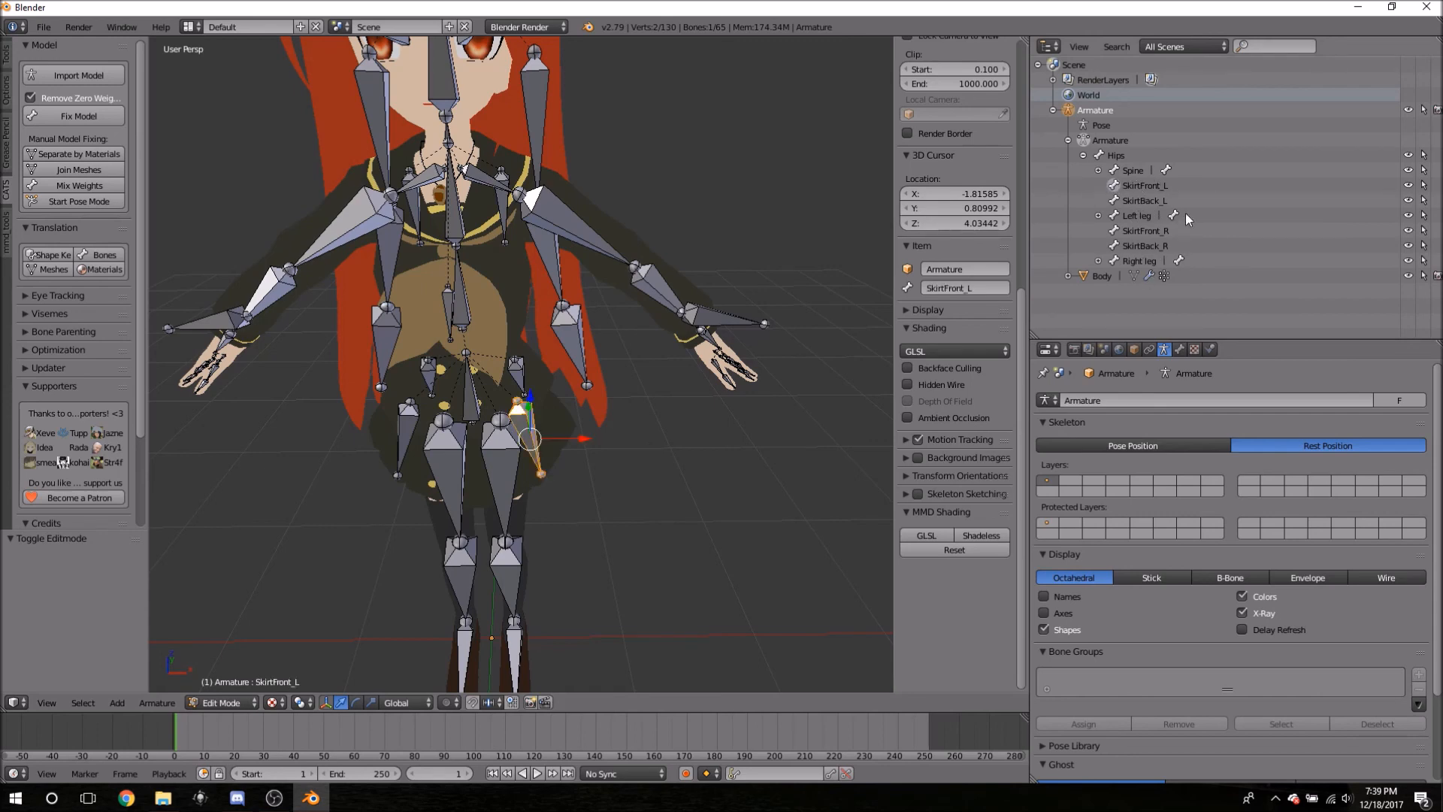
click(1143, 201)
click(1139, 186)
click(1142, 246)
click(1142, 231)
click(1142, 201)
click(1140, 186)
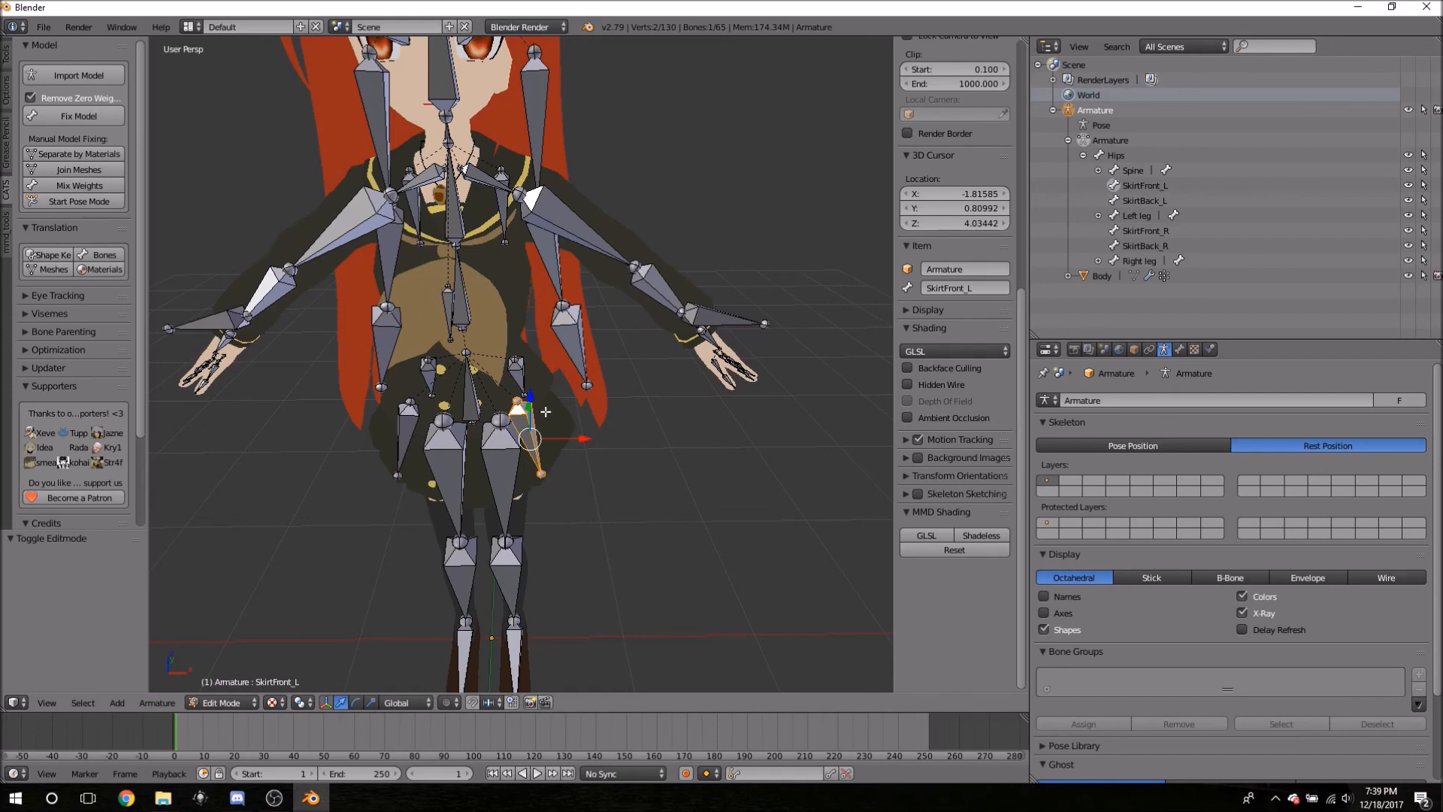
- Inspect the hips from the side, comparing SkirtBack_L with the Hips bone, and reselect Hips
middle_drag(498, 332, 526, 300)
scroll(673, 243, up, 3)
scroll(672, 243, down, 3)
scroll(565, 296, up, 2)
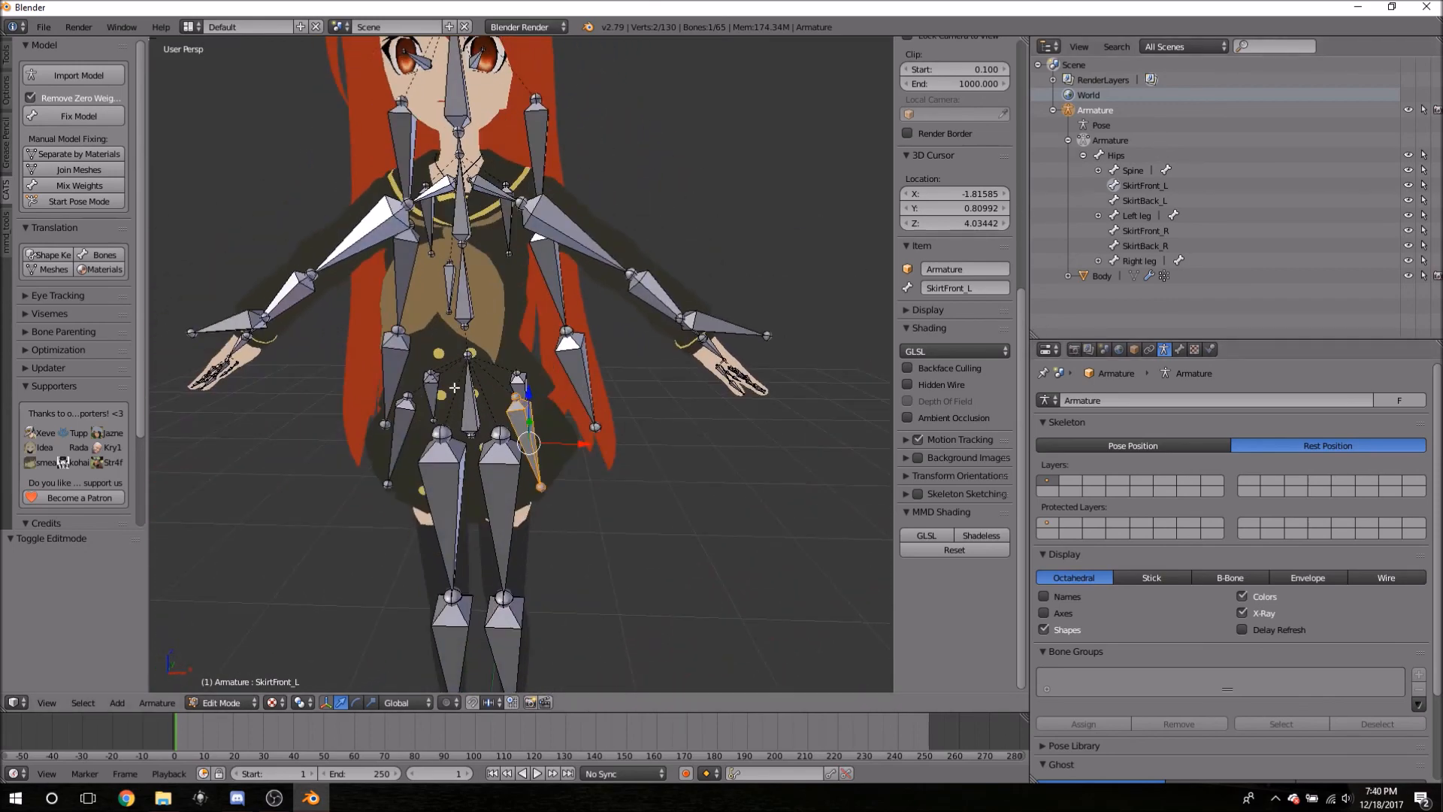
click(1102, 154)
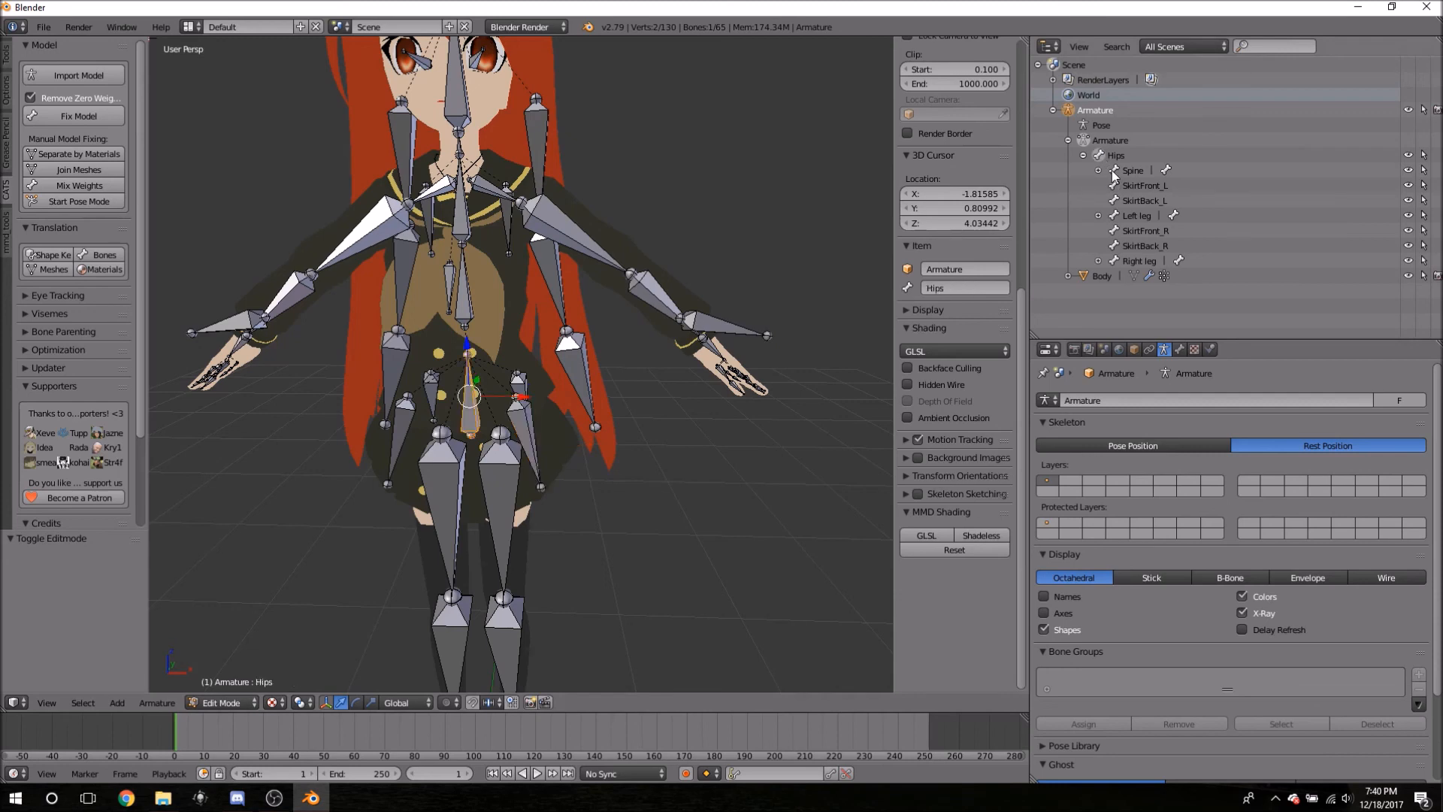
click(1136, 200)
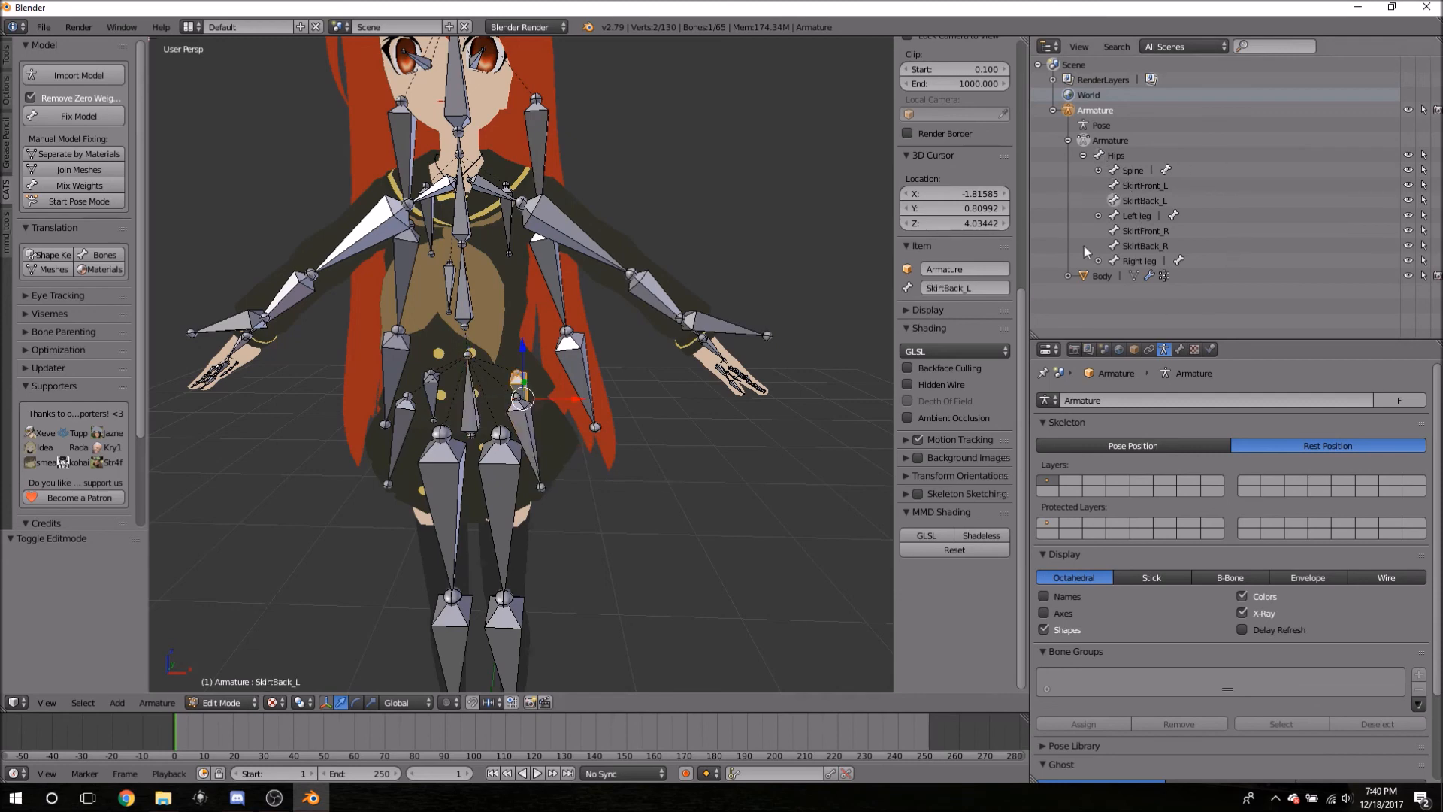
click(1104, 157)
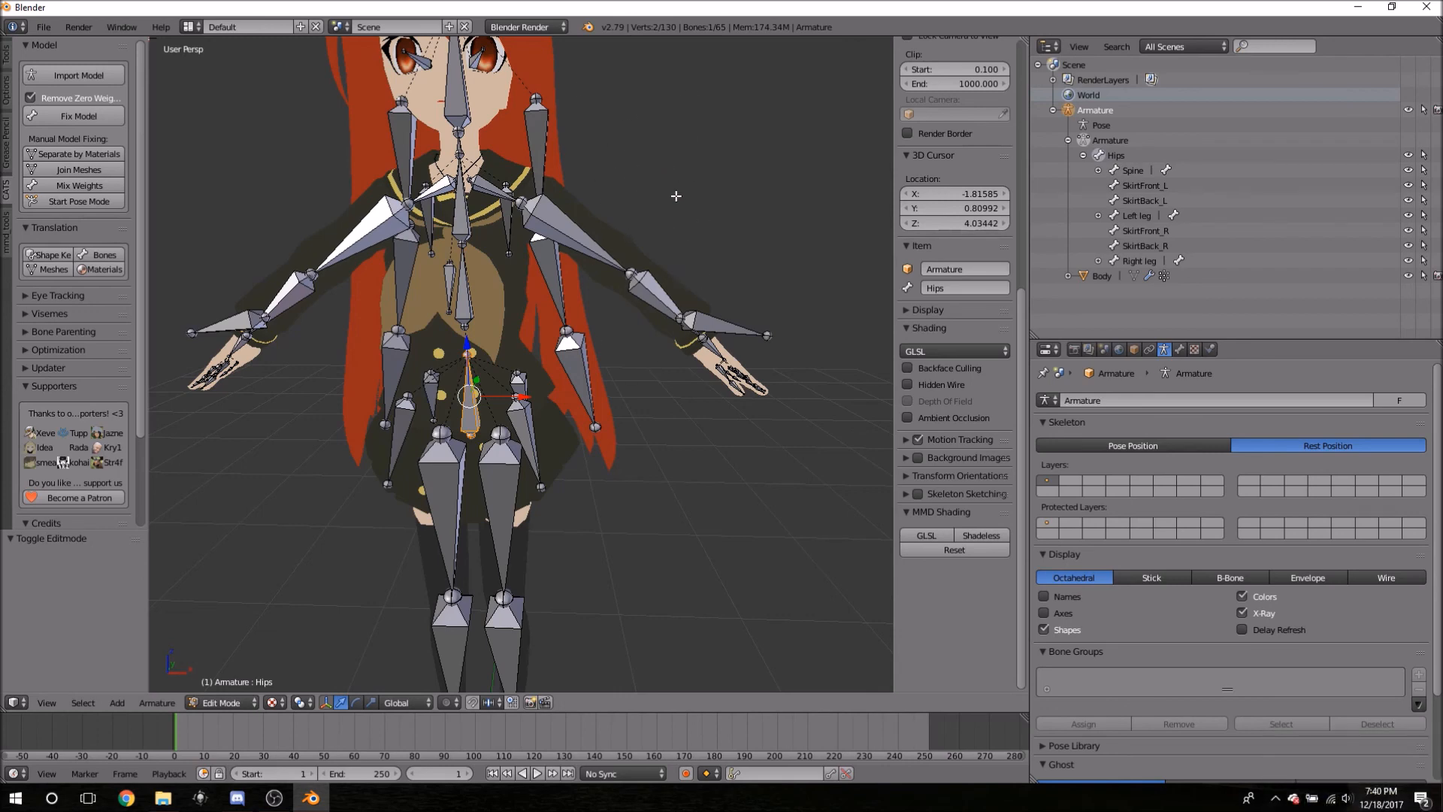
- Duplicate the Hips bone via 'dup' search and cancel the move so the copy stays in place
key(space)
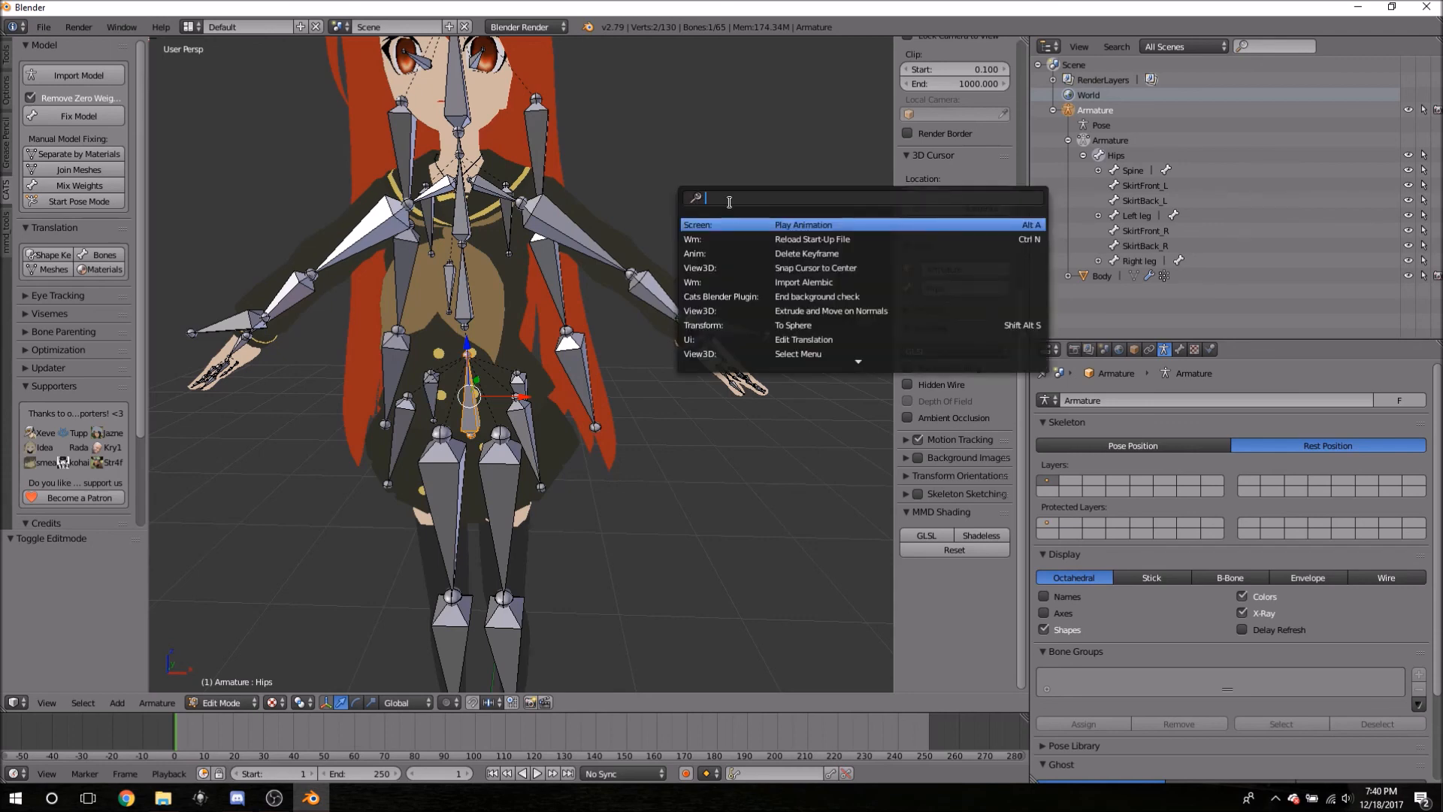
text(du)
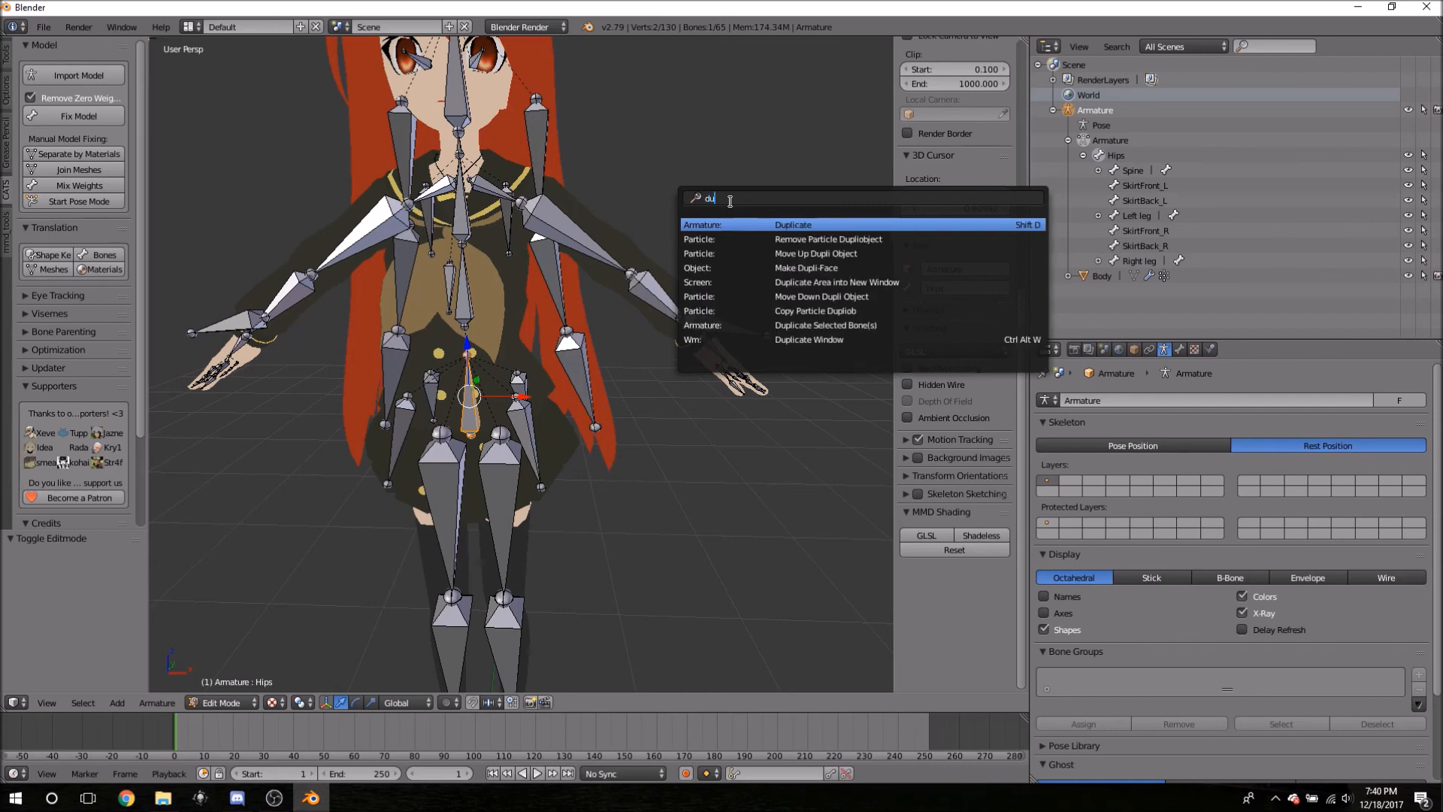
text(p)
click(710, 225)
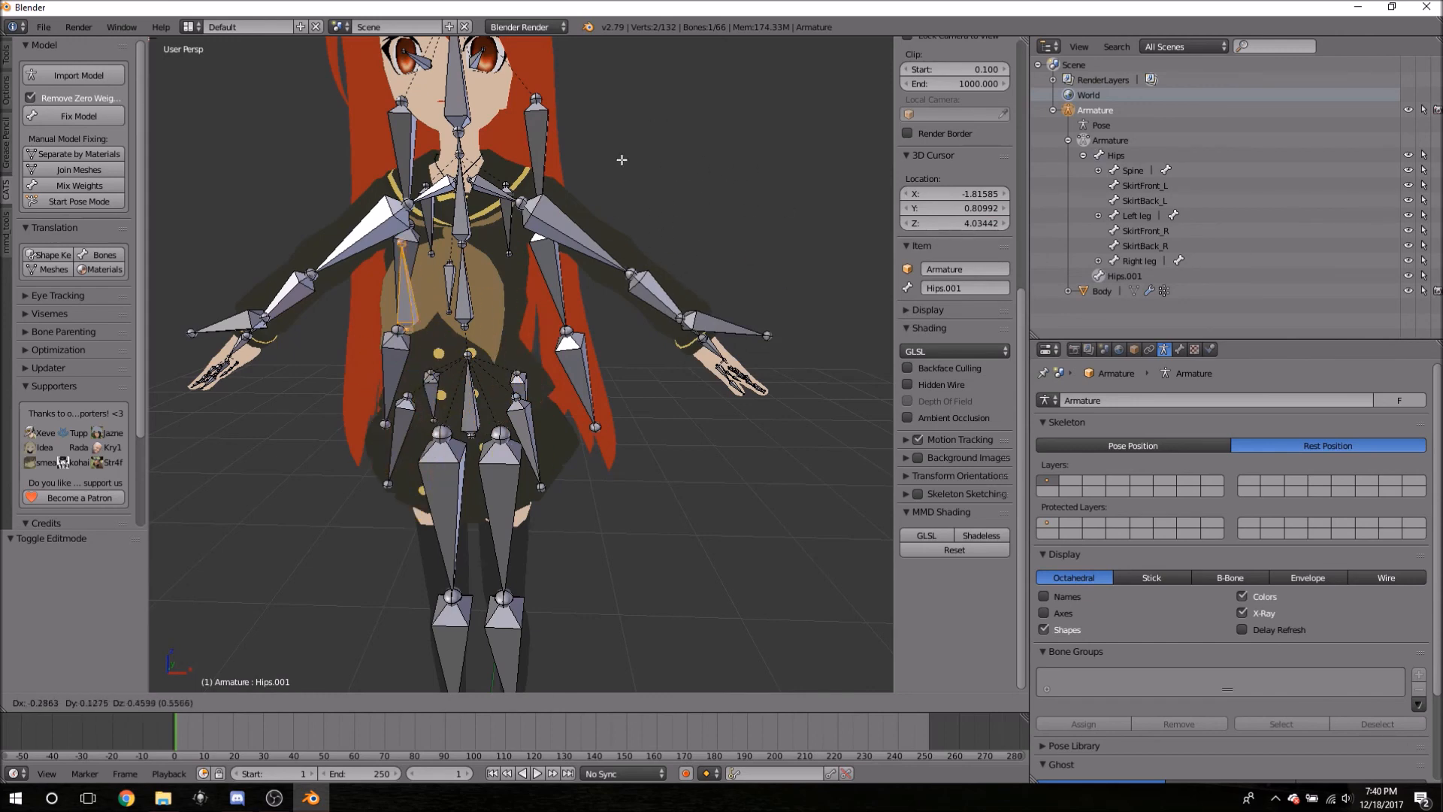
key(Escape)
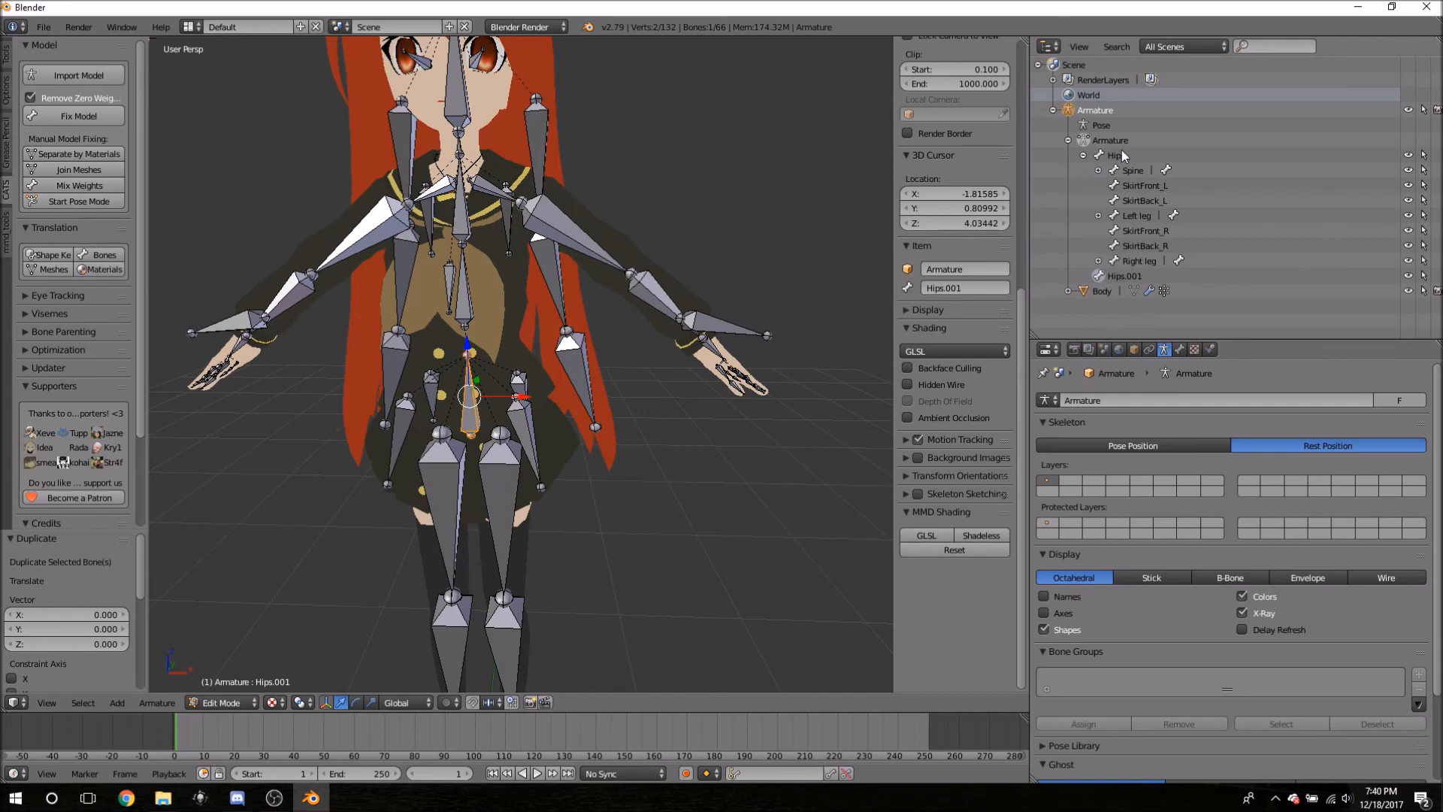
- Collapse Hips and select the Hips.001 copy to start renaming it
click(1083, 155)
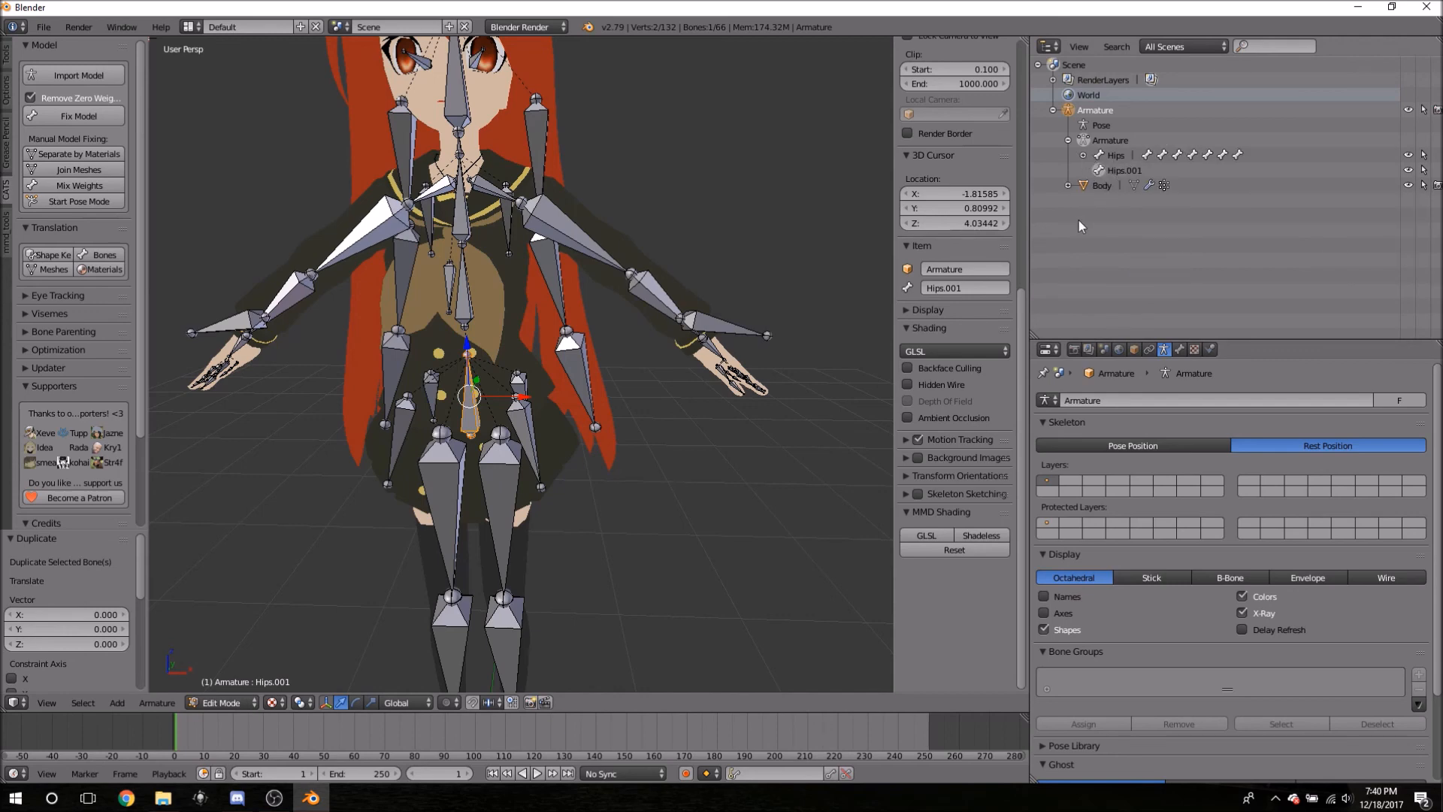
click(1124, 155)
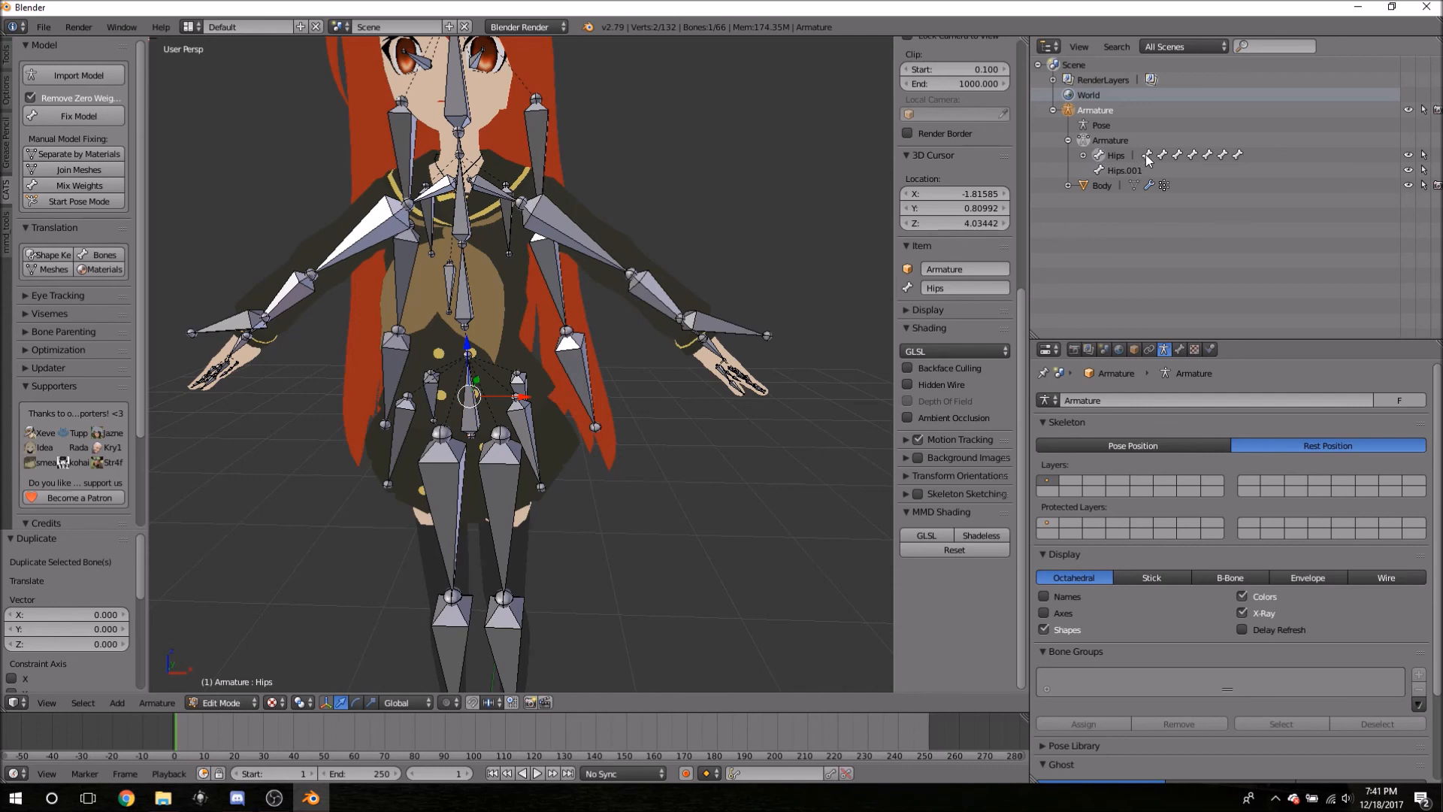
click(1109, 175)
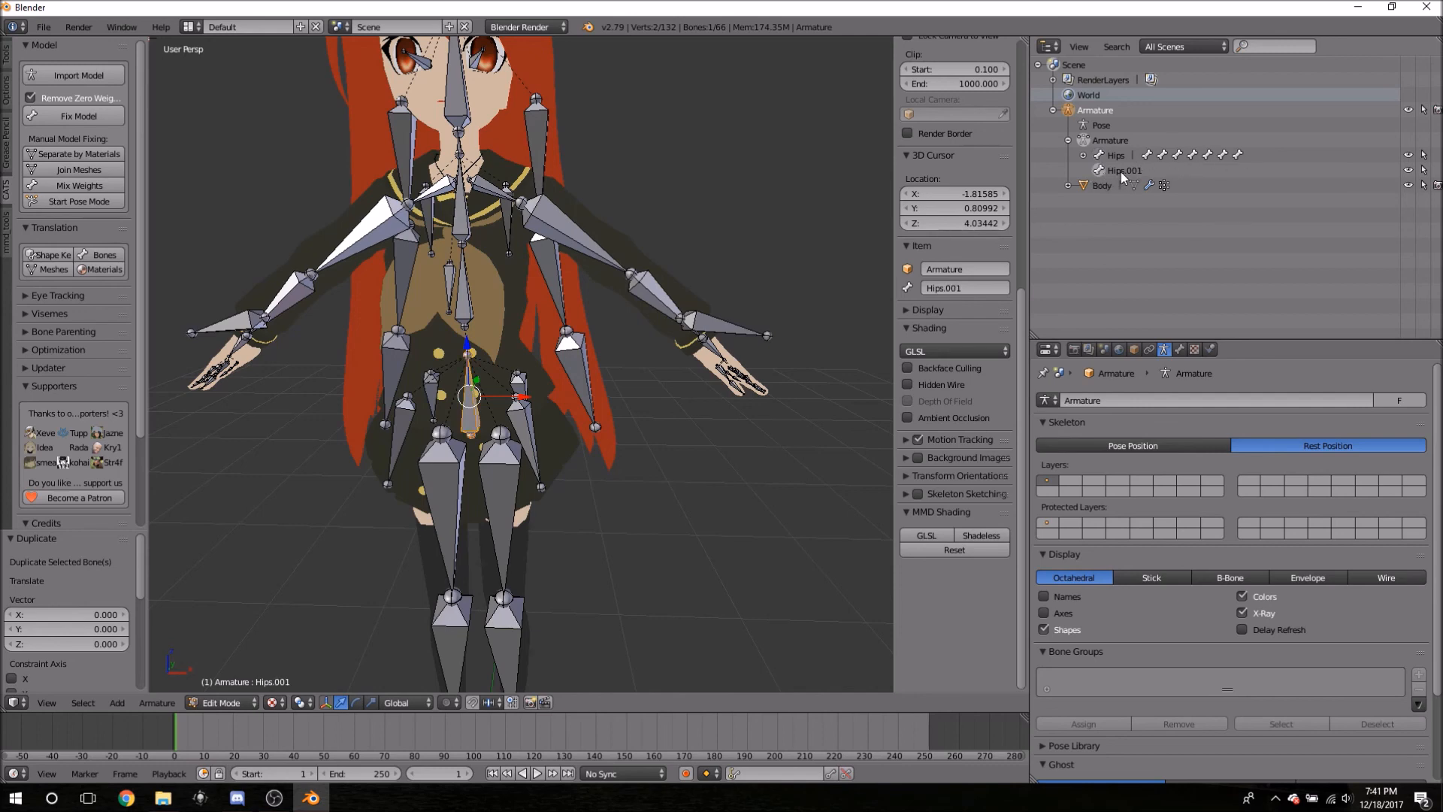
double_click(1121, 172)
- Rename Hips.001 to 'Skirt Root' and expand Hips to show its children
text(Skirt Root)
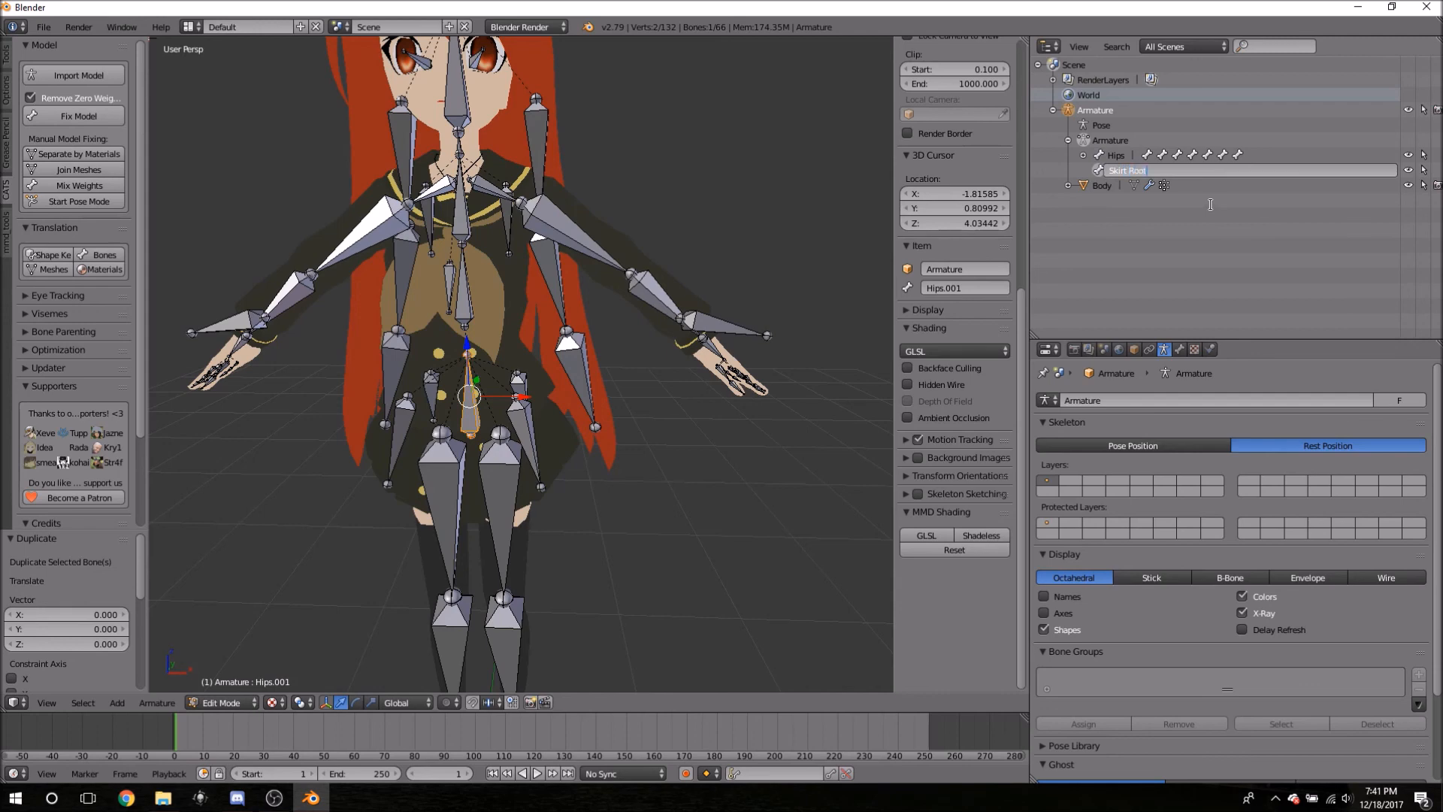
key(Return)
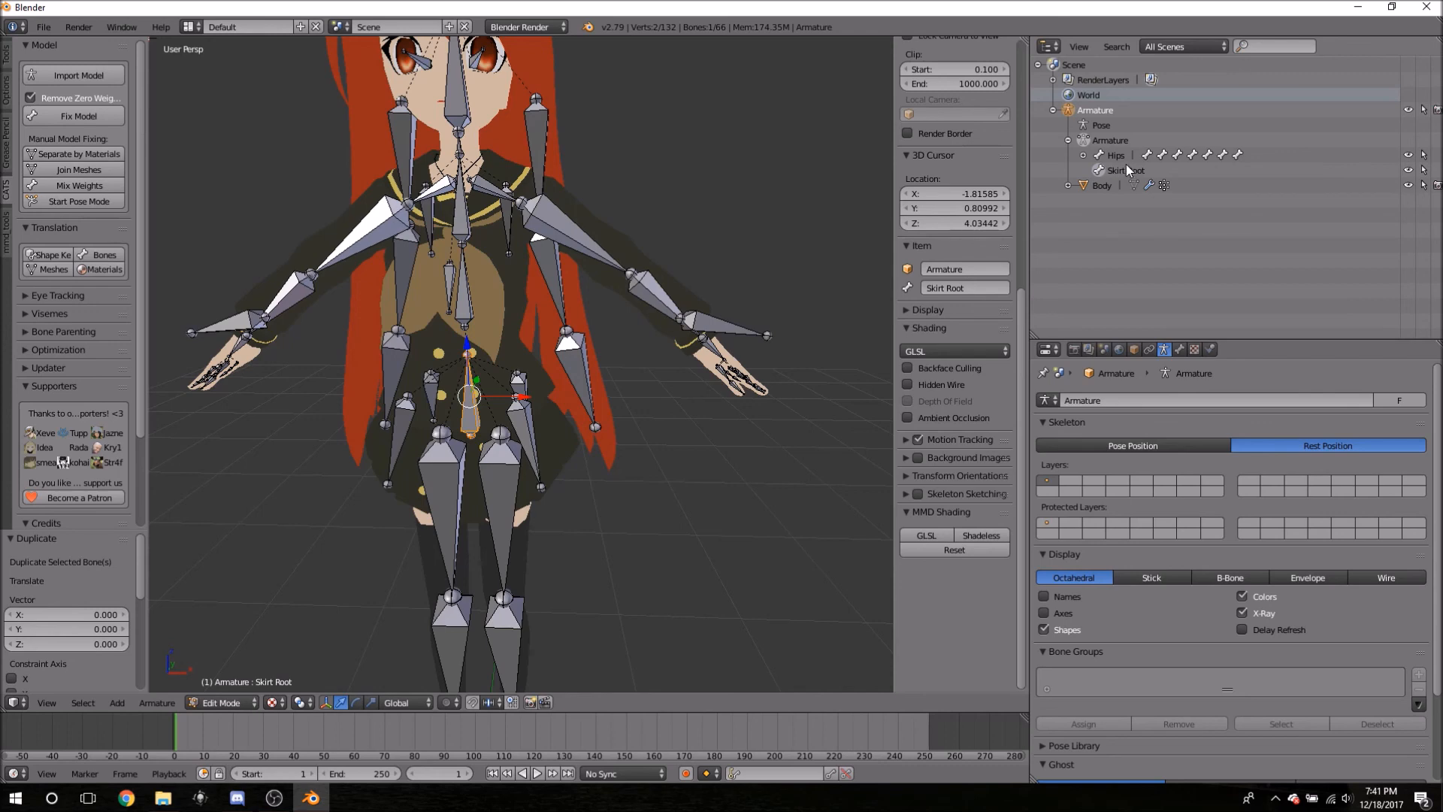
click(1083, 154)
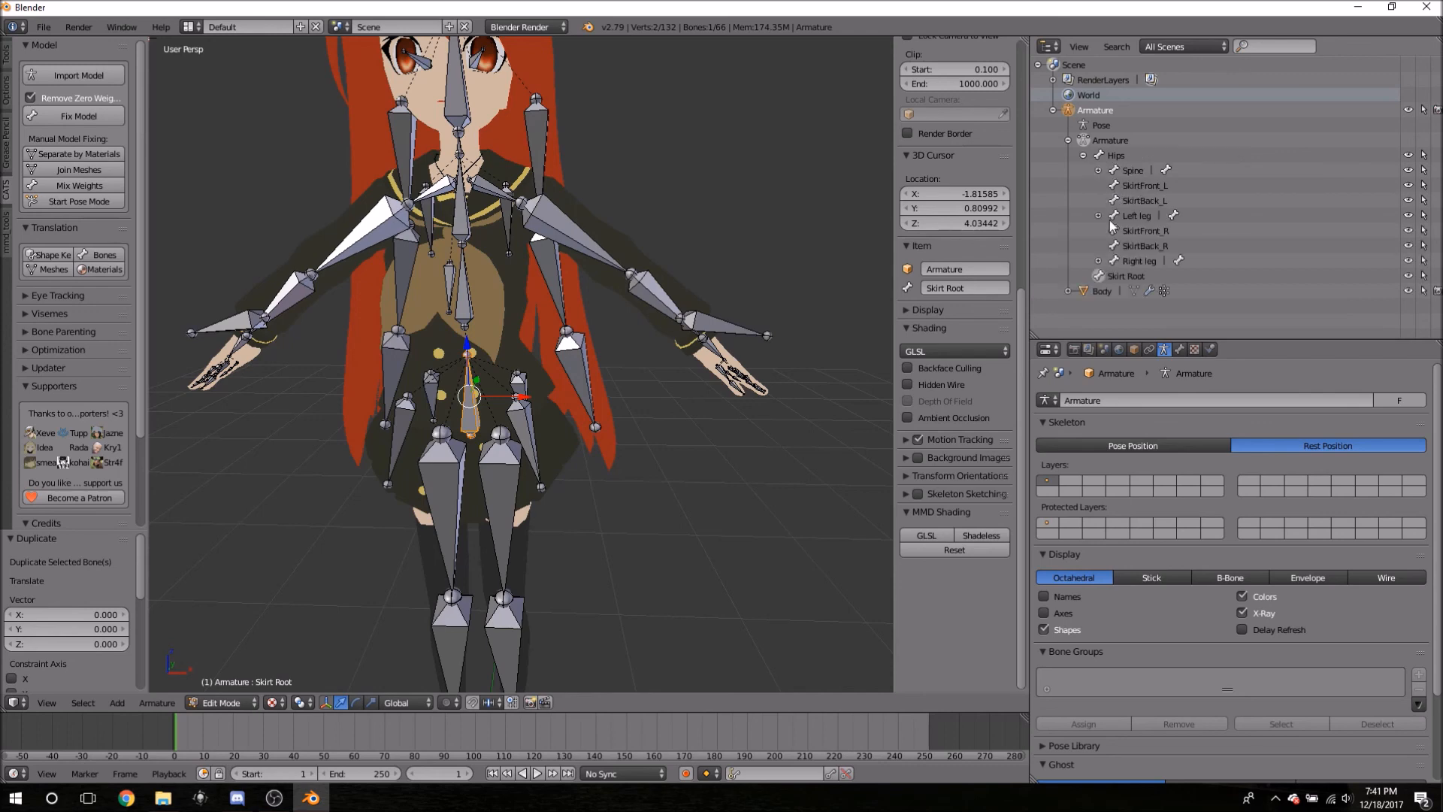
click(1132, 172)
- Select SkirtFront_L, SkirtBack_L, SkirtFront_R and SkirtBack_R together
click(1142, 186)
ctrl+click(1138, 200)
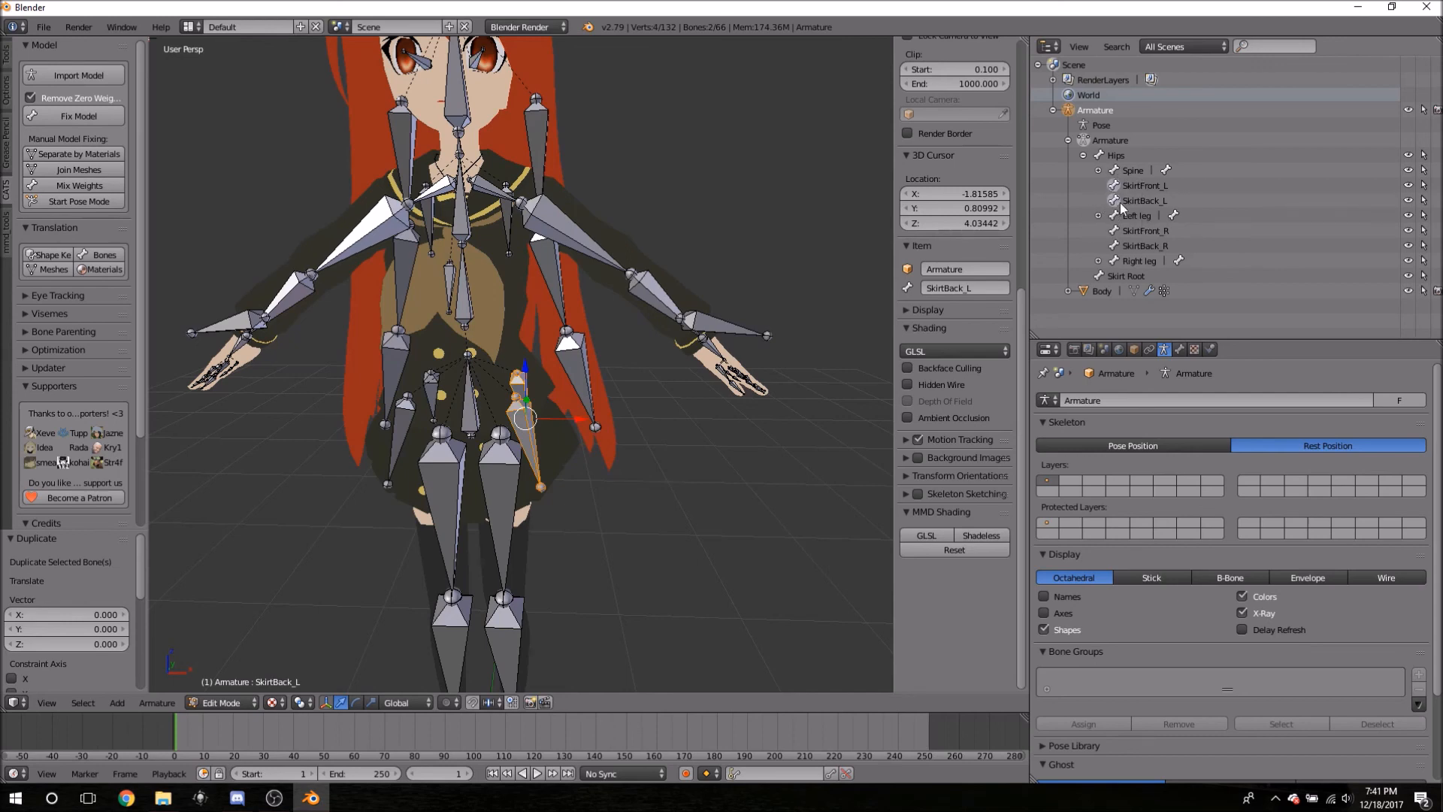
ctrl+click(1131, 230)
ctrl+click(1138, 245)
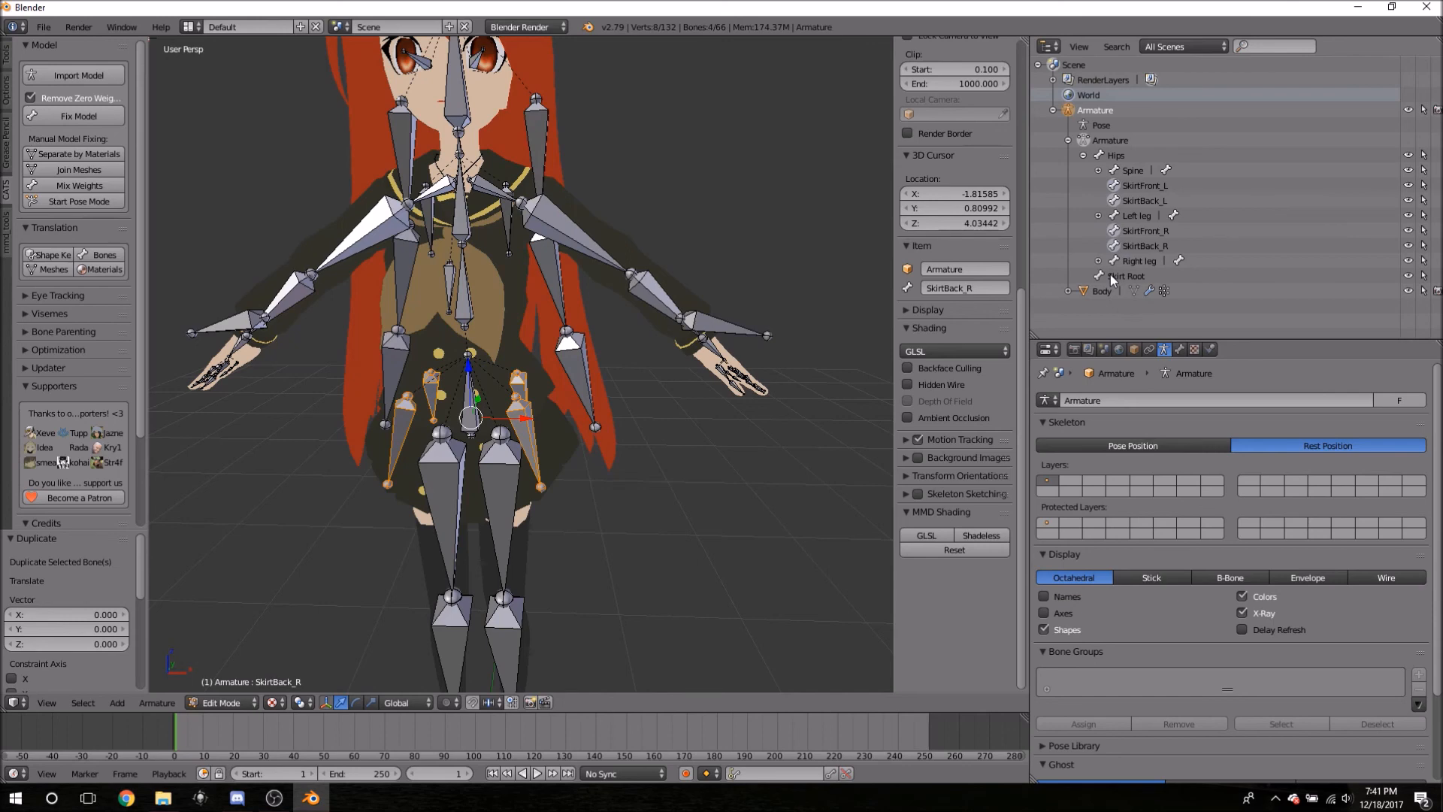
- Ctrl-select Skirt Root as the active bone, then search the operators for 'paren'
ctrl+click(1111, 275)
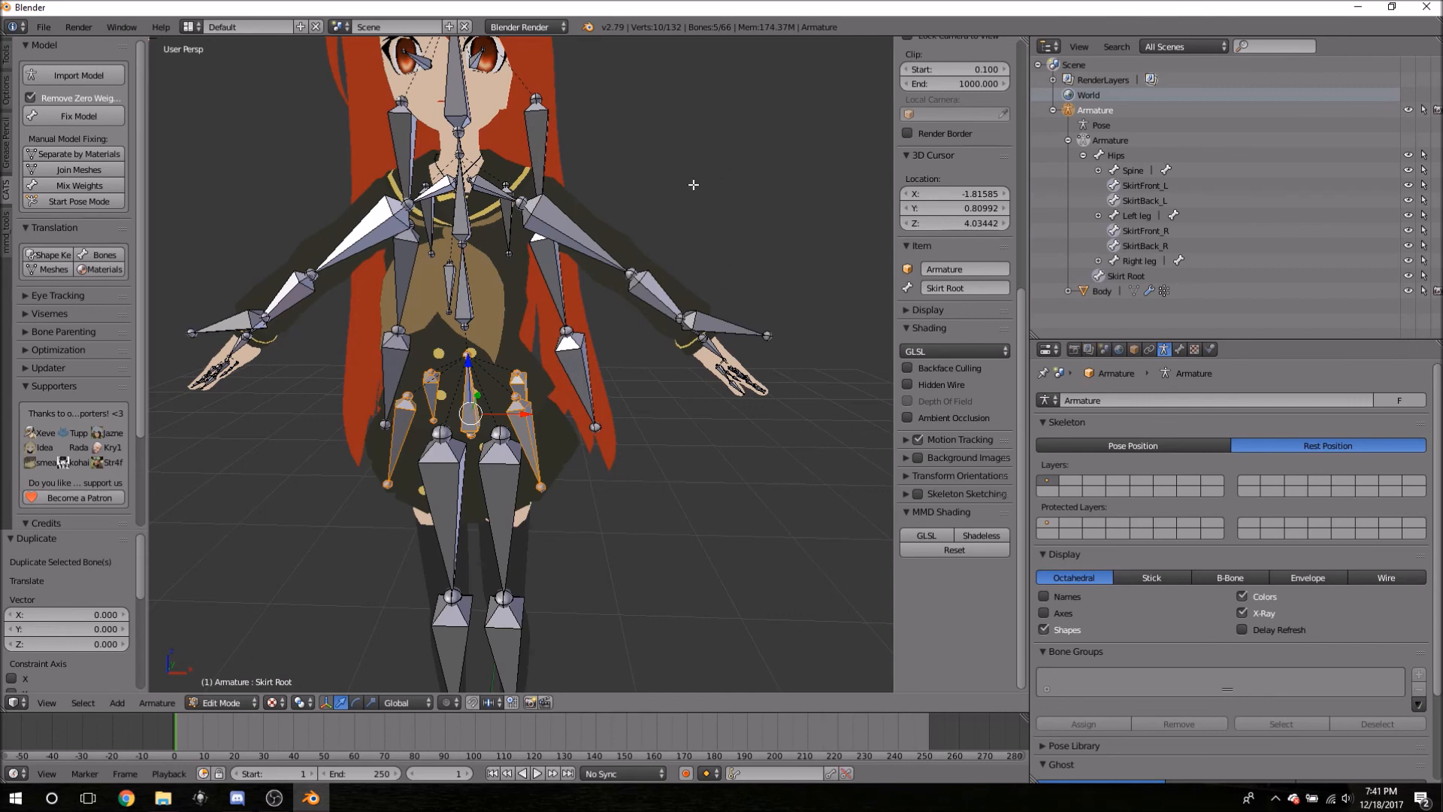
key(space)
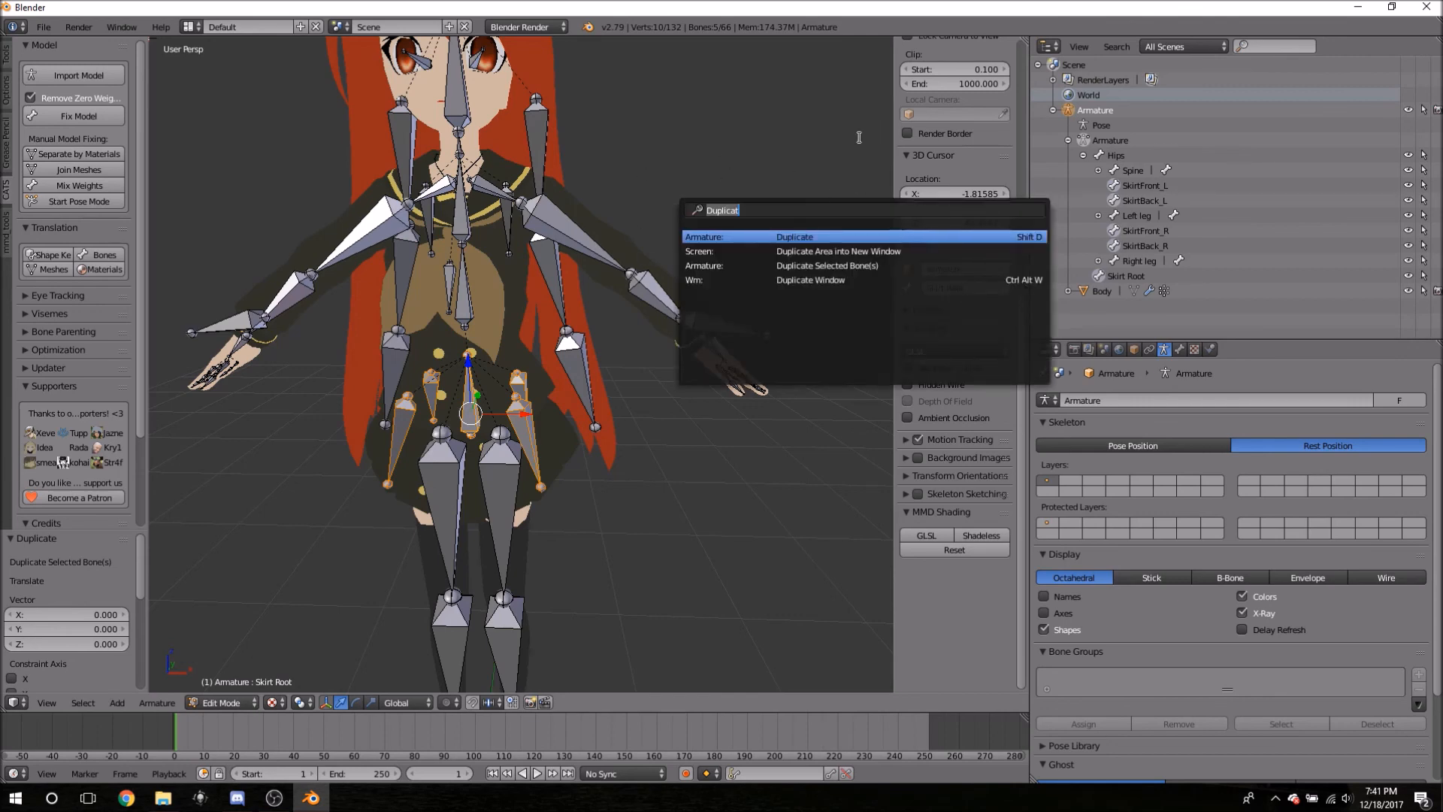
key(Escape)
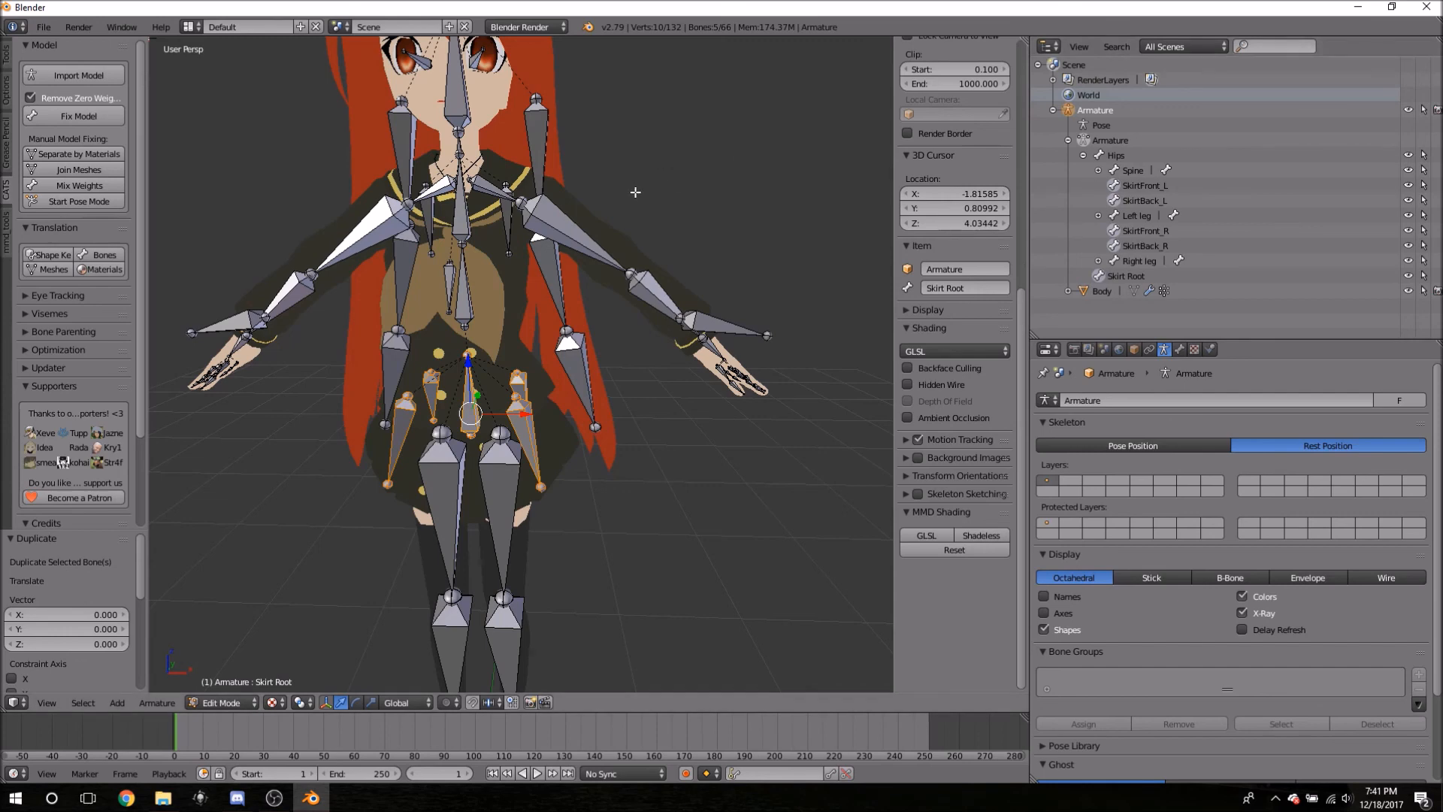
key(space)
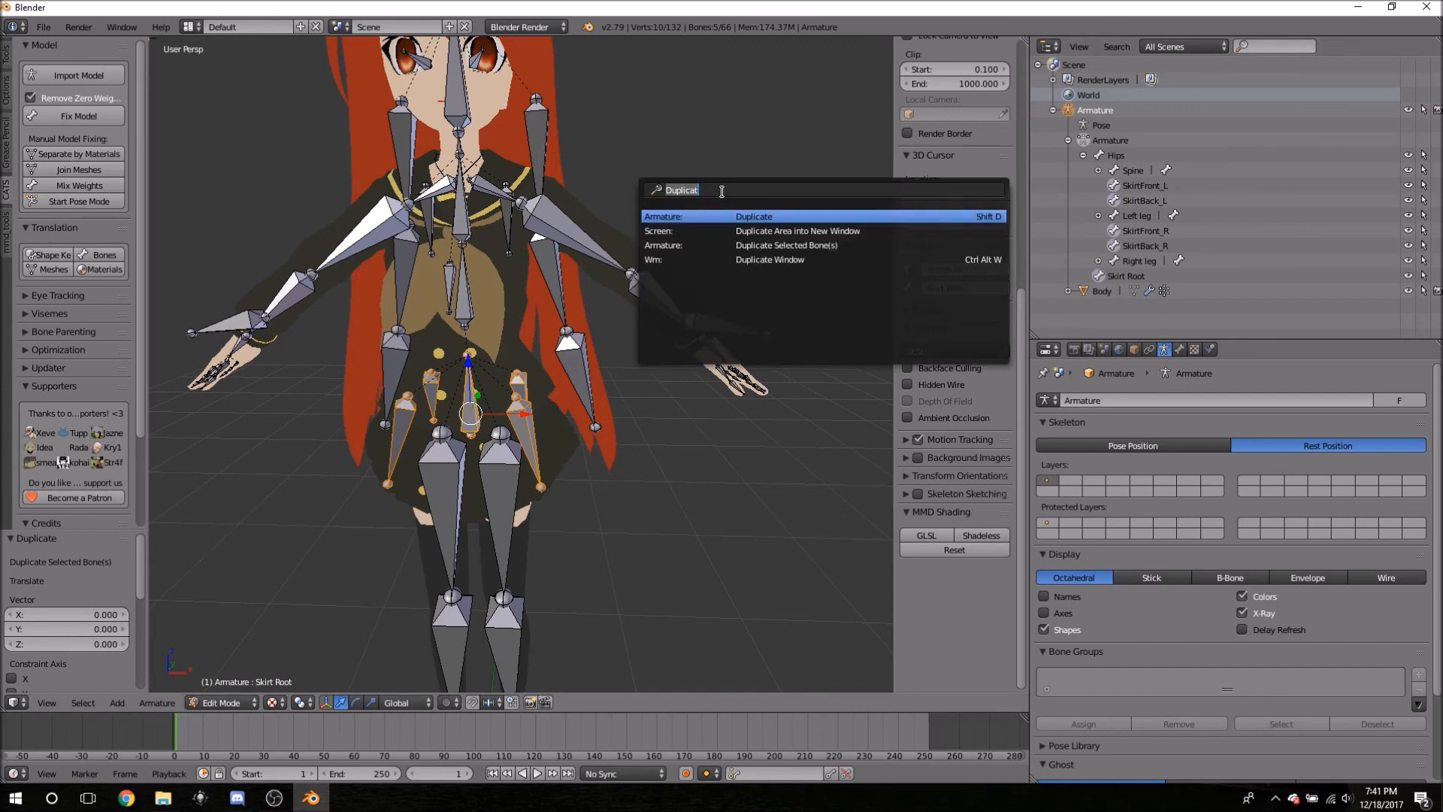
text(parent)
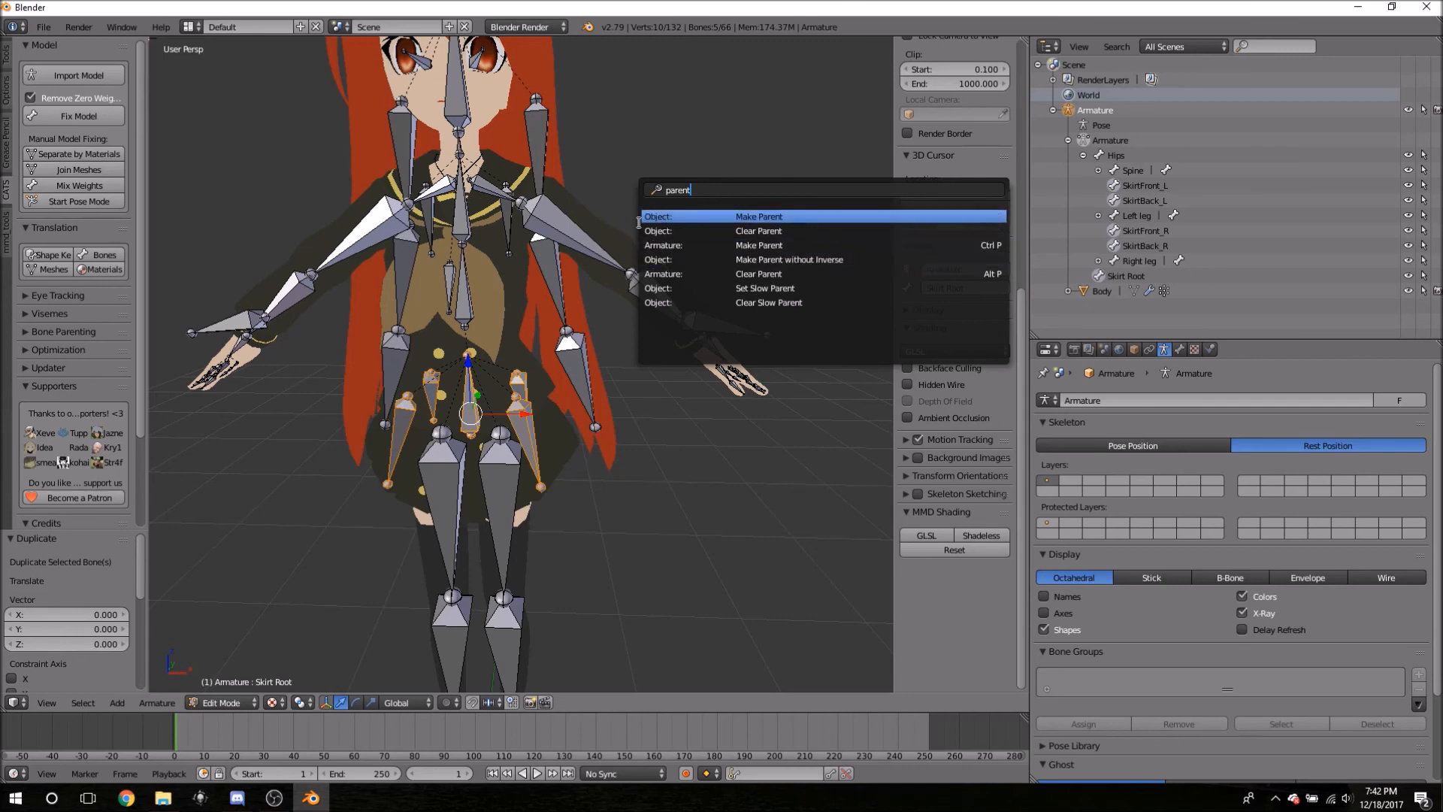
- Make Skirt Root the Connected parent of the four skirt bones and check the viewport
click(671, 245)
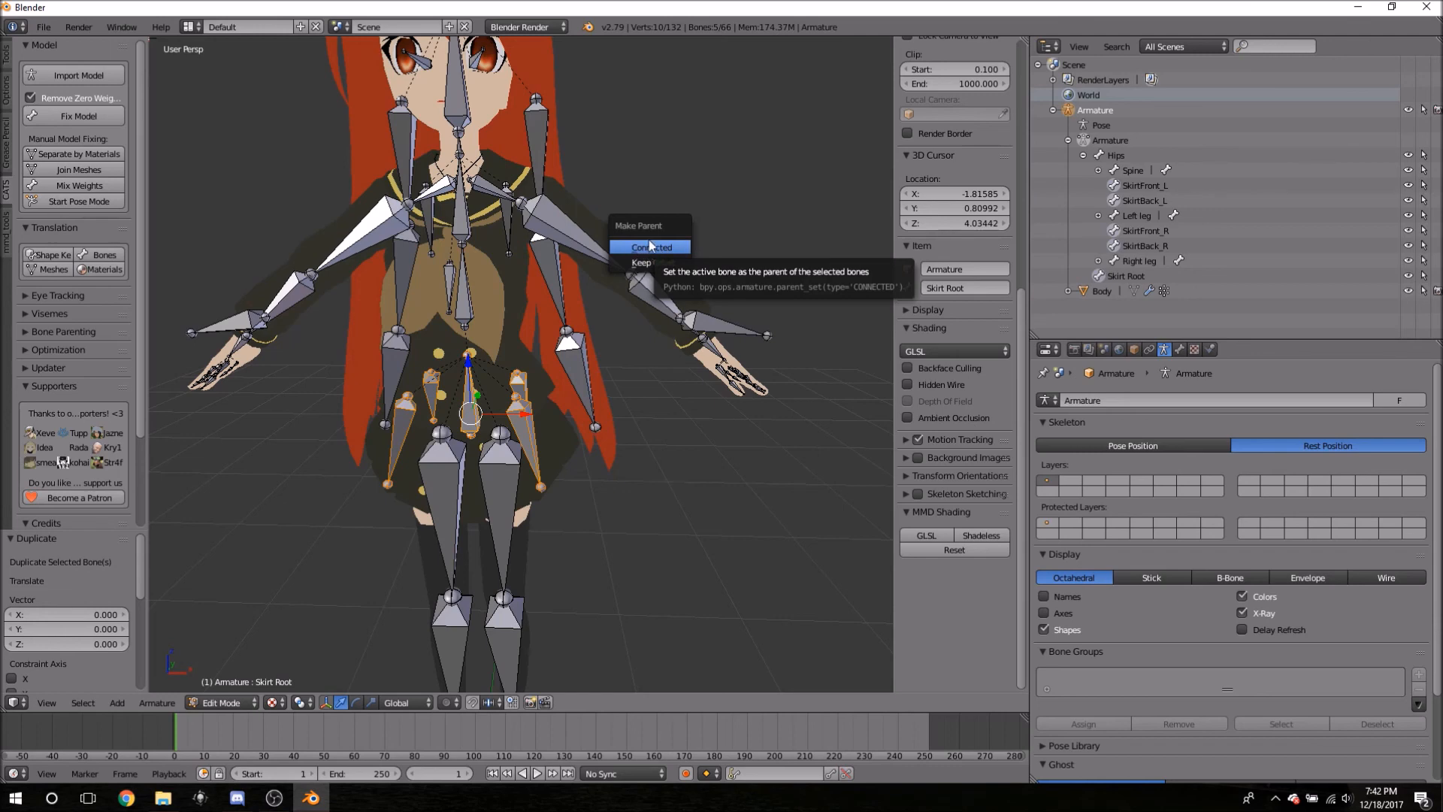
click(631, 248)
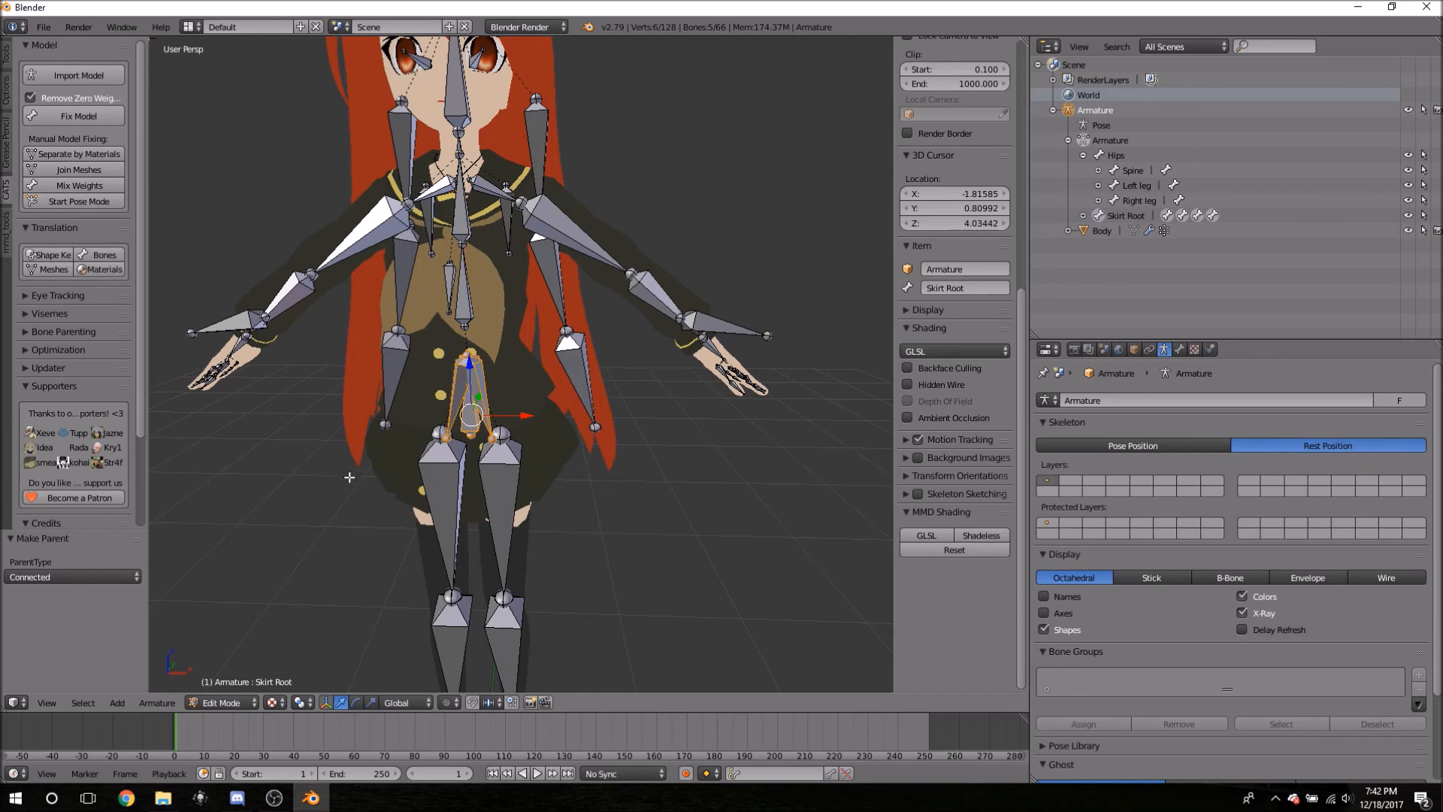
shift+middle_drag(308, 437, 387, 380)
scroll(466, 368, up, 1)
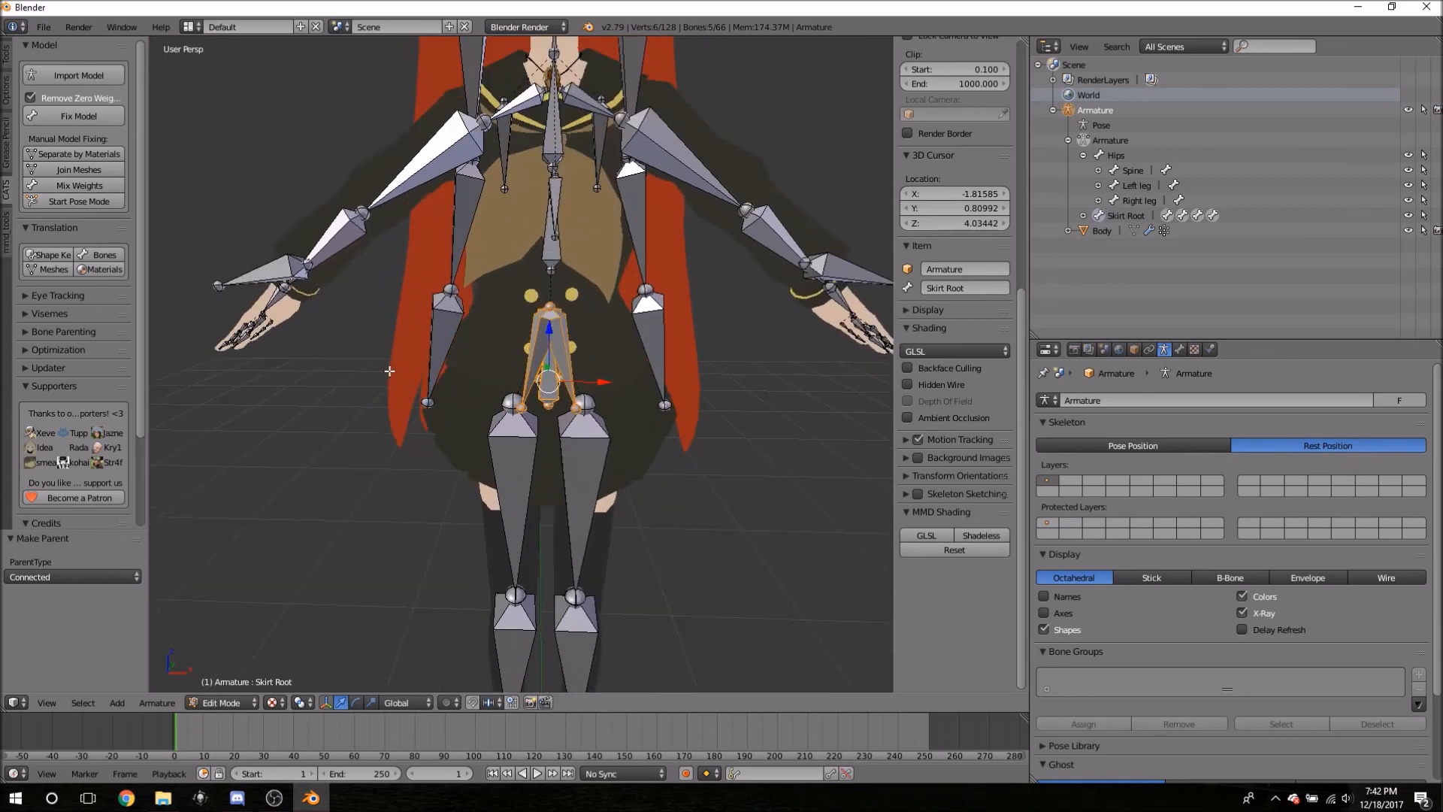
scroll(598, 351, down, 1)
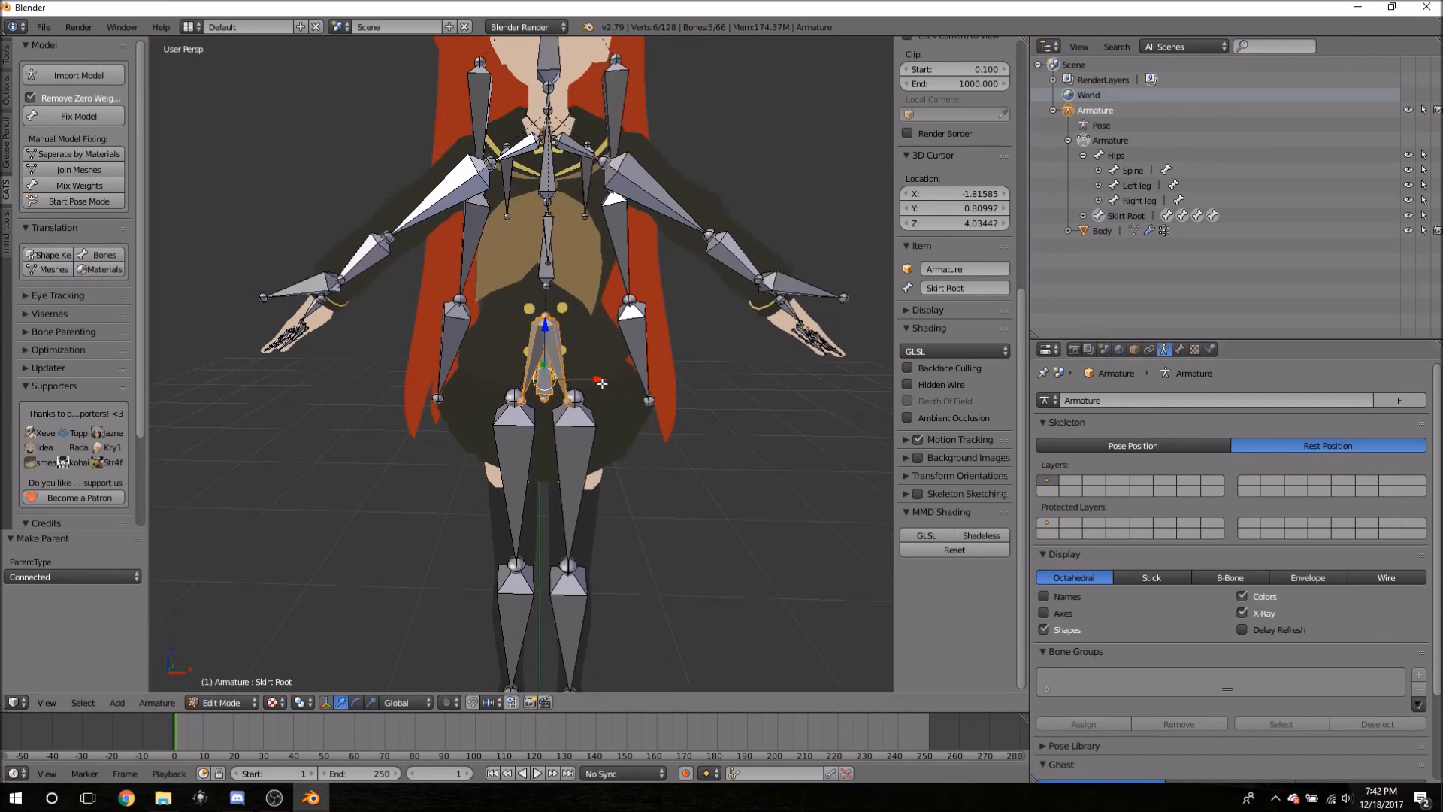
- Undo, re-parent the skirt bones to Skirt Root with Keep Offset, then select only Skirt Root
key(ctrl+z)
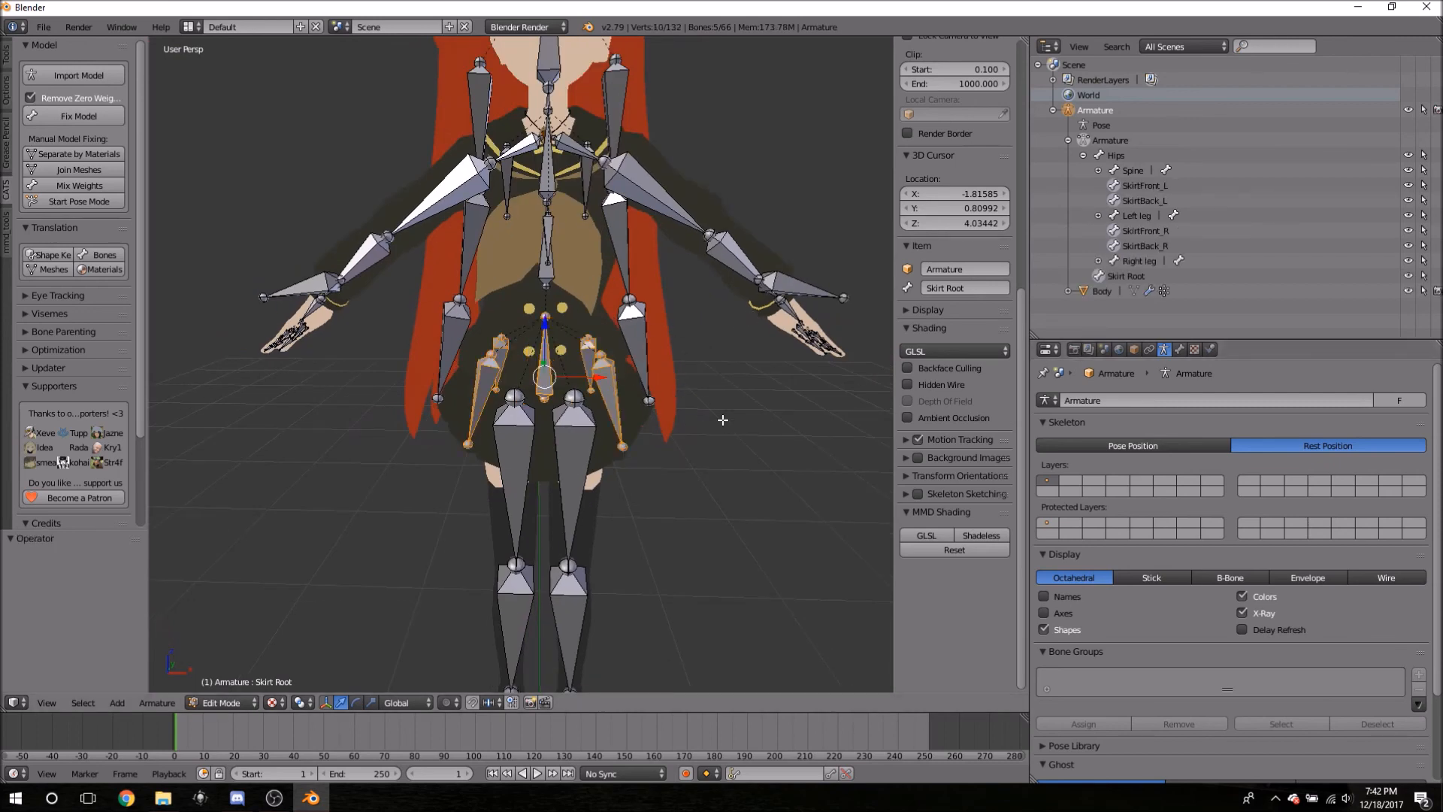
key(space)
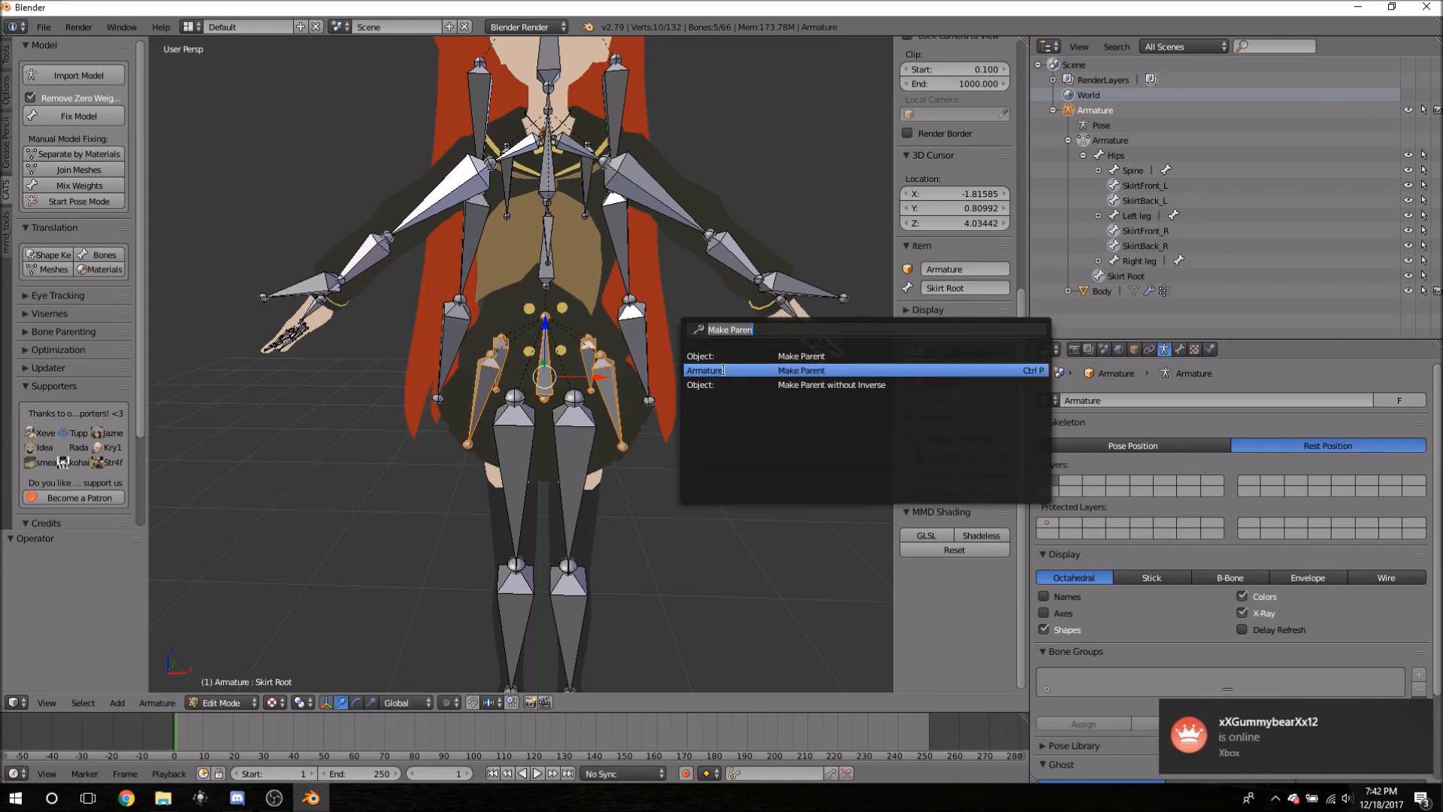
click(720, 371)
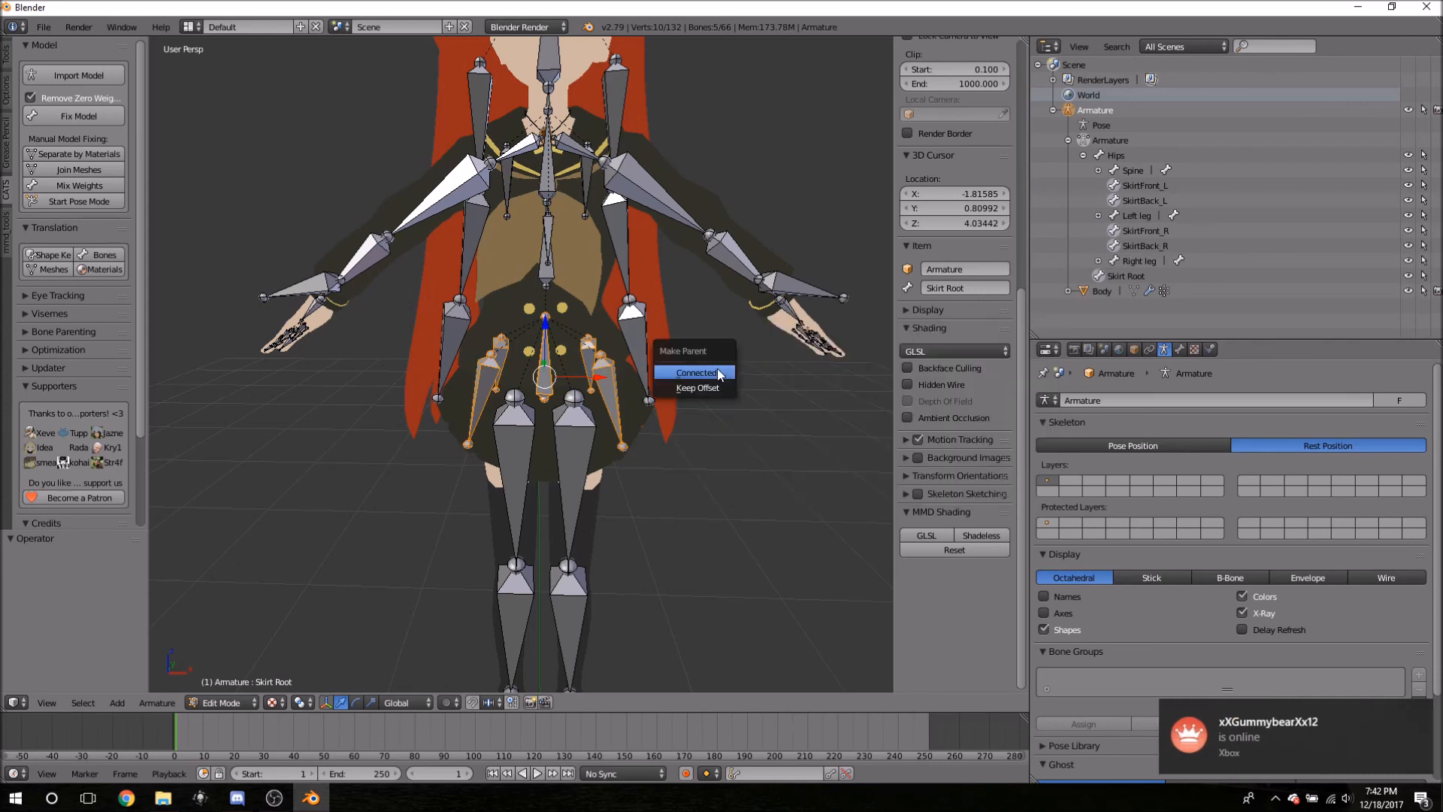
click(711, 388)
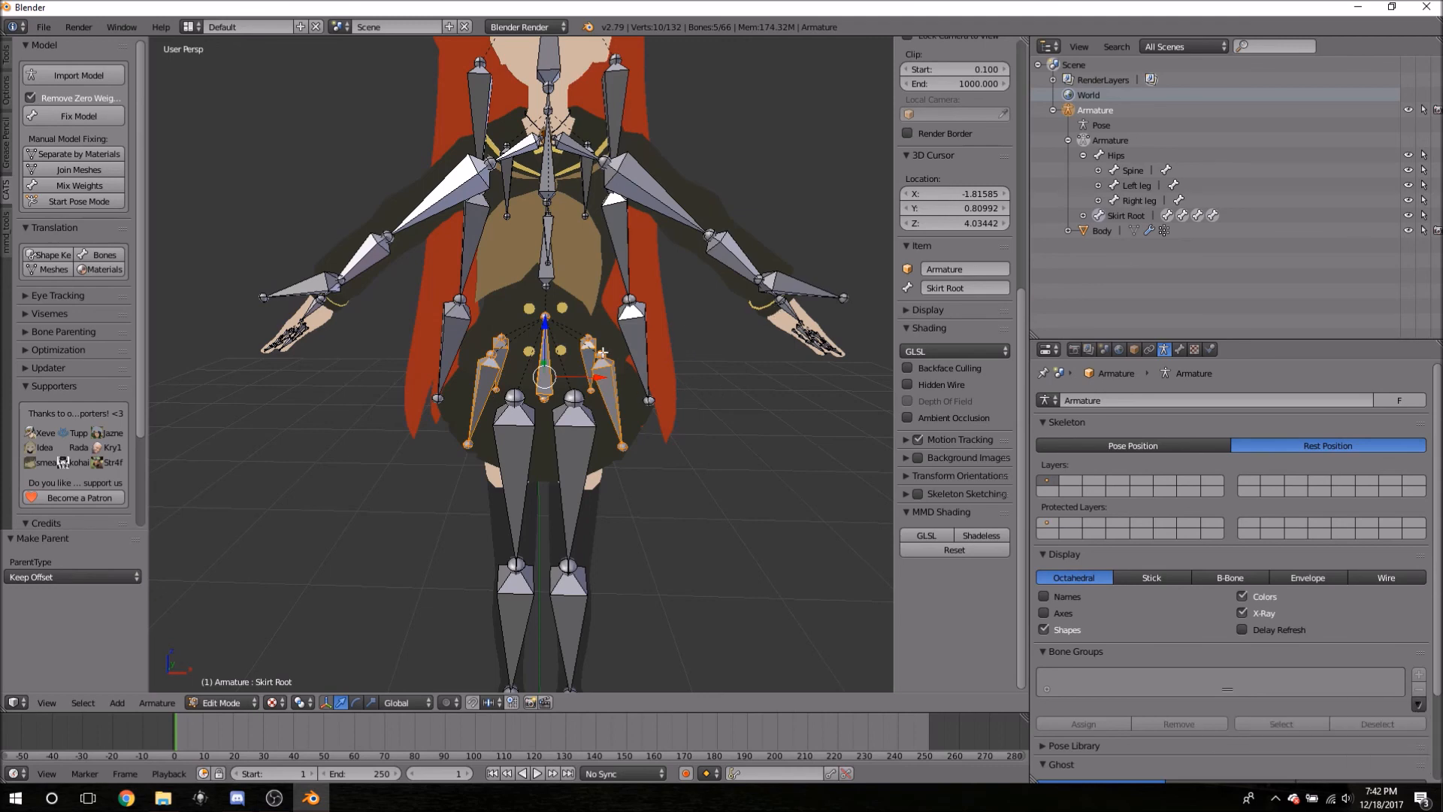
click(1083, 156)
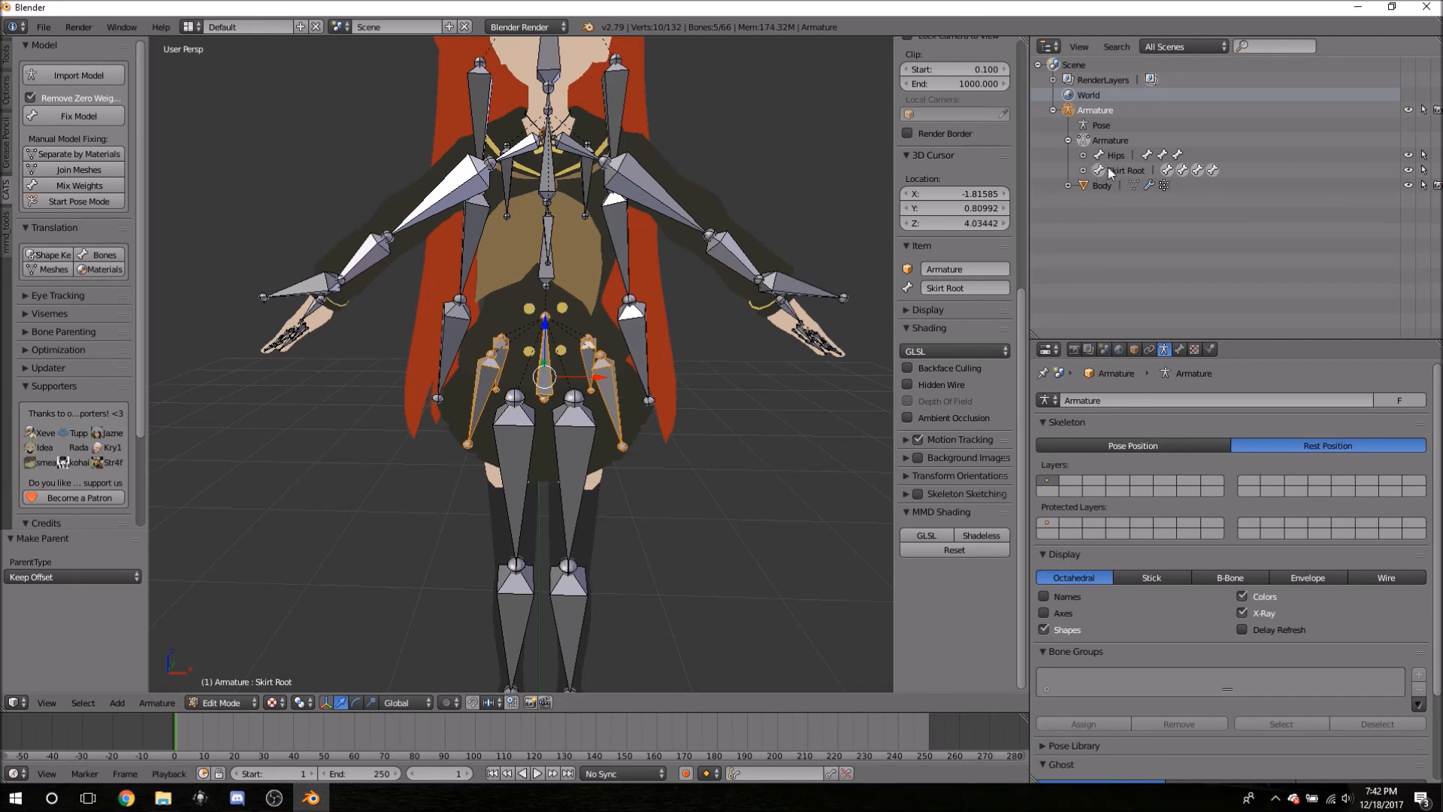
click(1113, 156)
click(1117, 167)
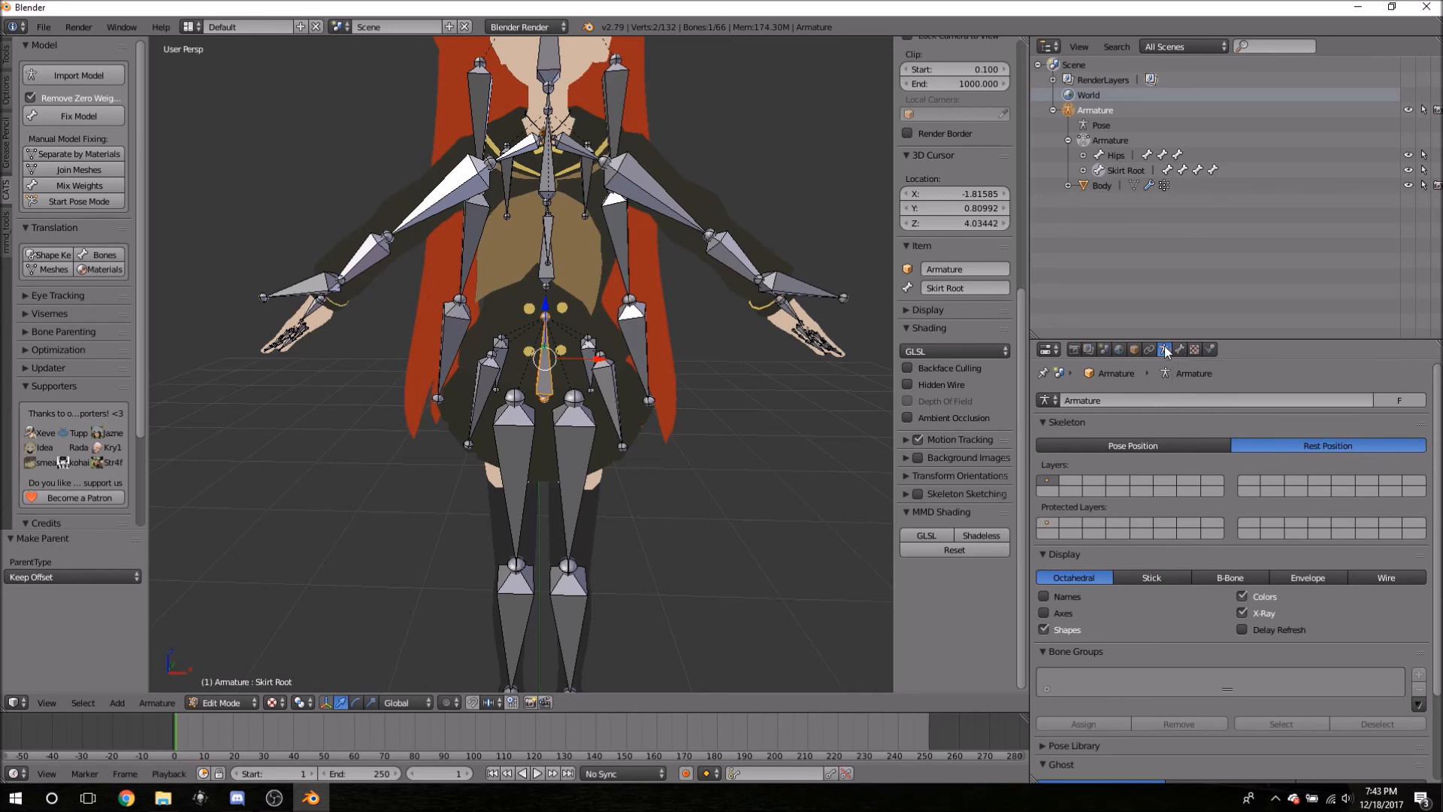
- Set Skirt Root's Relations parent to Hips in Bone properties and expand Hips to verify
click(1177, 351)
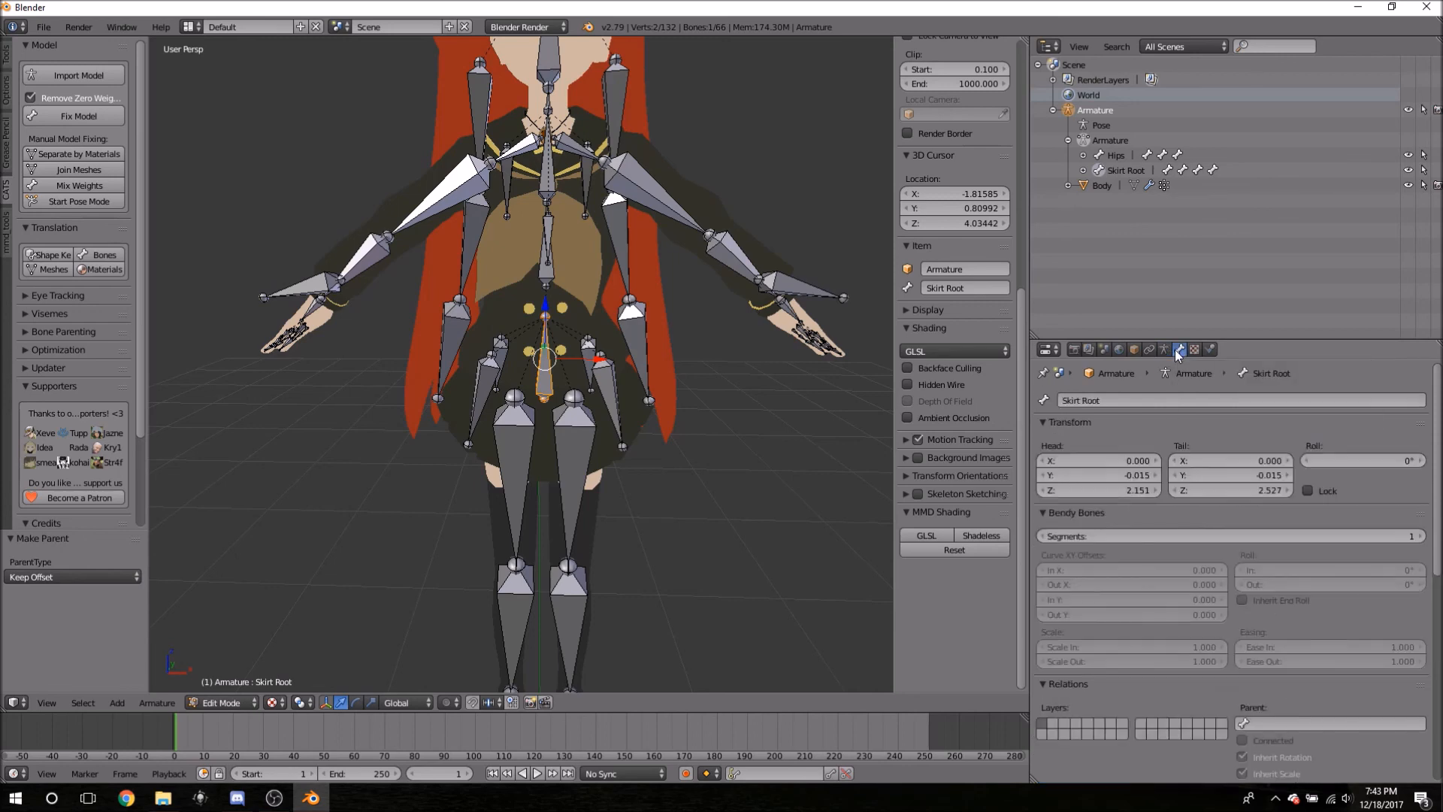
scroll(1247, 530, down, 4)
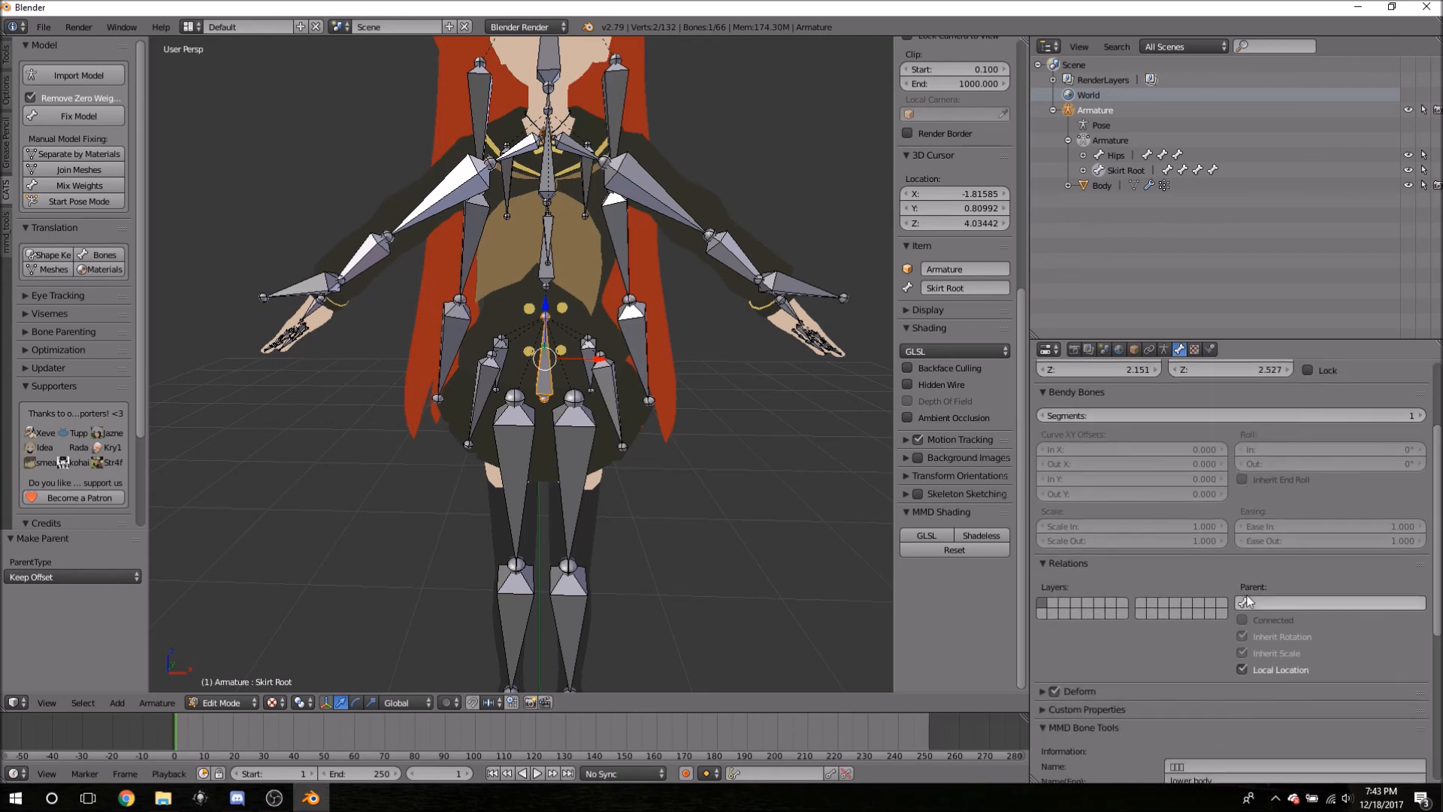
scroll(1098, 463, up, 4)
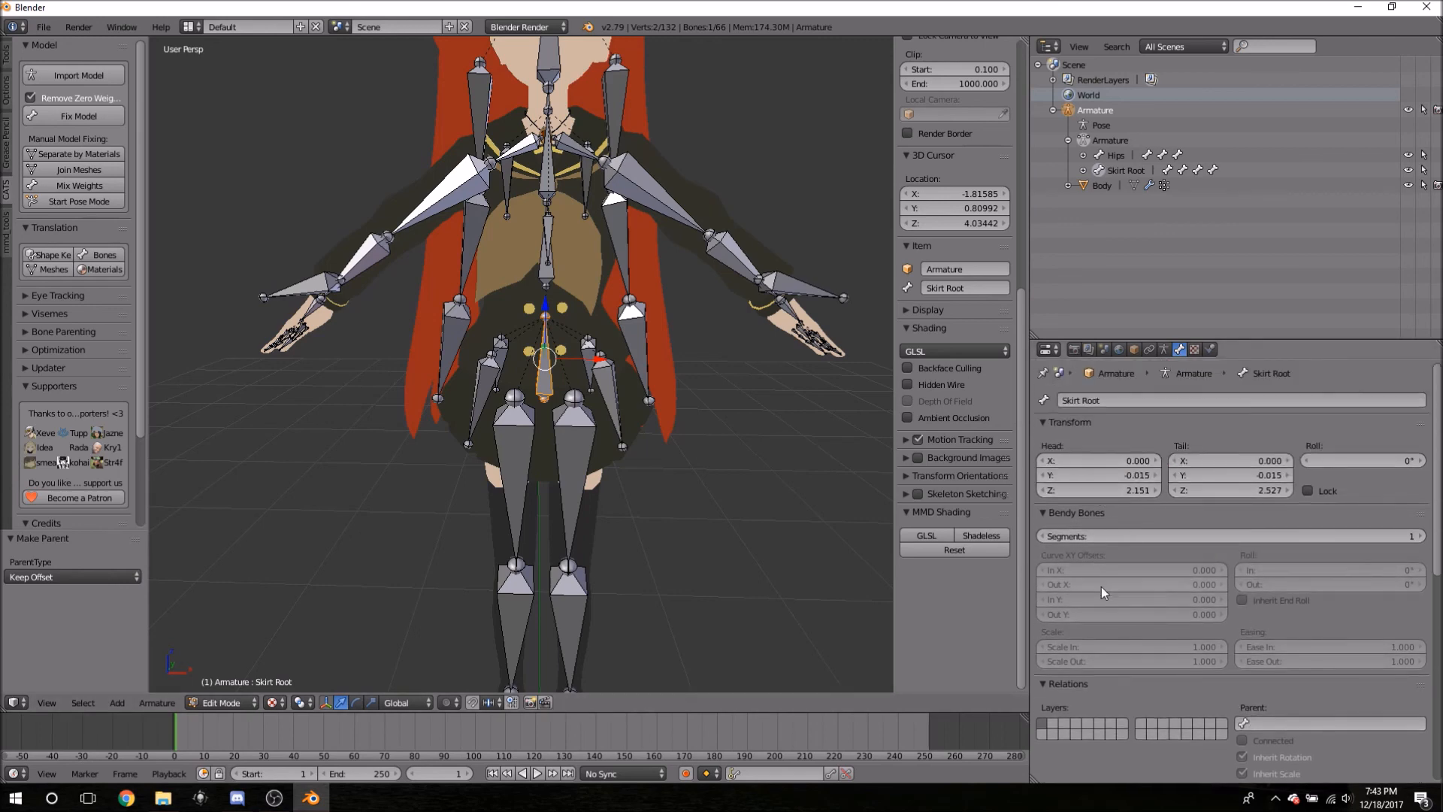
click(1044, 423)
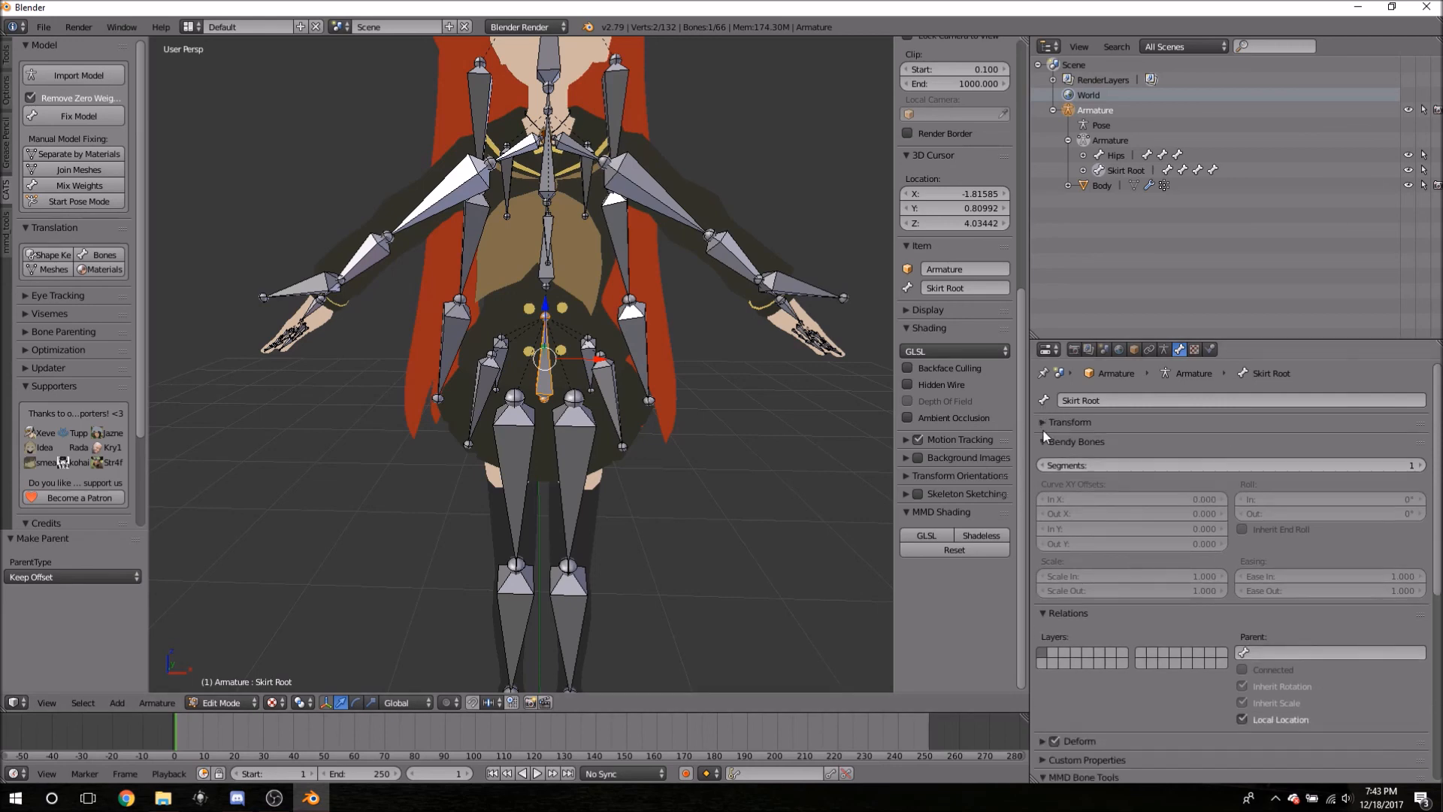
click(1044, 440)
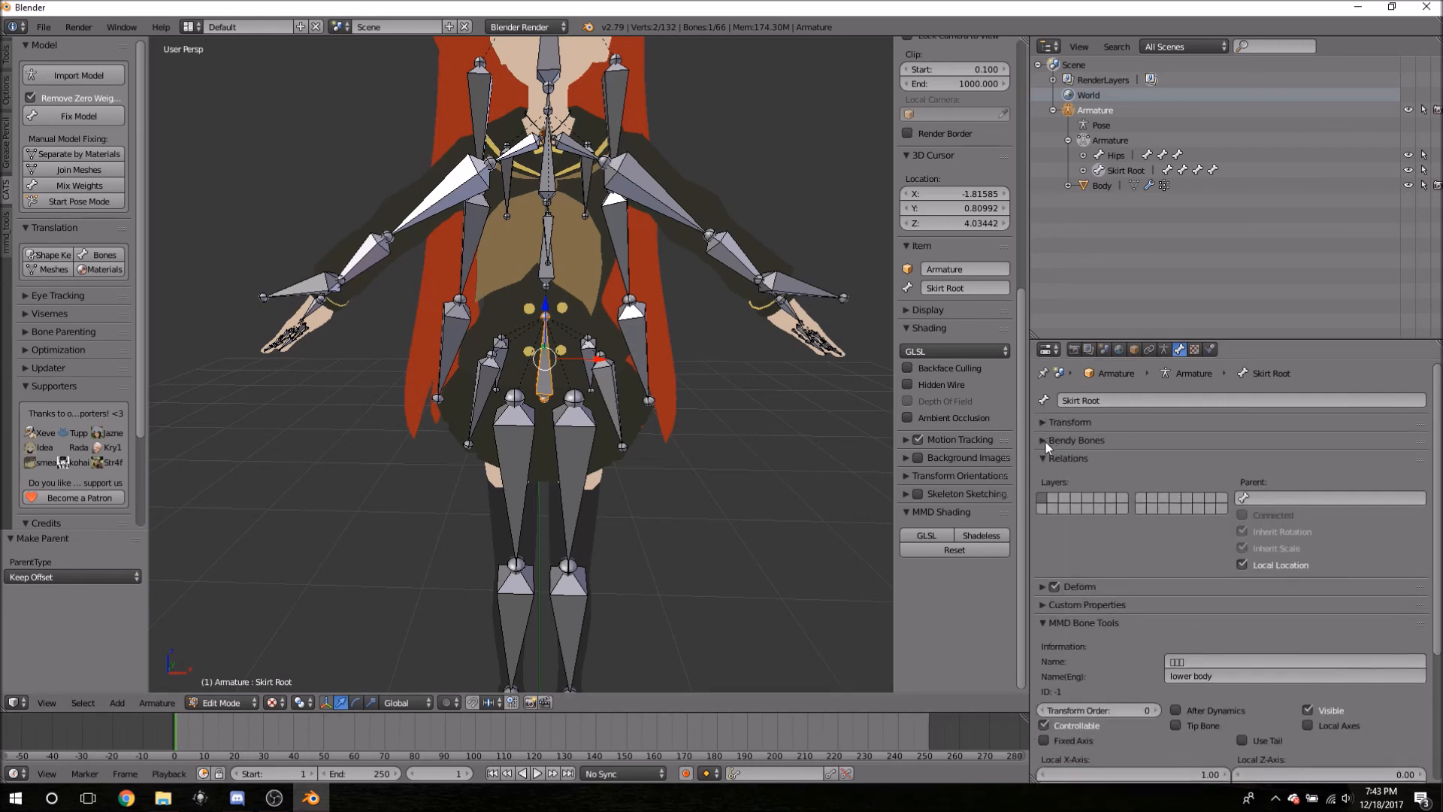
click(1282, 498)
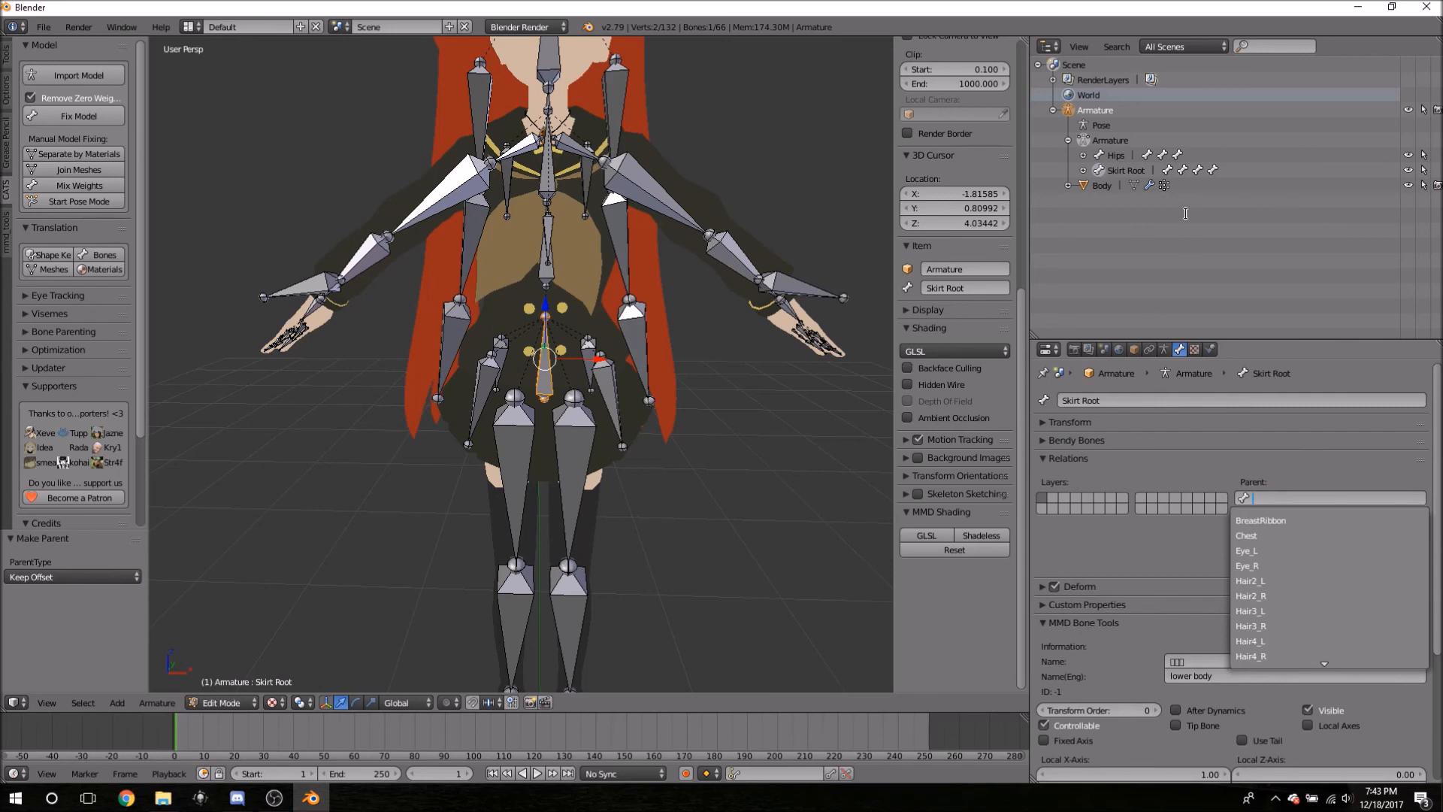
text(hi)
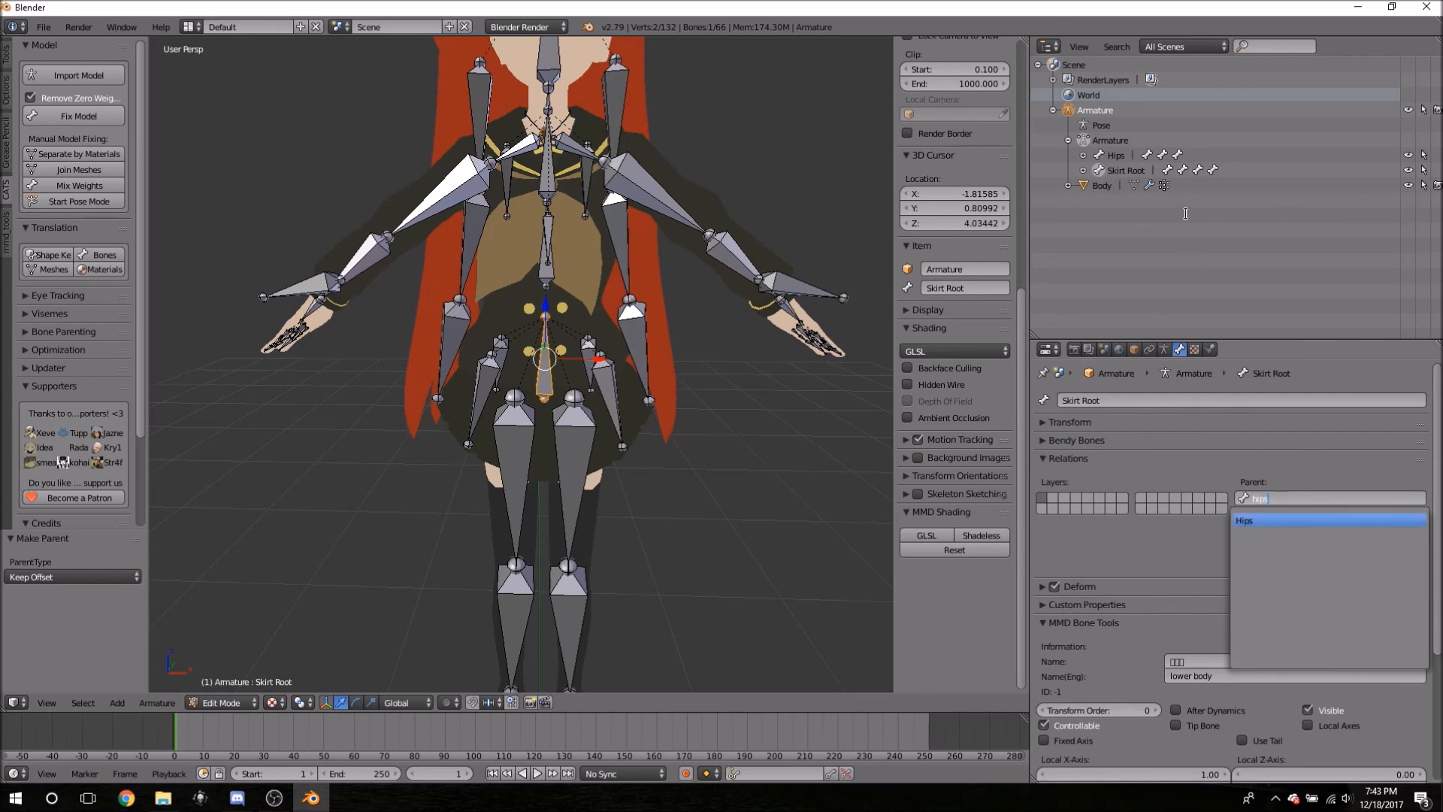
text(ps)
click(1268, 519)
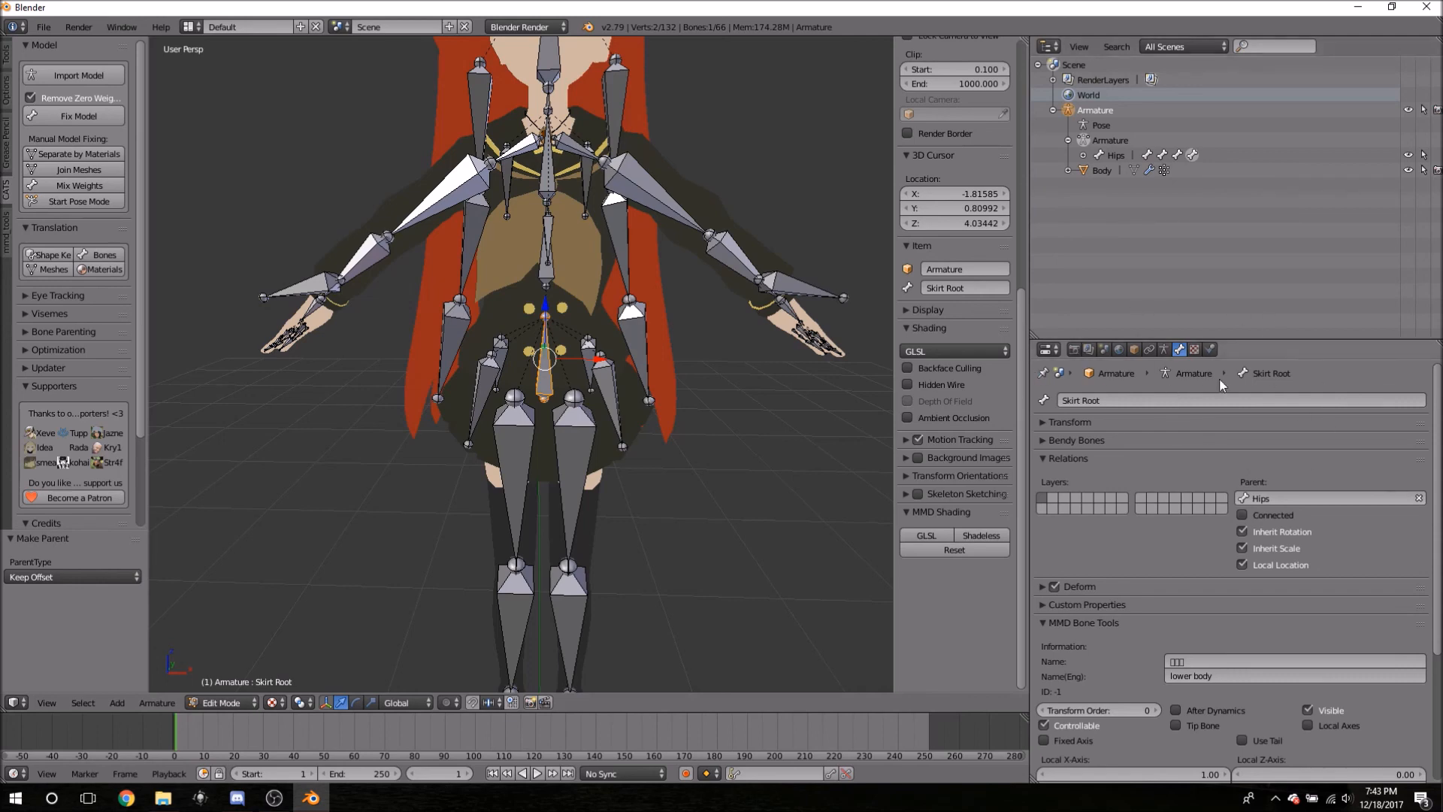
click(1083, 155)
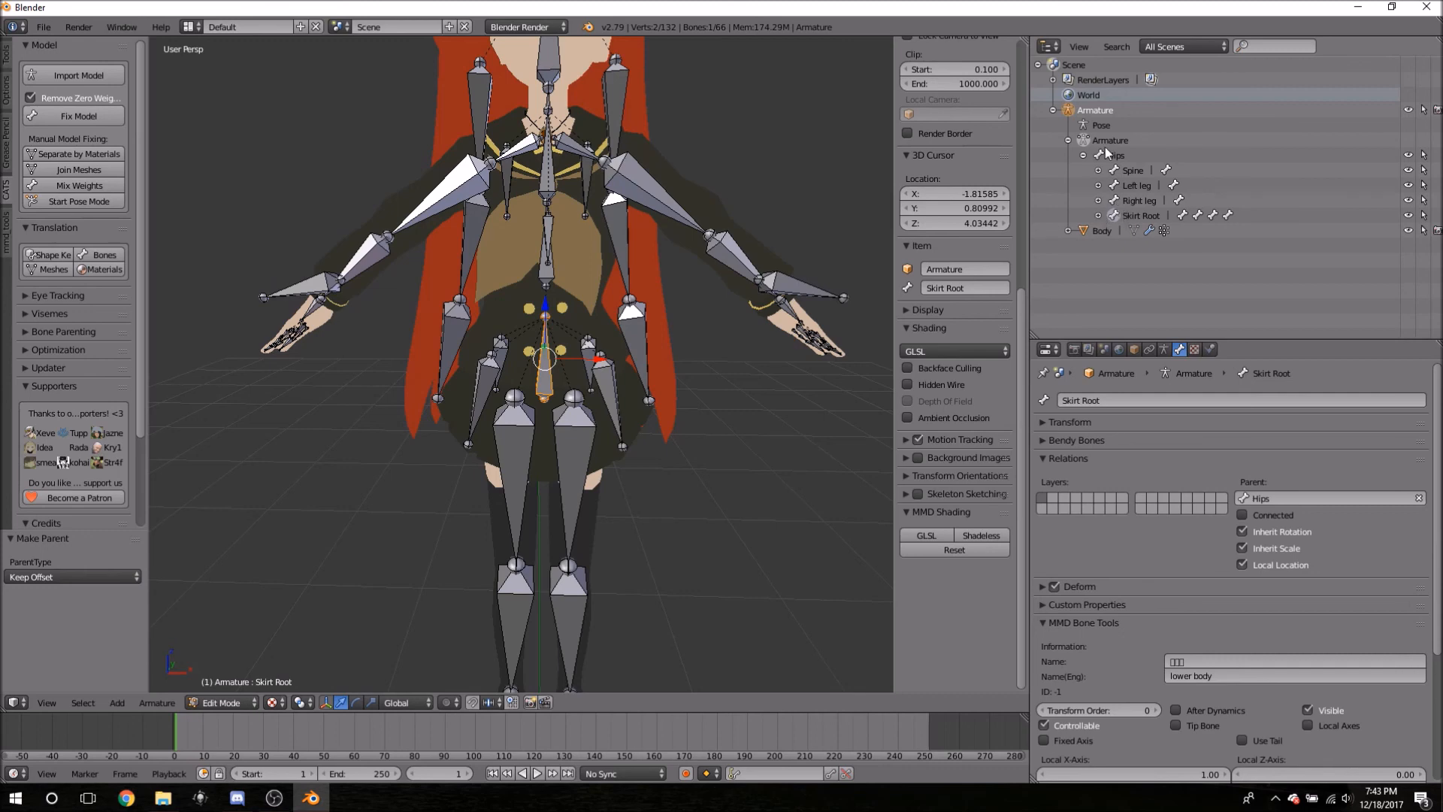
click(1127, 171)
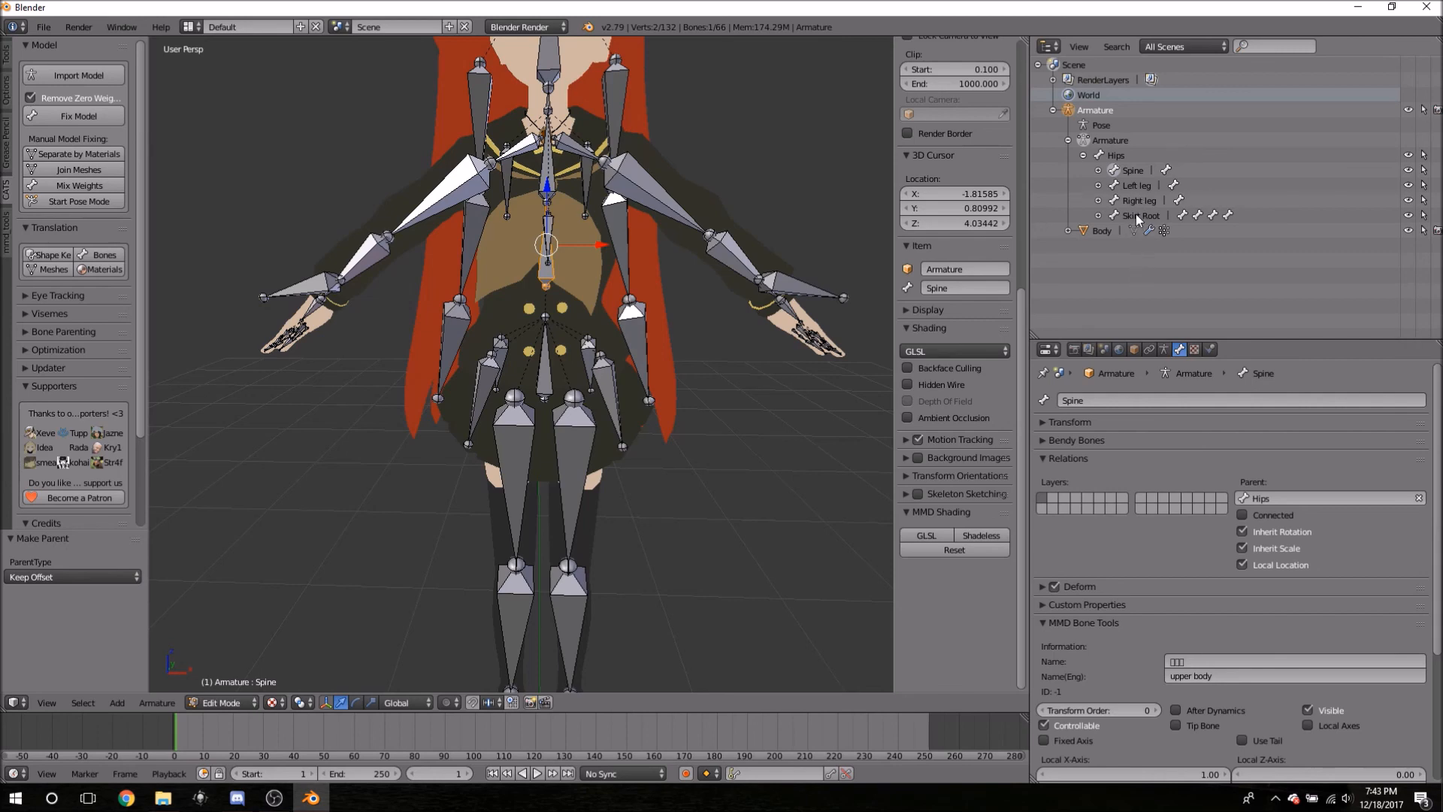
click(1138, 216)
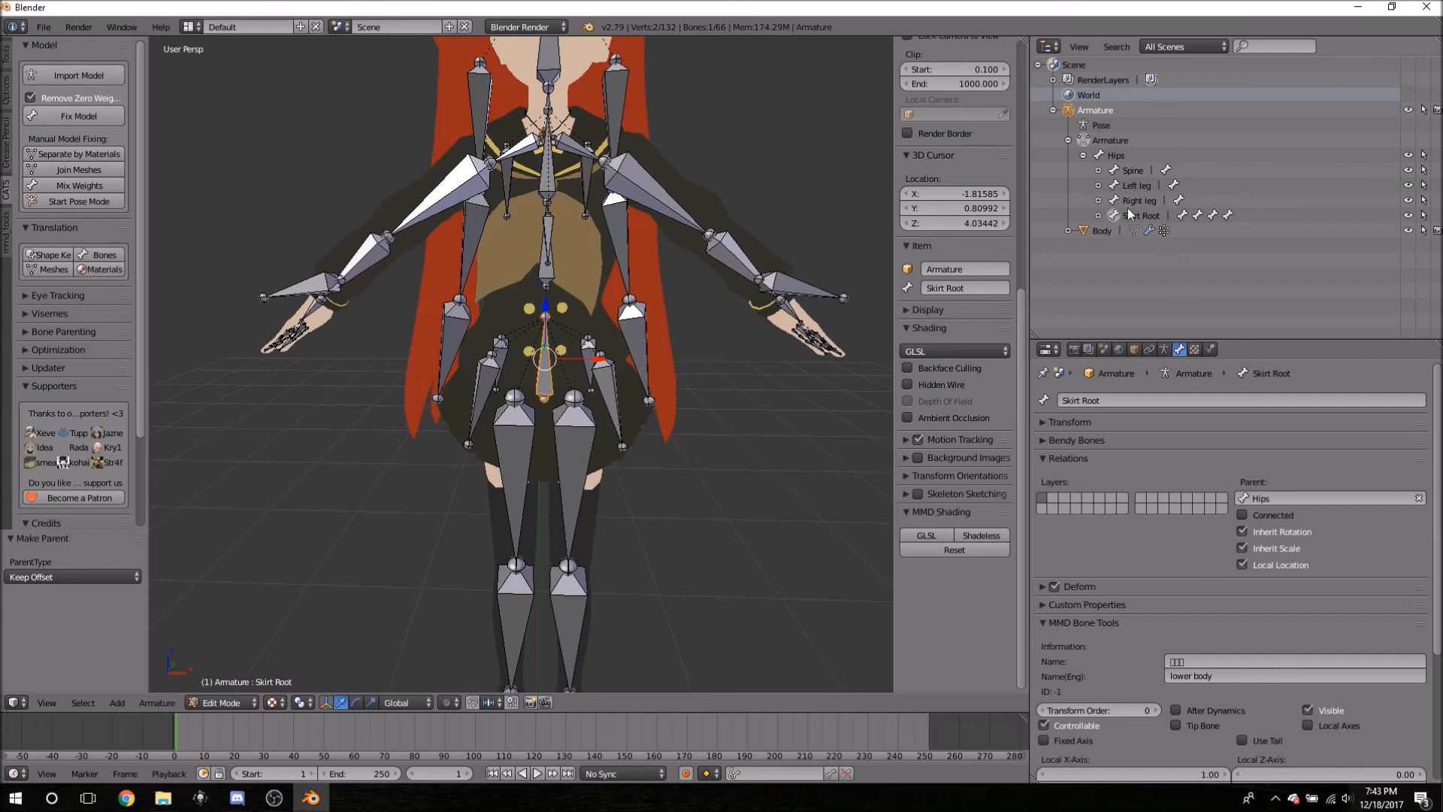
click(1098, 169)
click(1098, 170)
- Expand Spine and Chest in the Outliner to list Chest's child bones
click(1099, 171)
click(1113, 185)
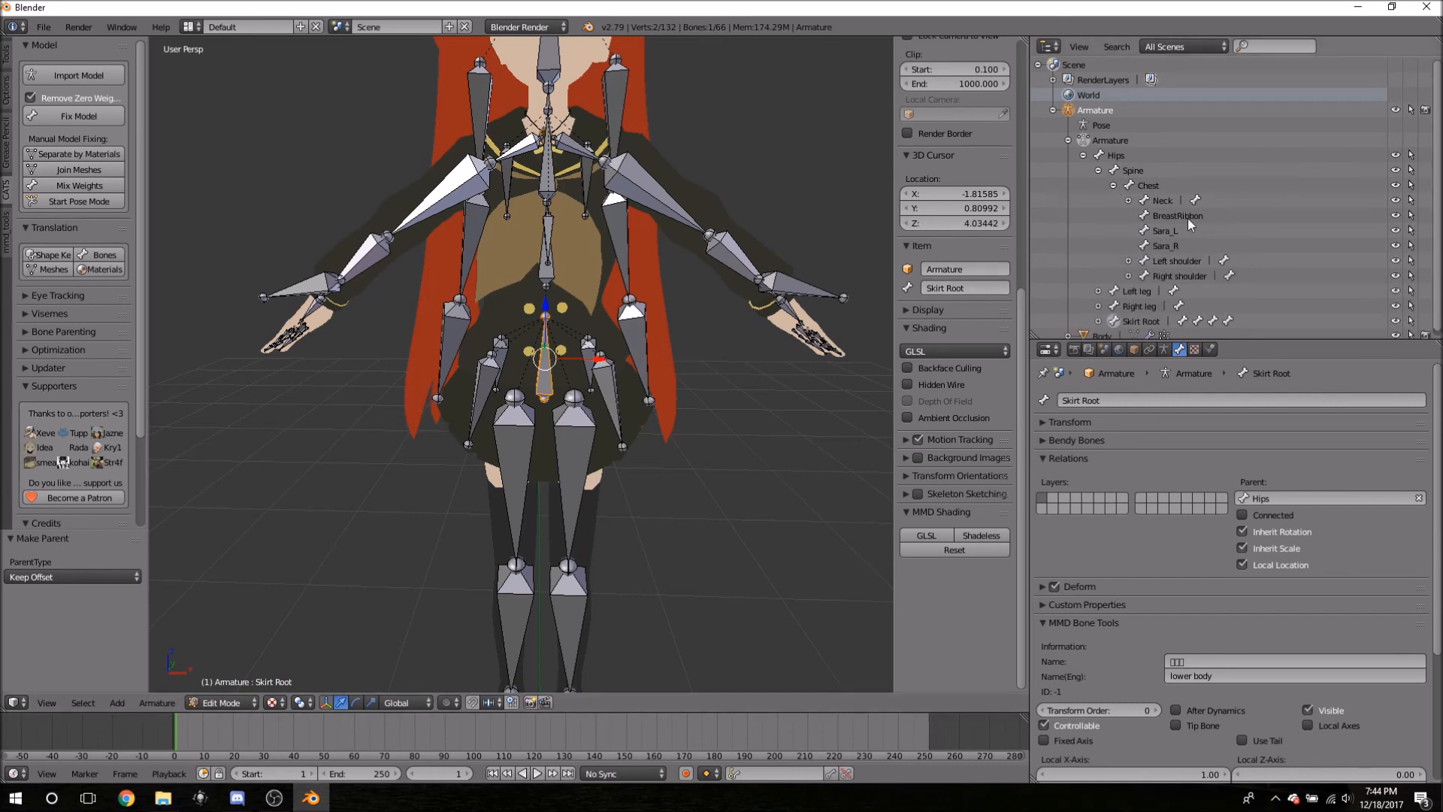
click(1113, 185)
click(1113, 186)
click(1113, 186)
click(1113, 185)
click(1113, 186)
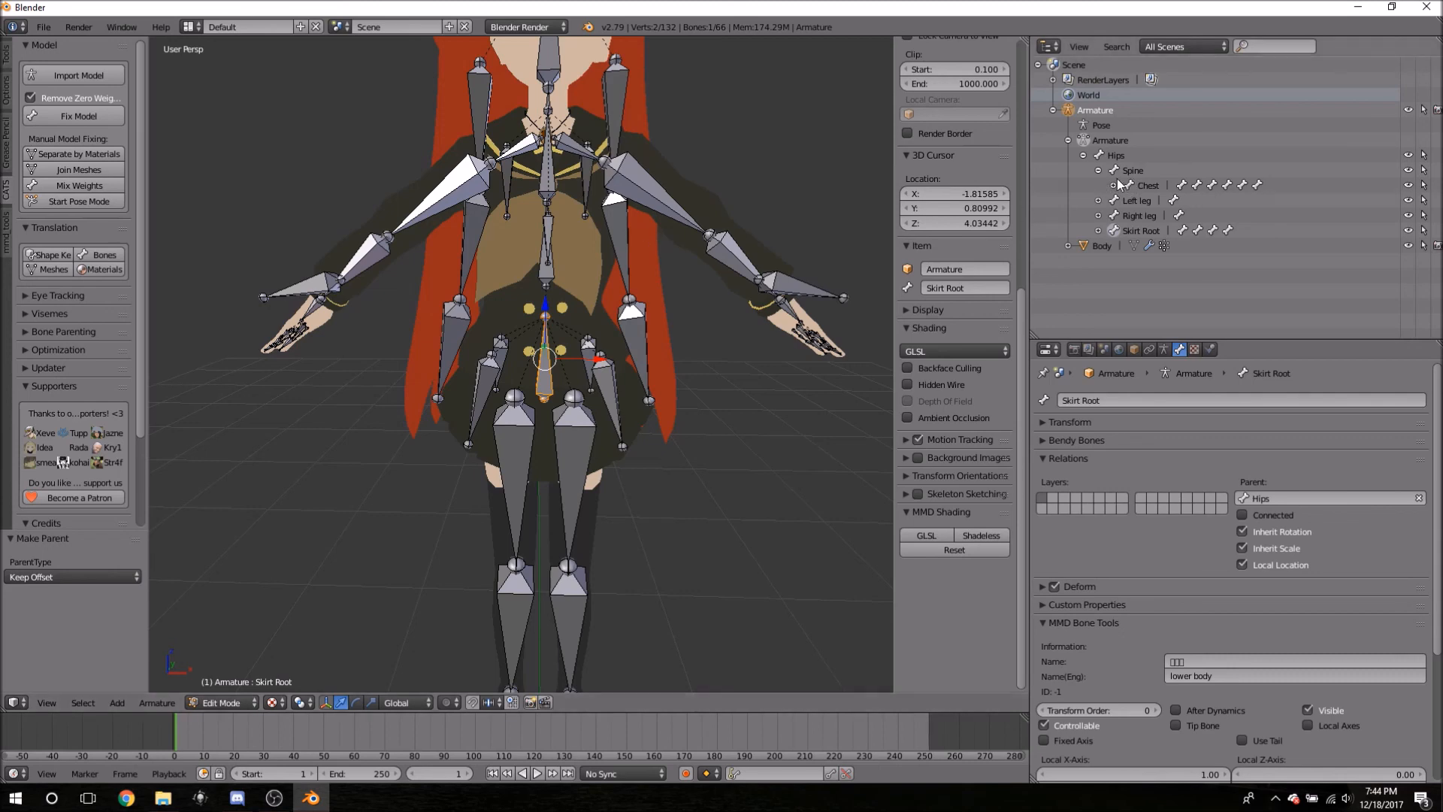
click(1115, 185)
- Select and inspect BreastRibbon, Sara_L and Sara_R in the viewport, ending with Chest selected
click(1168, 217)
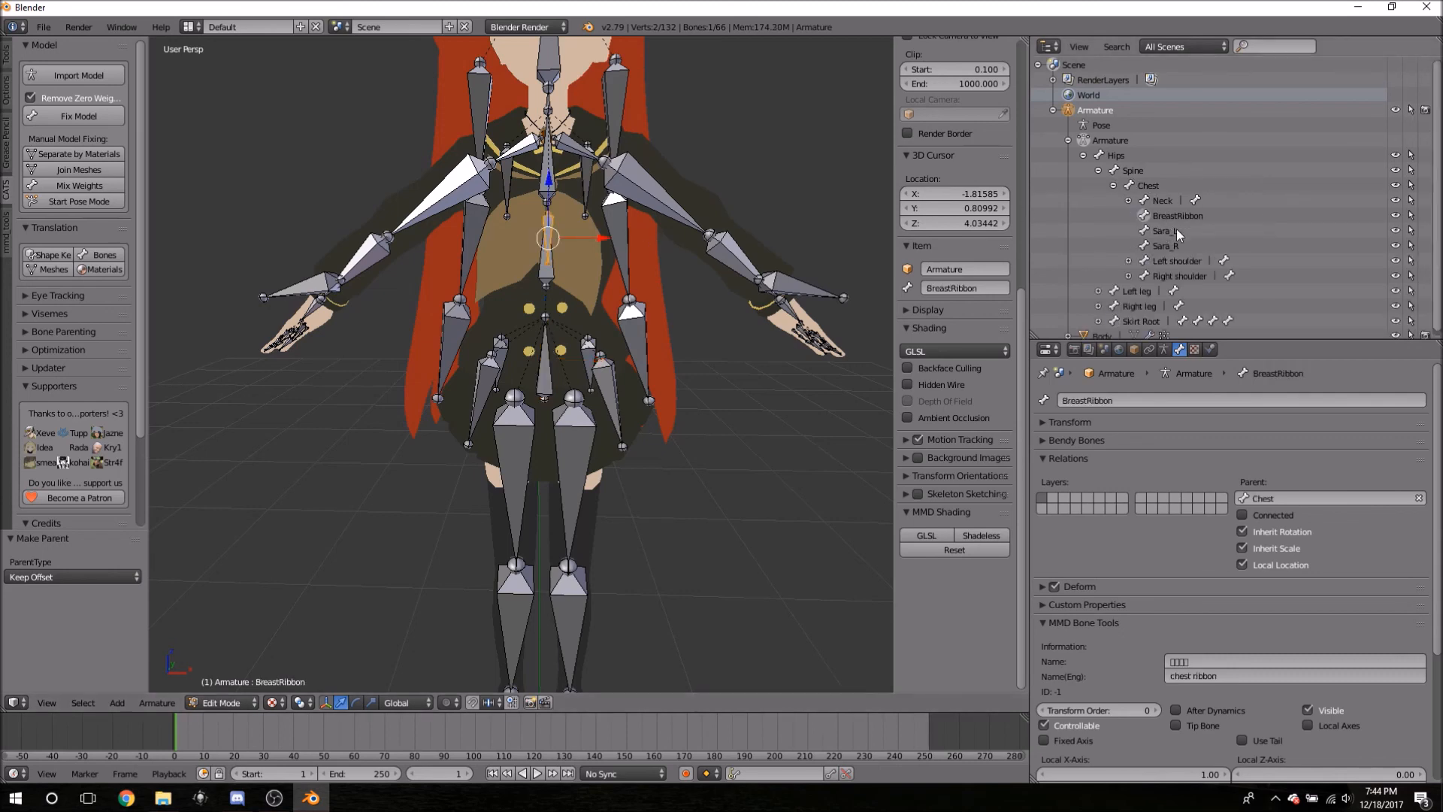
click(1170, 230)
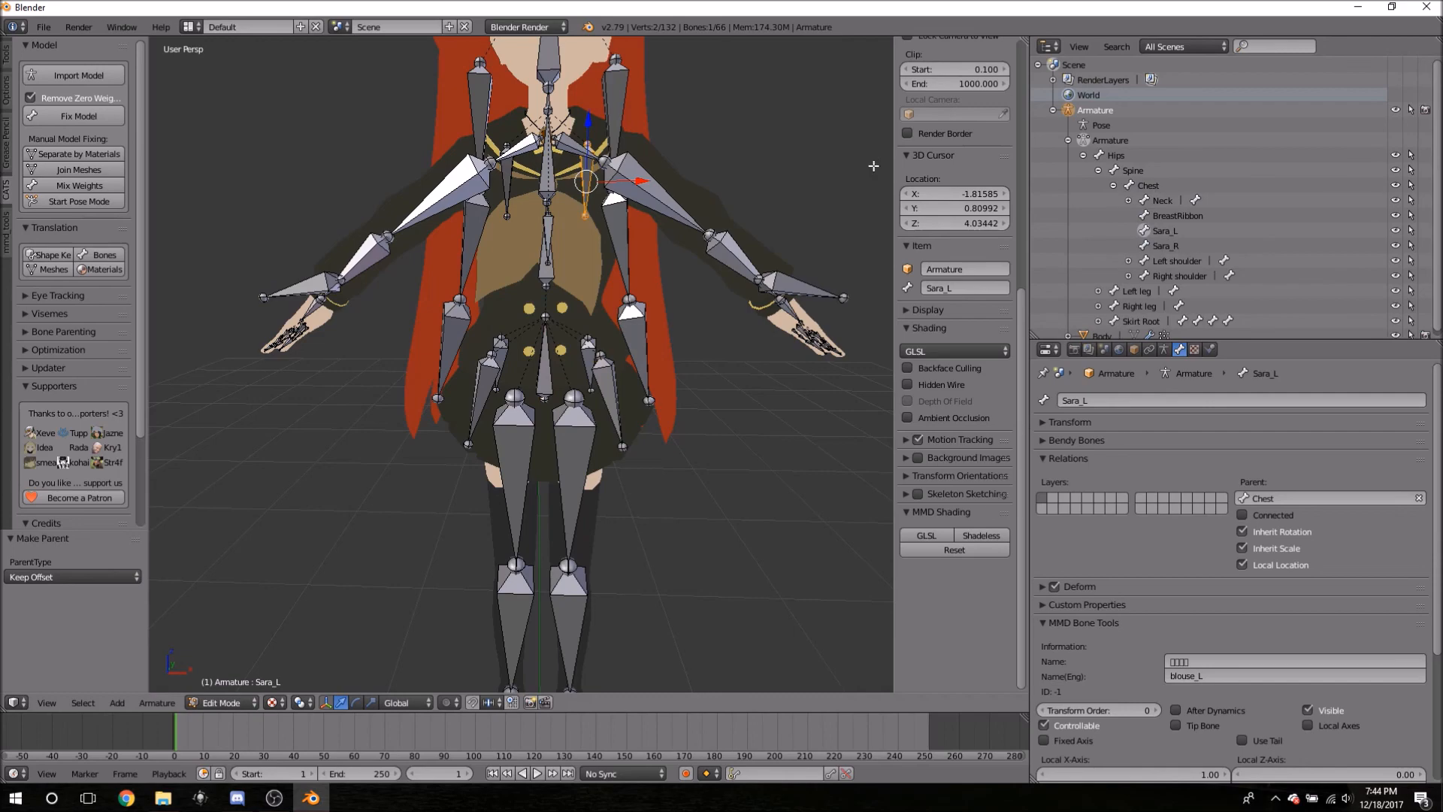
middle_drag(782, 178, 755, 212)
mouse_move(783, 133)
middle_down()
mouse_move(826, 120)
mouse_move(834, 139)
mouse_move(790, 145)
middle_up()
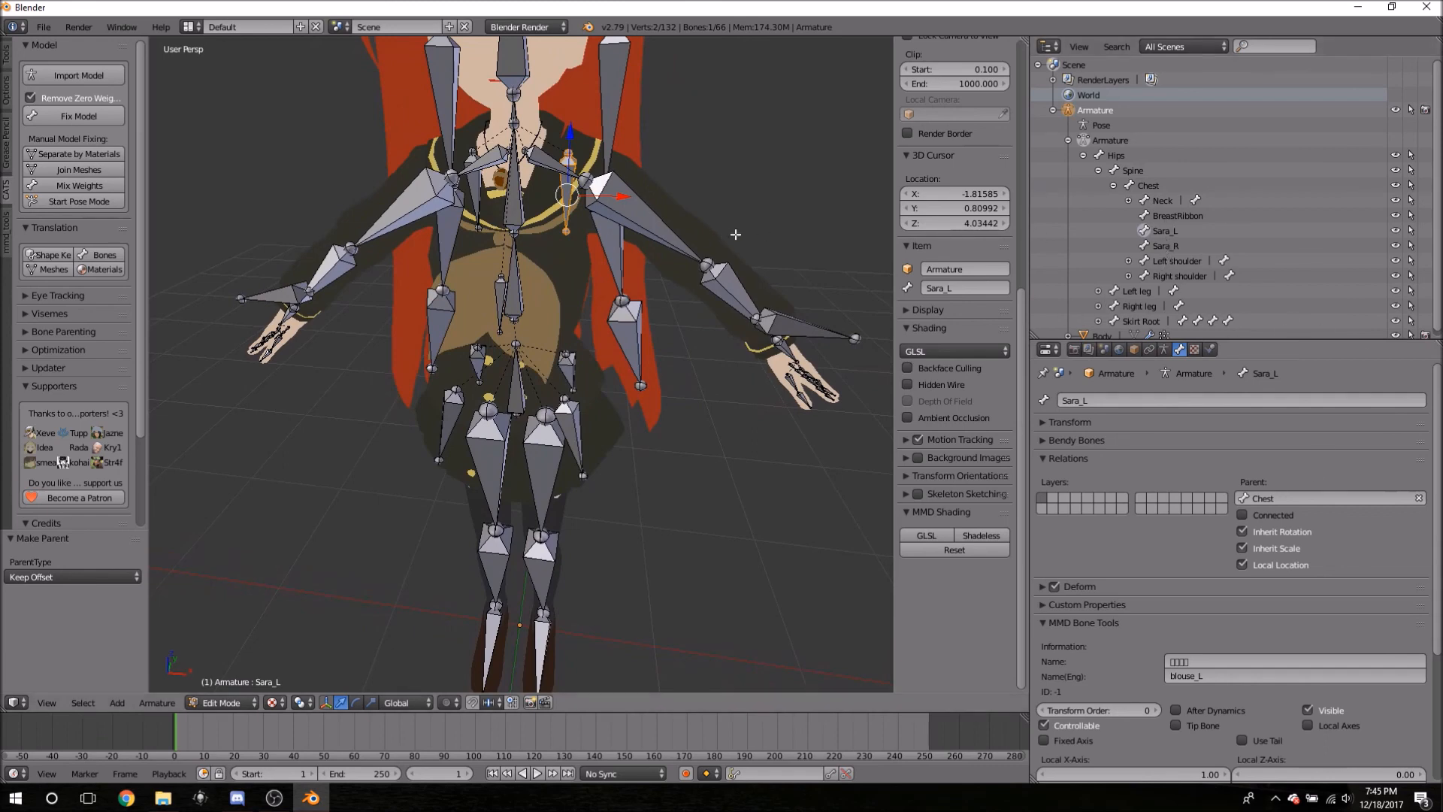
click(1157, 218)
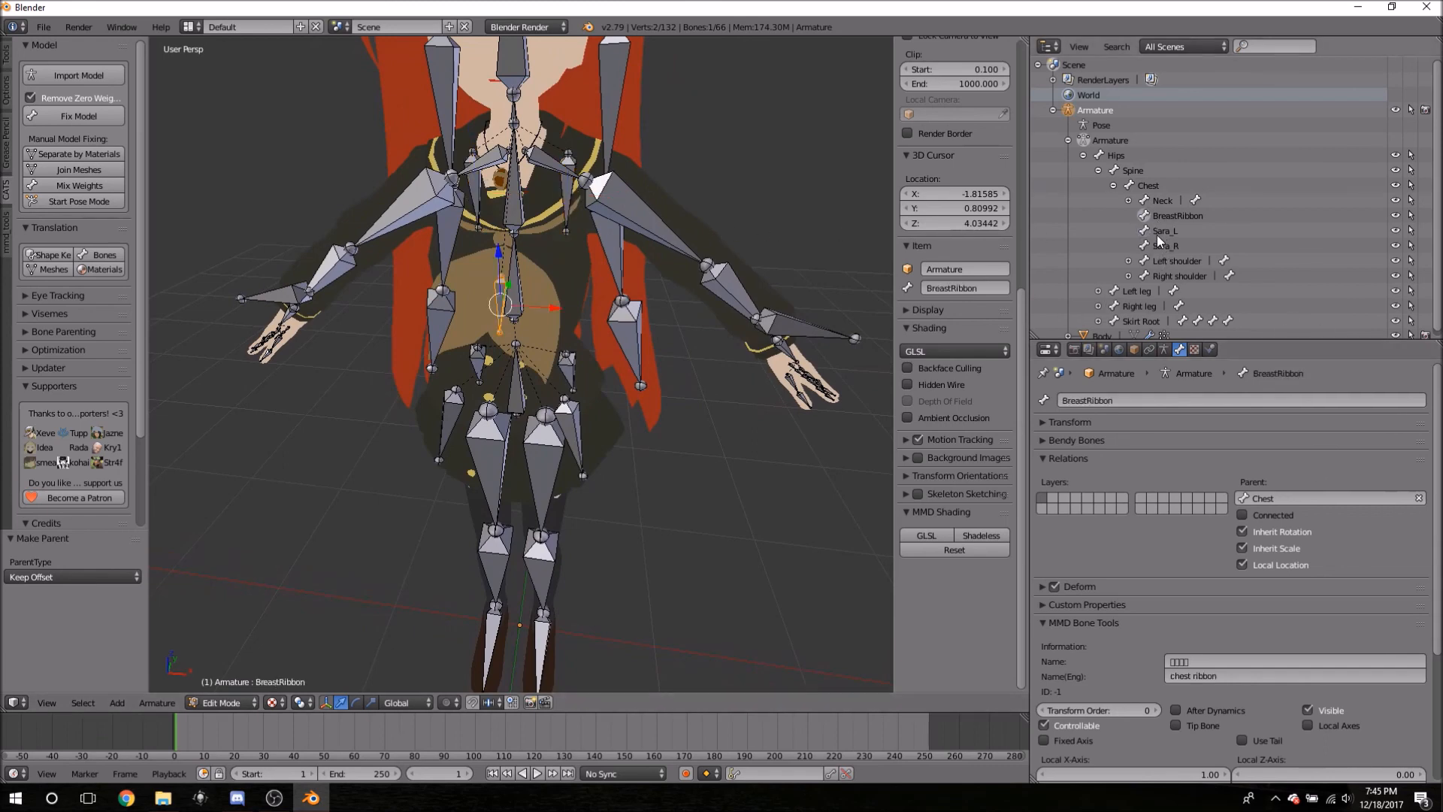
click(1158, 245)
middle_drag(654, 225, 679, 161)
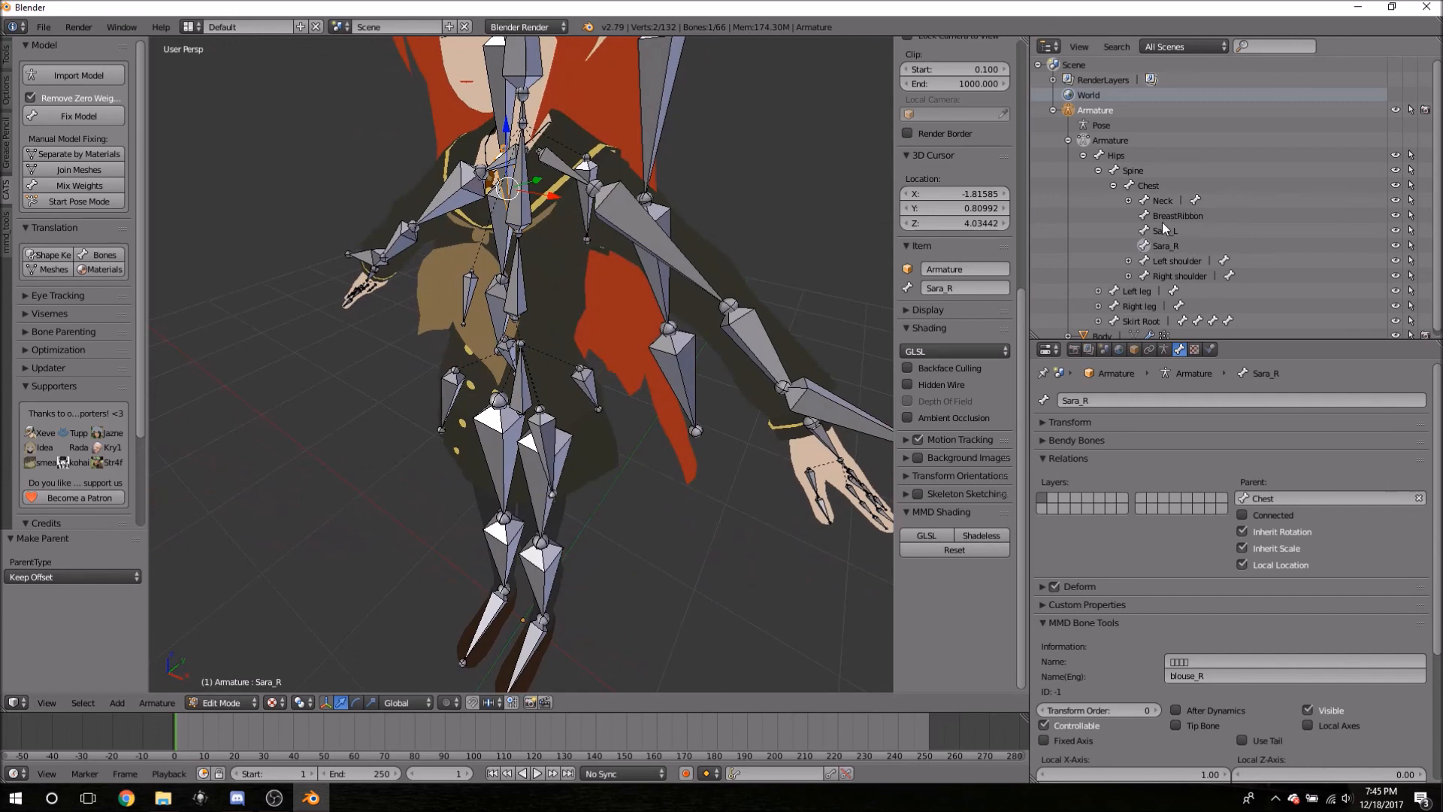
click(1168, 216)
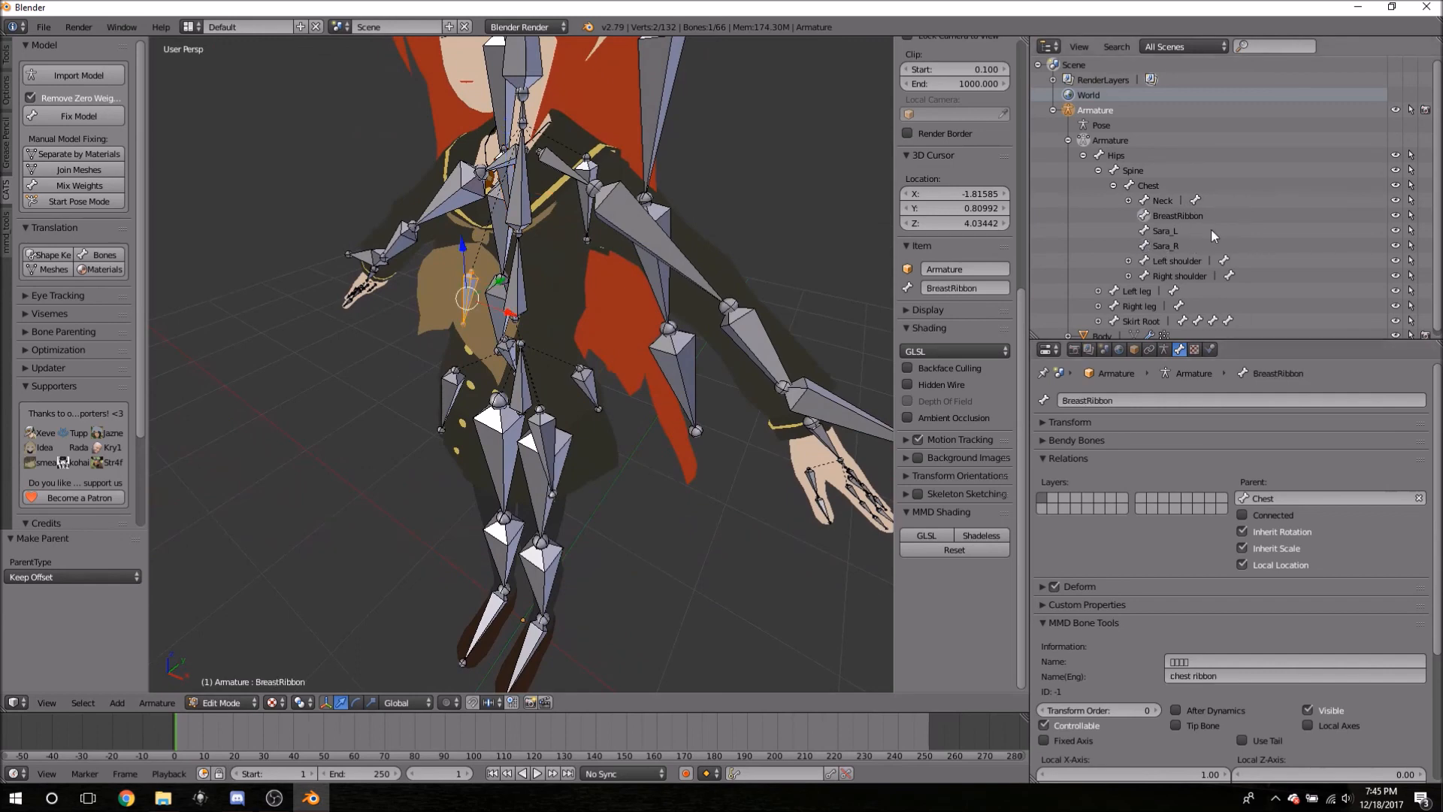
click(1138, 184)
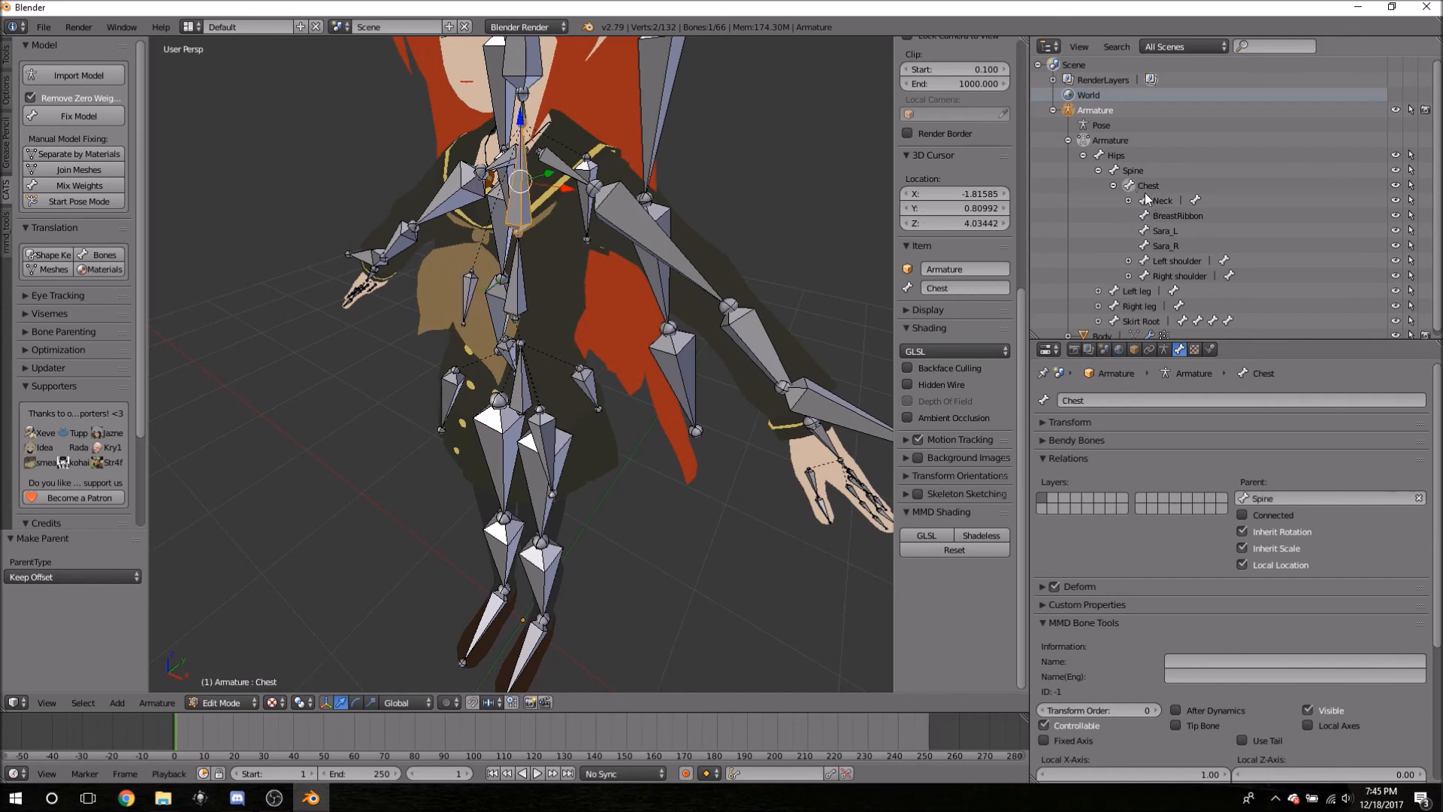
- Duplicate the Chest bone in place and select Sara_L, Sara_R and BreastRibbon
key(space)
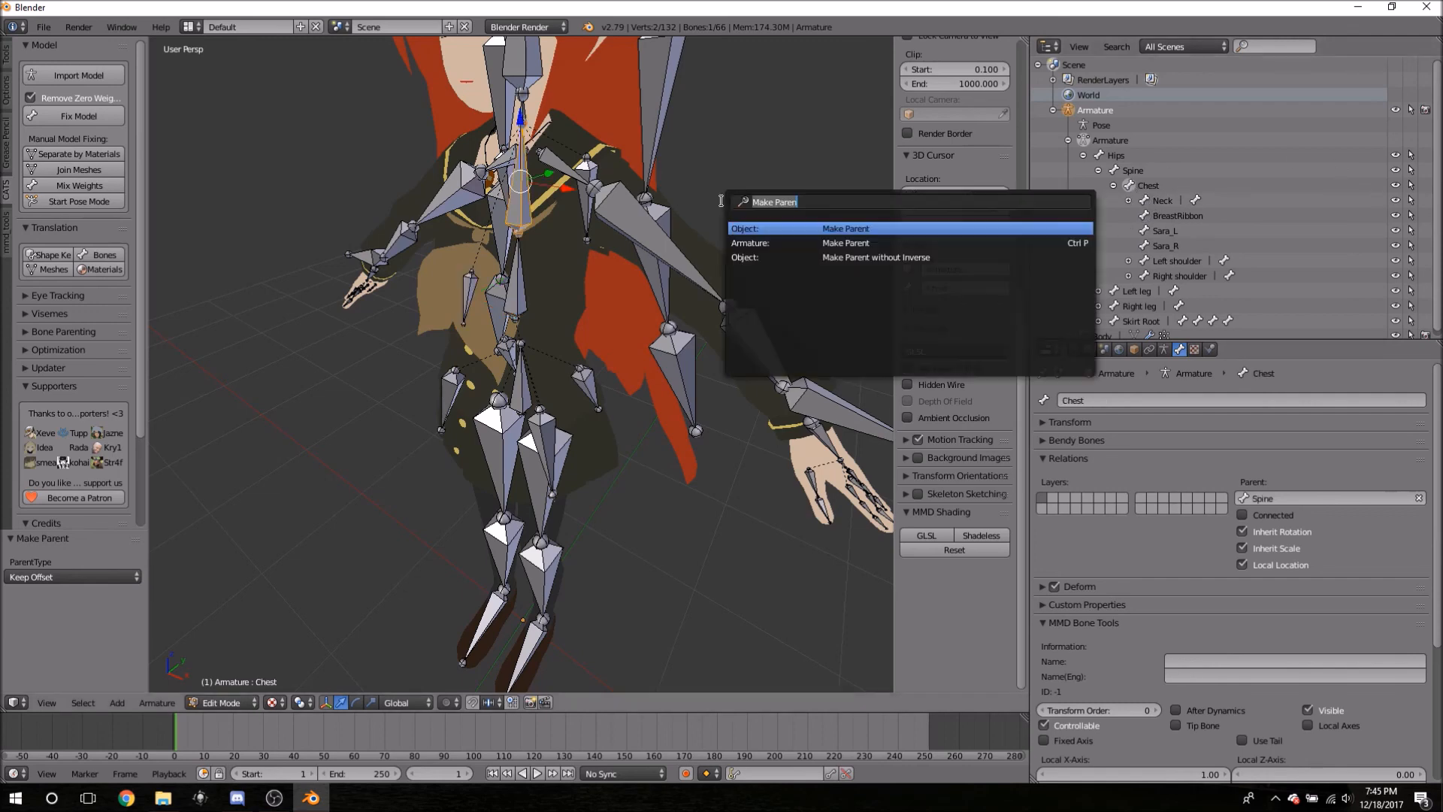
text(dup)
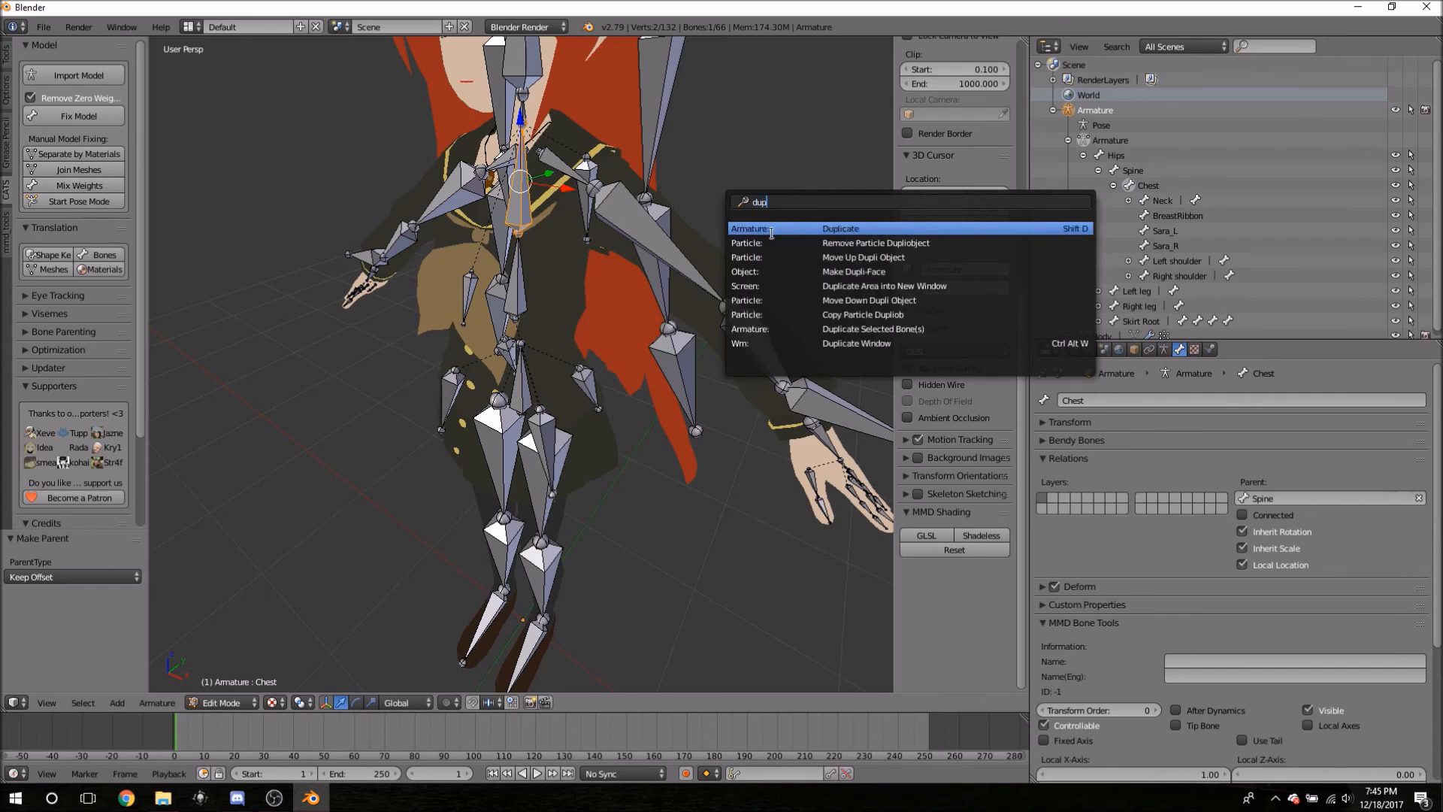
click(799, 228)
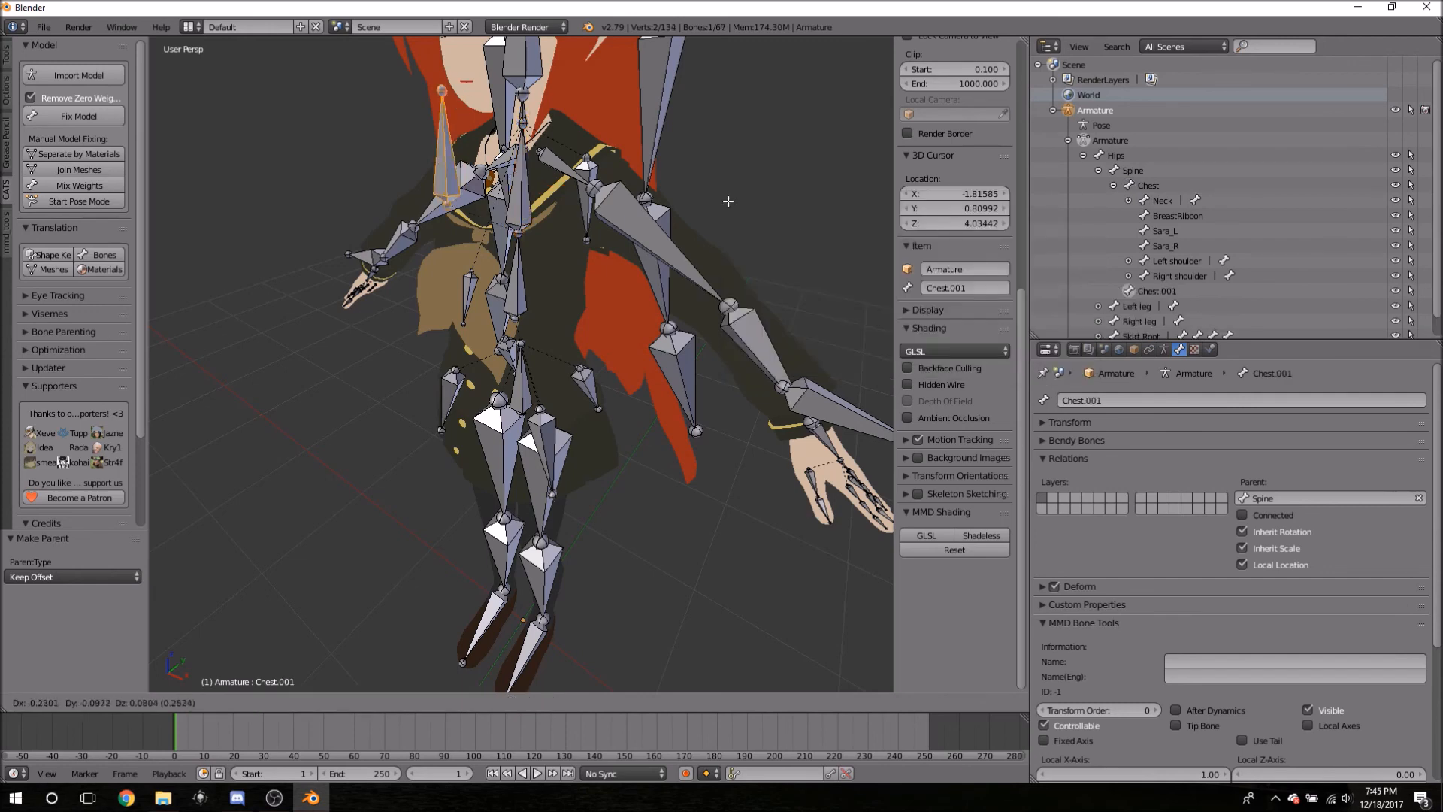
right_click(680, 216)
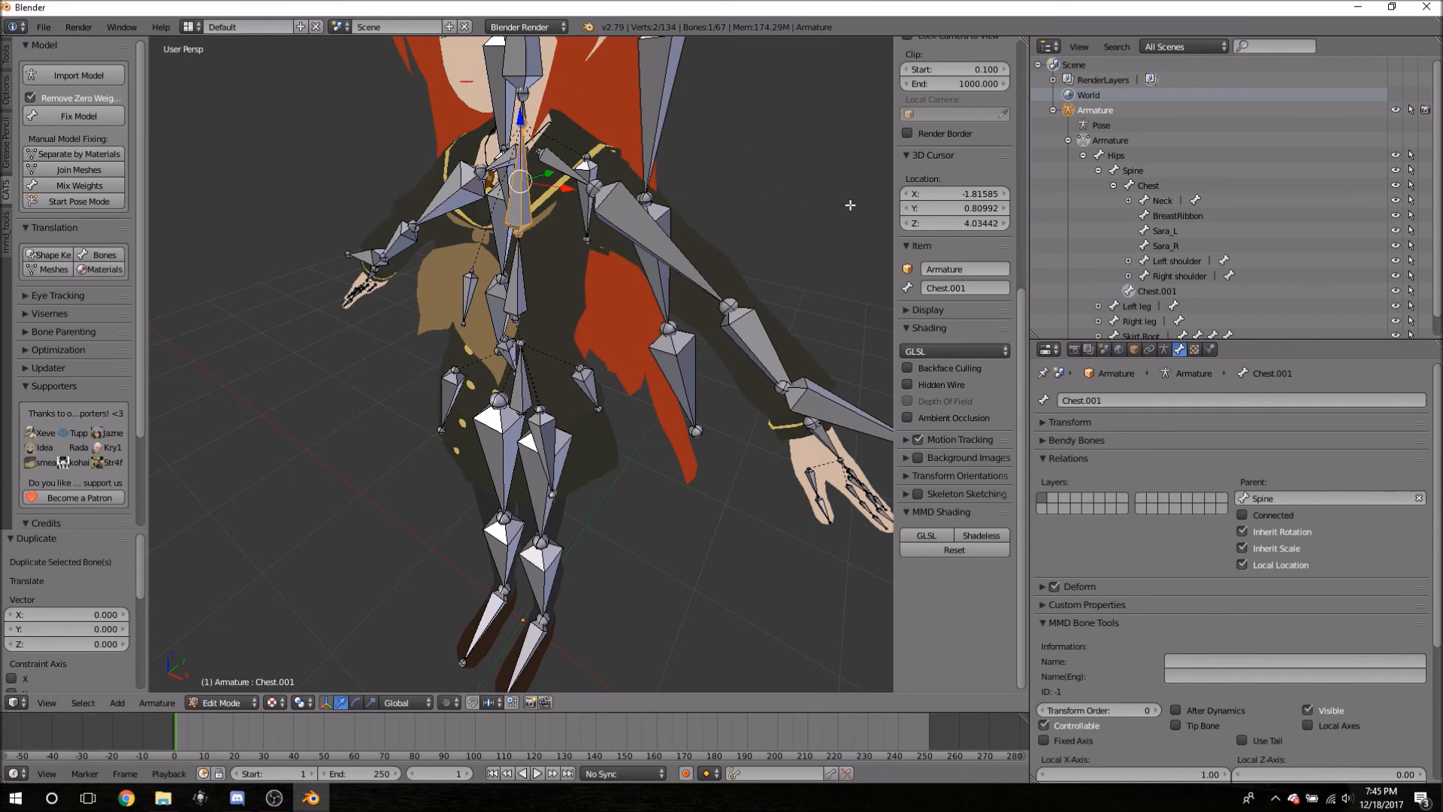
click(1170, 246)
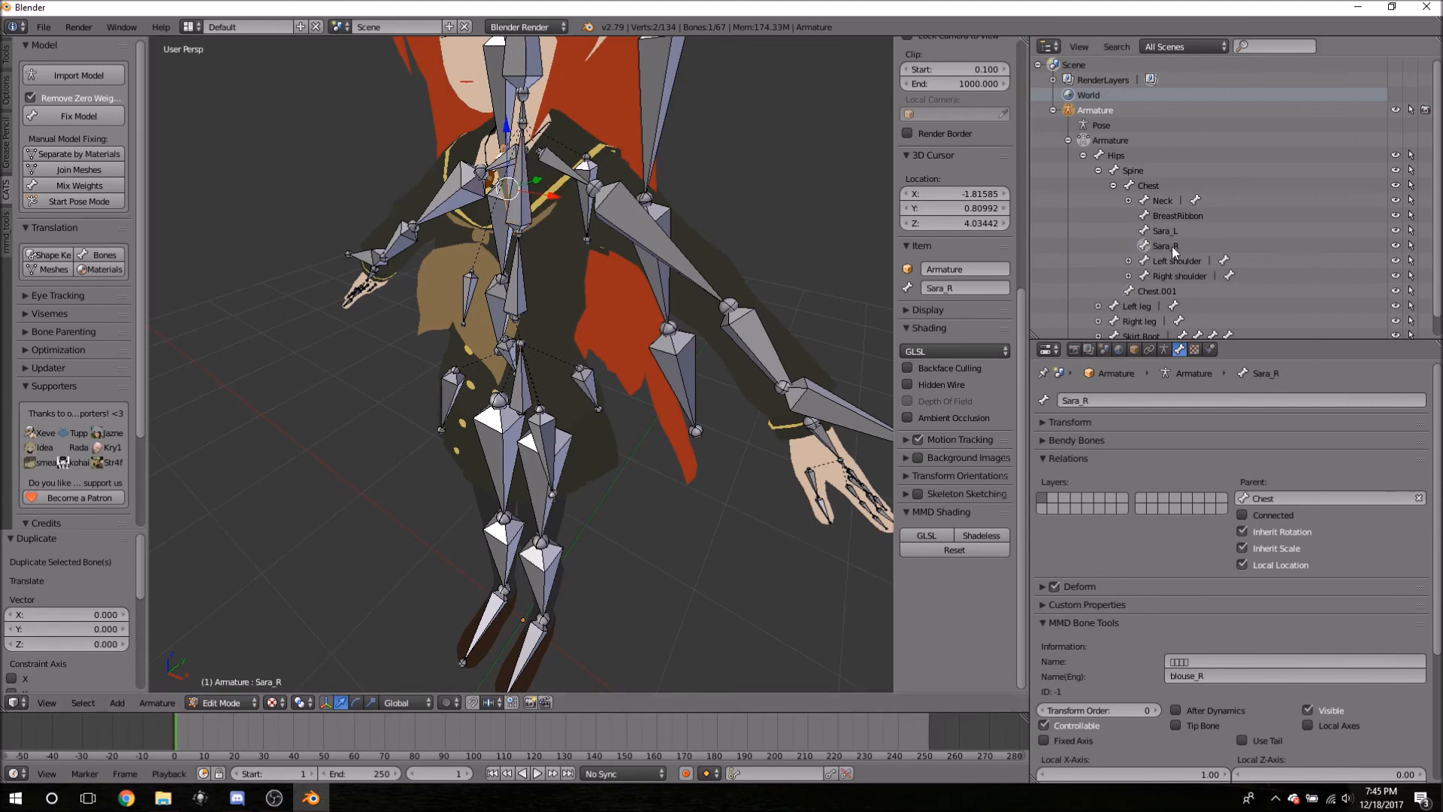
ctrl+click(1164, 230)
ctrl+click(1162, 215)
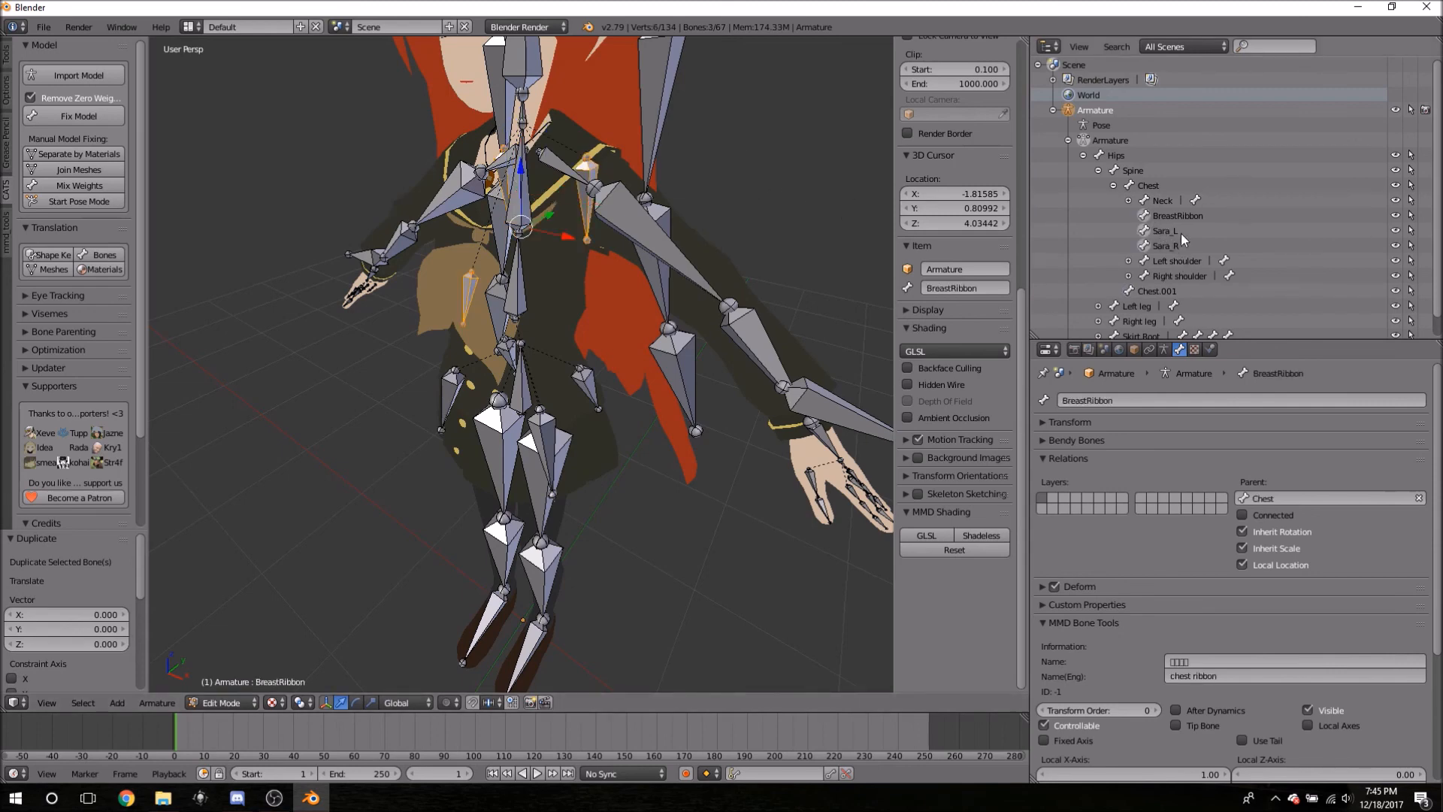
- Rename Chest.001 to 'Chest', which becomes Chest.002, and start renaming it again
click(1156, 290)
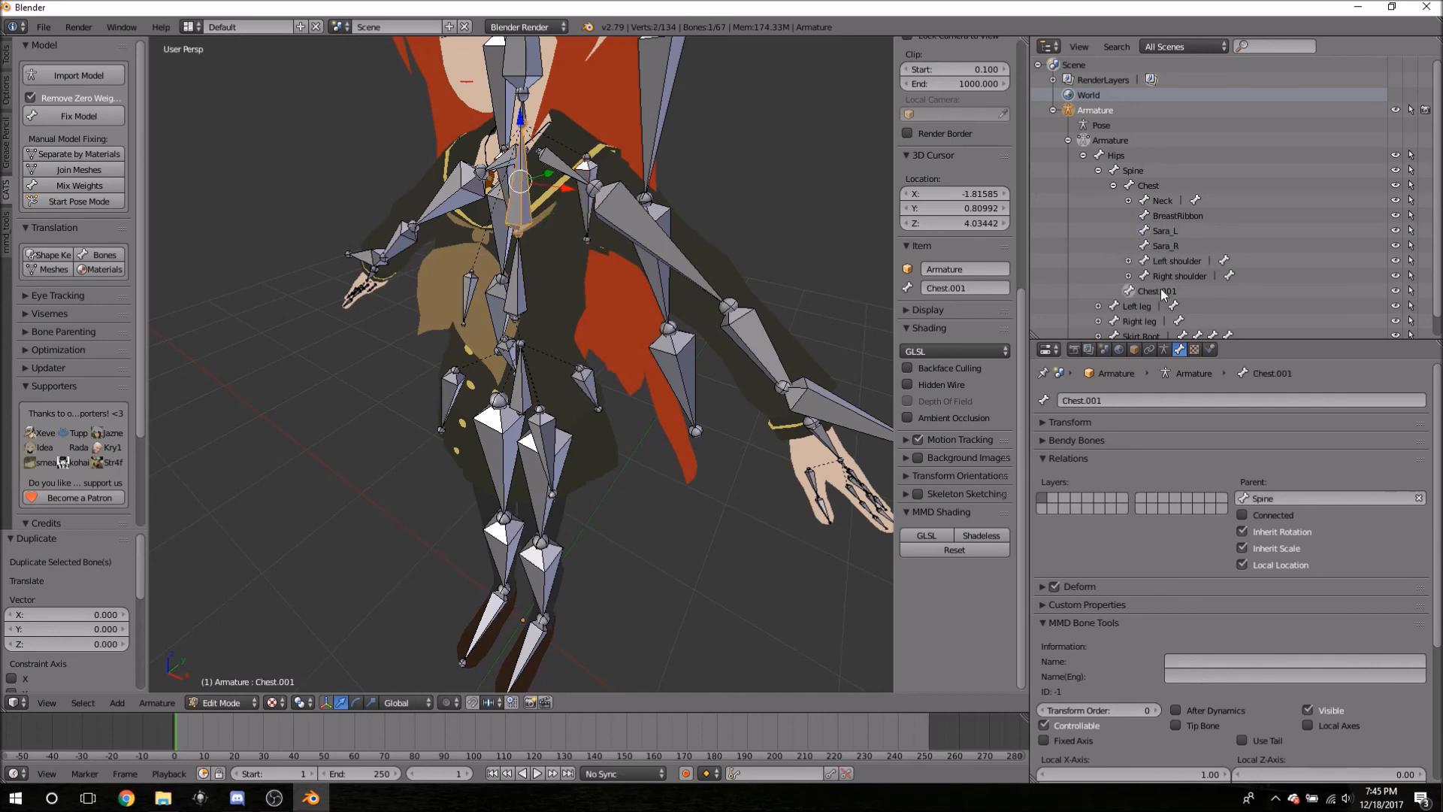
double_click(1157, 291)
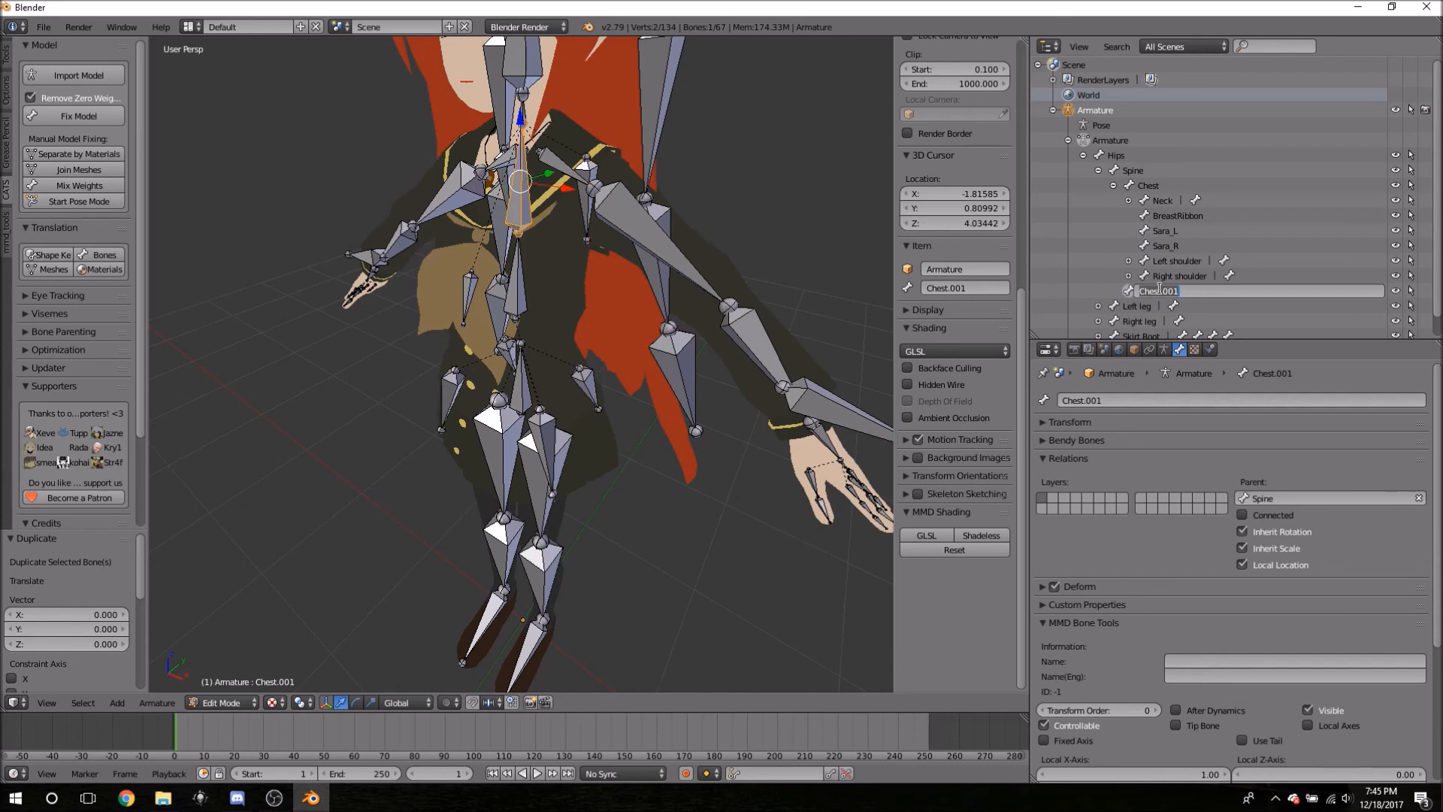
text(Chest)
key(Return)
double_click(1160, 290)
- Rename the duplicate bone 'Chest Root' and set its parent to Chest
key(BackSpace)
key(BackSpace)
key(BackSpace)
text(Root)
key(Return)
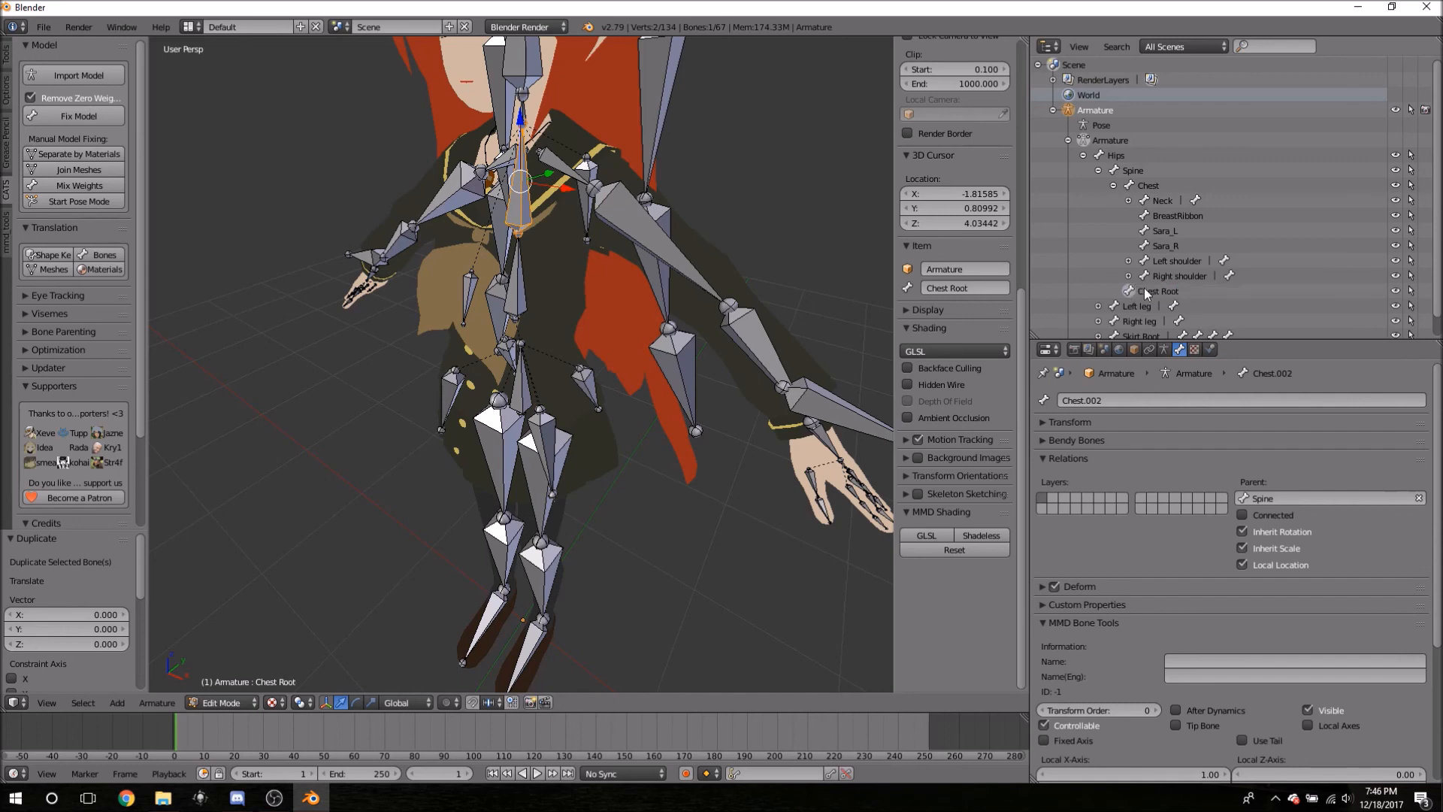
click(1270, 498)
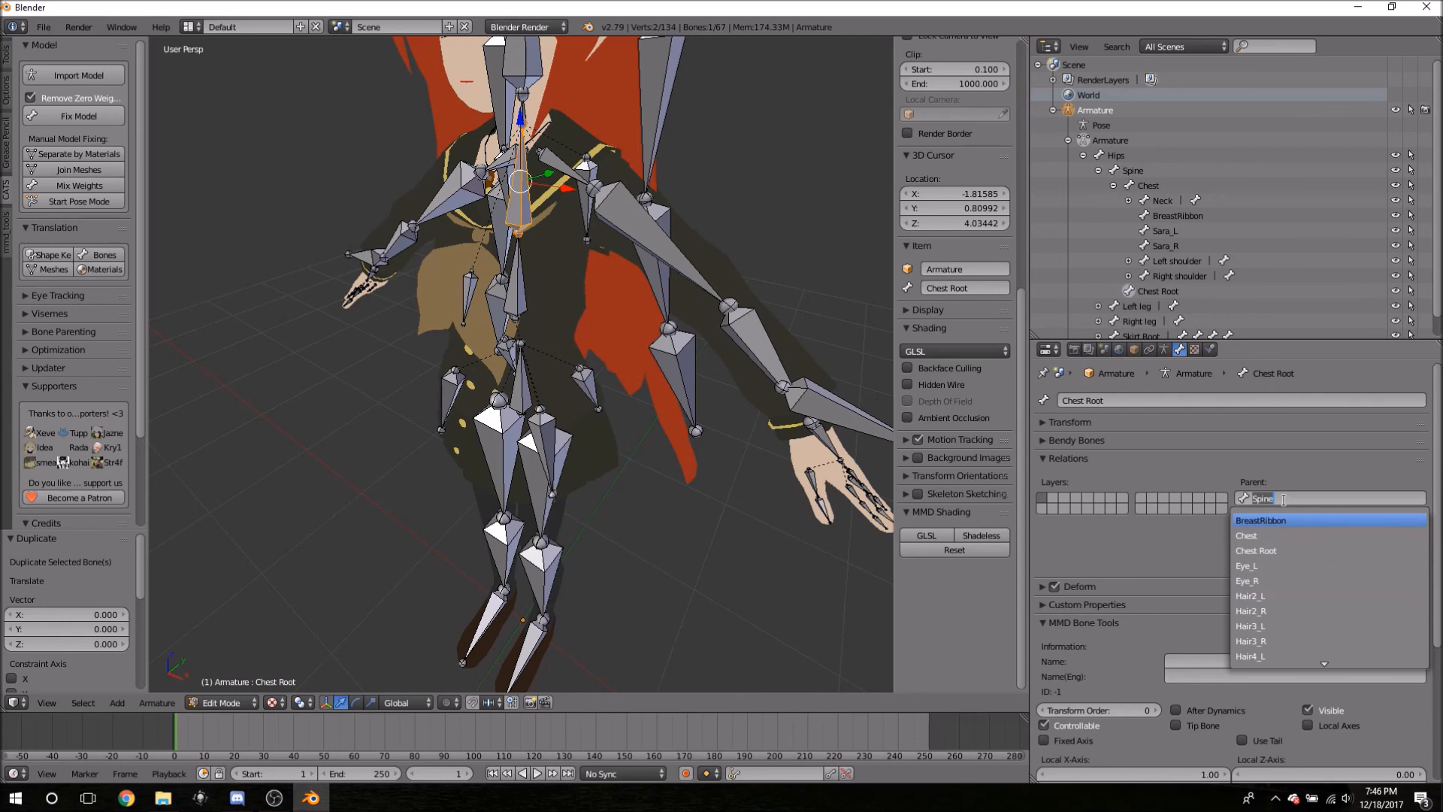
text(chest)
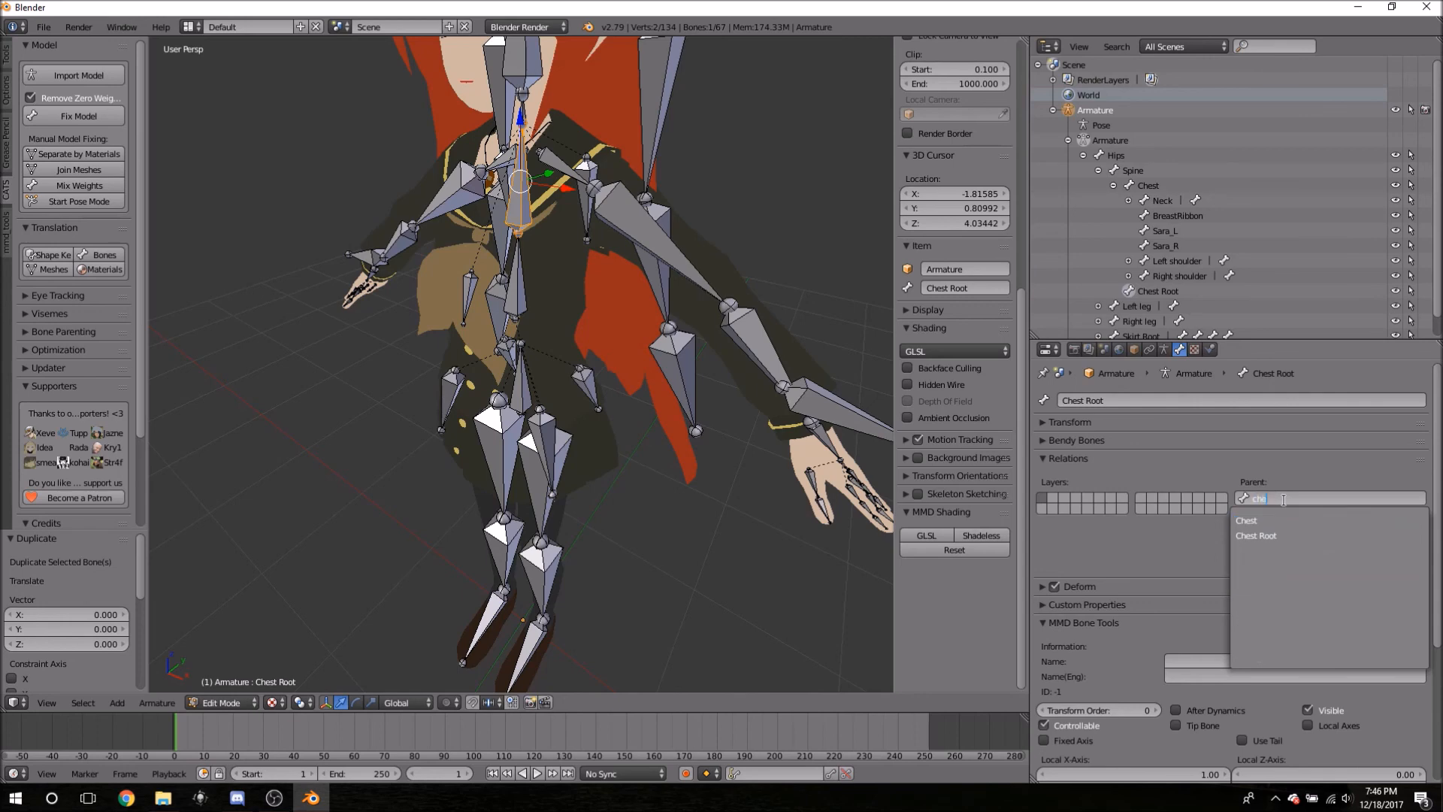
click(1279, 520)
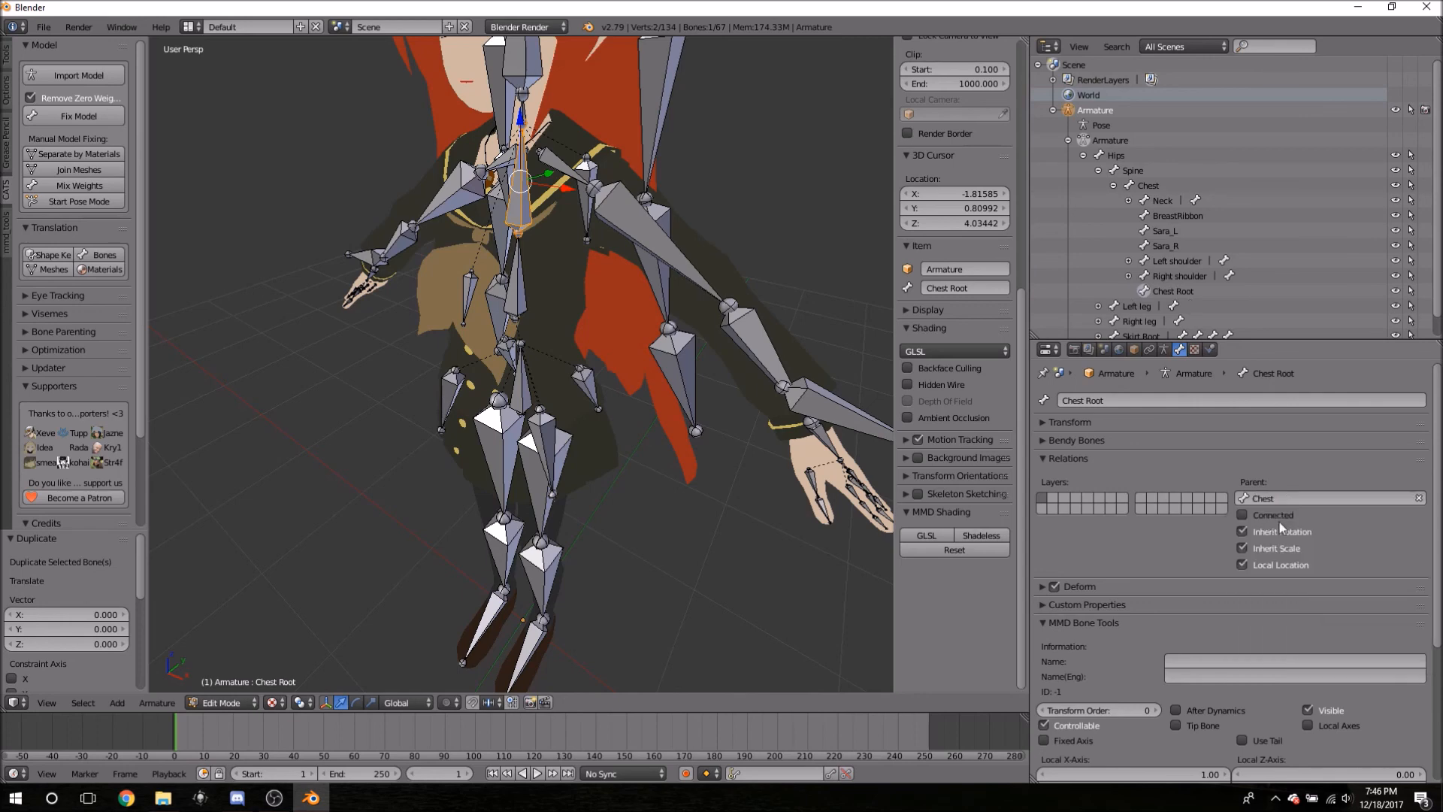
- Parent Sara_R, Sara_L and BreastRibbon to Chest Root with Keep Offset
click(1164, 247)
ctrl+click(1162, 232)
ctrl+click(1160, 217)
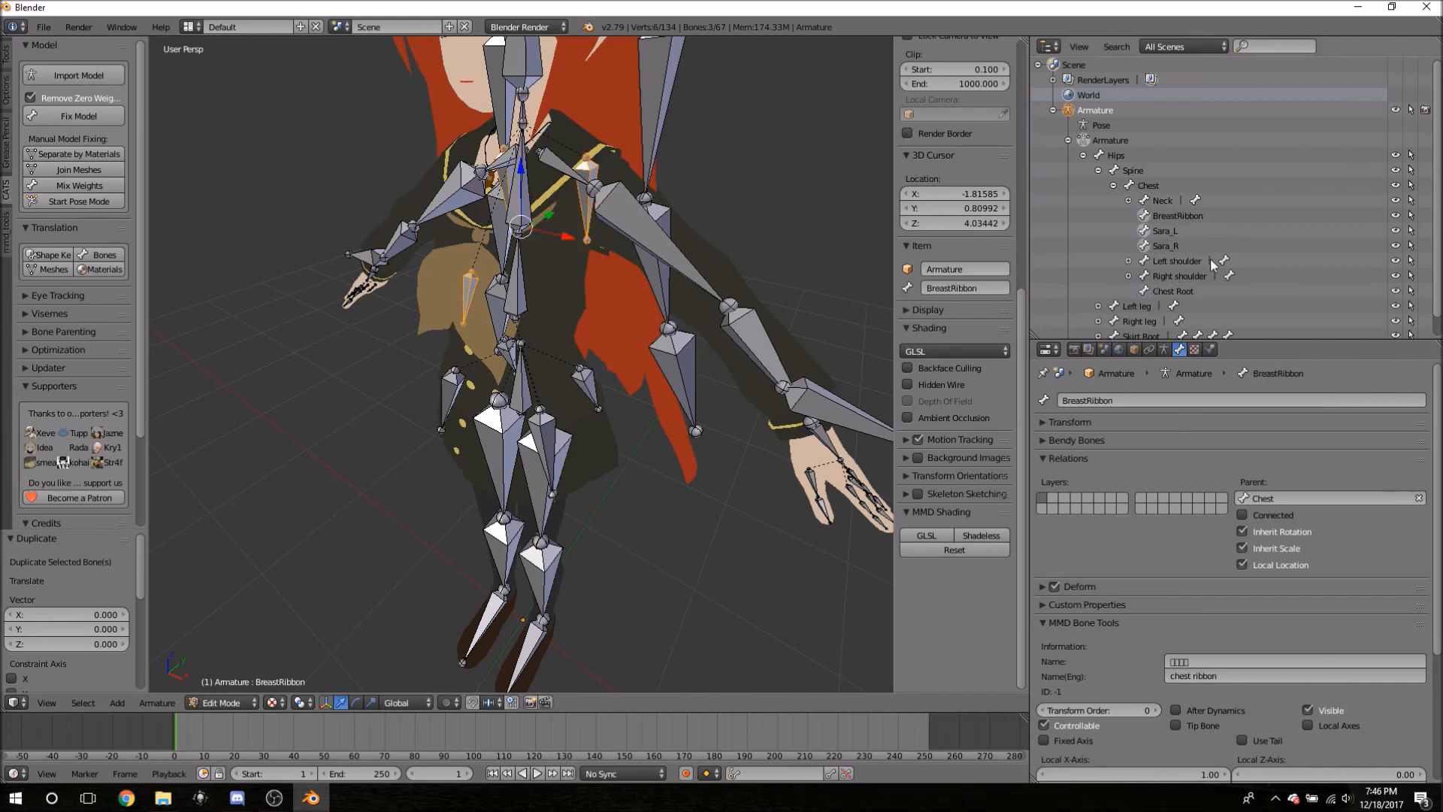
ctrl+click(1145, 292)
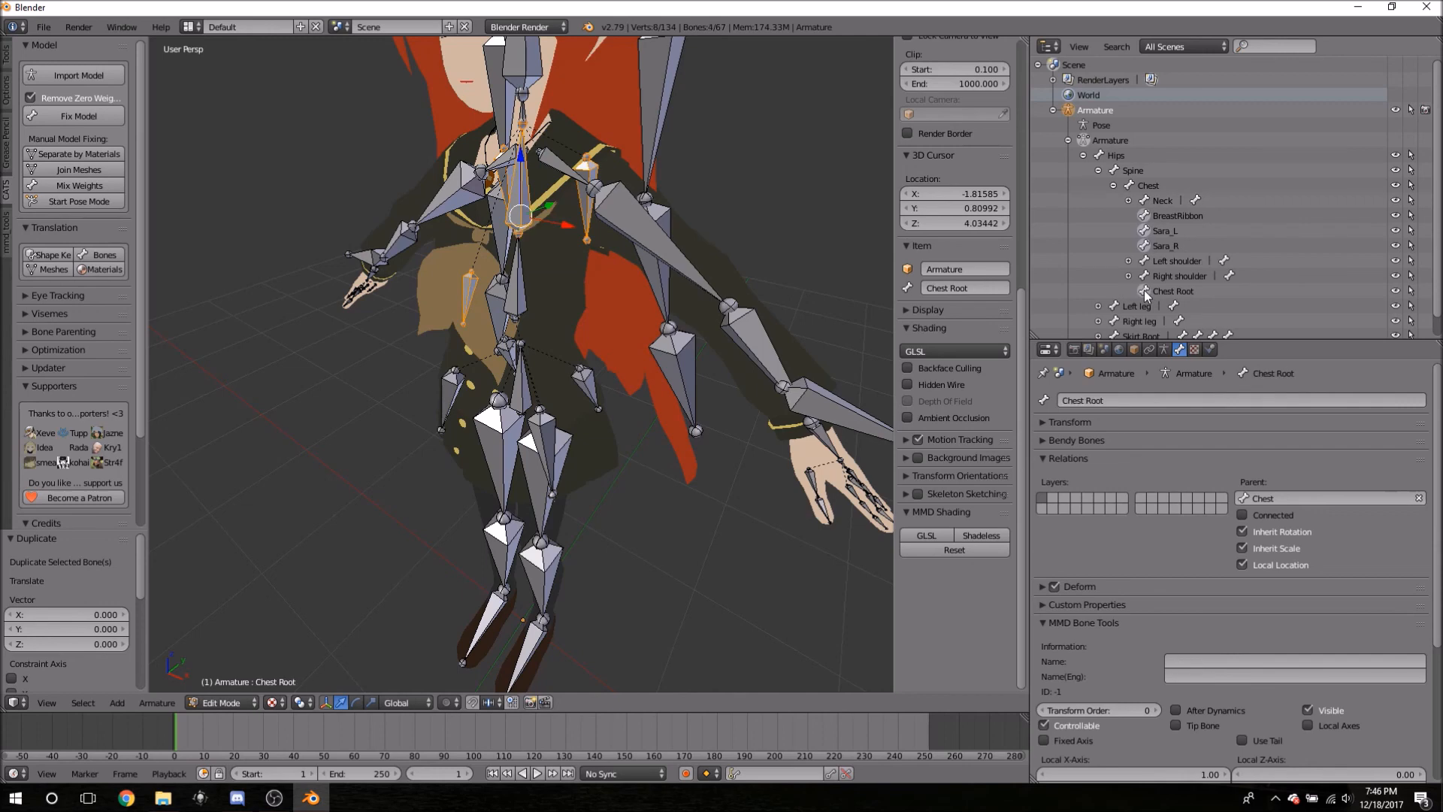
key(space)
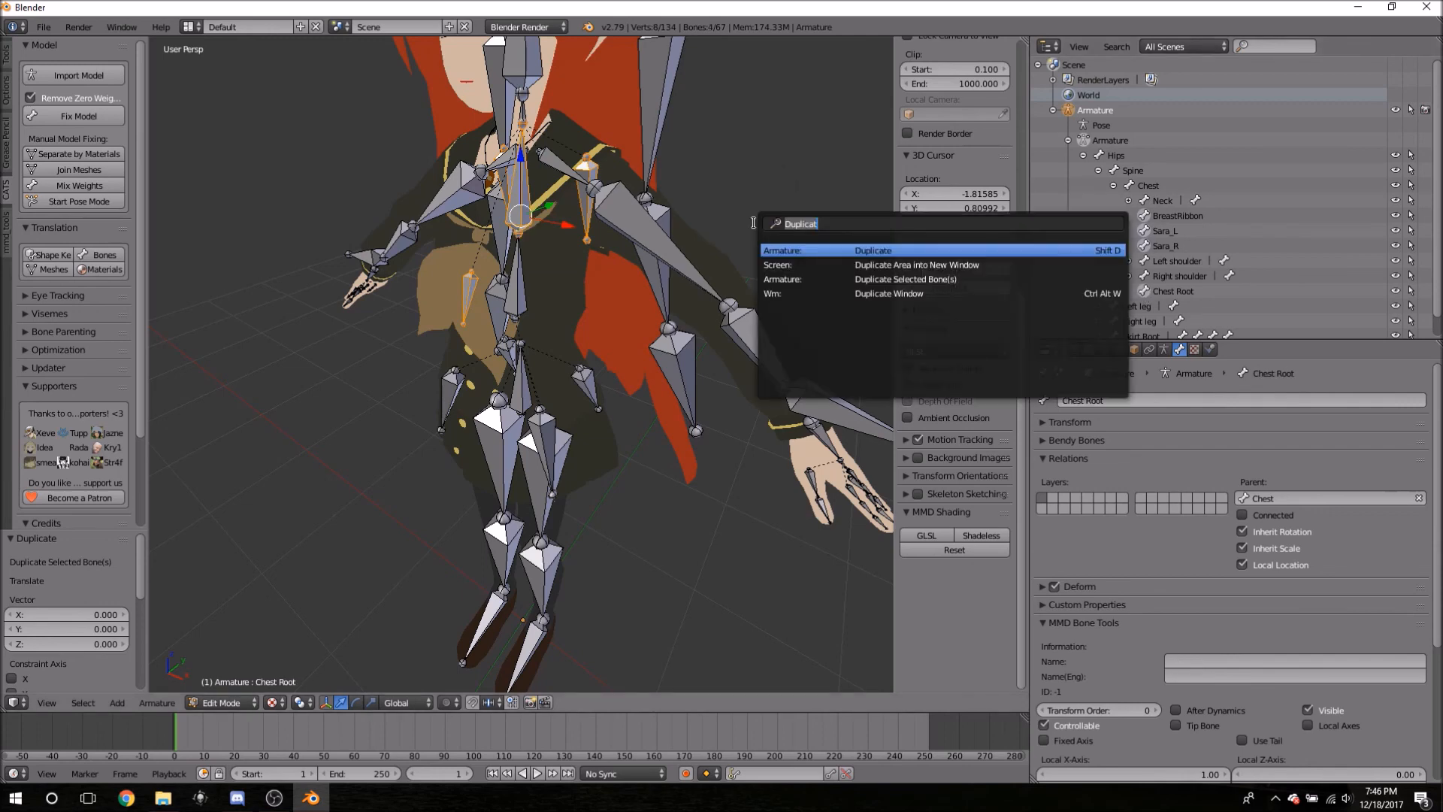
text(pare)
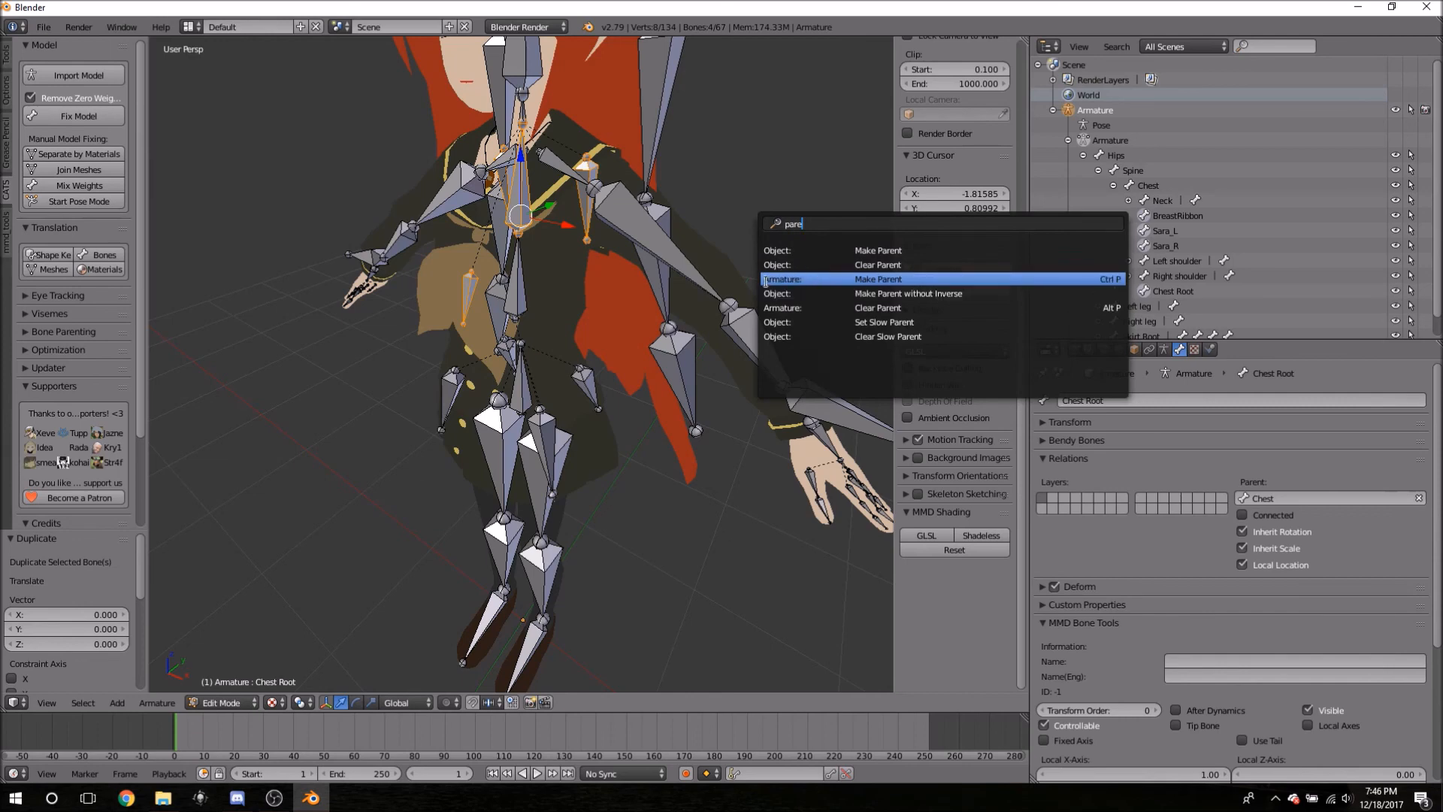
click(805, 278)
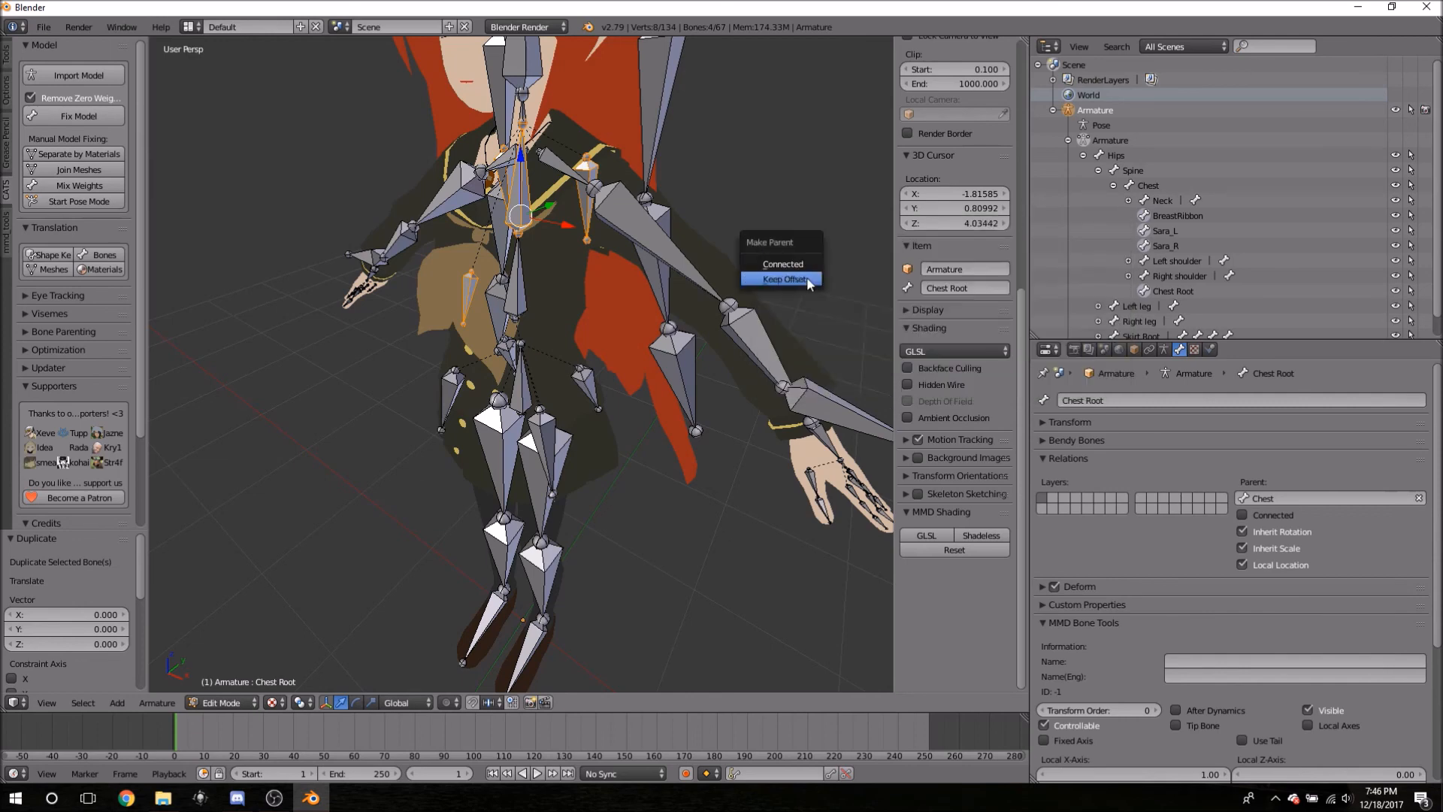
click(777, 280)
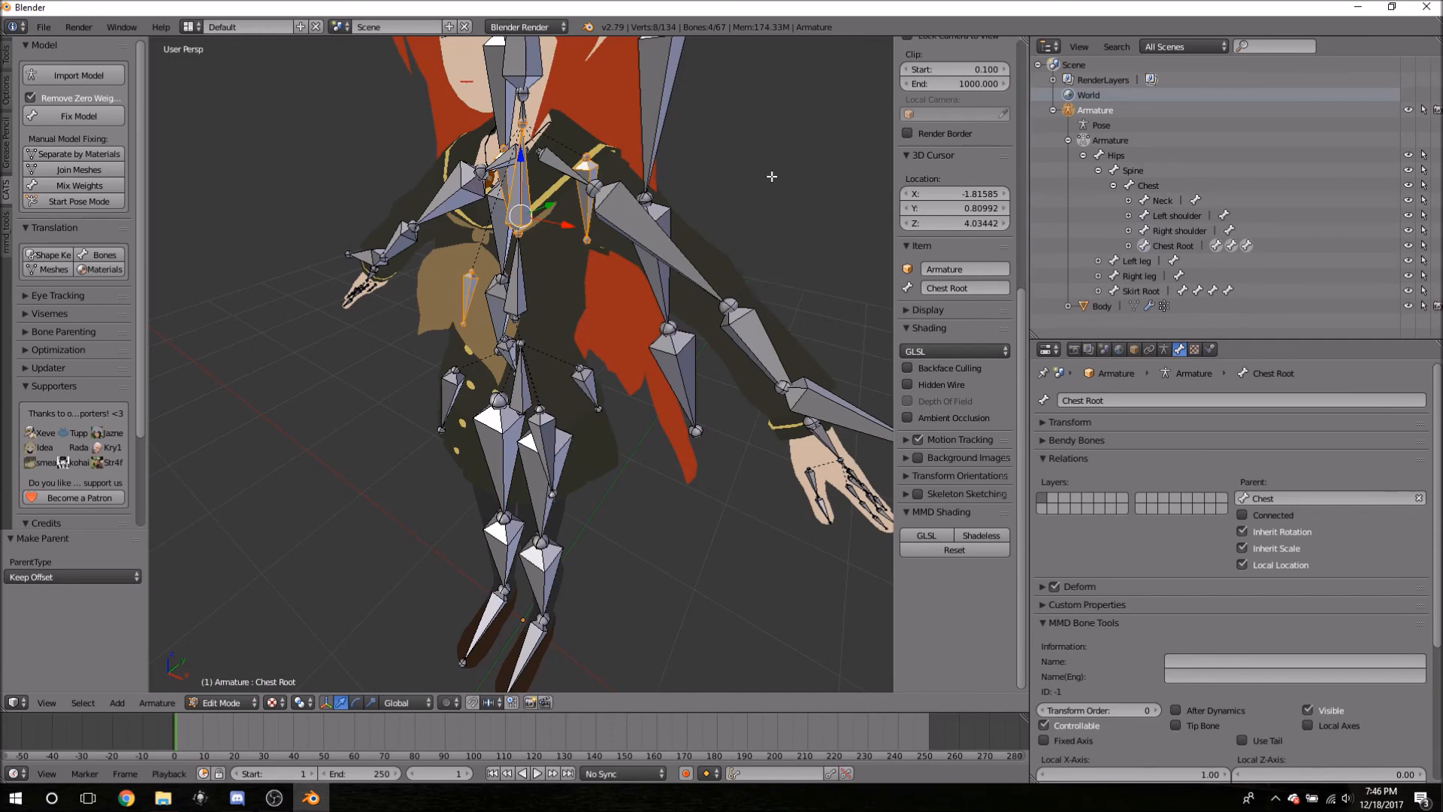
mouse_move(759, 250)
middle_down()
mouse_move(902, 240)
mouse_move(756, 207)
mouse_move(802, 295)
mouse_move(751, 237)
middle_up()
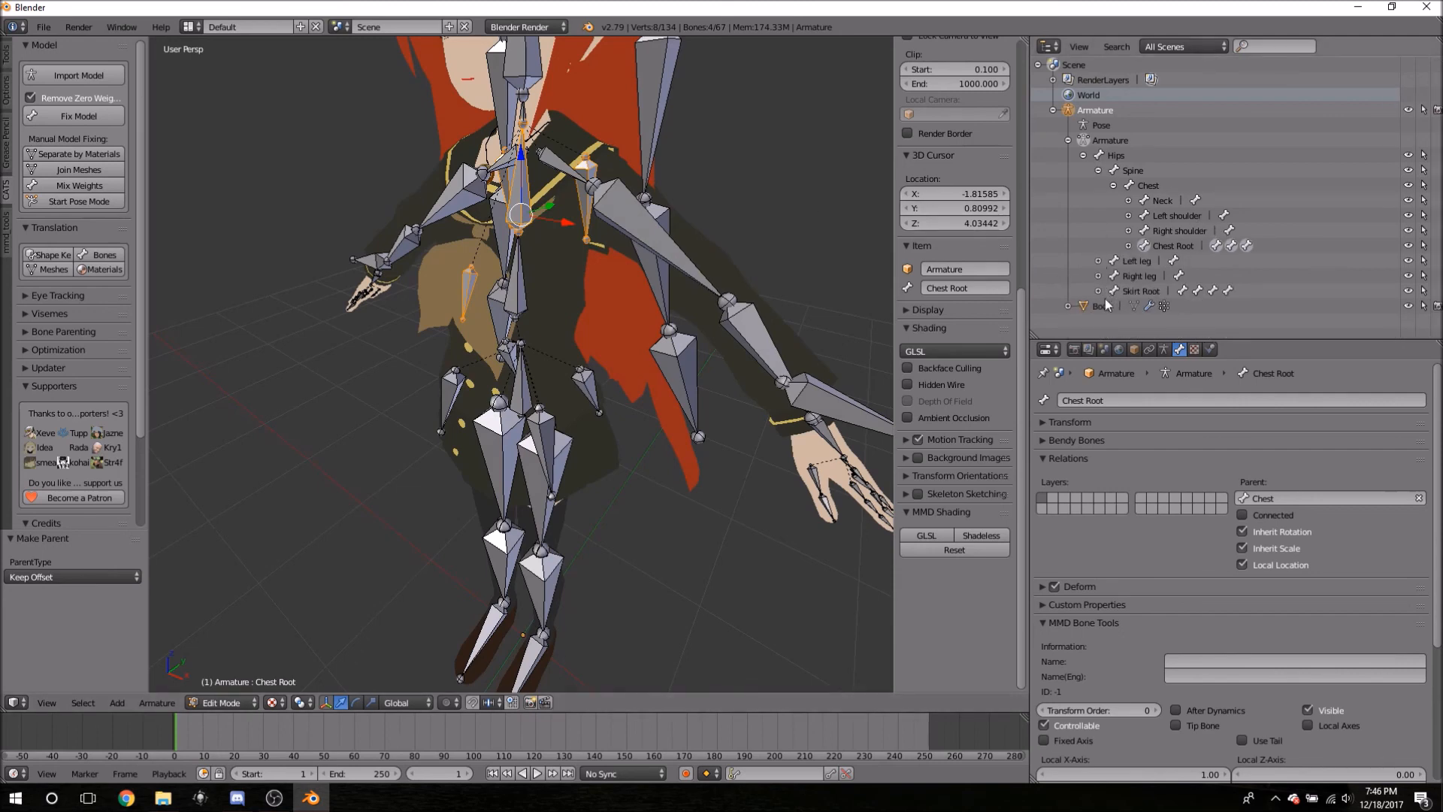
- Duplicate the Head bone in place and rename the copy 'Hair Root'
click(1128, 200)
click(1143, 216)
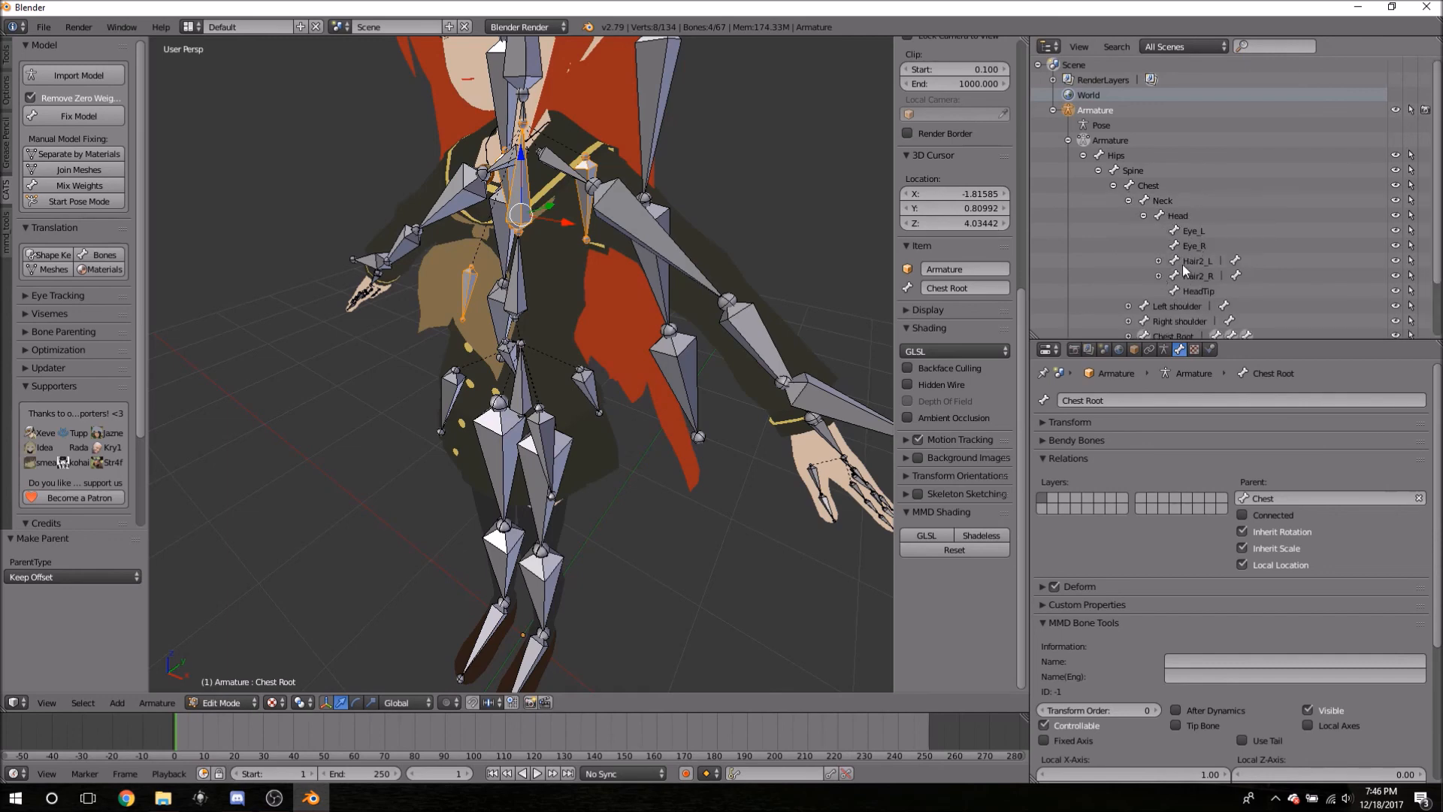
click(1177, 216)
key(space)
text(dup)
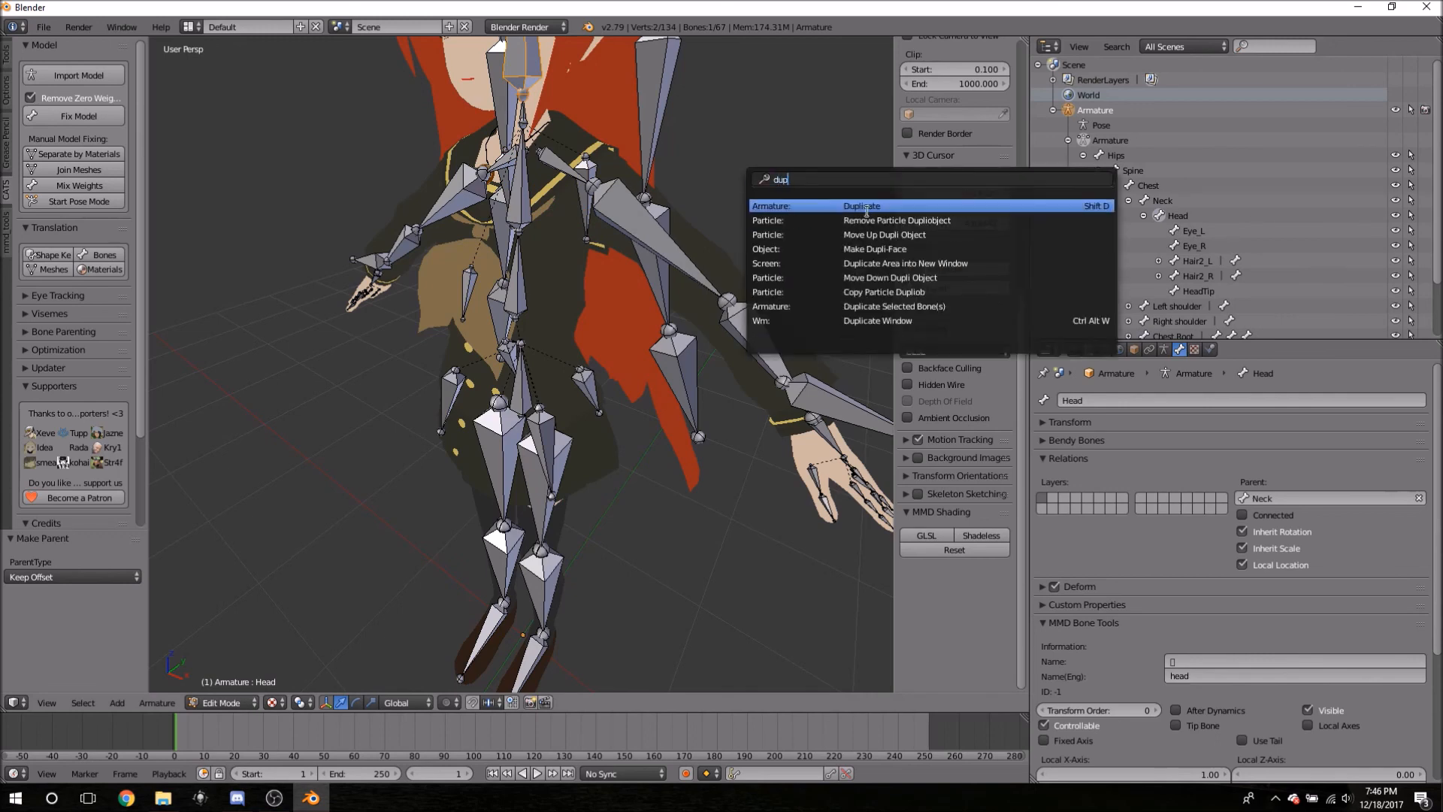
click(789, 206)
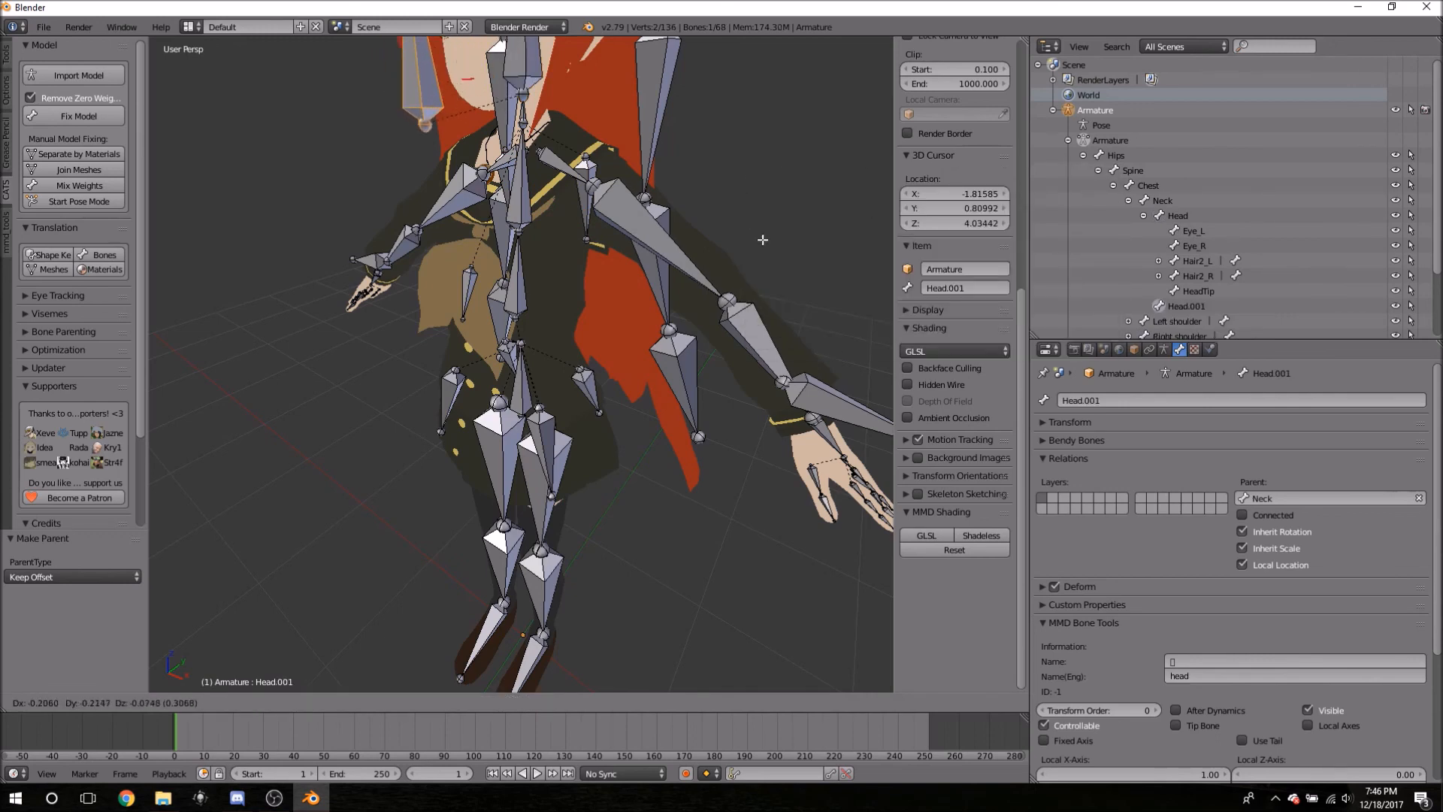
key(Escape)
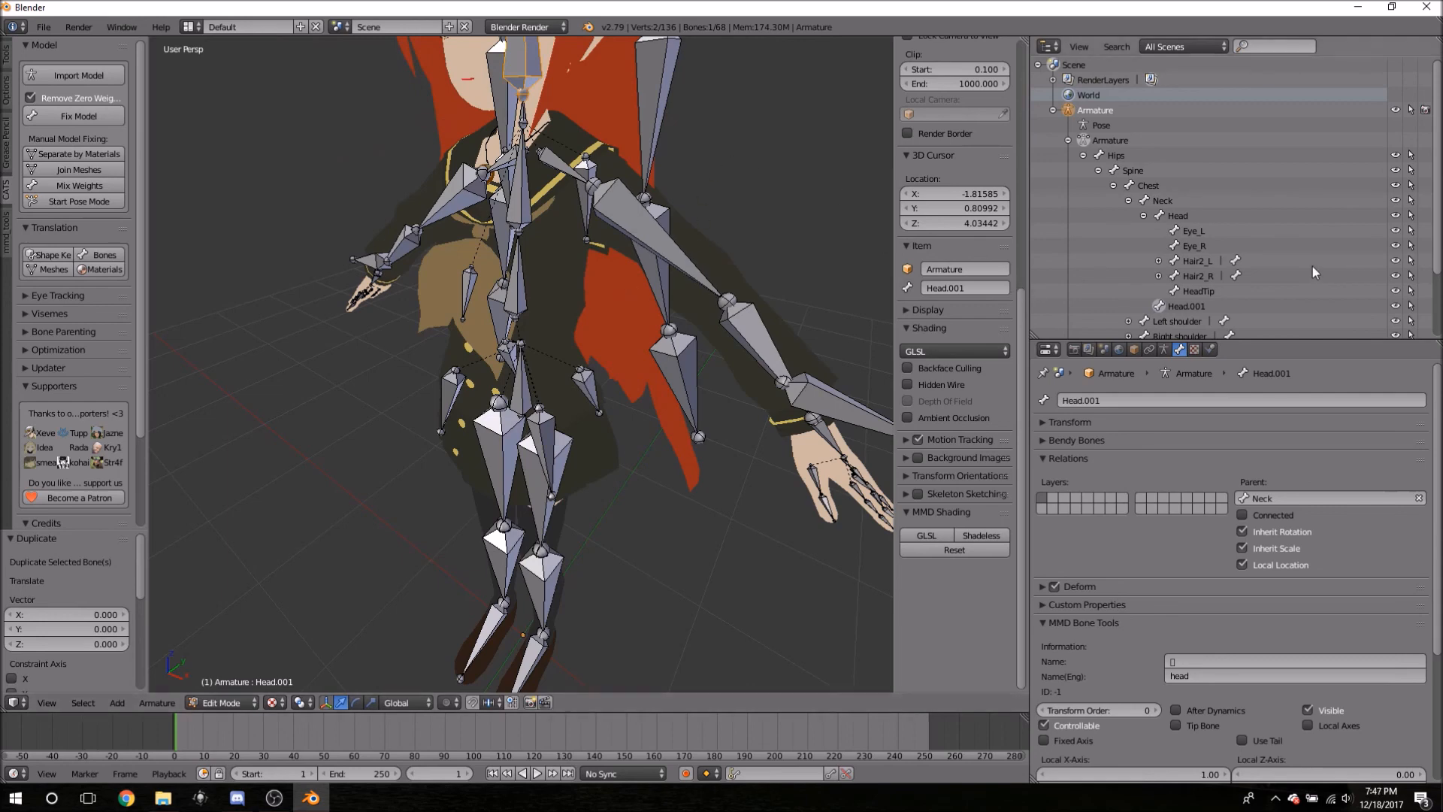
double_click(1188, 306)
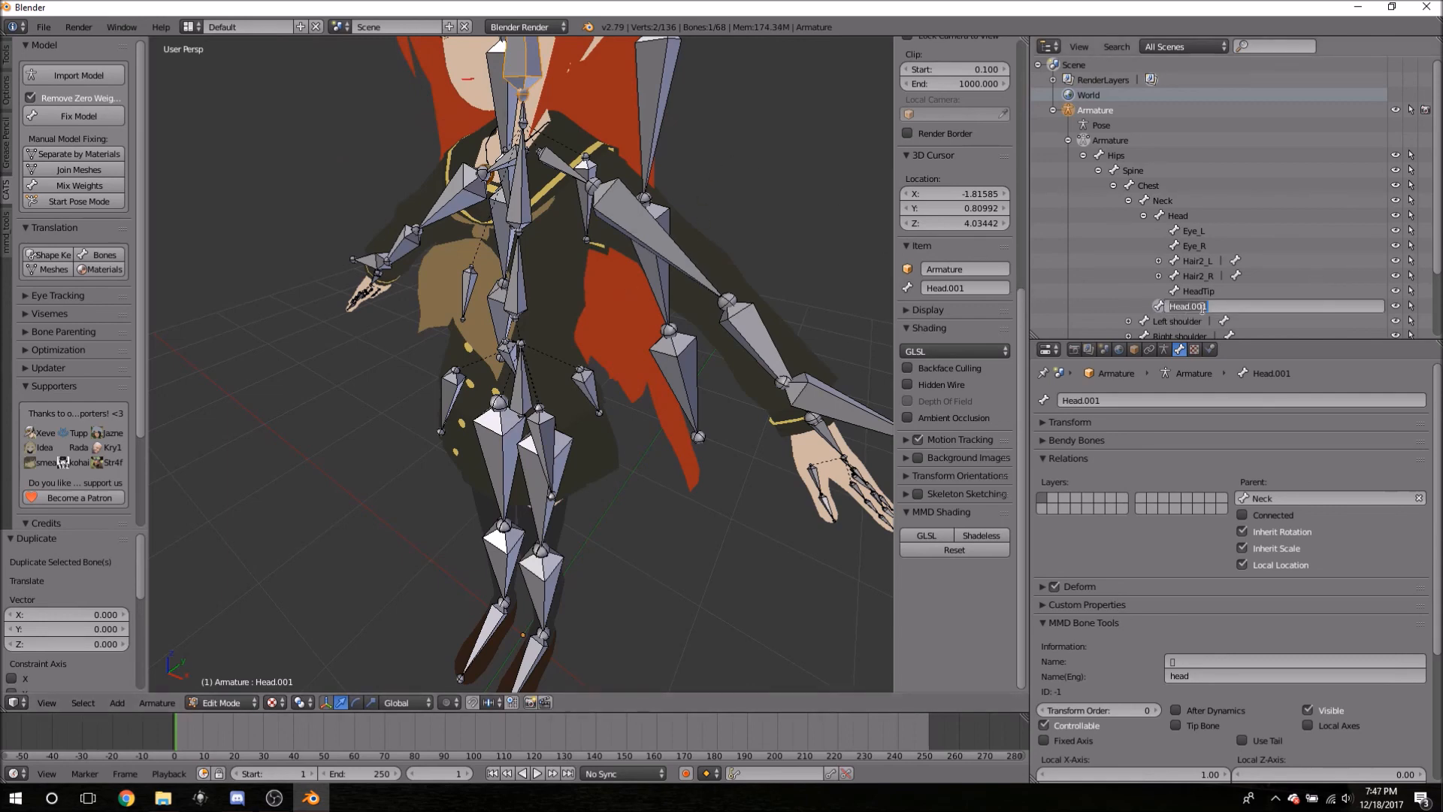
text(Hair Root)
key(Return)
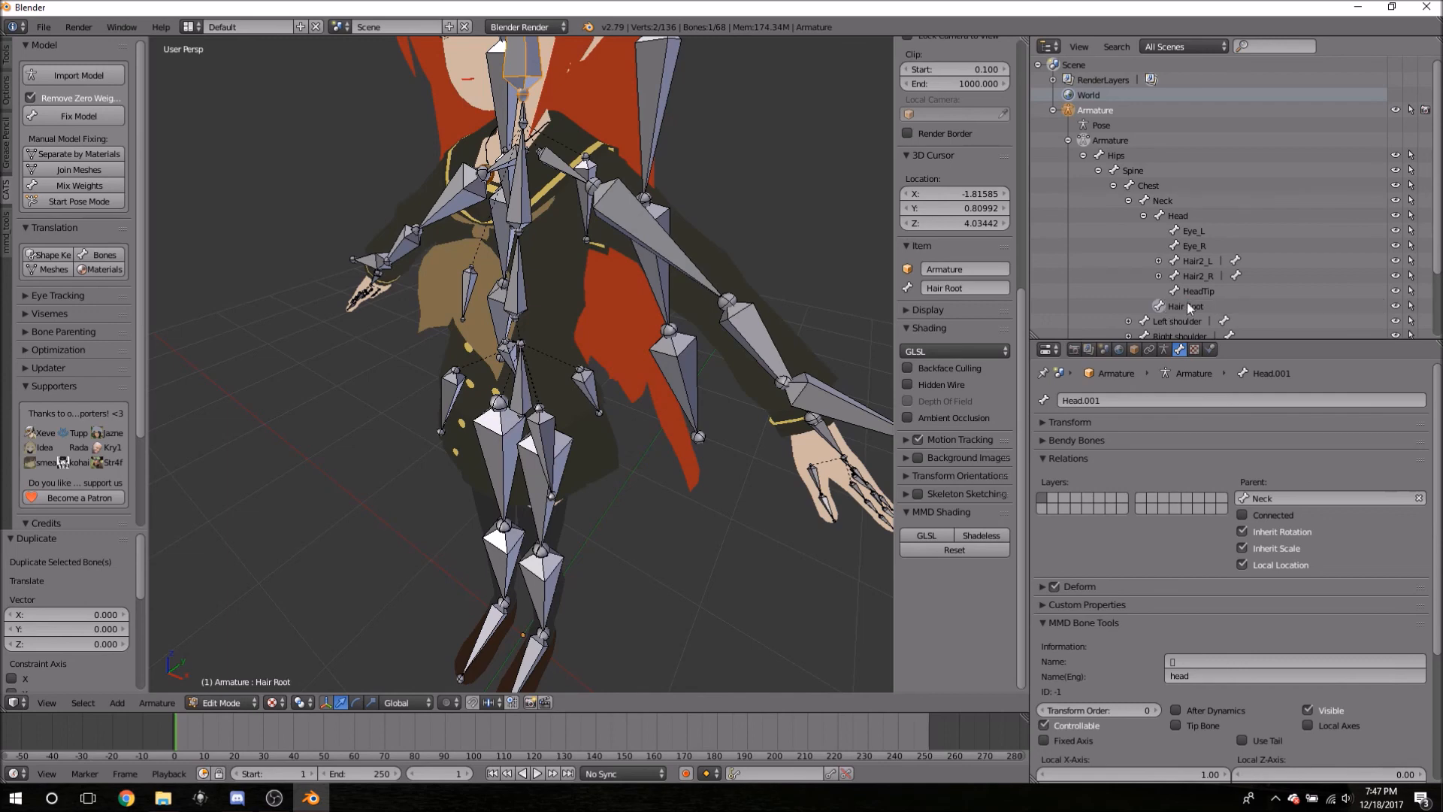
- Parent Hair2_L and Hair2_R to Hair Root with Keep Offset
click(1189, 231)
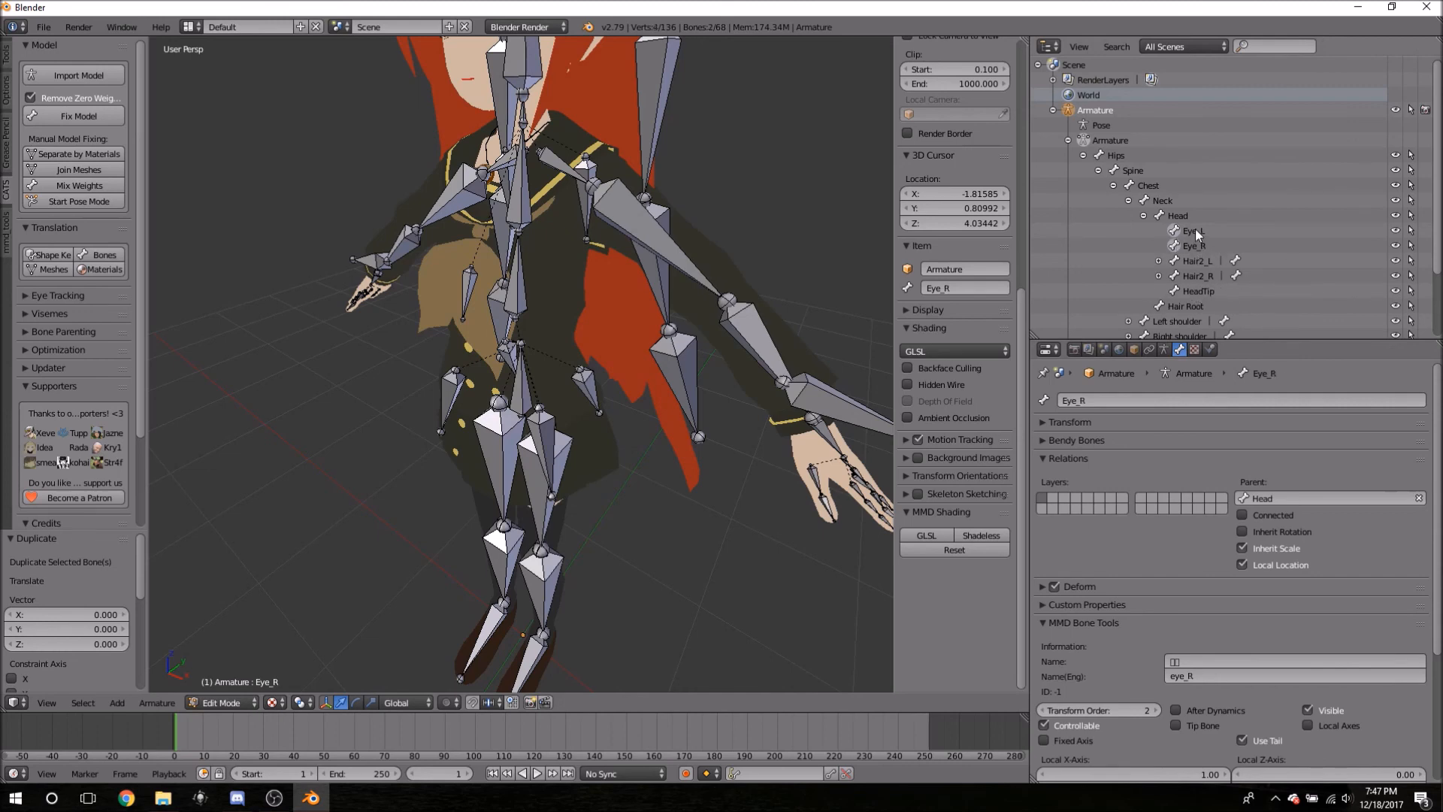
click(1196, 269)
ctrl+click(1195, 276)
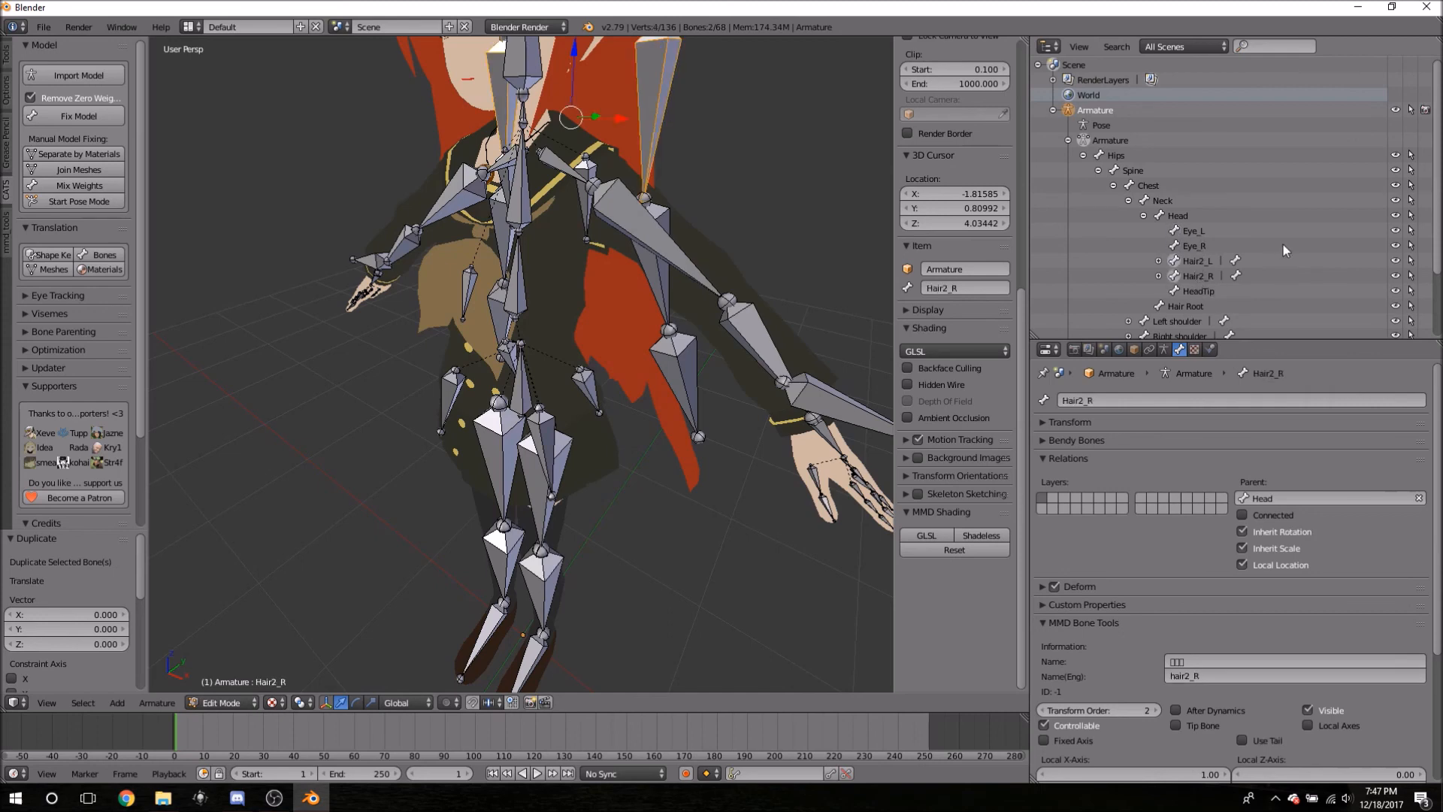
ctrl+click(1183, 307)
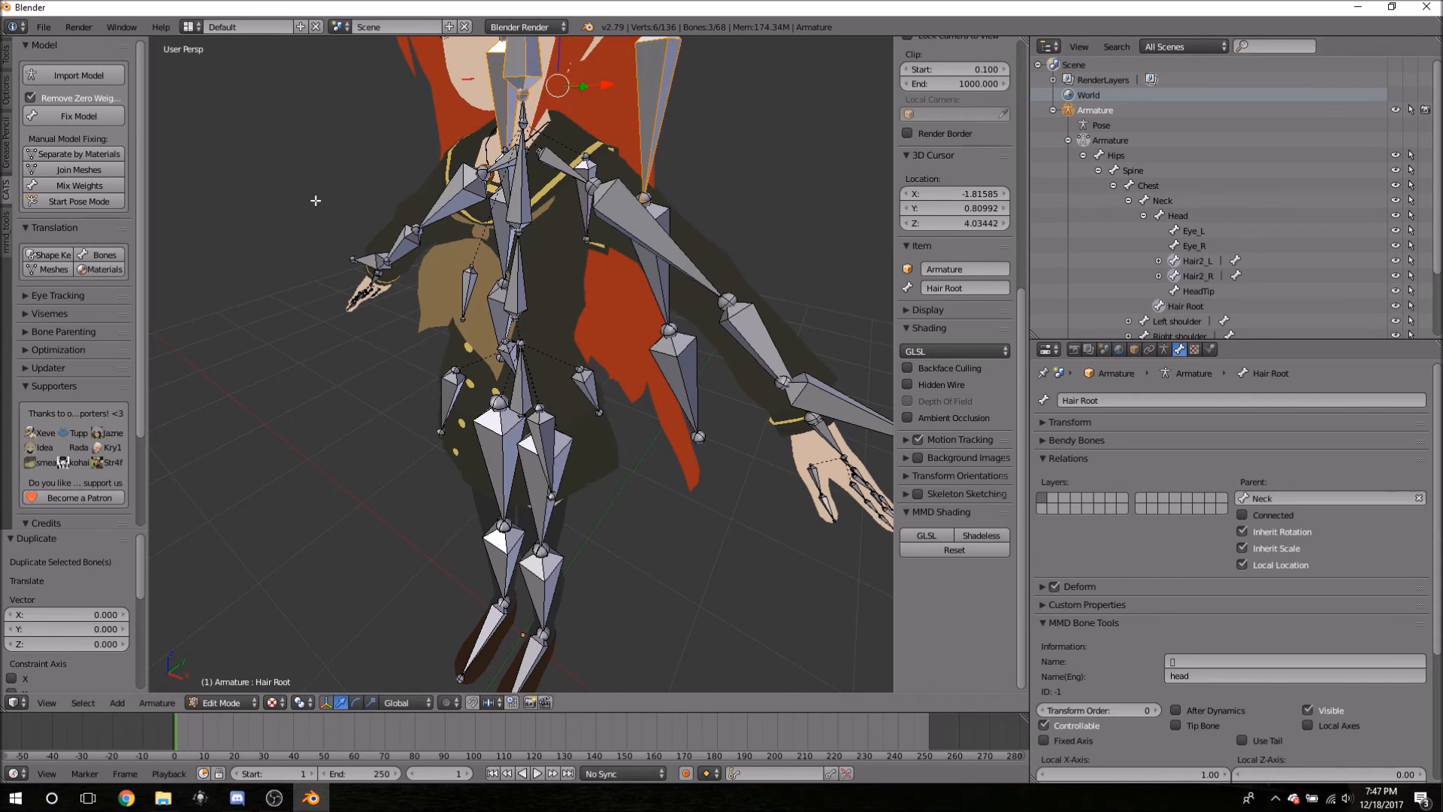
key(space)
text(pare)
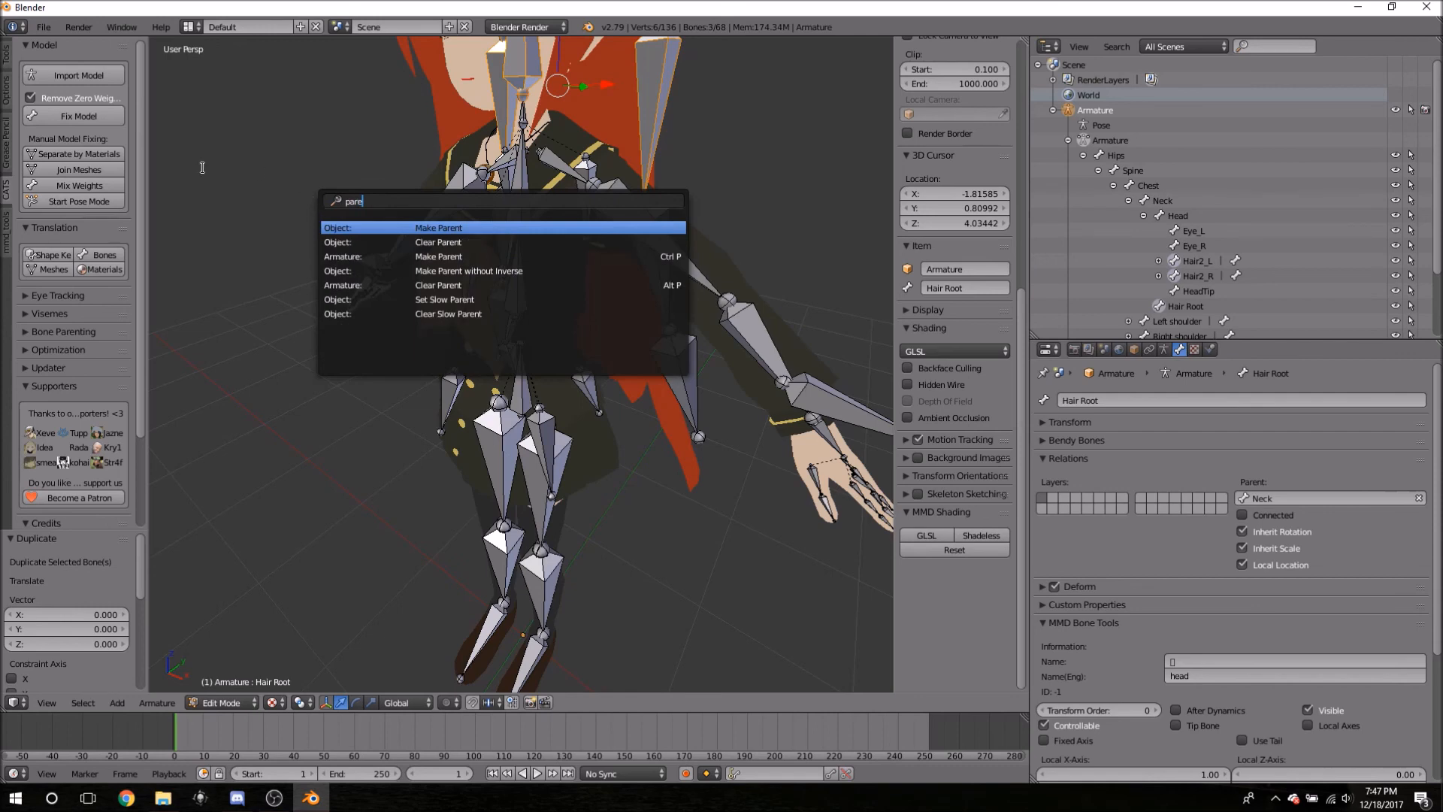
click(455, 257)
click(451, 262)
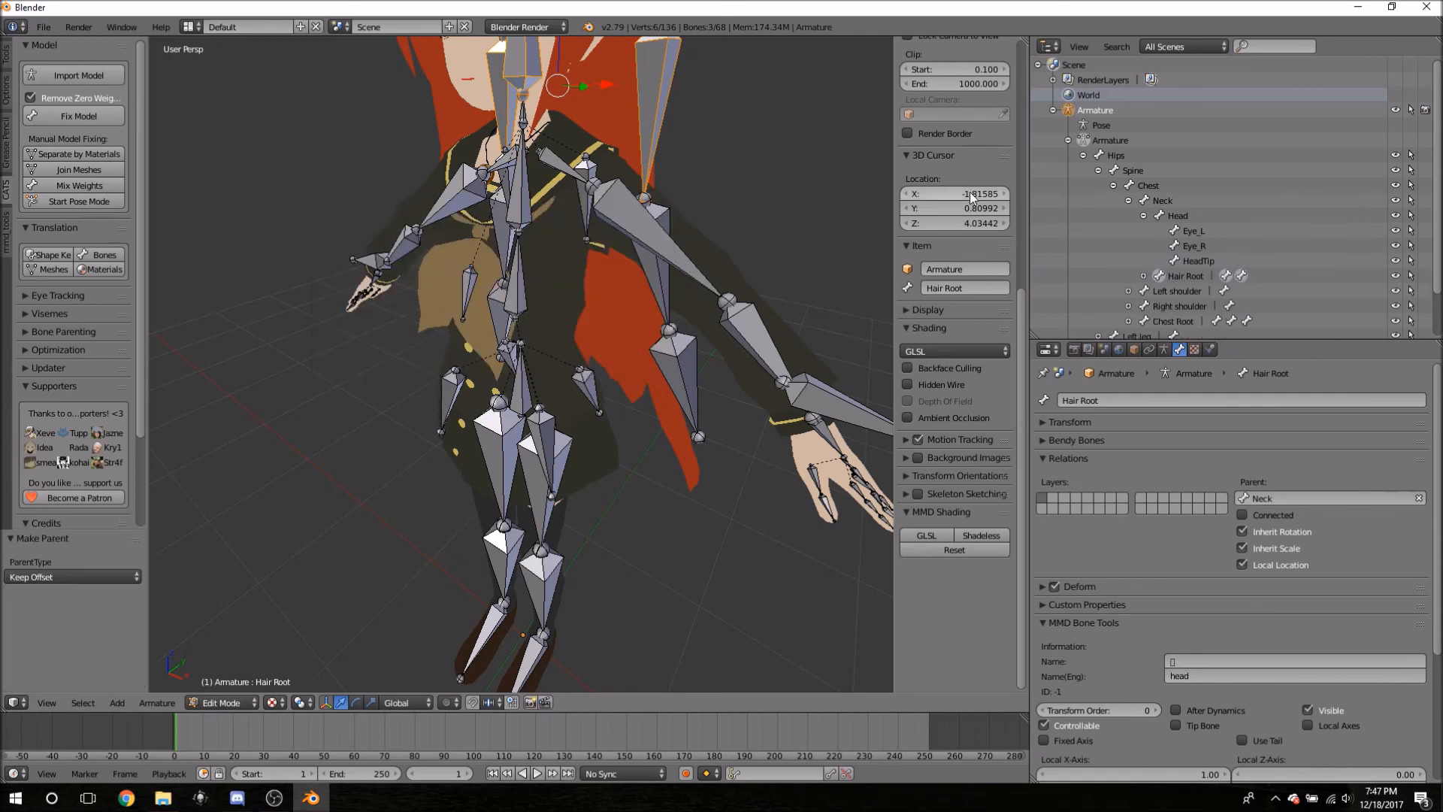
- Select Hair Root and choose Head in its Bone properties Parent field
click(1188, 276)
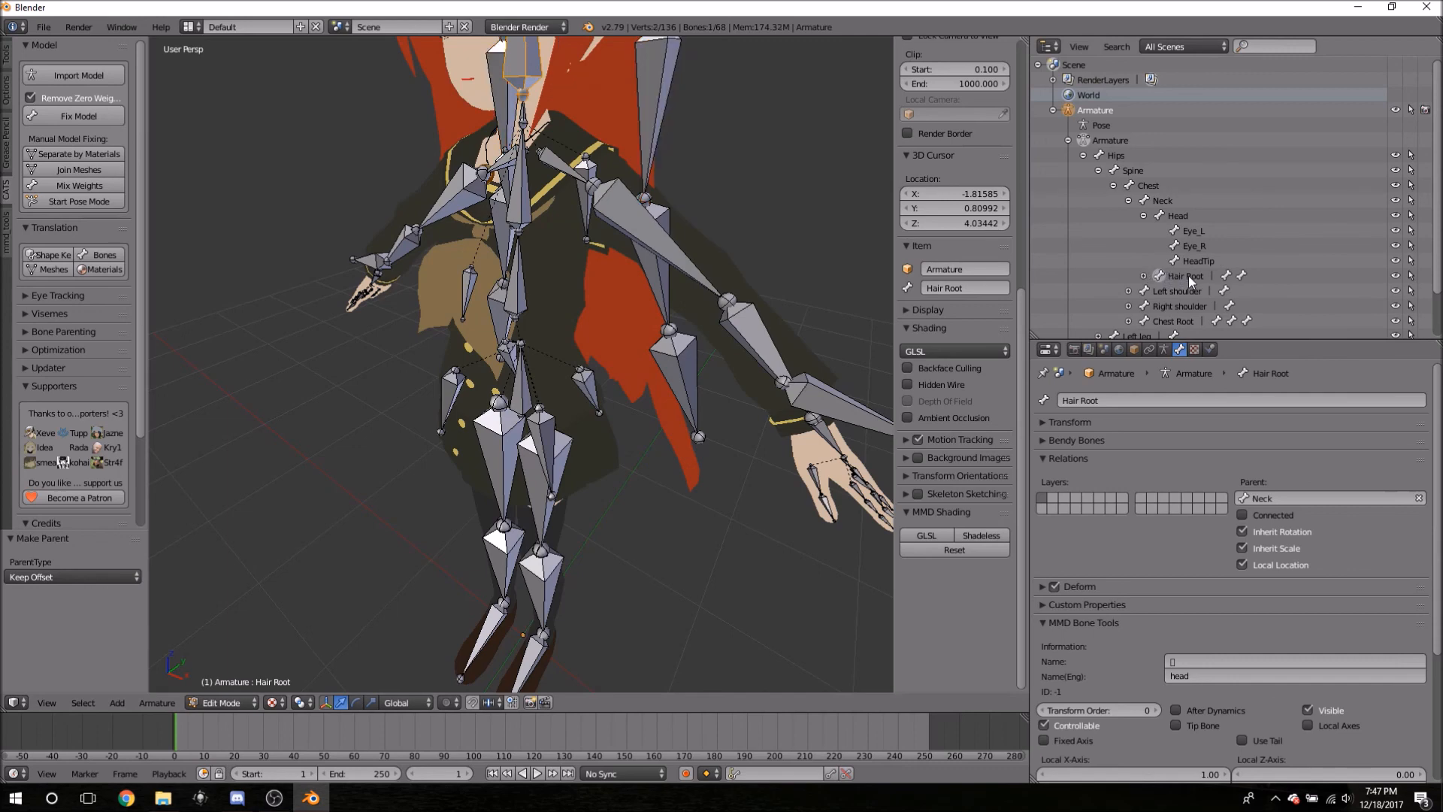
click(1291, 497)
text(head)
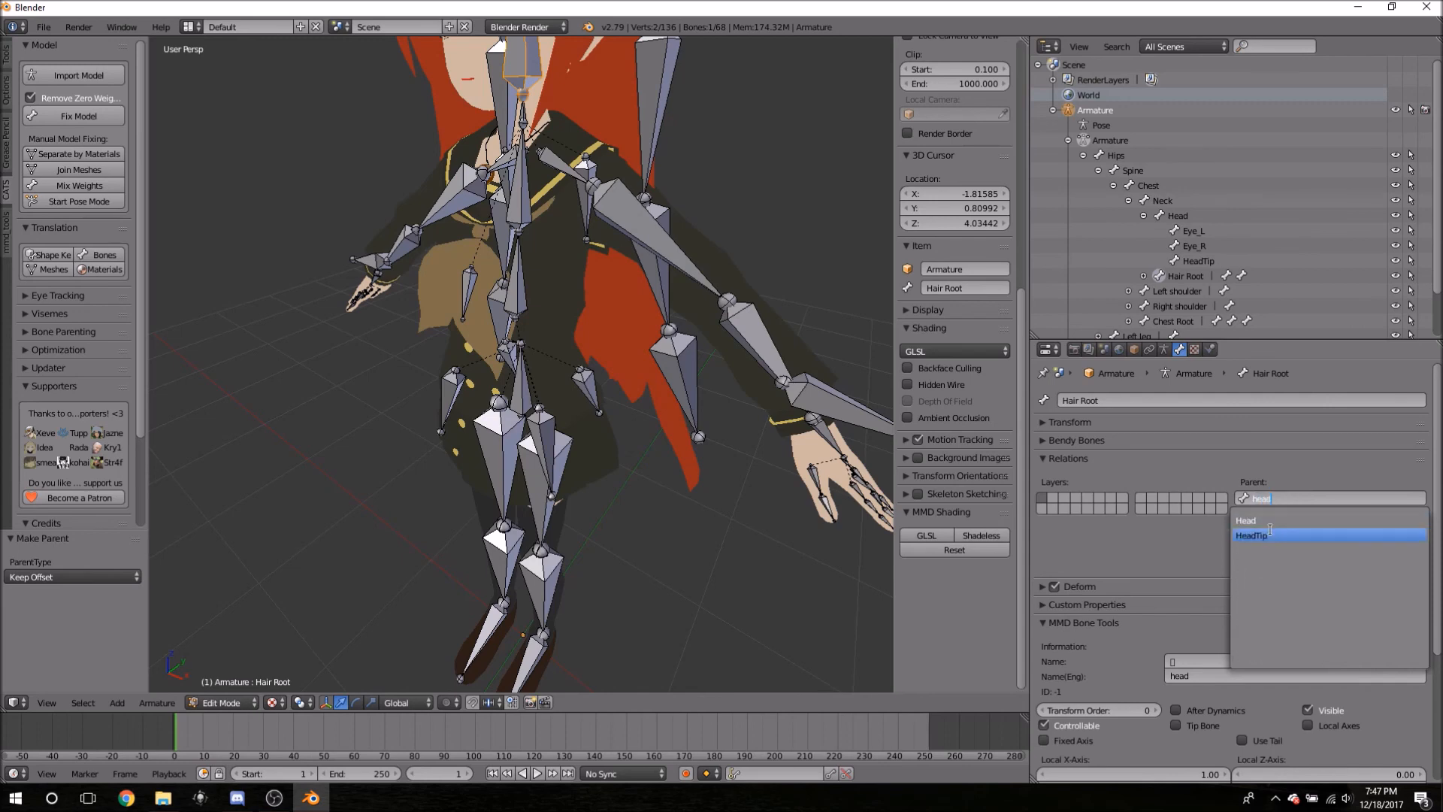
click(1267, 522)
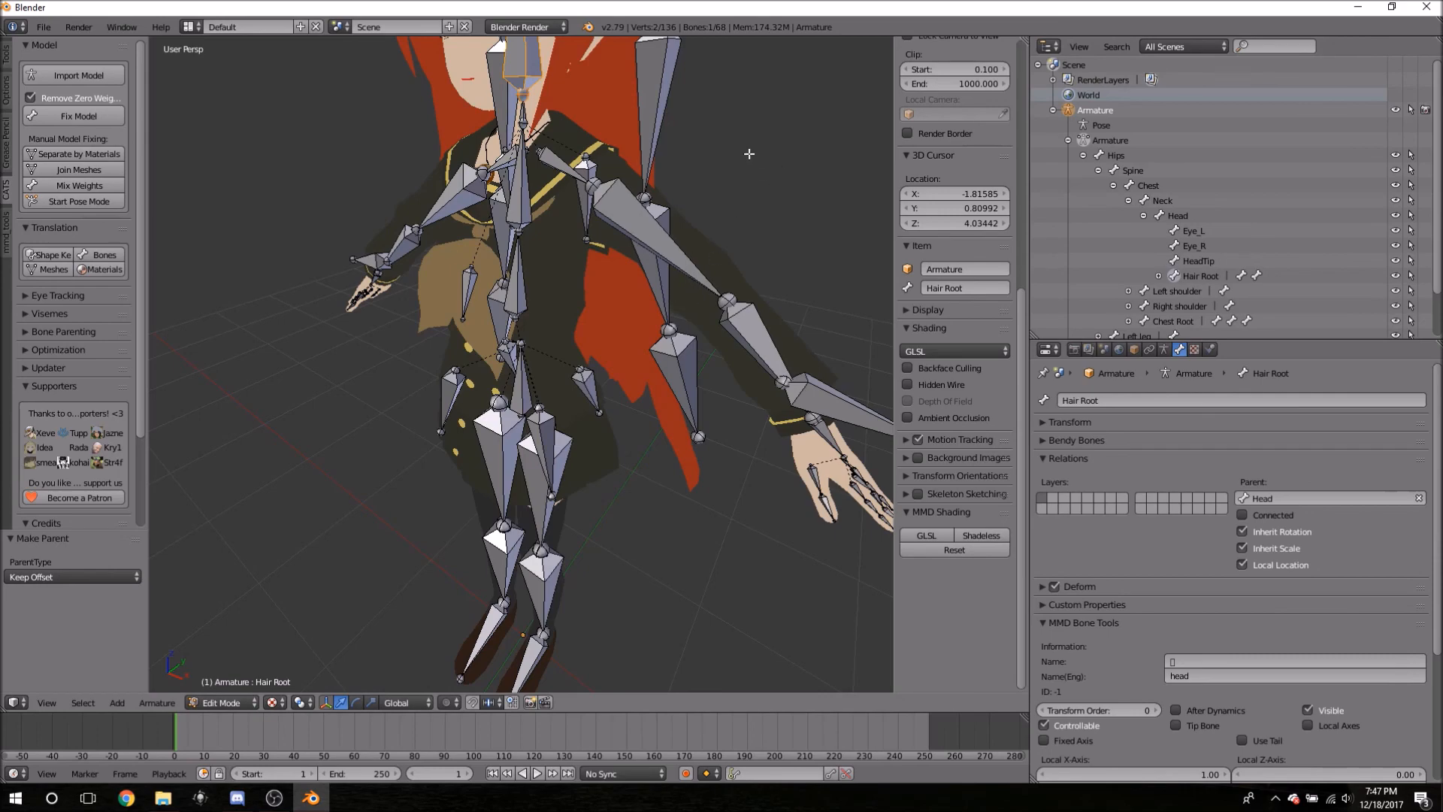
middle_drag(797, 245, 713, 192)
- Expand Left shoulder, arm and elbow, and inspect the Sleeve2_L and Sleeve2_R bones
right_click(697, 293)
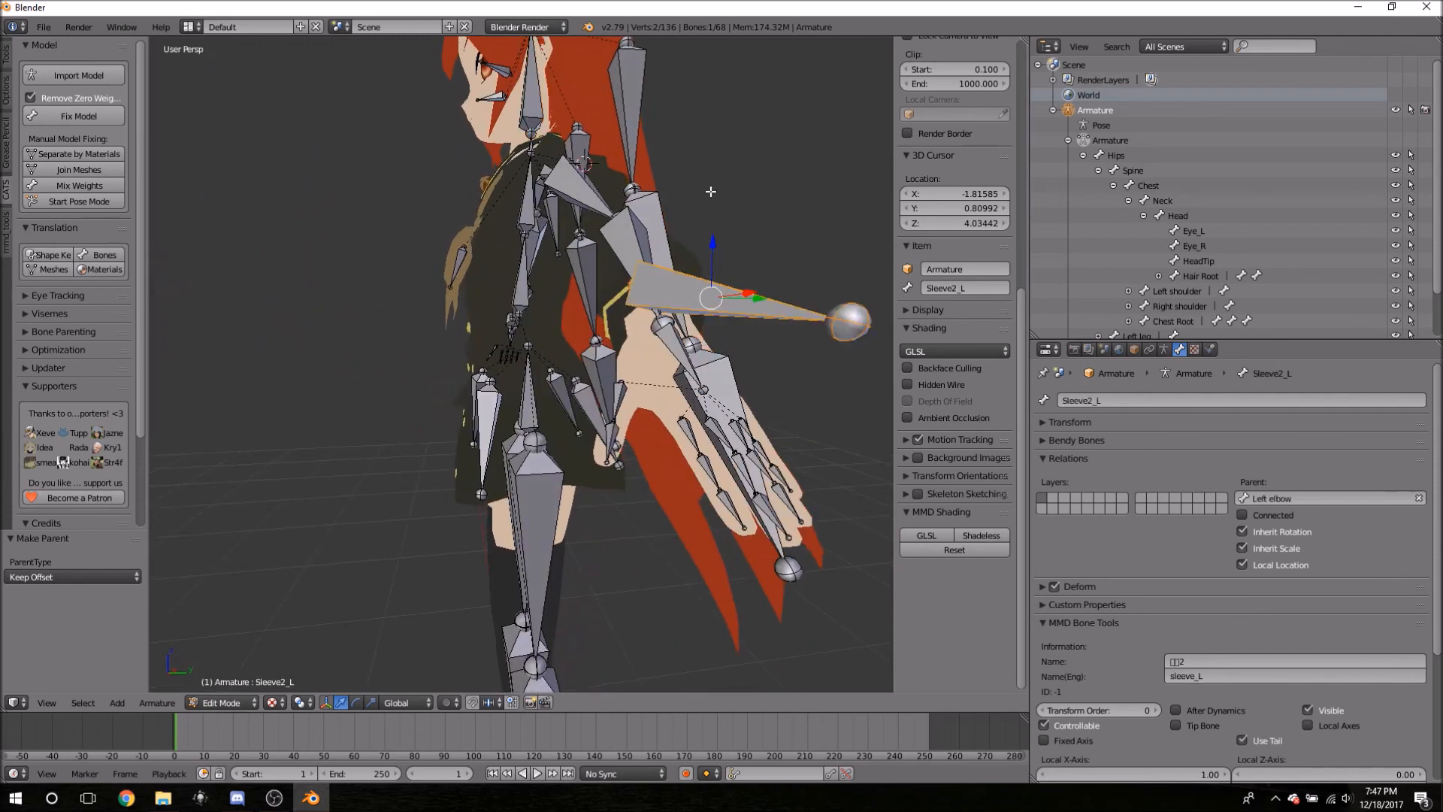
scroll(1198, 242, down, 3)
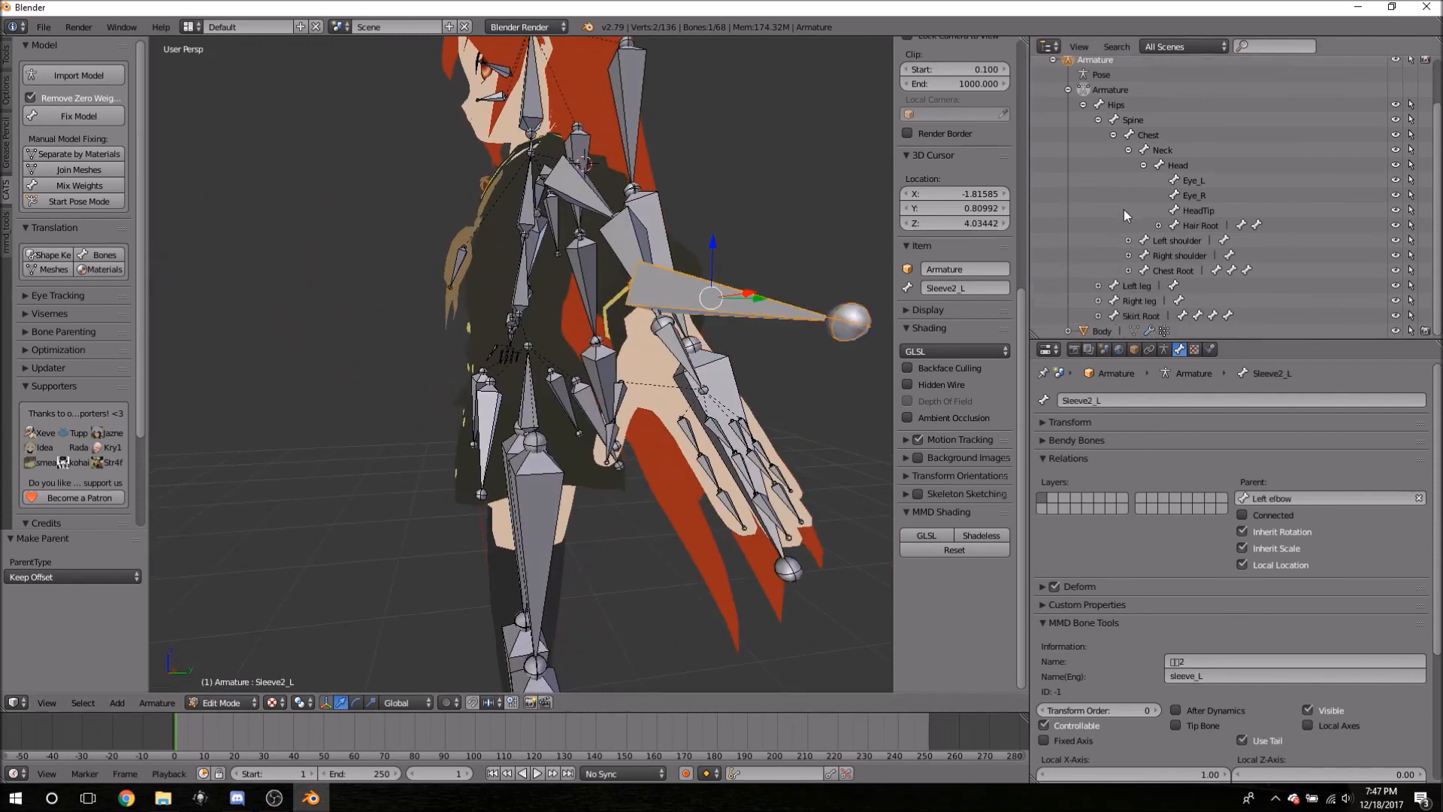
click(1129, 242)
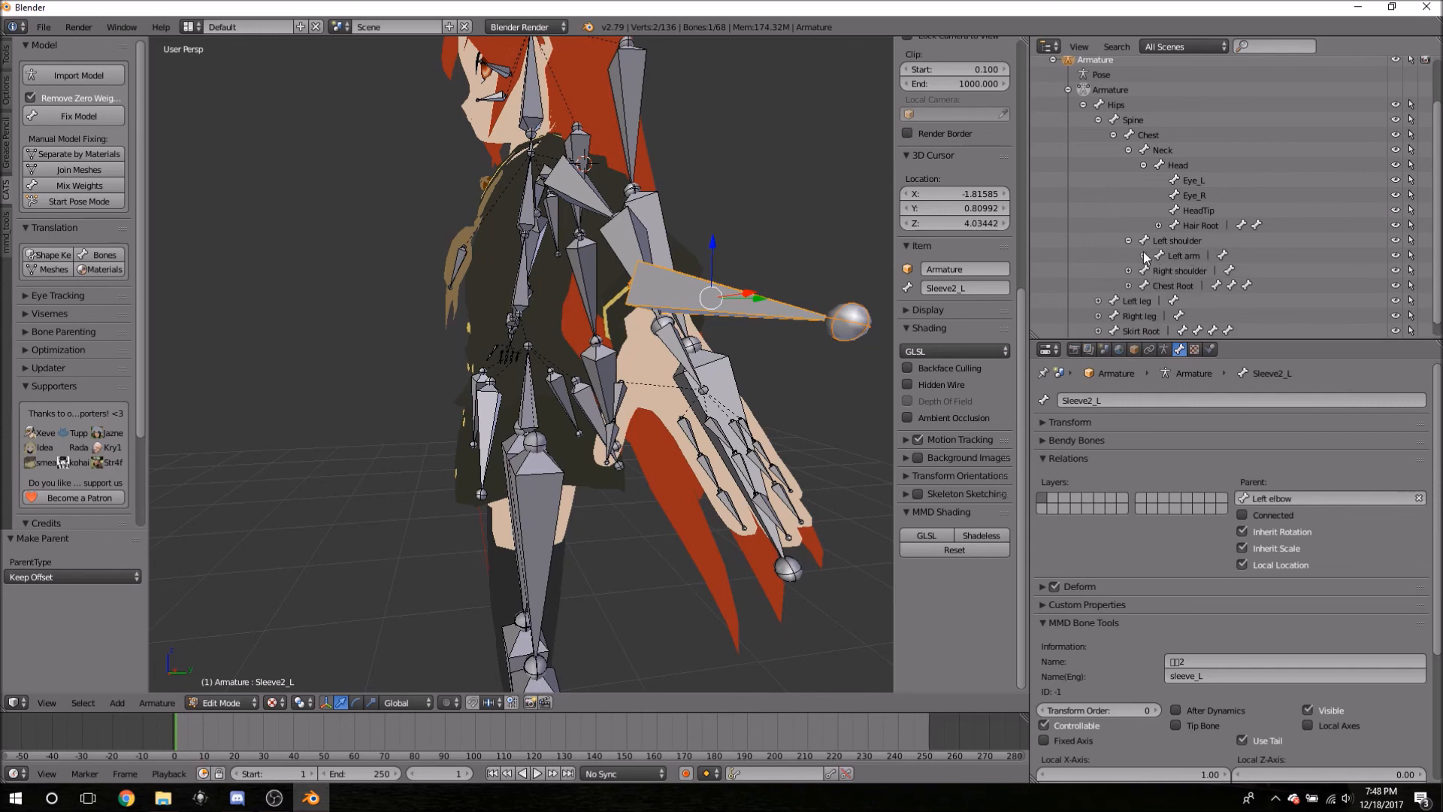
click(1144, 256)
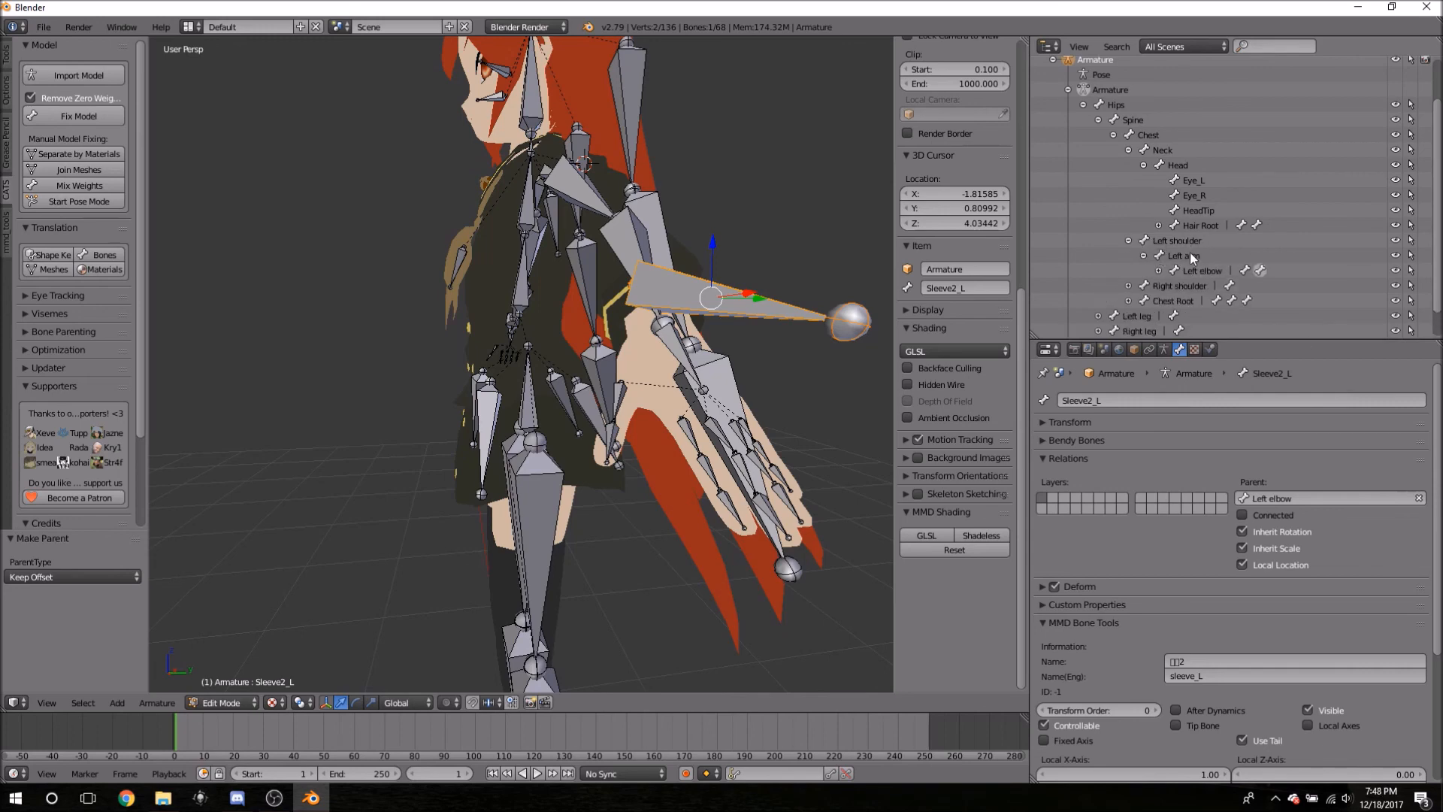
click(1159, 271)
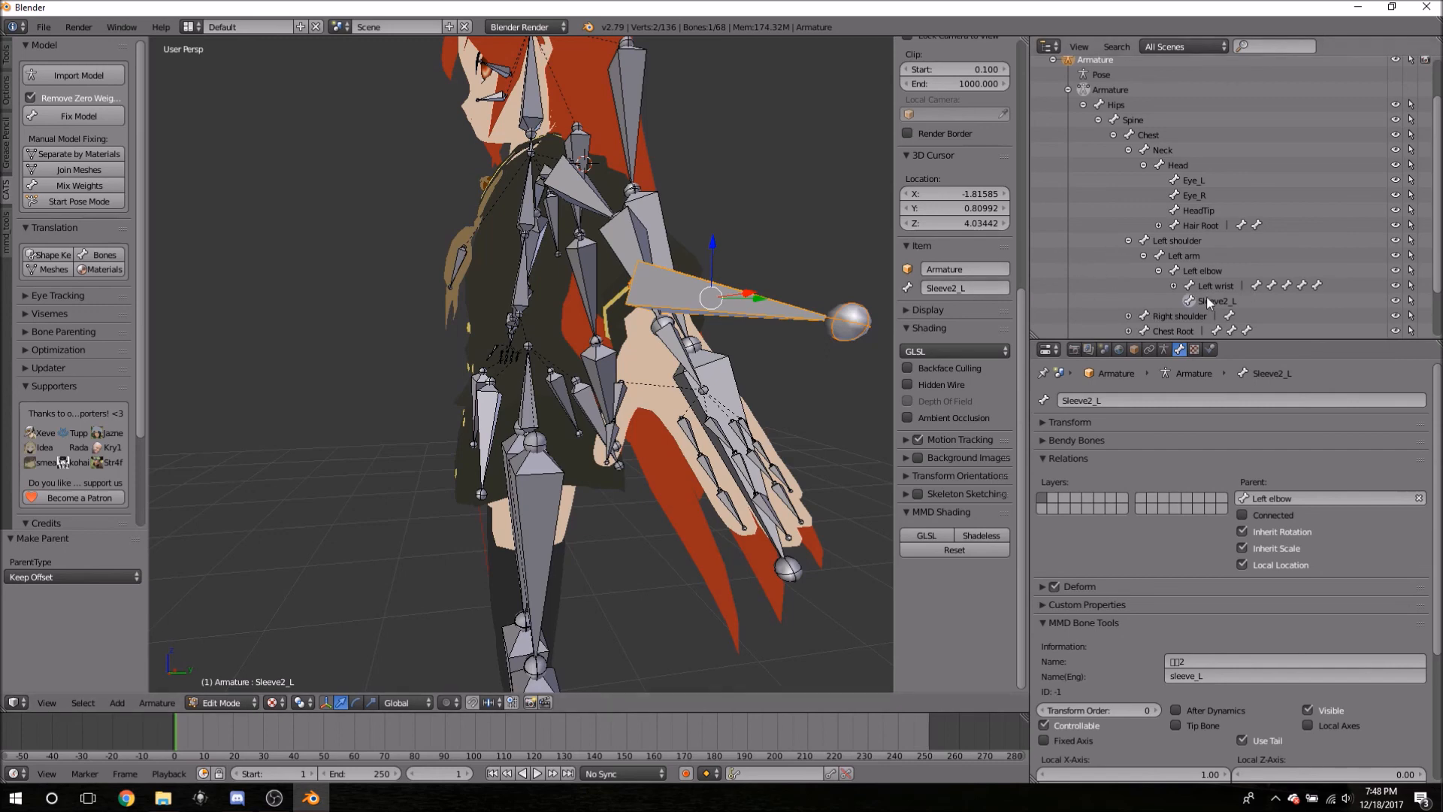
middle_drag(759, 280, 178, 264)
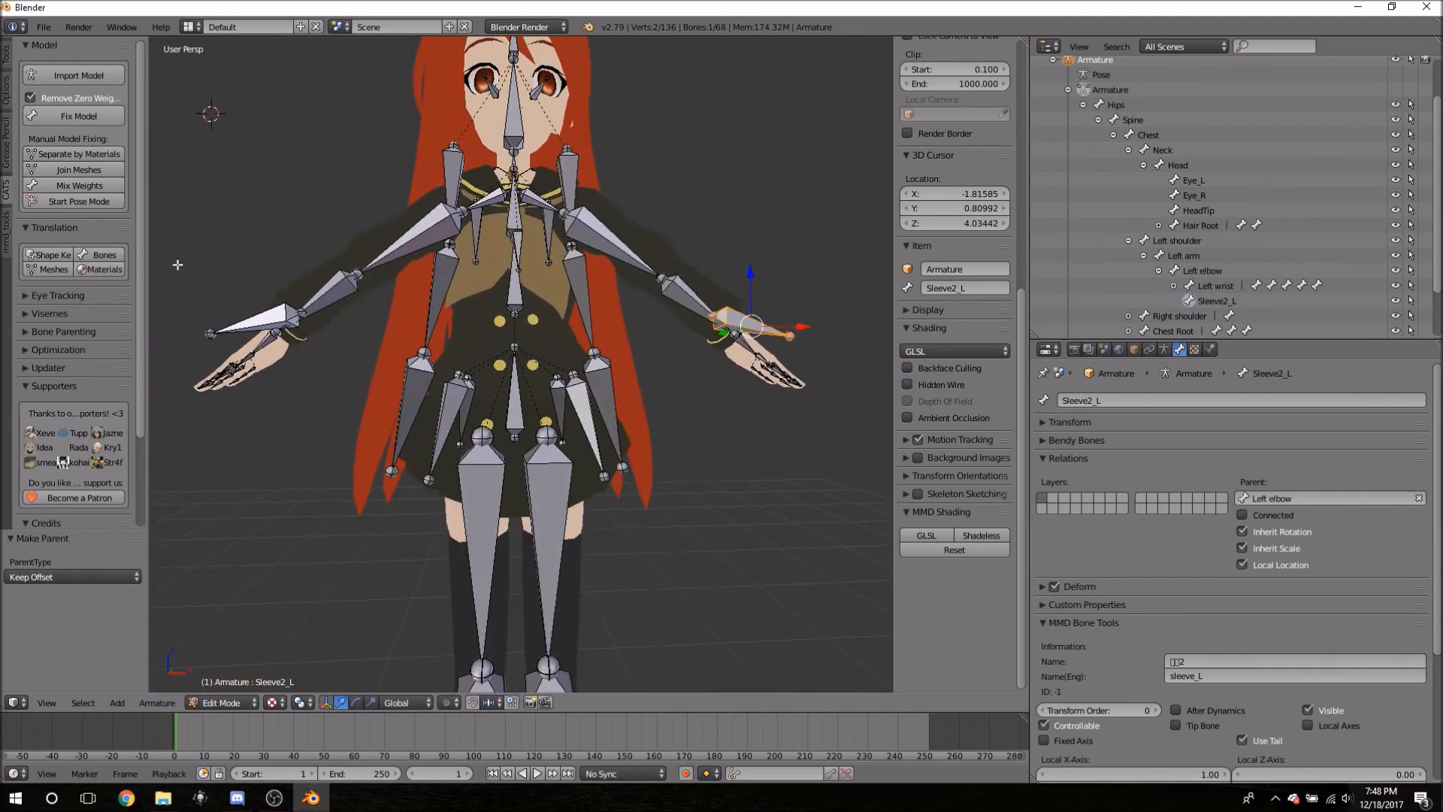
right_click(260, 320)
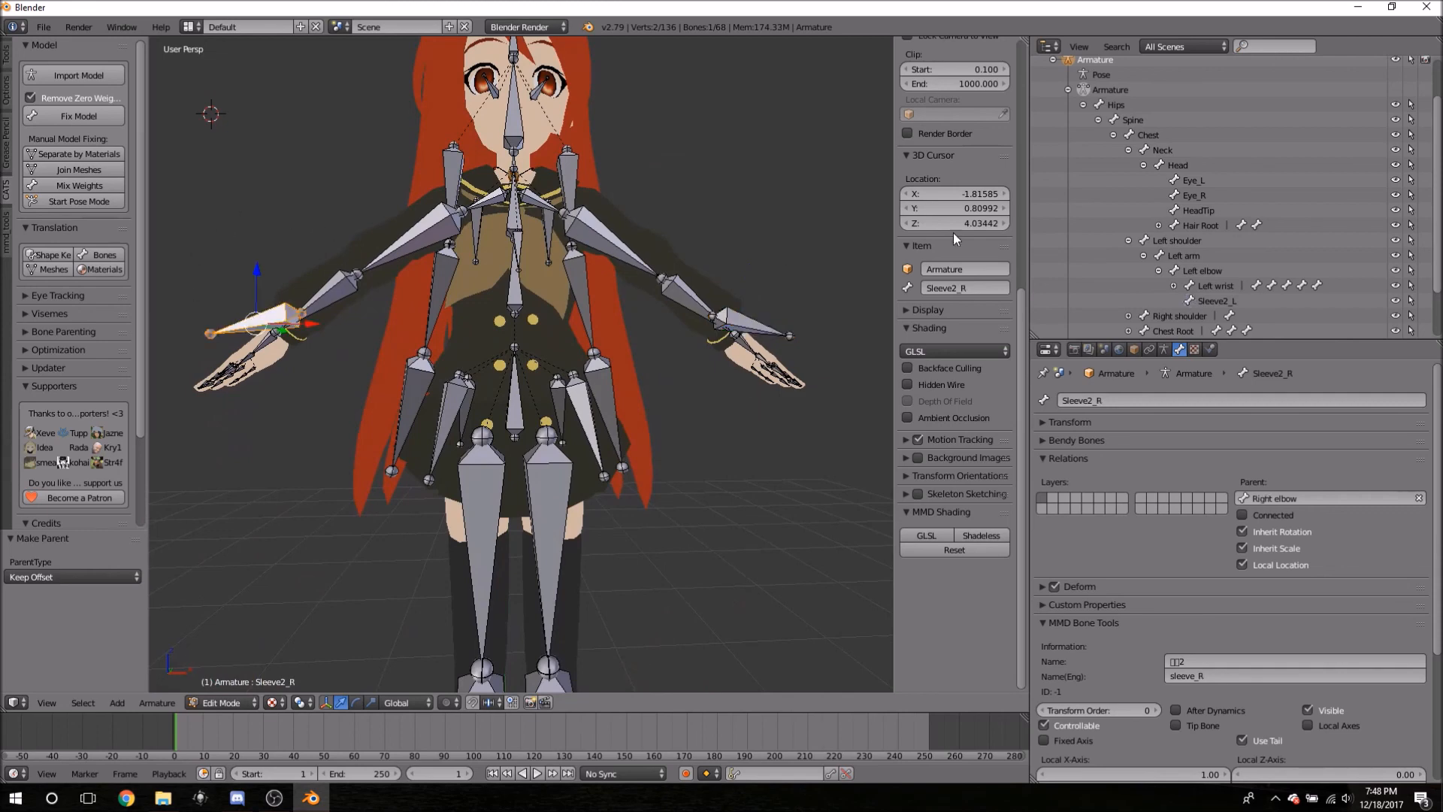
middle_drag(650, 189, 655, 216)
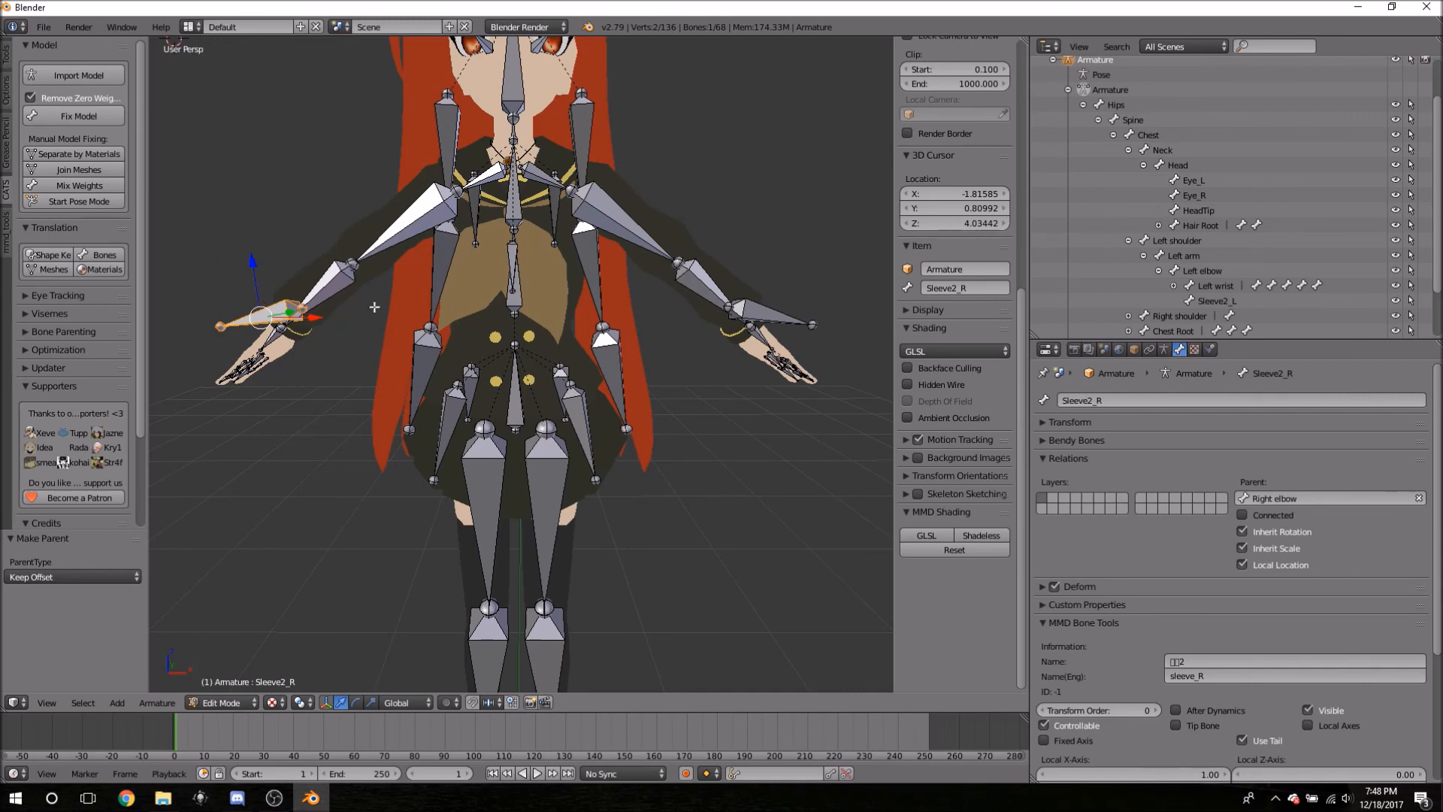
- Collapse the shoulder, Head, Spine, Hips and Armature branches in the Outliner
click(1128, 241)
click(1143, 166)
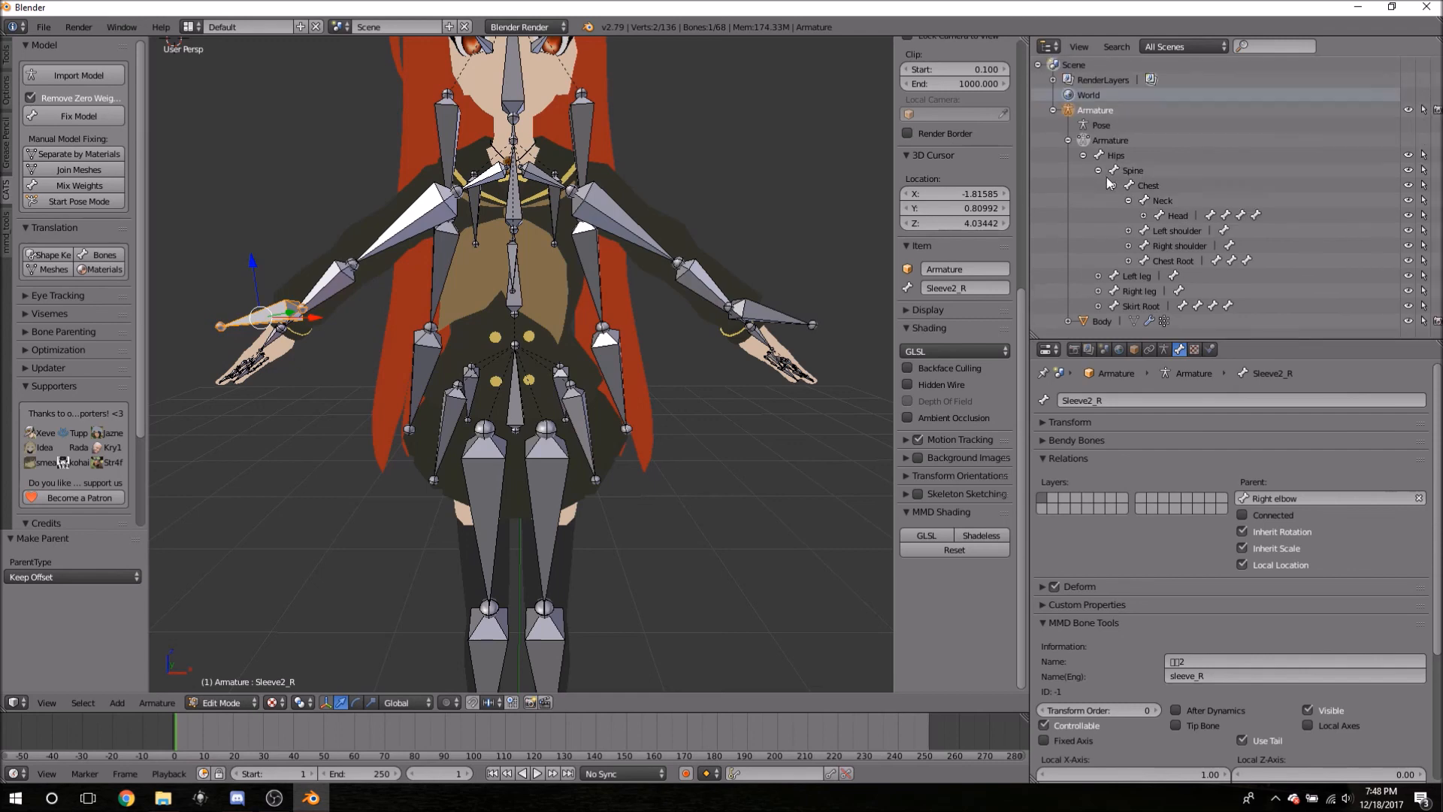
click(1098, 170)
click(1083, 155)
click(1068, 140)
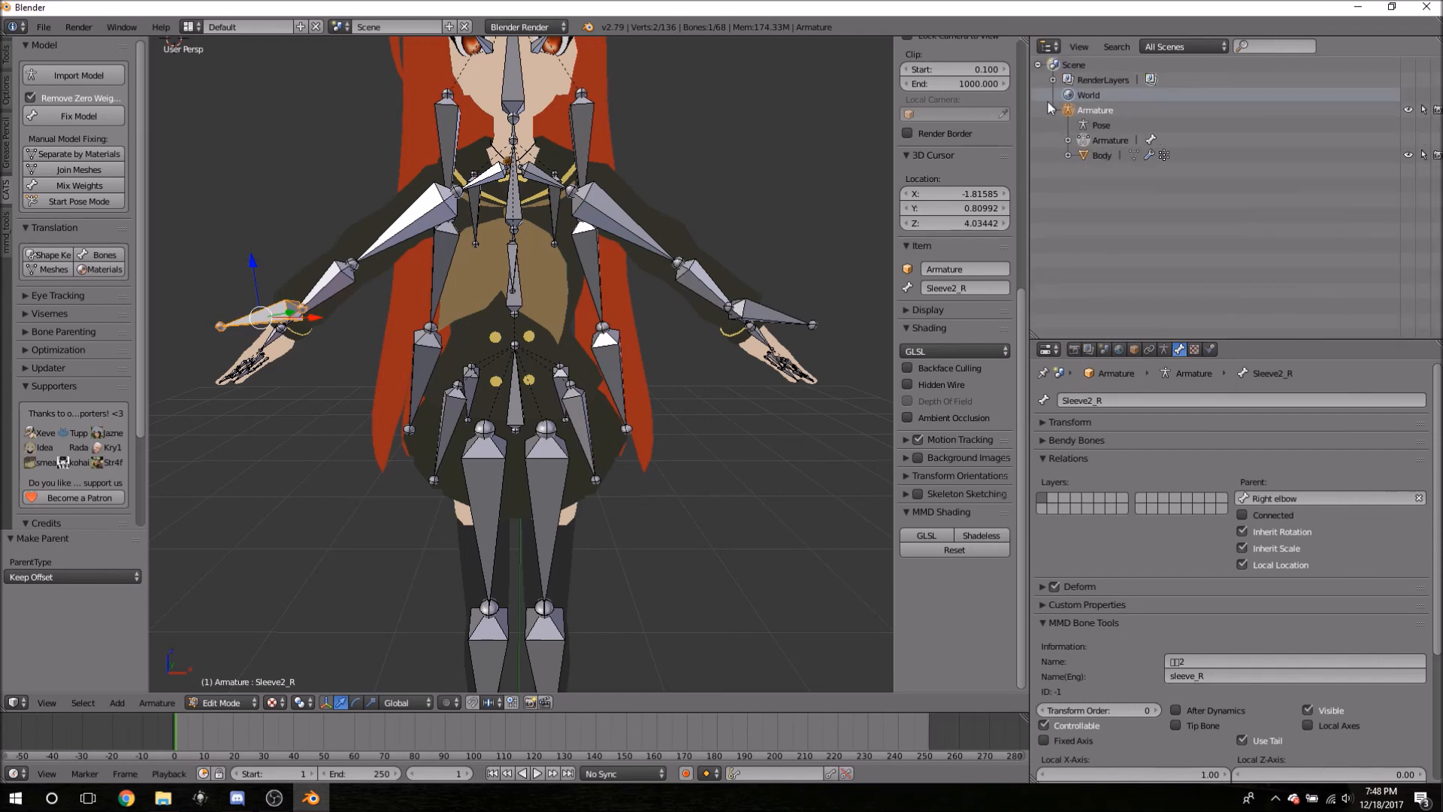
click(1052, 109)
scroll(644, 264, down, 4)
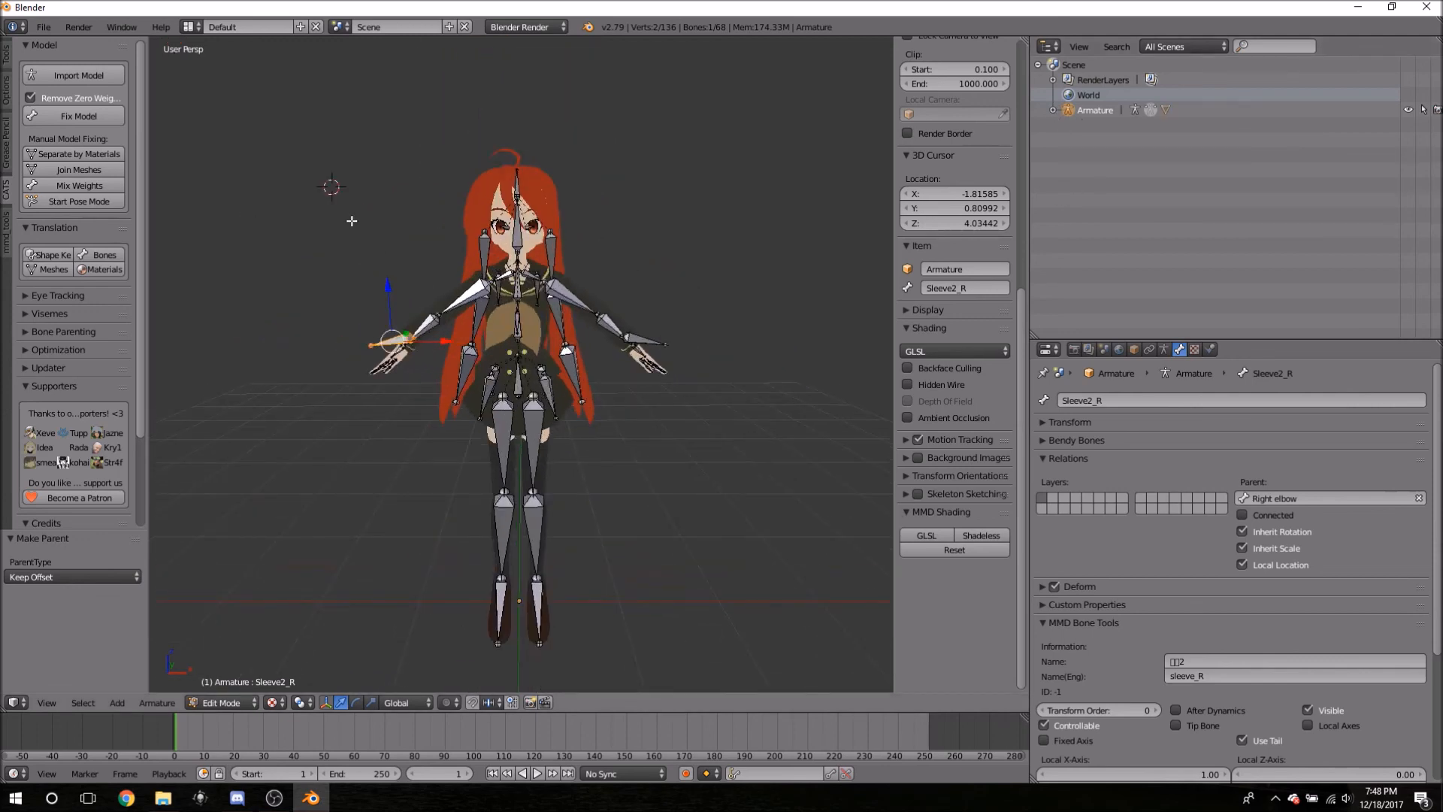
- Create the Body mesh's mouth visemes with CATS, then collapse the Visemes and Supporters panels
click(51, 312)
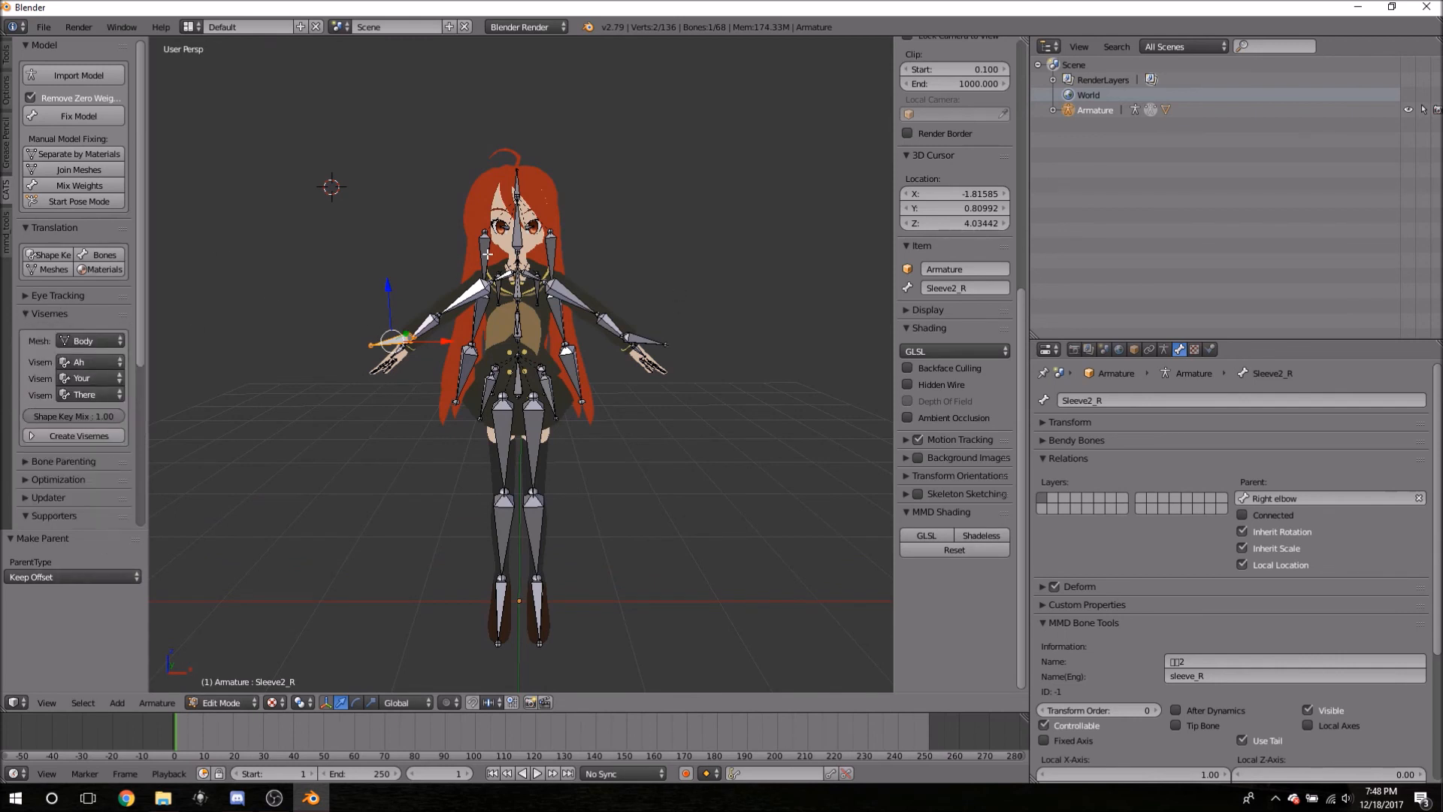
click(65, 436)
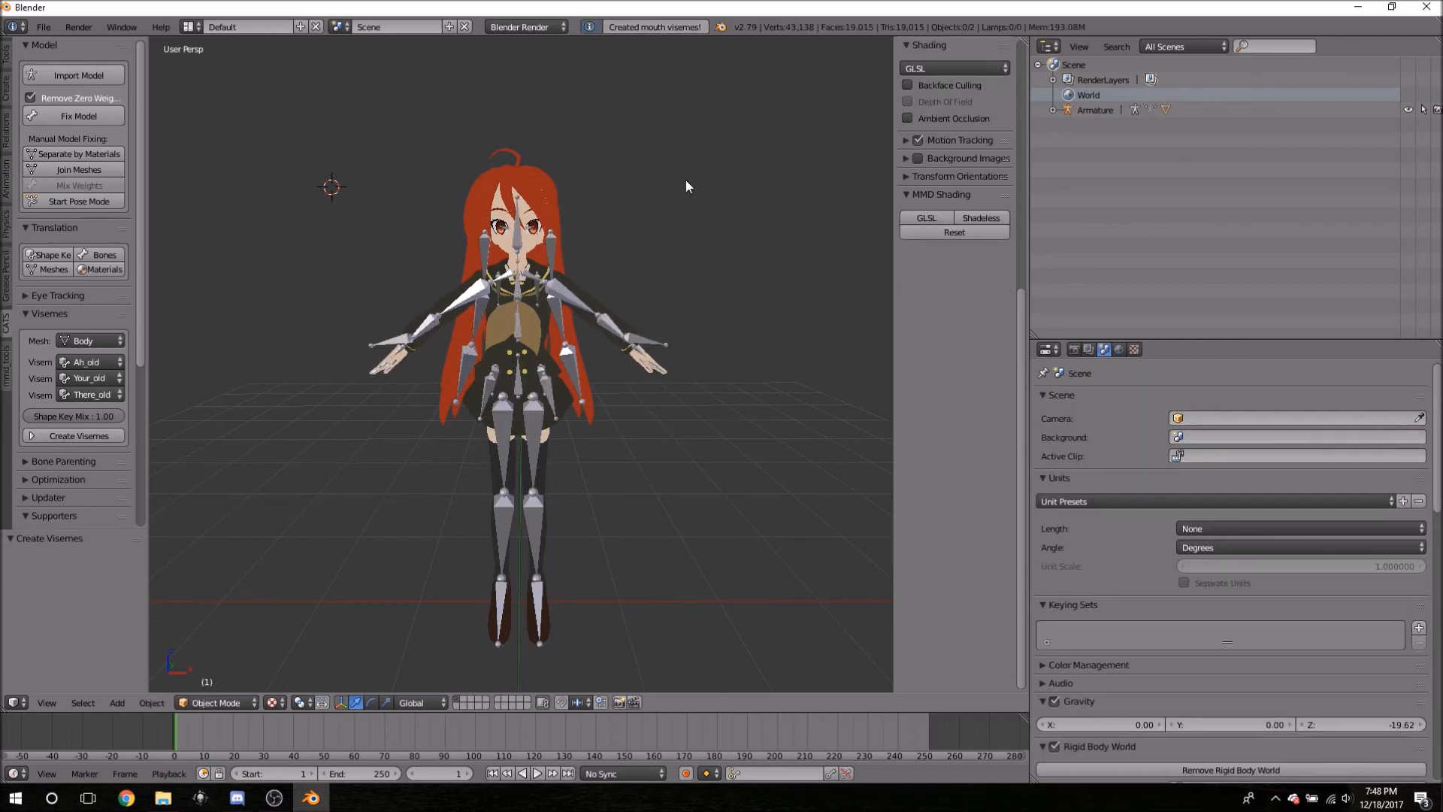
middle_drag(341, 251, 385, 239)
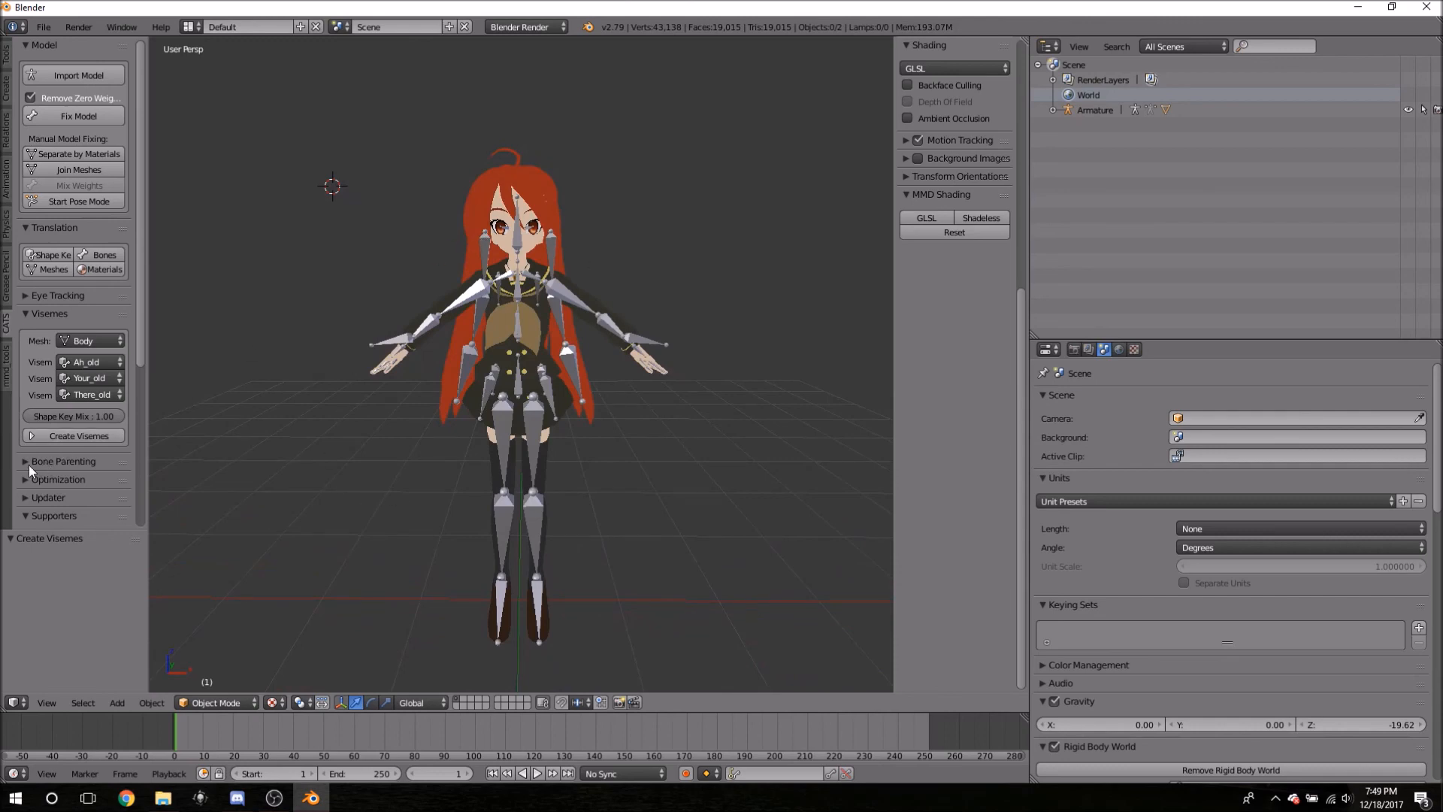
click(40, 320)
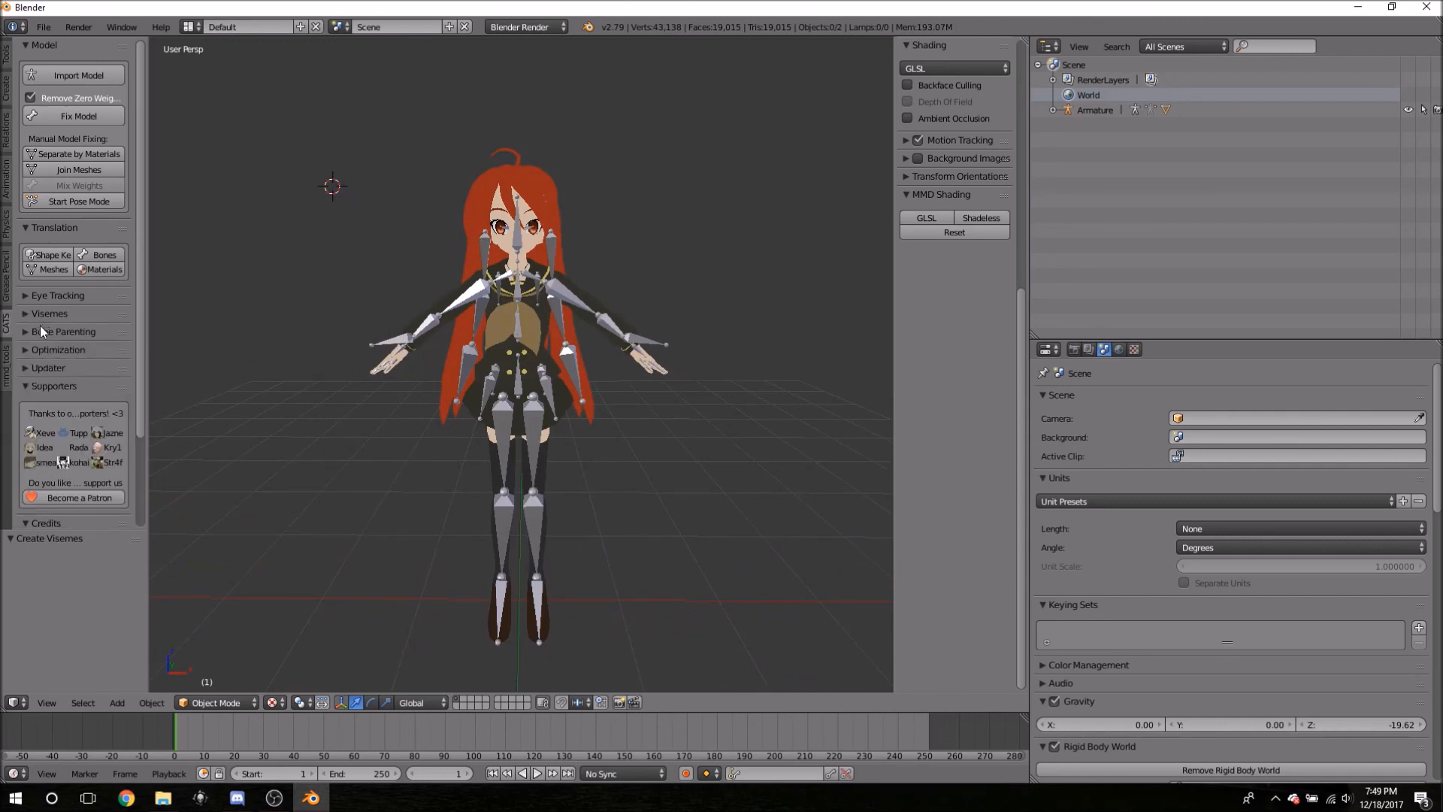
click(30, 385)
click(47, 405)
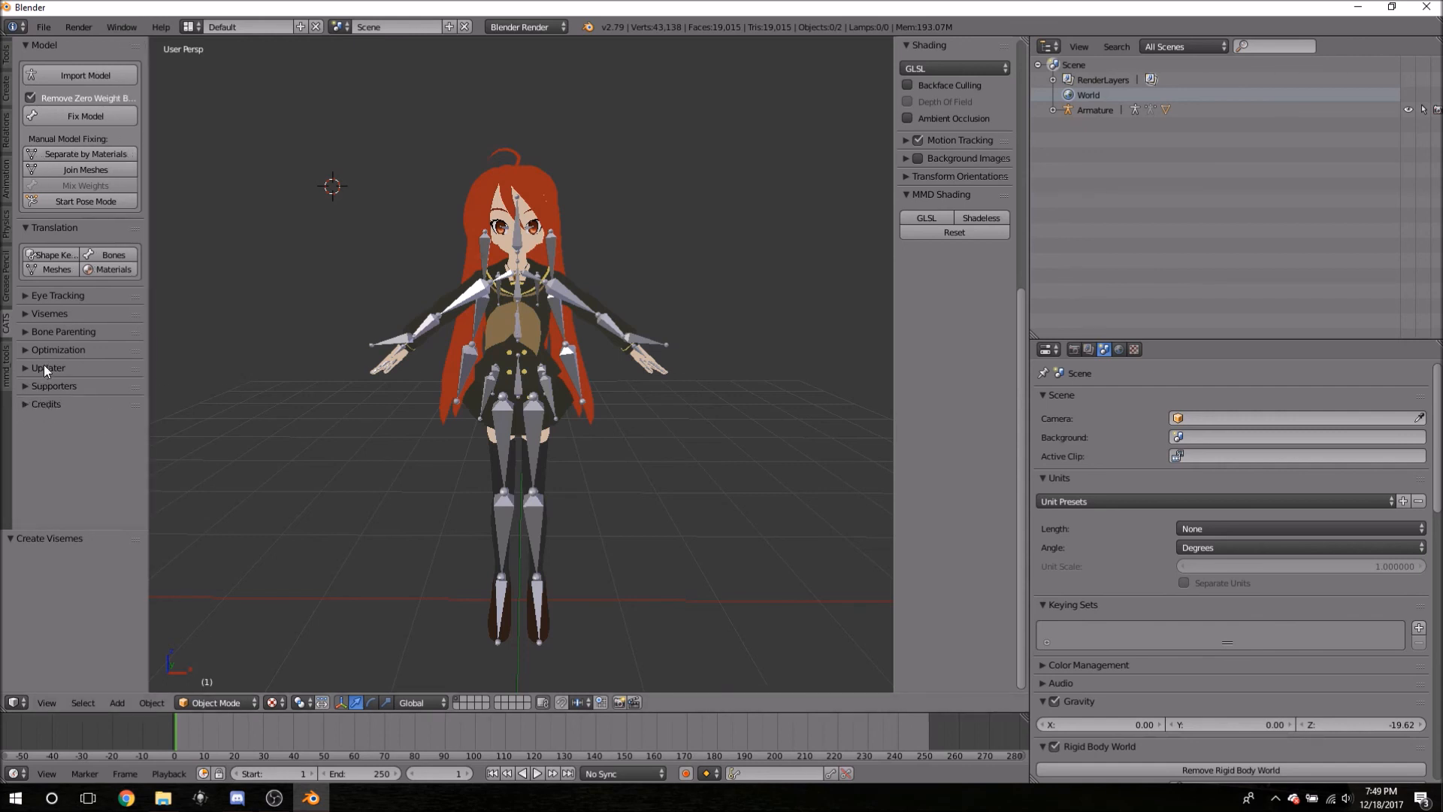
click(56, 297)
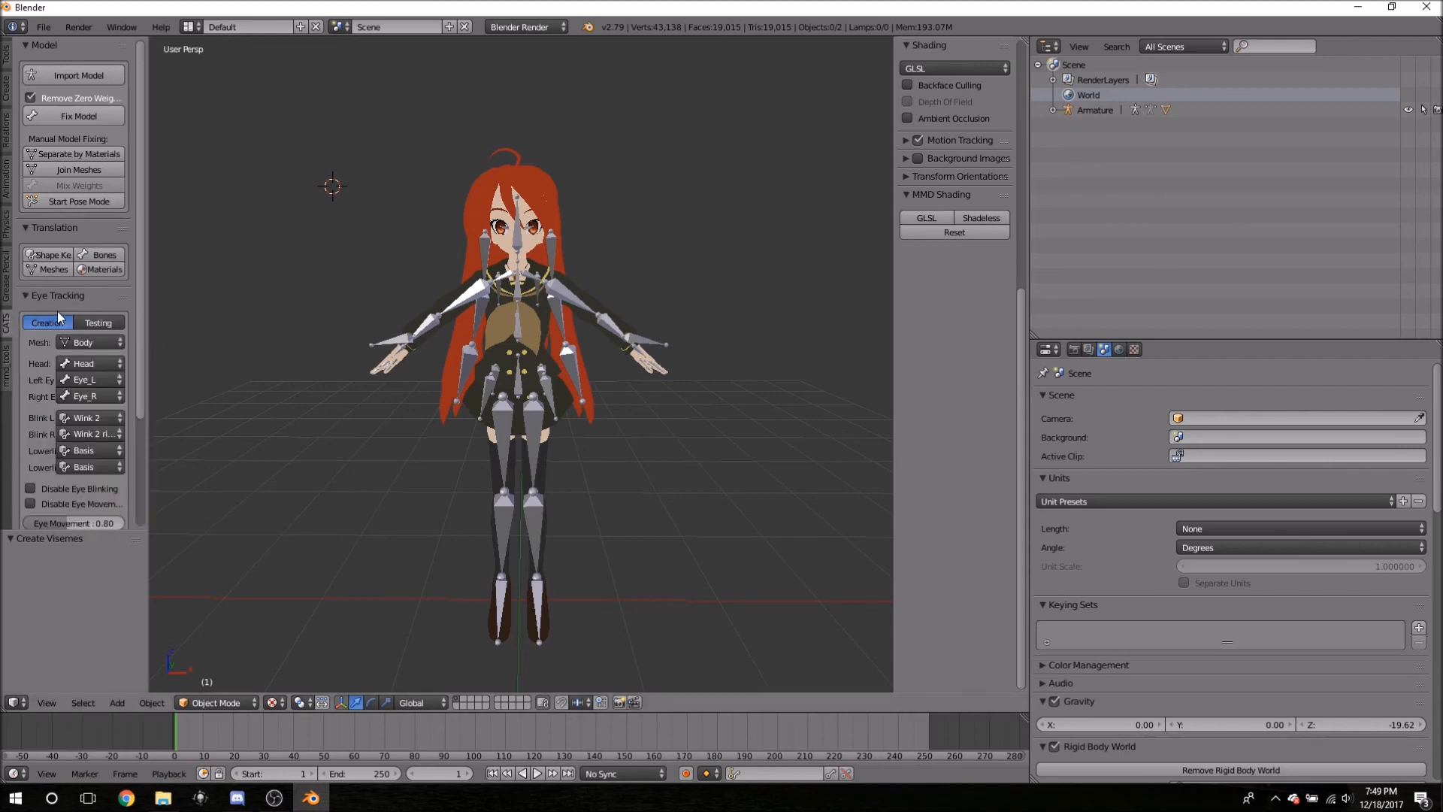
click(37, 296)
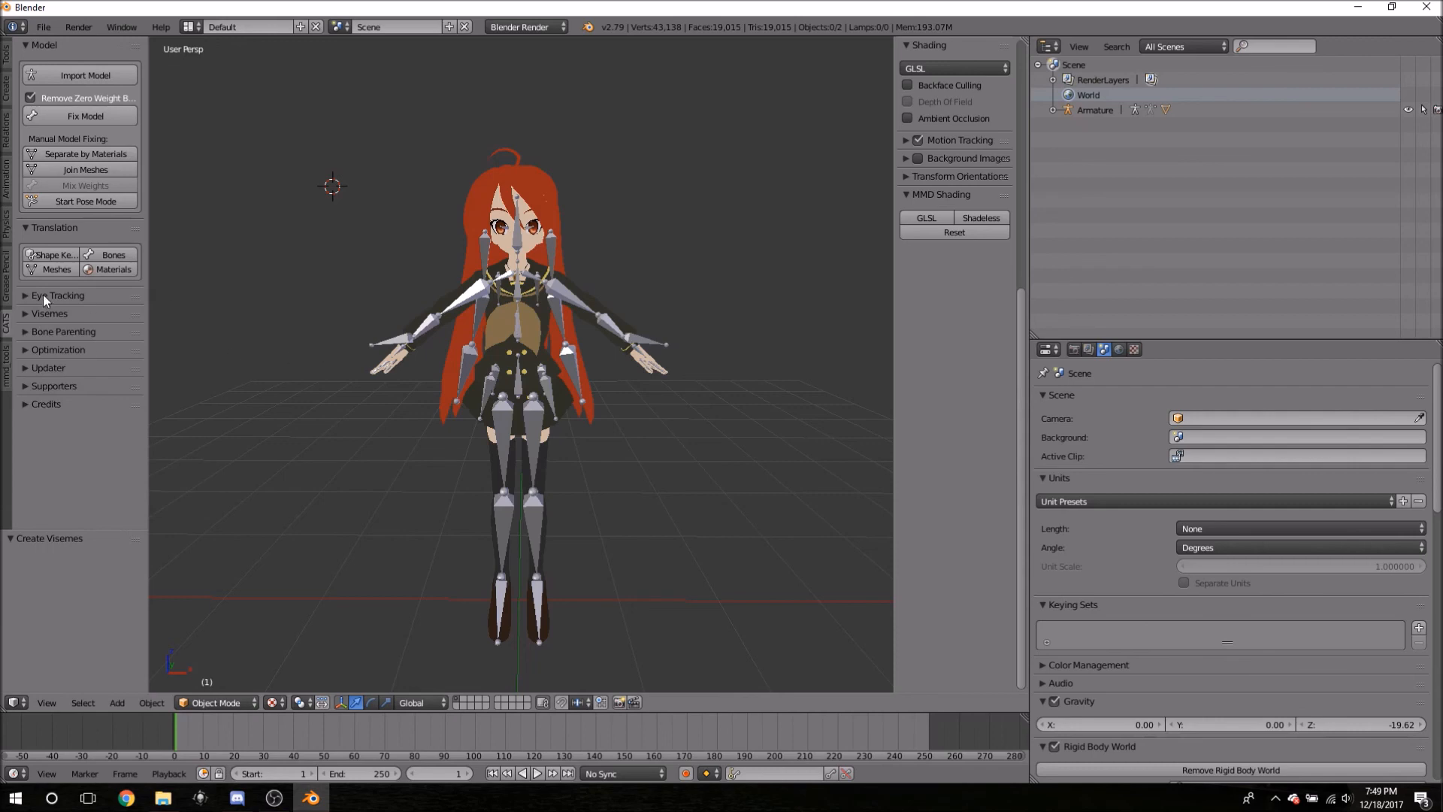
click(43, 295)
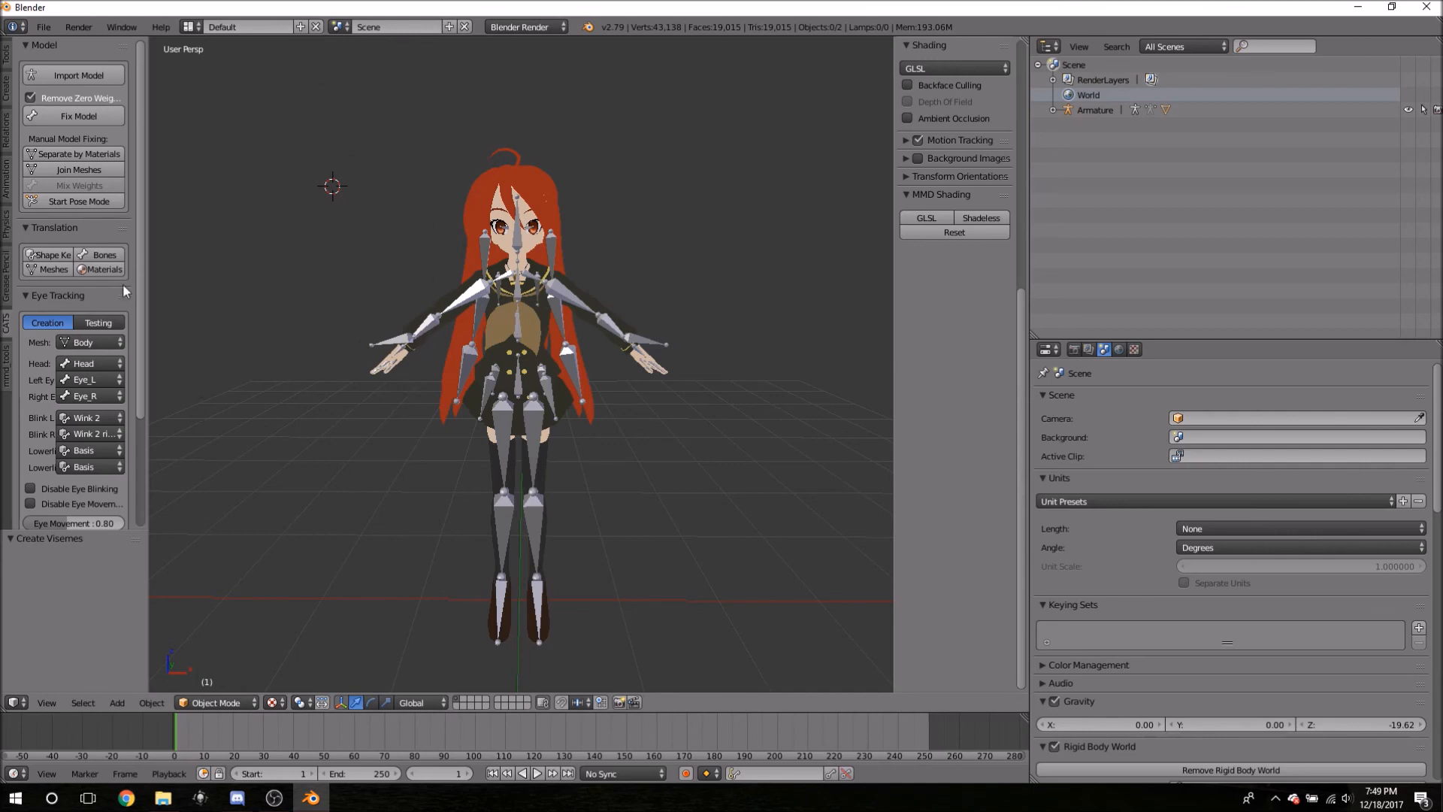
click(54, 295)
- Start an FBX (.fbx) export and browse to the shana folder on the Desktop
click(46, 28)
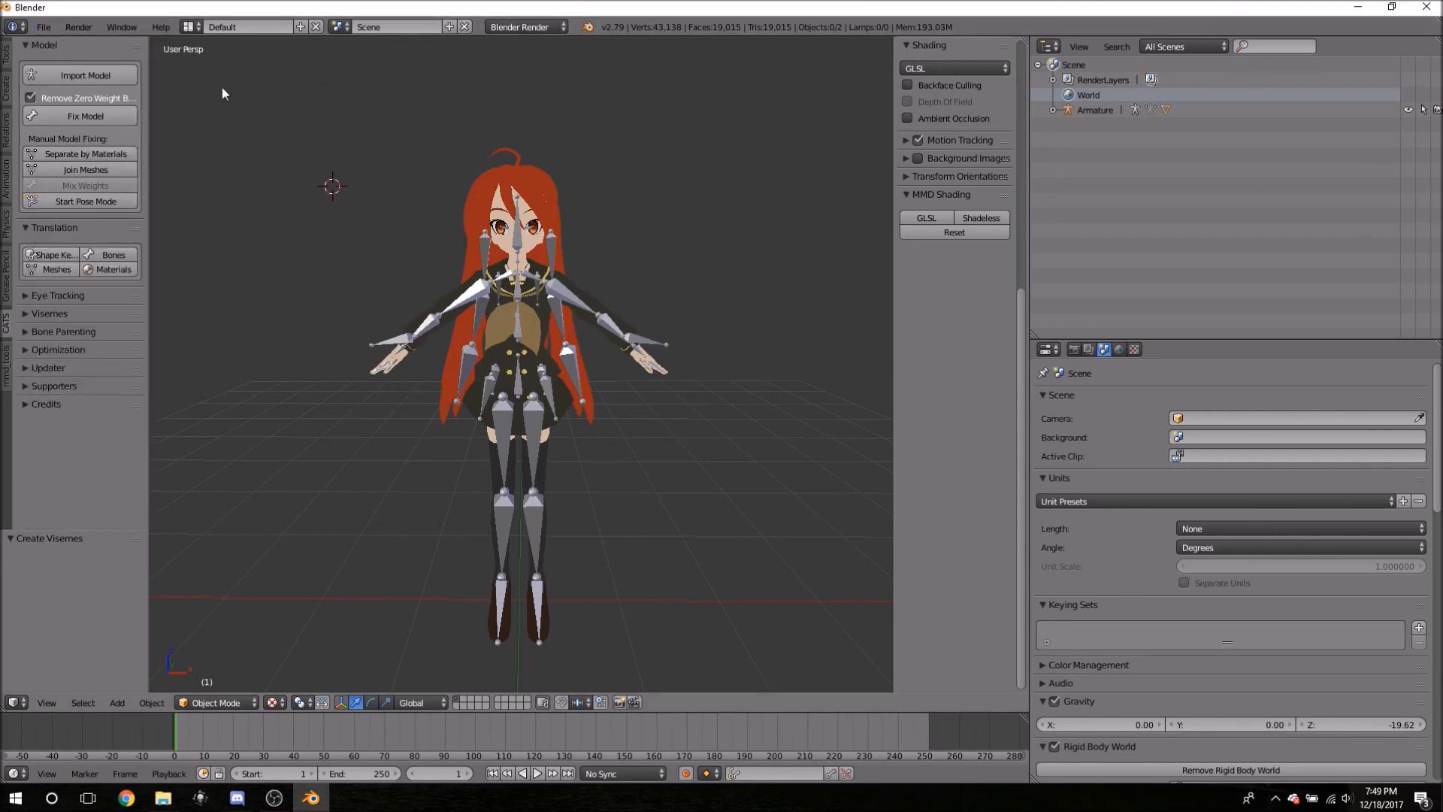
click(48, 27)
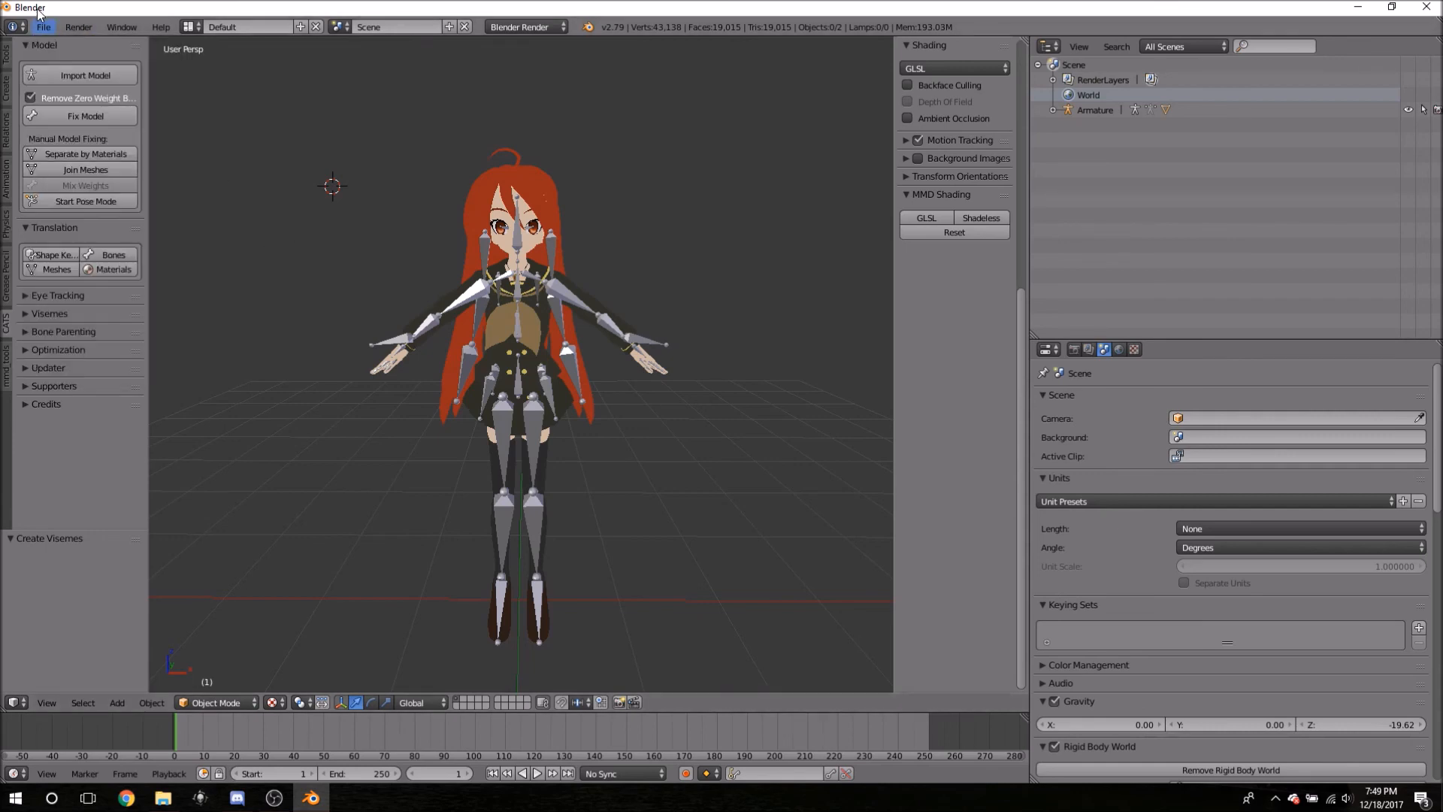
click(43, 27)
click(25, 265)
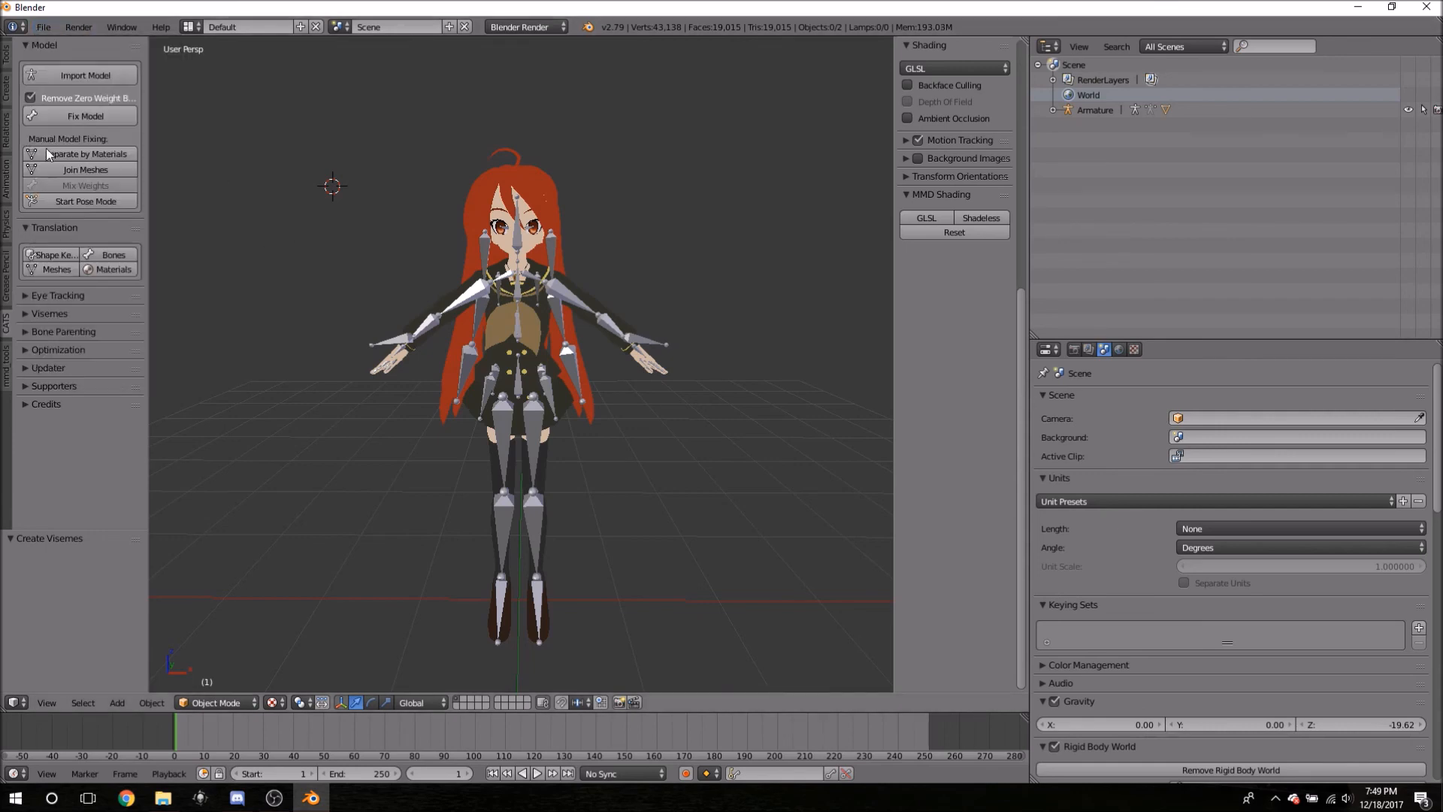
click(44, 27)
mouse_move(90, 329)
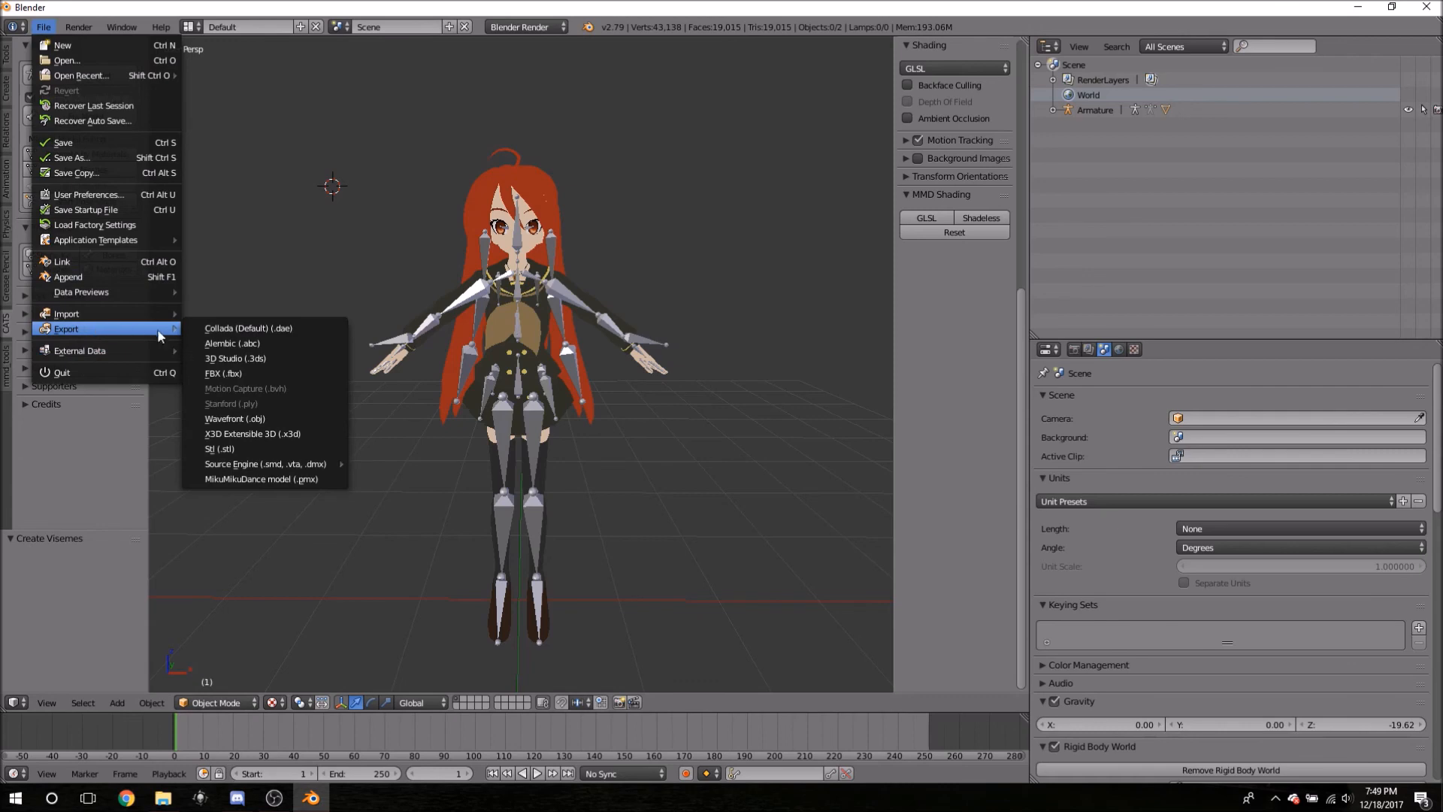
click(240, 372)
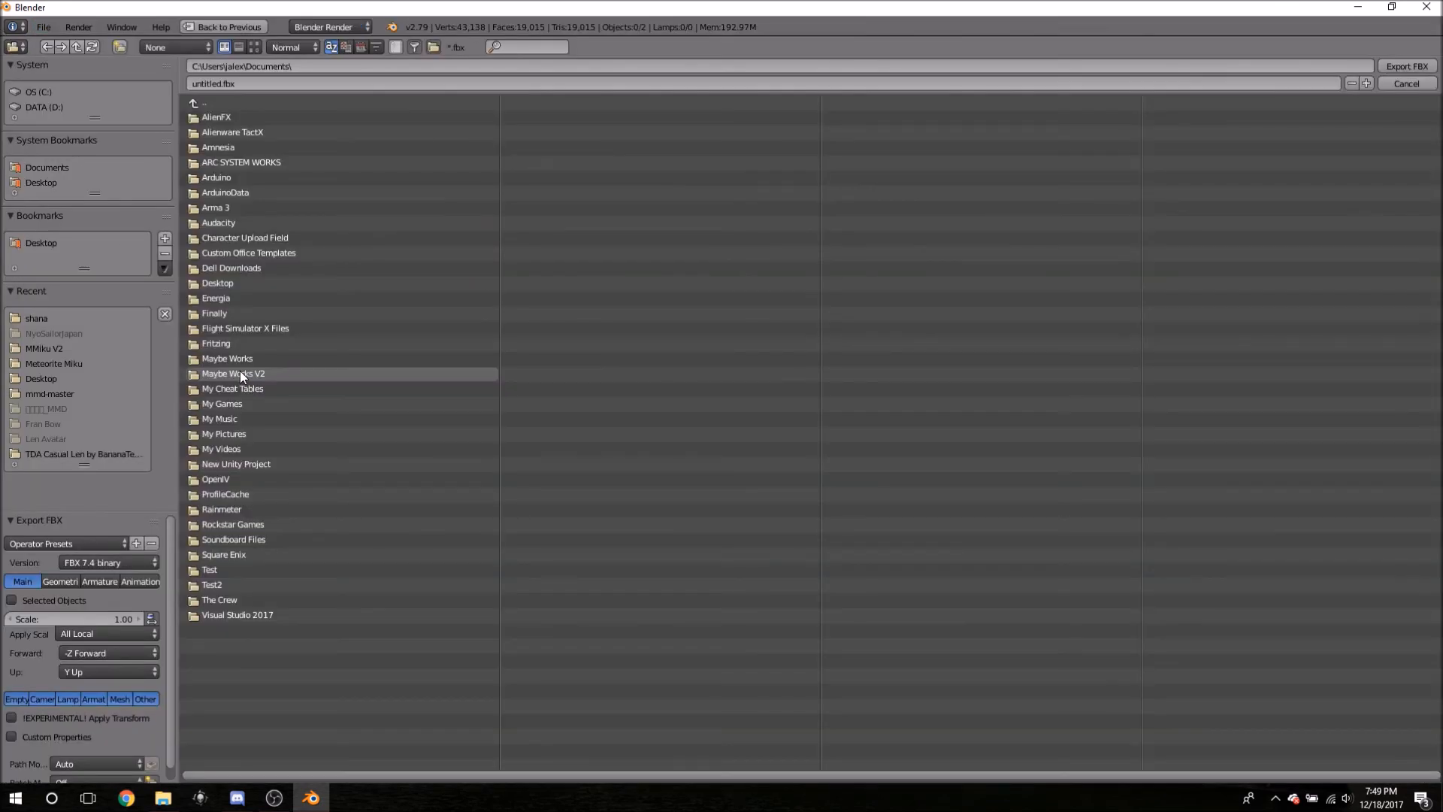
click(53, 244)
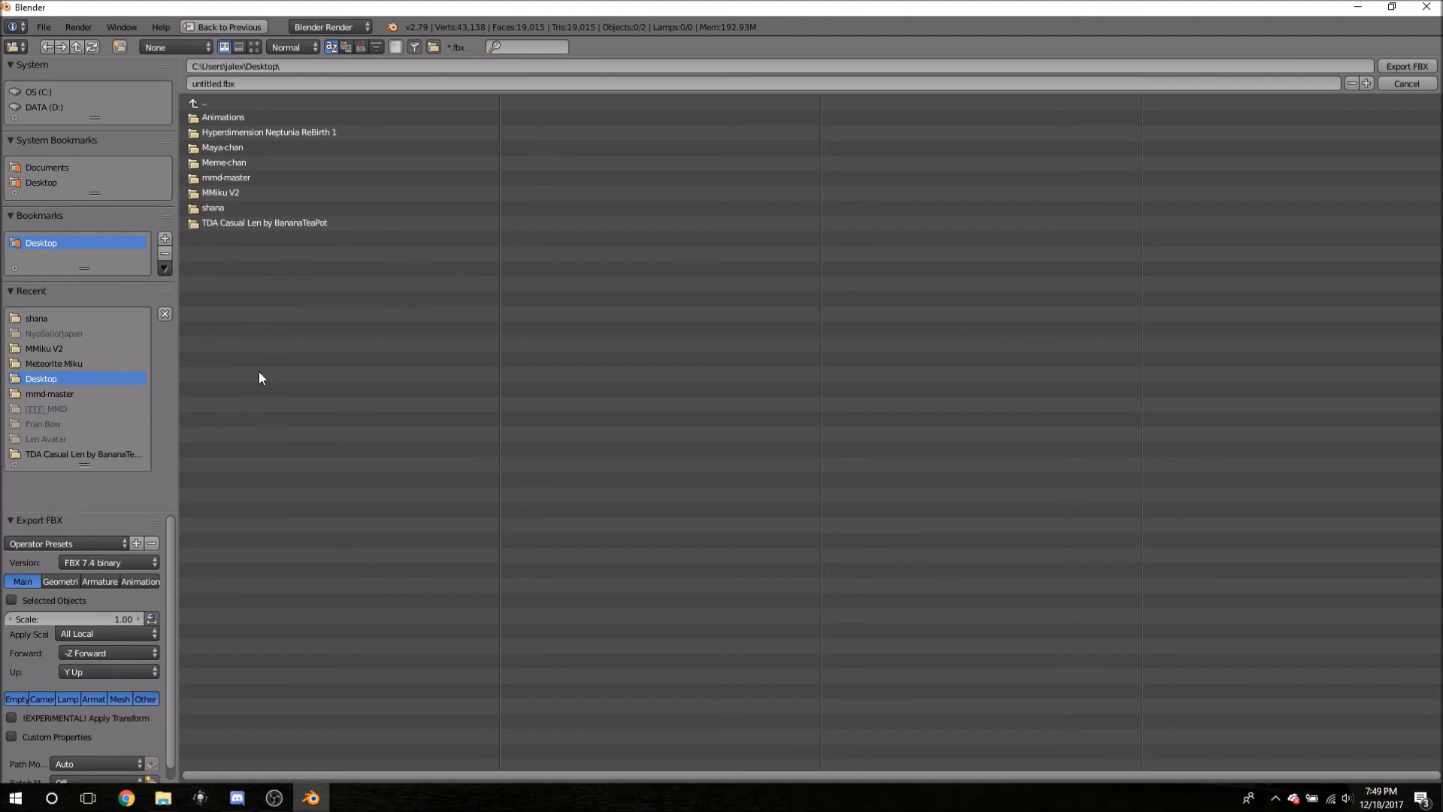
click(218, 209)
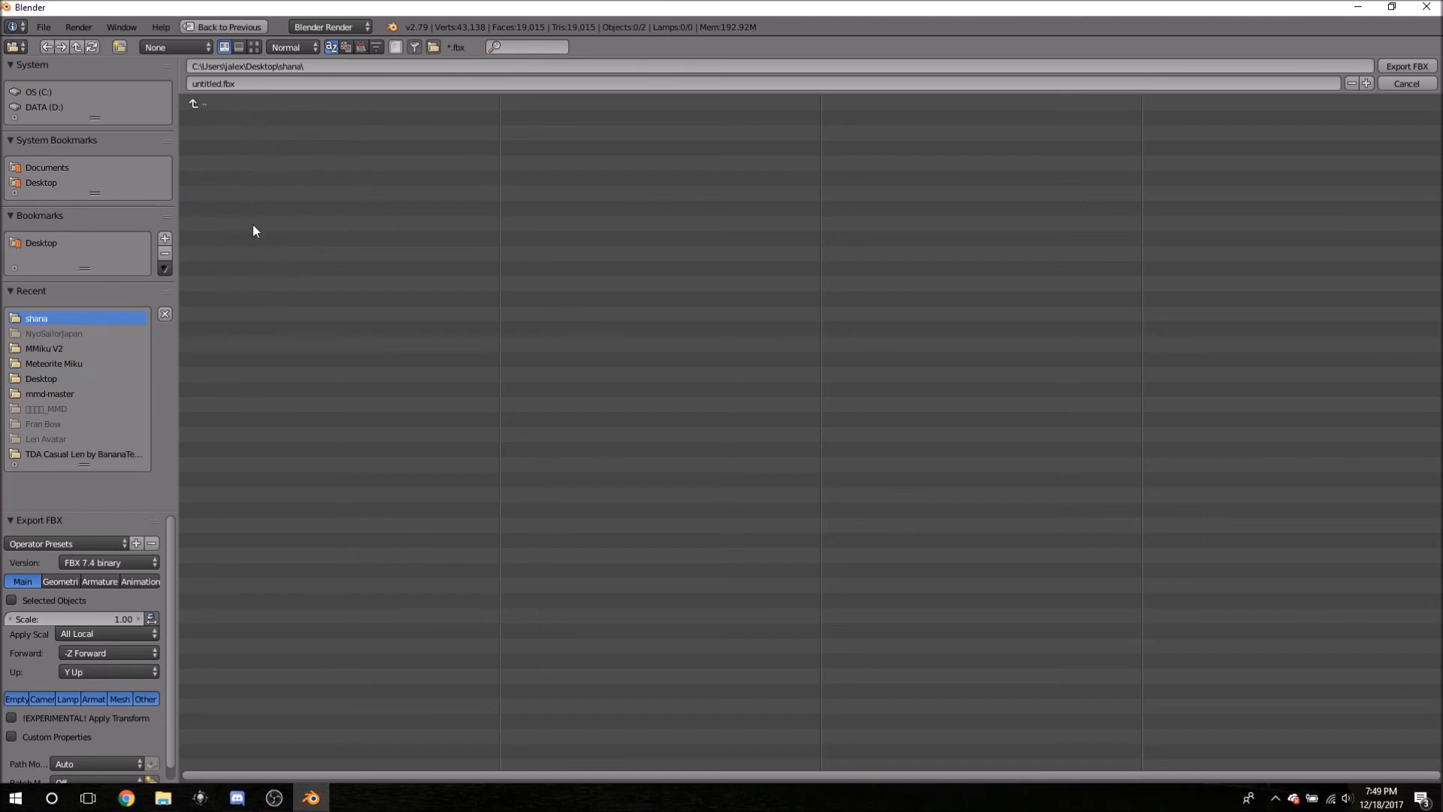
- Rename the export file from untitled to Shana and export Shana.fbx
double_click(222, 84)
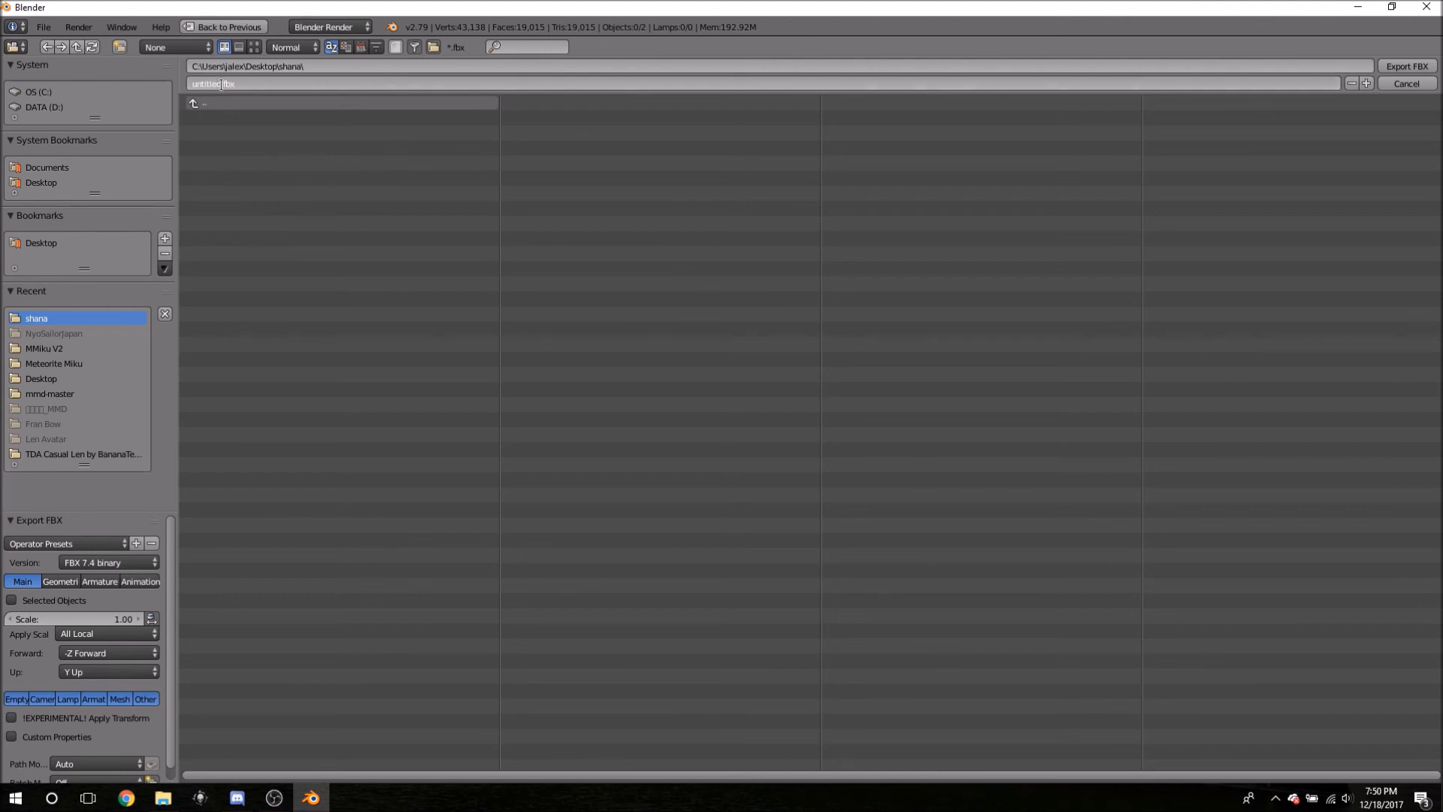
key(BackSpace)
key(BackSpace)
key(BackSpace)
key(BackSpace)
key(BackSpace)
key(BackSpace)
key(BackSpace)
key(BackSpace)
text(Shana)
click(280, 134)
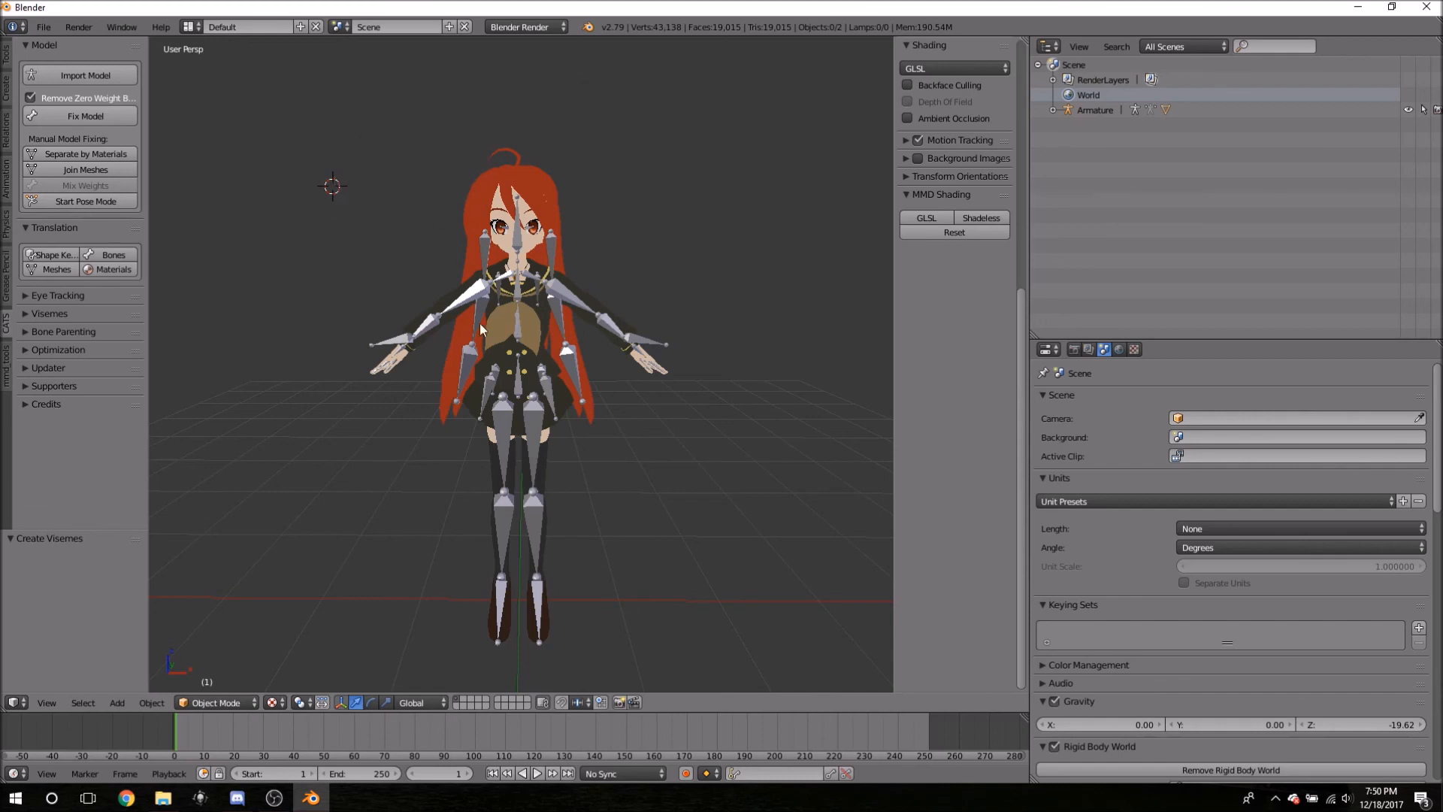
- Minimize Blender, open the Desktop's shana folder and select the exported Shana.fbx
click(1357, 7)
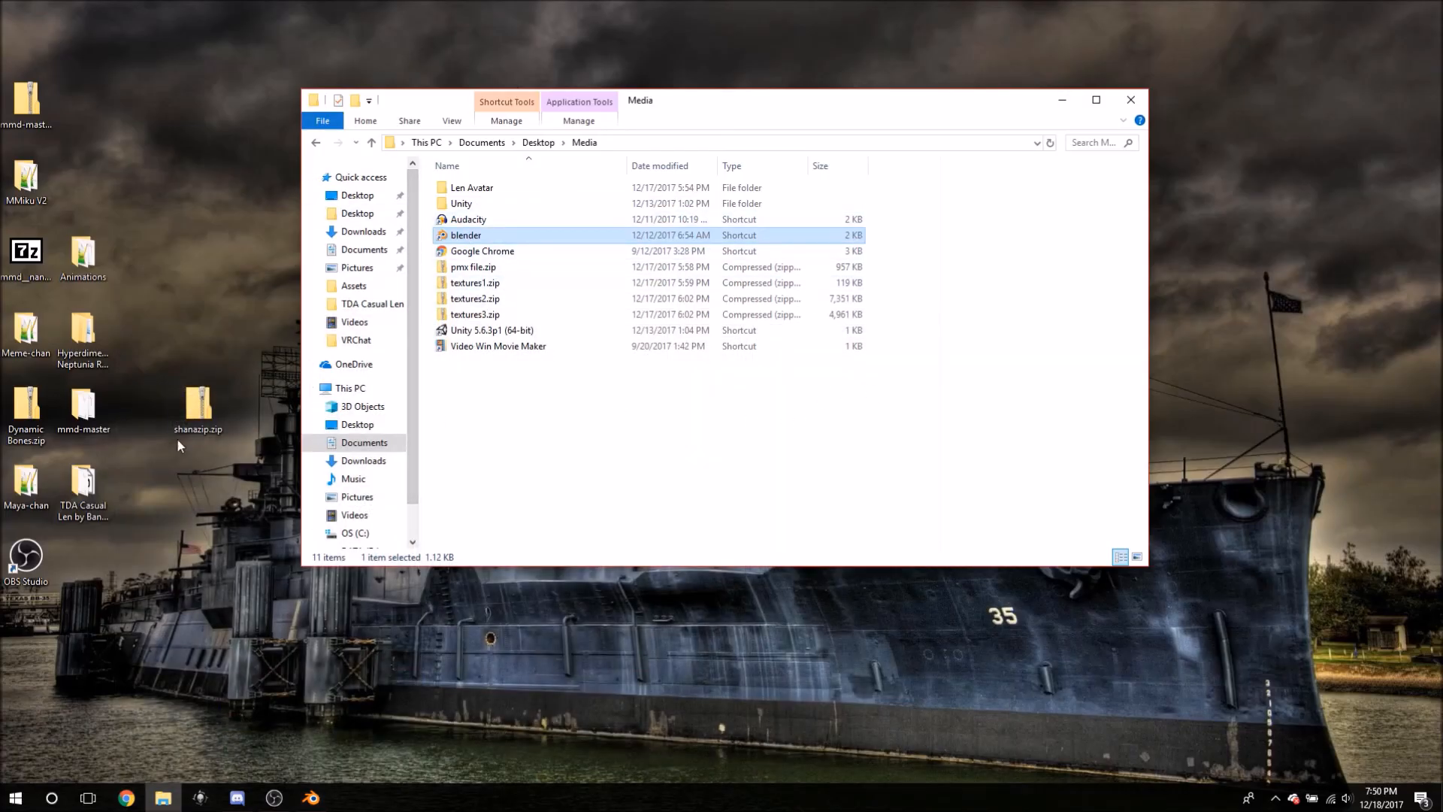
click(1062, 99)
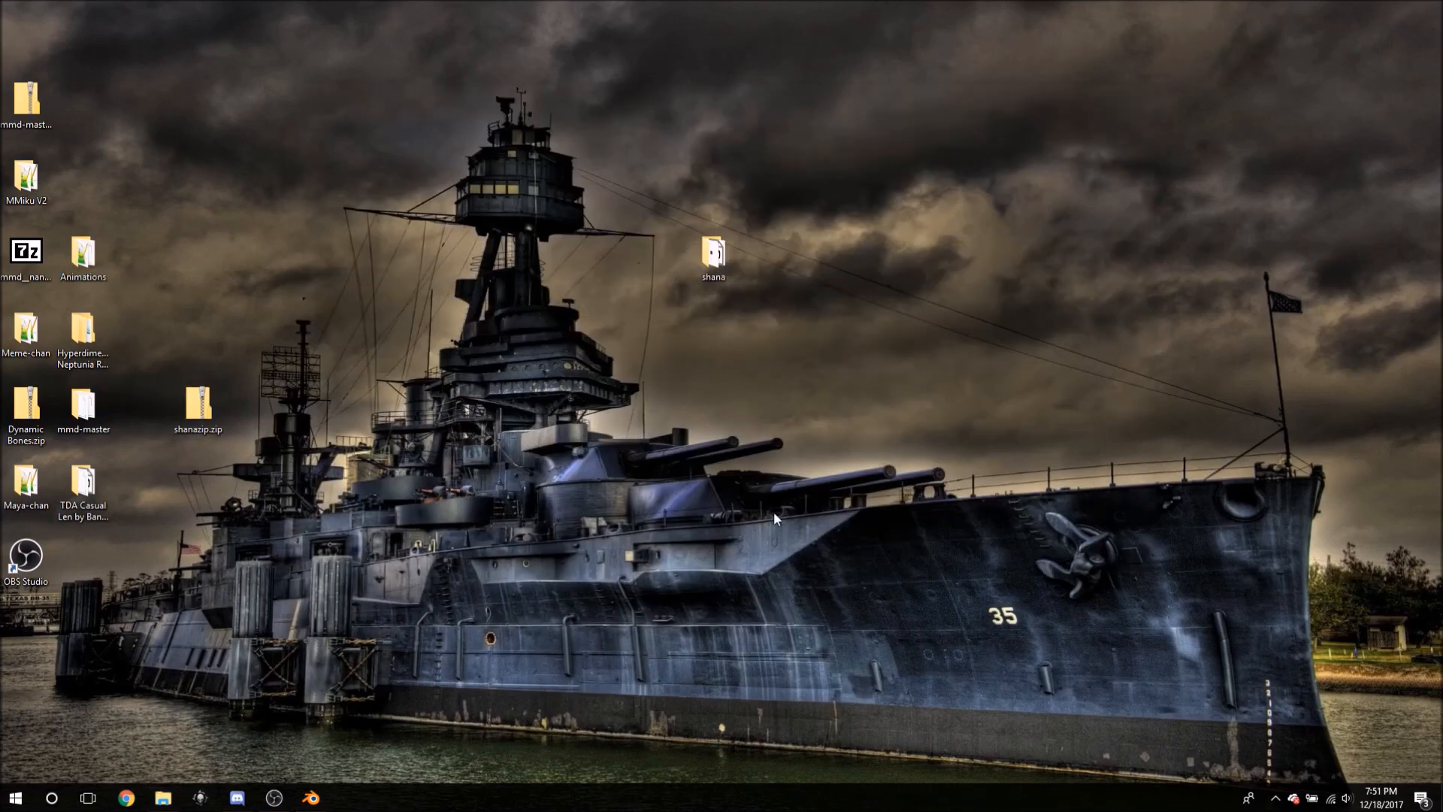
double_click(711, 259)
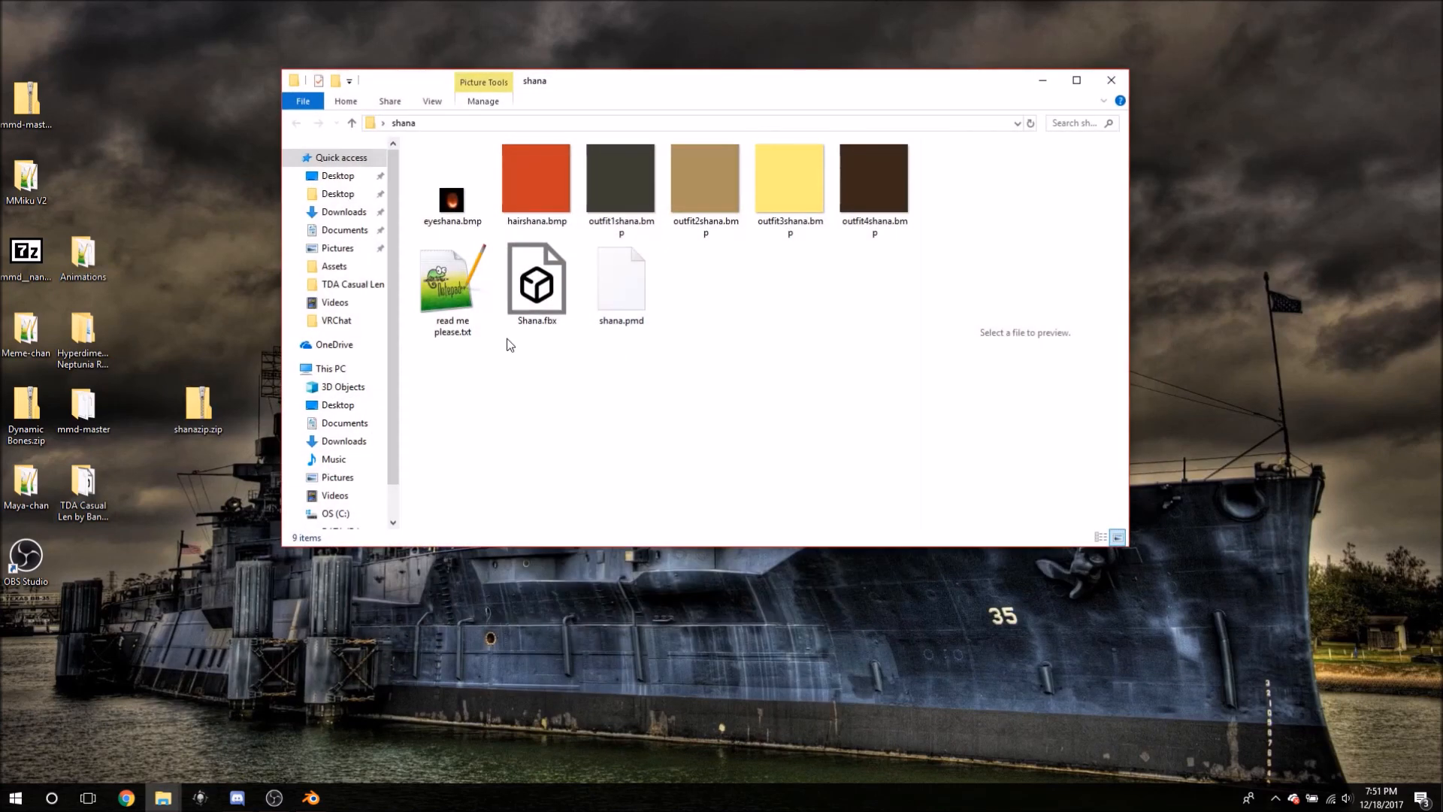
click(559, 312)
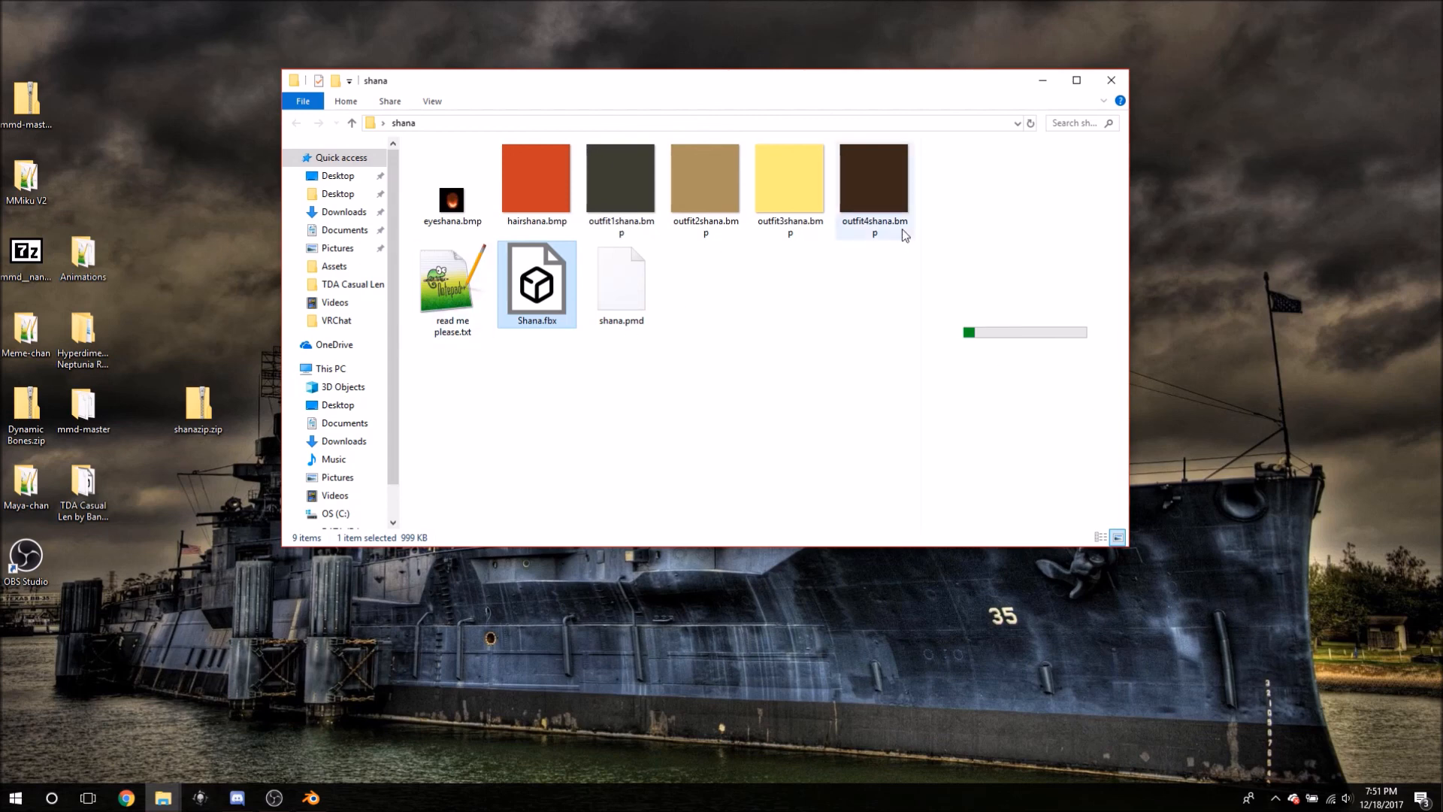
drag(814, 87, 874, 39)
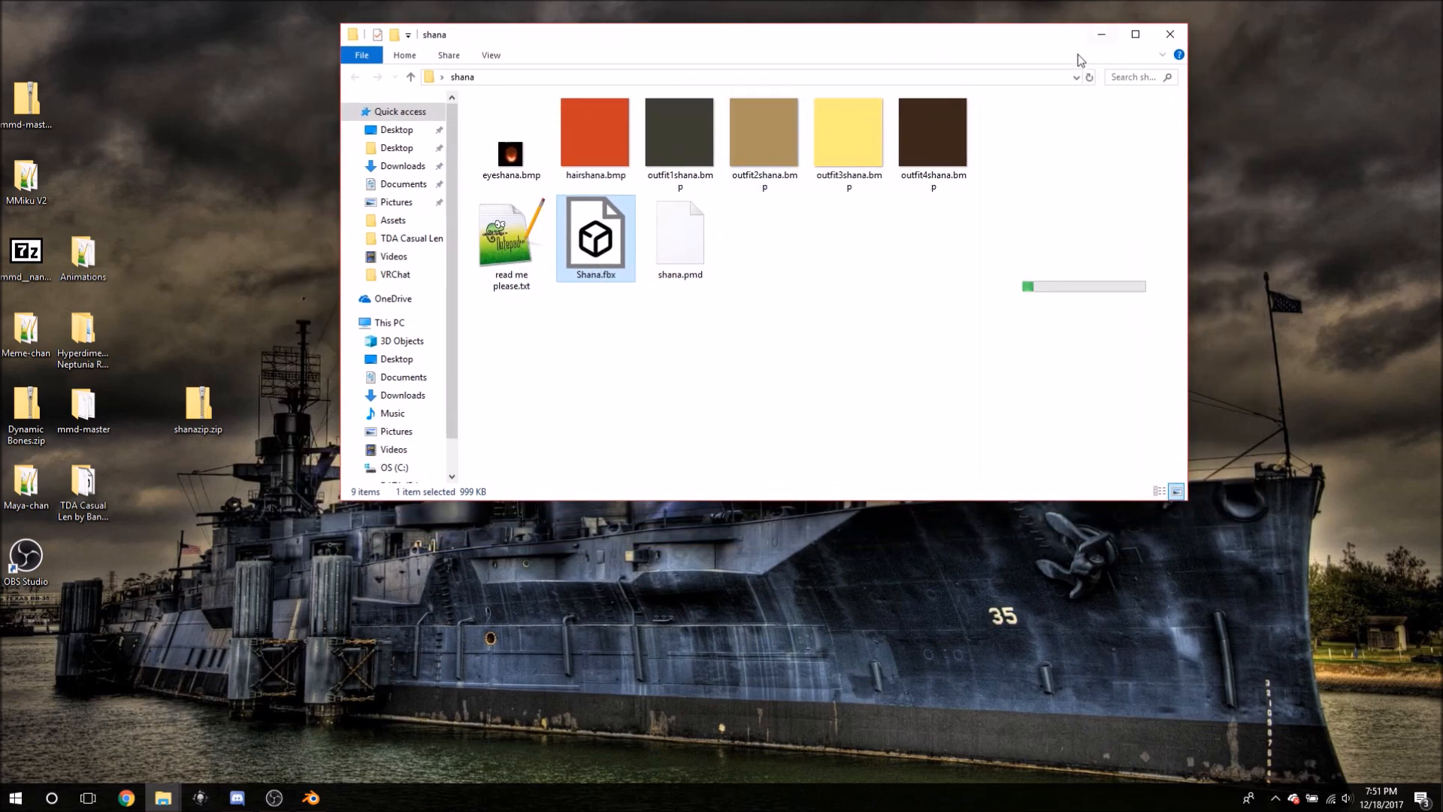
- Open a second Explorer window on Documents\Desktop\Media, then select outfit1shana.bmp in the shana window
click(154, 800)
right_click(154, 799)
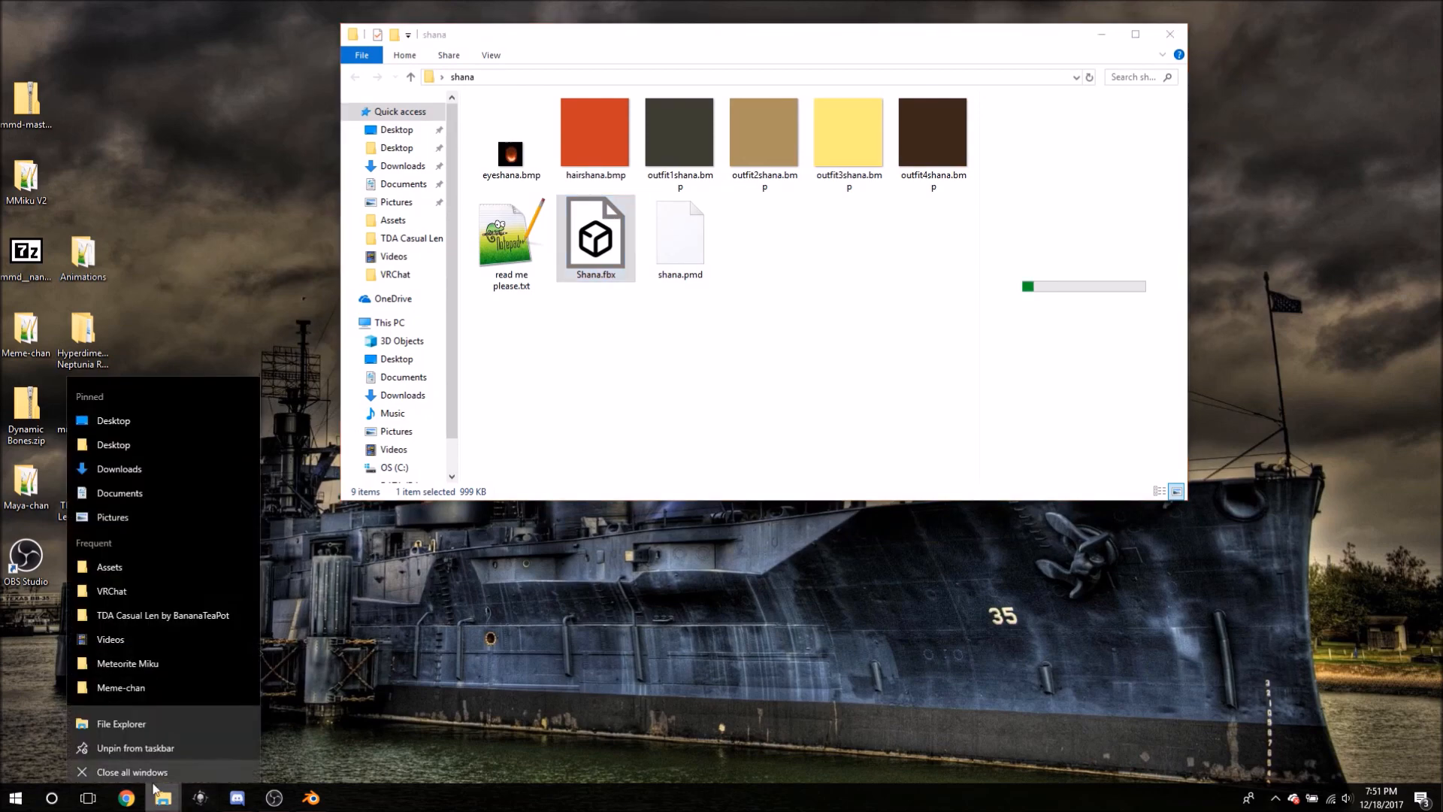
click(151, 716)
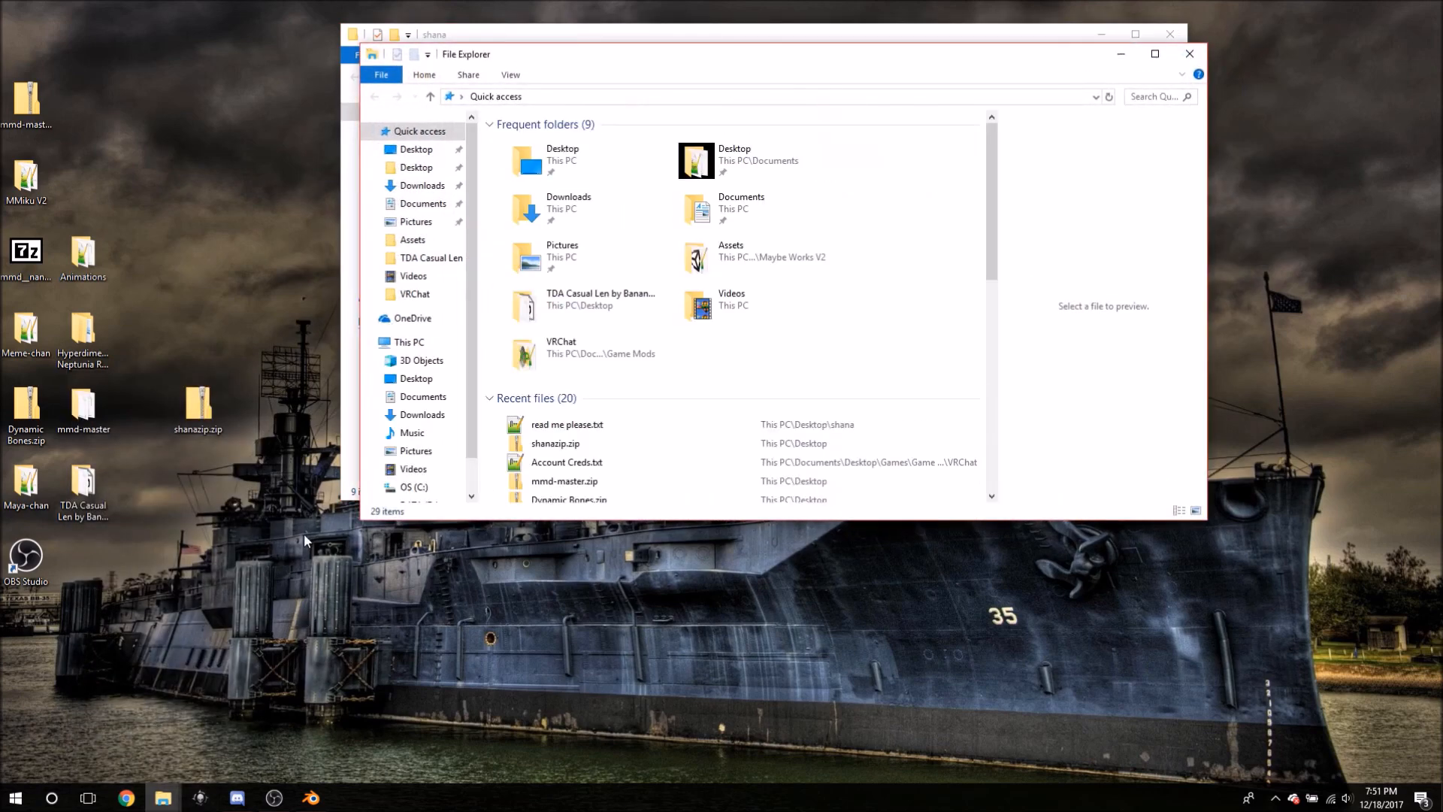
drag(664, 53, 643, 304)
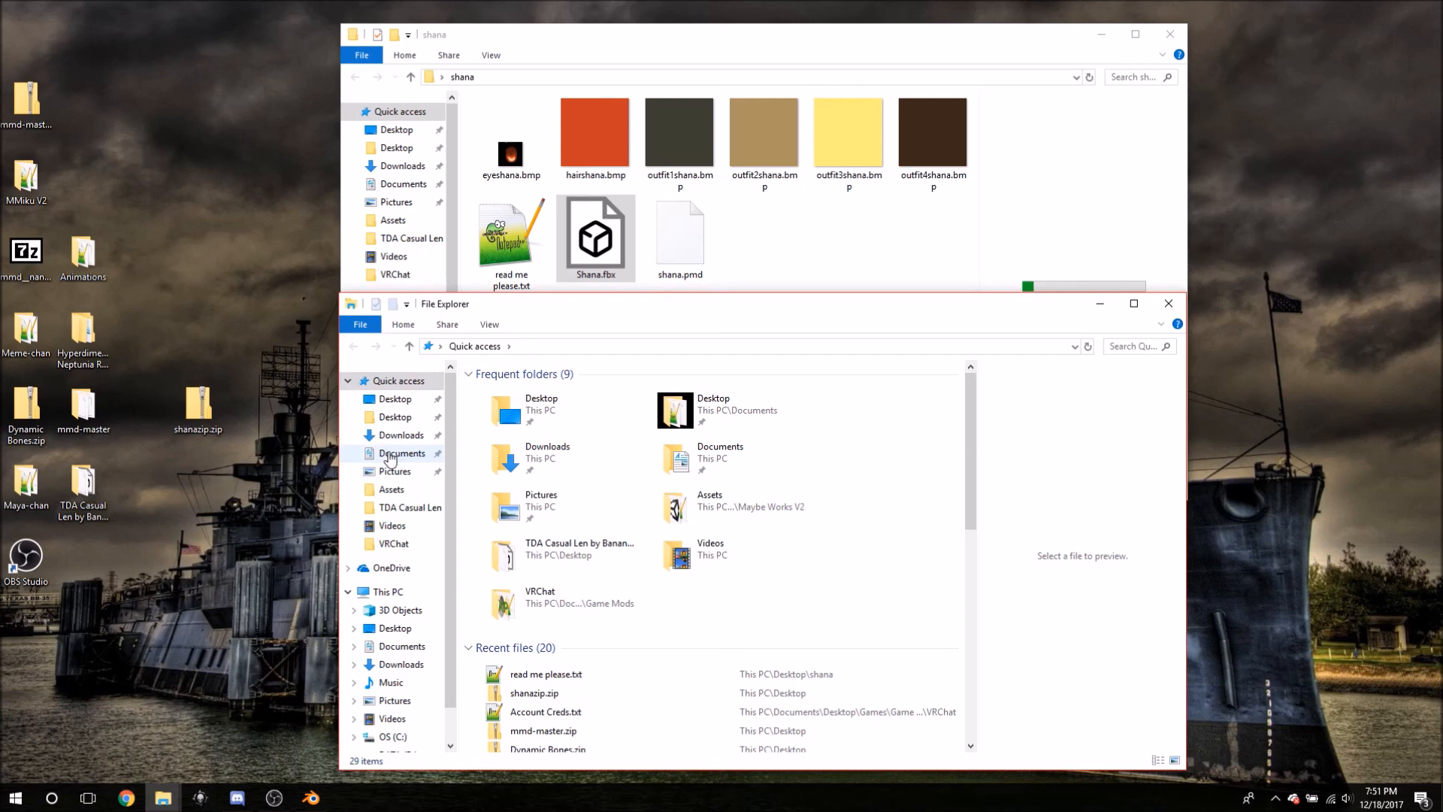
click(406, 419)
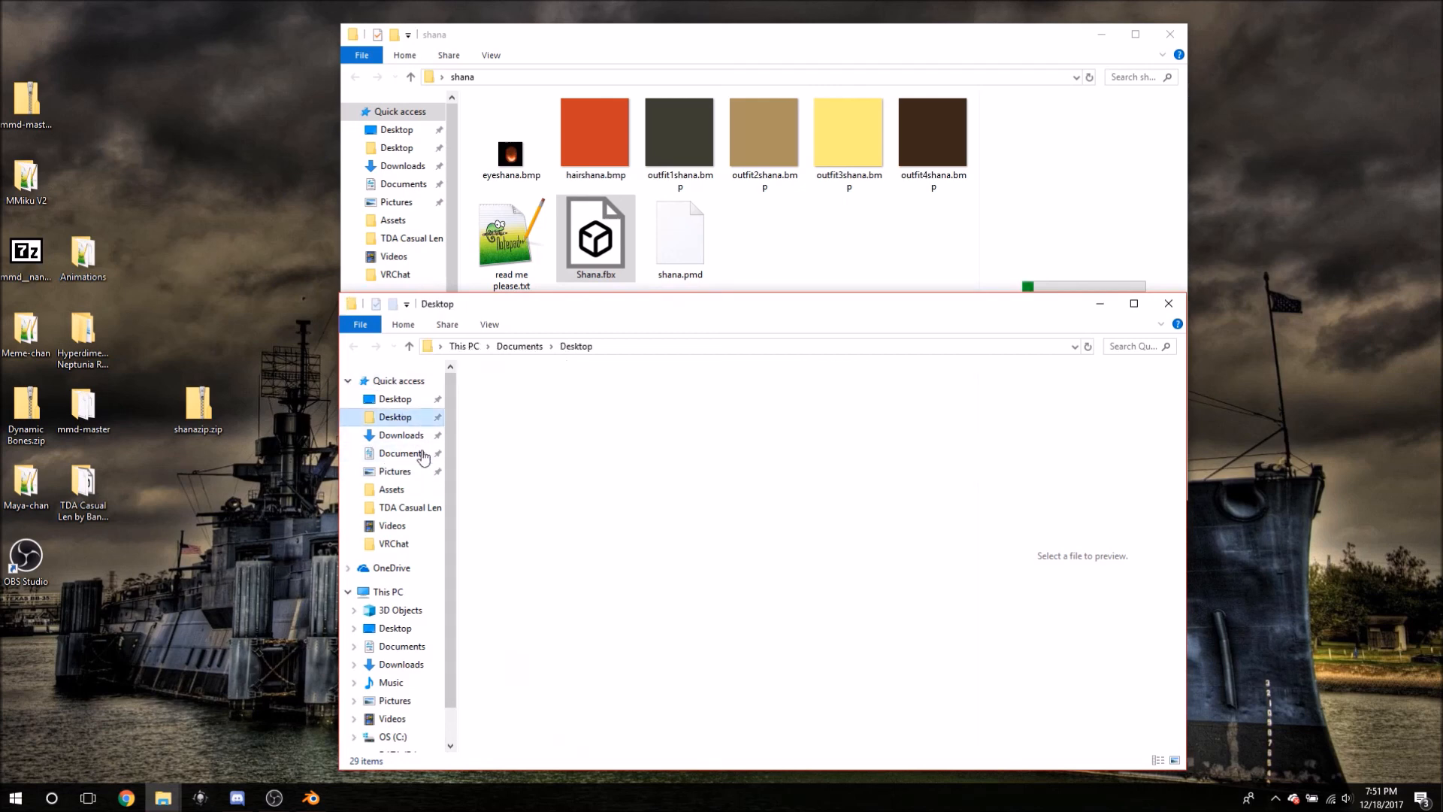
click(499, 456)
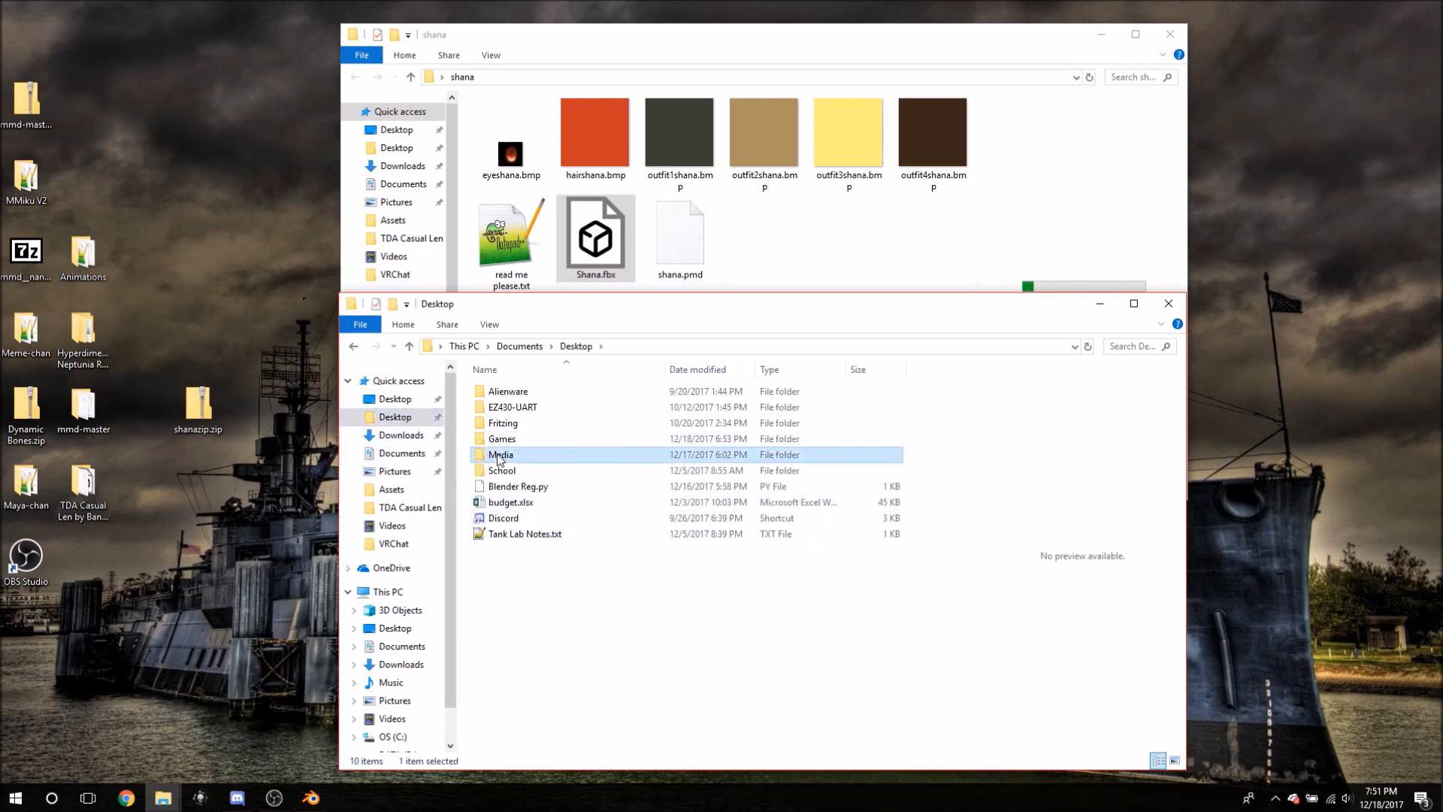
double_click(499, 456)
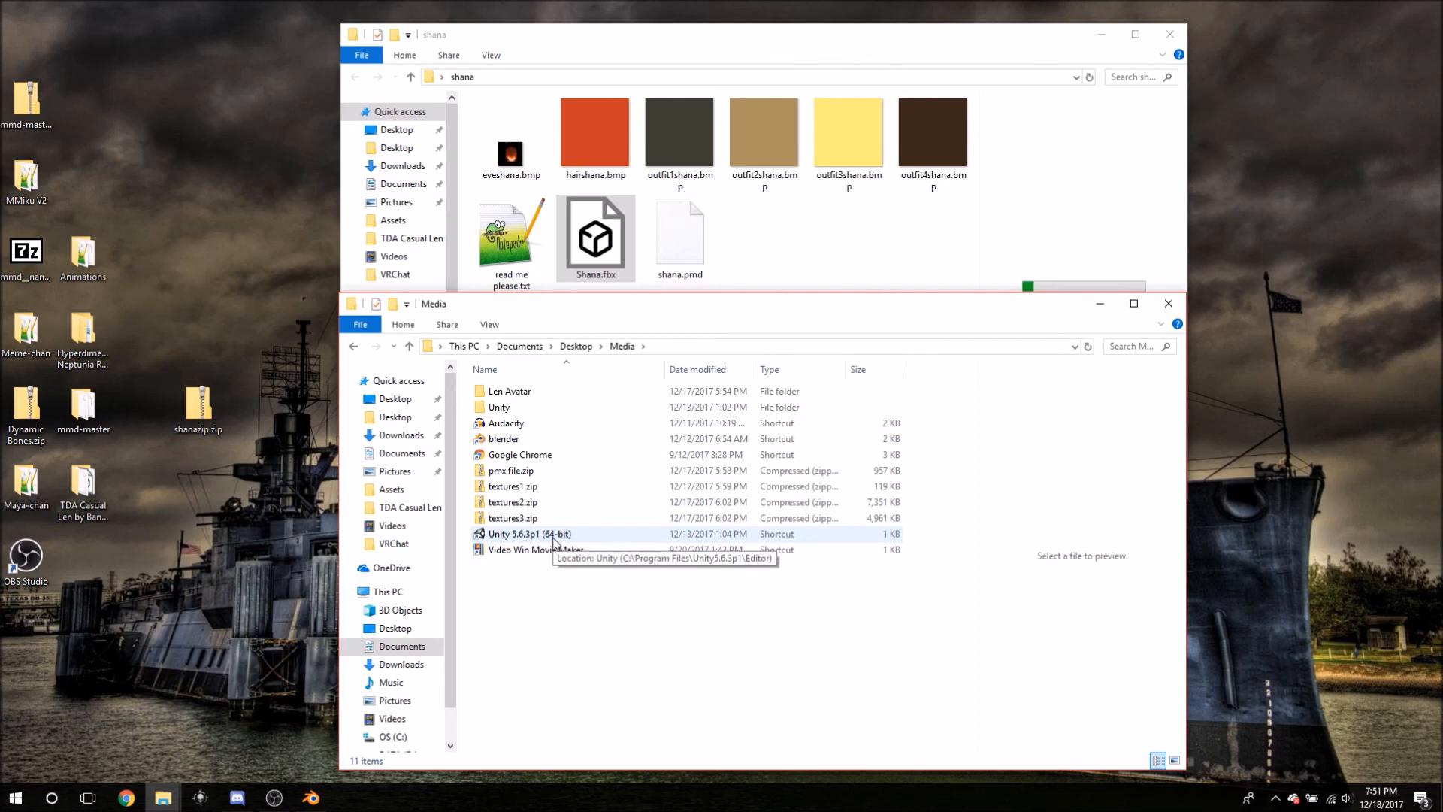
click(672, 239)
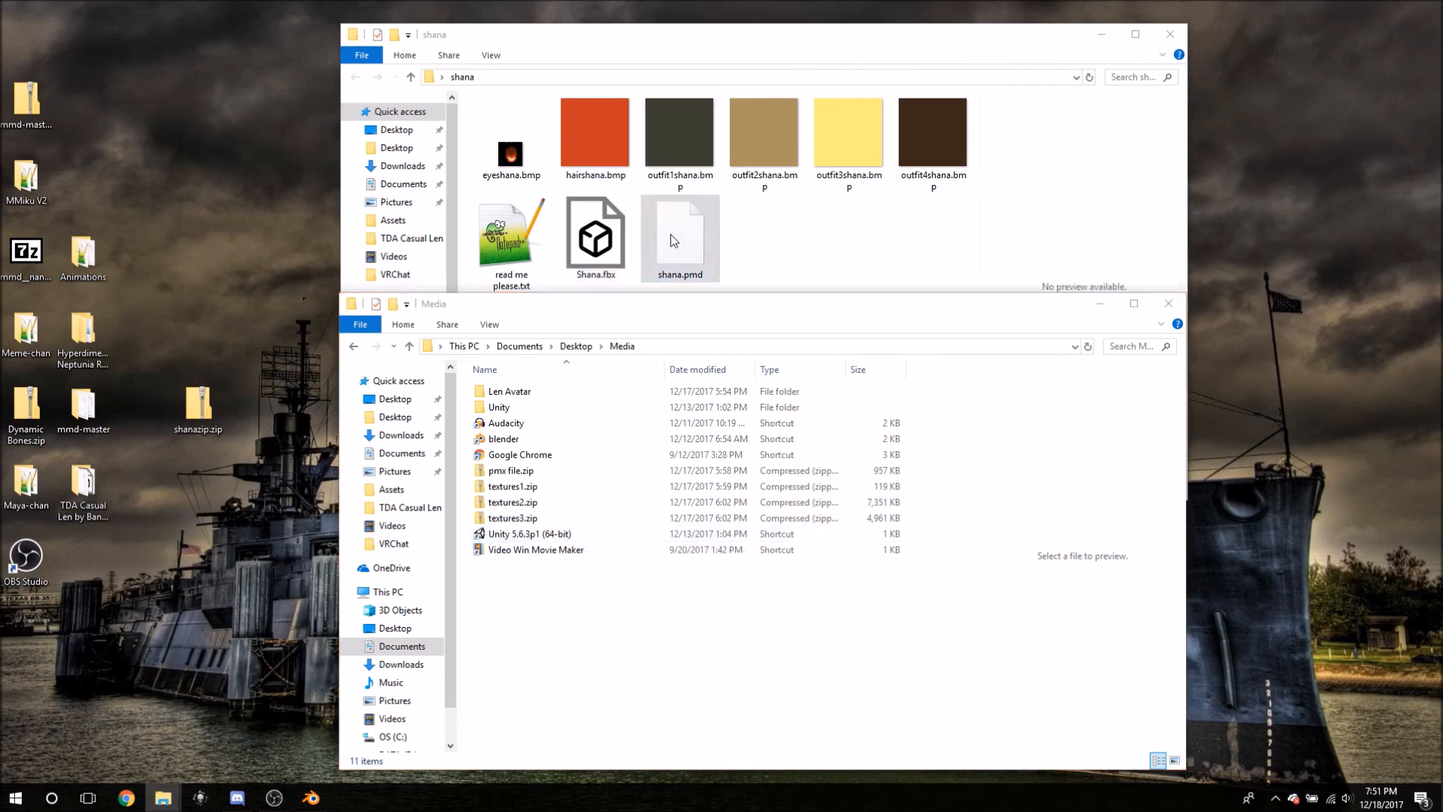
click(683, 142)
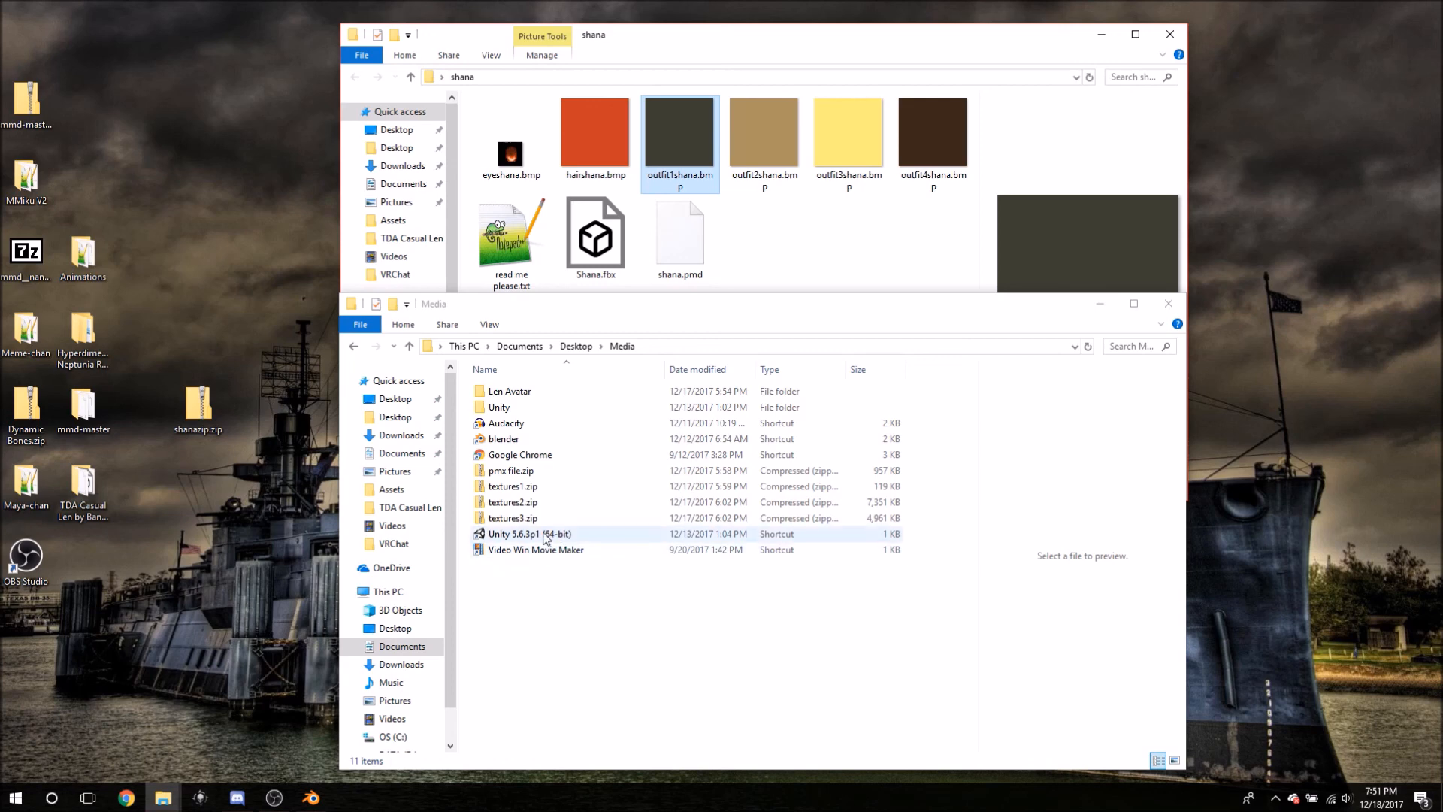
- Launch Unity 5.6.3p1 from the Media folder shortcut and wait for its project launcher
double_click(542, 535)
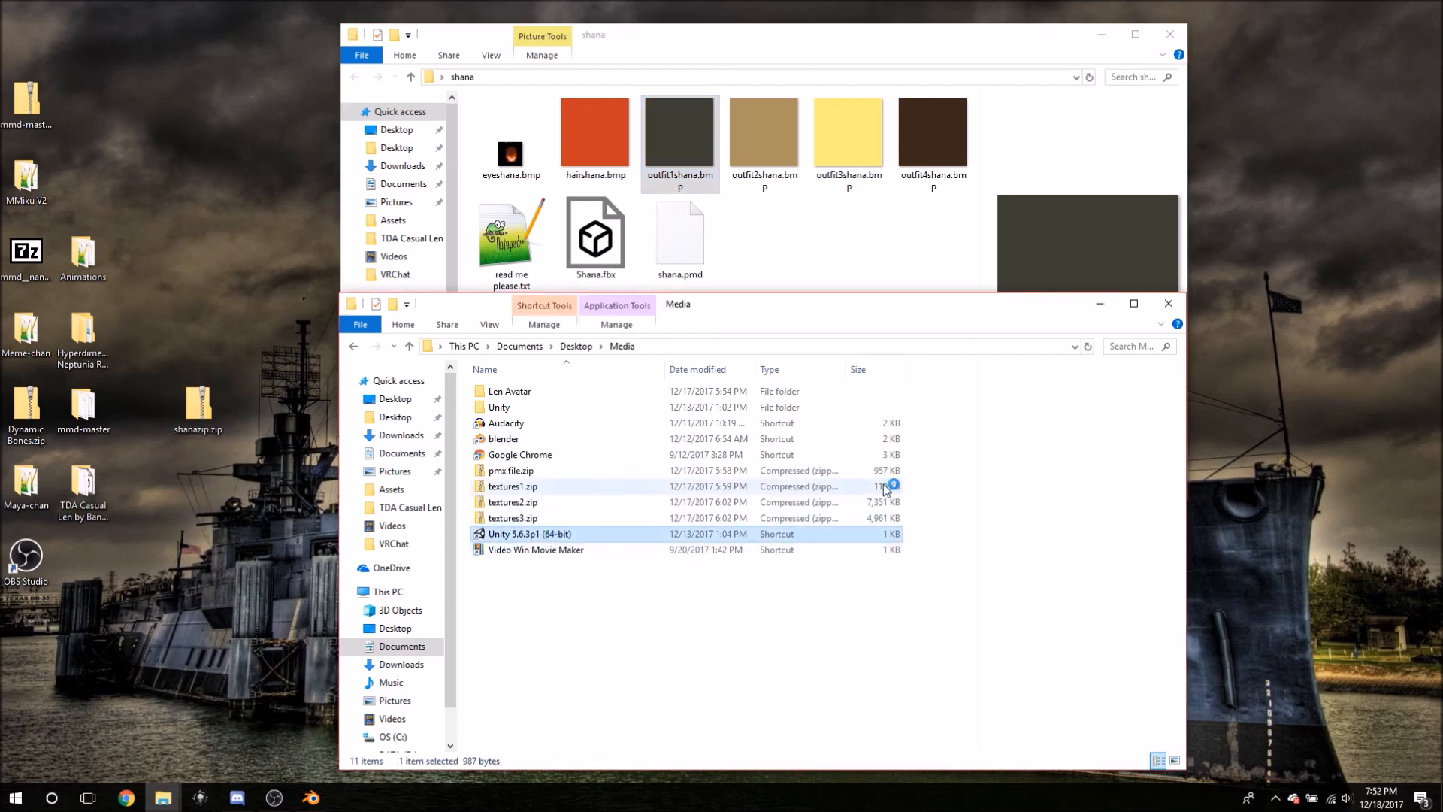
click(1102, 303)
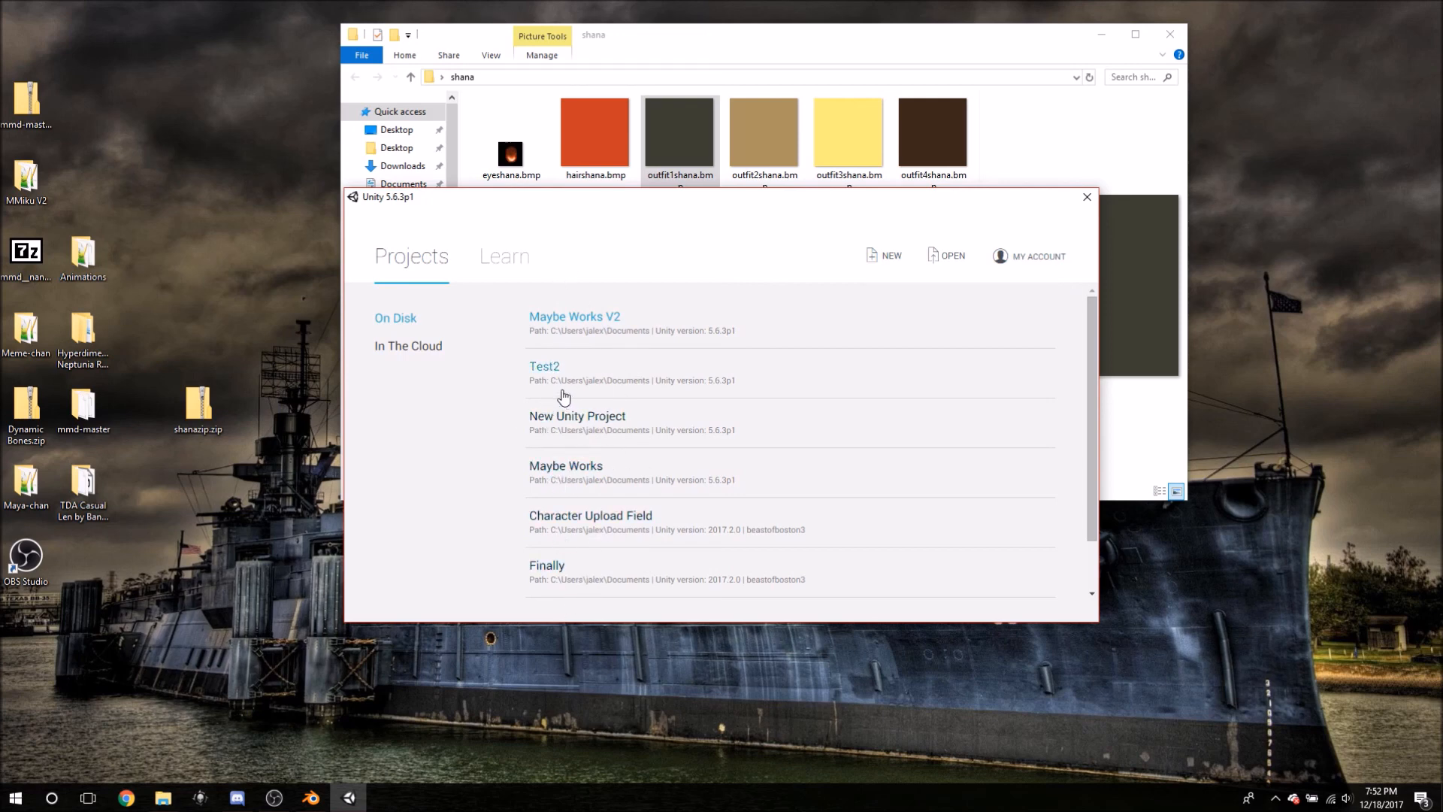
scroll(569, 507, down, 1)
scroll(568, 508, up, 1)
scroll(545, 505, down, 1)
scroll(543, 526, up, 1)
- Create a new 3D Unity project named Video, keeping the existing organization
click(881, 257)
click(641, 372)
key(ctrl+a)
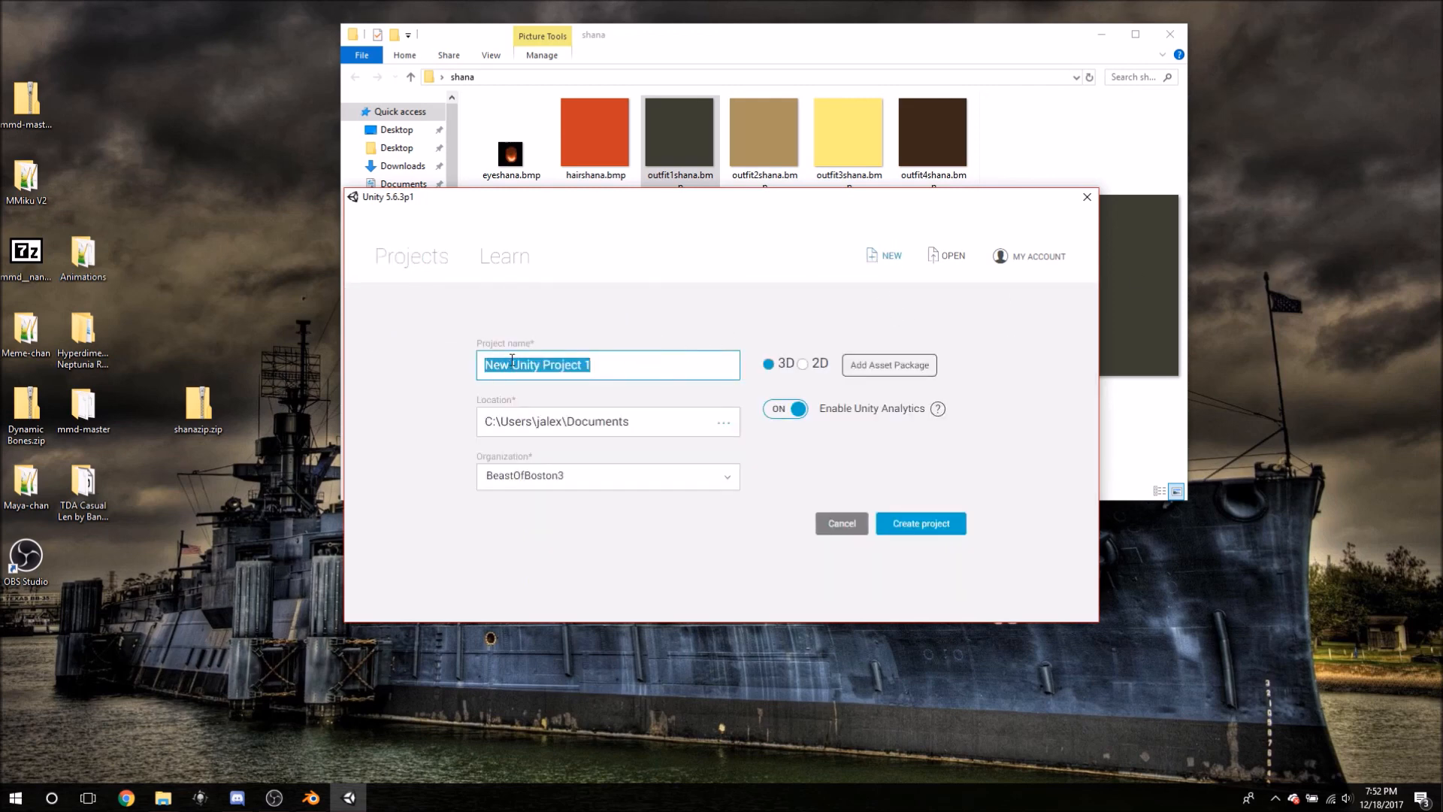
key(BackSpace)
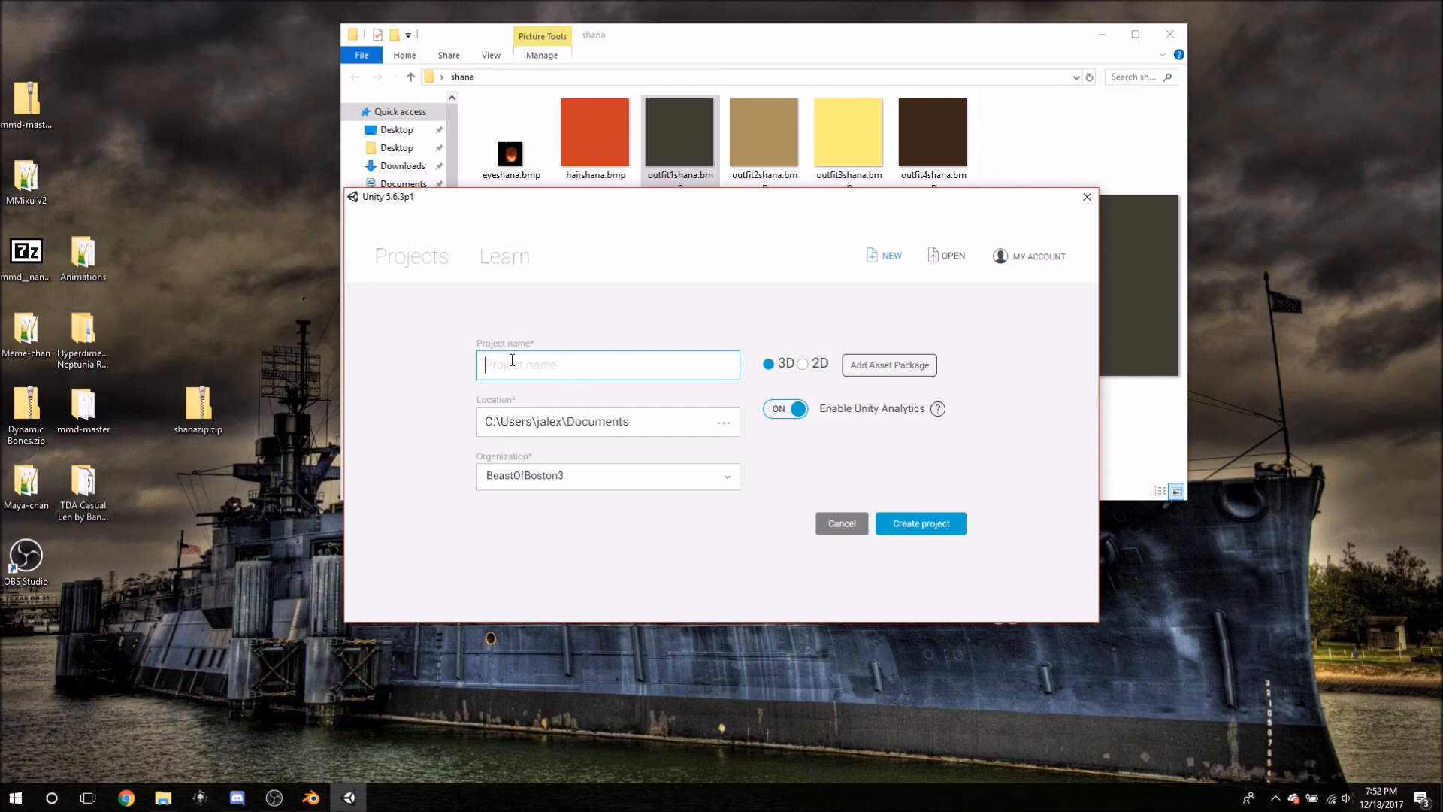
text(Video)
click(544, 477)
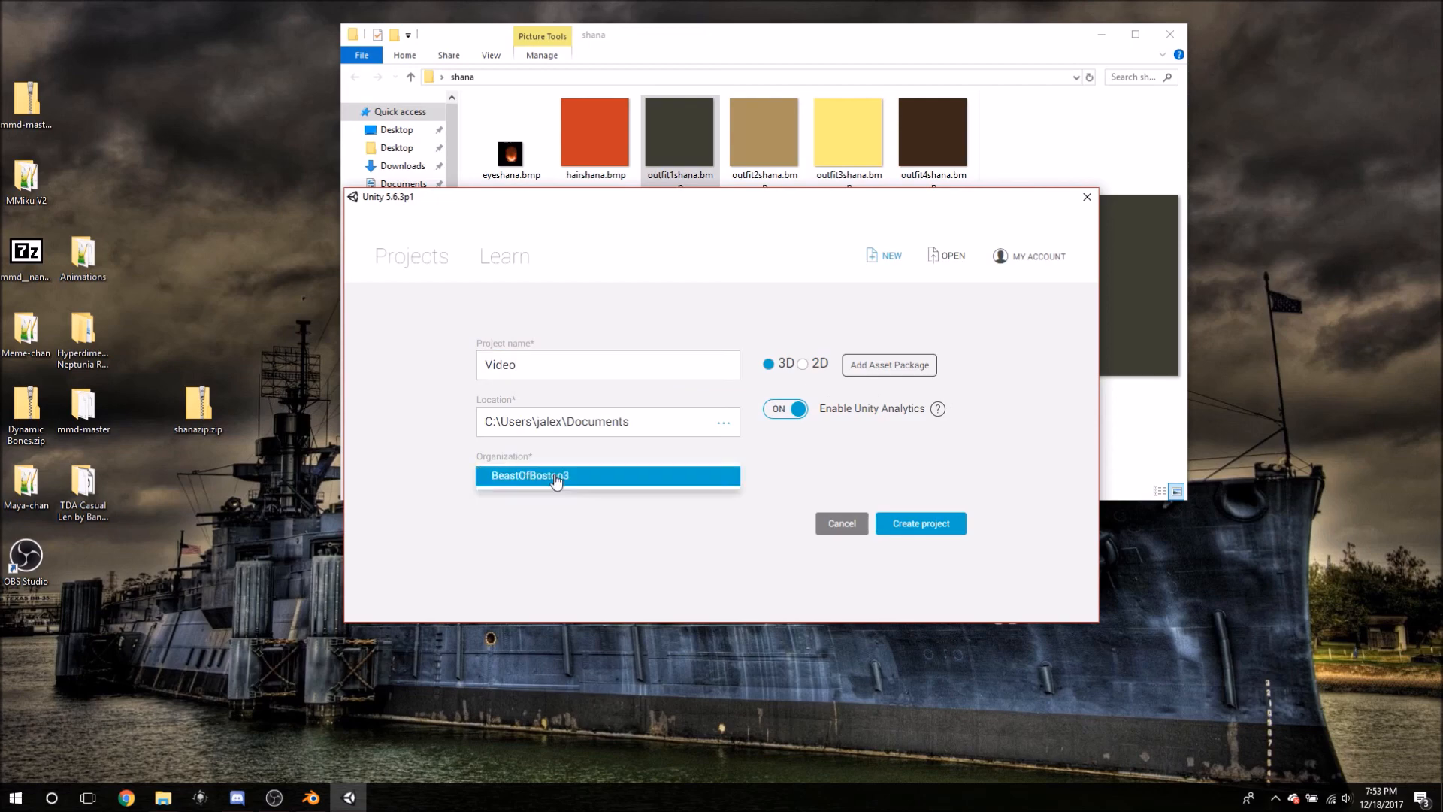
click(560, 477)
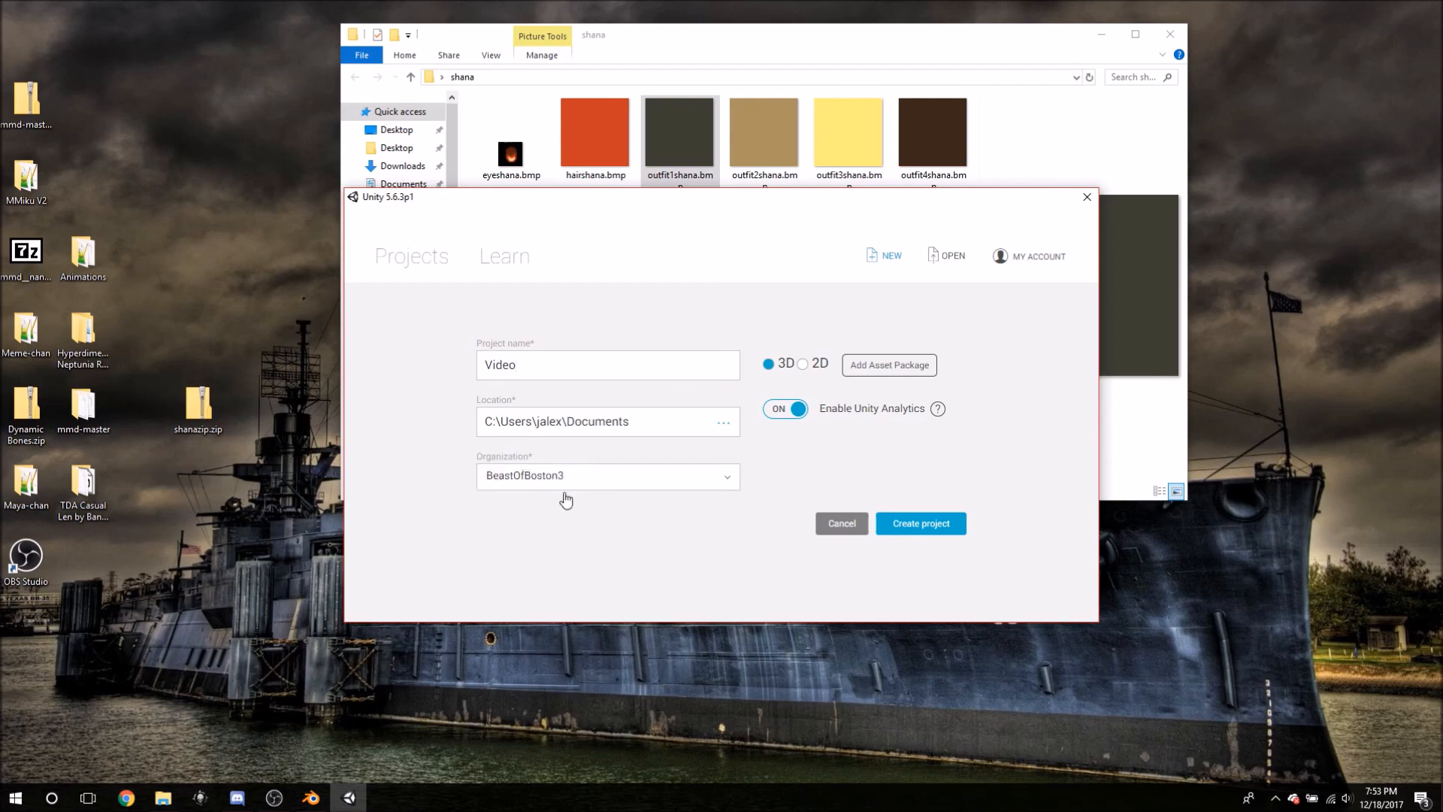
click(926, 524)
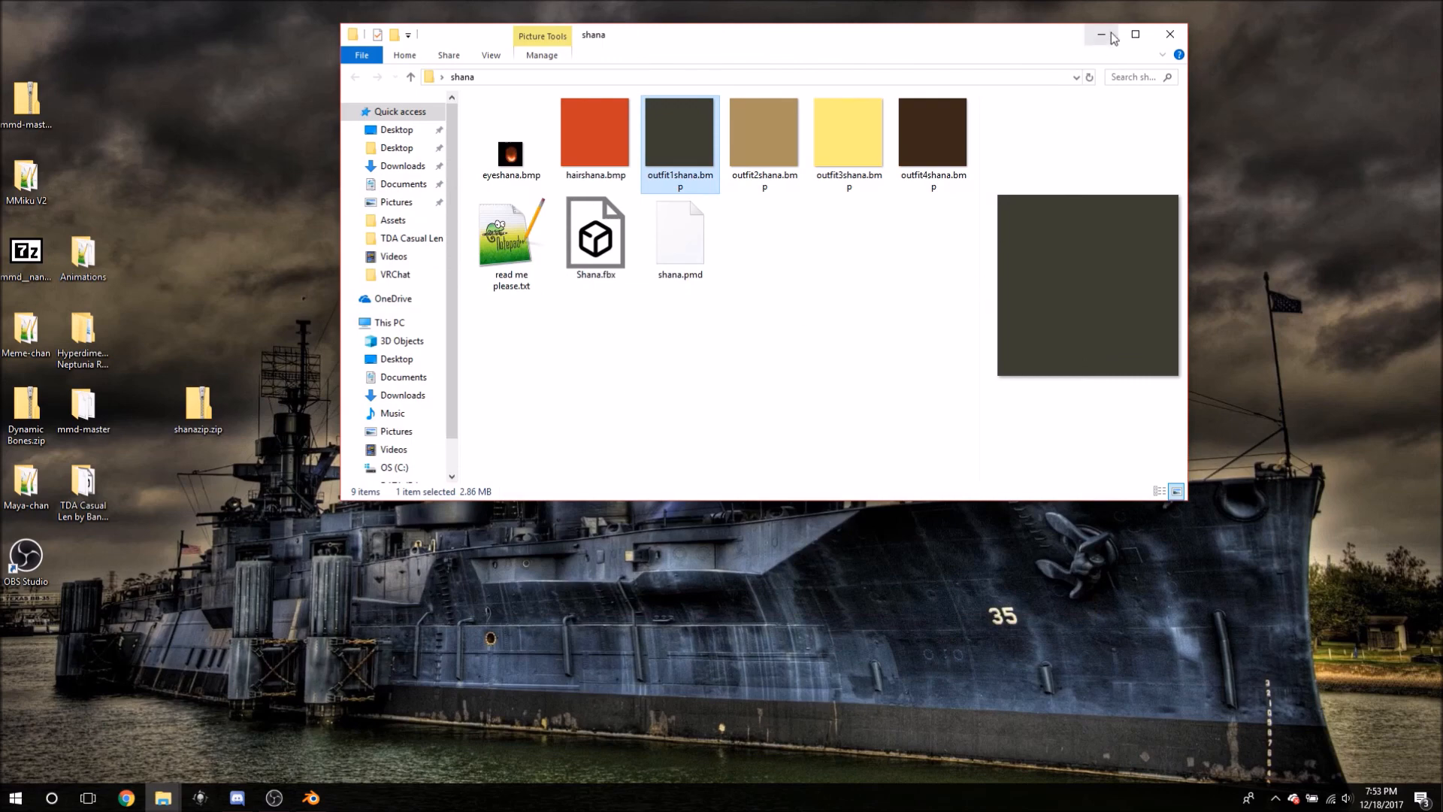
- Close the shana window and use Show in Explorer on the Video project's Assets folder
click(1171, 34)
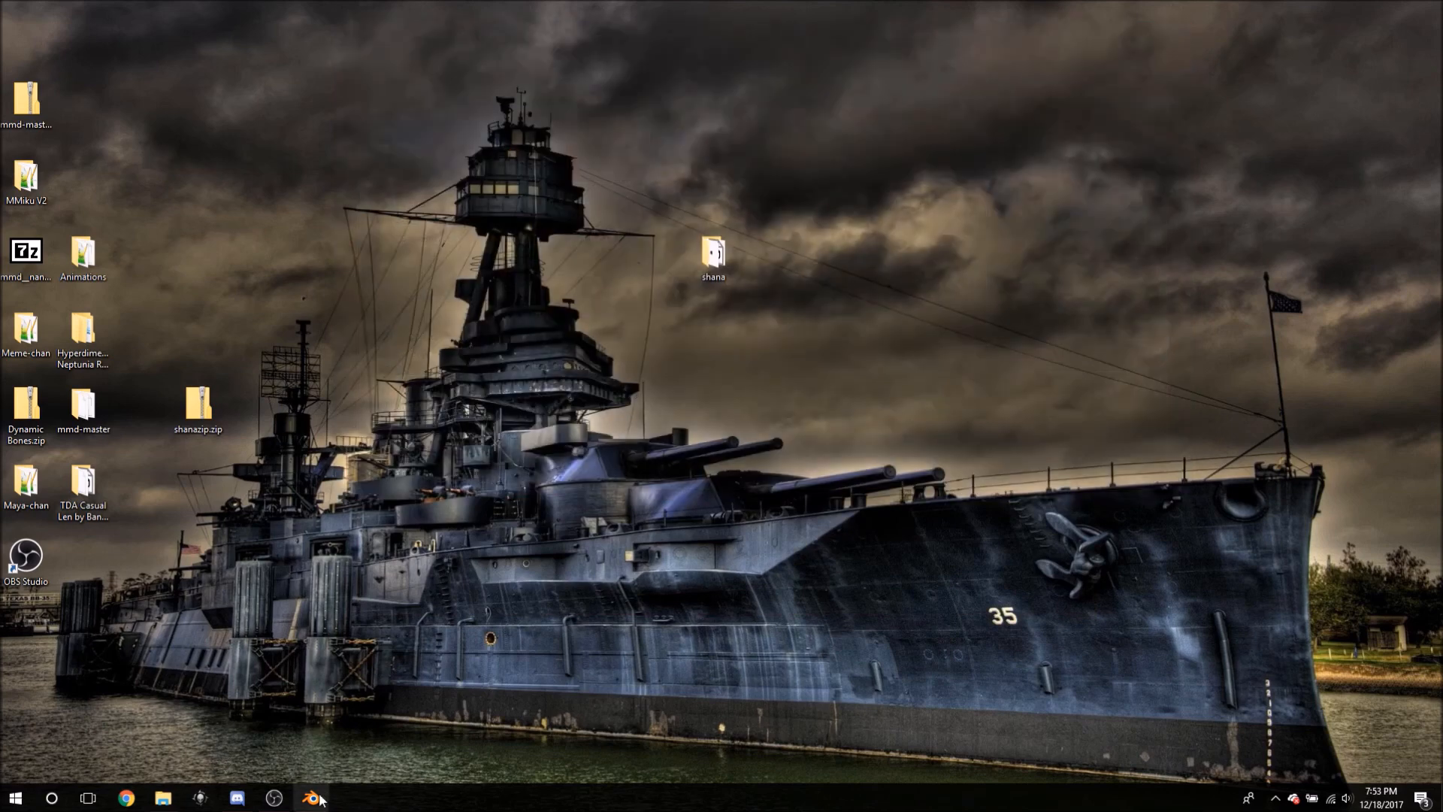
mouse_move(250, 808)
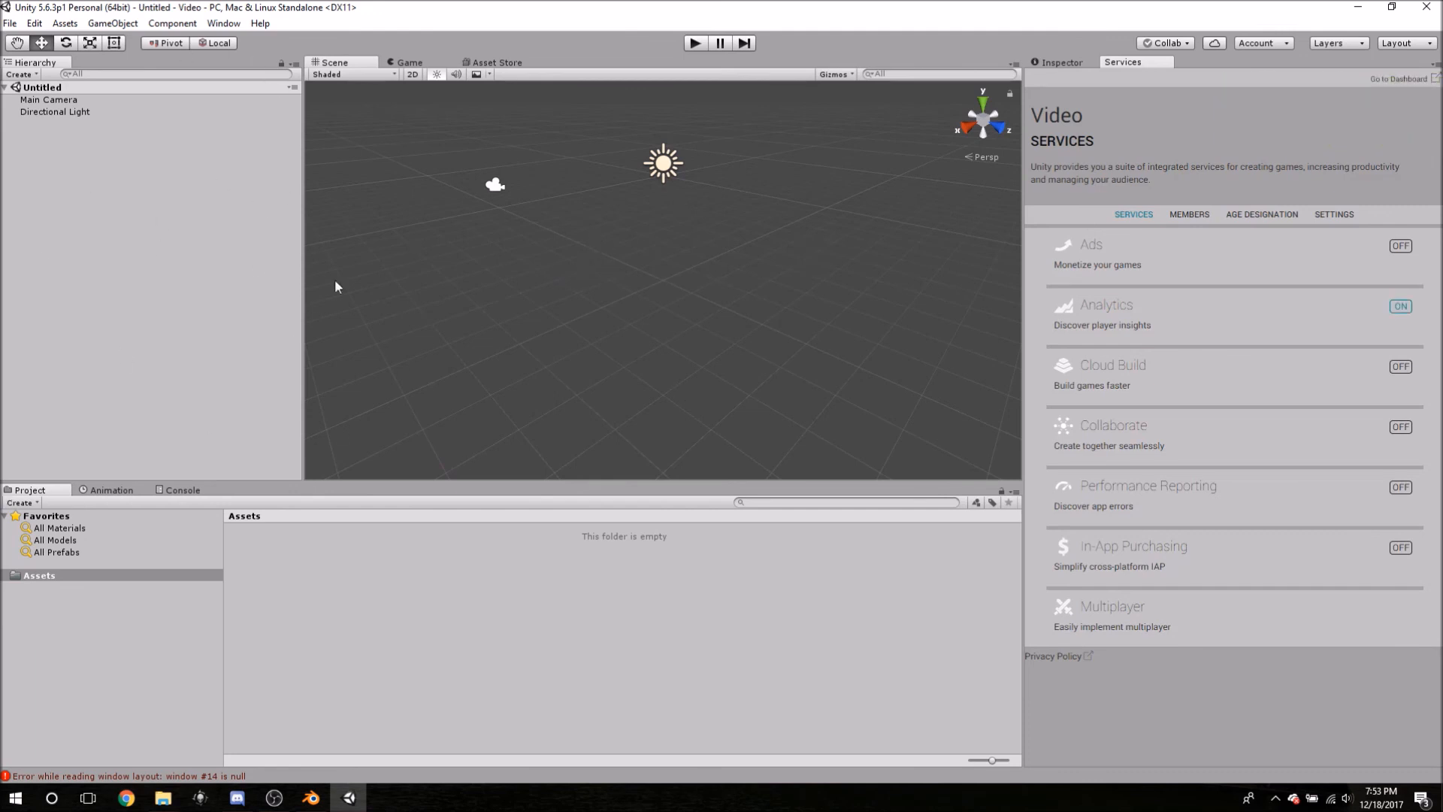
right_click(48, 579)
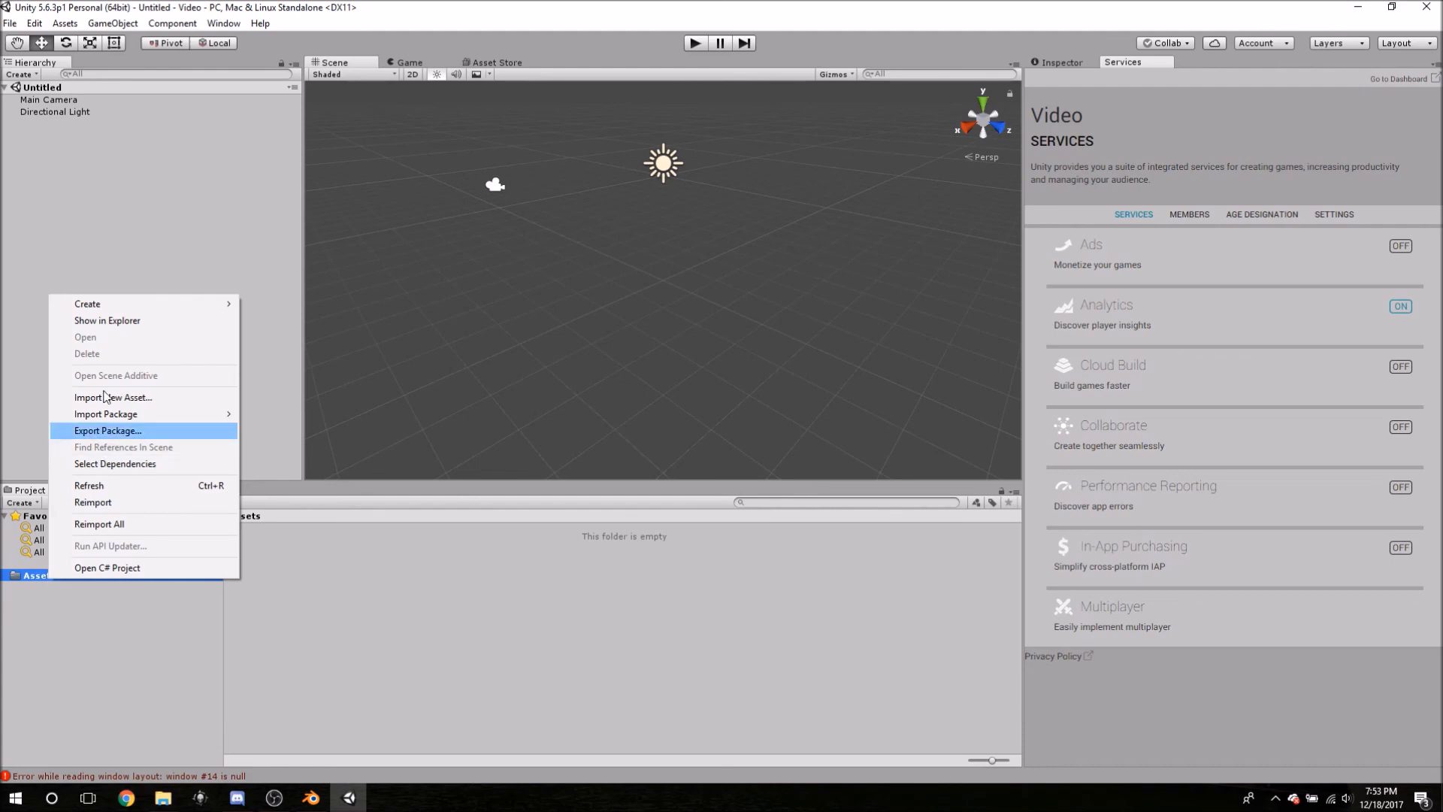
click(113, 323)
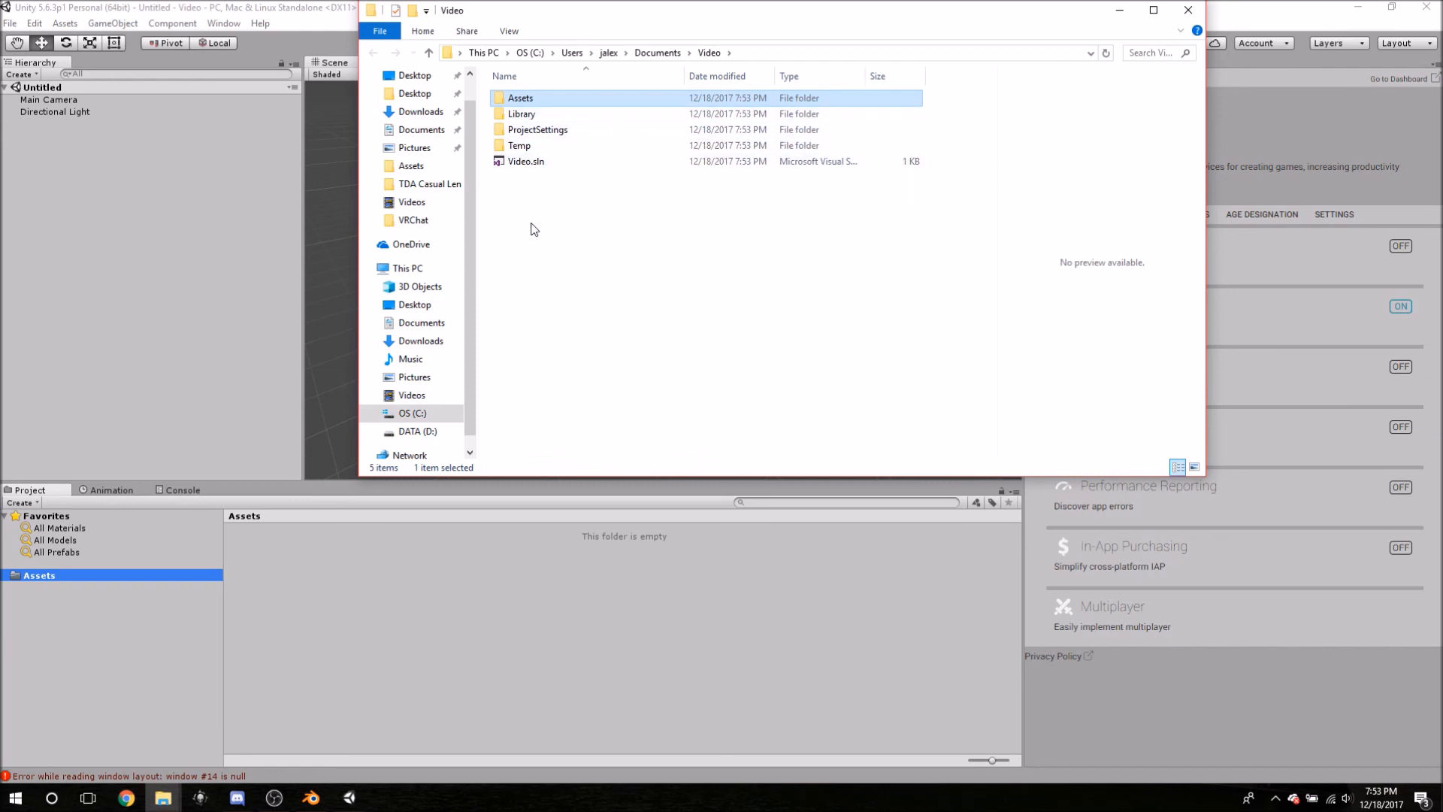
- Open the Video project's empty Assets folder in File Explorer
double_click(531, 102)
key(alt+Left)
double_click(517, 99)
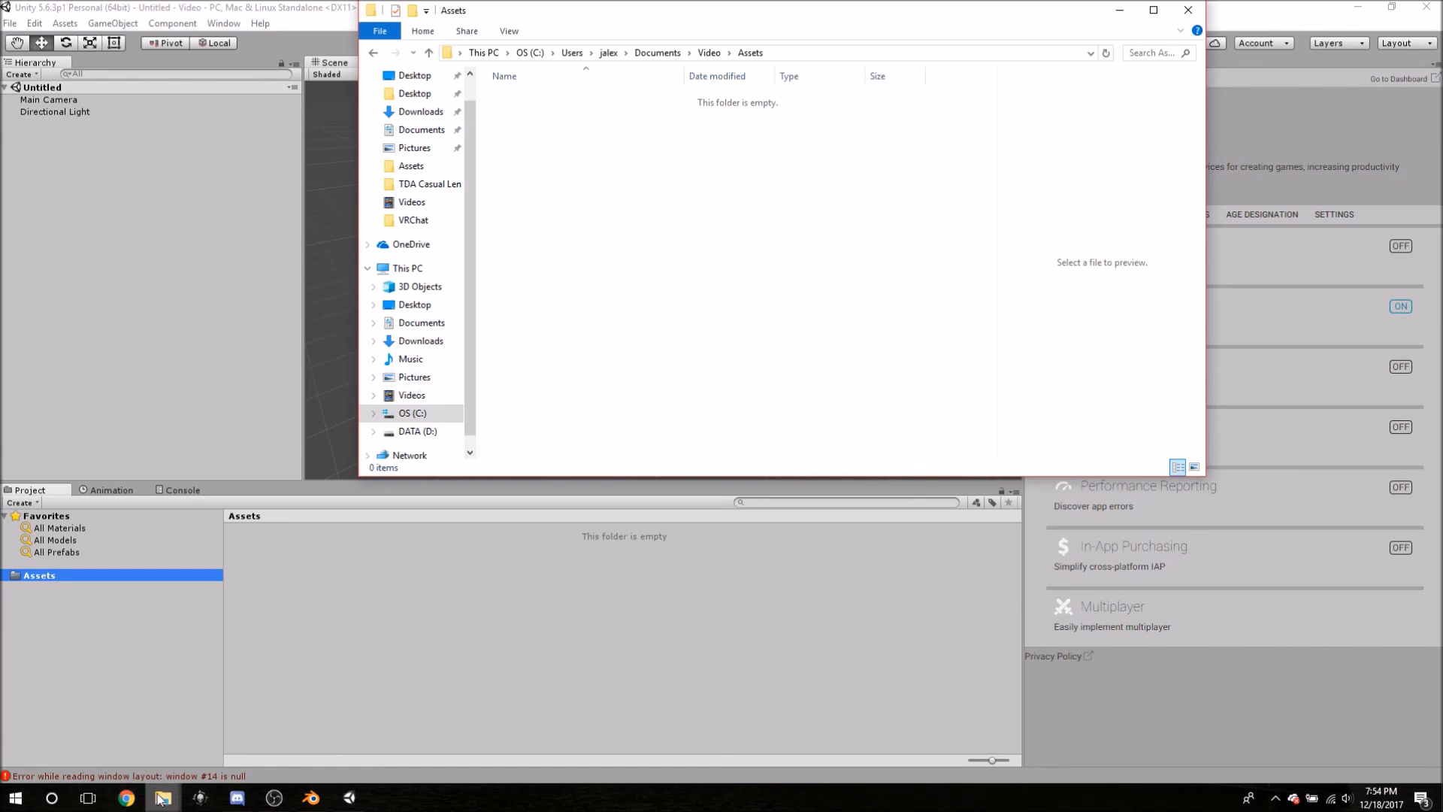
mouse_move(163, 796)
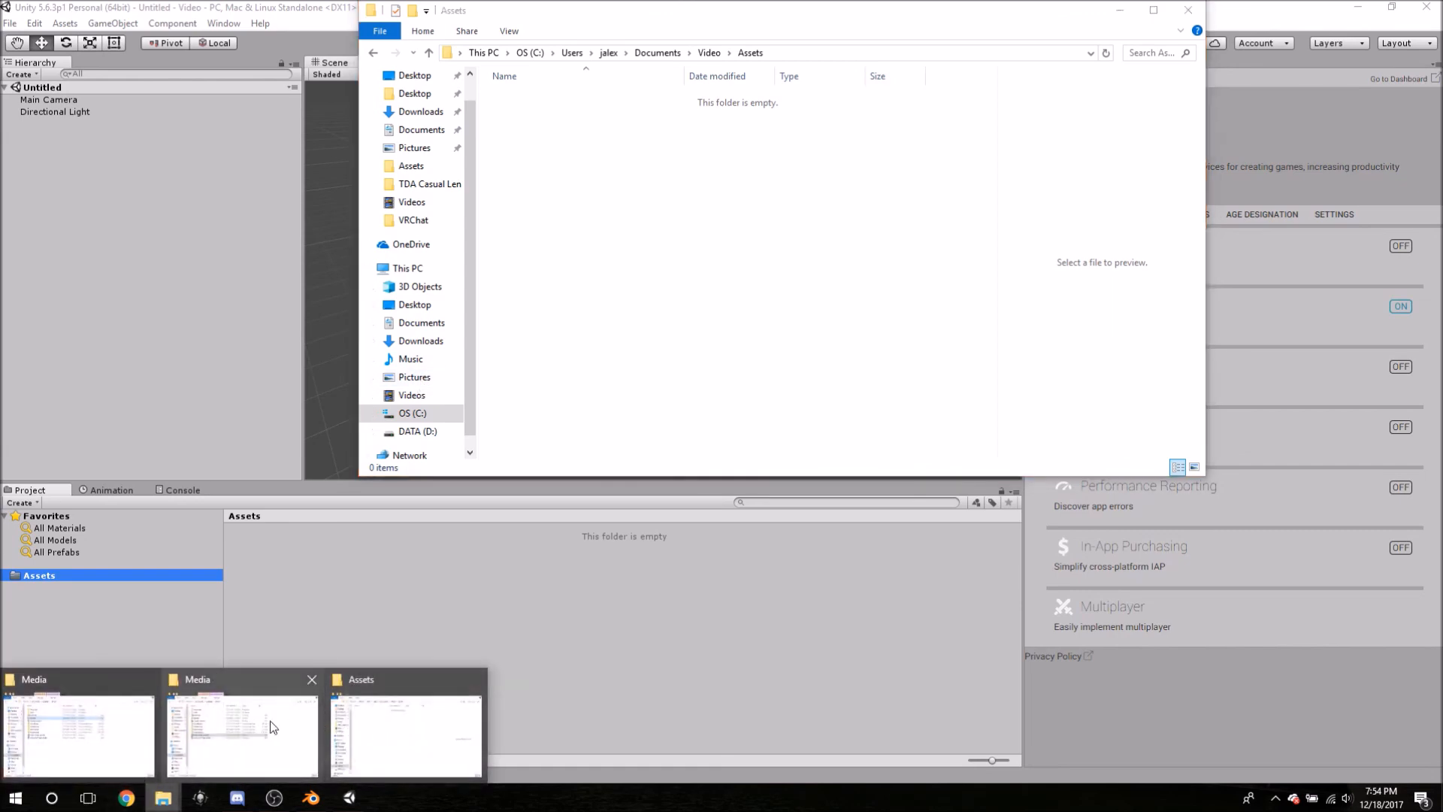
- Close the extra Media window and copy the shana folder from the Desktop
mouse_move(341, 706)
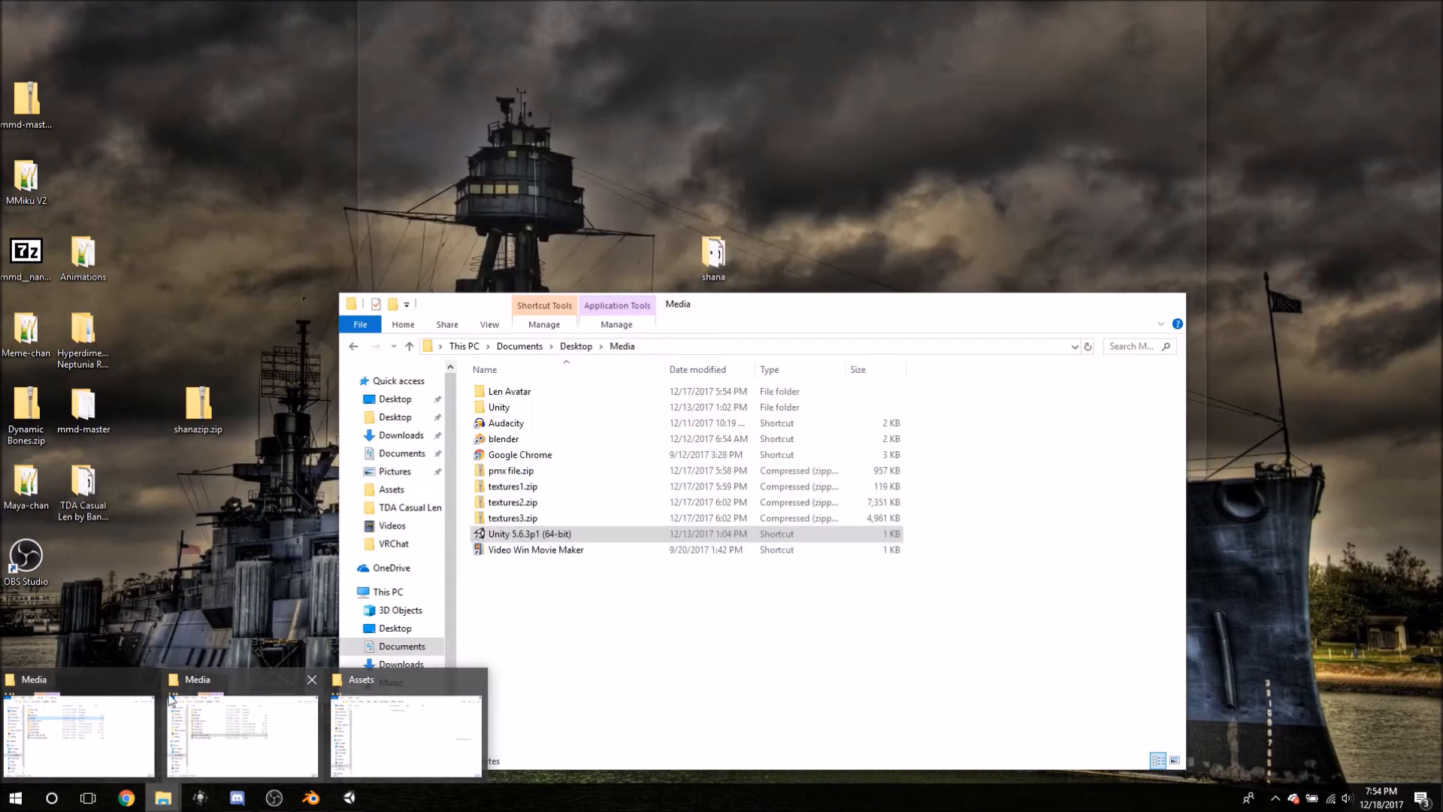
click(147, 678)
click(138, 735)
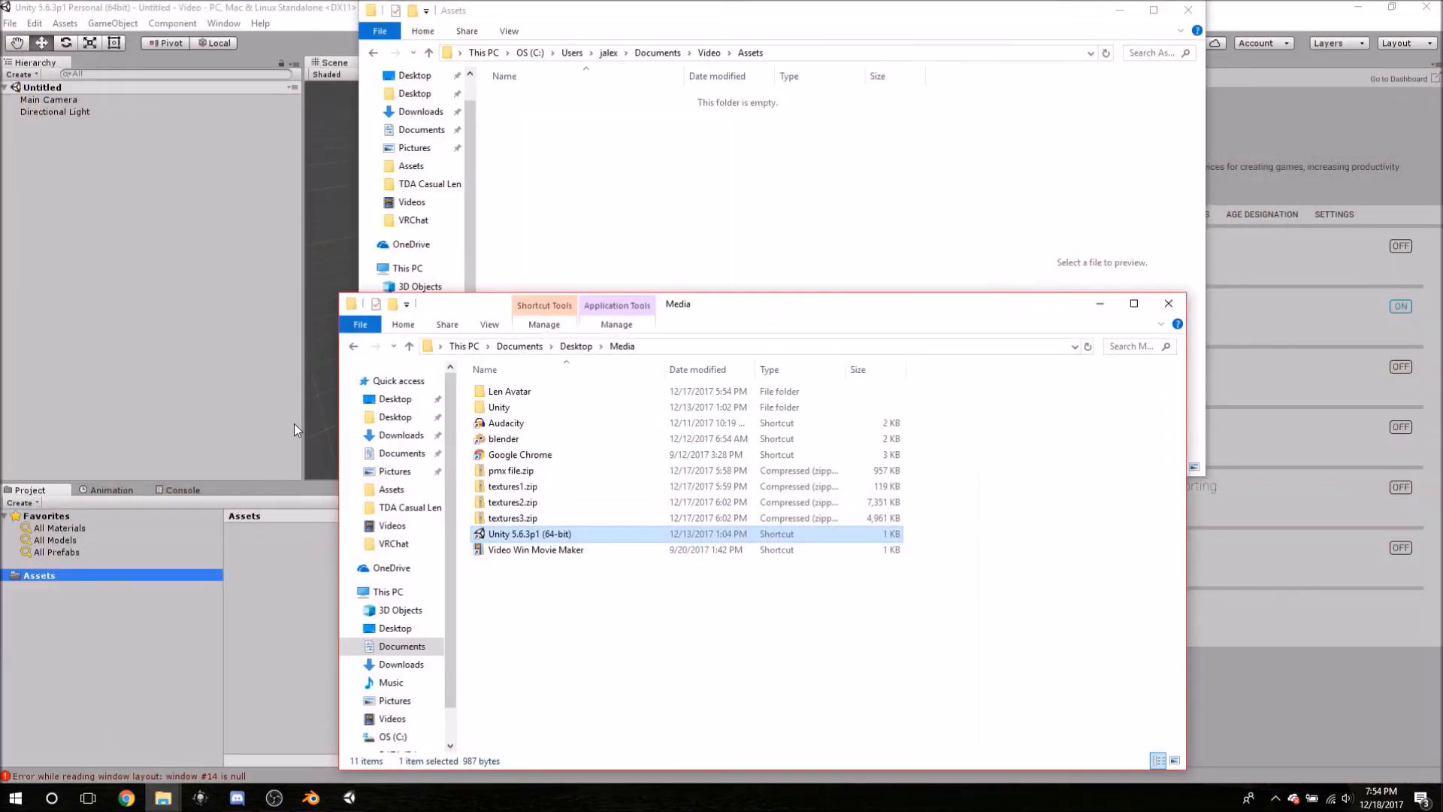
click(394, 399)
mouse_move(511, 519)
mouse_down()
mouse_move(612, 98)
mouse_move(504, 512)
mouse_move(515, 522)
mouse_up()
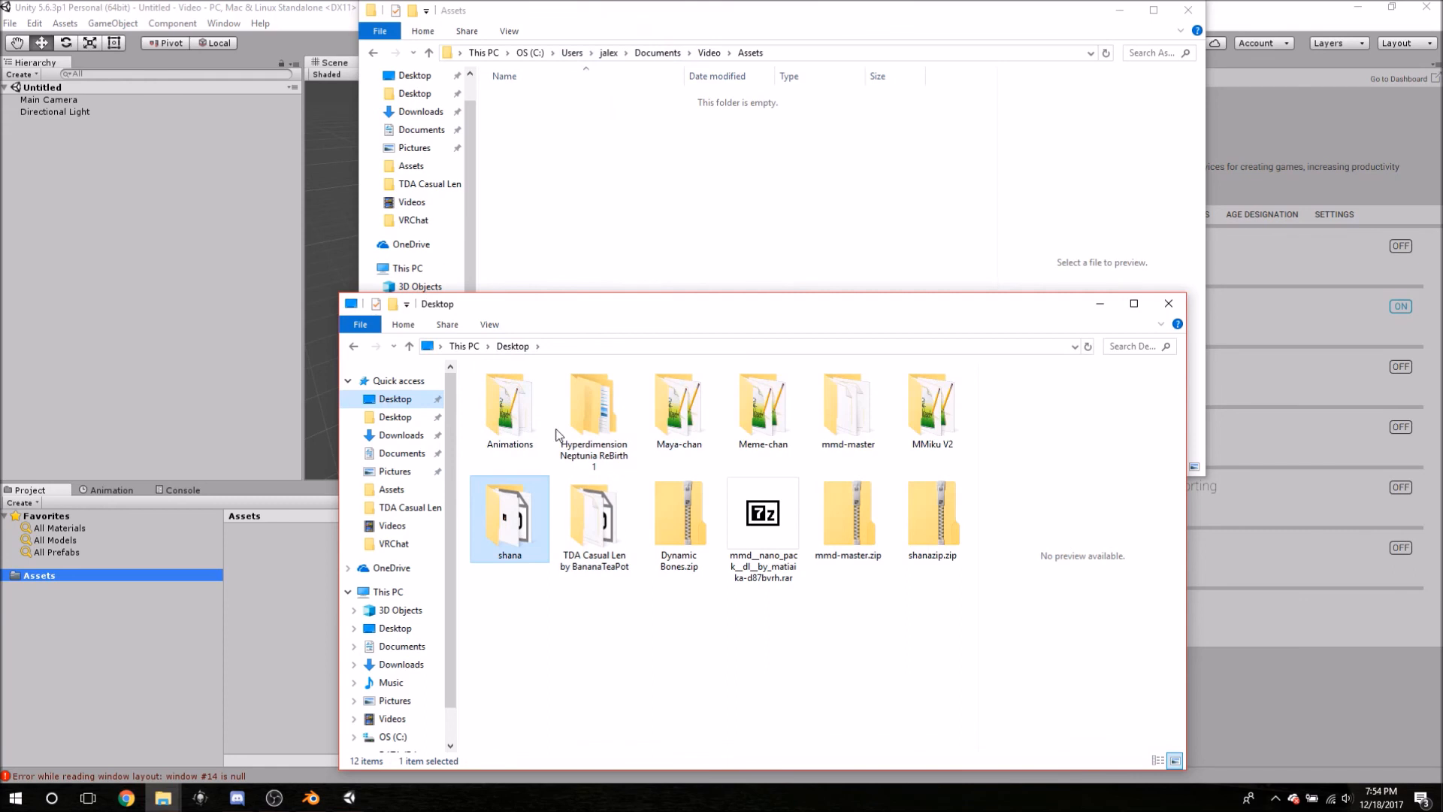
right_click(532, 499)
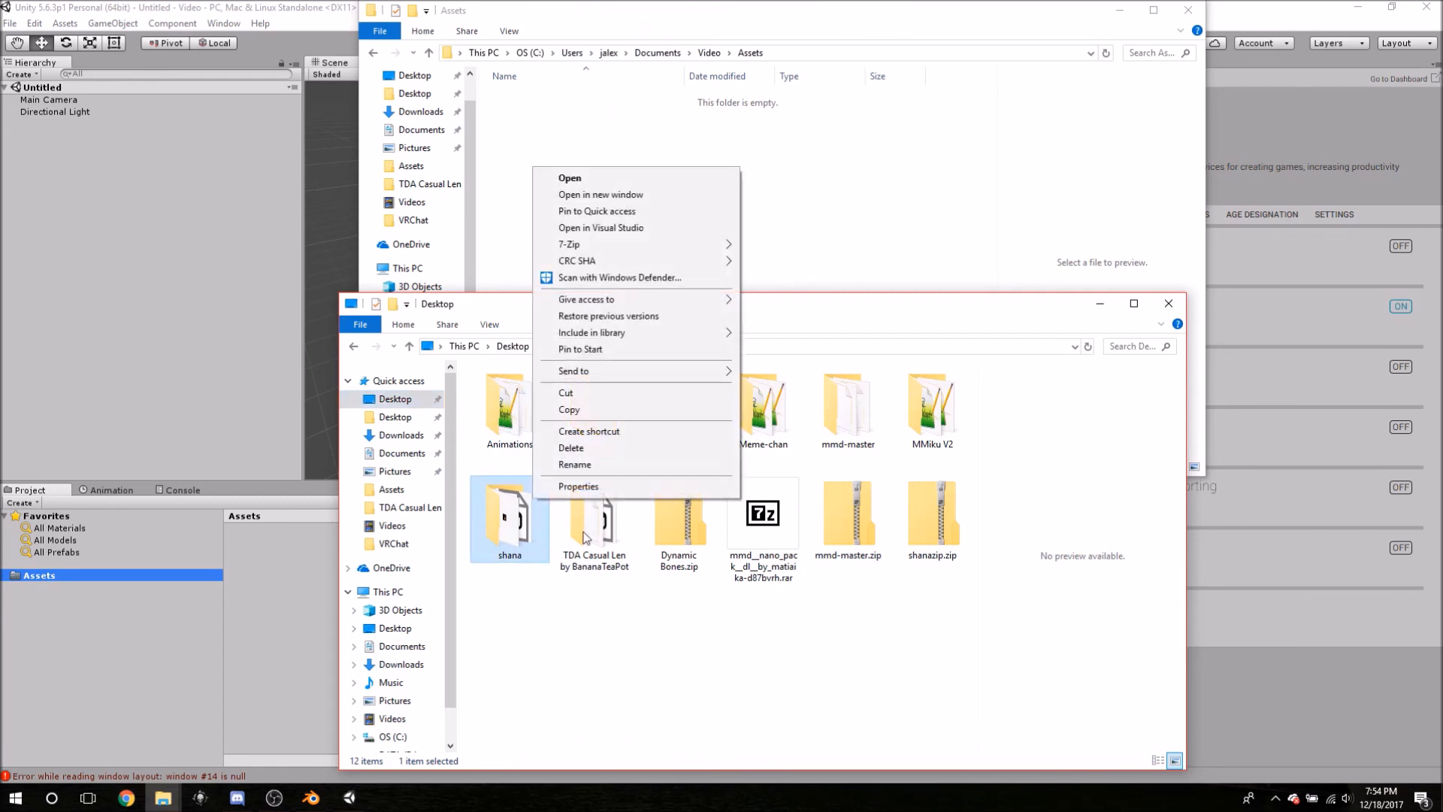
click(575, 410)
- Paste the shana folder into the Video project's Assets, then close and minimize the Explorer windows
click(628, 195)
right_click(628, 196)
click(686, 295)
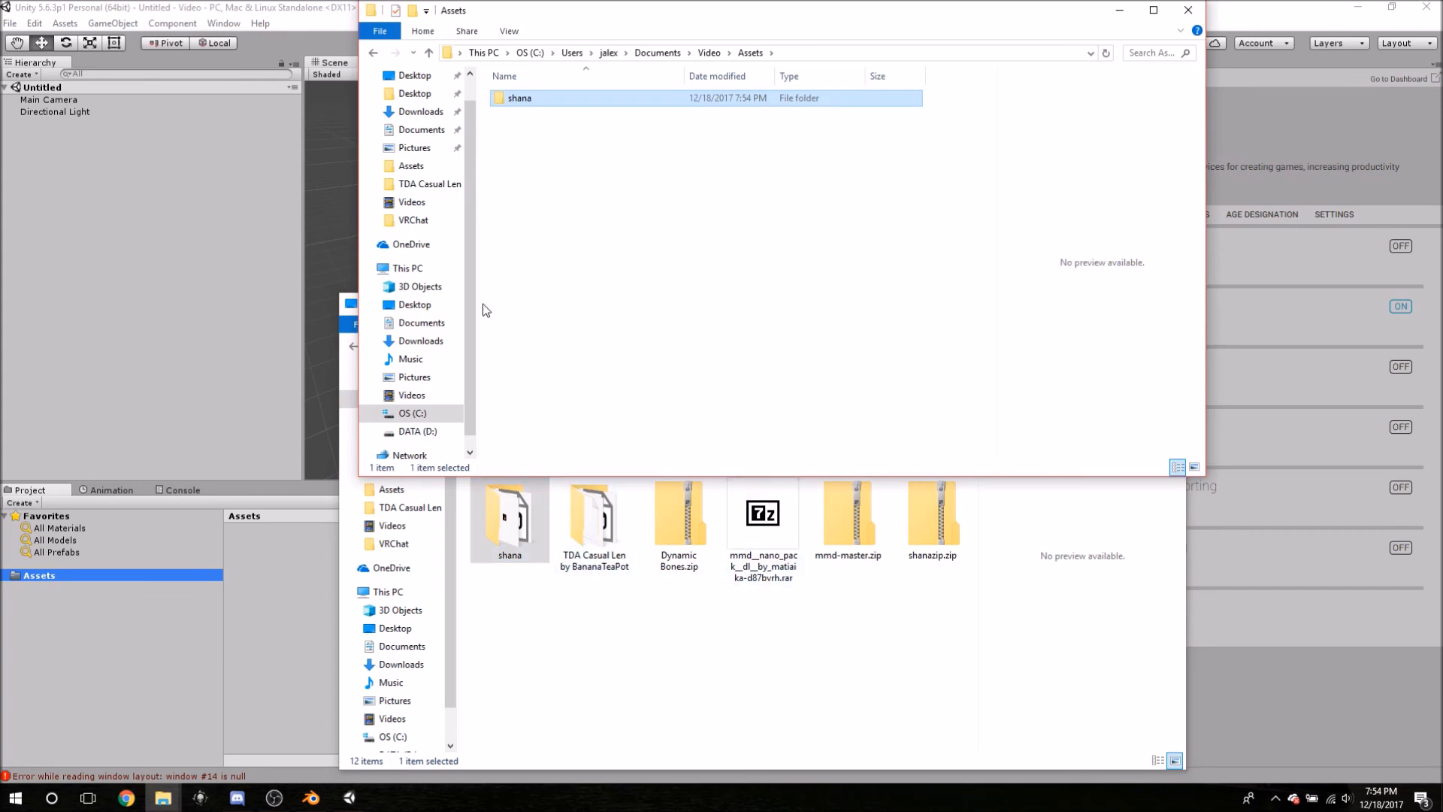
click(630, 675)
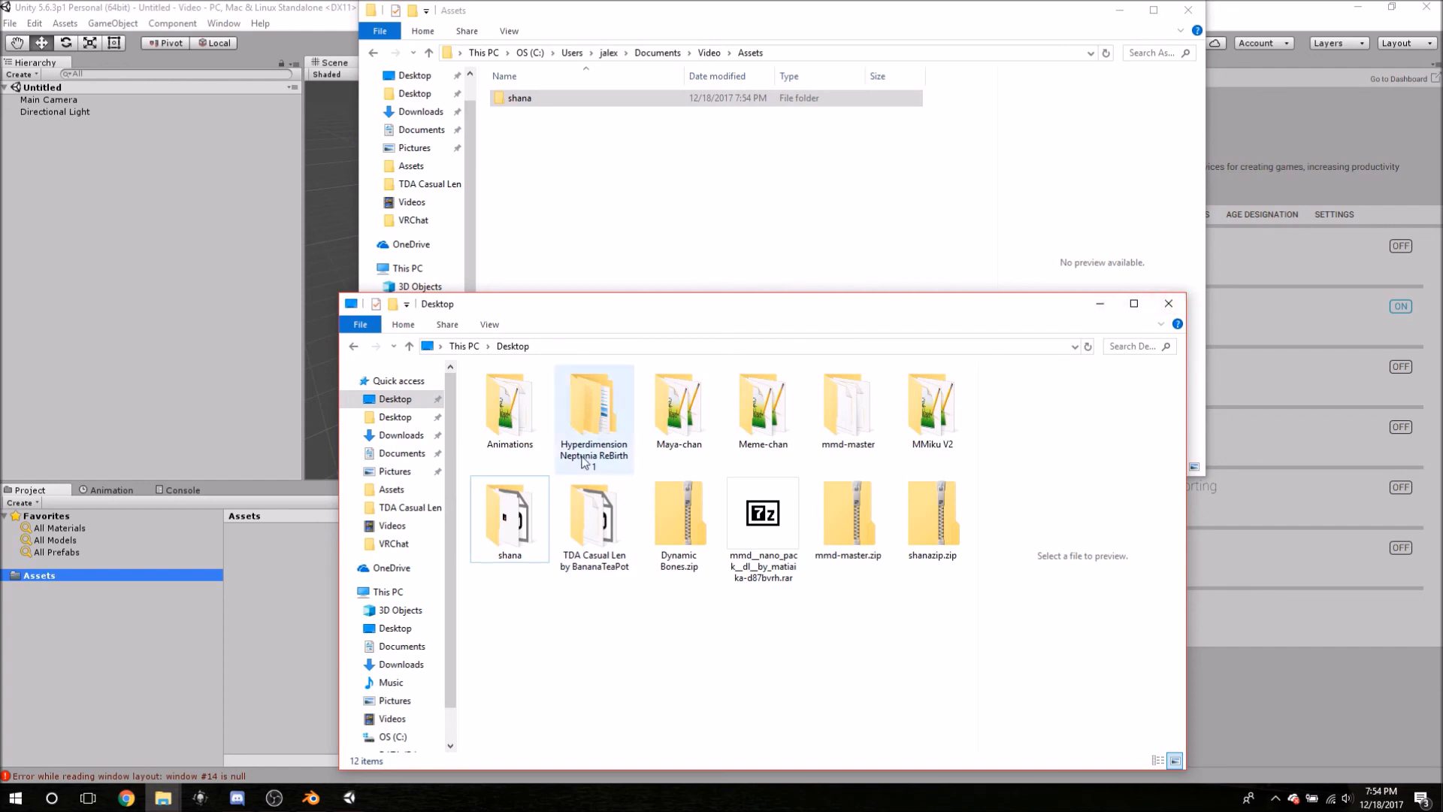
click(1168, 303)
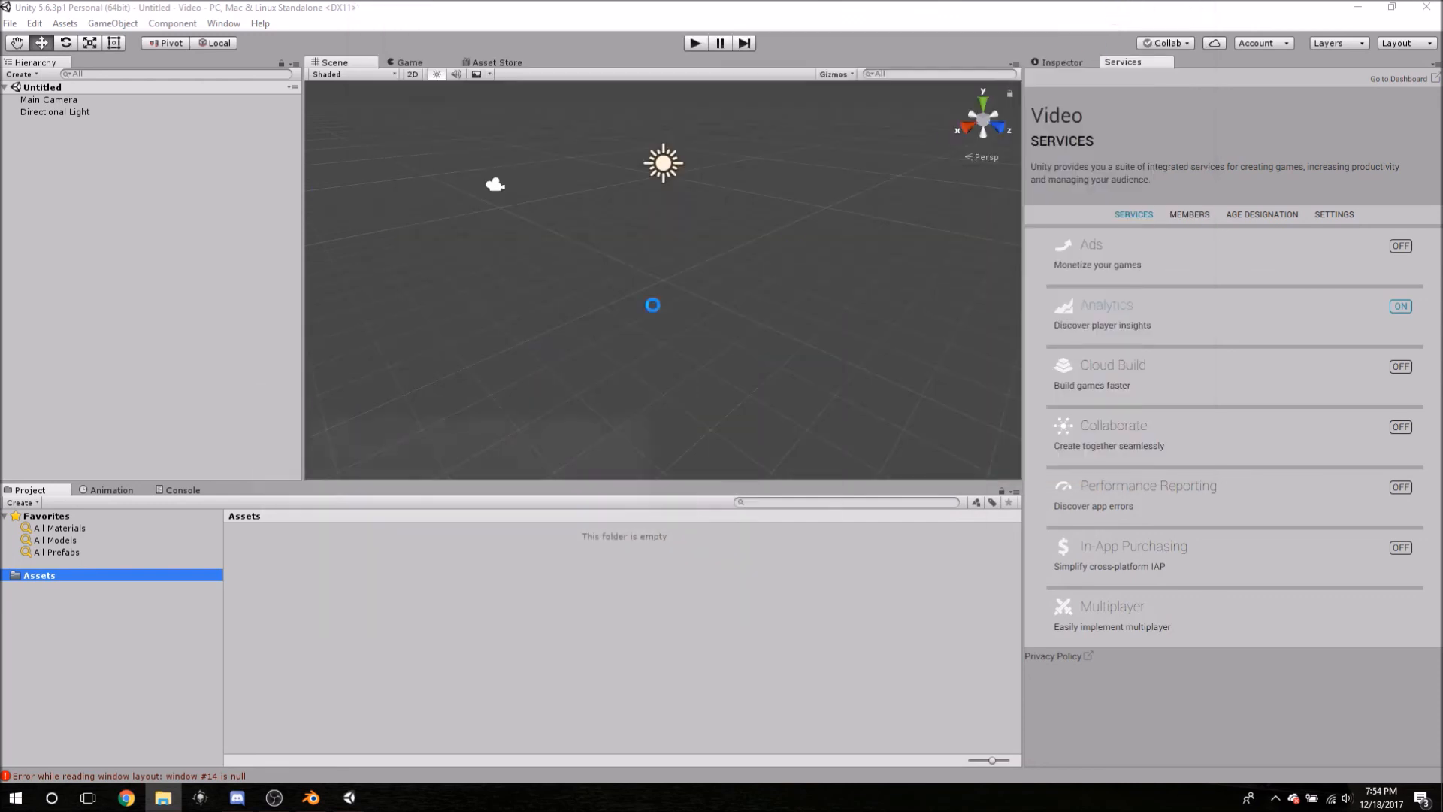
click(1120, 11)
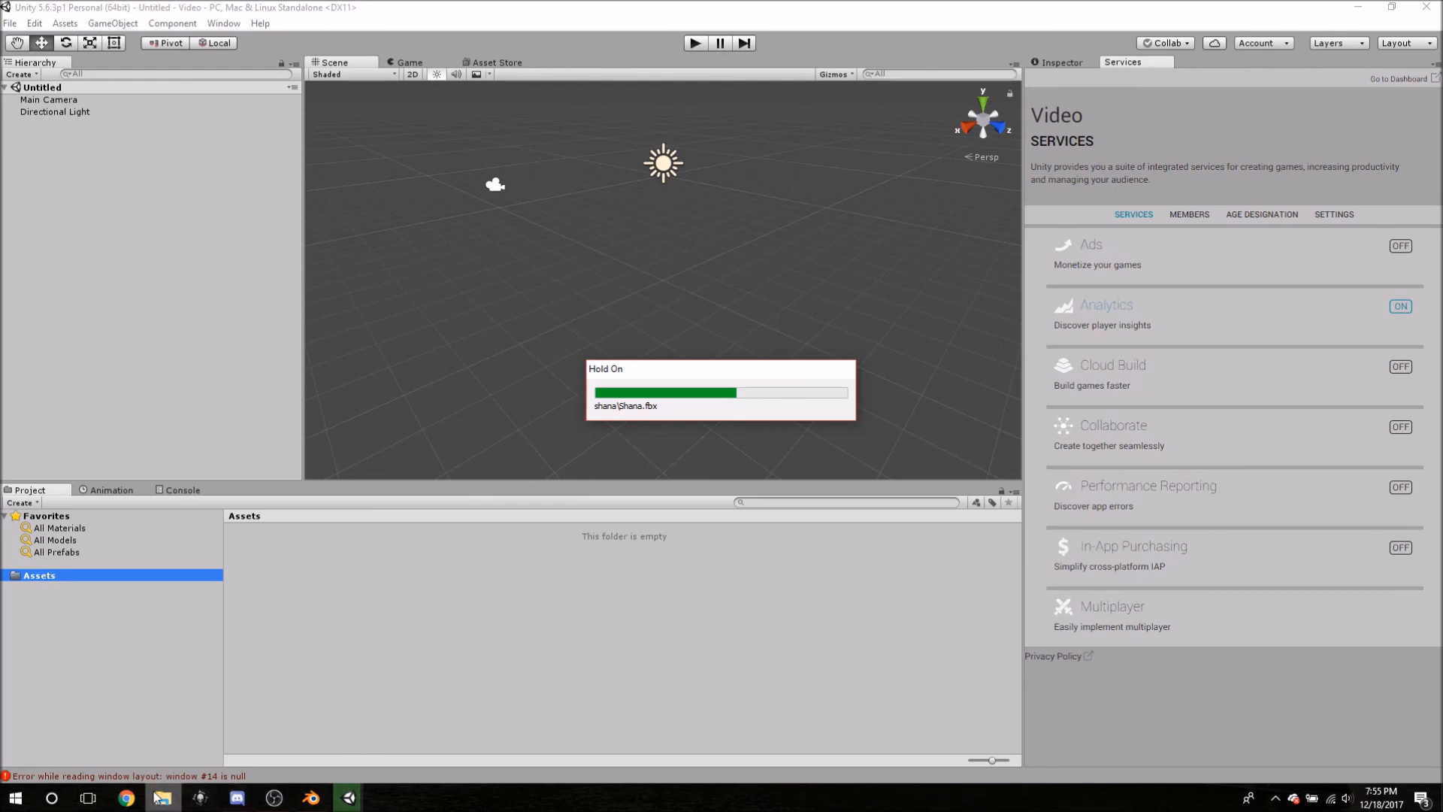
- Switch from Unity's running Shana.fbx import to a new Chrome tab
mouse_move(163, 798)
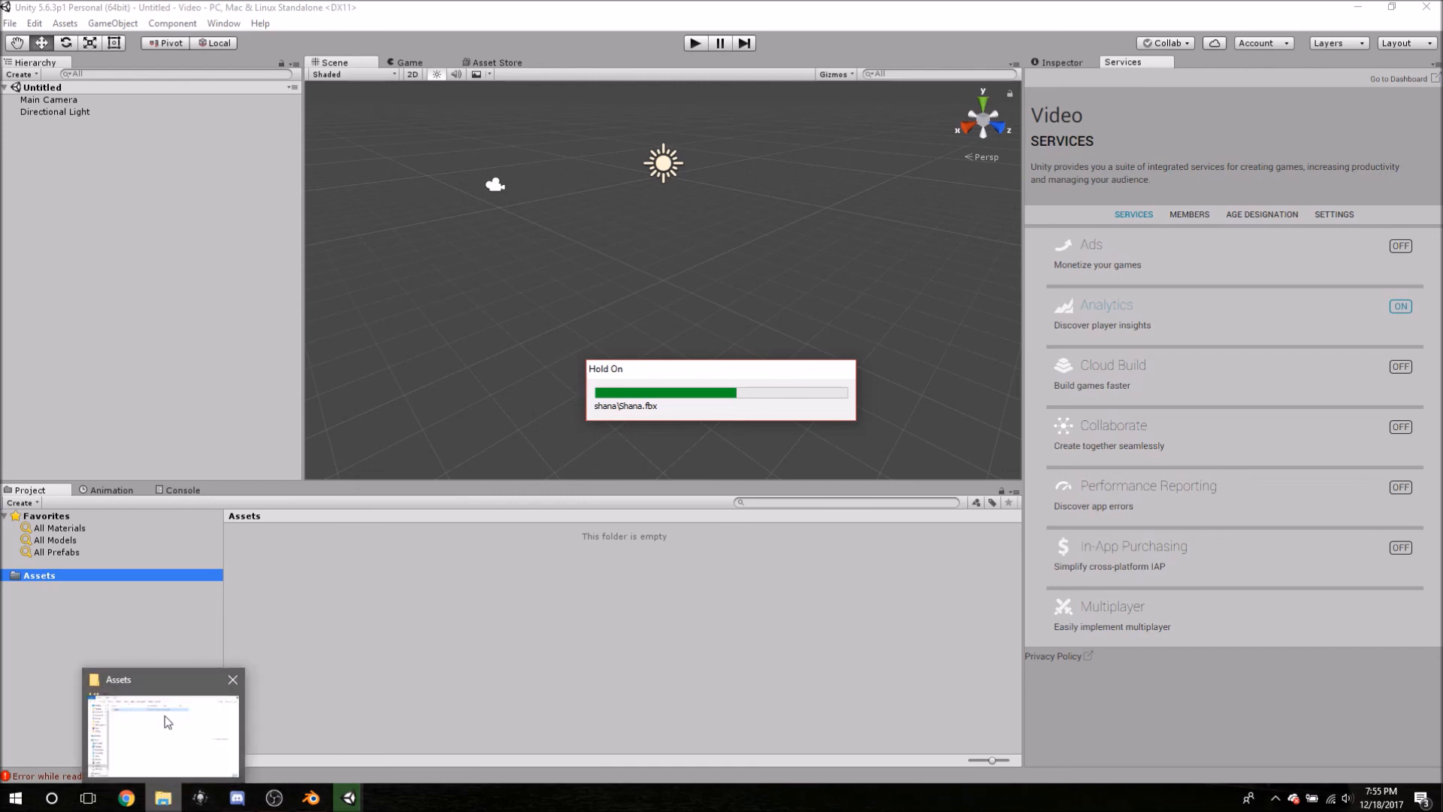
click(134, 800)
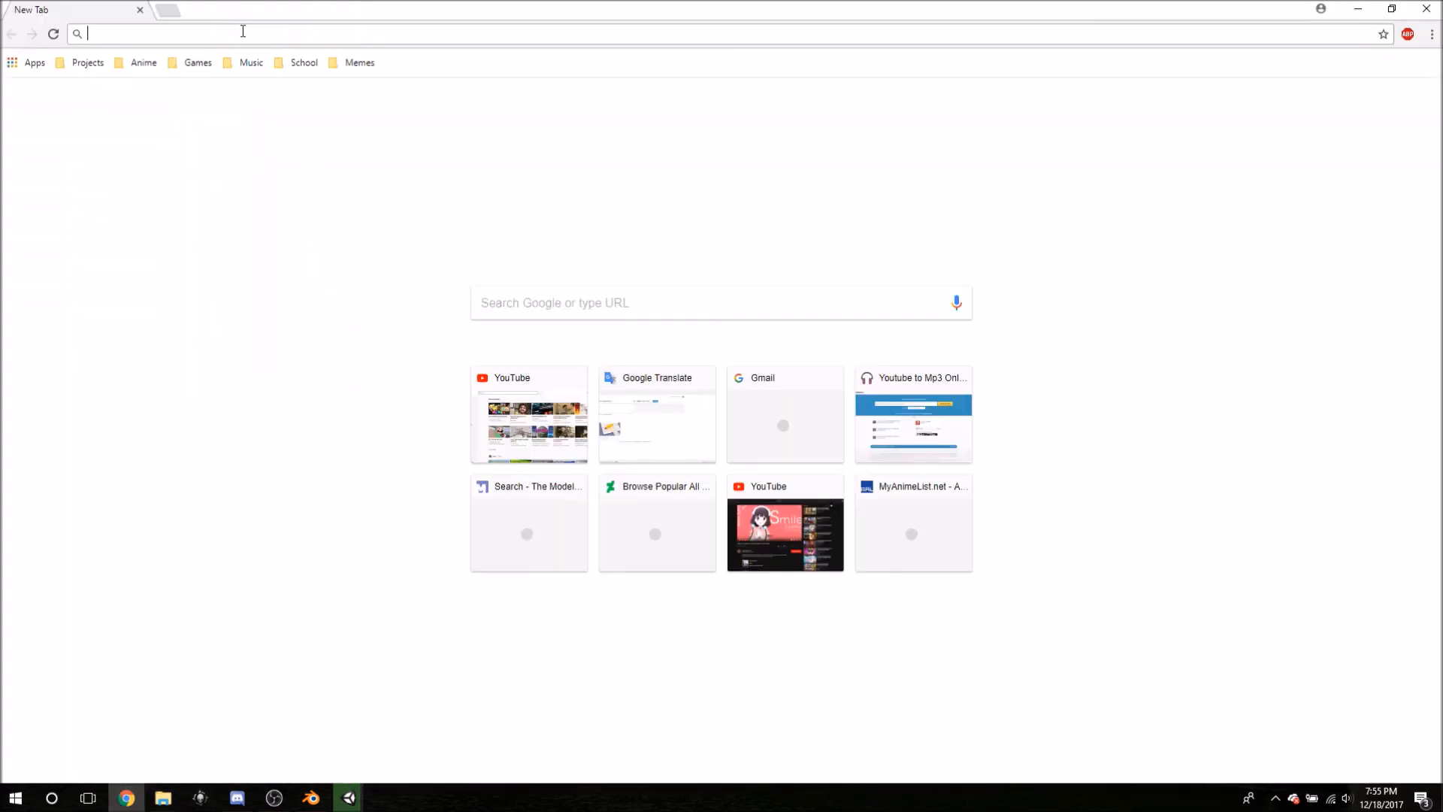
- Search for 'vrchat' and go to the official VRChat website
text(vrchat)
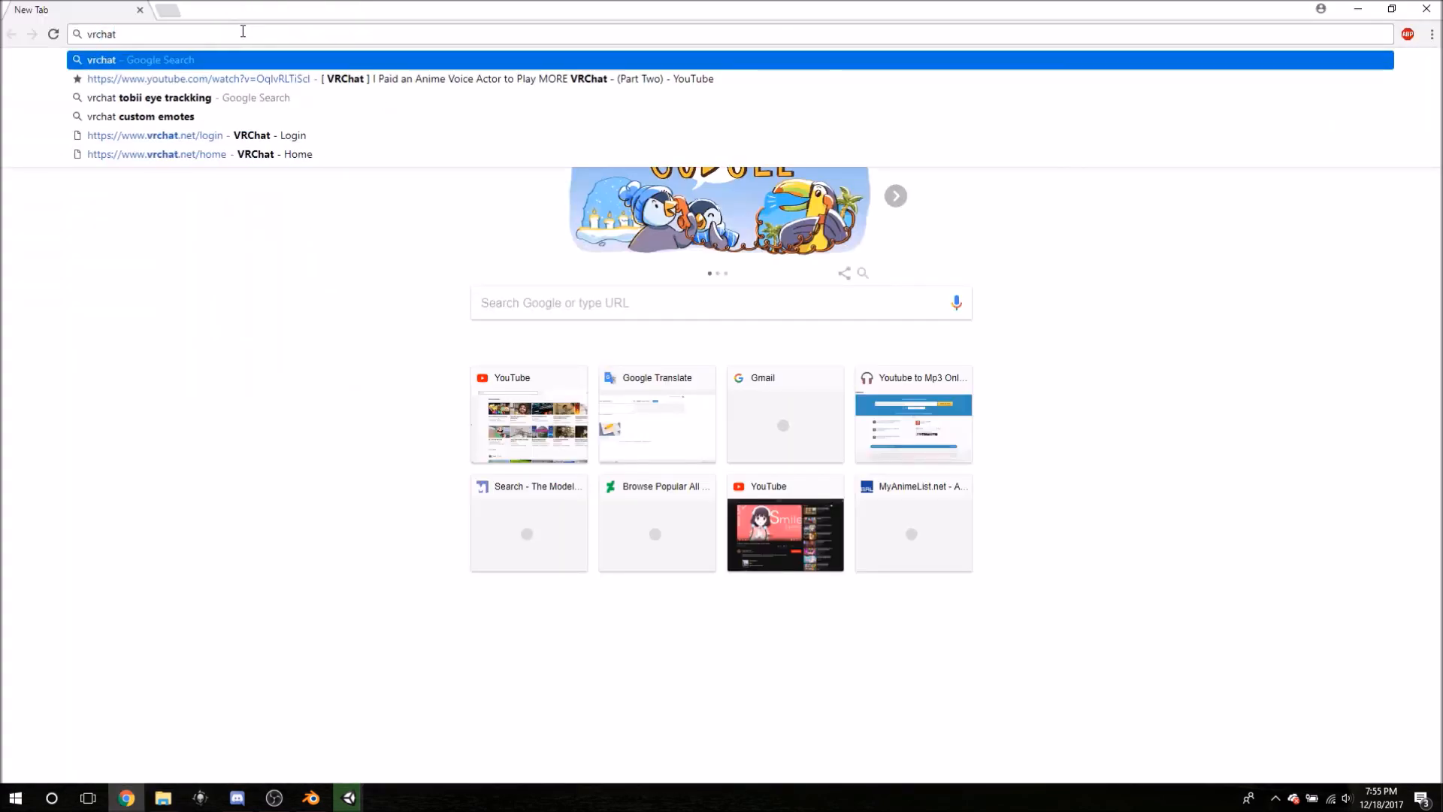
key(Return)
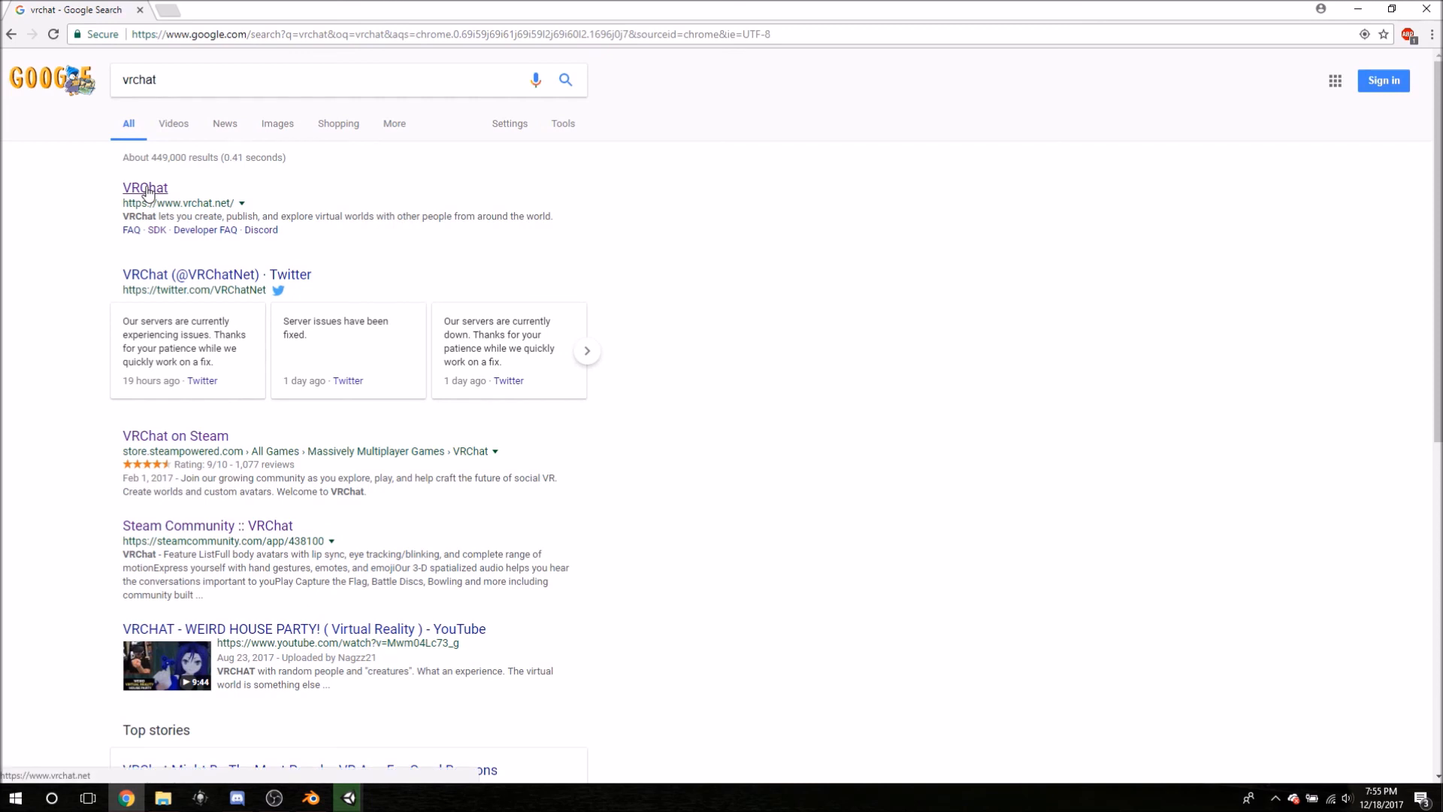
click(154, 183)
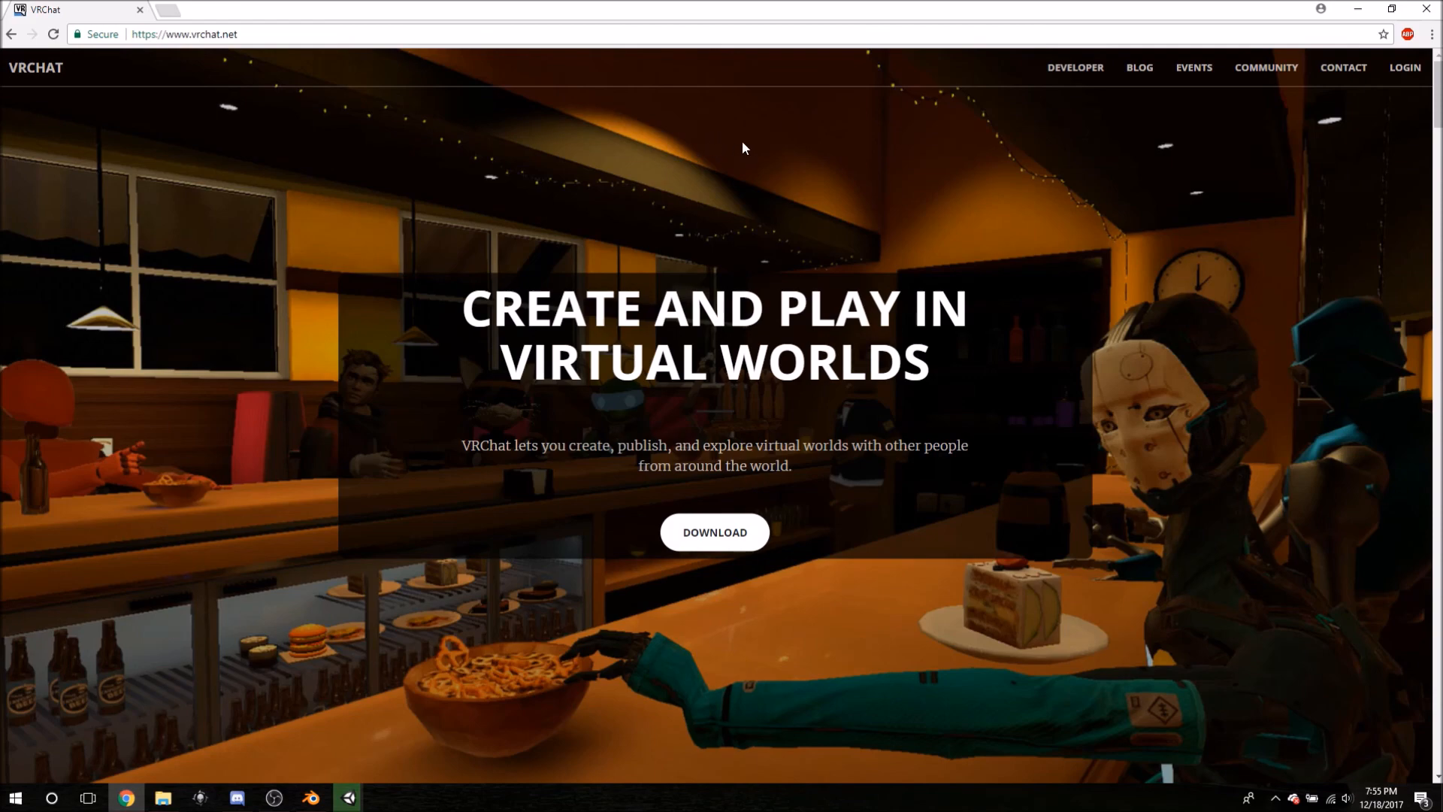
- Sign in to the VRChat account, download the VRChat SDK package, then shrink the browser
click(1404, 67)
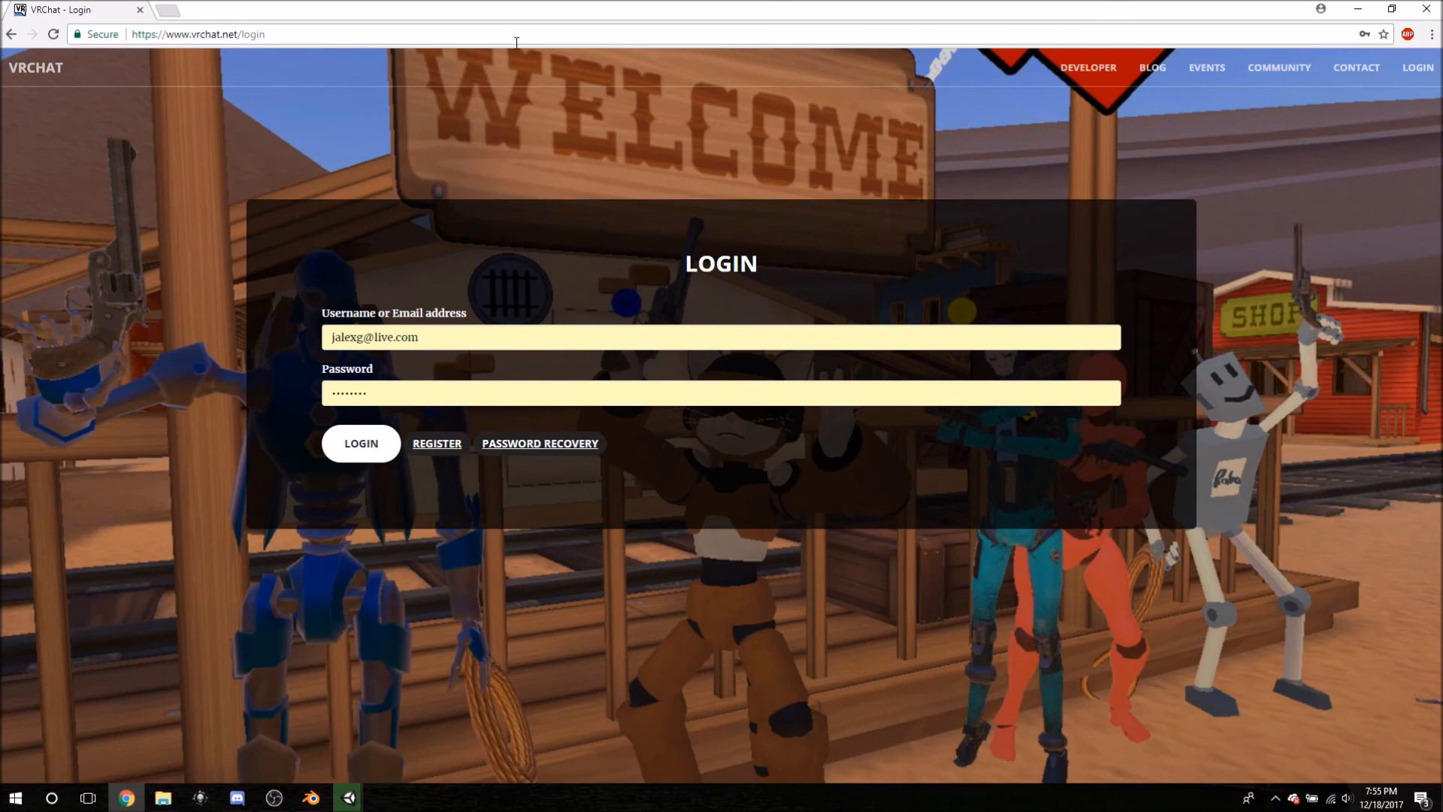
click(353, 442)
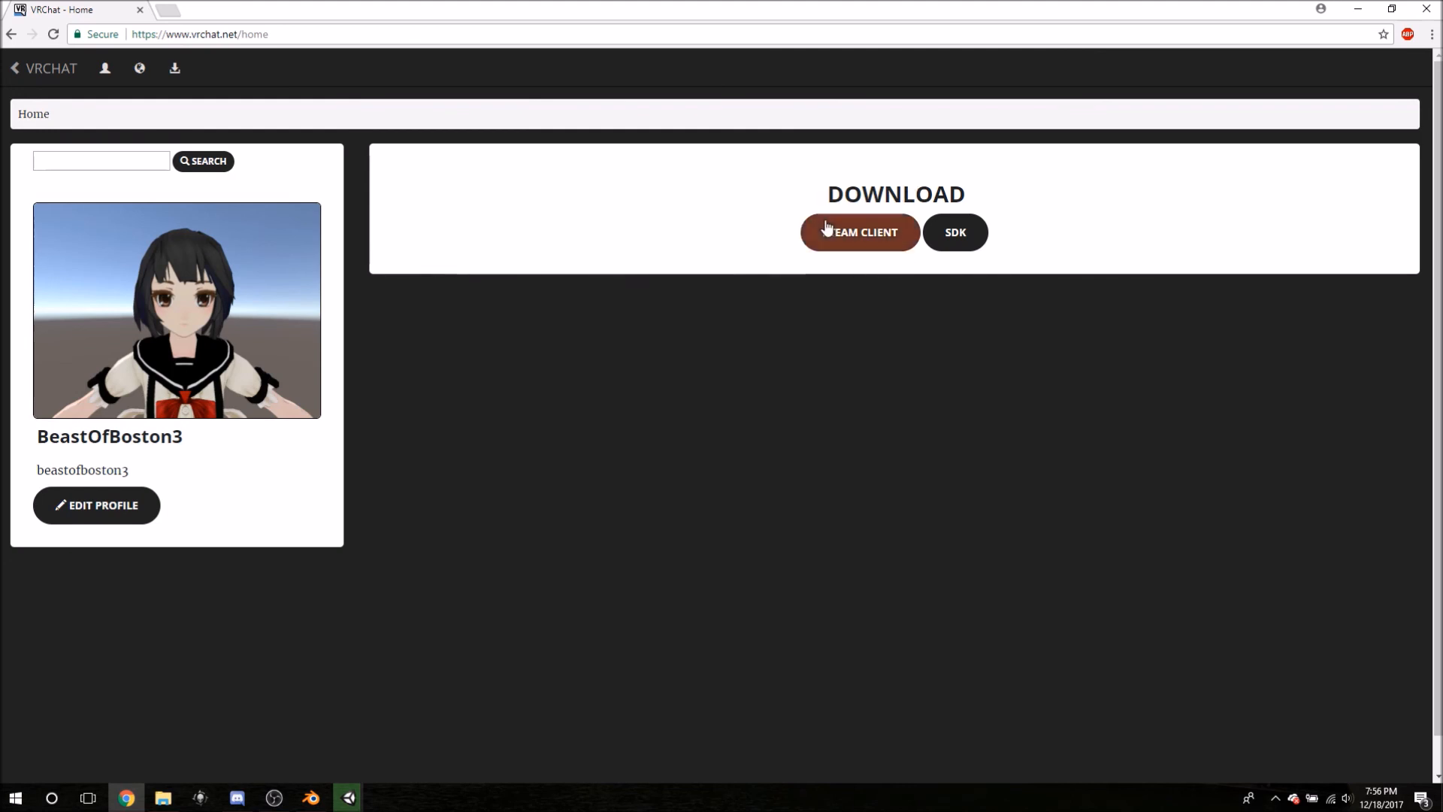
click(954, 240)
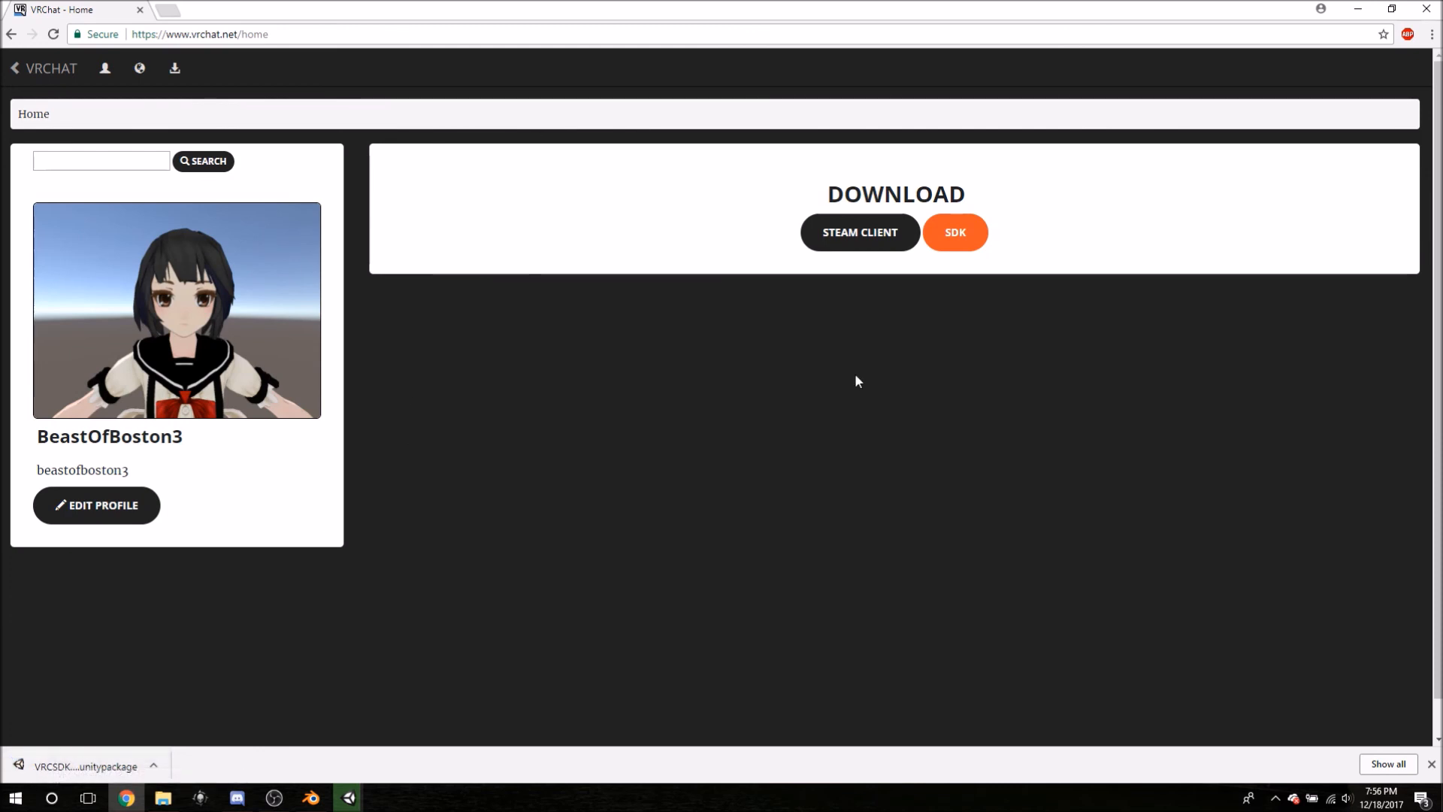
click(1392, 8)
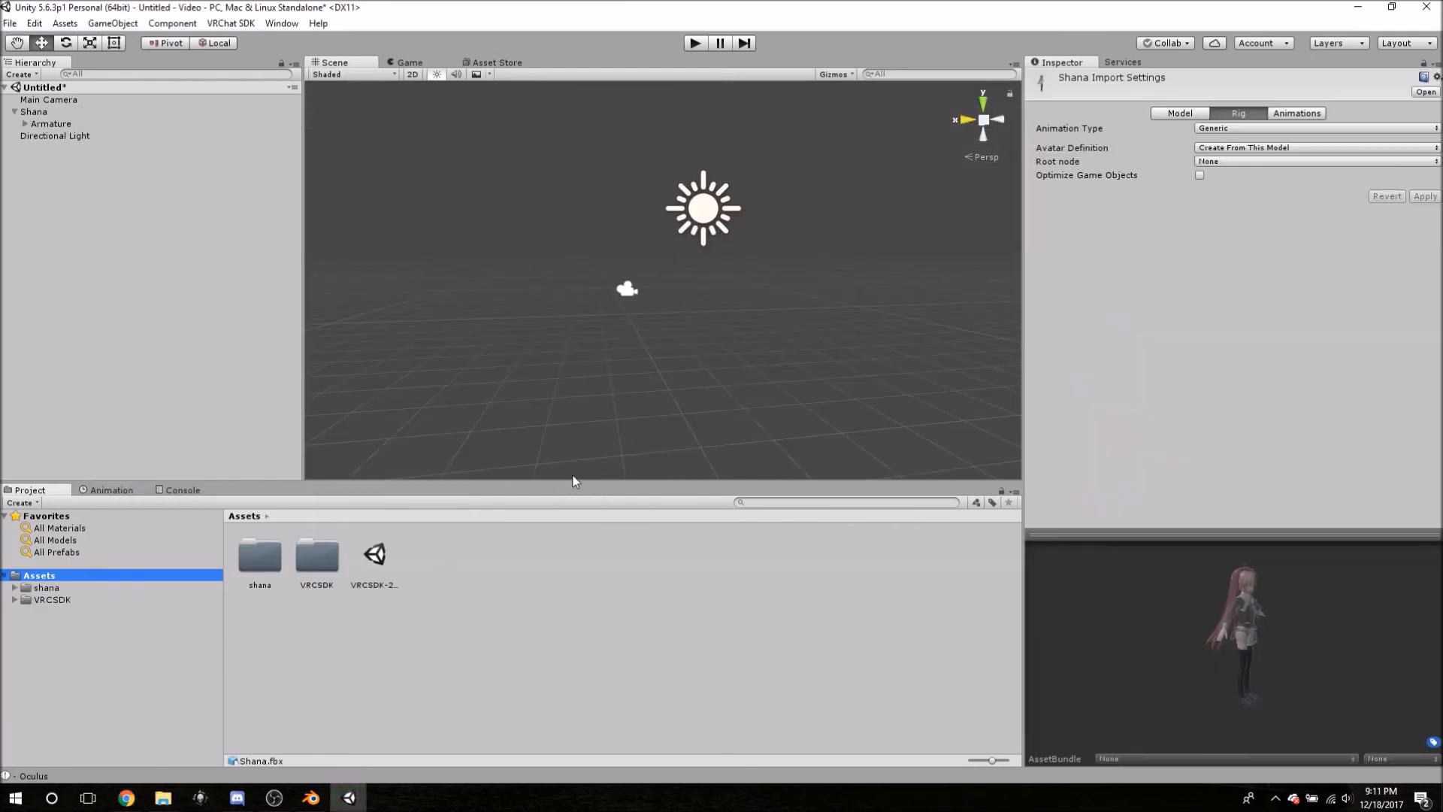
- Show the project's Assets folder in File Explorer
right_click(46, 575)
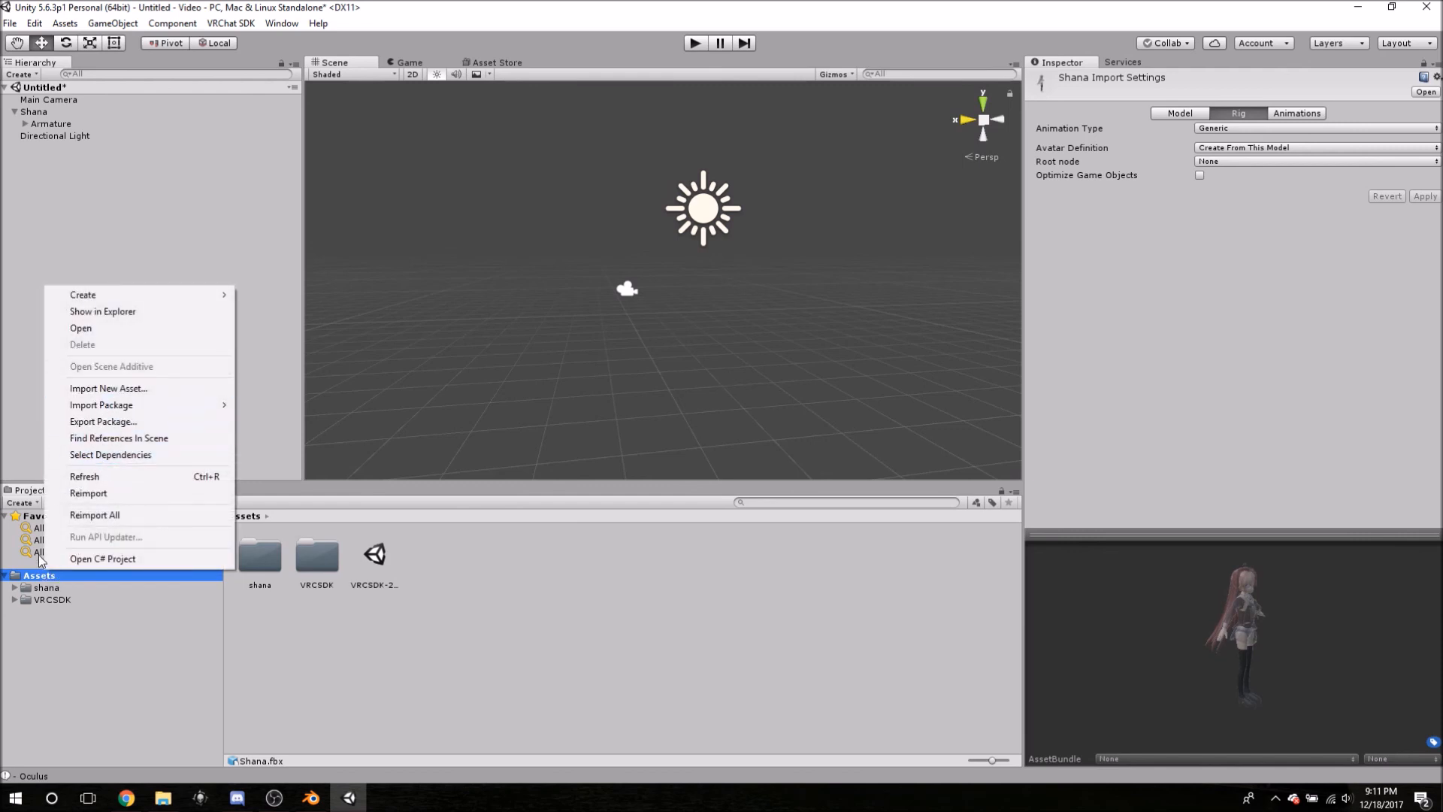
right_click(45, 580)
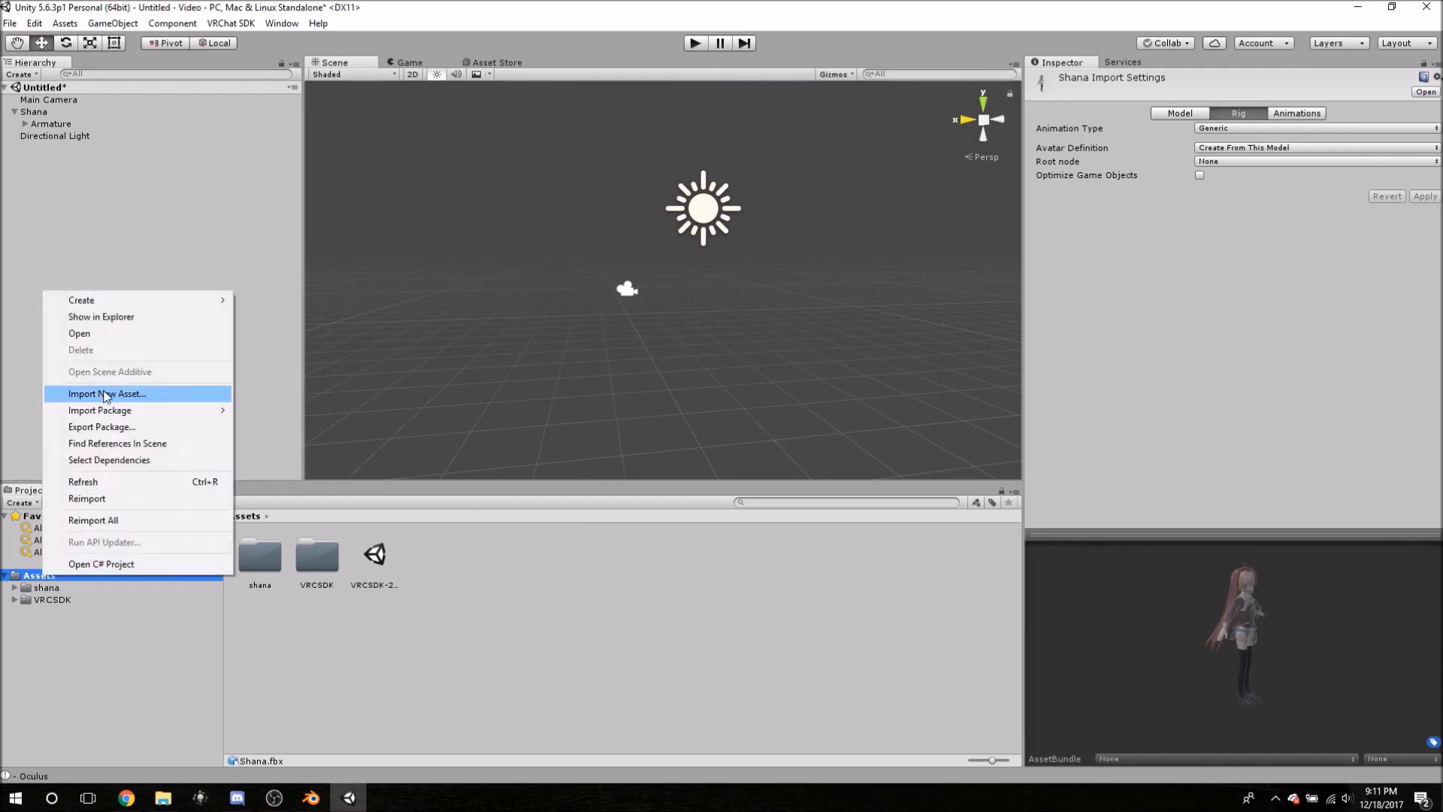
click(95, 319)
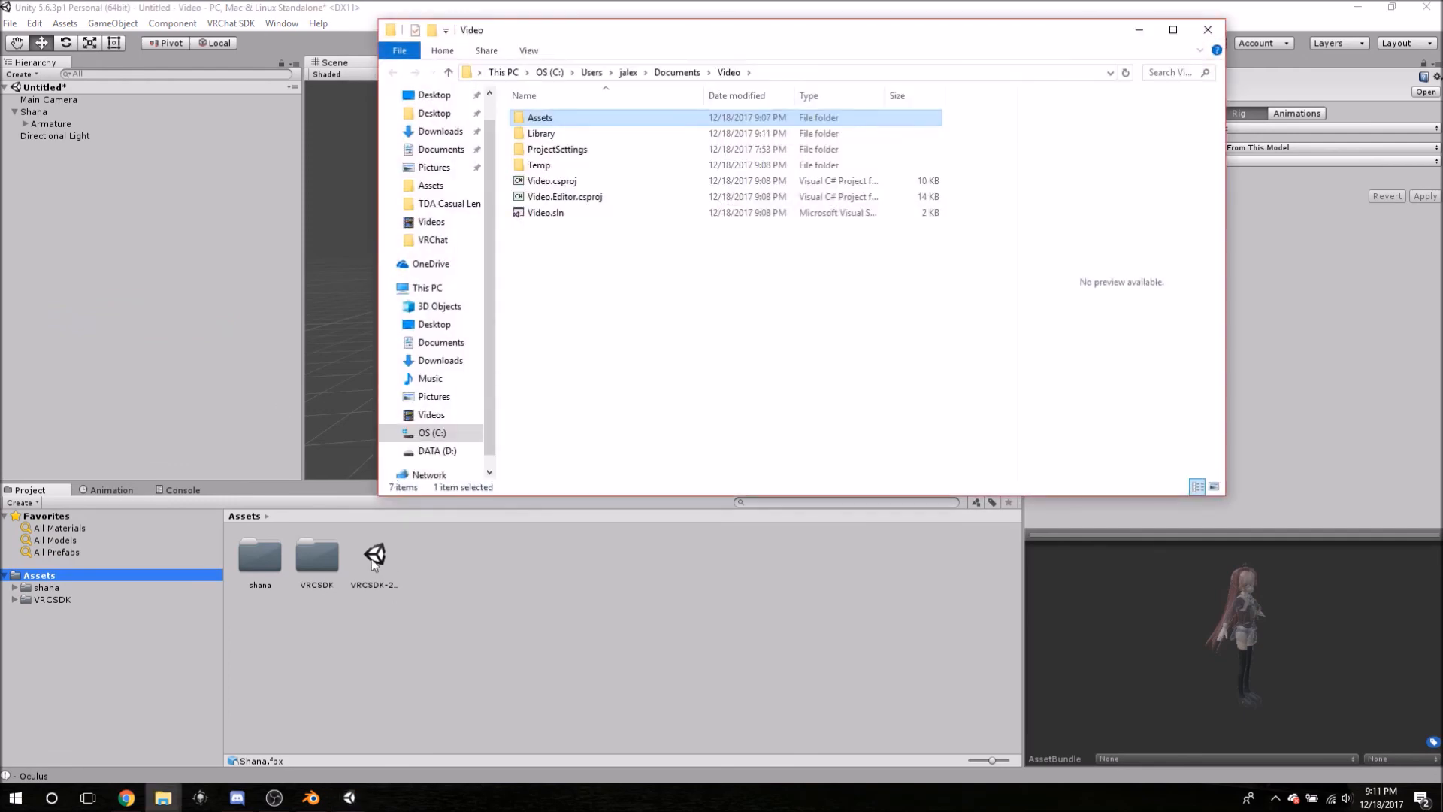
double_click(573, 117)
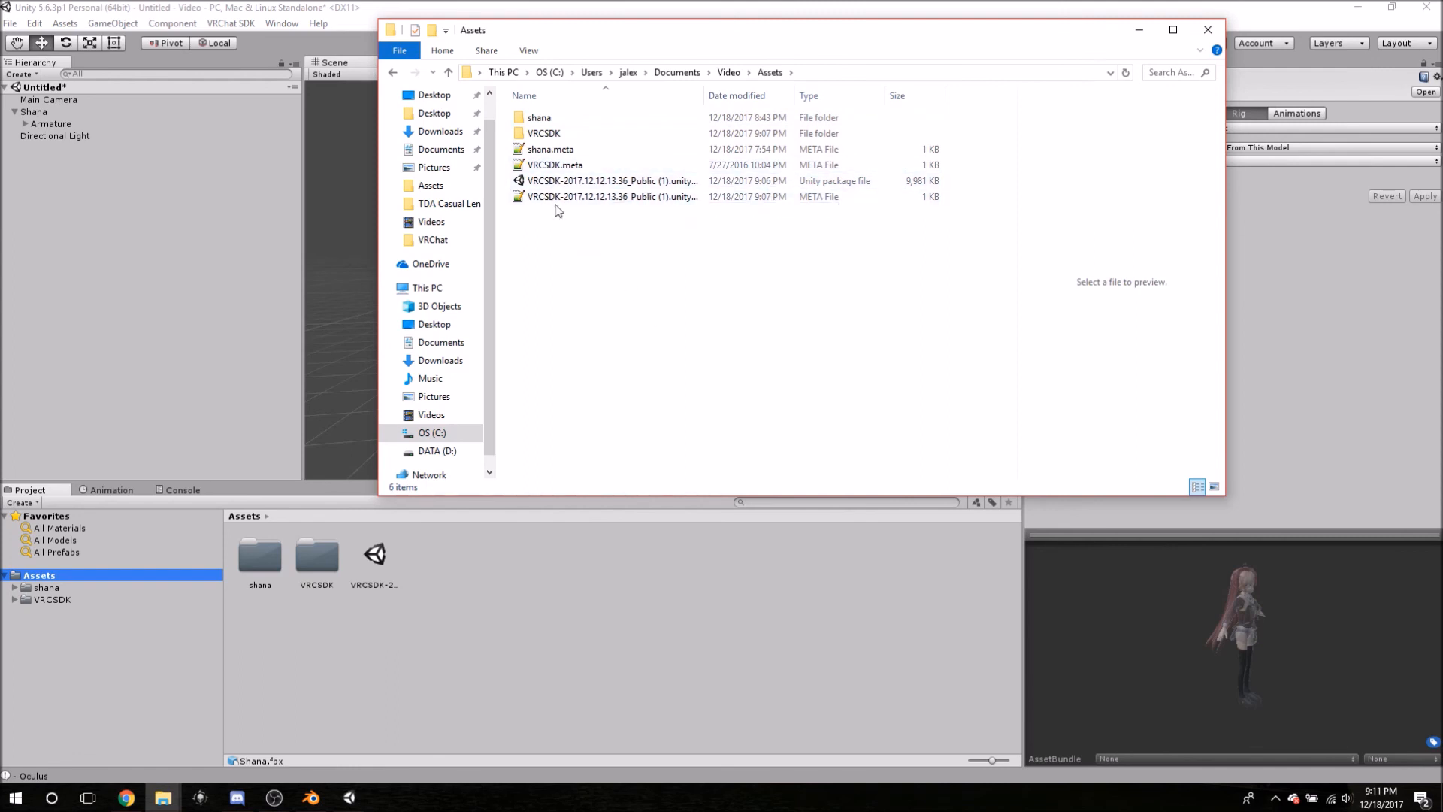
- Browse the VRCSDK and shana folders in the Project panel and close Explorer
click(52, 602)
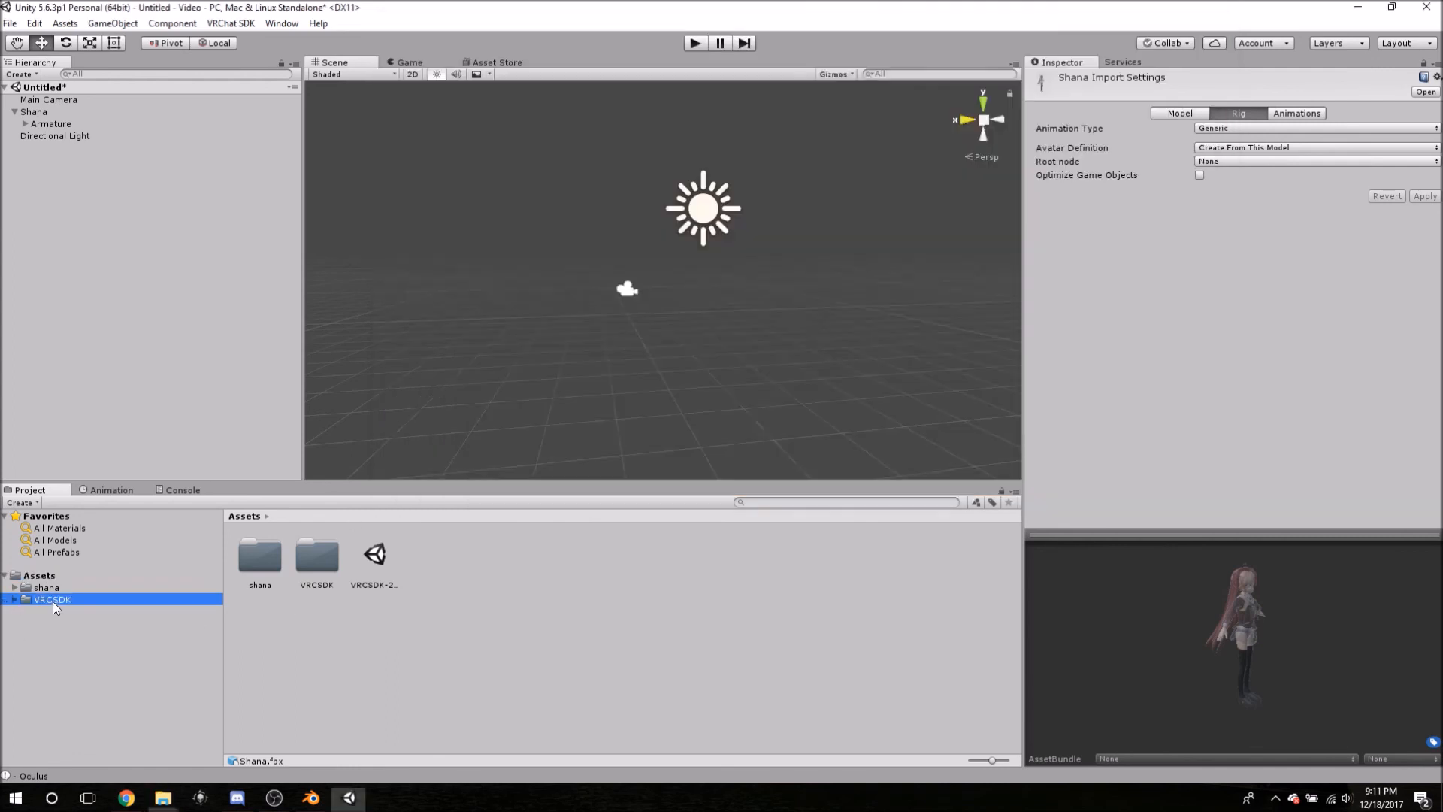
click(54, 588)
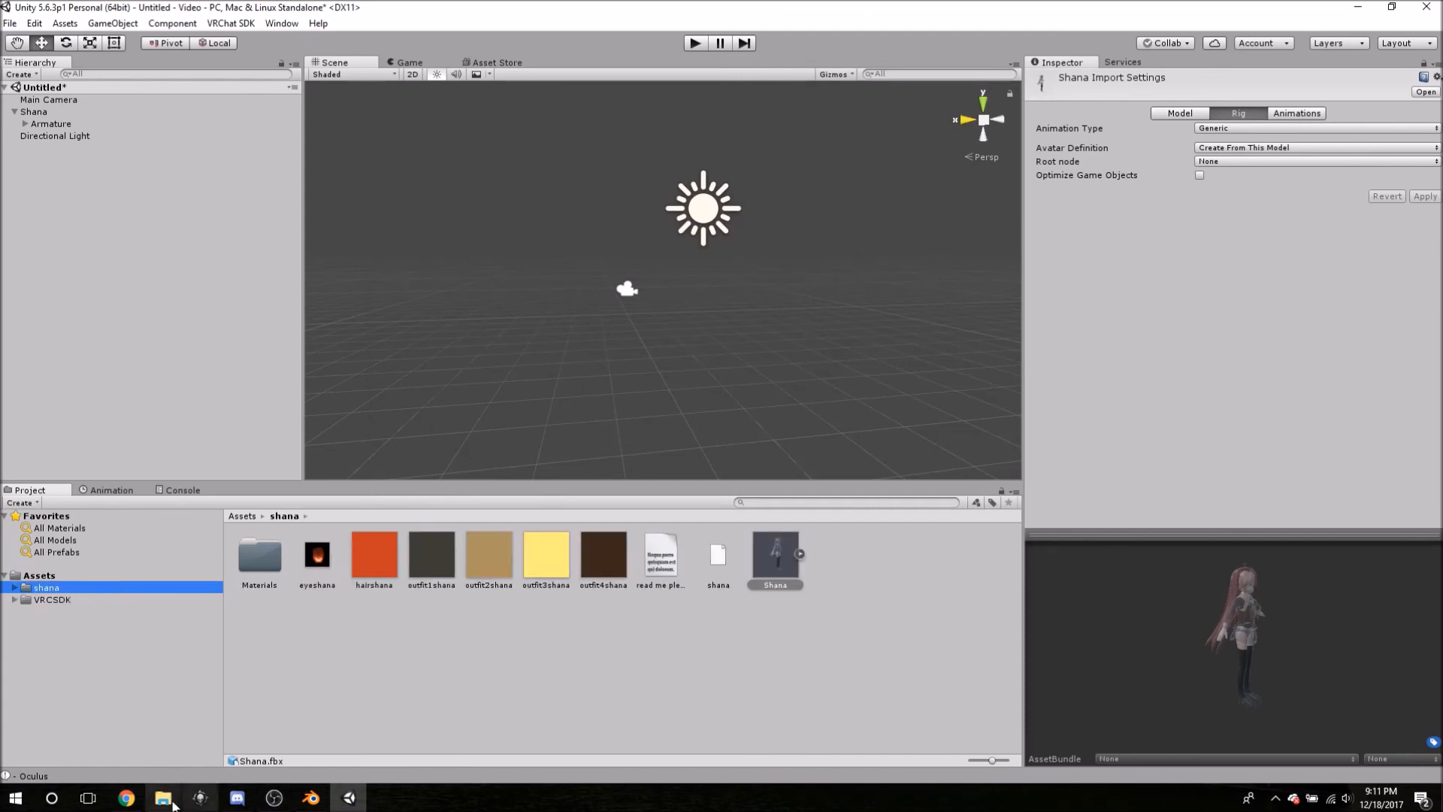
mouse_move(163, 797)
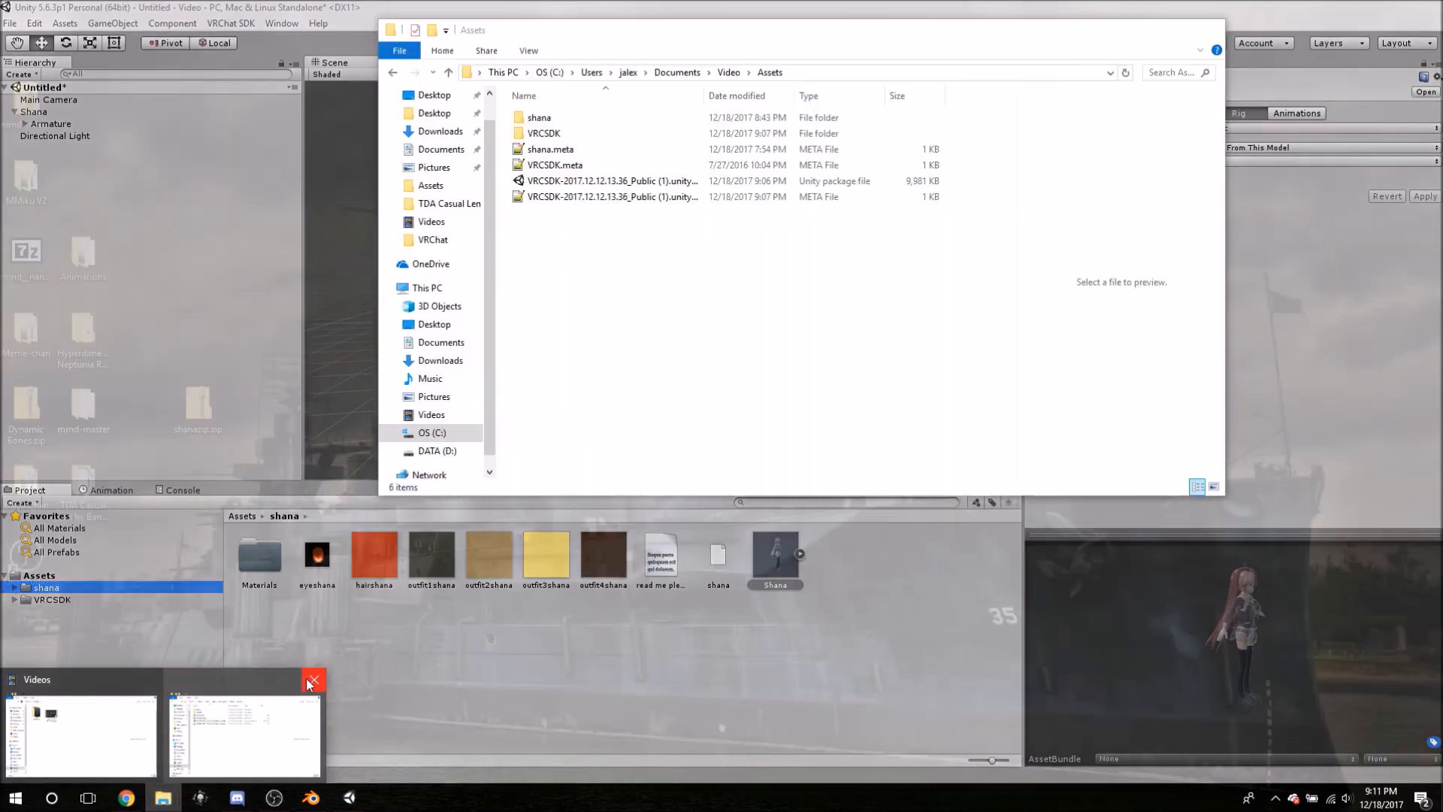
click(314, 679)
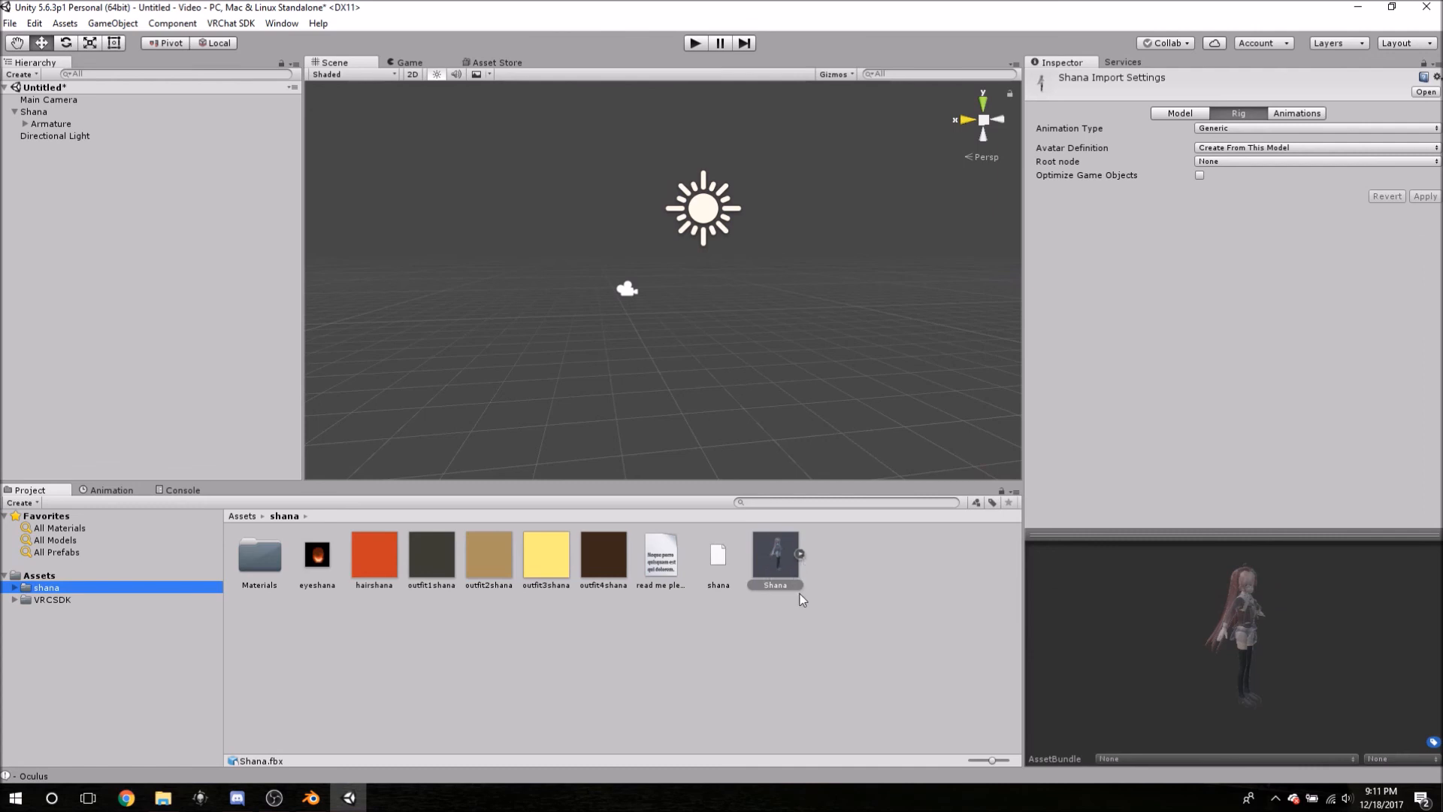
- Drag the Shana model from the Project panel into the Scene view
drag(773, 559, 639, 323)
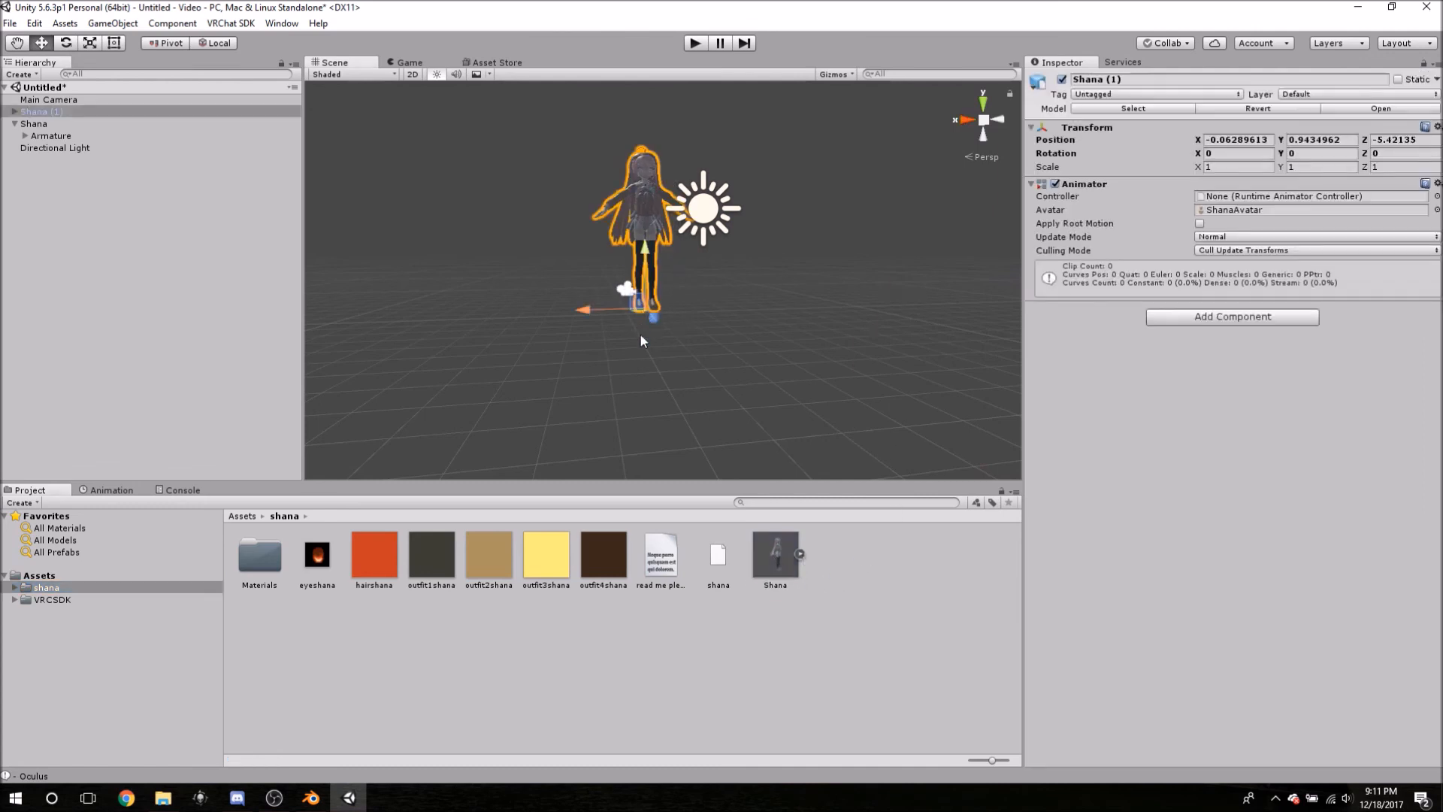
scroll(723, 291, down, 2)
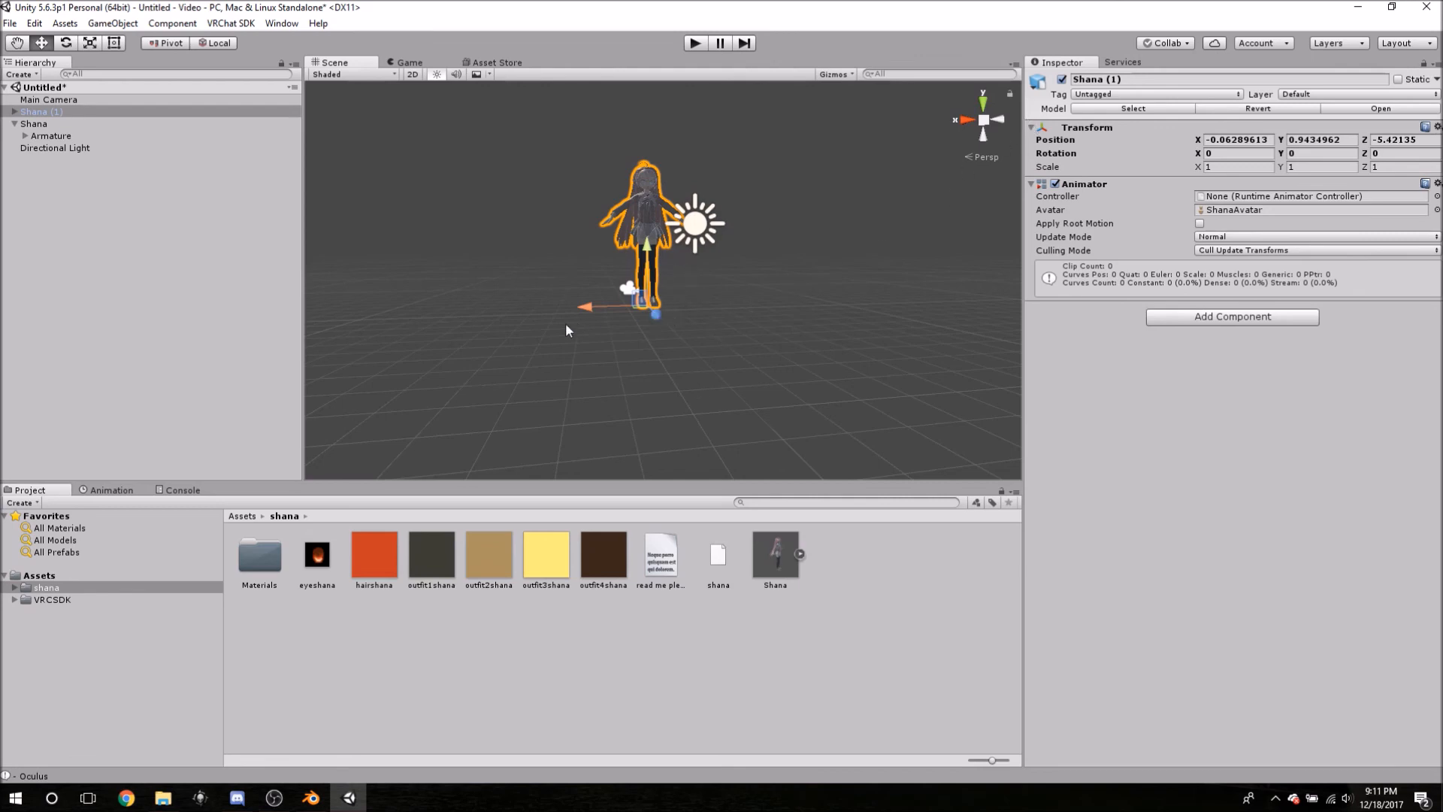
scroll(594, 306, up, 3)
scroll(606, 285, up, 2)
scroll(606, 290, down, 4)
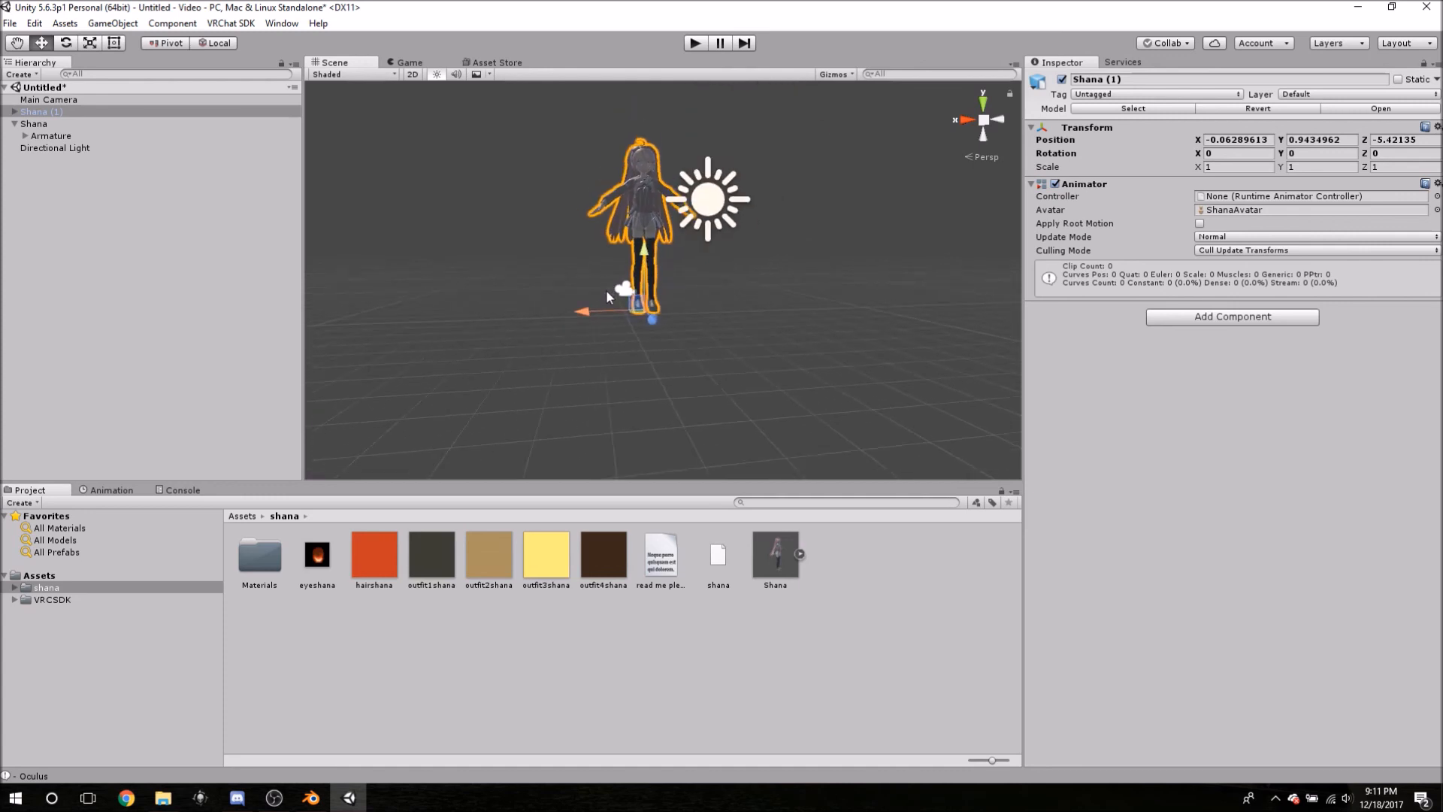
- Set the new Shana's Transform position to 0, 0, 0
click(1252, 141)
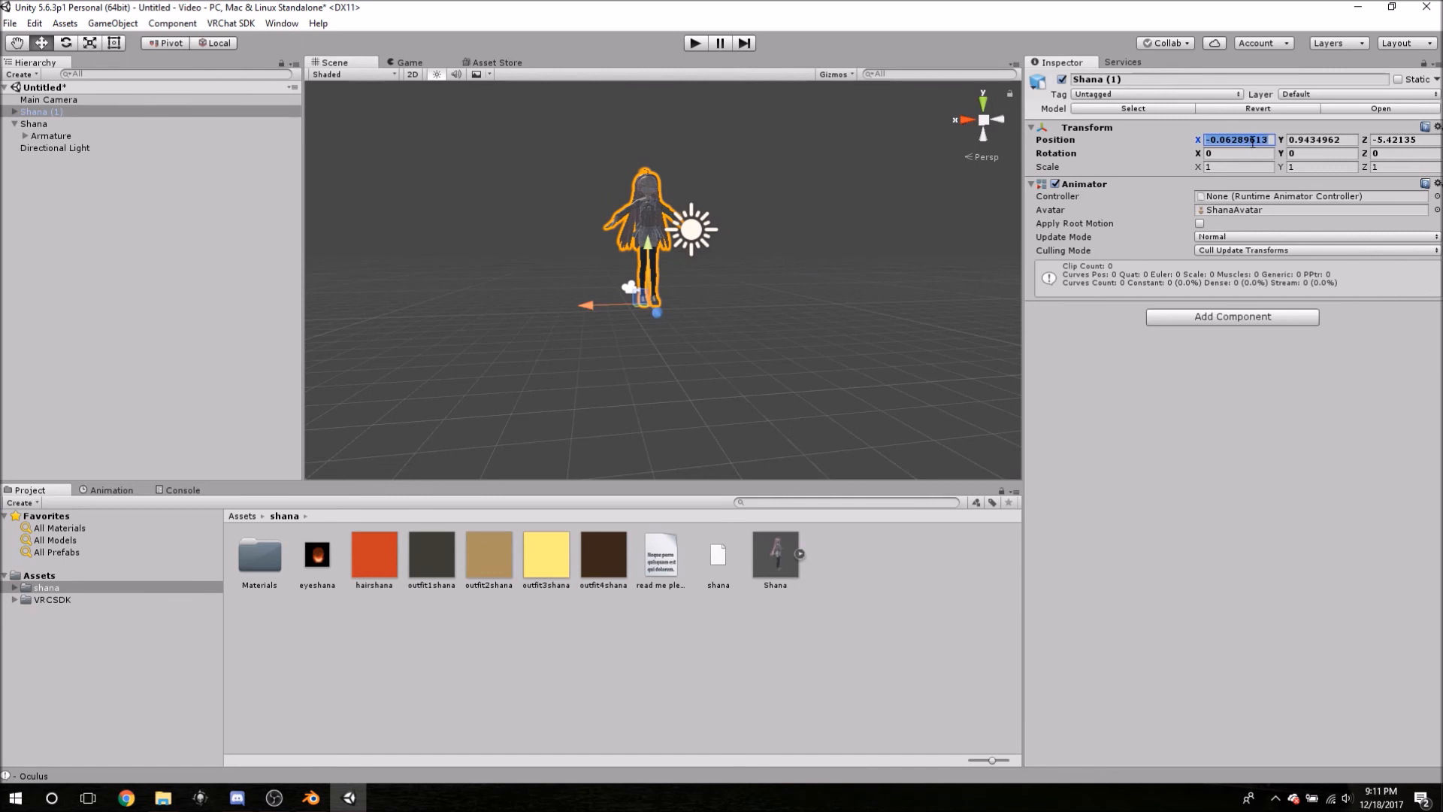
text(0)
click(1312, 140)
text(0)
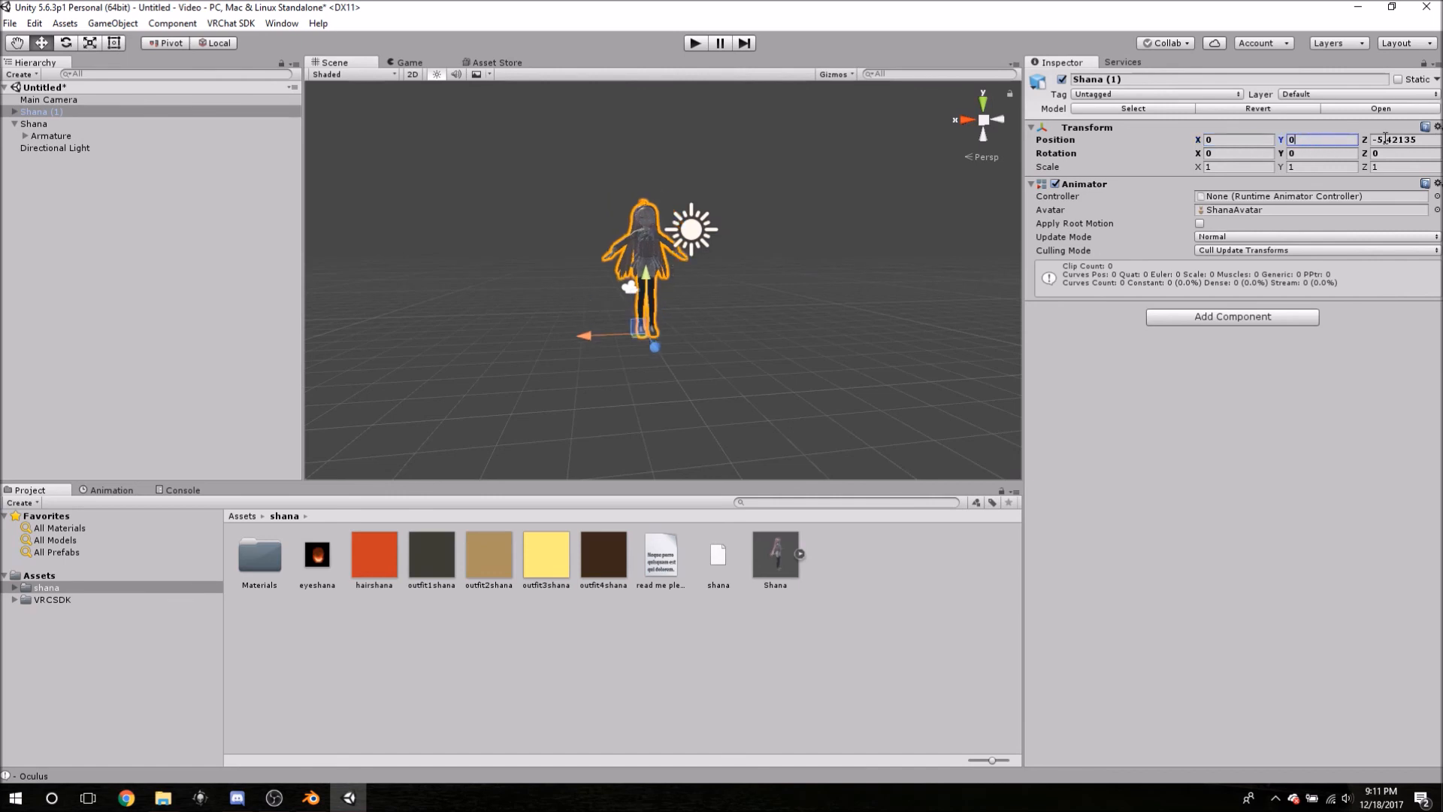
click(1385, 139)
text(0)
middle_drag(817, 364, 796, 313)
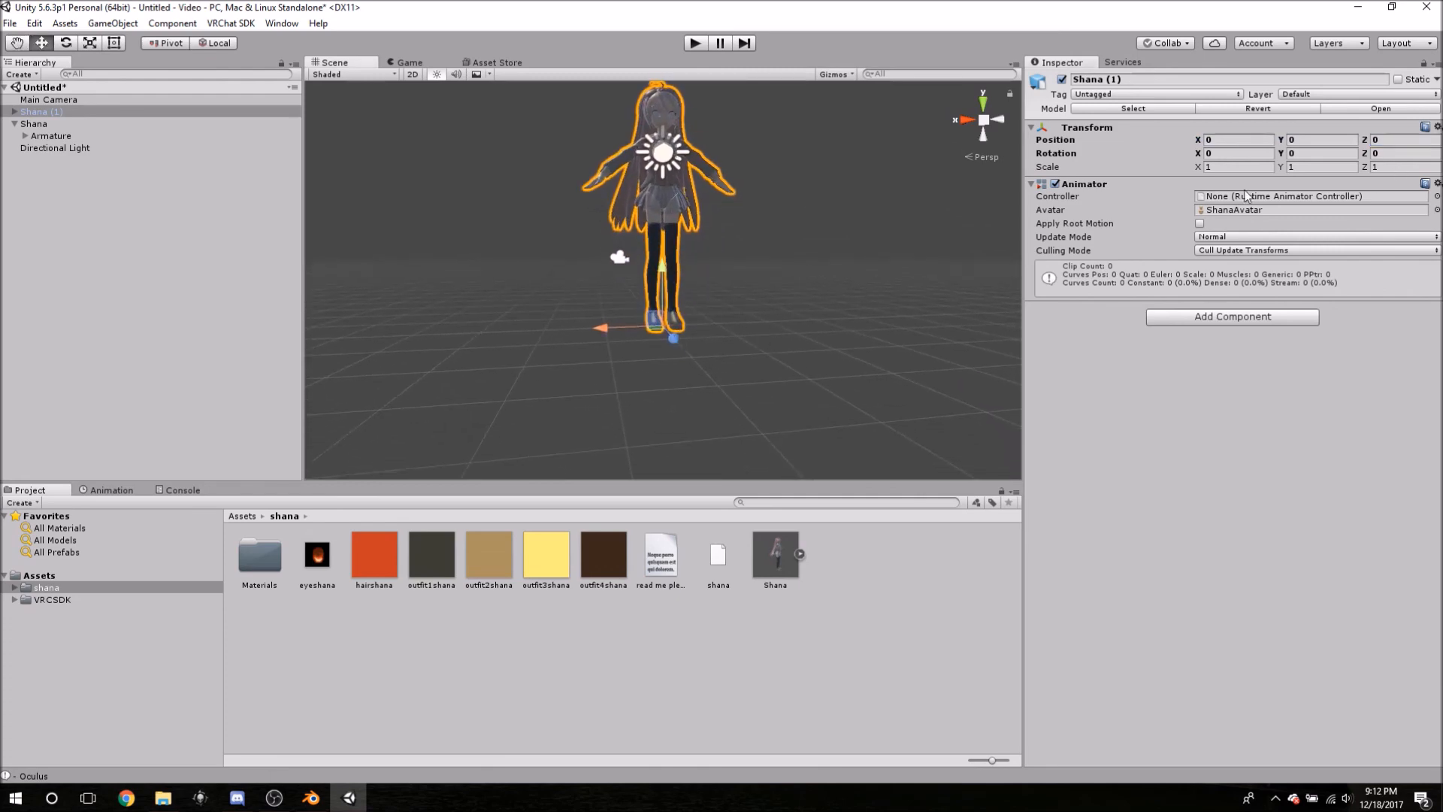
click(1235, 167)
- Set Shana (1)'s scale to 0.35 on X, Y and Z
text(.35)
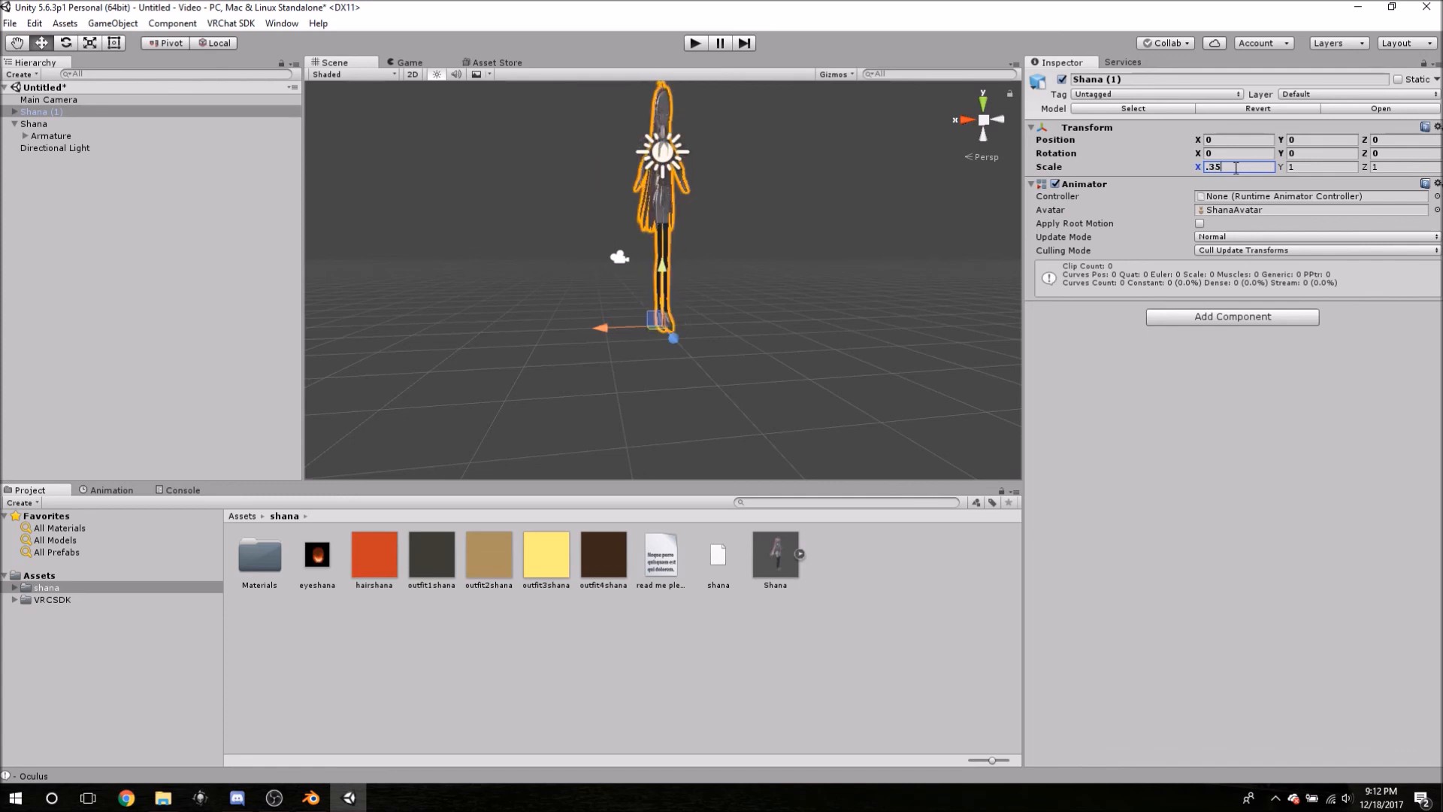
key(Tab)
text(.35)
key(Tab)
text(.35)
- Frame the shrunken model in the Scene view and select its Body mesh
mouse_move(781, 319)
middle_down()
mouse_move(760, 290)
mouse_move(780, 321)
middle_up()
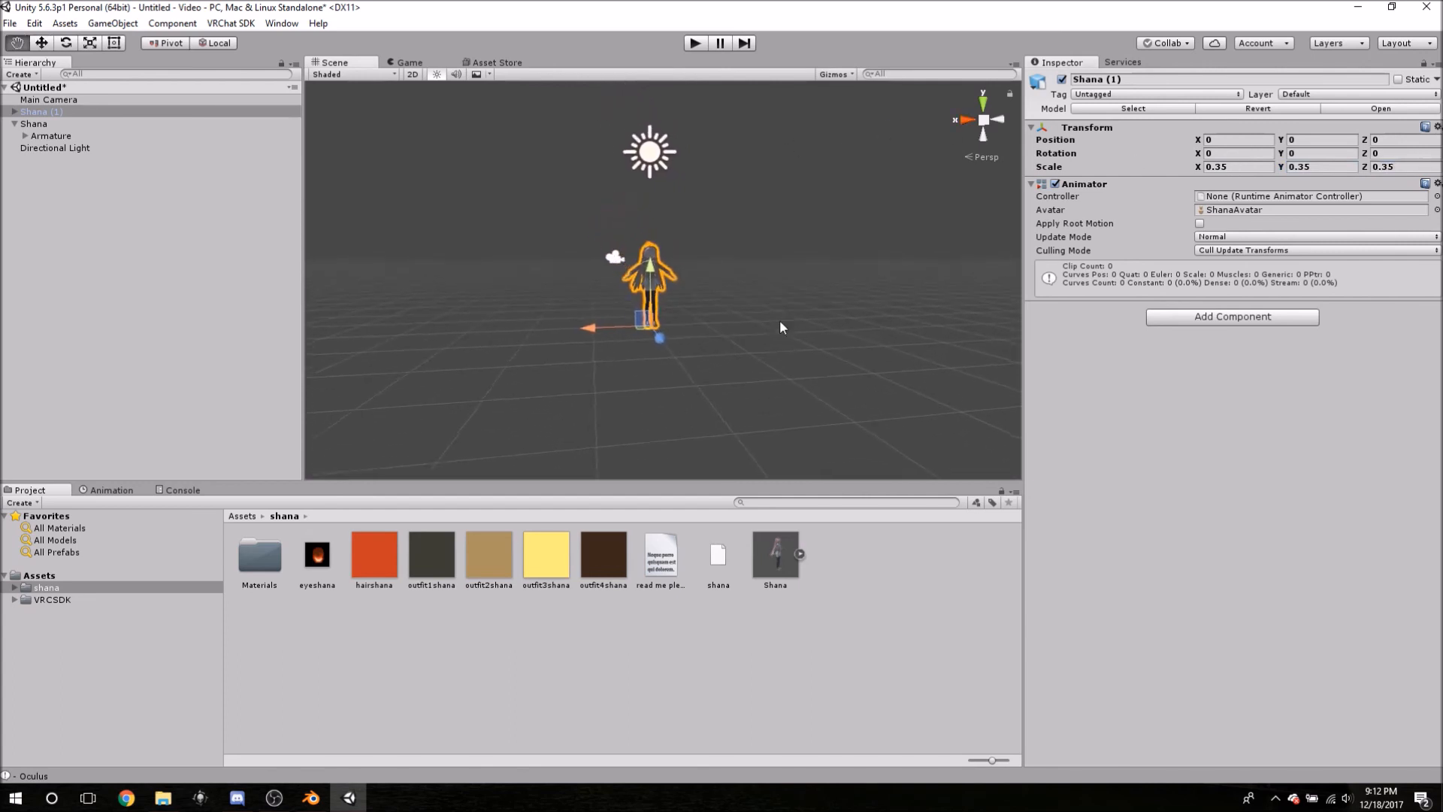
scroll(779, 319, up, 10)
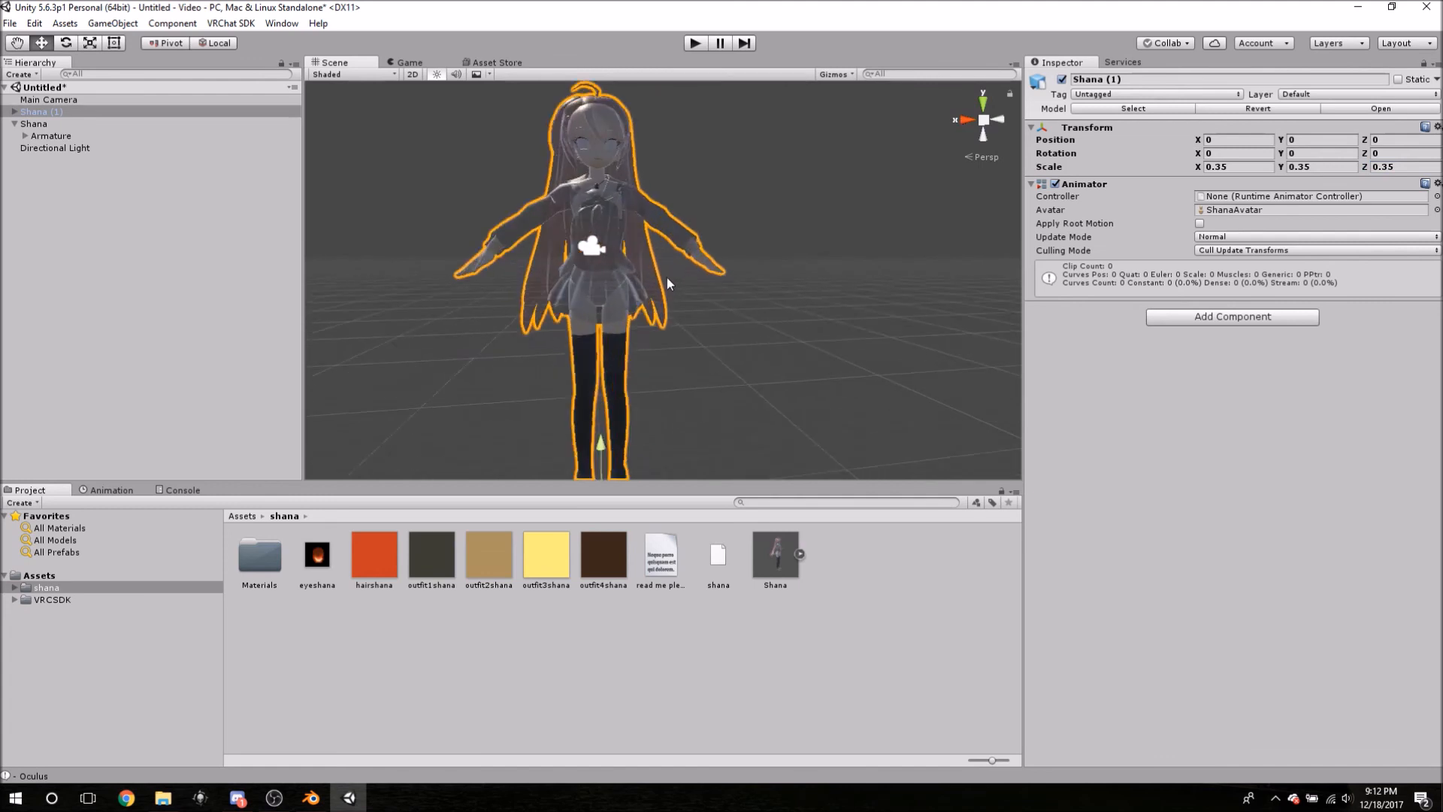
middle_drag(664, 285, 660, 348)
scroll(670, 256, down, 2)
middle_drag(670, 255, 693, 275)
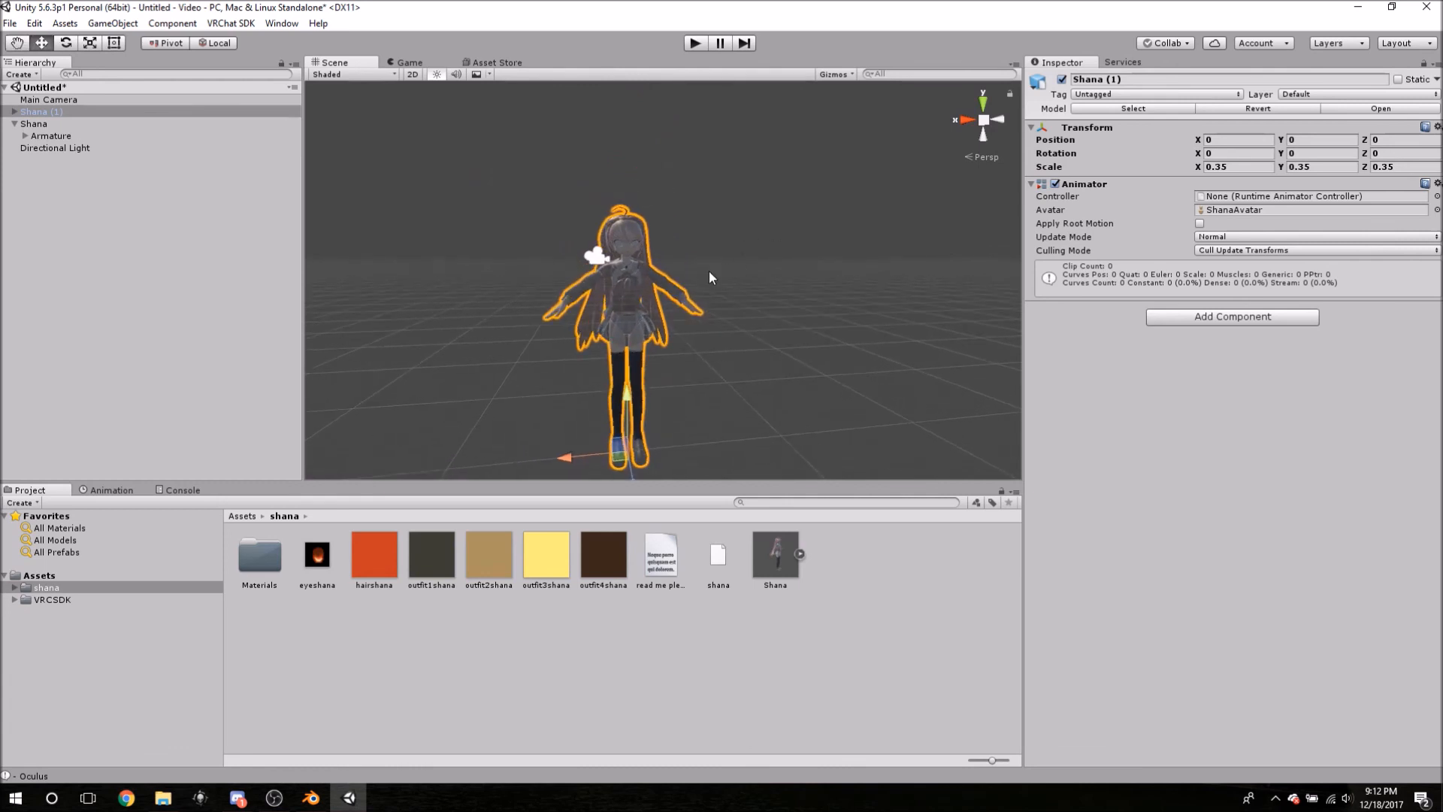
scroll(710, 277, down, 1)
click(1249, 167)
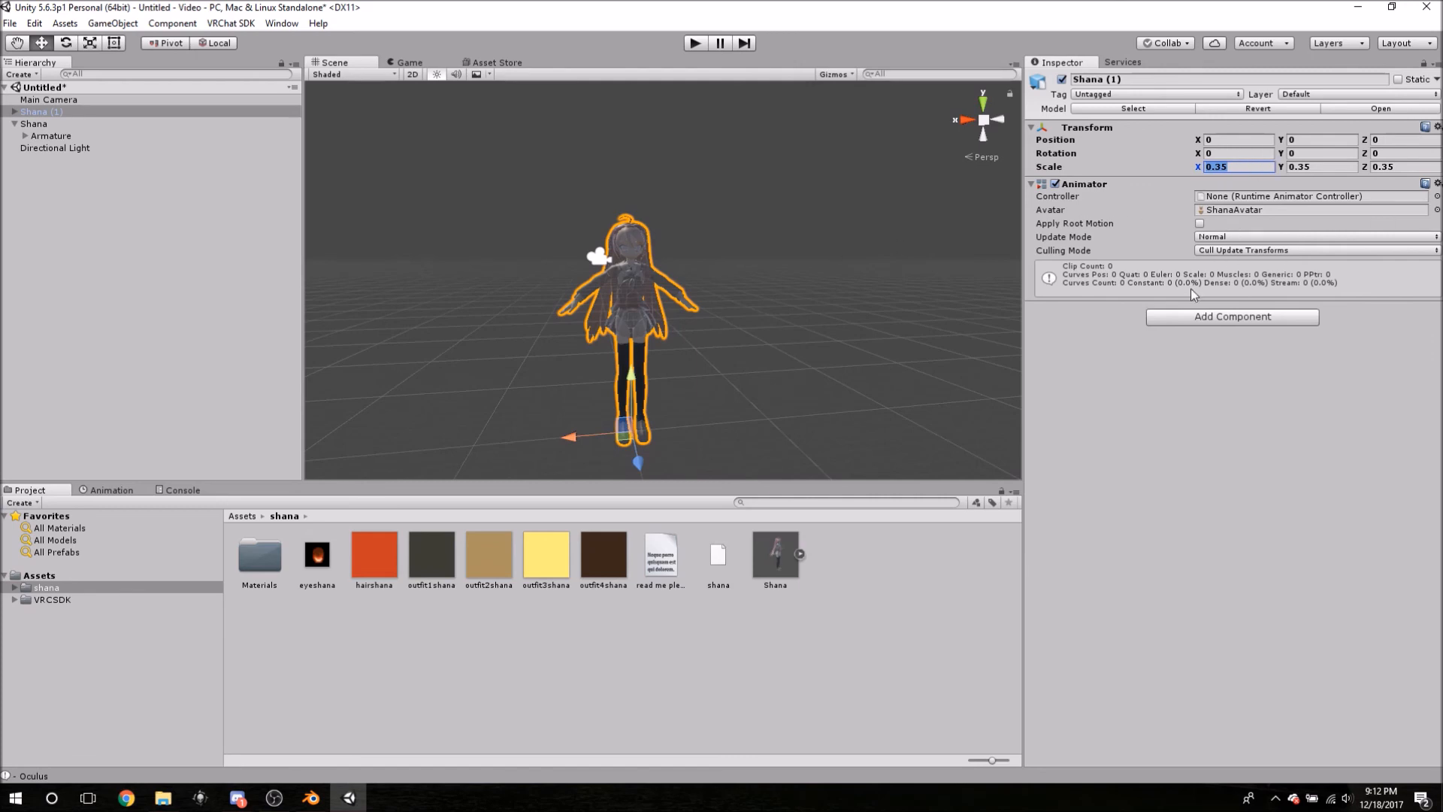
click(640, 294)
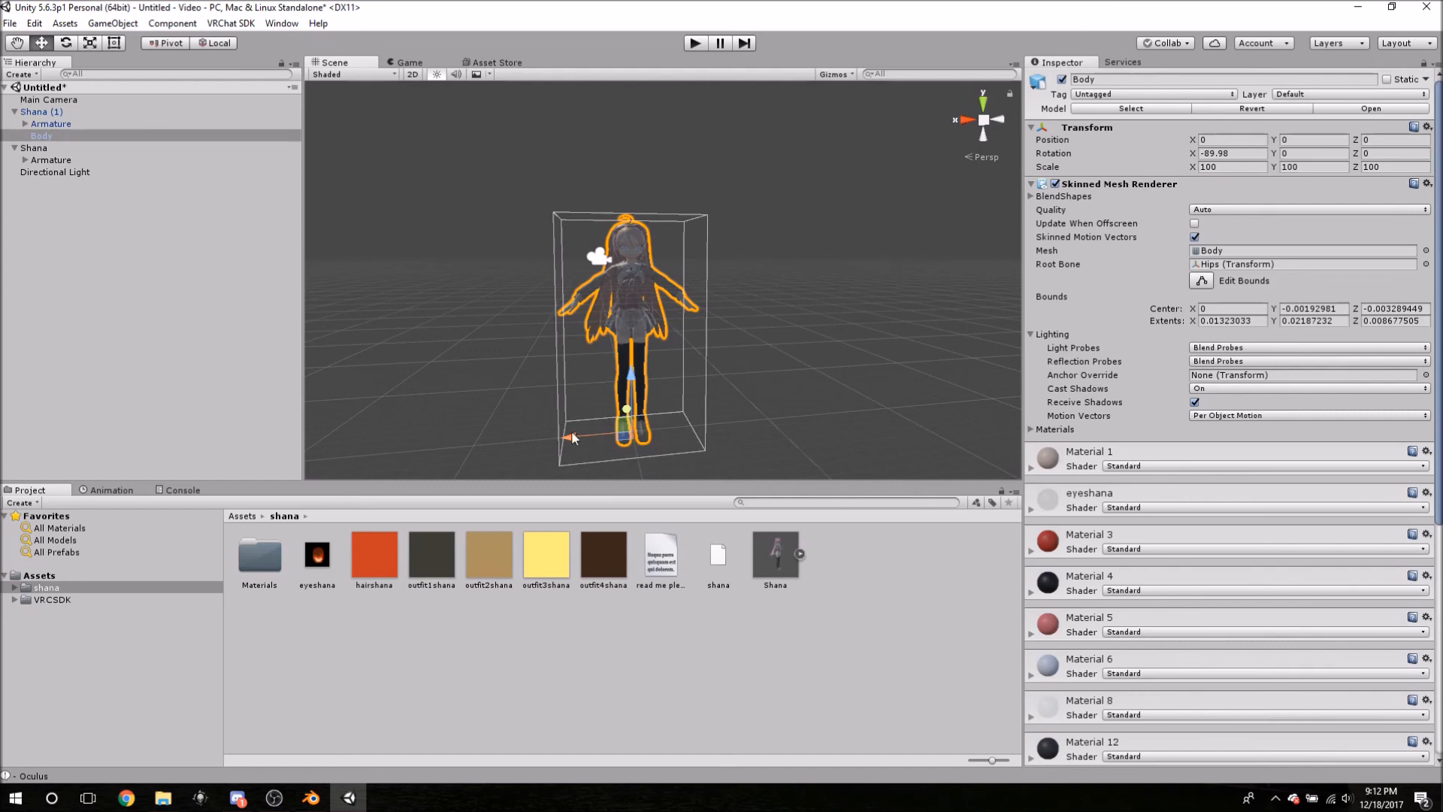
- Delete the duplicate Shana object, then select and expand Shana (1)
click(1032, 184)
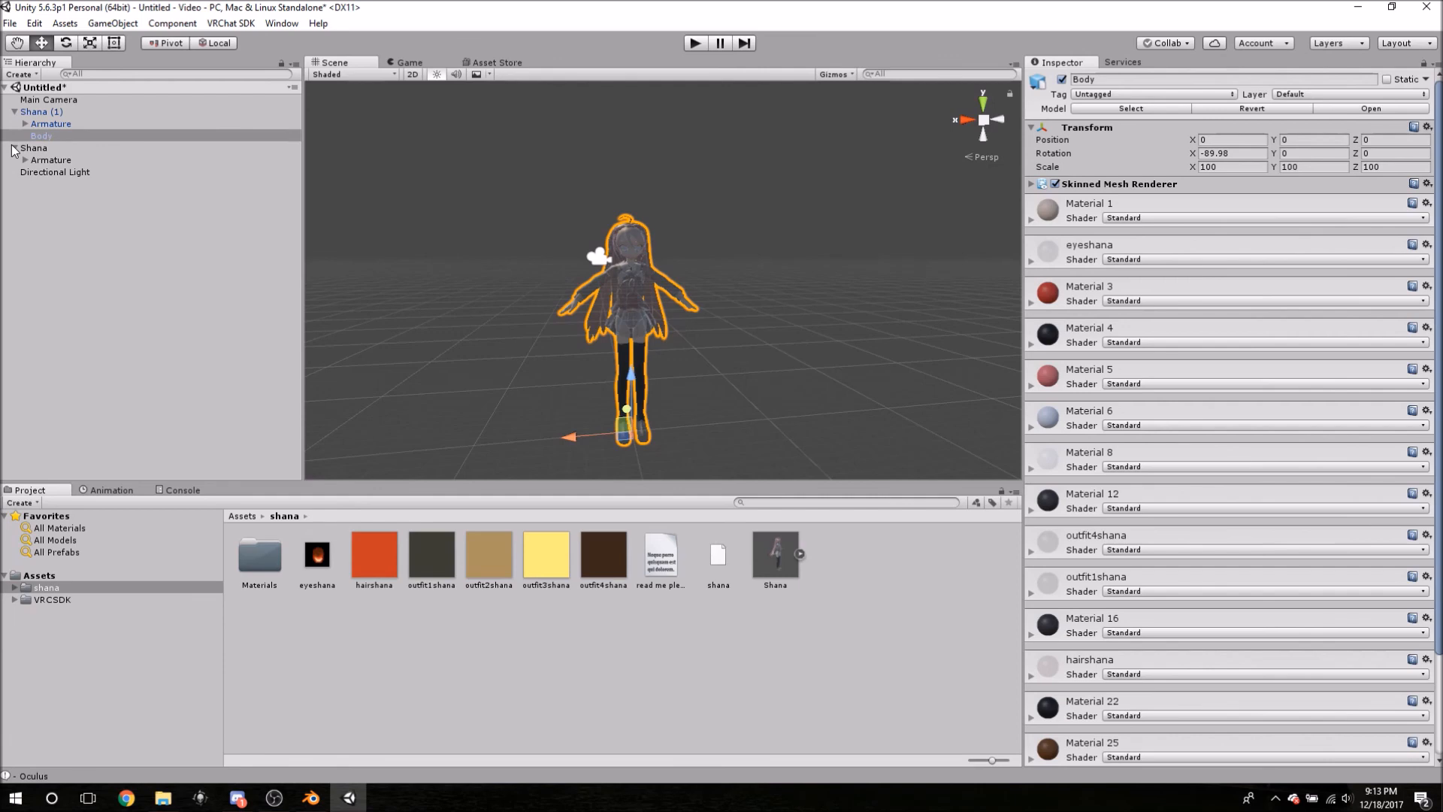
right_click(46, 150)
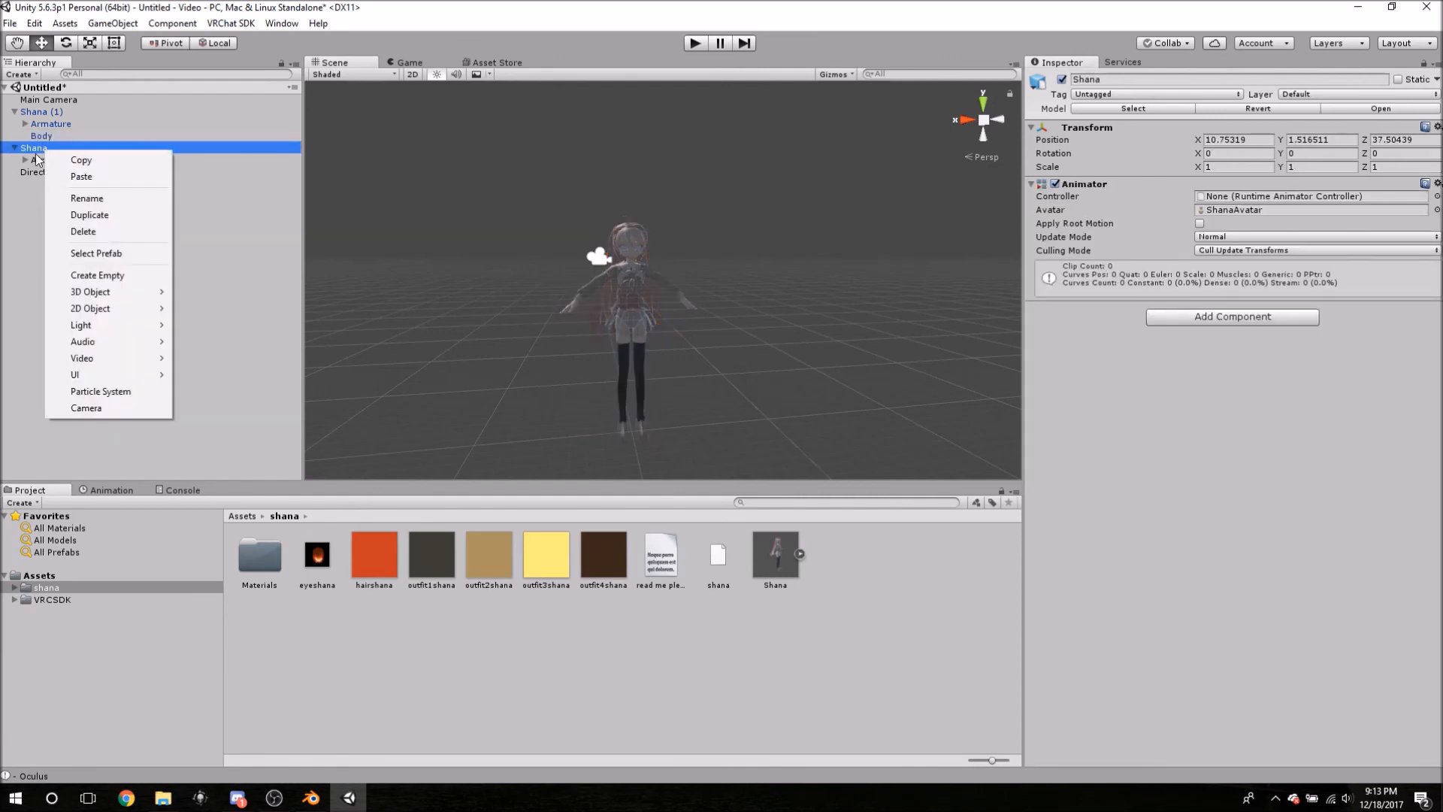
click(103, 233)
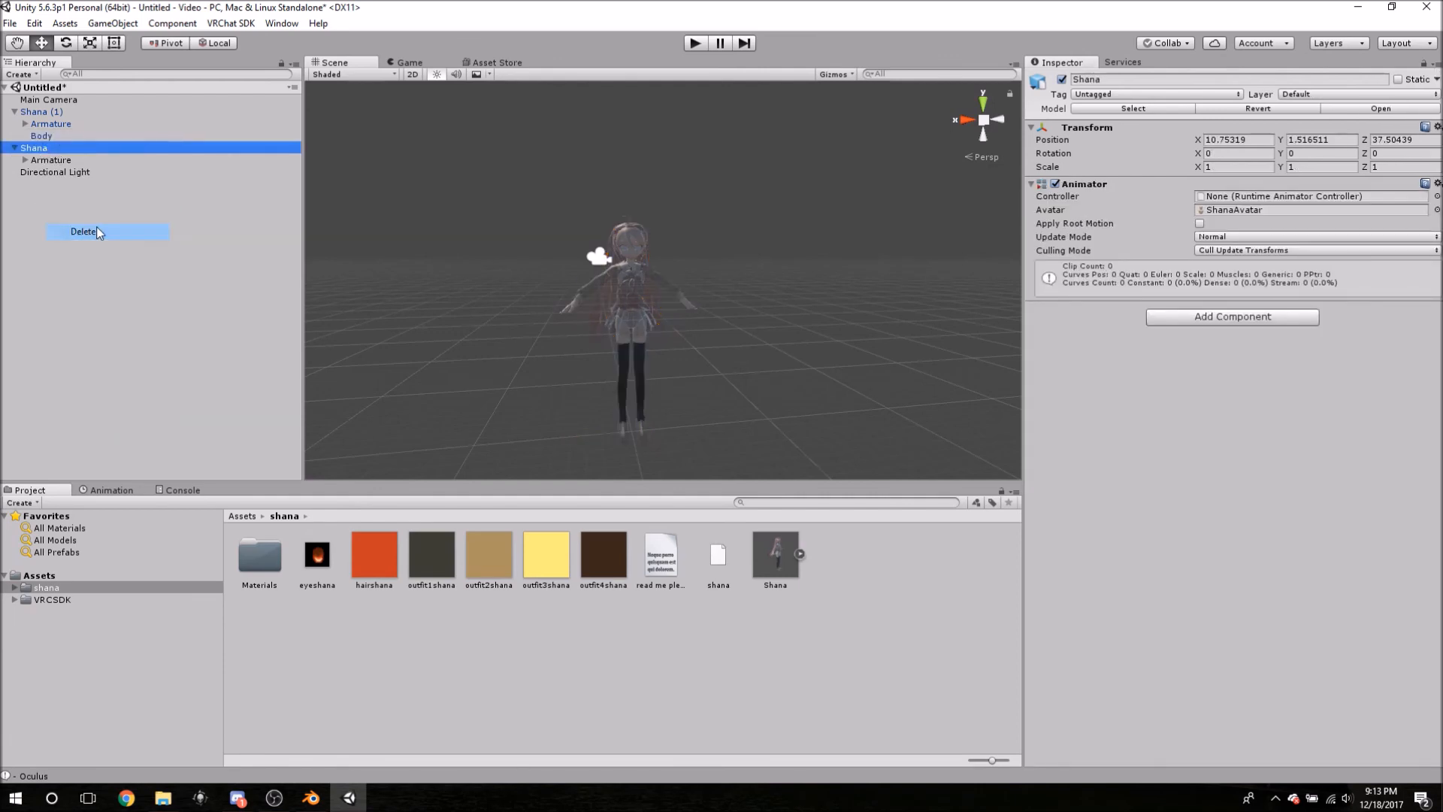
click(14, 112)
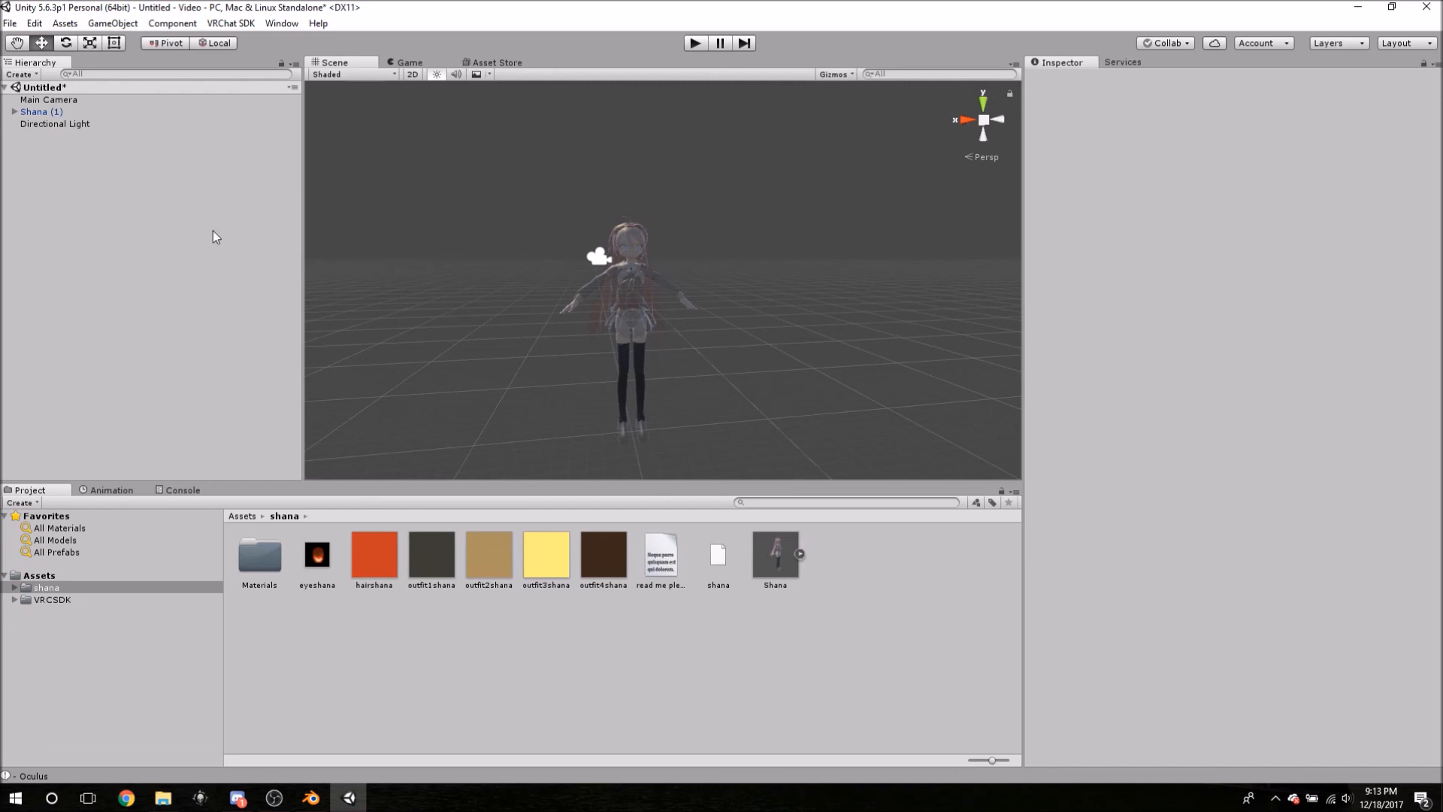
click(39, 113)
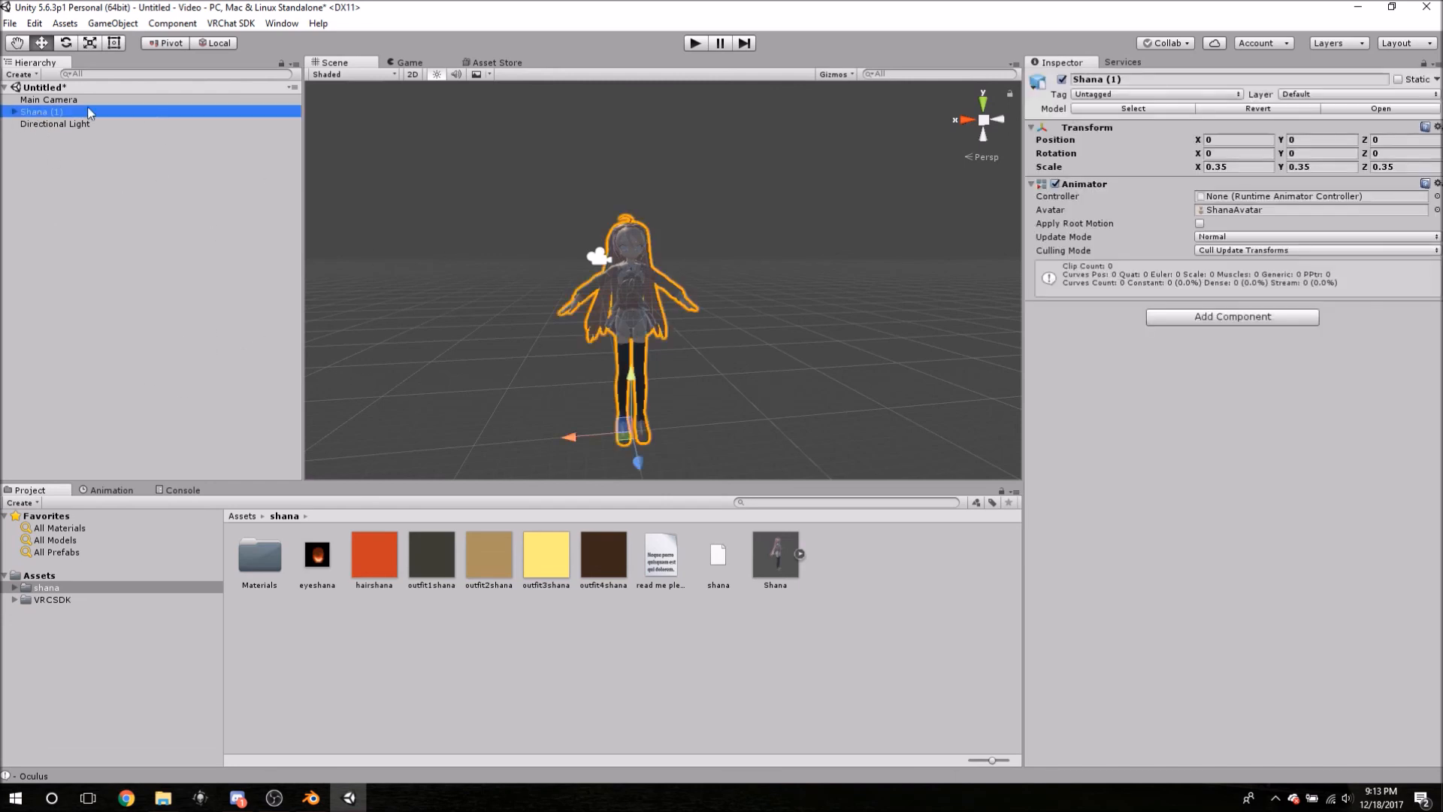
click(14, 112)
- Select the Body mesh and frame the whole character in the Scene view
click(42, 137)
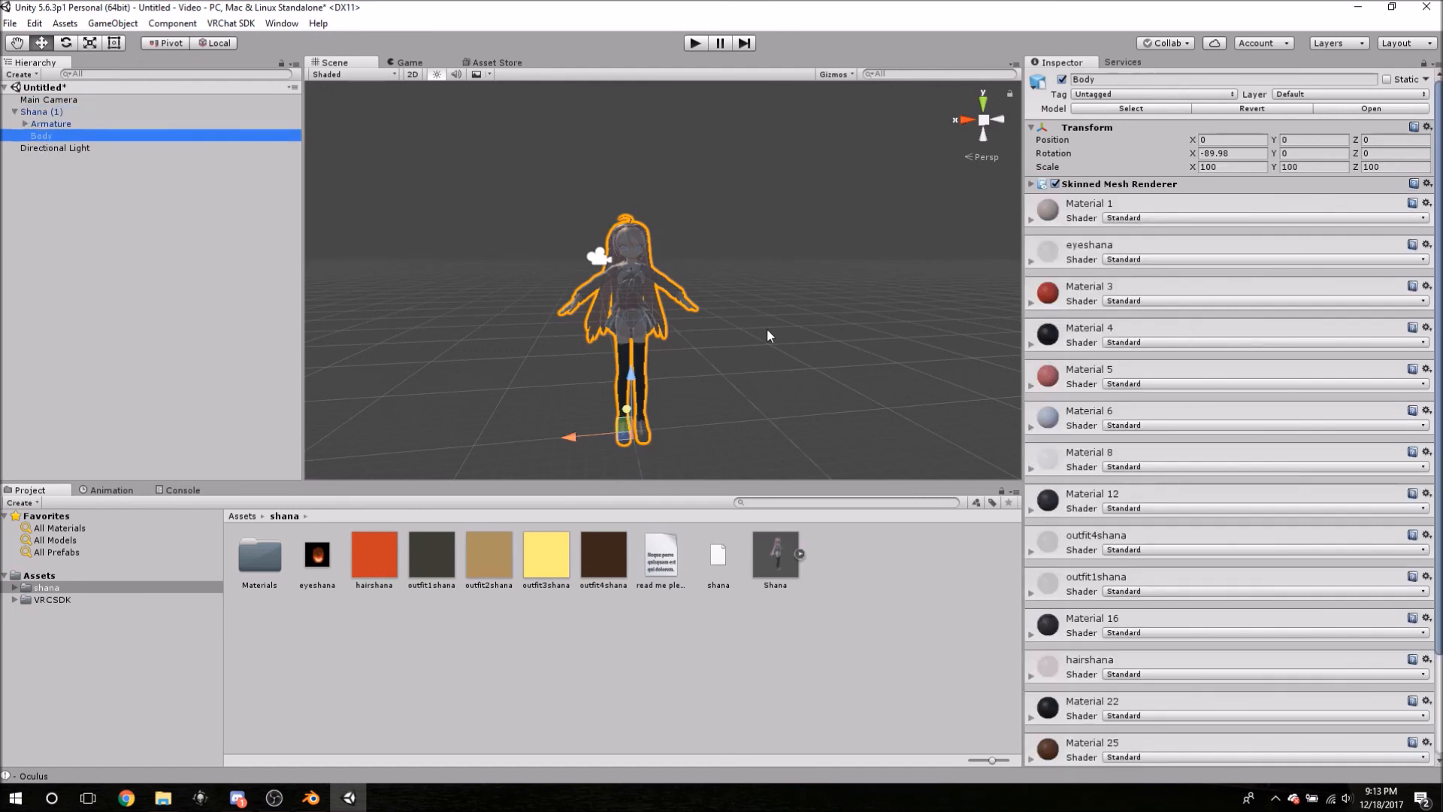
scroll(778, 314, up, 3)
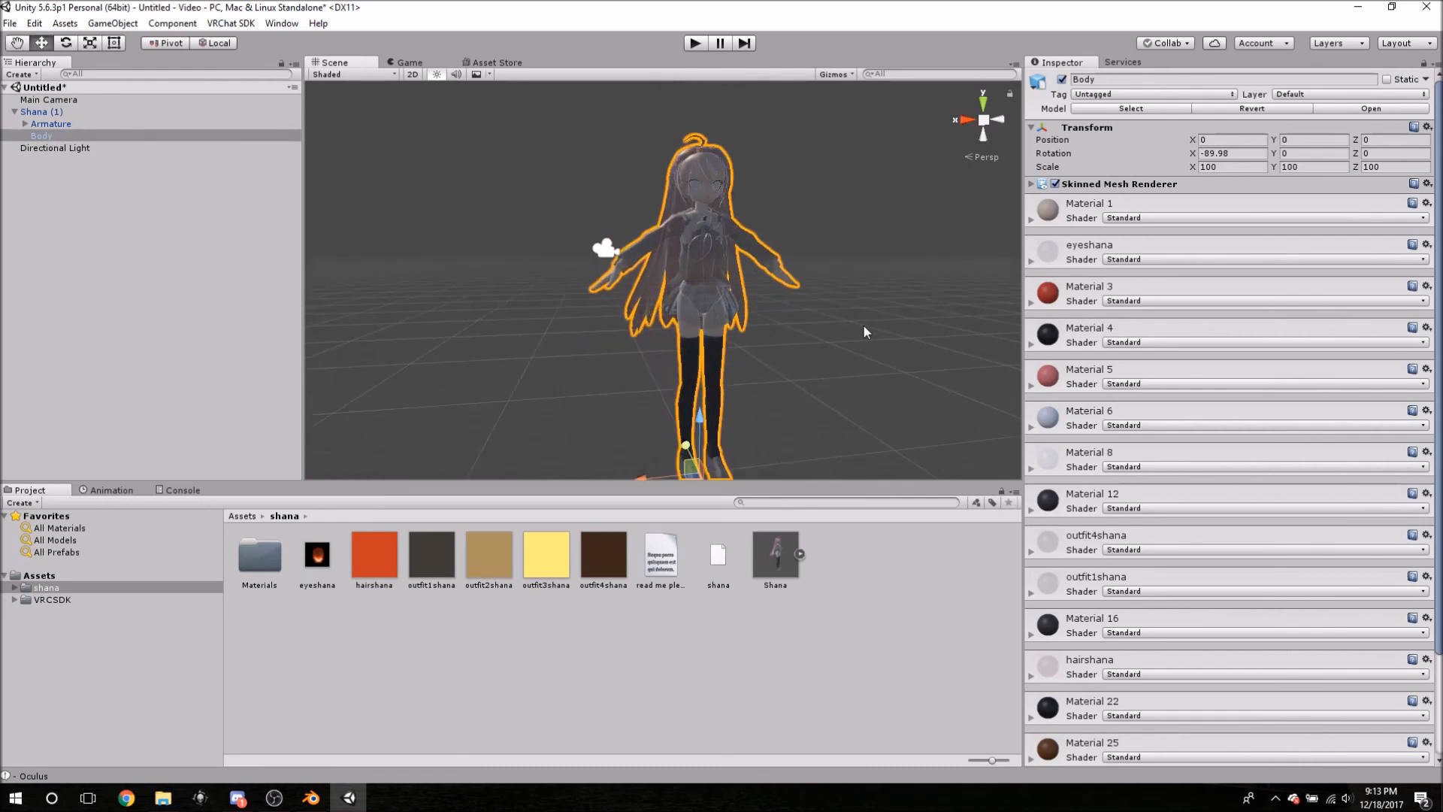
scroll(855, 324, up, 5)
scroll(855, 324, down, 3)
mouse_move(855, 325)
middle_down()
mouse_move(837, 258)
mouse_move(844, 377)
mouse_move(834, 284)
mouse_move(841, 339)
middle_up()
scroll(840, 345, down, 3)
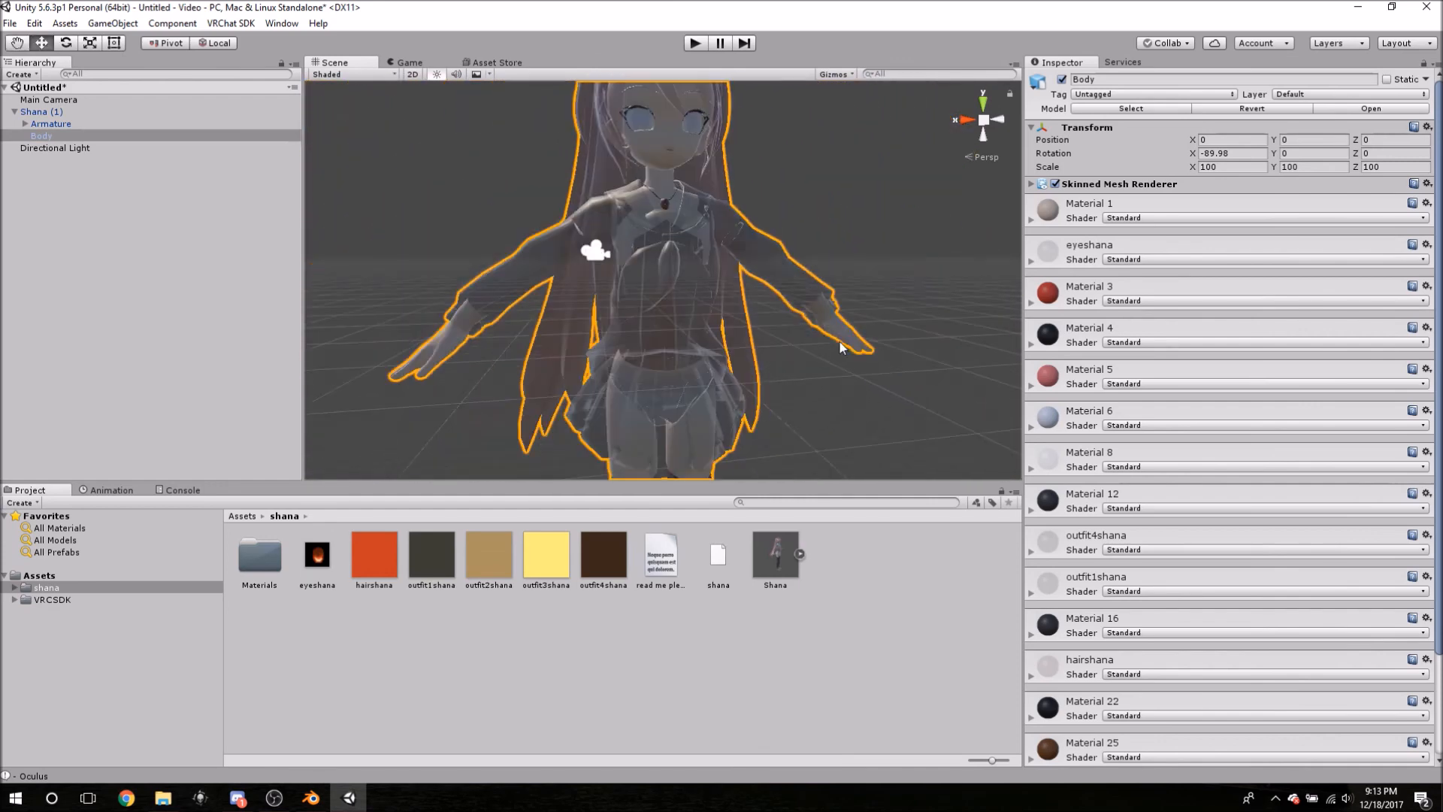
scroll(841, 346, down, 3)
scroll(815, 390, up, 2)
mouse_move(815, 390)
middle_down()
mouse_move(806, 296)
mouse_move(802, 400)
mouse_move(801, 370)
middle_up()
key(f)
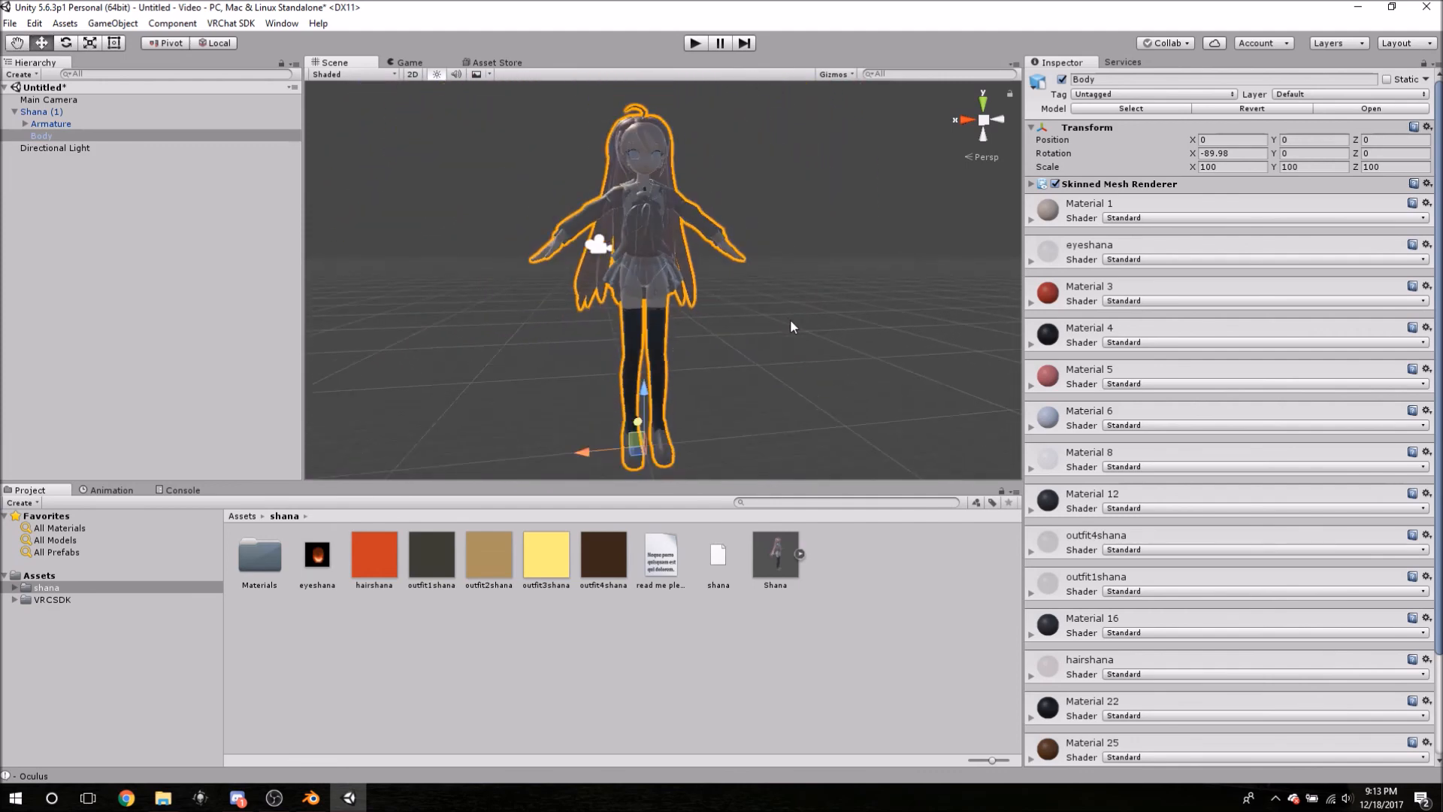
scroll(707, 315, down, 1)
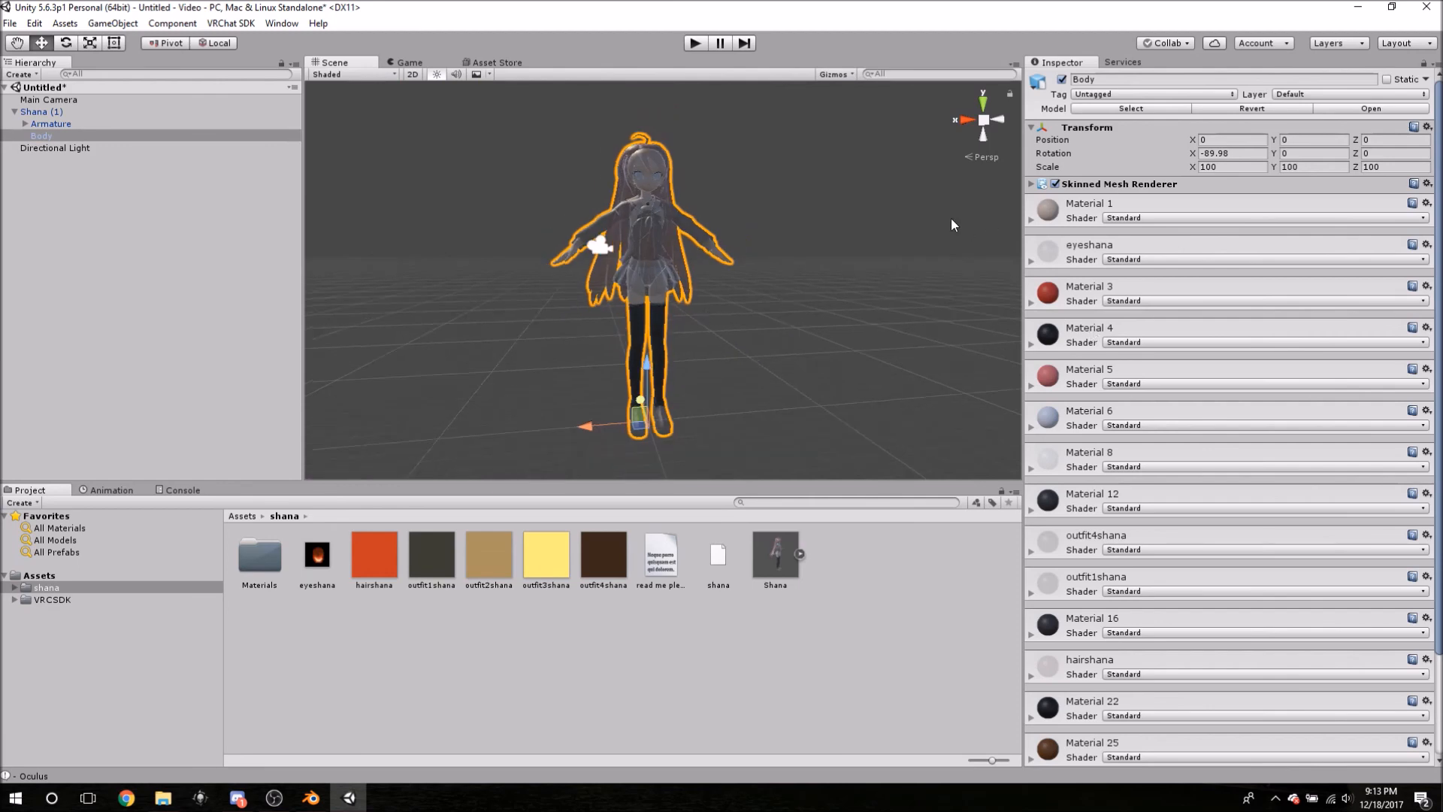
- Set the eyeshana material's Rendering Mode to Opaque
click(1031, 220)
click(1033, 220)
click(1032, 220)
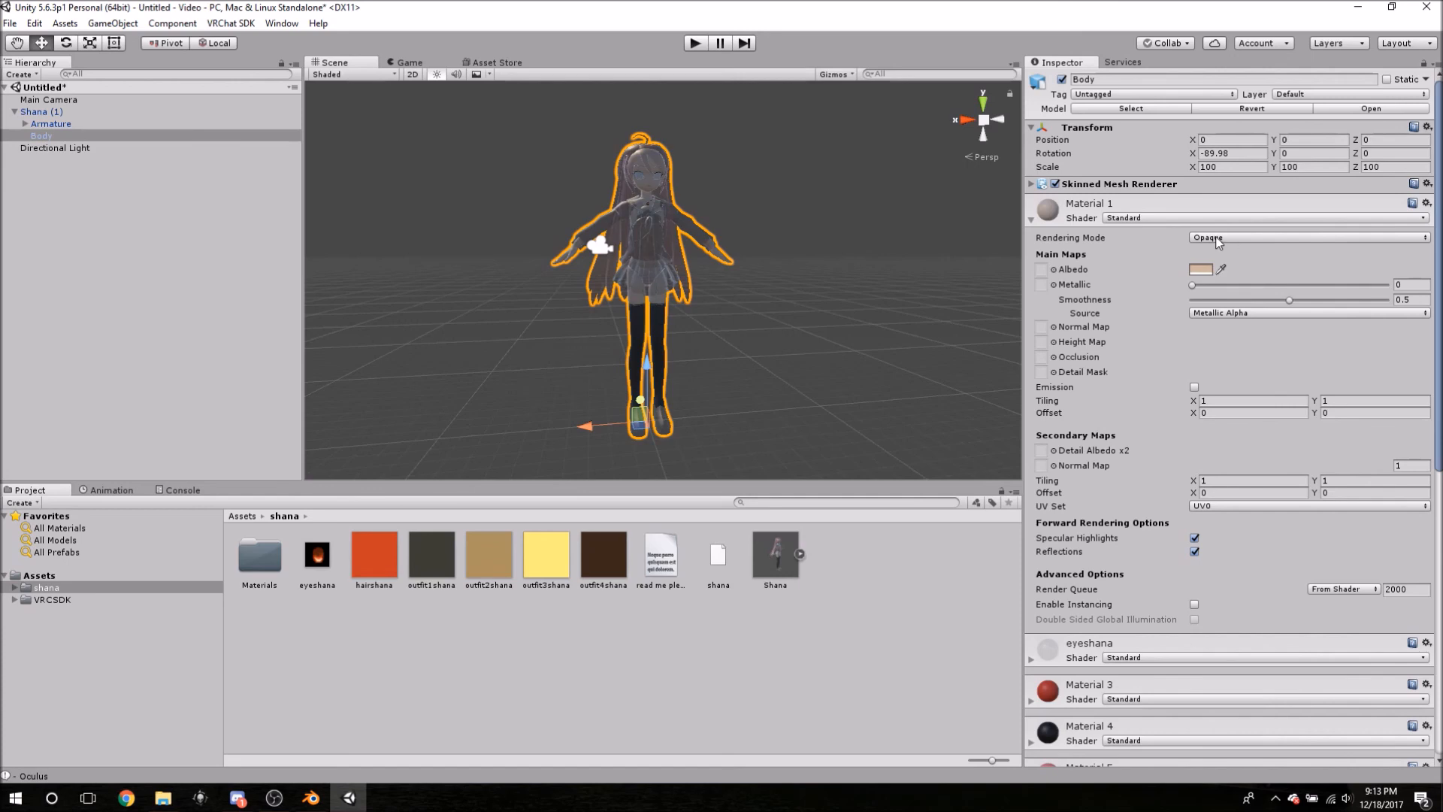
click(1058, 217)
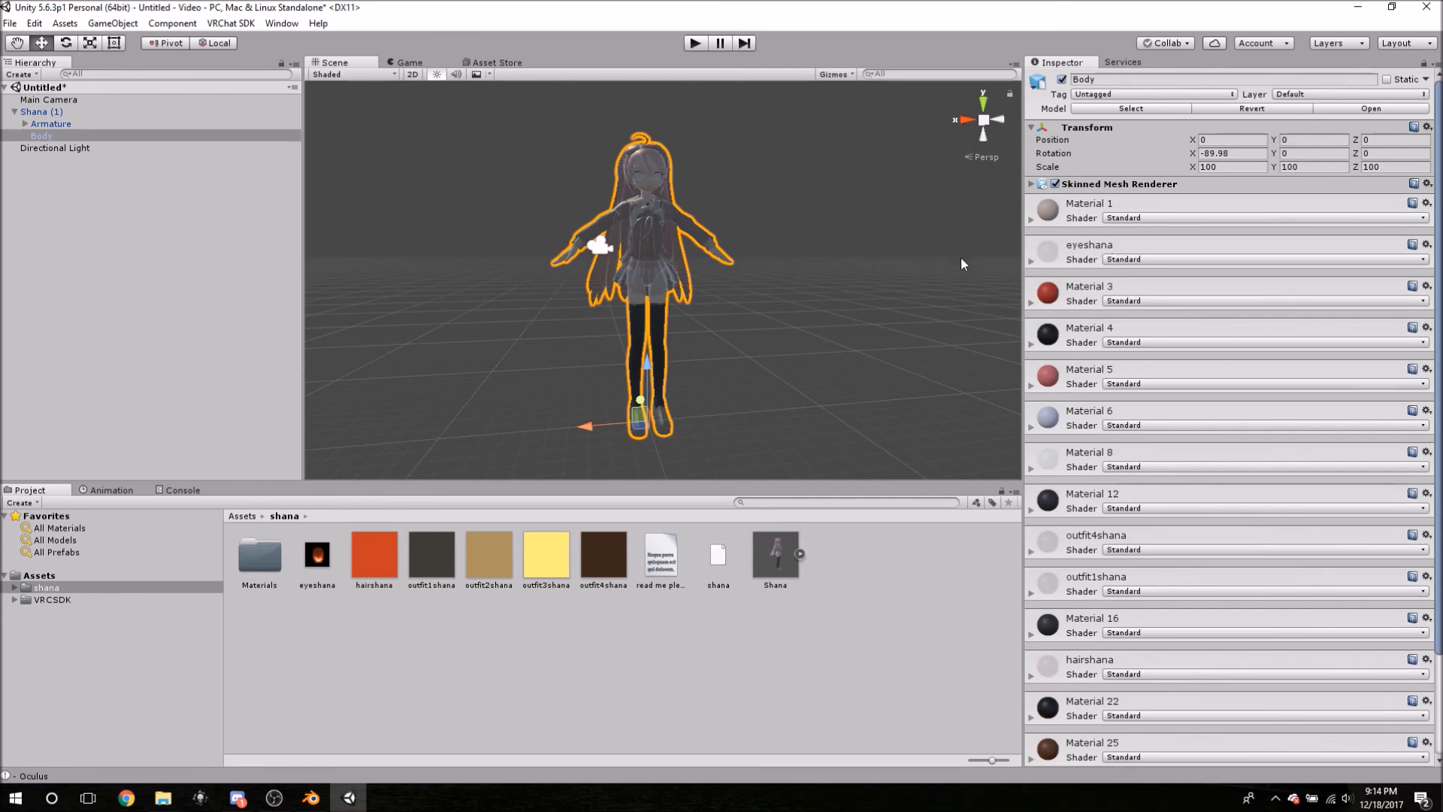
scroll(707, 174, up, 10)
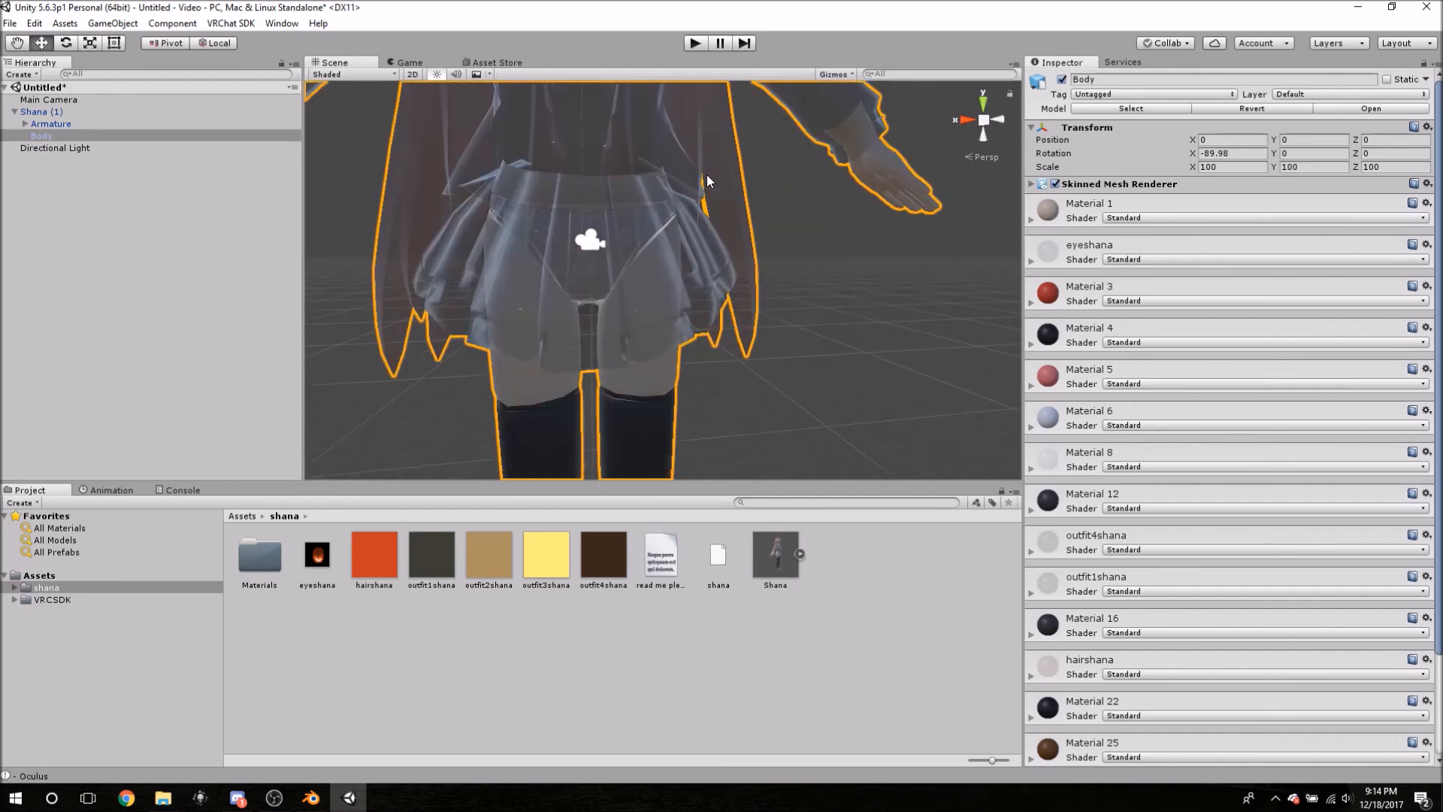
scroll(698, 169, down, 5)
middle_drag(696, 164, 699, 222)
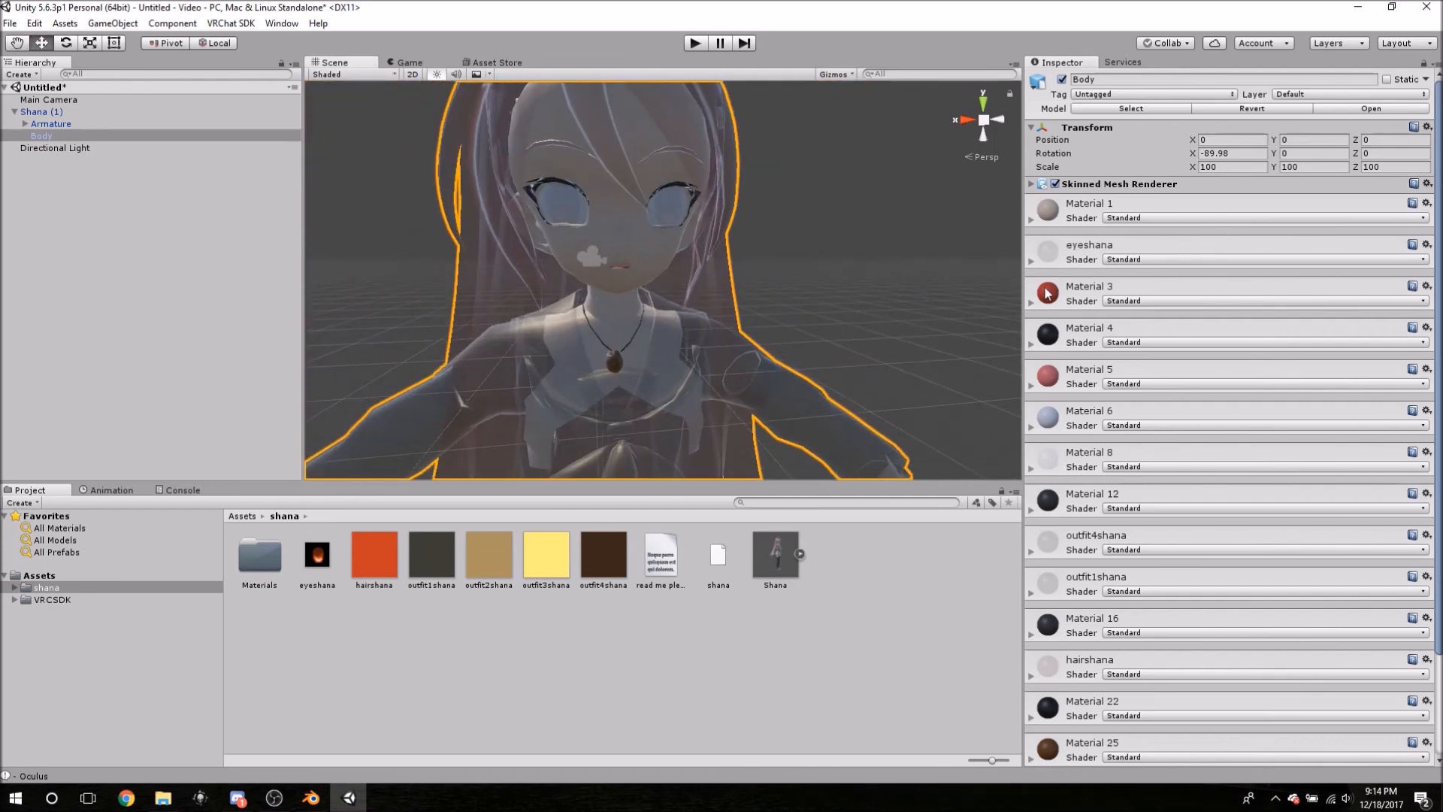
click(1032, 262)
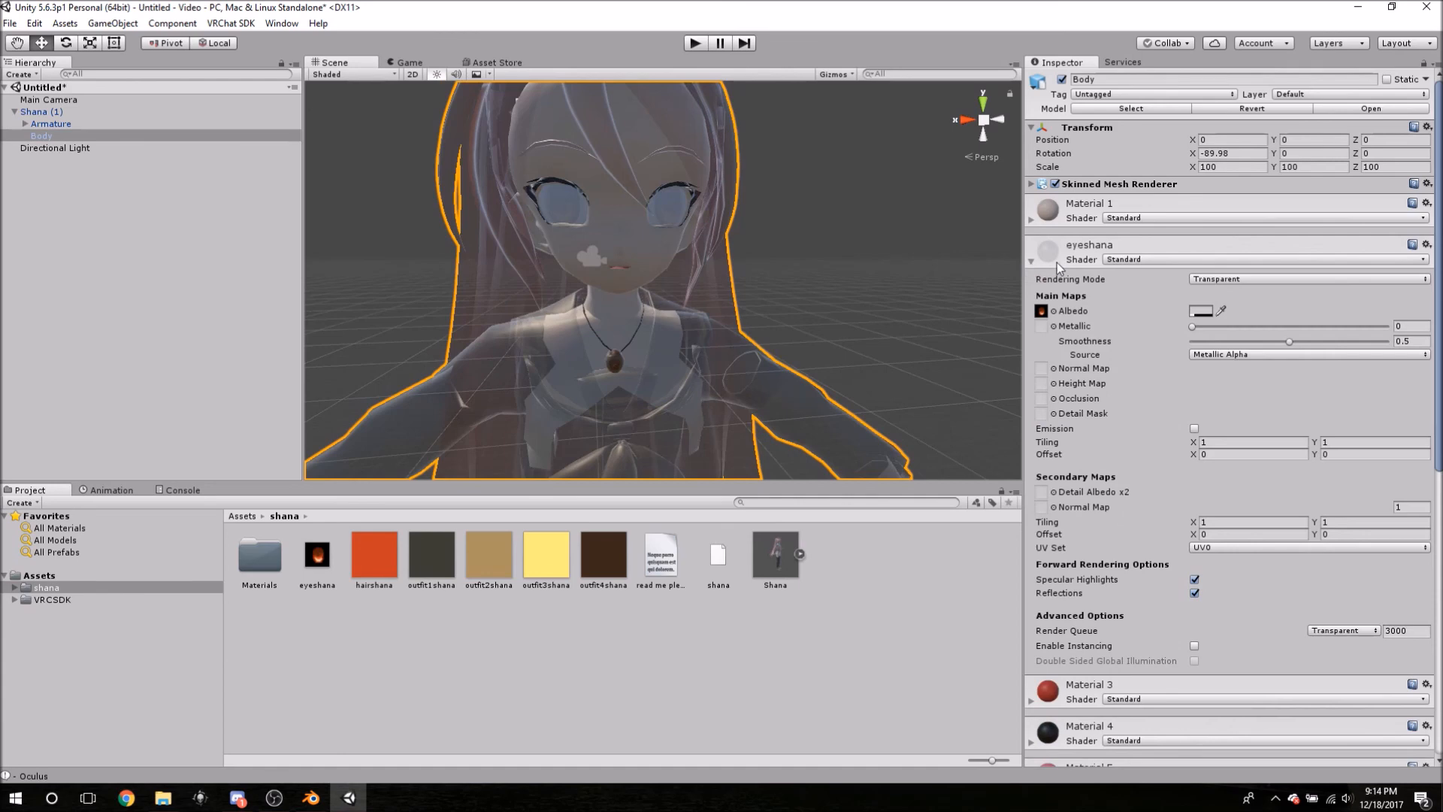
click(1206, 283)
click(1218, 293)
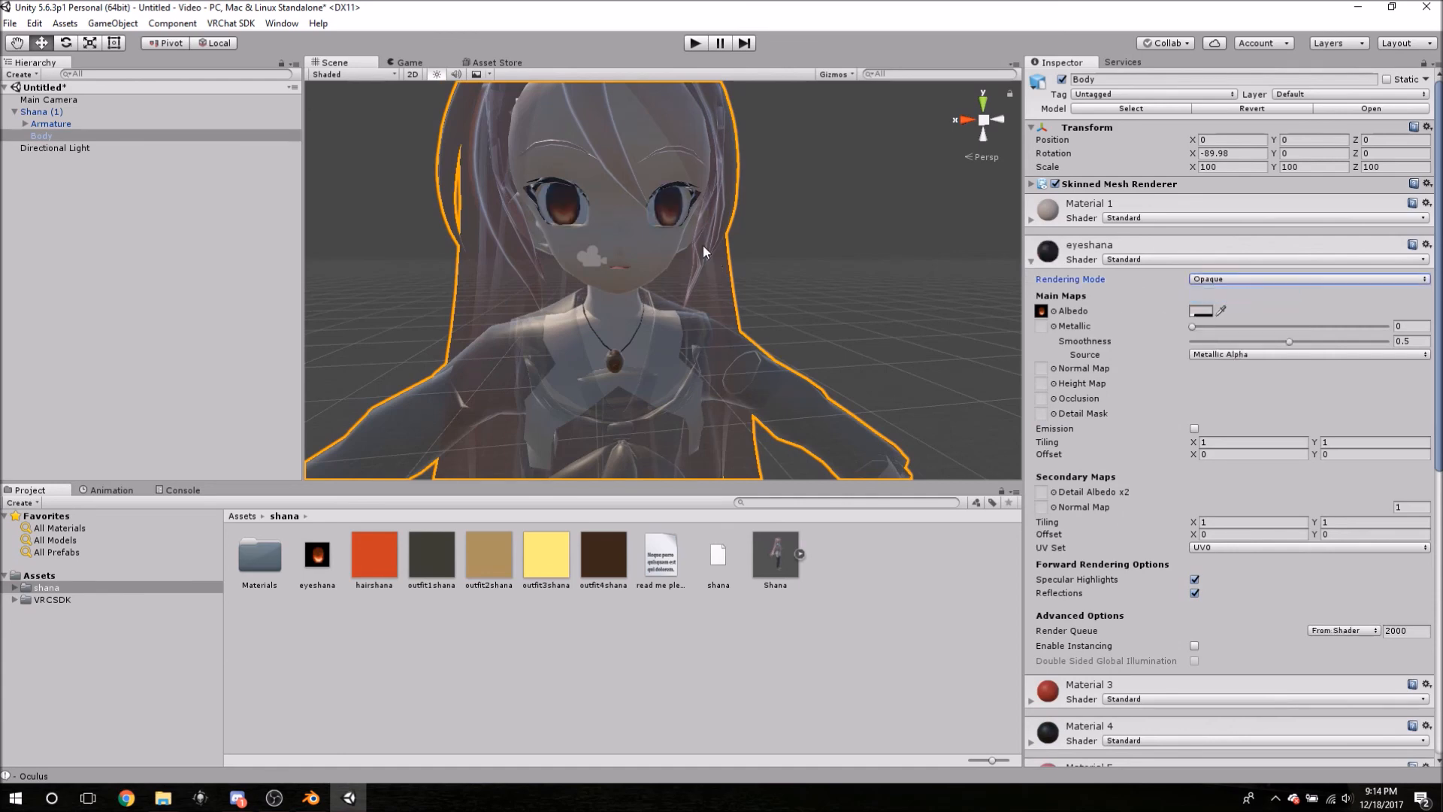
click(1030, 261)
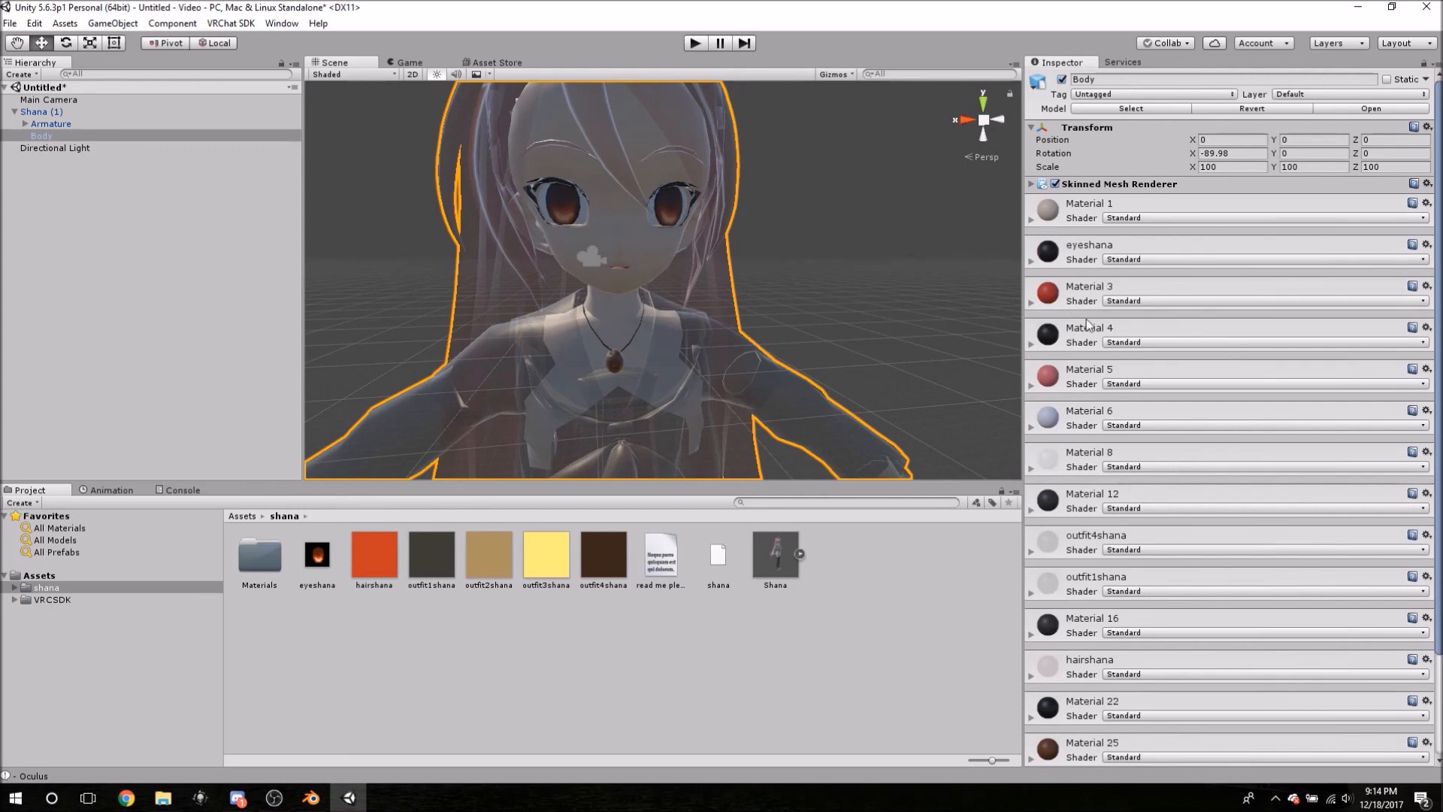
- Check the shader settings of Materials 3, 4 and 6
click(1085, 294)
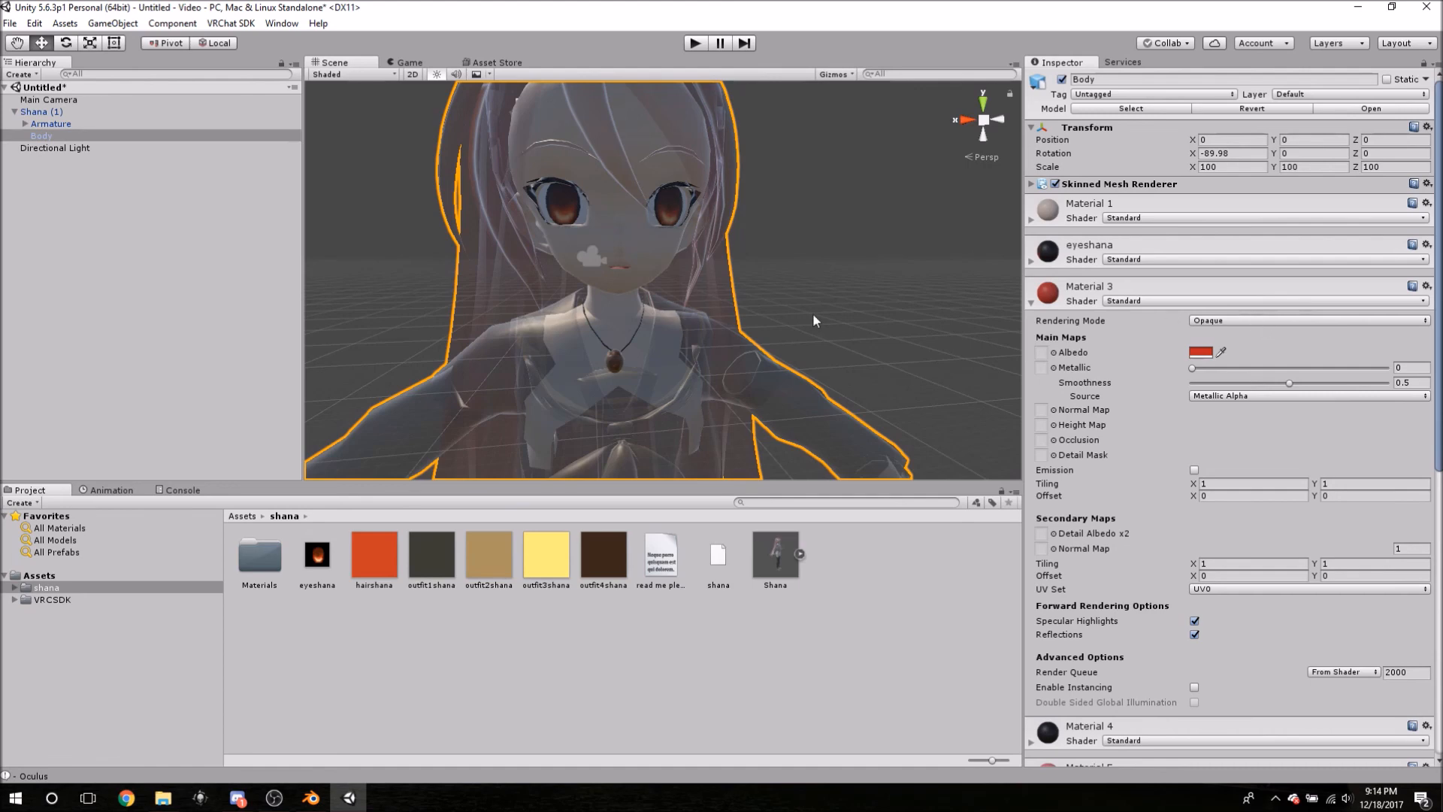
scroll(829, 317, down, 5)
scroll(805, 323, up, 3)
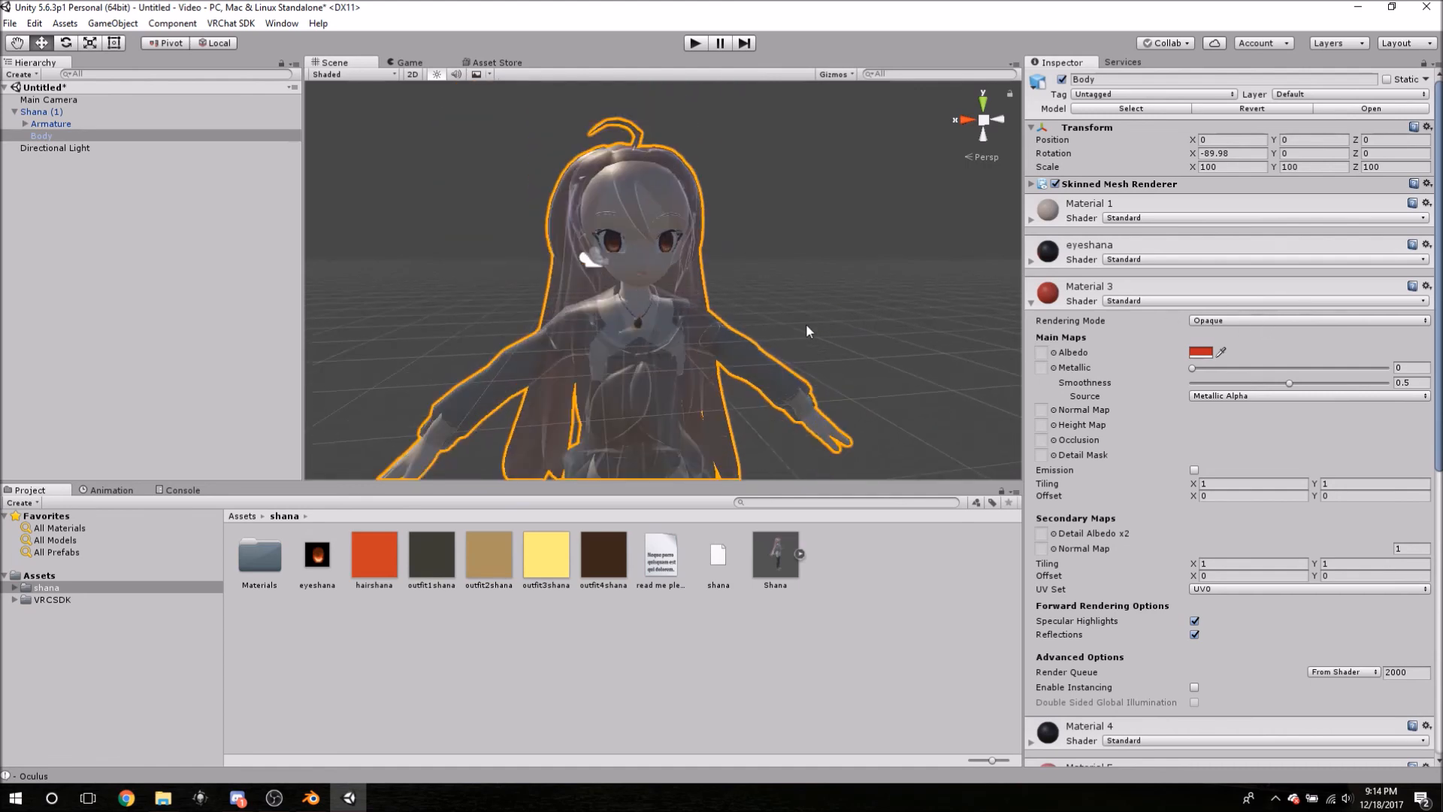
mouse_move(770, 350)
middle_down()
mouse_move(764, 309)
mouse_move(792, 332)
mouse_move(770, 345)
middle_up()
scroll(769, 343, up, 5)
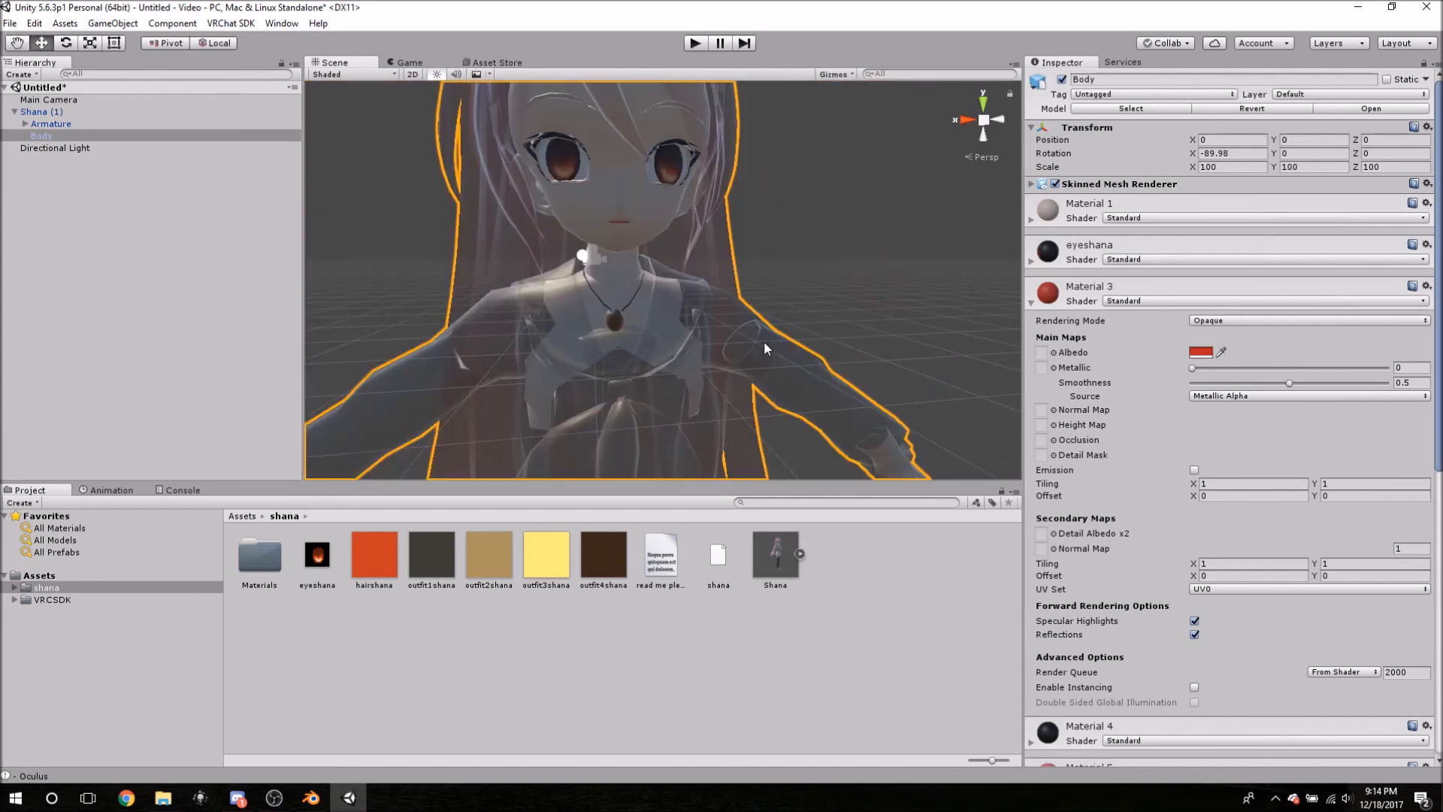
scroll(764, 340, down, 5)
scroll(712, 278, up, 2)
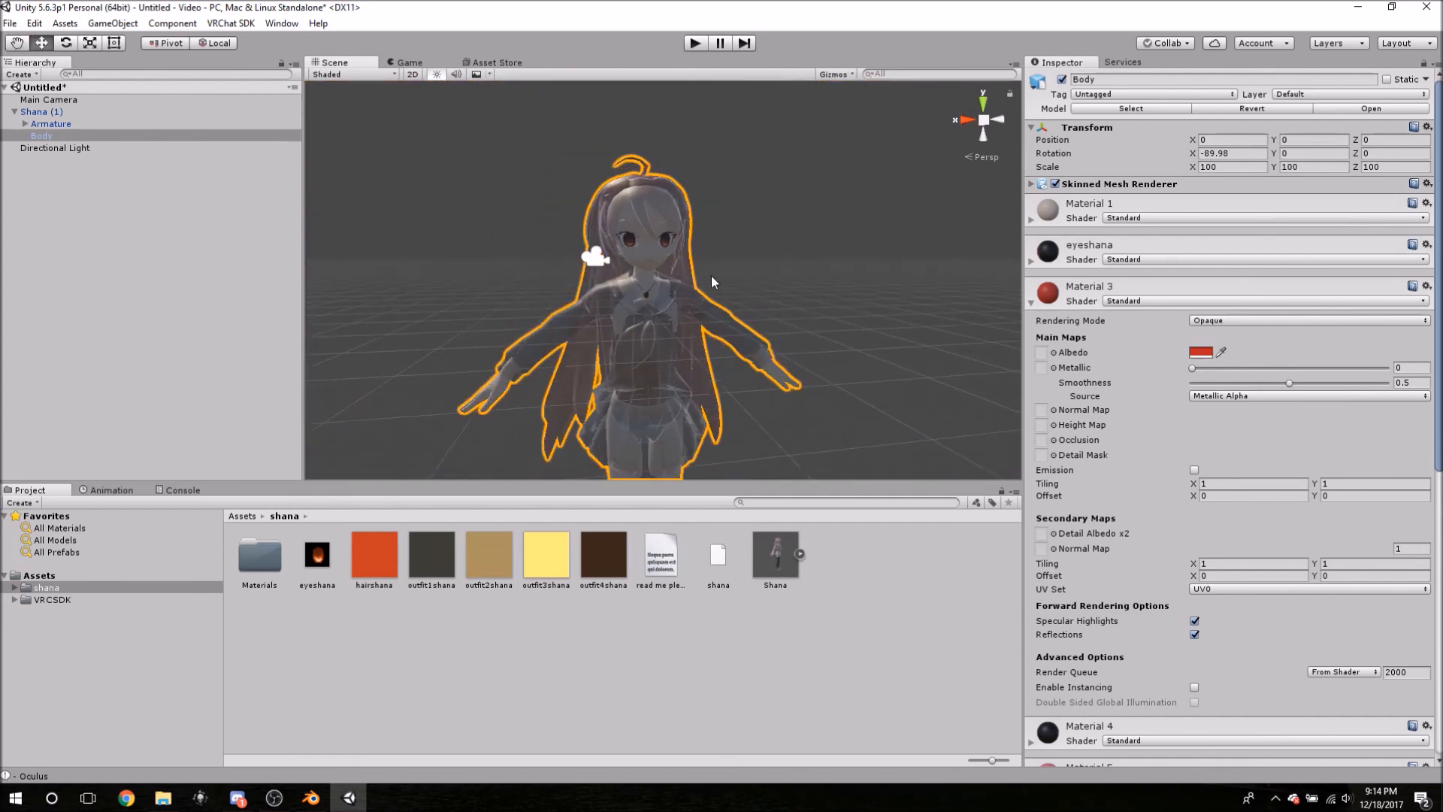
click(1065, 294)
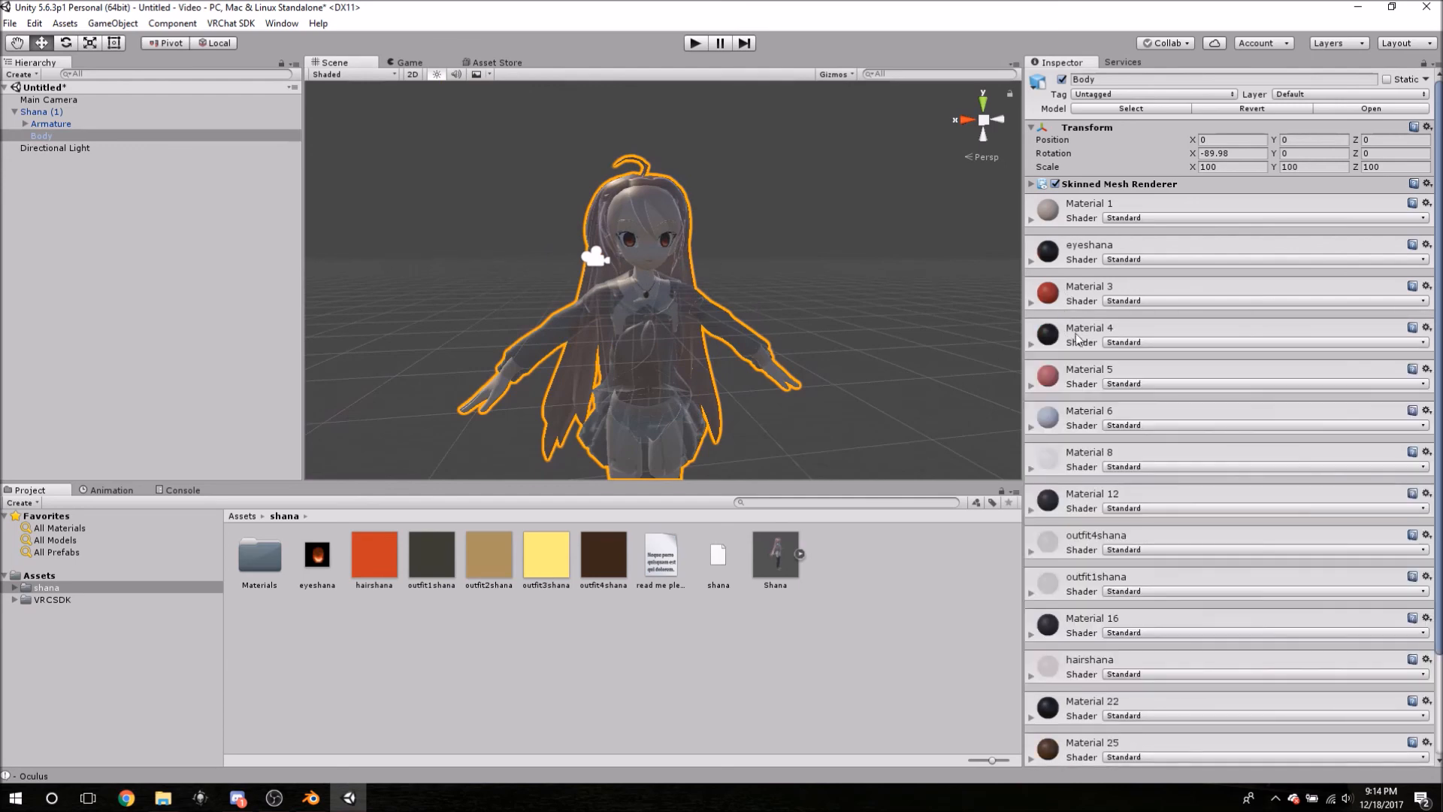
click(1077, 336)
click(1078, 335)
click(1072, 421)
click(1067, 413)
- Set Material 8 and outfit4shana to Opaque rendering
click(1077, 460)
click(1202, 487)
click(1230, 503)
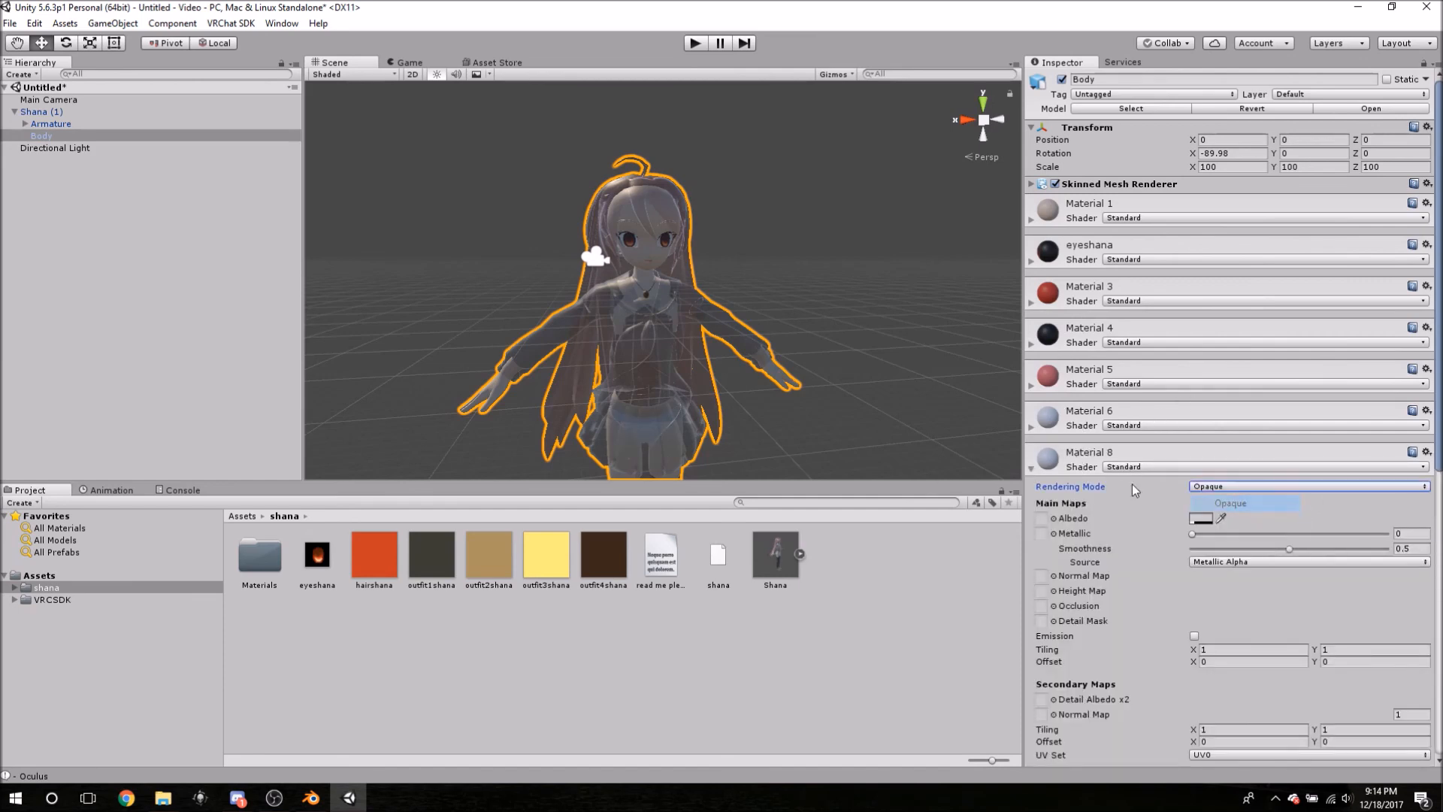
click(1080, 460)
click(1082, 542)
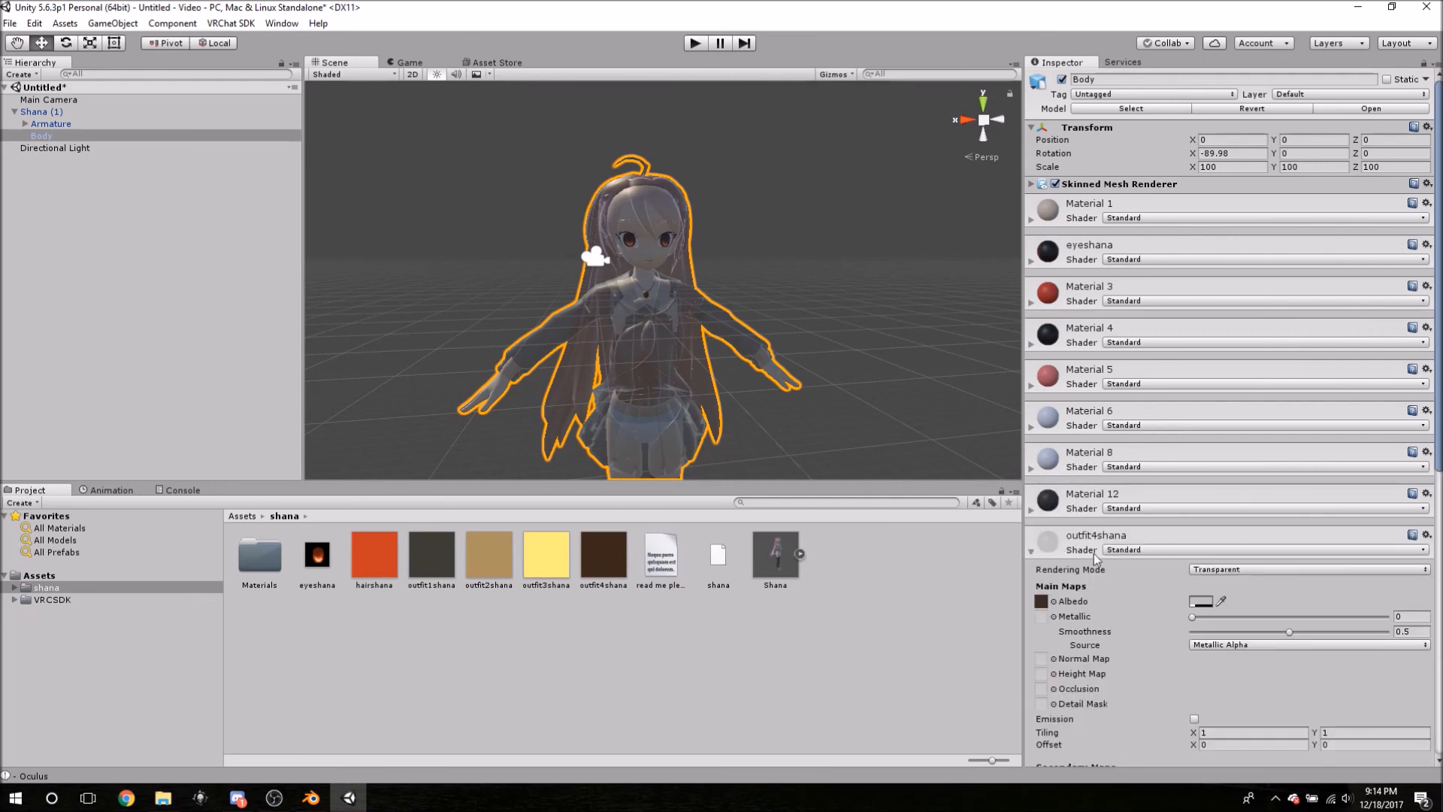
click(1206, 569)
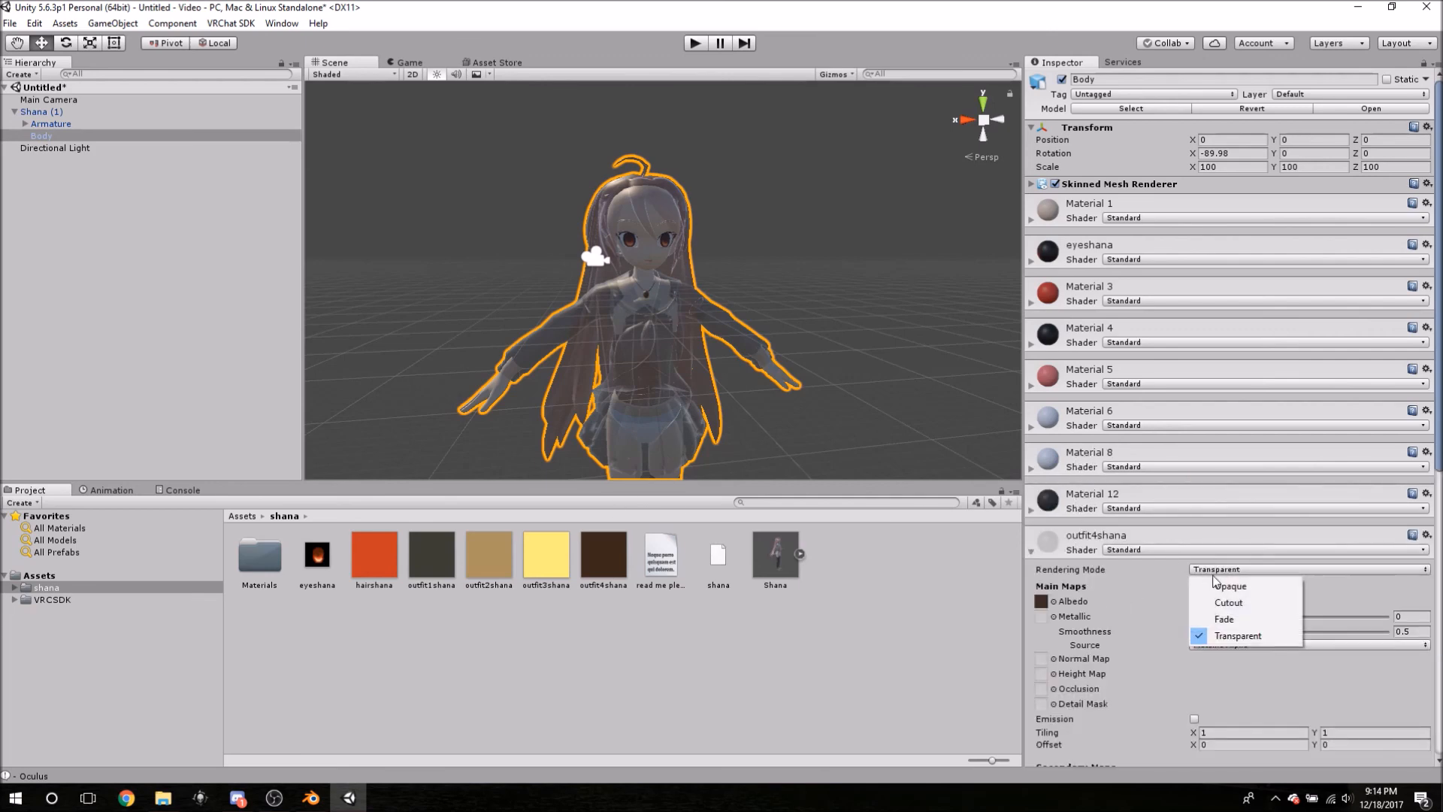
click(1214, 585)
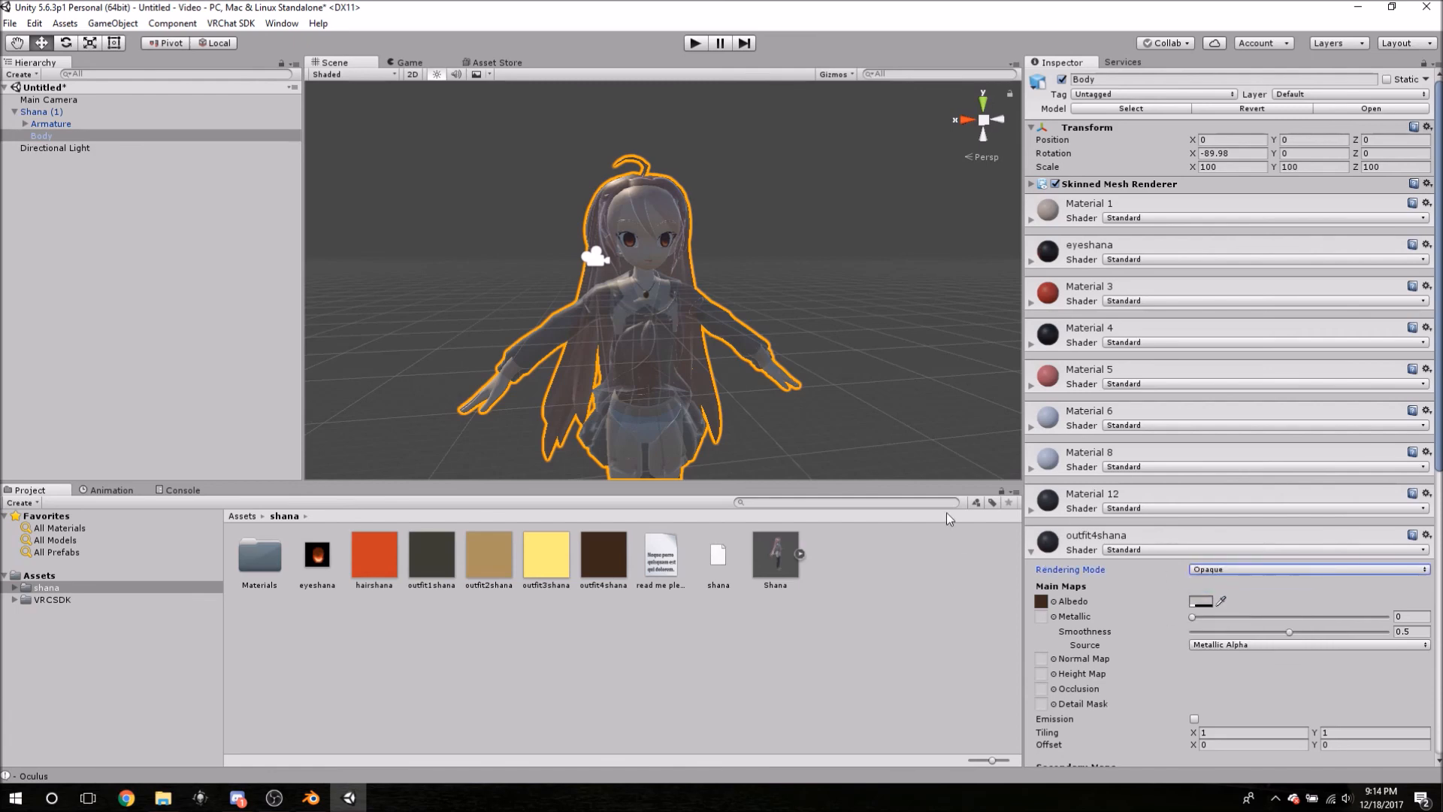
mouse_move(847, 374)
middle_down()
mouse_move(842, 280)
mouse_move(847, 353)
middle_up()
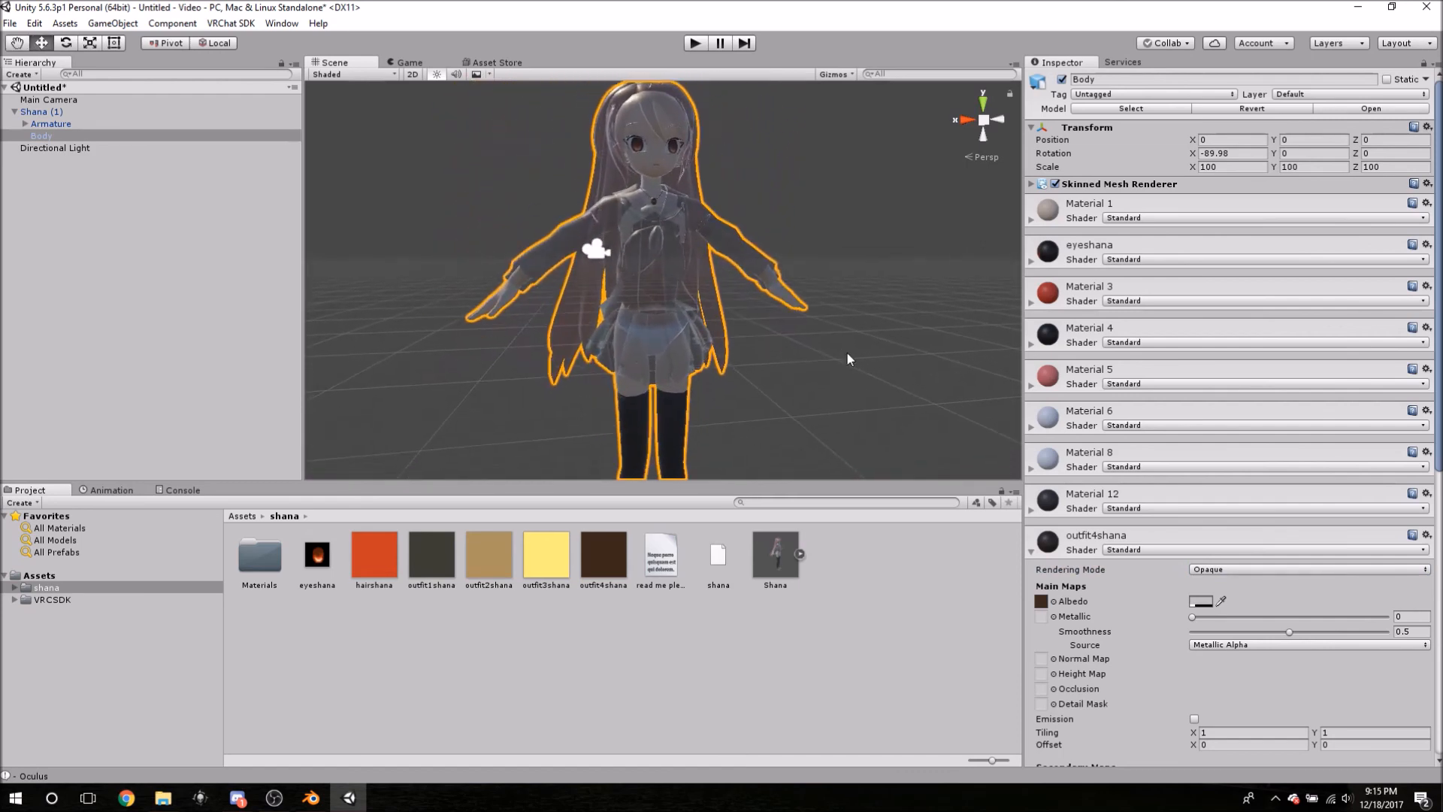
- Switch the outfit1shana and hairshana materials to Opaque rendering
click(1032, 554)
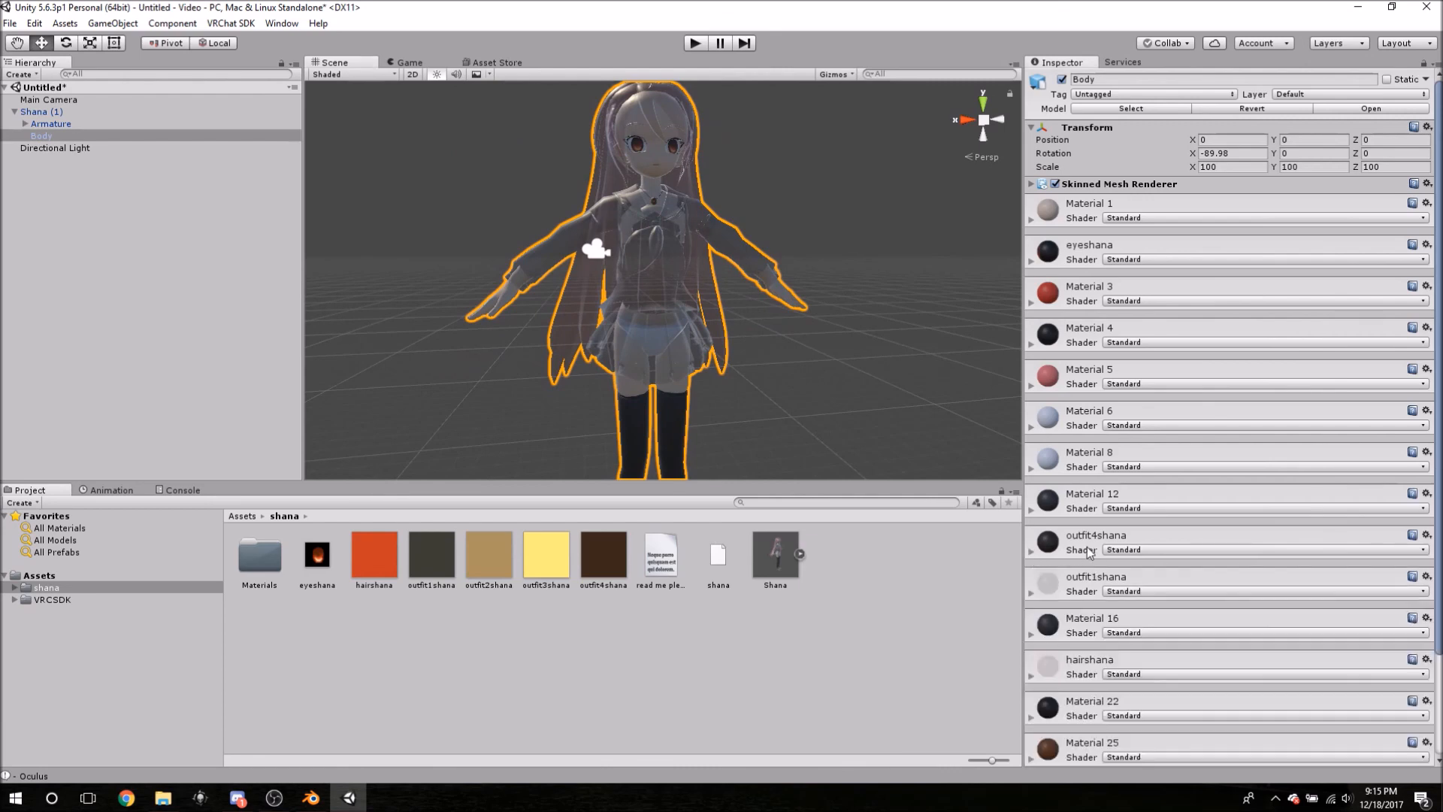
scroll(1086, 547, down, 3)
click(1080, 456)
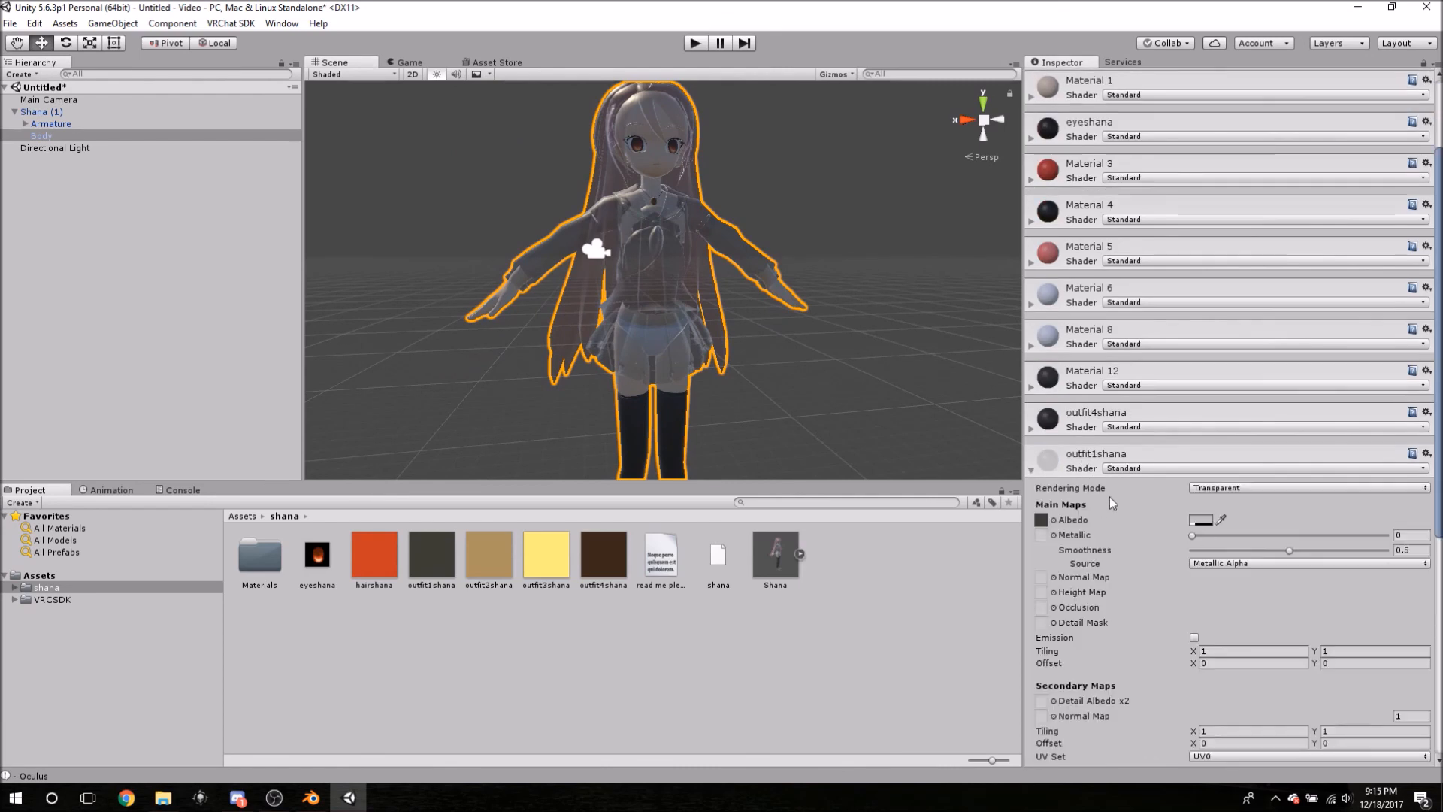
click(1205, 487)
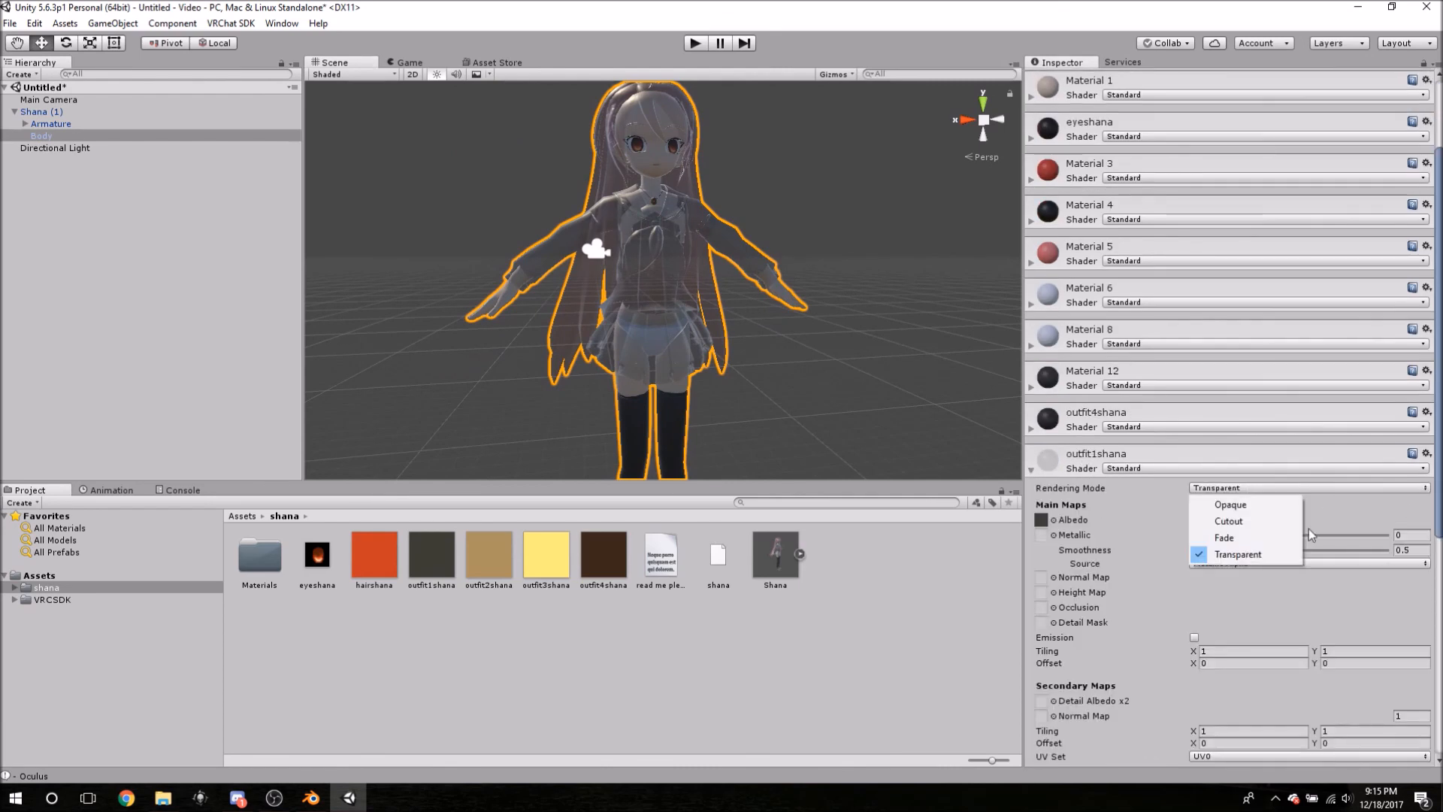
click(1244, 504)
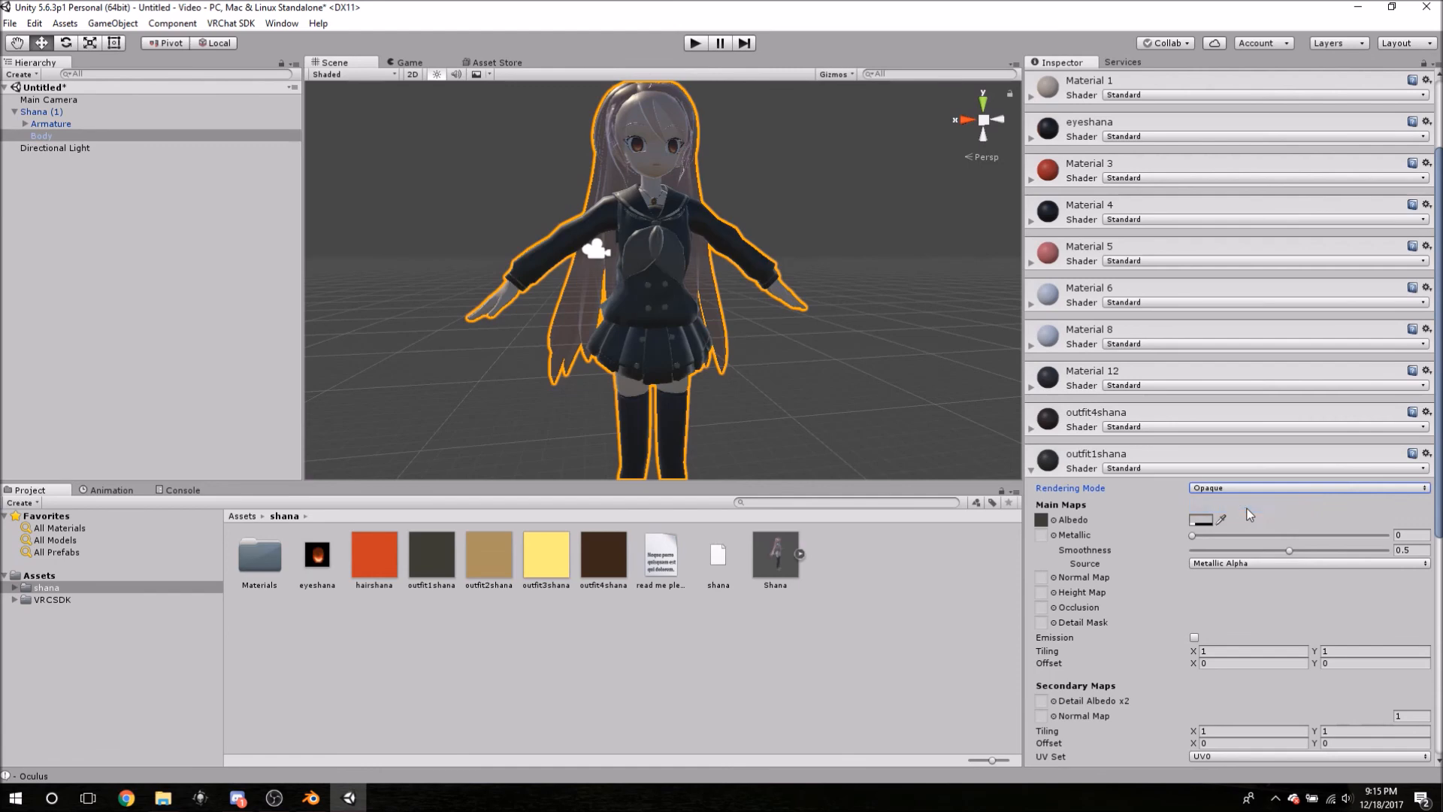
click(1030, 470)
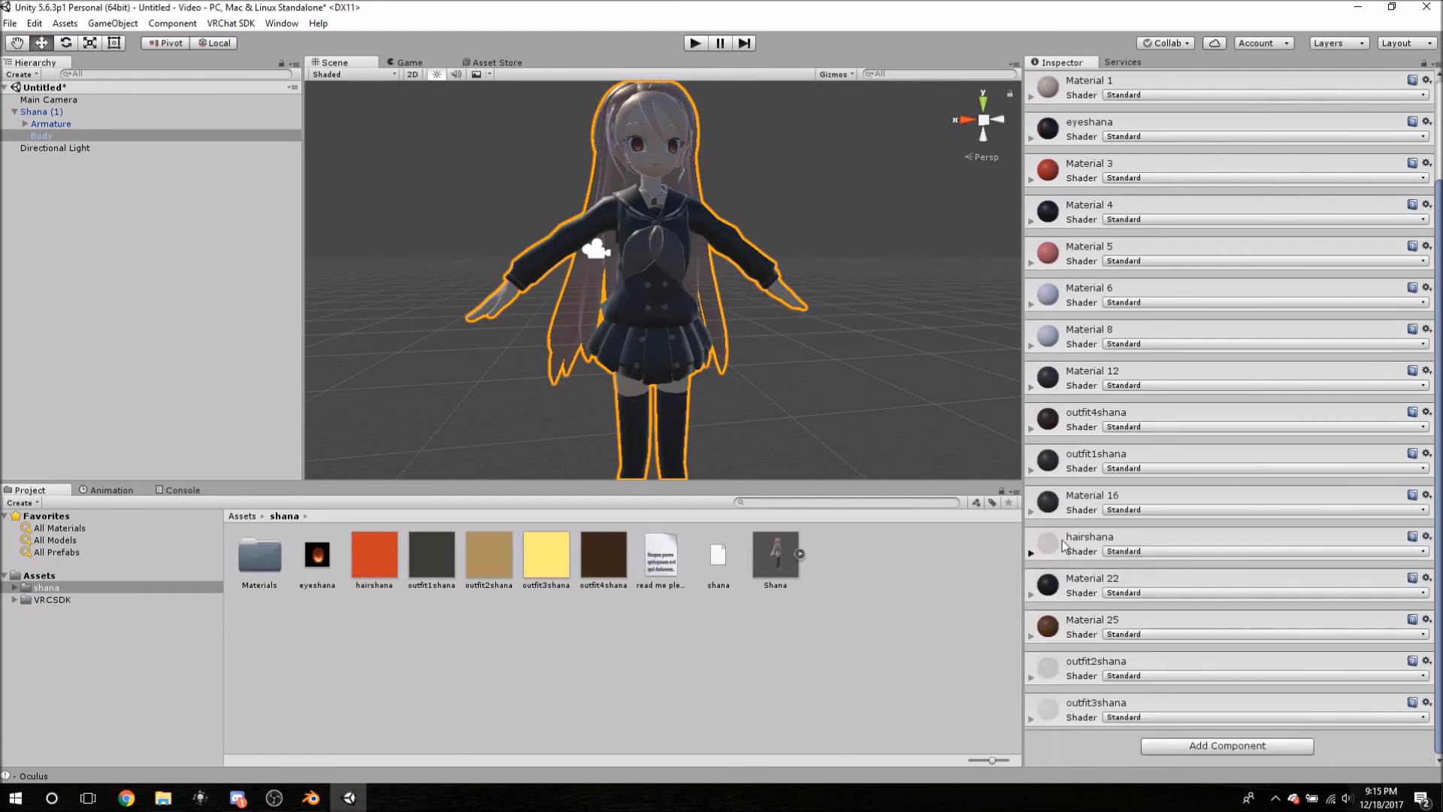
click(1063, 544)
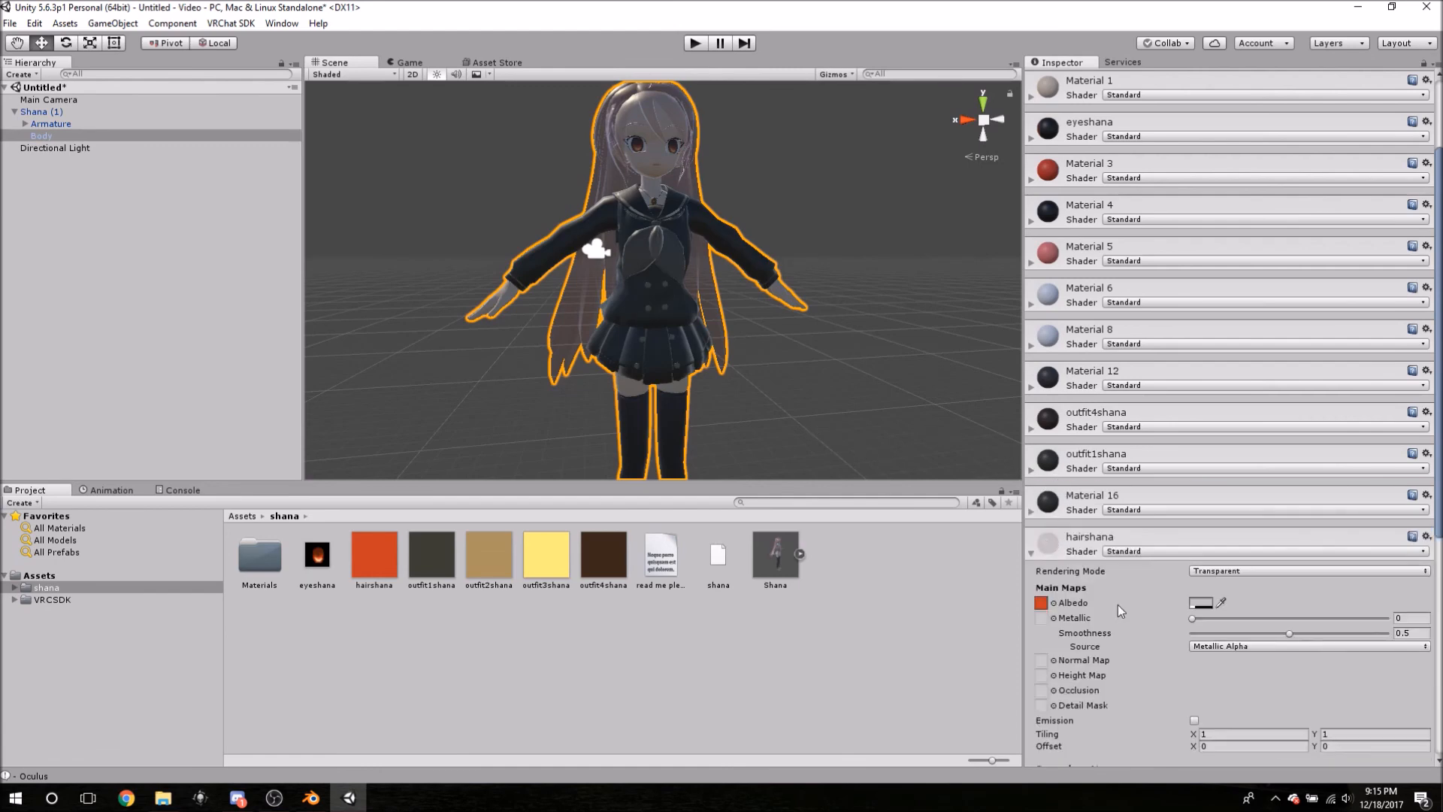
click(1212, 573)
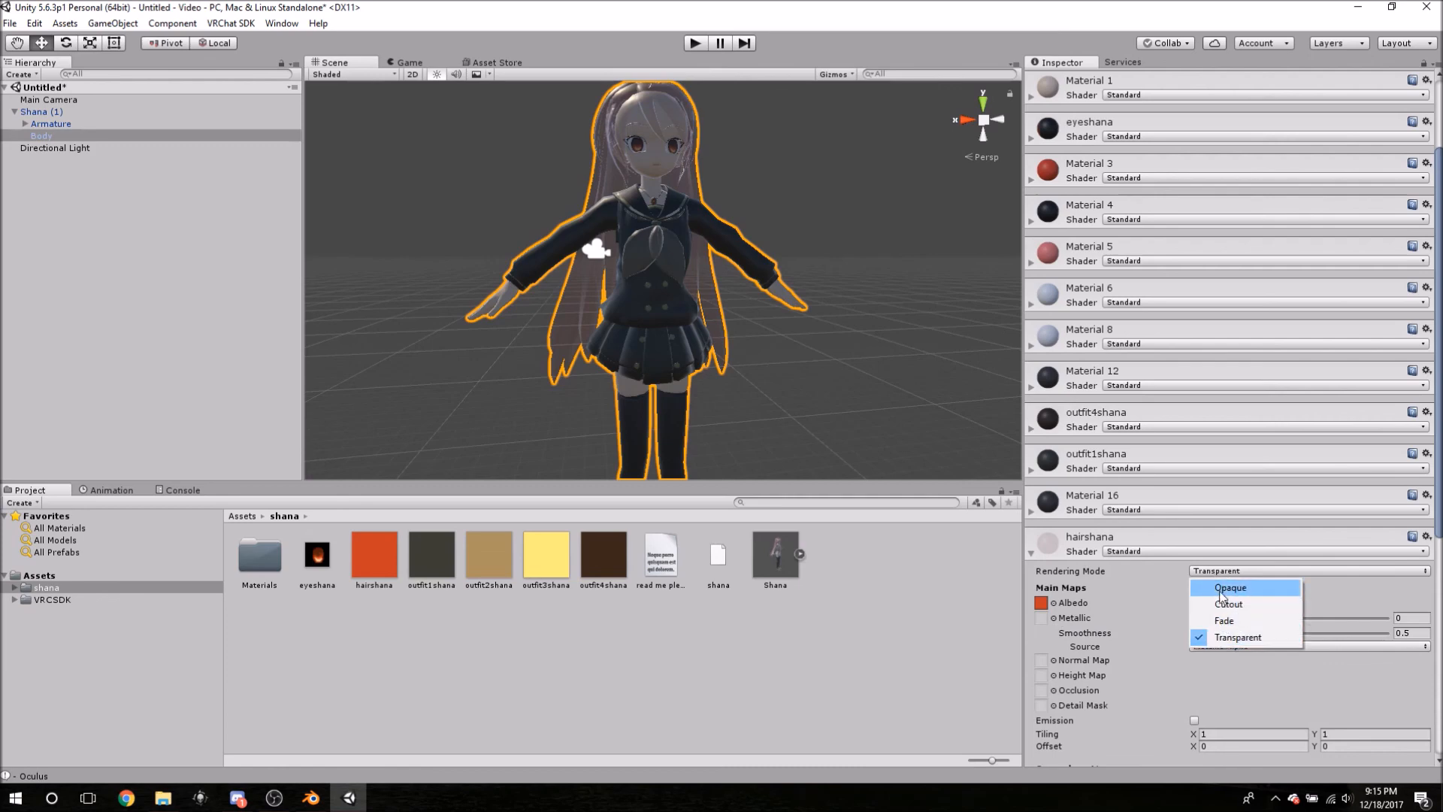
click(1221, 594)
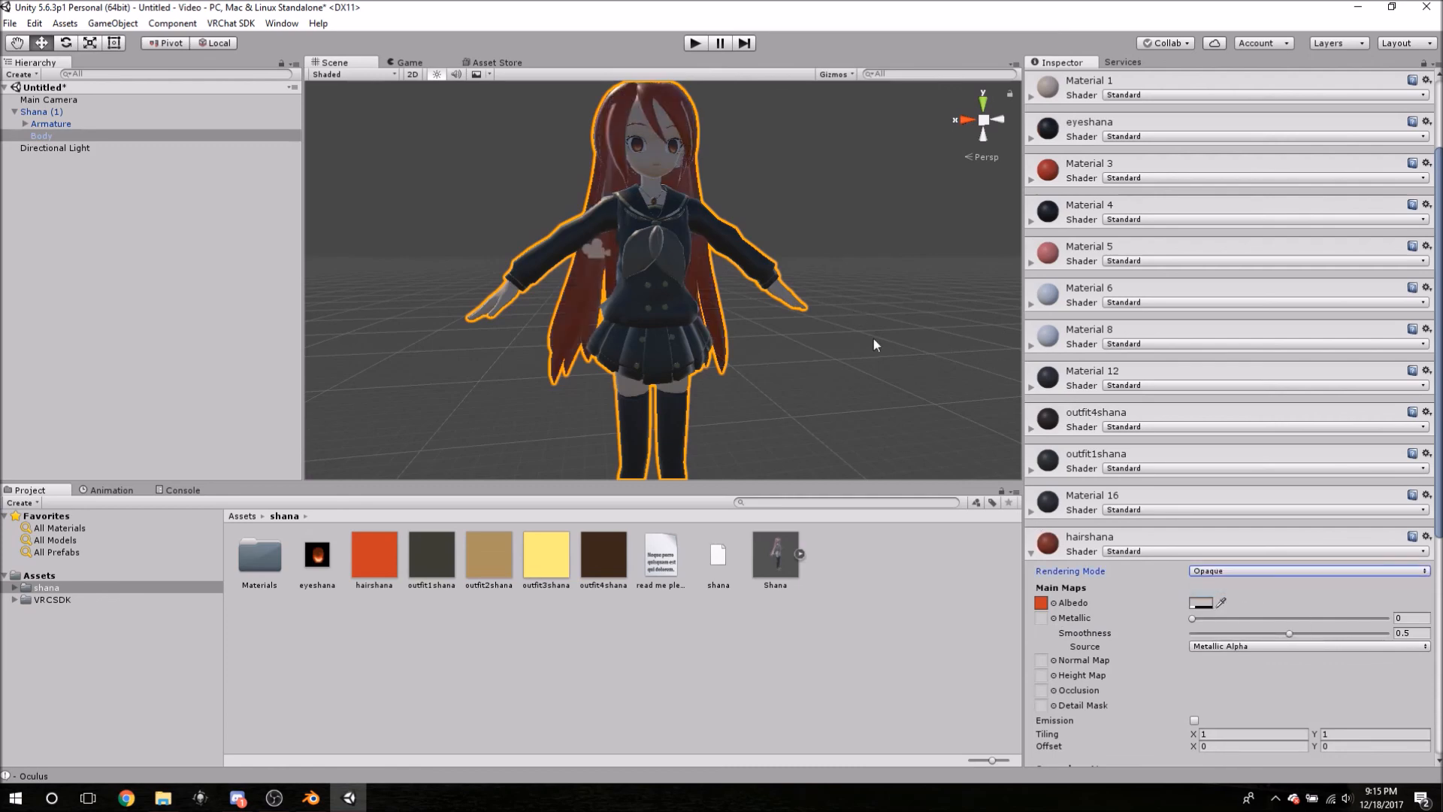
click(1079, 549)
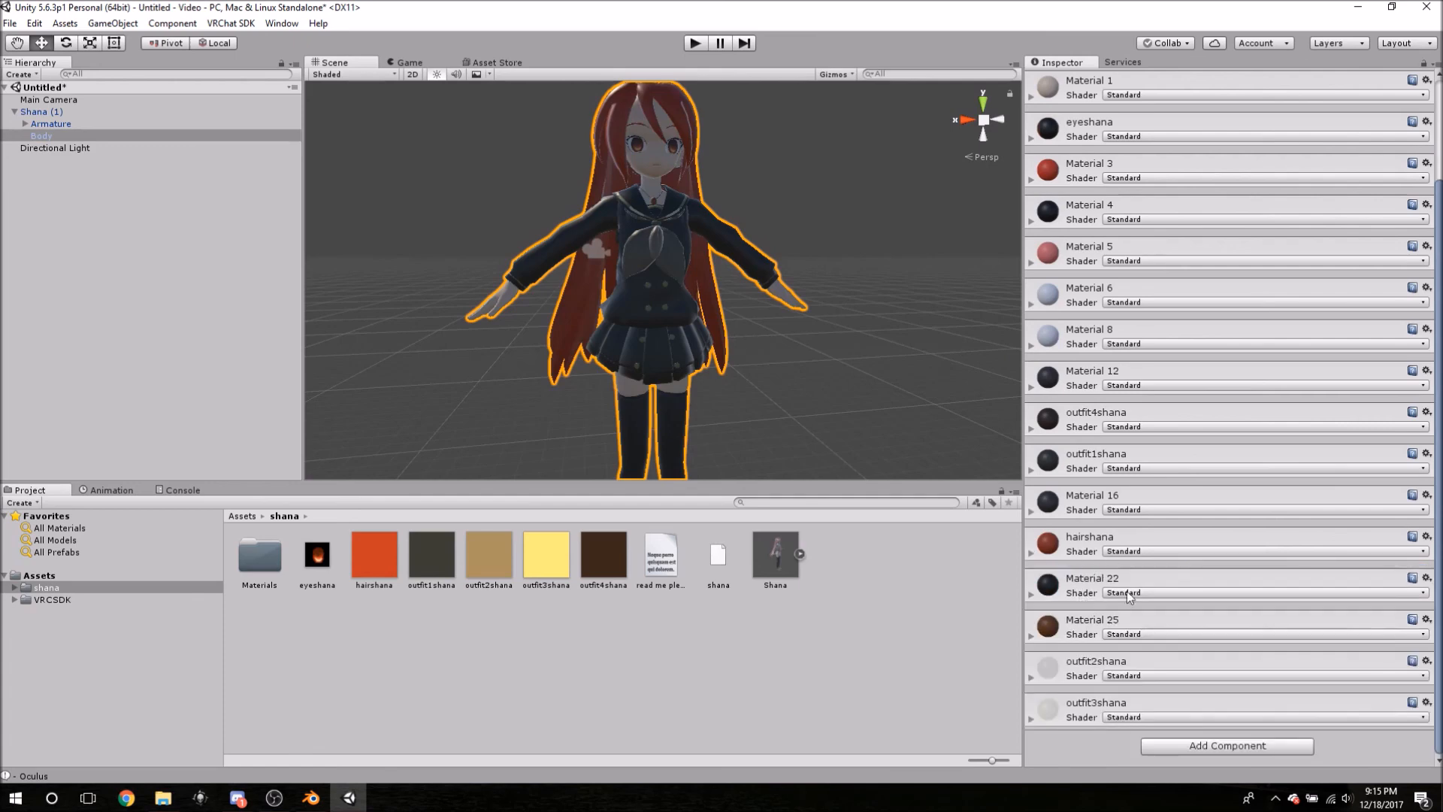
- Switch the outfit2shana and outfit3shana materials to Opaque rendering
click(1063, 593)
click(1071, 598)
click(1075, 678)
click(1227, 696)
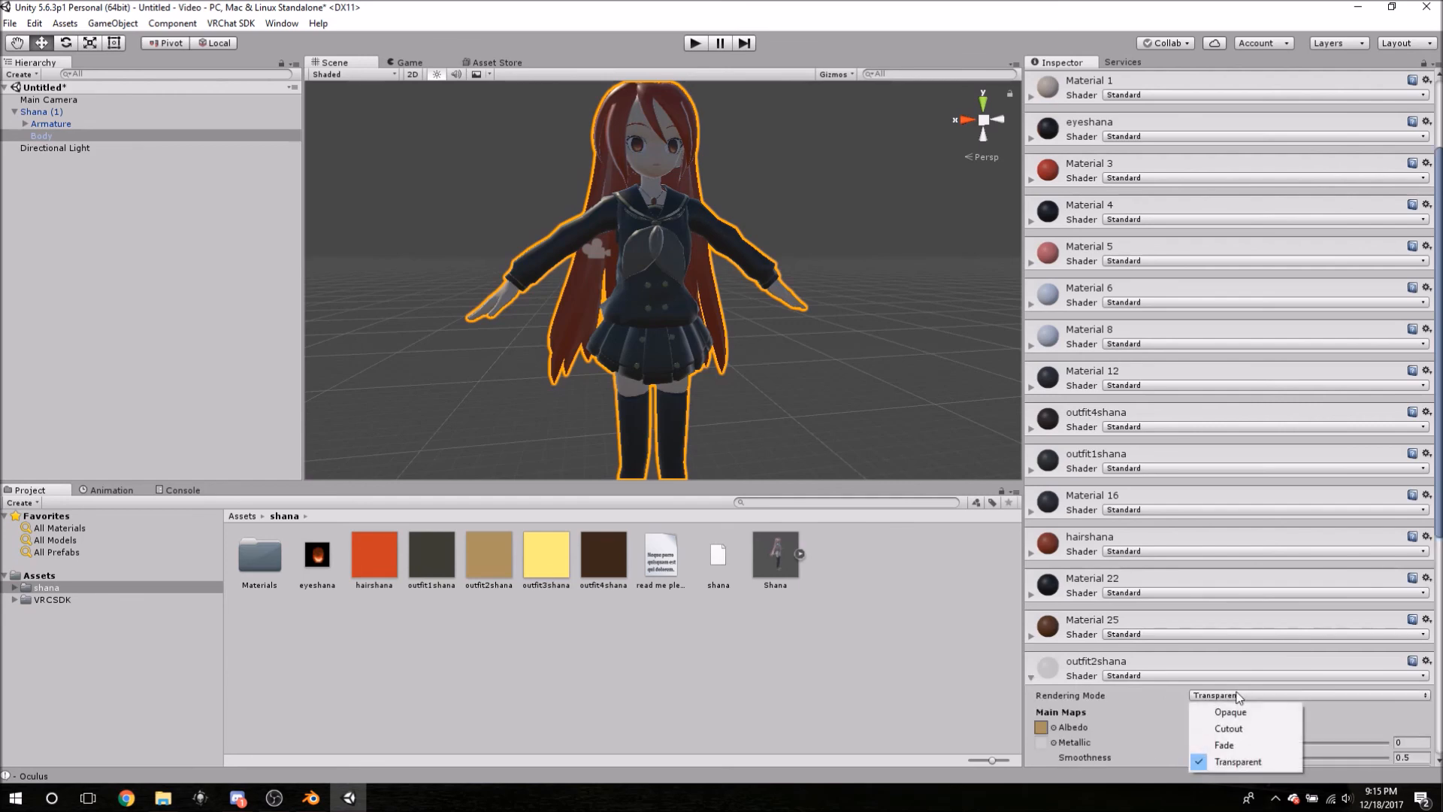
click(1227, 713)
click(1058, 674)
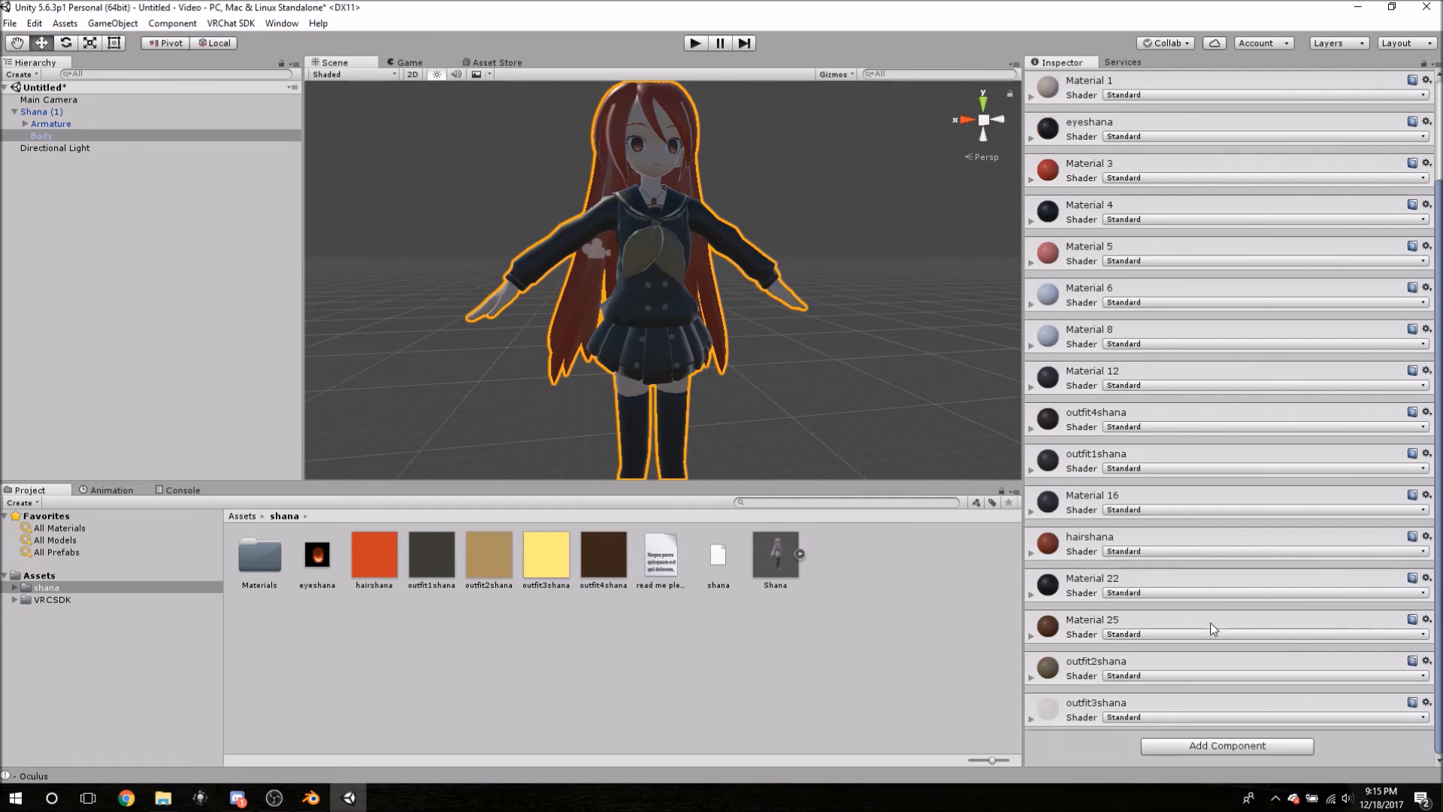
click(1088, 703)
scroll(1157, 729, down, 5)
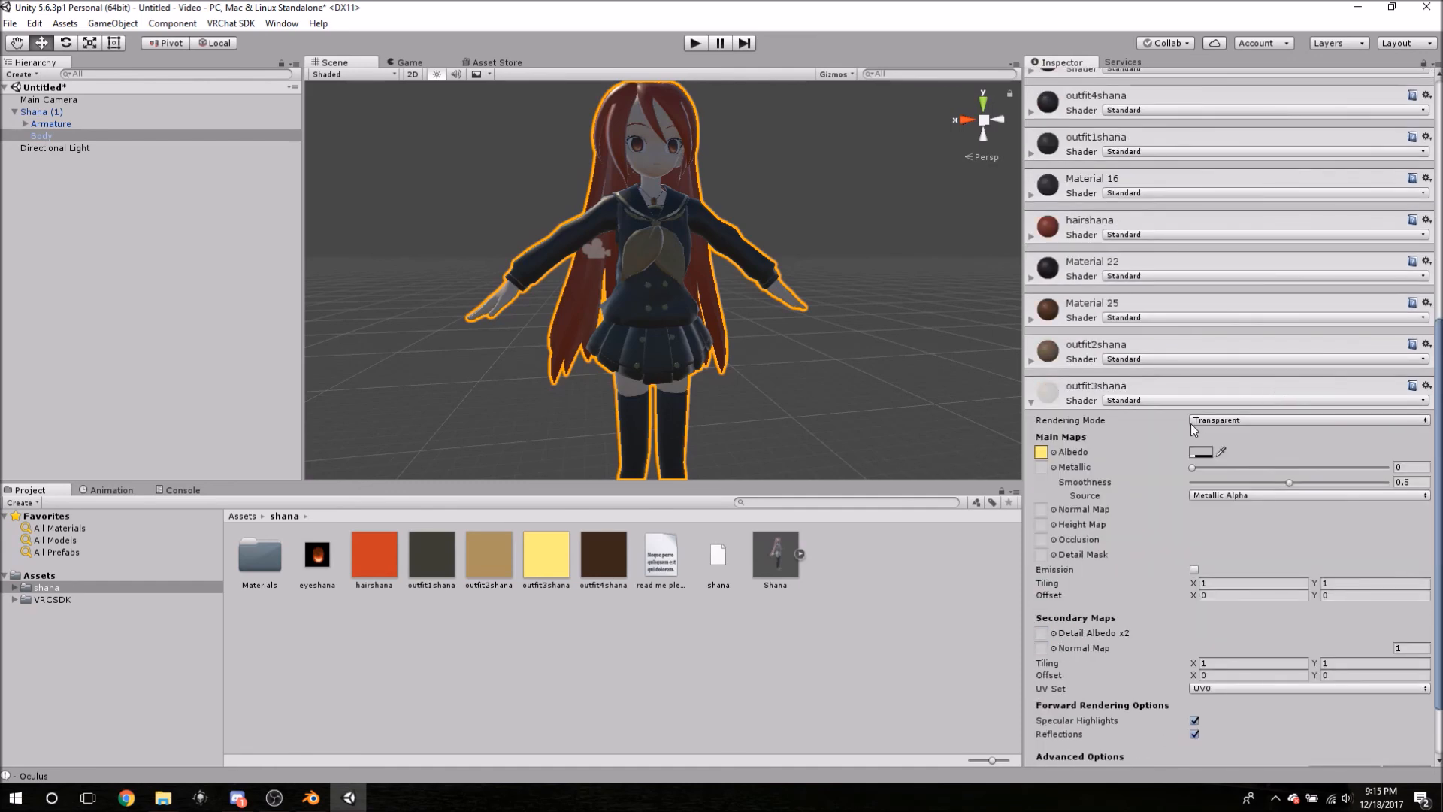
click(1214, 421)
click(1225, 439)
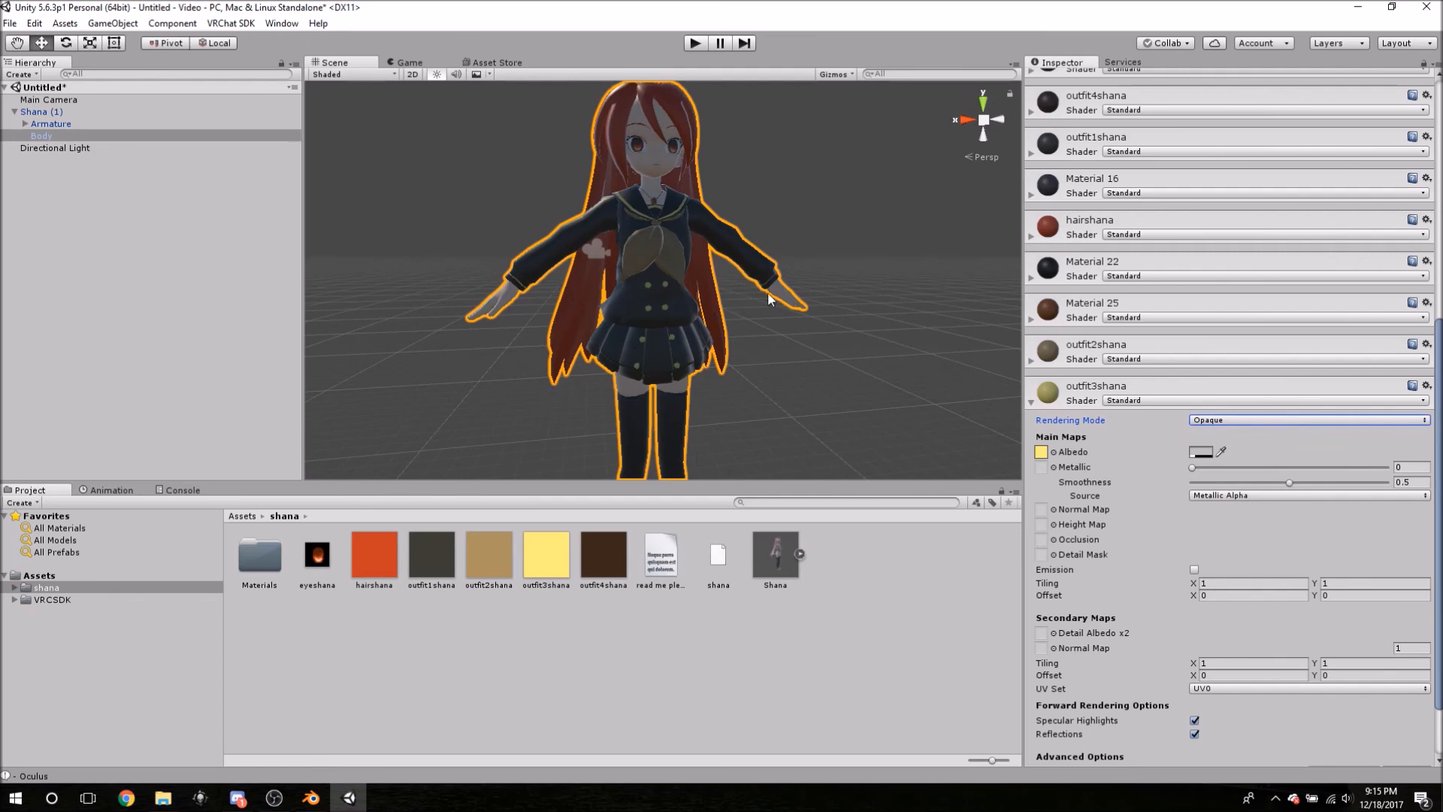
click(1063, 397)
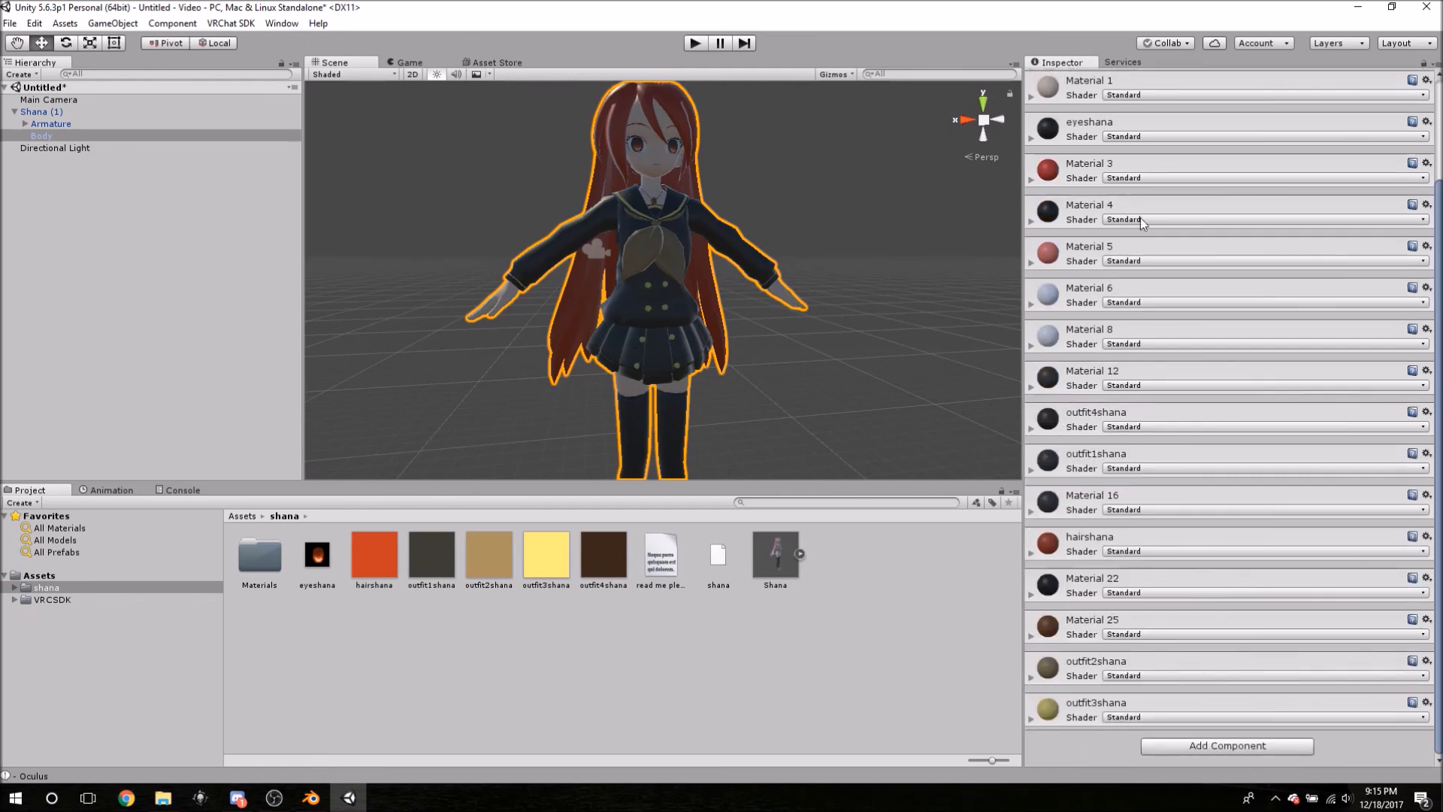
scroll(1137, 226, up, 3)
click(1080, 209)
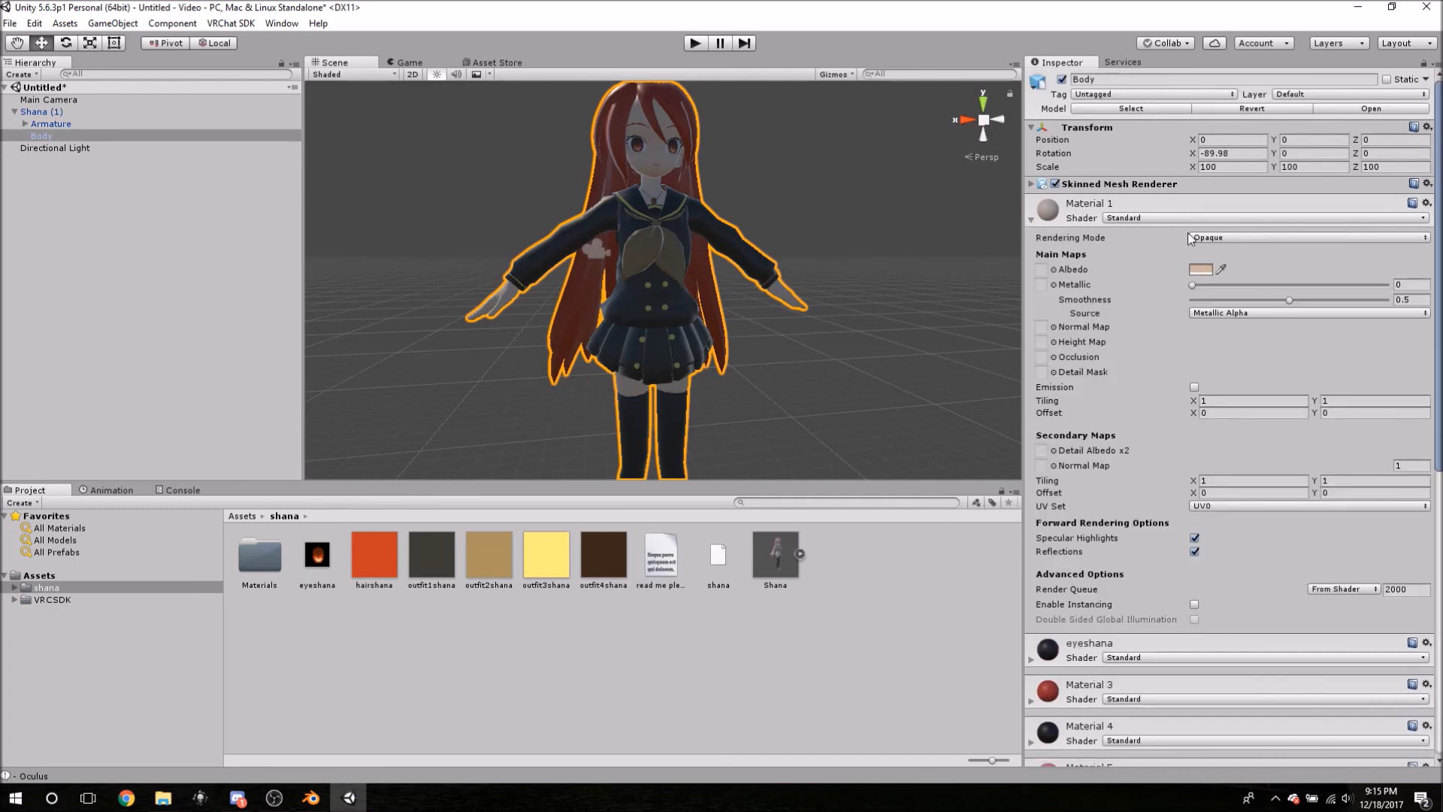
click(1087, 209)
- Orbit and frame the whole character in the Scene view
alt+drag(940, 176, 630, 293)
key(f)
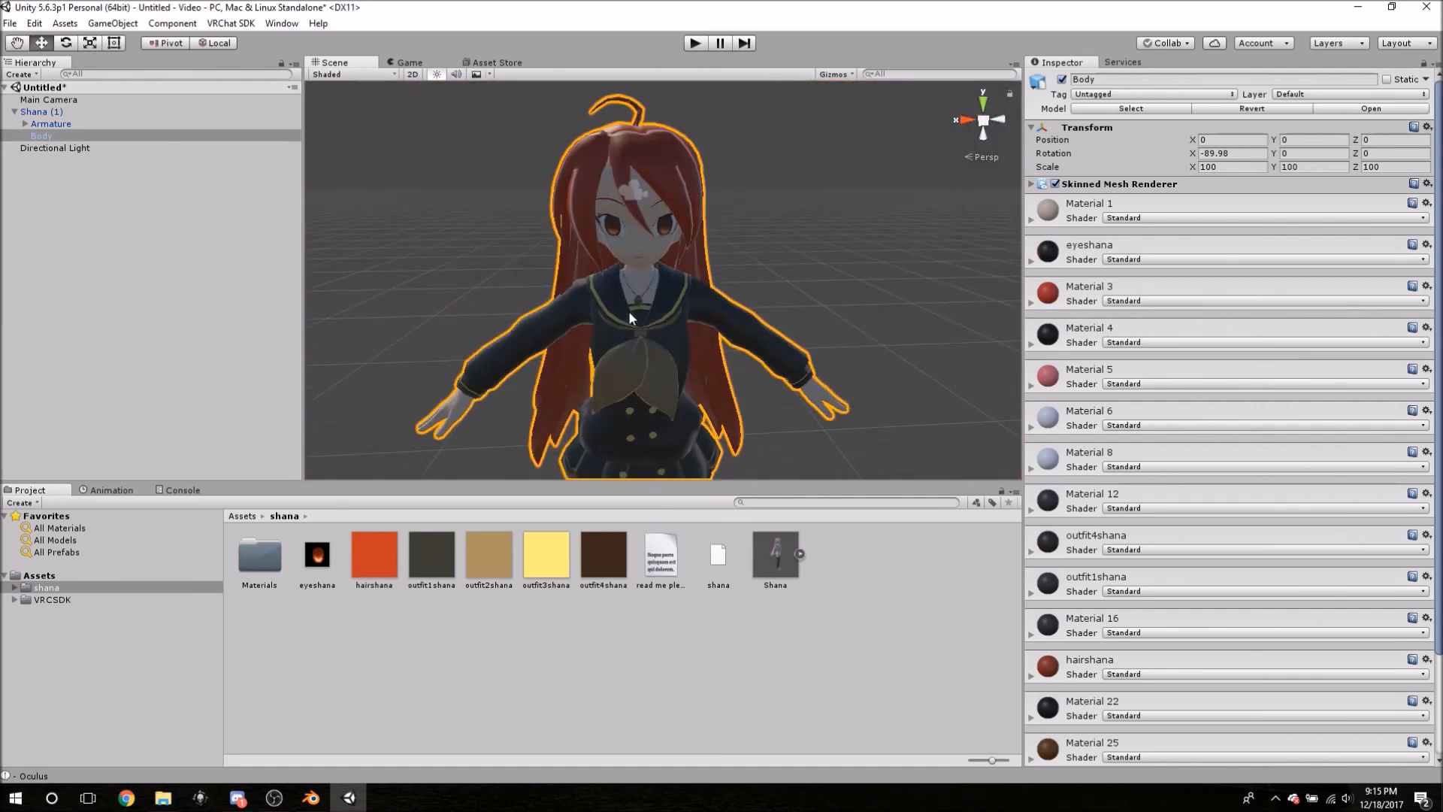
drag(856, 309, 775, 301)
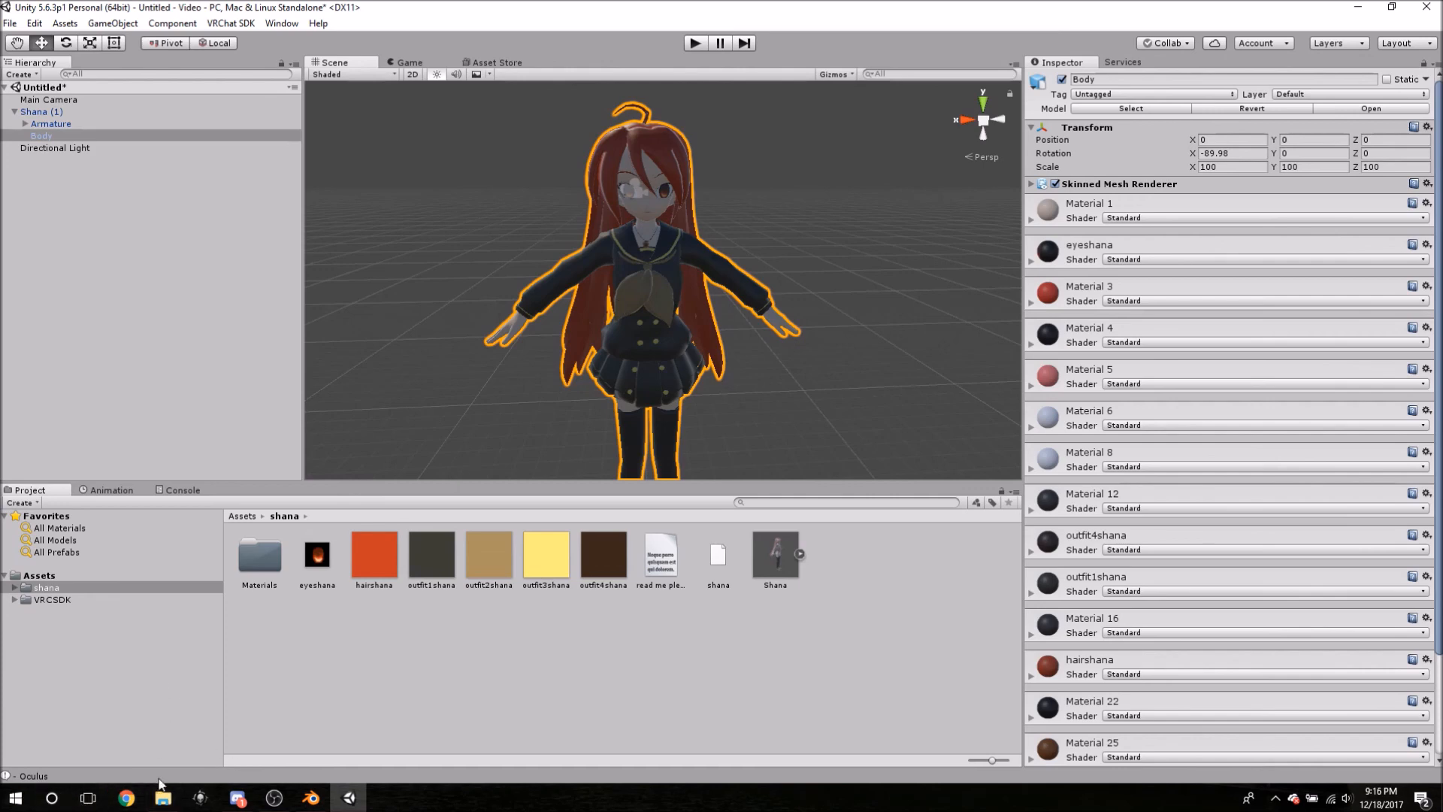
- View the project's Assets folder in File Explorer, then bring up a new Chrome window
click(165, 796)
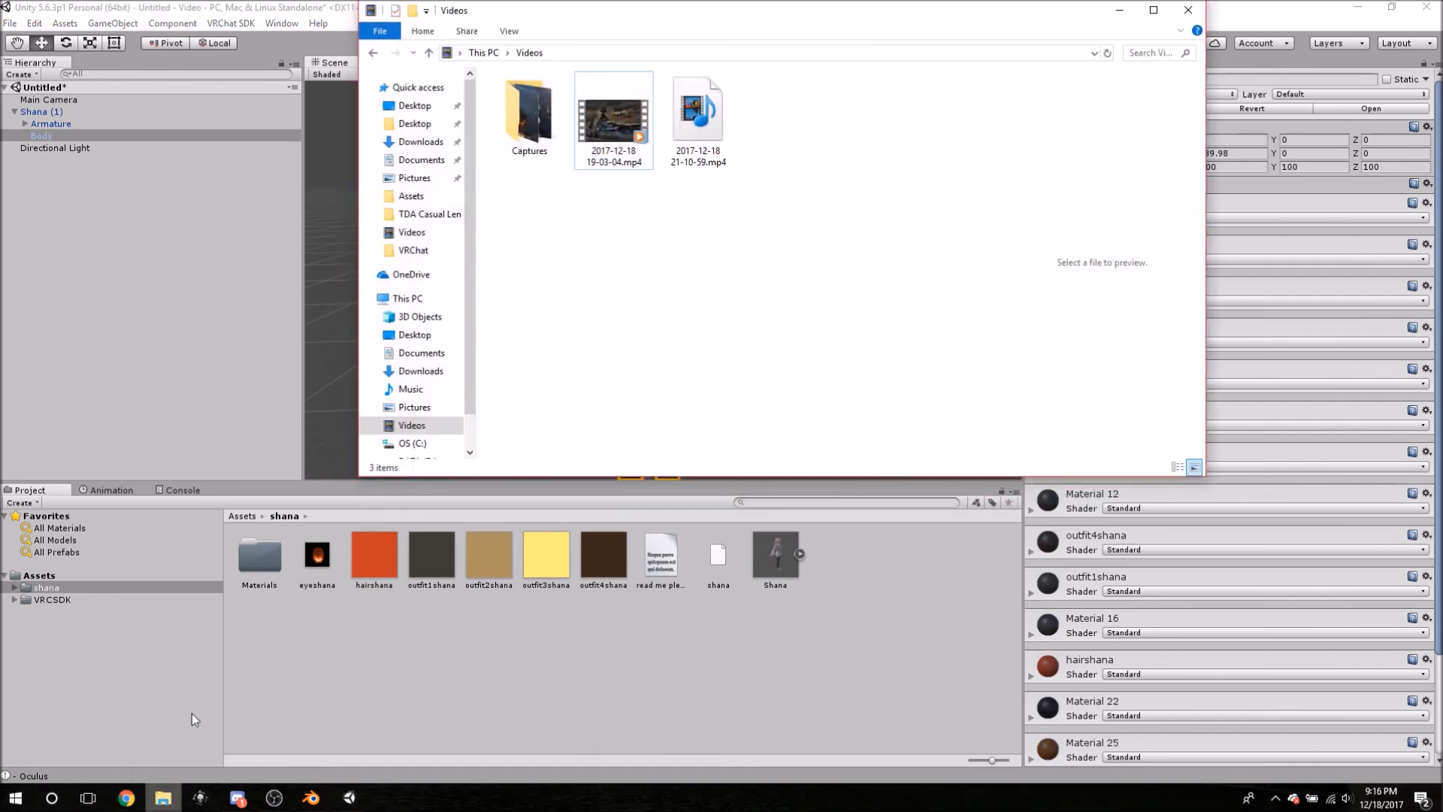
click(412, 197)
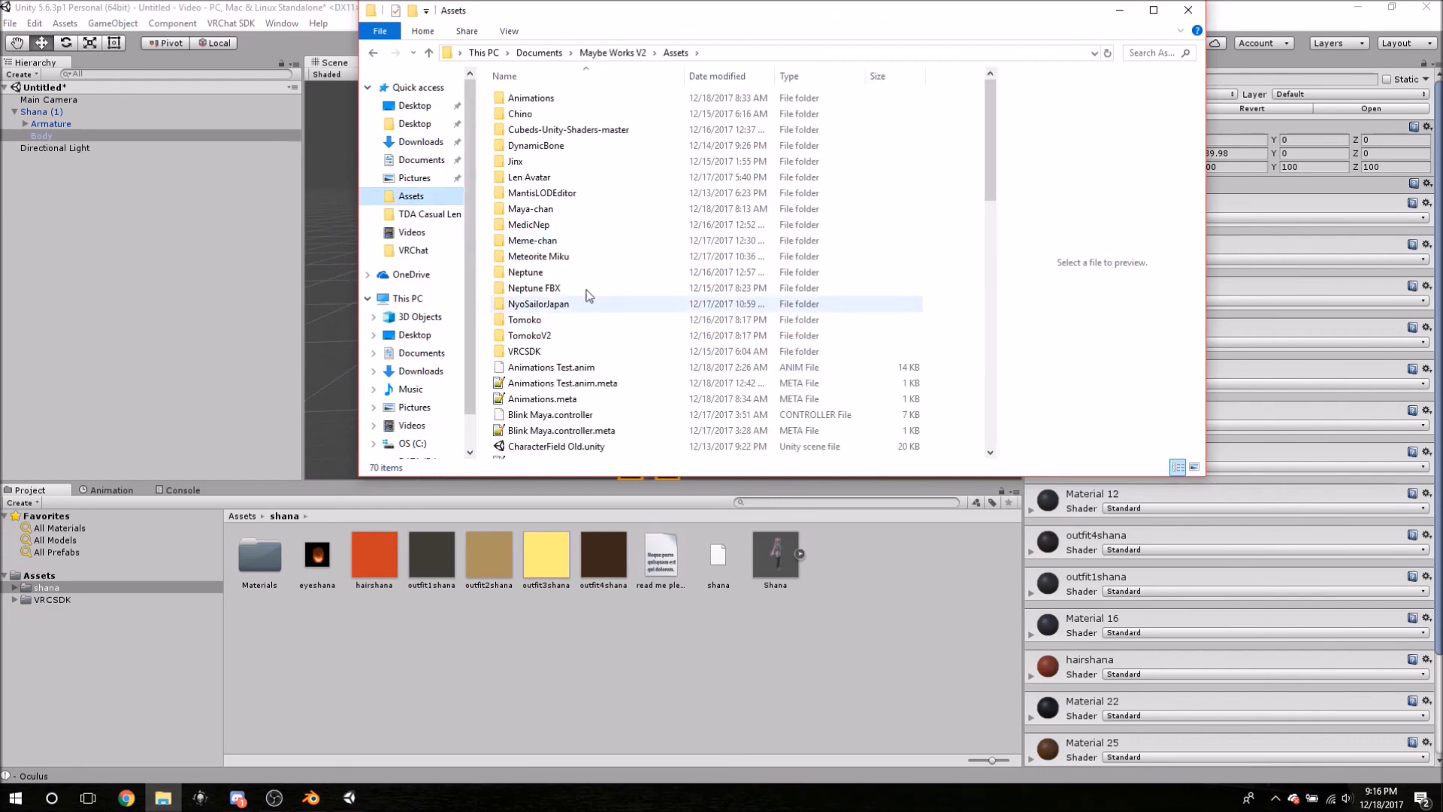
click(1119, 11)
click(126, 798)
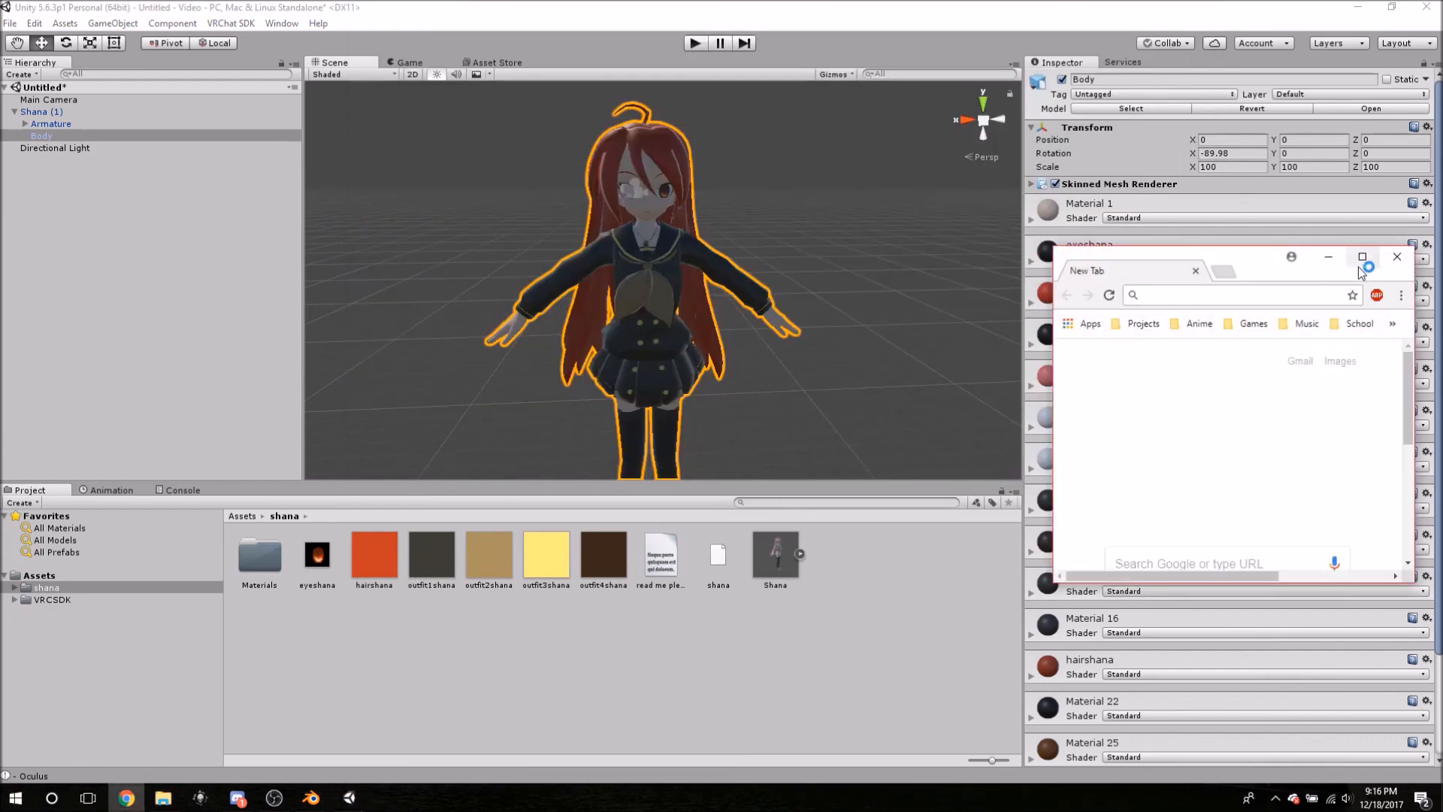
- Search Google for 'cubeds shaders' and go to the Cubeds-Unity-Shaders GitHub repository
click(1362, 258)
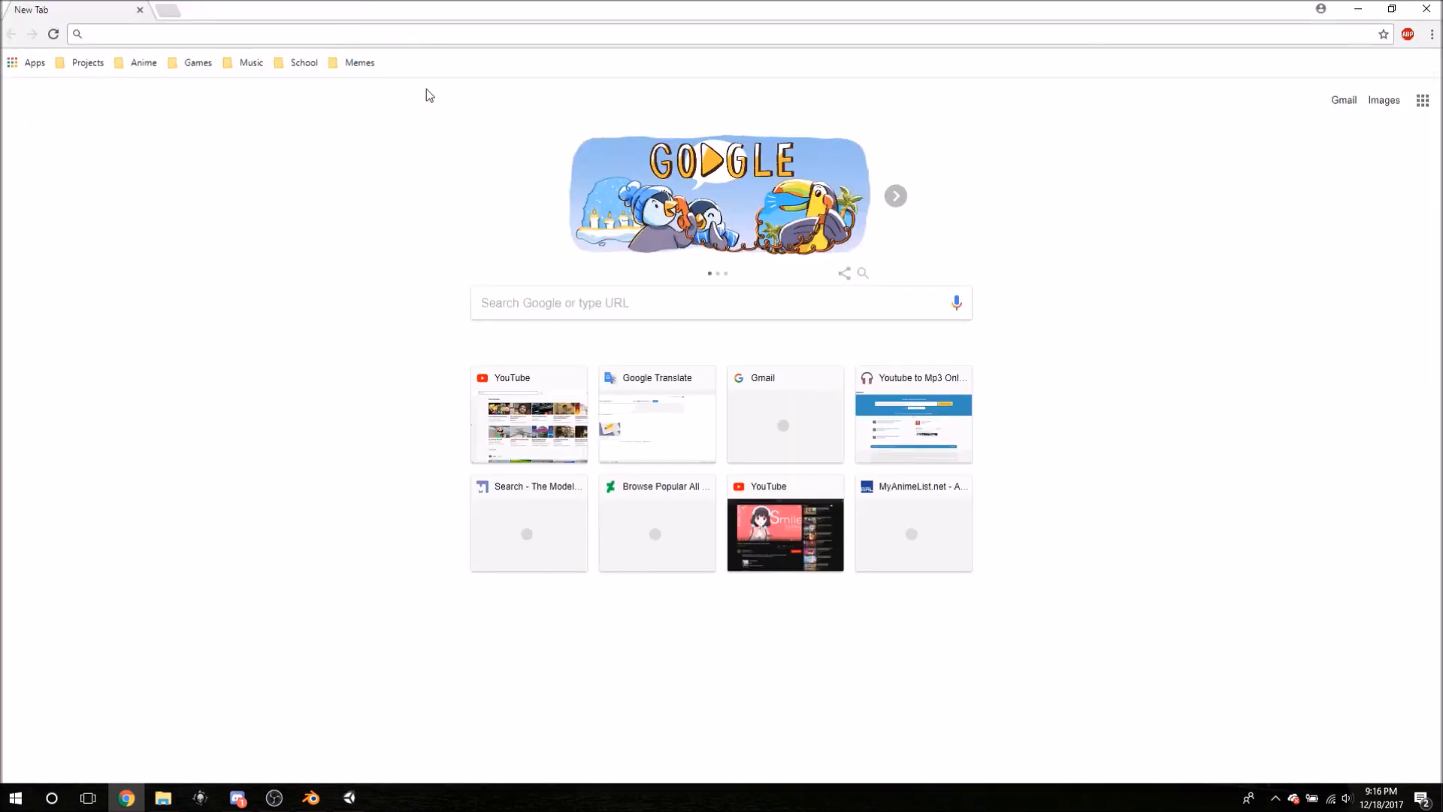
text(cubeds shaders)
key(Return)
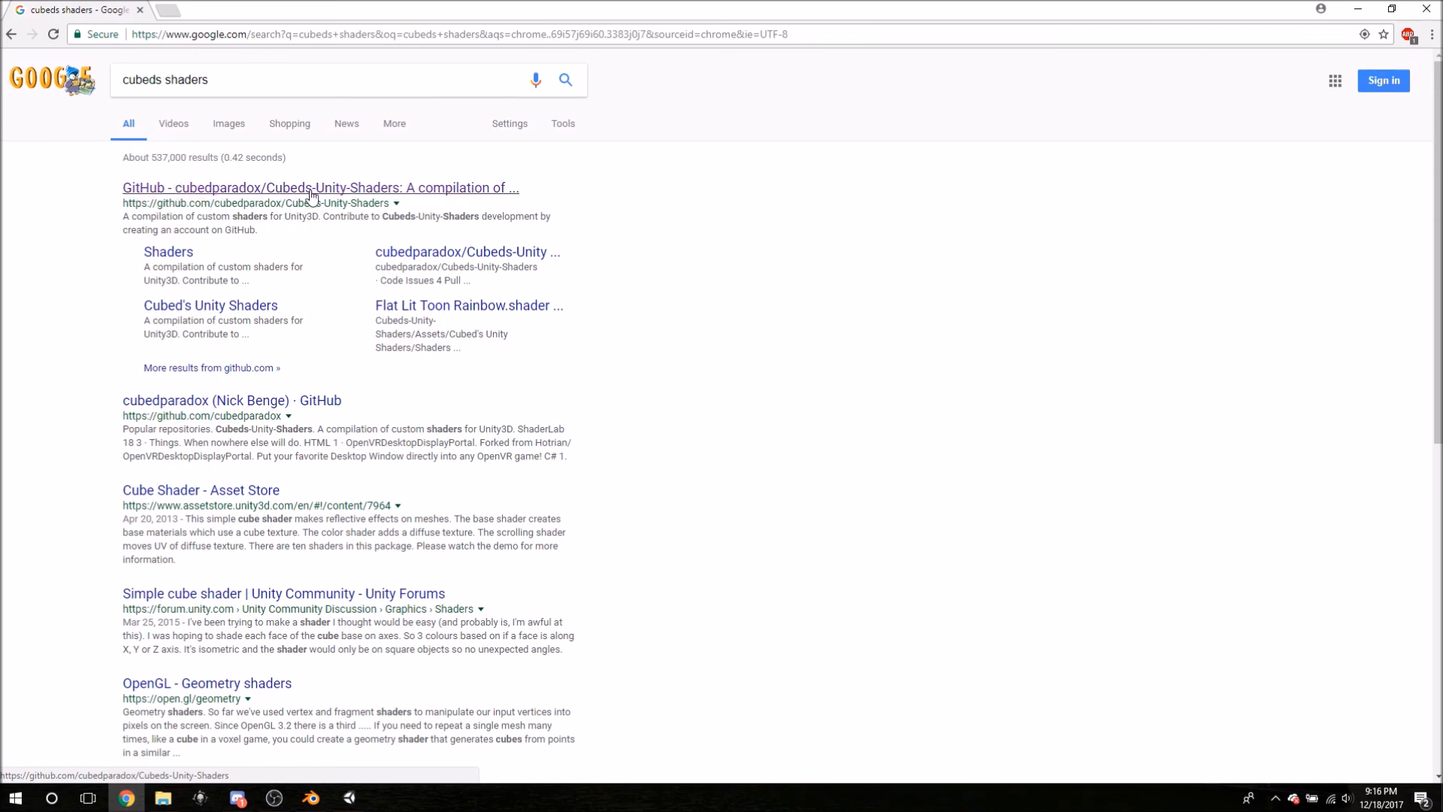
click(417, 189)
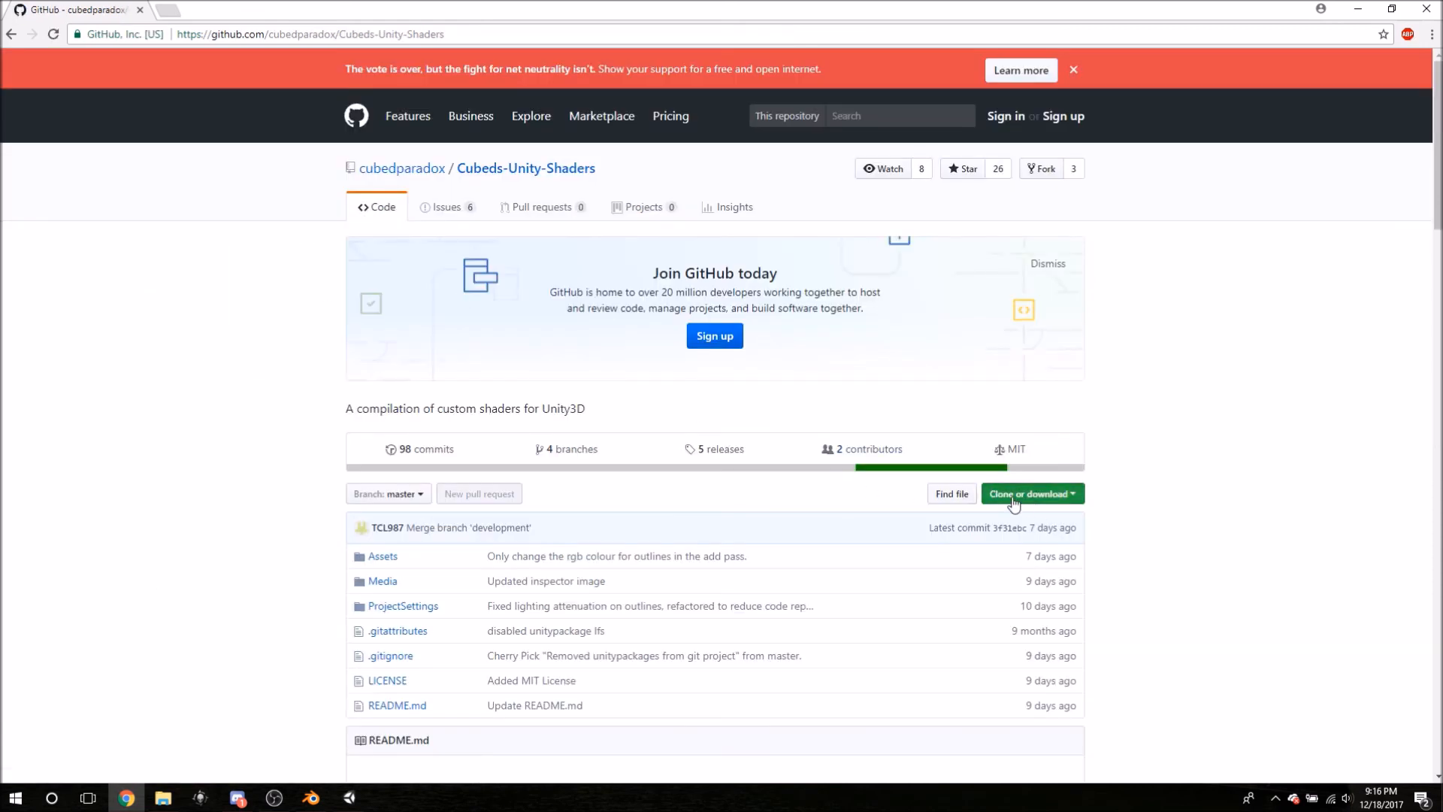
- Download the repository as a ZIP and restore the browser window
click(1014, 496)
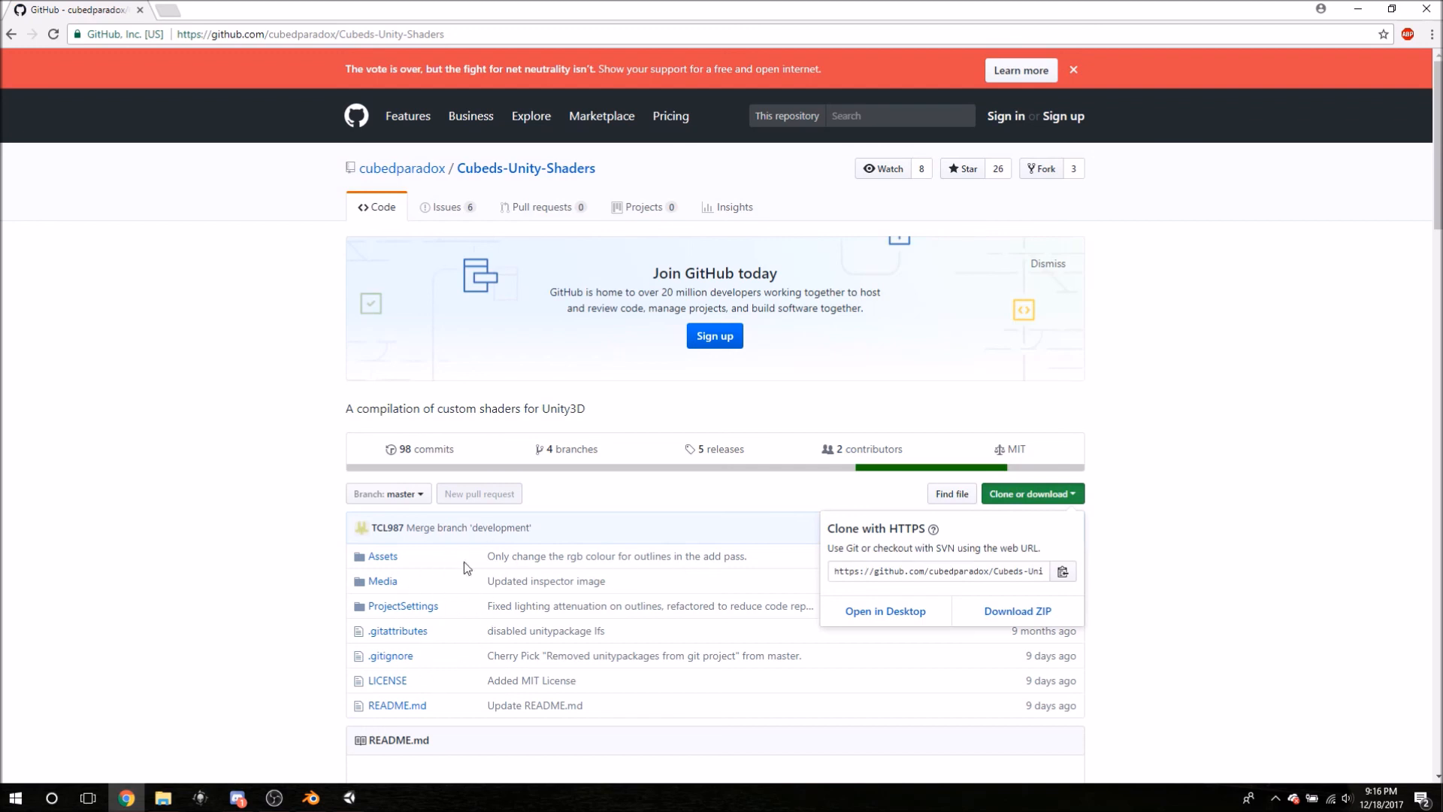
click(1012, 612)
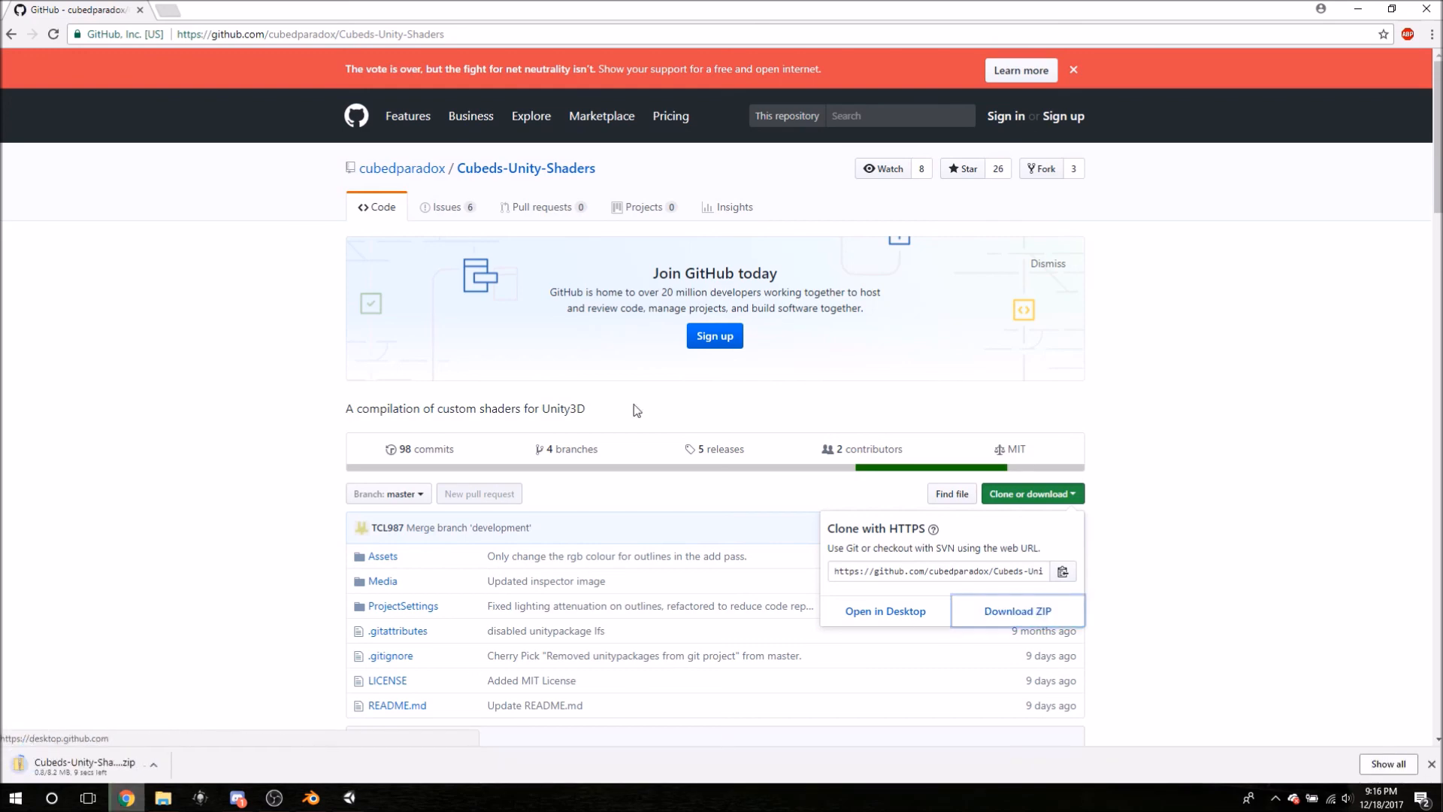
click(1391, 8)
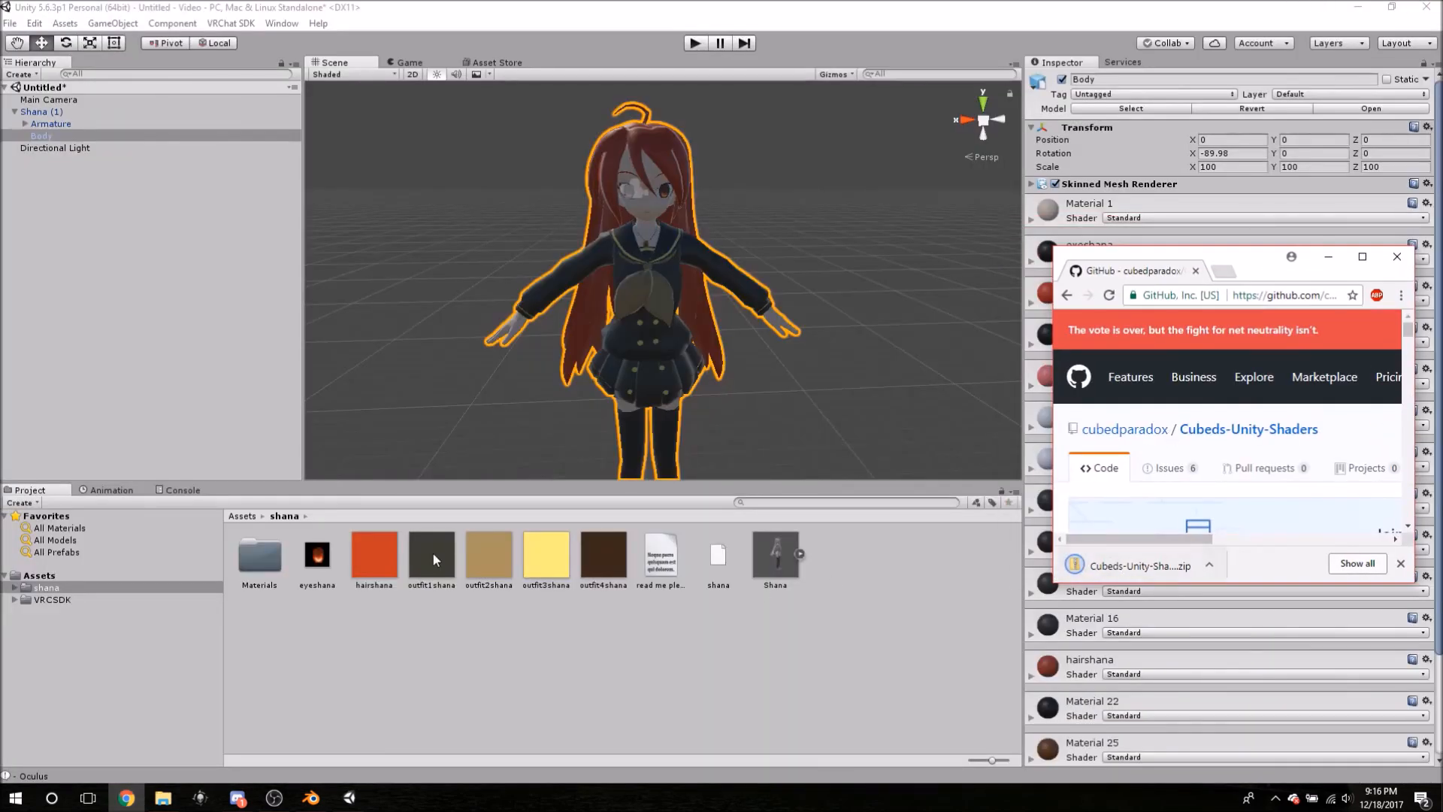
- In File Explorer, navigate to the Video project's Assets folder
click(163, 795)
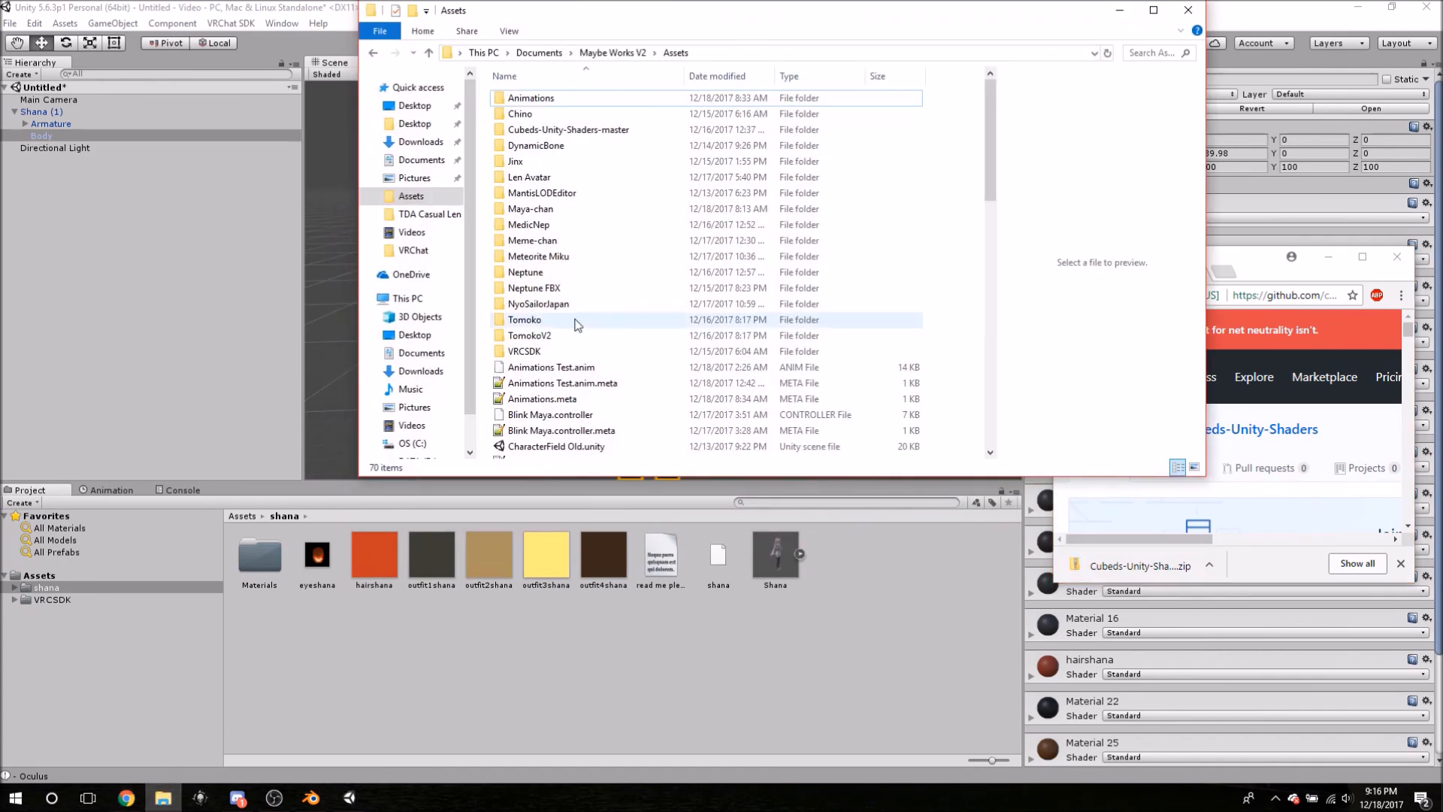
key(Up)
key(alt+Left)
key(alt+Left)
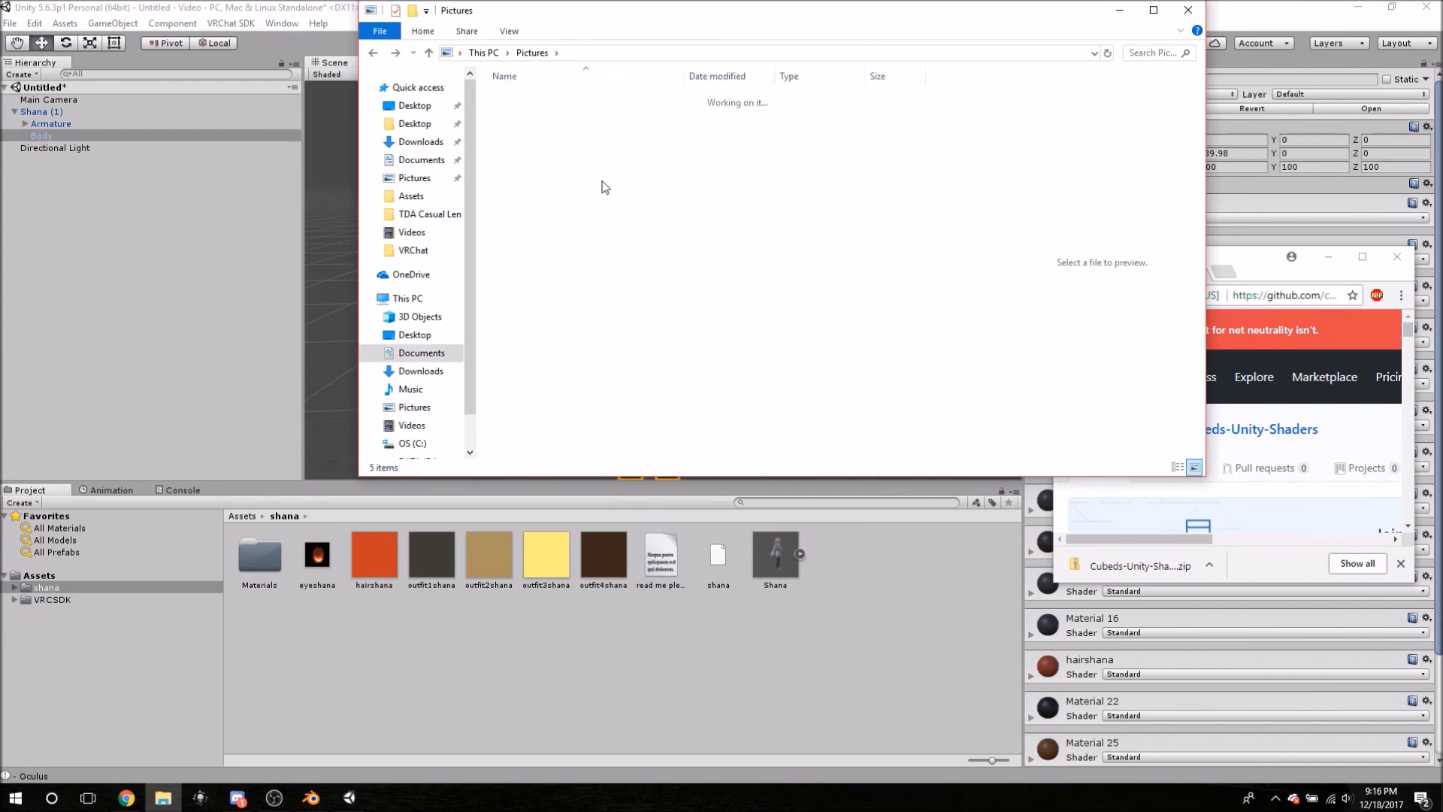
key(alt+Left)
key(alt+Left)
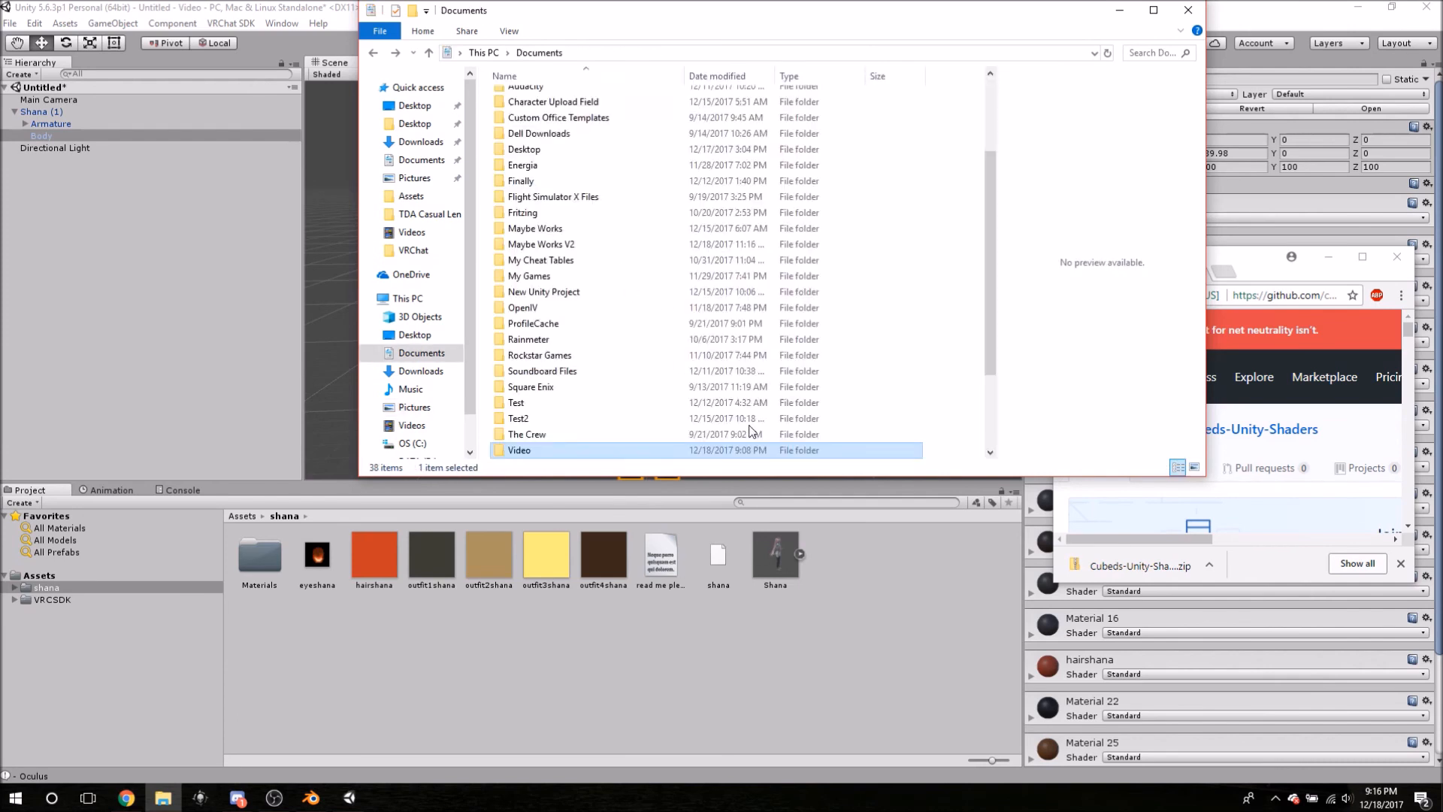
scroll(553, 421, down, 3)
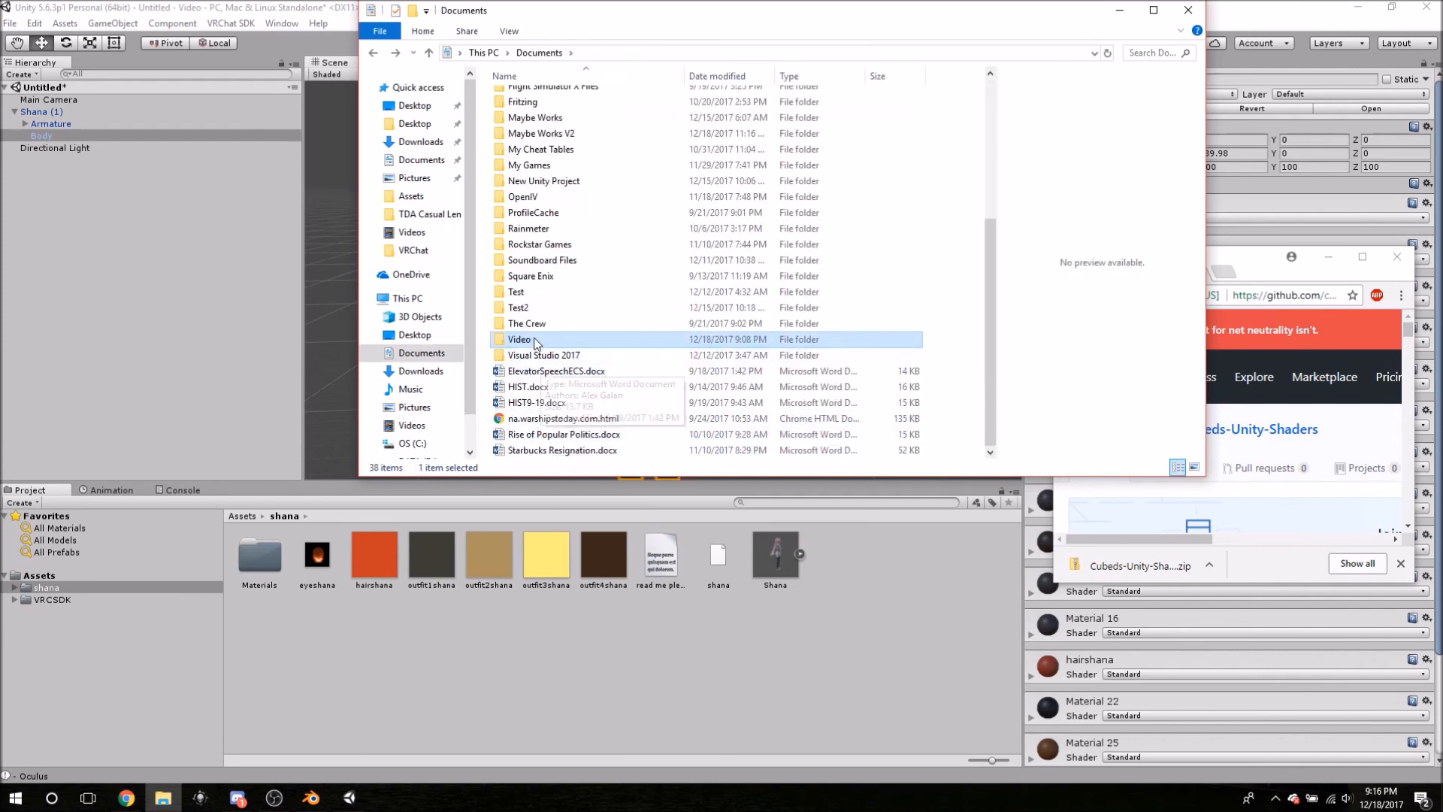
key(Return)
double_click(546, 96)
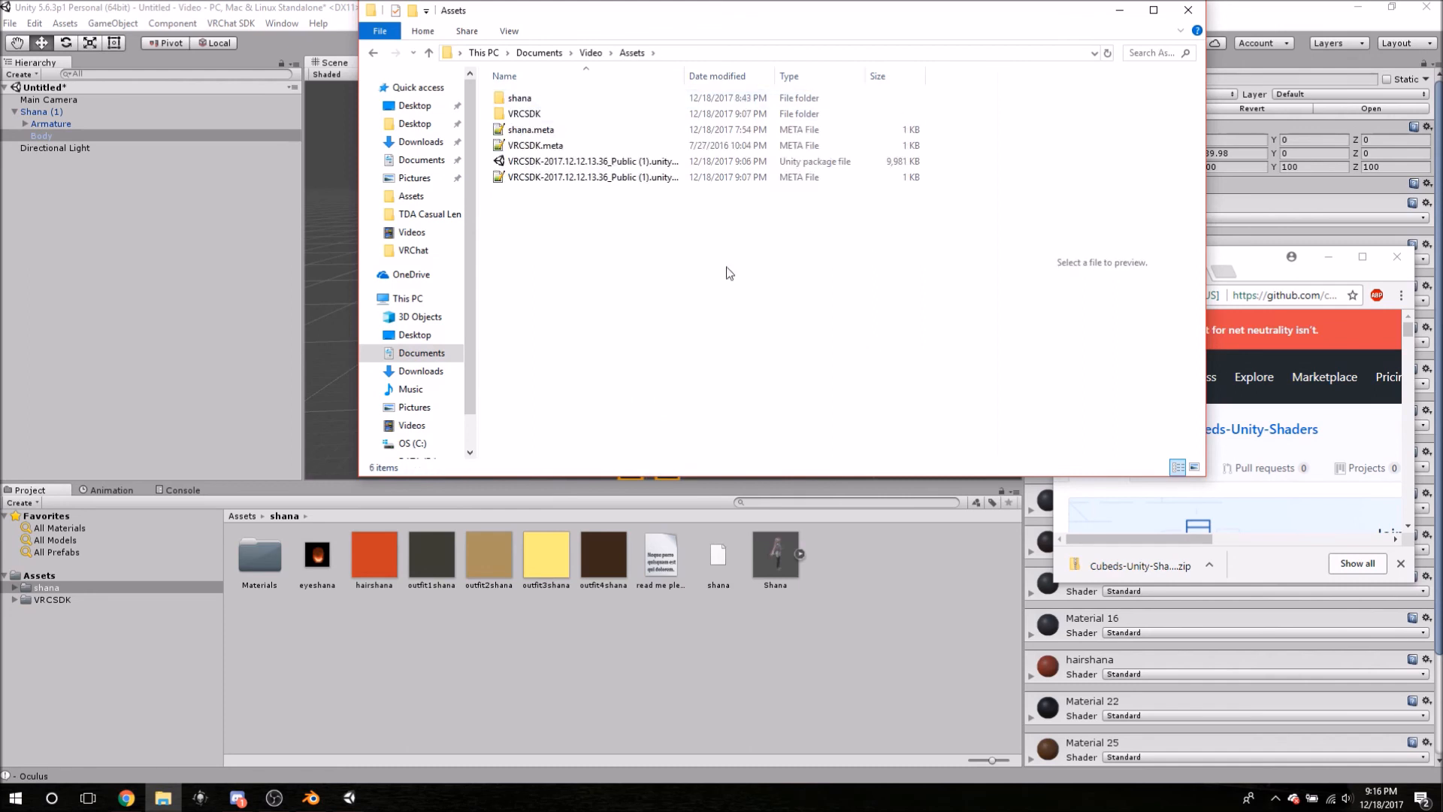
- Copy Cubeds-Unity-Shaders-master from the downloaded zip into Assets, then close the zip and browser windows
click(1122, 574)
click(1122, 573)
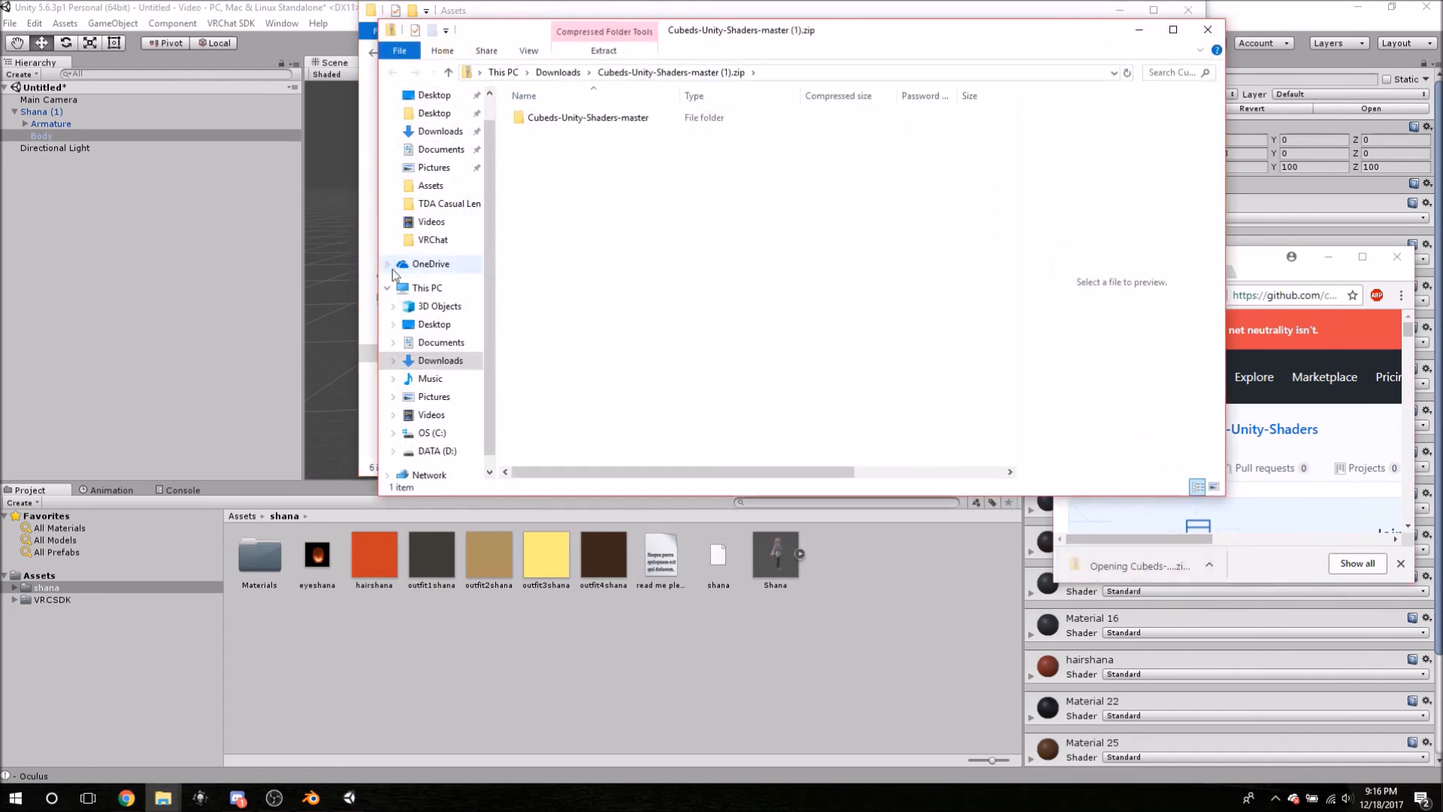
drag(677, 33, 719, 489)
drag(677, 573, 630, 293)
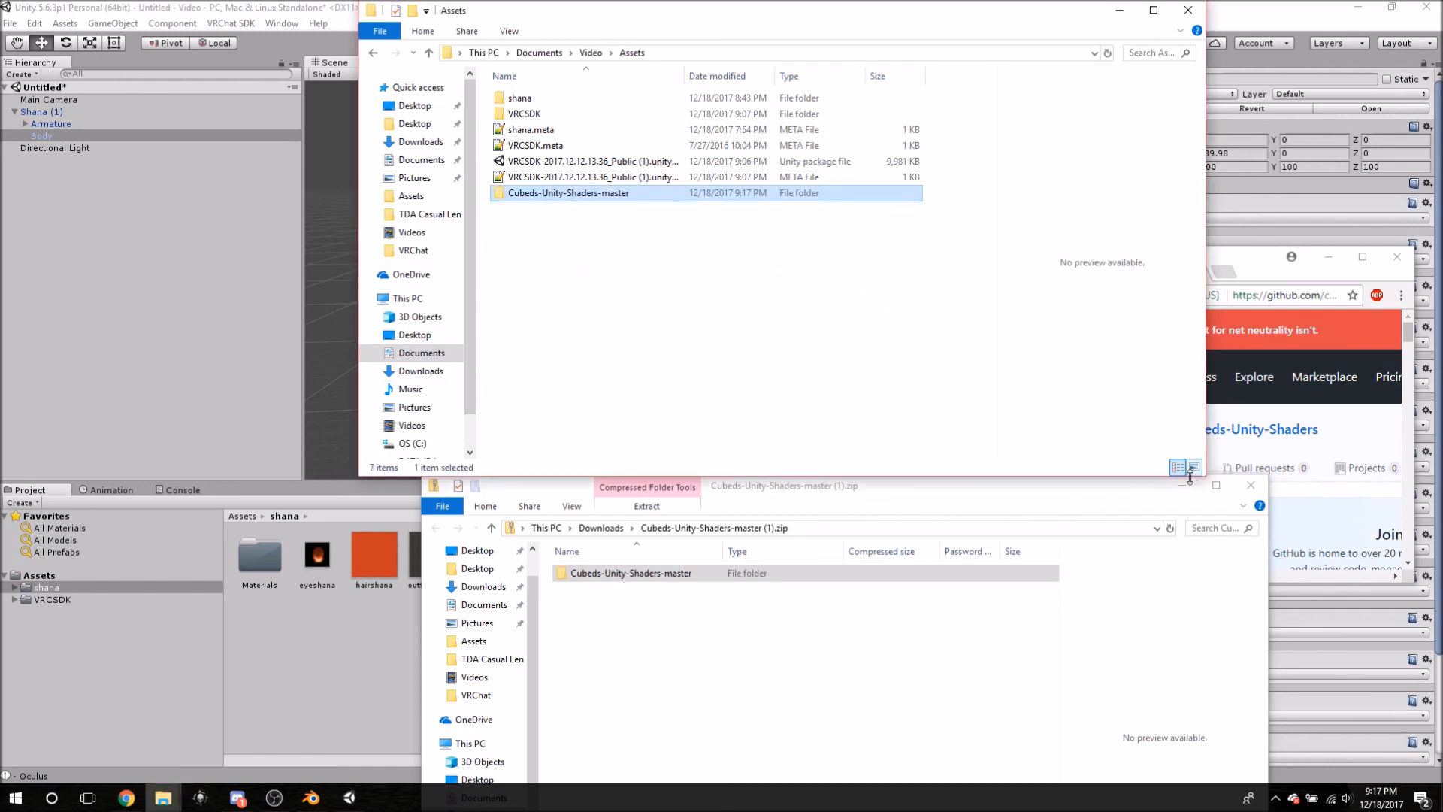
click(1250, 485)
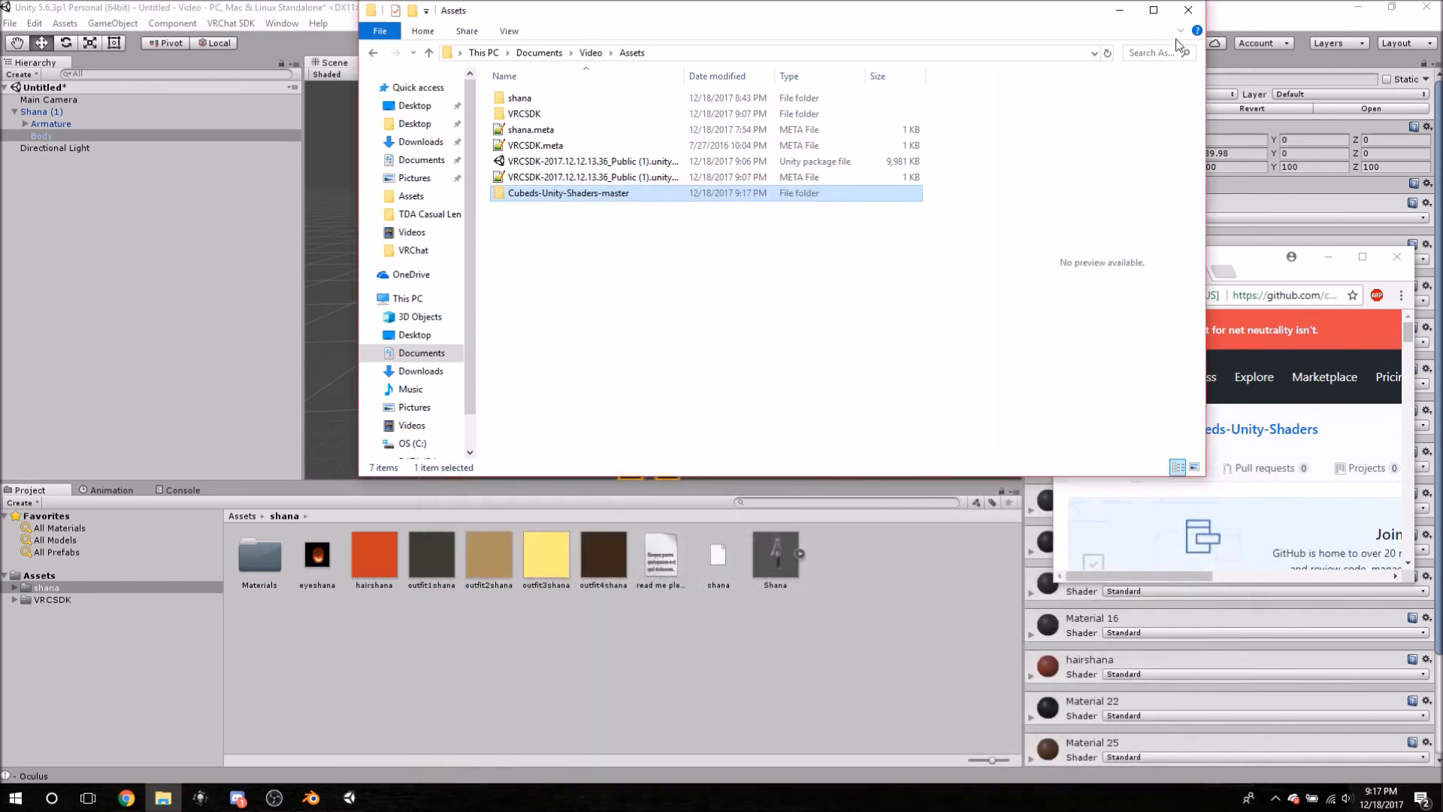
drag(1065, 18, 949, 314)
click(1391, 255)
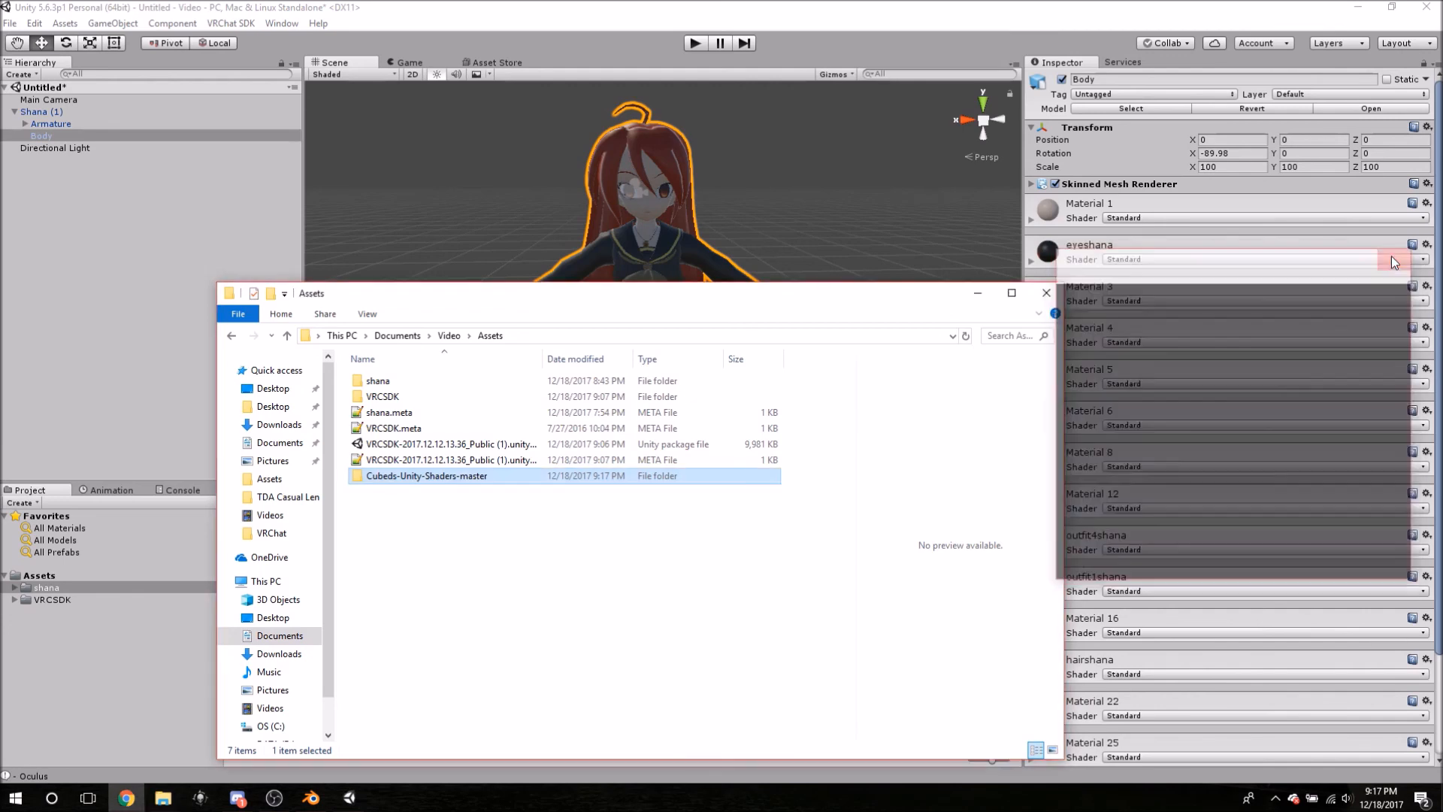
- Back in Unity, check the imported Cubeds-Unity-Shaders-master folder, then return to the shana folder
click(978, 292)
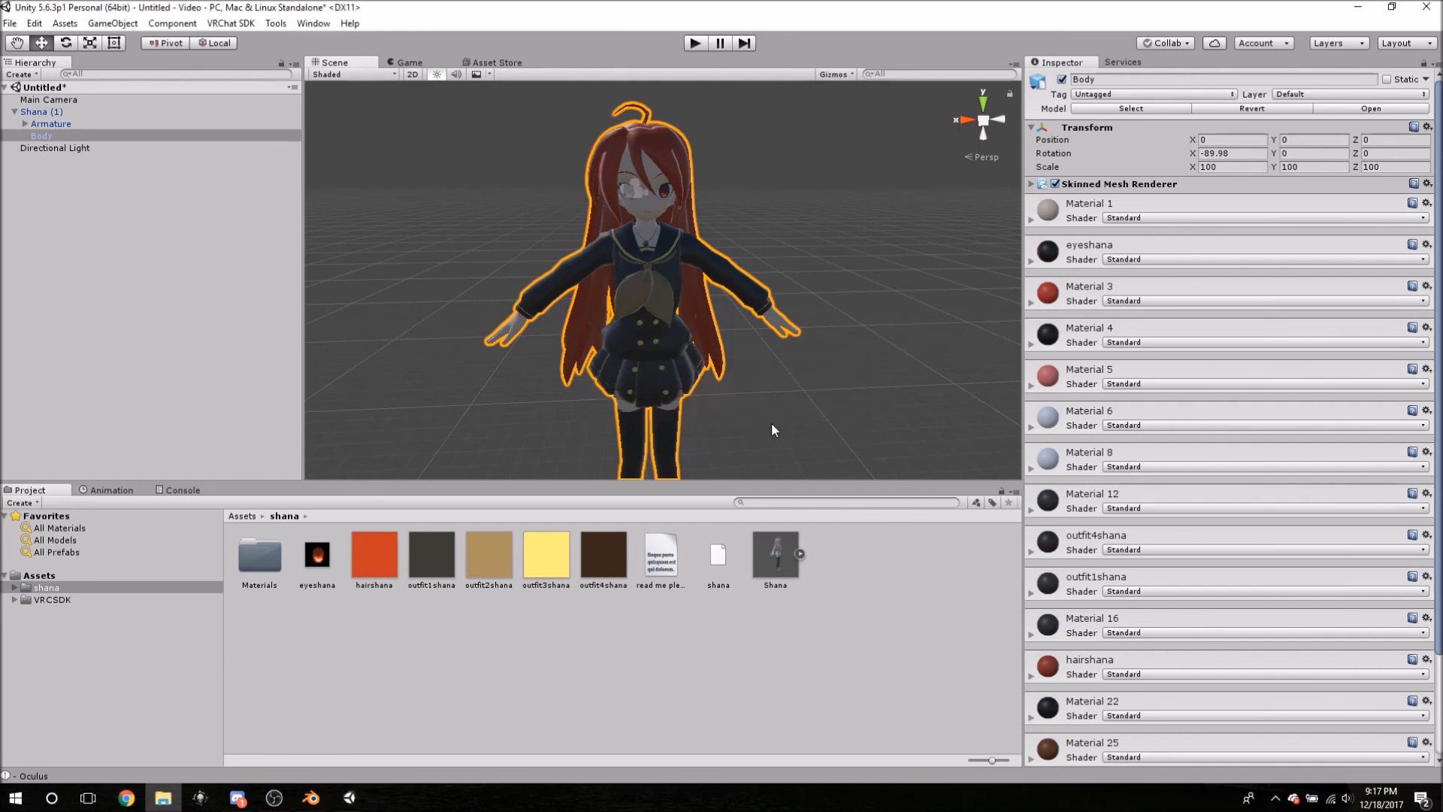
click(72, 587)
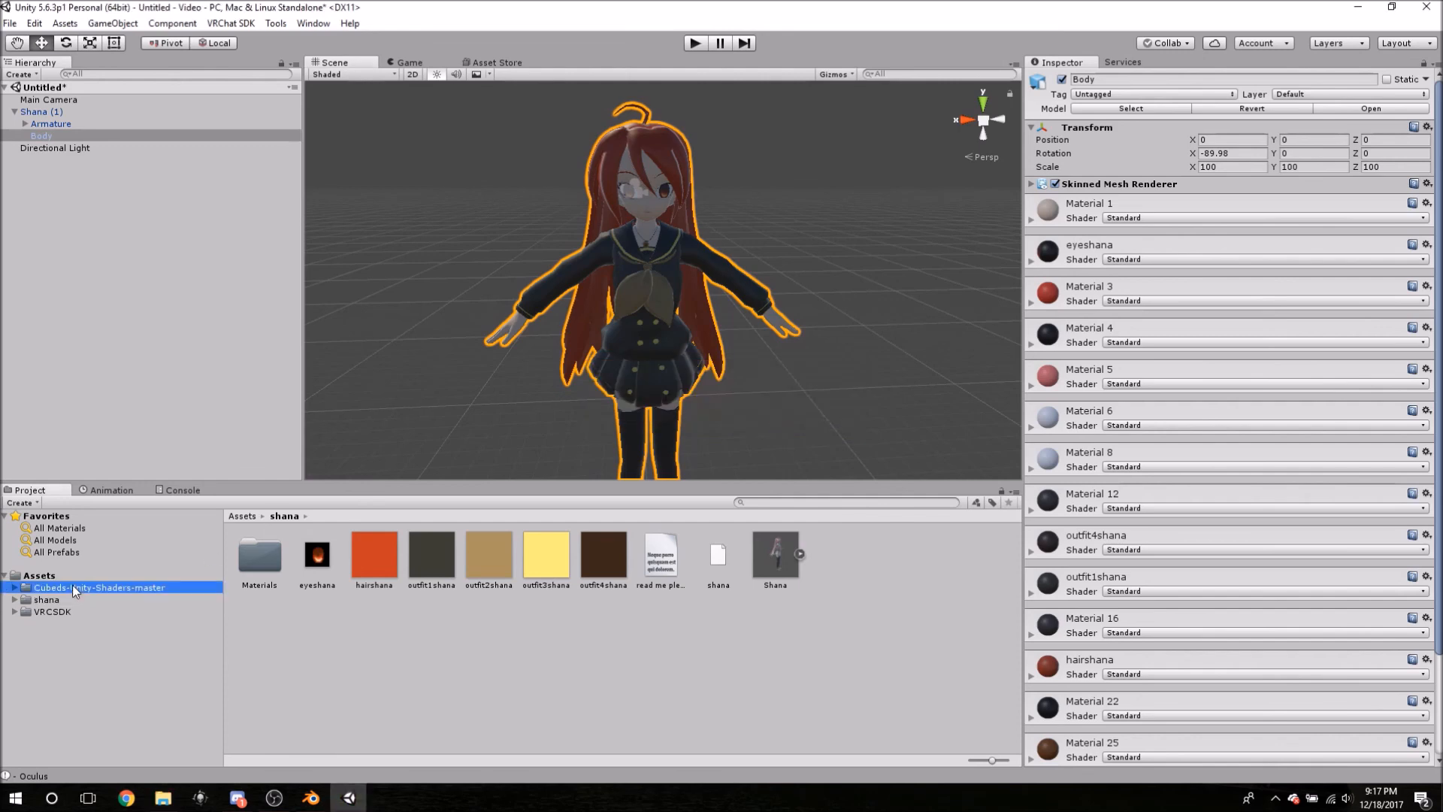
click(45, 600)
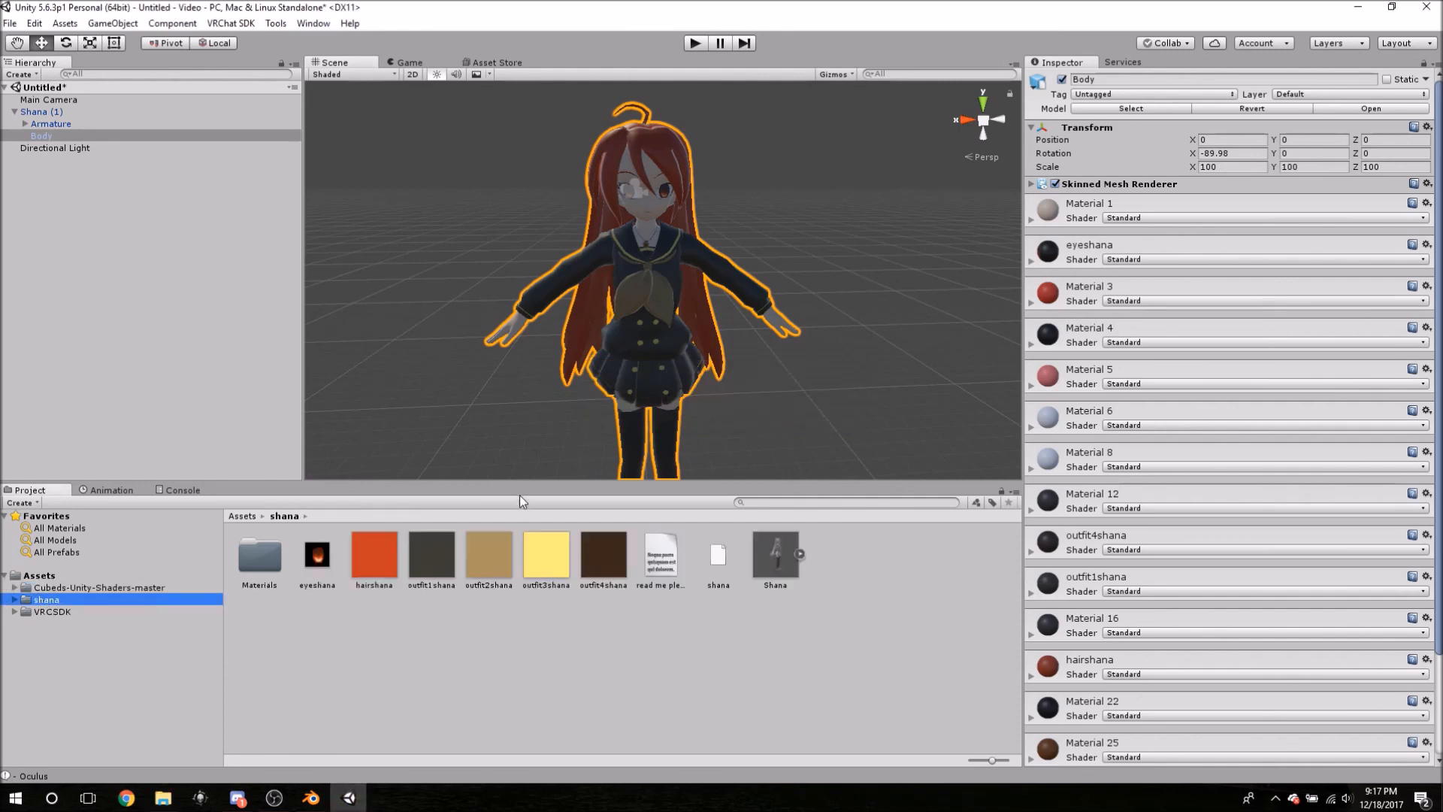
- Set Material 1's shader to CubedParadox > Unit Shadowed
click(1125, 219)
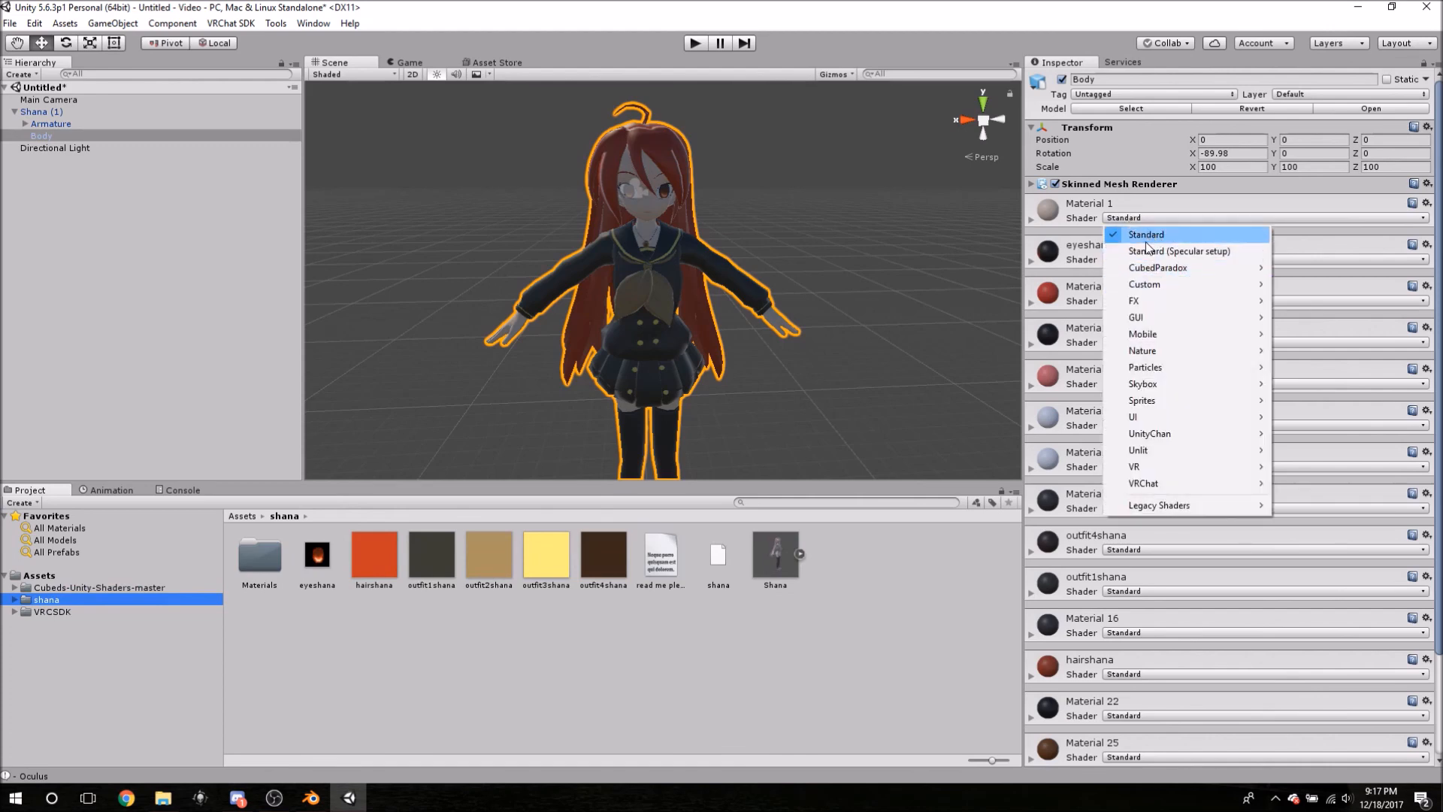
mouse_move(1168, 269)
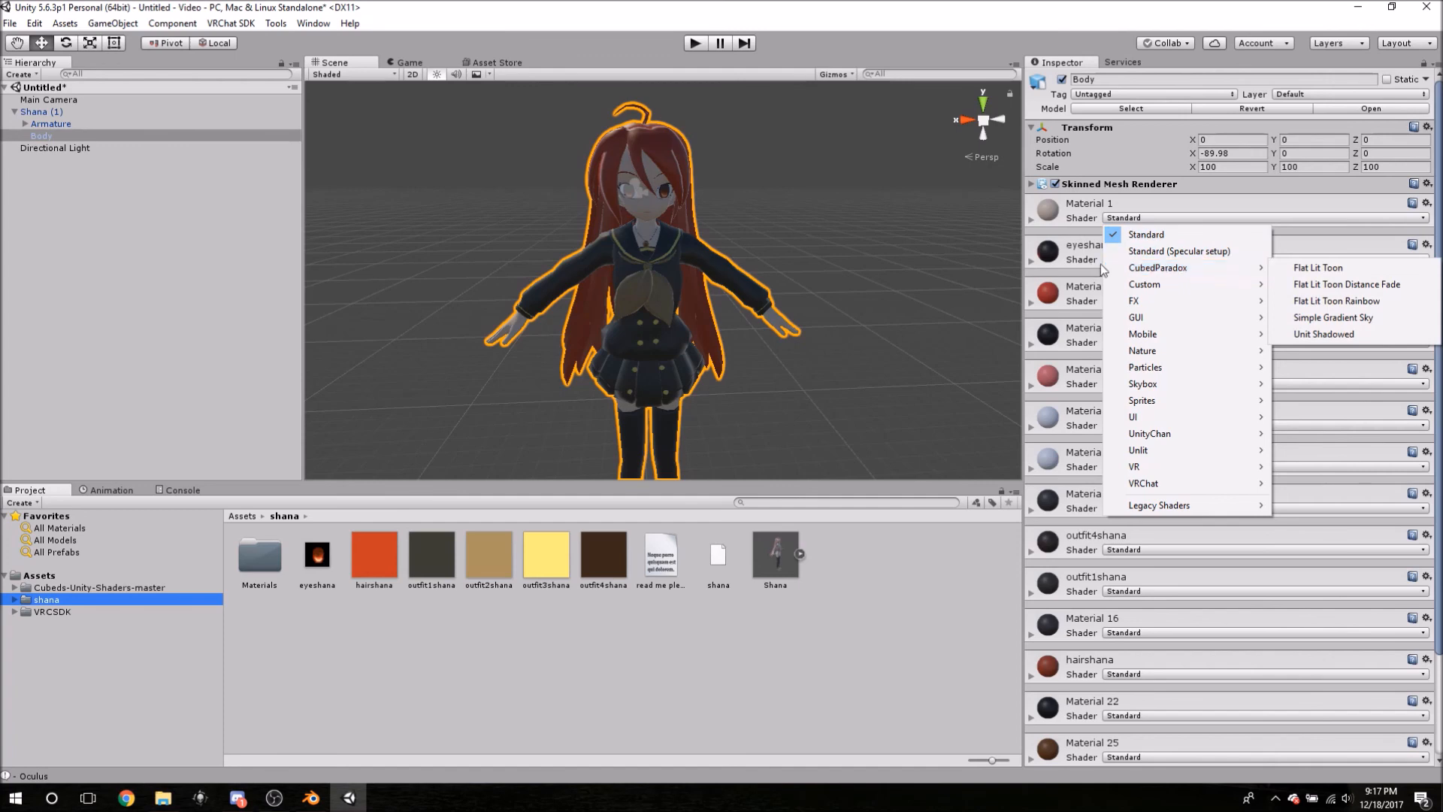
click(1221, 269)
mouse_move(1230, 275)
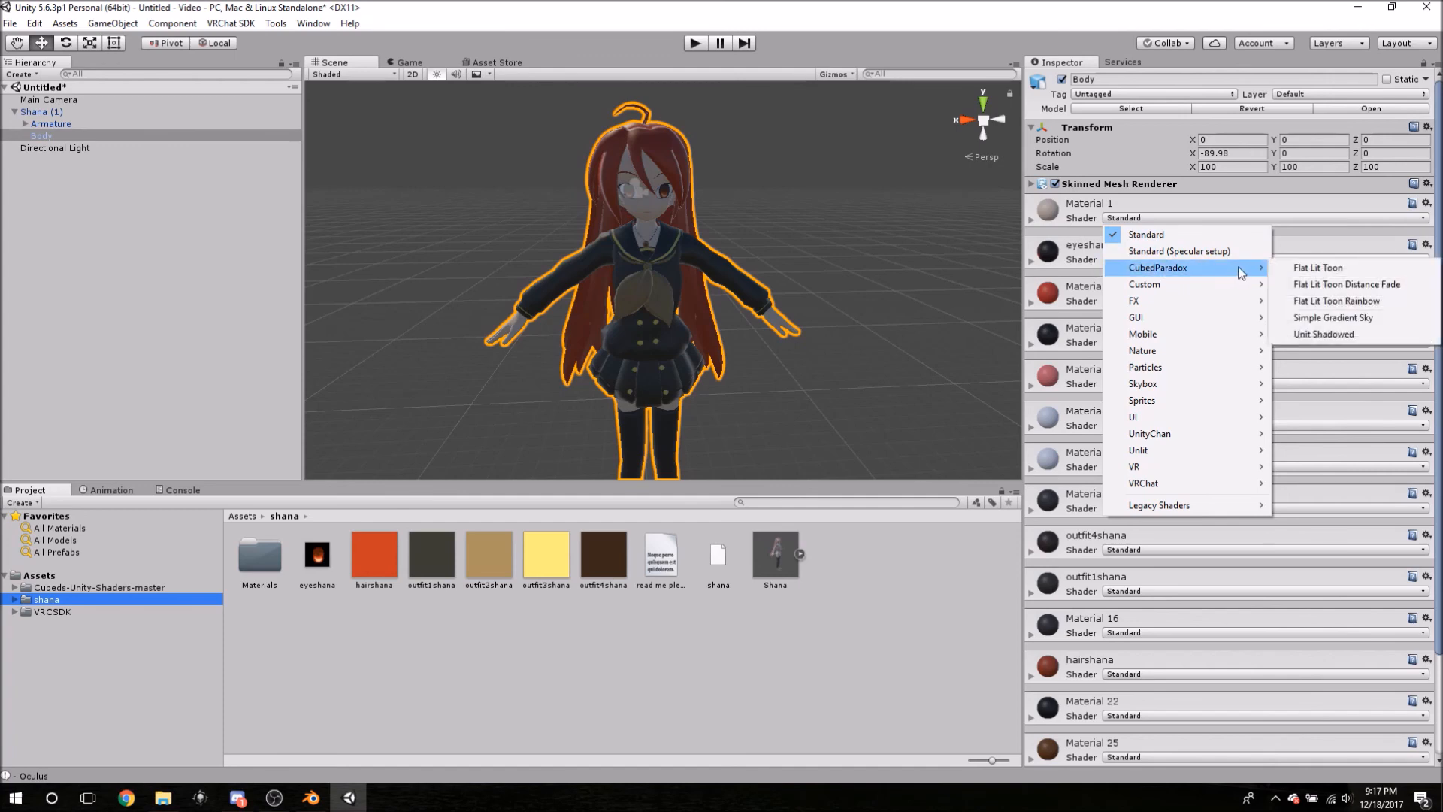
click(1317, 333)
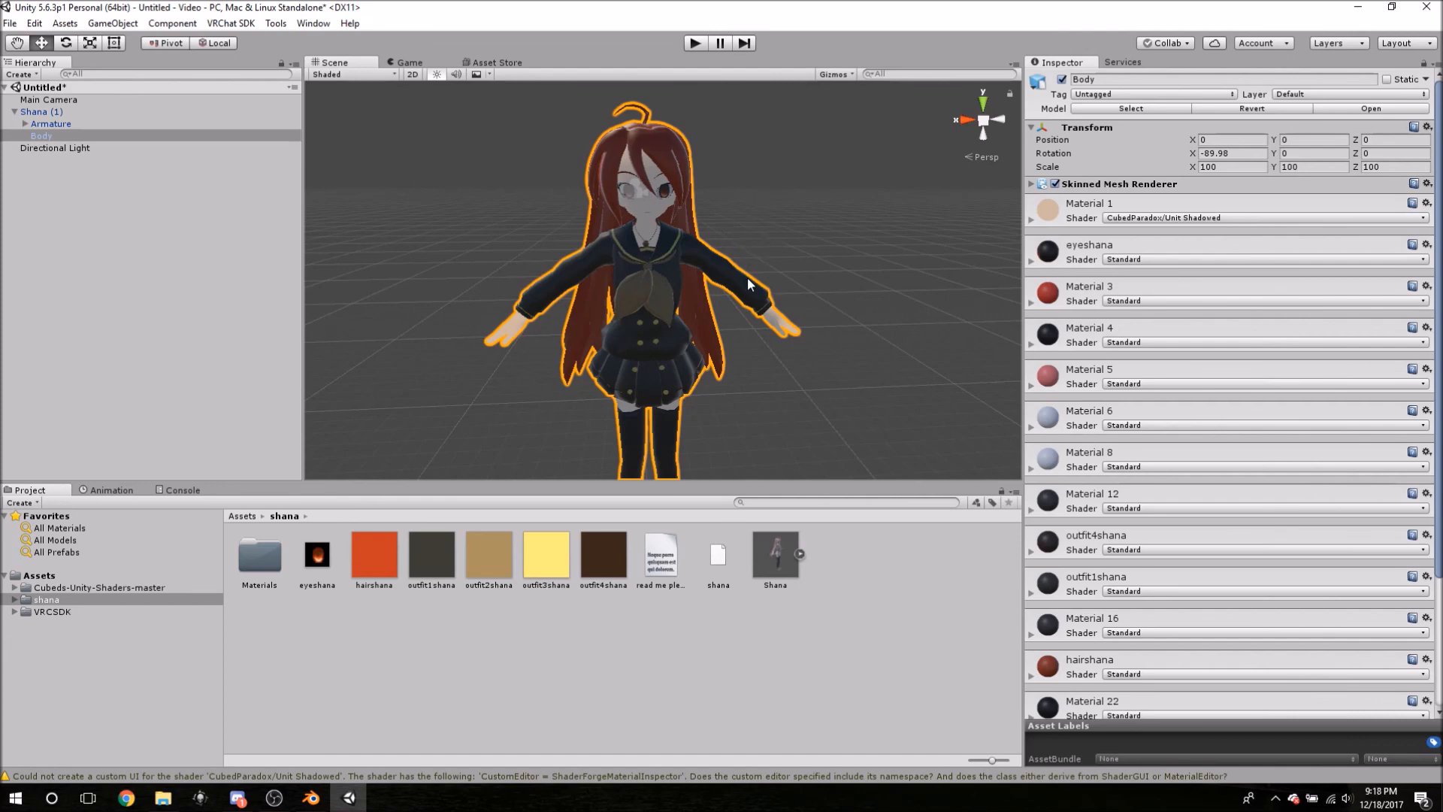
- Switch eyeshana and Materials 3, 4 and 5 to the CubedParadox Flat Lit Toon shader
click(1121, 258)
mouse_move(1202, 312)
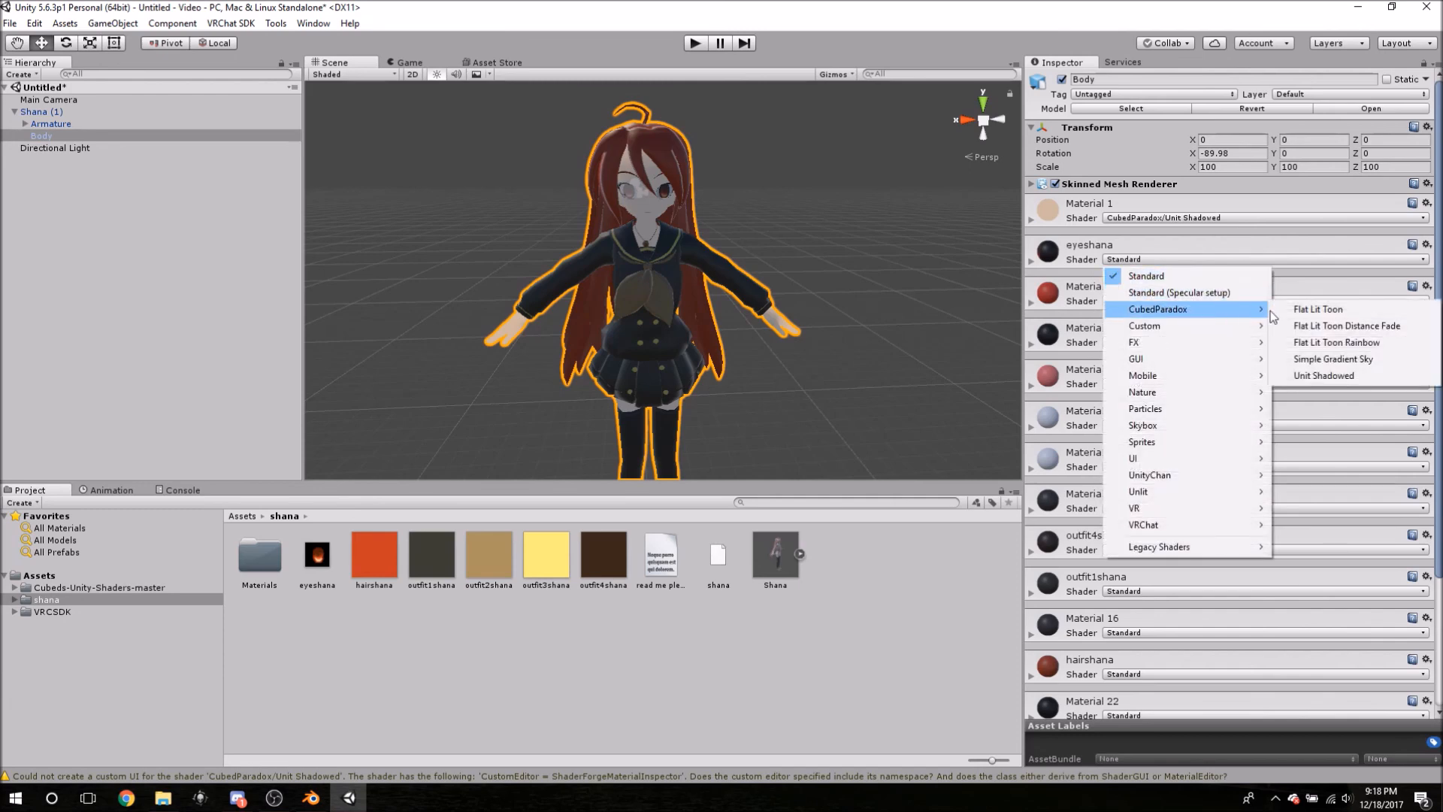
click(1326, 375)
click(1149, 301)
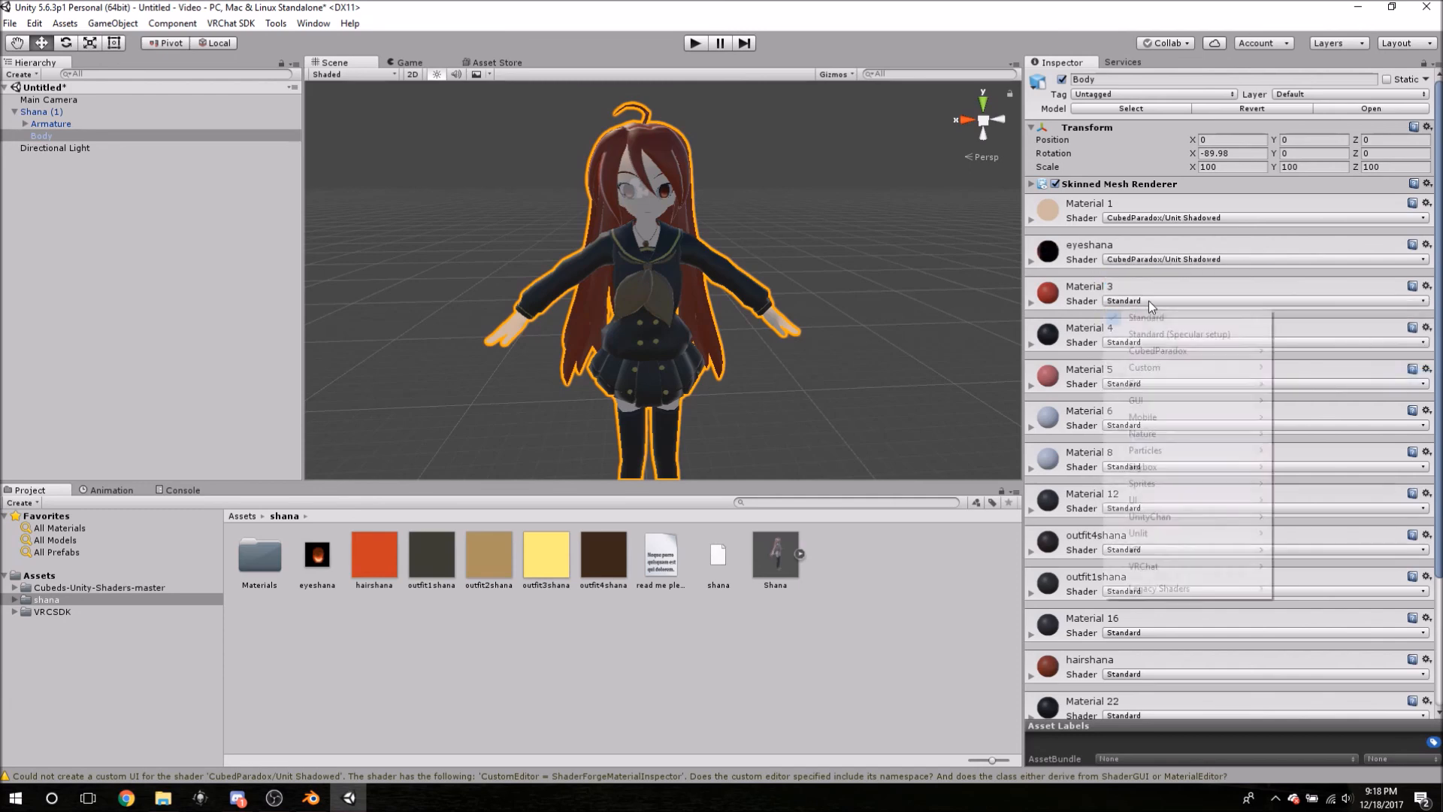
mouse_move(1222, 354)
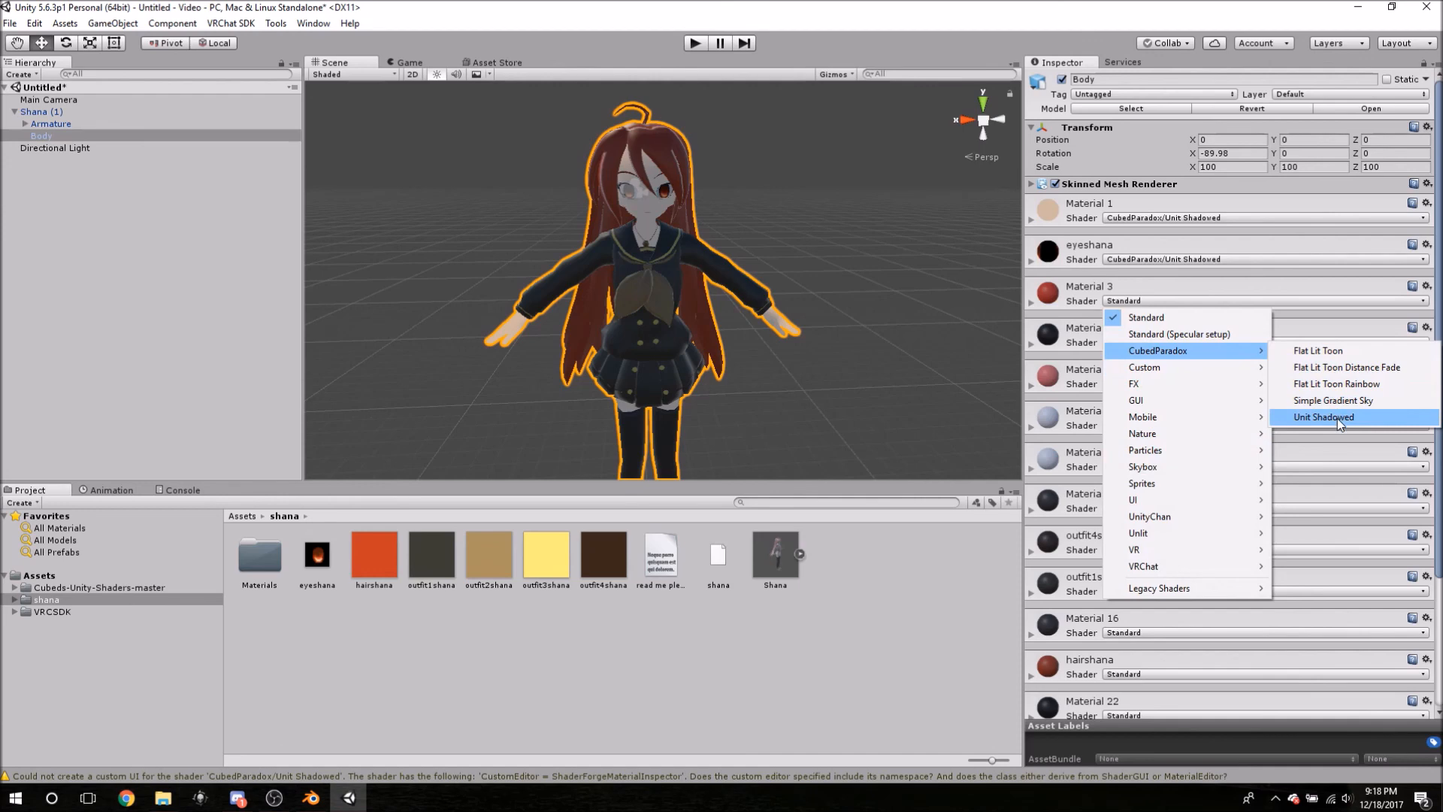
click(1337, 418)
click(1168, 342)
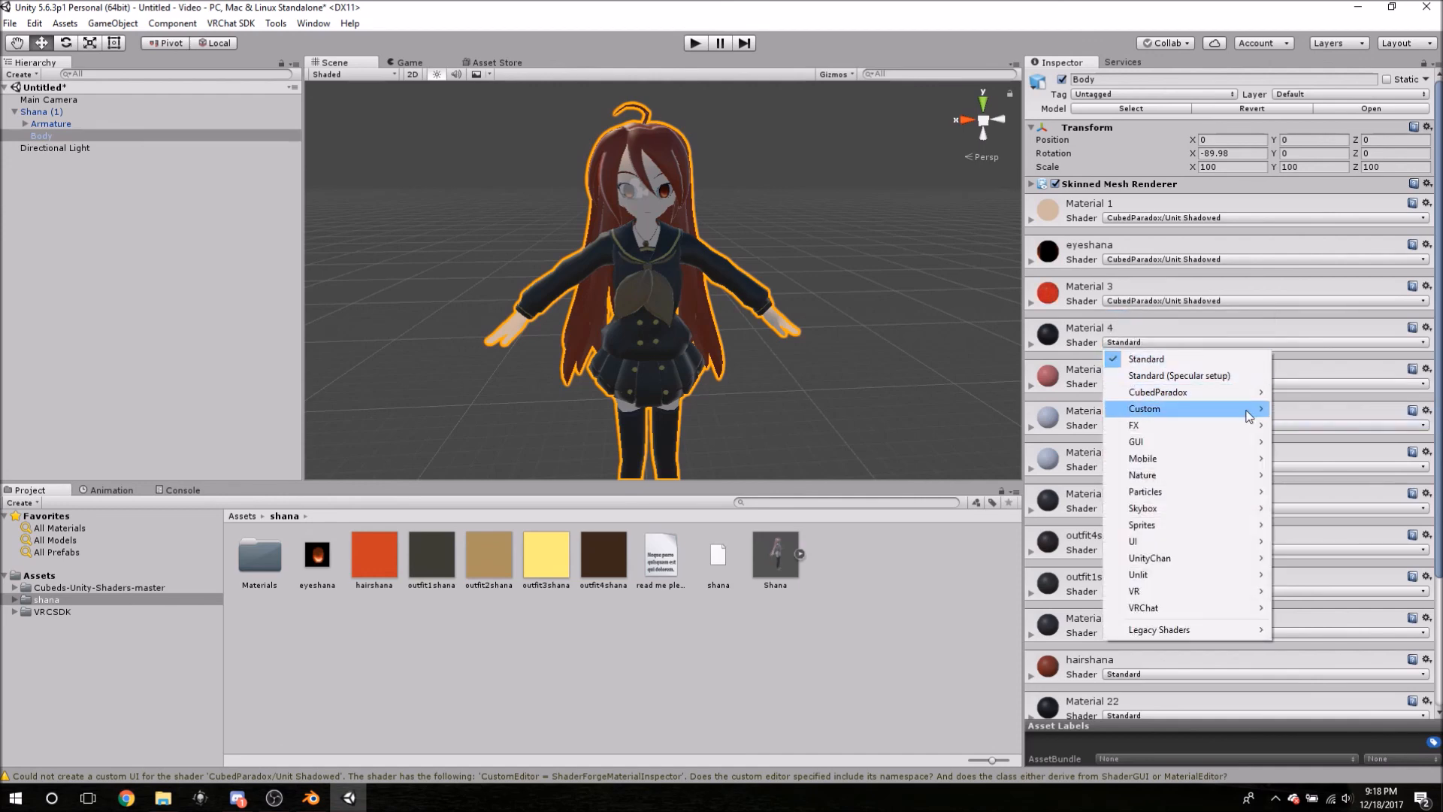
mouse_move(1270, 398)
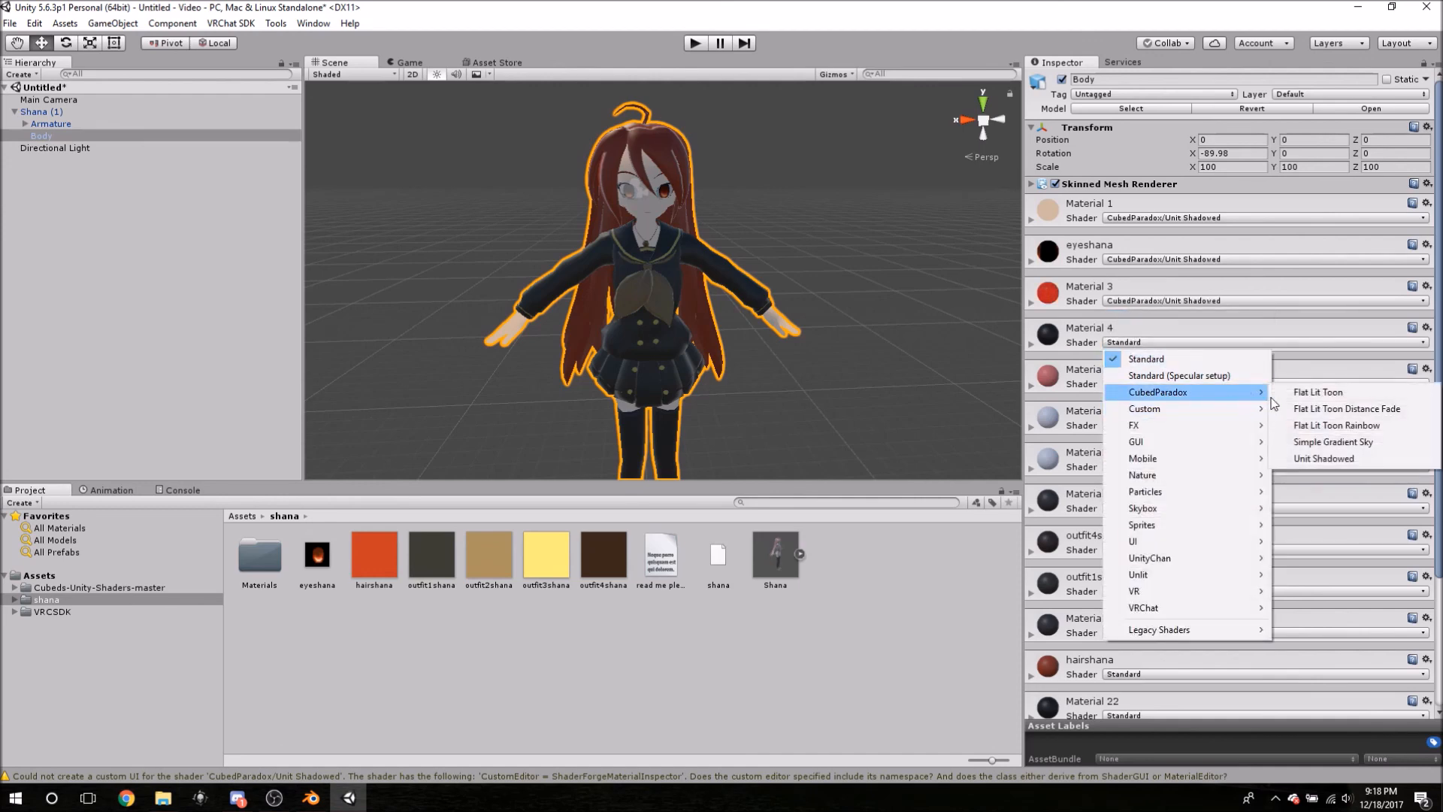
click(1316, 456)
click(1169, 383)
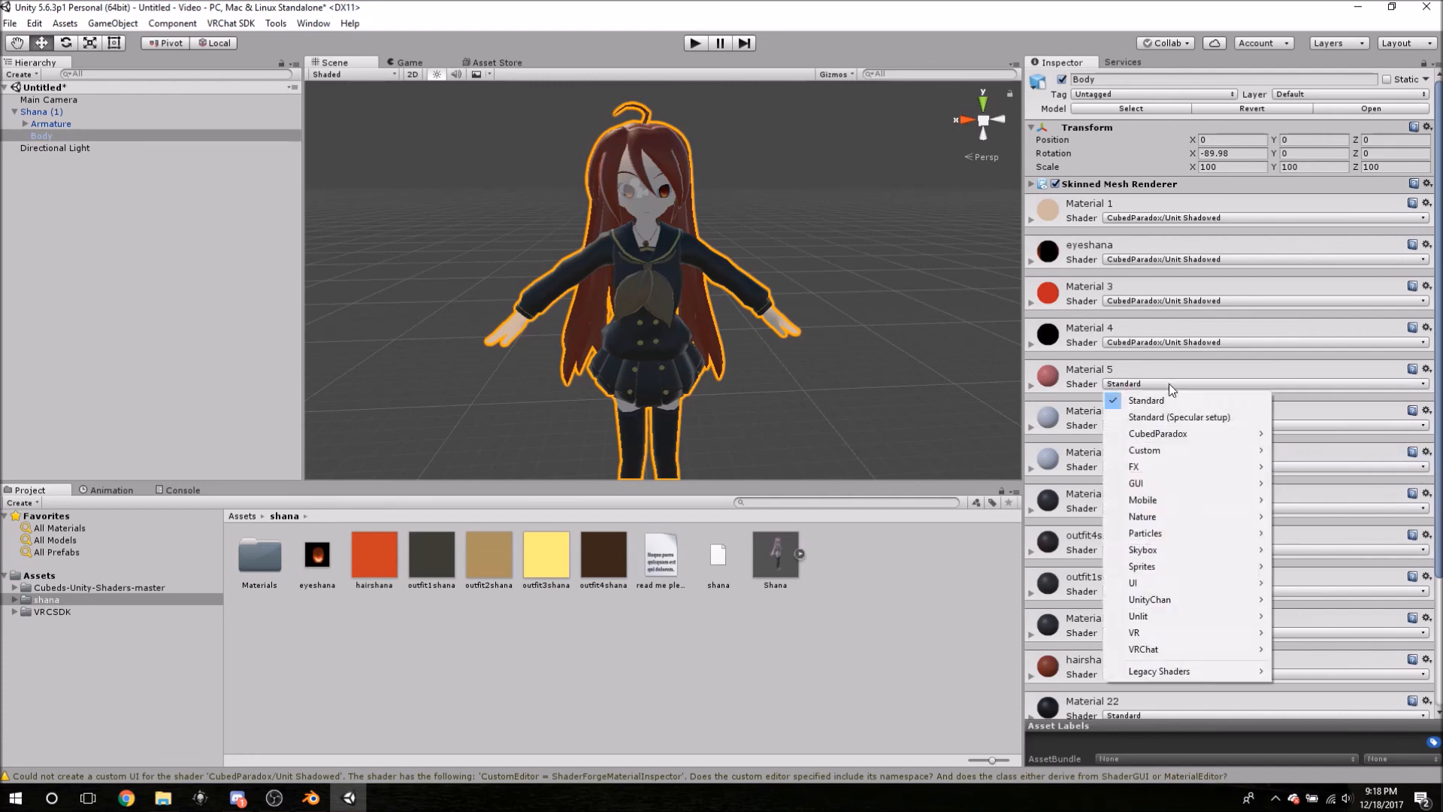
mouse_move(1226, 434)
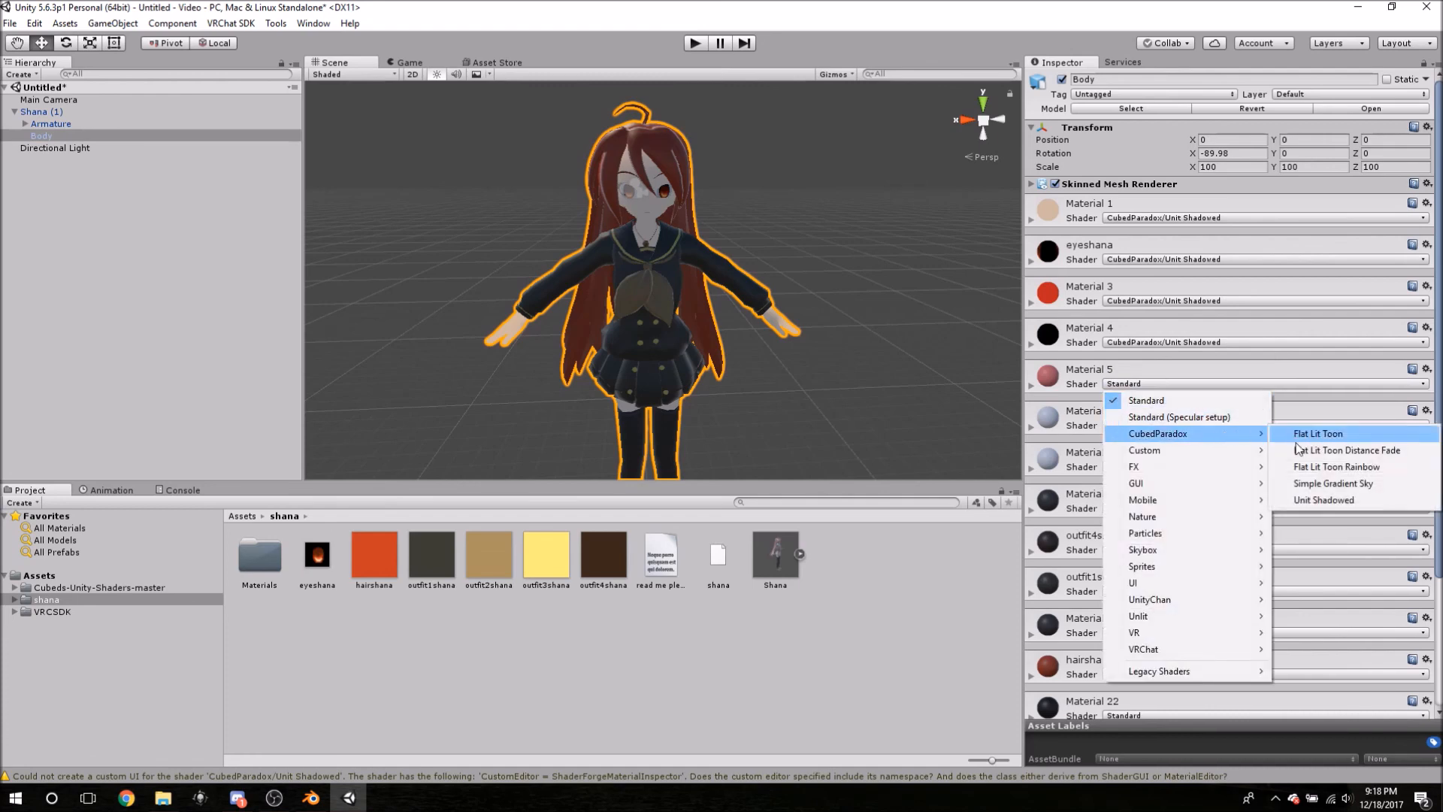
click(1323, 500)
click(1144, 424)
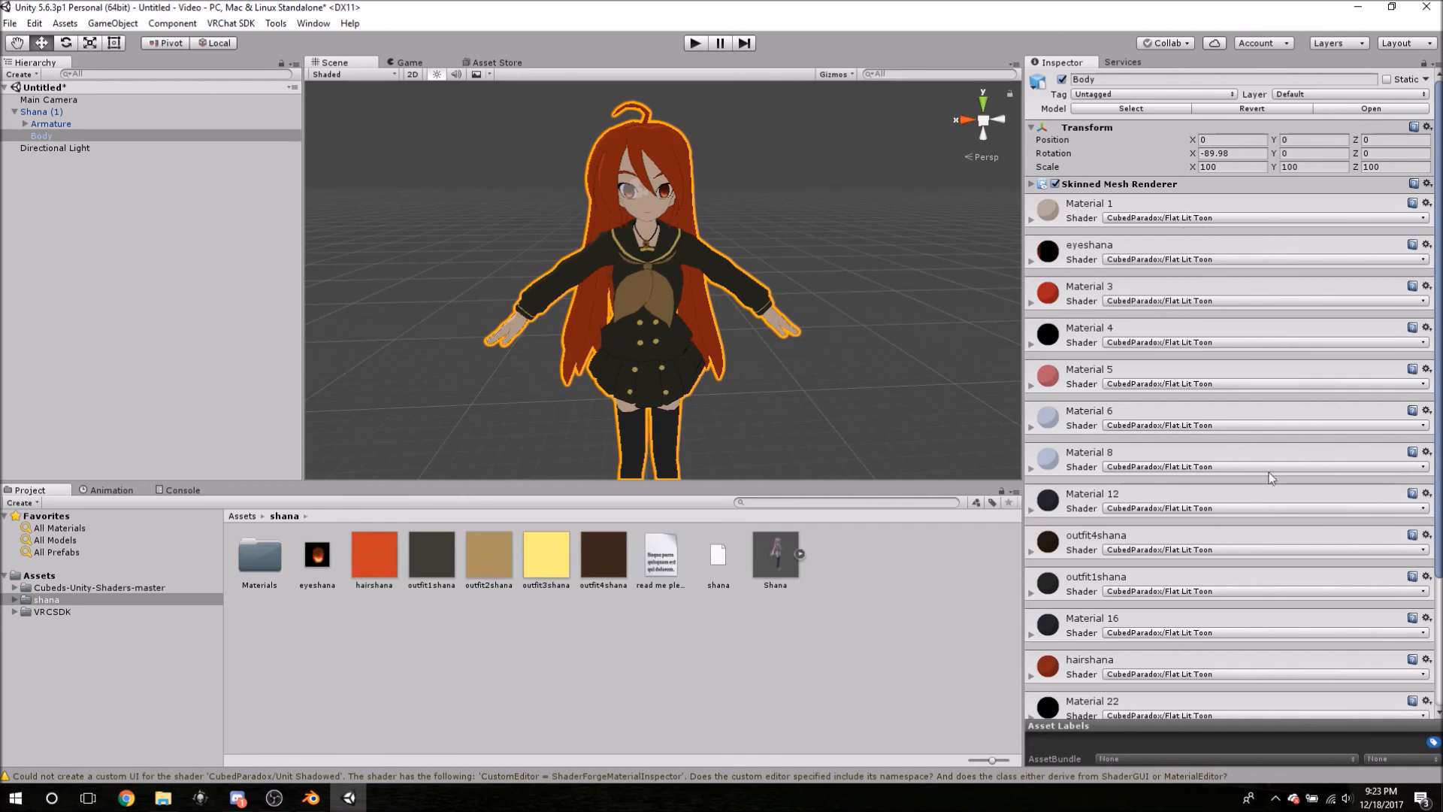
scroll(1184, 579, down, 3)
click(1180, 627)
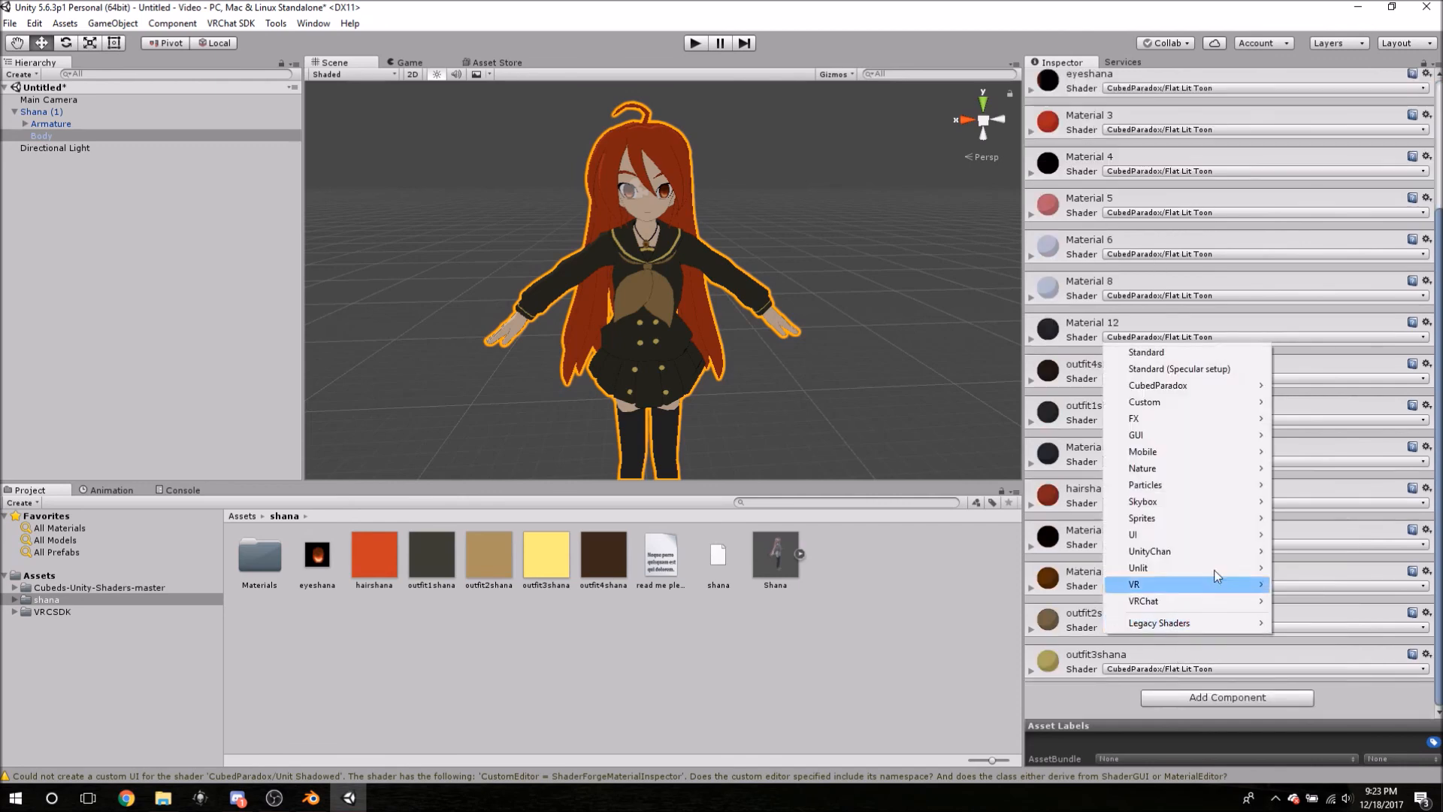
mouse_move(1215, 392)
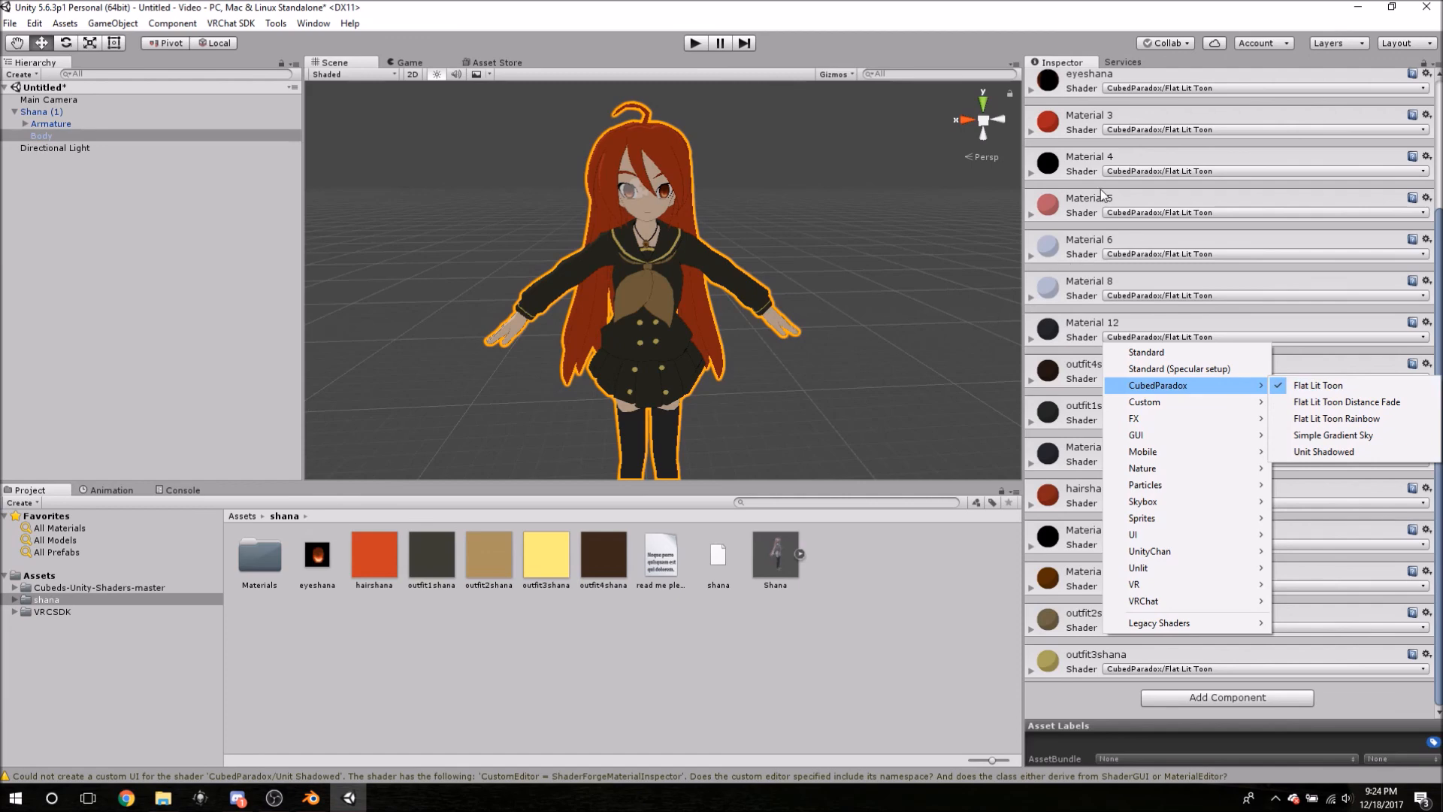
click(1089, 165)
click(1086, 168)
scroll(1093, 180, up, 3)
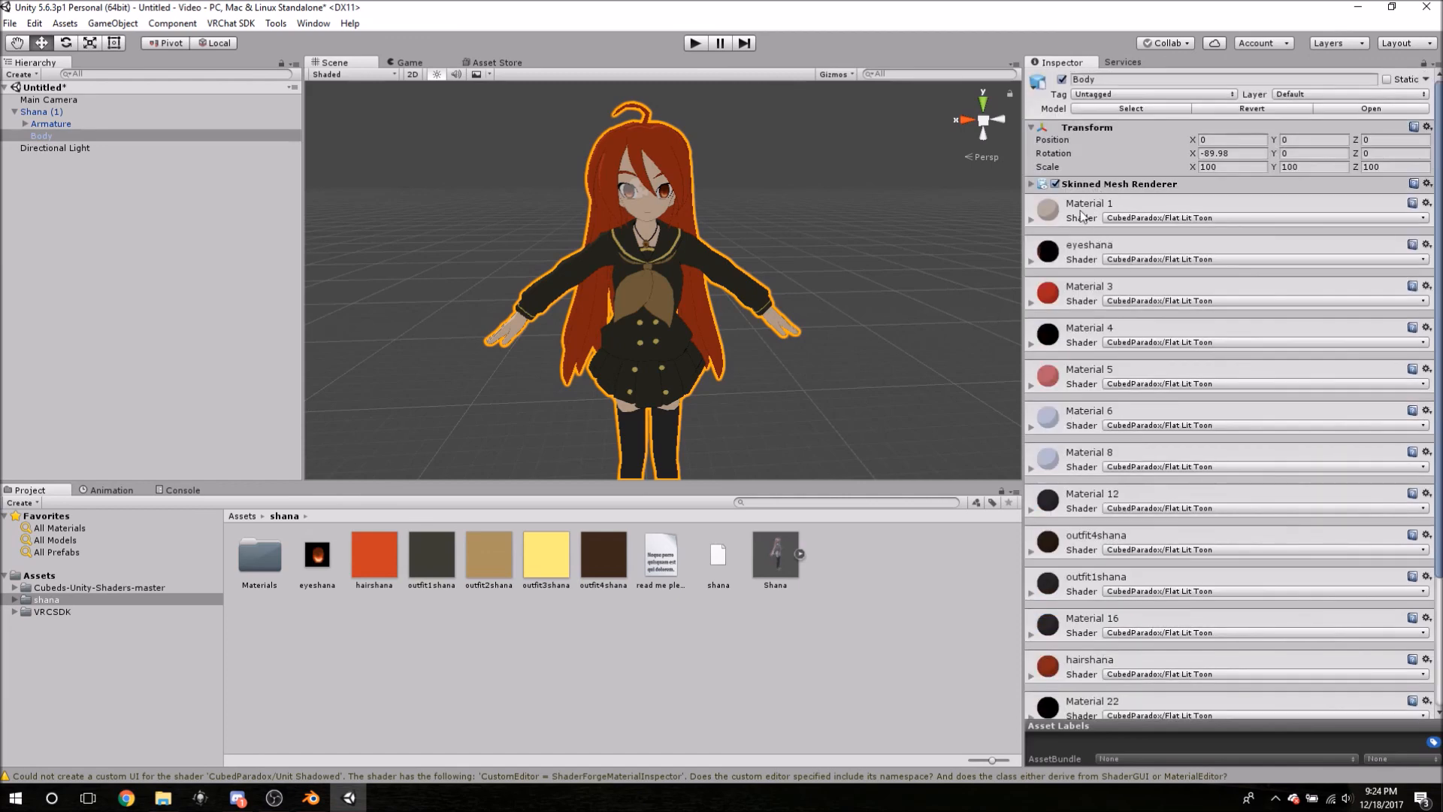
click(1082, 213)
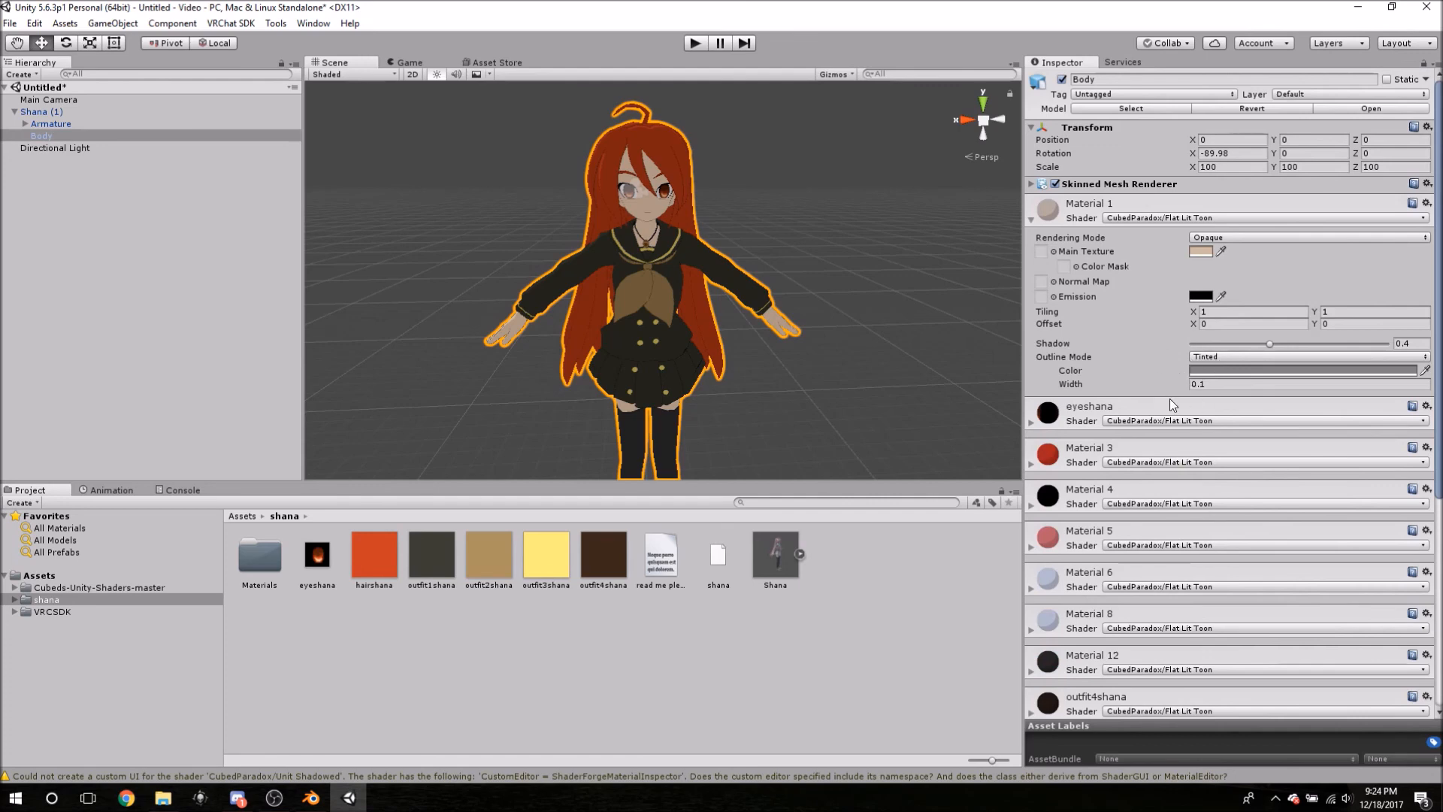
- Keep Material 1's outline mode as Tinted and confirm the outline width of 0.1
click(1203, 357)
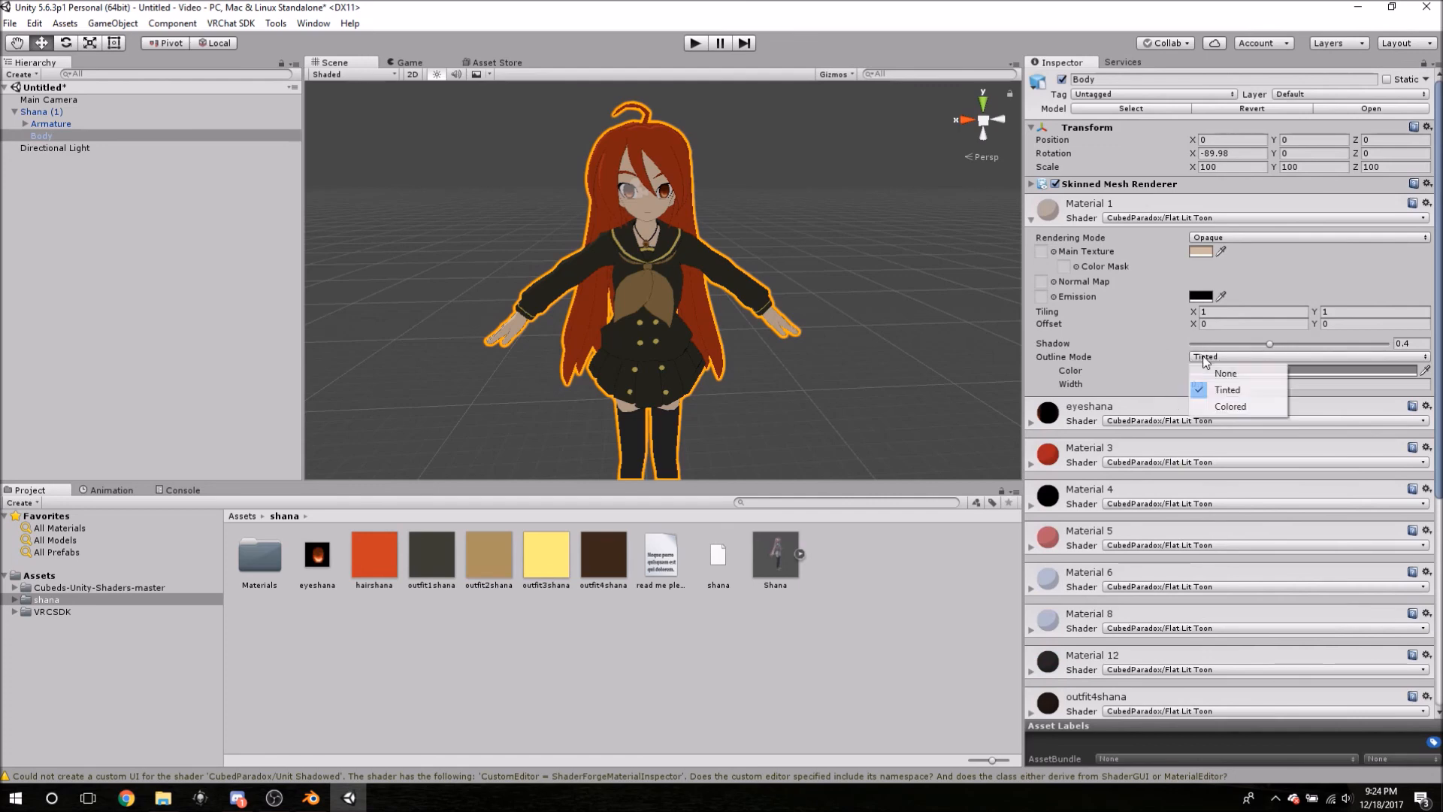
click(1110, 345)
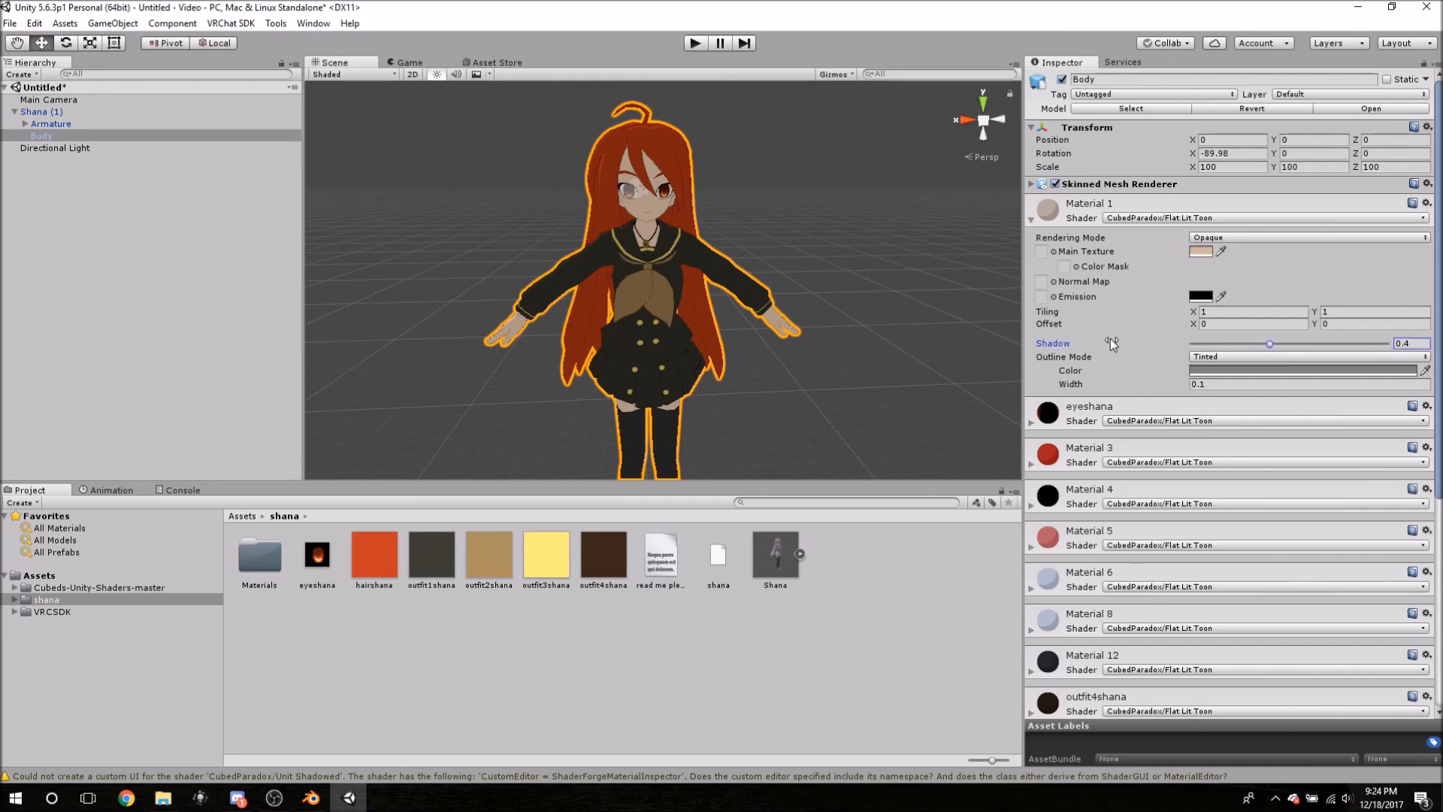
click(1212, 384)
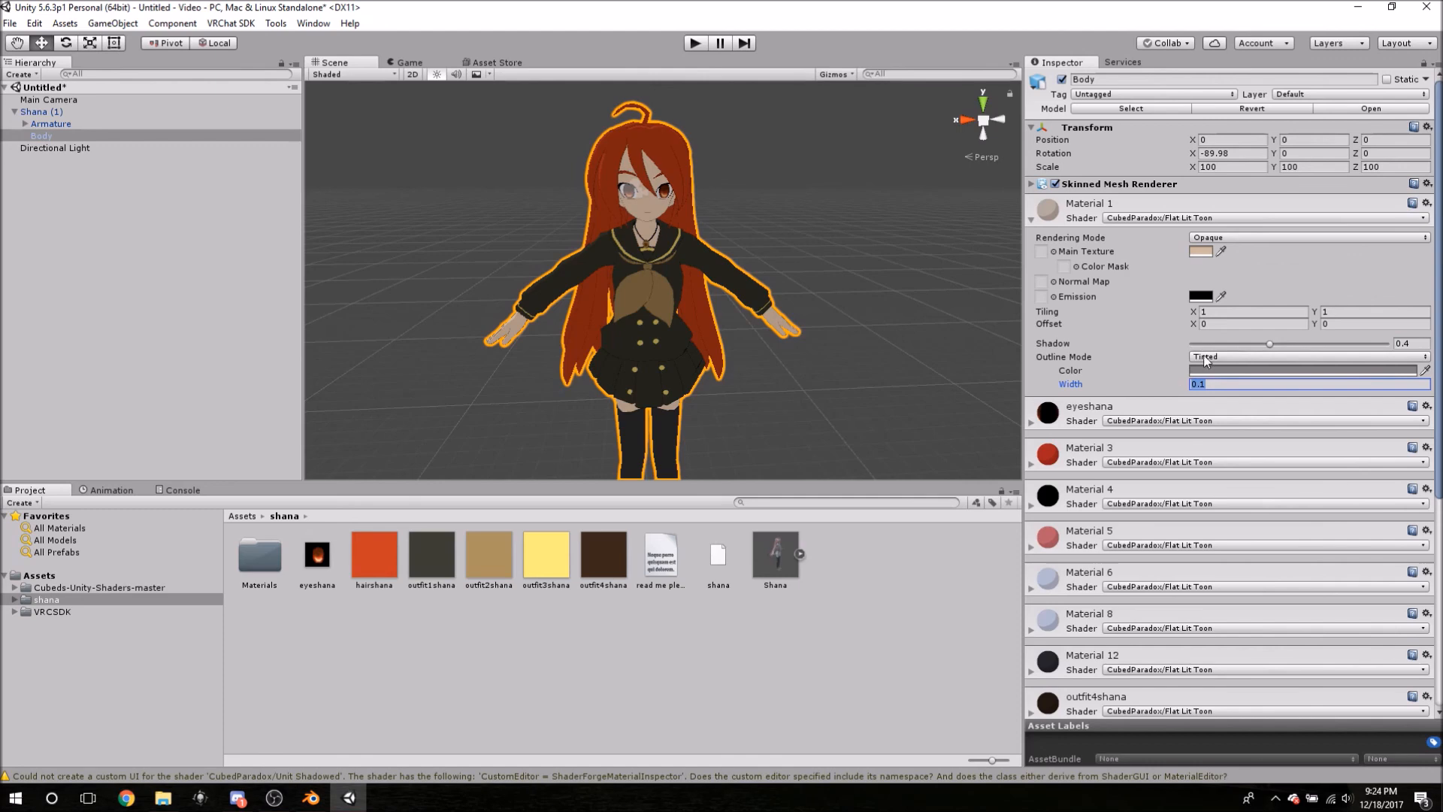
click(1216, 384)
key(Return)
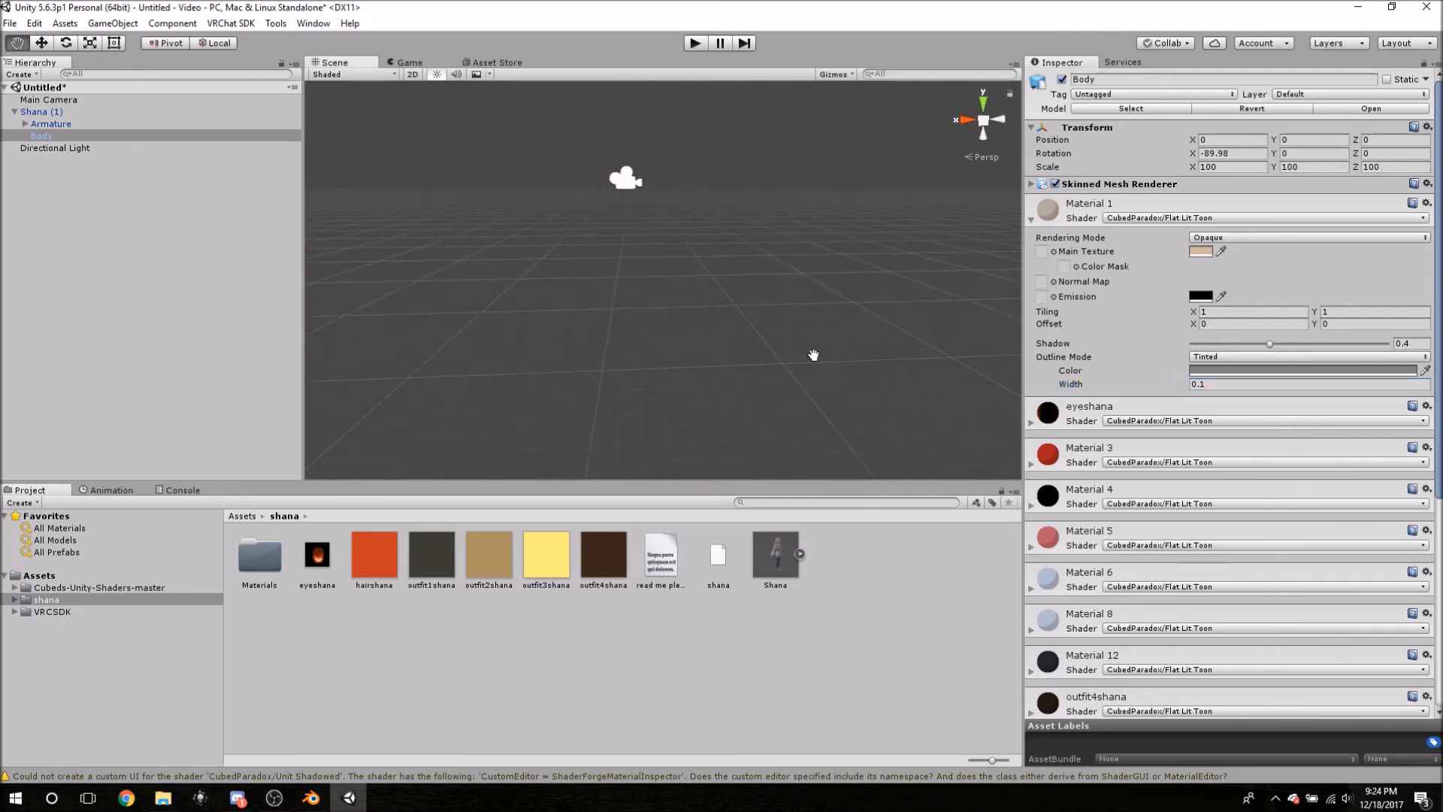
- Frame the whole Shana character in the Scene view and select the Body mesh
middle_drag(811, 336, 849, 344)
click(575, 227)
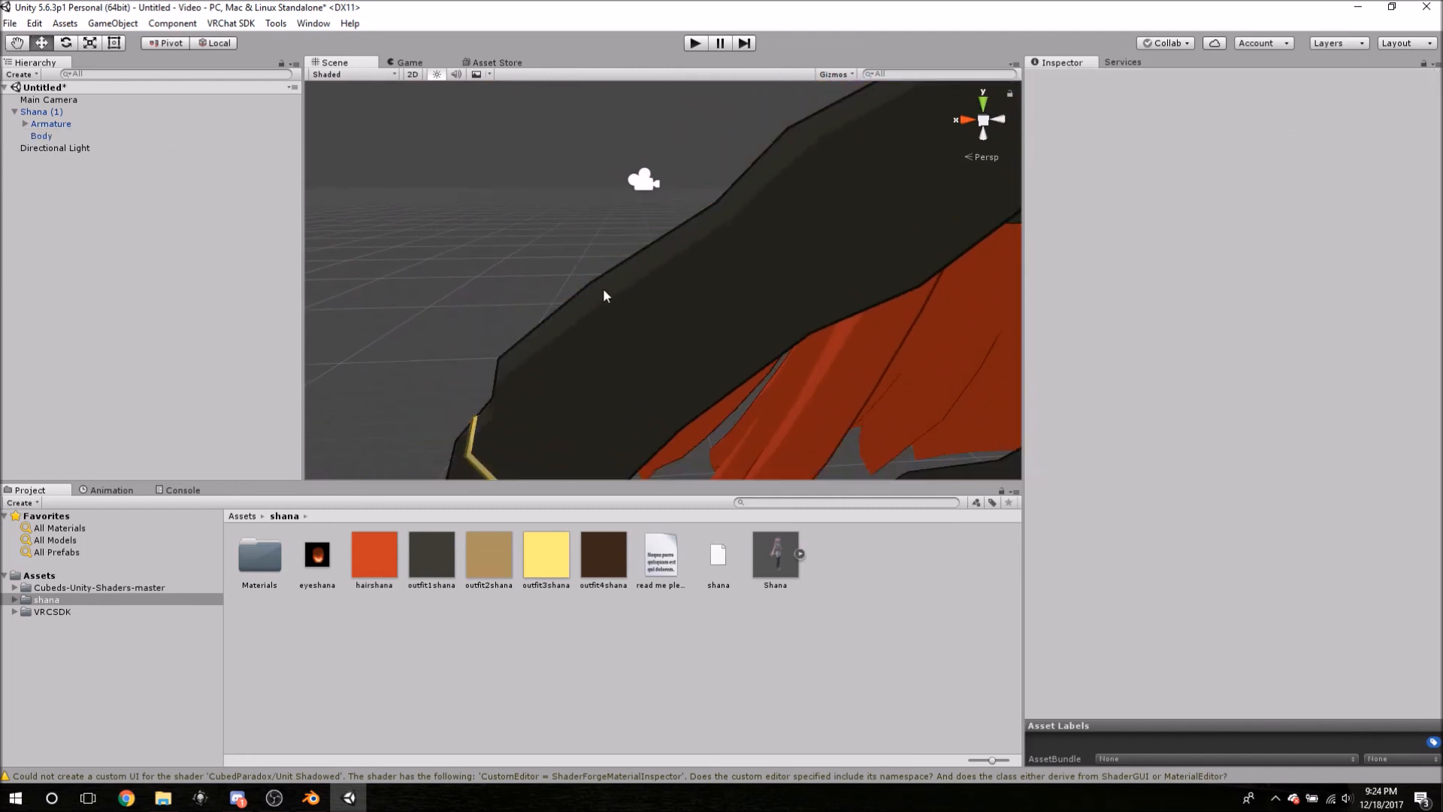
middle_drag(605, 293, 535, 276)
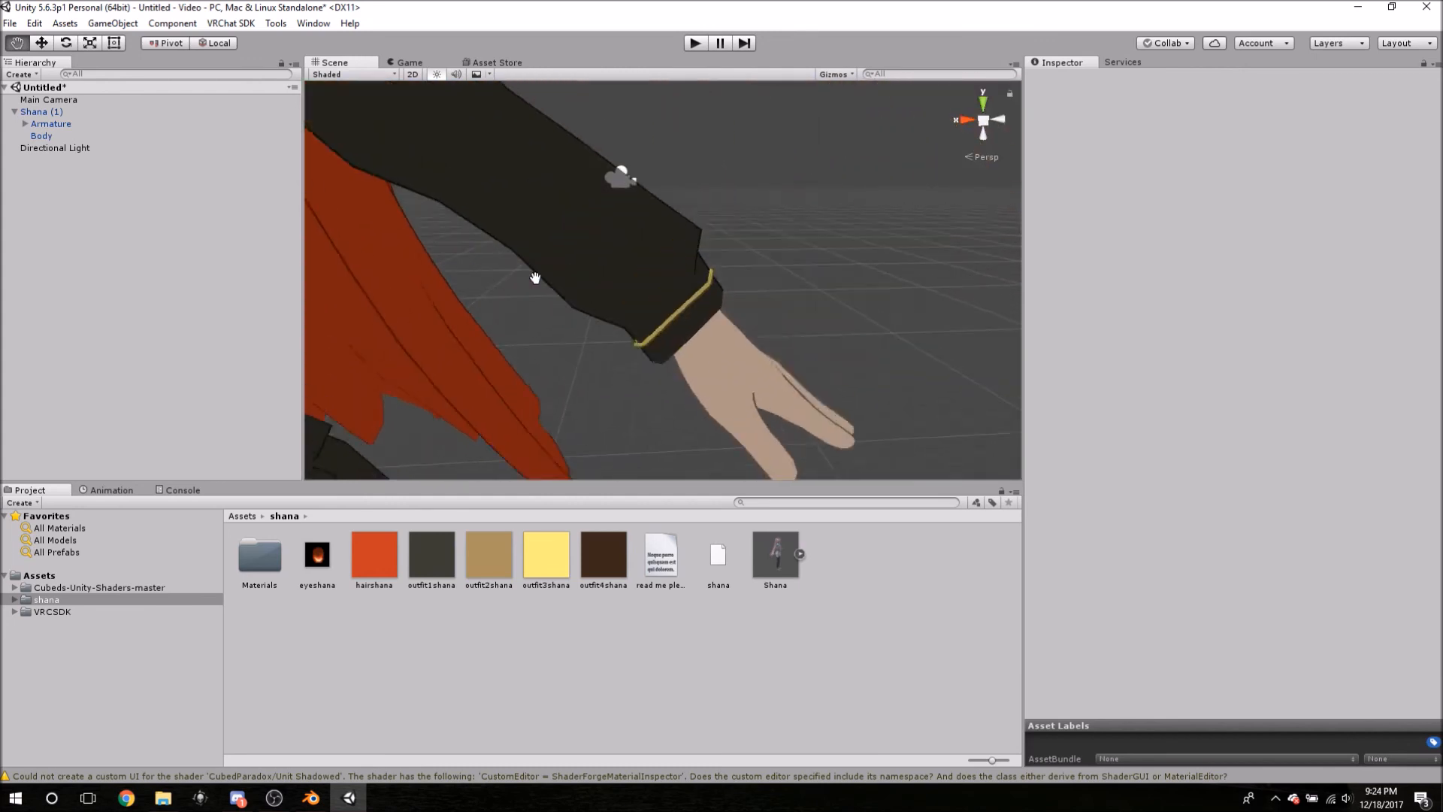
scroll(536, 277, down, 10)
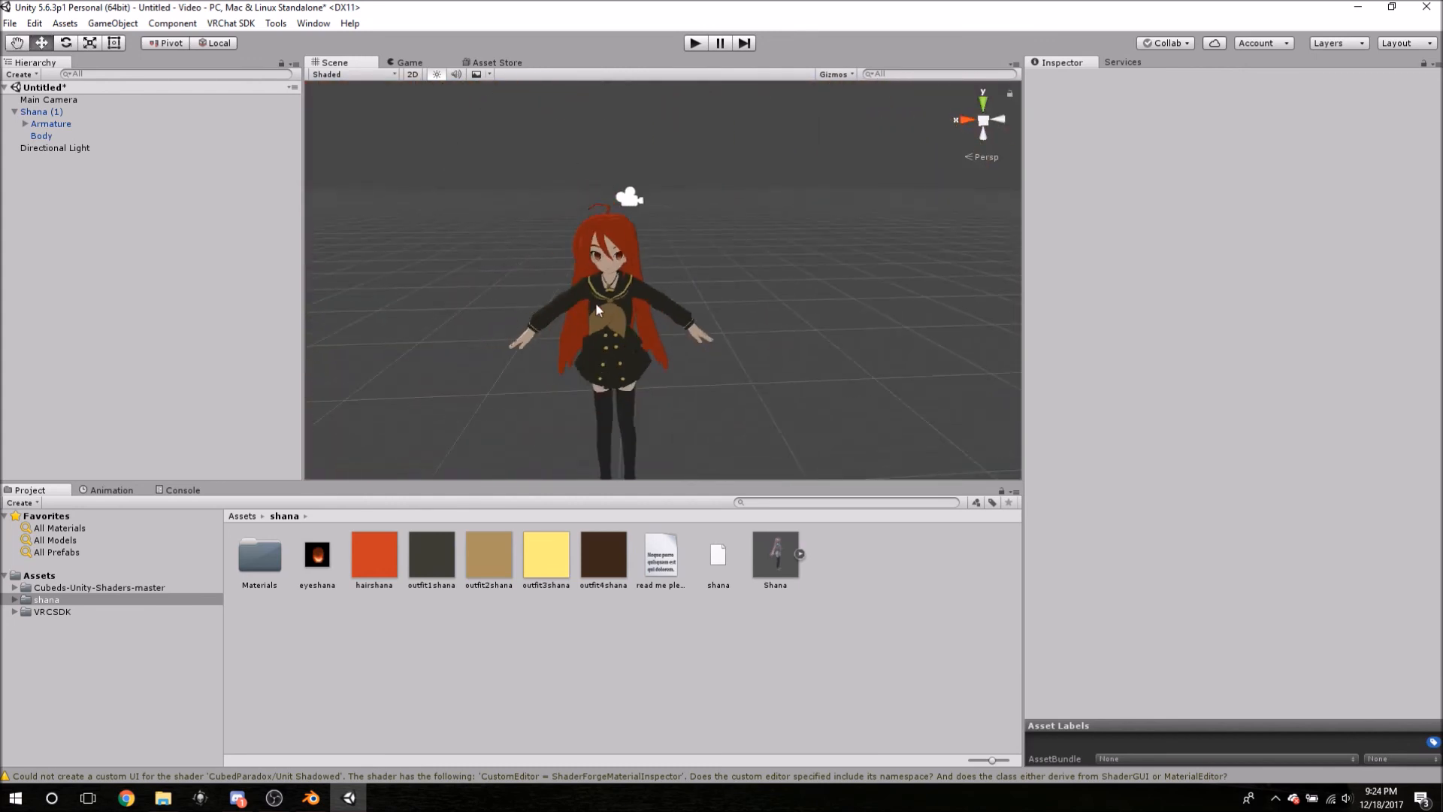
scroll(594, 304, up, 3)
click(41, 136)
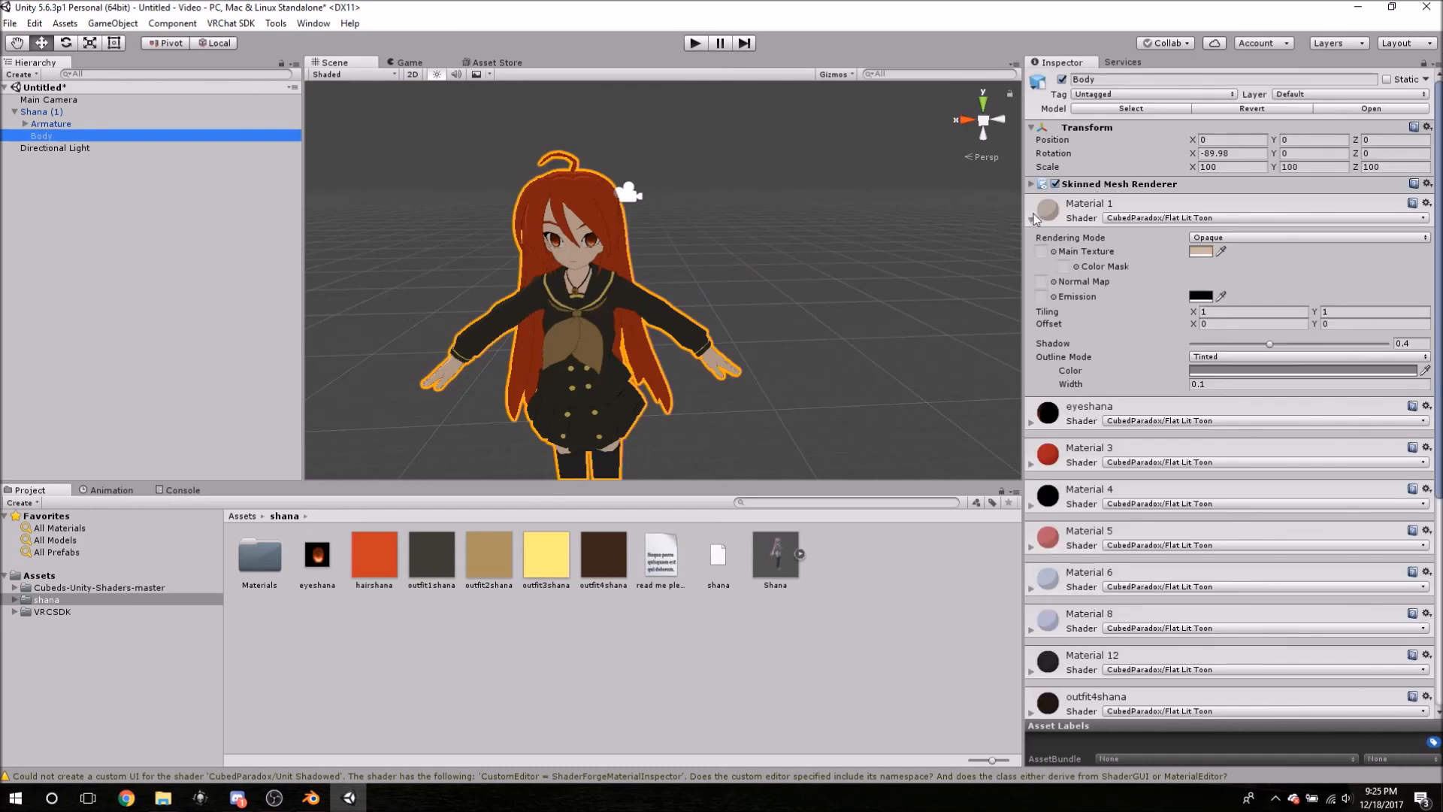
- Collapse Material 1, recenter the character, glance at Skinned Mesh Renderer, then select Armature
click(1031, 217)
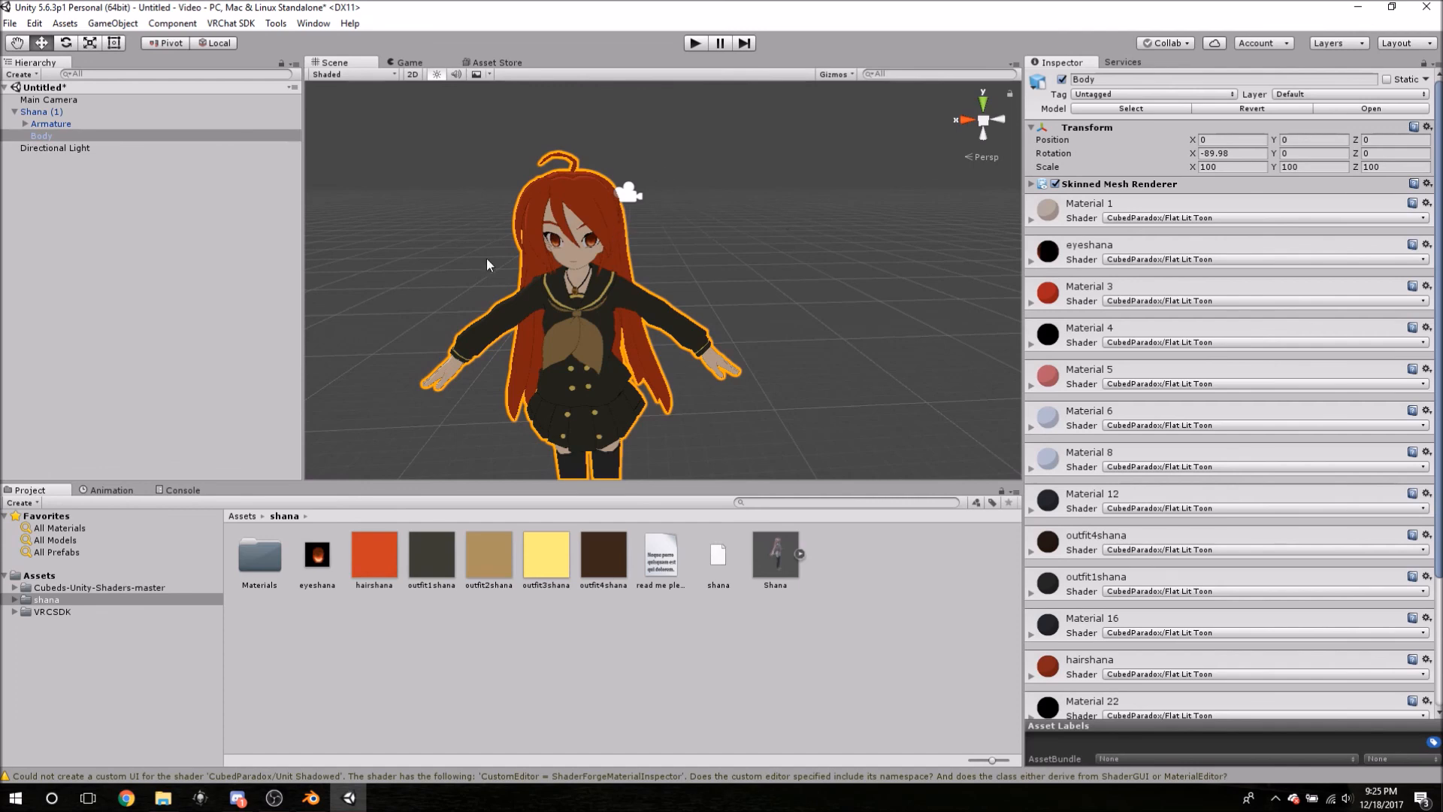
middle_drag(490, 252, 520, 259)
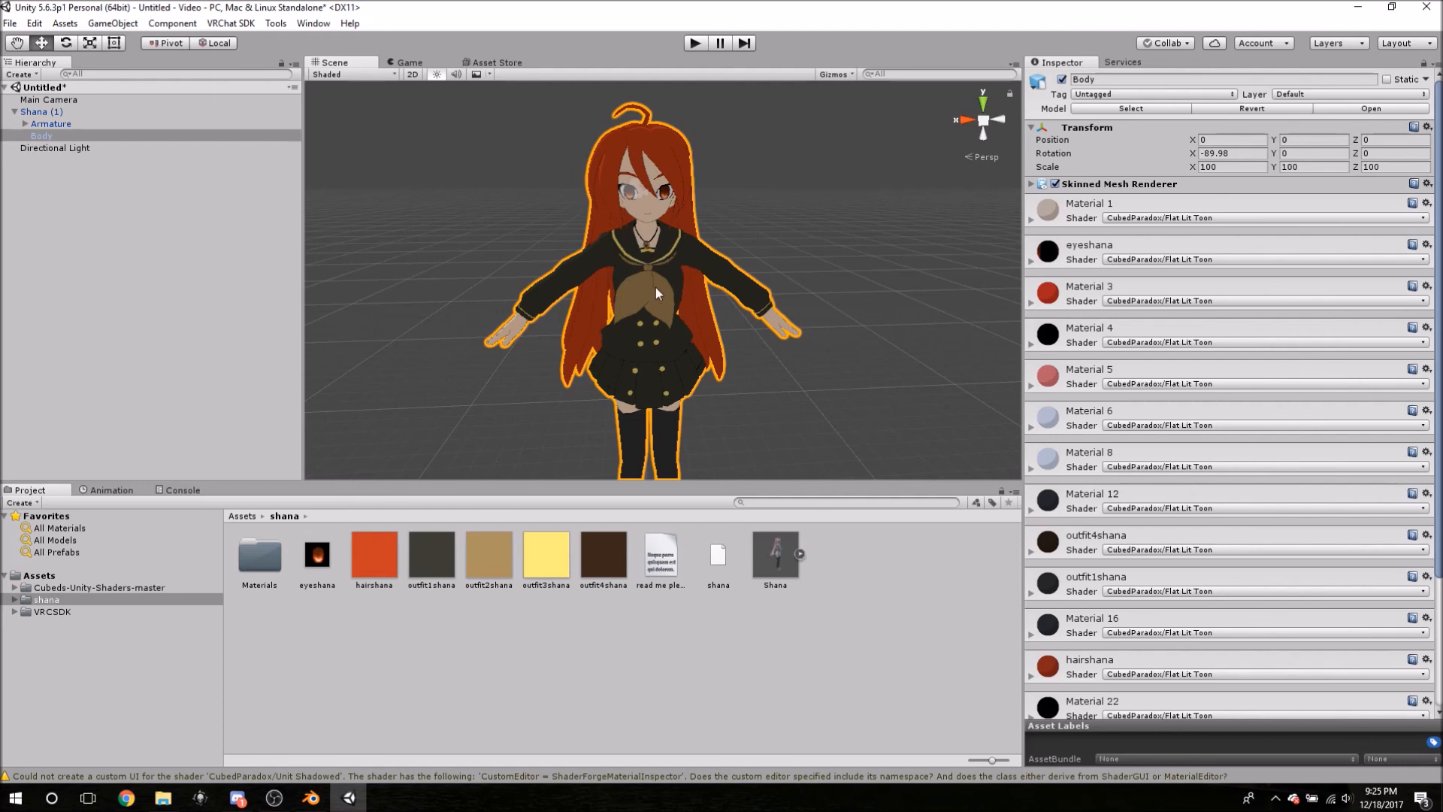
mouse_move(561, 224)
middle_down()
mouse_move(579, 230)
mouse_move(567, 233)
middle_up()
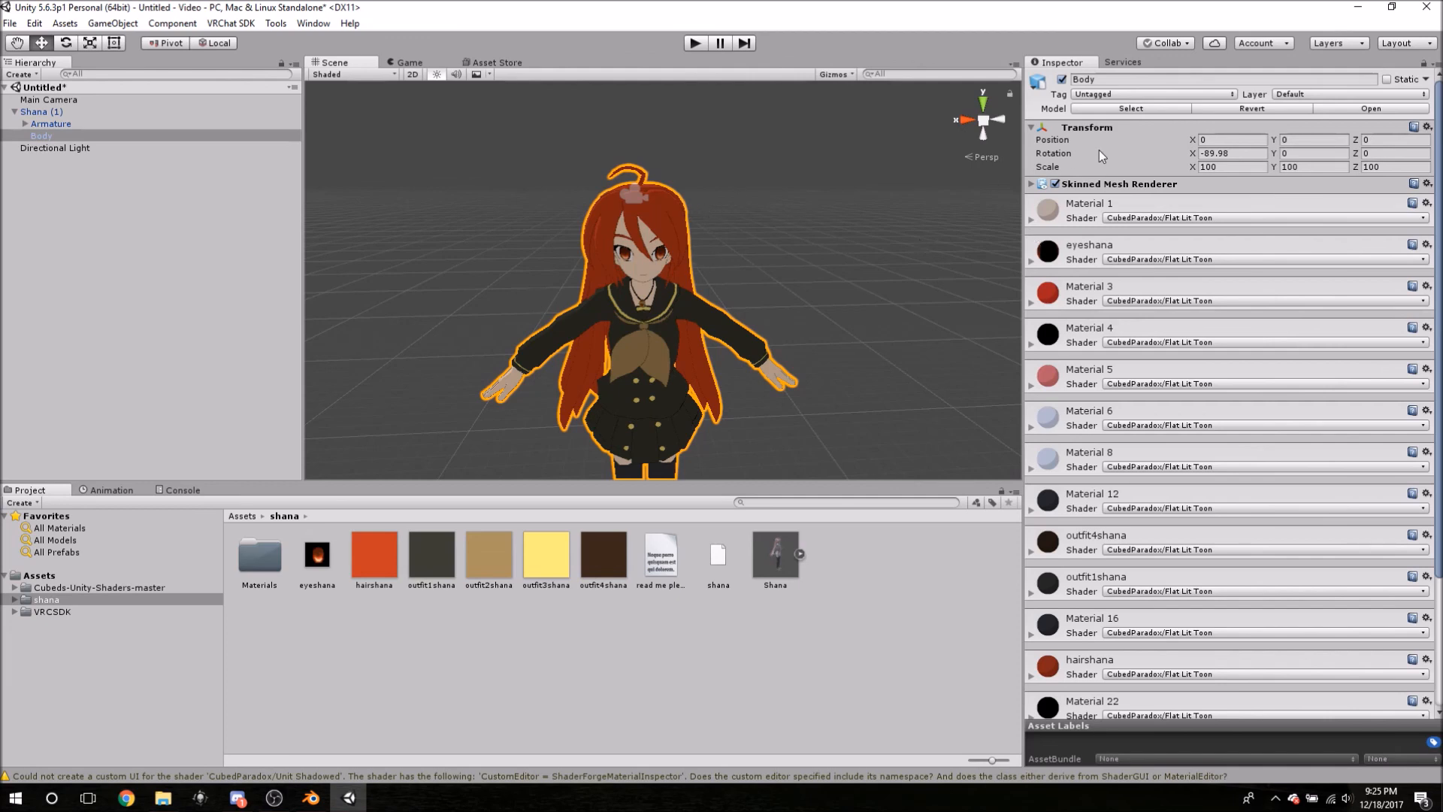
click(1032, 184)
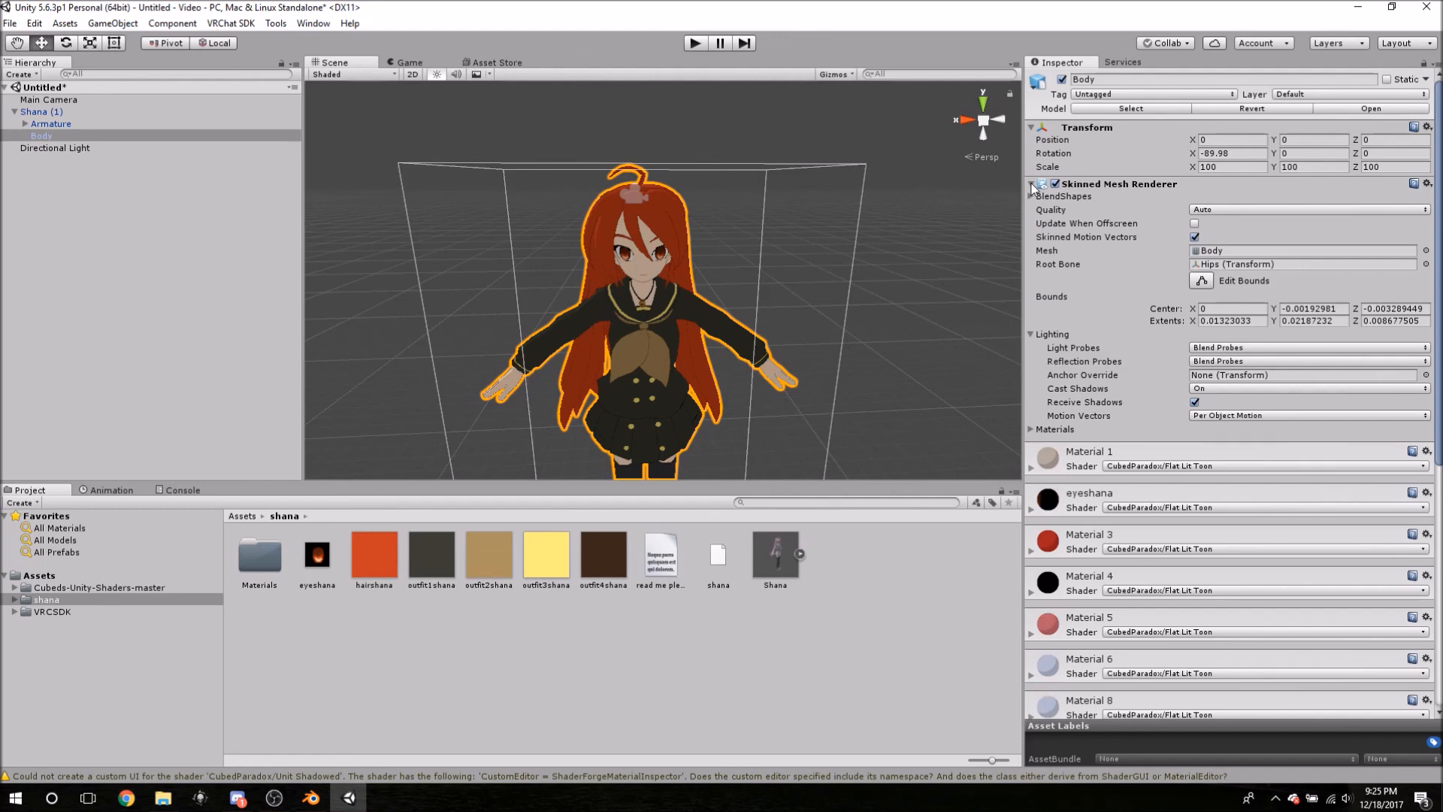
click(1032, 184)
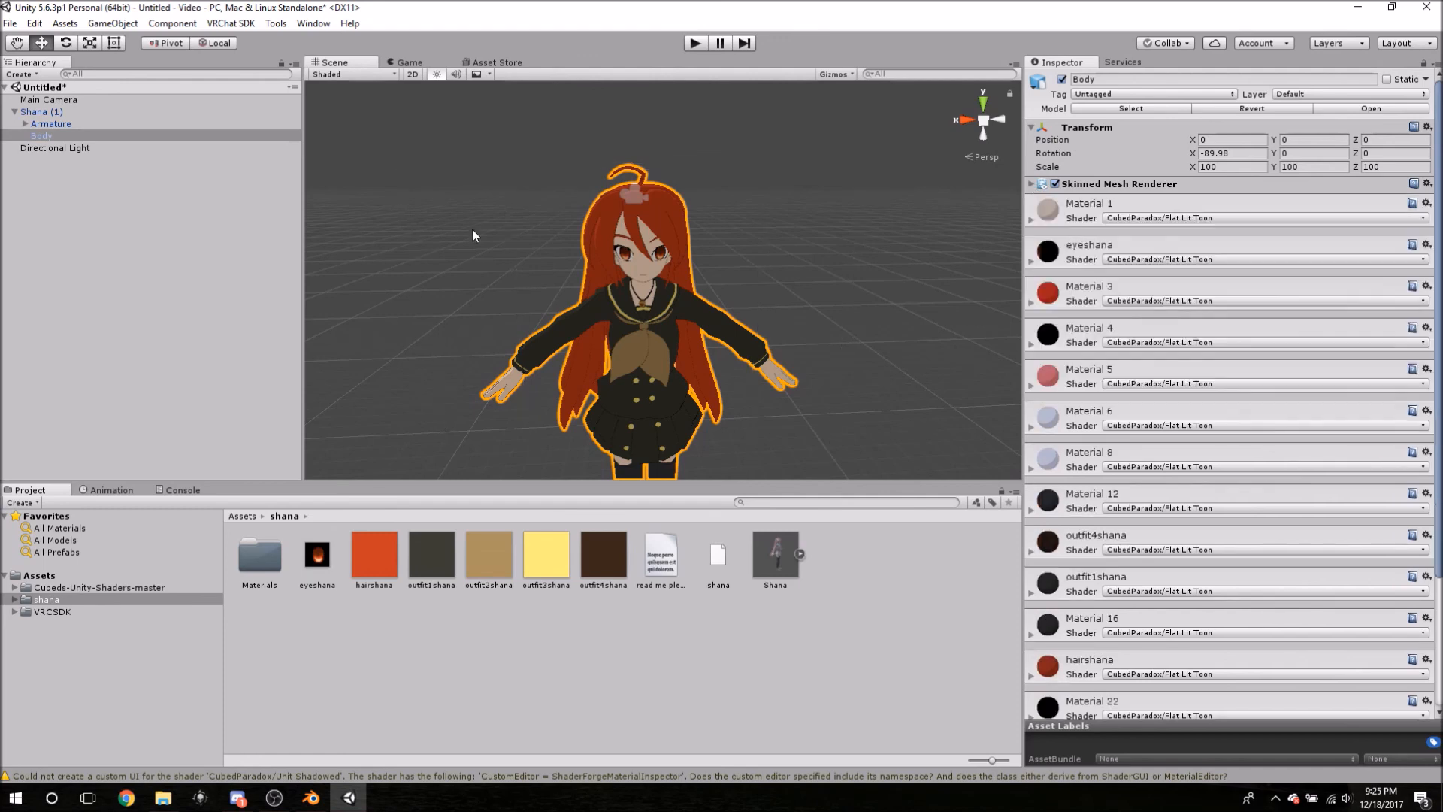
click(39, 124)
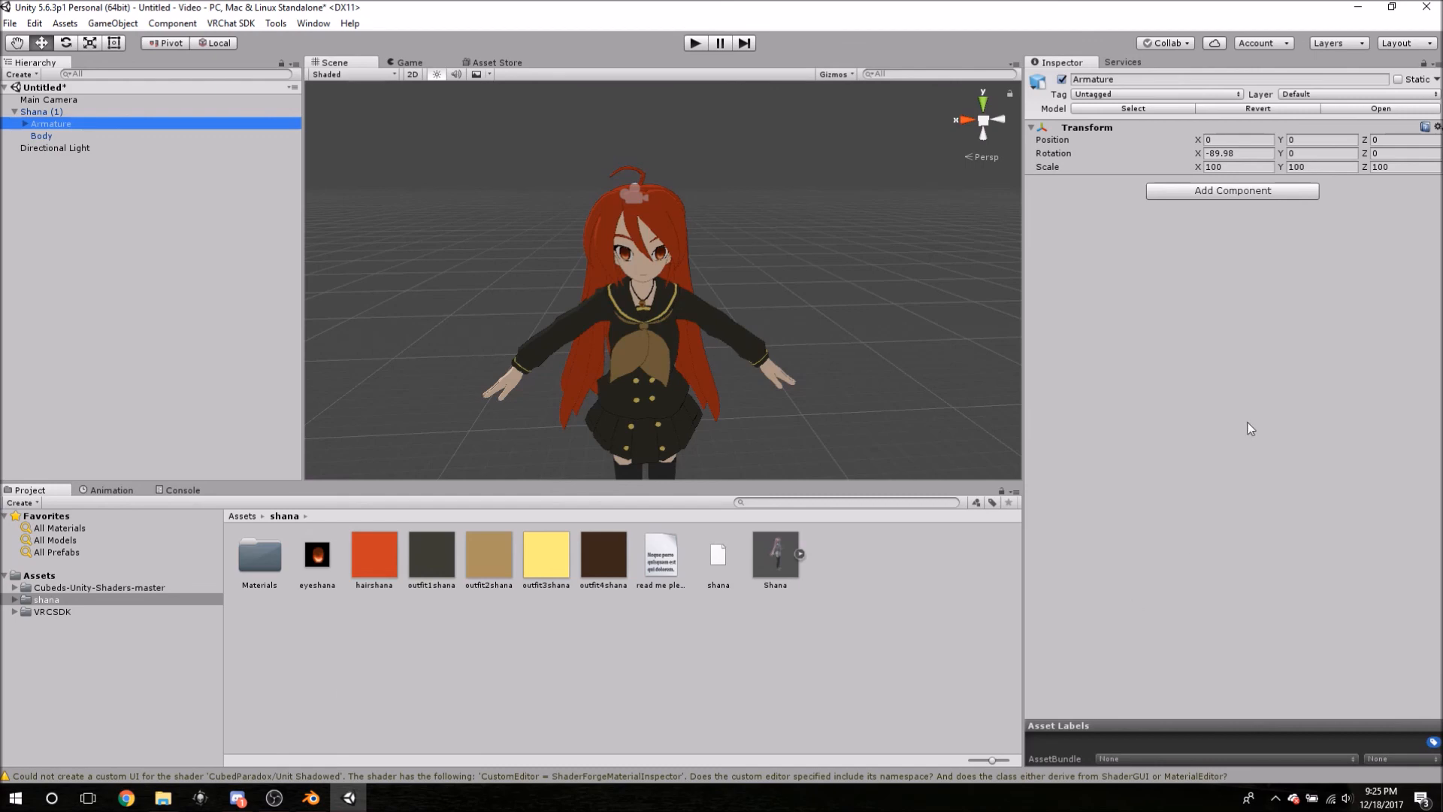
- Select Shana (1) and browse Add Component > Scripts > VRCSDK2
click(1255, 194)
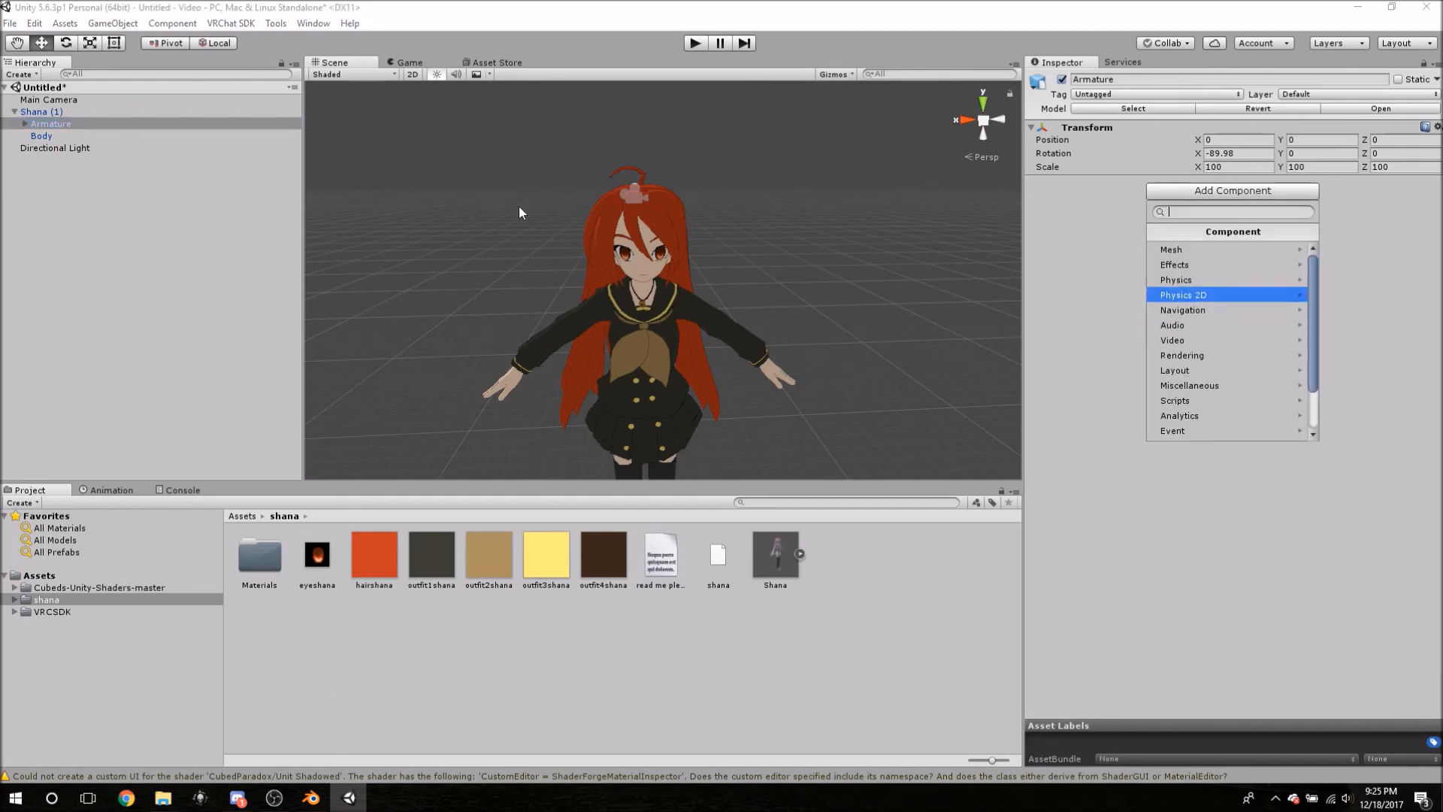
click(52, 122)
click(46, 112)
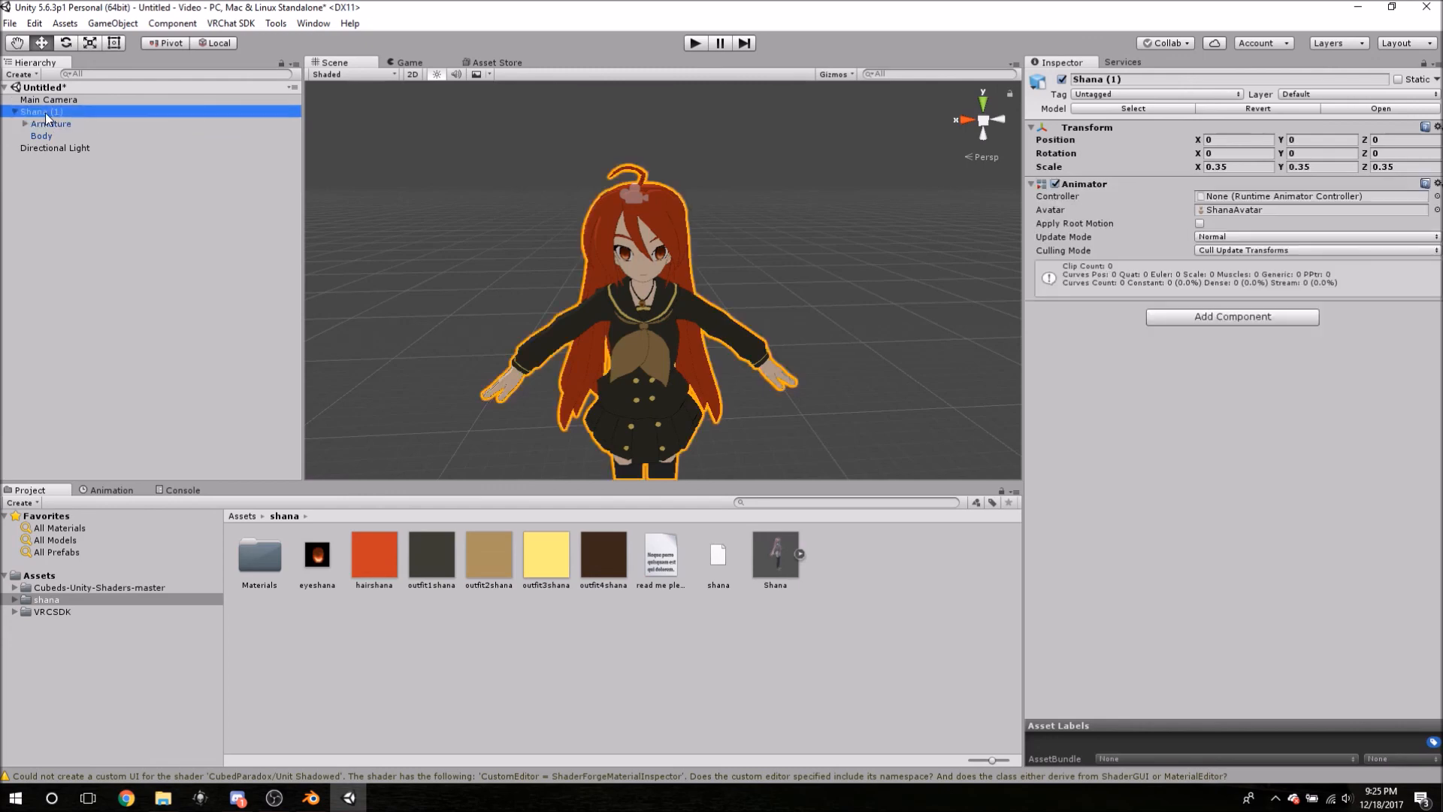
click(1207, 318)
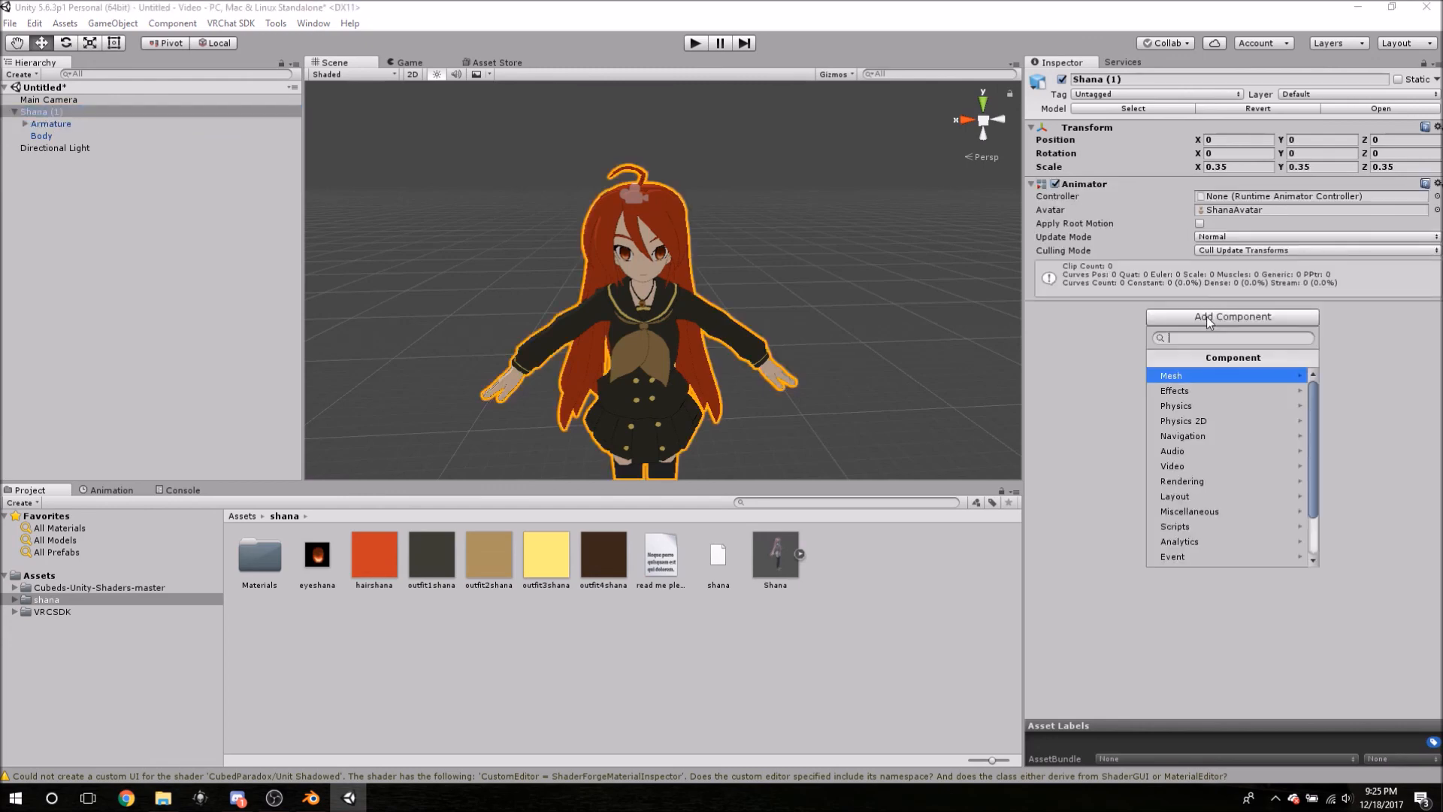
click(1198, 526)
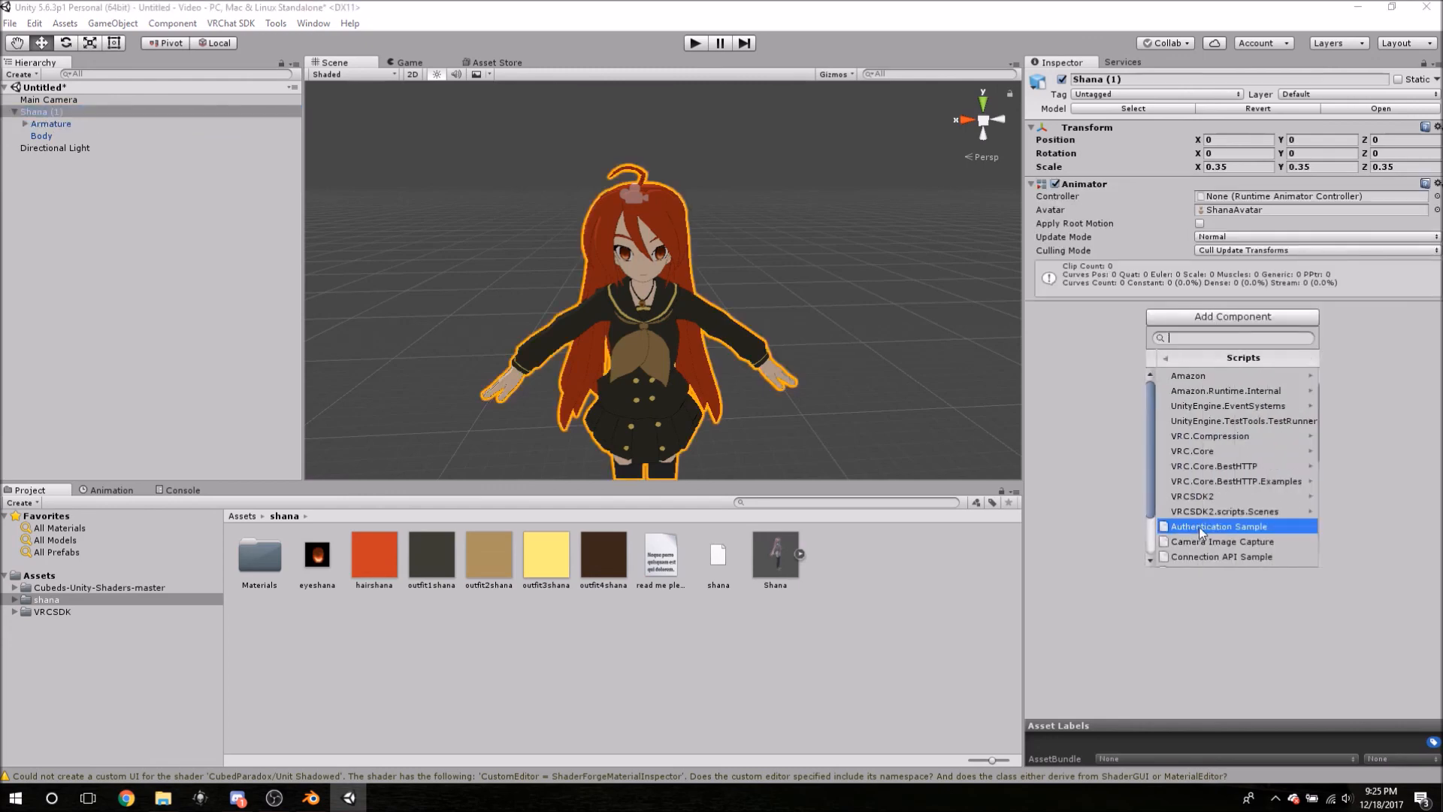
click(1198, 499)
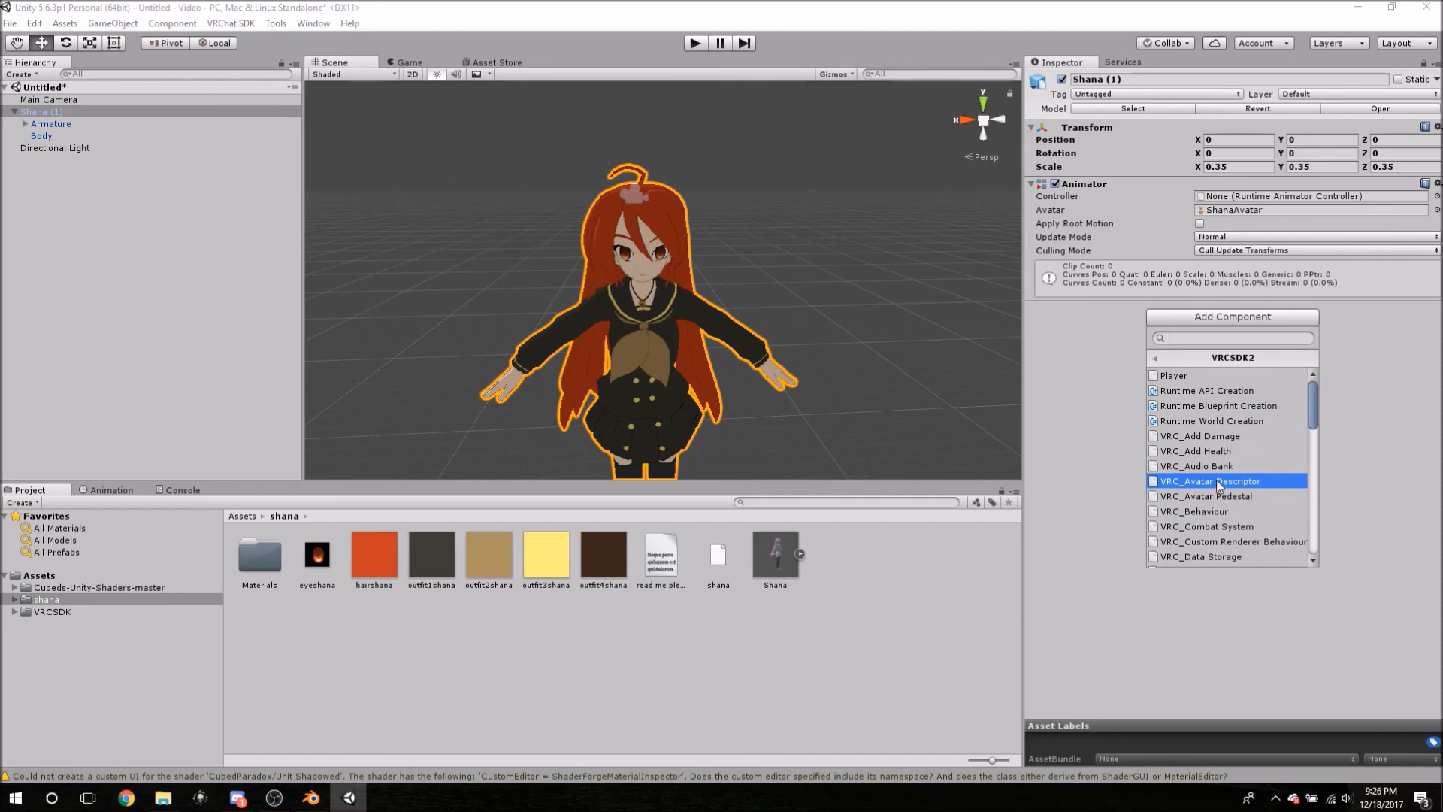
- Add a VRC_Avatar Descriptor to Shana (1) and orbit the view around her head
click(1216, 481)
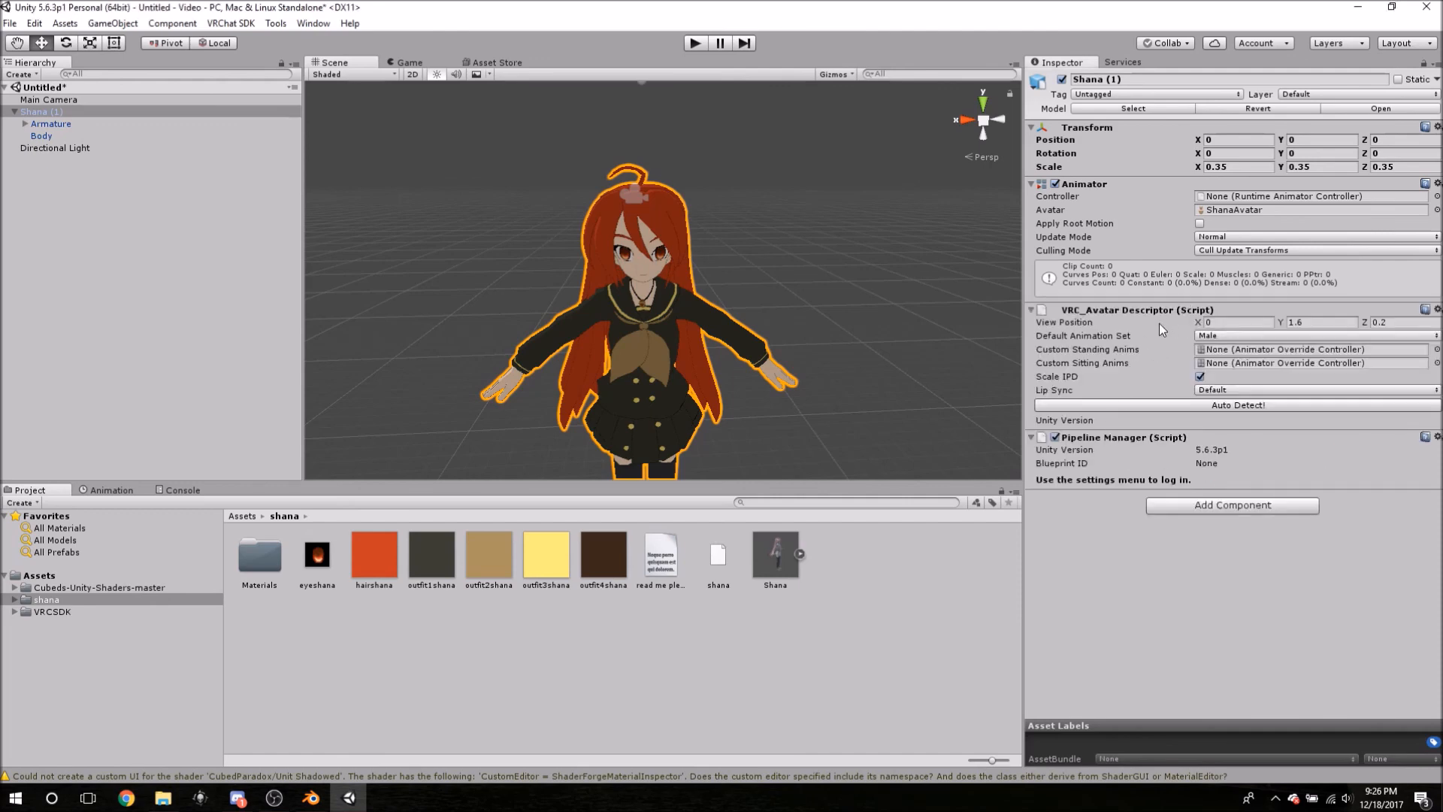
right_drag(813, 214, 801, 214)
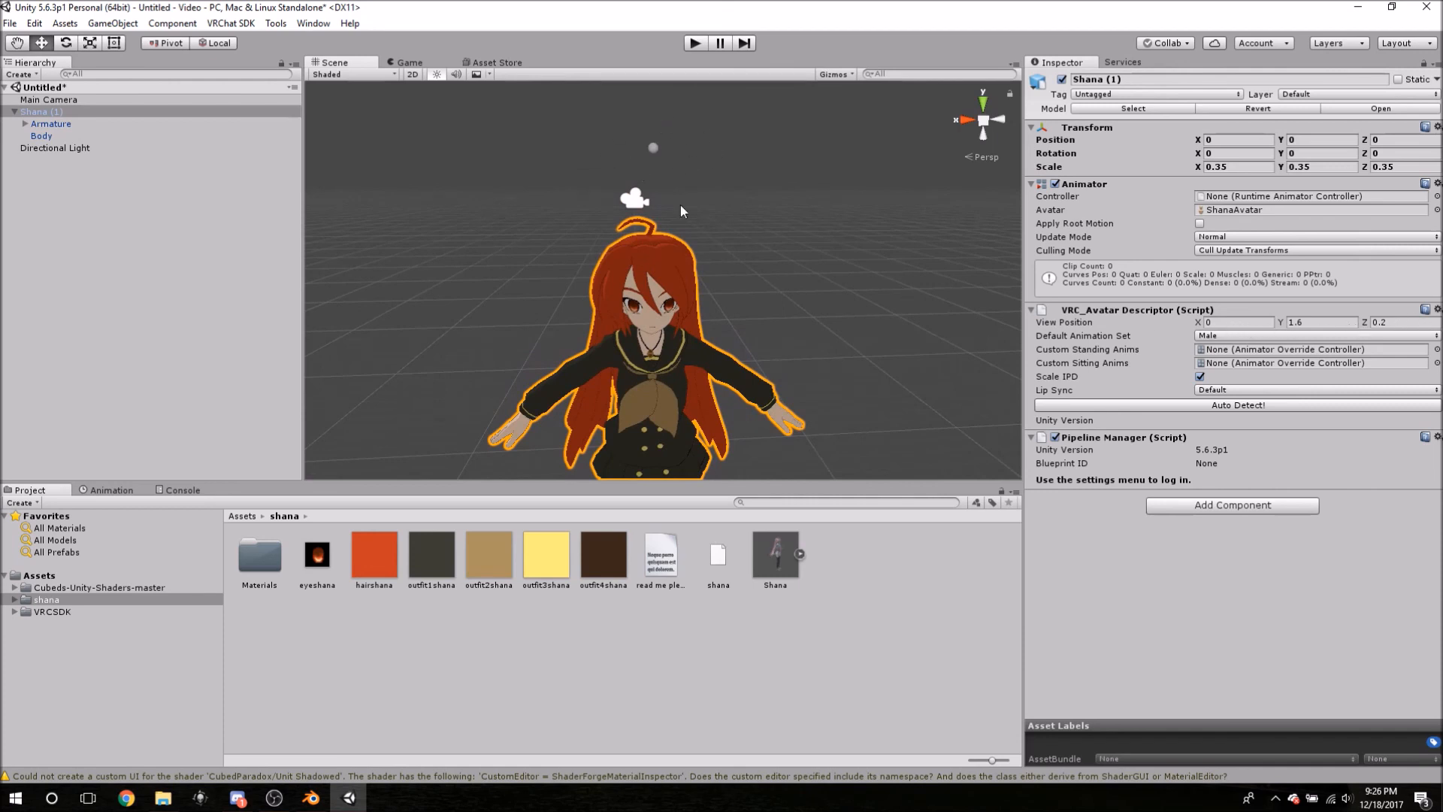
right_drag(721, 249, 827, 197)
key(w)
alt+drag(827, 191, 742, 214)
middle_drag(525, 254, 541, 257)
alt+drag(541, 257, 728, 270)
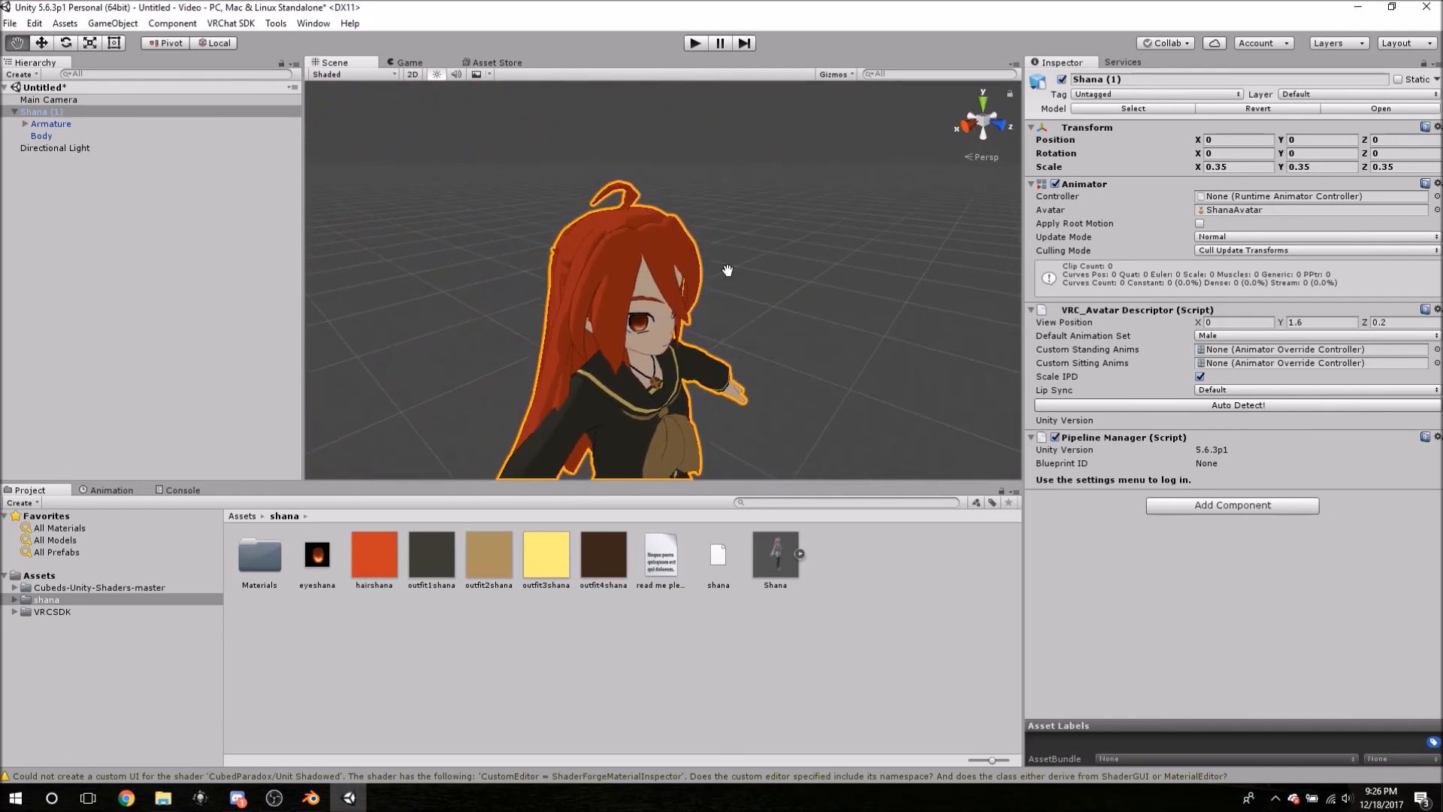
scroll(728, 271, up, 5)
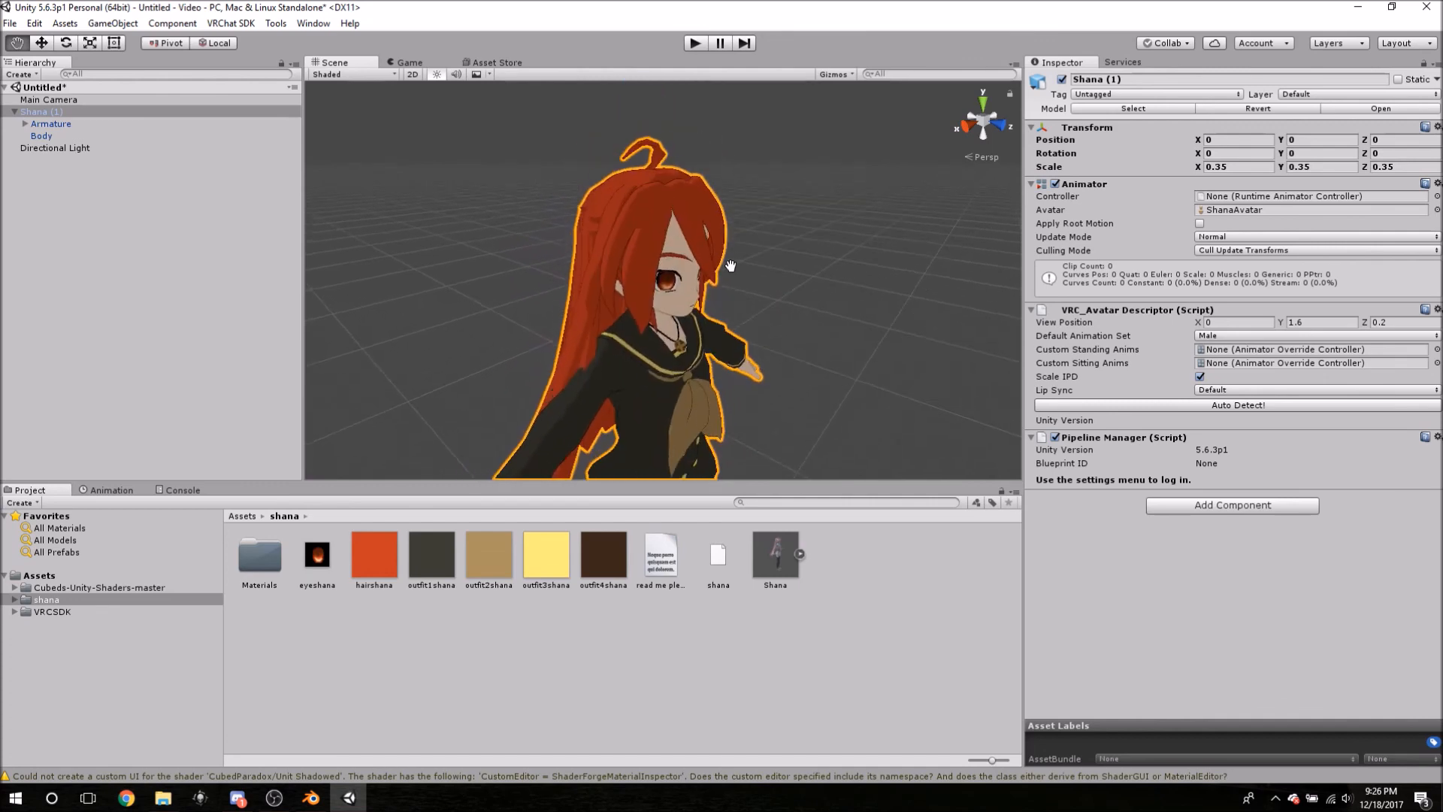
key(w)
- Set the descriptor's View Position Y to 1.24, at eye height
click(1325, 322)
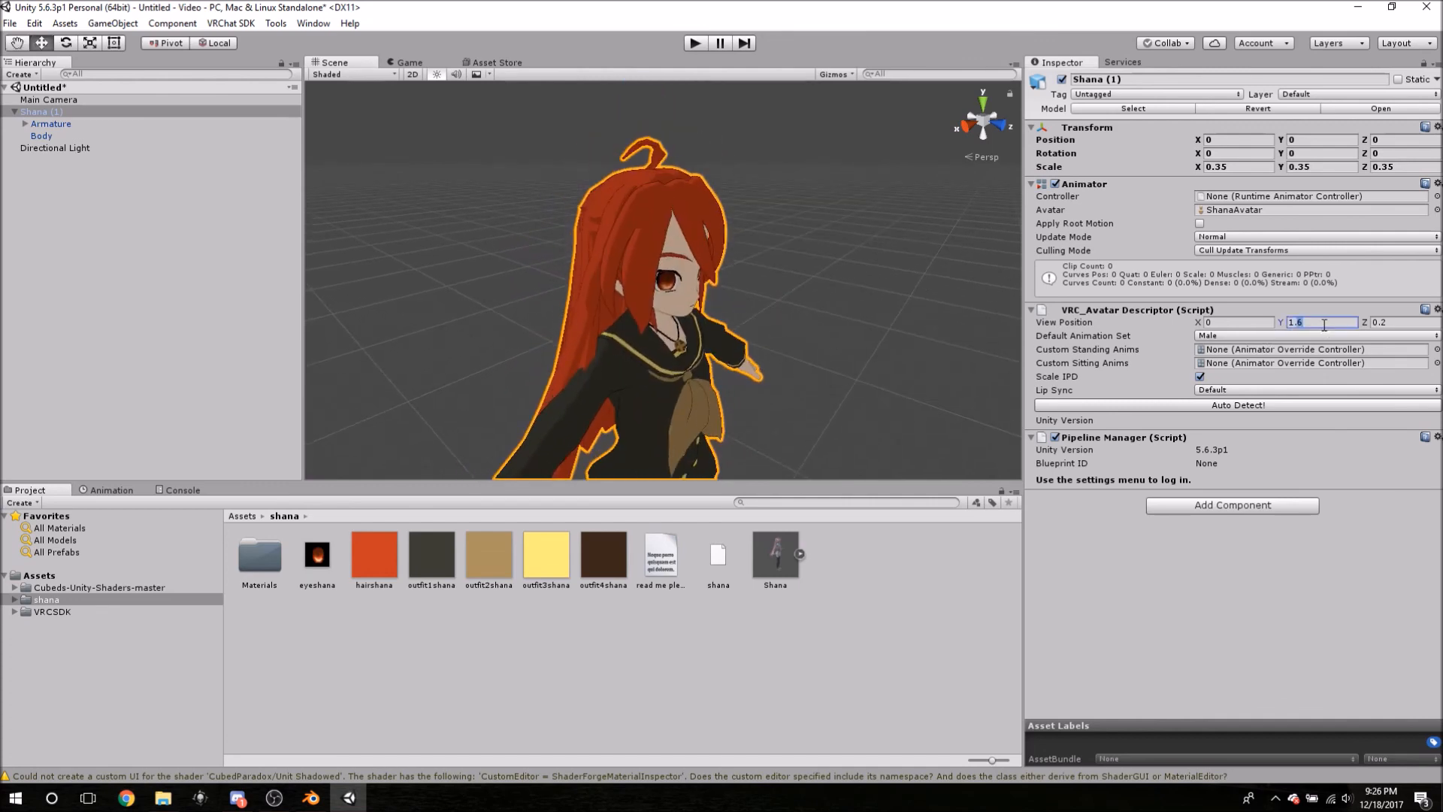
text(1.3)
key(BackSpace)
text(2)
middle_drag(831, 312, 808, 285)
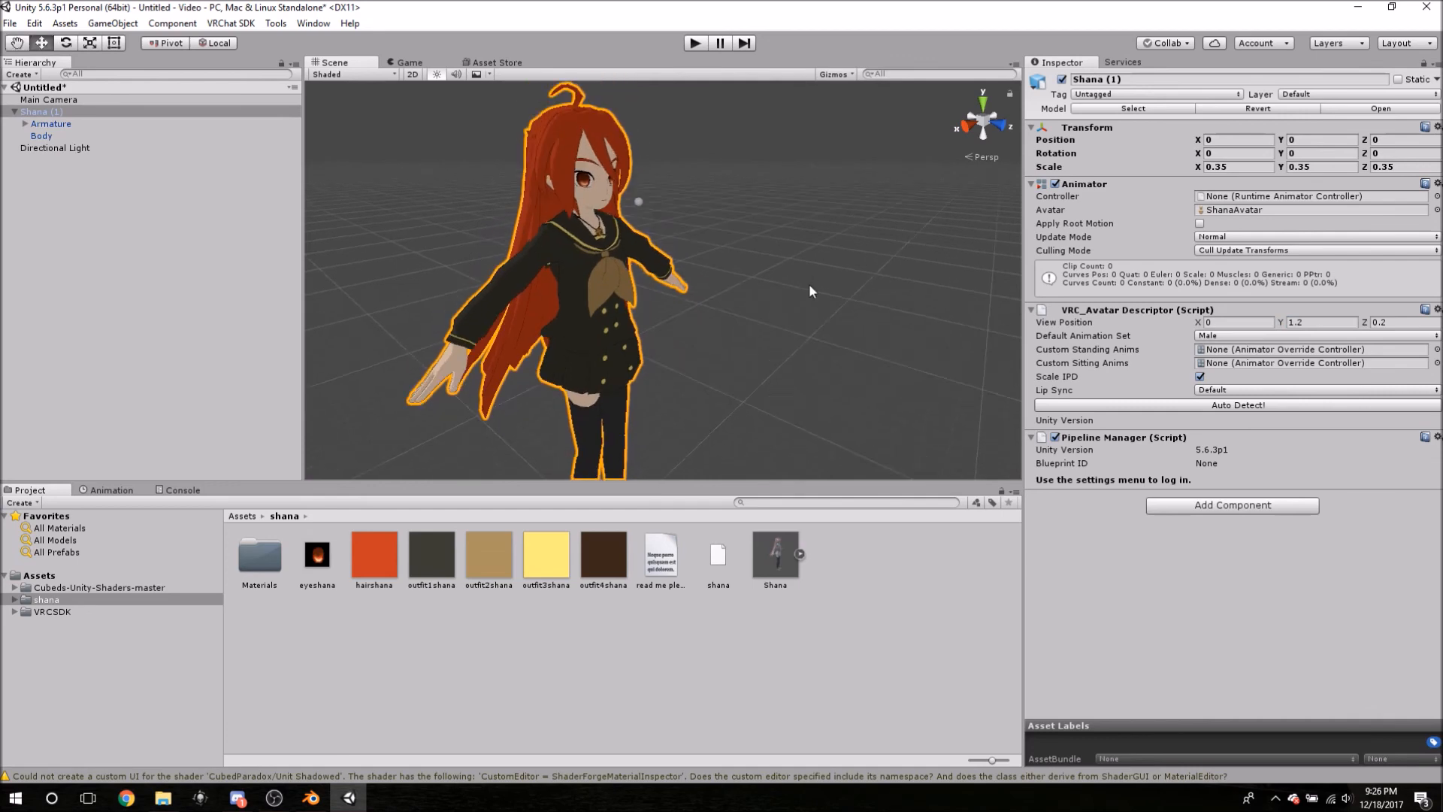
click(1318, 323)
text(1.23)
text(5)
key(BackSpace)
key(BackSpace)
text(5)
middle_drag(667, 270, 698, 242)
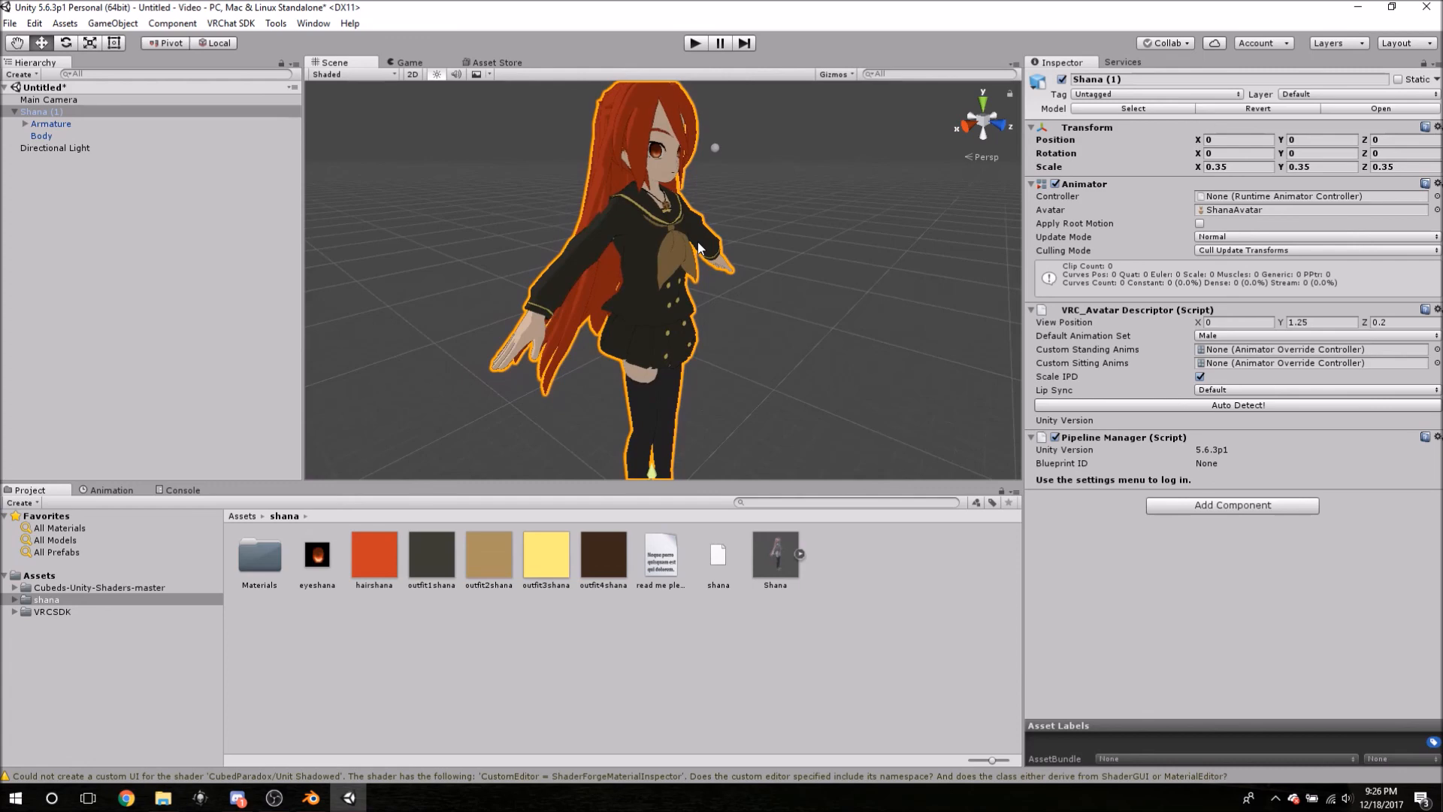
click(1321, 322)
key(BackSpace)
text(45)
key(BackSpace)
- Set the View Position Z to 0.115 and check it from the side
scroll(848, 188, up, 2)
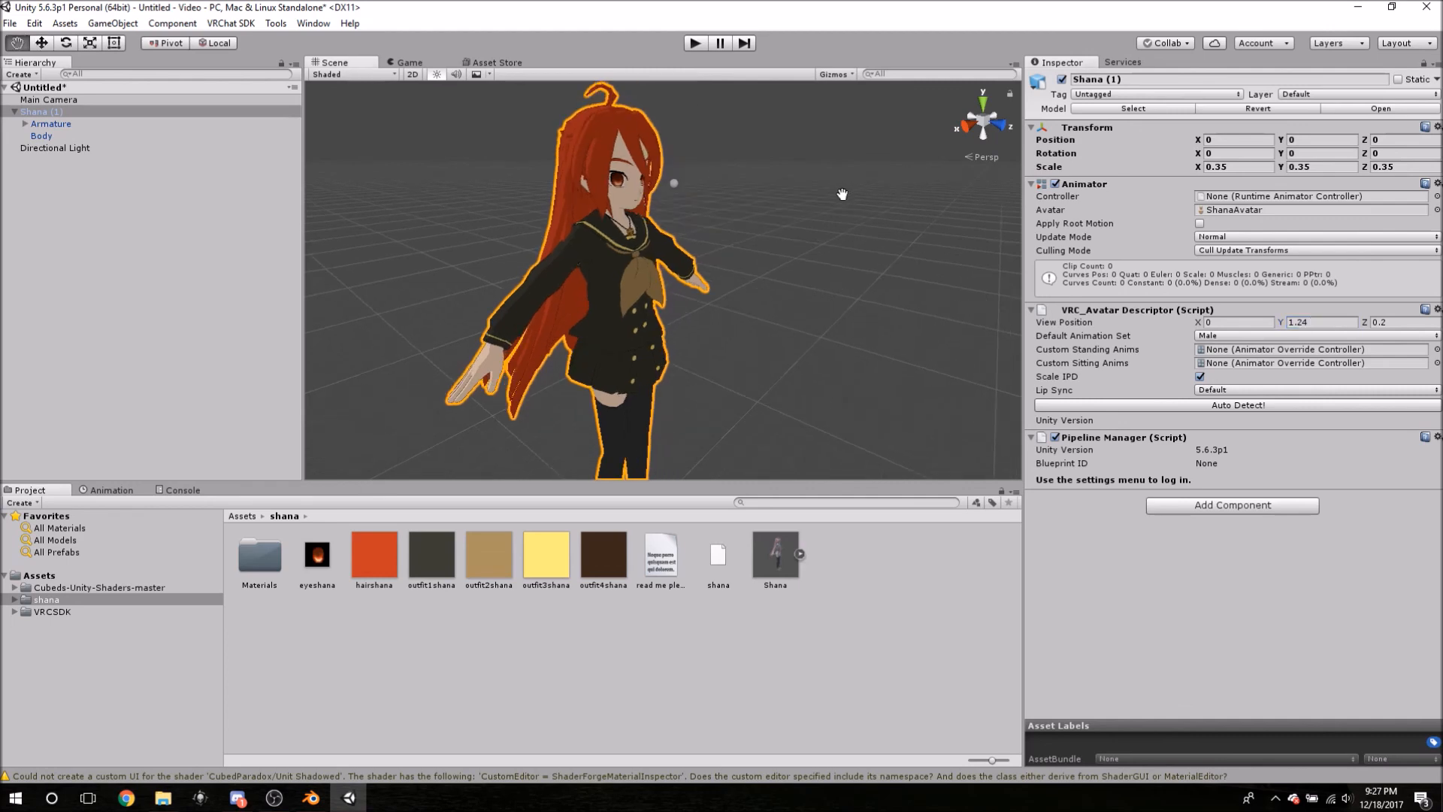
scroll(834, 196, up, 3)
middle_drag(806, 160, 809, 169)
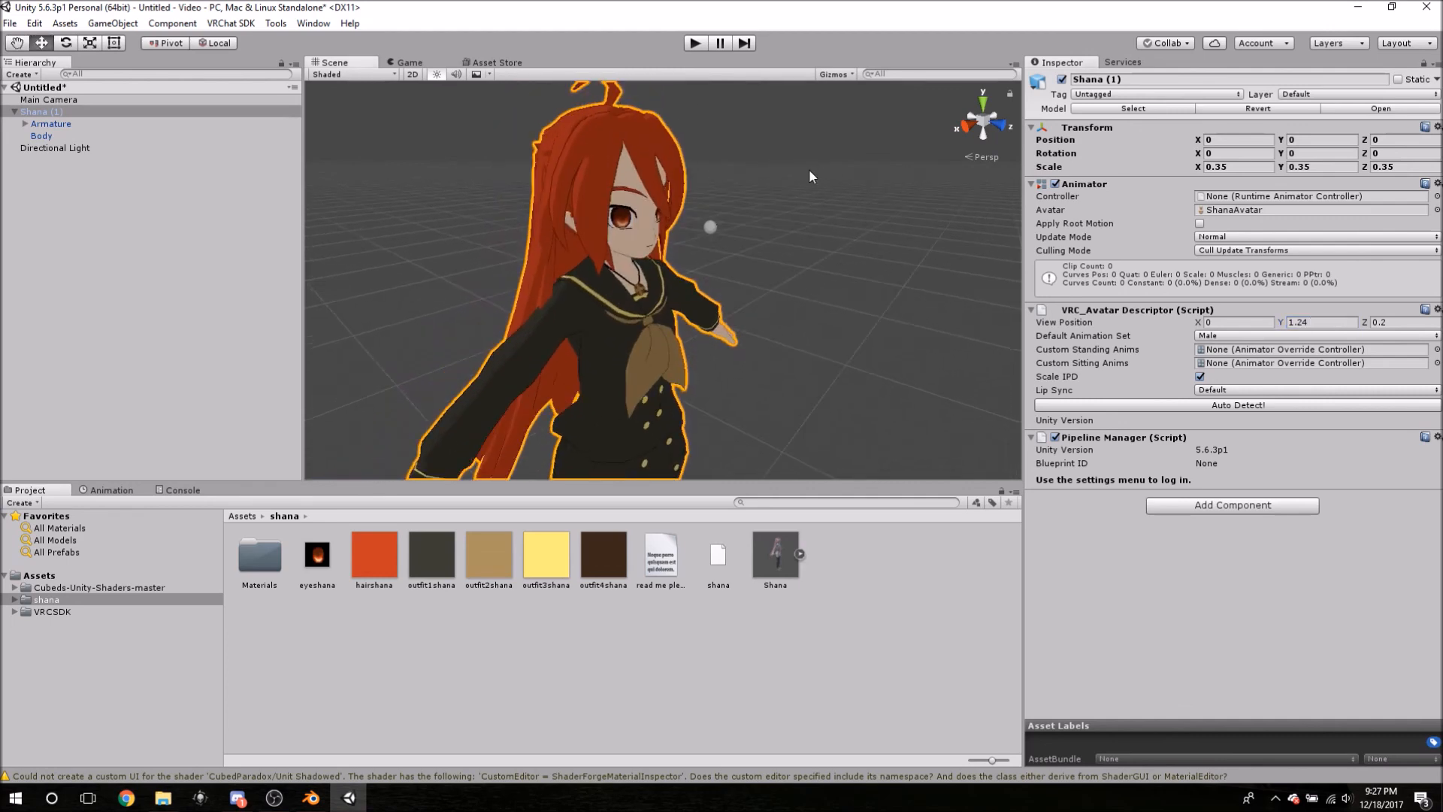
click(1403, 320)
text(0.115)
alt+drag(773, 242, 708, 250)
scroll(772, 247, up, 5)
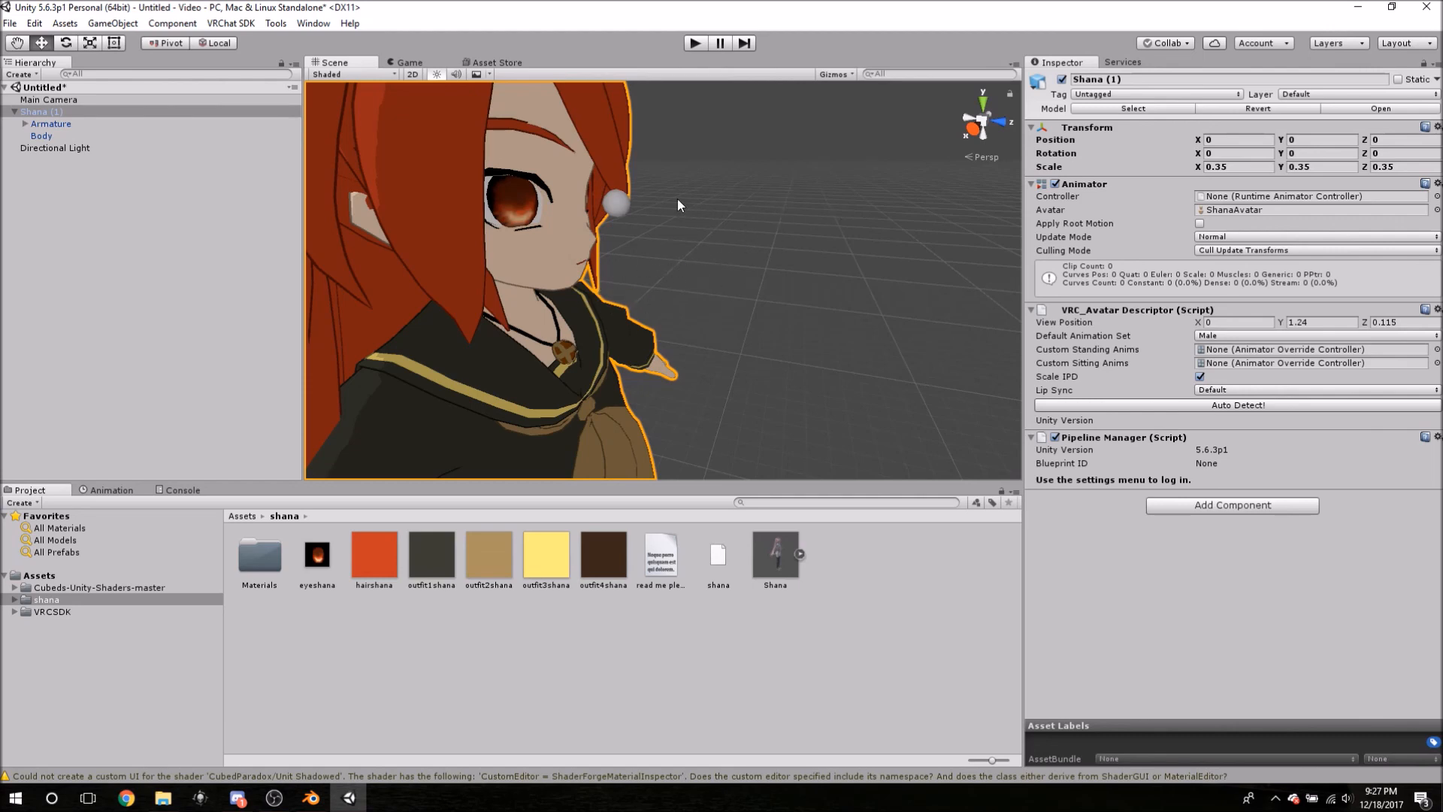
mouse_move(693, 200)
alt+mouse_down()
mouse_move(747, 273)
mouse_move(699, 210)
alt+mouse_up()
- Set the avatar descriptor's default animation set to Female
click(1228, 336)
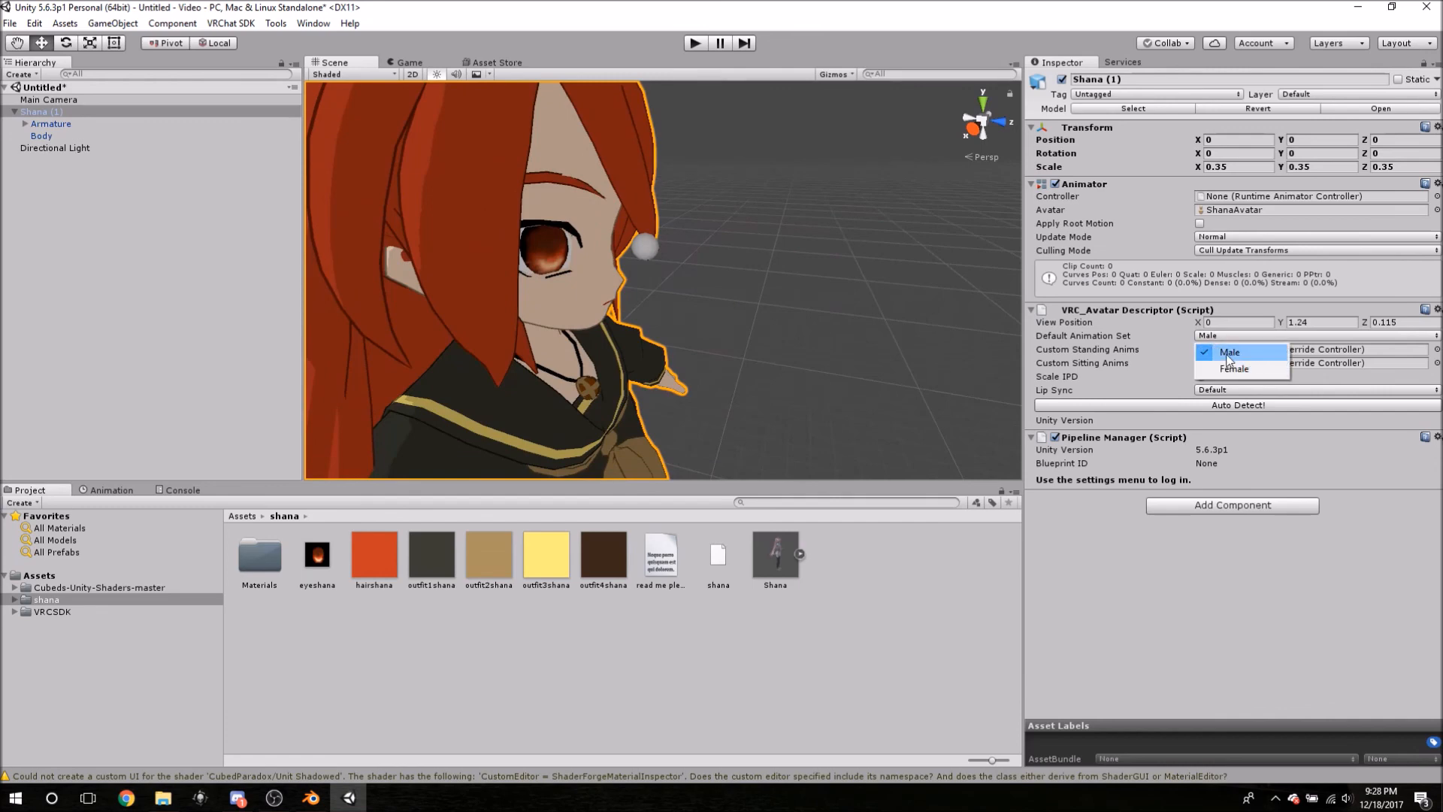
click(1232, 369)
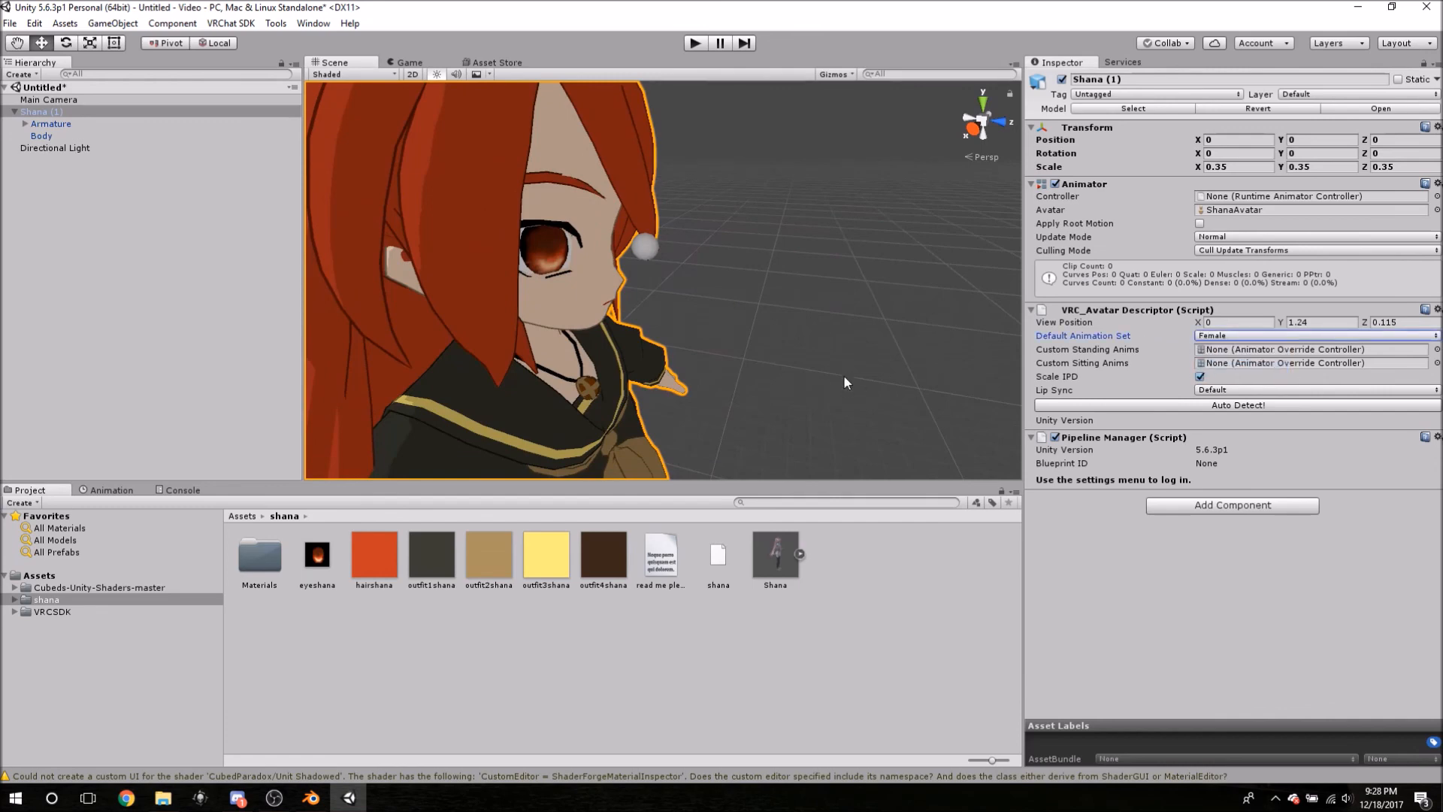
middle_drag(844, 374, 850, 370)
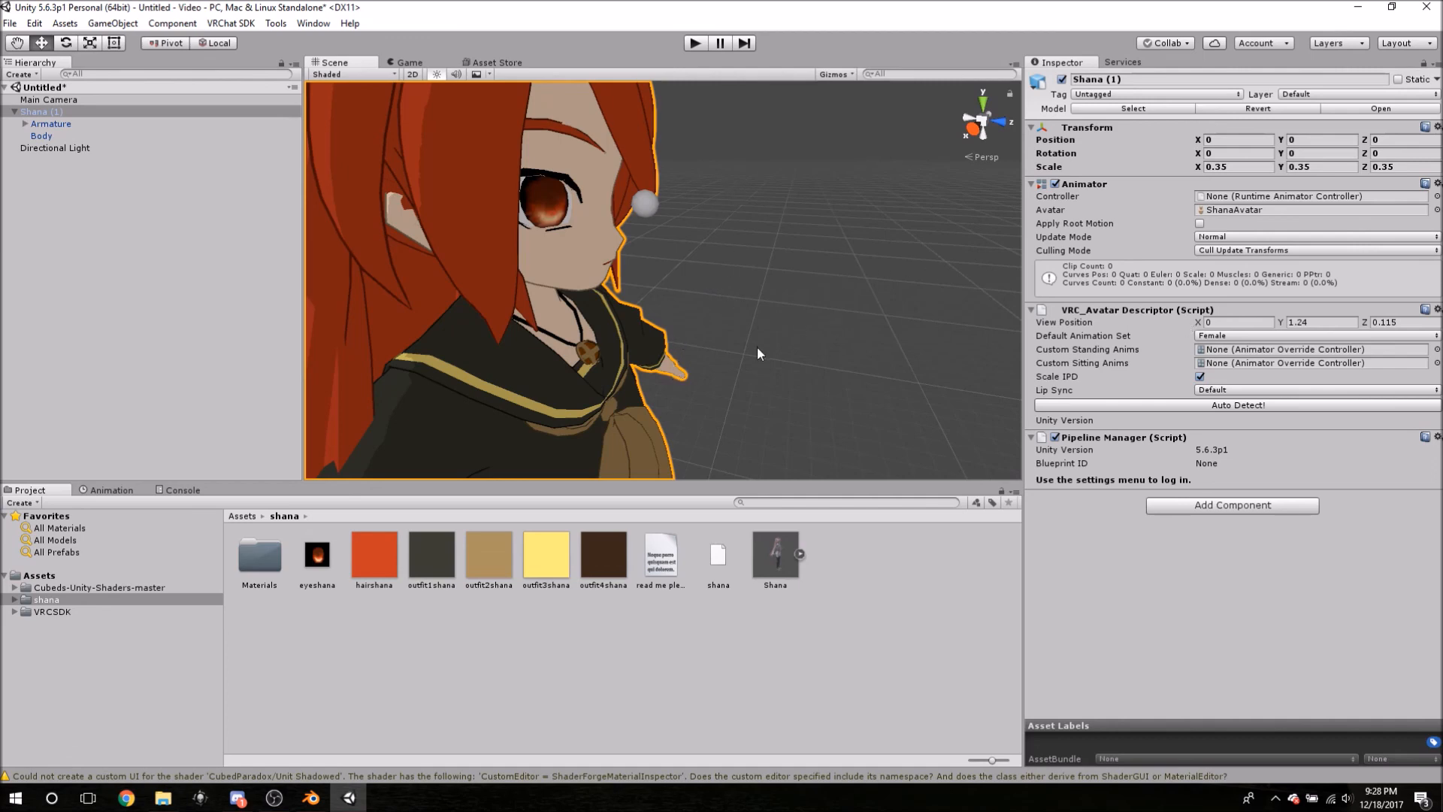
- Set lip sync to Jaw Flap Blend Shape and frame the whole character
click(1217, 390)
click(1221, 410)
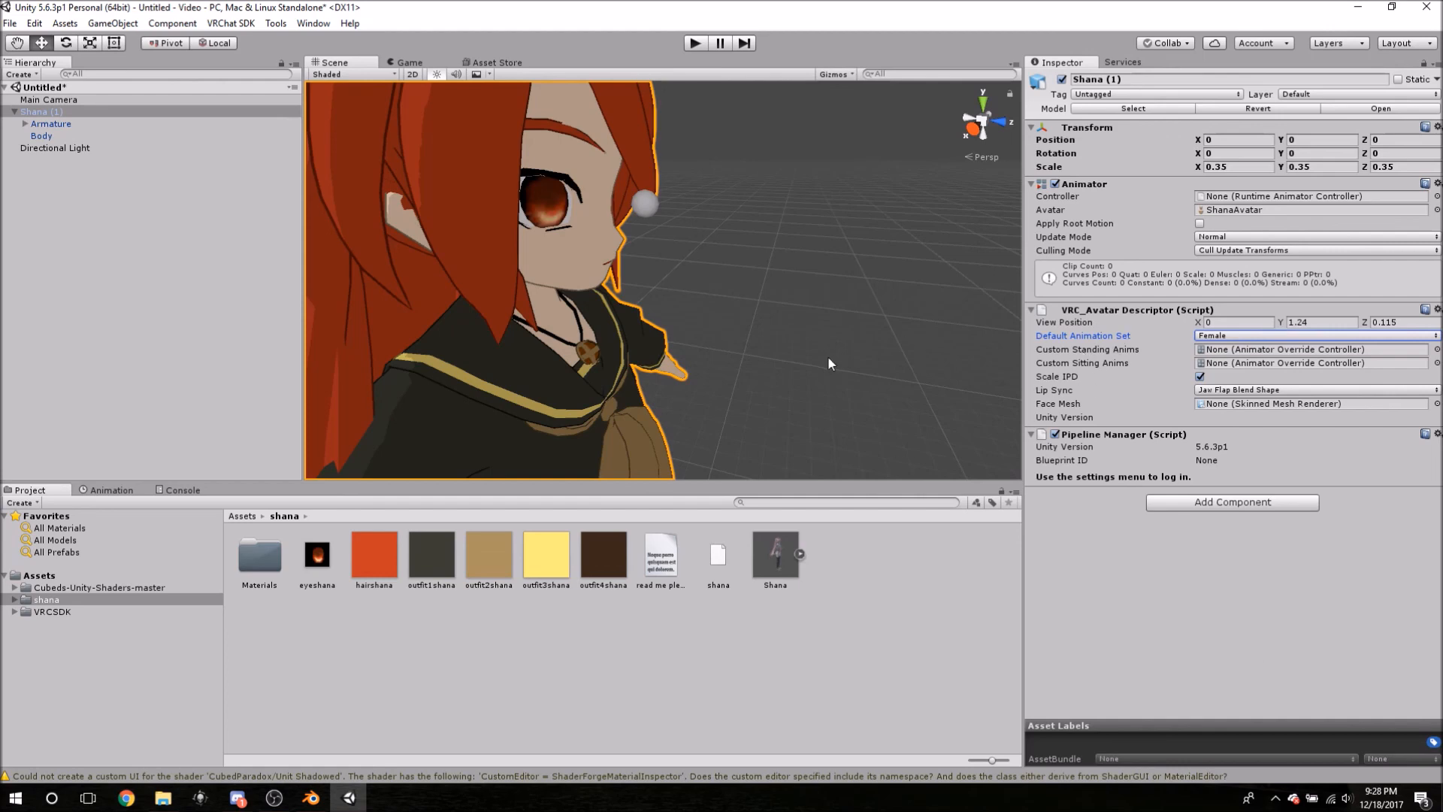
key(f)
middle_drag(793, 323, 788, 315)
alt+drag(789, 315, 683, 347)
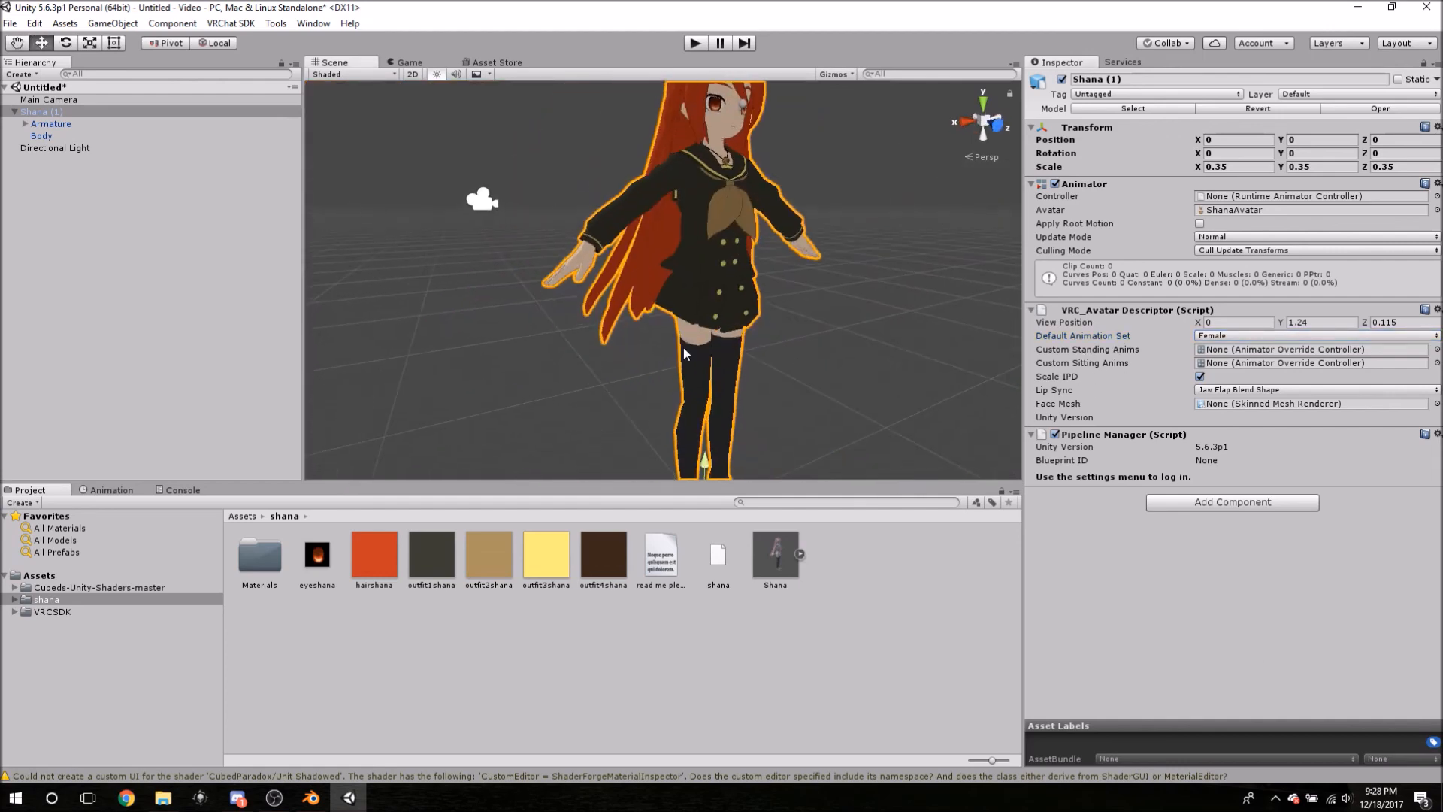
scroll(683, 348, down, 2)
scroll(732, 336, down, 5)
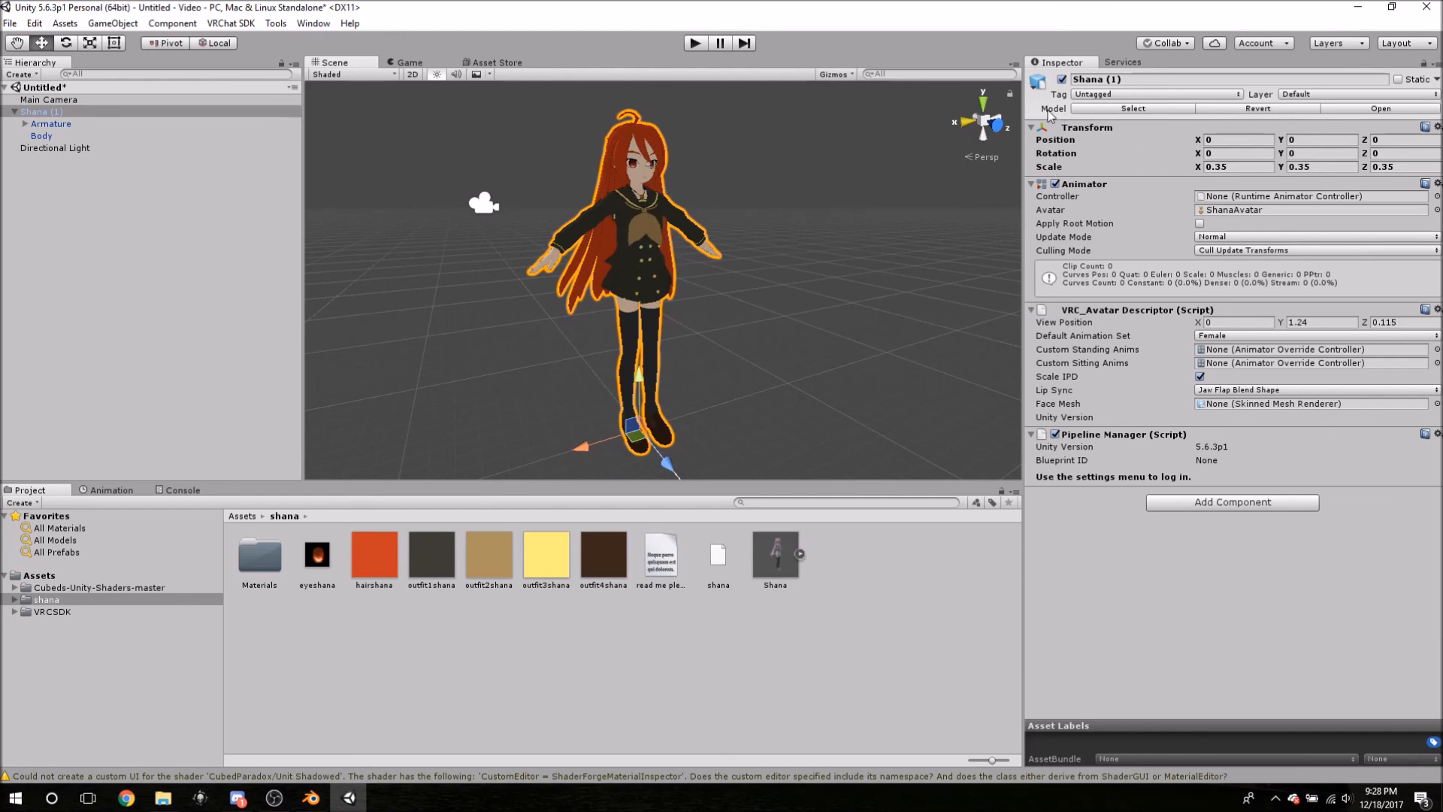
- Collapse the Armature and Shana (1) hierarchy, then select Shana (1)
click(25, 124)
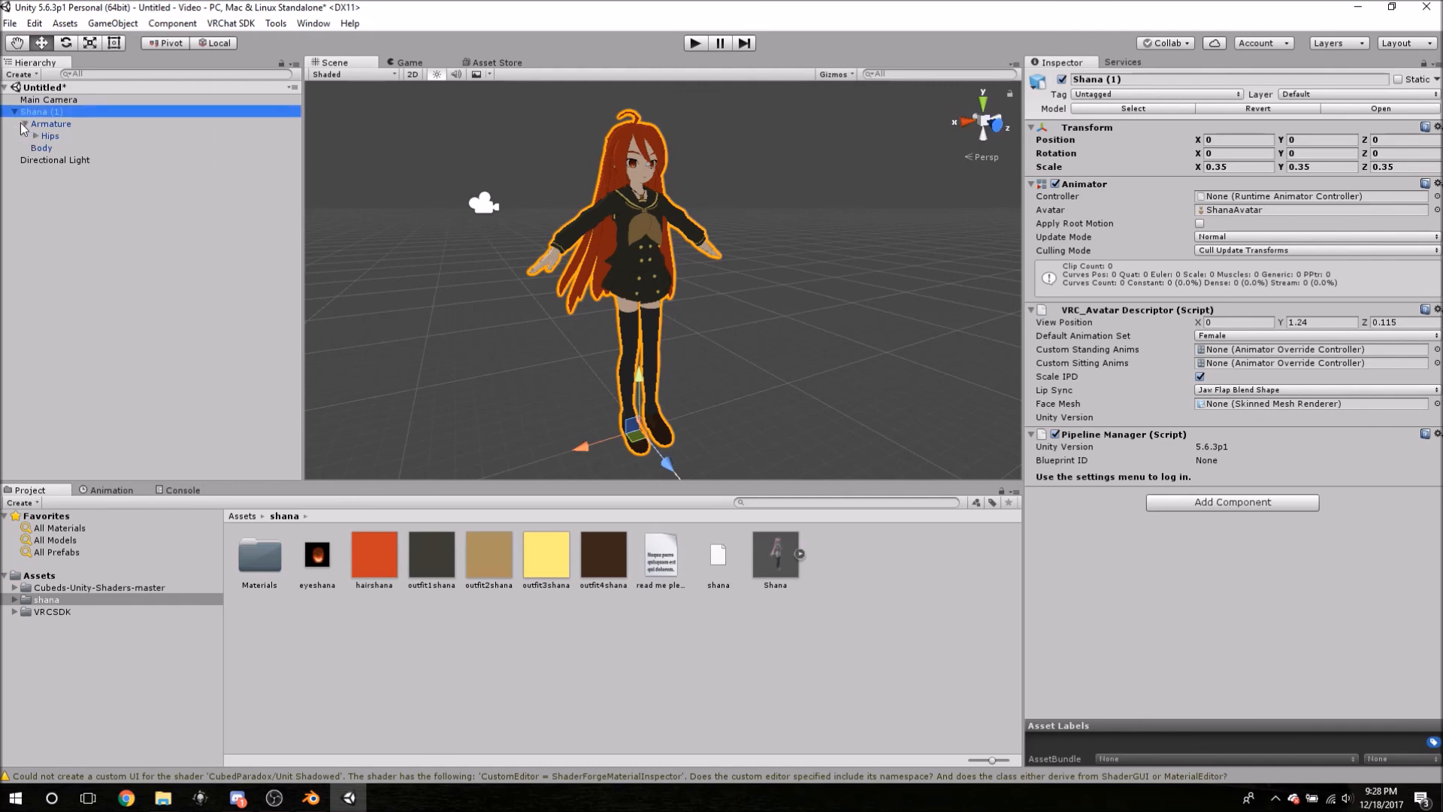
click(25, 124)
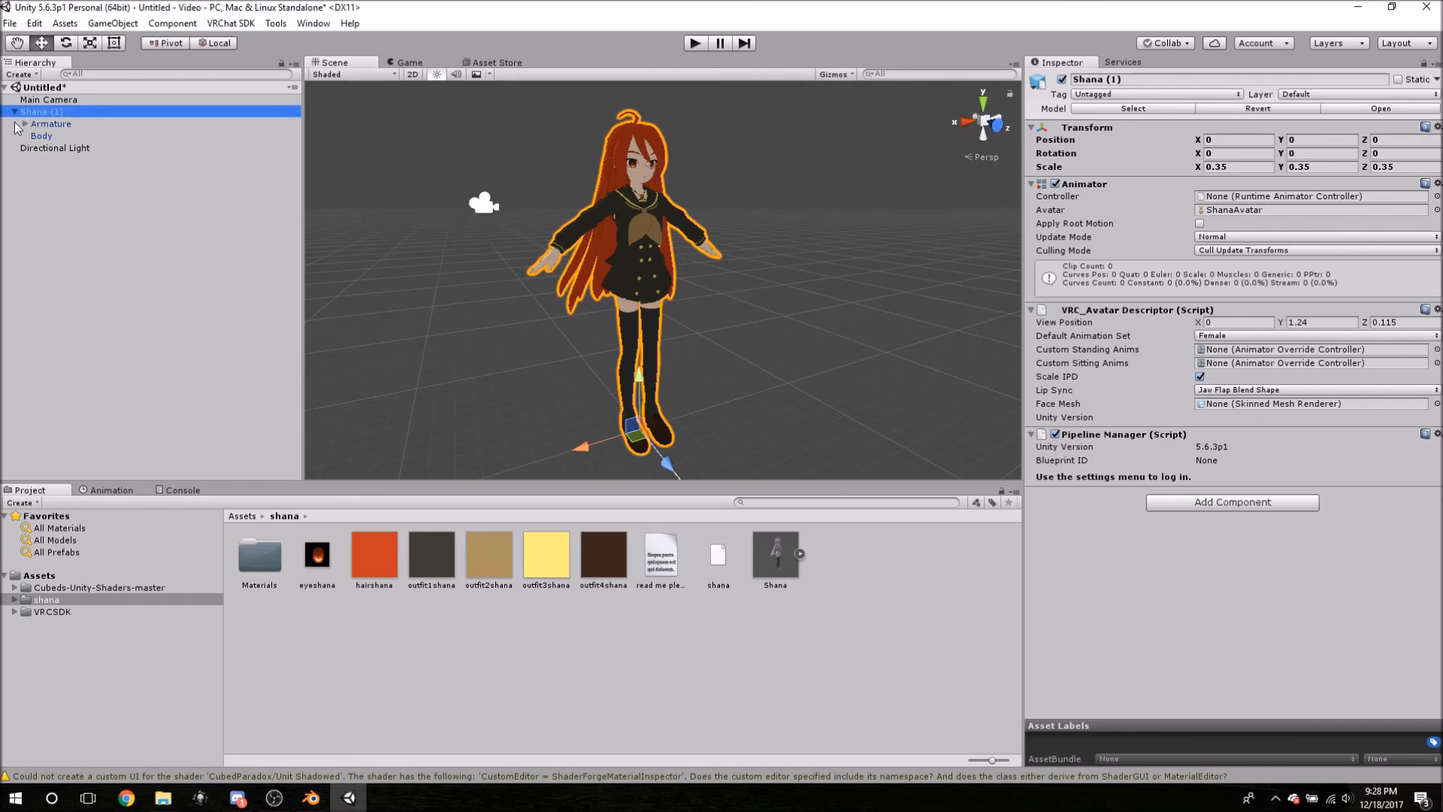
click(14, 112)
click(30, 112)
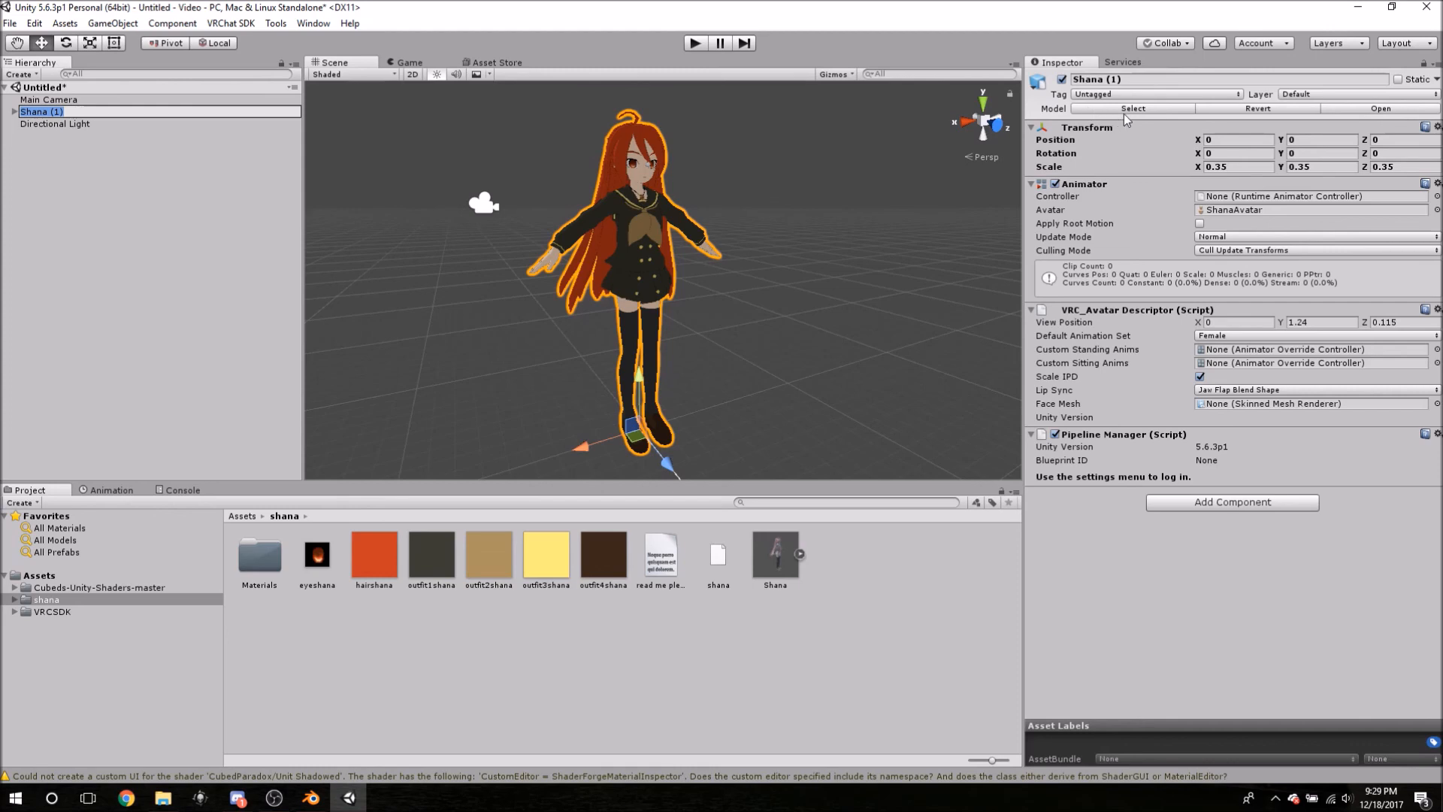
- In the Shana model's Rig import settings, set Animation Type to Humanoid
click(1126, 111)
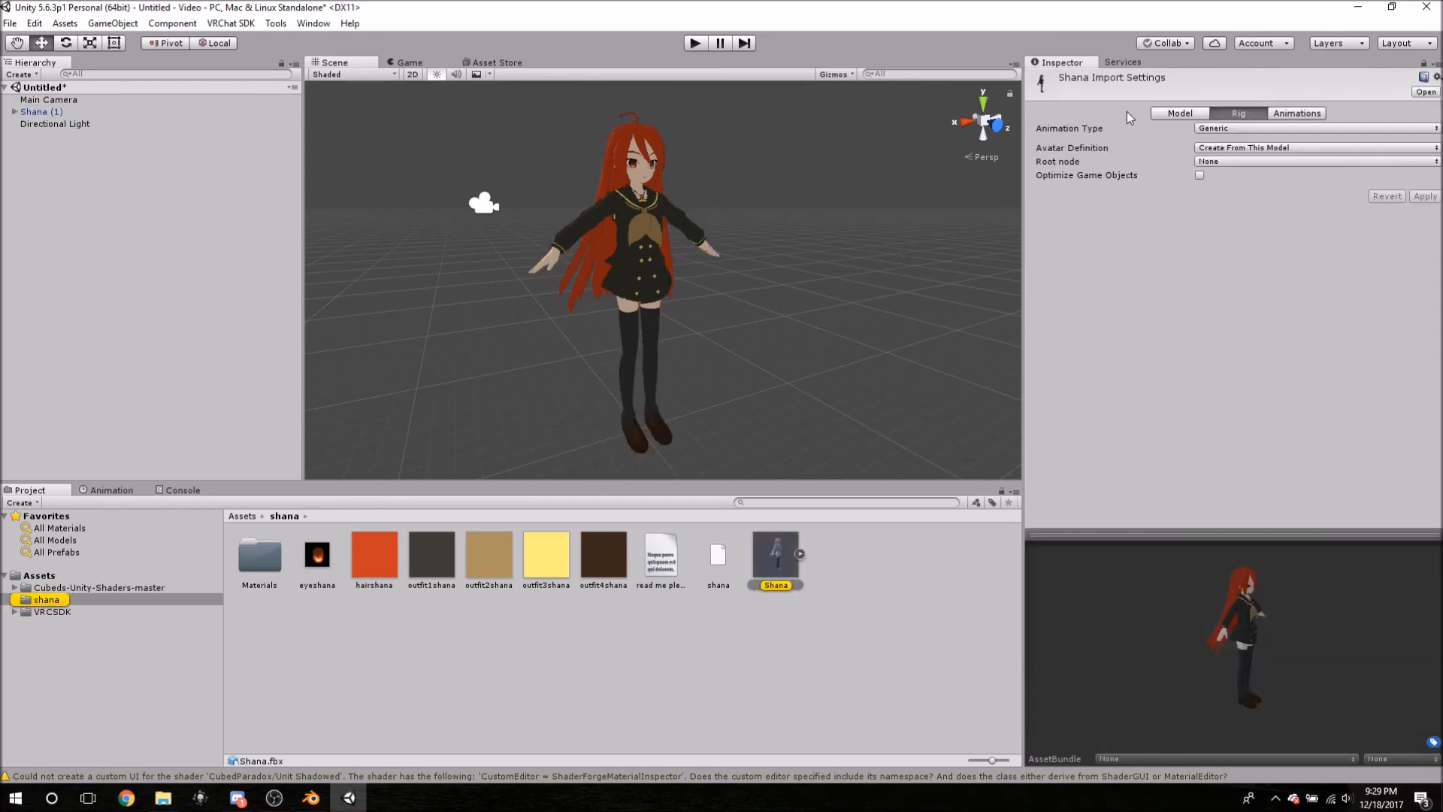
click(1231, 132)
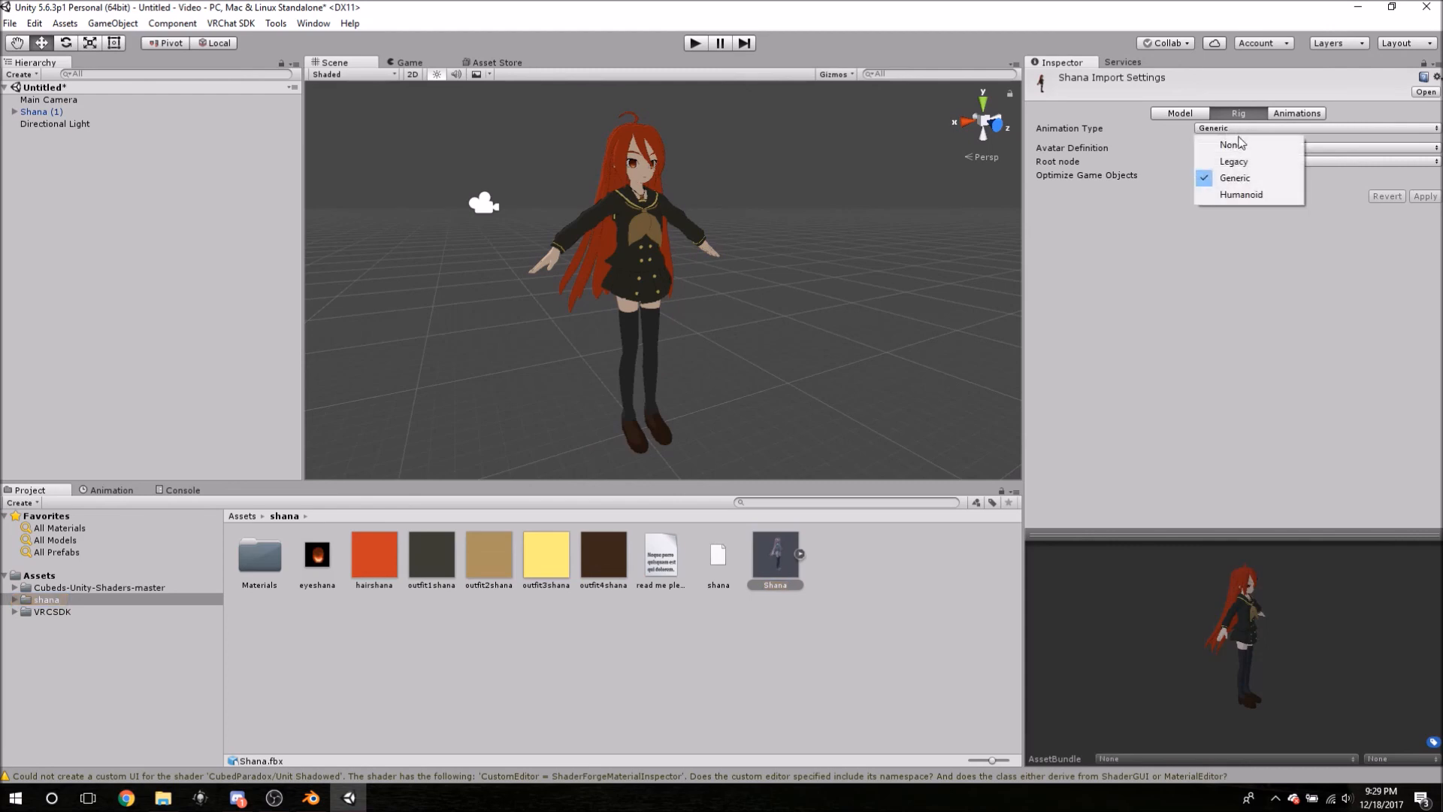
click(1241, 195)
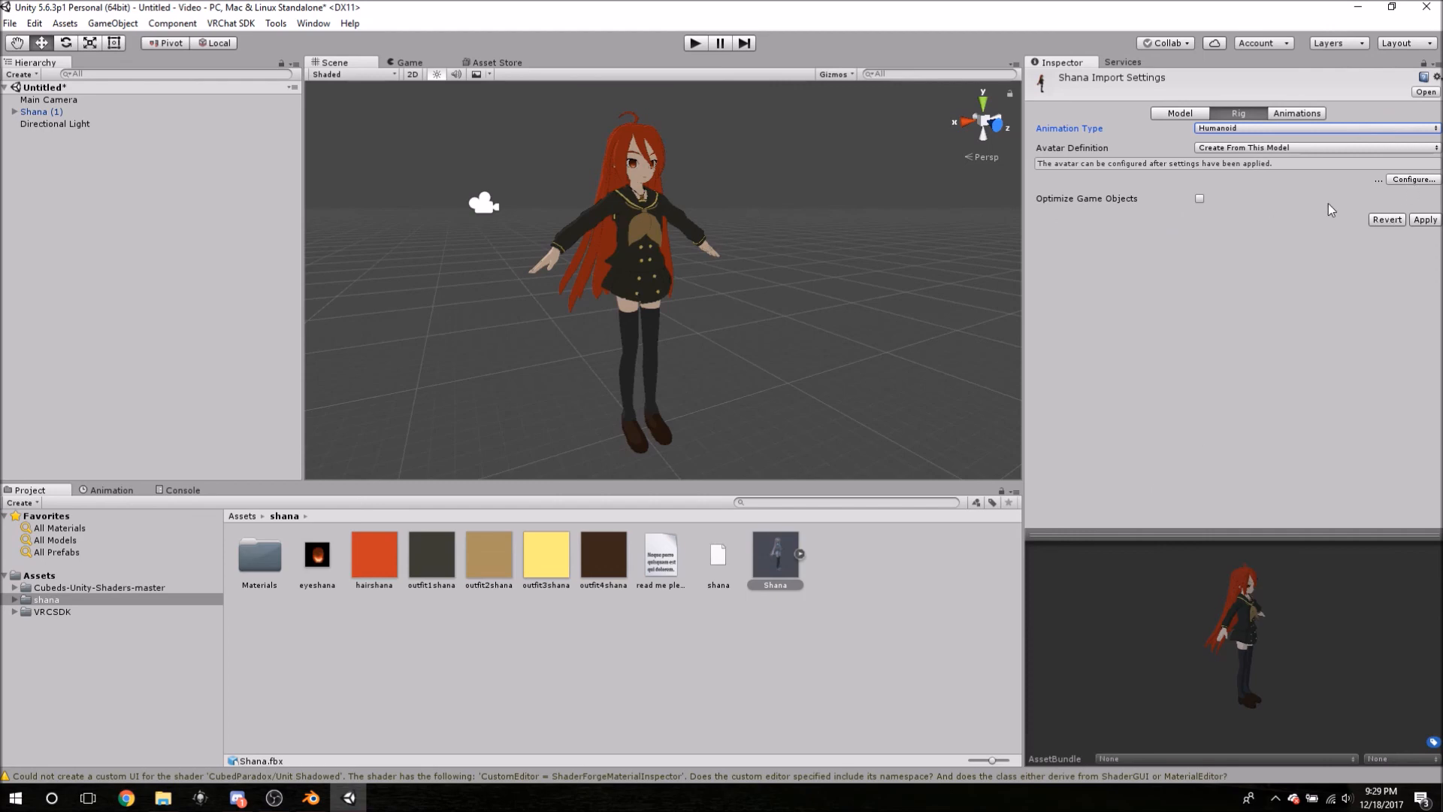
- Save the modified scene as playerfield and apply the pending Humanoid import settings
click(1413, 180)
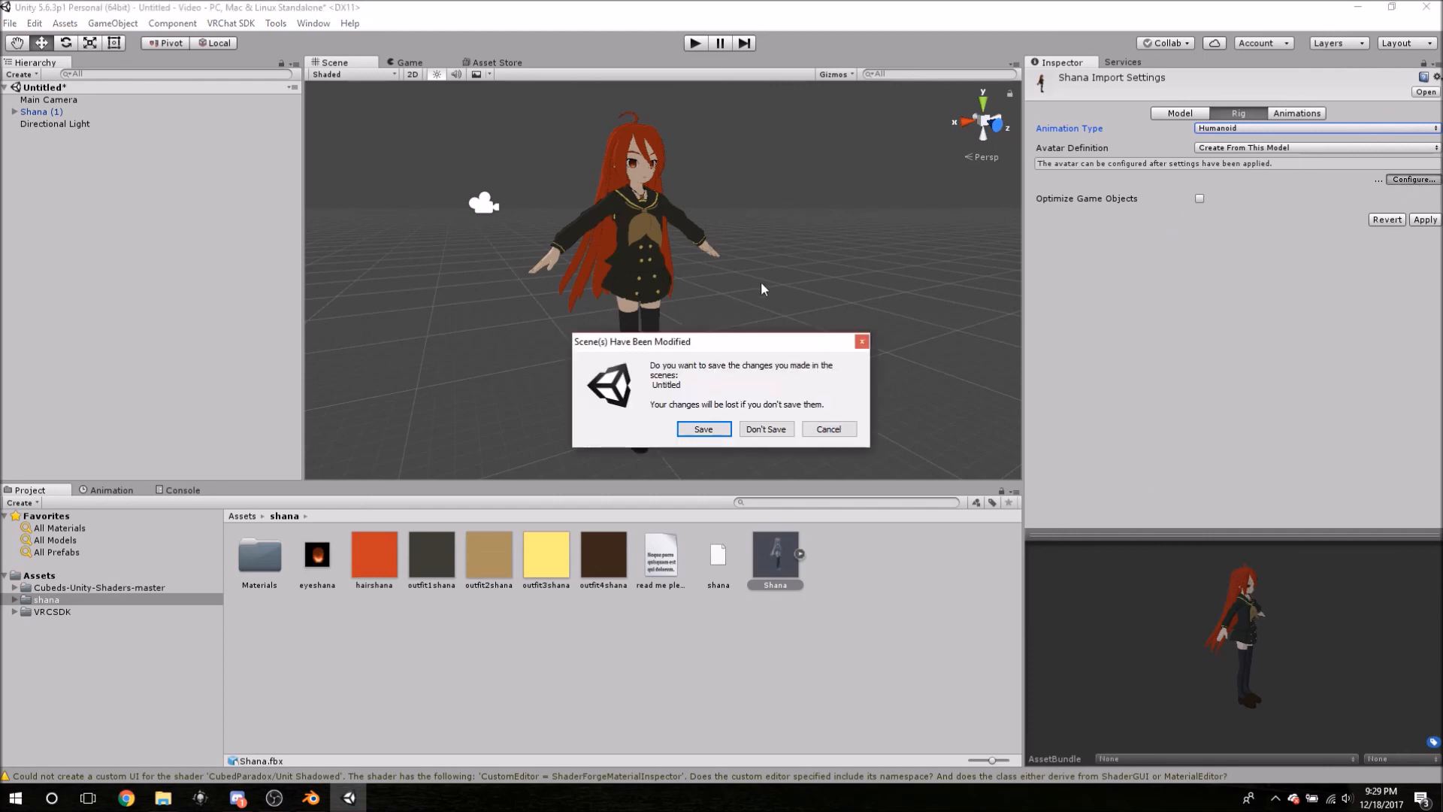
click(702, 428)
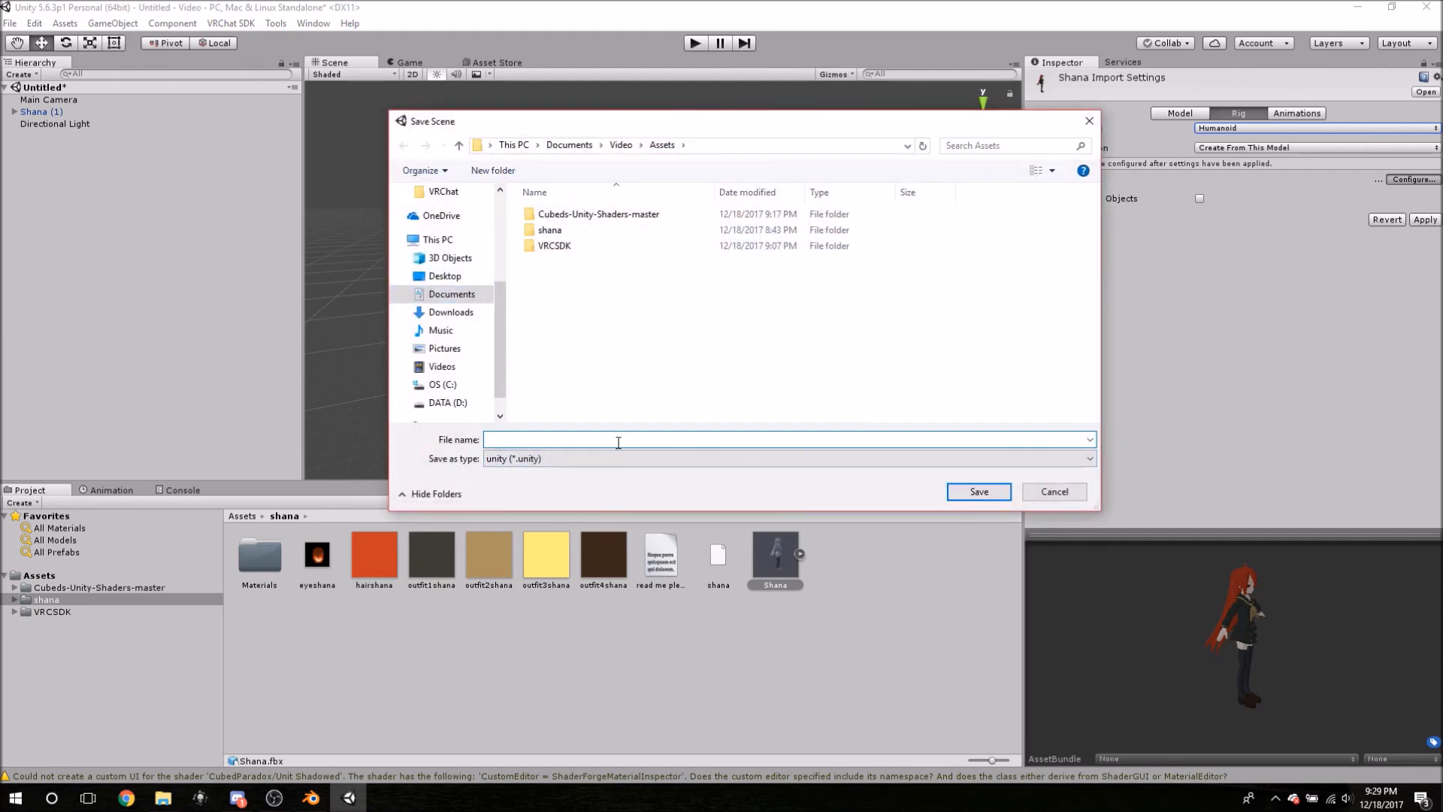
text(playerfield)
key(Return)
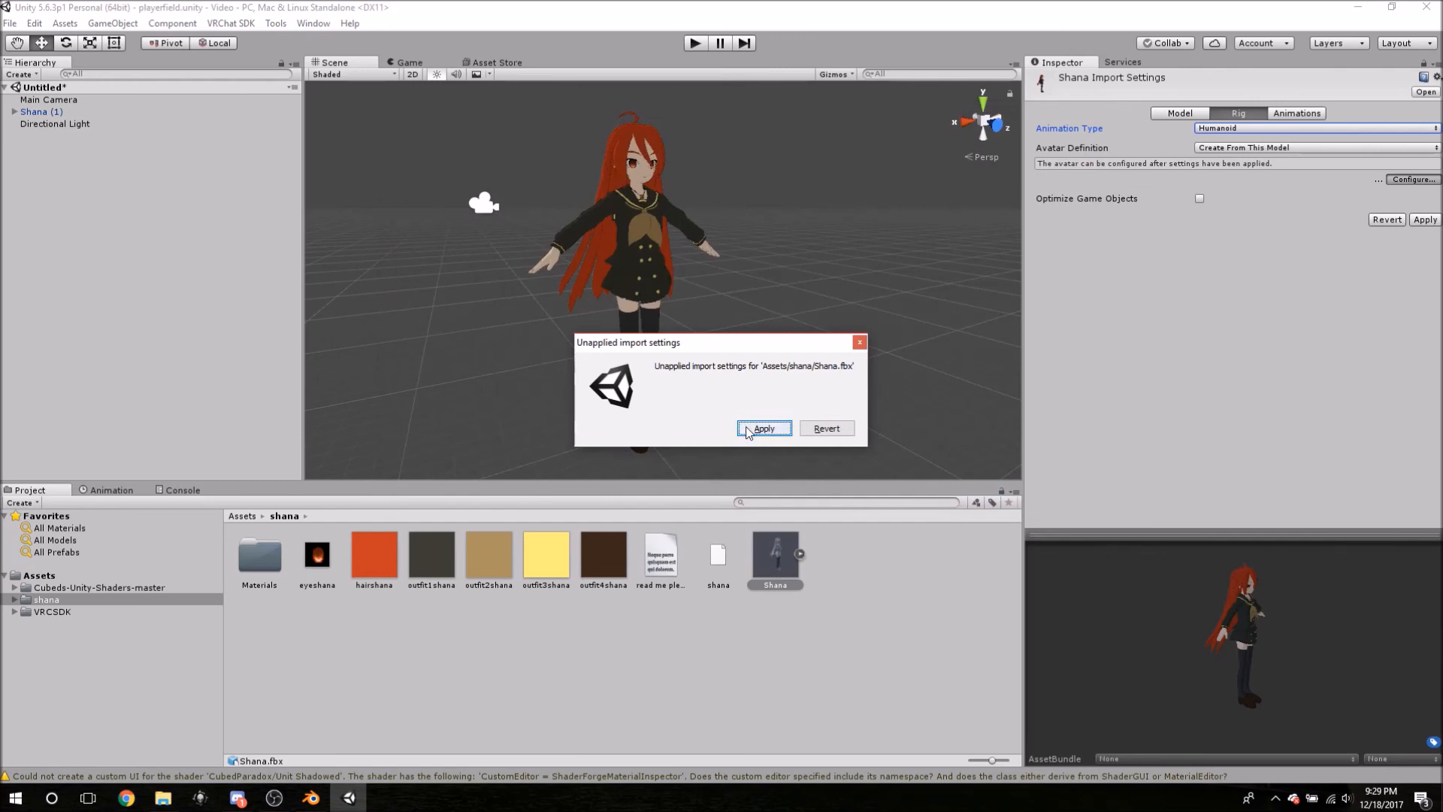
click(764, 429)
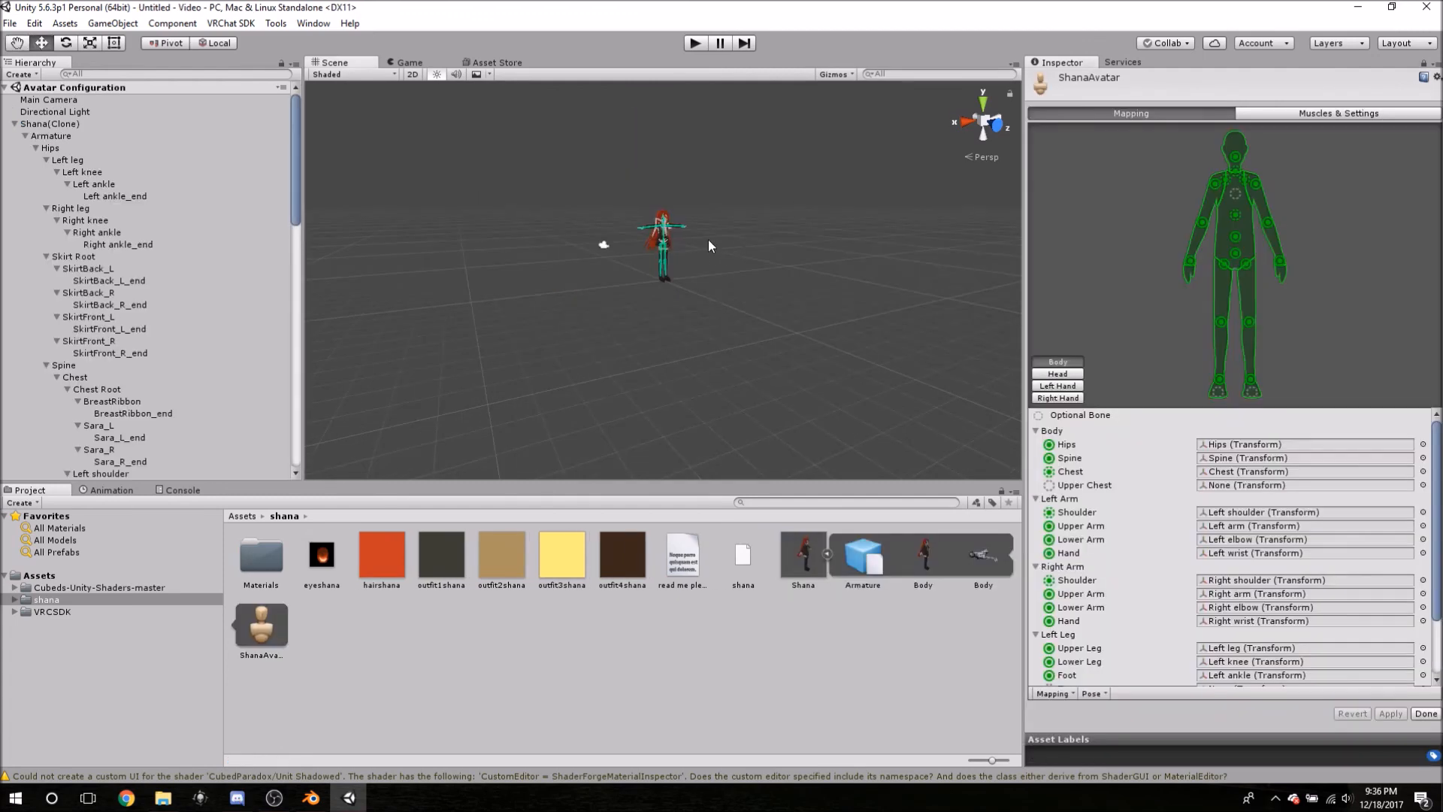
- Zoom and orbit the Scene view until the avatar's left hand and finger bones fill it
scroll(688, 242, up, 5)
scroll(692, 242, up, 6)
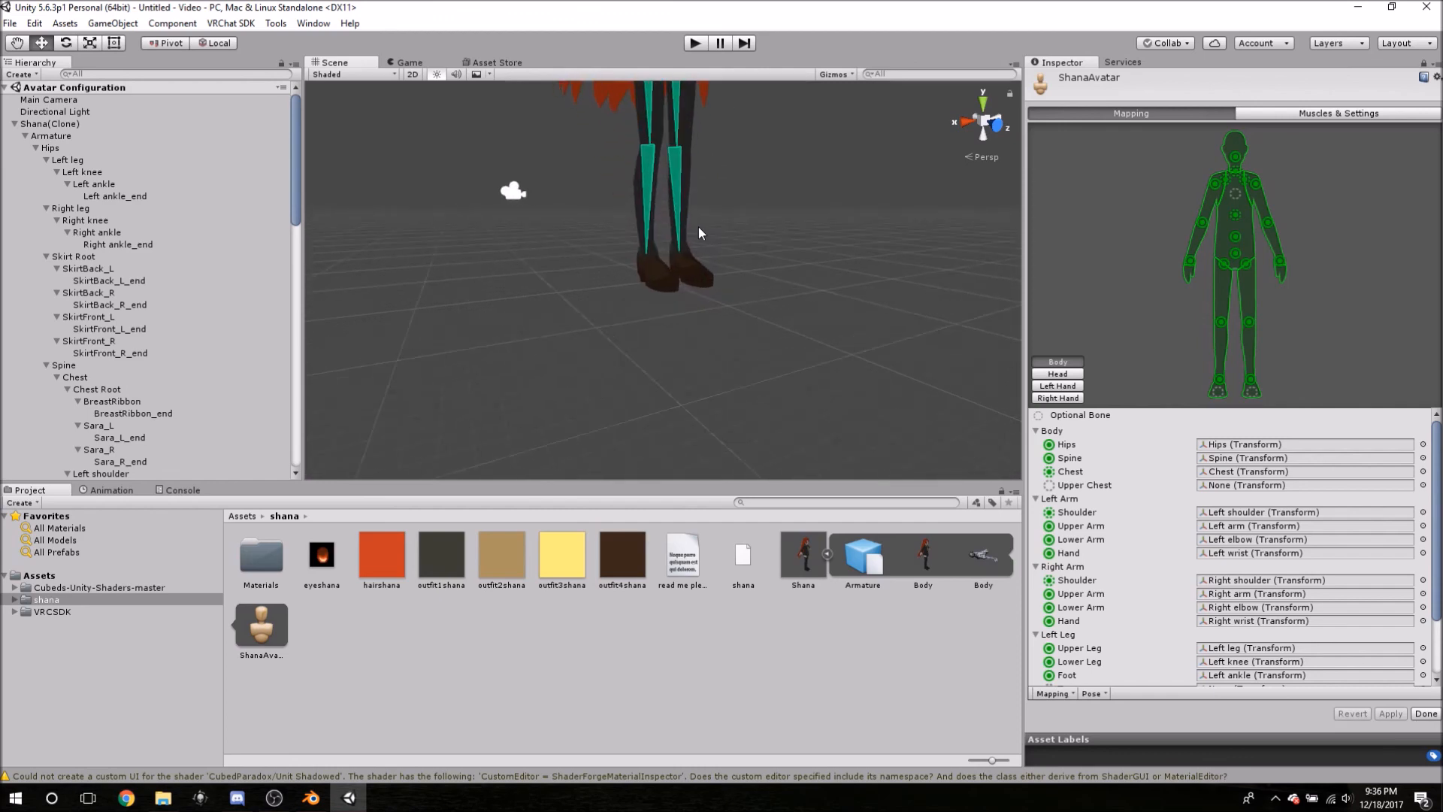
scroll(697, 227, down, 8)
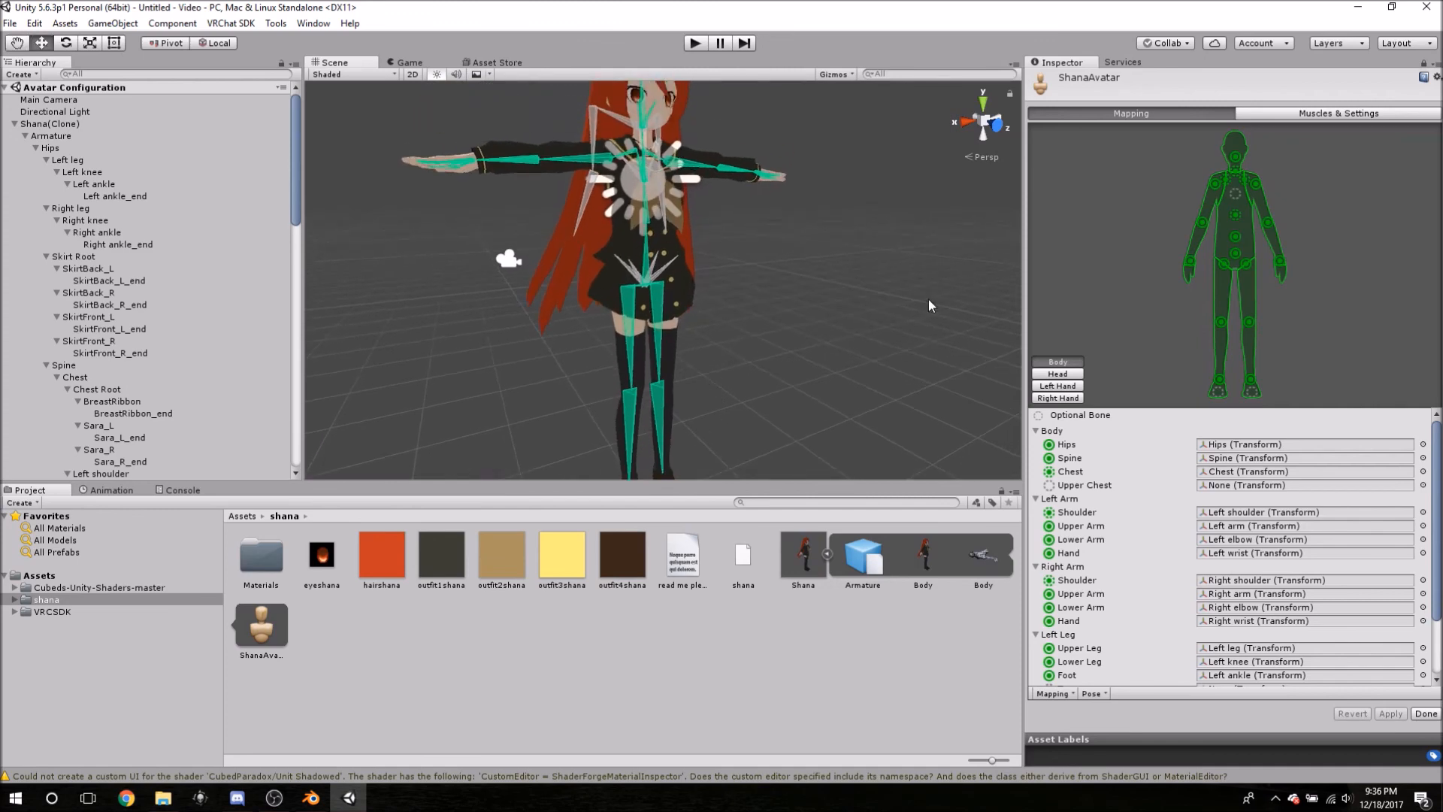
middle_drag(797, 279, 760, 327)
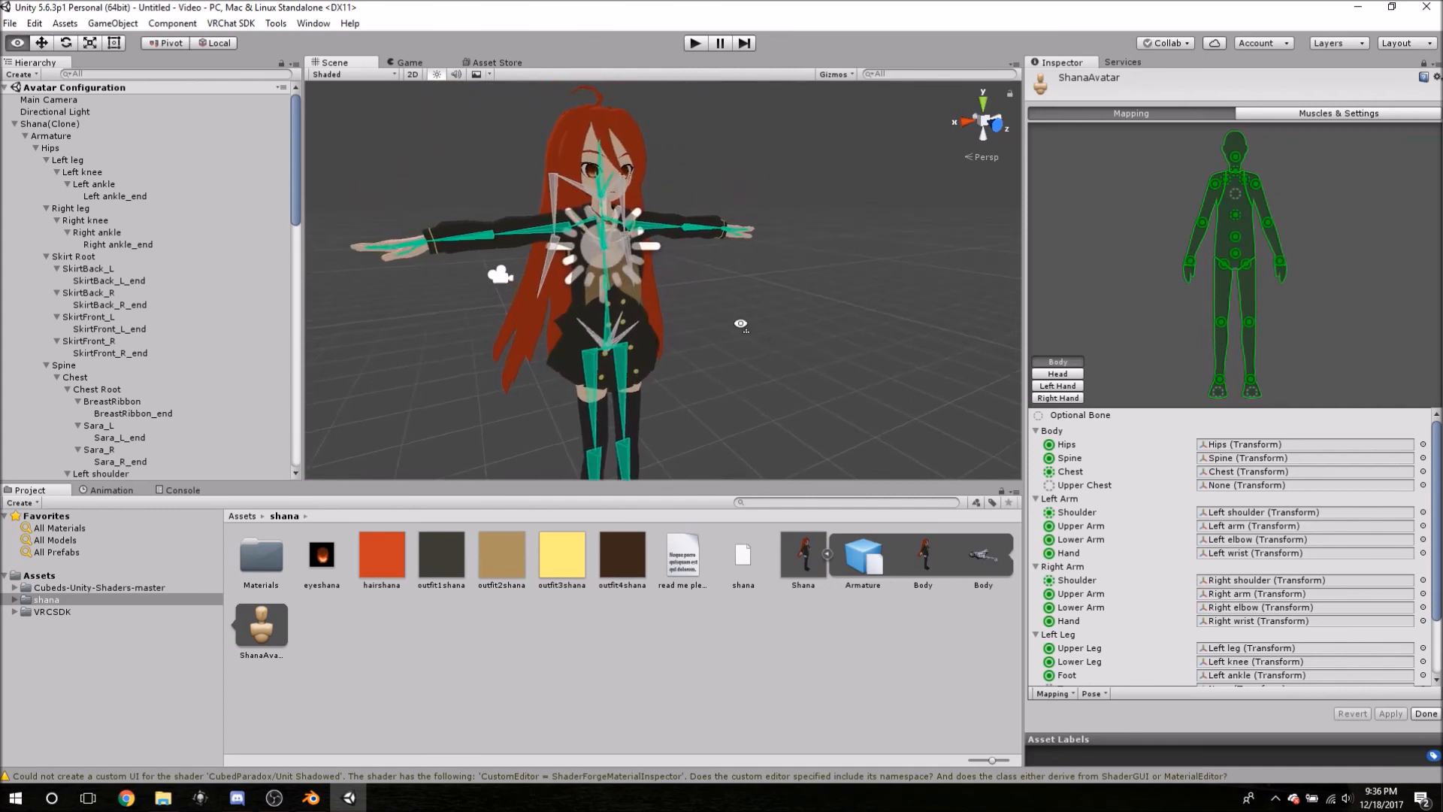
right_drag(760, 323, 637, 331)
middle_drag(638, 336, 649, 391)
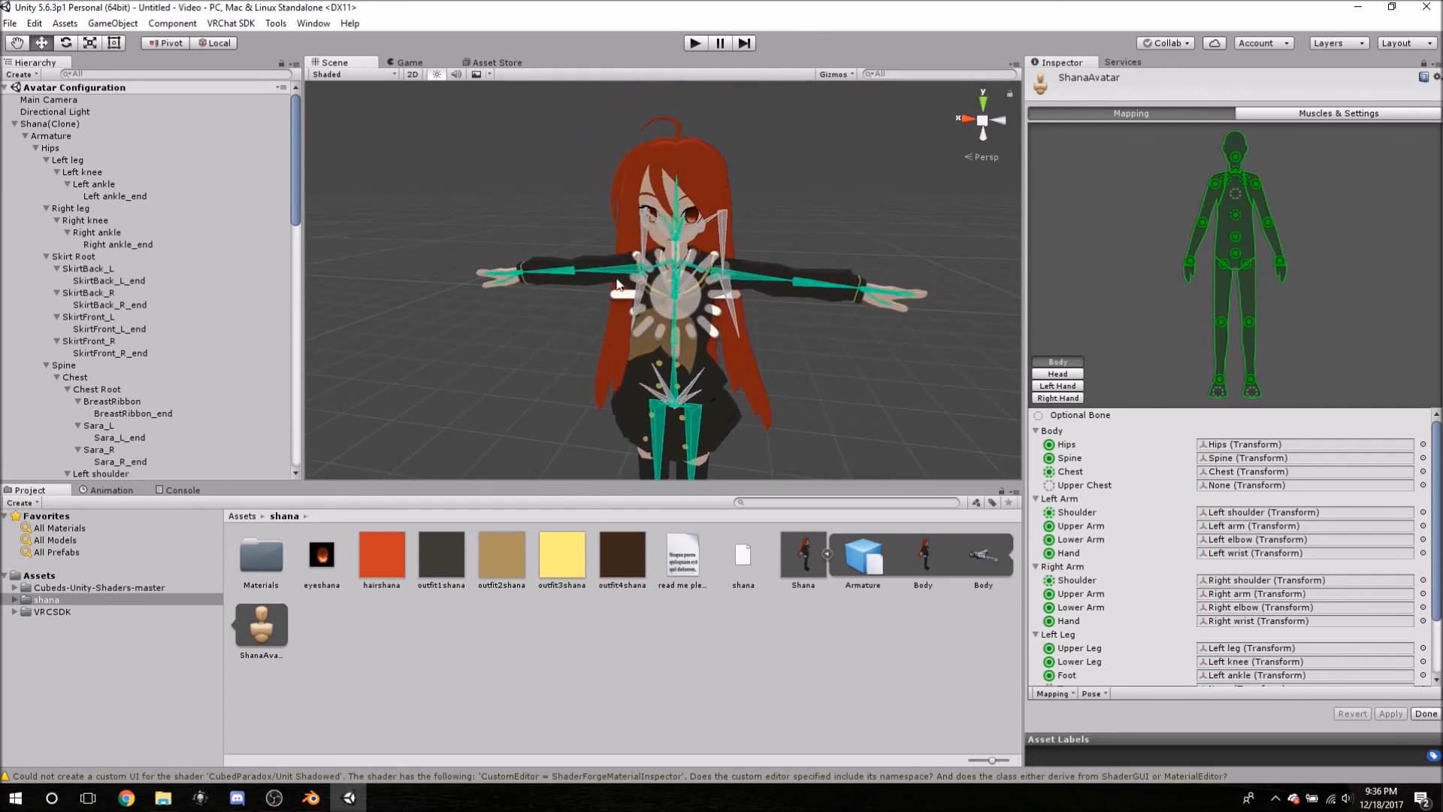
alt+drag(771, 229, 568, 245)
middle_drag(568, 245, 822, 282)
alt+drag(822, 283, 852, 315)
scroll(728, 298, up, 8)
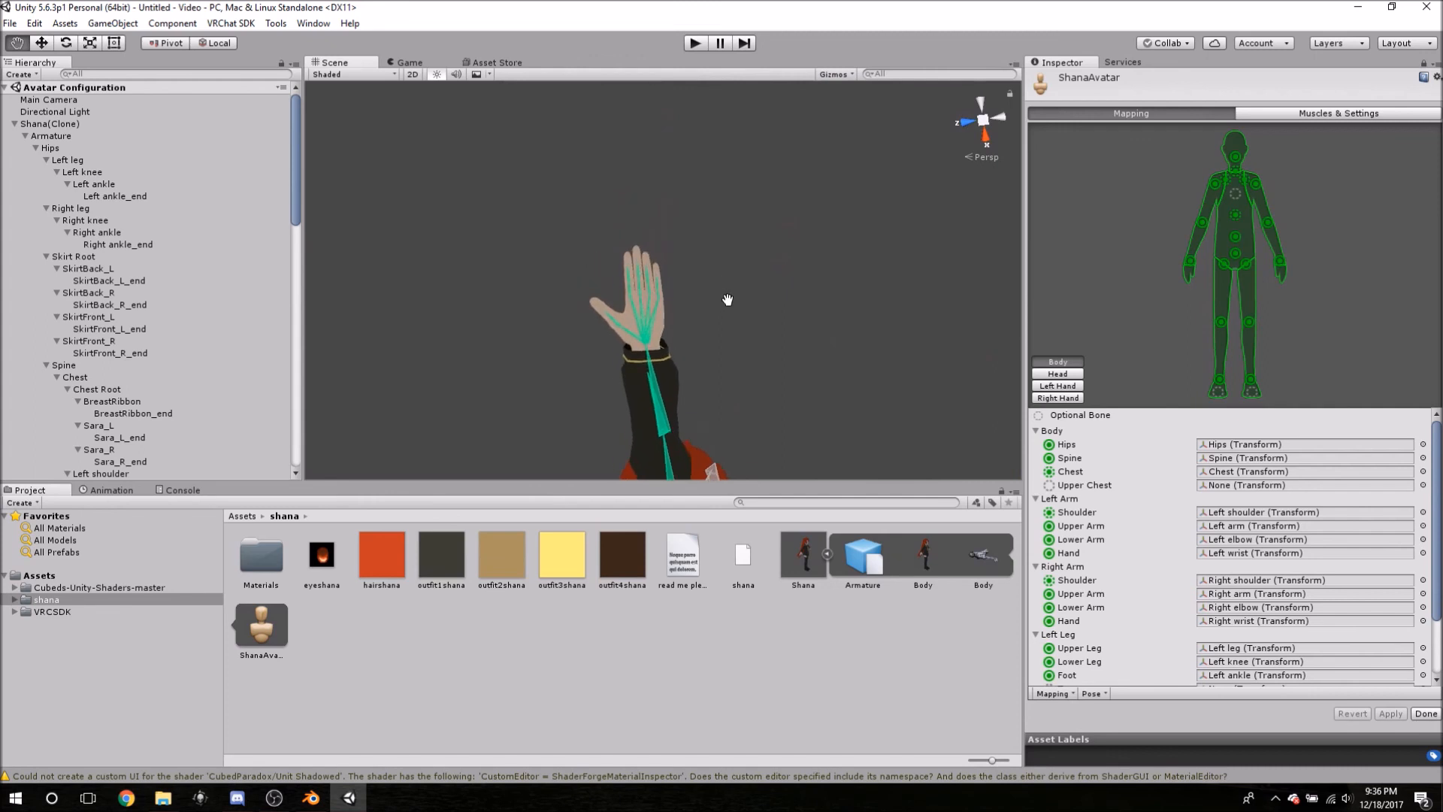
scroll(725, 309, down, 4)
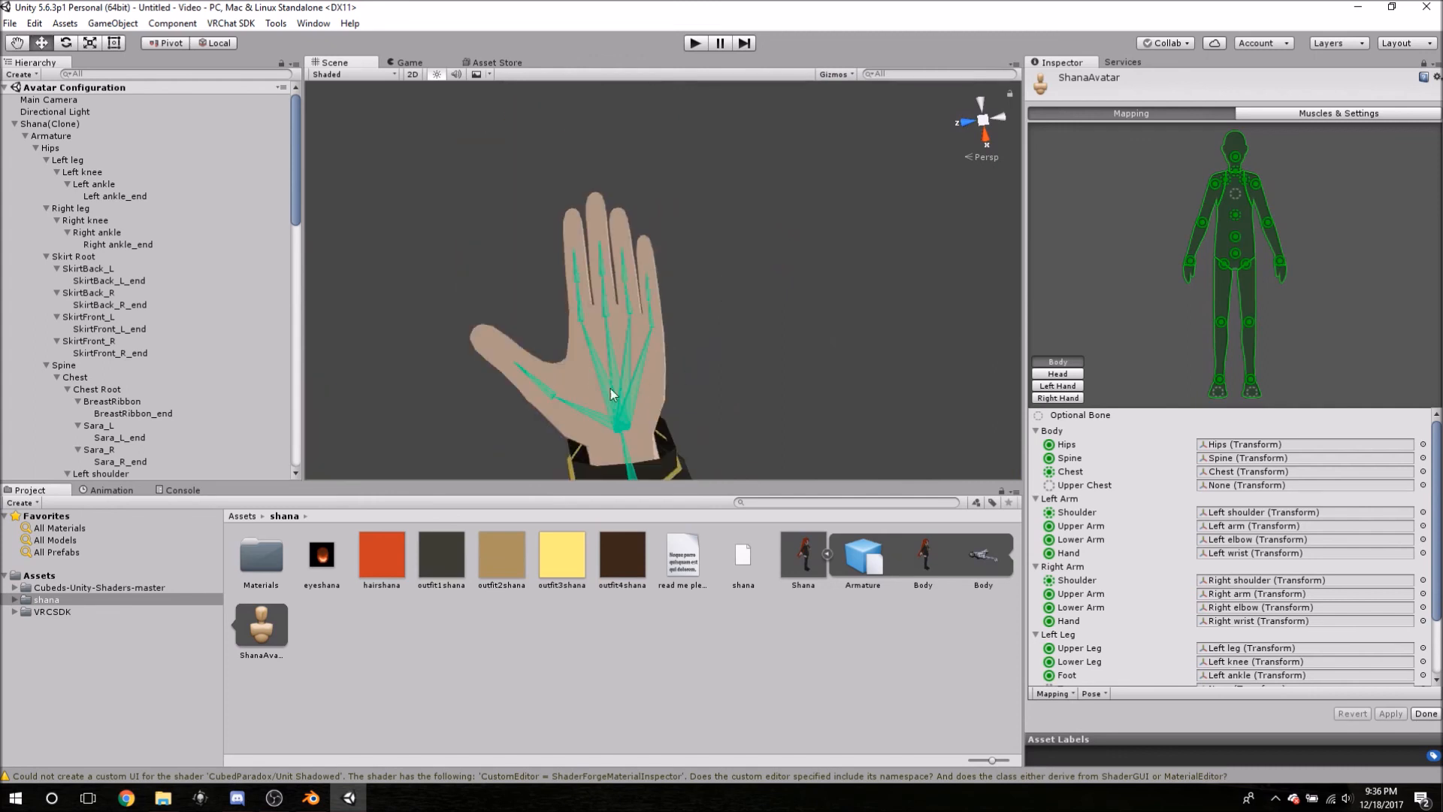
click(541, 385)
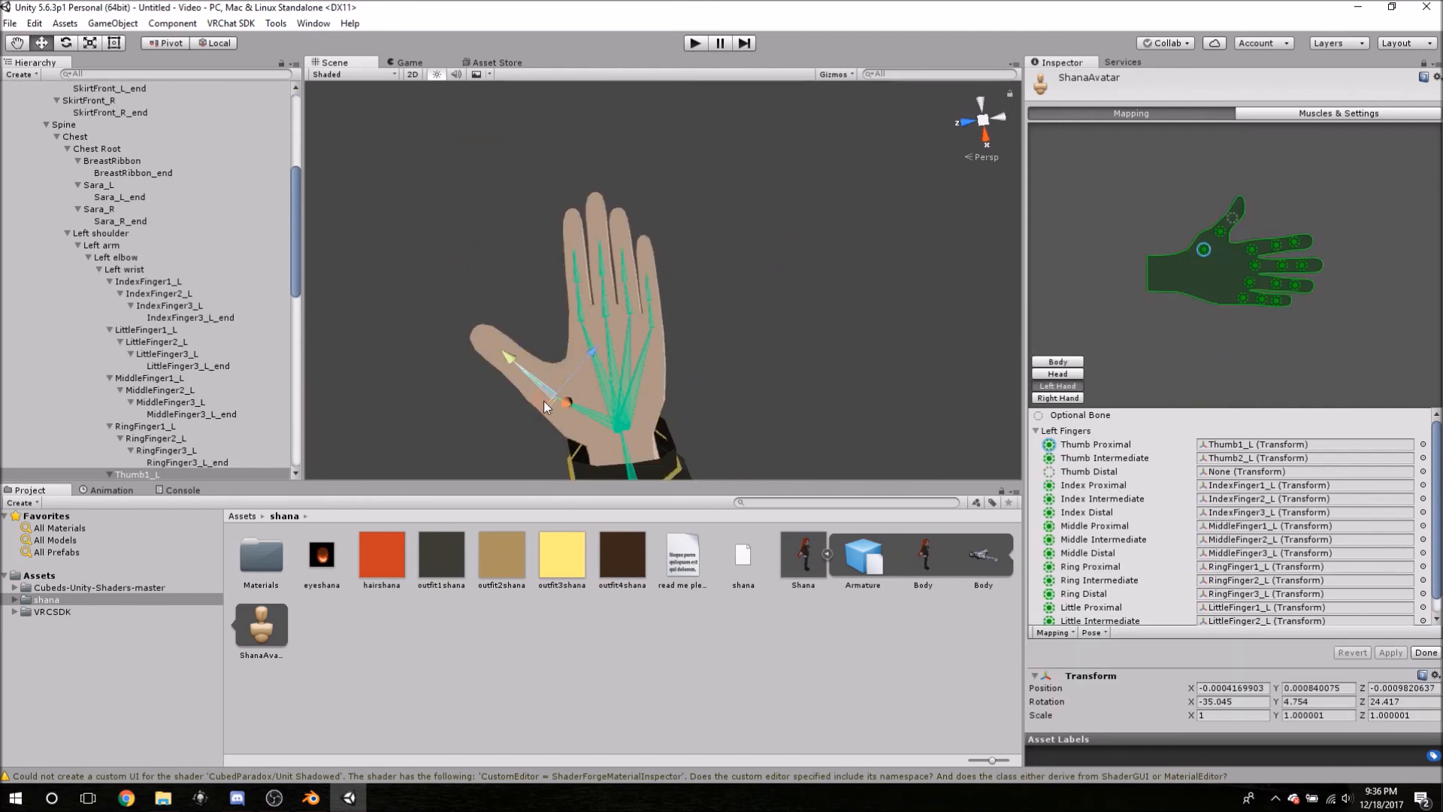
click(594, 417)
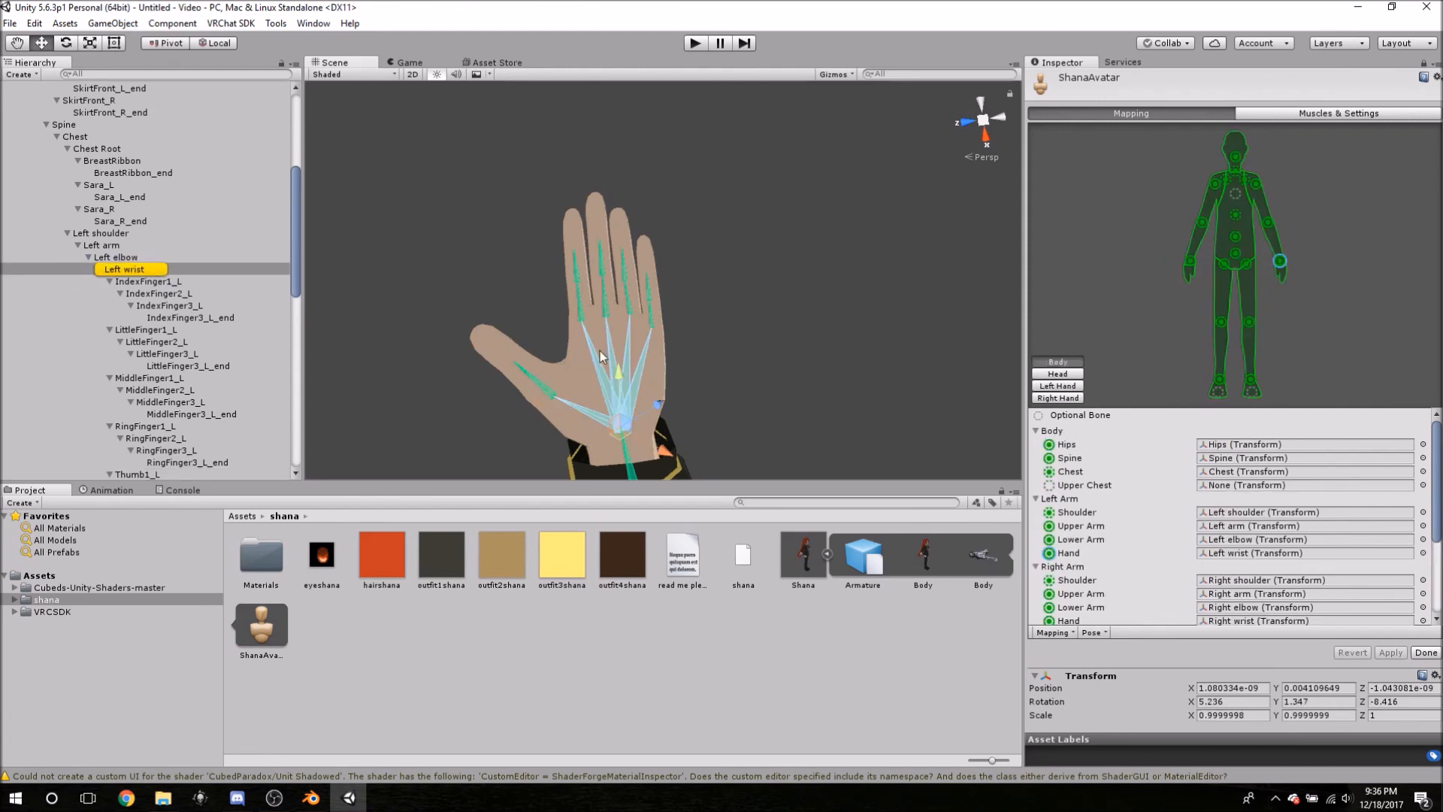
click(581, 308)
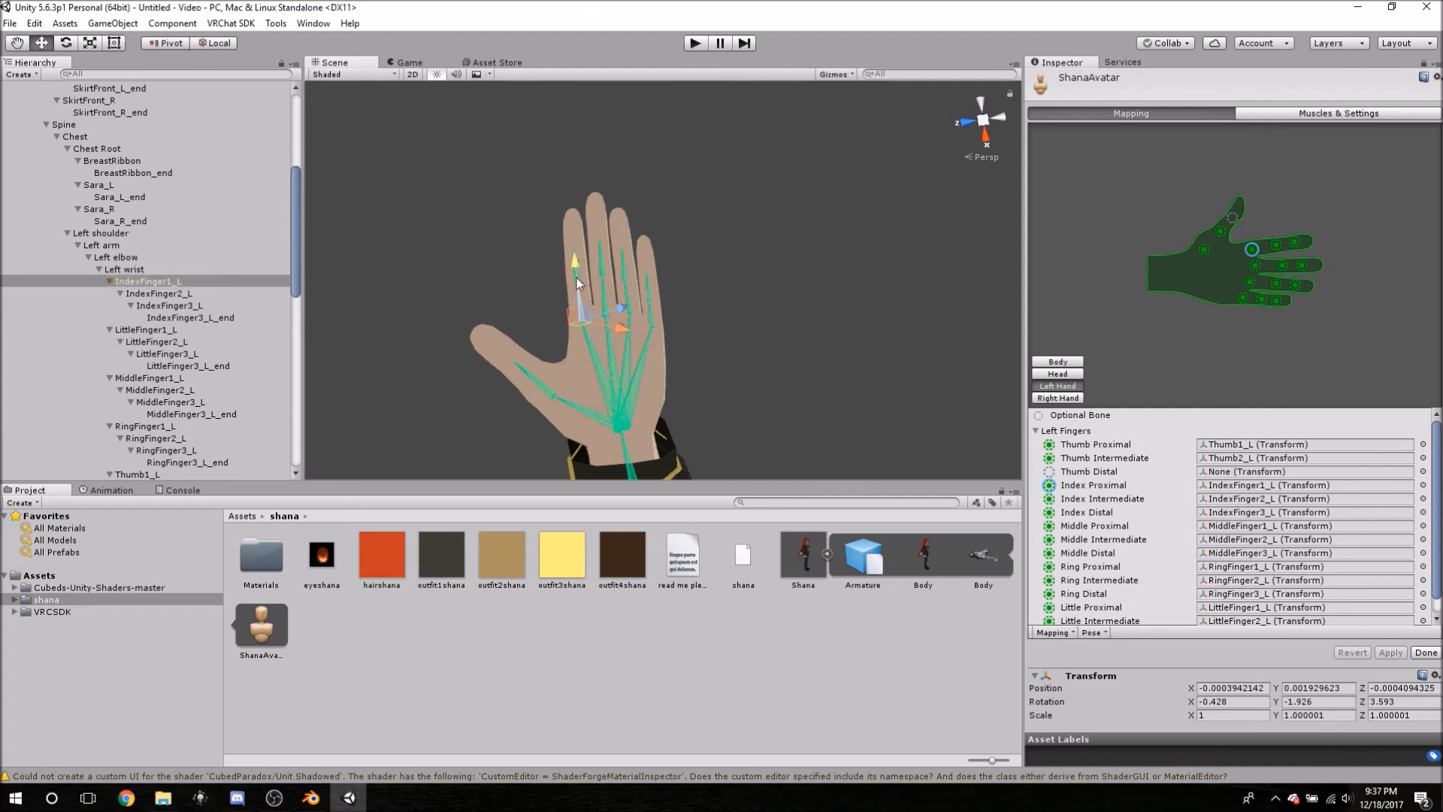
click(601, 264)
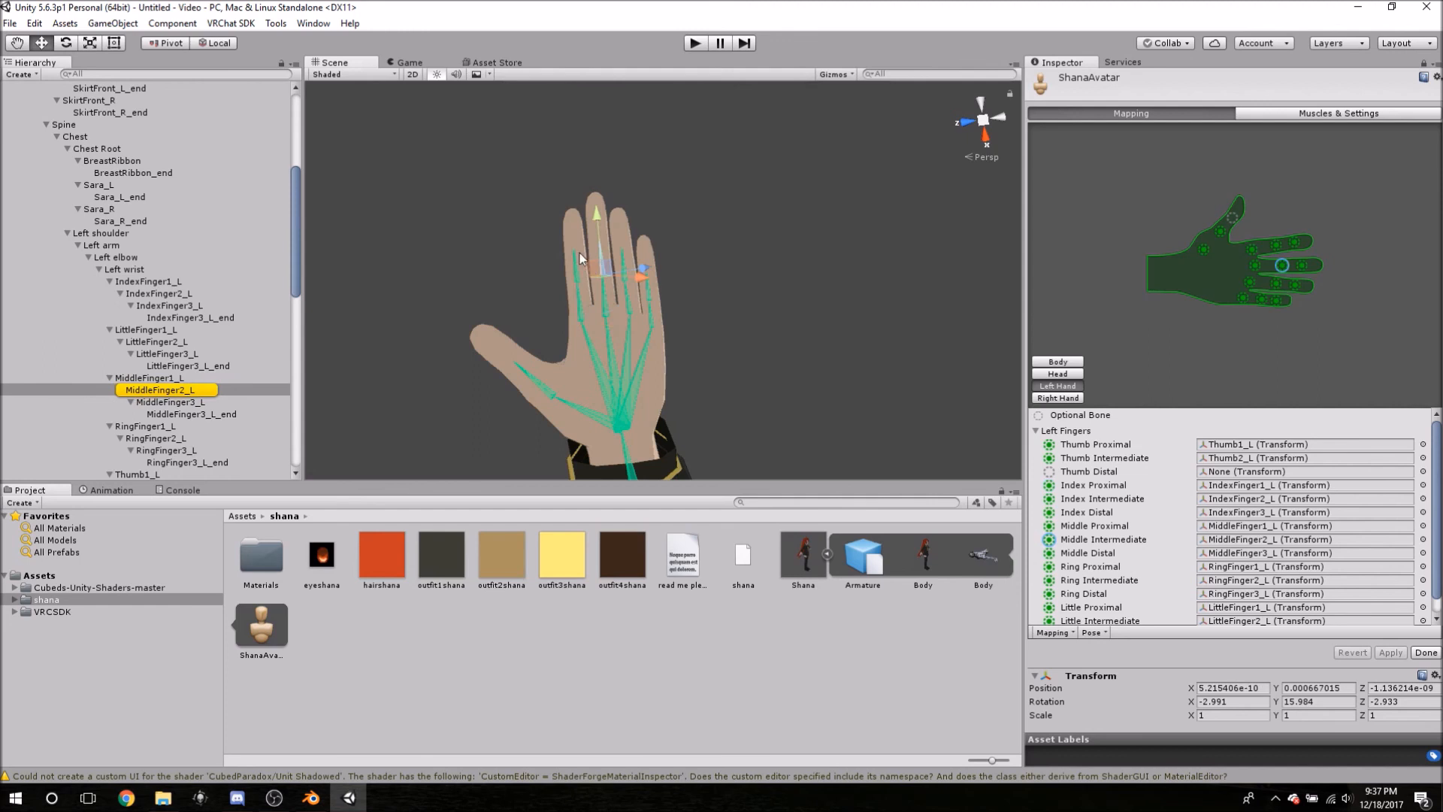
click(574, 250)
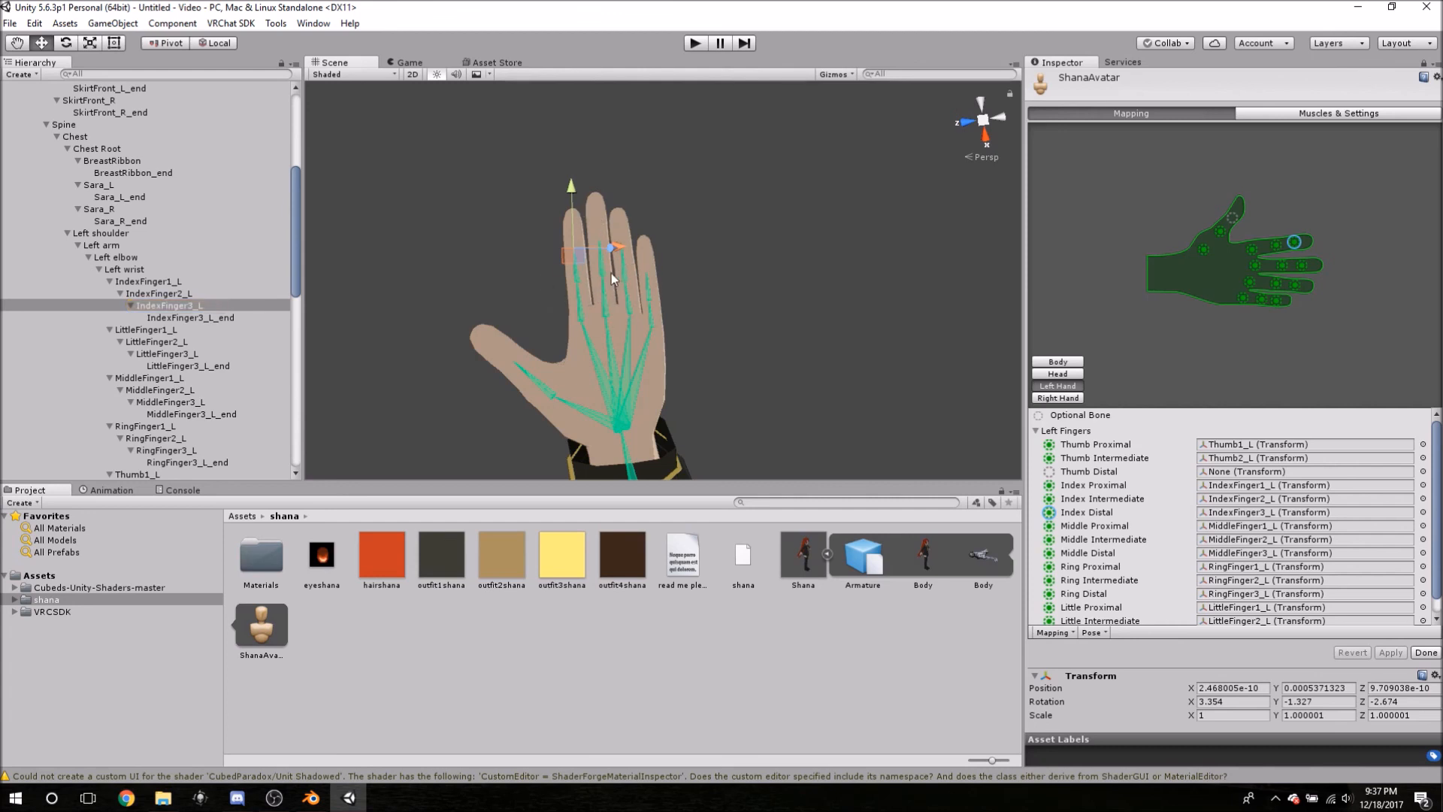
click(625, 272)
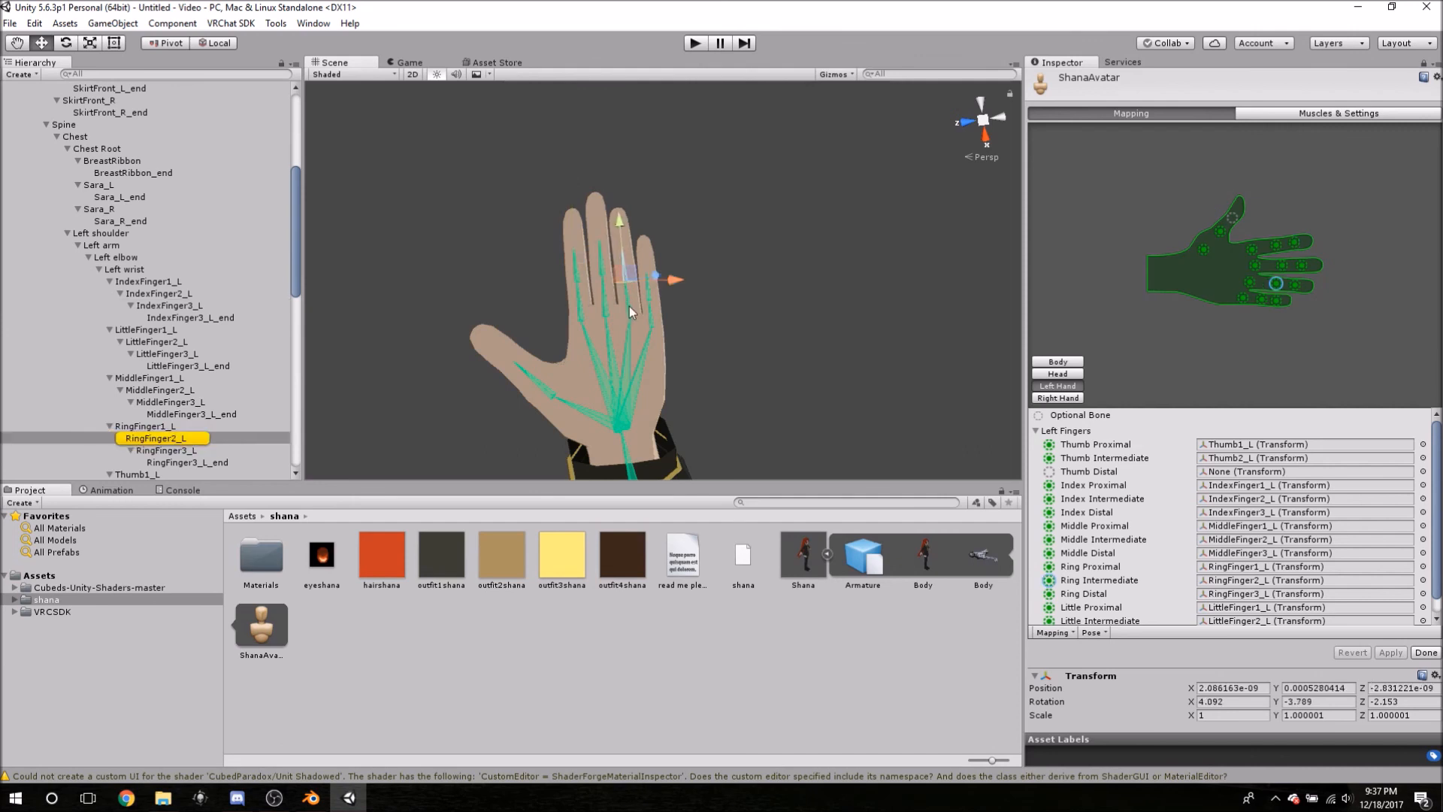
click(650, 314)
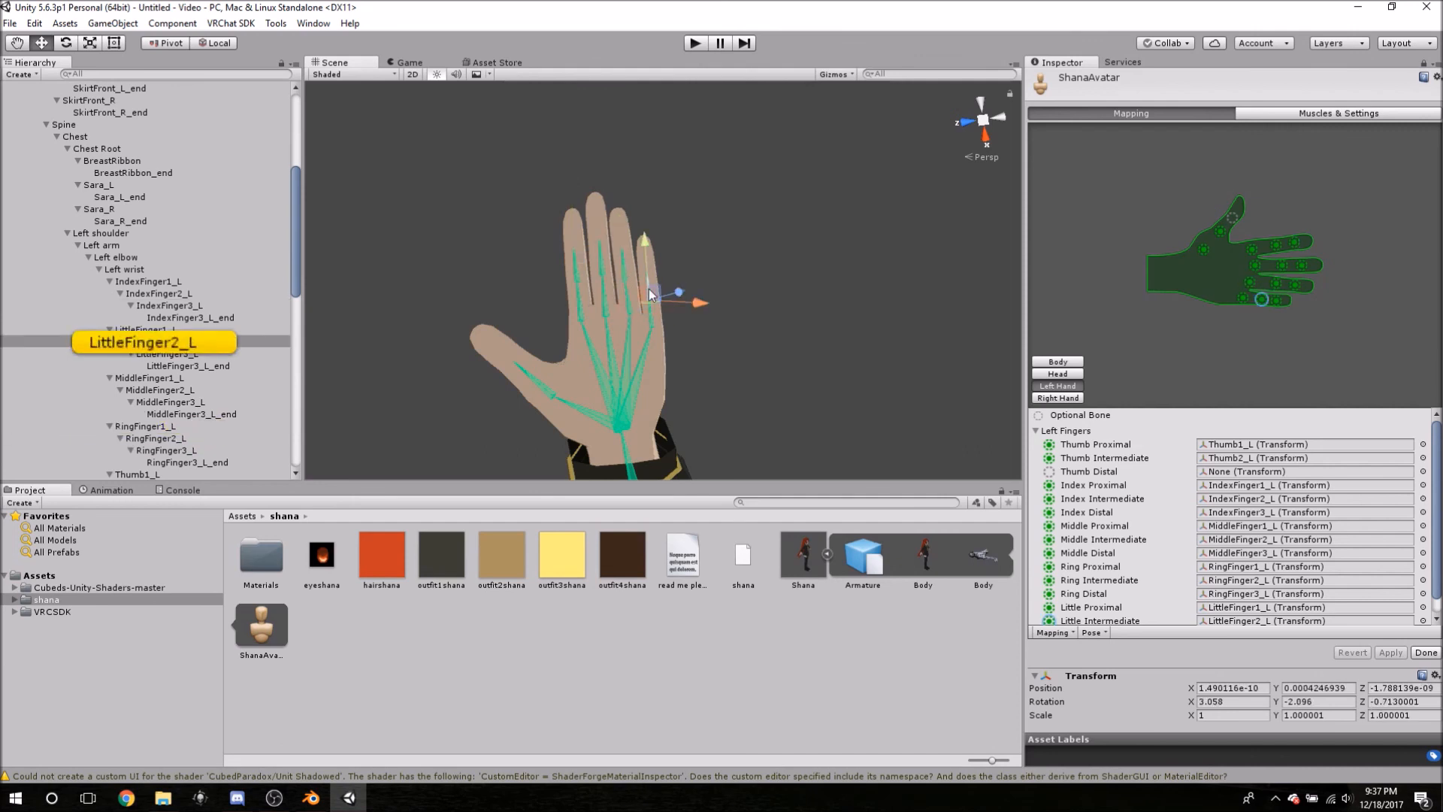
middle_drag(545, 261, 606, 198)
alt+drag(630, 263, 929, 351)
alt+drag(828, 335, 899, 429)
middle_drag(734, 296, 782, 364)
alt+drag(781, 364, 492, 286)
middle_drag(493, 285, 486, 252)
scroll(487, 252, down, 5)
alt+drag(483, 232, 624, 342)
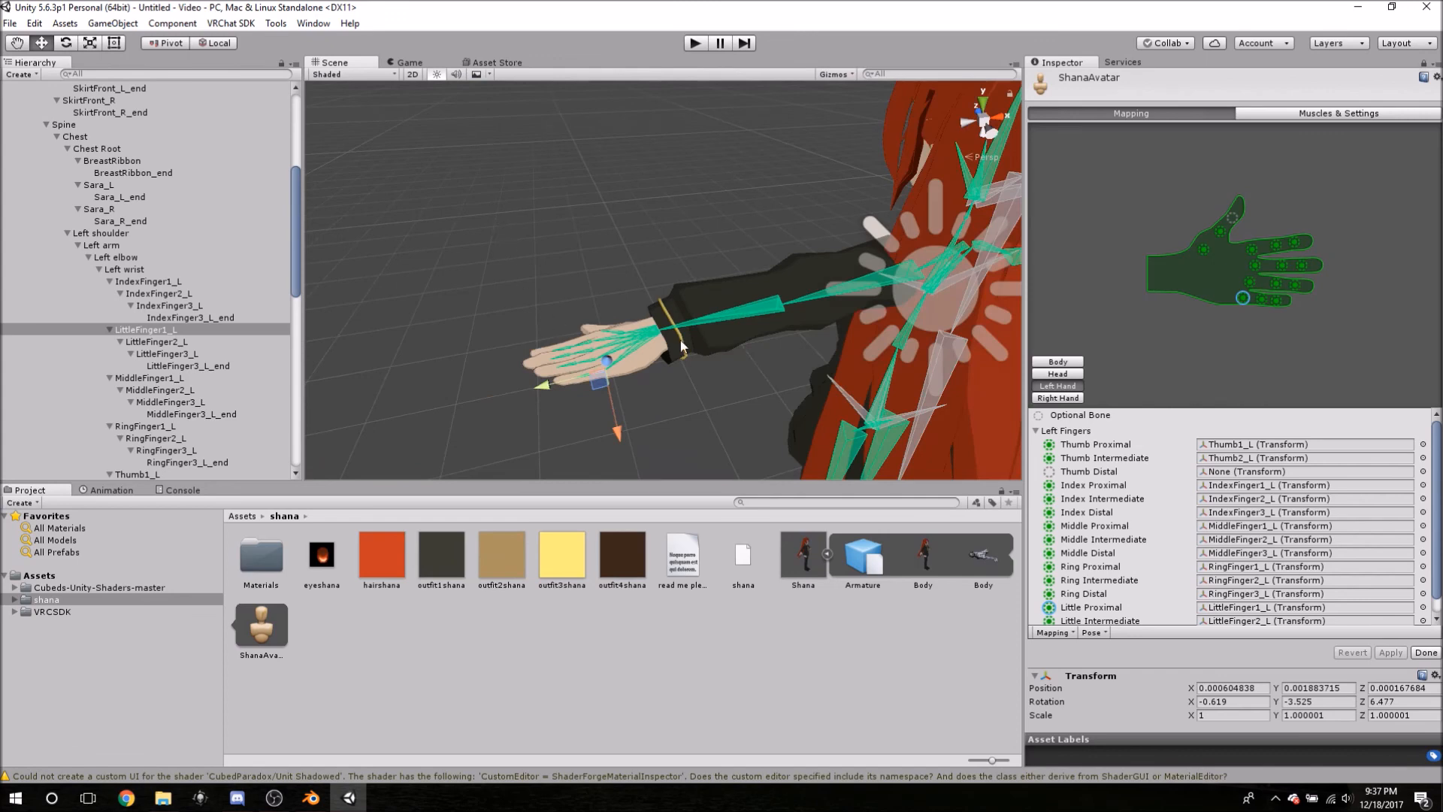
alt+drag(787, 331, 636, 287)
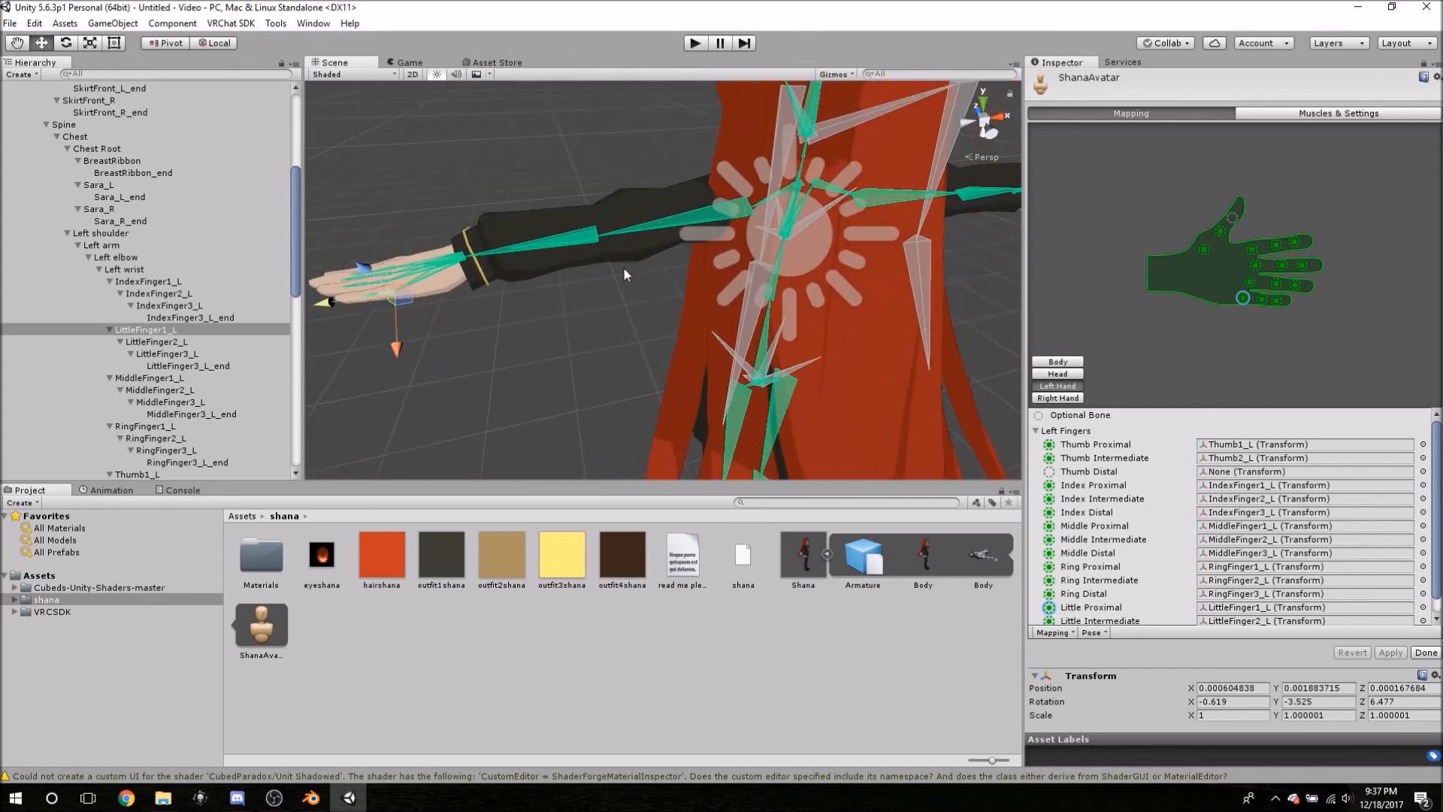
click(583, 242)
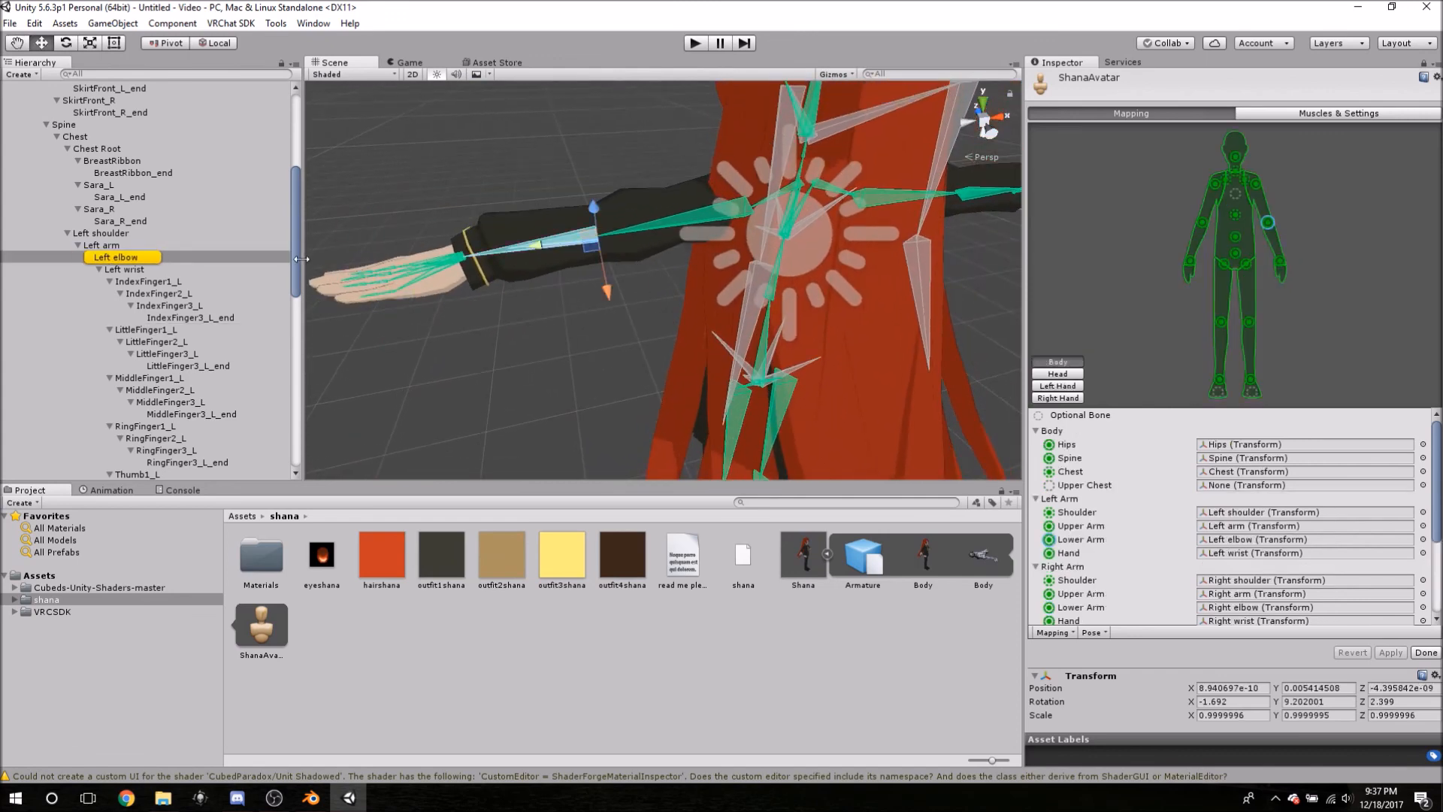
click(690, 214)
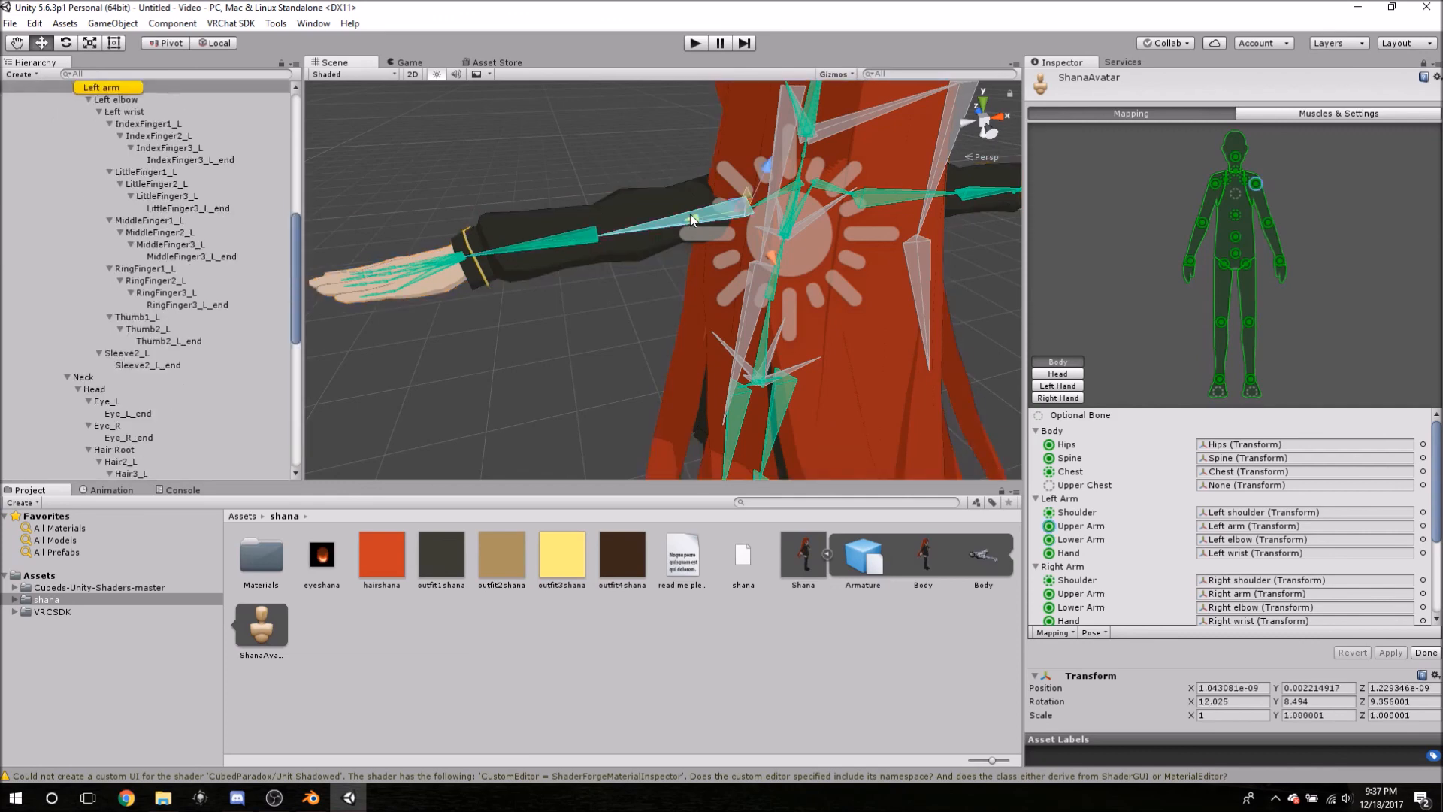
click(580, 237)
click(442, 263)
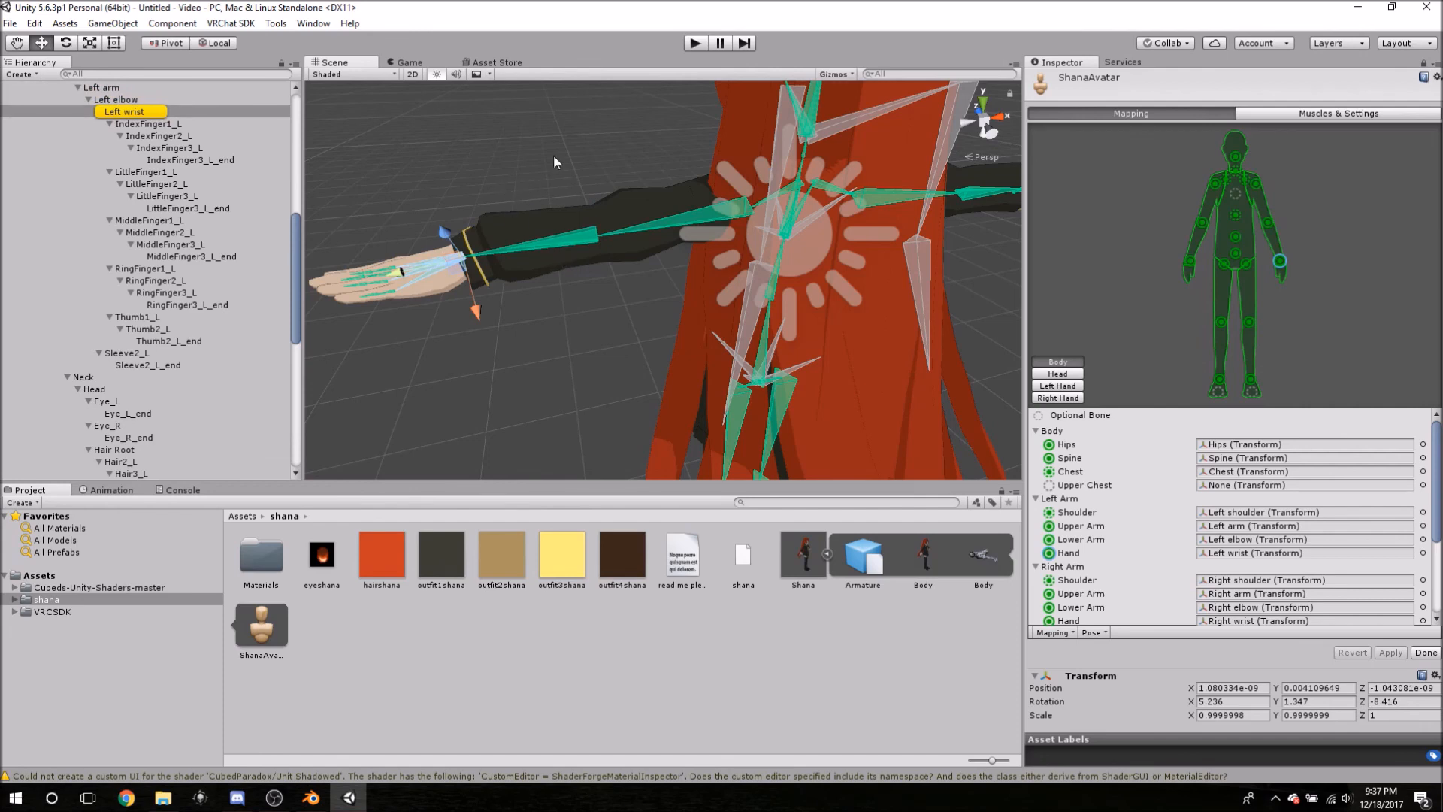
click(456, 163)
middle_drag(502, 157, 538, 208)
alt+drag(531, 204, 877, 225)
middle_drag(706, 238, 935, 240)
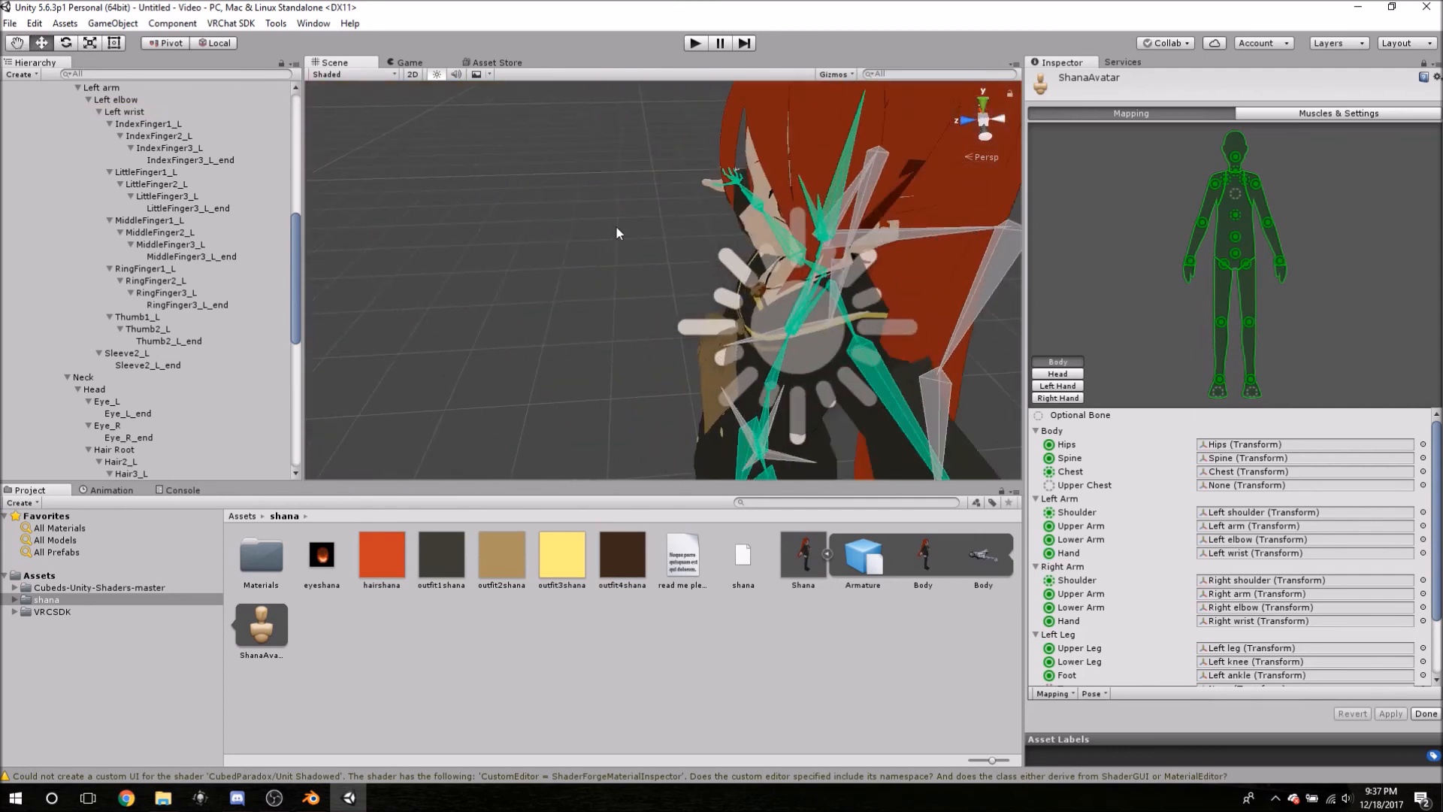
alt+drag(617, 227, 943, 225)
middle_drag(741, 264, 815, 126)
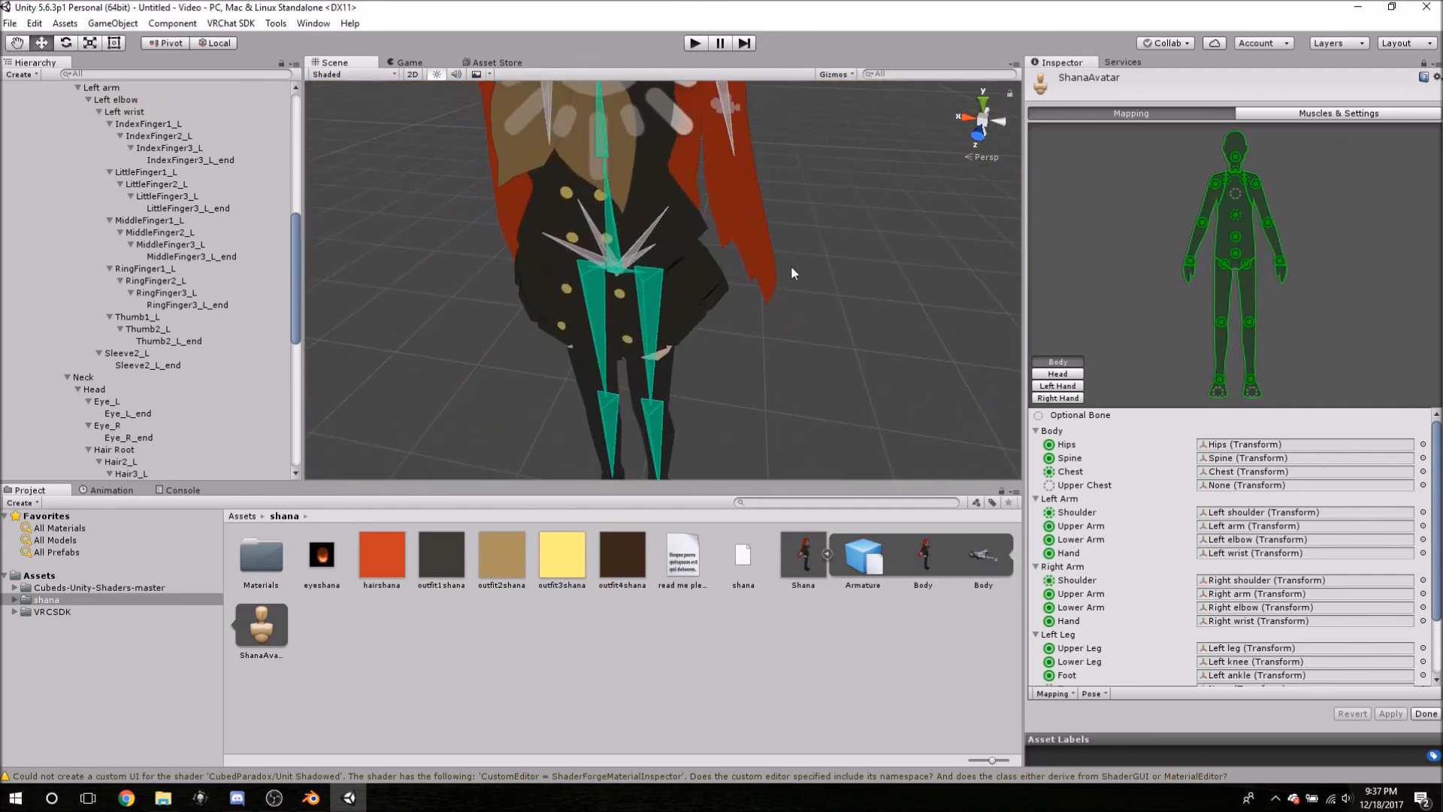
alt+drag(837, 292, 824, 239)
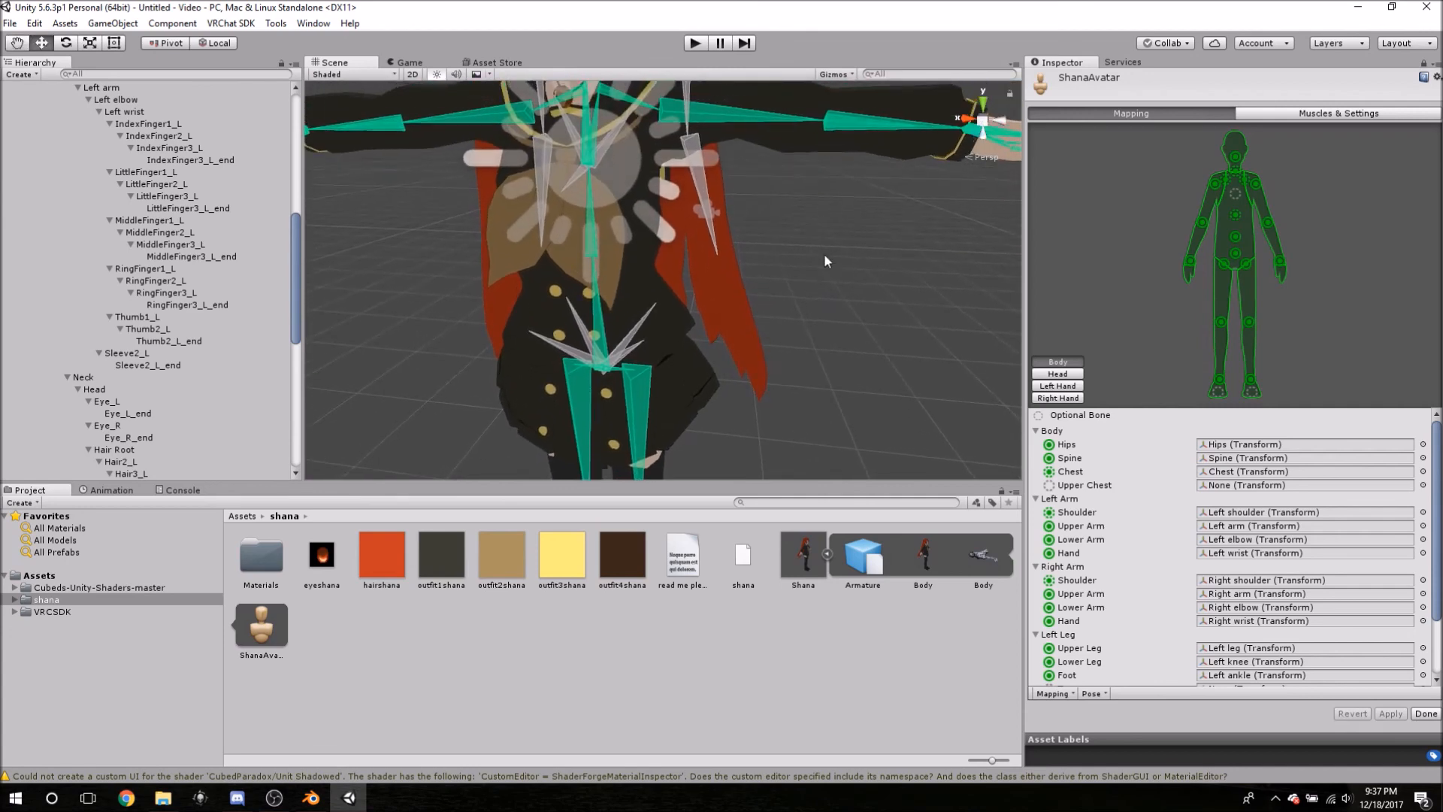
scroll(830, 277, up, 5)
scroll(809, 254, down, 5)
mouse_move(762, 193)
middle_down()
mouse_move(783, 241)
mouse_move(793, 191)
mouse_move(774, 187)
mouse_move(779, 213)
middle_up()
scroll(776, 187, up, 2)
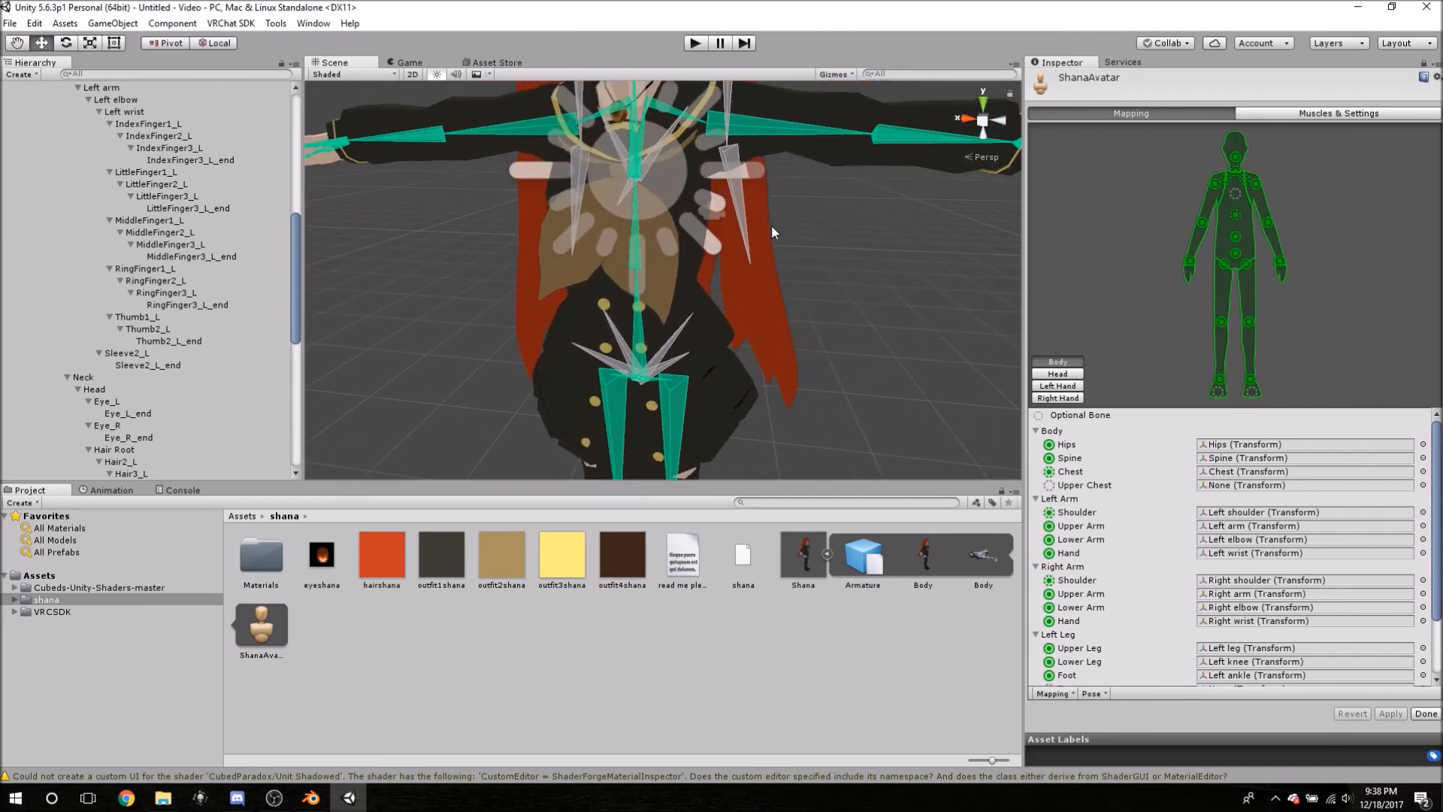
middle_drag(802, 283, 796, 279)
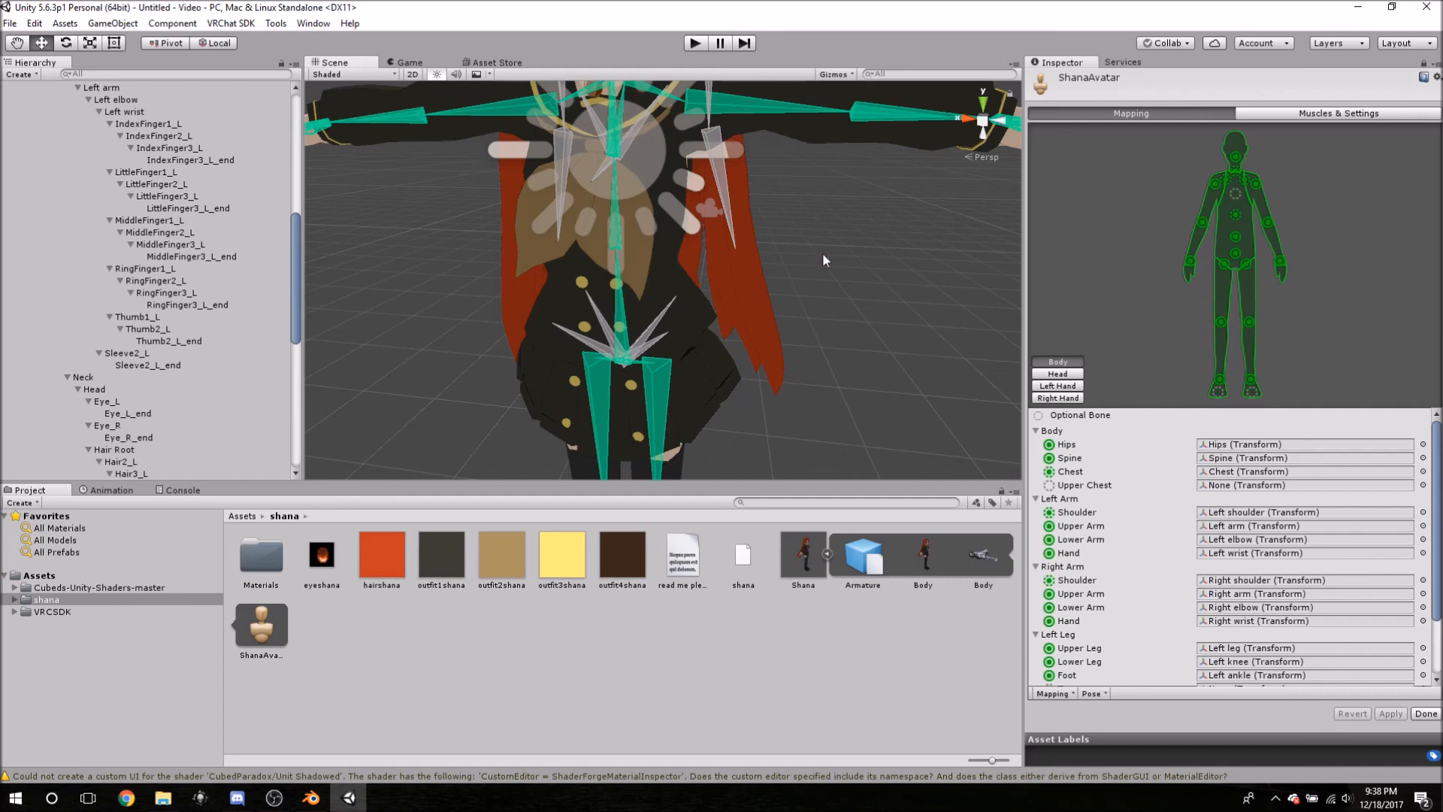
- Select the avatar's Spine bone and nudge it slightly upward
click(616, 230)
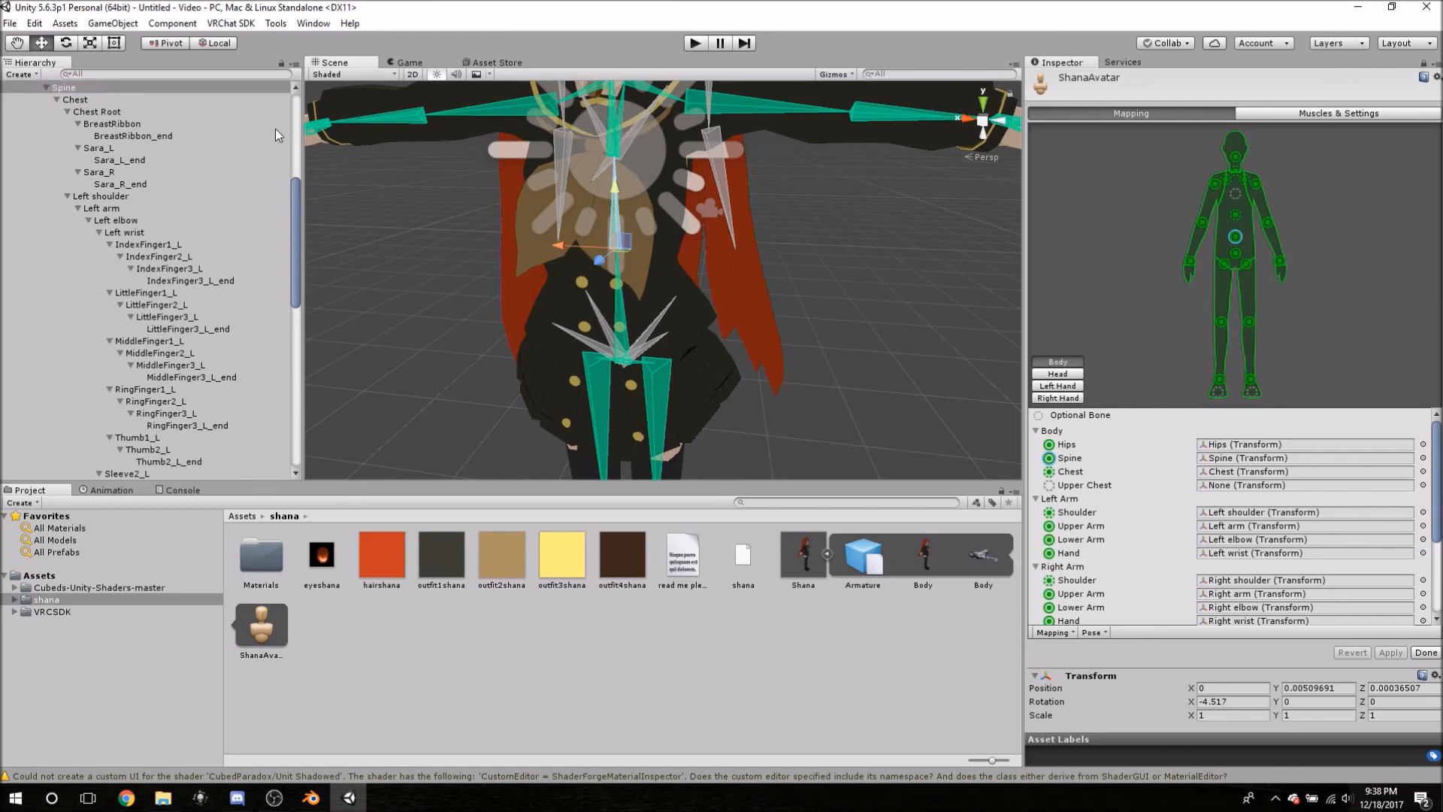
alt+drag(614, 223, 671, 294)
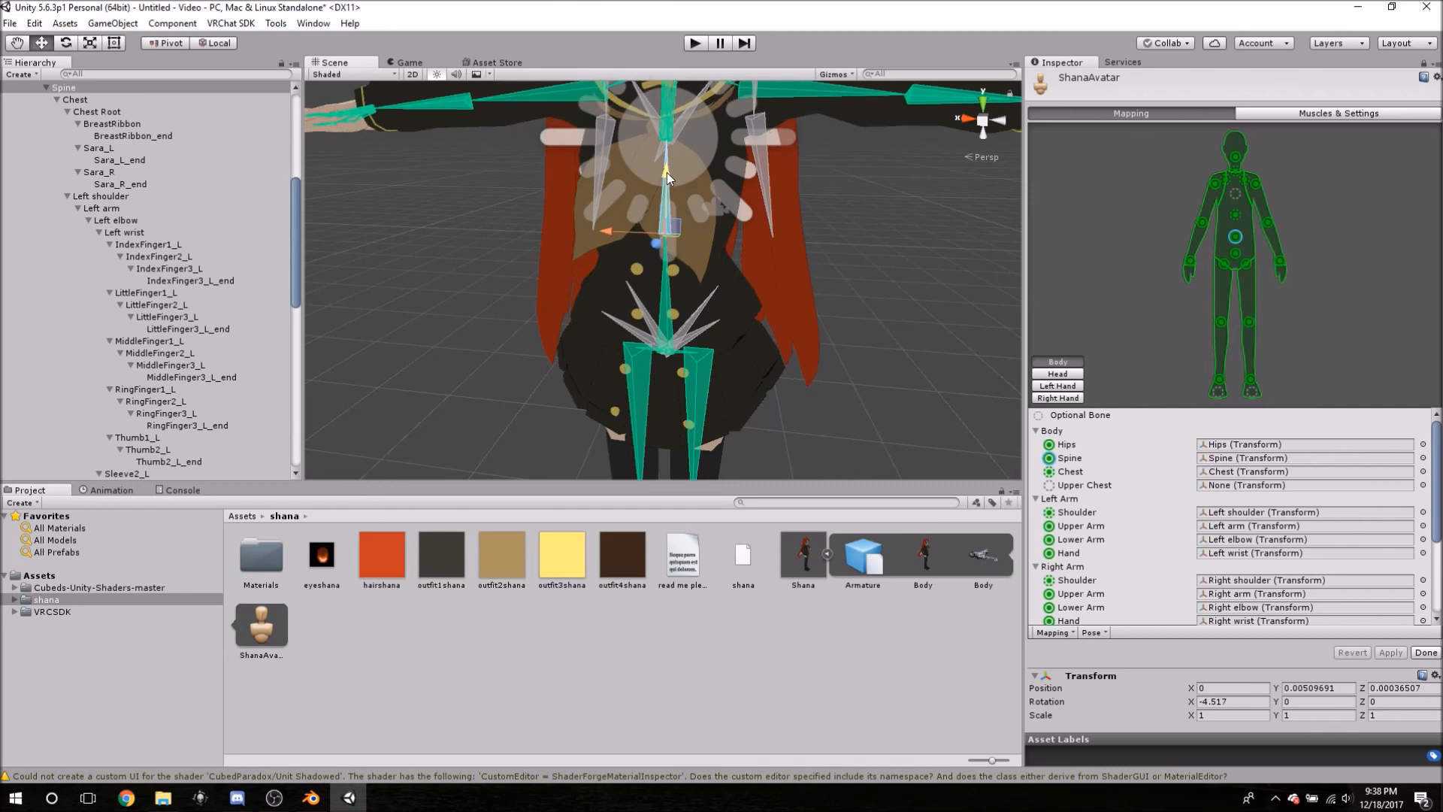
drag(668, 173, 666, 164)
- Orbit in on the upper body and drag the Spine bone slightly down
alt+drag(543, 193, 526, 301)
middle_drag(526, 300, 746, 297)
alt+drag(746, 297, 931, 299)
scroll(800, 307, up, 3)
mouse_move(763, 320)
alt+mouse_down()
mouse_move(683, 313)
mouse_move(744, 308)
alt+mouse_up()
mouse_move(755, 309)
middle_down()
mouse_move(812, 296)
mouse_move(781, 308)
middle_up()
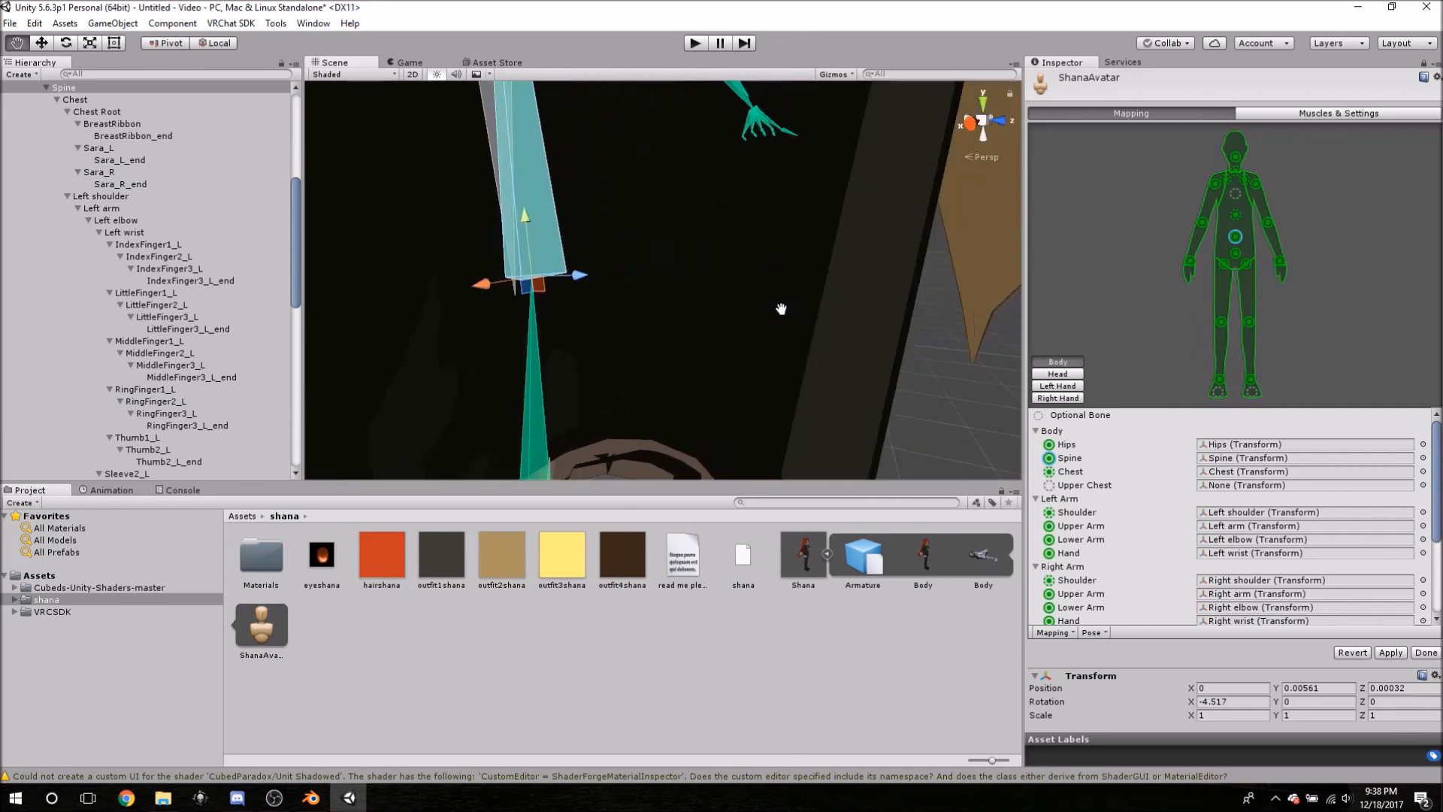
scroll(789, 316, down, 10)
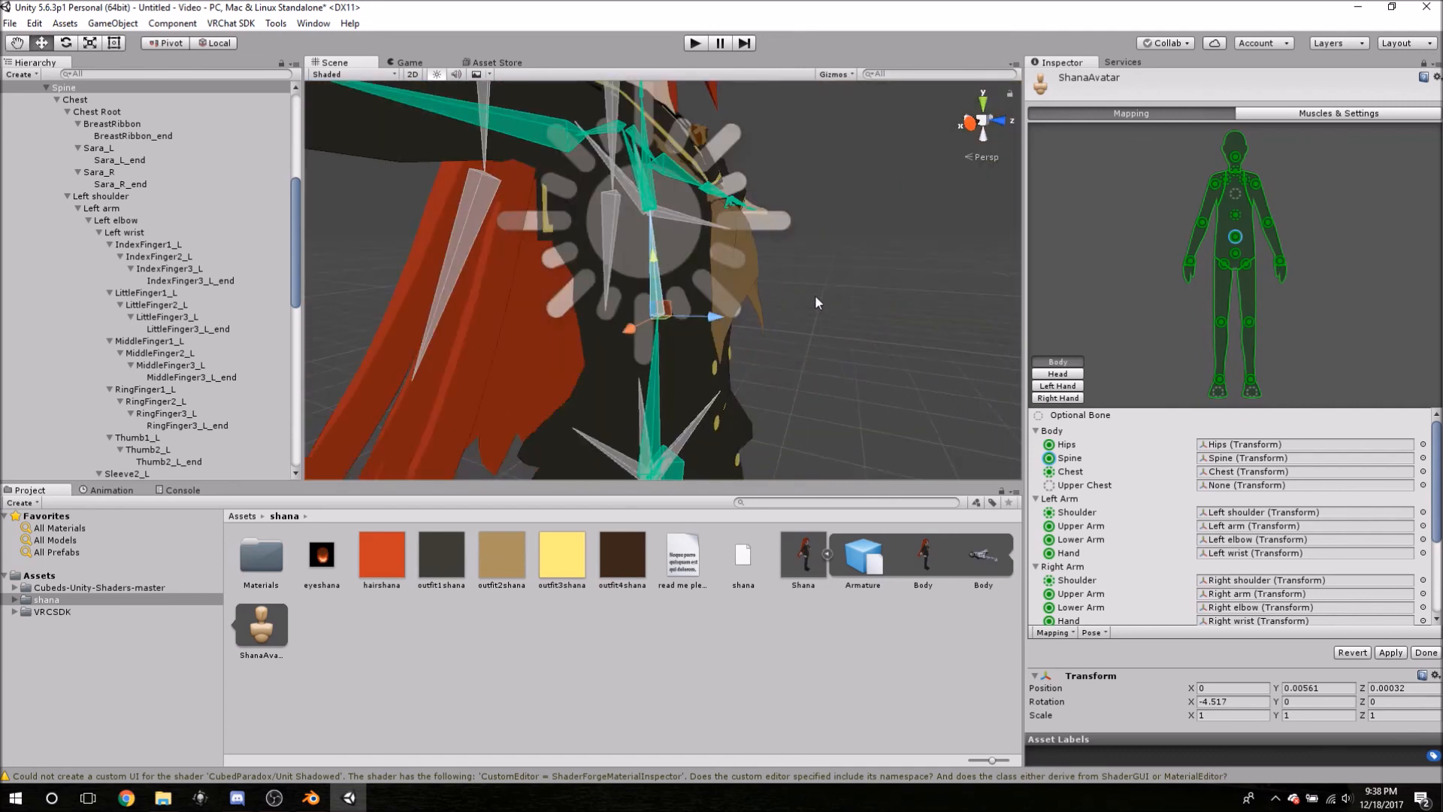
scroll(820, 310, down, 3)
mouse_move(824, 319)
middle_down()
mouse_move(796, 297)
mouse_move(812, 318)
middle_up()
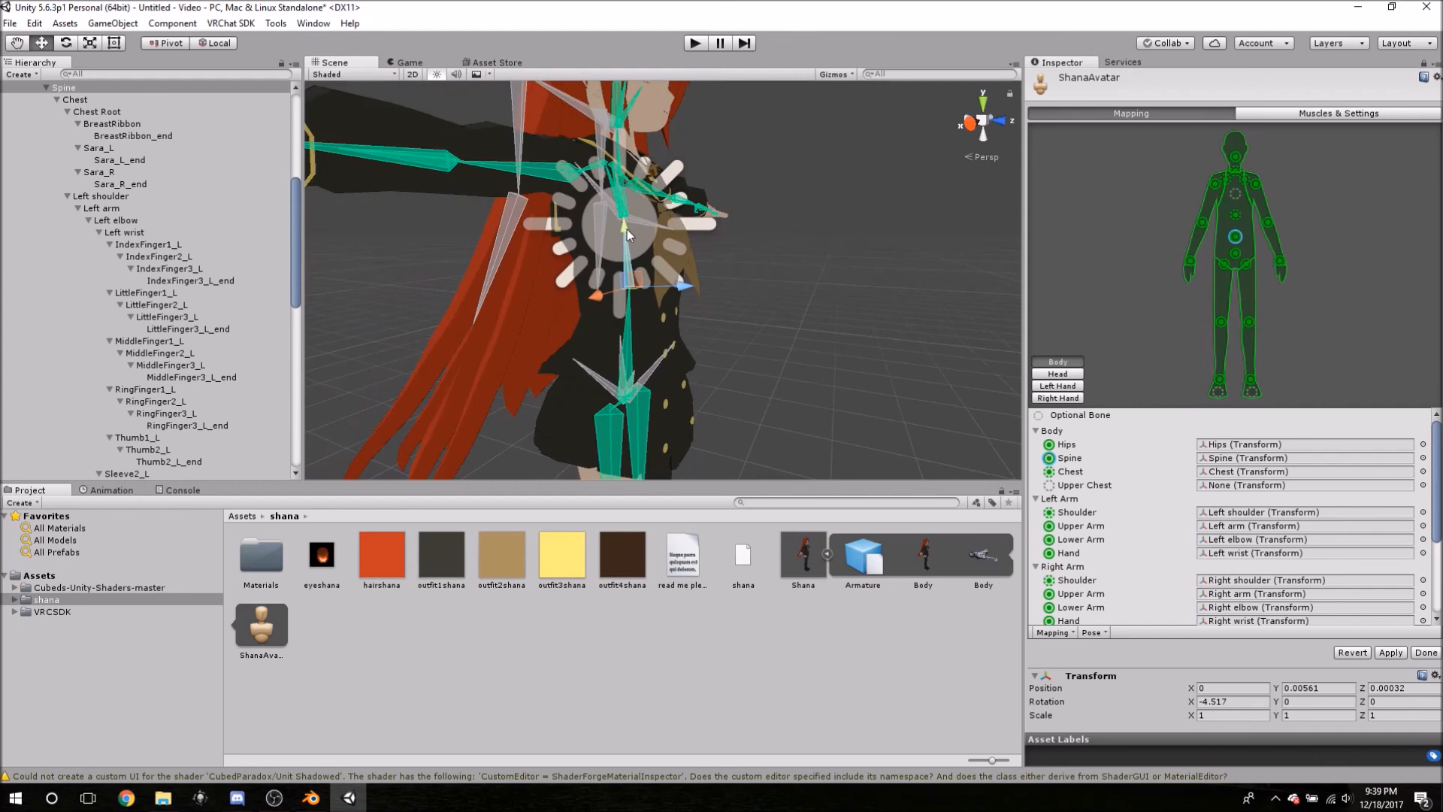
drag(624, 228, 671, 446)
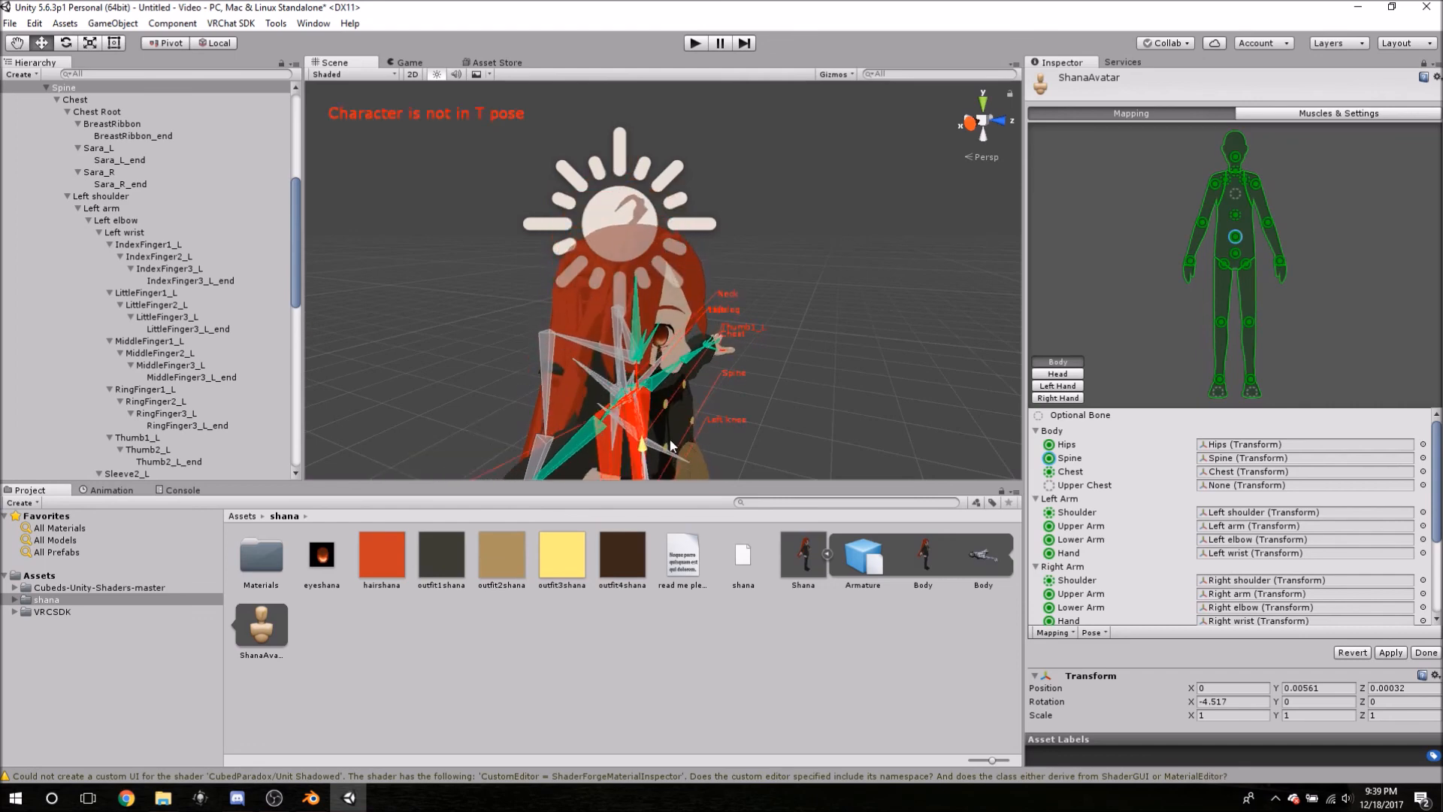
- Undo the Spine move with Ctrl+Z and orbit around to confirm the T pose is restored
drag(671, 446, 672, 446)
scroll(1185, 470, down, 5)
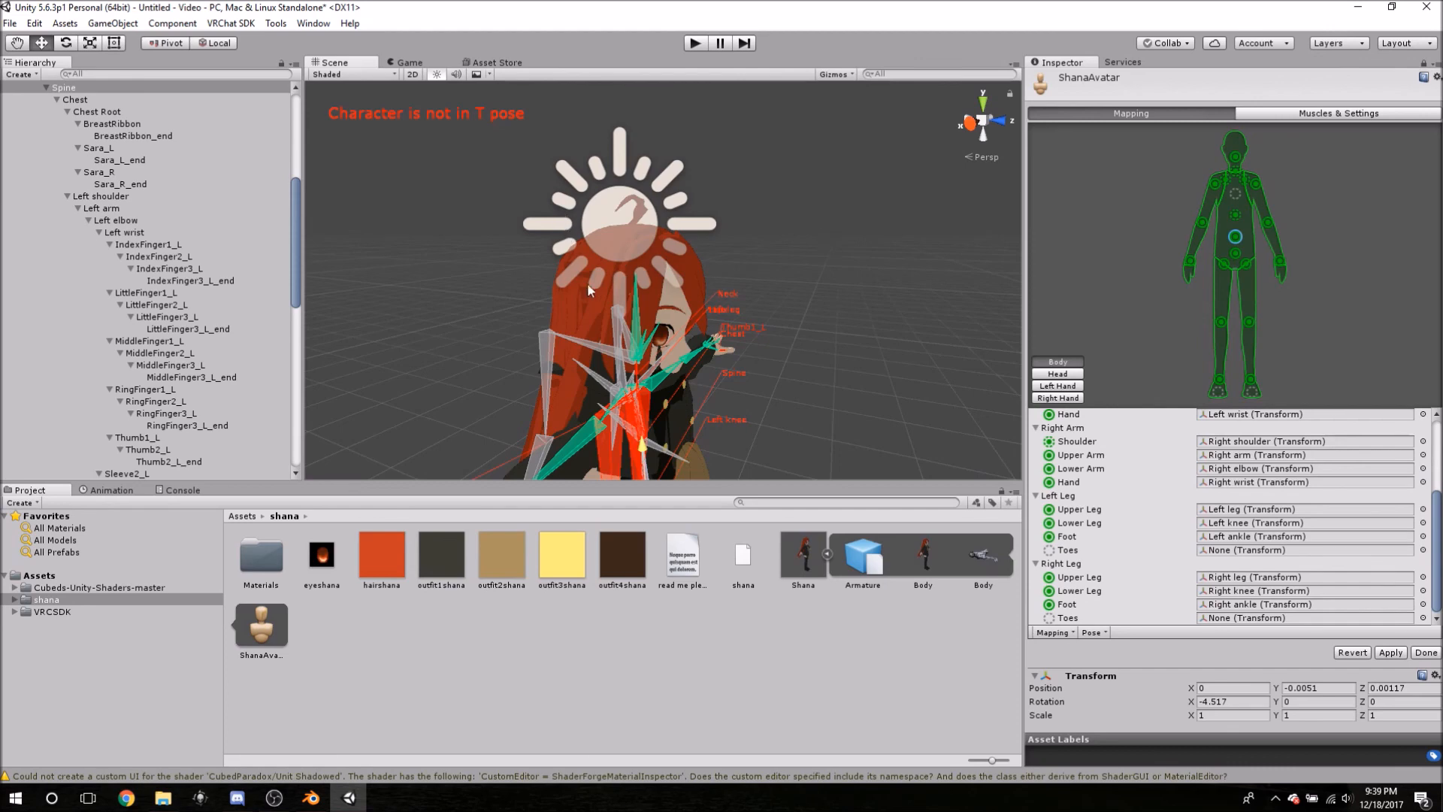
key(ctrl+z)
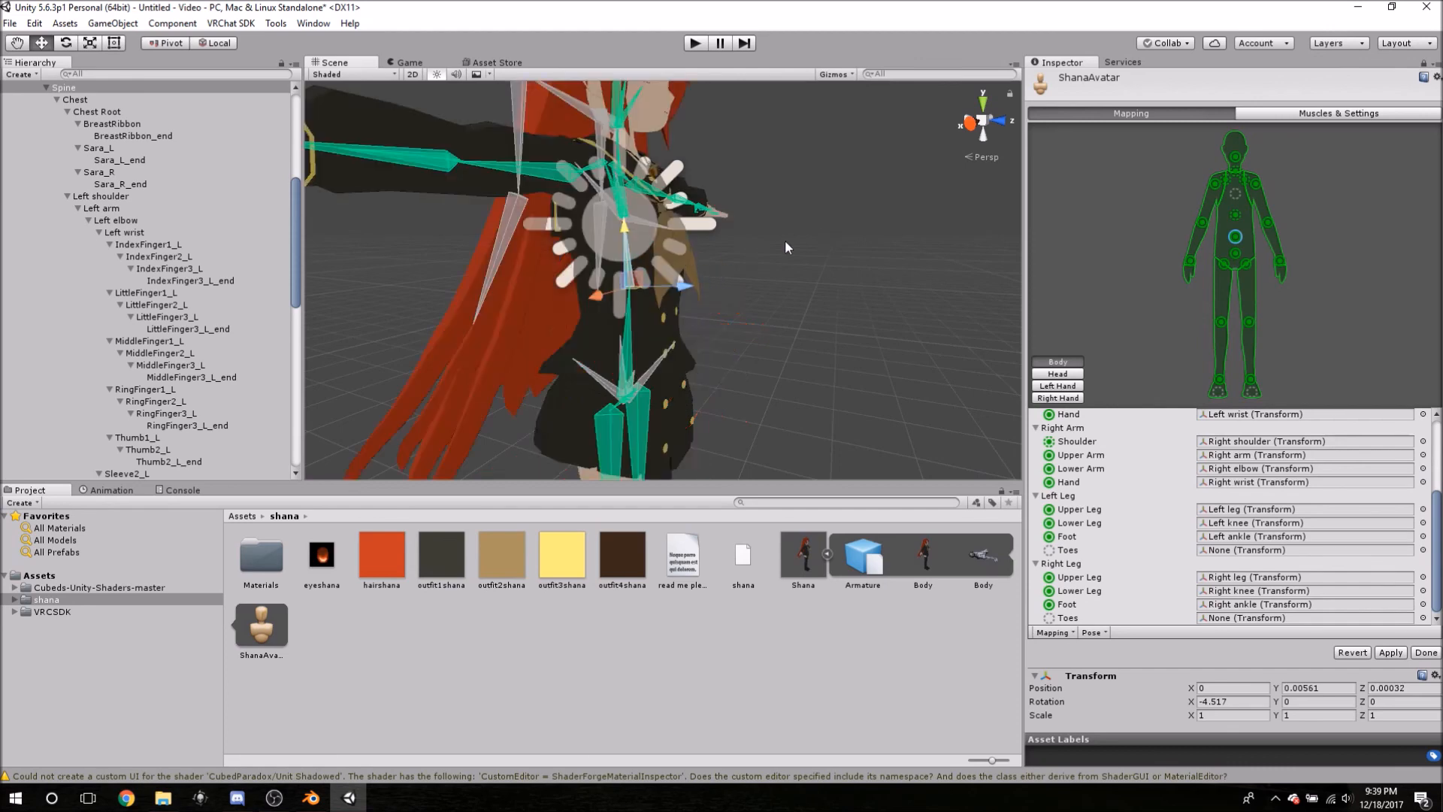
right_drag(779, 247, 638, 241)
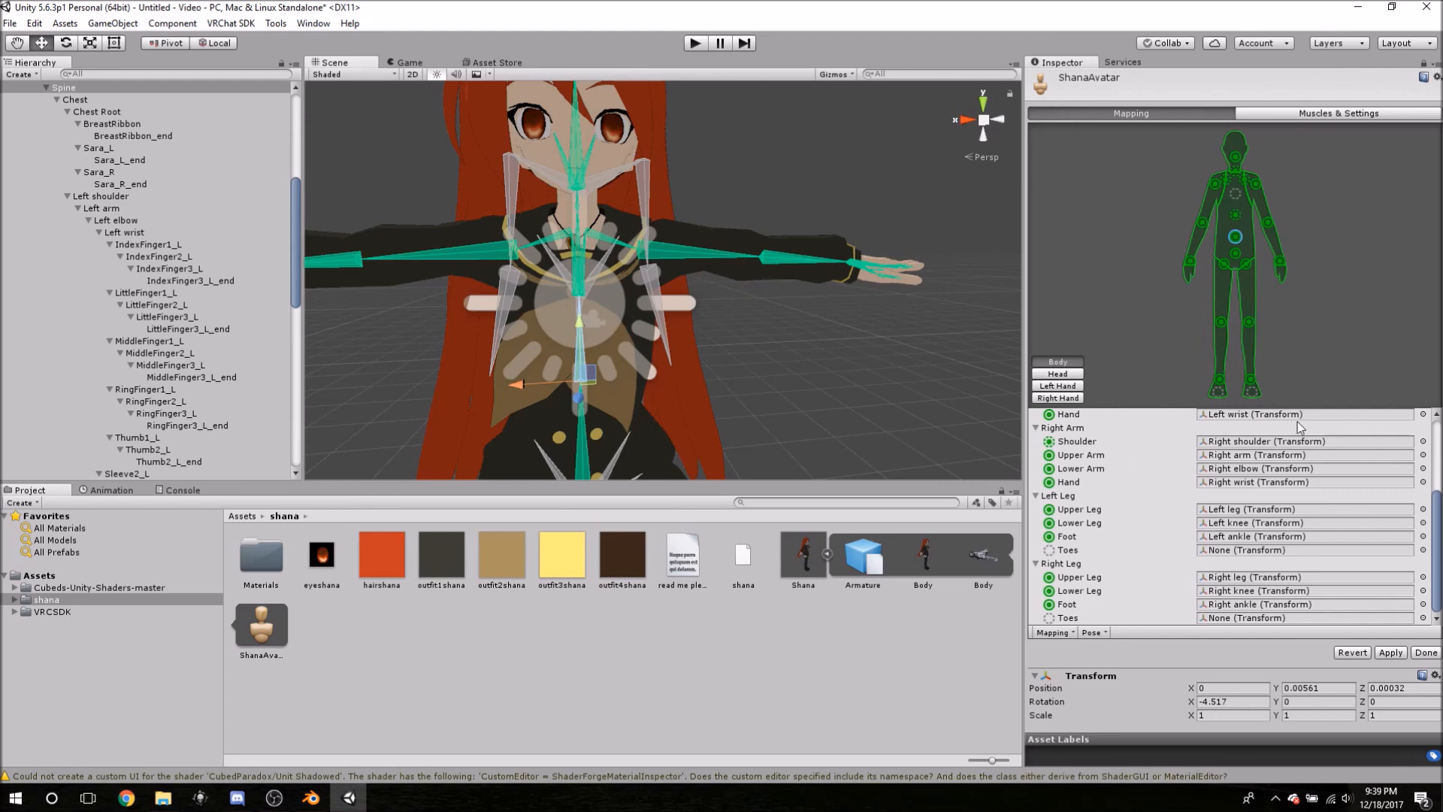
middle_drag(631, 310, 747, 274)
scroll(751, 293, down, 5)
alt+drag(784, 303, 752, 299)
middle_drag(751, 300, 617, 273)
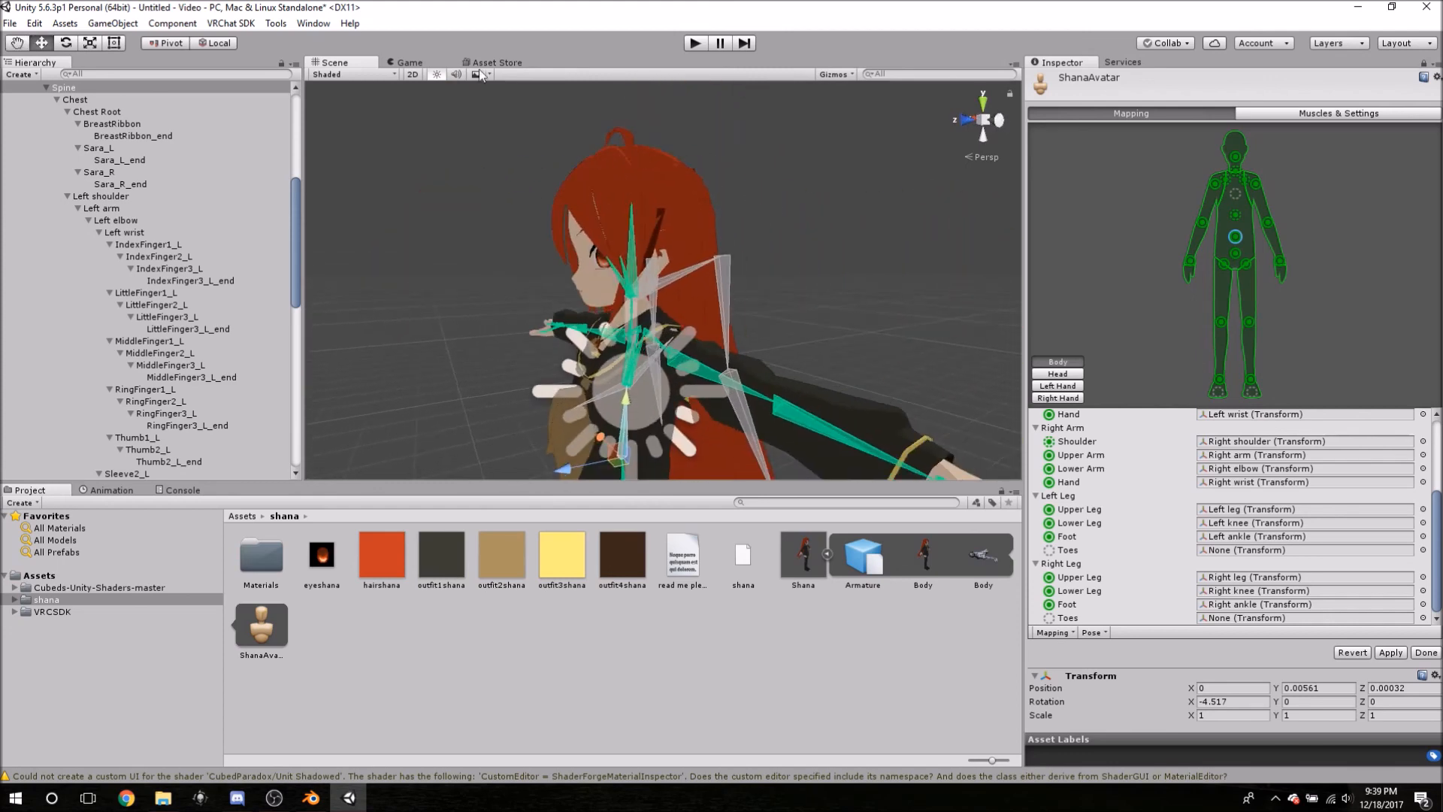
- Switch between the Rotate and Move tools and orbit around the selected bone
click(66, 44)
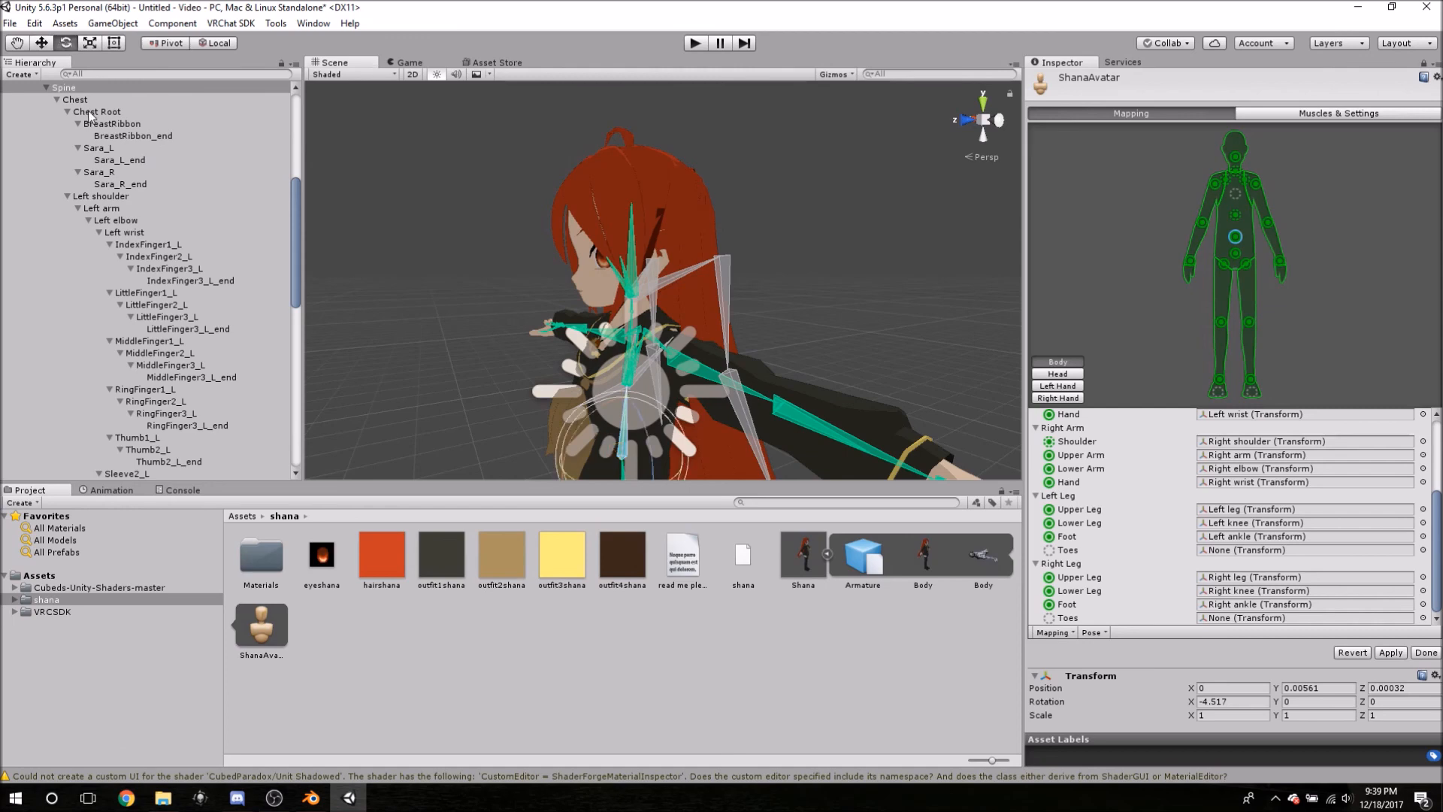
click(42, 43)
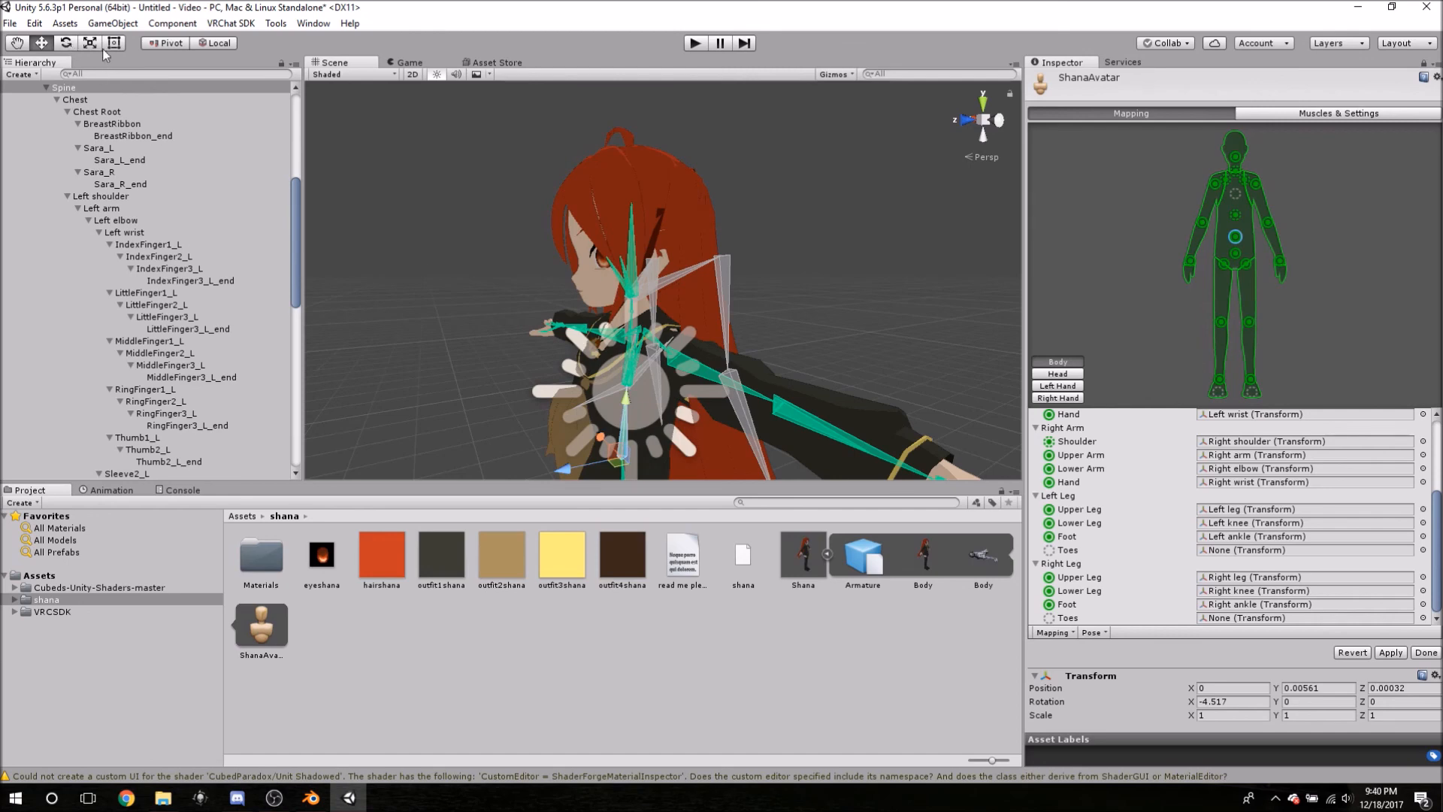
click(65, 45)
alt+drag(467, 392, 481, 367)
middle_drag(965, 218, 834, 224)
alt+drag(834, 224, 888, 210)
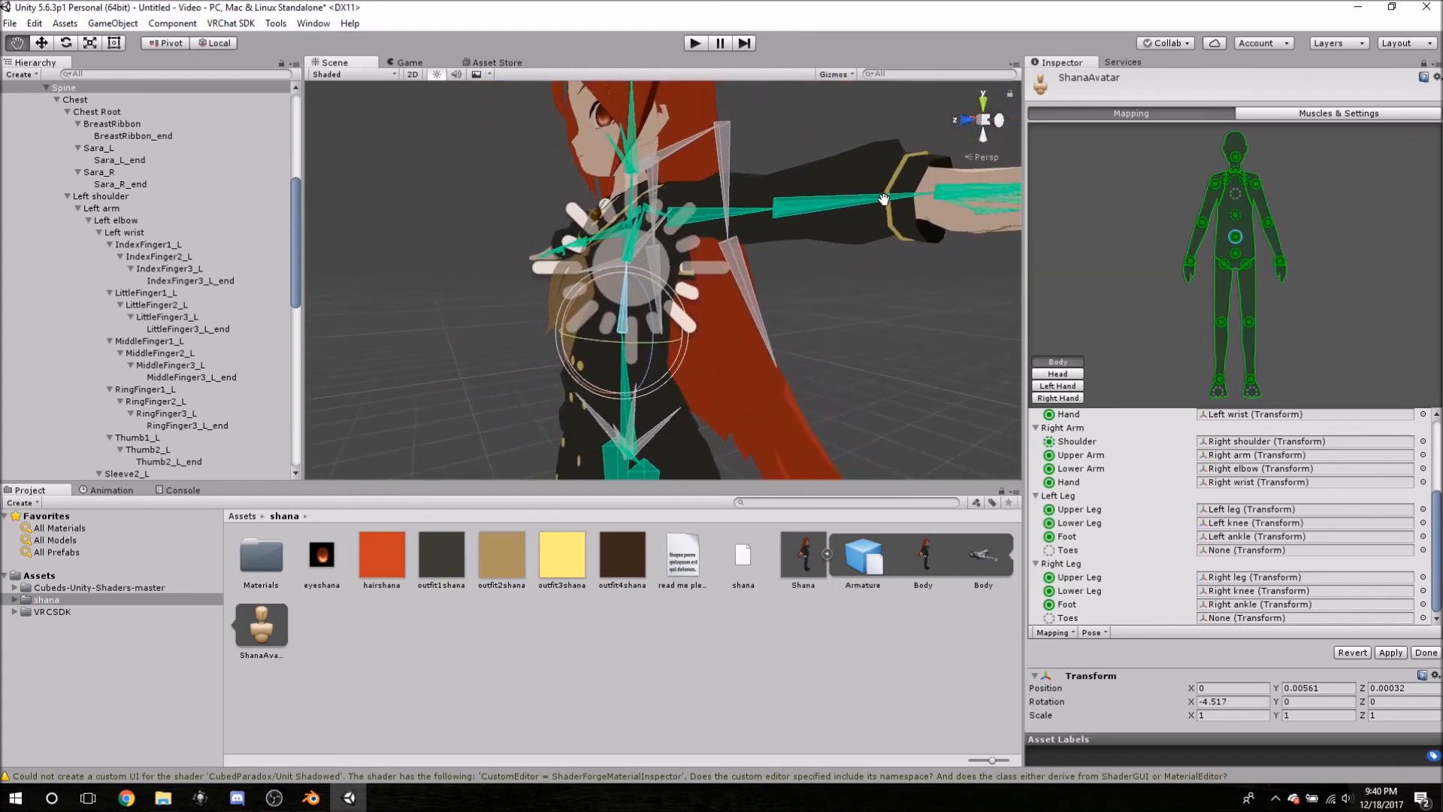
- Frame the selected bone for a final check, then apply the bone mapping and finish
key(e)
scroll(653, 361, up, 5)
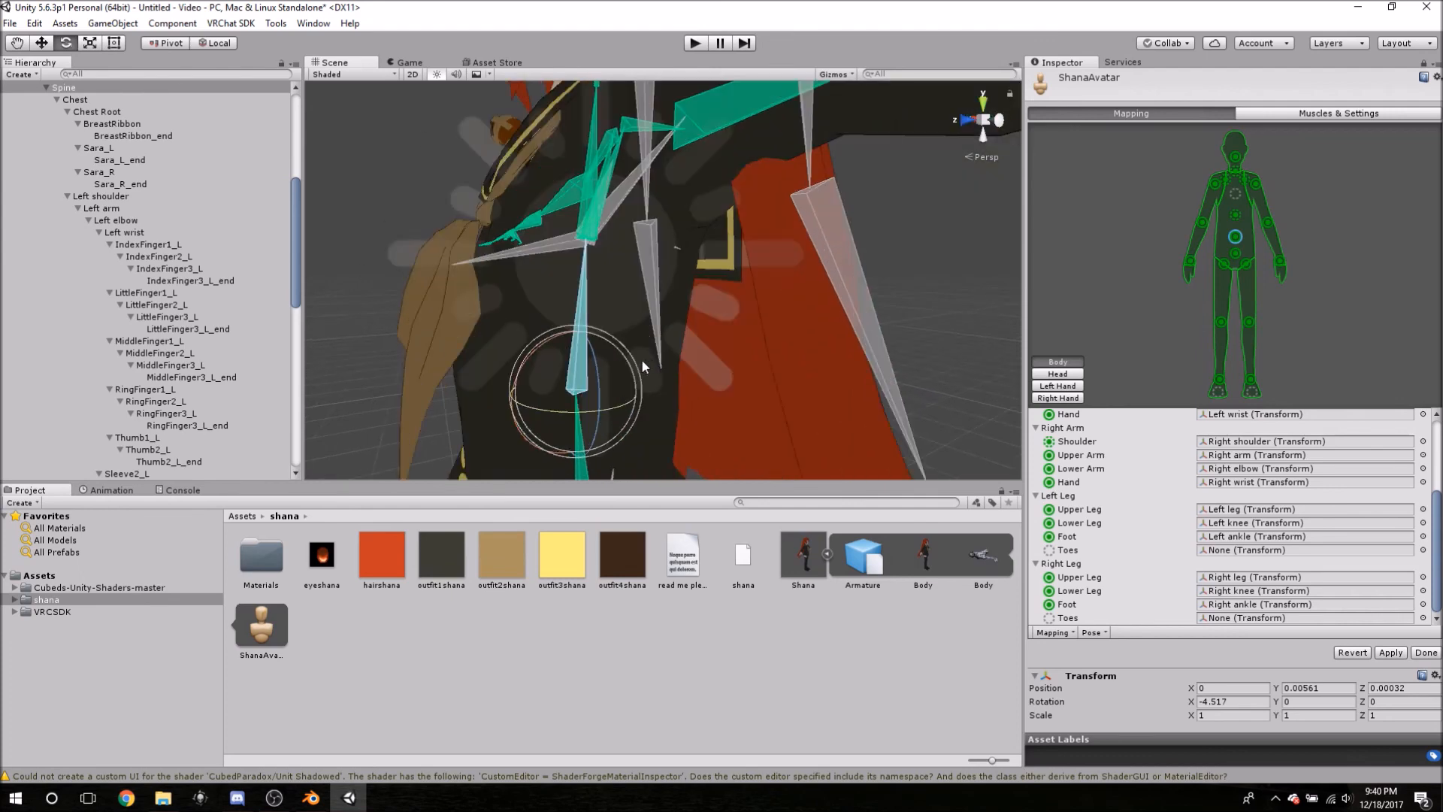
click(42, 43)
key(f)
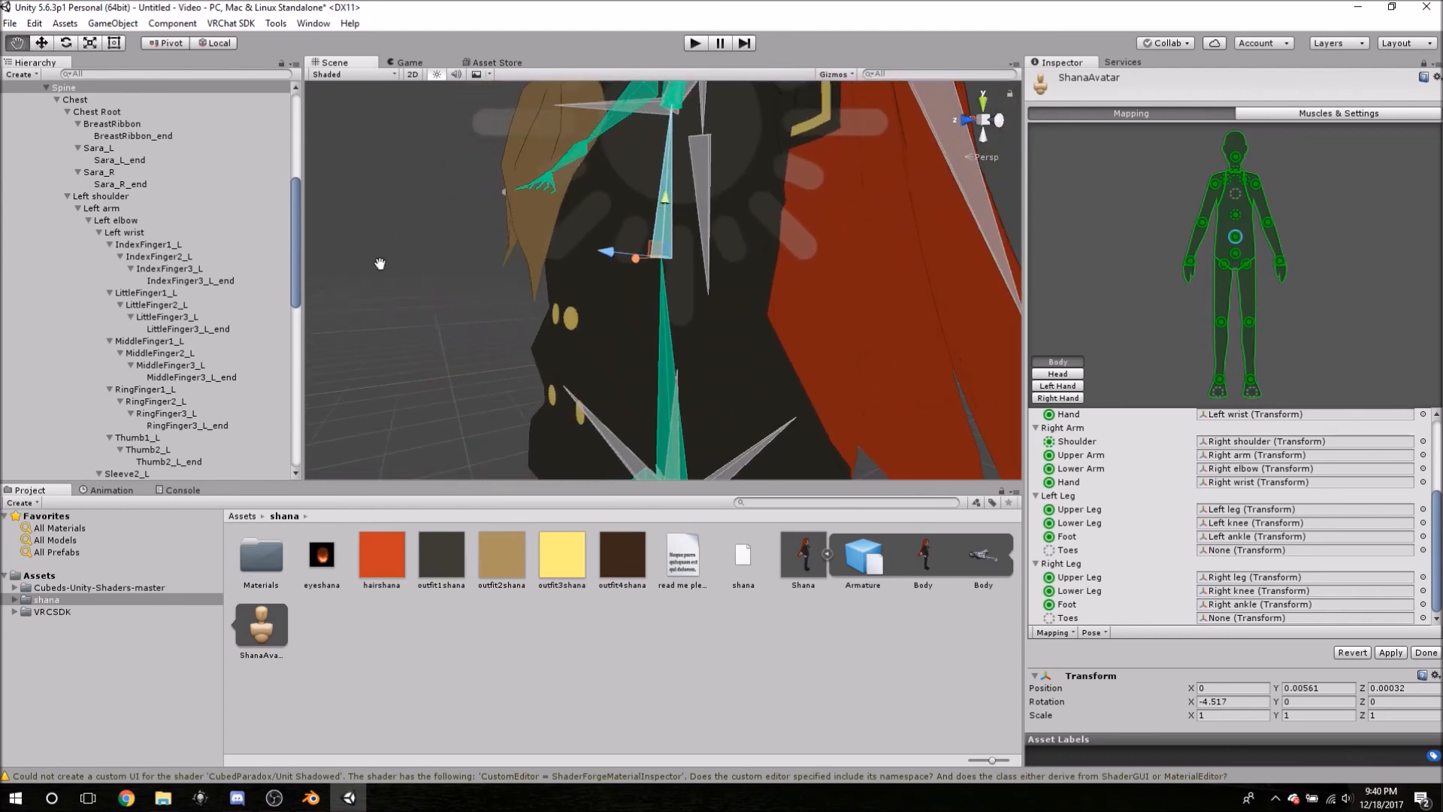
alt+drag(415, 262, 657, 251)
scroll(654, 263, down, 2)
middle_drag(593, 271, 723, 290)
scroll(630, 318, down, 3)
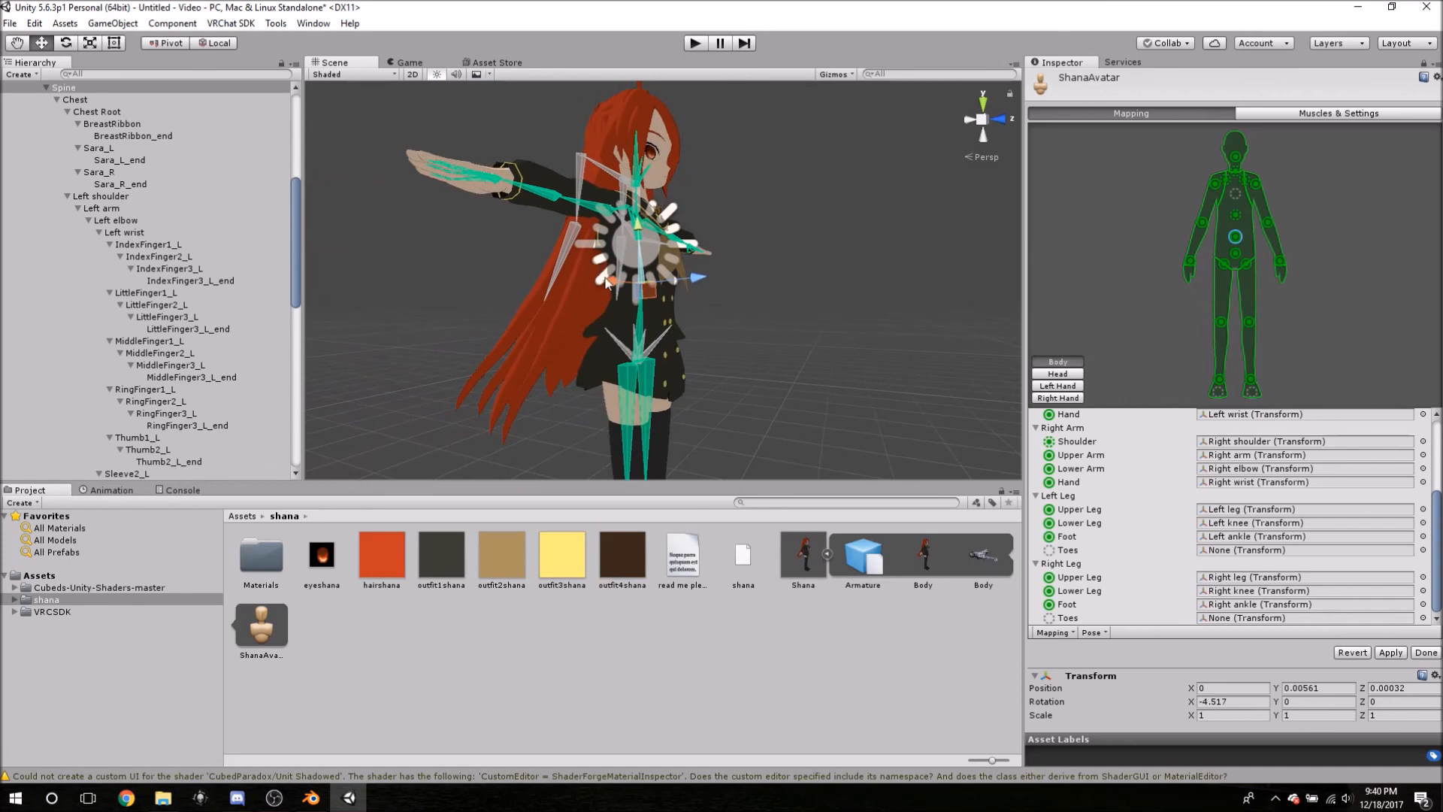
click(1391, 652)
click(1419, 652)
- Back in playerfield, collapse the Shana asset and select Shana (1) in the Hierarchy
key(alt+Tab)
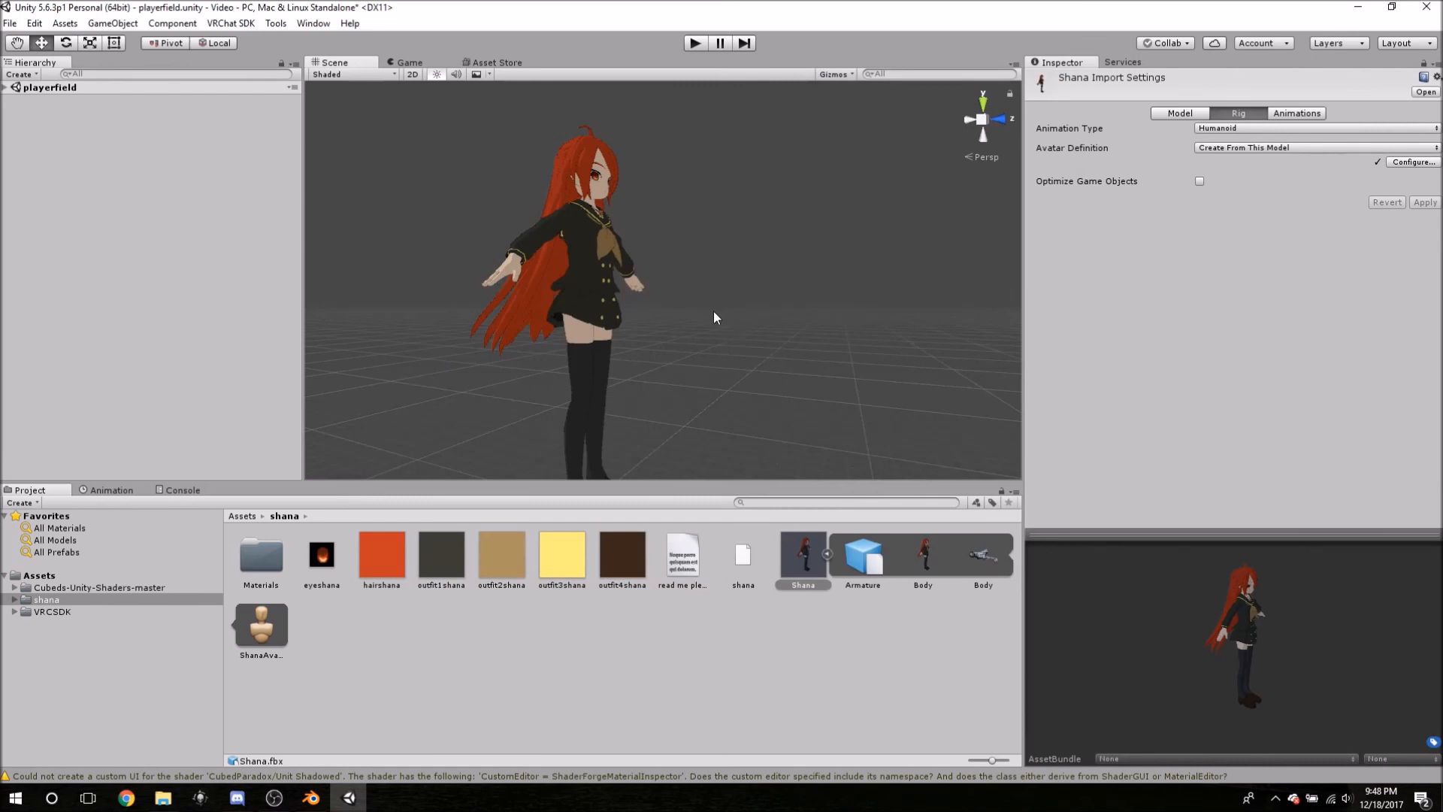
mouse_move(682, 307)
middle_down()
mouse_move(667, 309)
mouse_move(689, 314)
middle_up()
alt+drag(690, 314, 802, 298)
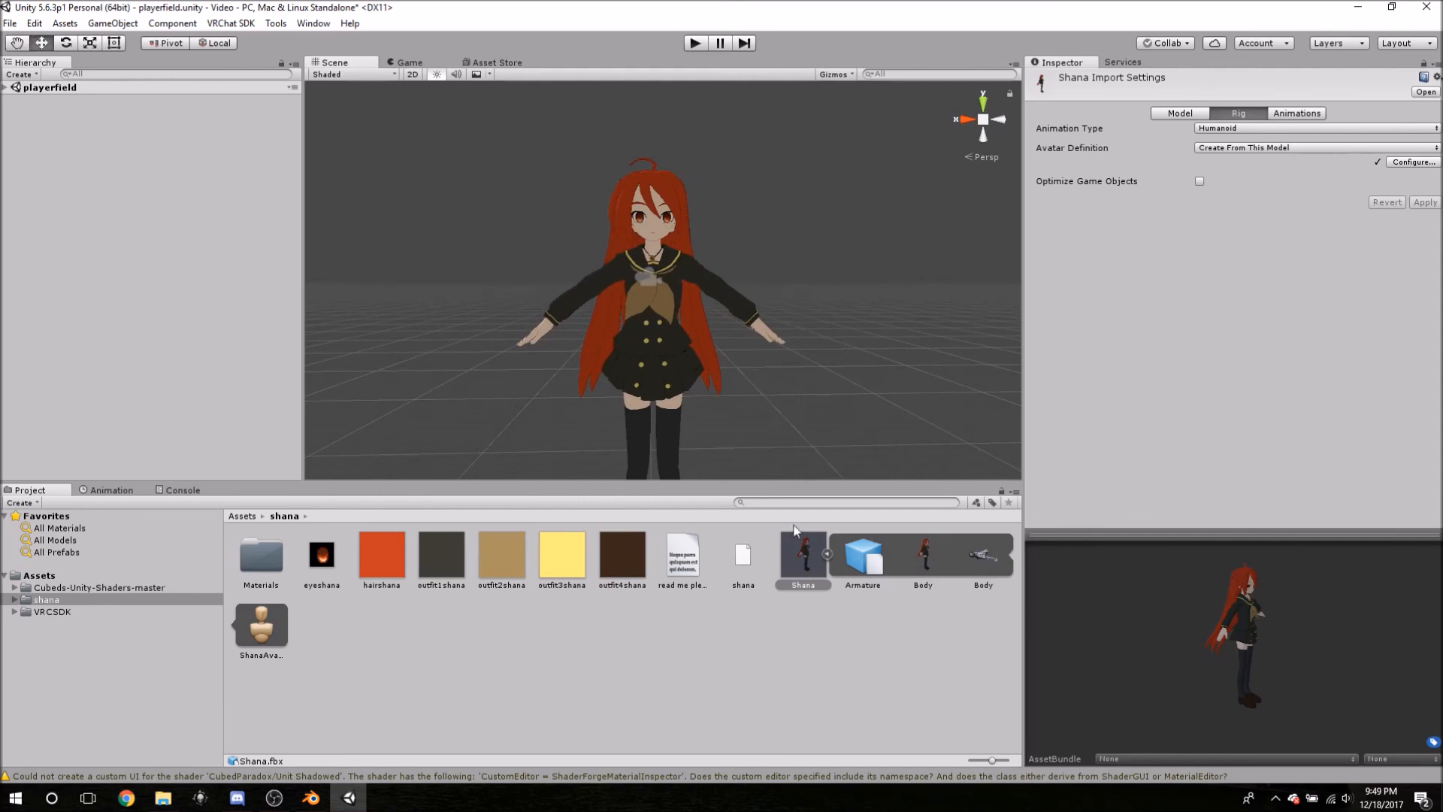
click(827, 555)
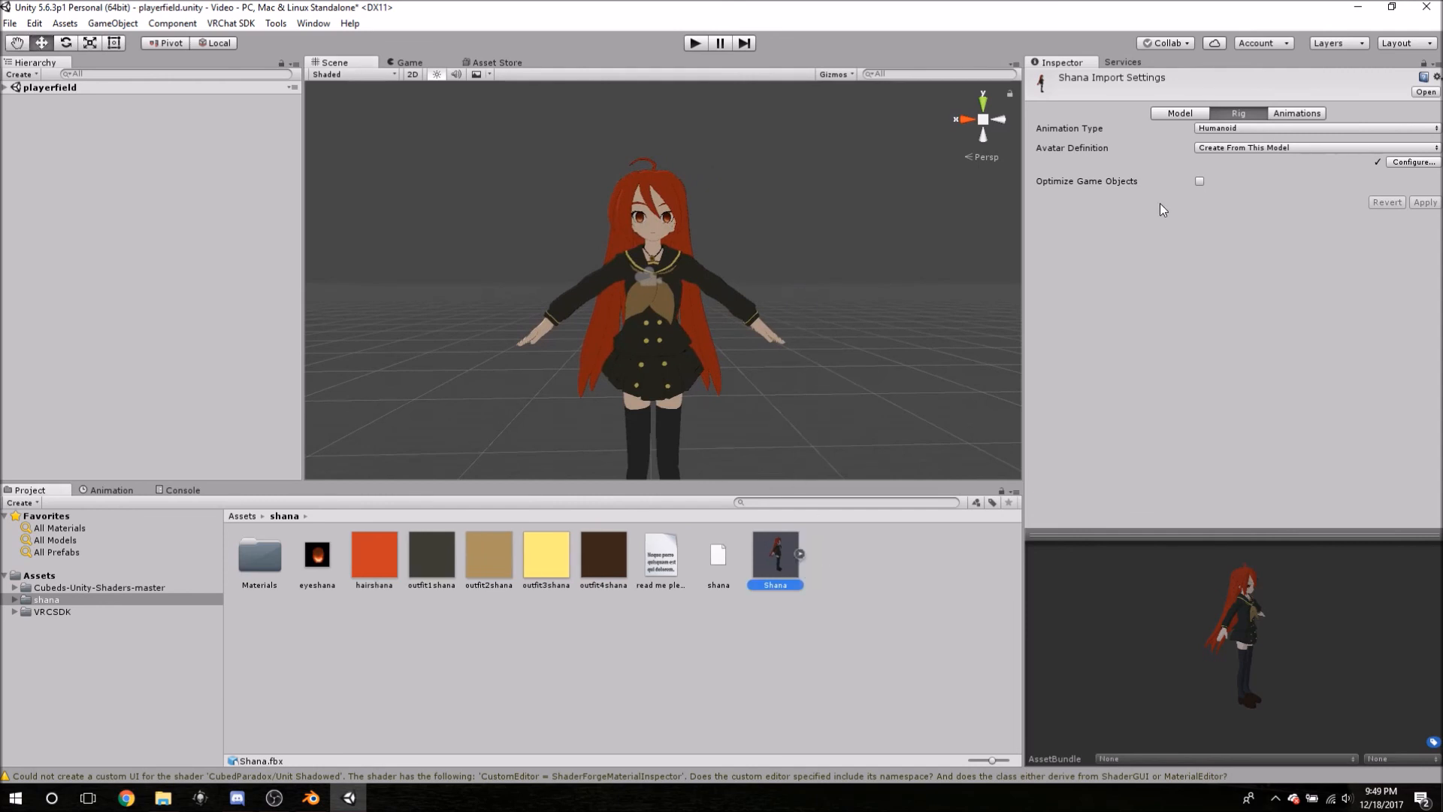
click(56, 88)
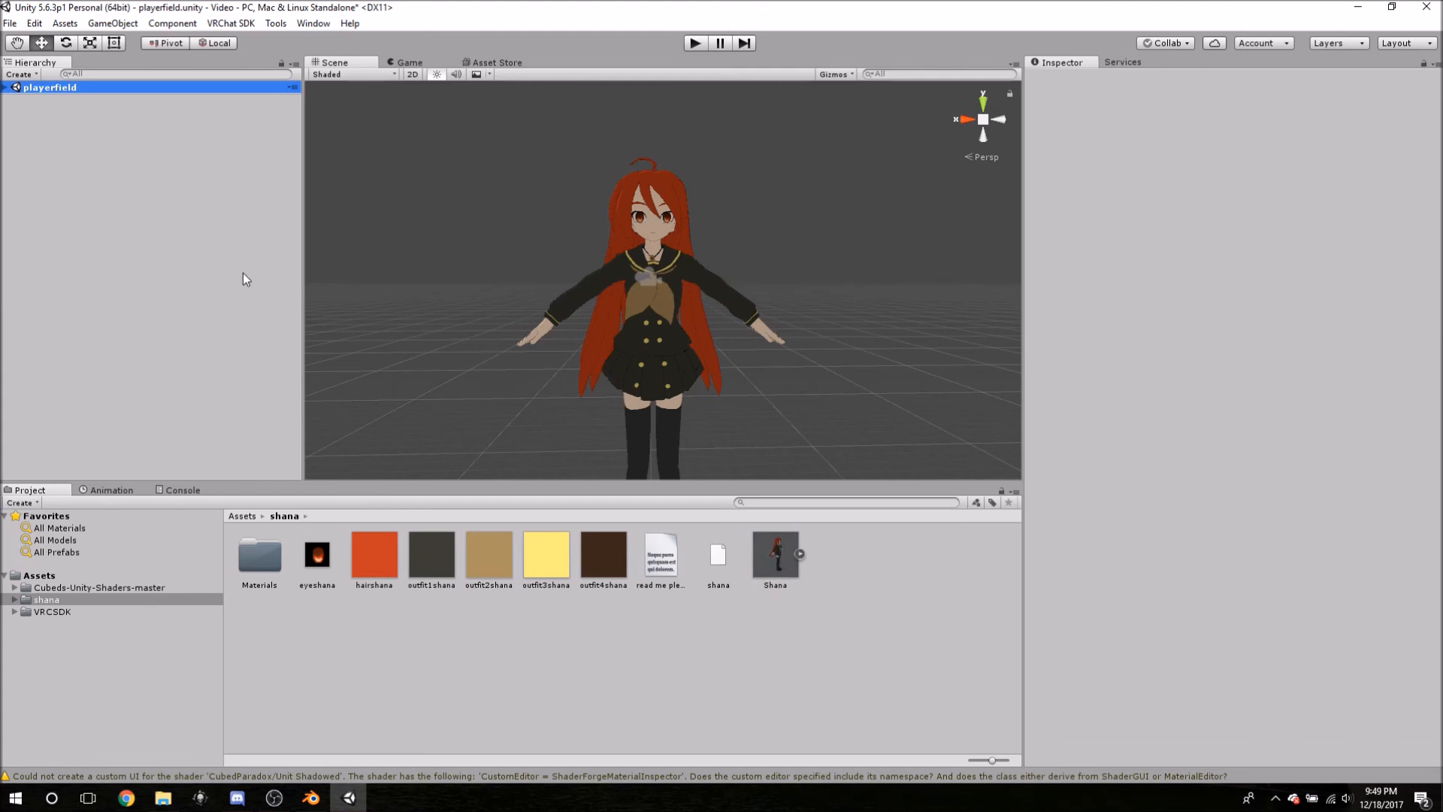
click(6, 87)
click(43, 113)
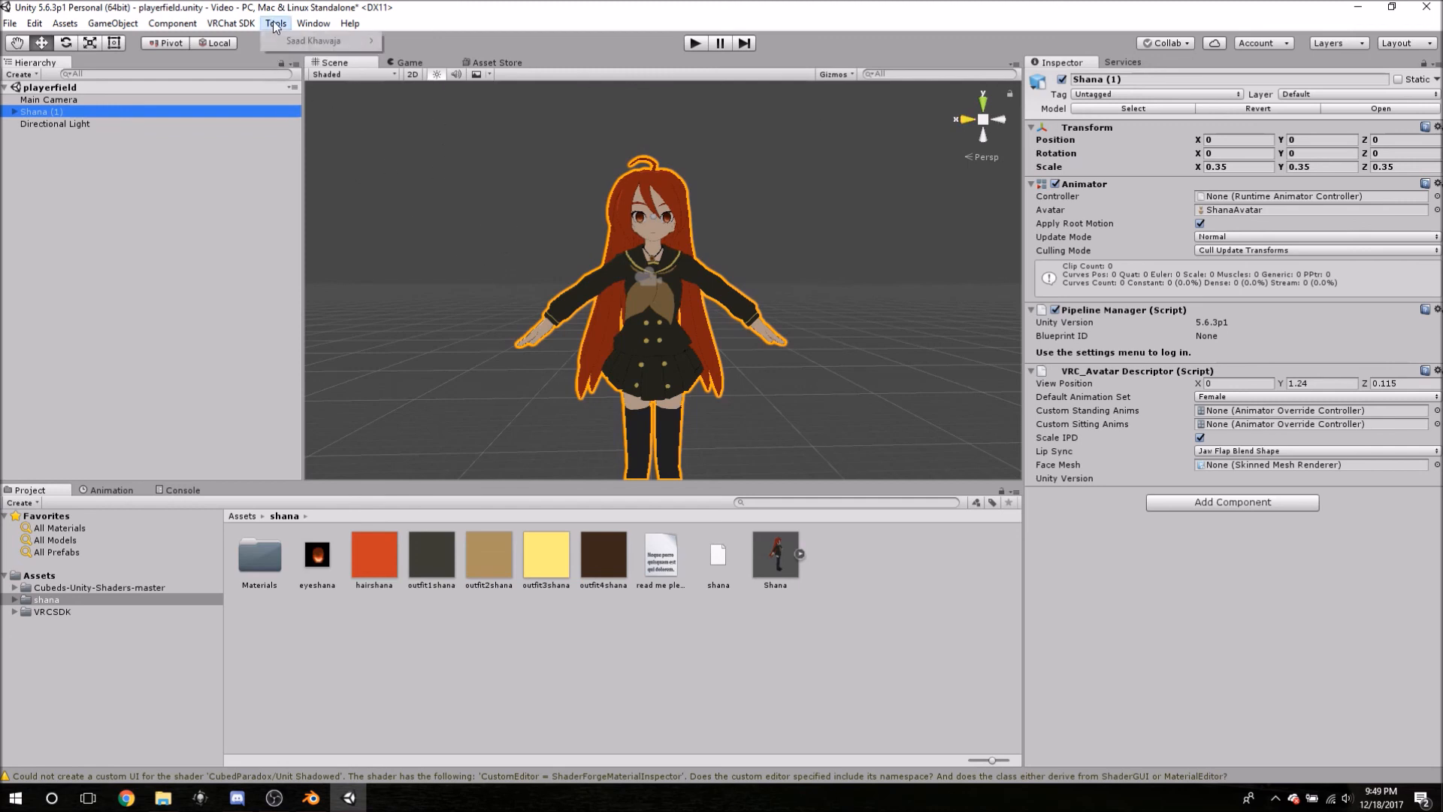
- Open the VRChat SDK Settings window and move it into view
click(230, 24)
click(255, 44)
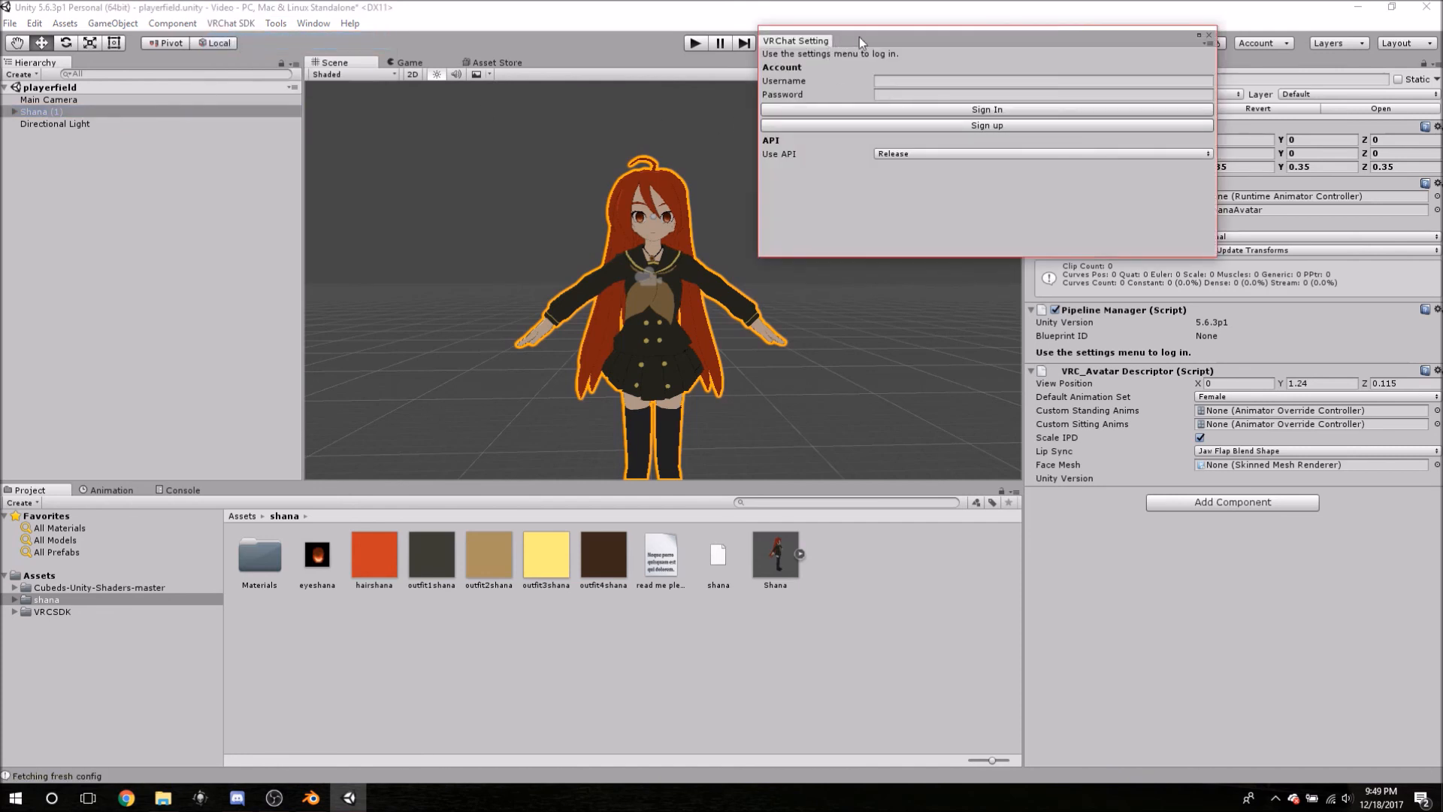
drag(815, 41, 598, 284)
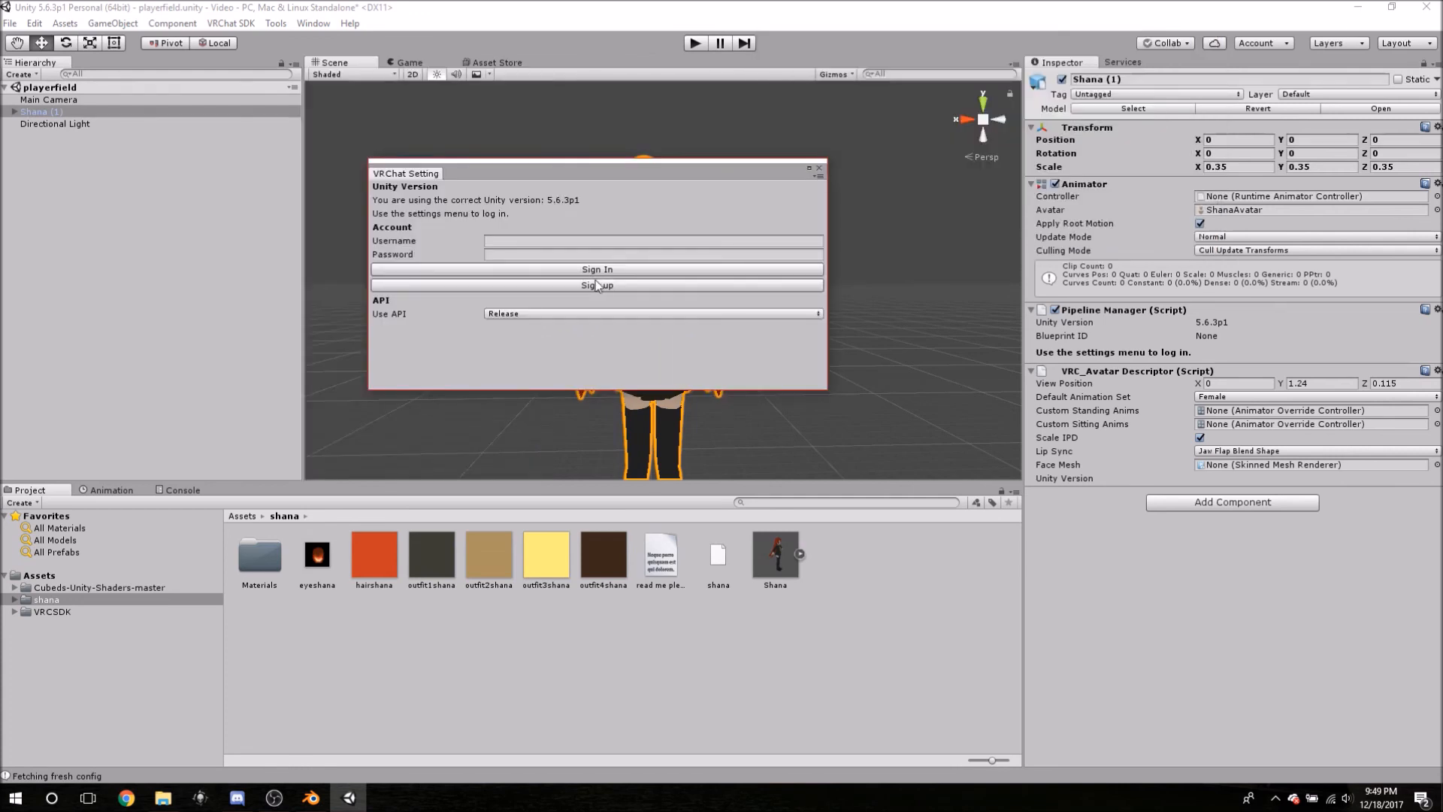
- Enter the VRChat account username and password in the Account fields
click(517, 241)
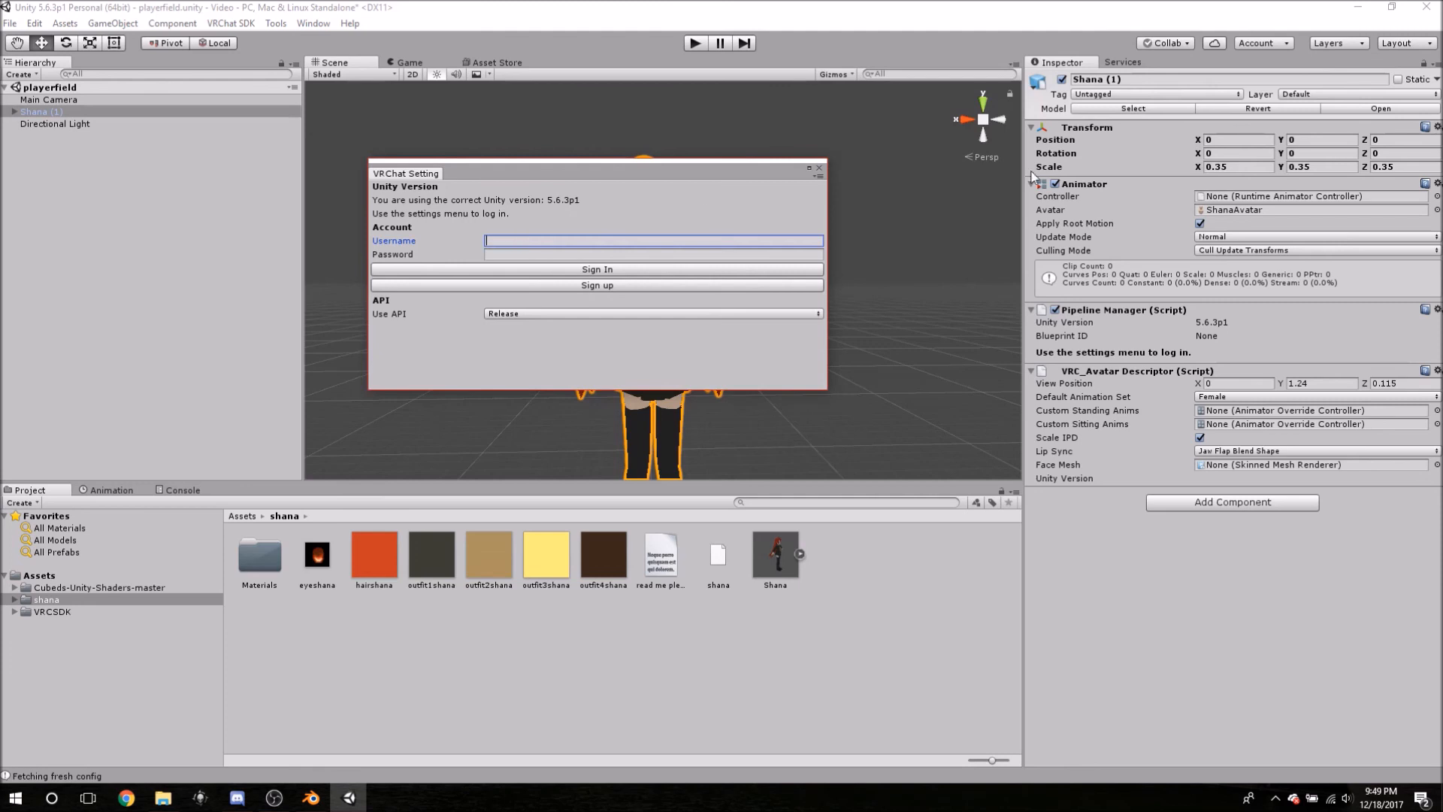
text(BeastOfBoston3)
click(598, 254)
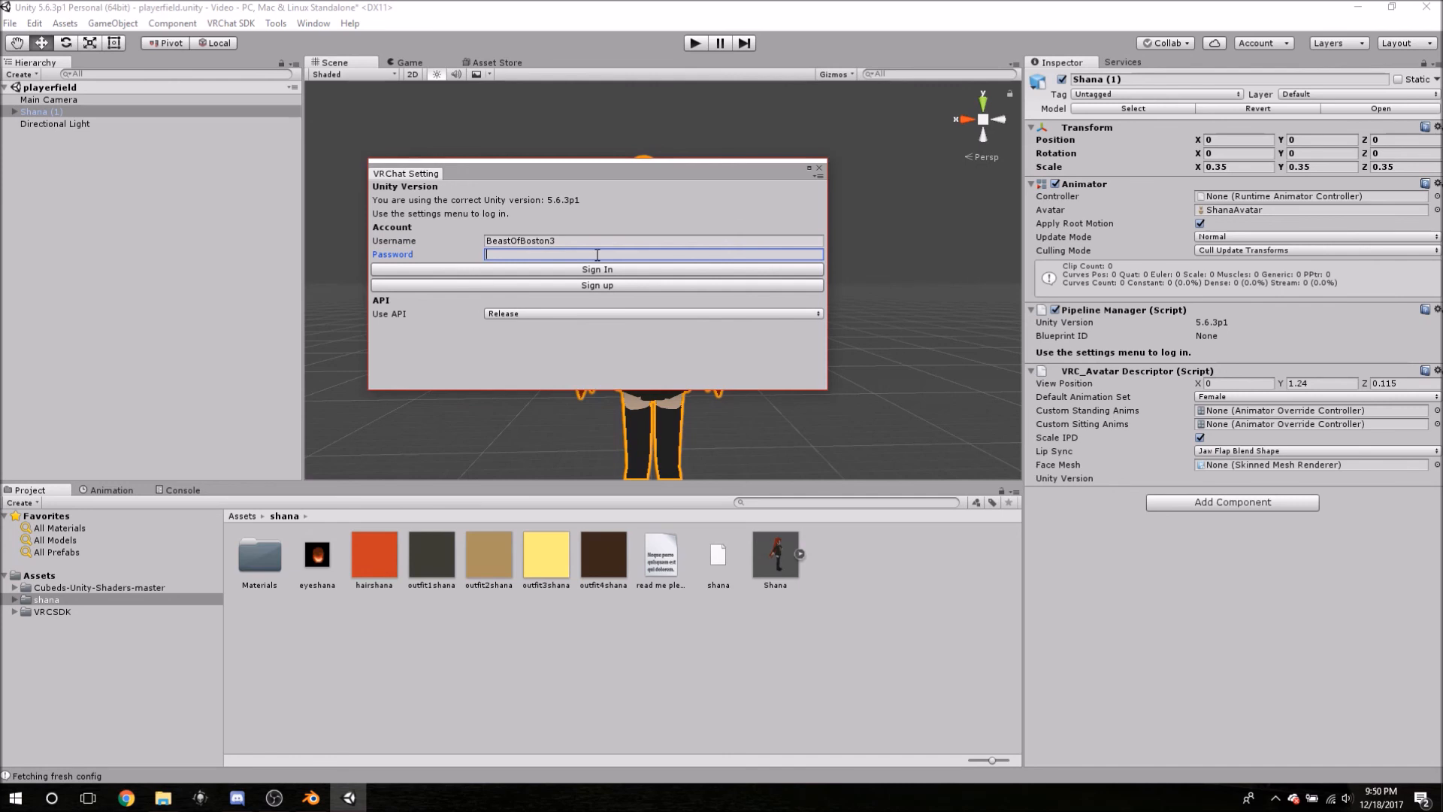
text(********)
- Sign in to the VRChat account, then open the VRChat client executable chooser
click(572, 271)
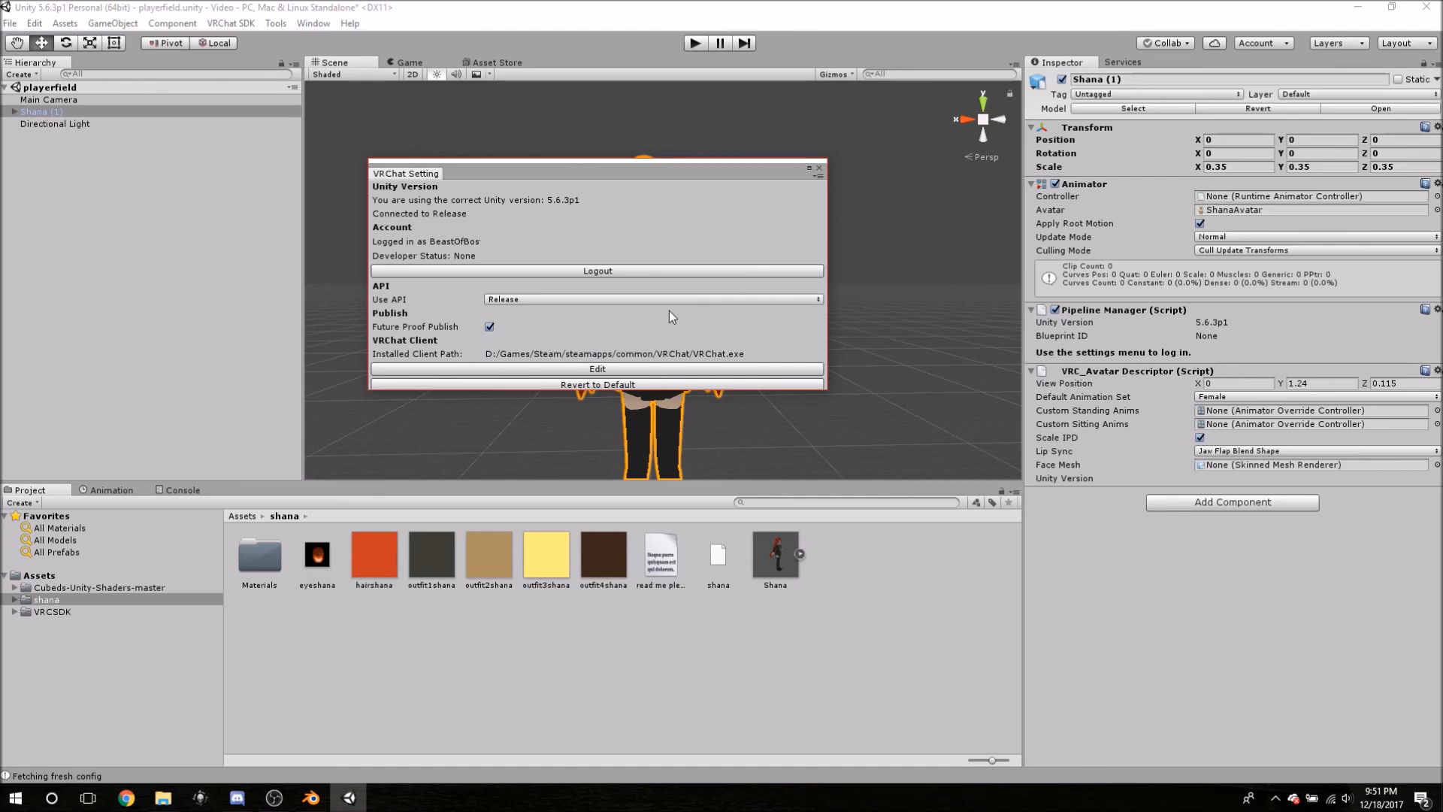
click(508, 369)
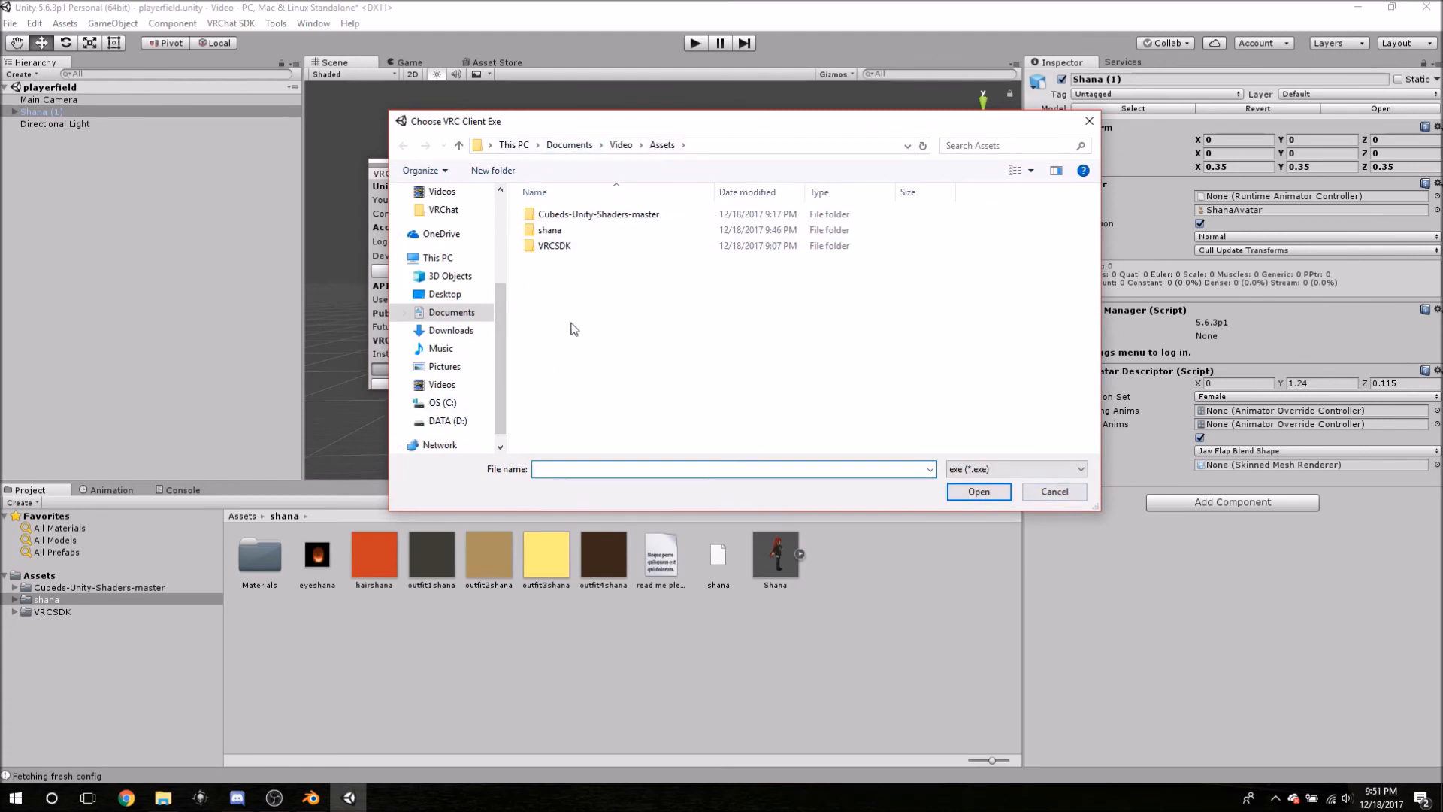
- Set the VRChat client path to D:/Games/Steam/steamapps/common/VRChat/VRChat.exe
click(1048, 497)
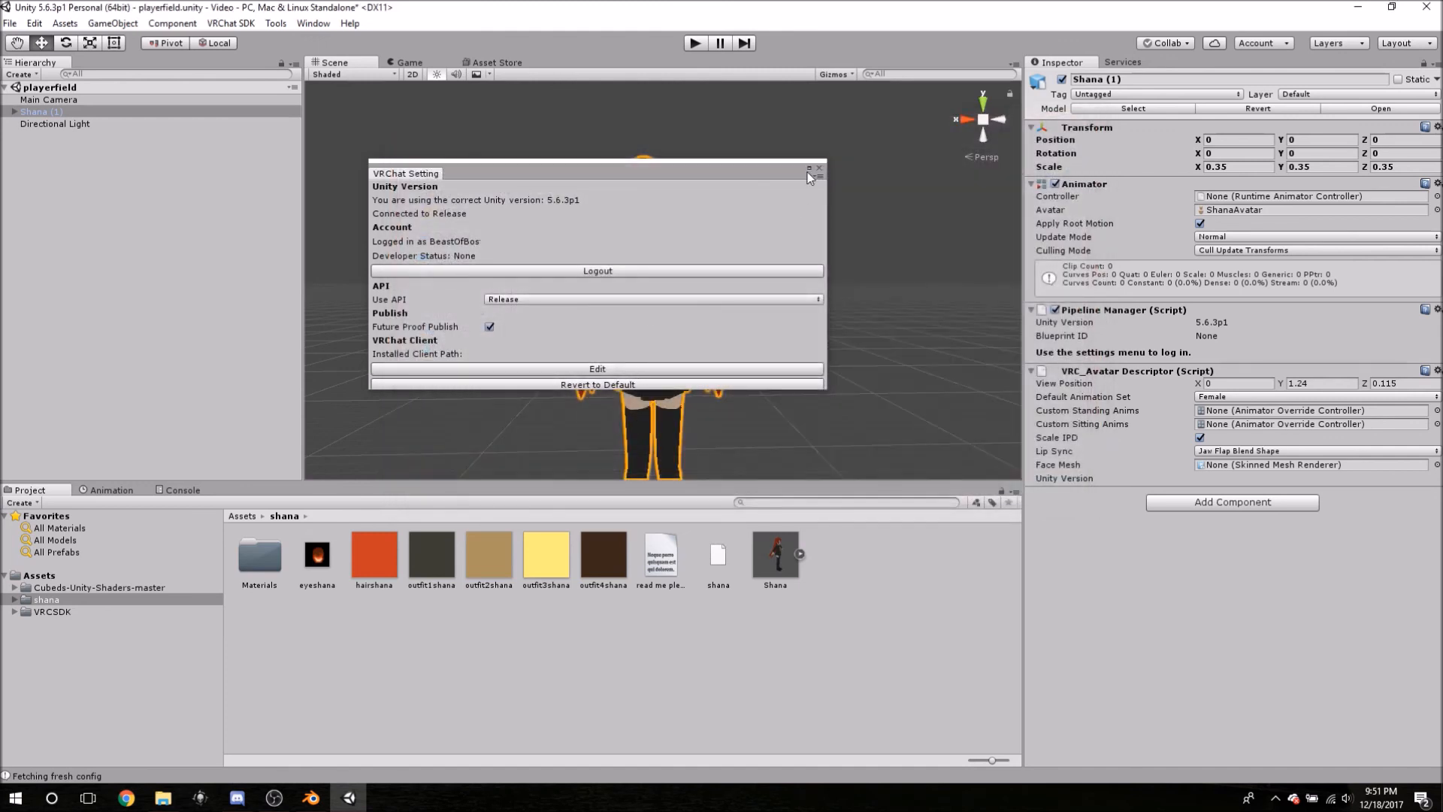
click(475, 369)
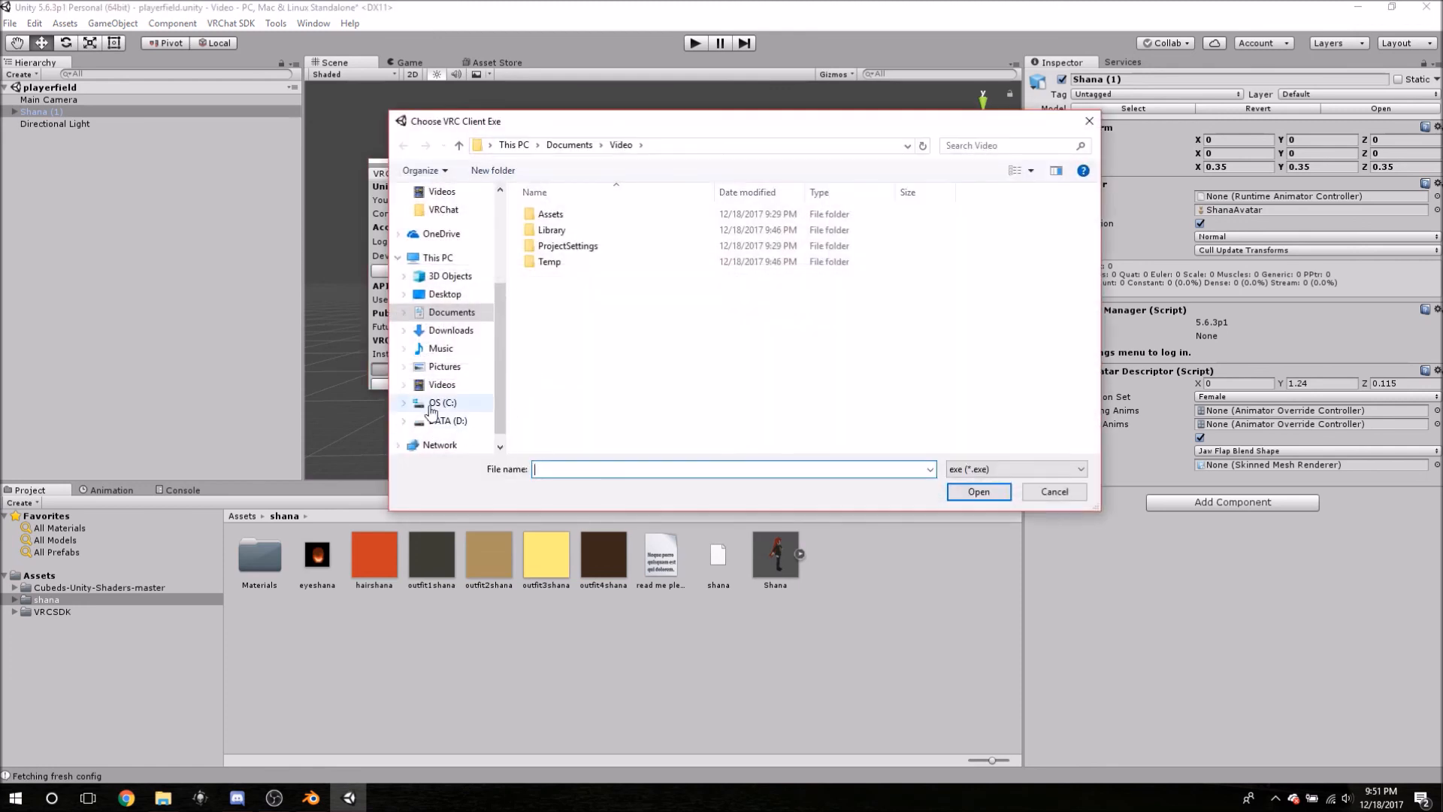
click(442, 421)
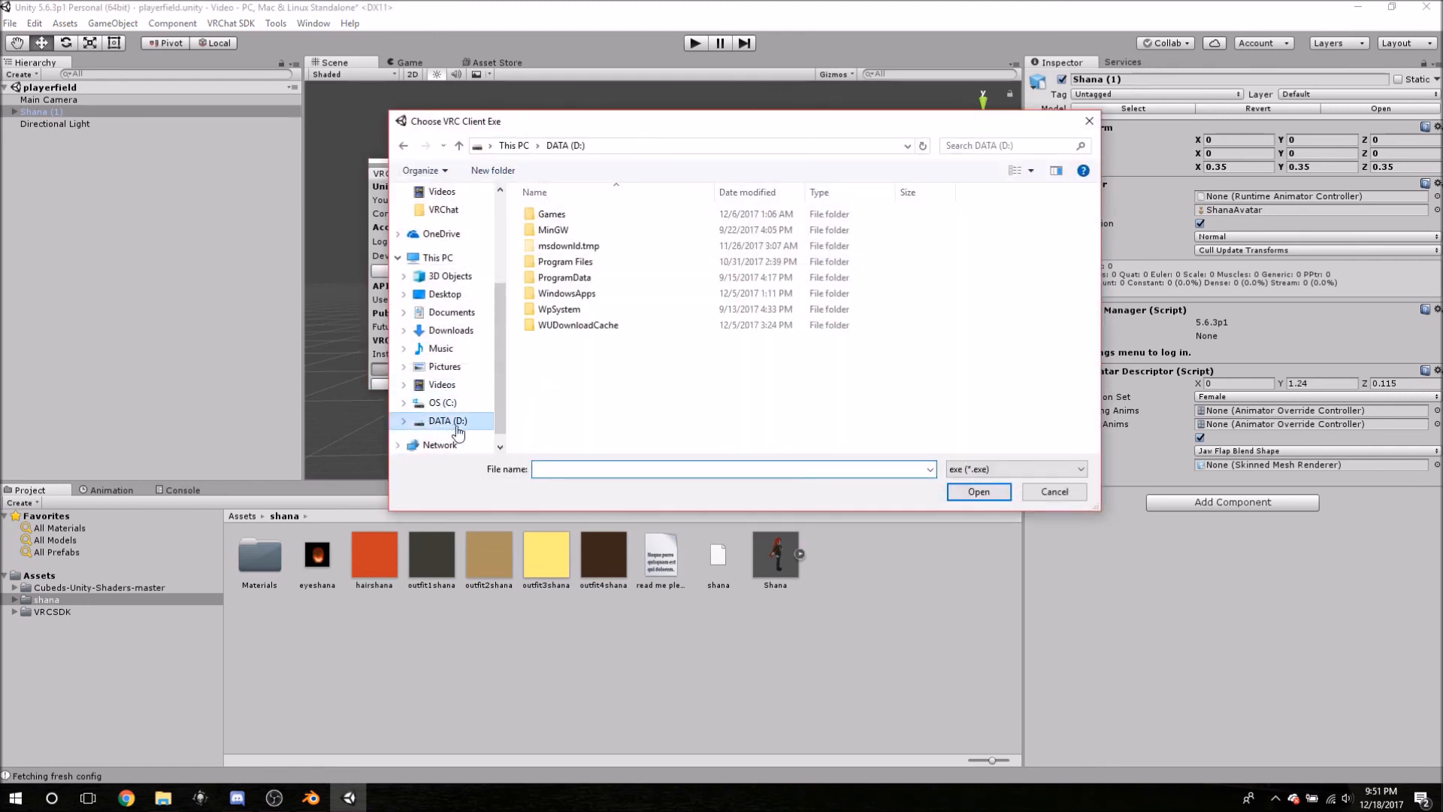
double_click(563, 223)
double_click(562, 216)
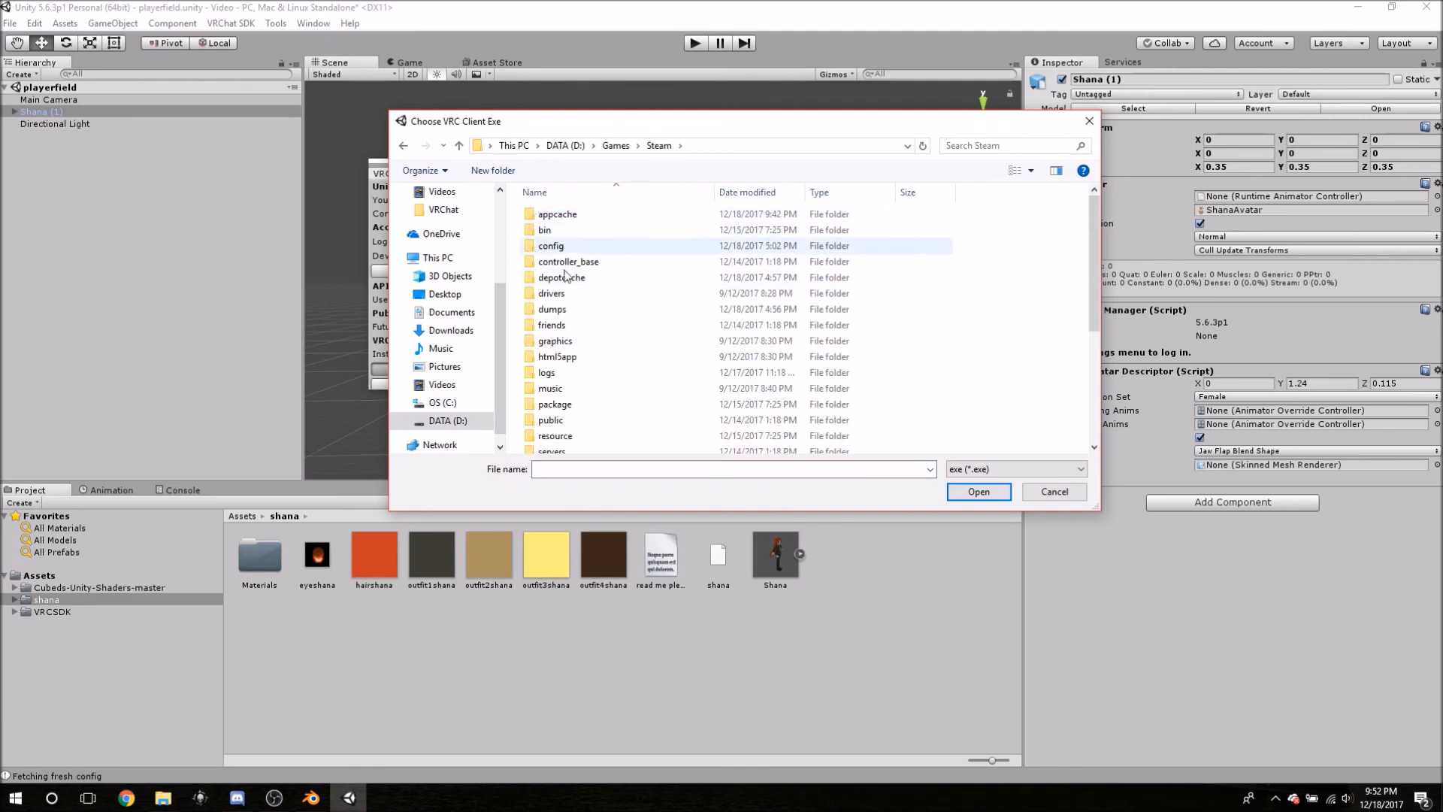
scroll(578, 384, down, 4)
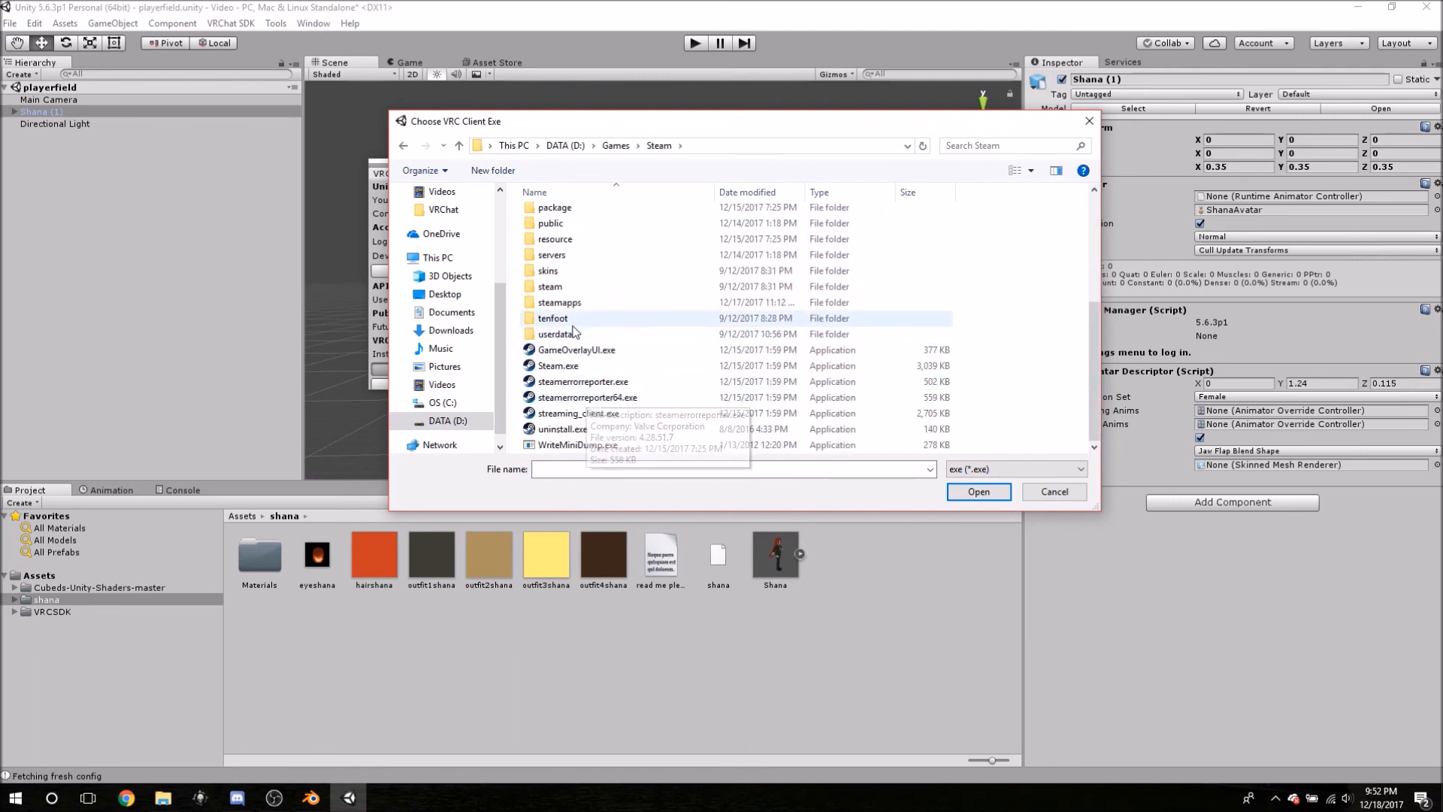
double_click(560, 302)
double_click(560, 215)
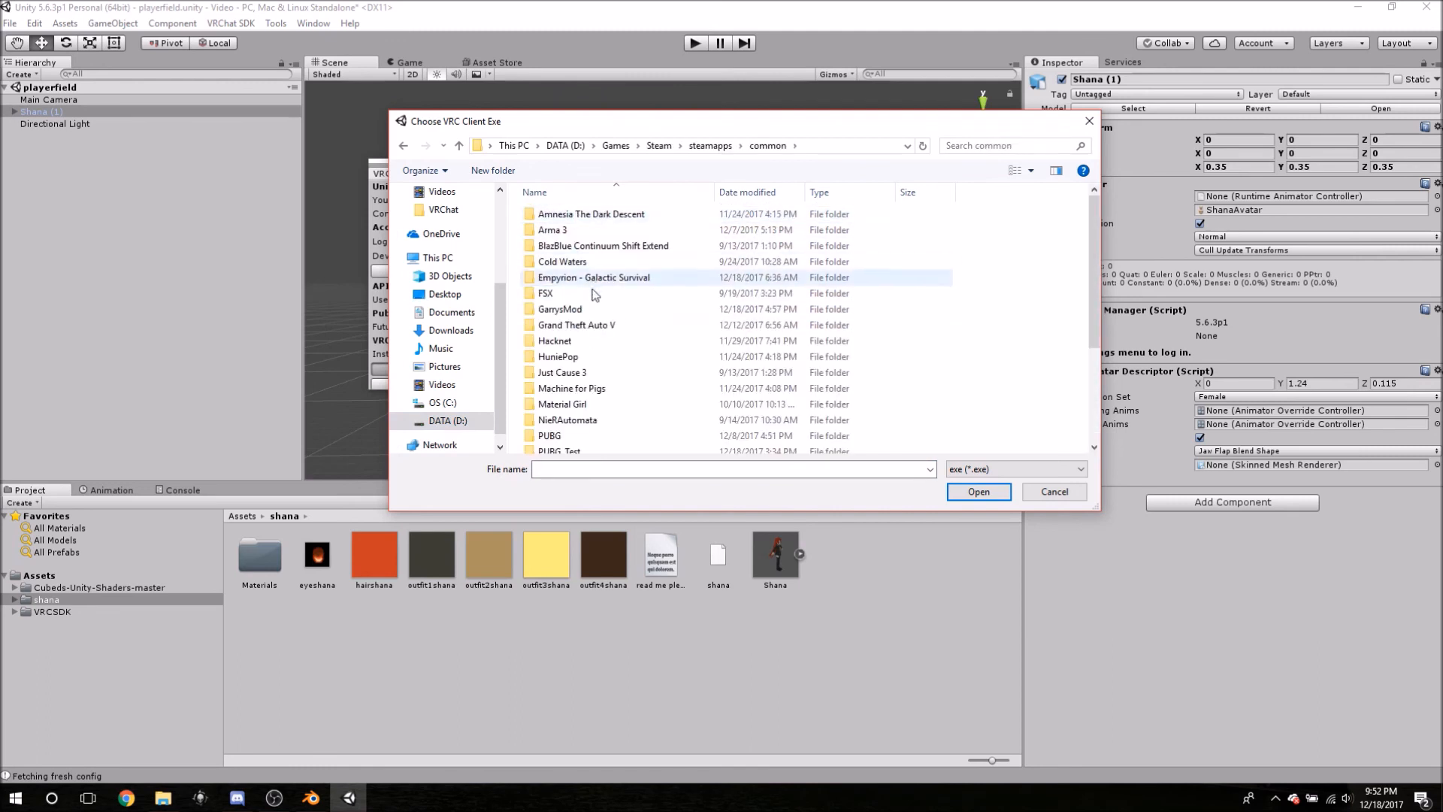
scroll(590, 372, down, 3)
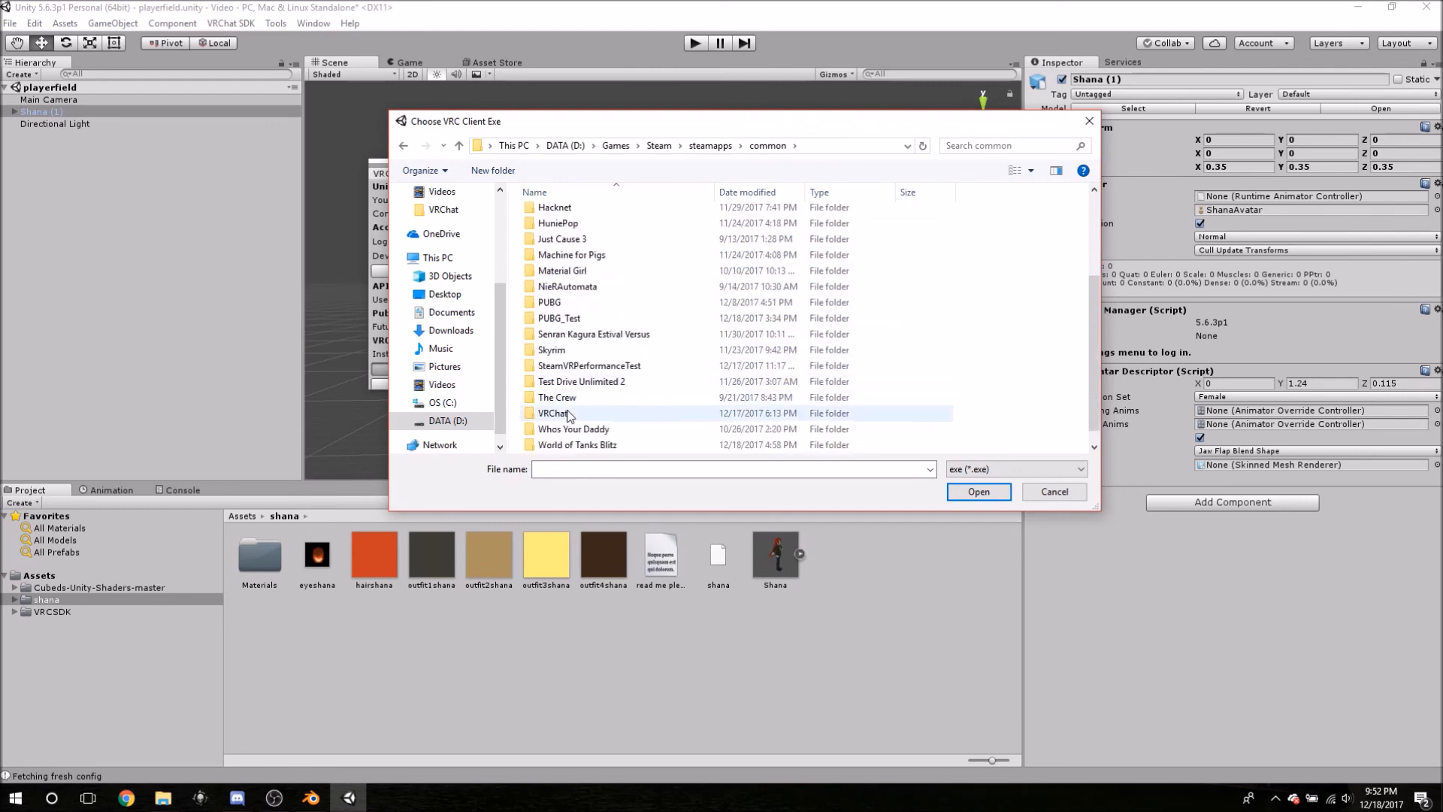
double_click(569, 414)
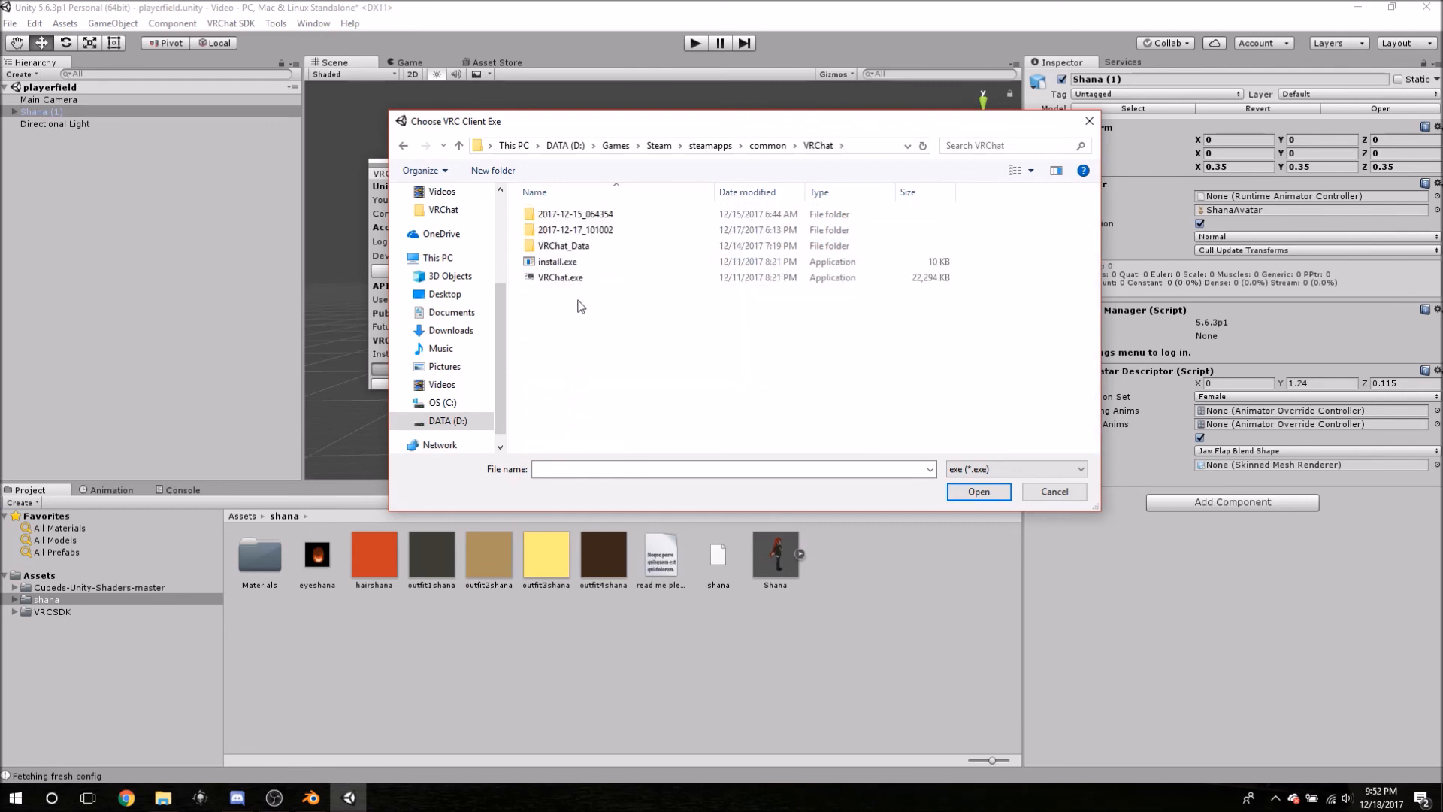
click(579, 279)
click(977, 492)
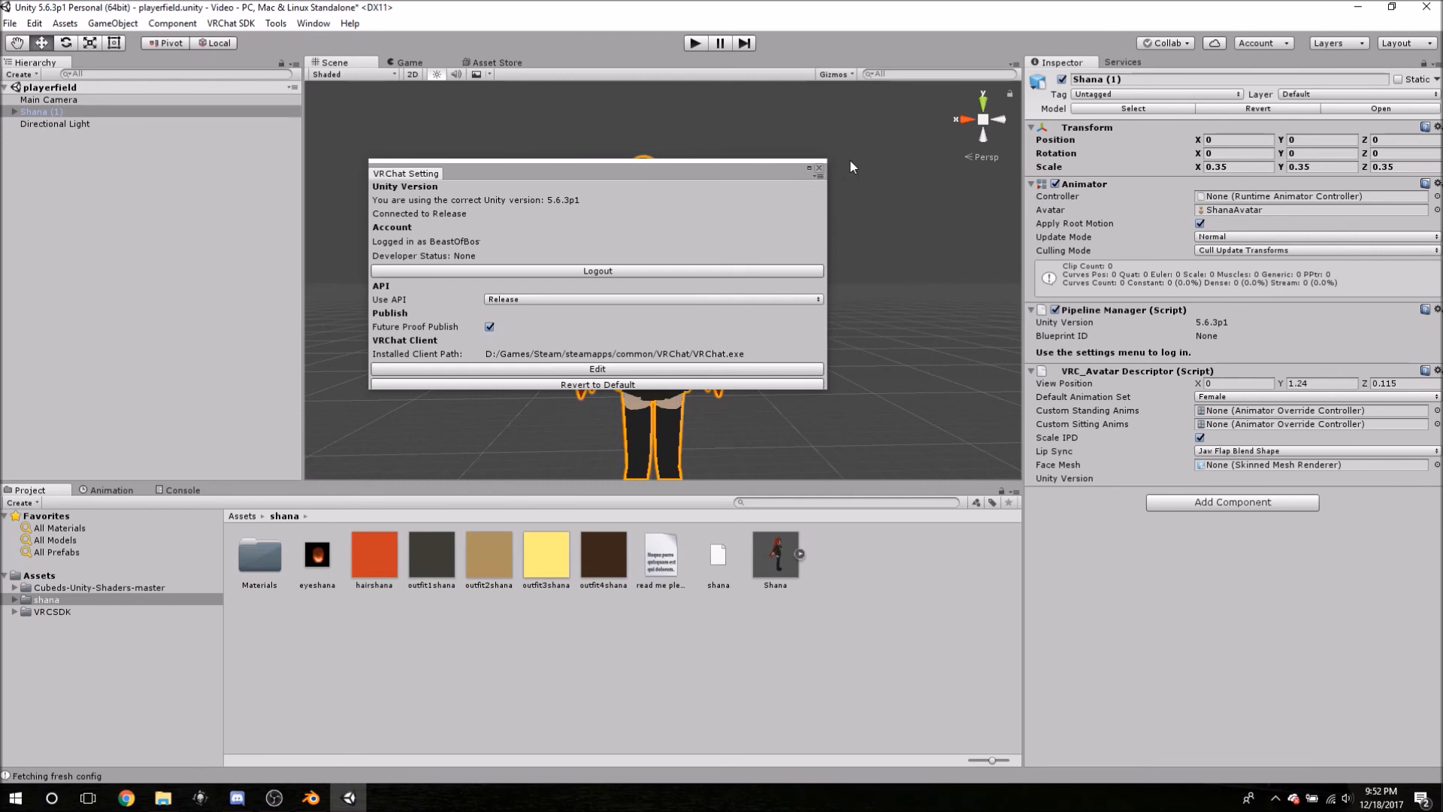
- Reopen VRChat SDK Settings and dock it as a tab beside Console in the bottom panel
click(819, 169)
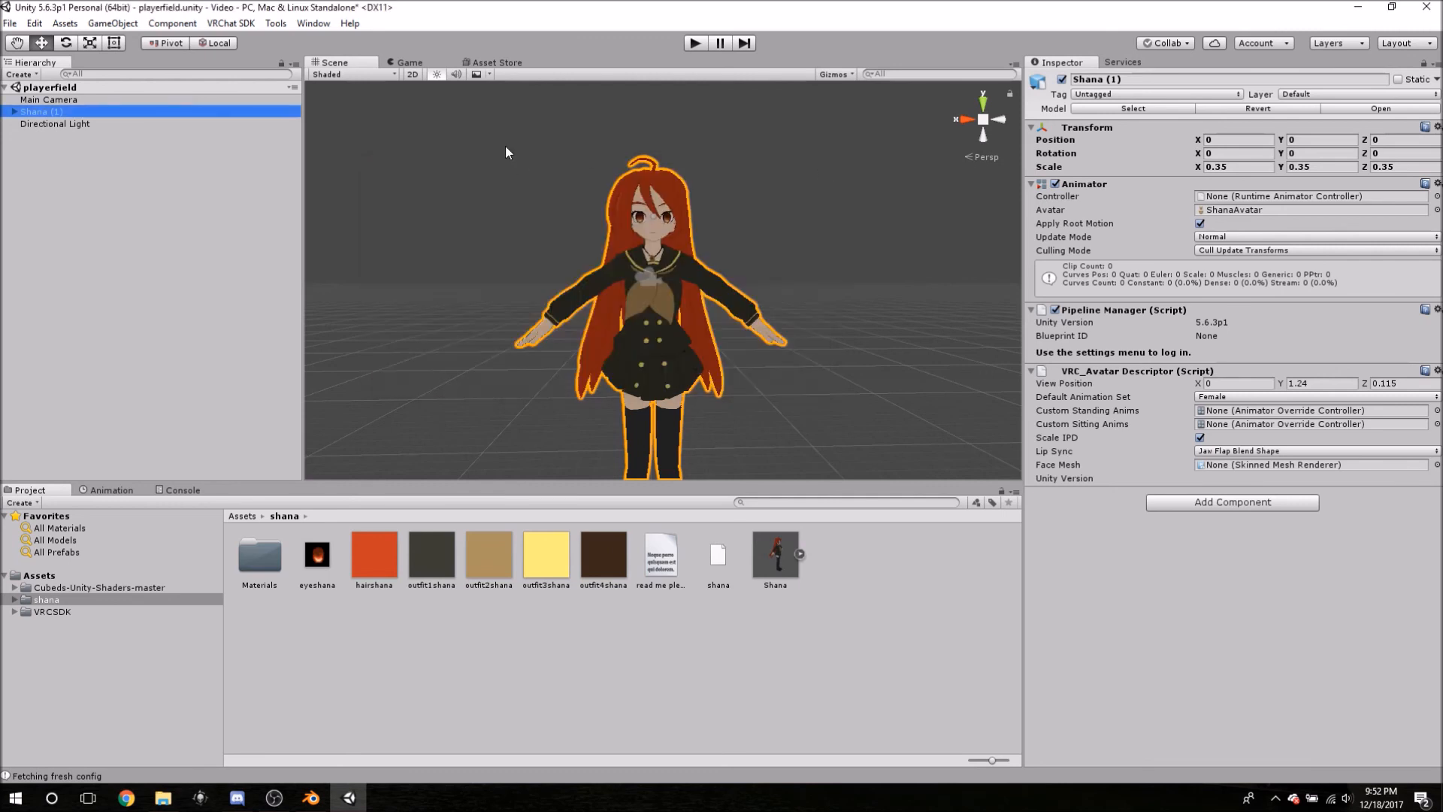
click(245, 24)
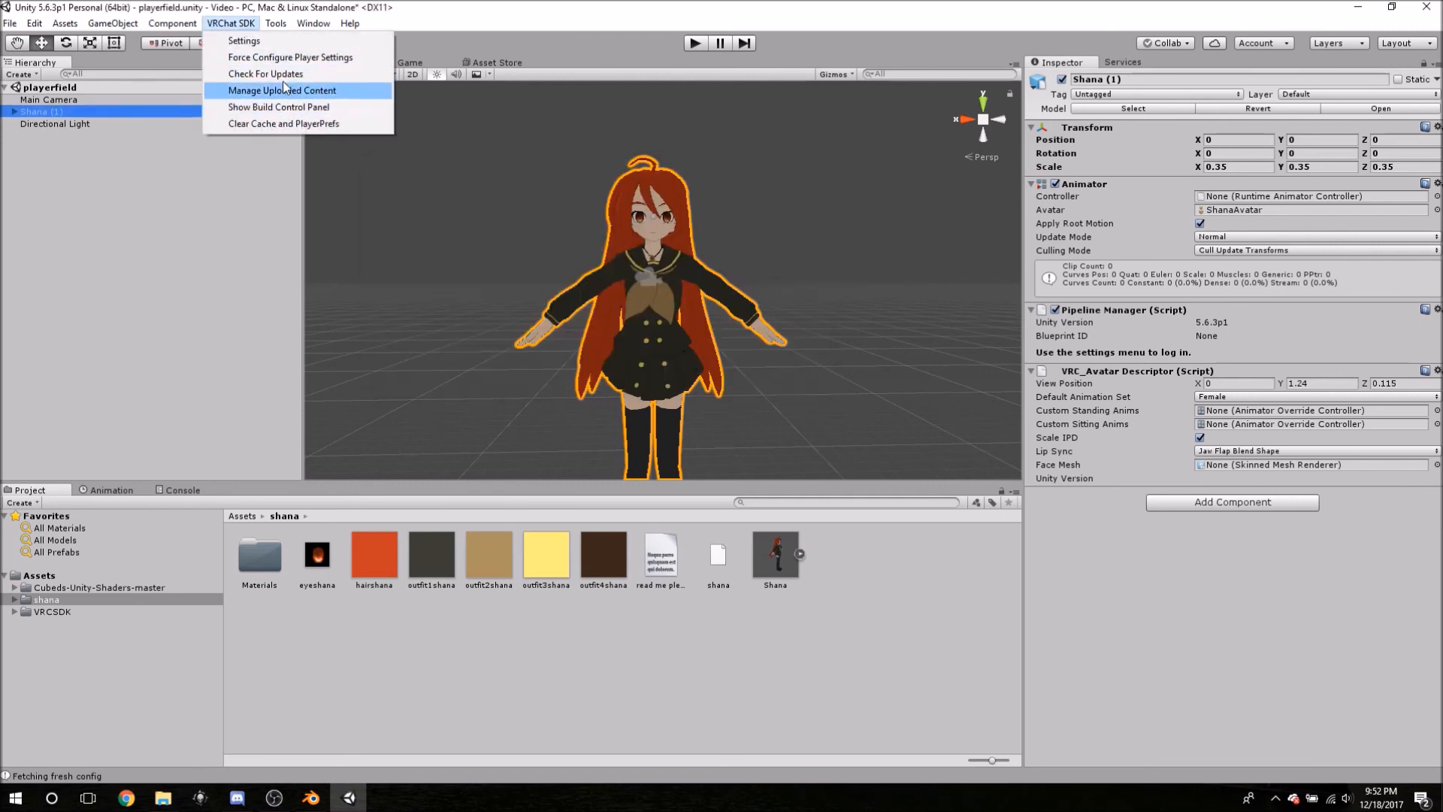
click(248, 41)
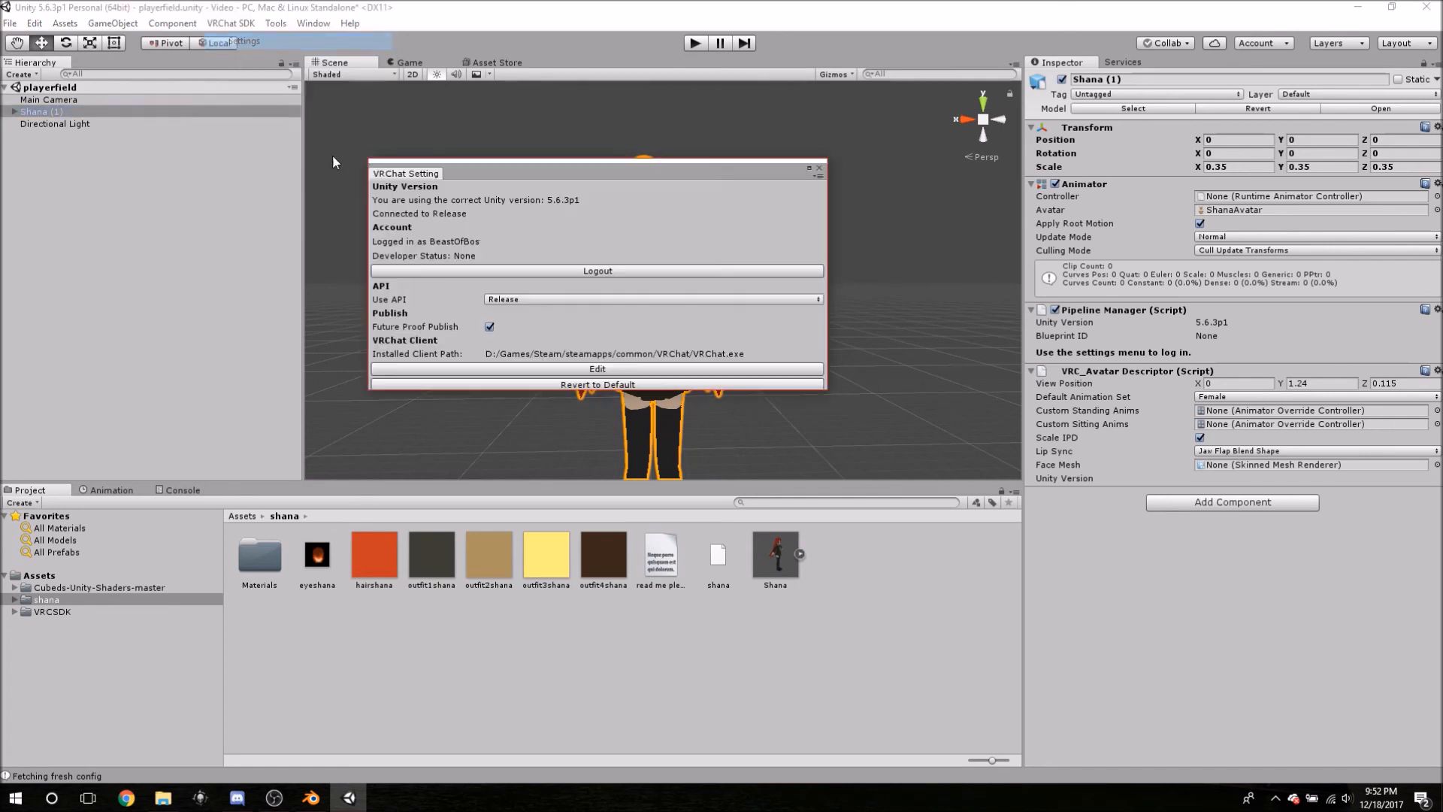
drag(422, 176, 220, 481)
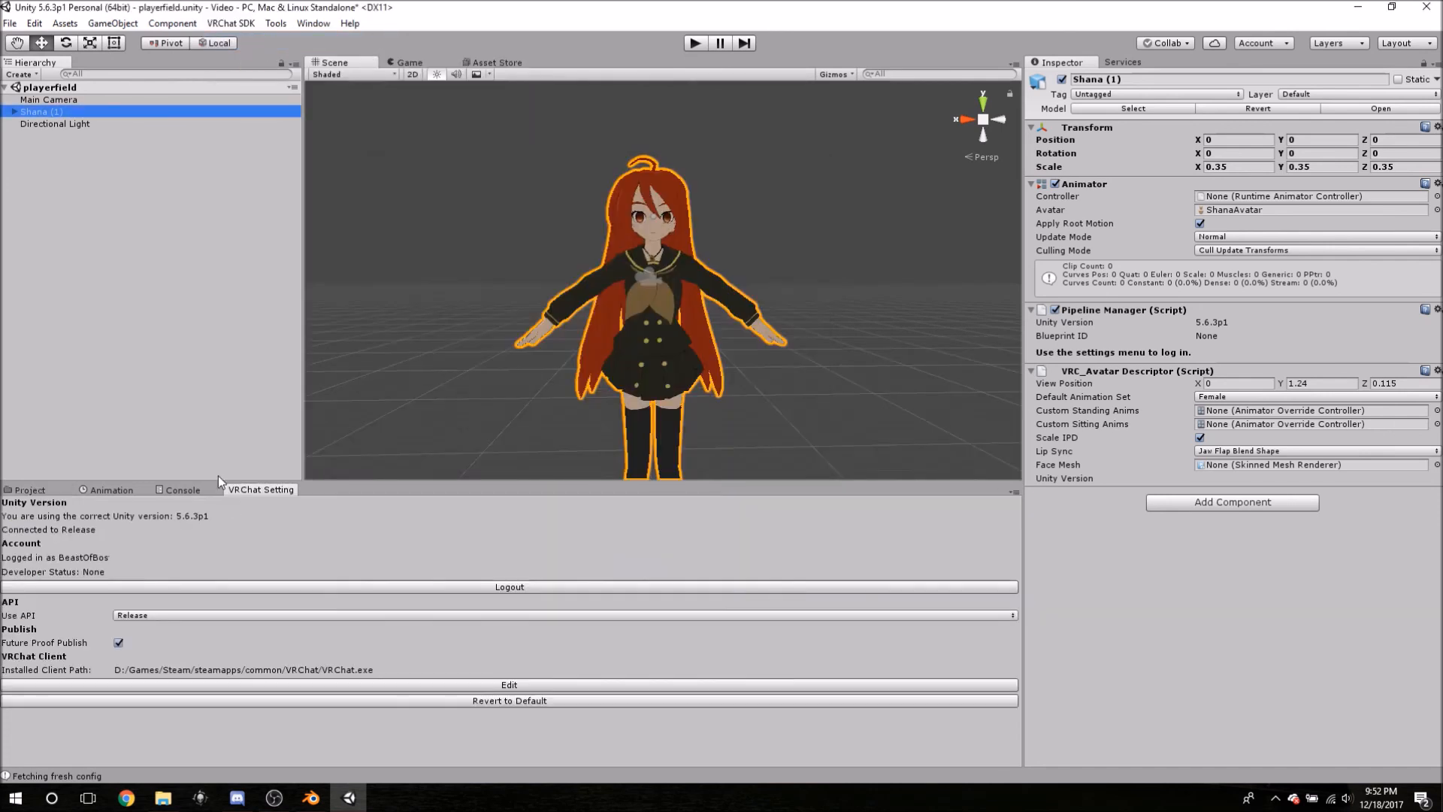
click(233, 24)
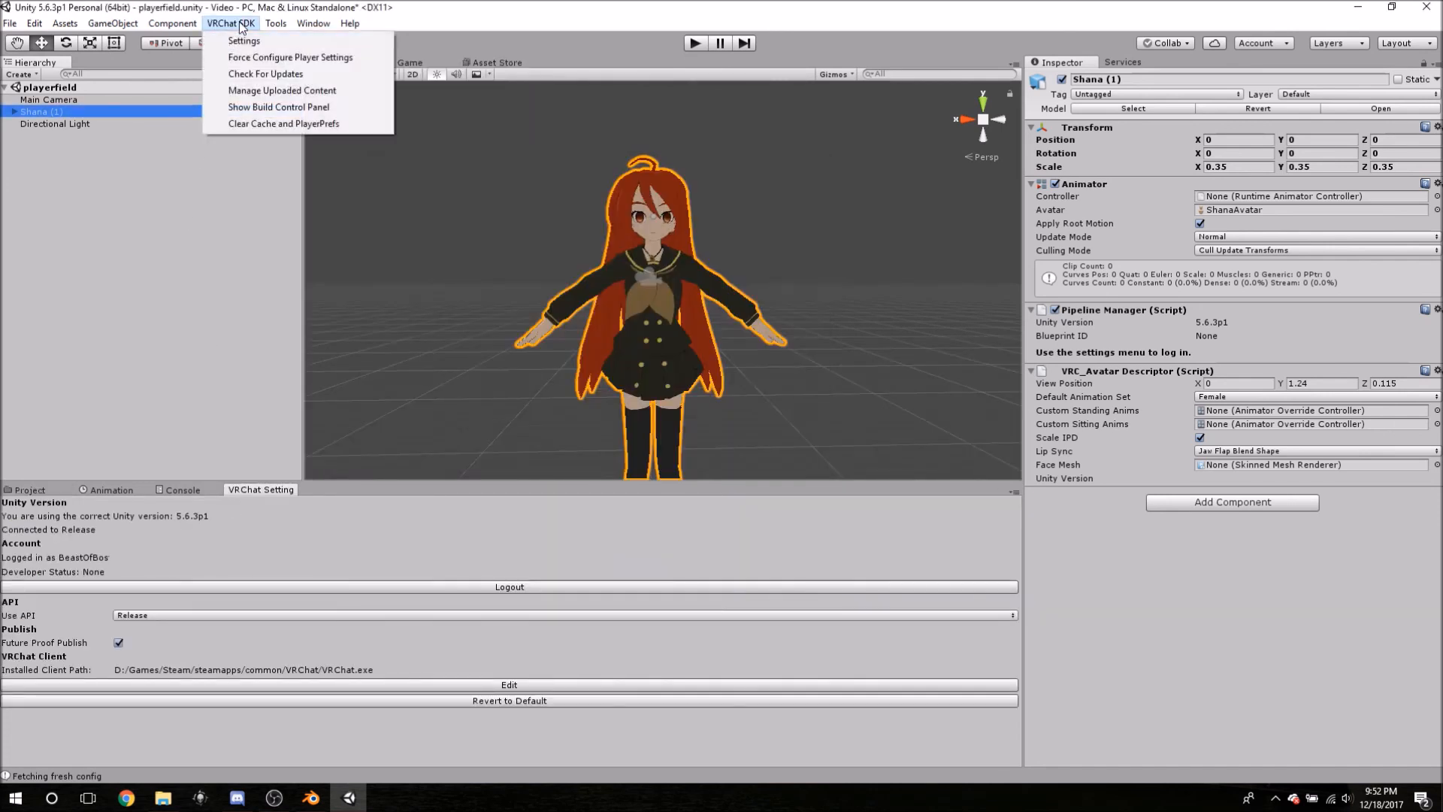
- Dock the VRChat build control panel in the bottom panel, listing Shana (1) with its 17789-polygon warning
click(282, 106)
drag(57, 250, 246, 499)
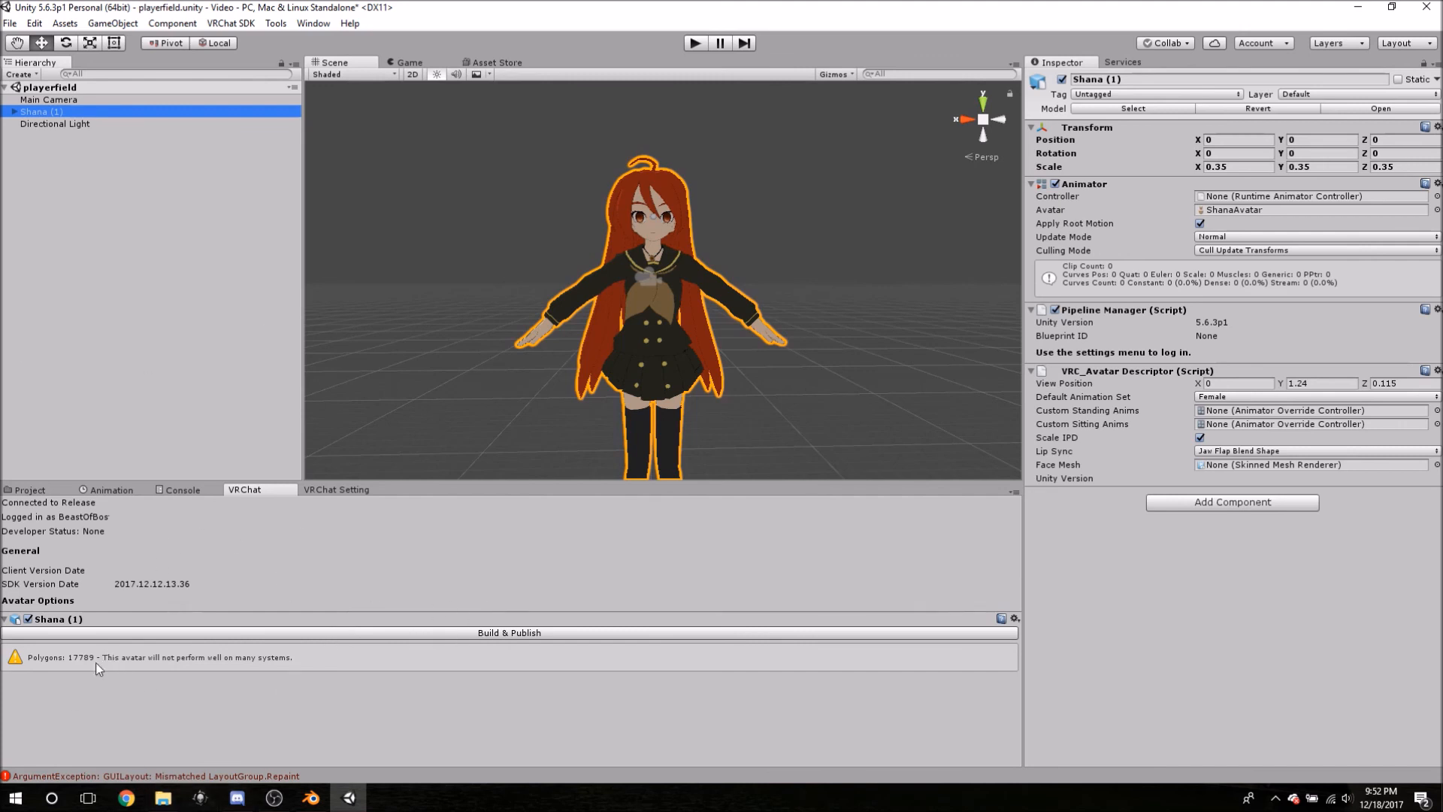
click(114, 673)
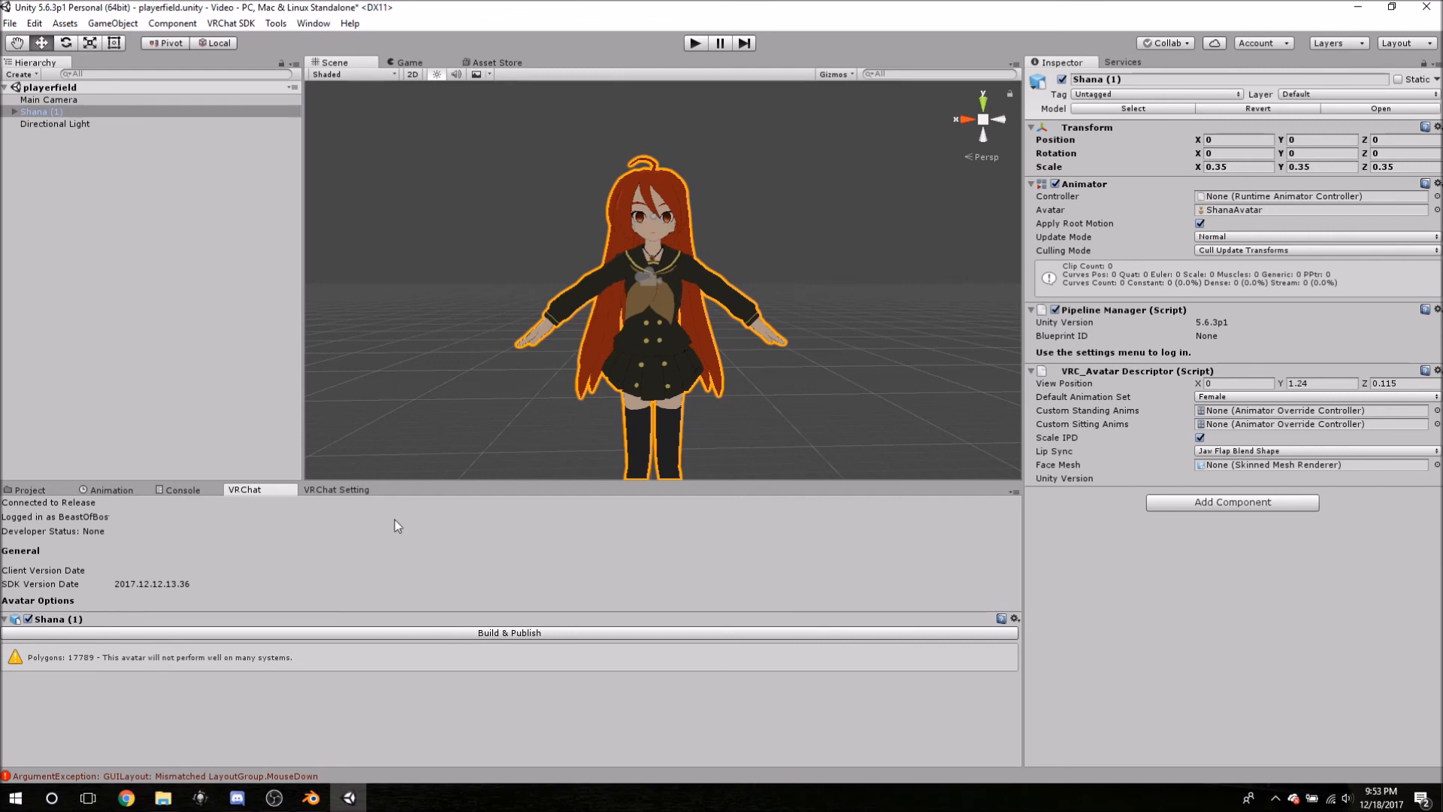
middle_drag(591, 353, 577, 298)
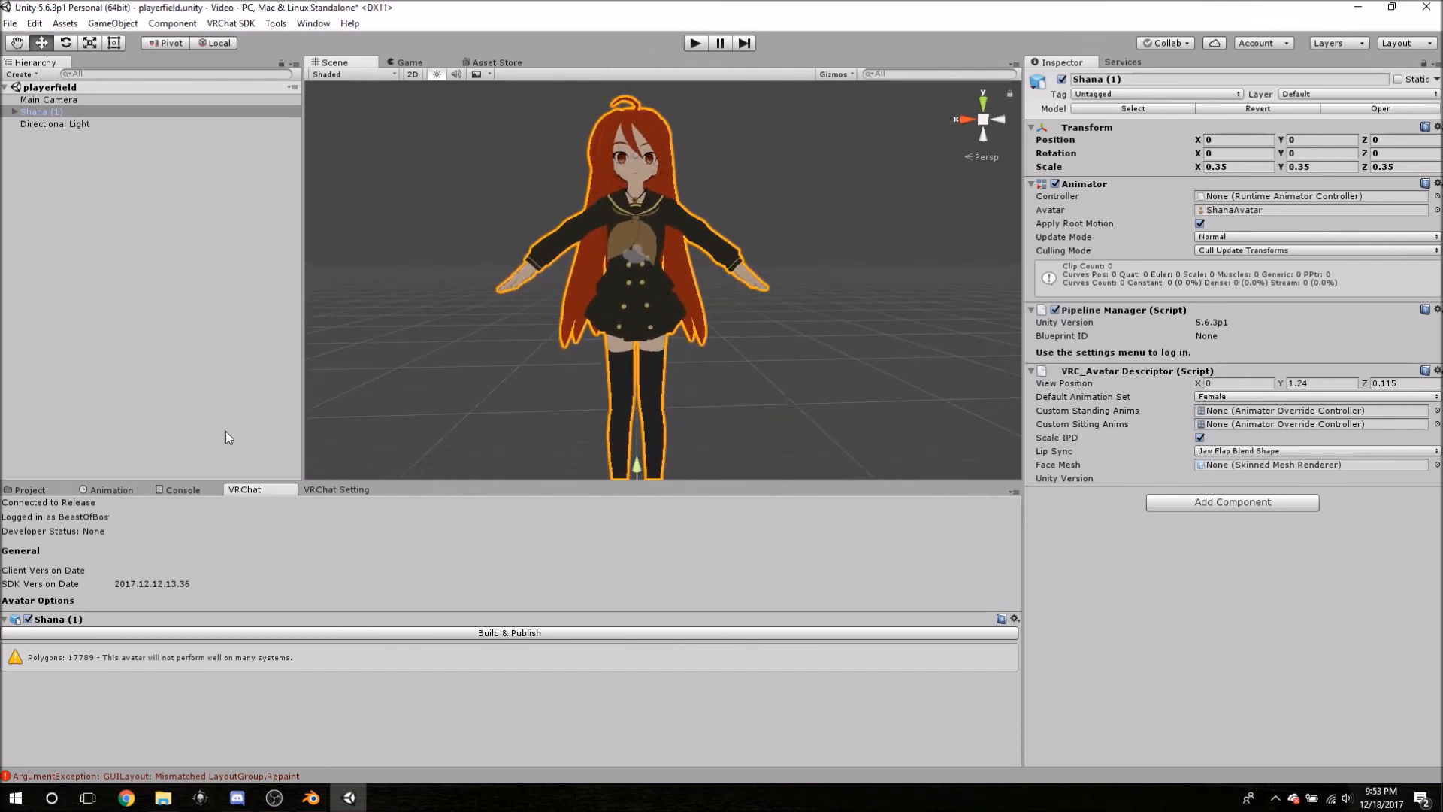
- Build & Publish Shana (1), entering play mode with the New Avatar upload form
click(24, 664)
click(504, 633)
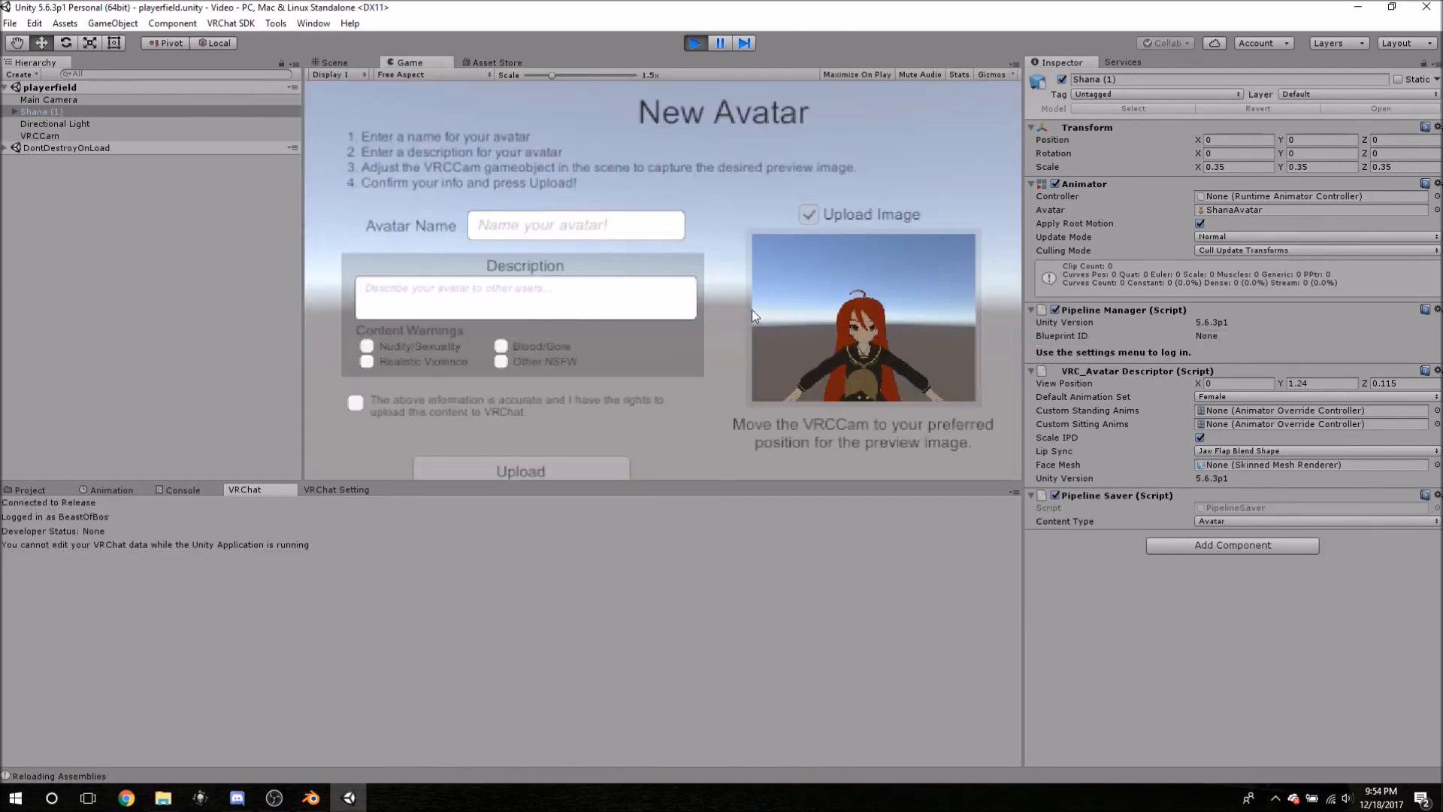
- Enter name 'Shana' and description 'Shana from Shakugan no Shana', tick the rights confirmation, return to Scene
click(535, 226)
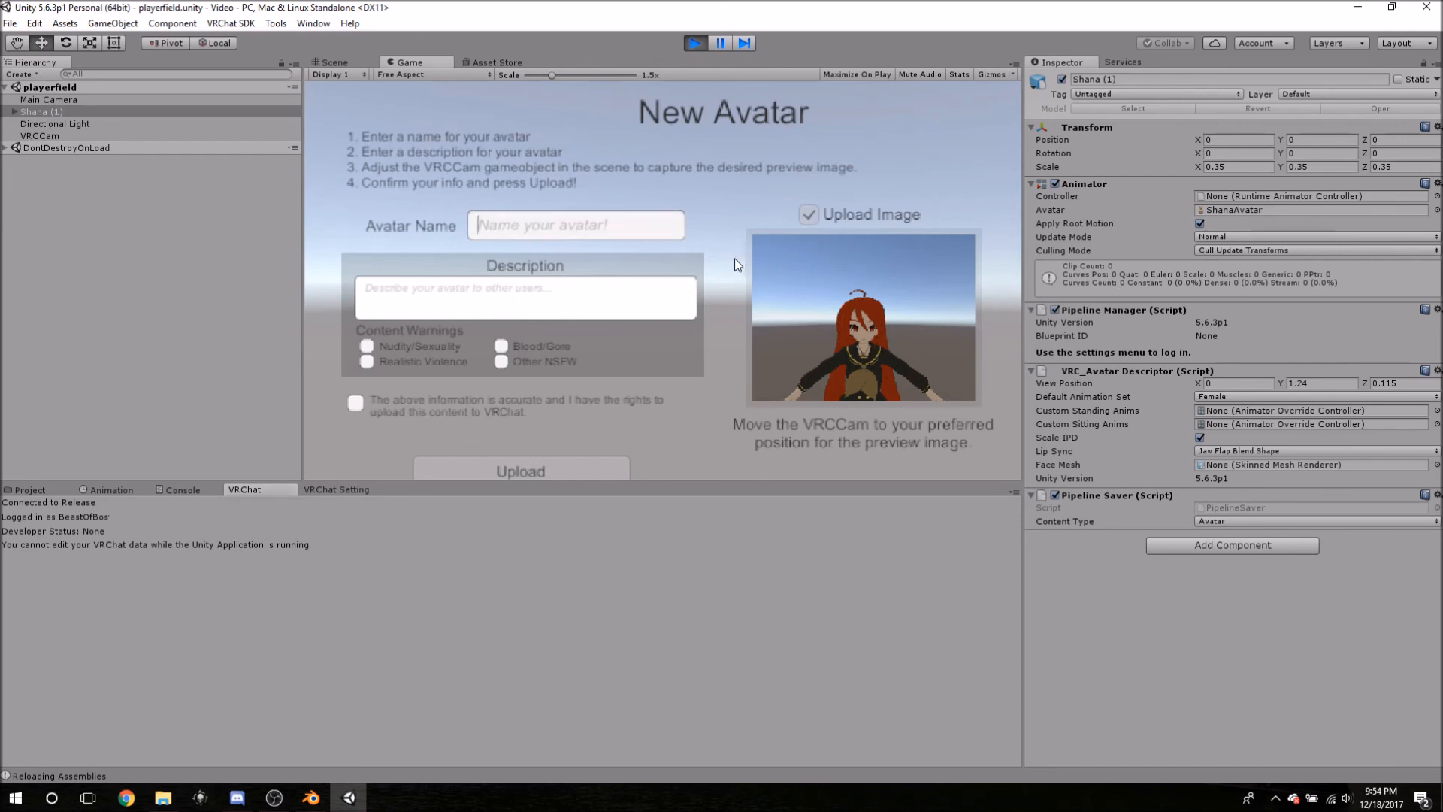
text(Shan)
text(ana)
click(587, 298)
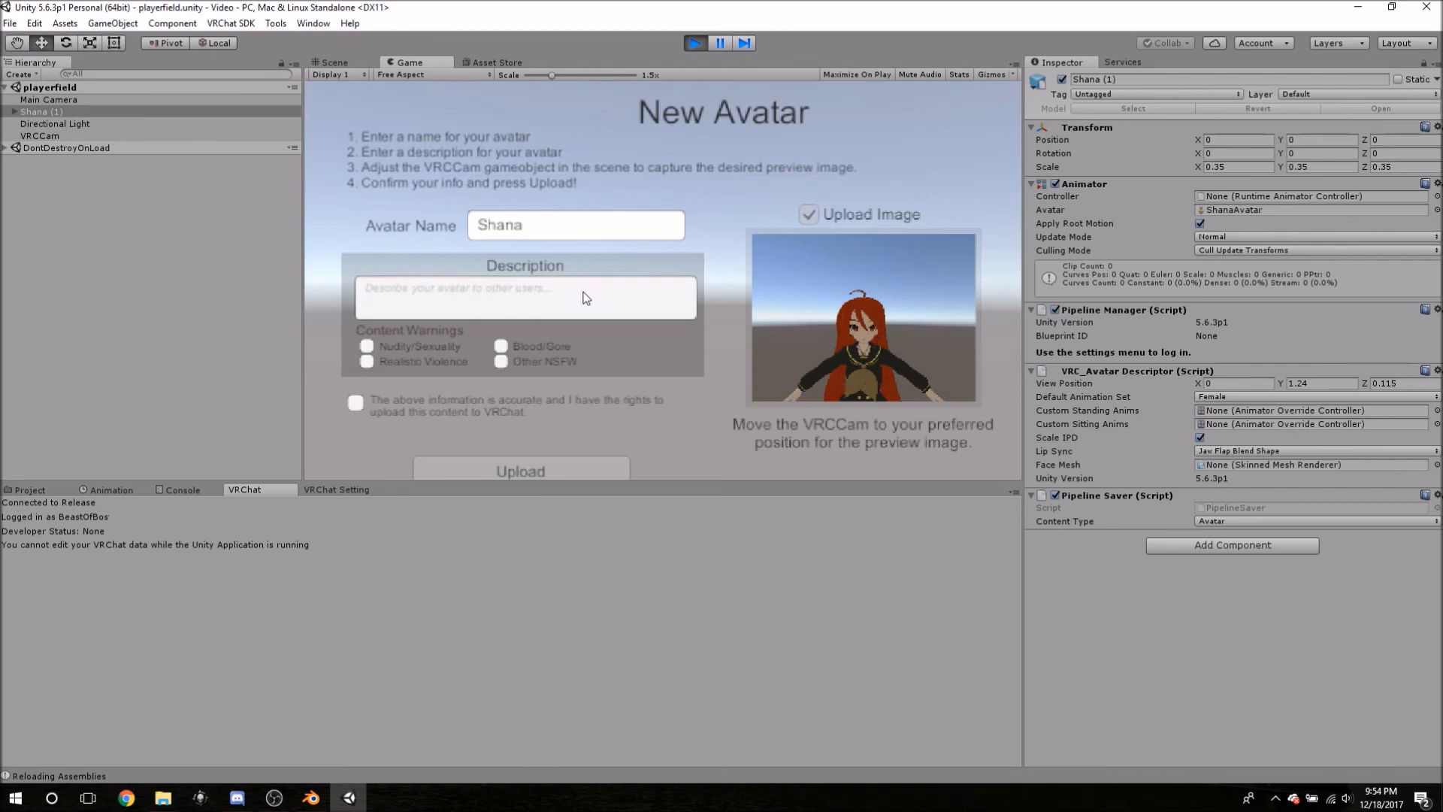
text(Shana from Shaku)
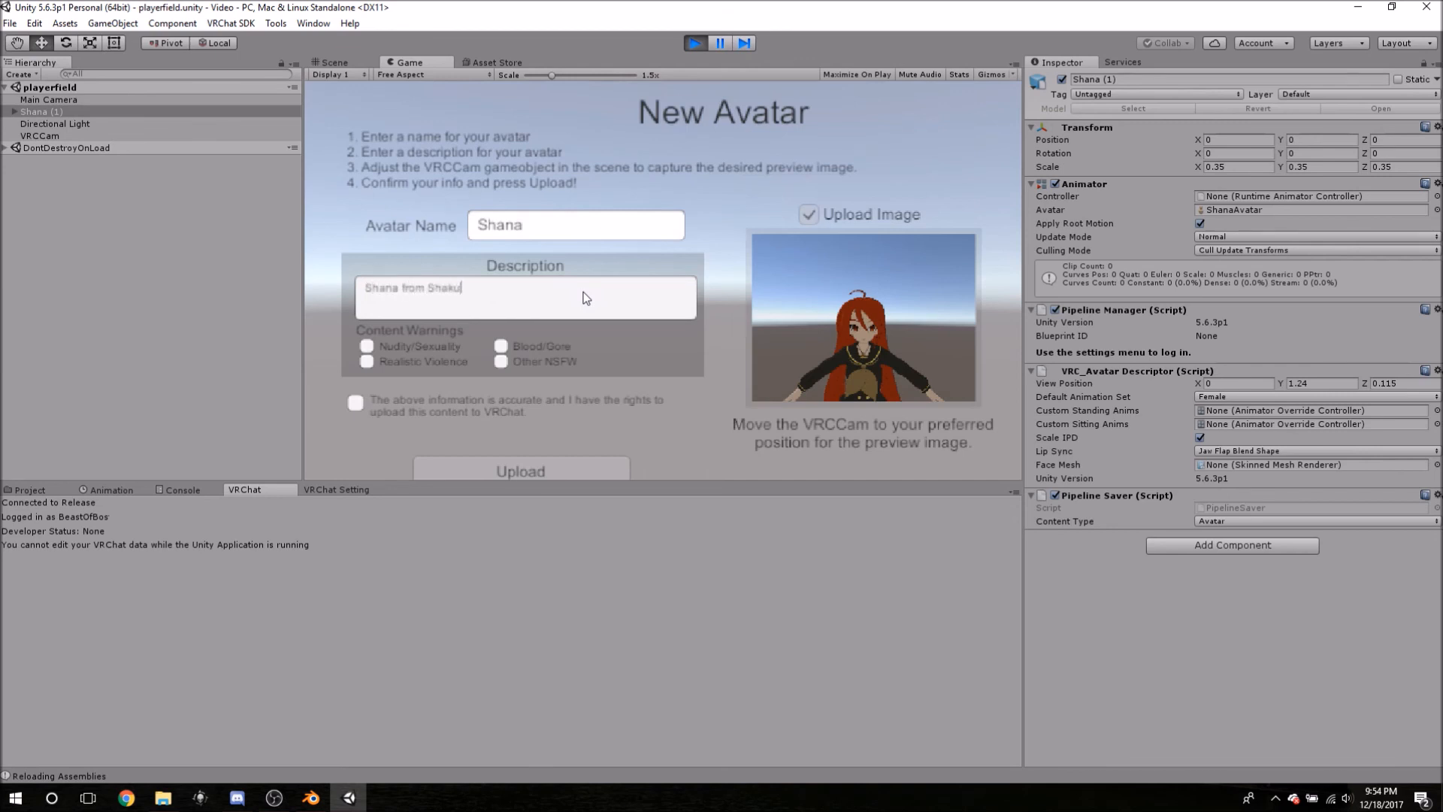
text(gan no Shana)
click(357, 401)
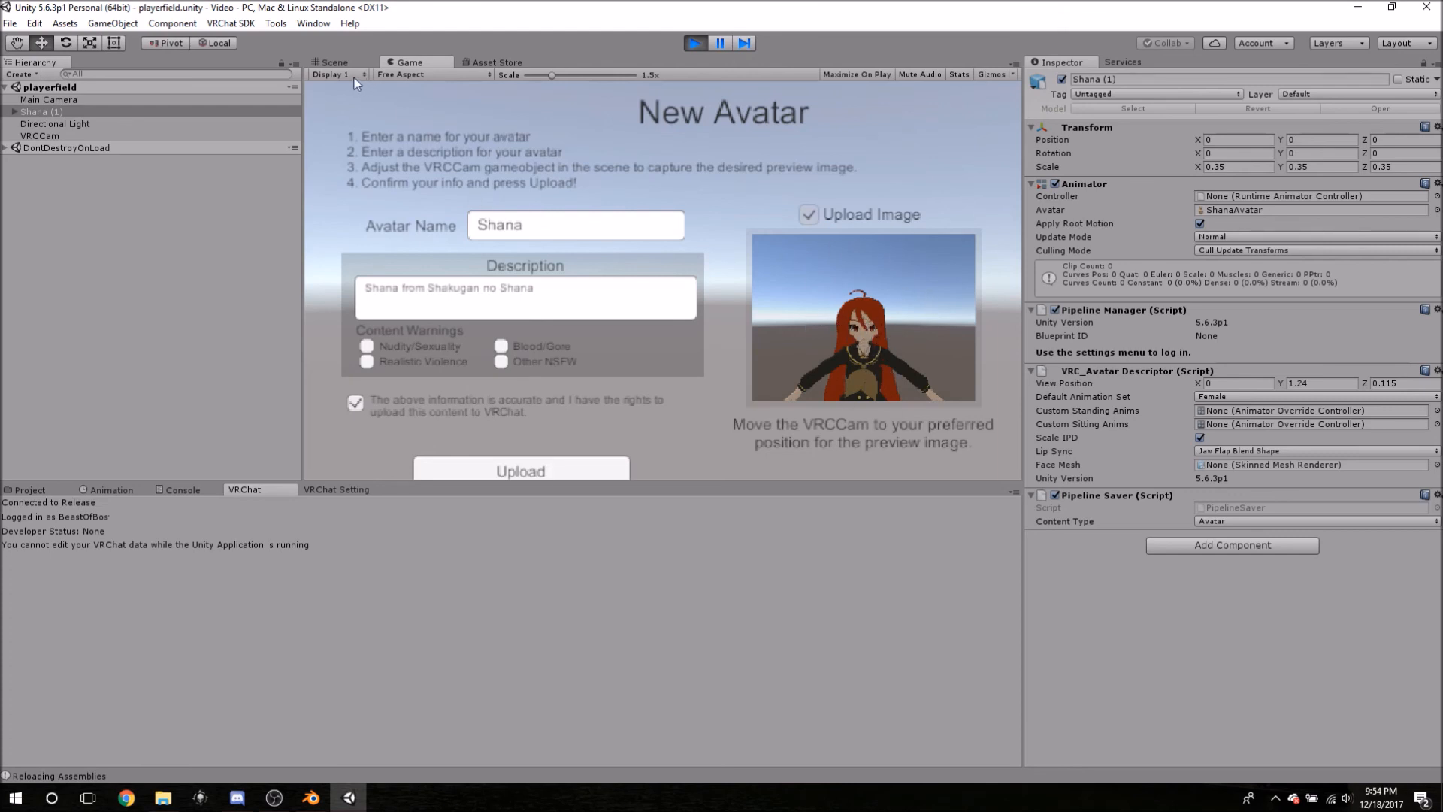
click(333, 62)
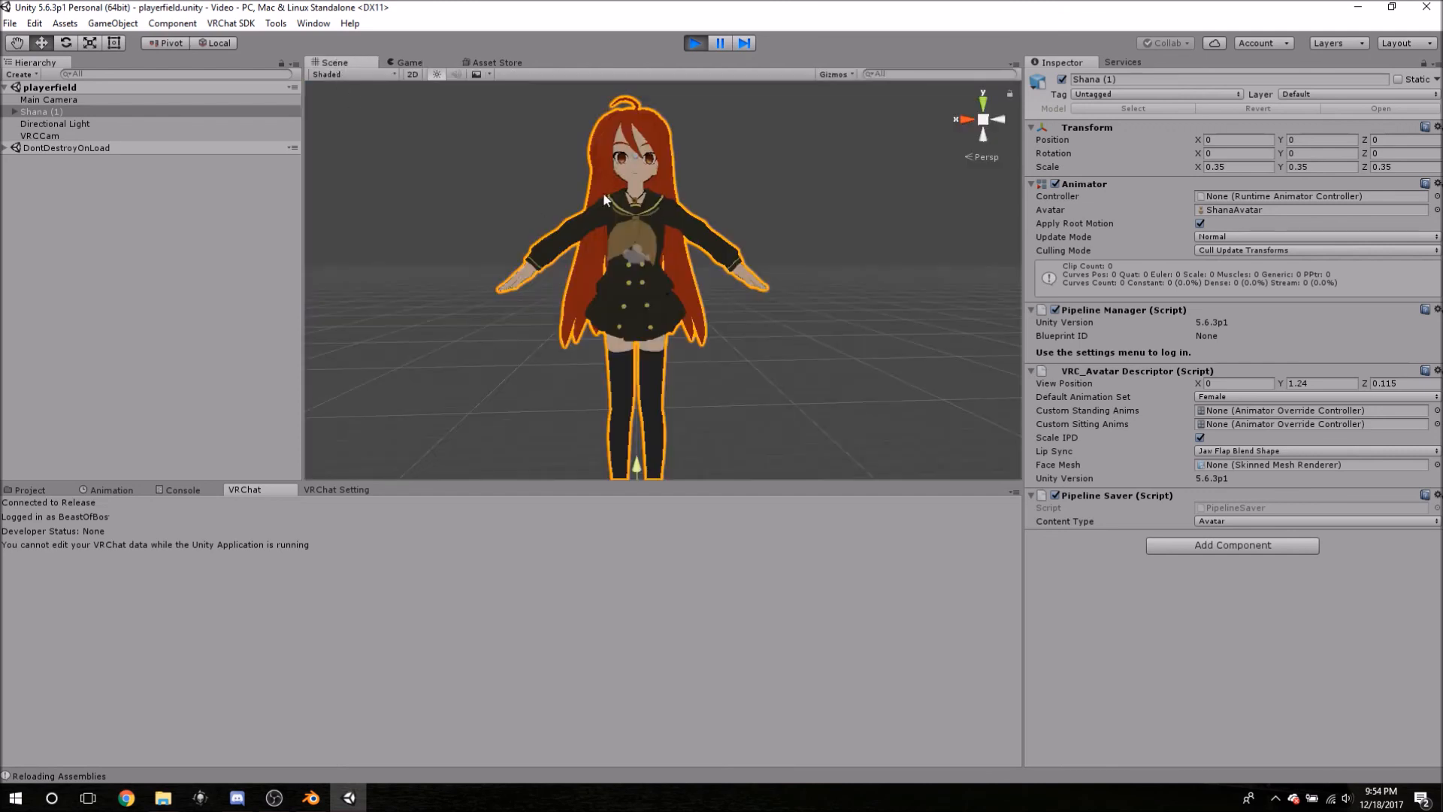
- Move the VRCCam preview camera to a close-up of Shana's face, then redisplay the New Avatar form
alt+drag(513, 169, 631, 170)
scroll(631, 167, down, 5)
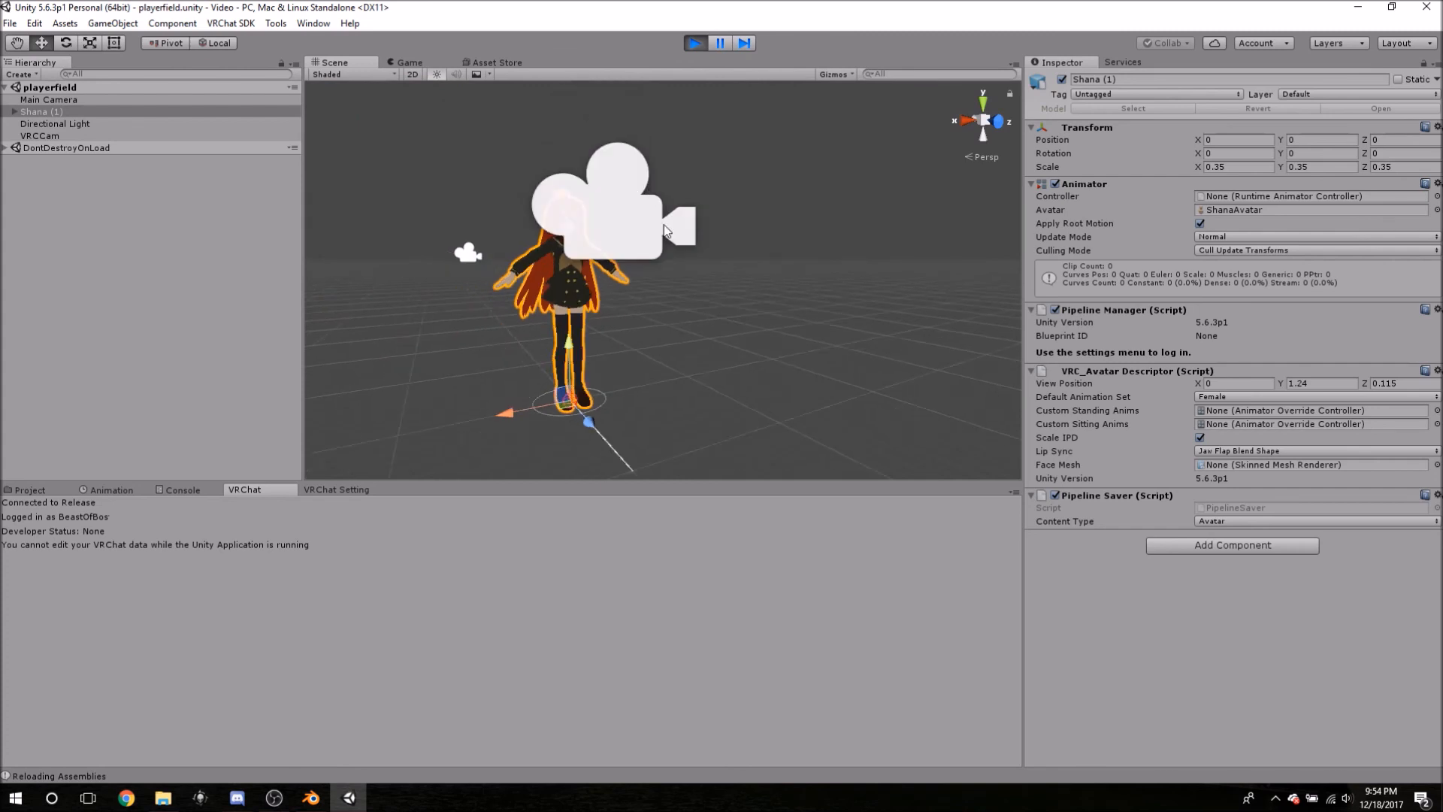
middle_drag(512, 219, 629, 272)
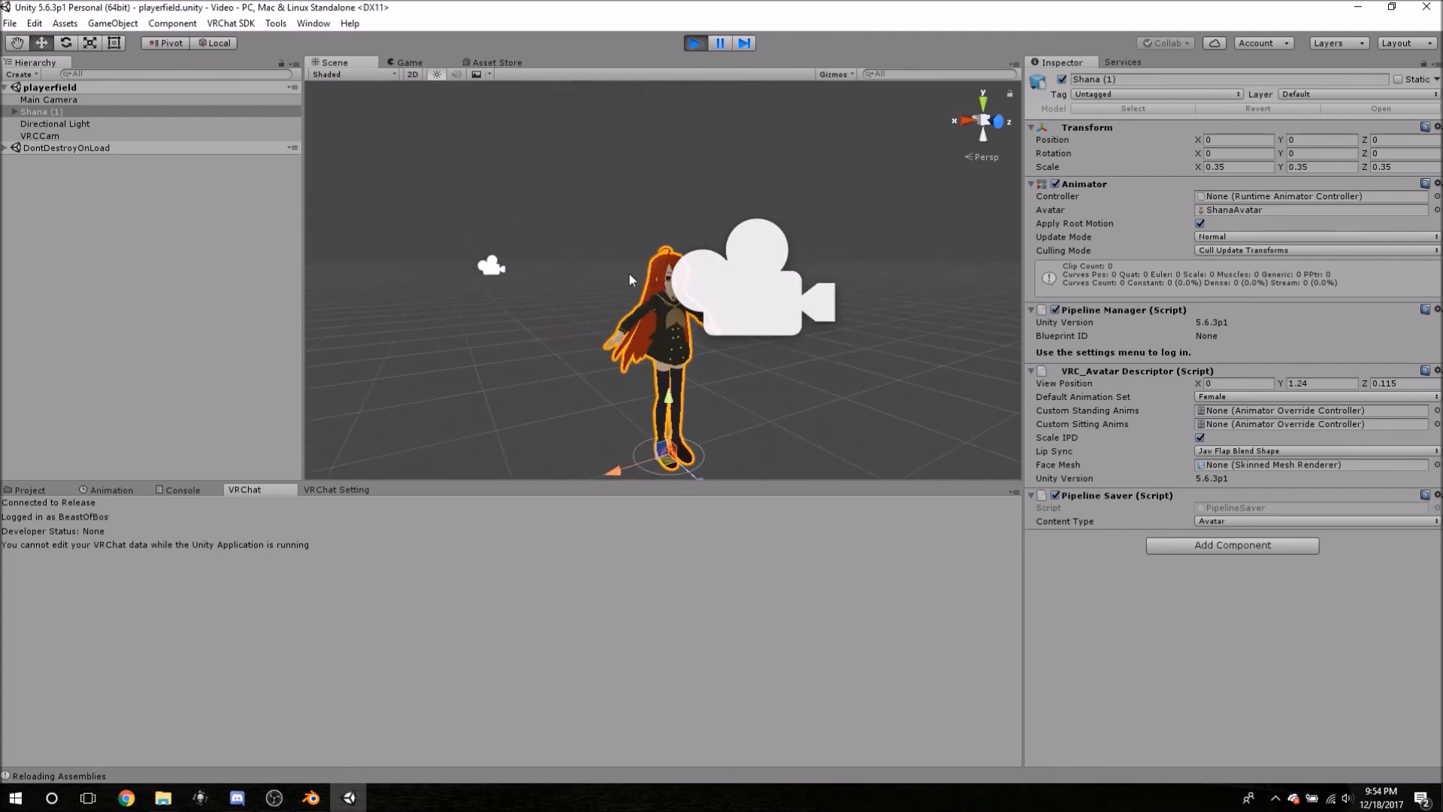
click(762, 314)
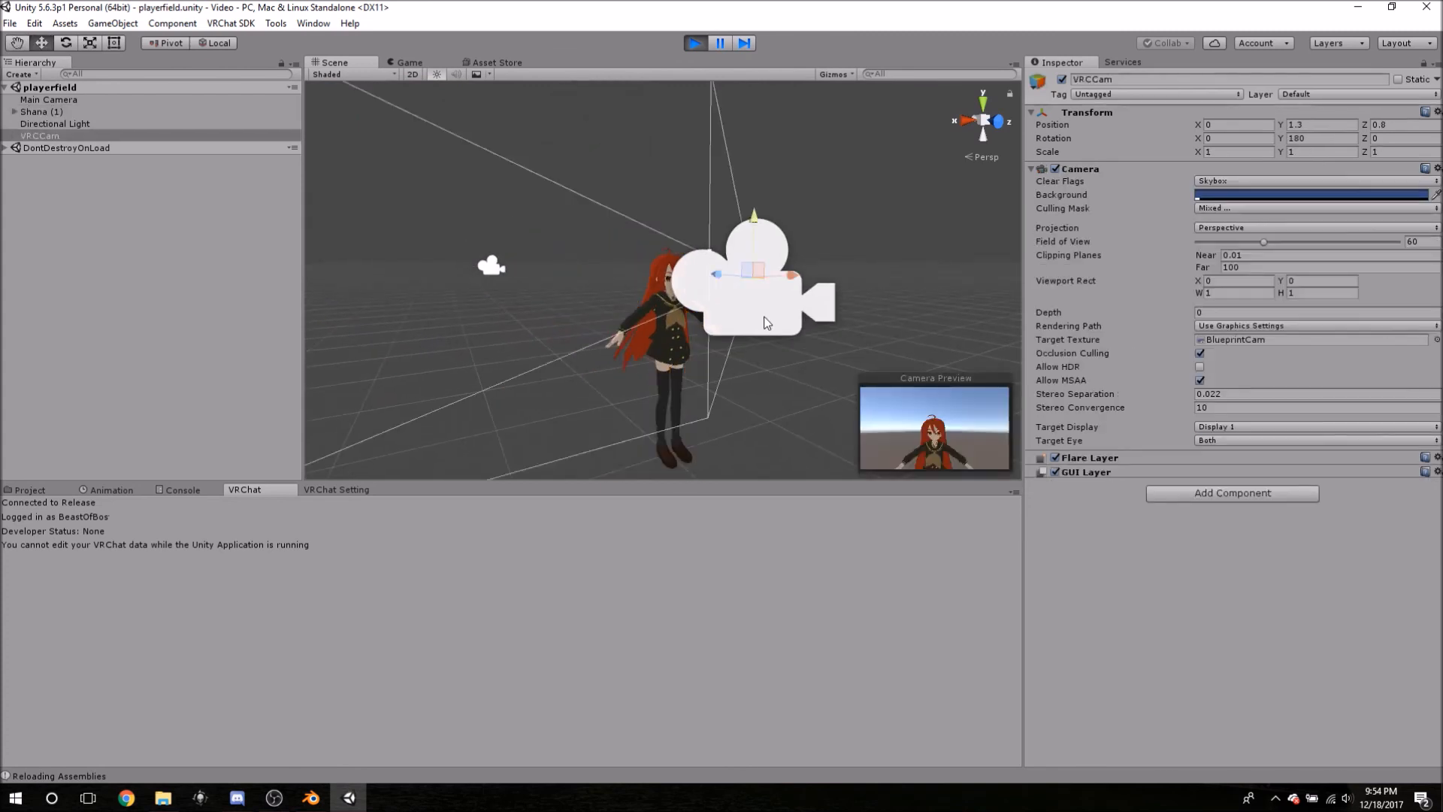
drag(717, 272, 687, 264)
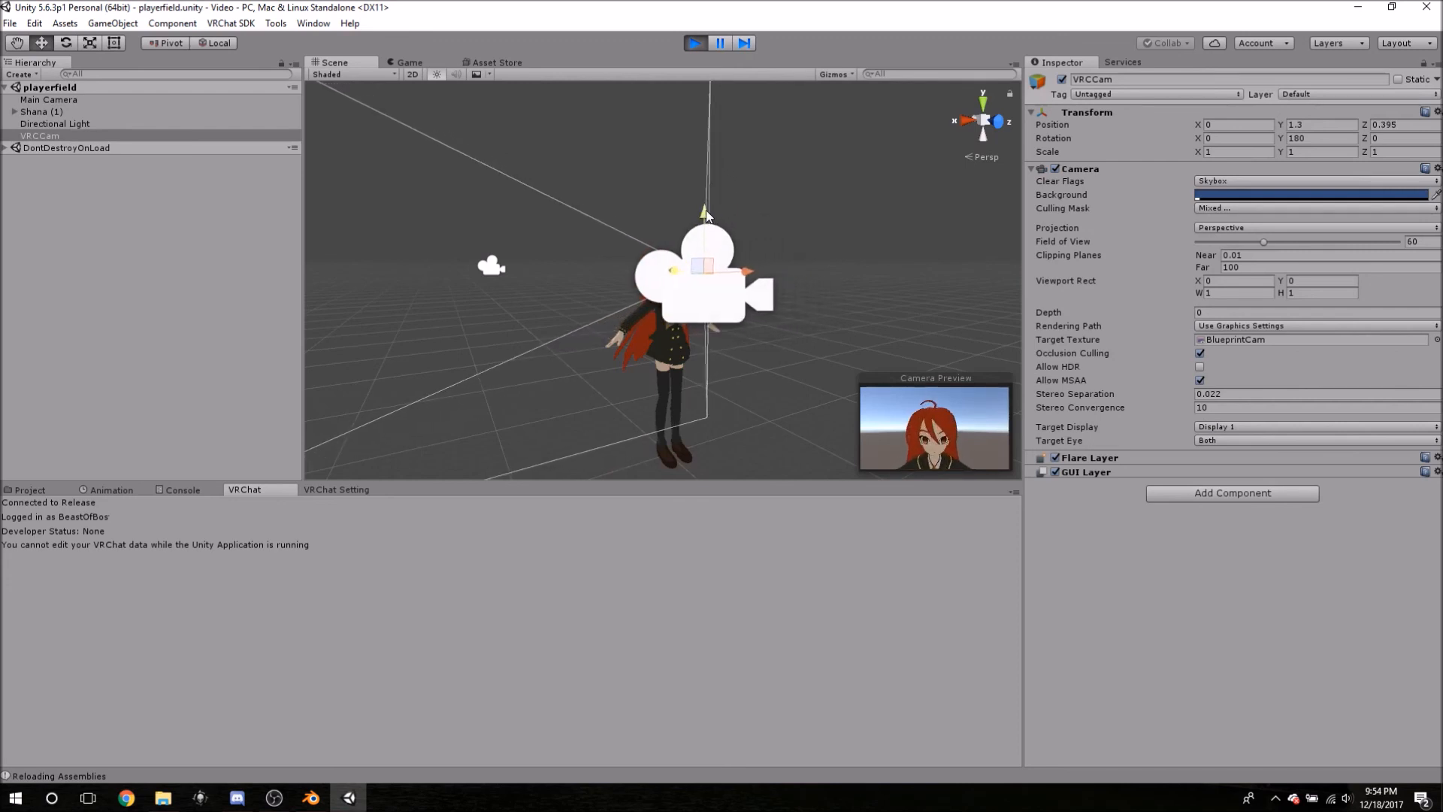
drag(705, 213, 705, 219)
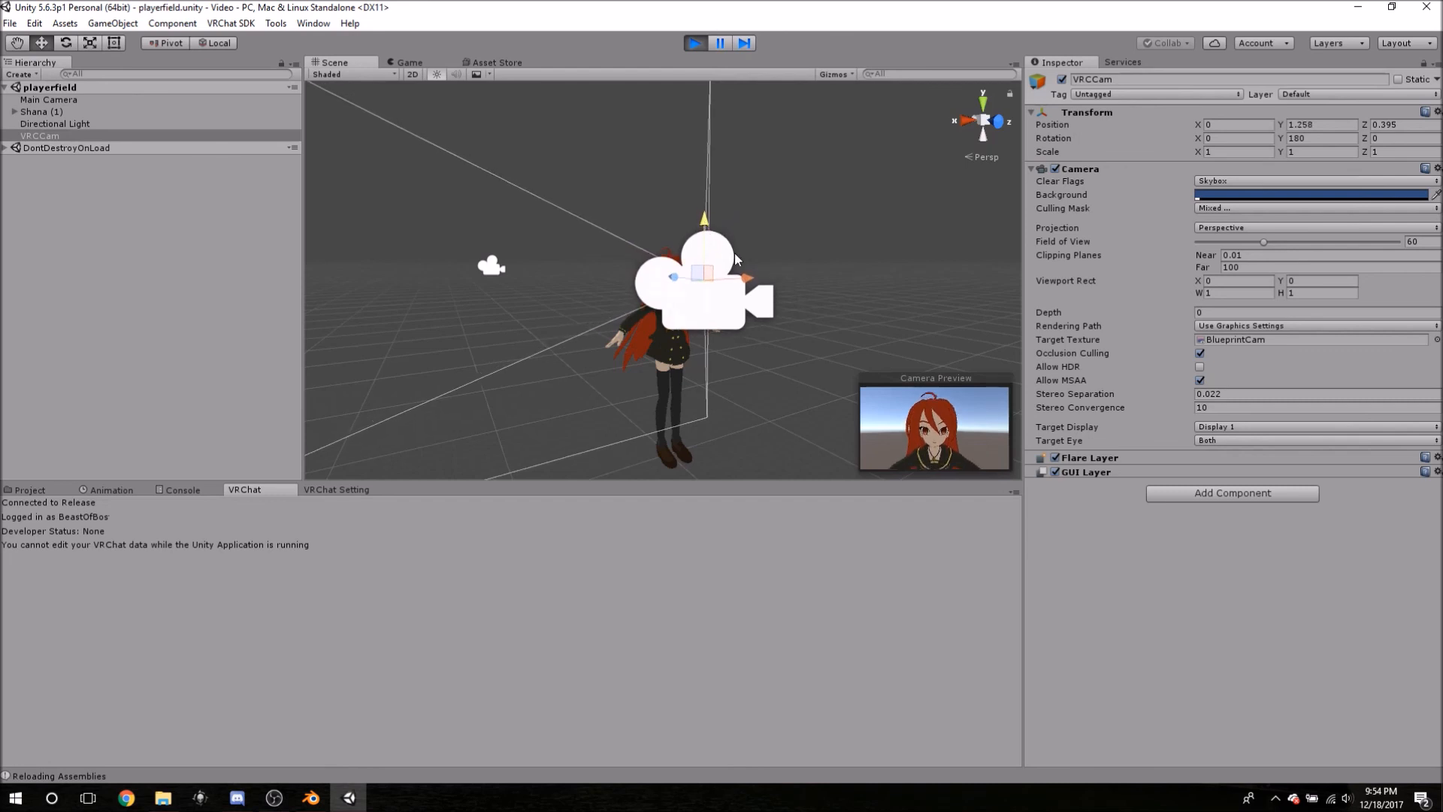
drag(746, 282, 747, 283)
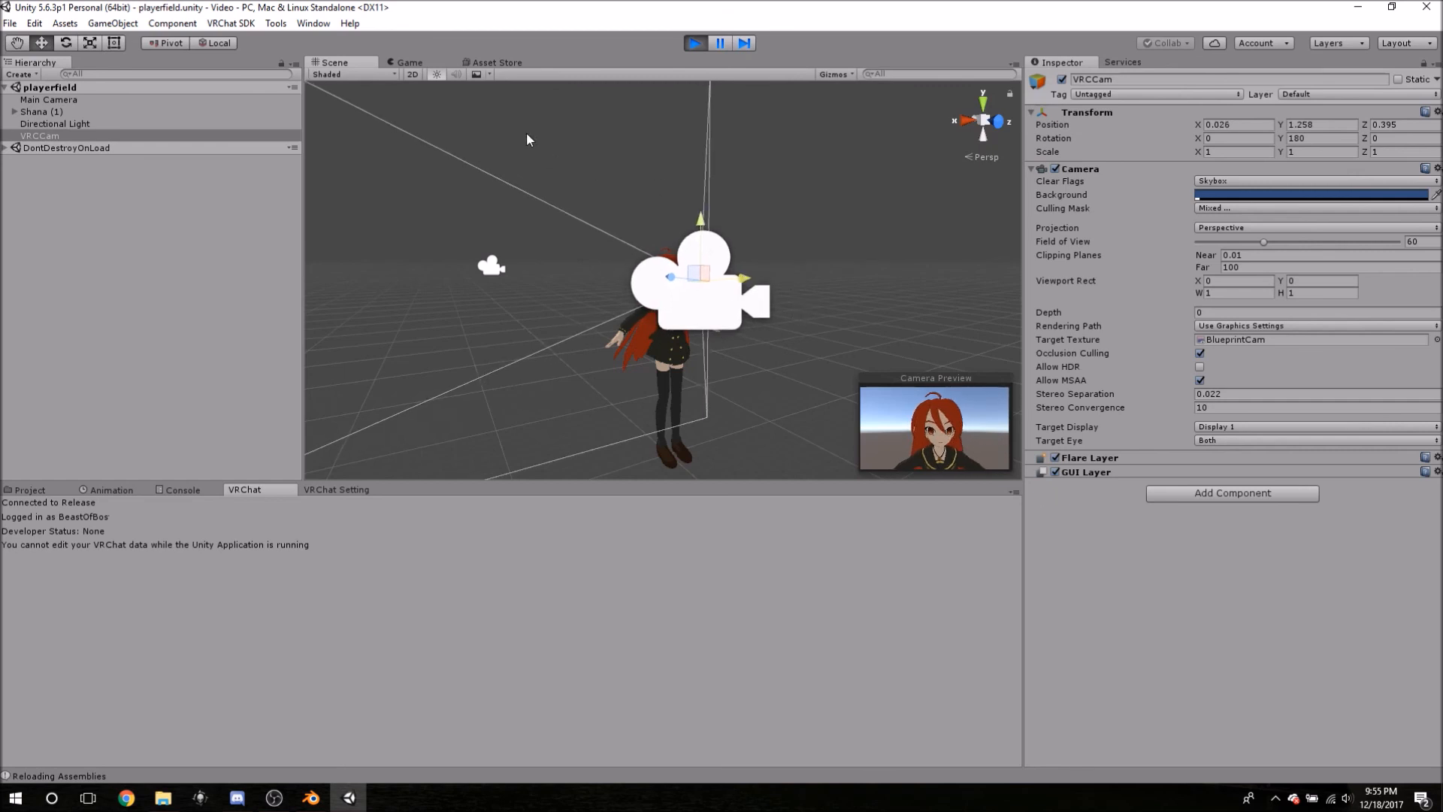
click(425, 66)
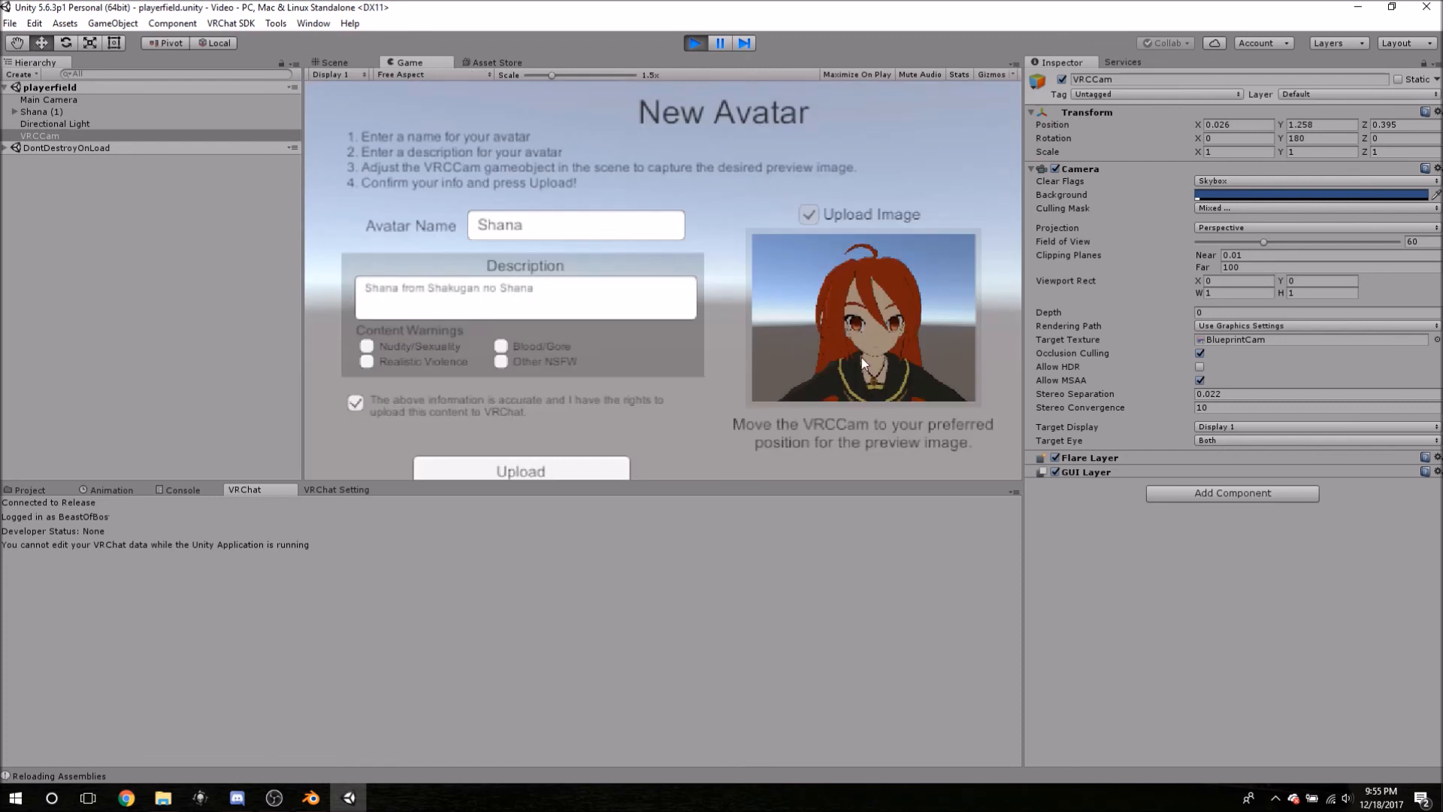
- Upload the Shana avatar and wait for the Unity package upload to finish
click(528, 468)
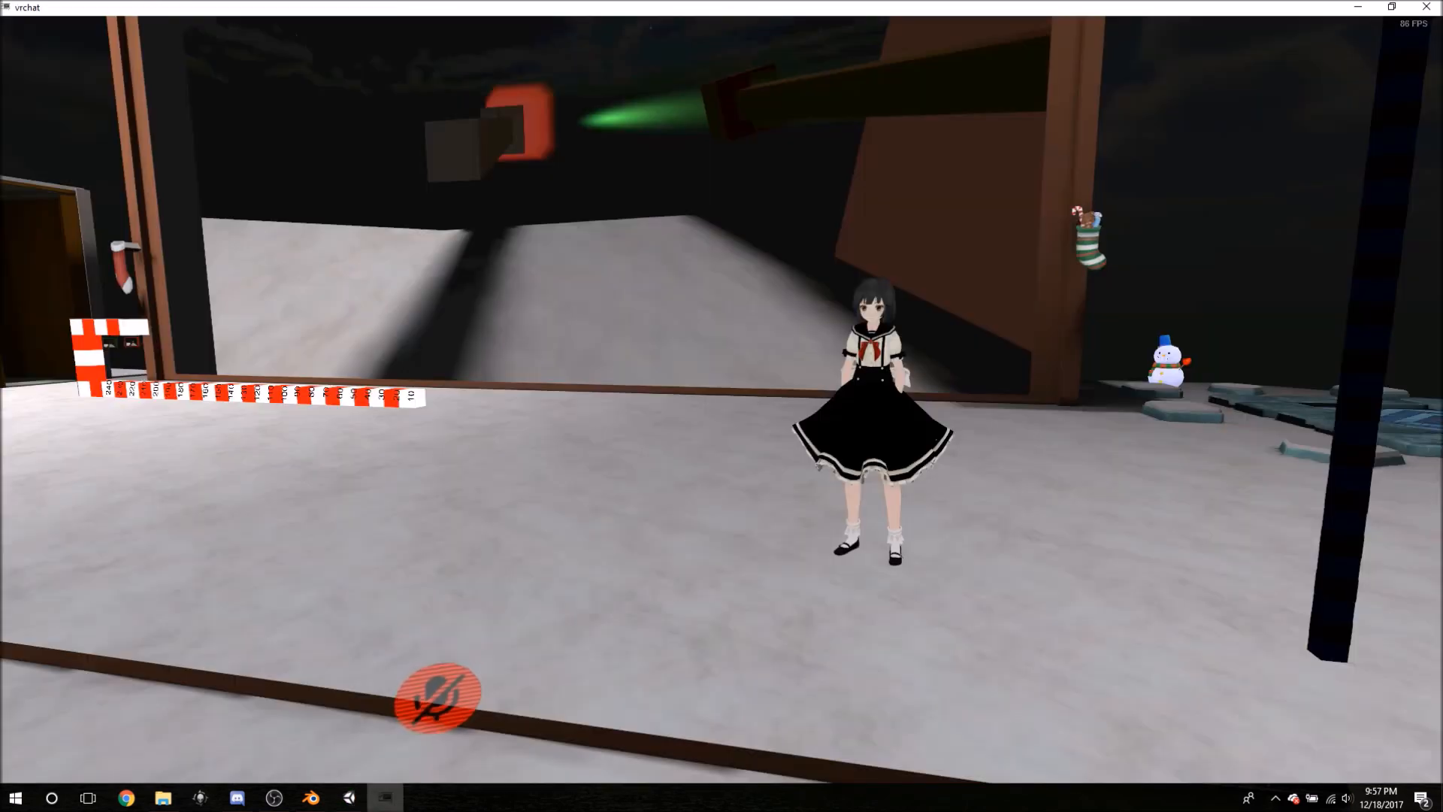
- Unmute the microphone, walk toward the mirror and back, then bring up the menu
key(v)
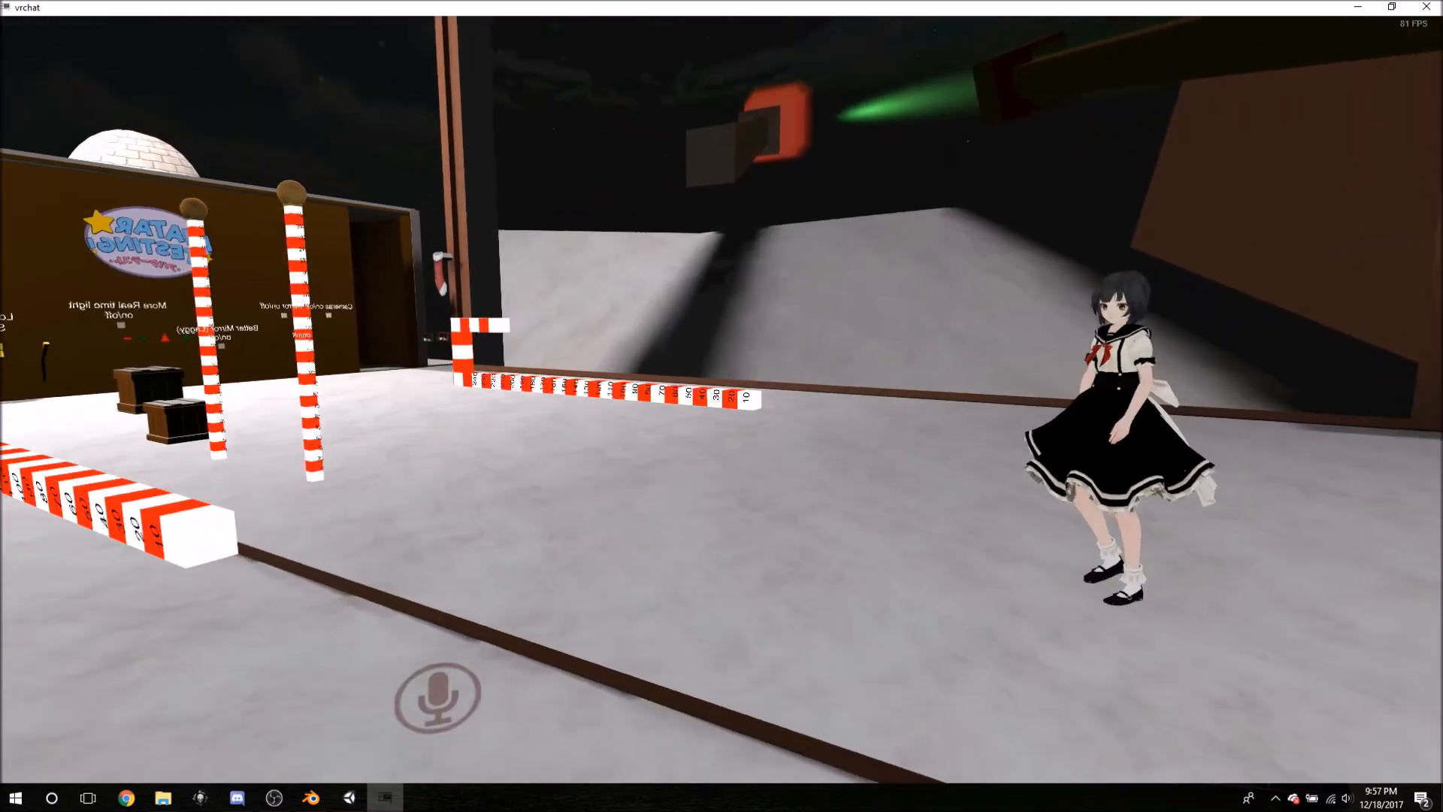
key(w)
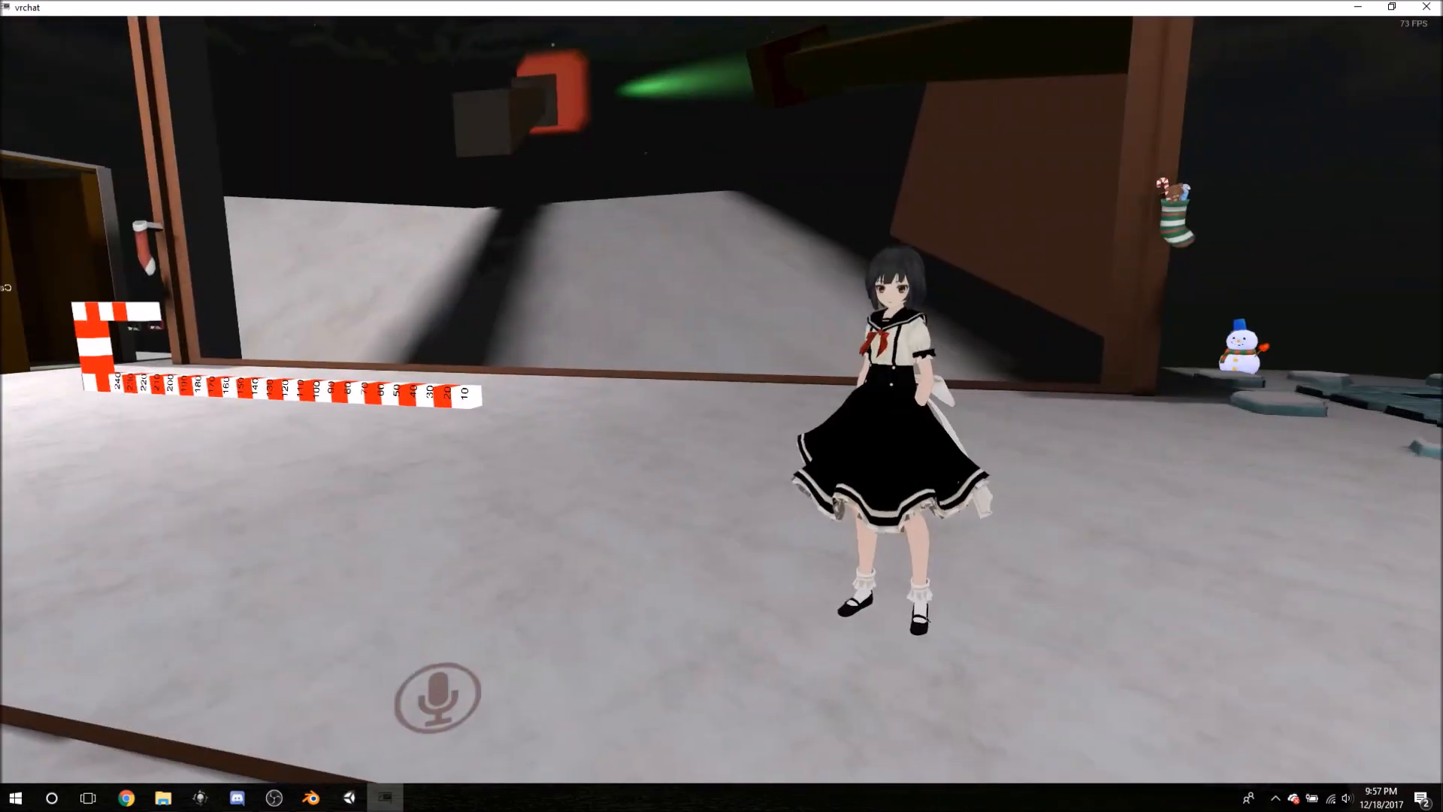
key(w)
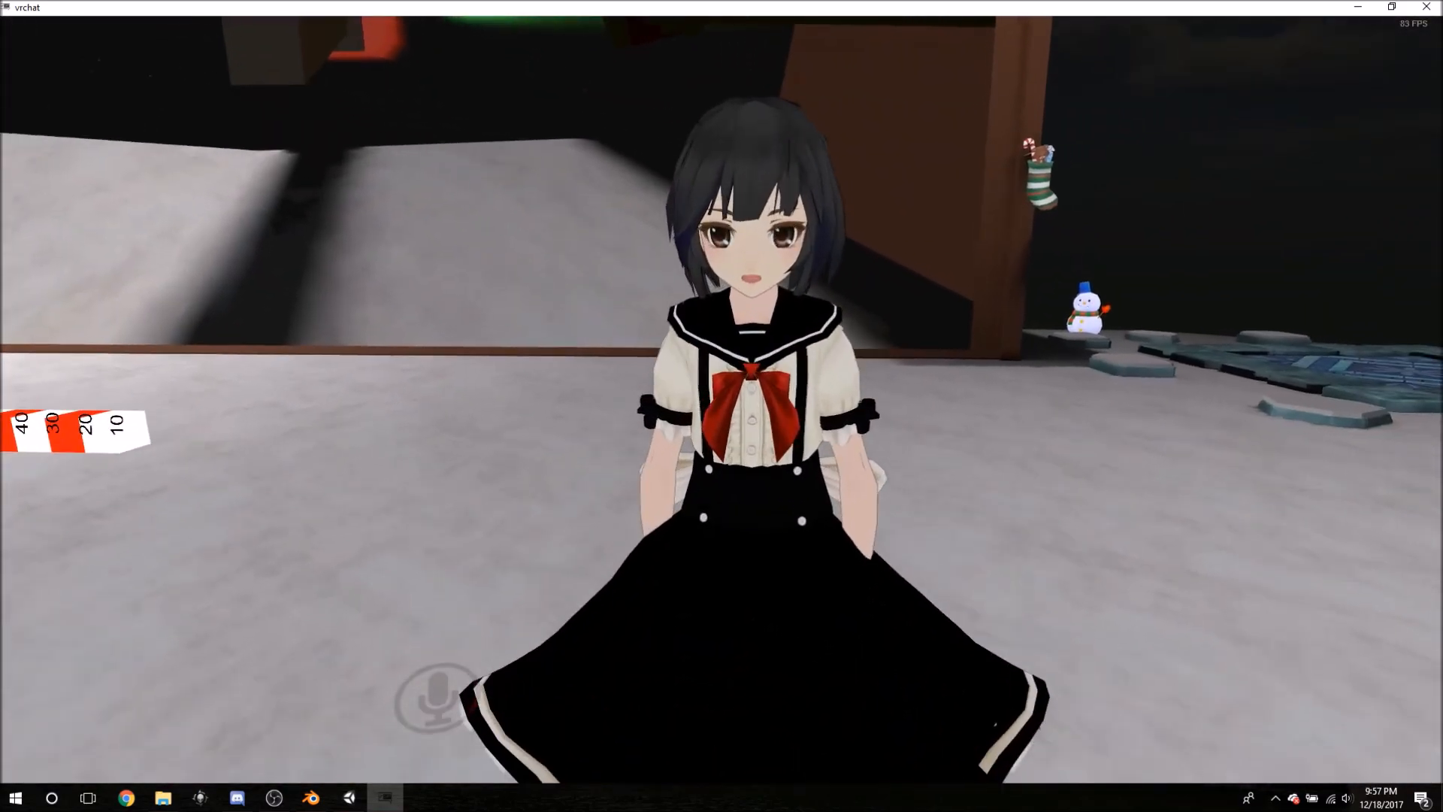
key(w)
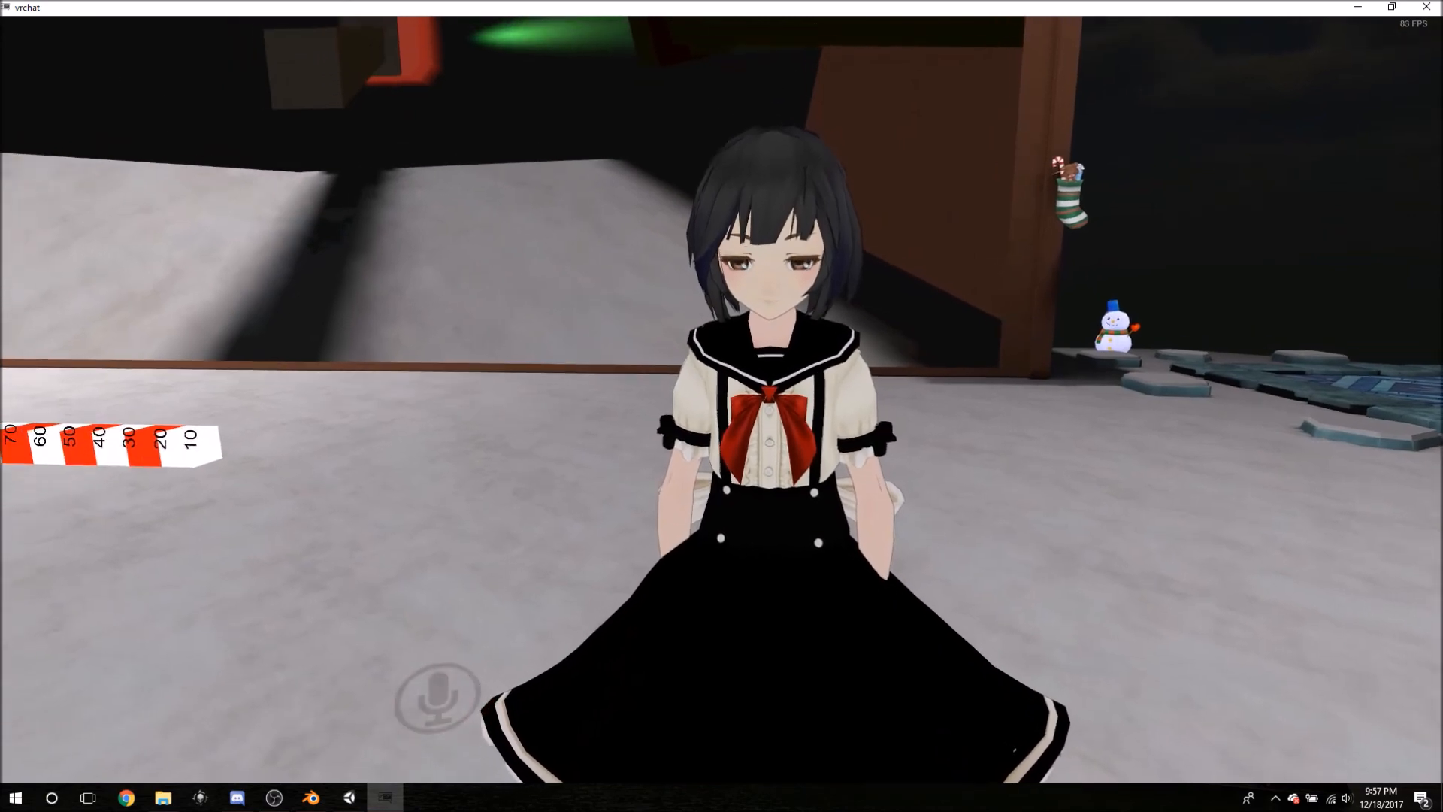
key(s)
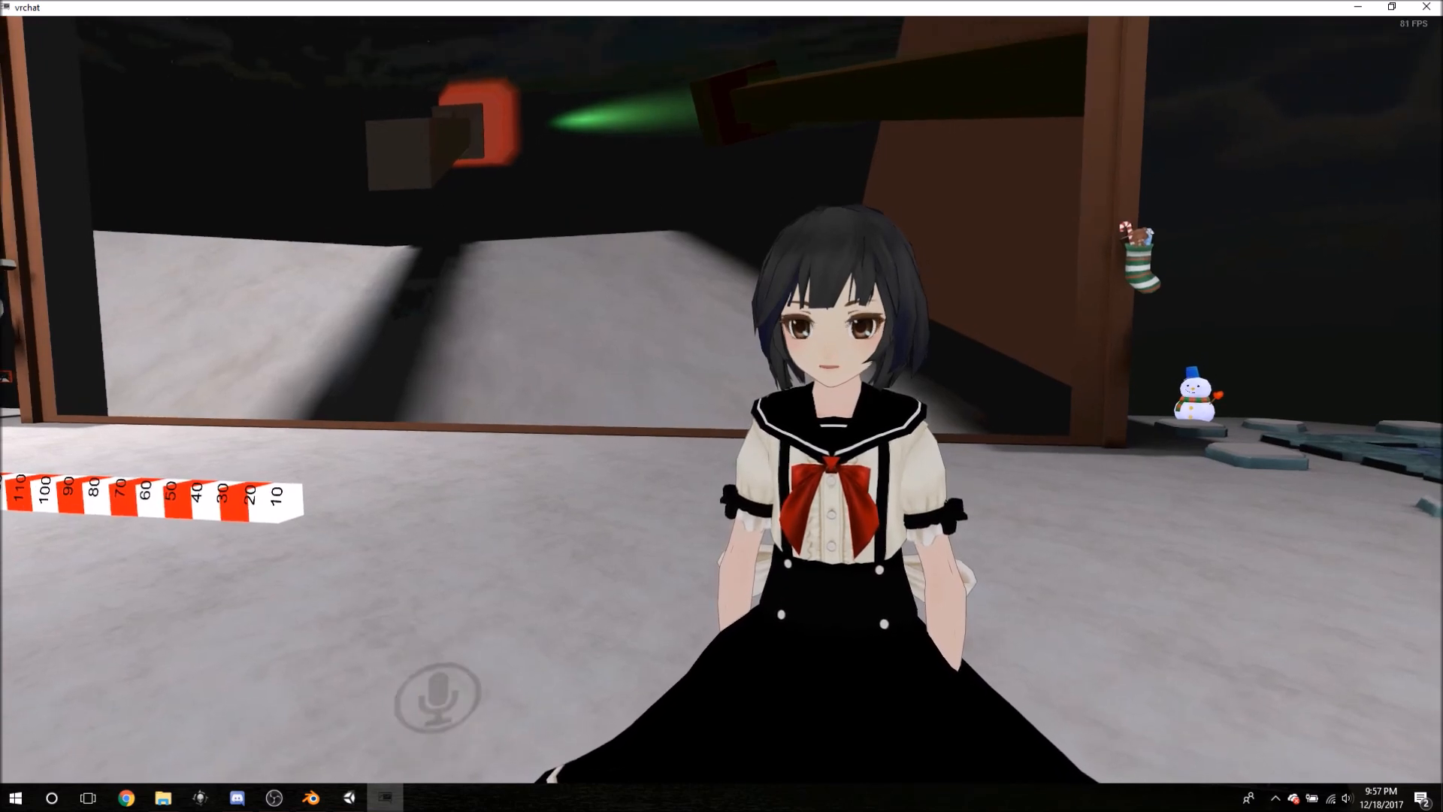
key(s)
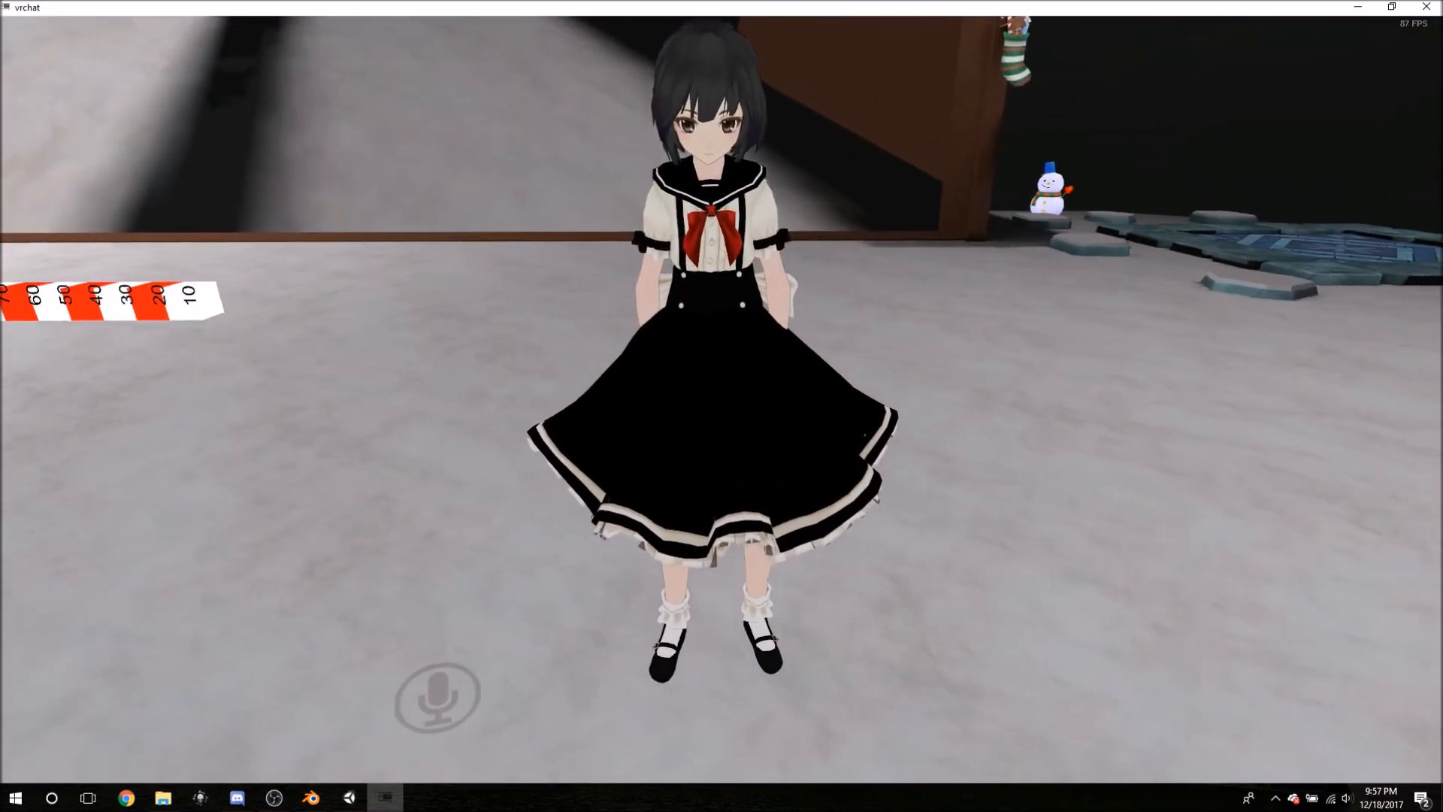
key(s)
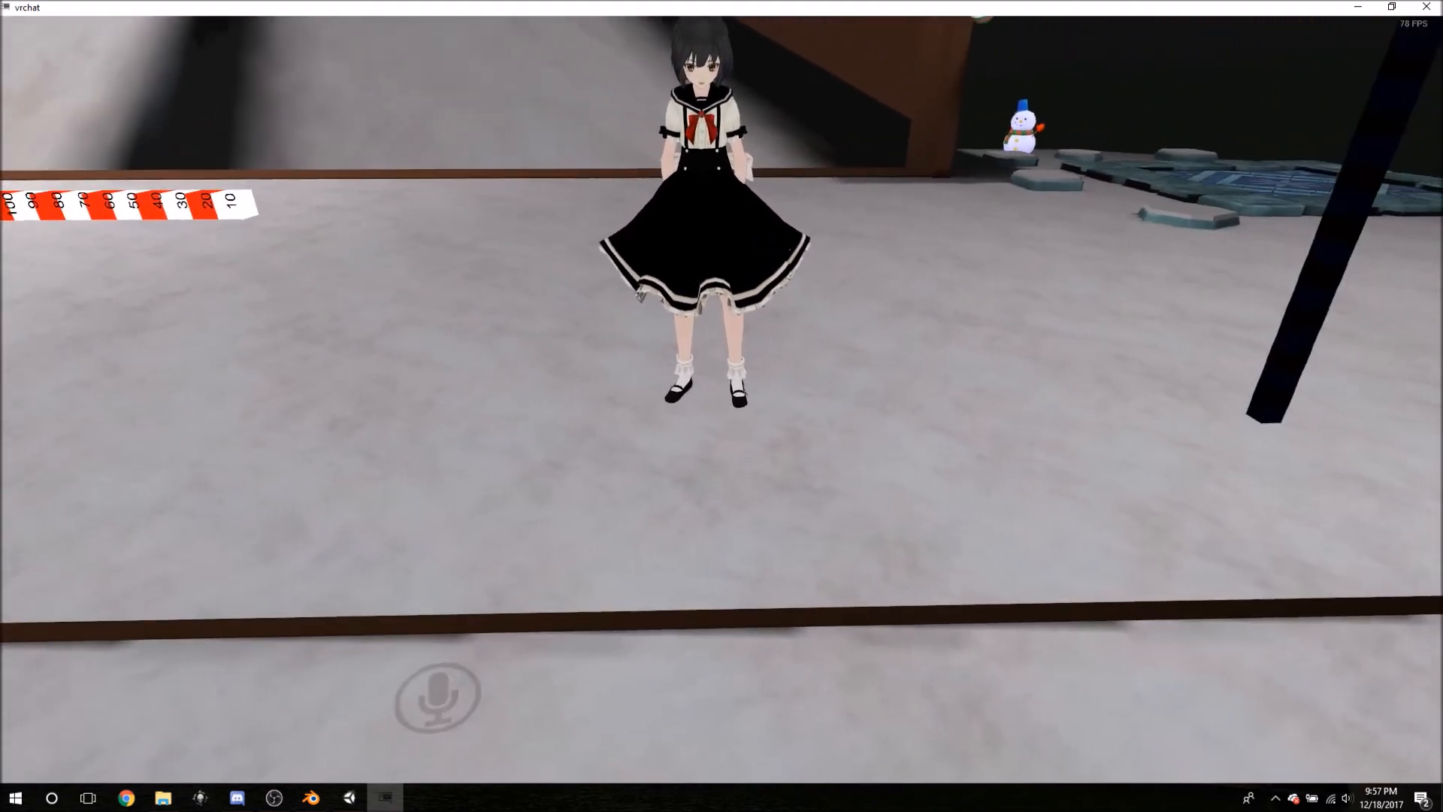
key(Escape)
key(Escape)
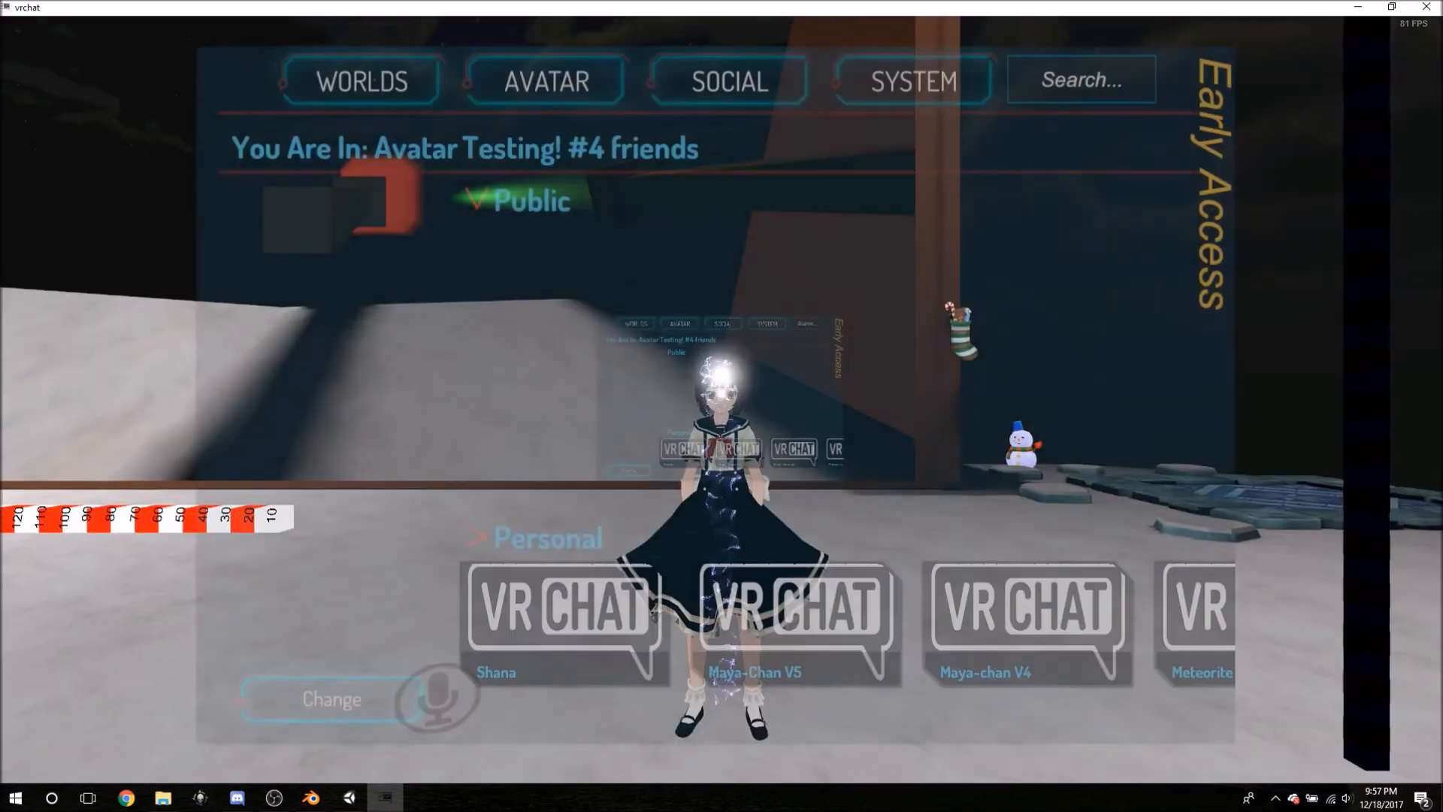
- Change into the Shana avatar from the Personal list and approach the mirror
click(662, 623)
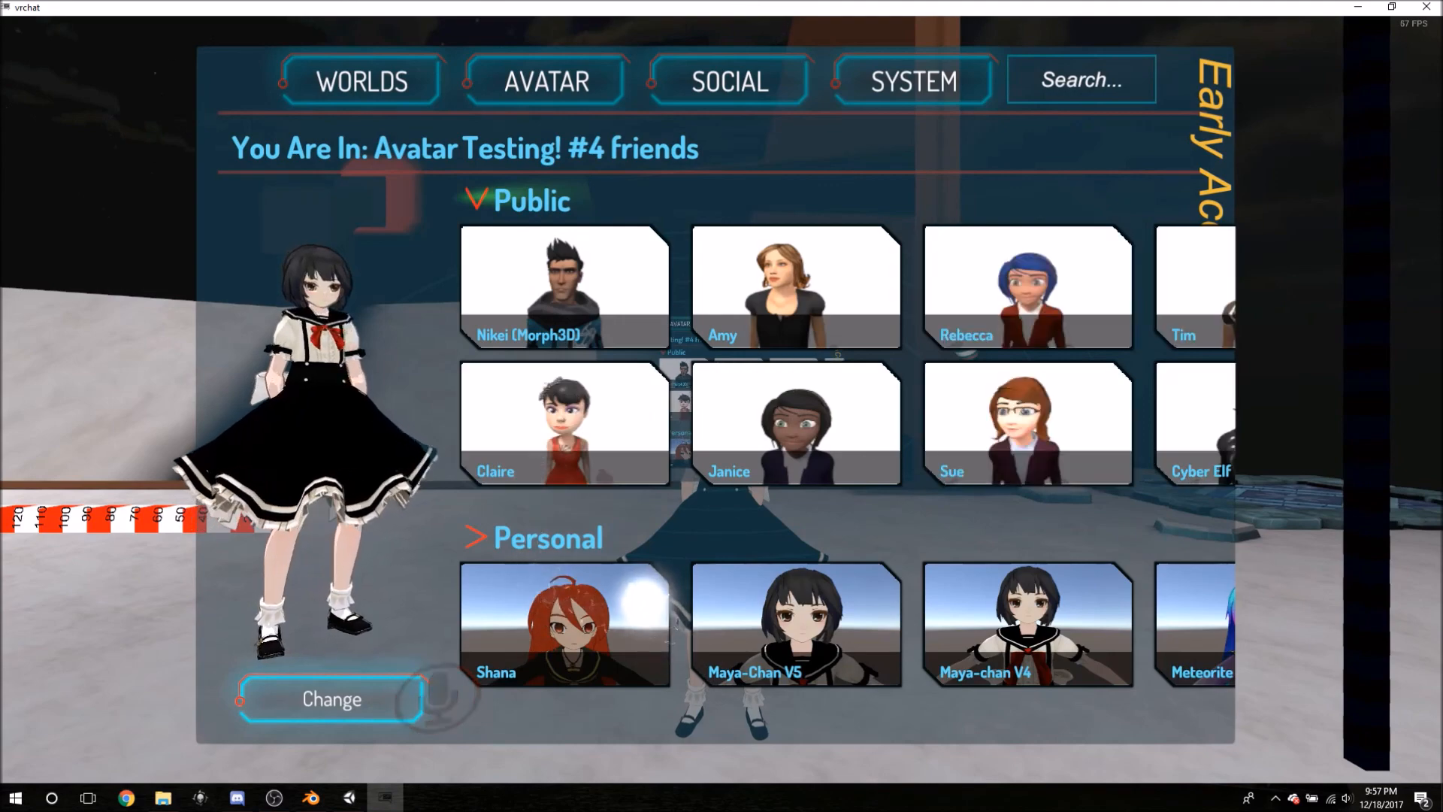
click(304, 682)
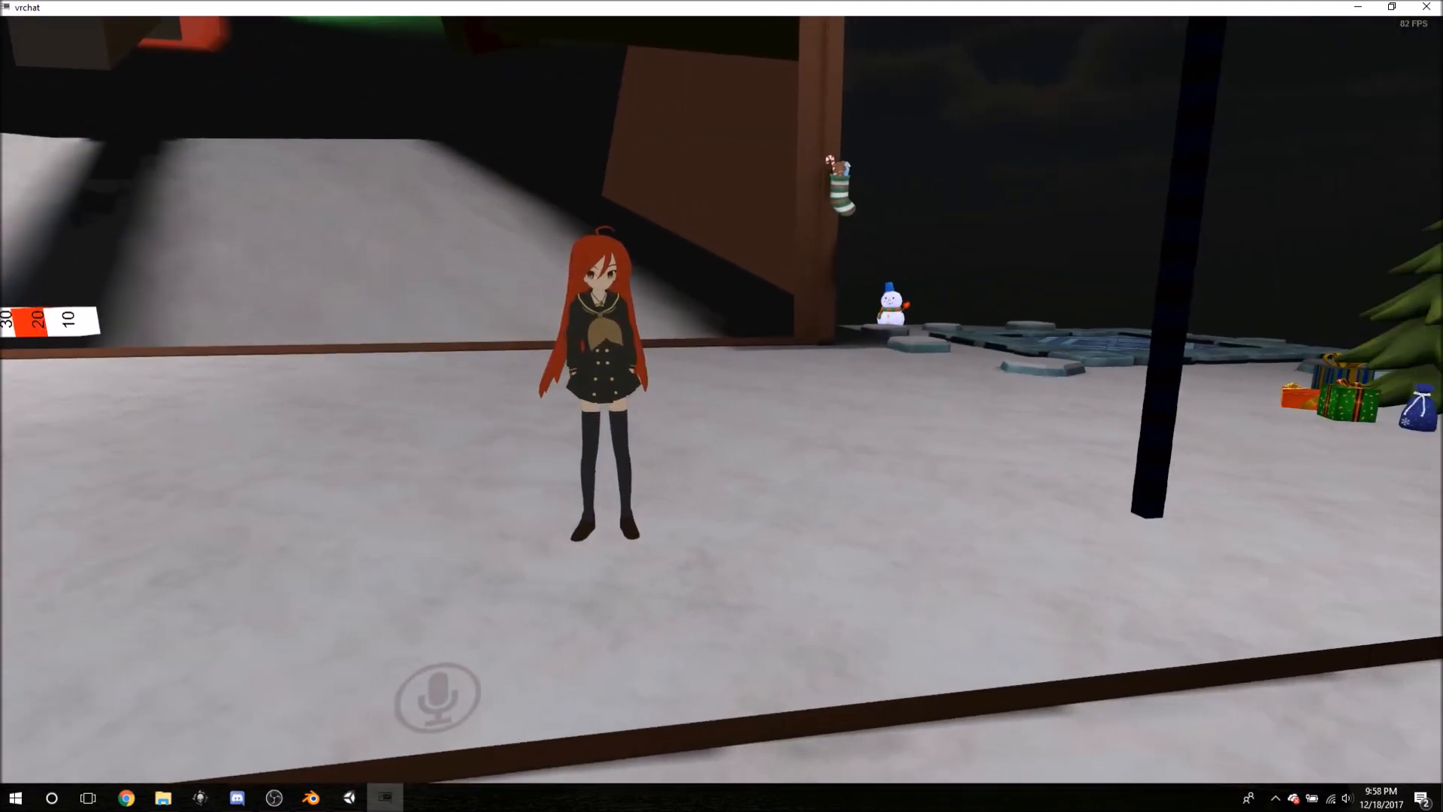
key(w)
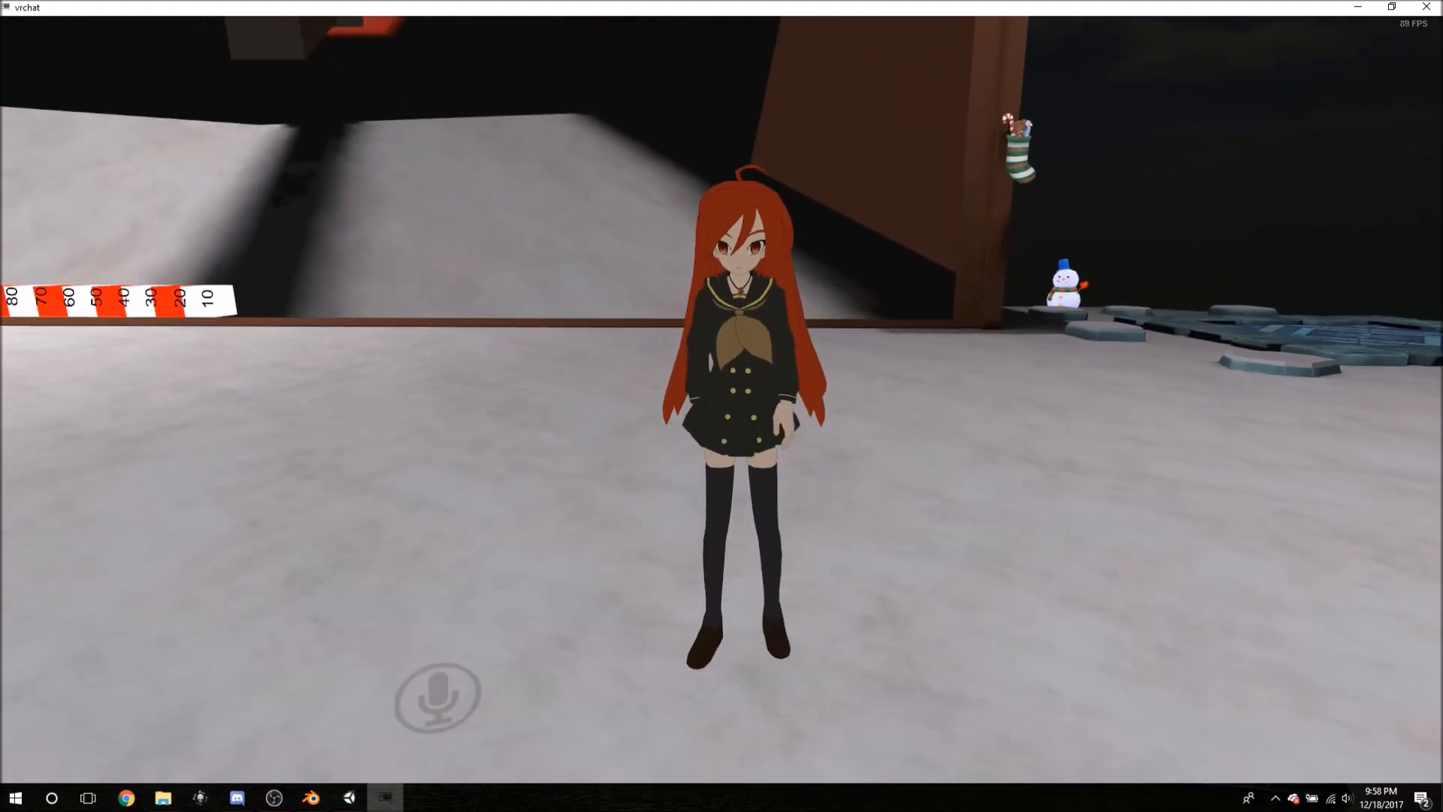
key(w)
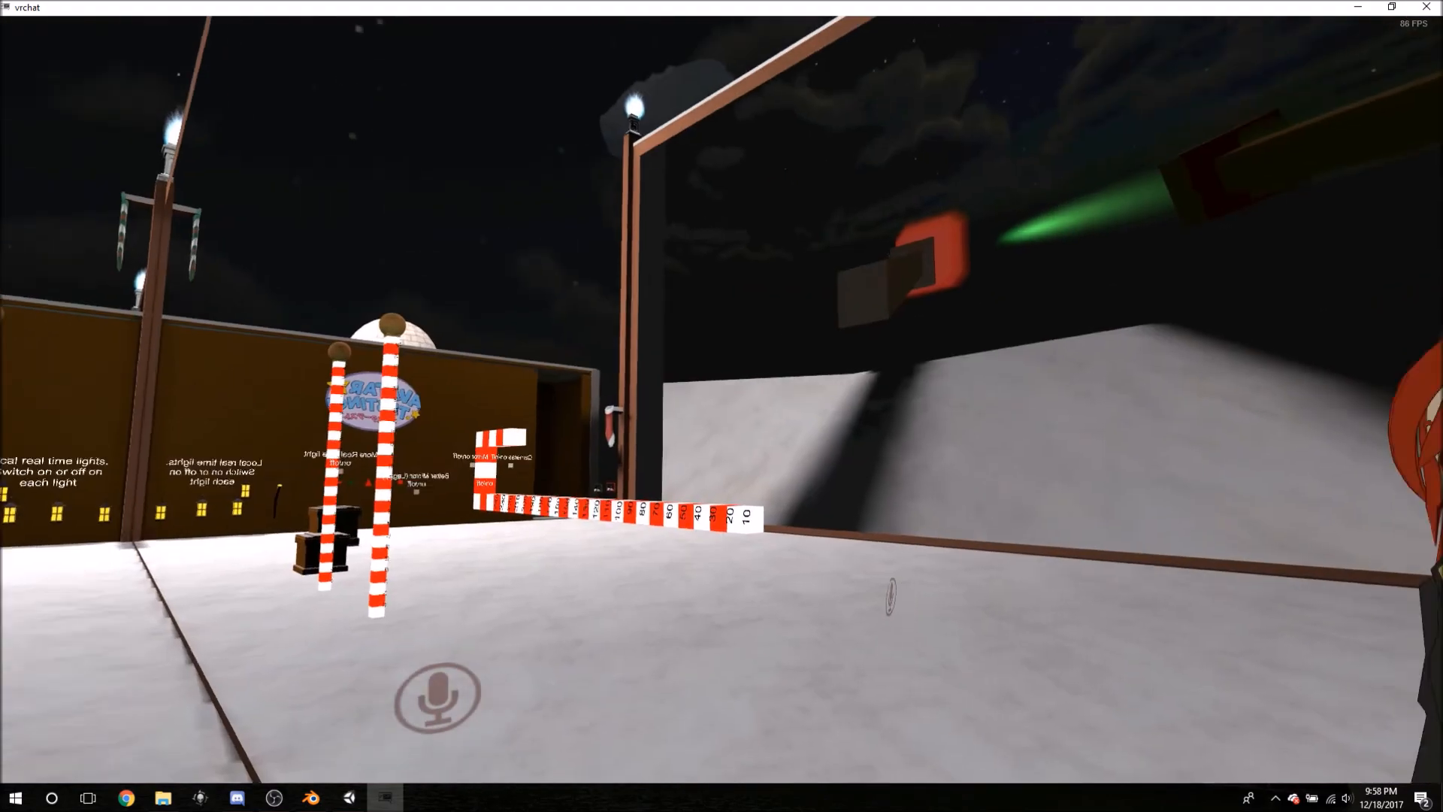
key(w)
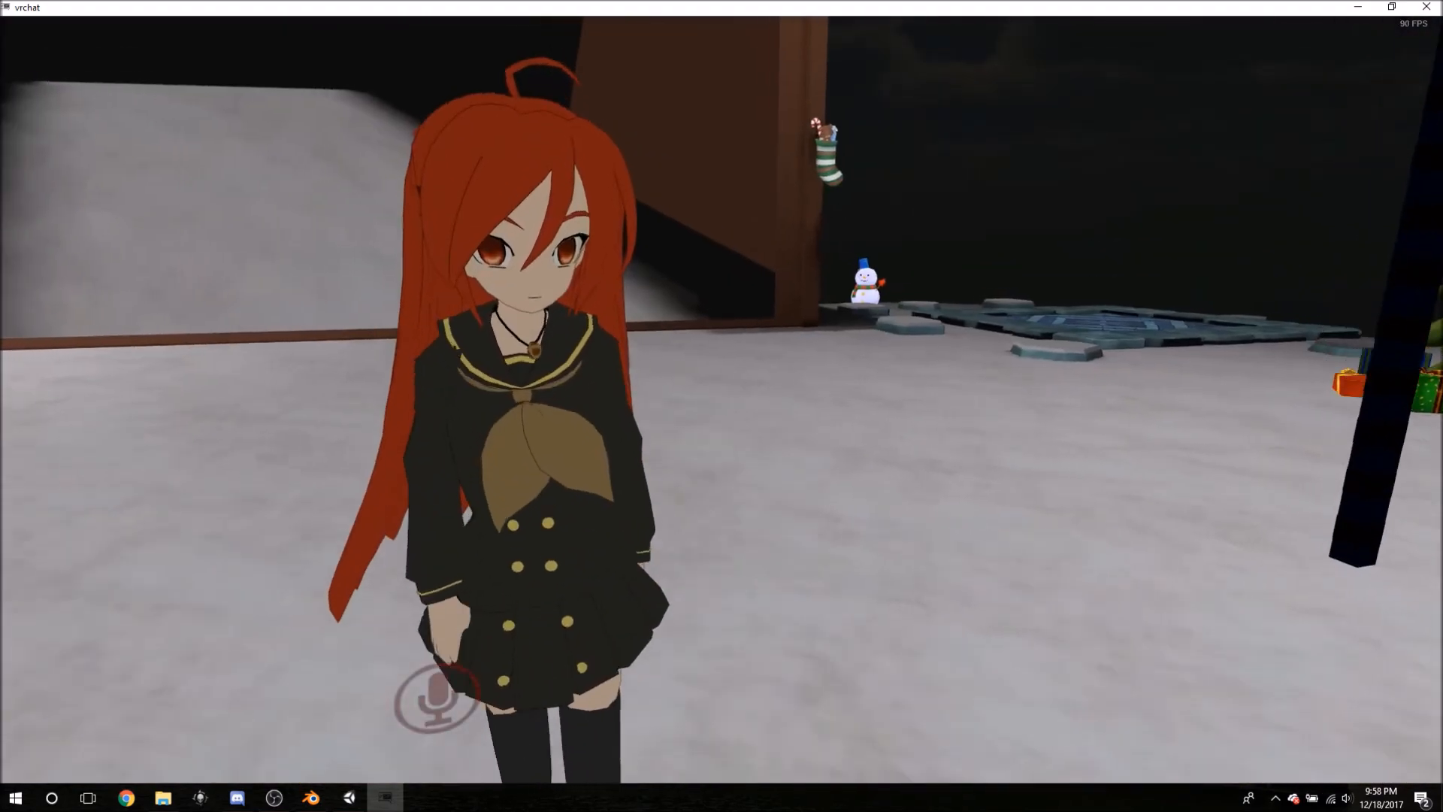
- Move and turn around the mirror to inspect Shana's full reflection
key(s)
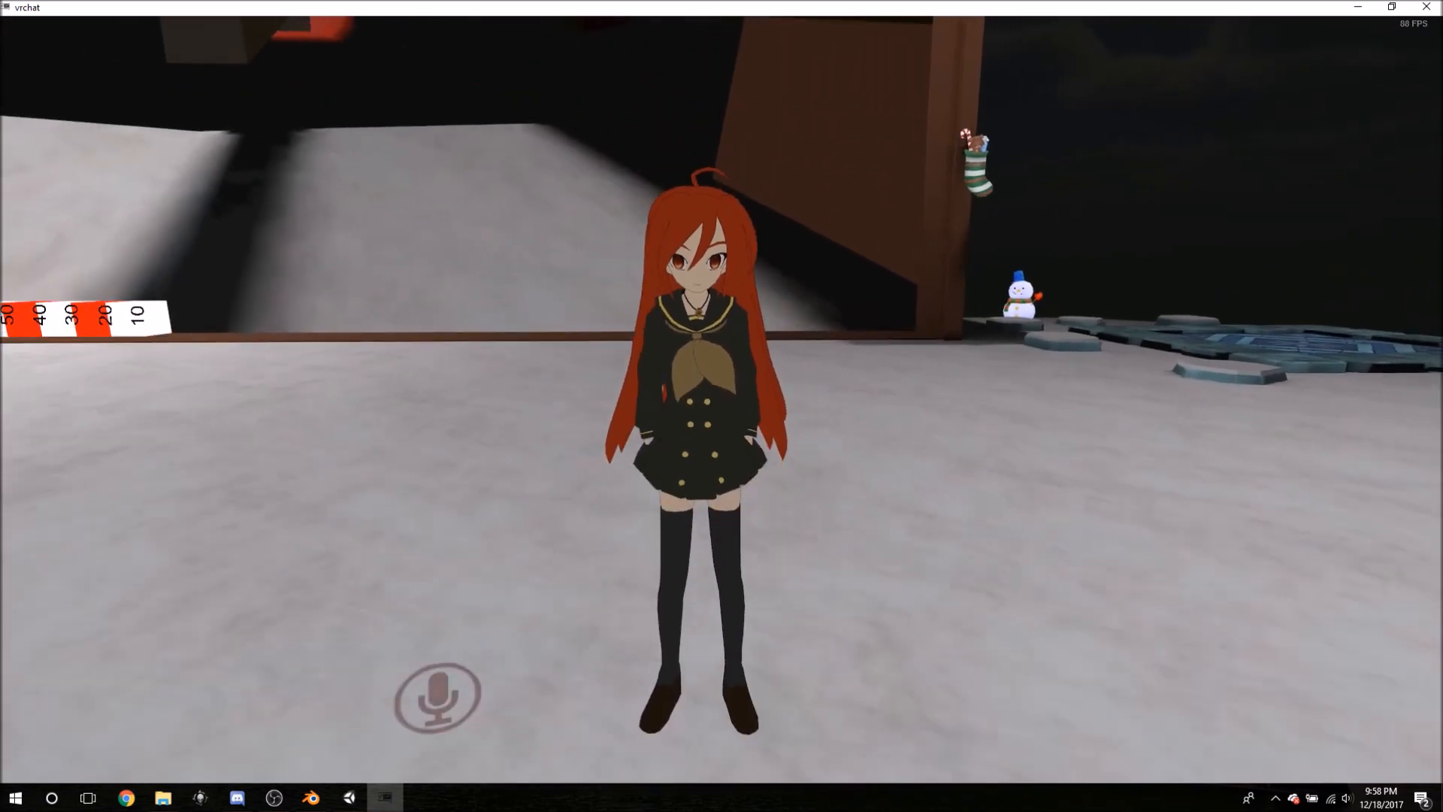
key(w)
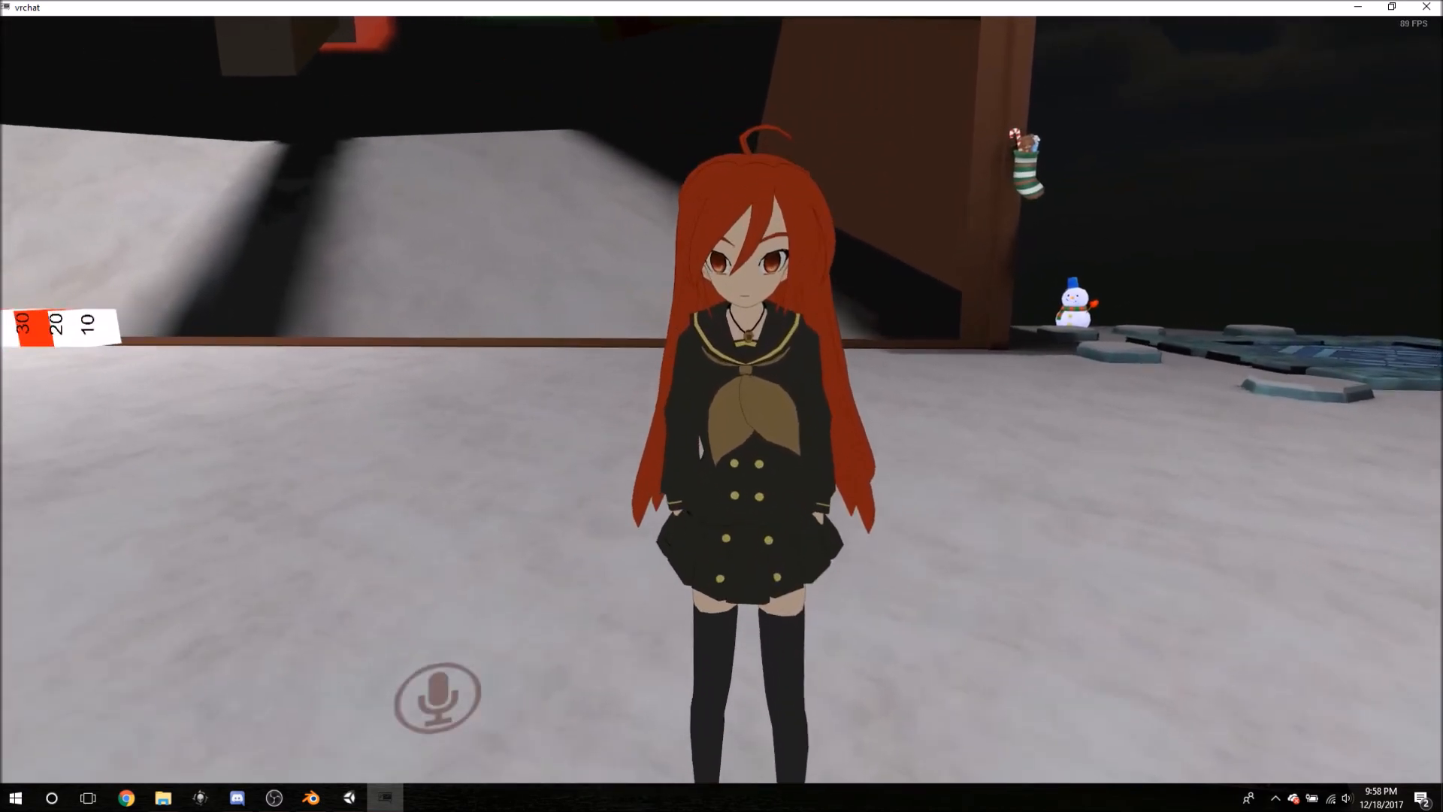
key(Left)
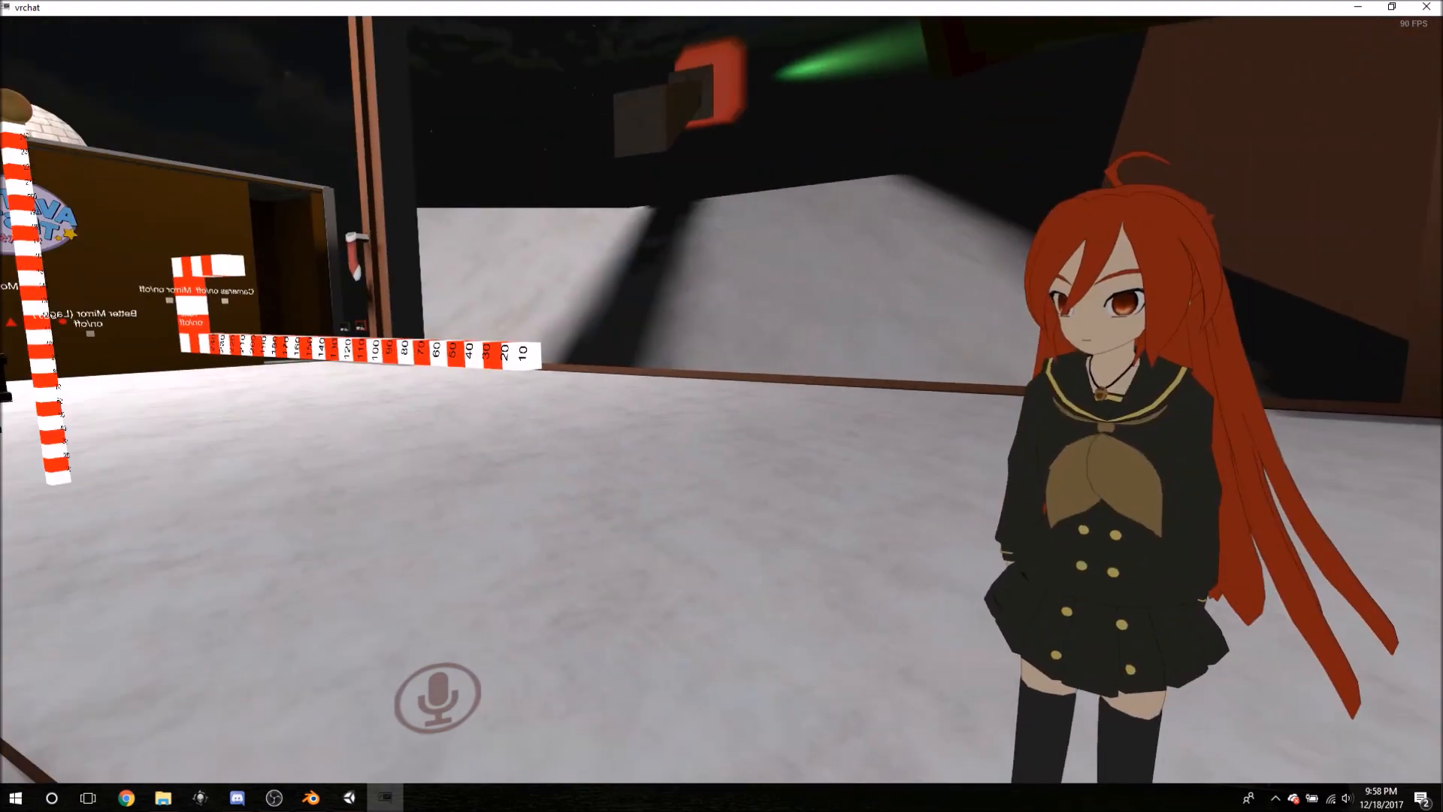
key(Left)
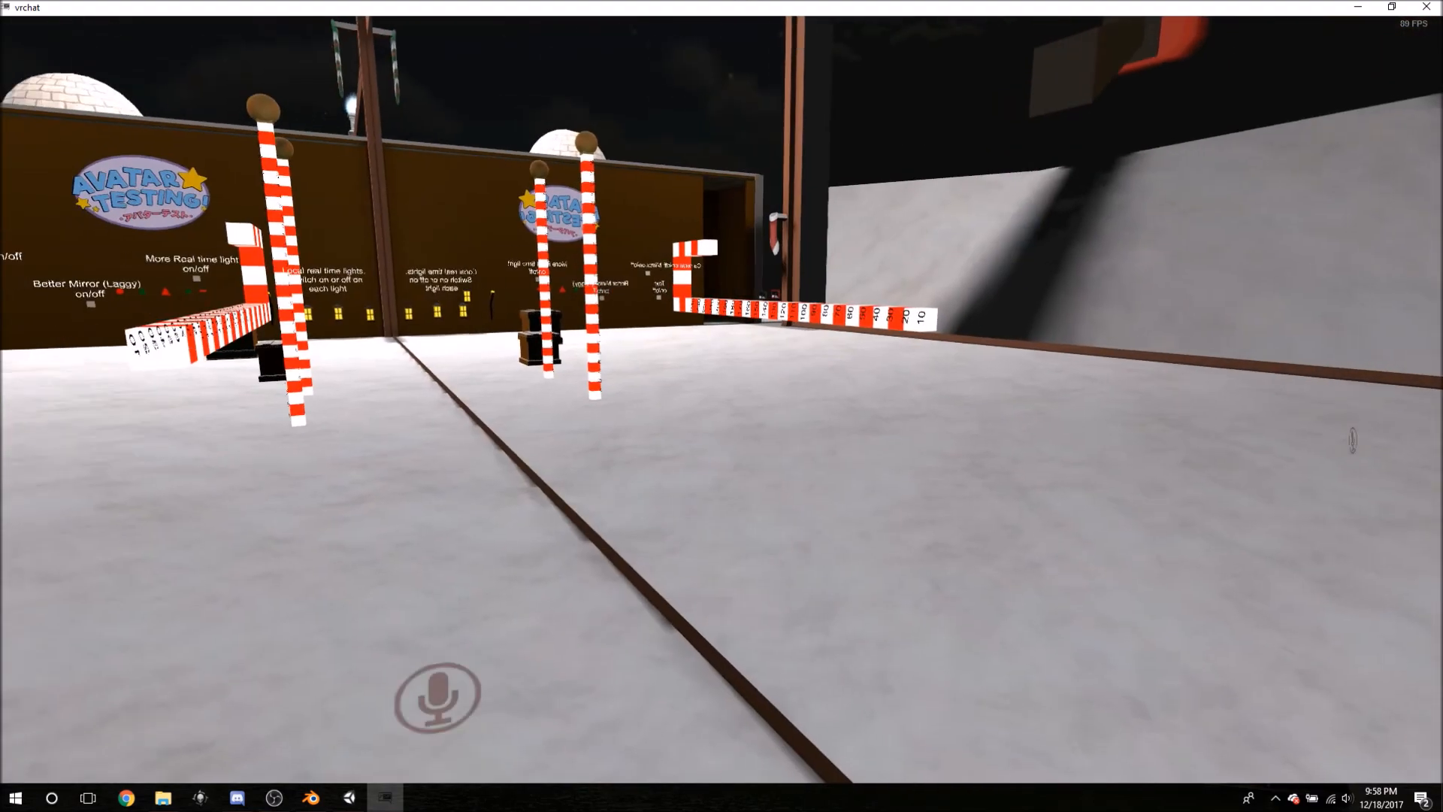
key(Right)
key(Left)
key(Up)
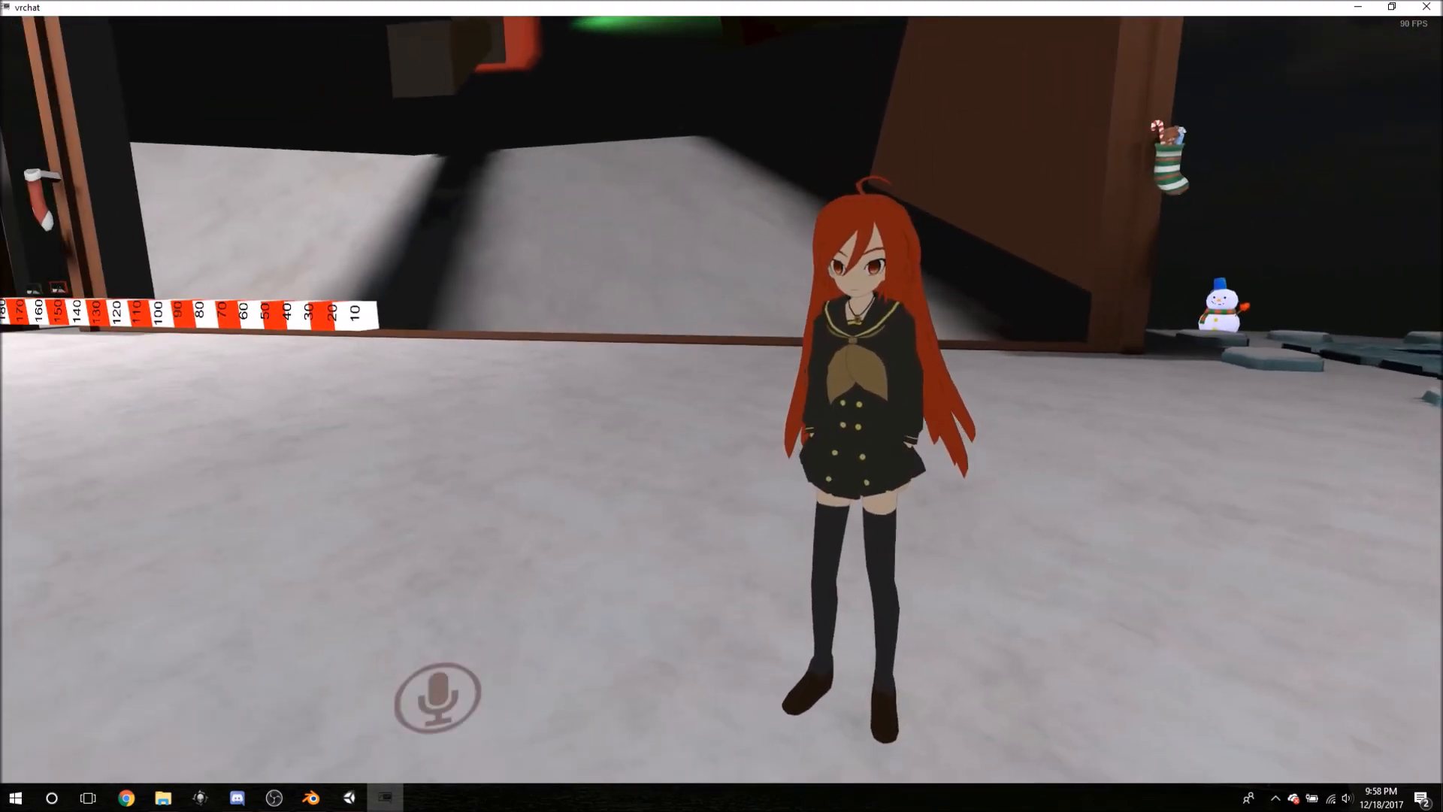
key(Down)
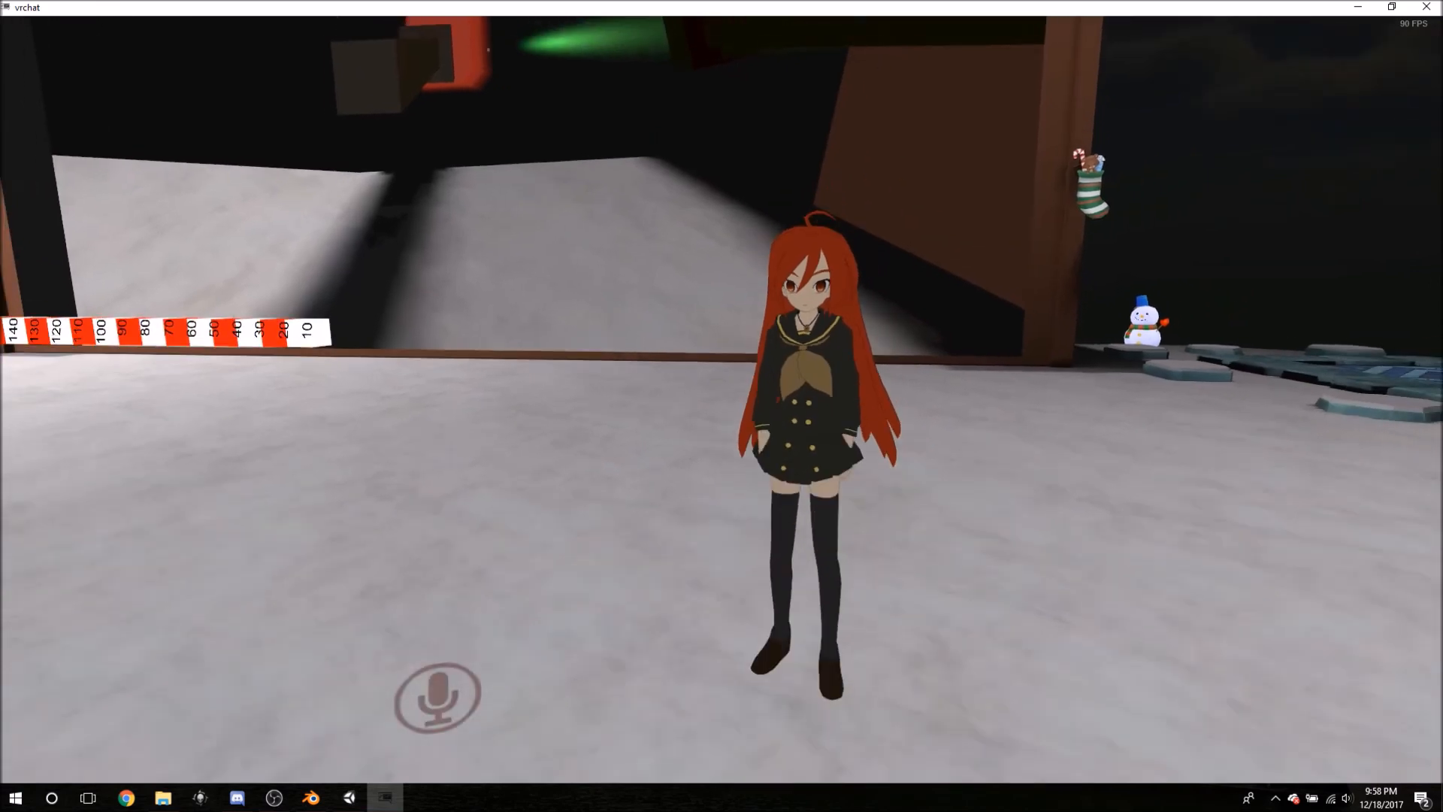
key(Up)
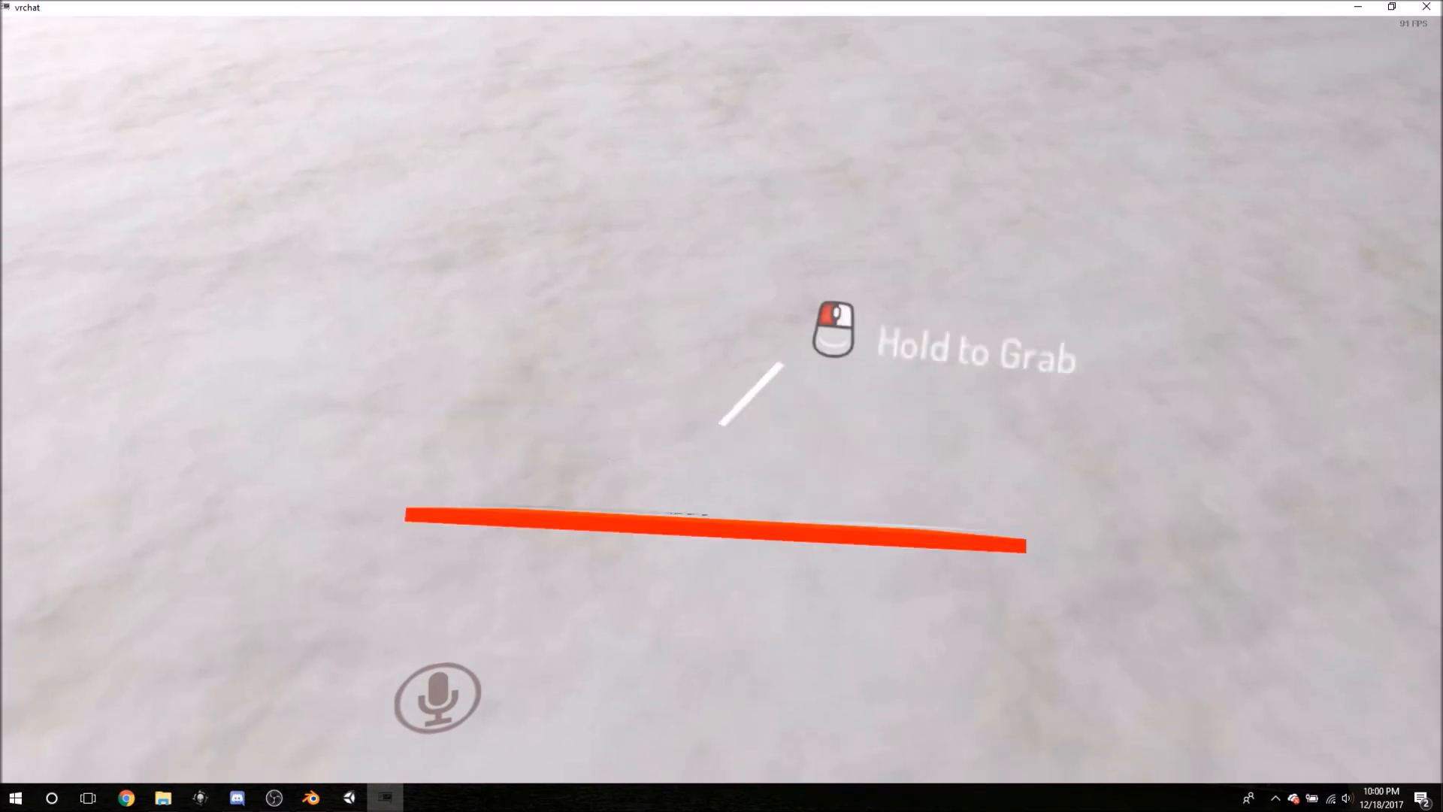
- Pick up the small floor mirror, throw it, and look down where it lands
click(721, 406)
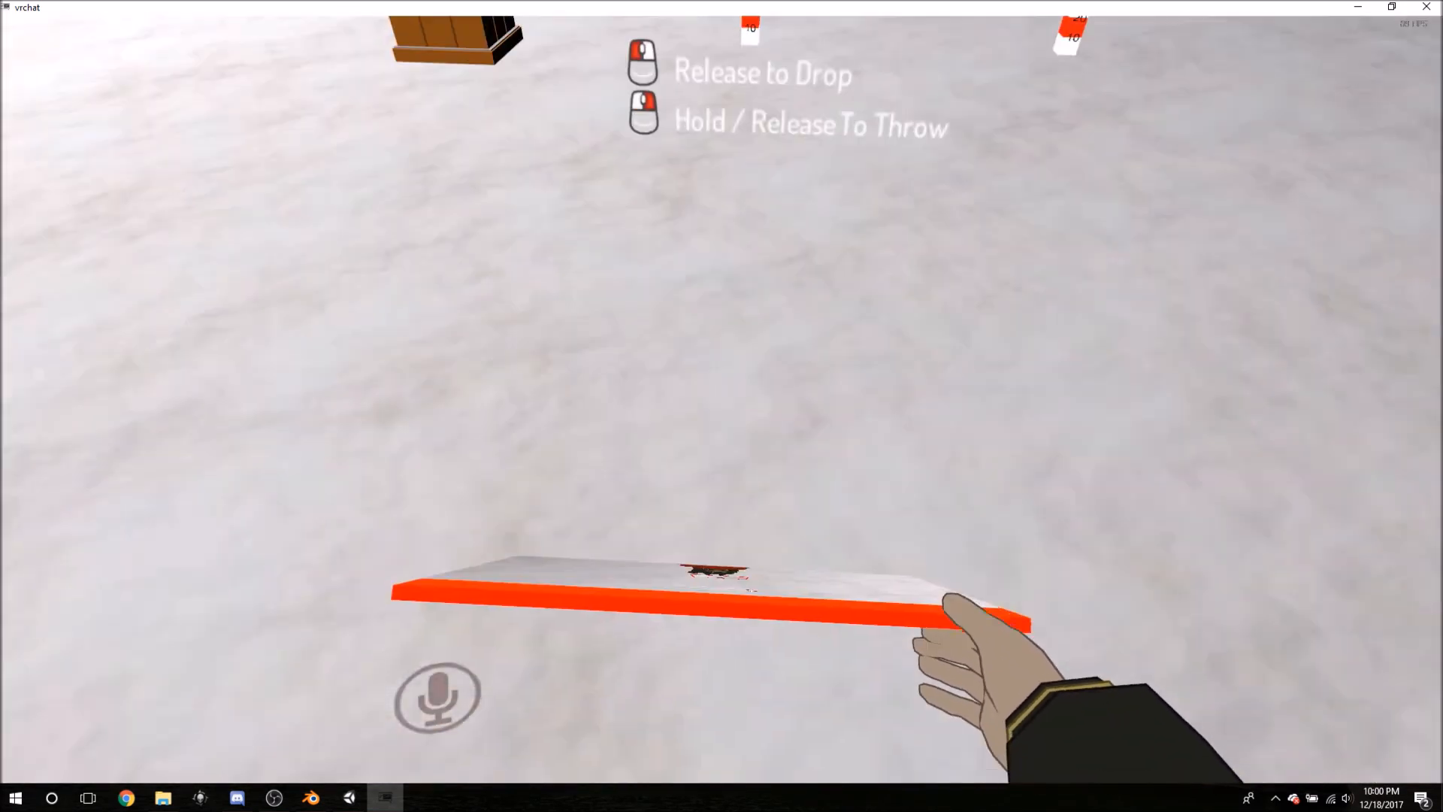
click(721, 406)
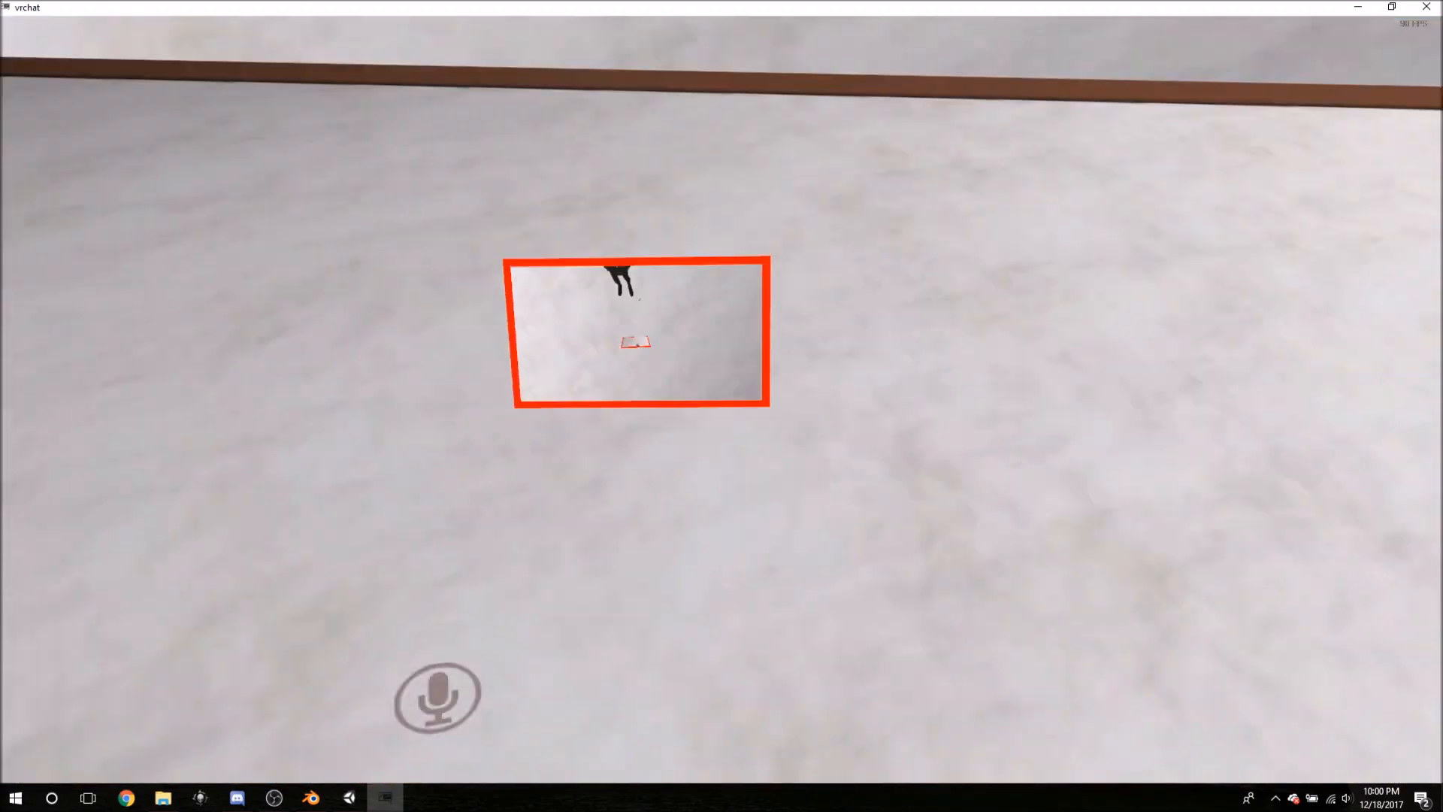
key(w)
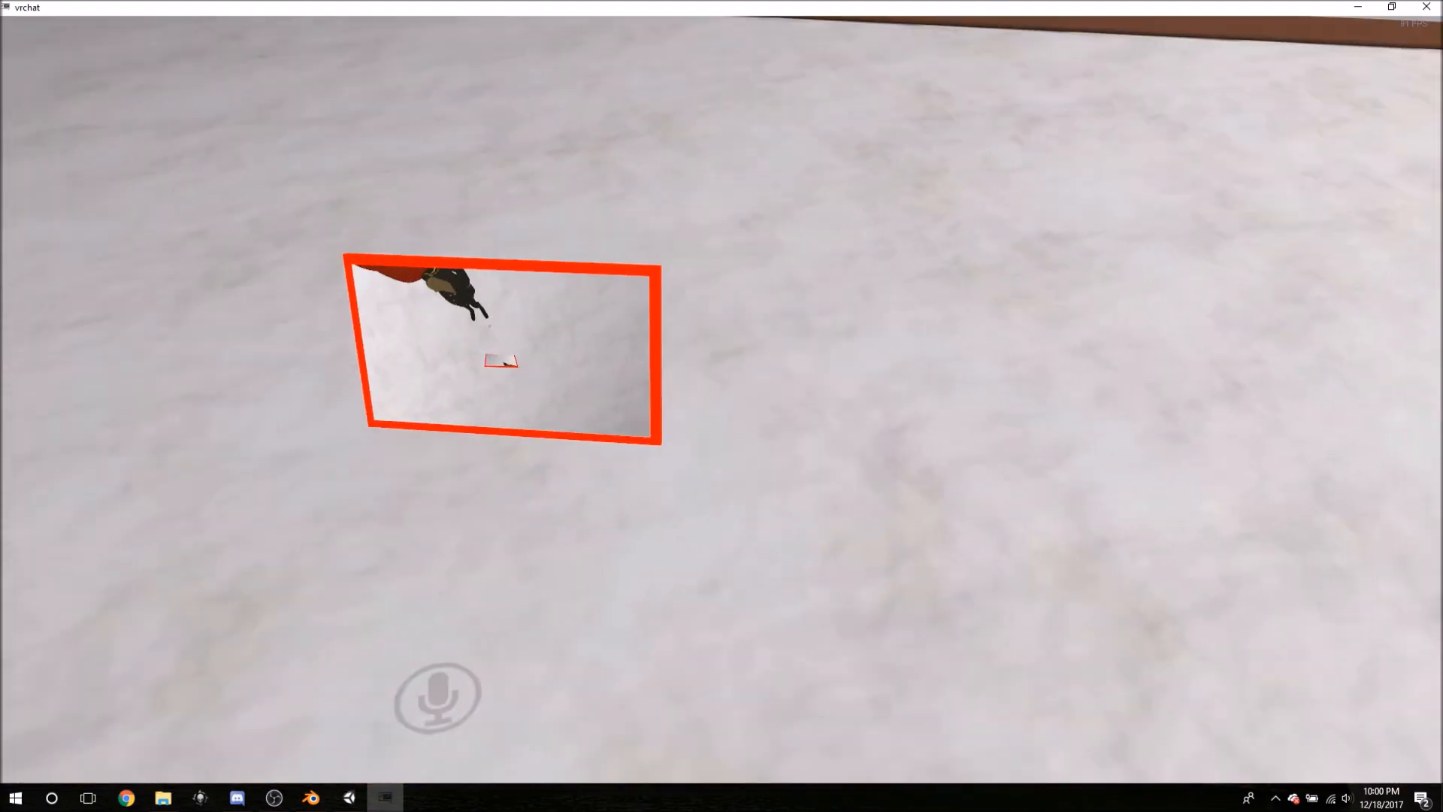